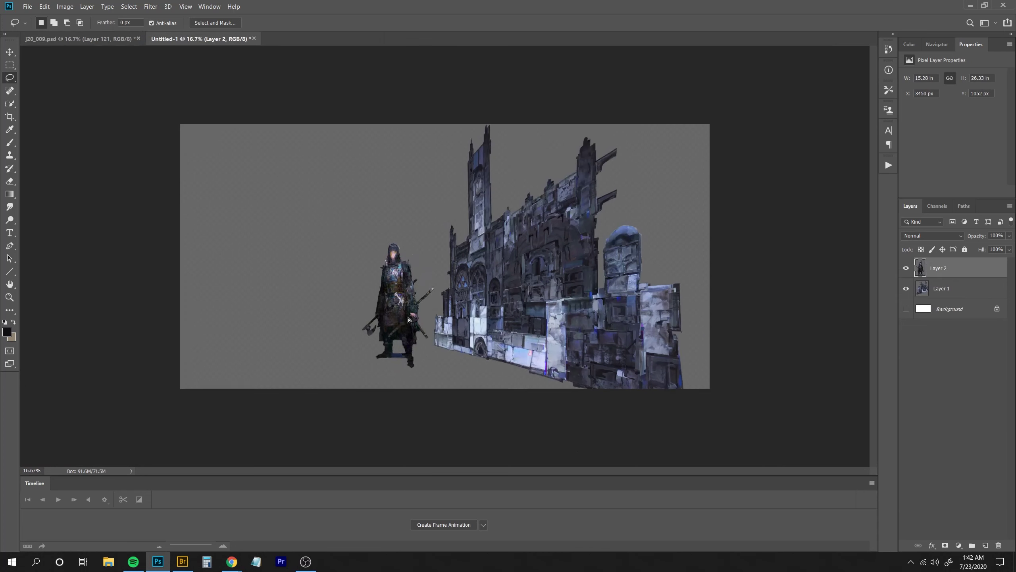
Copy the middle castle facade from j20_009.psd into Untitled-1 behind the angled wall, and mirror it horizontally.
key("ctrl+t")
key("Return")
key("ctrl+Tab")
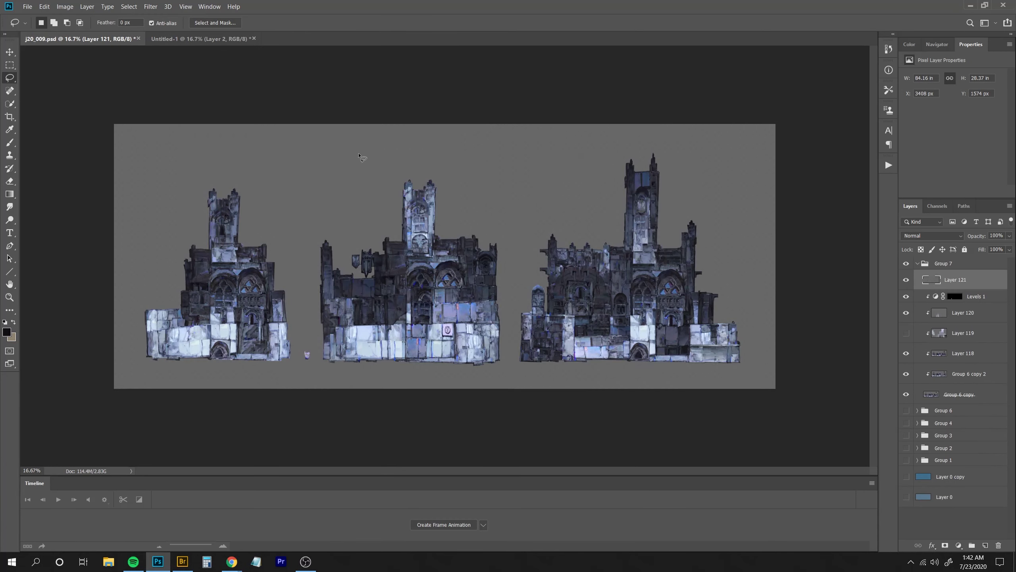
key("ctrl+c")
key("ctrl+Tab")
key("ctrl+v")
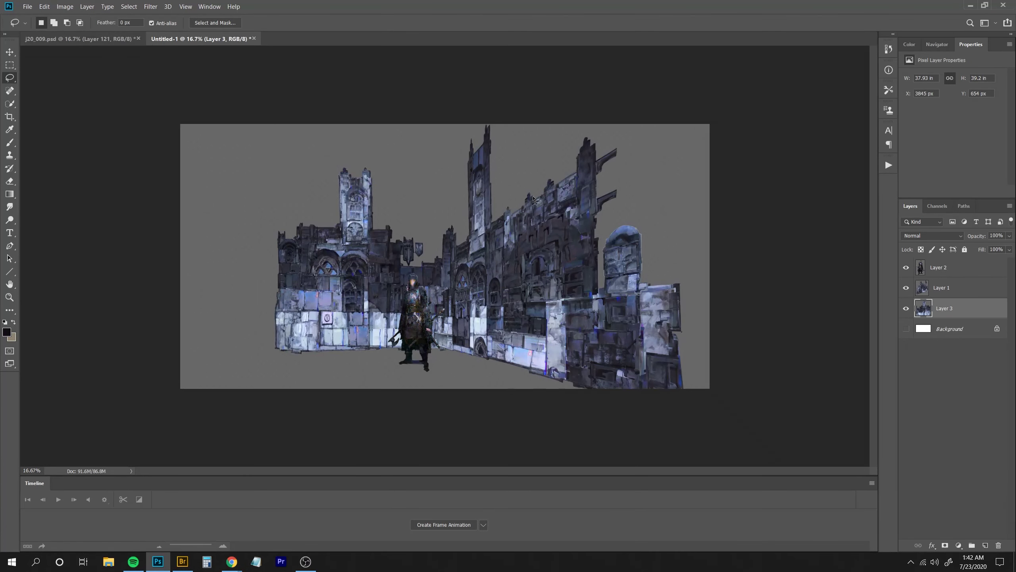
key("ctrl+shift+h")
left_click_drag(345, 292, 344, 288)
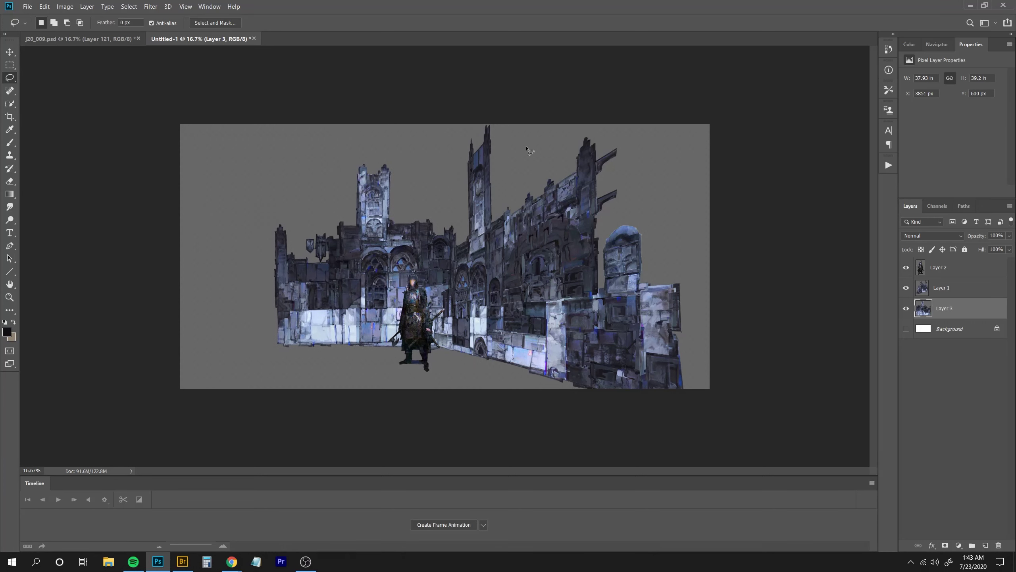
Enlarge the mirrored castle facade to about 39 by 41 in and fine-tune its scale to 99.50%.
key("ctrl+t")
mouse_move(275, 164)
left_mouse_down()
mouse_move(265, 173)
mouse_move(281, 149)
mouse_move(268, 150)
left_mouse_up()
key("Return")
key("l")
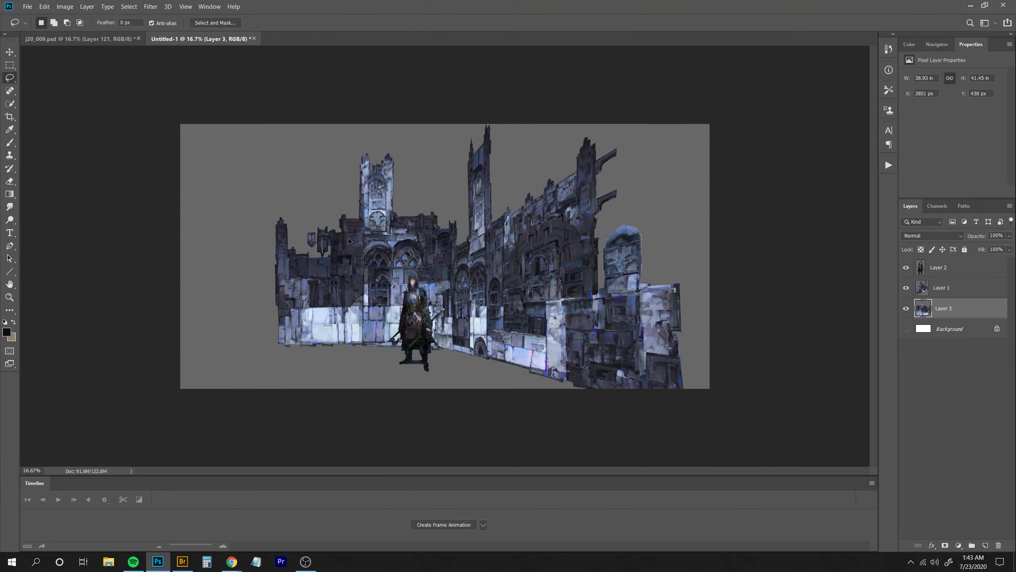
key("ctrl+t")
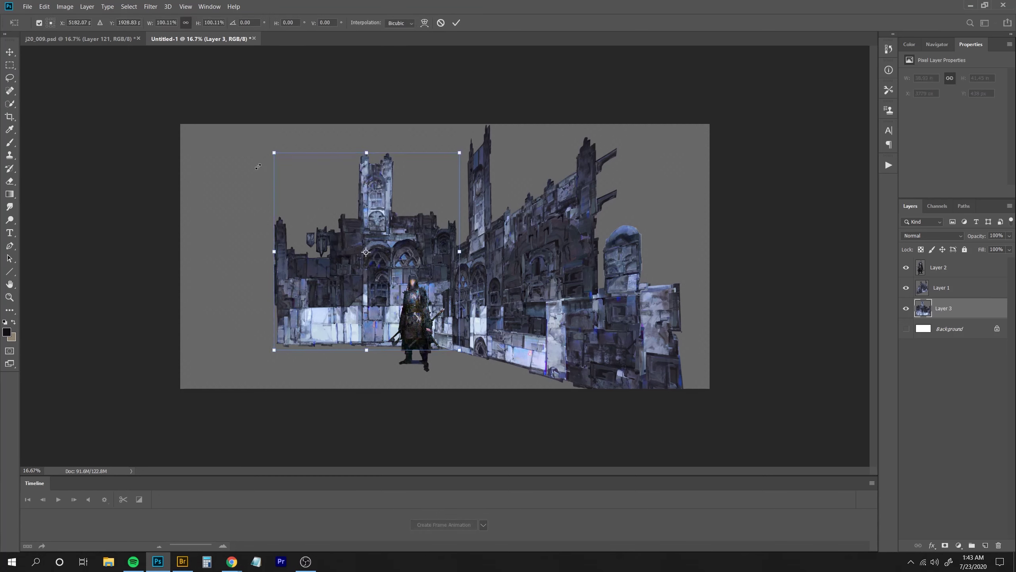
mouse_move(272, 154)
left_mouse_down()
mouse_move(301, 182)
mouse_move(241, 171)
mouse_move(272, 152)
left_mouse_up()
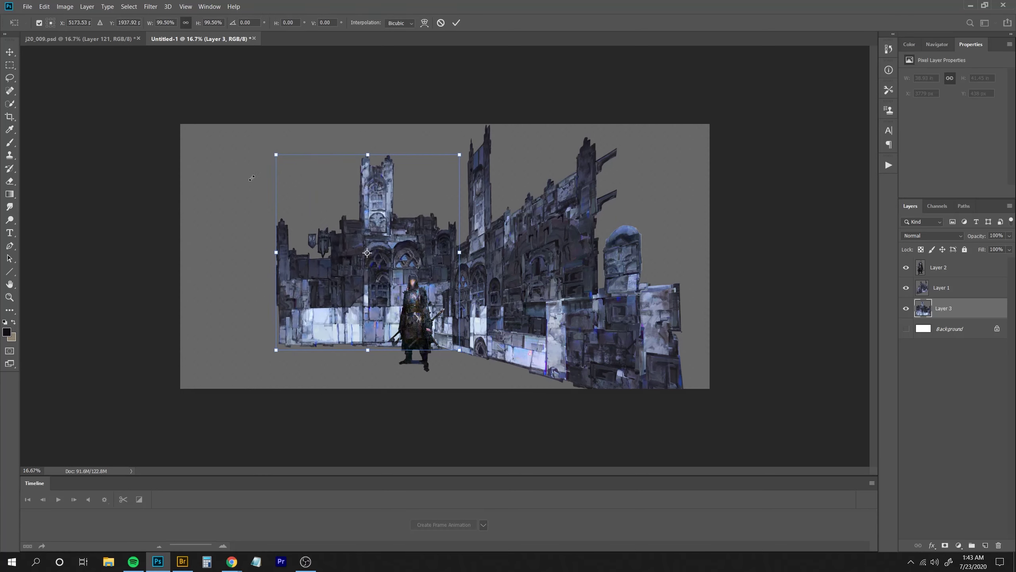
key("Return")
Narrow the angled wall on Layer 1 to about 48.4 by 68.4 in, keeping it joined to the castle facade.
left_click(941, 287)
key("ctrl+t")
left_click_drag(696, 282, 664, 278)
left_click_drag(581, 309, 587, 309)
key("Return")
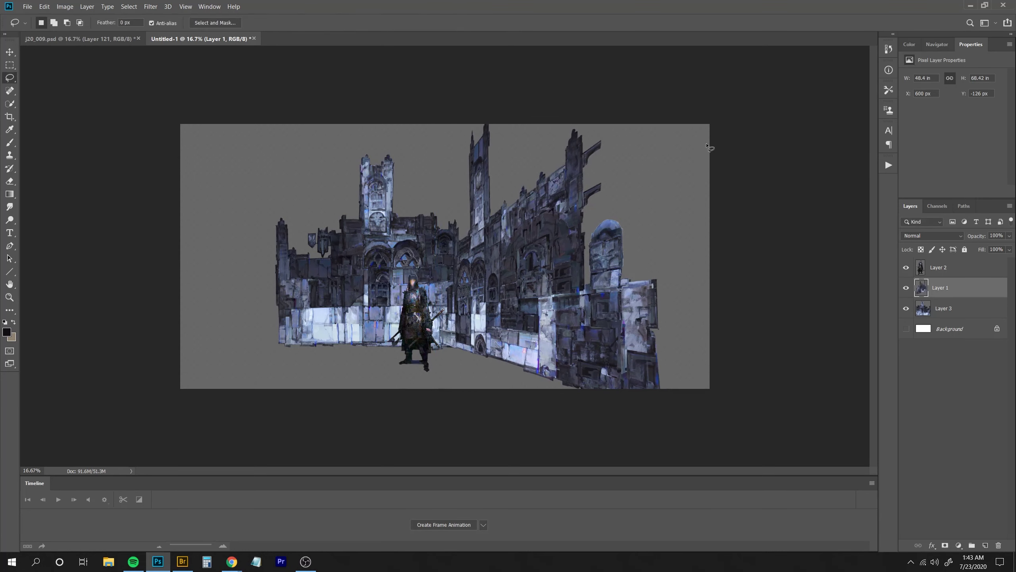
Close j20_009.psd and copy the low building in the middle of j20_007.psd's upper row to the far left of Untitled-1.
key("ctrl+Tab")
key("ctrl+w")
key("n")
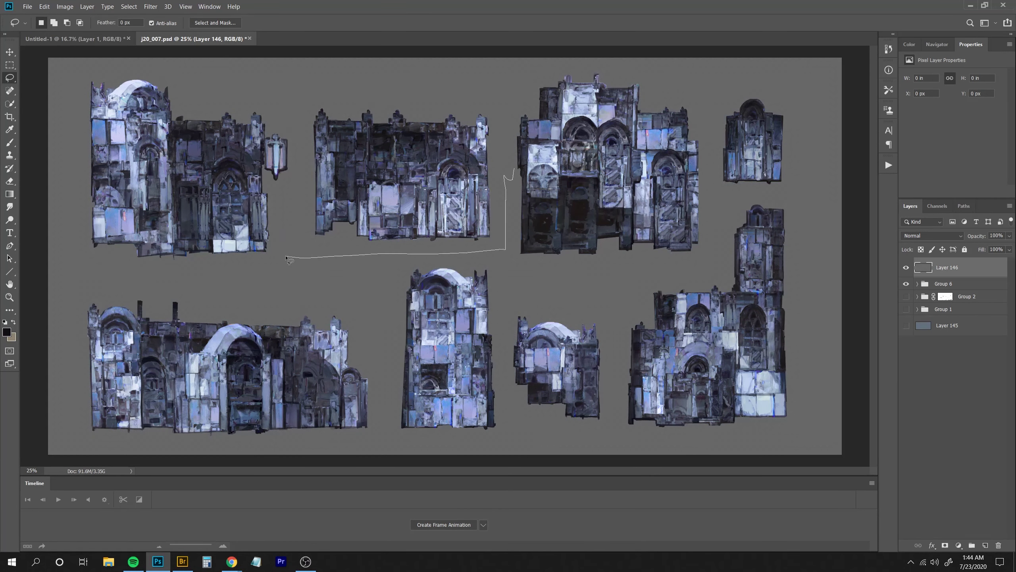
left_click_drag(286, 256, 514, 171)
key("ctrl+shift+c")
key("ctrl+Tab")
key("ctrl+v")
left_click_drag(445, 276, 220, 316)
key("ctrl+shift+h")
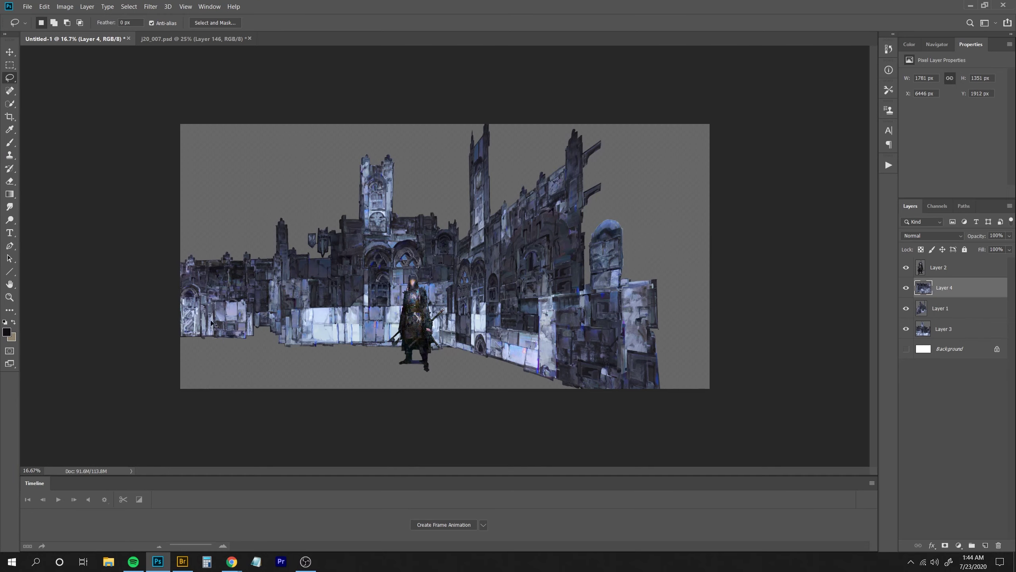
Stretch the low left building to about 1493 px tall and send it, mirrored, behind the other image layers.
key("ctrl+t")
left_click_drag(165, 337, 167, 346)
key("Return")
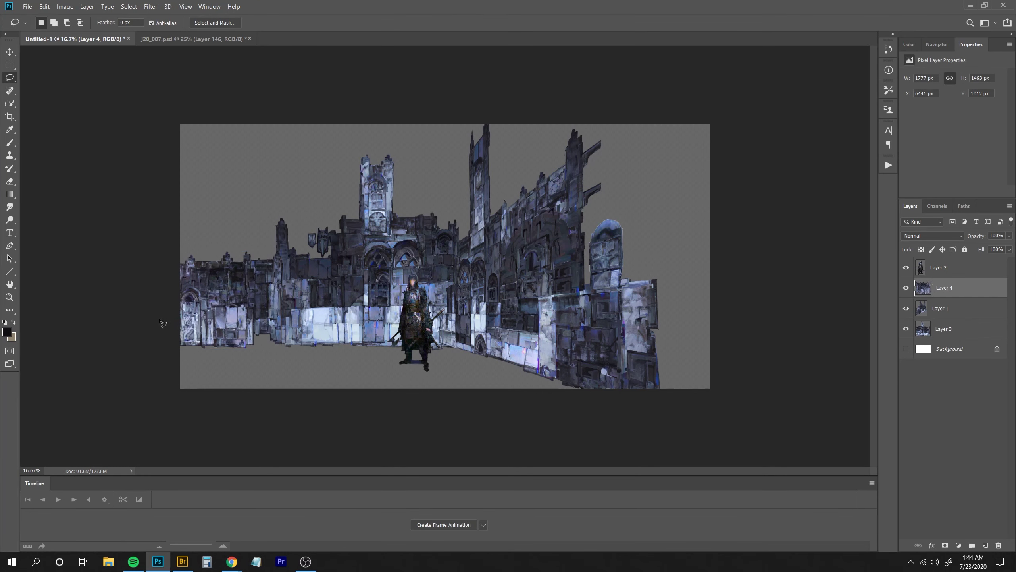
key("ctrl+shift+h")
key("ctrl+shift+bracketleft")
Try enlarging the mirrored left building to about 2137 by 1566 px.
key("ctrl+t")
left_click_drag(180, 299, 147, 300)
key("Return")
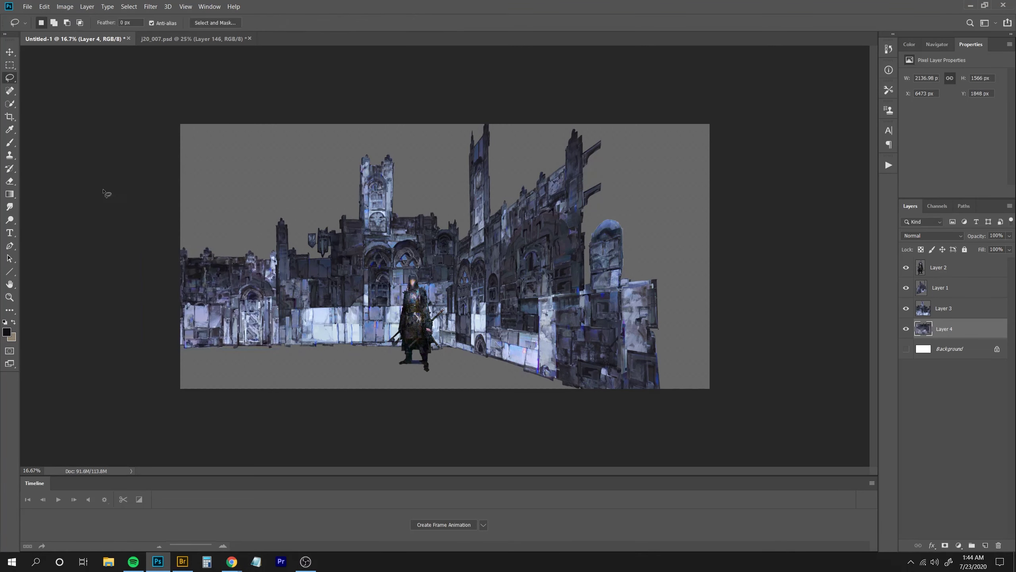
key("ctrl+shift+h")
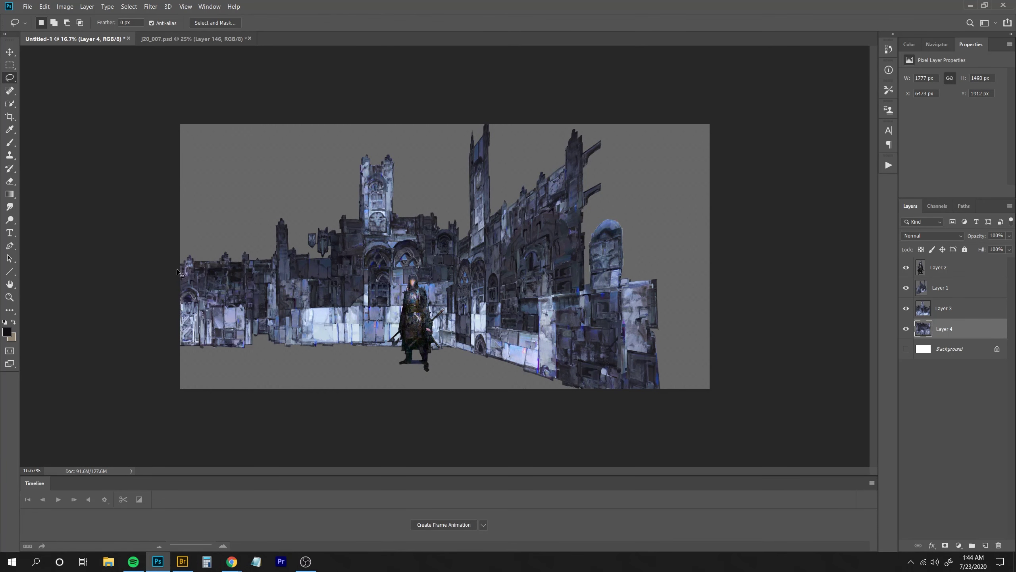
Widen the low left building on Layer 4 to about 2074 by 1504 px.
key("ctrl+t")
left_click_drag(179, 272, 143, 301)
key("Return")
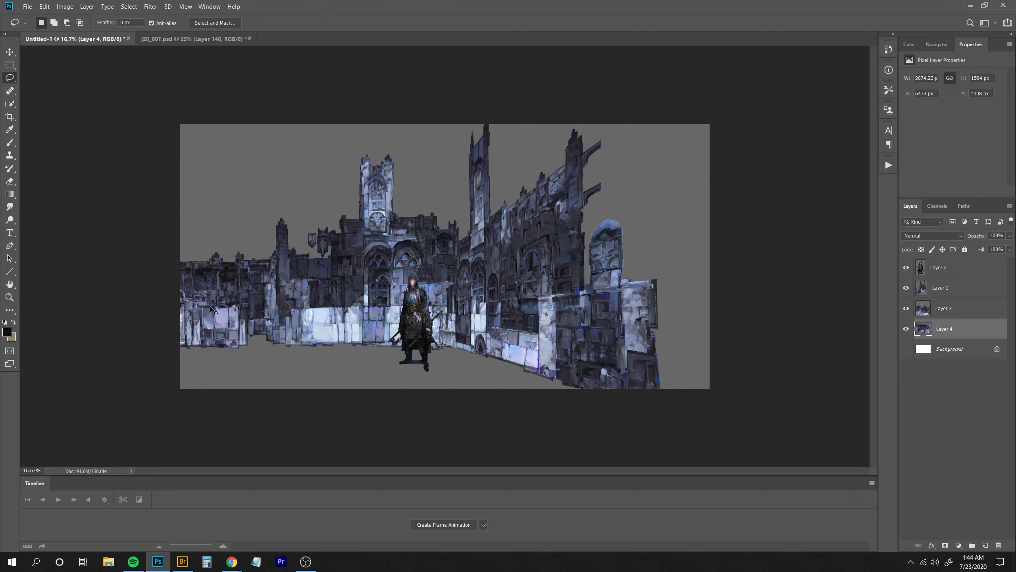
Shift the low left building slightly right, and move Layers 1 to 4 together to the right.
left_click_drag(211, 306, 230, 301)
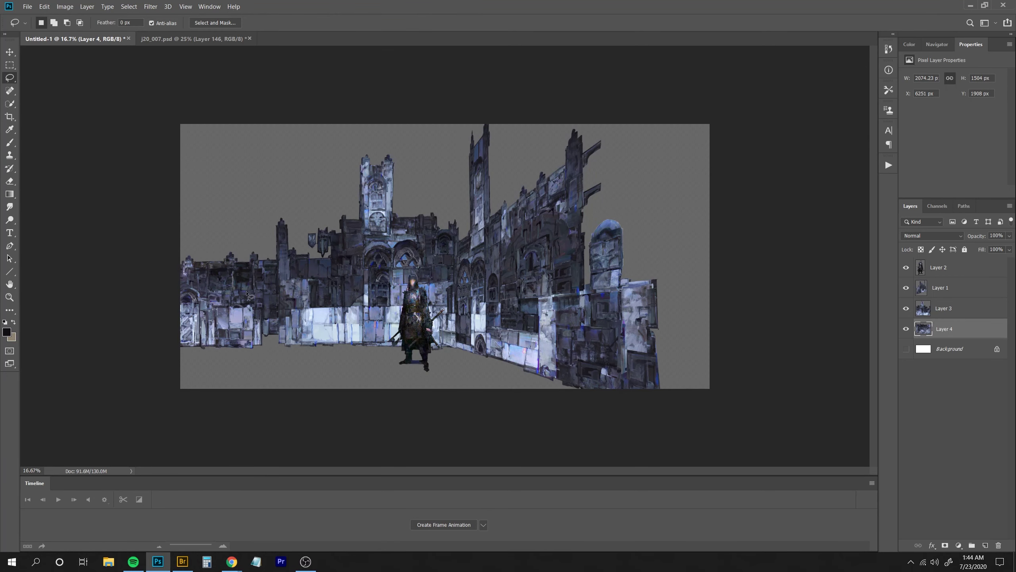
left_click(950, 274, "shift")
left_click_drag(537, 315, 572, 315)
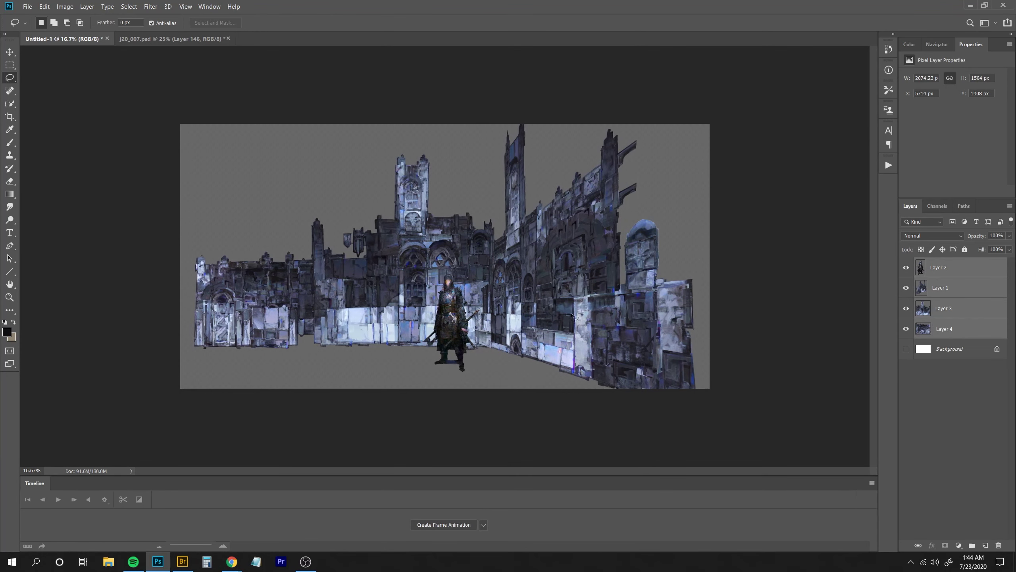
Scale the knight on Layer 2 down to about 846 by 1458 px and nudge it lower in the scene.
left_click(930, 275)
key("ctrl+t")
key("Return")
mouse_move(455, 319)
left_mouse_down()
mouse_move(464, 336)
mouse_move(455, 335)
left_mouse_up()
key("ctrl+z")
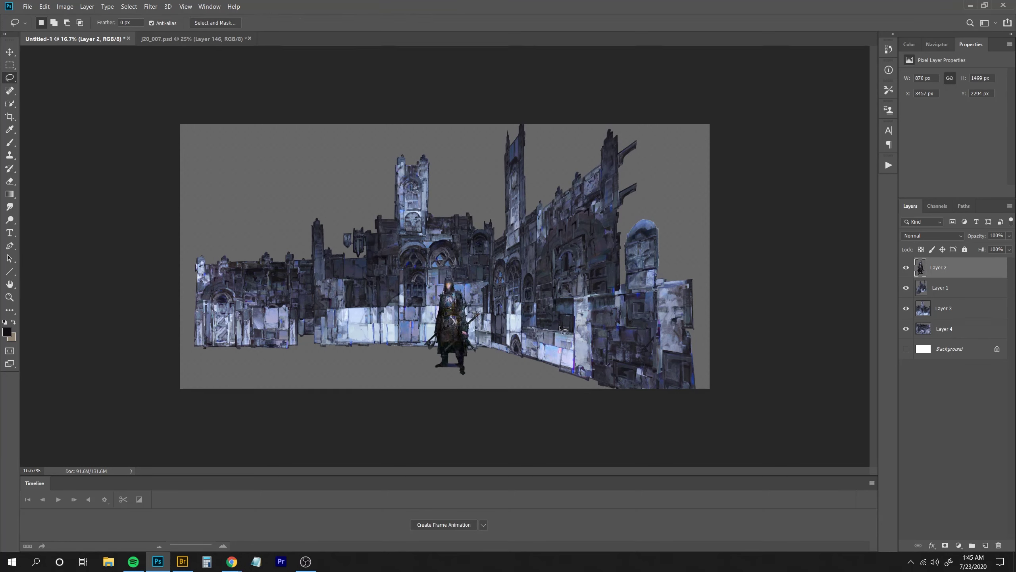
key("ctrl+t")
left_click_drag(424, 276, 426, 279)
key("Return")
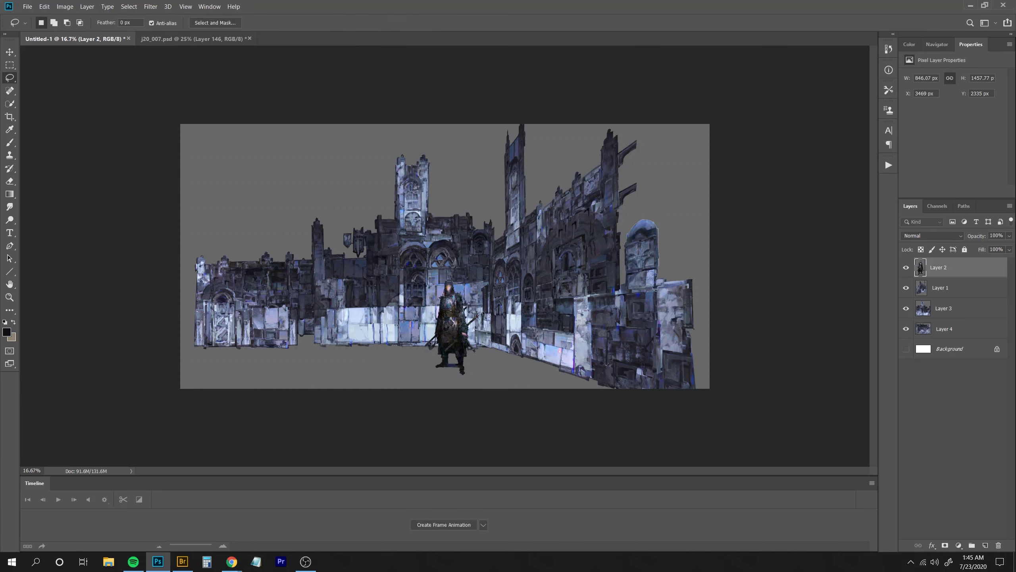
left_click_drag(452, 333, 456, 374)
Copy the long arched building at the lower left of j20_007.psd into the upper-right area of the composition.
key("ctrl+Tab")
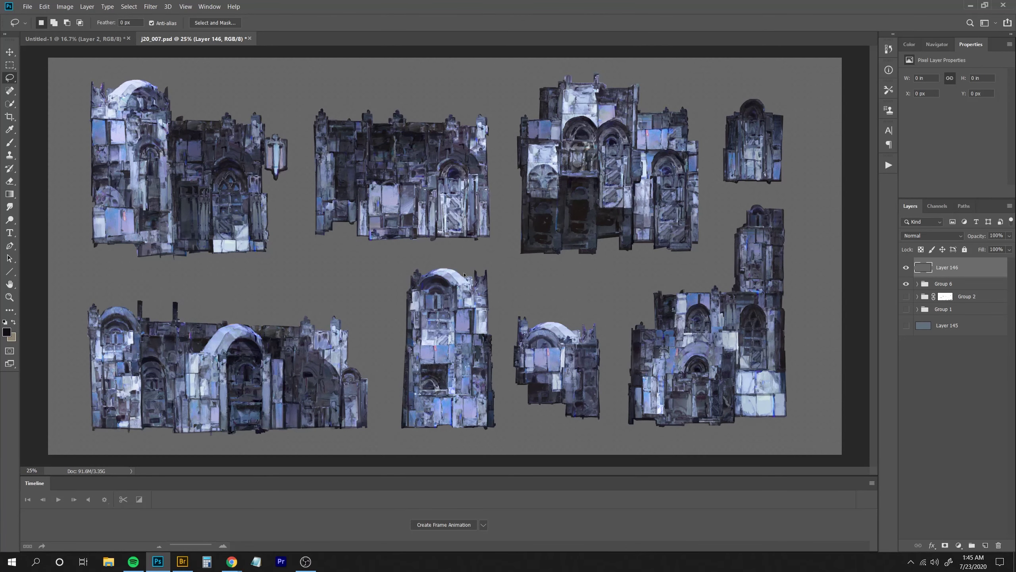
key("ctrl+Tab")
key("ctrl+v")
left_click_drag(440, 278, 693, 211)
Enlarge the long arched building to about 4589 by 2221 px and place it, mirrored, behind all other image layers.
key("ctrl+t")
left_click_drag(798, 237, 914, 297)
left_click_drag(741, 220, 733, 214)
key("Return")
key("ctrl+shift+bracketleft")
left_click_drag(683, 251, 670, 223)
key("ctrl+shift+h")
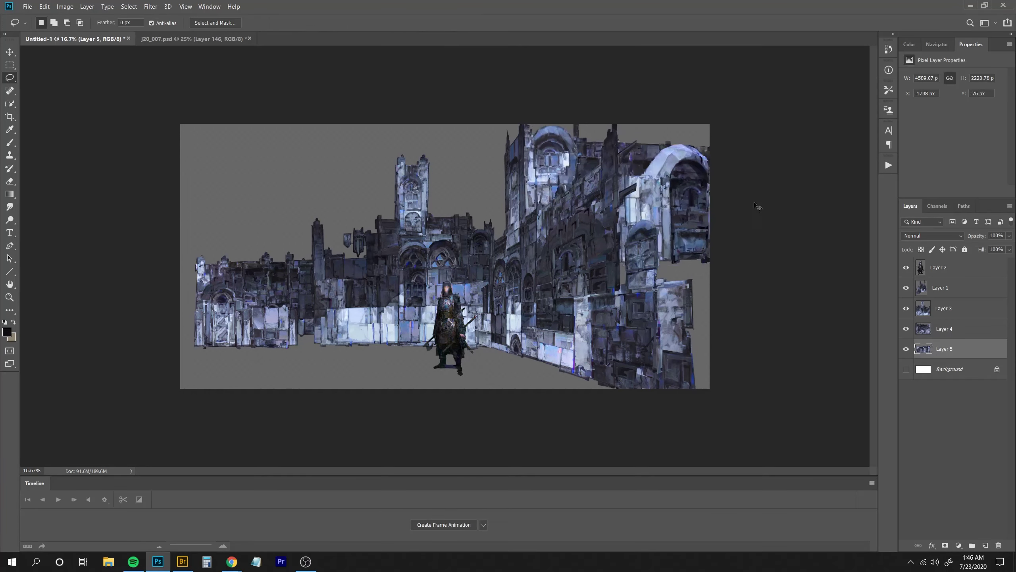
Scale the long arched building behind the wall down to 92.14%.
key("ctrl+t")
left_click_drag(821, 276, 799, 265)
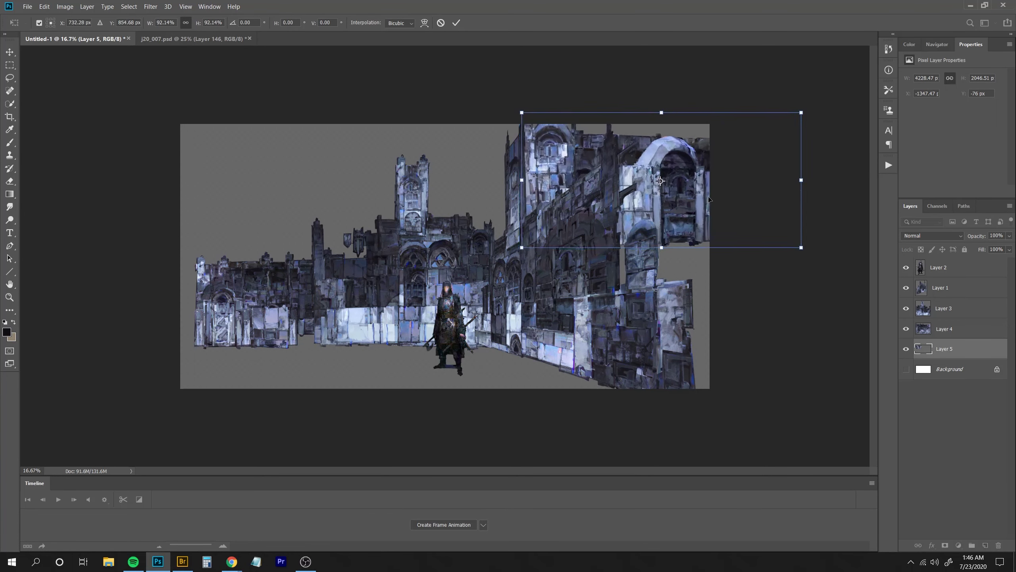
key("Return")
key("l")
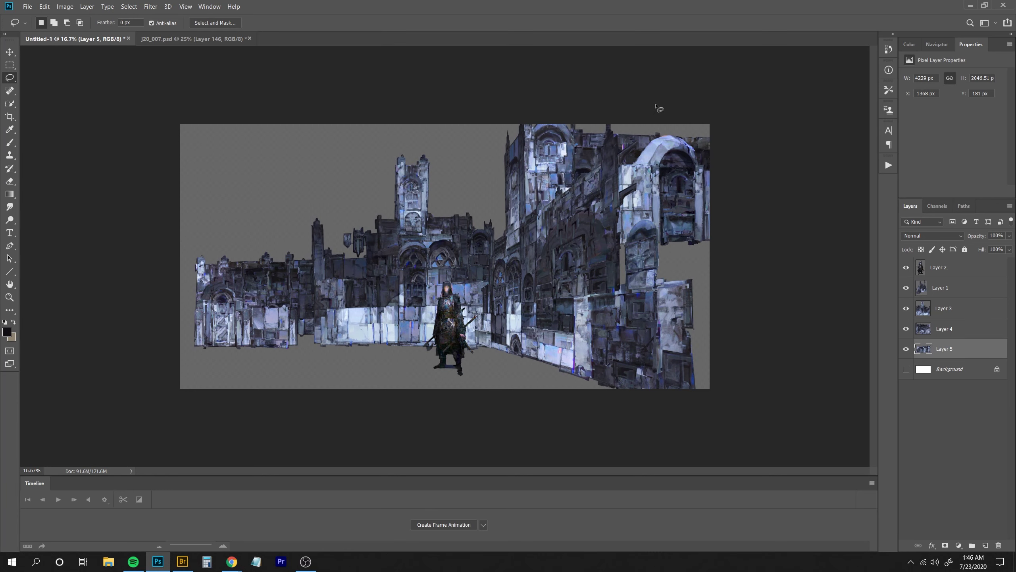
Cut the large arched section from the rear building onto a front layer and place it in the composition's lower-right corner.
left_click_drag(626, 245, 754, 105)
key("ctrl+x")
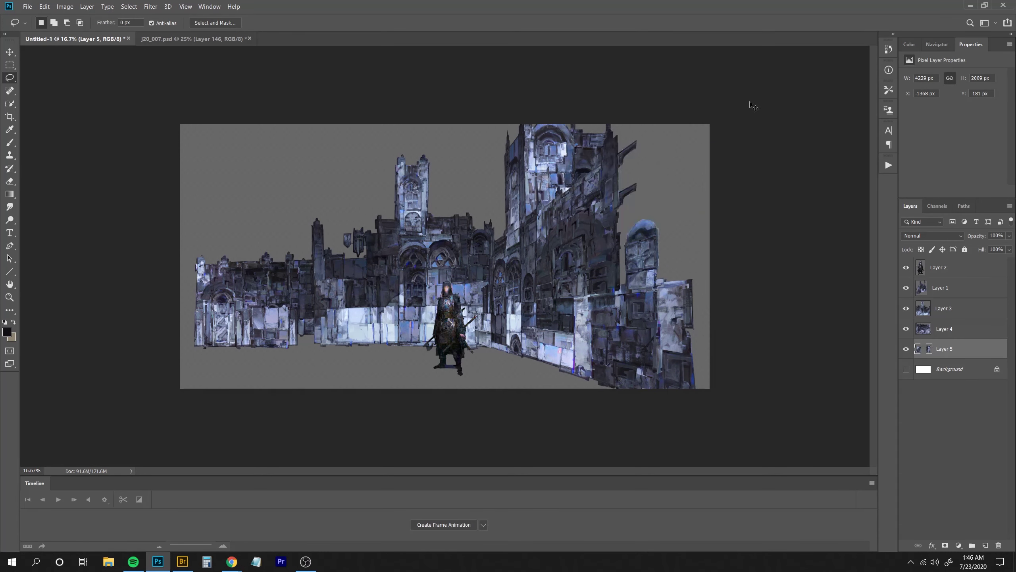
key("ctrl+shift+v")
mouse_move(687, 208)
left_mouse_down()
mouse_move(326, 263)
mouse_move(545, 273)
mouse_move(754, 365)
mouse_move(705, 352)
left_mouse_up()
key("ctrl+shift+bracketright")
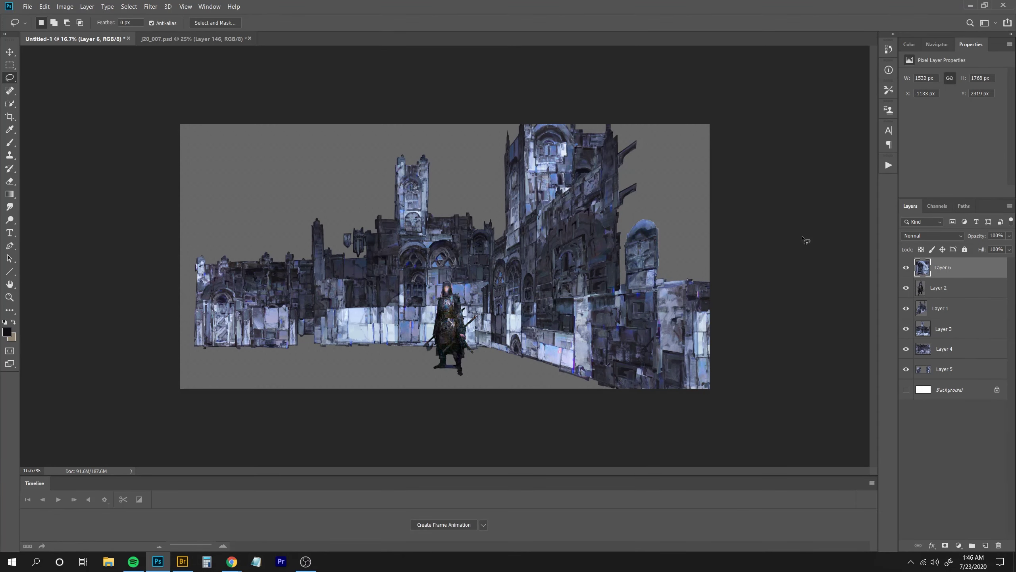
Copy the small round-arched building from the lower row of j20_007.psd and place it behind the castle layers.
key("ctrl+Tab")
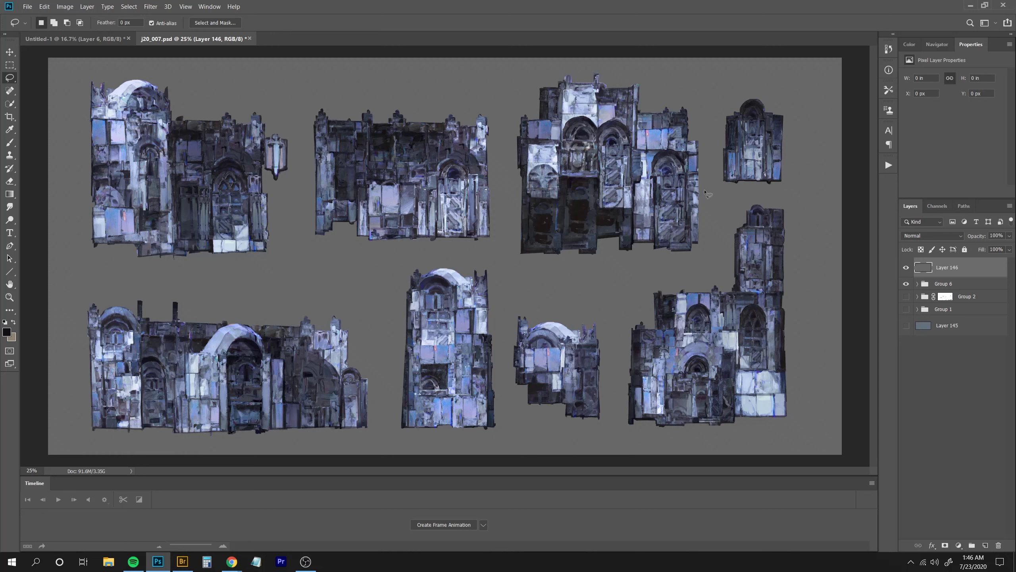
key("ctrl+c")
key("ctrl+Tab")
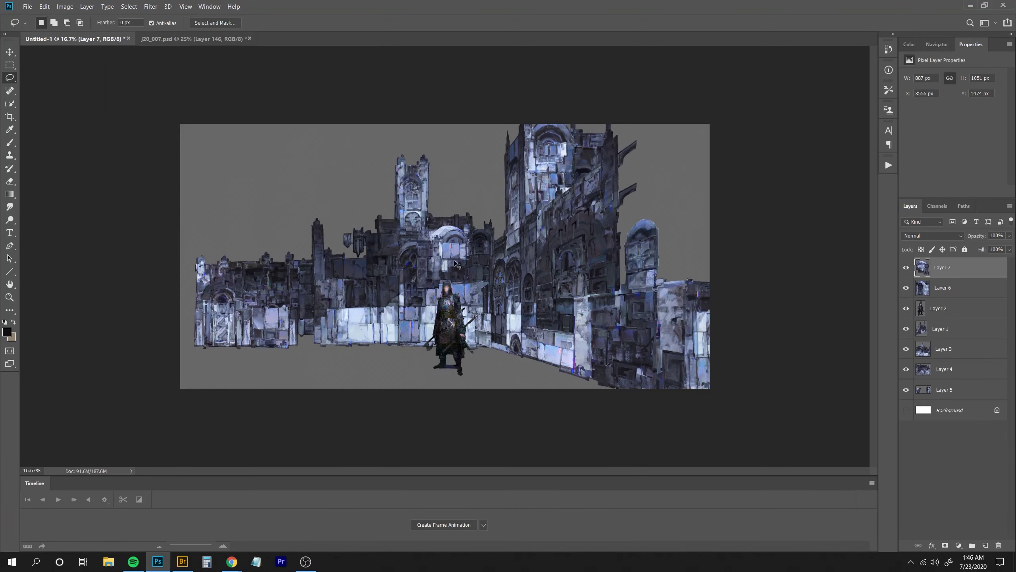
key("ctrl+v")
left_click_drag(411, 195, 475, 237)
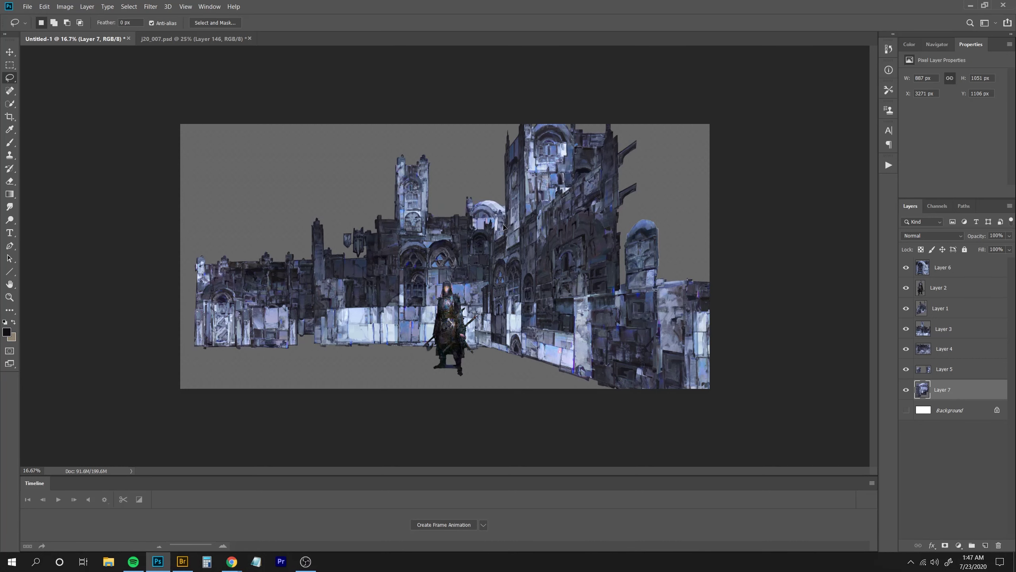
Reshape the small round-arched building to about 1021 by 1036 px and move it to the composition's far left end.
key("ctrl+t")
left_click_drag(522, 227, 655, 227)
key("Return")
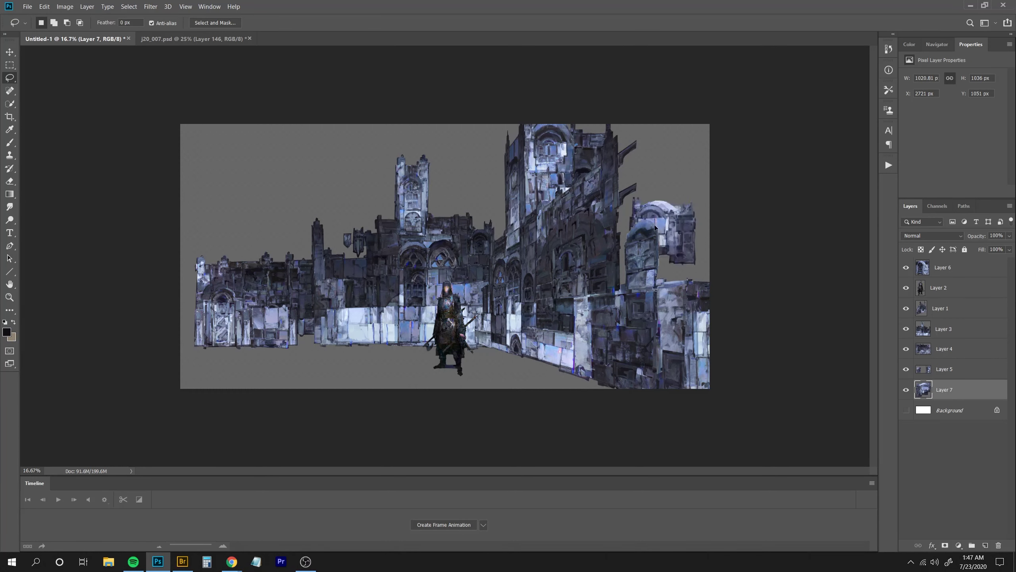
left_click_drag(677, 271, 218, 260)
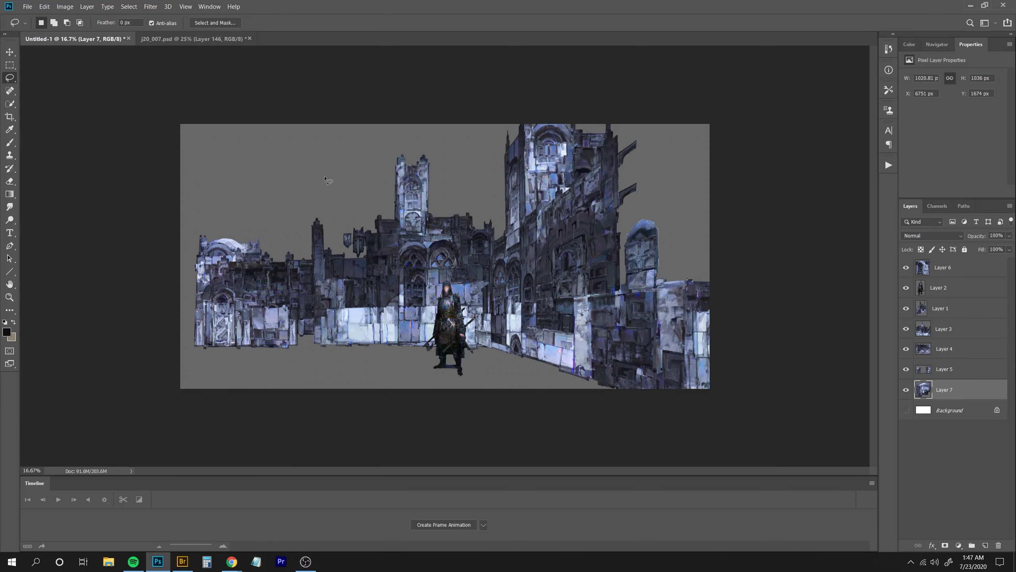
left_click_drag(217, 263, 211, 286)
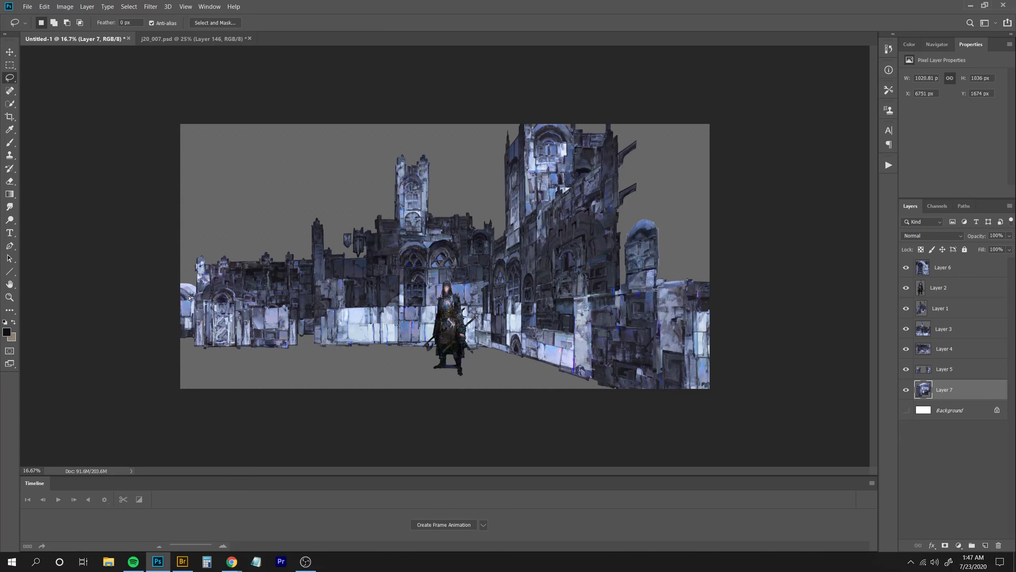
Flip the composition horizontally and extend the canvas past its right edge to include the whole end building.
key("ctrl+shift+h")
left_click(10, 116)
left_click(498, 295)
left_click_drag(711, 258, 757, 258)
key("Return")
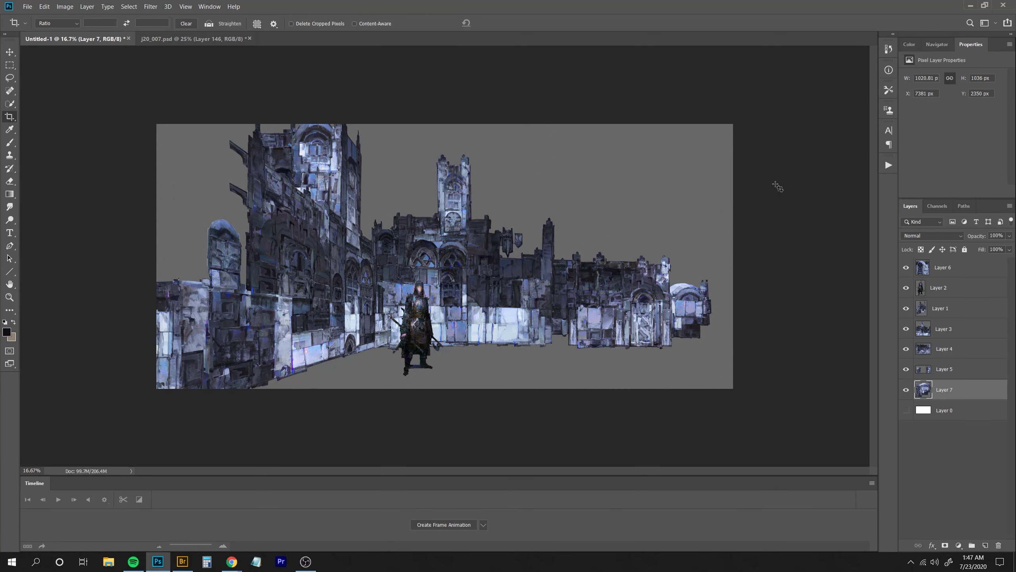
Copy the small narrow building from j20_007.psd's upper-right corner to the front of Untitled-1, closing j20_007.psd without saving.
key("ctrl+Tab")
key("l")
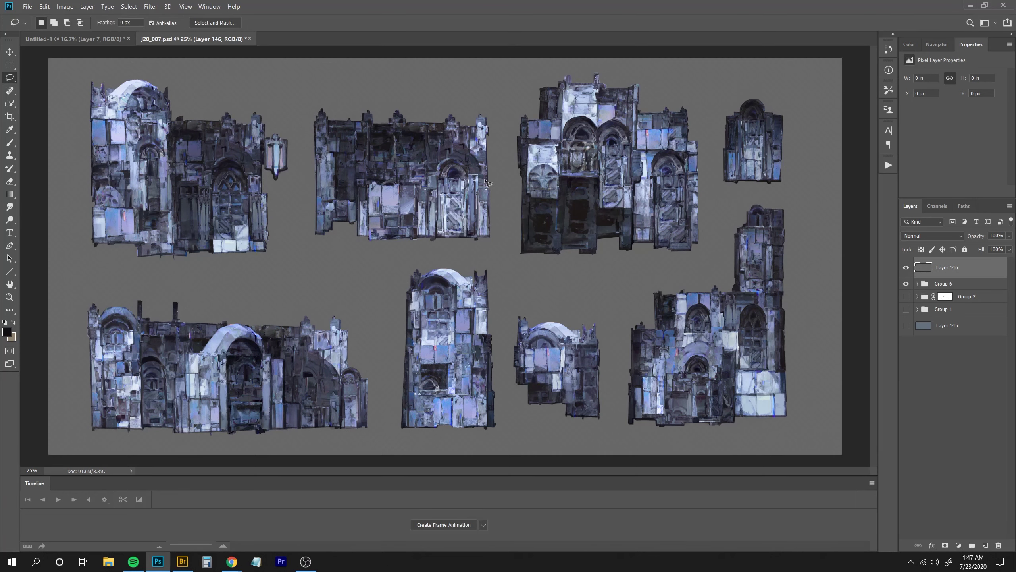
left_click_drag(713, 192, 811, 183)
key("ctrl+shift+c")
key("ctrl+w")
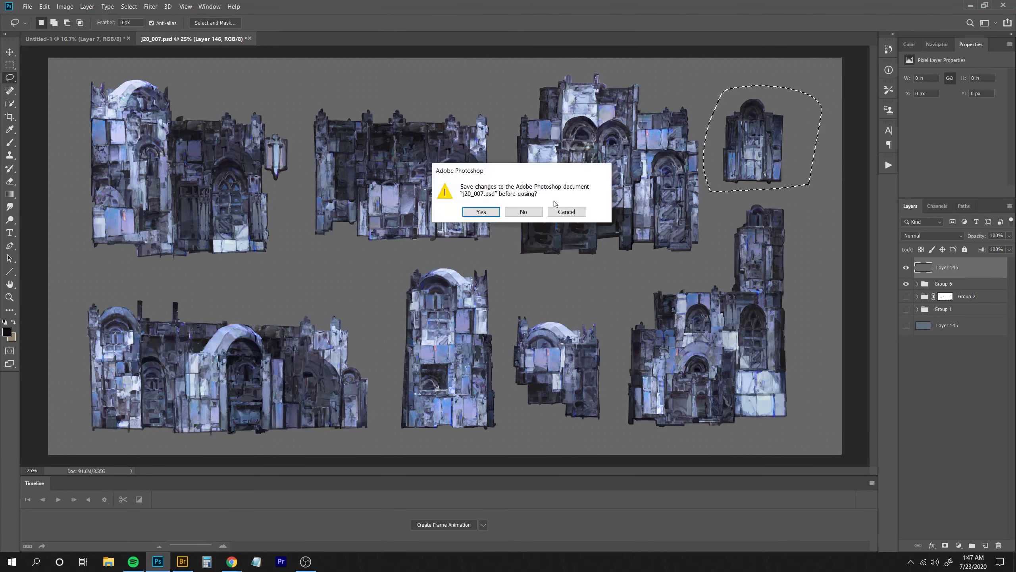
left_click(525, 212)
key("ctrl+v")
key("ctrl+shift+]")
Bring the knight's Layer 2 to the front and put it in its own group.
left_click(964, 307)
key("ctrl+shift+]")
key("ctrl+g")
left_click(917, 264)
Group all building layers, from Layer 8 down to Layer 7, into a second group and expand it.
left_click(956, 301)
left_click(955, 423, "shift")
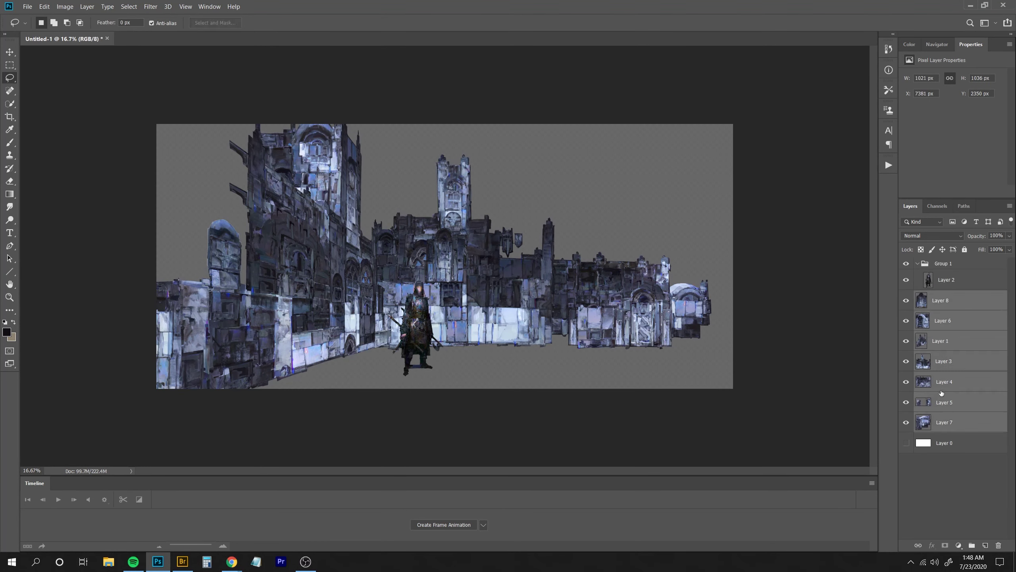
key("ctrl+g")
left_click(918, 296)
Place the small narrow building on Layer 8 over the castle facade behind the knight, and hide its layer.
left_click(954, 313)
left_click_drag(440, 281, 418, 306)
key("ctrl+t")
key("l")
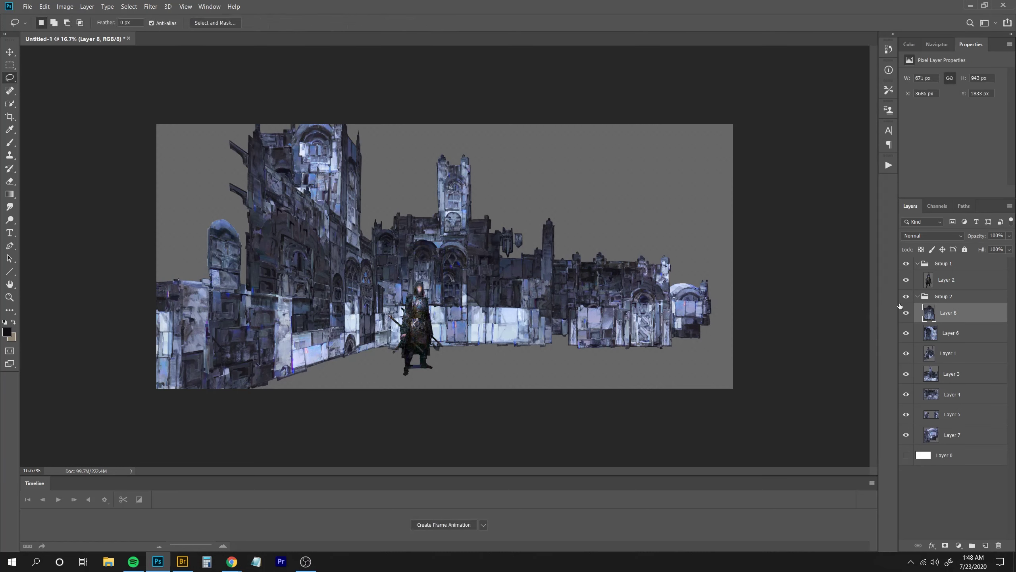
left_click(906, 313)
left_click(906, 312)
left_click(906, 313)
Paste another copy of the small narrow building behind the knight and enlarge it to about 724 by 1023 px.
key("ctrl+v")
left_click_drag(450, 273, 485, 346)
key("ctrl+t")
left_click_drag(458, 310, 440, 301)
key("Return")
key("ctrl+t")
key("Return")
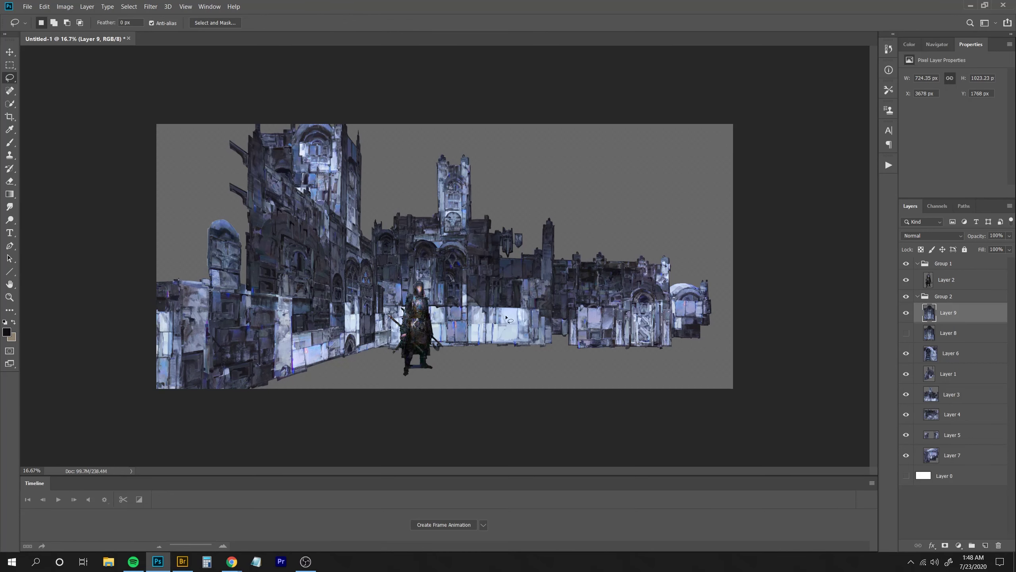
Undo Layer 9's resize, place it behind the far right end of the castle and resize it to about 818 by 912 px.
key("ctrl+z")
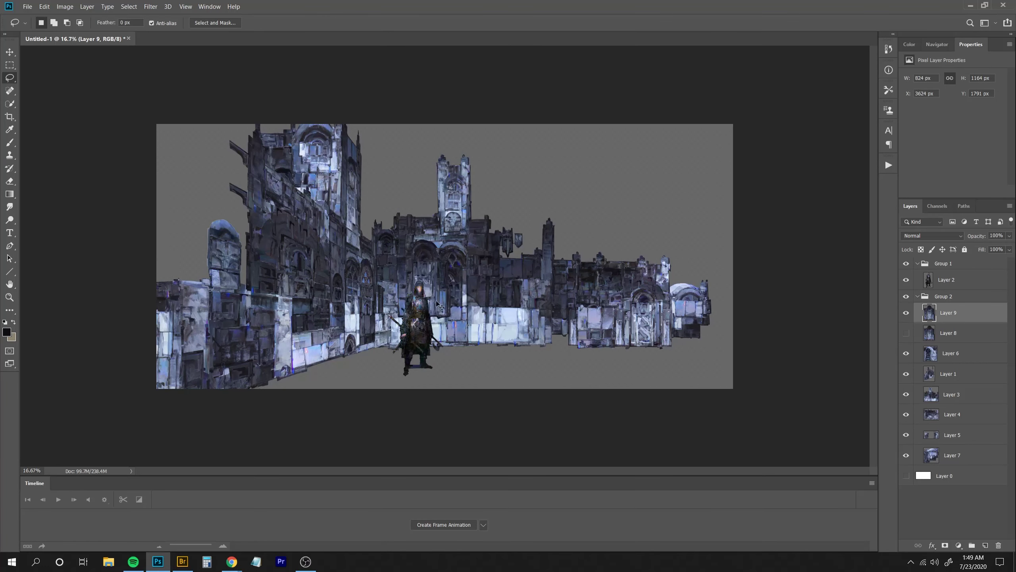
left_click_drag(472, 284, 705, 333)
key("ctrl+shift+bracketleft")
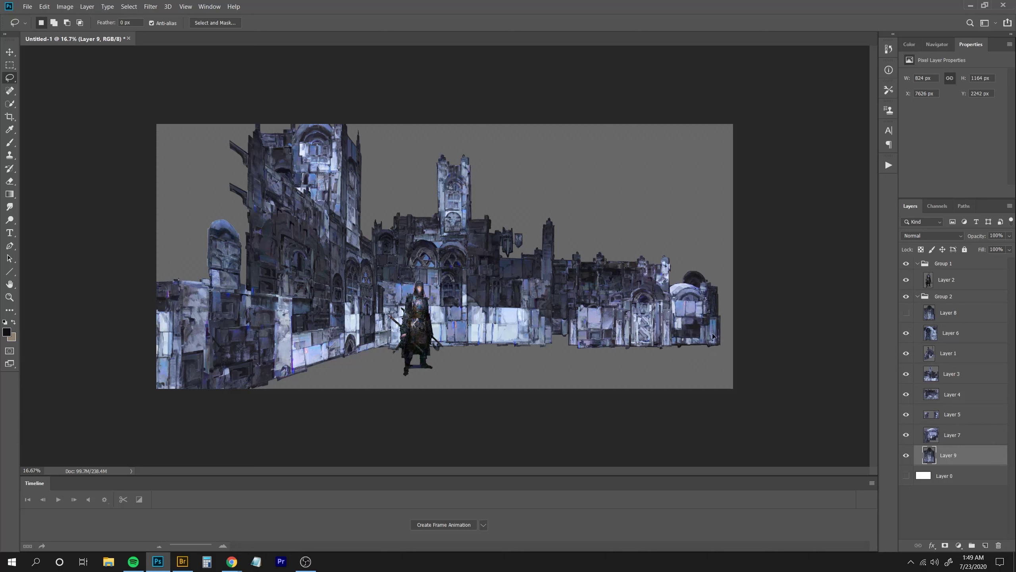
key("ctrl+t")
left_click_drag(721, 272, 716, 283)
key("Return")
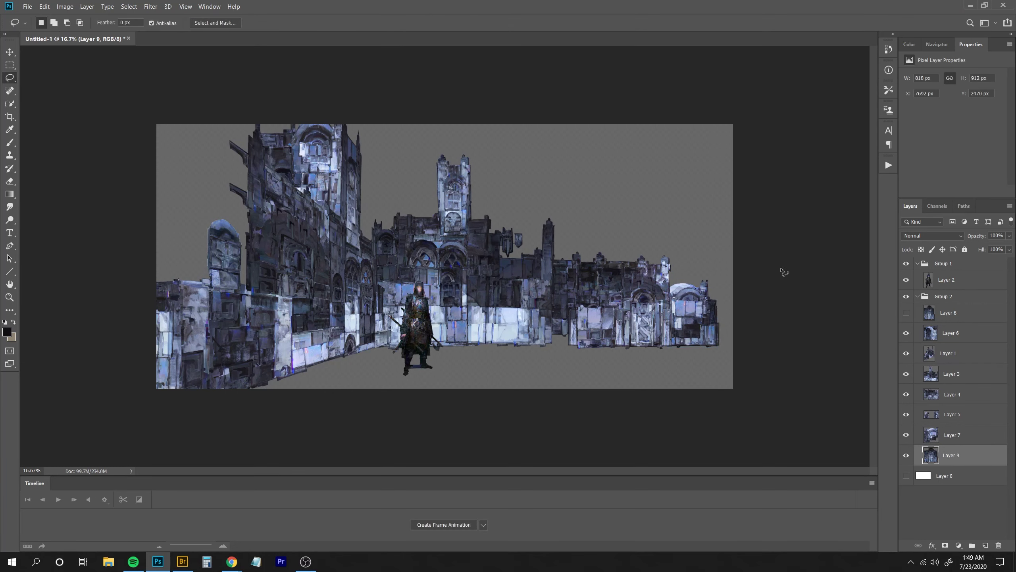
Darken the Layer 9 building with Hue/Saturation and transform it to sit at the canvas's right edge.
key("ctrl+u")
left_click_drag(857, 127, 833, 128)
key("Return")
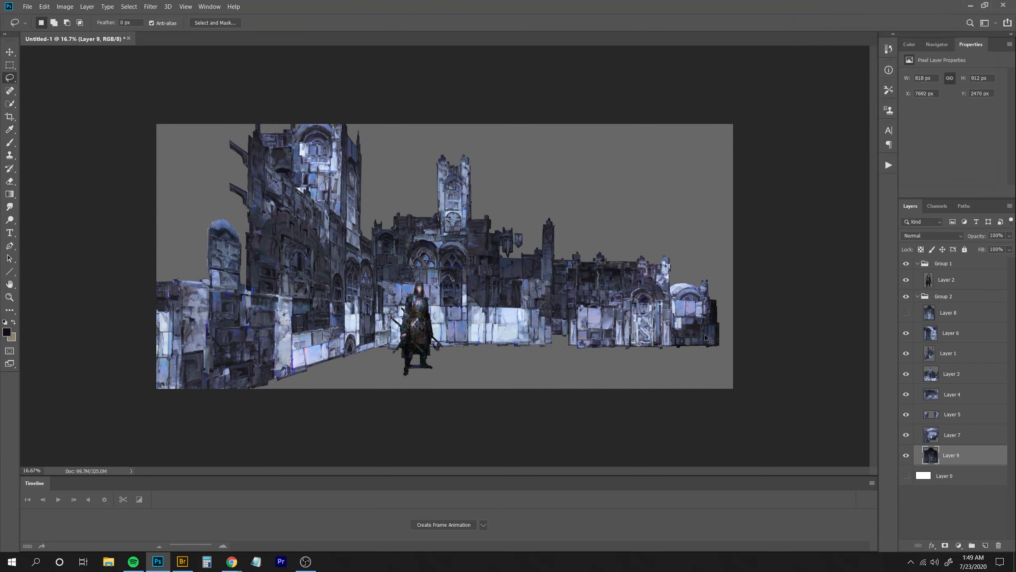
key("ctrl+t")
left_click_drag(749, 287, 737, 314)
key("Return")
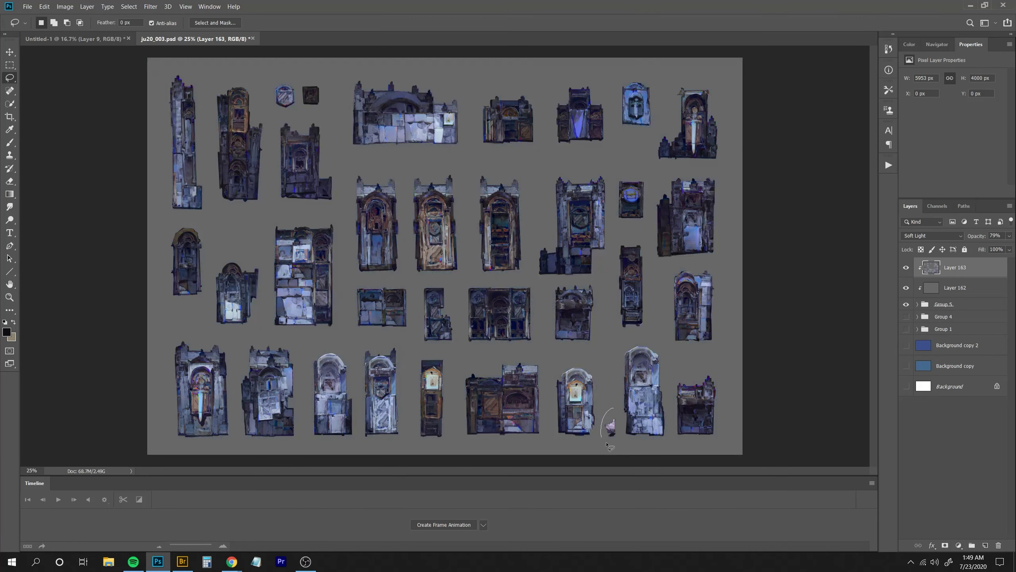
Copy the small pink creature from ju20_003.psd, paste it in front of everything and place it on the ground beside the knight's feet.
left_click_drag(607, 443, 616, 409)
key("ctrl+shift+c")
key("ctrl+Tab")
key("ctrl+v")
key("ctrl+shift+bracketright")
key("ctrl+shift+bracketright")
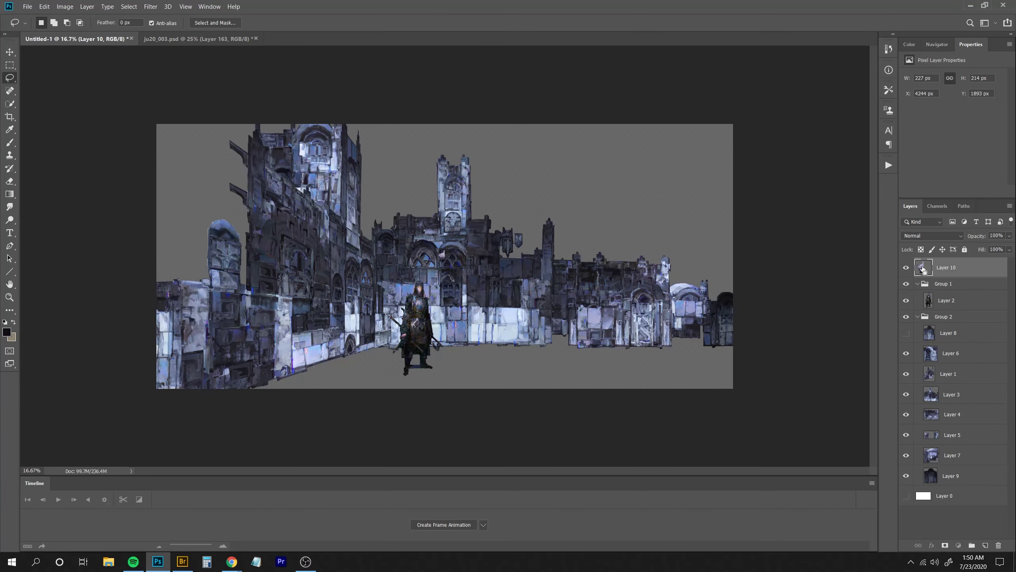
key("ctrl+t")
left_click_drag(388, 351, 396, 377)
key("Return")
Paste the small arched building from ju20_003.psd over the castle, scale it to about 646 by 939 px, and hide its layer.
key("ctrl+Tab")
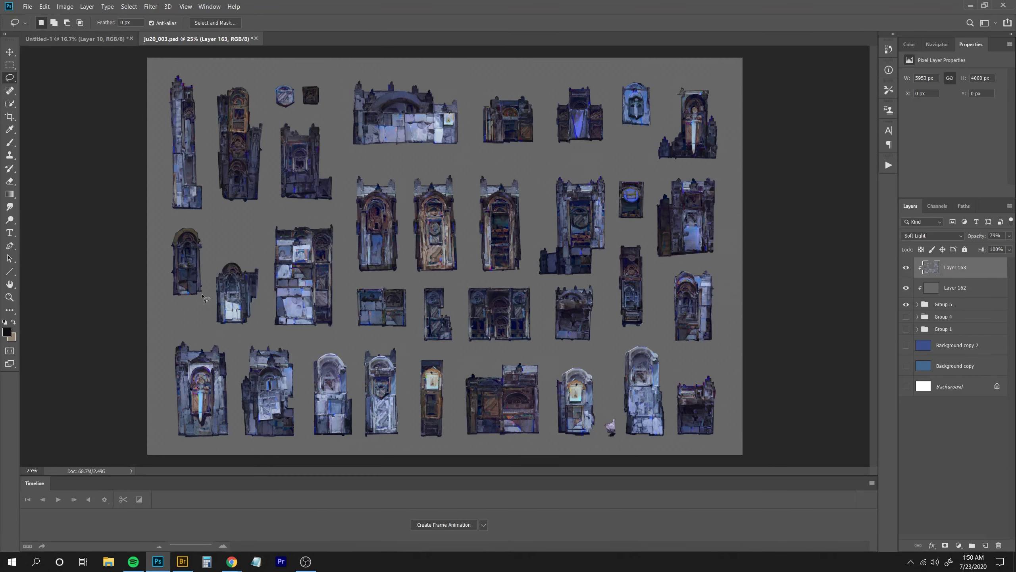
key("ctrl+c")
key("ctrl+Tab")
key("ctrl+v")
key("ctrl+t")
key("Return")
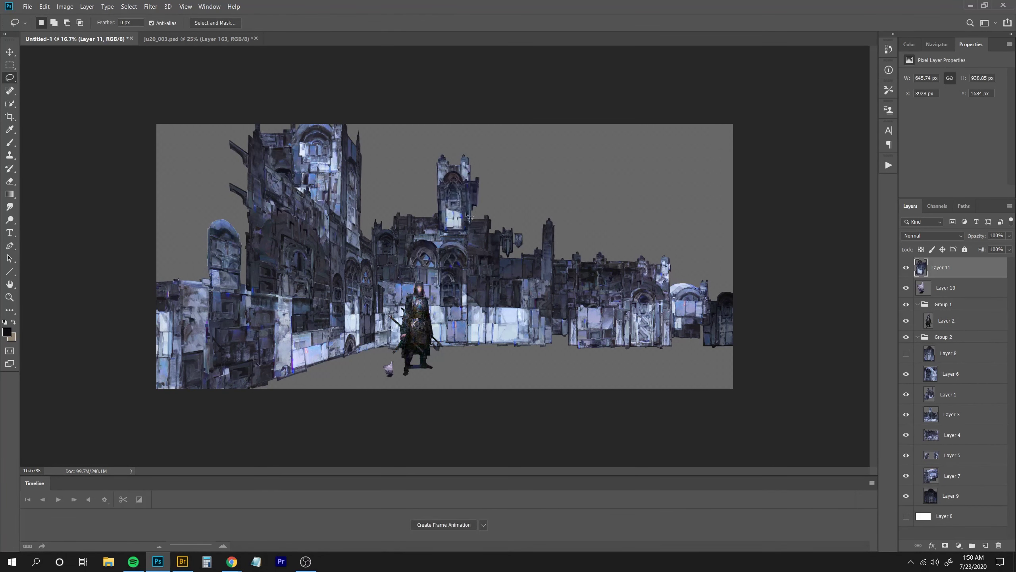
left_click_drag(514, 263, 572, 327)
Paste the large block-like stone building from ju20_003.psd over the castle's left wing and enlarge it to about 165%.
key("ctrl+Tab")
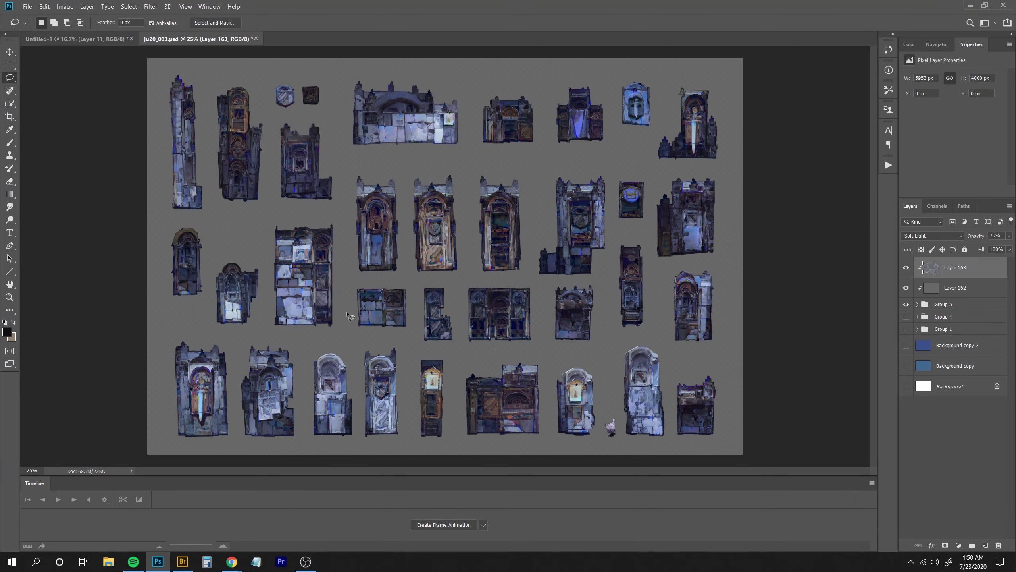
left_click_drag(268, 207, 345, 316)
key("ctrl+shift+c")
key("ctrl+Tab")
key("ctrl+v")
left_click_drag(490, 253, 276, 187)
key("ctrl+t")
left_click_drag(214, 224, 186, 272)
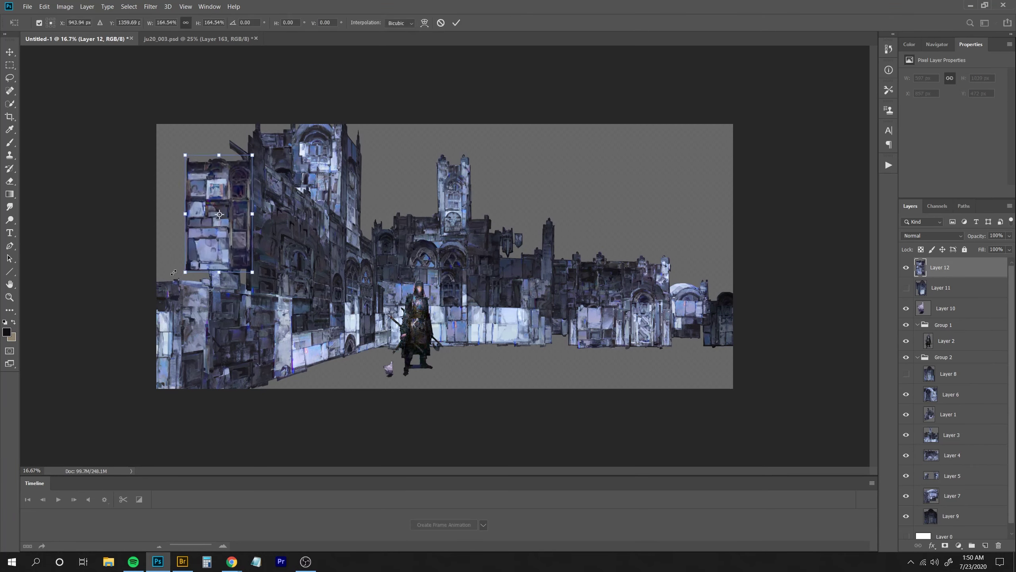
key("Return")
left_click_drag(225, 202, 213, 230)
Send Layer 12 behind all other layers and enlarge it to about 1507 by 2357 px at the canvas's left edge.
key("ctrl+shift+h")
key("ctrl+shift+bracketleft")
key("ctrl+t")
left_click_drag(185, 170, 146, 137)
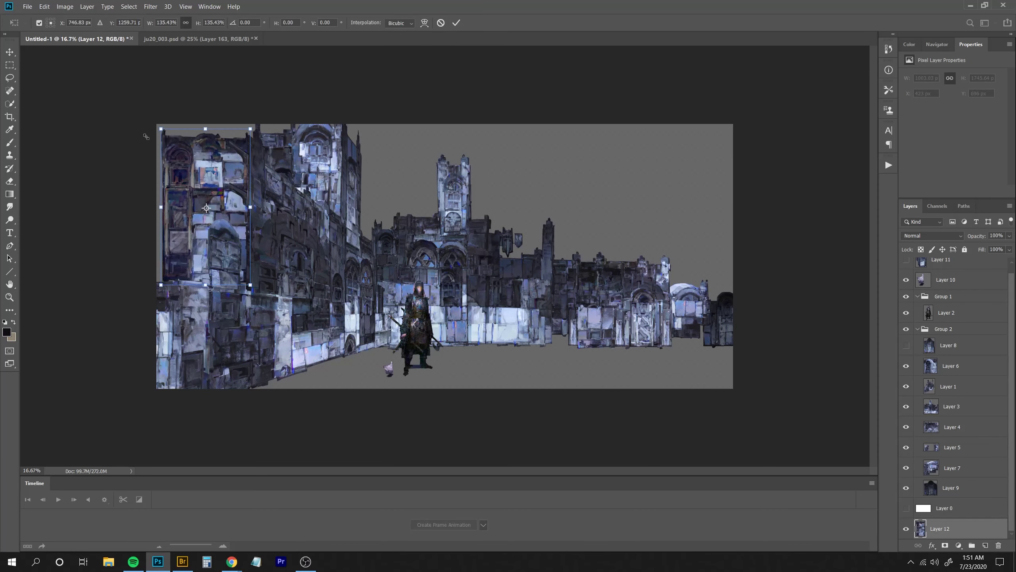
key("Return")
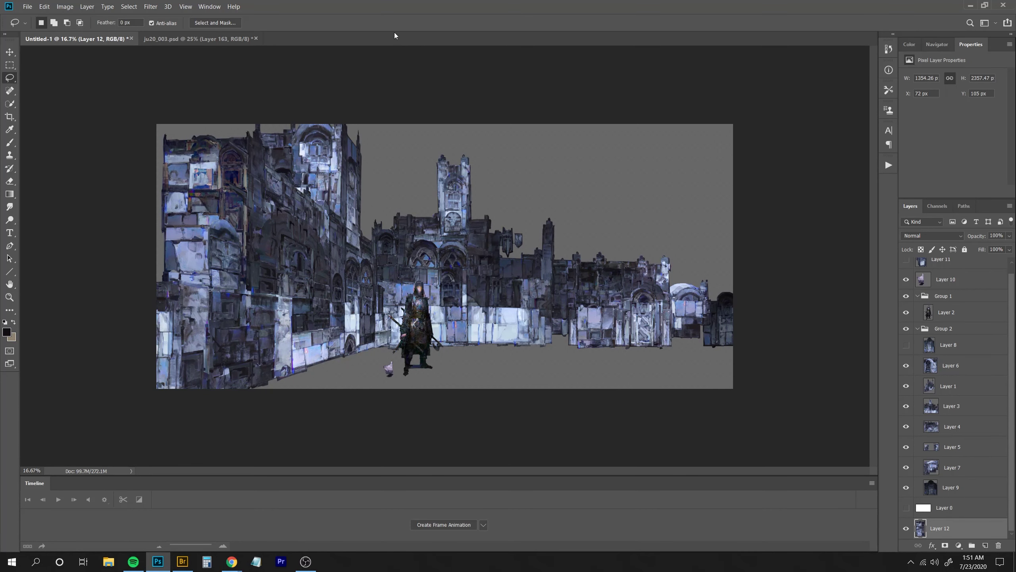
key("ctrl+t")
left_click_drag(161, 209, 151, 209)
key("Return")
Try darkening the large stone building on Layer 12 with Hue/Saturation.
key("ctrl+minus")
key("ctrl+minus")
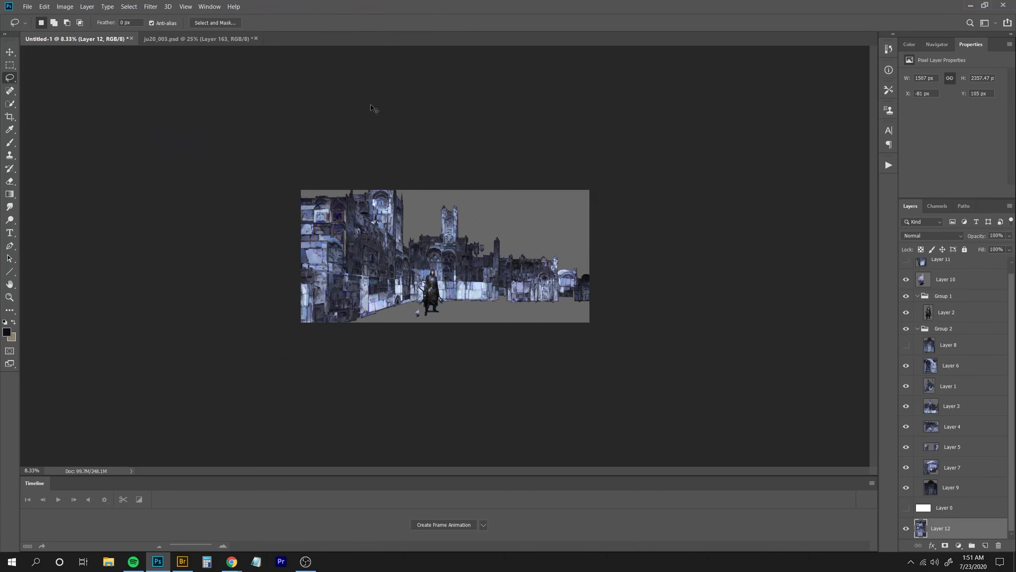
key("ctrl+plus")
key("ctrl+plus")
key("ctrl+u")
left_click_drag(858, 128, 829, 133)
key("Return")
Try balancing Layer 12 with Levels, using a white input of about 190, lower output whites and adjusted midtones.
key("ctrl+l")
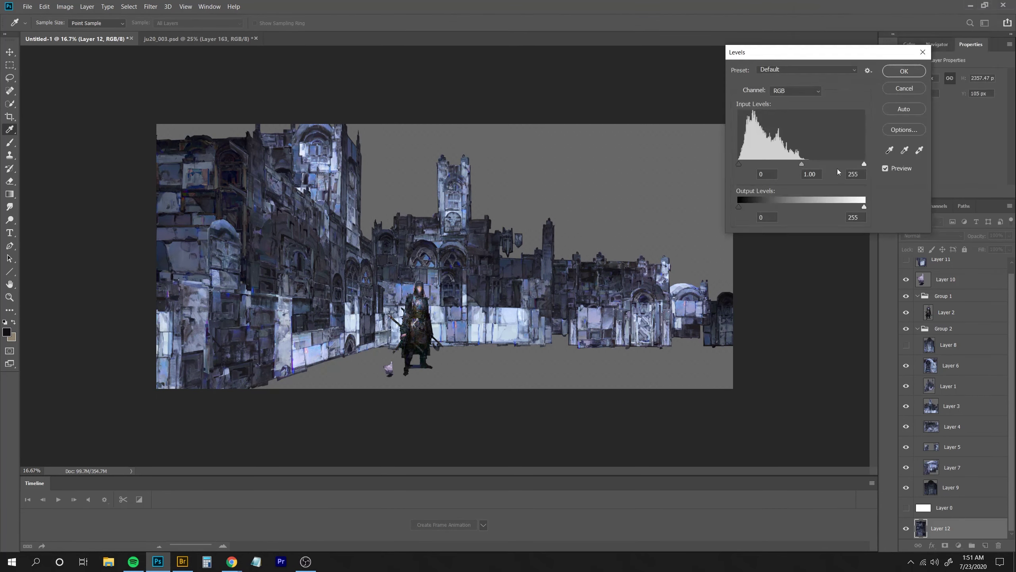
left_click_drag(864, 206, 824, 206)
left_click_drag(803, 164, 794, 164)
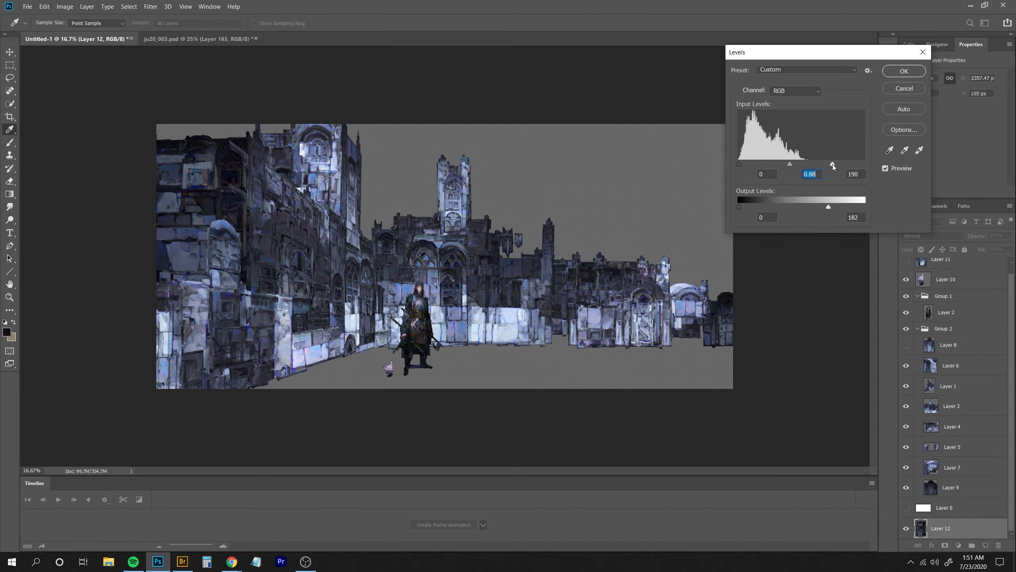
left_click_drag(864, 164, 842, 164)
mouse_move(828, 207)
left_mouse_down()
mouse_move(847, 206)
mouse_move(823, 207)
left_mouse_up()
mouse_move(795, 164)
left_mouse_down()
mouse_move(773, 166)
mouse_move(786, 165)
left_mouse_up()
left_click_drag(740, 207, 741, 208)
left_click_drag(739, 164, 742, 165)
key("Return")
key("ctrl+minus")
key("ctrl+plus")
key("ctrl+plus")
Flip the canvas horizontally and undo the tonal adjustments on Layer 12.
key("F2")
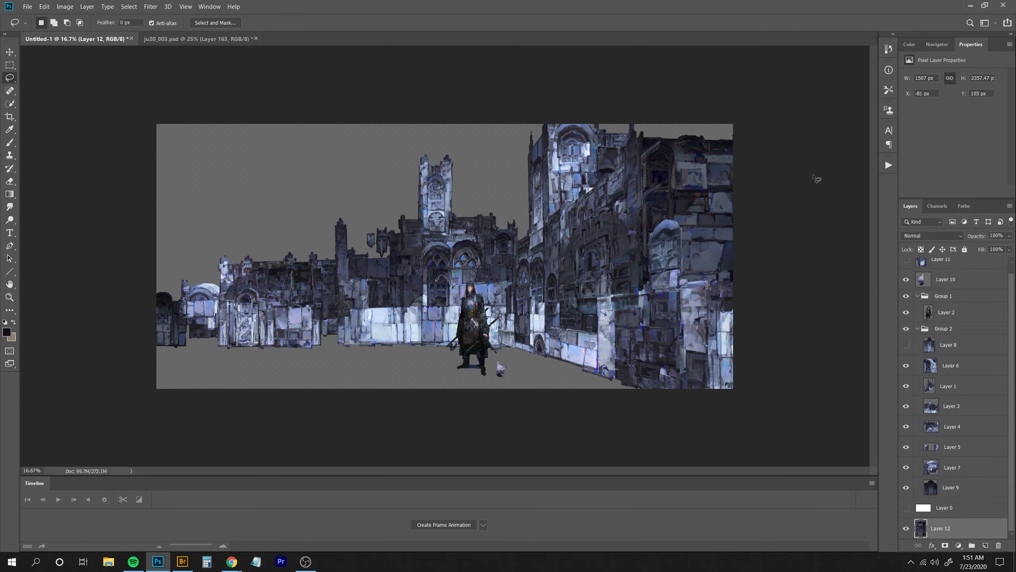
key("ctrl+z")
Narrow Layer 12 to about 1488 px, flip it horizontally and move it lower behind the castle wall.
key("ctrl+t")
left_click_drag(739, 193, 738, 193)
key("Return")
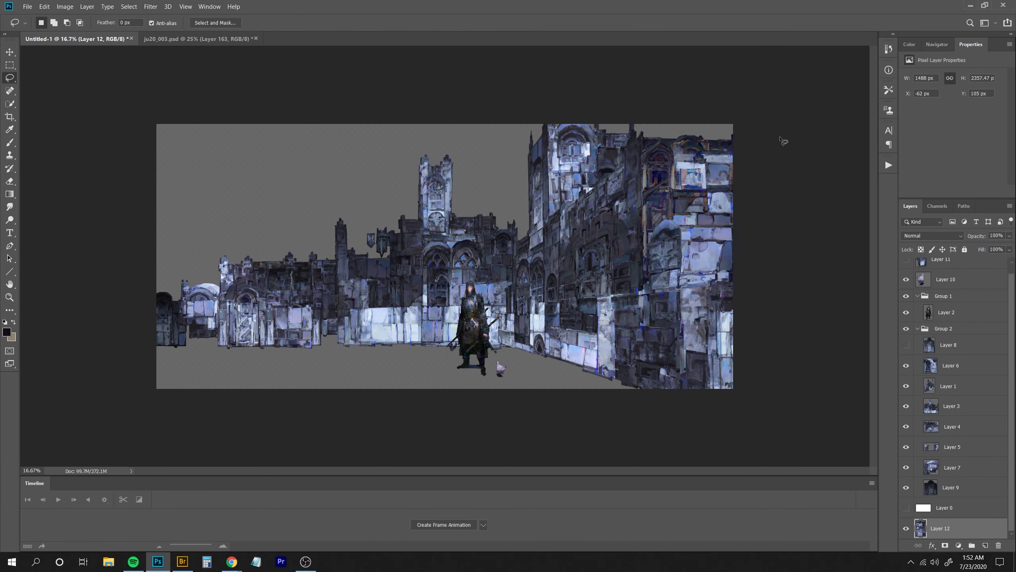
left_click_drag(709, 149, 713, 215)
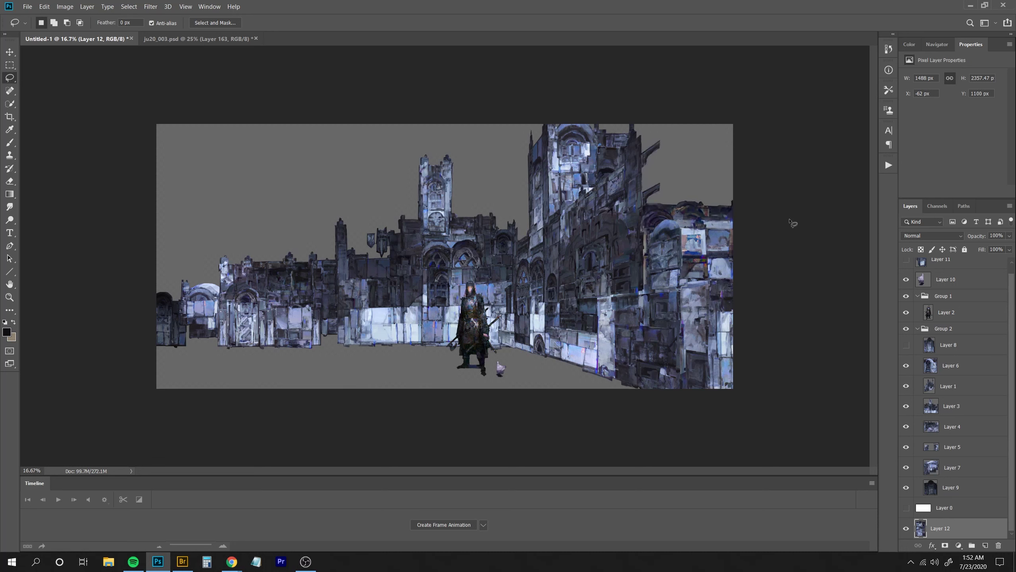
key("F3")
left_click_drag(718, 259, 717, 218)
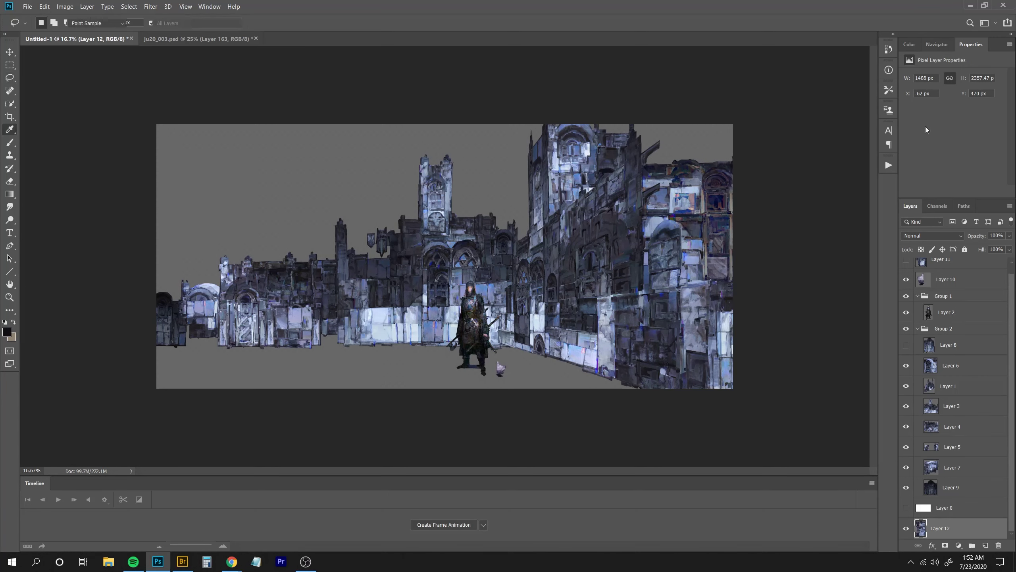
Brighten Layer 12 with Levels by lowering the white input and lightening the midtones.
key("ctrl+l")
mouse_move(863, 165)
left_mouse_down()
mouse_move(841, 167)
mouse_move(849, 166)
left_mouse_up()
mouse_move(794, 164)
left_mouse_down()
mouse_move(773, 164)
mouse_move(791, 163)
mouse_move(782, 163)
left_mouse_up()
key("Return")
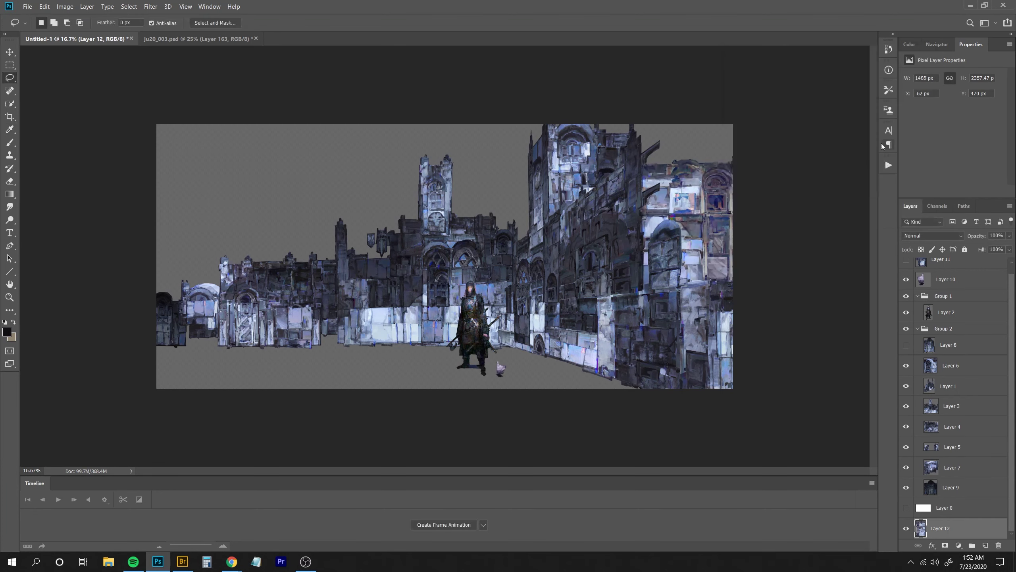
Paste the wide windowed building section from ju20_003.psd as the front layer and place it over the low building at the canvas's far left.
key("ctrl+Tab")
key("ctrl+shift+c")
key("ctrl+Tab")
key("ctrl+v")
mouse_move(539, 287)
left_mouse_down()
mouse_move(486, 281)
mouse_move(315, 302)
left_mouse_up()
key("ctrl+shift+bracketright")
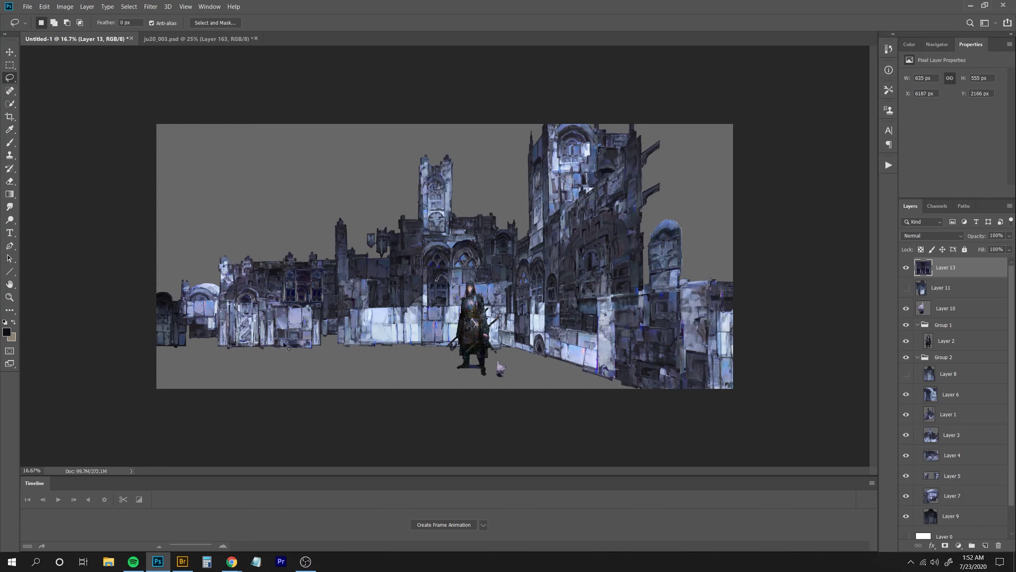
left_click_drag(284, 343, 194, 393)
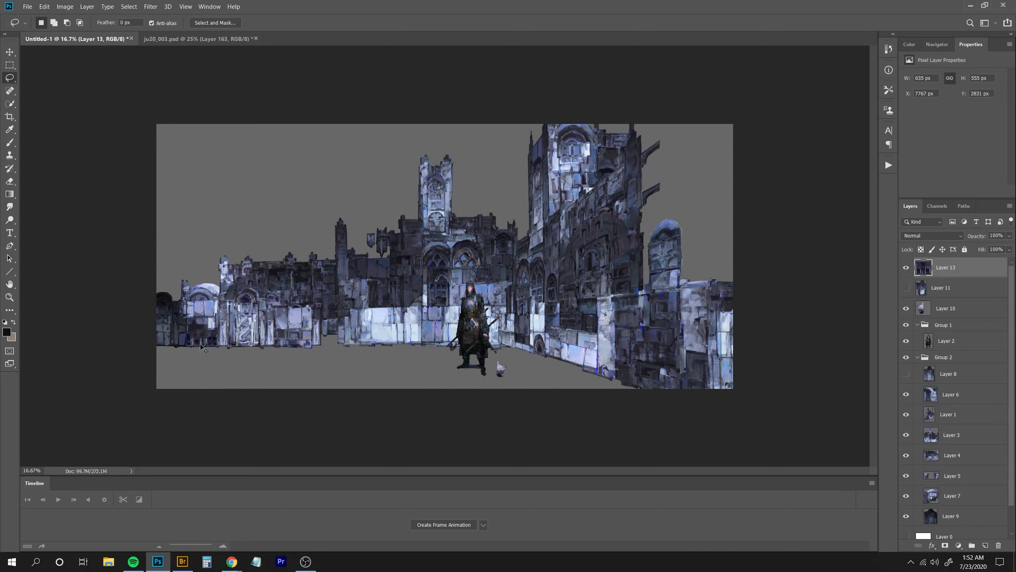
Try brightening the midtones of the windowed section on Layer 13 with Levels, and undo it.
key("ctrl+l")
left_click_drag(802, 164, 779, 164)
left_click(904, 70)
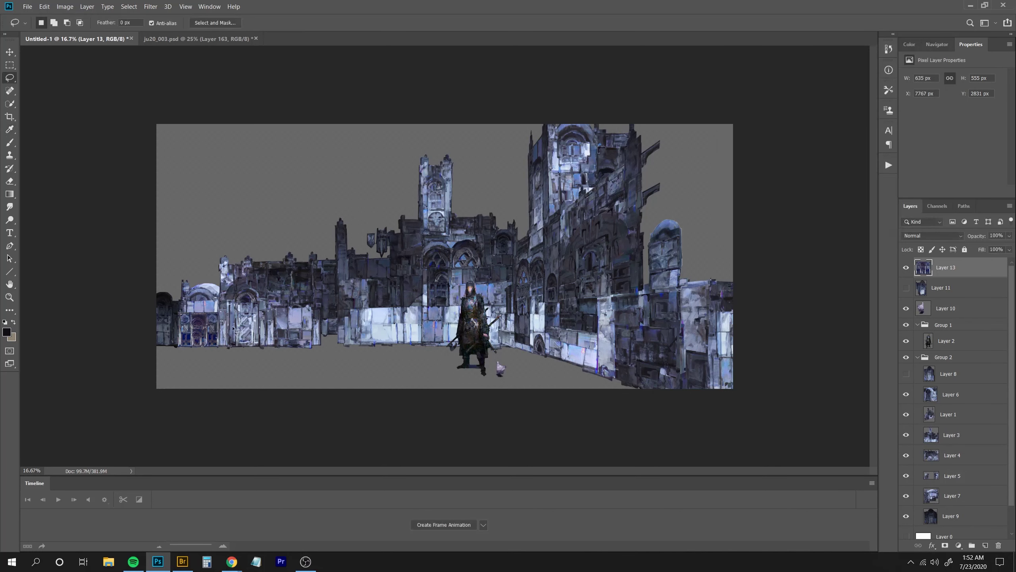
key("ctrl+z")
Move the windowed section in front of the castle's central facade and resize it to about 935 by 585 px.
left_click_drag(193, 345, 518, 240)
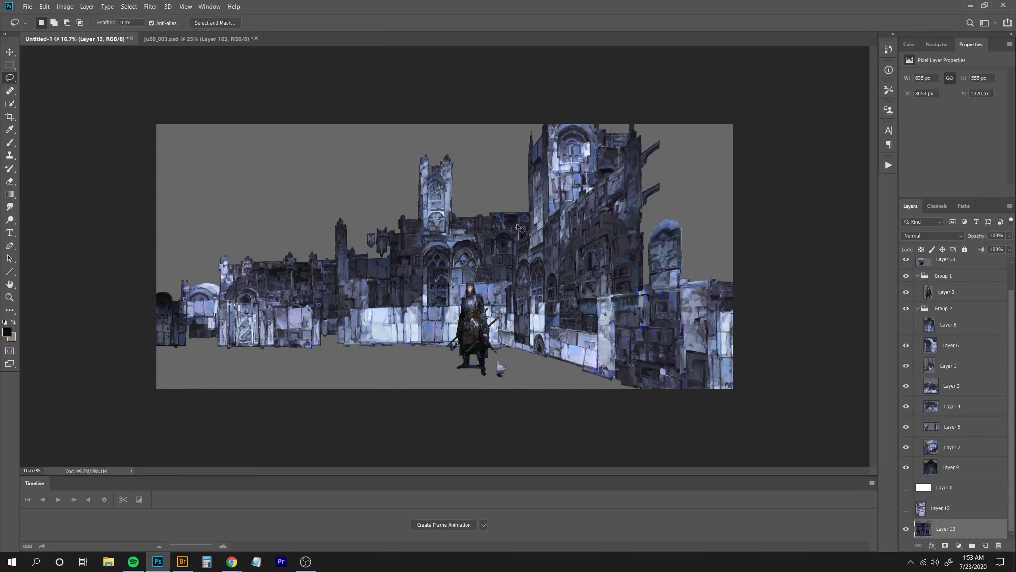
key("ctrl+shift+bracketright")
key("ctrl+t")
mouse_move(448, 286)
left_mouse_down()
mouse_move(484, 305)
mouse_move(435, 294)
mouse_move(452, 296)
left_mouse_up()
key("Return")
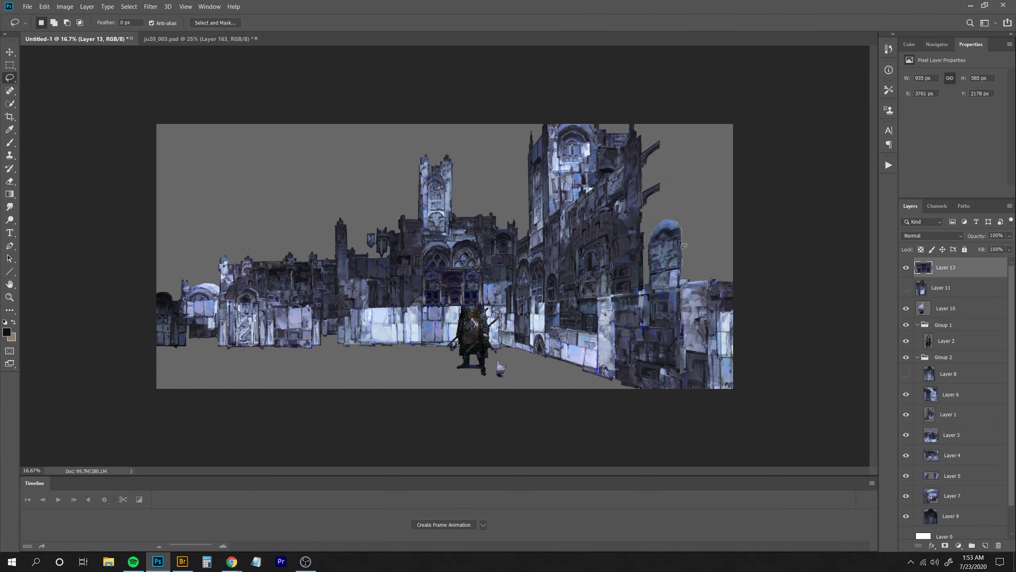
Add the small creature on Layer 10 to the knight's Group 1, and bring the collapsed group to the front.
left_click(961, 325)
left_click_drag(964, 308, 964, 323)
left_click(961, 304)
key("ctrl+shift+bracketright")
left_click(917, 264)
left_click(952, 281)
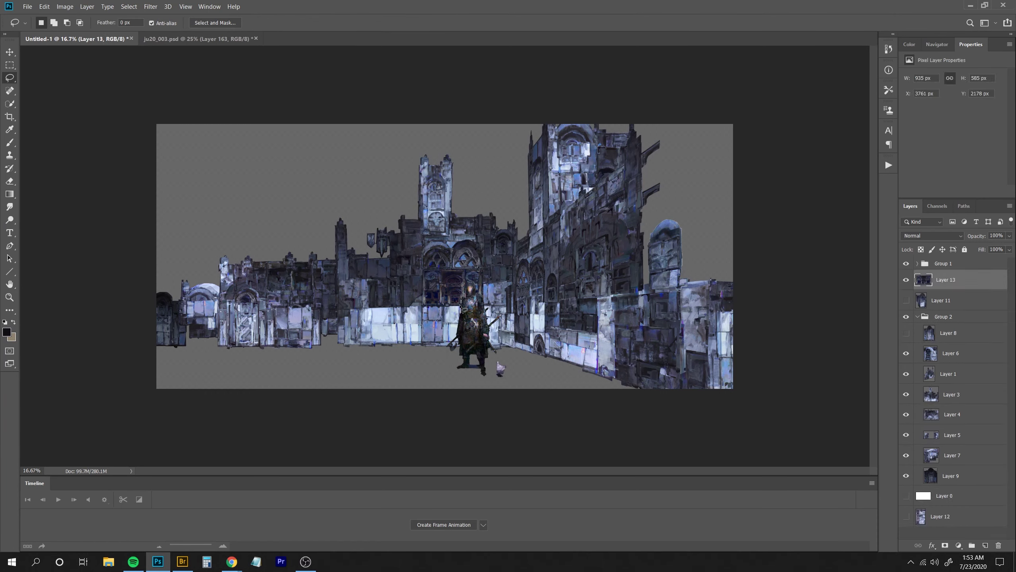
Reposition the windowed section under the castle's central arches and narrow it to about 621 by 592 px.
left_click_drag(450, 290, 421, 269)
key("ctrl+t")
key("Return")
key("ctrl+t")
left_click_drag(485, 287, 465, 287)
key("Return")
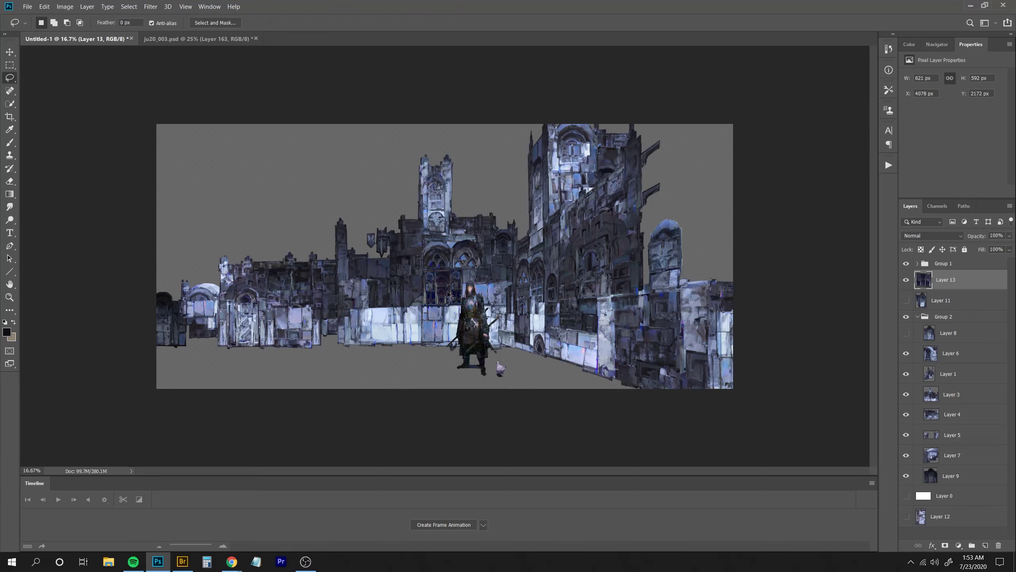
Brighten the windowed section with Levels, lowering the white input to about 193 and lifting the output blacks and midtones.
key("ctrl+l")
left_click_drag(865, 163, 845, 163)
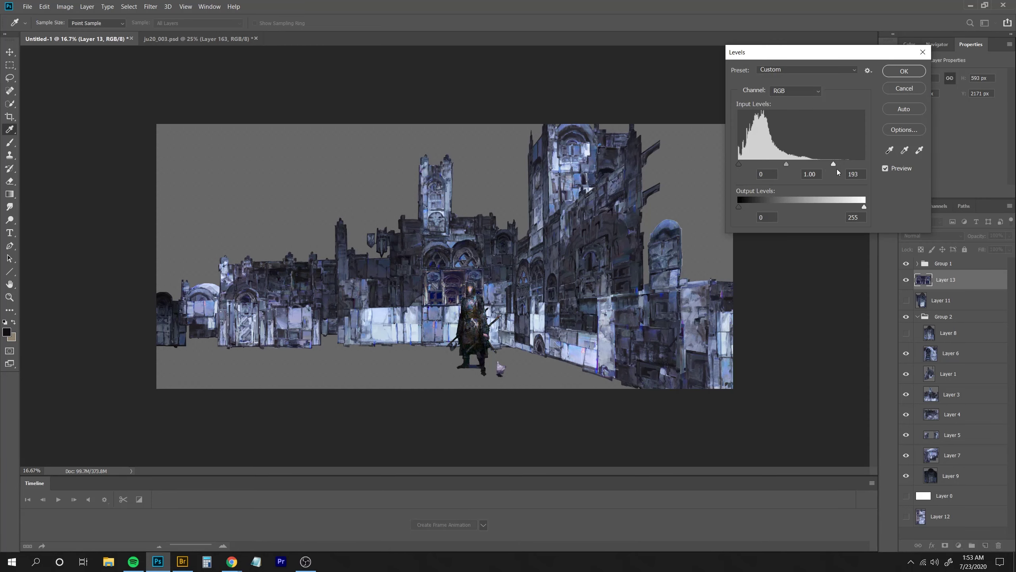
mouse_move(865, 206)
left_mouse_down()
mouse_move(853, 206)
mouse_move(865, 206)
left_mouse_up()
left_click_drag(739, 206, 749, 207)
left_click_drag(791, 164, 744, 163)
key("Return")
Copy the blue shield emblem panel from ju20_003.psd and paste it above the door of the building on the canvas's left side.
key("ctrl+Tab")
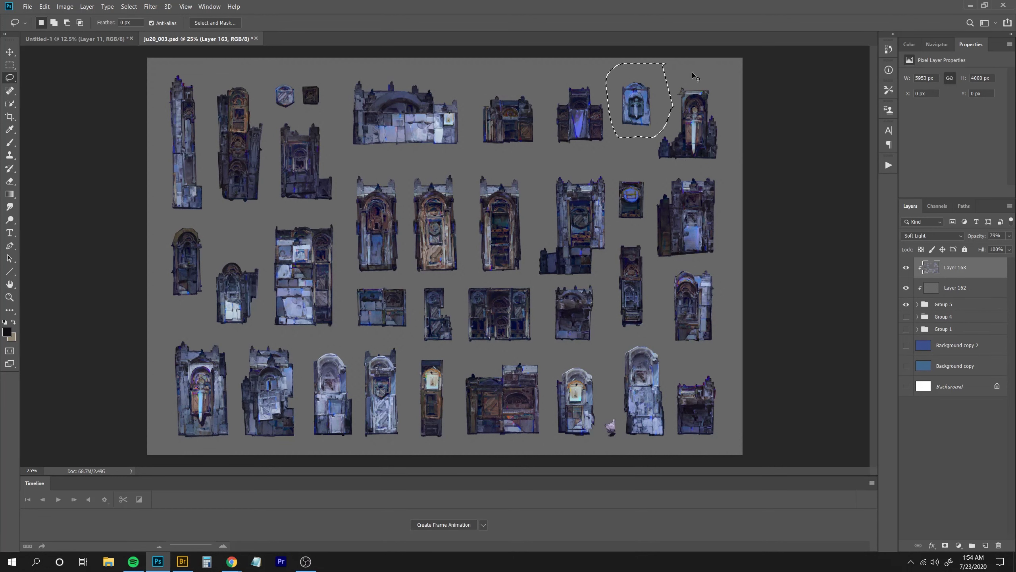
key("ctrl+shift+c")
key("ctrl+Tab")
key("ctrl+v")
key("ctrl+plus")
left_click_drag(450, 267, 251, 322)
Brighten the shield emblem panel with Levels by strongly lowering the white input.
key("ctrl+l")
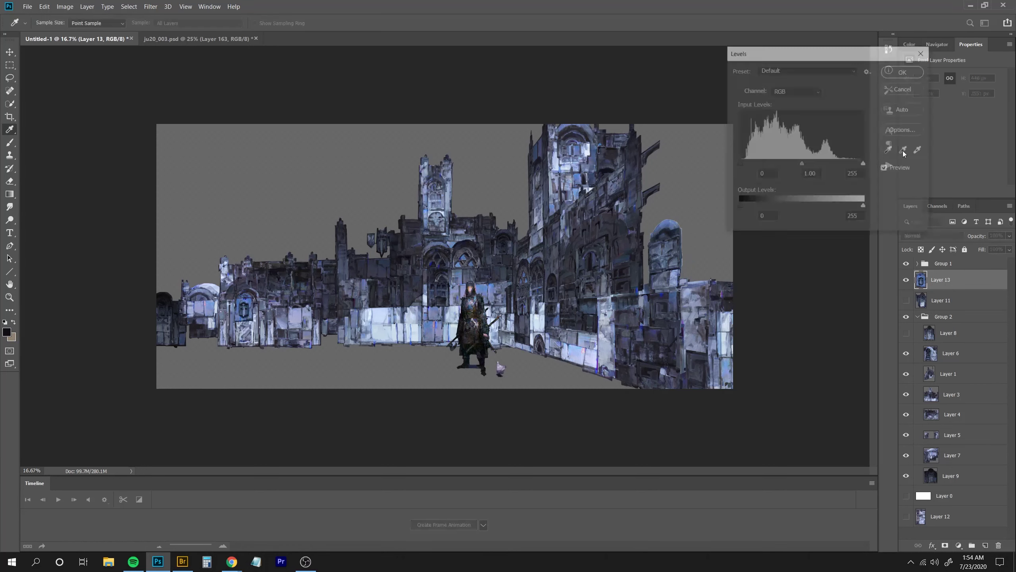
left_click_drag(863, 165, 778, 165)
key("Return")
Scale the shield emblem panel down to about 255 by 395 px and place it near the top of the tall tower.
key("ctrl+t")
key("Return")
key("l")
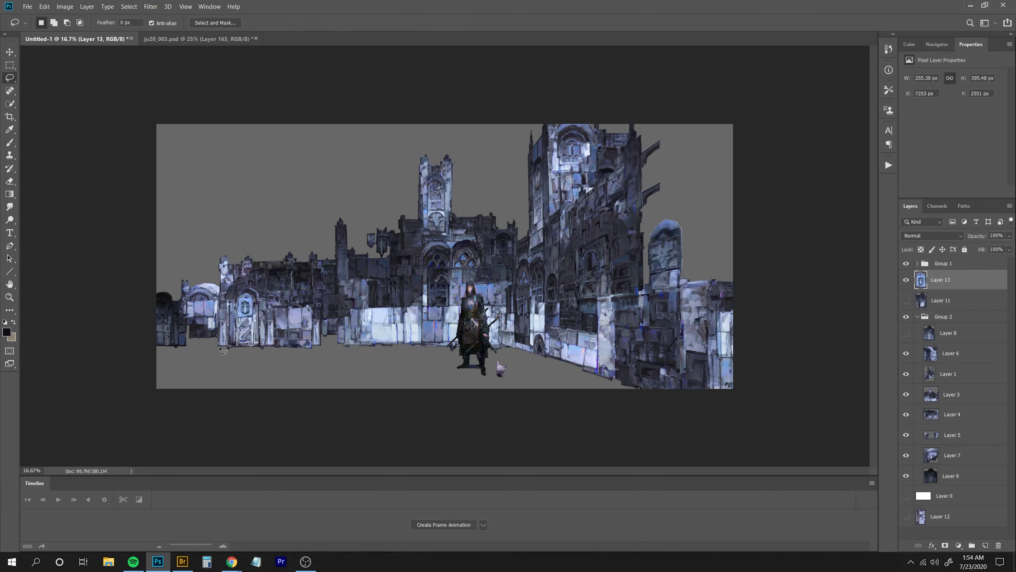
left_click_drag(276, 391, 631, 211)
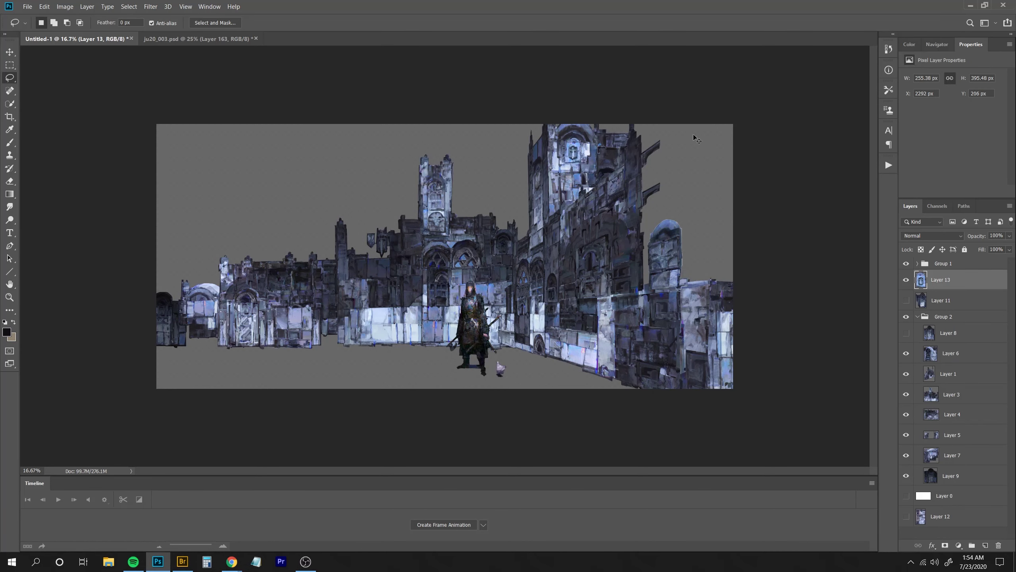
Paste the sword statue building from the upper corner of ju20_003.psd over the canvas's left side and enlarge it.
key("ctrl+Tab")
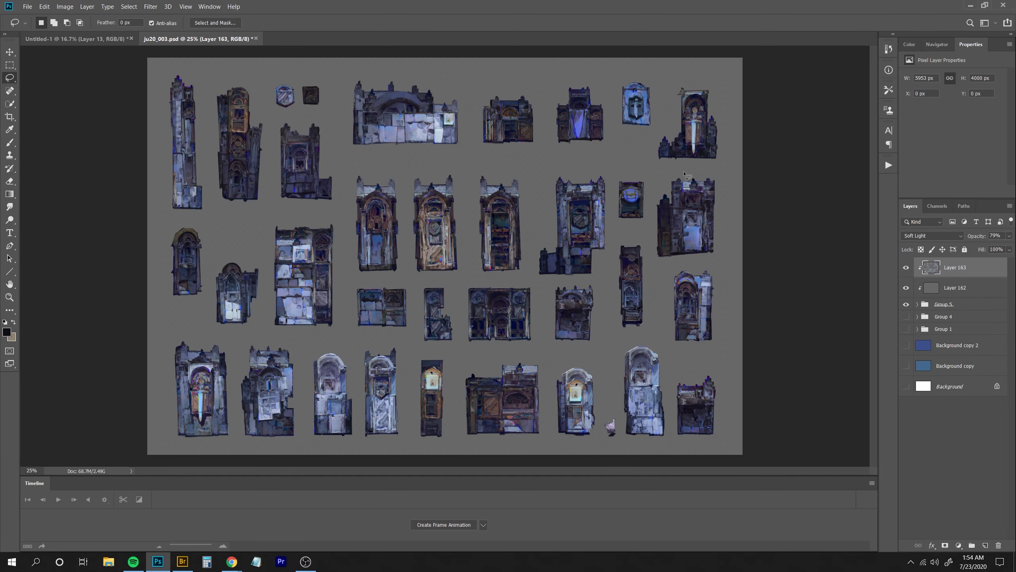
left_click_drag(644, 163, 696, 65)
key("ctrl+shift+c")
key("ctrl+Tab")
key("ctrl+v")
mouse_move(444, 271)
left_mouse_down()
mouse_move(424, 211)
mouse_move(339, 280)
mouse_move(335, 343)
mouse_move(295, 263)
mouse_move(391, 255)
mouse_move(456, 214)
mouse_move(696, 238)
mouse_move(655, 297)
mouse_move(328, 355)
mouse_move(198, 350)
left_mouse_up()
key("ctrl+t")
left_click_drag(216, 306, 239, 280)
key("Return")
Flip the sword building horizontally and distort it into perspective as a side wall about 1174 by 2185 px.
mouse_move(221, 360)
left_mouse_down()
mouse_move(442, 356)
mouse_move(301, 260)
mouse_move(306, 362)
mouse_move(258, 359)
mouse_move(214, 375)
left_mouse_up()
key("ctrl+shift+h")
key("ctrl+t")
left_click_drag(214, 283, 246, 237)
left_click_drag(214, 205, 214, 210)
left_click_drag(277, 270, 277, 263)
mouse_move(214, 294)
left_mouse_down()
mouse_move(159, 298)
mouse_move(176, 298)
left_mouse_up()
left_click_drag(276, 311, 255, 312)
key("Return")
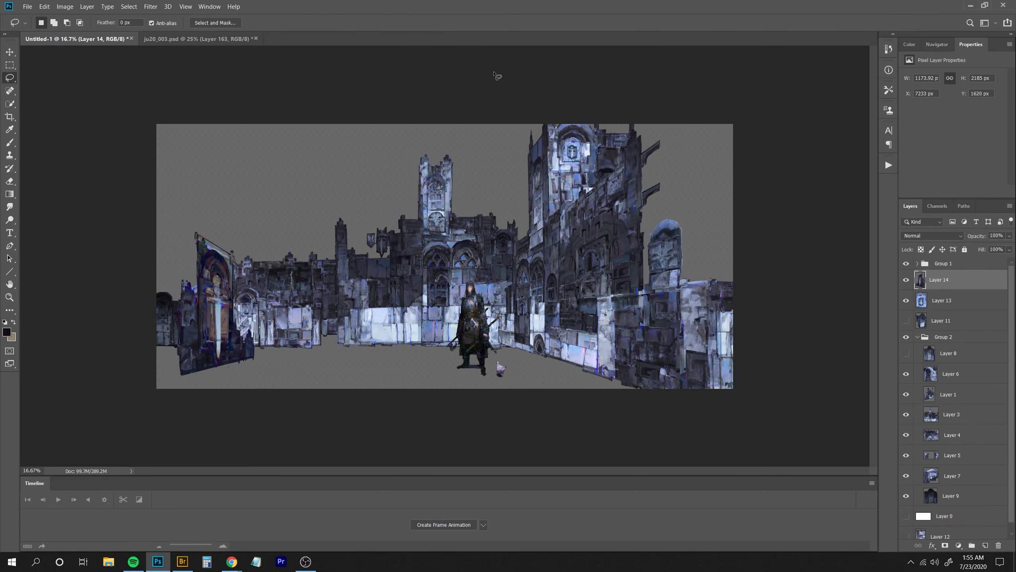
Try the sword building flipped on the castle's right side, delete its layer and return to ju20_003.psd.
key("ctrl+shift+h")
left_click_drag(316, 324, 679, 322)
key("Delete")
key("ctrl+Tab")
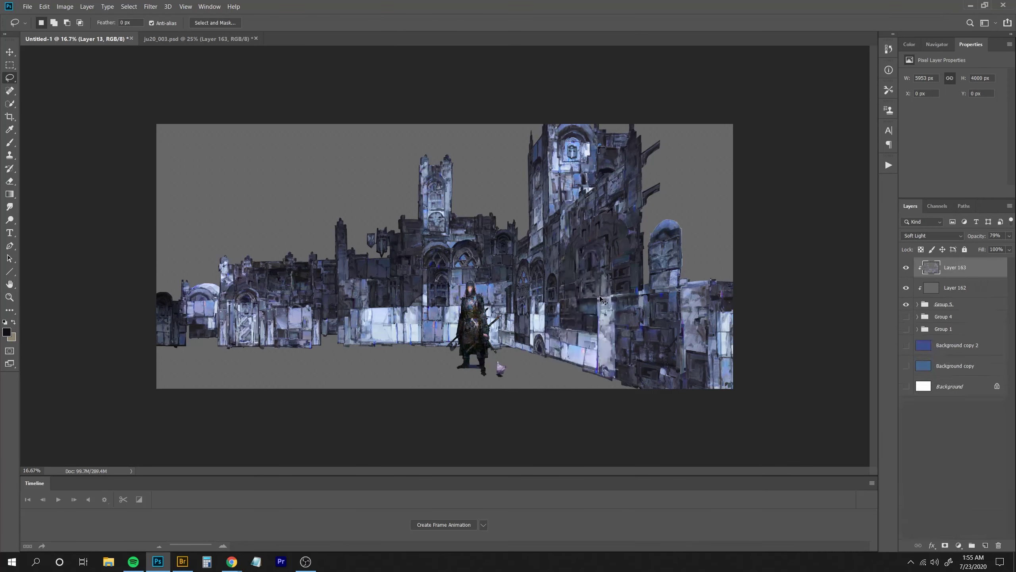
Copy the round-arched stone building in the bottom row of ju20_003.psd, close that file without saving, and paste the piece into the castle canvas.
left_click_drag(352, 348, 348, 344)
key("ctrl+shift+c")
key("ctrl+w")
key("n")
key("ctrl+v")
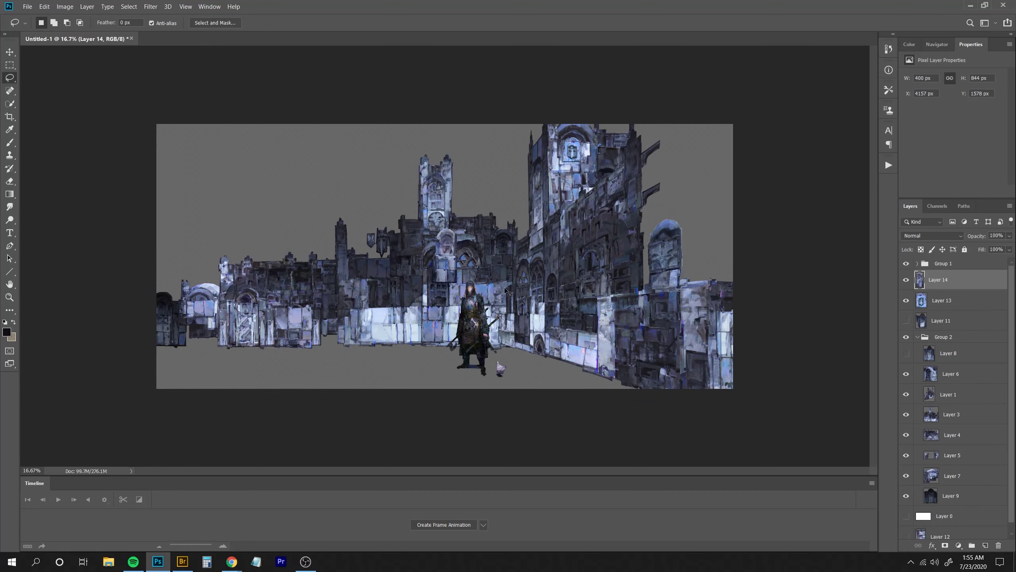
Enlarge the arched building to about 455 by 960 px, send it behind all layers and place it at the outer end of the low wall.
mouse_move(460, 289)
left_mouse_down()
mouse_move(447, 232)
mouse_move(319, 340)
mouse_move(191, 340)
mouse_move(664, 214)
mouse_move(571, 191)
mouse_move(505, 231)
mouse_move(363, 267)
mouse_move(329, 309)
mouse_move(432, 208)
left_mouse_up()
key("ctrl+t")
key("Return")
key("ctrl+shift+bracketleft")
left_click_drag(441, 148, 529, 253)
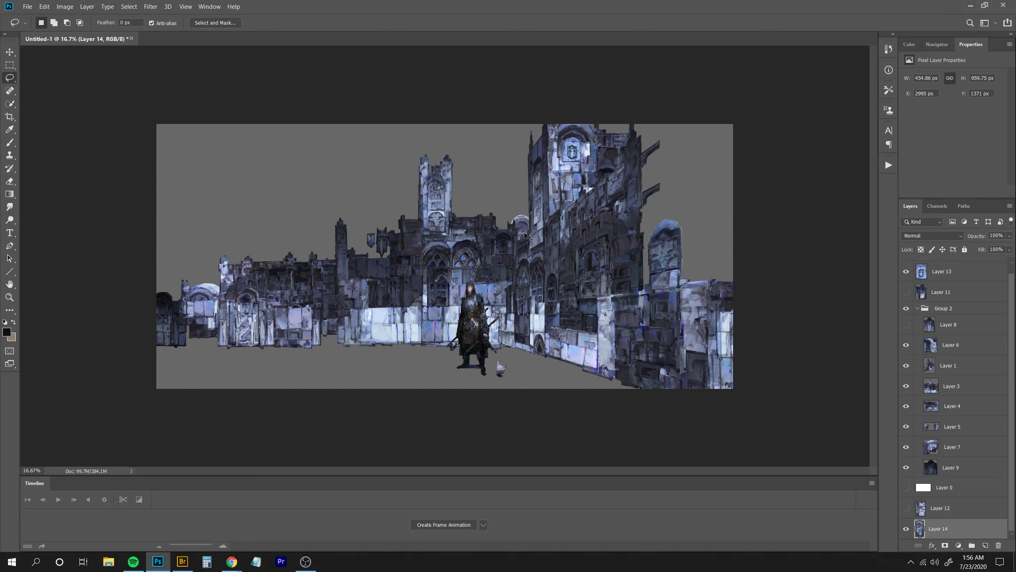
mouse_move(451, 249)
left_mouse_down()
mouse_move(165, 267)
mouse_move(165, 276)
left_mouse_up()
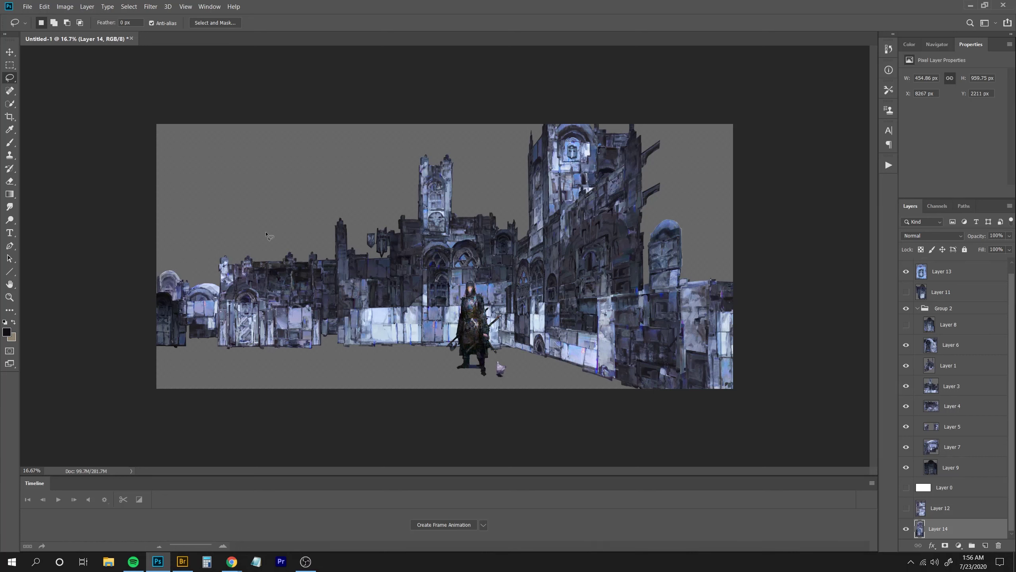
Try widening the arched building to about 611 by 965 px and undo the change.
key("ctrl+t")
left_click_drag(155, 303, 145, 303)
left_click_drag(165, 296, 172, 296)
key("Return")
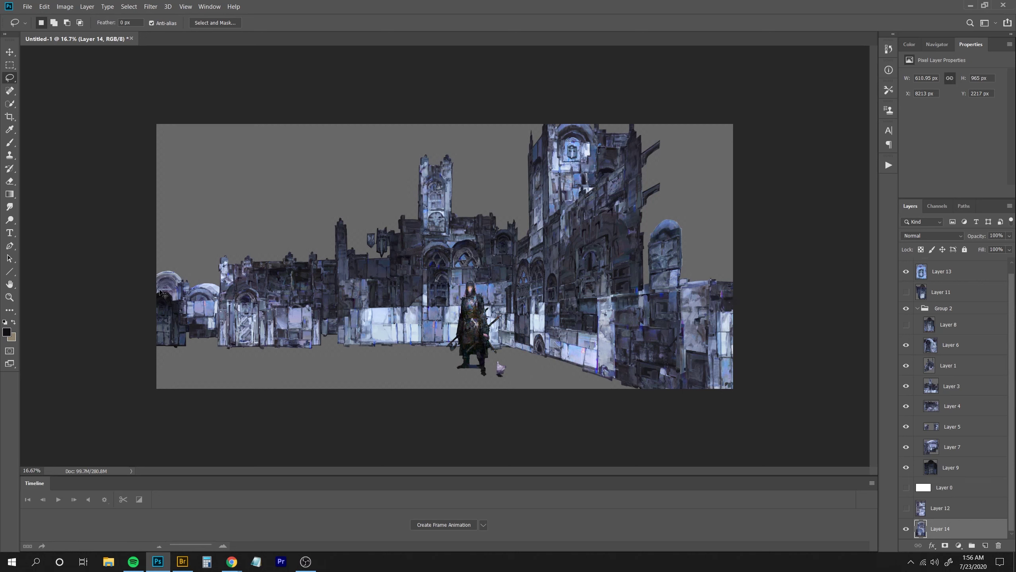
left_click_drag(160, 293, 161, 303)
key("ctrl+alt+z")
key("ctrl+alt+z")
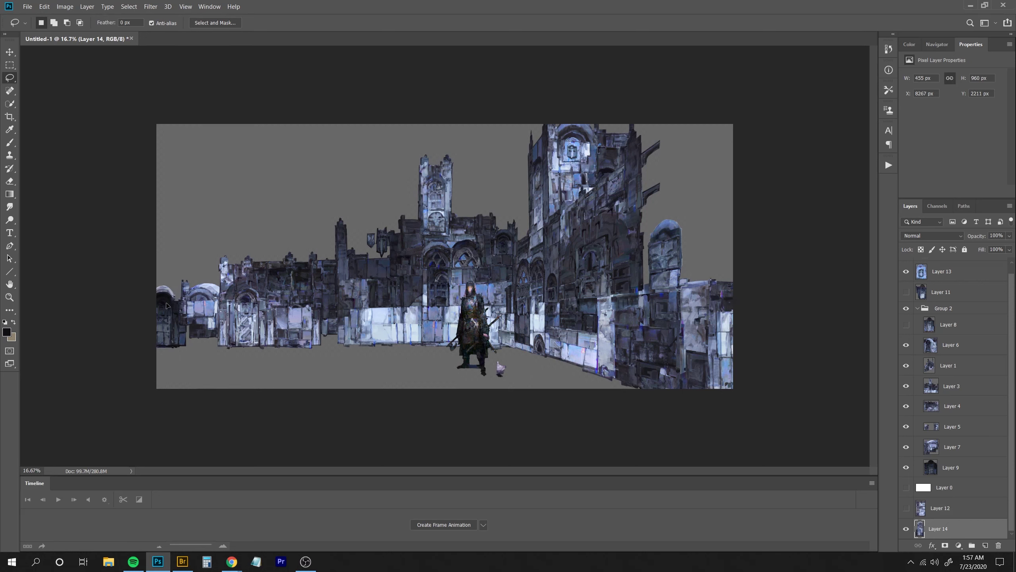
Mirror the canvas view, resize the arched building to about 535 by 891 px and bring it to the front at the low wall's end.
key("F2")
key("ctrl+t")
left_click_drag(714, 318, 725, 316)
left_click_drag(728, 286, 727, 288)
key("Return")
key("ctrl+shift+]")
left_click_drag(723, 325, 723, 325)
key("ctrl+t")
left_click_drag(742, 287, 741, 289)
key("Return")
Darken the arched building with Levels, using a midtone of about 0.79 and a white output level of about 197.
key("ctrl+u")
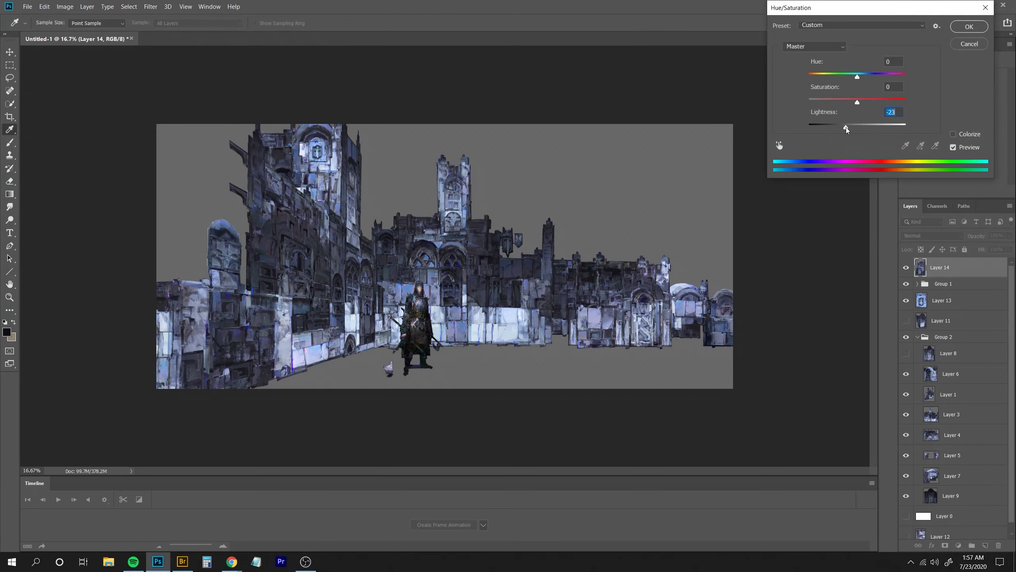
key("Escape")
key("ctrl+l")
left_click_drag(864, 207, 838, 205)
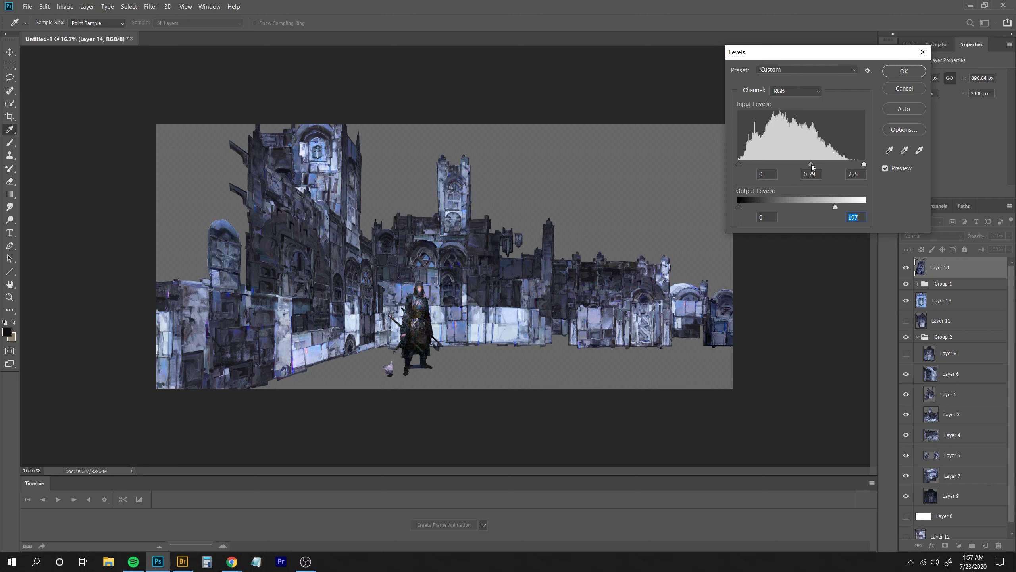
key("Return")
Hide the teal background in j20_008.psd and copy the middle building, merged, for the castle canvas.
key("l")
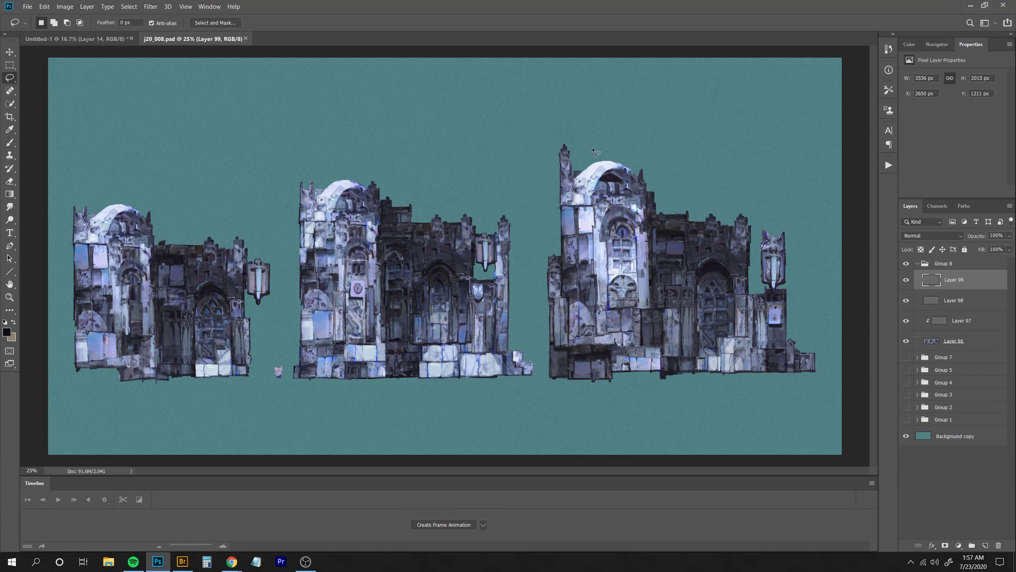
left_click(907, 435)
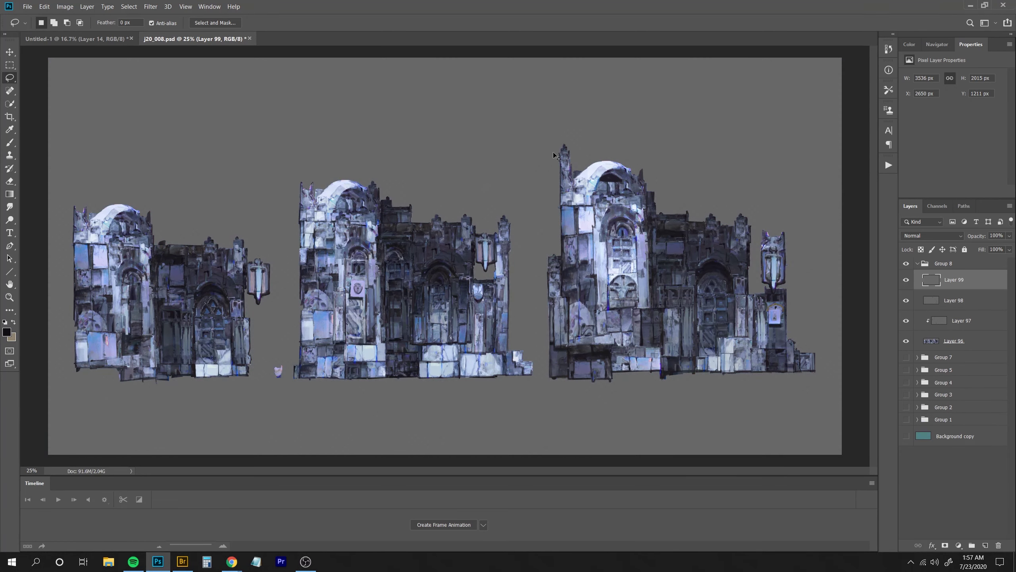
left_click_drag(298, 408, 534, 117)
key("ctrl+shift+c")
key("ctrl+Tab")
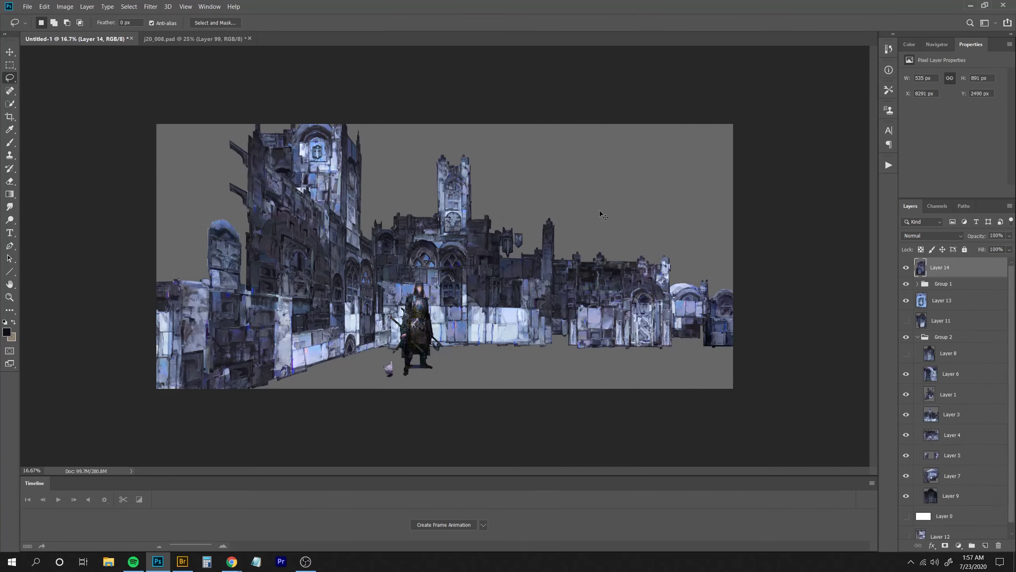
Paste the building near the tall tower, enlarge it to about 2930 by 2487 px and send it behind all layers.
key("ctrl+v")
left_click_drag(513, 202, 264, 167)
key("ctrl+t")
left_click_drag(117, 153, 83, 124)
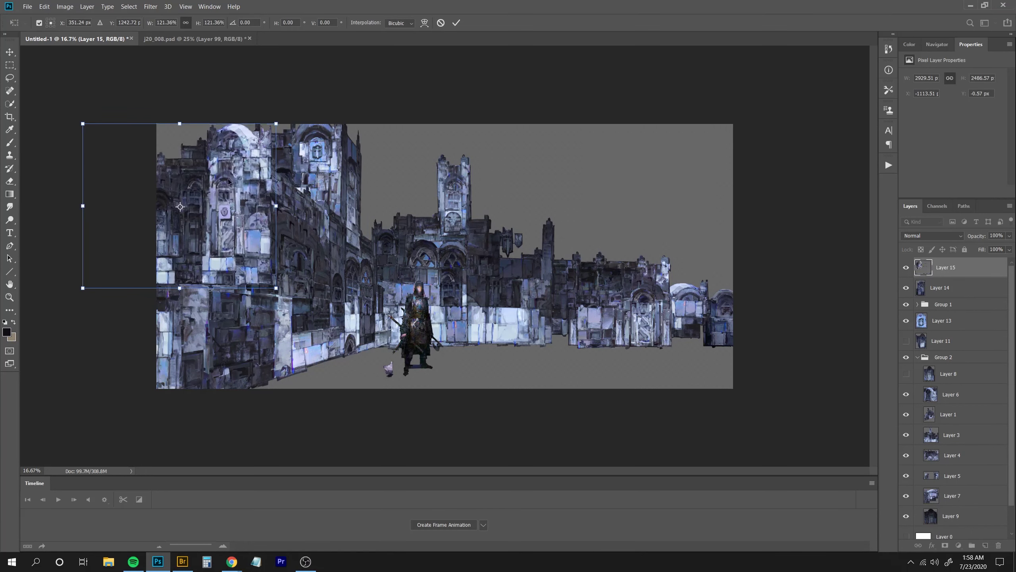
left_click_drag(184, 163, 164, 168)
key("Return")
key("ctrl+shift+bracketleft")
Widen the building behind the tall tower to about 3009 px and flip it horizontally.
key("ctrl+t")
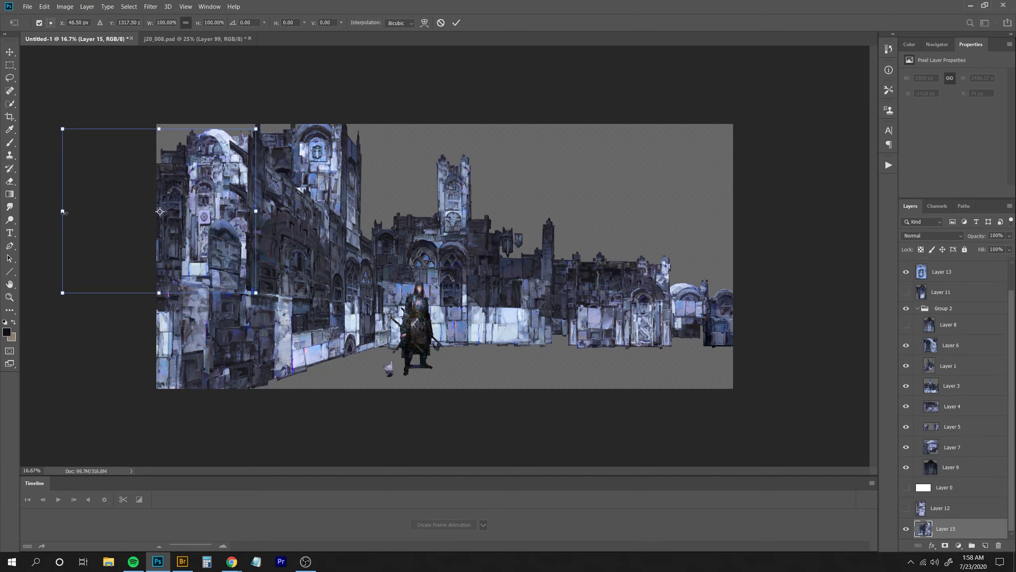
mouse_move(62, 211)
left_mouse_down()
mouse_move(145, 238)
mouse_move(156, 230)
mouse_move(147, 234)
left_mouse_up()
key("Return")
mouse_move(225, 236)
left_mouse_down()
mouse_move(203, 236)
mouse_move(205, 245)
mouse_move(186, 248)
mouse_move(192, 257)
mouse_move(189, 235)
mouse_move(199, 236)
left_mouse_up()
key("ctrl+shift+h")
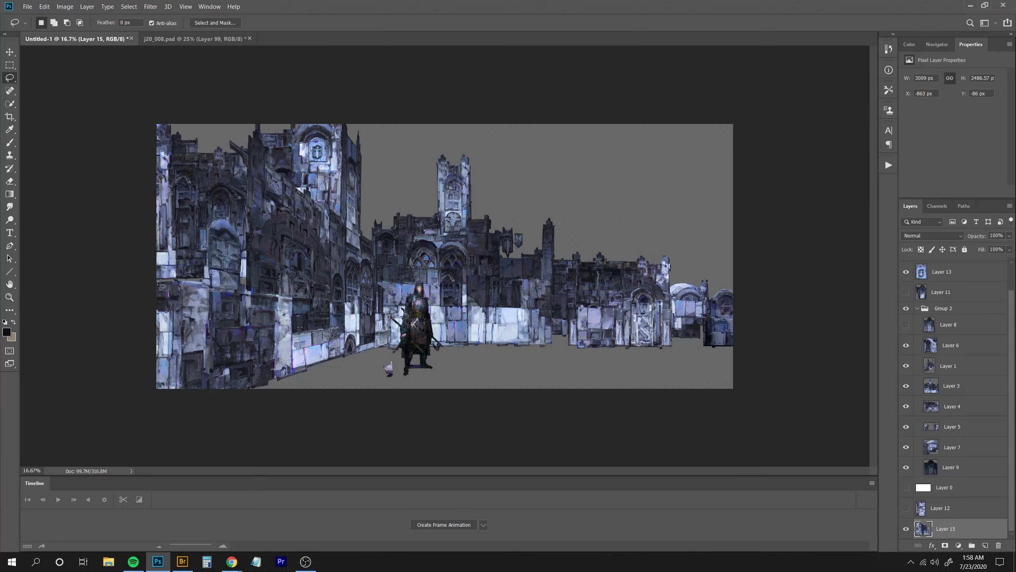
Enlarge the flipped building to about 3190 by 2637 px, try it in other positions behind the castle and hide its layer.
key("ctrl+t")
left_click_drag(100, 282, 87, 292)
key("Return")
mouse_move(180, 260)
left_mouse_down()
mouse_move(199, 263)
mouse_move(188, 263)
left_mouse_up()
left_click_drag(204, 227, 651, 233)
key("F2")
left_click(906, 529)
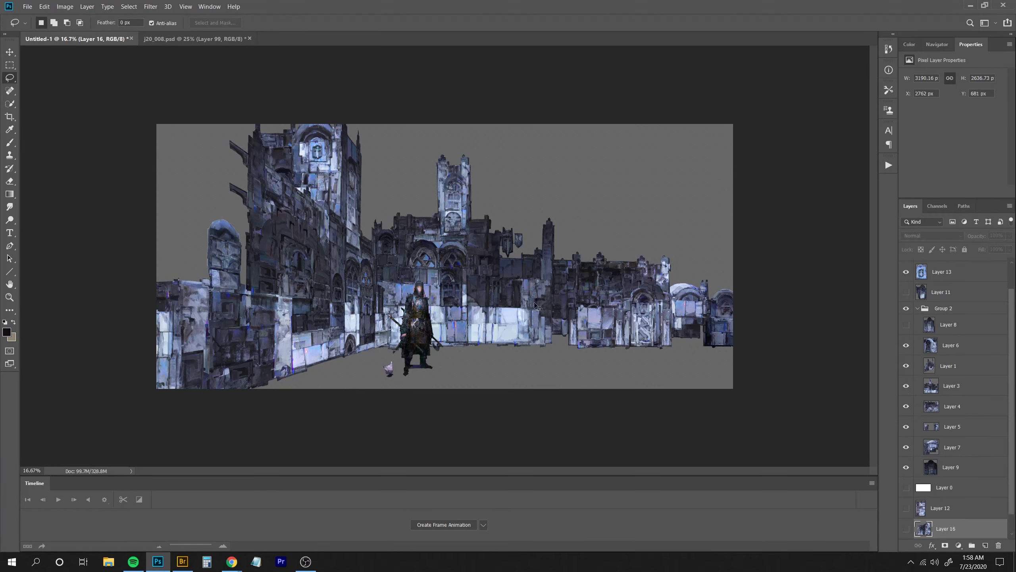
Bring the hidden Layer 16 to the front, paste a fresh copy of the j20_008.psd building and move it toward the castle's open side.
key("ctrl+shift+bracketright")
key("ctrl+Tab")
key("ctrl+c")
key("ctrl+Tab")
key("ctrl+v")
left_click_drag(462, 293, 597, 319)
left_click_drag(596, 319, 744, 324)
key("F2")
Distort the pasted building into a perspective side wall about 3230 by 5716 px on the courtyard's open side.
key("ctrl+t")
left_click_drag(802, 352, 785, 444)
left_click_drag(643, 284, 621, 286)
left_click_drag(802, 284, 839, 246)
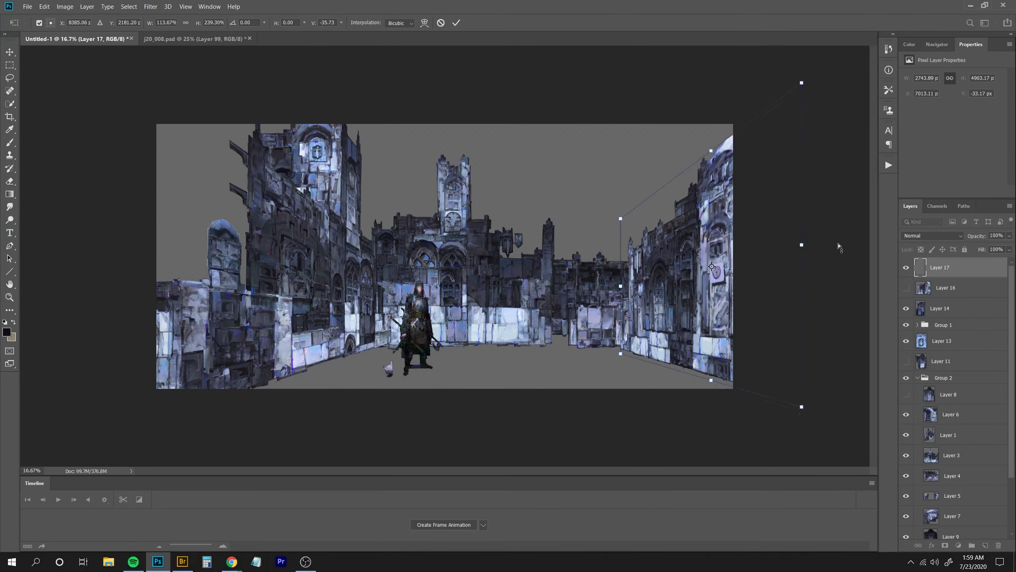
left_click_drag(620, 286, 589, 293)
left_click_drag(696, 376, 695, 382)
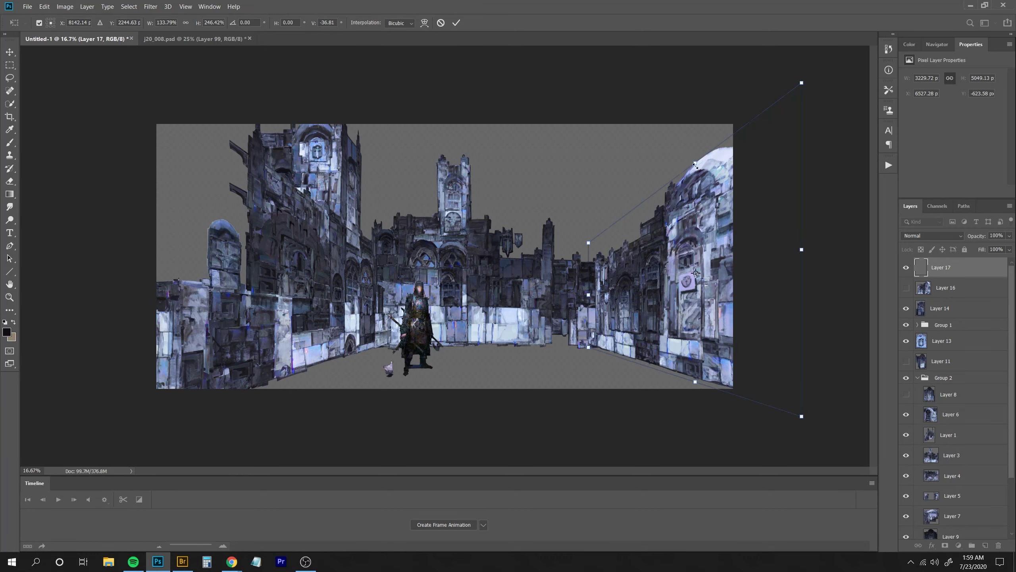
left_click_drag(695, 164, 696, 114)
key("Return")
Try the side wall behind the castle and in other positions, return it to the front and lower it slightly.
key("ctrl+shift+bracketleft")
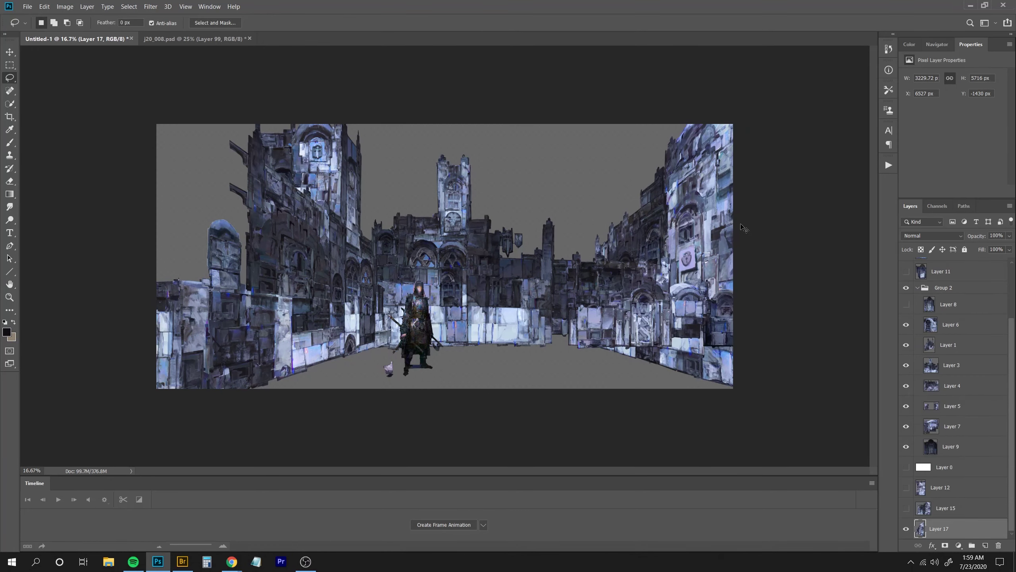
key("ctrl+shift+bracketright")
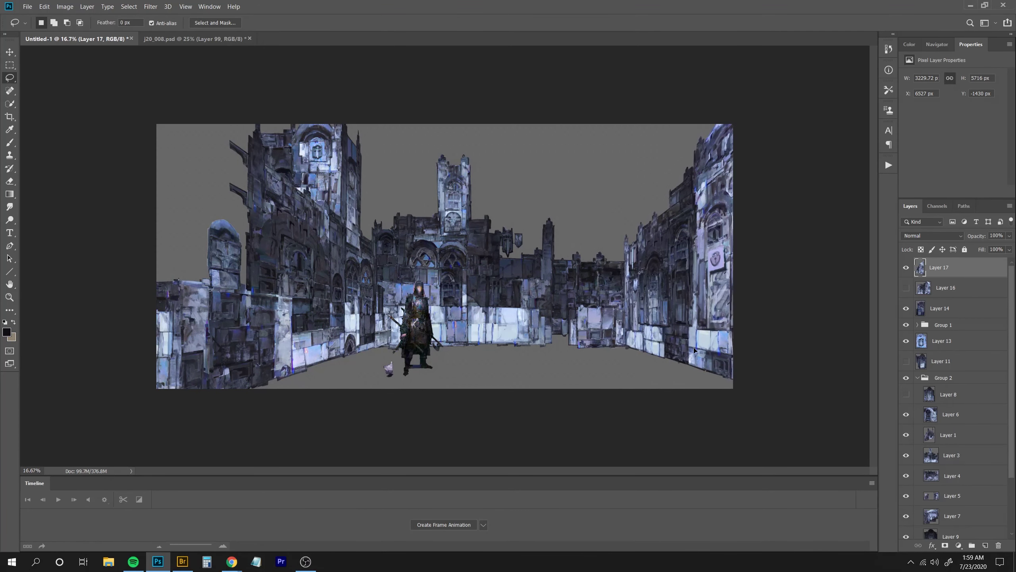
left_click_drag(694, 350, 667, 358)
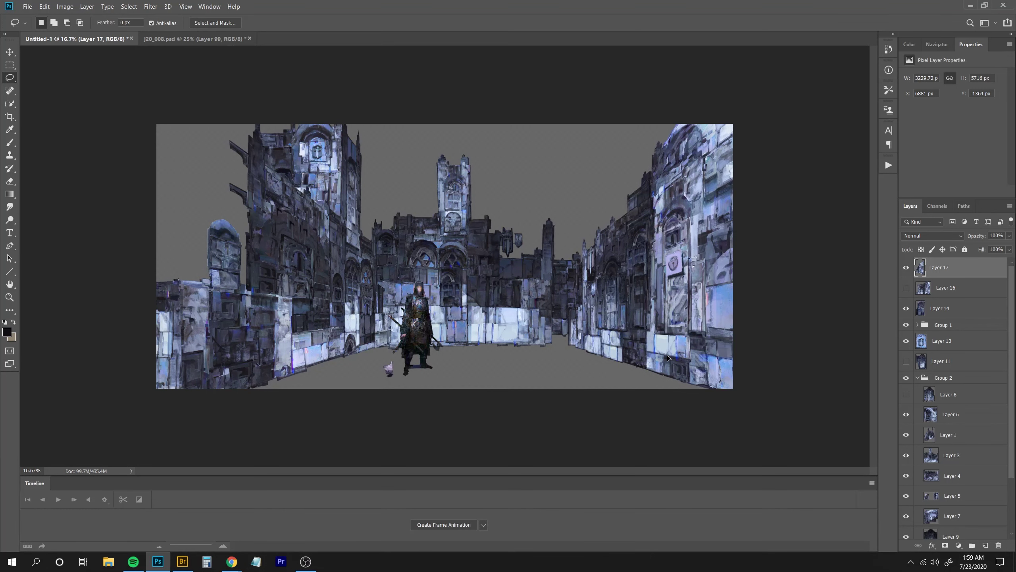
key("ctrl+z")
key("ctrl+z")
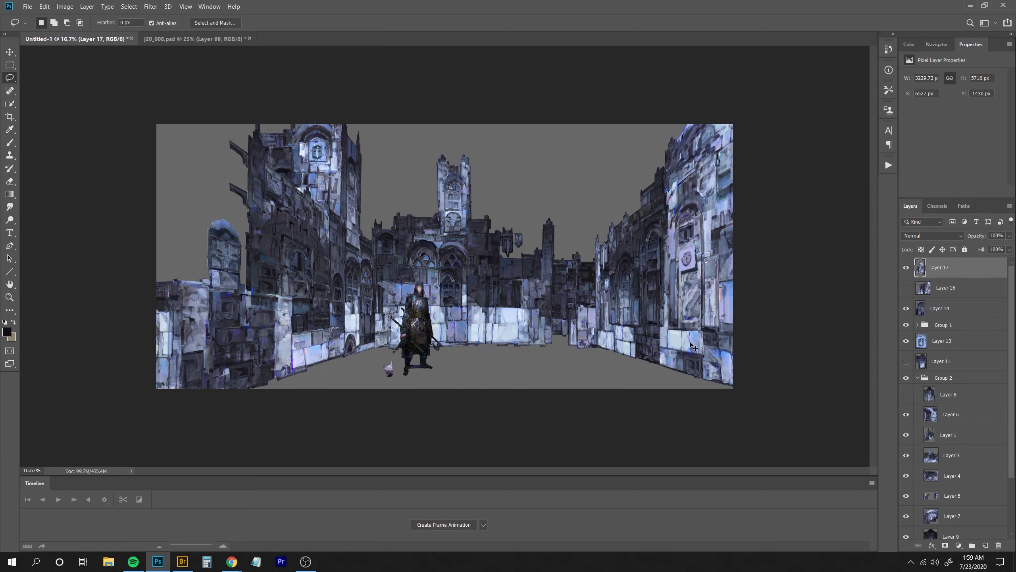
left_click_drag(699, 290, 699, 296)
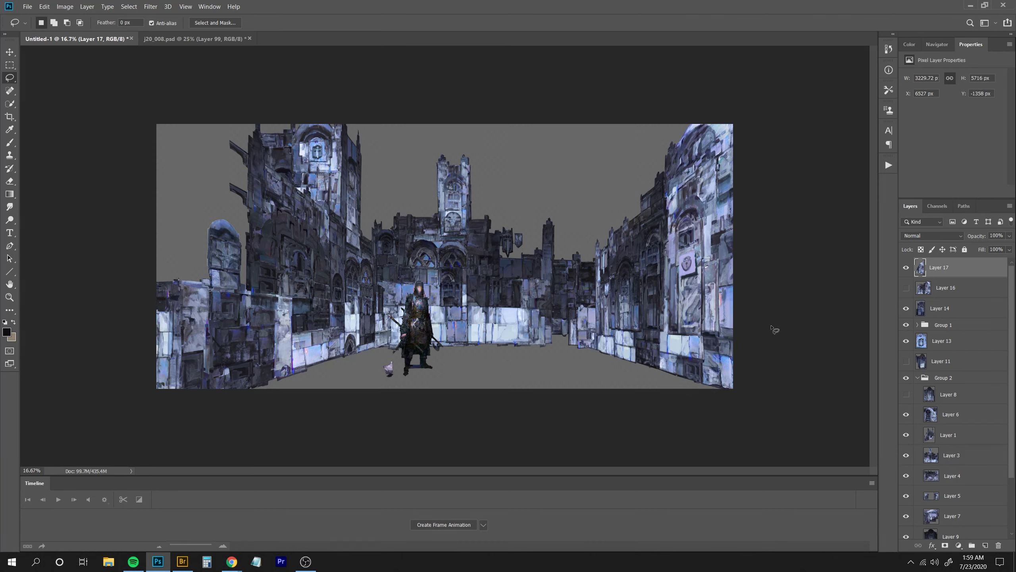
Add a layer mask to the side wall and mask out its upper part, leaving mainly a low wall in perspective.
left_click(945, 545)
left_click_drag(743, 364, 747, 340)
key("Return")
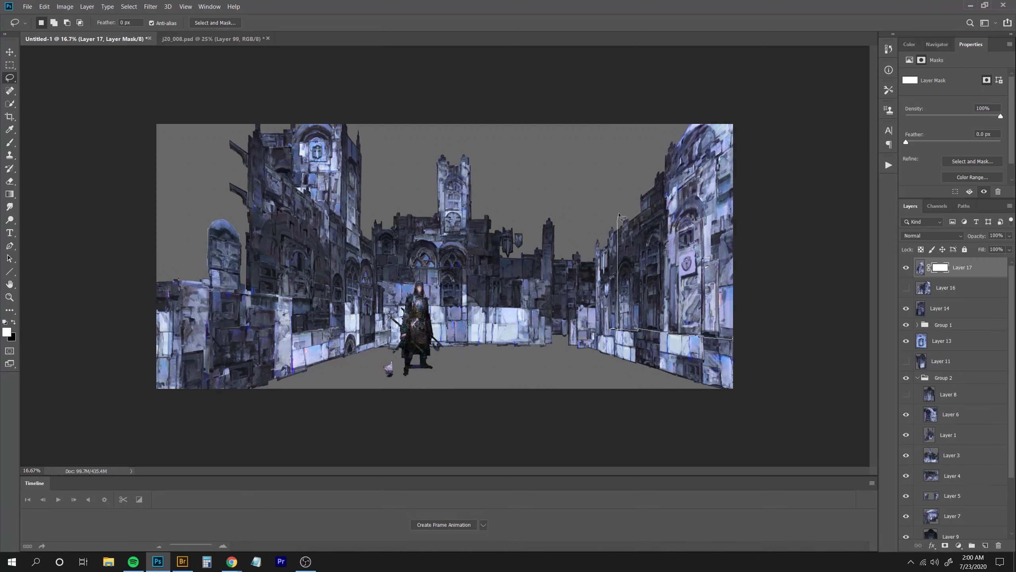
left_click_drag(619, 216, 791, 317)
key("Delete")
Reduce the height of the masked side wall and realign its base with the courtyard floor.
key("ctrl+t")
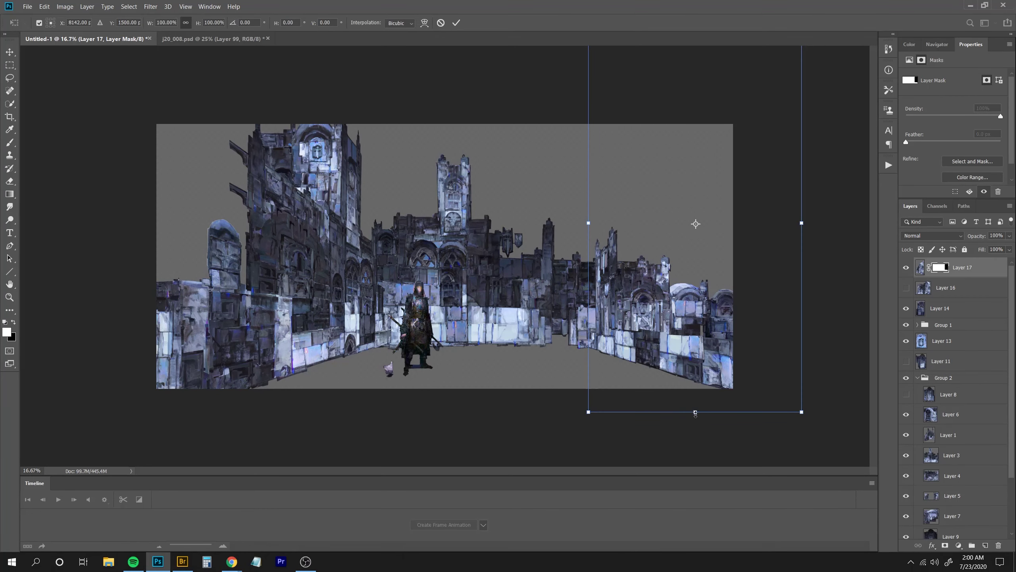
left_click_drag(696, 413, 696, 368)
left_click_drag(779, 181, 779, 210)
key("Return")
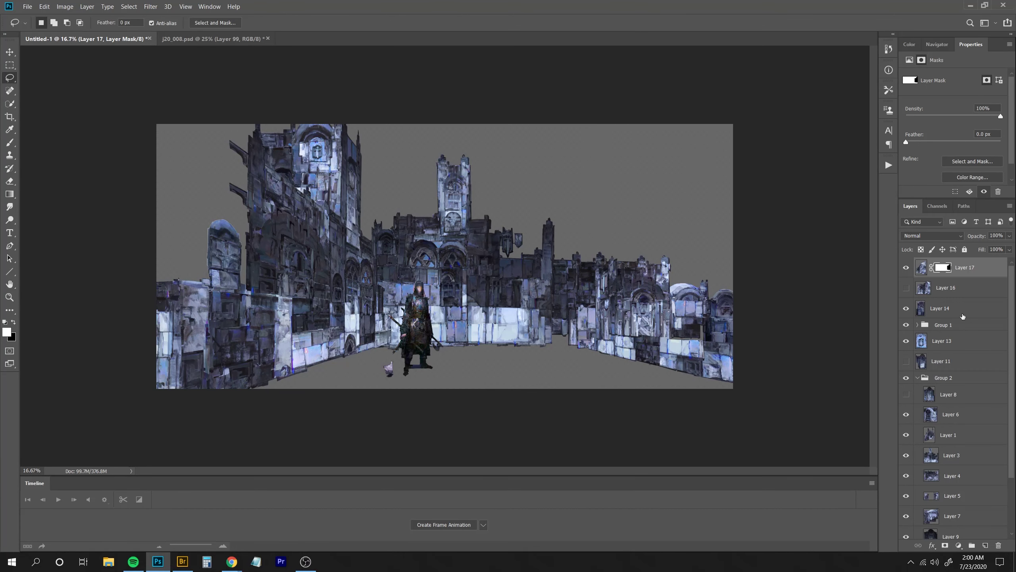
Mask out the leftover pieces along the top of the low side wall and reposition it against the back wall.
left_click_drag(603, 342, 638, 220)
key("Delete")
key("ctrl+d")
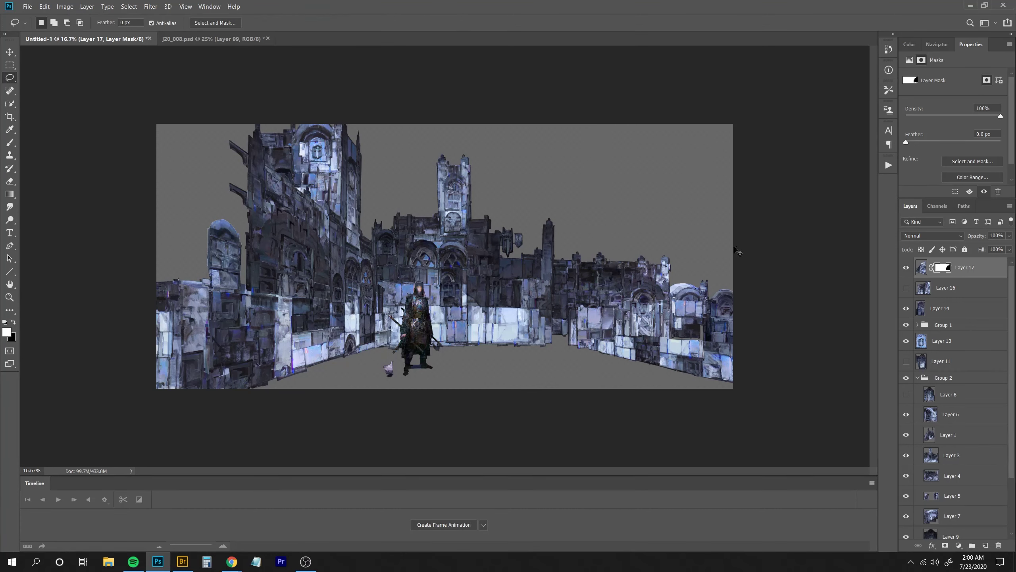
left_click_drag(677, 371, 641, 374)
mouse_move(692, 345)
left_mouse_down()
mouse_move(669, 132)
mouse_move(673, 160)
left_mouse_up()
key("Delete")
key("ctrl+d")
left_click_drag(700, 369, 717, 371)
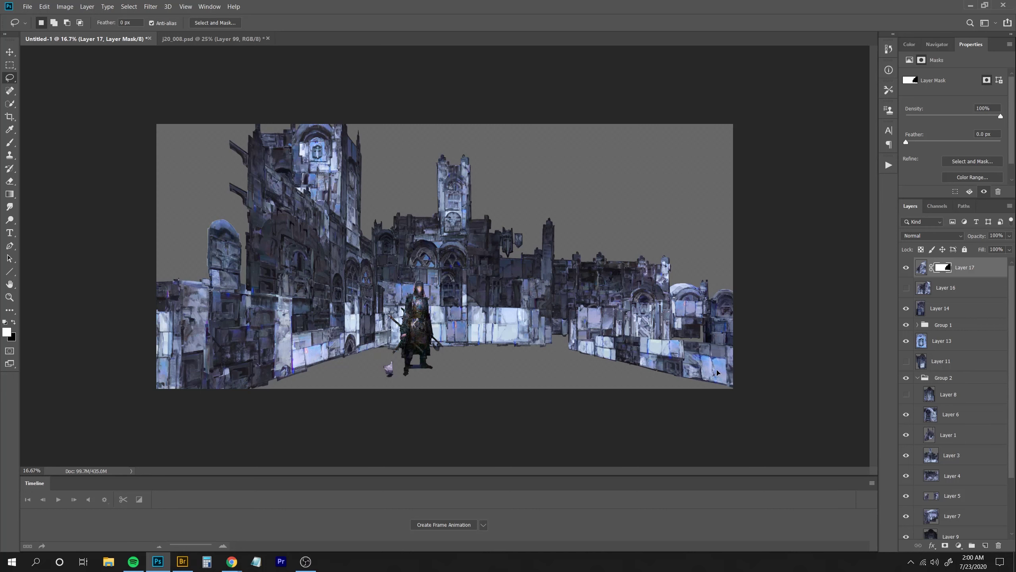
Hide the low side wall's layer and check the Layer 16 building by toggling its visibility.
left_click(905, 268)
left_click(906, 268)
left_click(906, 288)
left_click(907, 287)
left_click(906, 288)
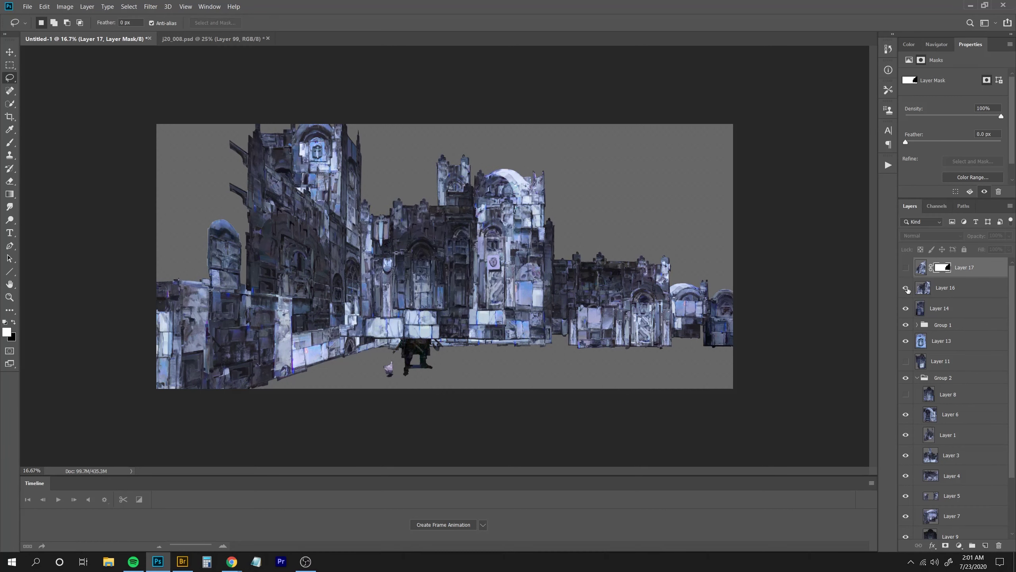
Copy the hanging sword ornament beside the third building in j20_008.psd, paste it above Layer 14 and place it atop the narrow tower.
key("ctrl+Tab")
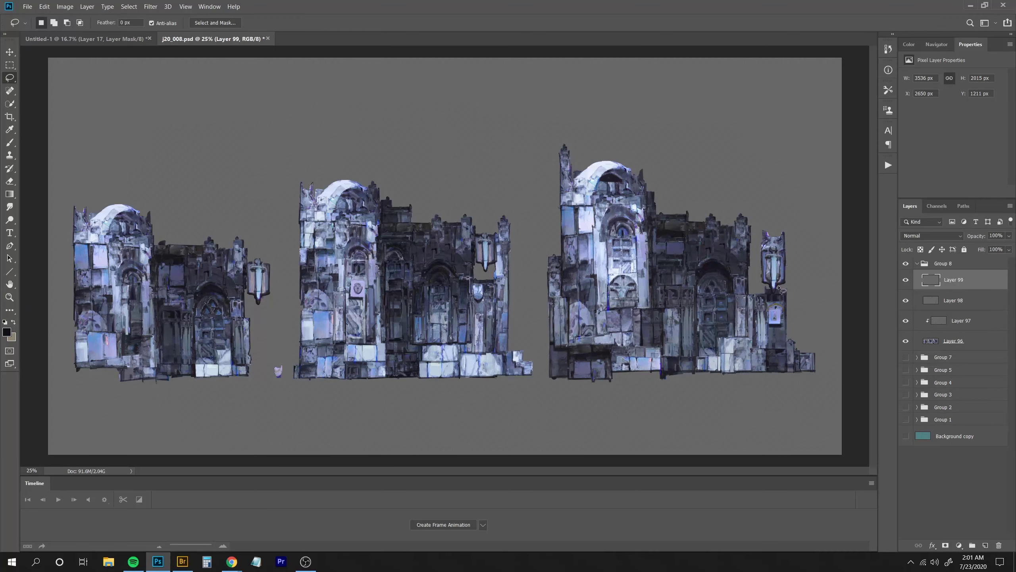
left_click_drag(758, 264, 823, 220)
key("shift")
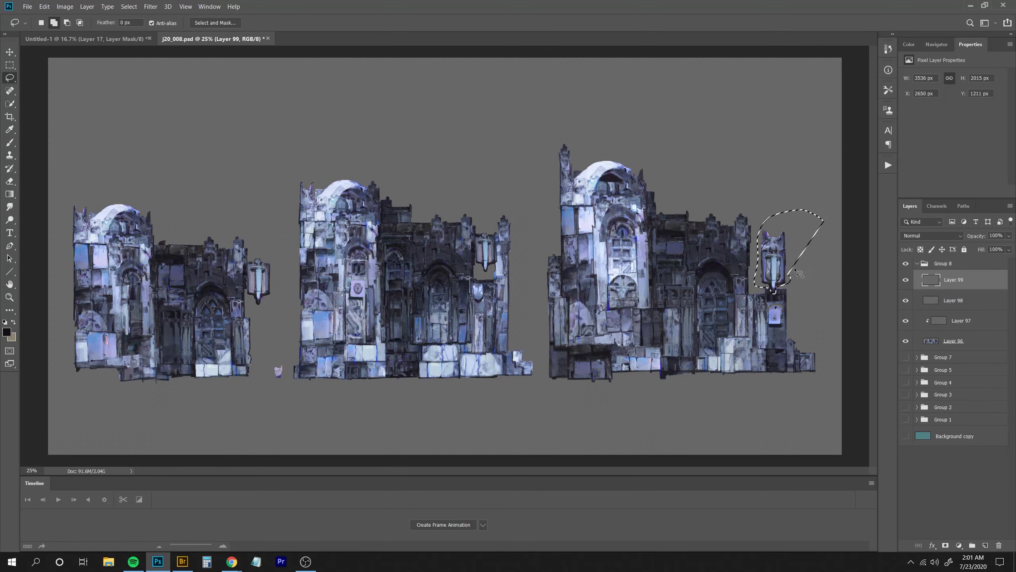
key("ctrl+Tab")
left_click(939, 308)
key("ctrl+v")
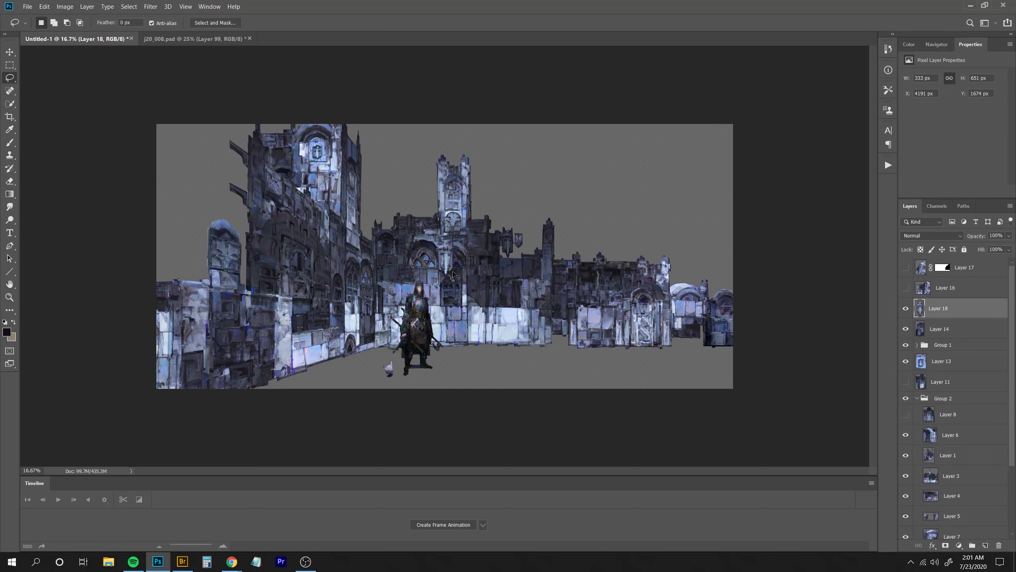
left_click_drag(451, 271, 551, 212)
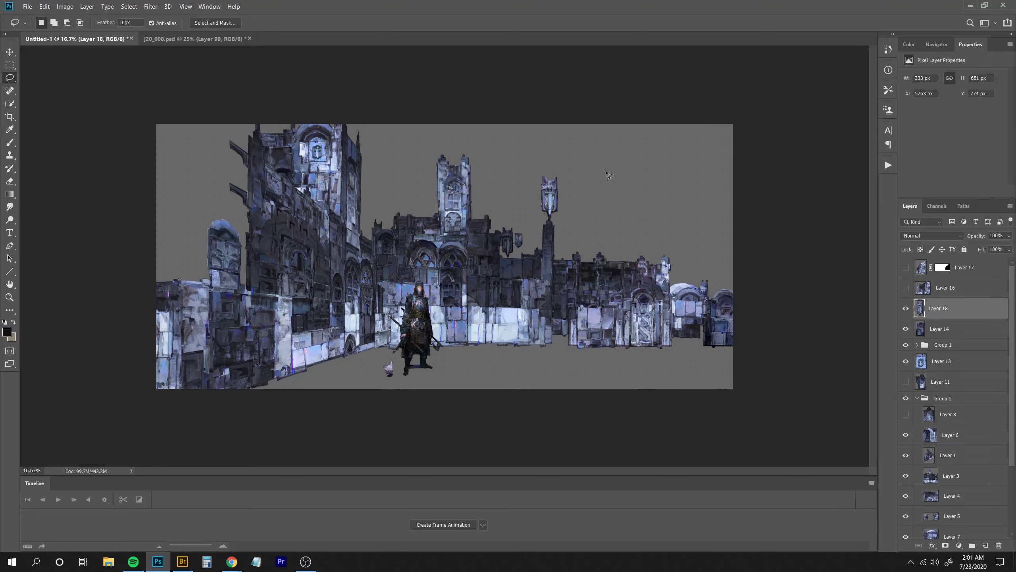
Flip the sword ornament horizontally, scale it to about 240 by 470 px over the central building's hanging ornament, and soften it with the Eraser.
key("ctrl+shift+h")
key("ctrl+t")
left_click_drag(538, 175, 545, 187)
key("Return")
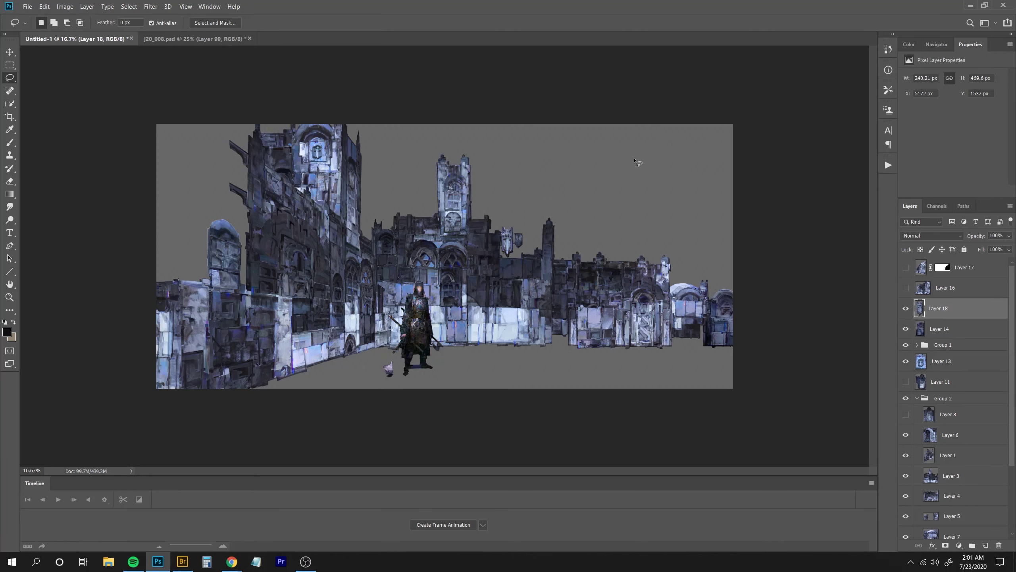
key("e")
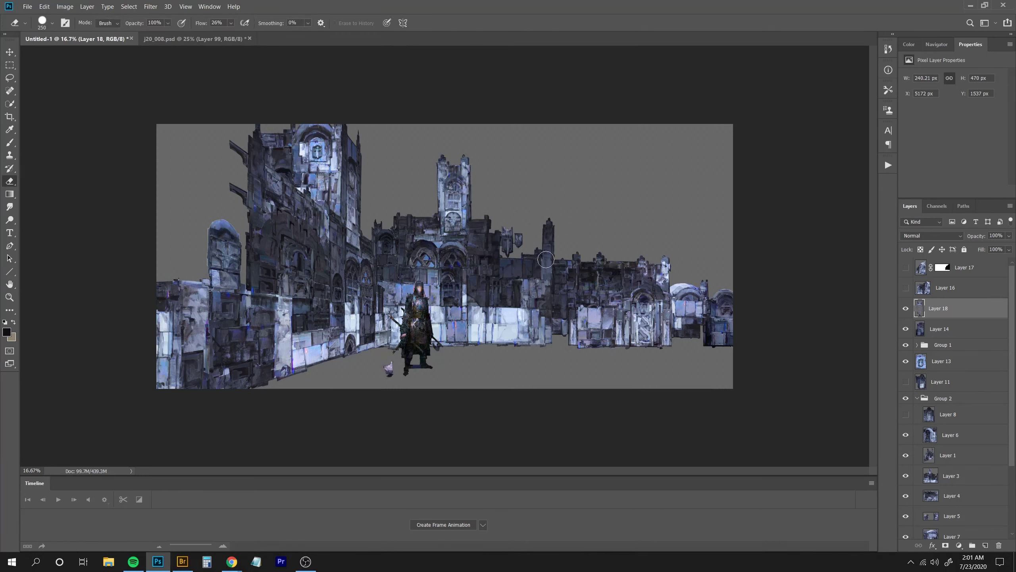
Copy the tall block-stone building with pale lower bricks from ju20_003.psd and paste it into the castle canvas above Layer 18.
left_click(9, 53)
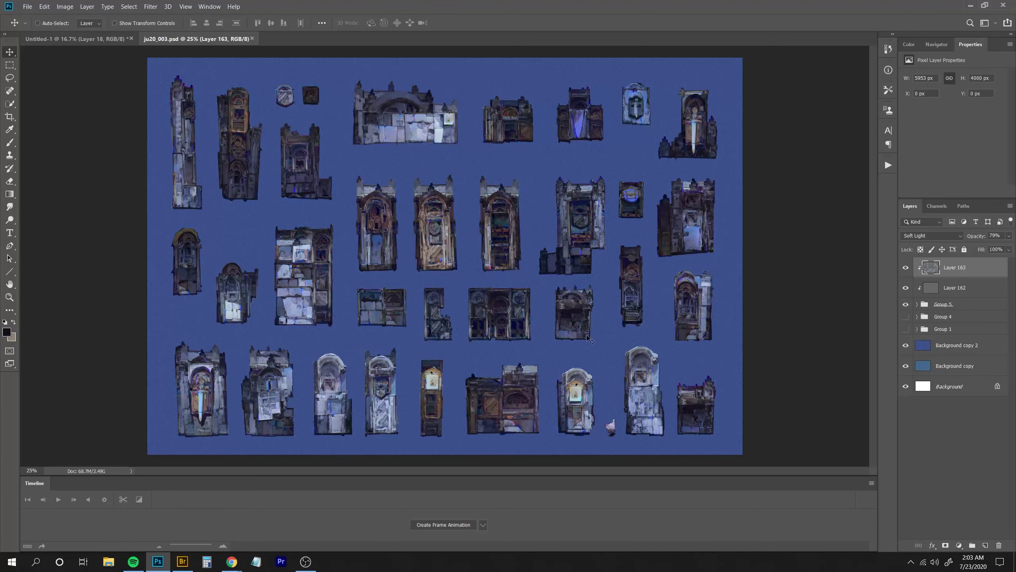
key("l")
mouse_move(341, 210)
left_mouse_down()
mouse_move(274, 214)
mouse_move(346, 241)
mouse_move(343, 211)
left_mouse_up()
key("ctrl+shift+c")
key("ctrl+Tab")
key("ctrl+v")
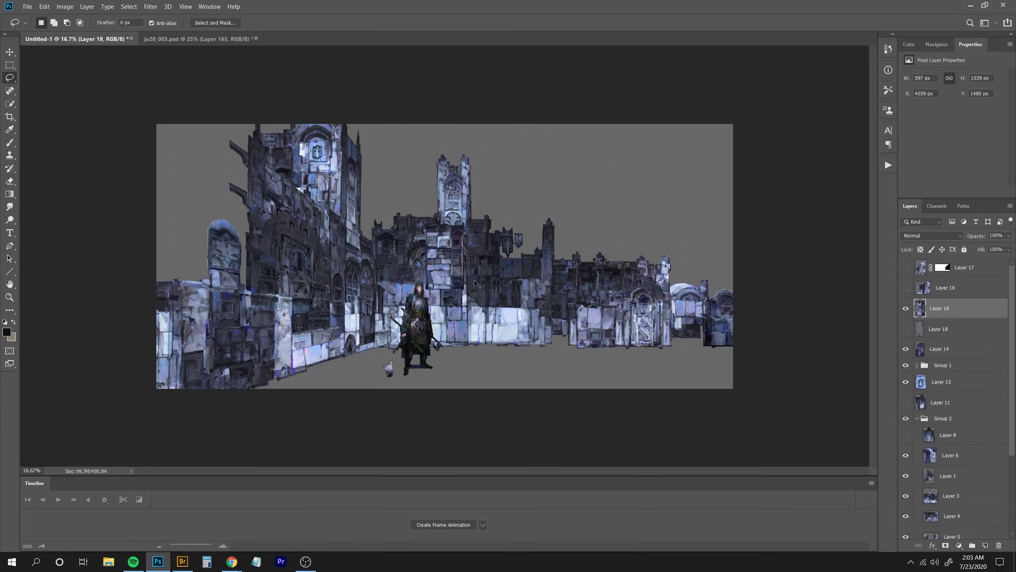
Distort the pasted block-stone building into a perspective floor slab about 3574 px wide beneath the knight and send it behind all layers.
mouse_move(449, 265)
left_mouse_down()
mouse_move(401, 383)
mouse_move(298, 407)
mouse_move(167, 407)
left_mouse_up()
key("ctrl+t")
left_click_drag(417, 374, 292, 369)
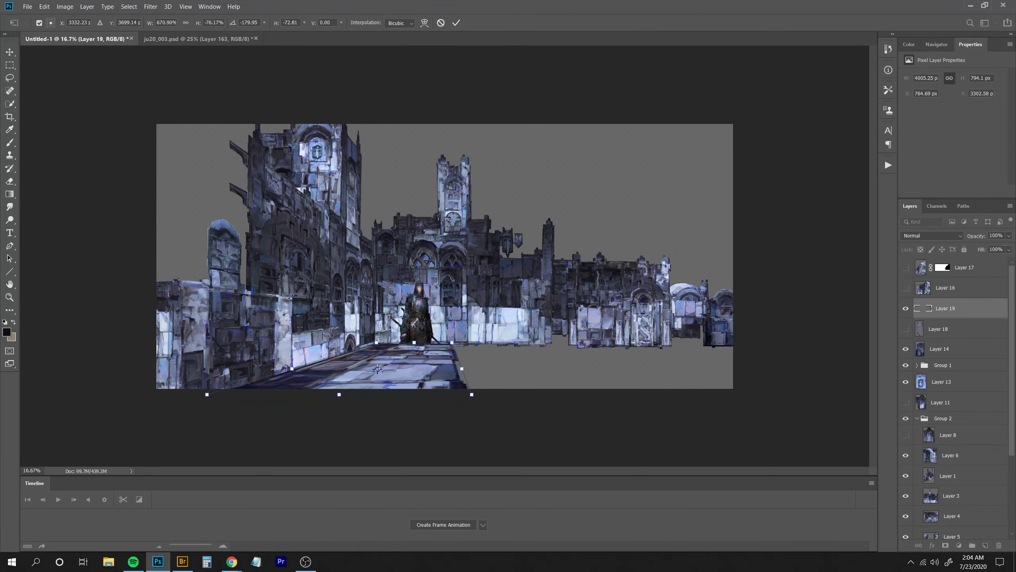
left_click_drag(459, 367, 450, 368)
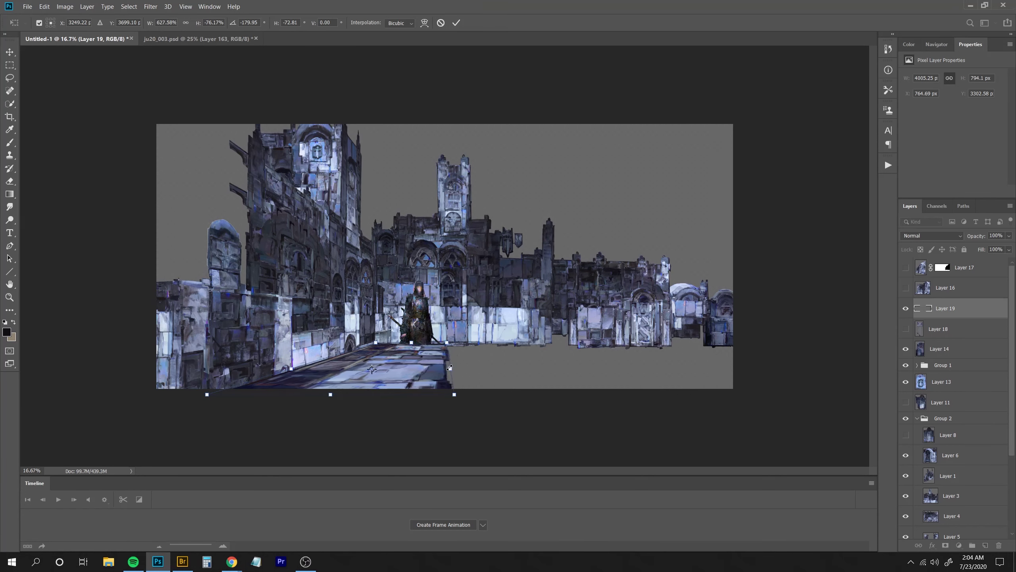
key("Return")
key("ctrl+shift+bracketleft")
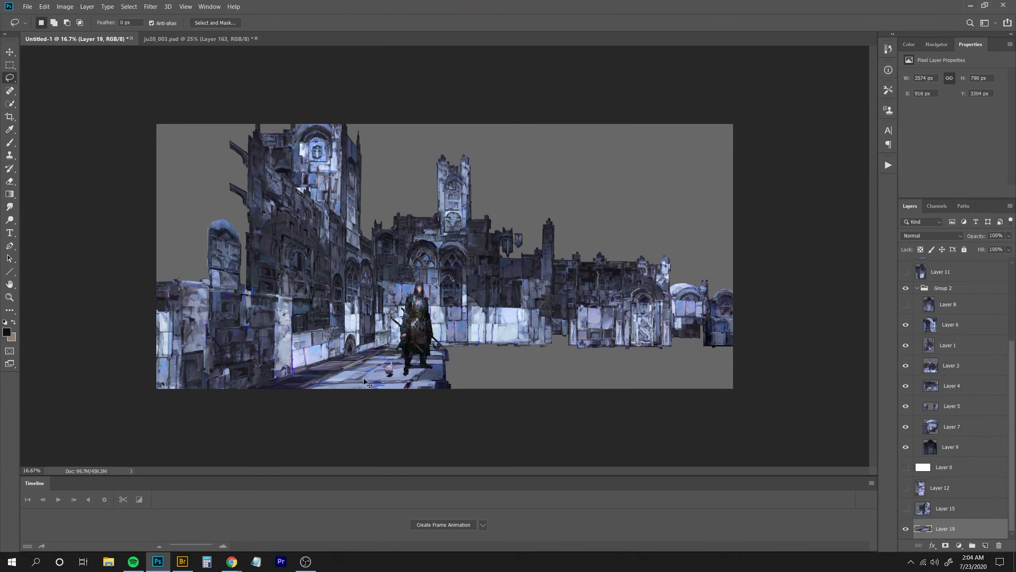
Try widening the floor slab to about 3948 px and filling its layer with flat beige, and undo both attempts.
key("ctrl+t")
left_click_drag(214, 369, 164, 367)
key("Return")
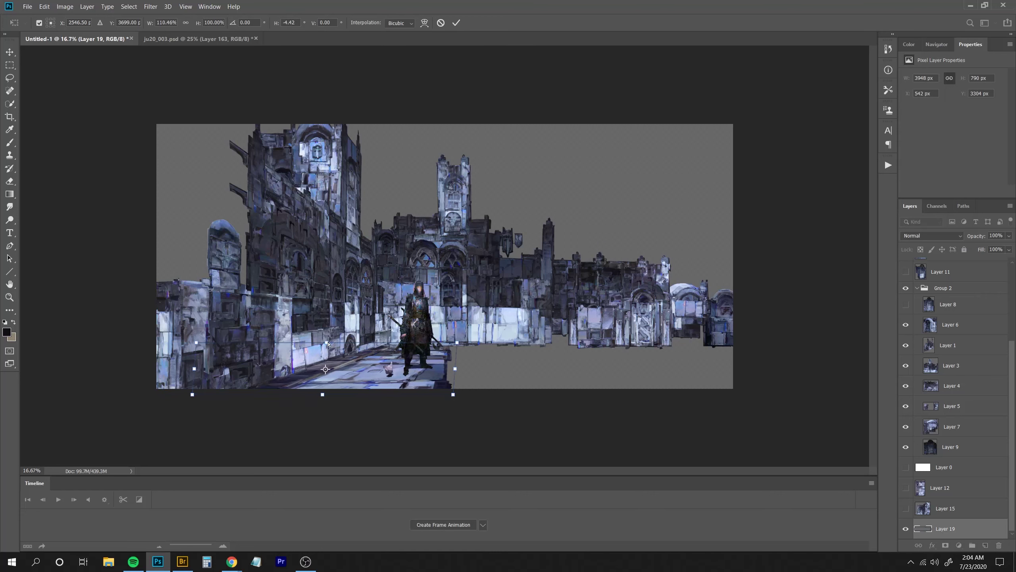
key("l")
key("ctrl+minus")
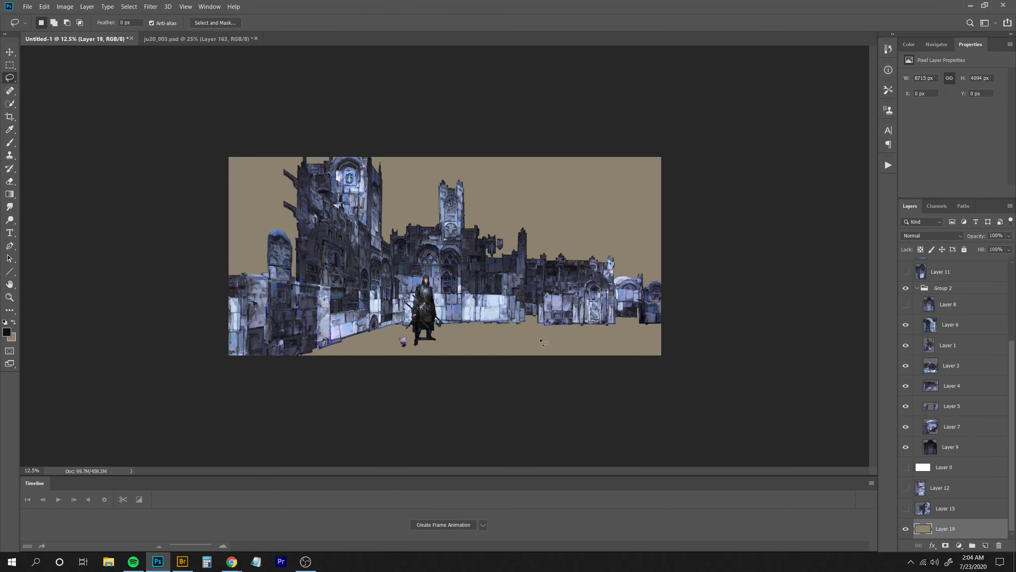
key("ctrl+plus")
key("ctrl+shift+]")
key("ctrl+z")
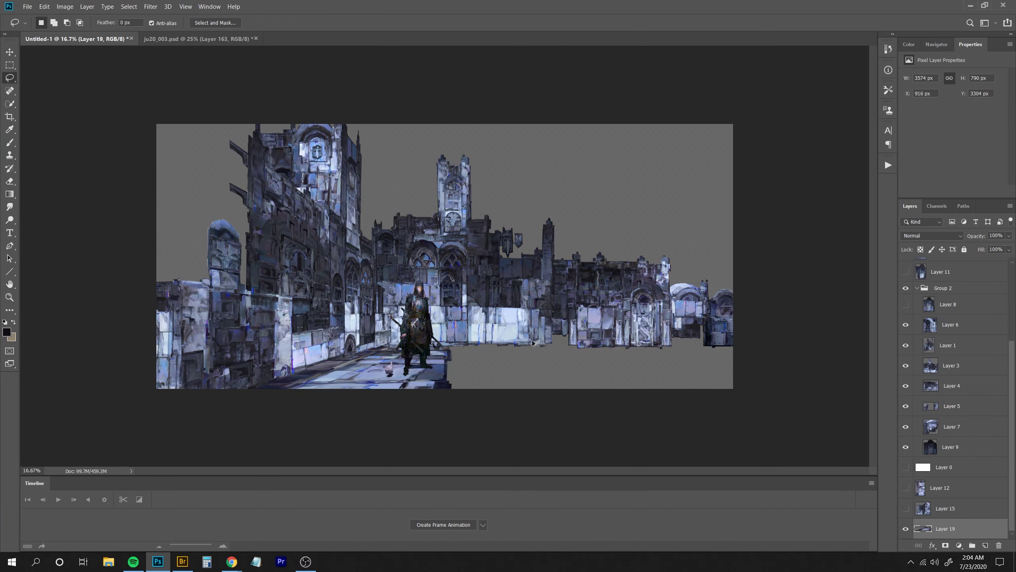
key("ctrl+z")
key("ctrl+z")
key("ctrl+shift+z")
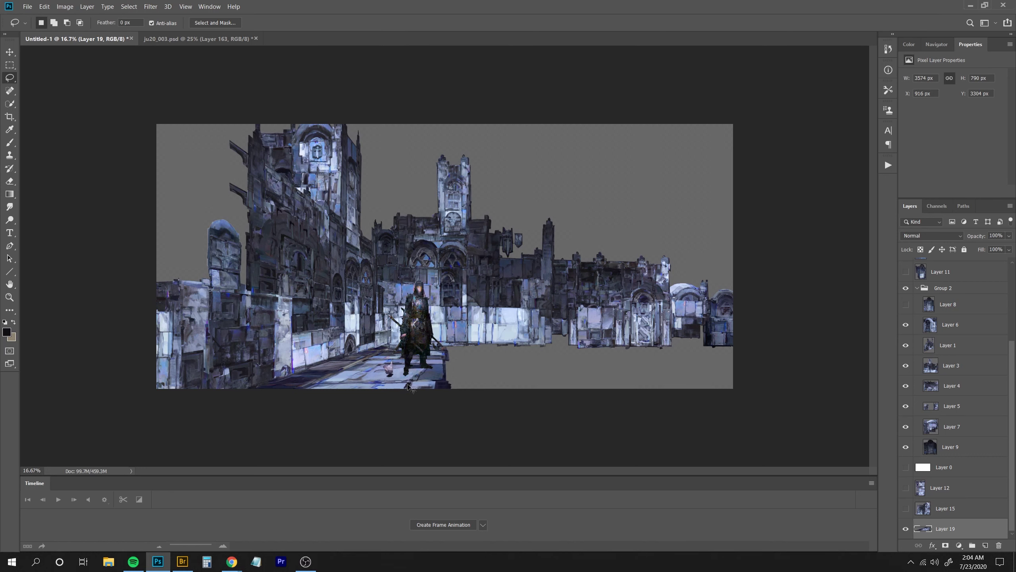
key("ctrl+z")
key("ctrl+z")
key("ctrl+shift+z")
key("ctrl+shift+z")
Paste another copy of the block-stone building, place it below the central courtyard wall and rotate it 180°.
key("ctrl+v")
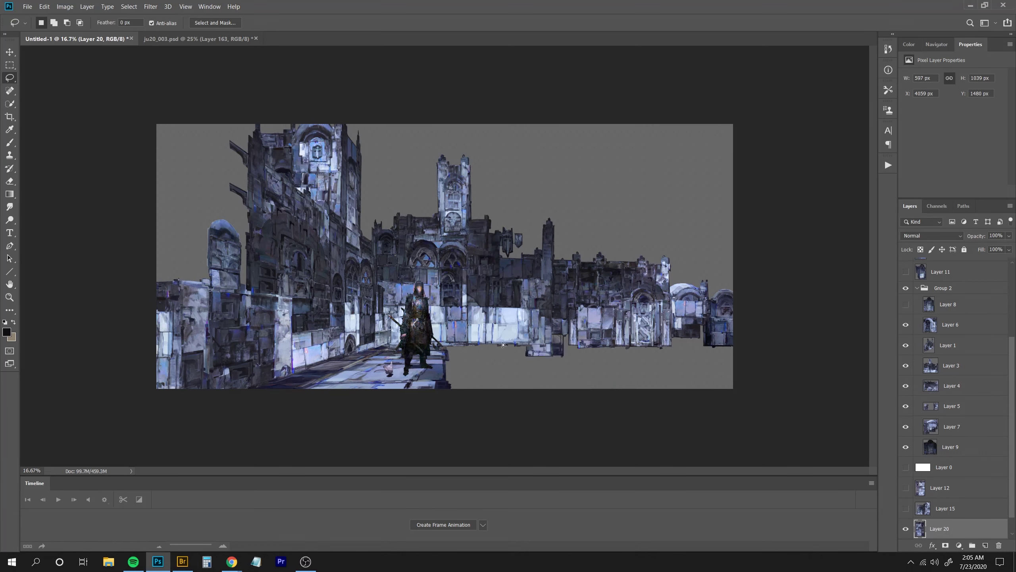
left_click_drag(503, 342, 582, 391)
key("ctrl+t")
right_click(452, 351)
left_click(489, 442)
key("Return")
Distort the rotated building into a perspective floor slab about 4558 by 949 px in the central foreground and send it below Layer 19.
key("ctrl+t")
left_click_drag(512, 391, 514, 404)
left_click_drag(543, 372, 575, 368)
left_click_drag(586, 406, 501, 407)
left_click_drag(466, 343, 460, 346)
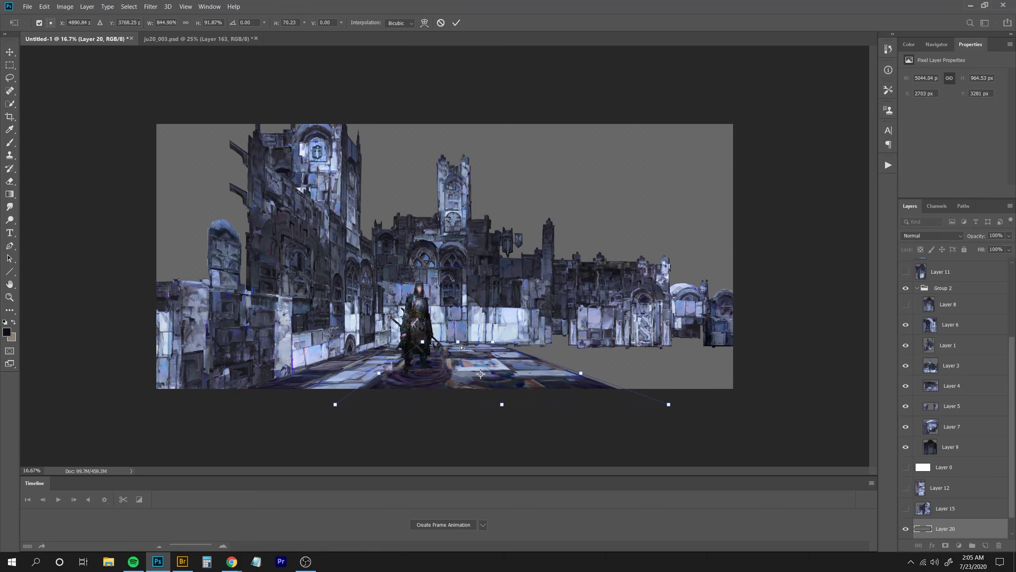
key("Return")
key("ctrl+[")
Scale the central floor slab proportionally to about 5588 by 1163 px and shift it to the right of the knight.
left_click_drag(521, 376, 500, 415)
key("ctrl+t")
key("ctrl+z")
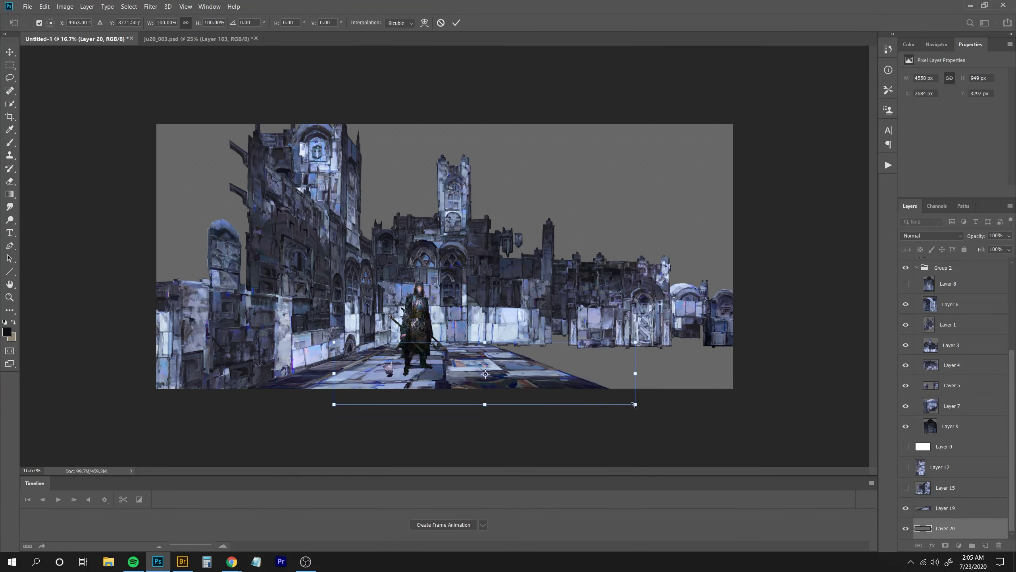
left_click_drag(635, 404, 670, 412)
left_click_drag(531, 368, 545, 375)
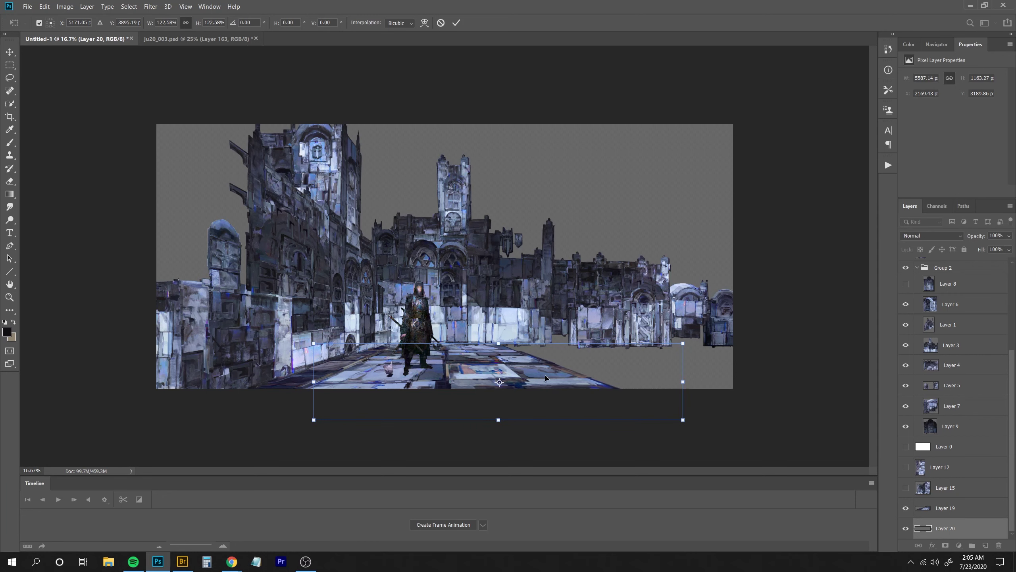
key("Return")
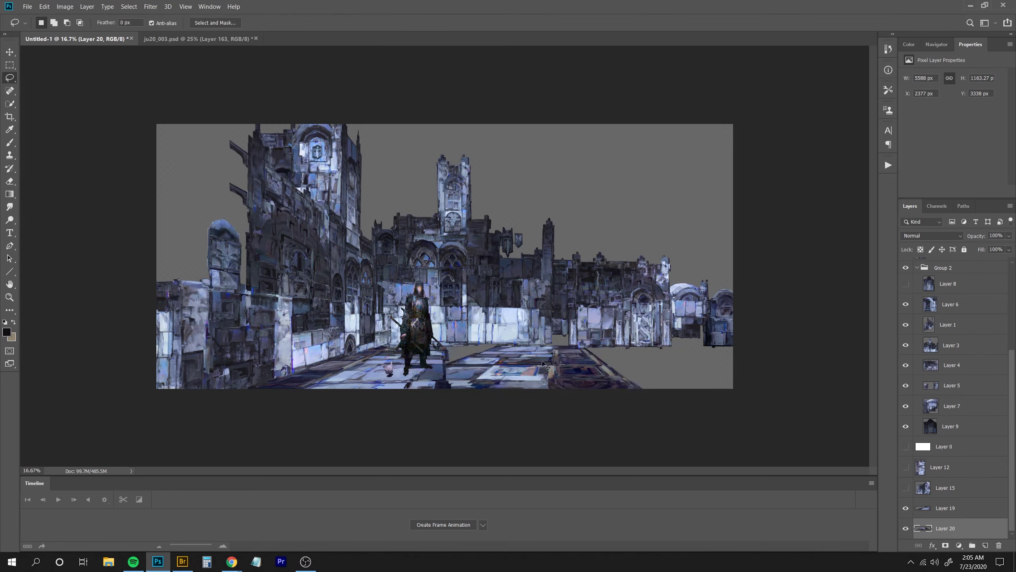
Skew the central floor slab horizontally by about 69°, raise it above Layer 19 and add a layer mask to it.
key("ctrl+t")
left_click_drag(447, 422, 637, 402)
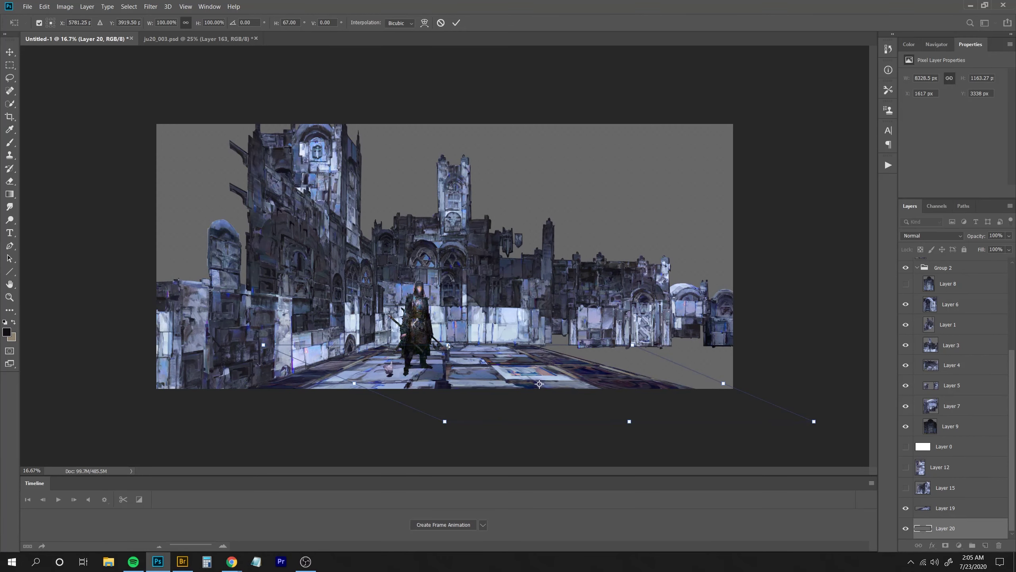
left_click_drag(506, 356, 503, 357)
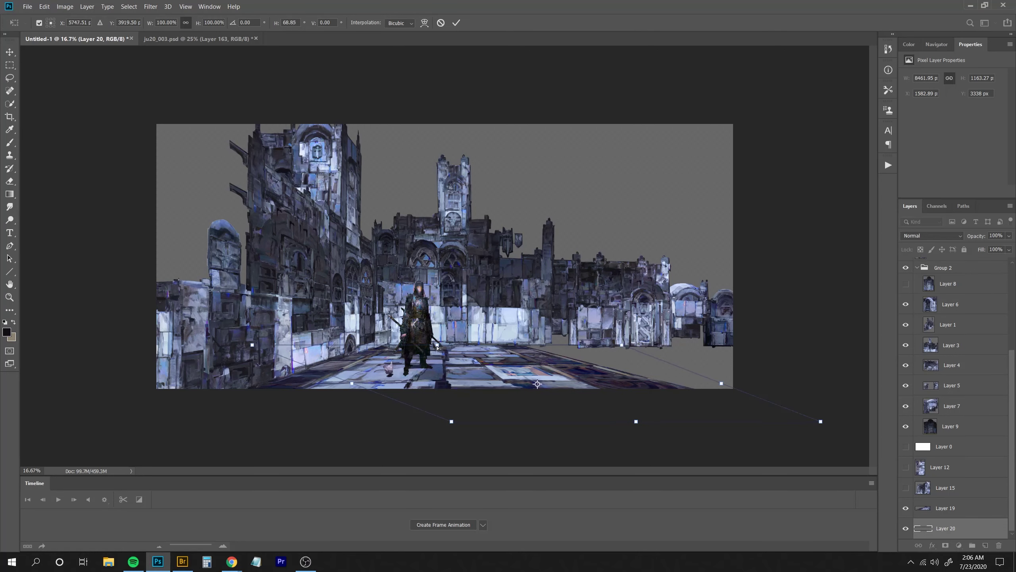
key("Return")
key("ctrl+]")
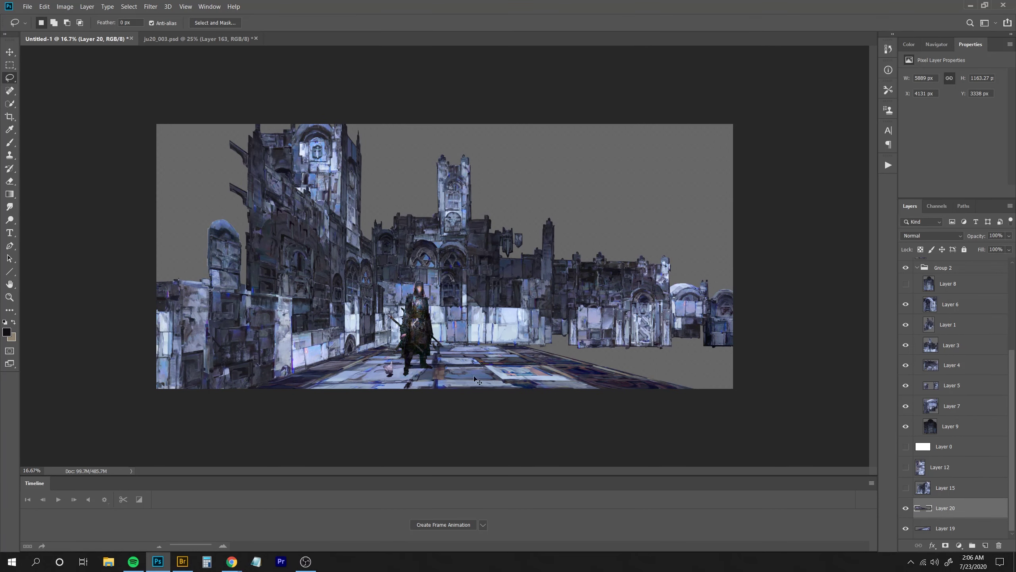
left_click(946, 545)
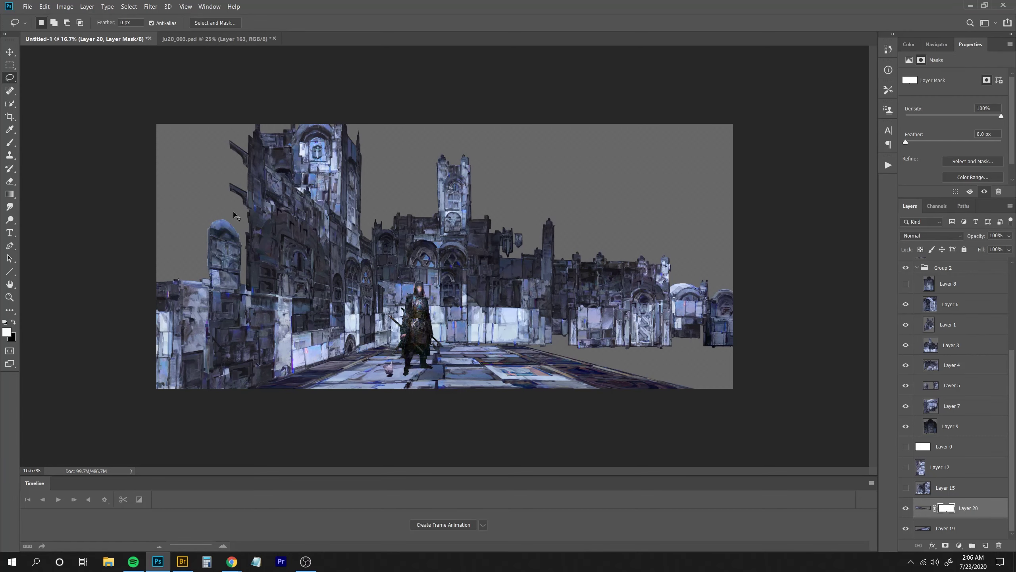
Copy the tall pale arched building in the bottom row of ju20_003.psd and paste it into the castle canvas beside the knight.
key("ctrl+Tab")
left_click_drag(619, 447, 674, 418)
key("ctrl+c")
key("ctrl+Tab")
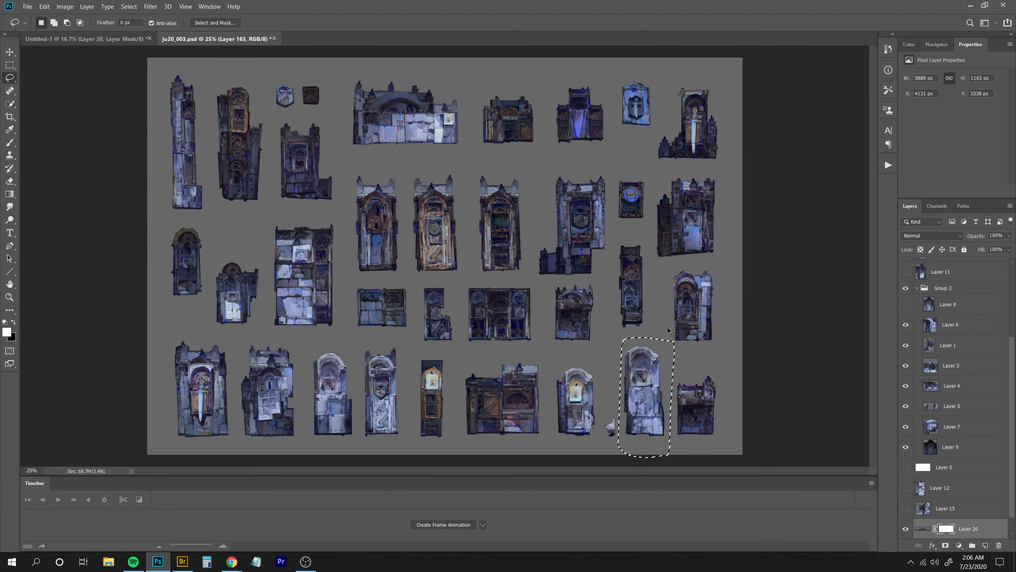
key("ctrl+v")
mouse_move(454, 336)
left_mouse_down()
mouse_move(452, 405)
mouse_move(438, 412)
mouse_move(515, 399)
mouse_move(437, 345)
left_mouse_up()
Distort the pasted arched building into a perspective floor slab about 3385 by 786 px along the base of the left wall.
key("ctrl+t")
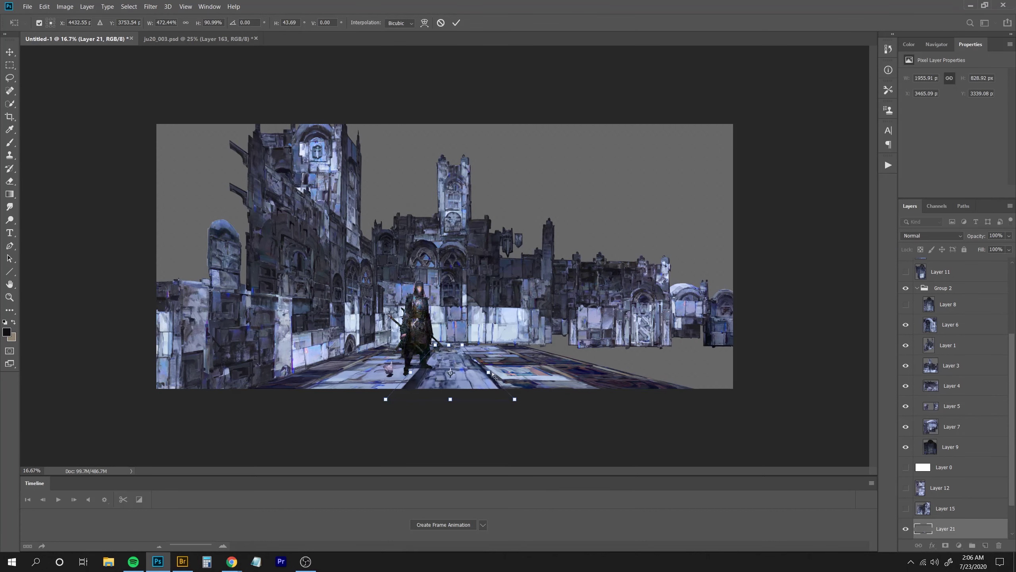
left_click_drag(483, 373, 264, 398)
key("Return")
key("l")
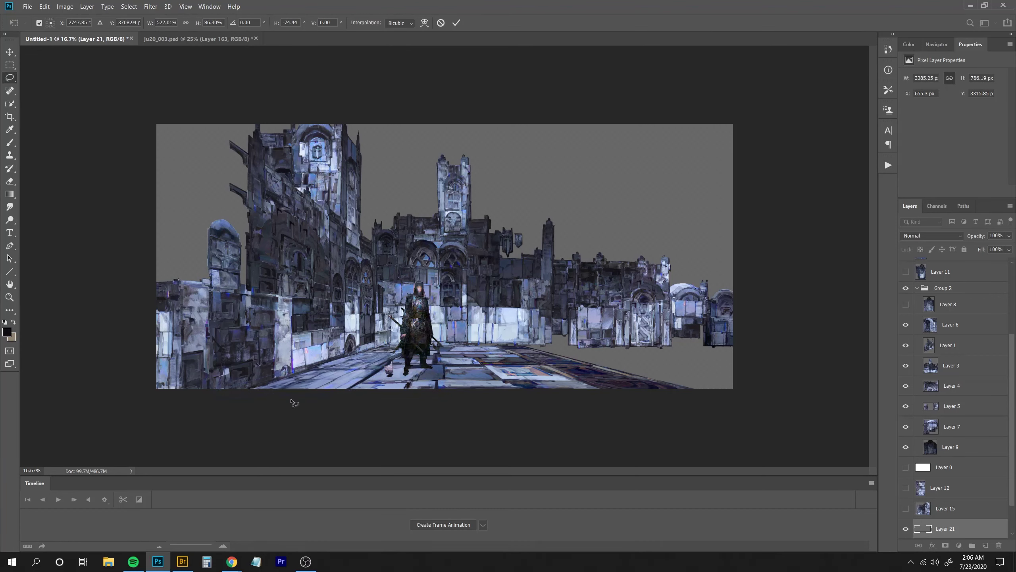
Flip that floor slab horizontally, move it to the right foreground and stretch it to about 4464 by 786 px.
key("ctrl+shift+h")
left_click_drag(335, 379, 736, 394)
key("ctrl+t")
key("Return")
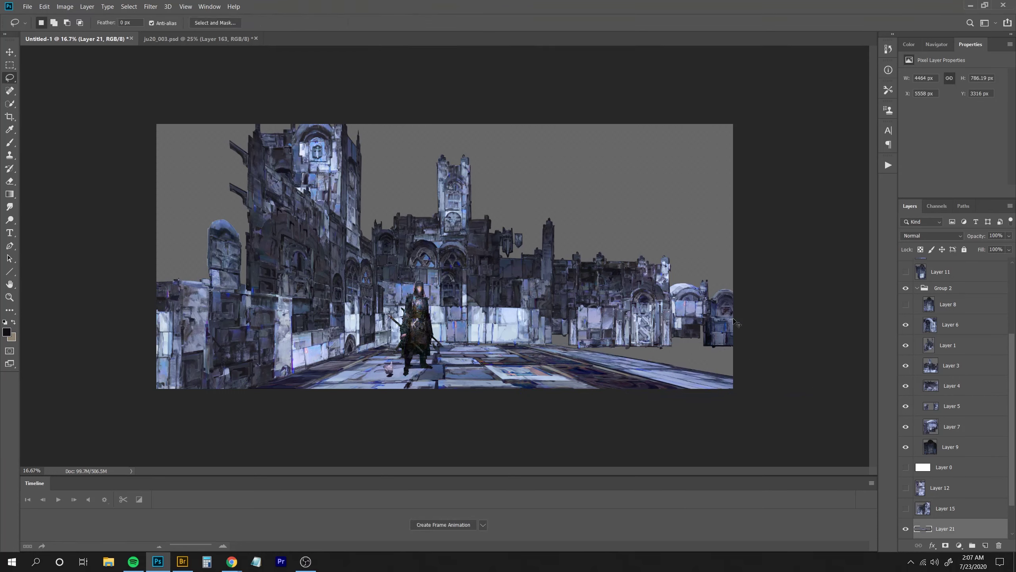
Place another copy of the pale arched building in the right foreground and rotate it 180°.
left_click_drag(519, 348, 645, 392)
key("ctrl+t")
right_click(638, 350)
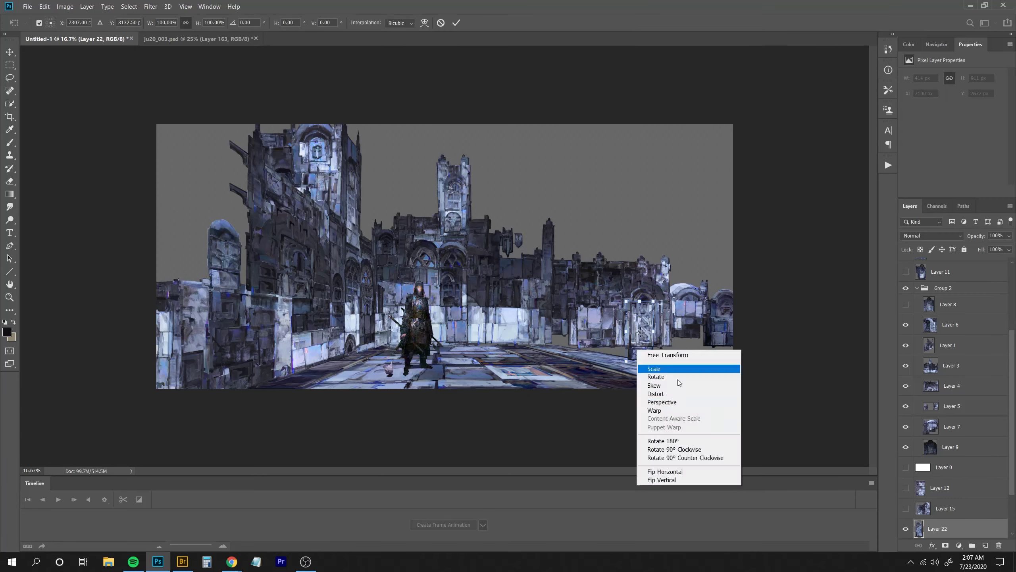
left_click(679, 441)
key("Return")
Distort the rotated arched building into a perspective floor slab about 7108 by 911 px running past the canvas's right edge.
key("ctrl+t")
left_click_drag(638, 351, 802, 317)
key("ctrl+minus")
key("ctrl+minus")
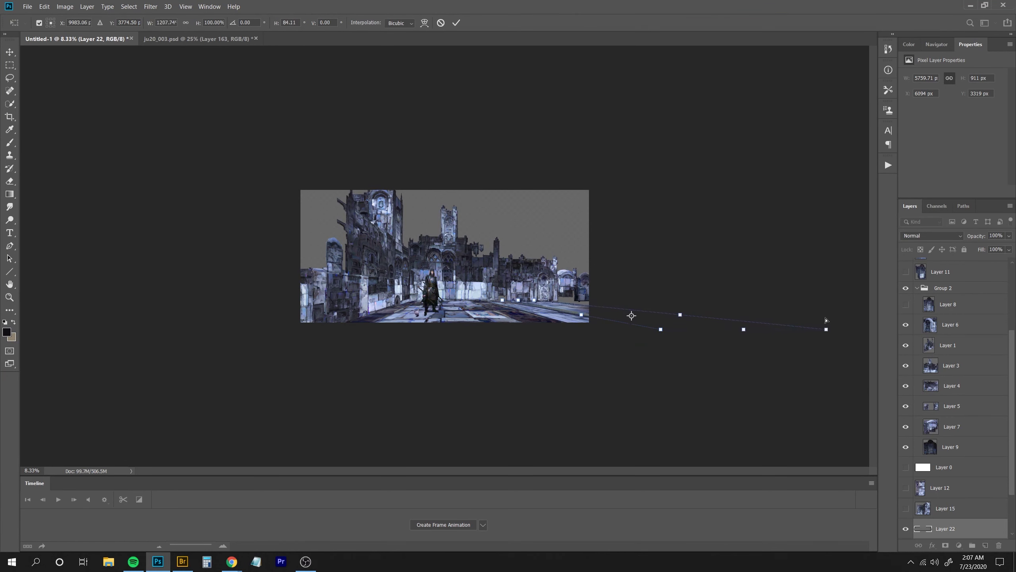
key("Return")
key("l")
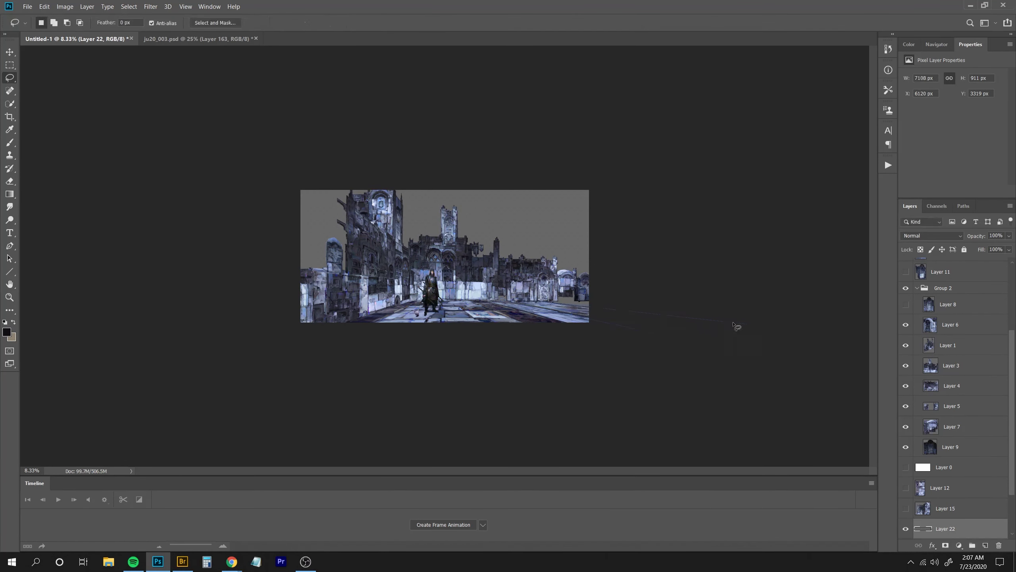
key("ctrl+plus")
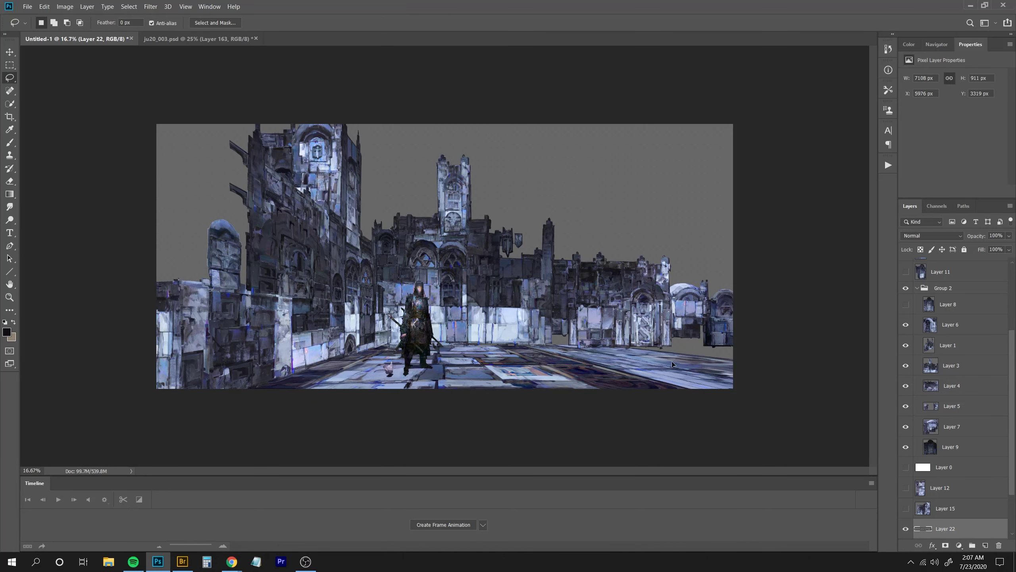
Duplicate the far-right floor slab, shift and skew the copy to about 10361 by 911 px to fill the remaining ground, and duplicate it again.
key("ctrl+j")
key("ctrl+t")
left_click_drag(656, 351, 713, 352)
key("ctrl+minus")
key("ctrl+minus")
key("ctrl+minus")
left_click_drag(595, 312, 669, 307)
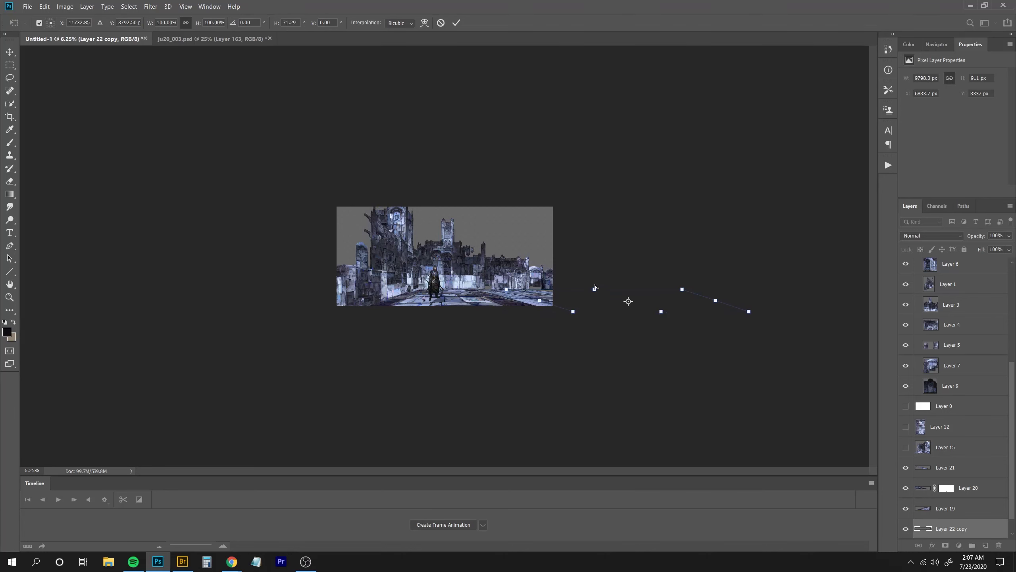
key("Return")
key("l")
key("ctrl+plus")
key("ctrl+plus")
key("ctrl+plus")
key("ctrl+j")
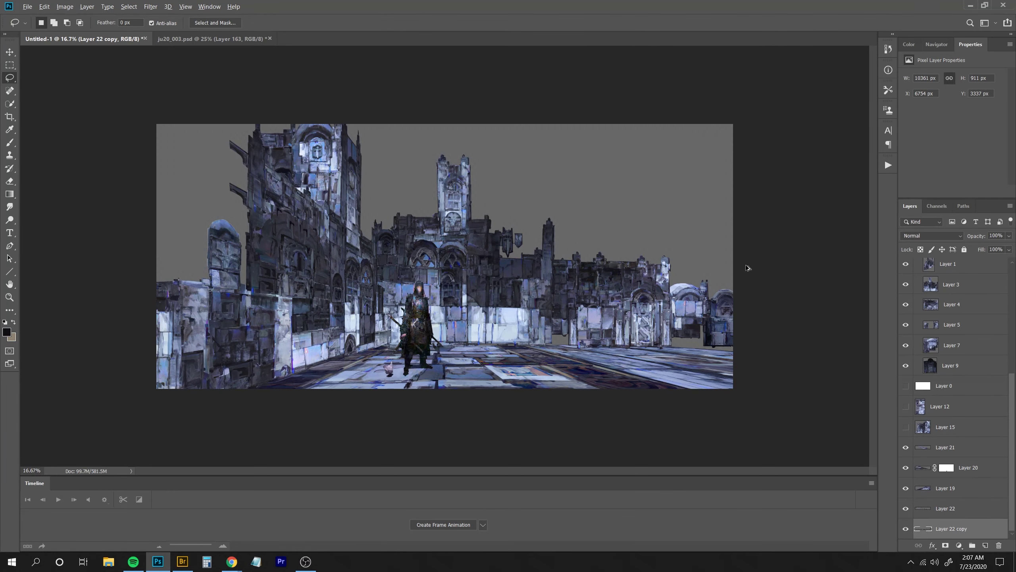
Copy the narrow dark building in the third row of ju20_003.psd and paste it into the castle canvas.
key("ctrl+Tab")
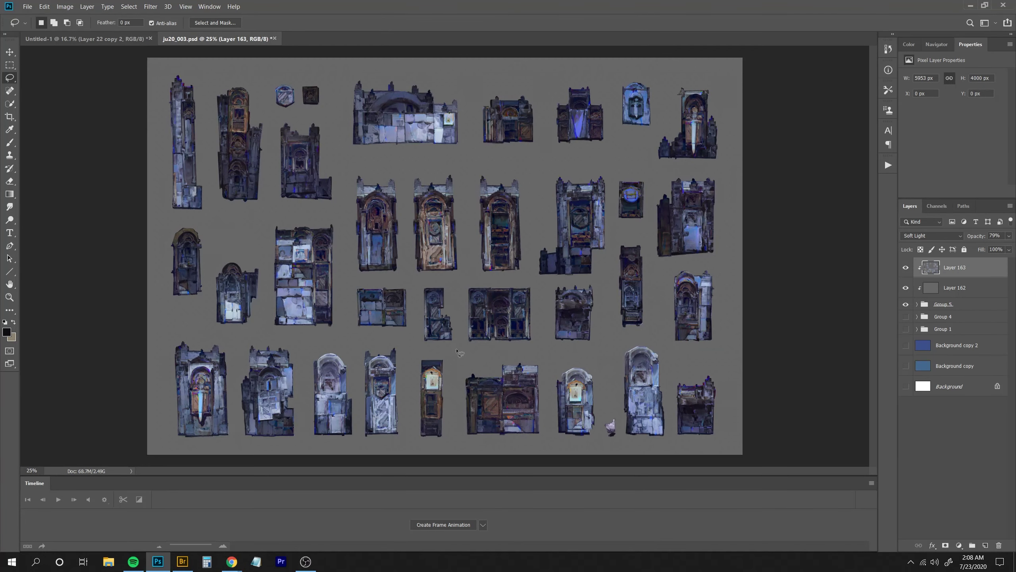
key("ctrl+c")
key("ctrl+Tab")
key("ctrl+v")
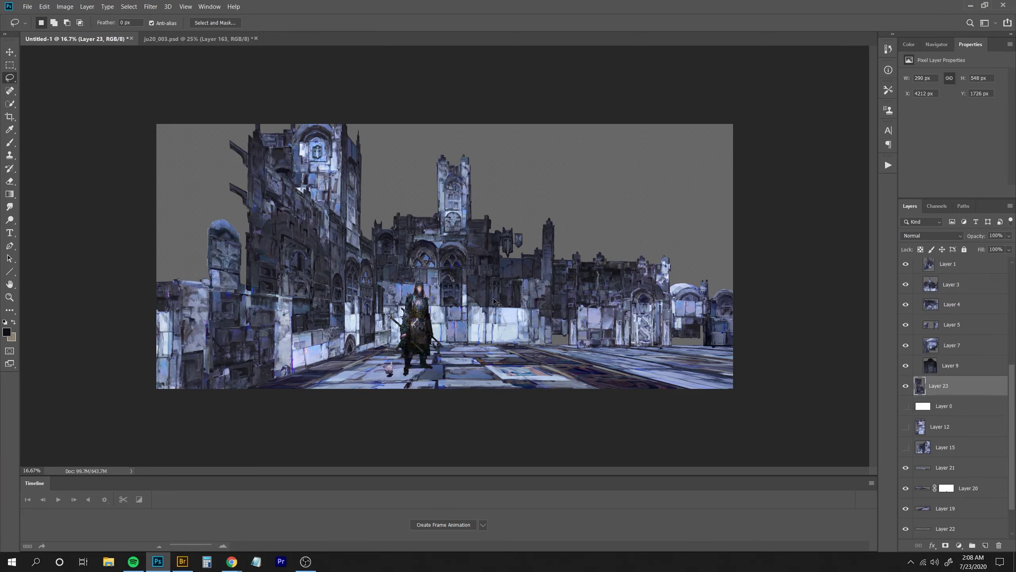
Fit the narrow dark building at about 385 by 557 px into the gap between the background walls and send it to the bottom of Group 2.
key("ctrl+shift+]")
left_click_drag(445, 267, 582, 306)
key("ctrl+t")
key("Return")
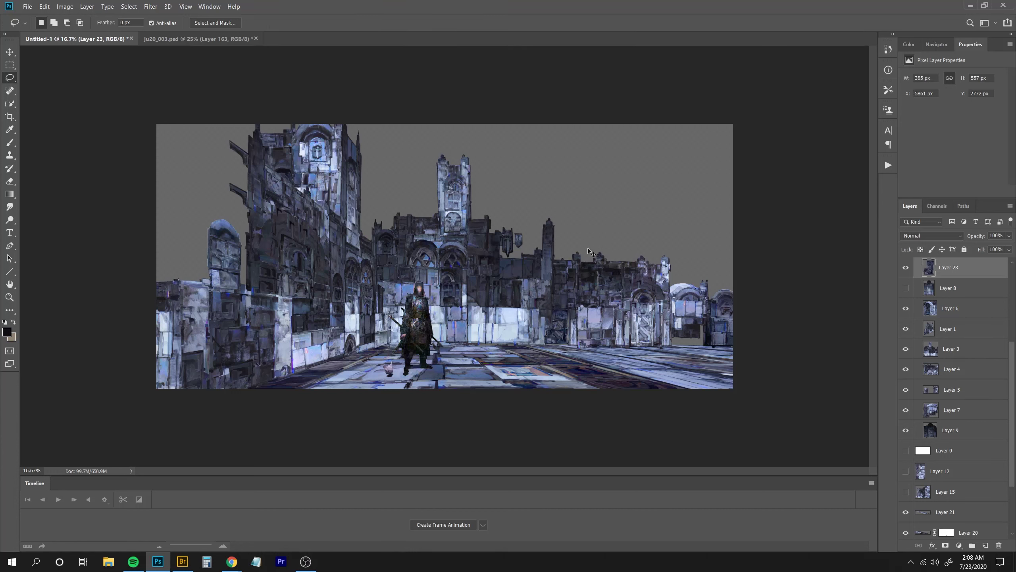
key("ctrl+shift+[")
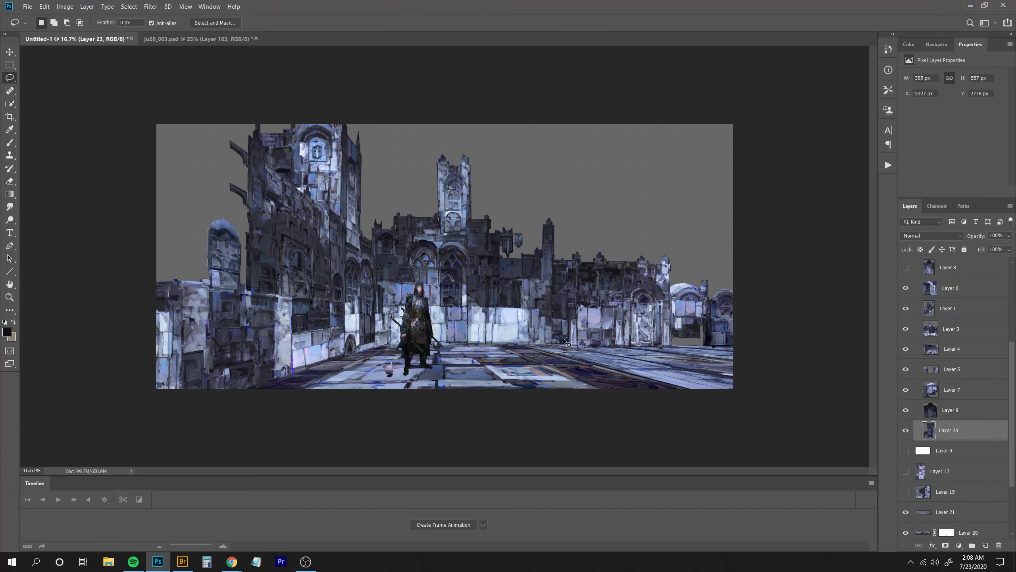
Try a duplicate of the narrow dark building, about 313 by 473 px, in the gap beneath the far-right arched buildings.
left_click_drag(566, 341, 687, 344)
key("ctrl+t")
mouse_move(696, 310)
left_mouse_down()
mouse_move(687, 316)
mouse_move(699, 332)
left_mouse_up()
key("Return")
key("l")
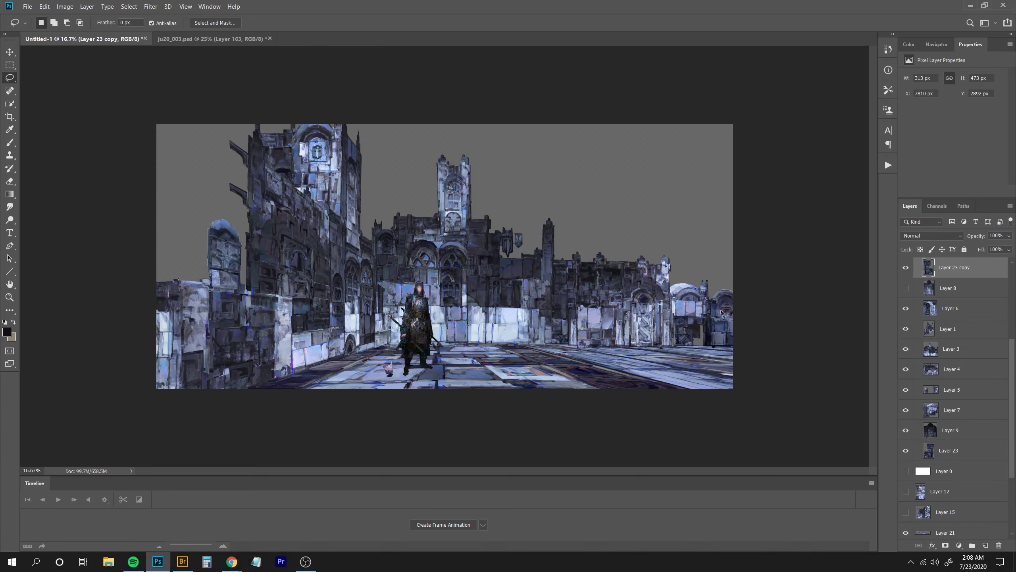
Try rotating and stretching the duplicate to about 587 by 419 px across the far-right gap.
key("ctrl+t")
mouse_move(707, 317)
left_mouse_down()
mouse_move(699, 354)
mouse_move(691, 331)
mouse_move(670, 346)
mouse_move(708, 333)
mouse_move(689, 349)
left_mouse_up()
key("Return")
key("ctrl+t")
key("Return")
key("l")
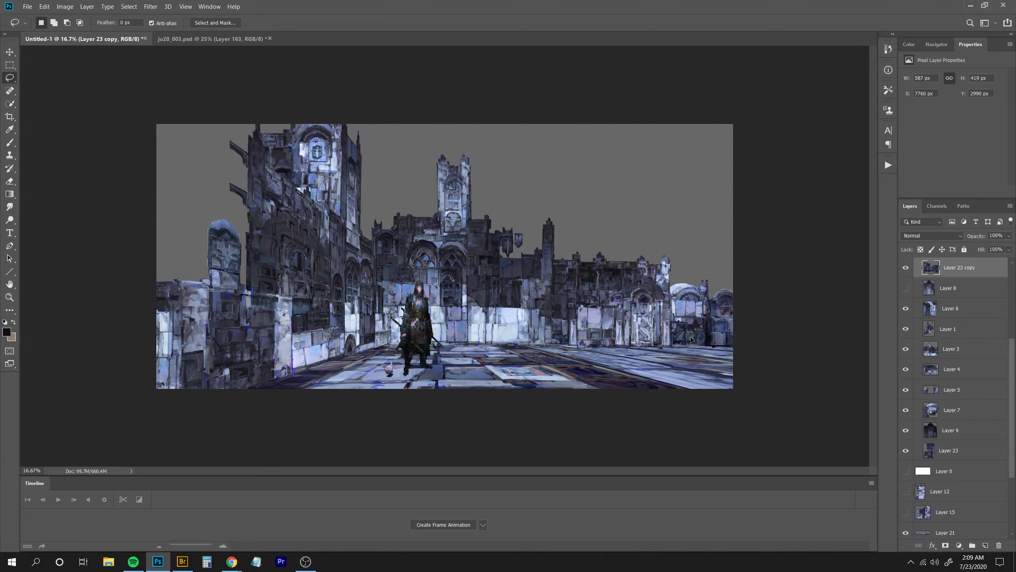
Try rescaling the duplicate to 85.69% width and 115.74% height, and delete its layer.
key("ctrl+t")
left_click_drag(709, 321, 713, 316)
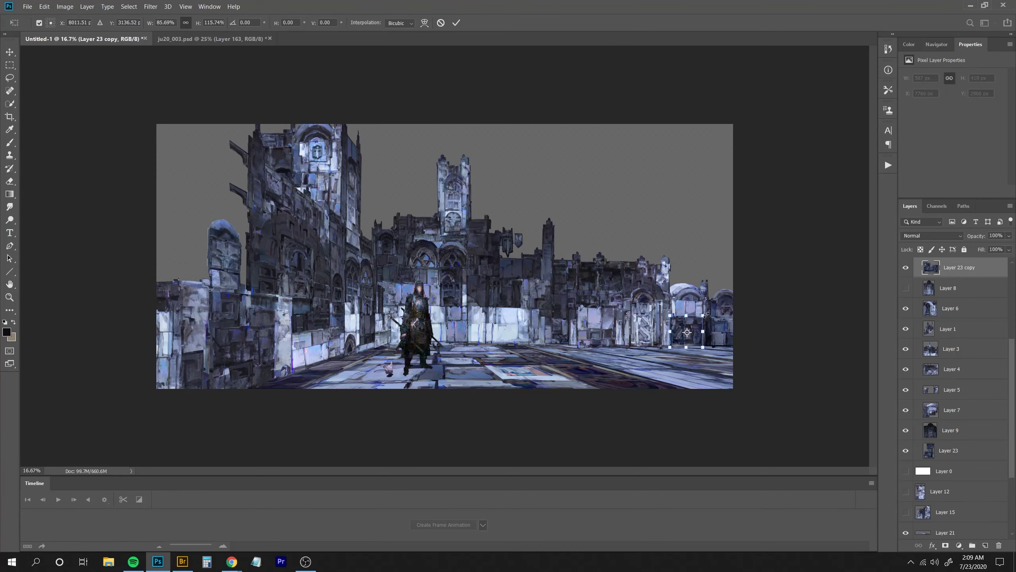
key("Return")
key("alt+[")
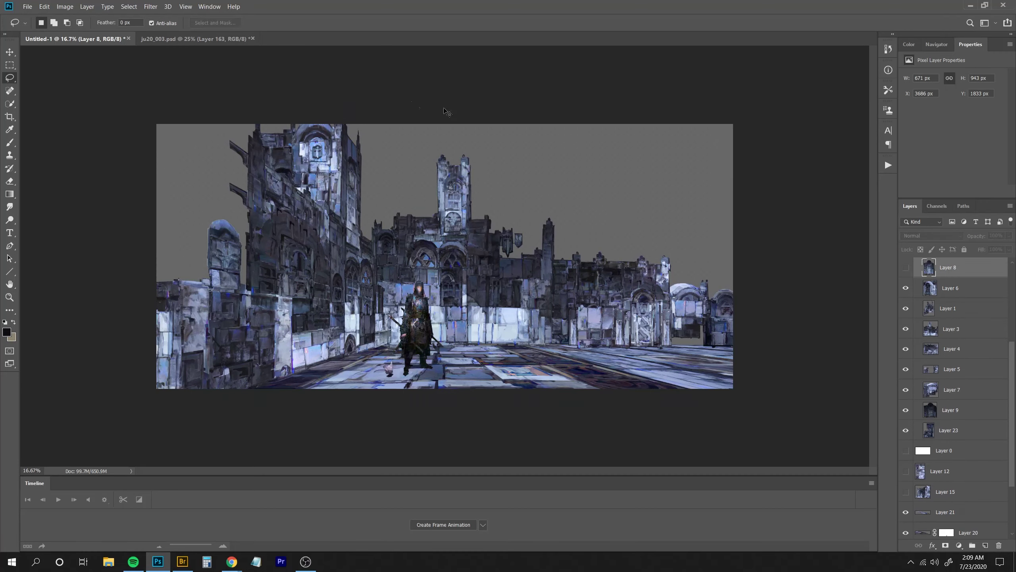
Copy the selected shield emblem from ju20_003.psd and paste it into the Untitled-1 courtyard.
key("ctrl+Tab")
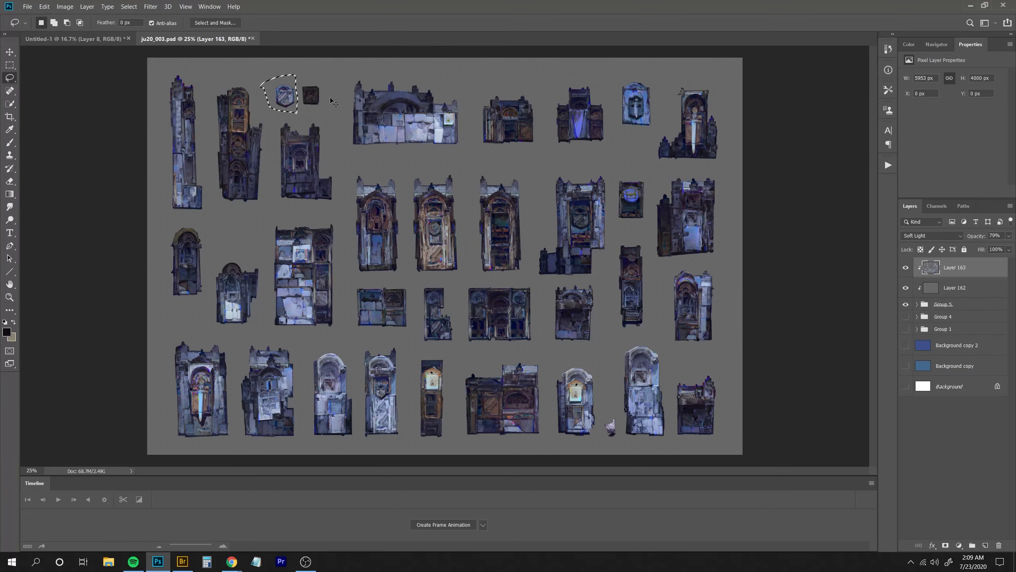
key("ctrl+c")
key("ctrl+Tab")
key("ctrl+v")
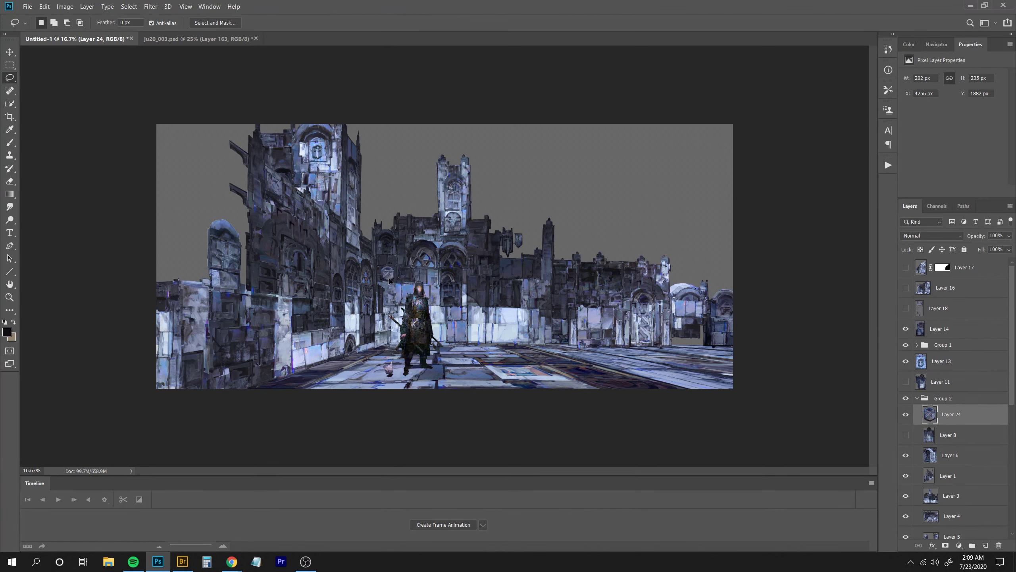
Shrink and fit the shield emblem onto the dark wall between the tall castle and the arched windows.
key("ctrl+t")
key("Return")
mouse_move(394, 265)
left_mouse_down()
mouse_move(392, 277)
mouse_move(393, 268)
left_mouse_up()
key("ctrl+t")
key("Return")
key("ctrl+t")
key("Return")
key("ctrl+t")
key("Return")
Copy the small dark square panel beside the shield in ju20_003.psd and paste it into Untitled-1.
key("ctrl+Tab")
key("ctrl+d")
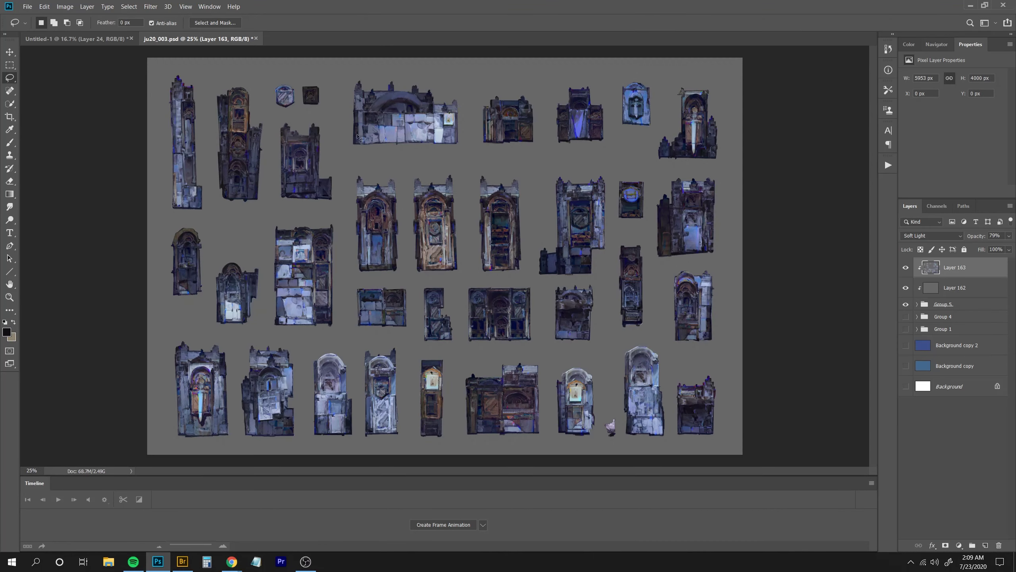
left_click_drag(327, 110, 318, 66)
key("ctrl+c")
key("ctrl+Tab")
key("ctrl+v")
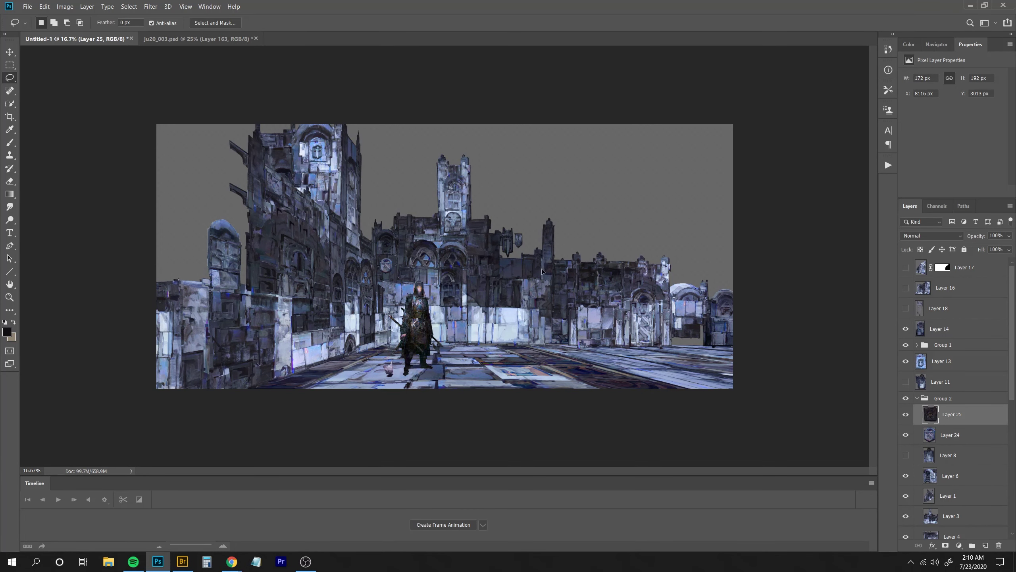
Distort the dark square panel to about 877 by 234 px, flat on the stone floor beside the knight.
key("ctrl+t")
mouse_move(455, 378)
left_mouse_down()
mouse_move(501, 379)
mouse_move(437, 381)
left_mouse_up()
key("Return")
key("ctrl+t")
key("Return")
key("ctrl+t")
key("Return")
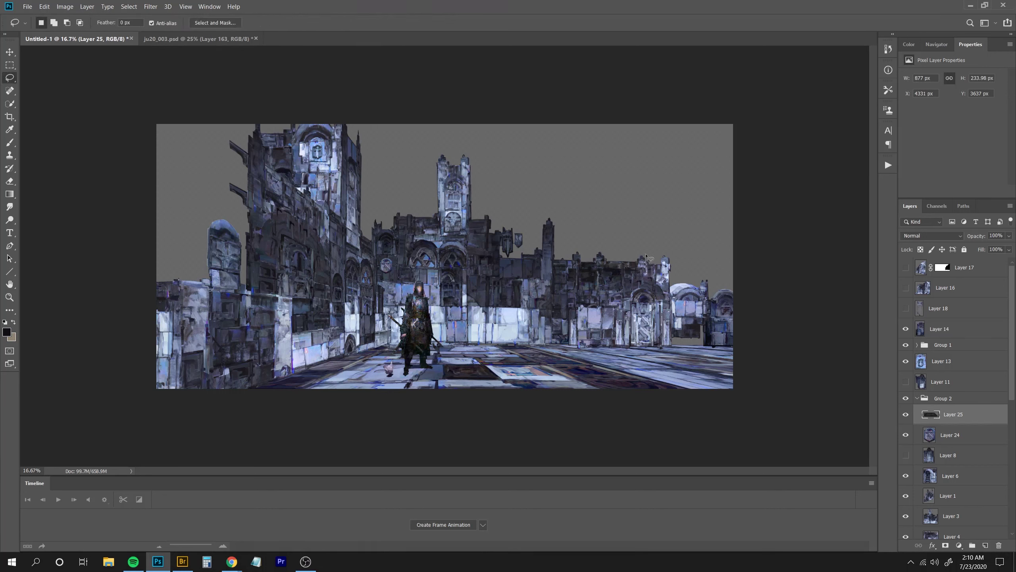
Brighten the floor panel in two Levels passes, the second with black 14, midtone 0.83 and white 121.
key("ctrl+l")
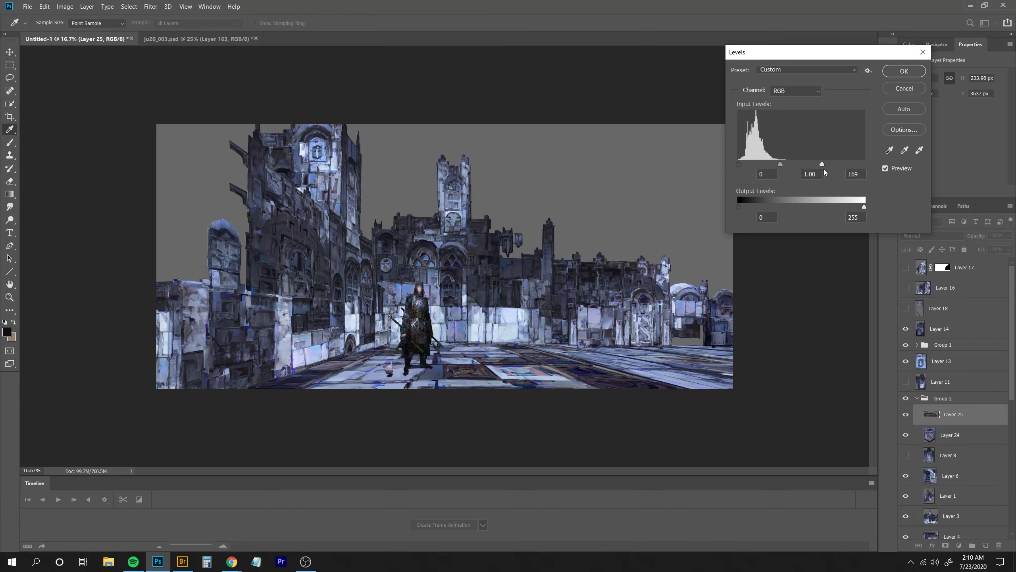
mouse_move(824, 169)
left_mouse_down()
mouse_move(792, 168)
mouse_move(818, 168)
left_mouse_up()
key("Return")
key("ctrl+l")
left_click_drag(778, 164, 782, 162)
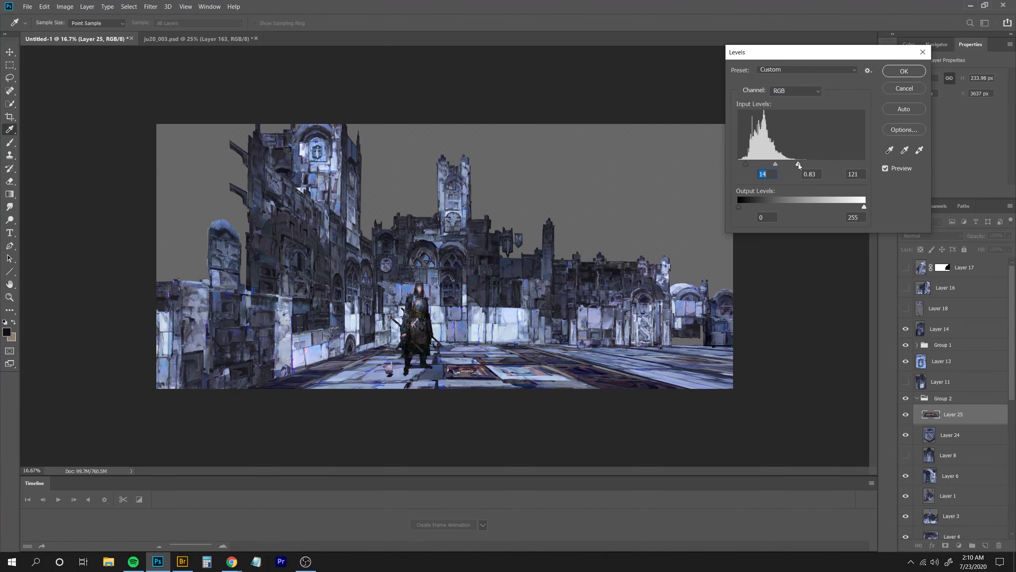
key("Return")
Shift the floor panel's colours toward cyan and blue with Color Balance, including the highlights.
key("ctrl+b")
mouse_move(833, 121)
left_mouse_down()
mouse_move(873, 124)
mouse_move(837, 112)
left_mouse_up()
left_click(860, 147)
left_click_drag(832, 98, 802, 99)
key("Return")
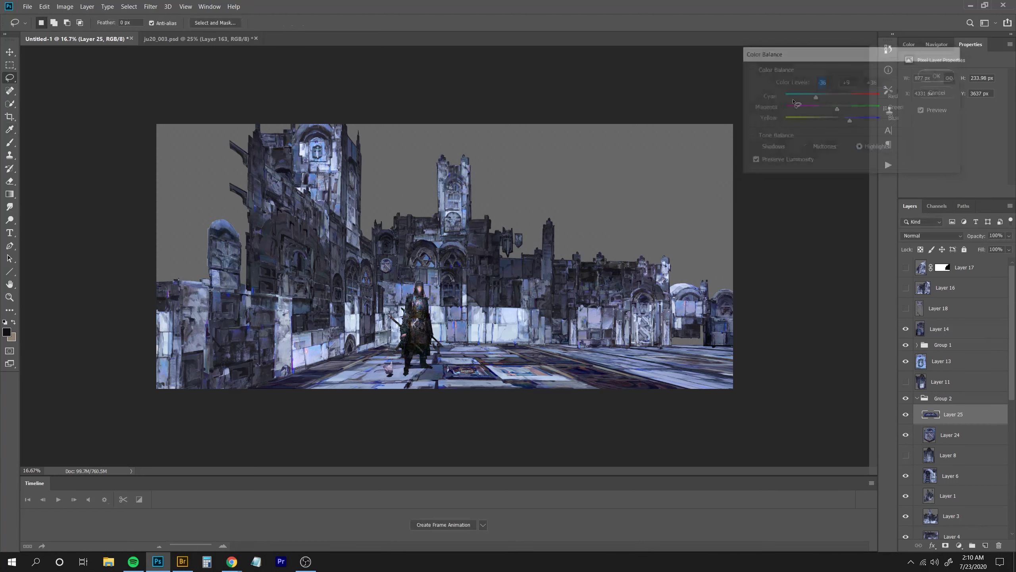
Soften the floor panel's contrast with Levels at midtone 0.72 and output black 25.
key("ctrl+l")
left_click_drag(802, 164, 814, 164)
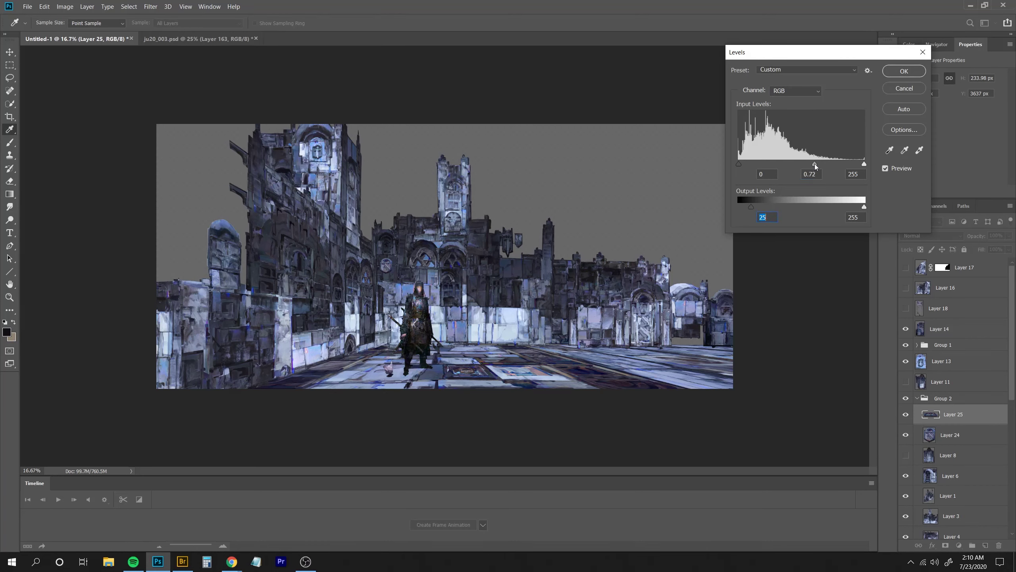
key("Return")
Try moving the panel farther along the floor and stretching it to about 1380 by 234 px.
left_click_drag(466, 371, 532, 380)
key("ctrl+t")
left_click_drag(551, 373, 644, 381)
key("Return")
key("l")
key("ctrl+t")
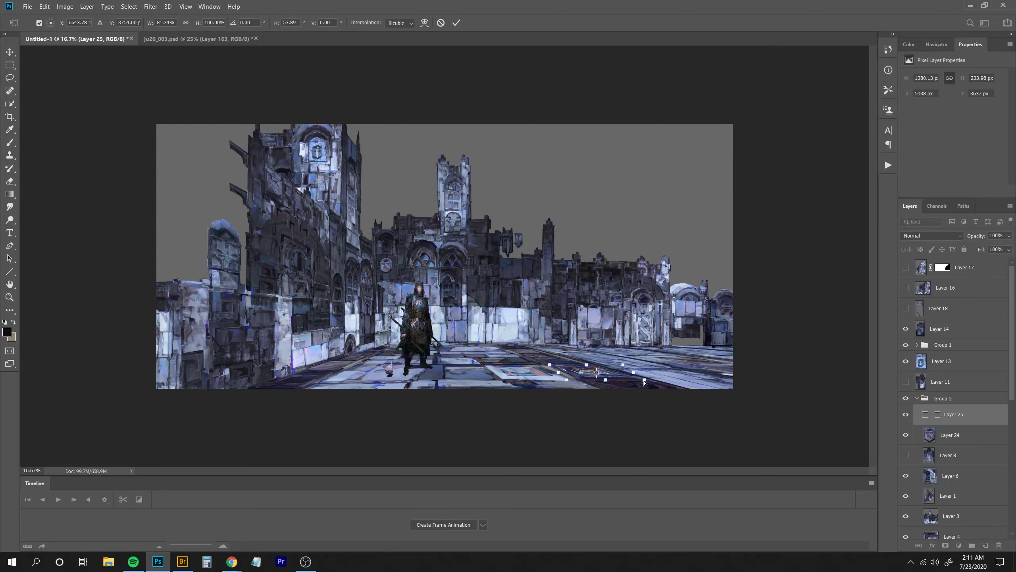
key("Return")
Undo the floor panel's move and stretch while keeping its colour correction, and hide its layer.
key("ctrl+z")
key("ctrl+z")
key("ctrl+z")
key("ctrl+z")
key("ctrl+z")
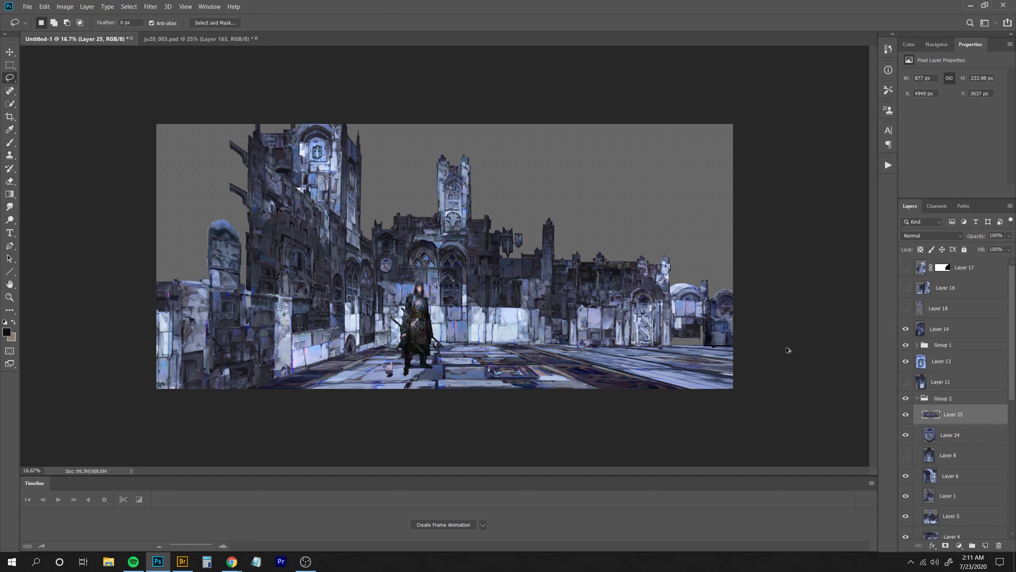
key("ctrl+z")
key("ctrl+z")
key("ctrl+z")
key("ctrl+z")
key("ctrl+z")
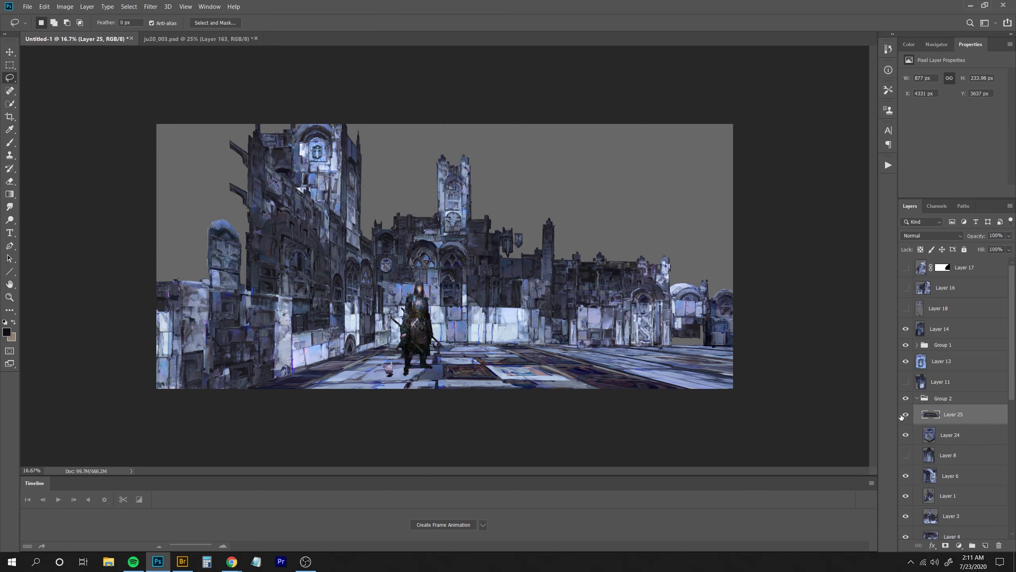
key("ctrl+shift+z")
key("ctrl+shift+z")
key("ctrl+shift+z")
key("ctrl+shift+z")
key("ctrl+shift+z")
key("ctrl+z")
key("ctrl+z")
key("ctrl+z")
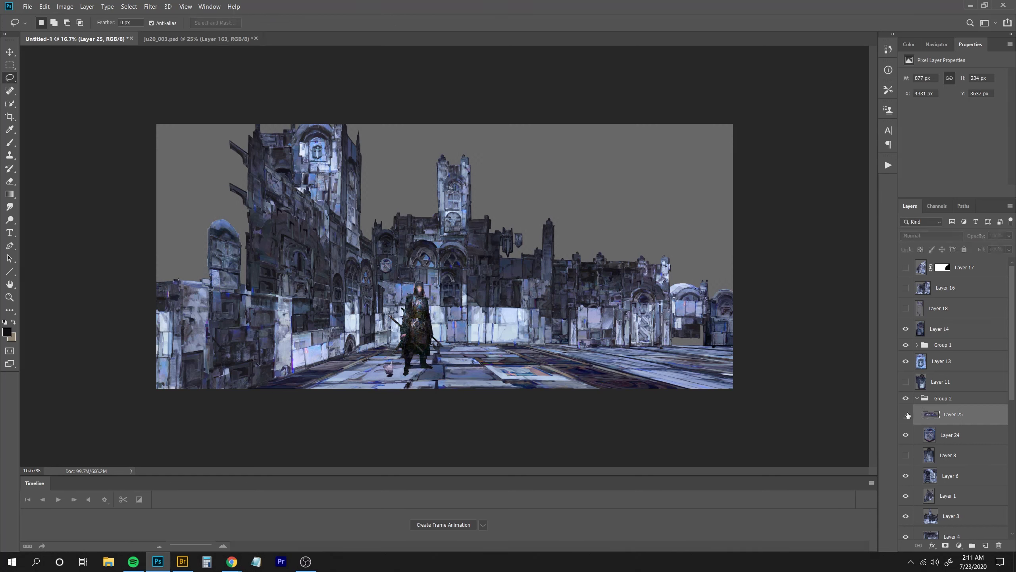
Copy the narrow tower with the glowing window from ju20_003.psd as merged pixels and paste it into Untitled-1.
key("ctrl+Tab")
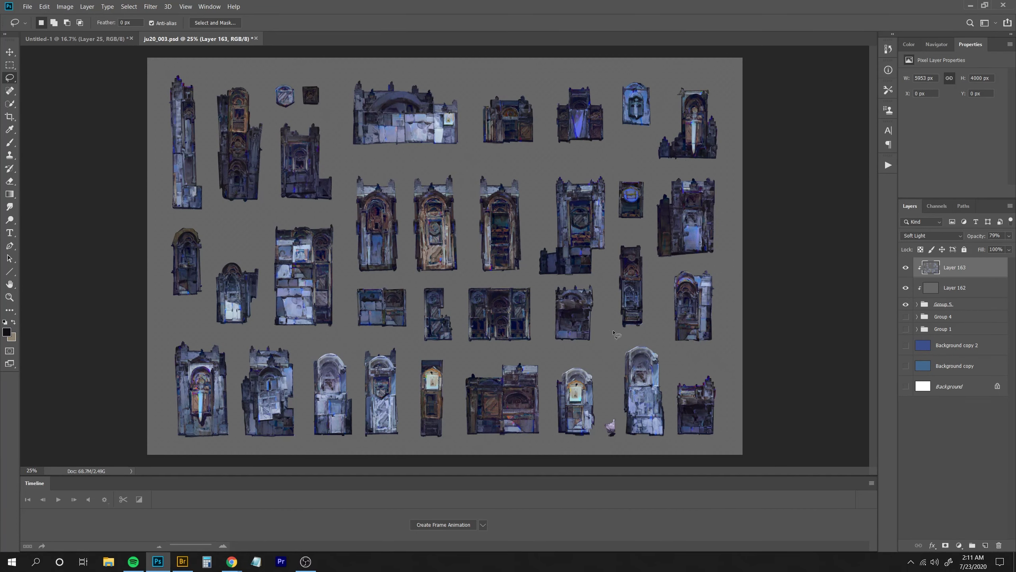
left_click_drag(406, 458, 452, 355)
key("ctrl+shift+c")
key("ctrl+Tab")
key("ctrl+v")
Try fitting the glowing-window tower over the far-left arched pillar at about 453 by 1871 px, and undo the last transform.
mouse_move(454, 272)
left_mouse_down()
mouse_move(743, 241)
mouse_move(570, 333)
mouse_move(592, 289)
mouse_move(595, 307)
mouse_move(637, 297)
mouse_move(656, 317)
mouse_move(237, 260)
mouse_move(231, 272)
mouse_move(210, 238)
left_mouse_up()
key("ctrl+t")
left_click_drag(232, 296, 240, 339)
left_click_drag(239, 237, 239, 250)
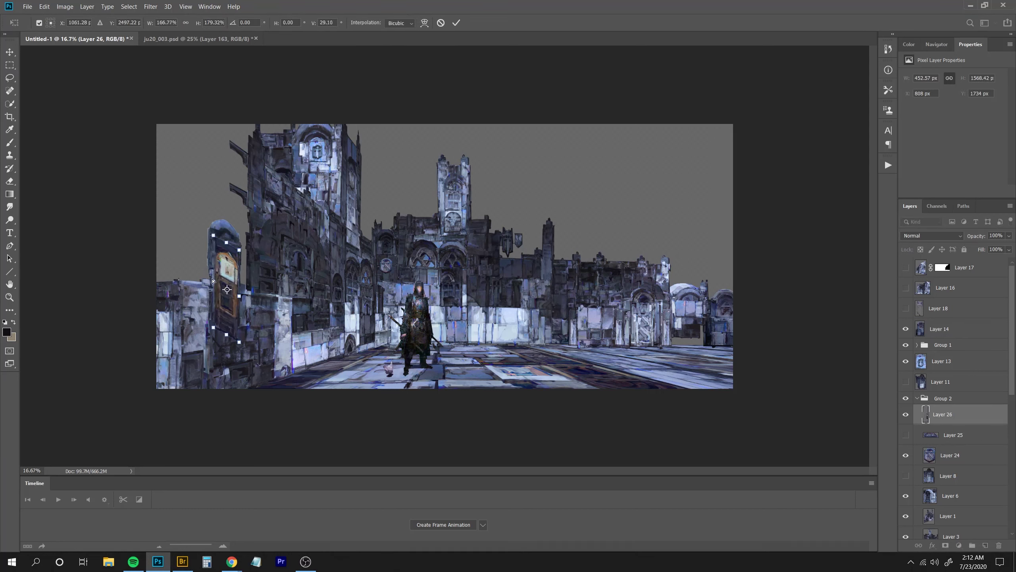
left_click_drag(210, 341, 210, 347)
left_click_drag(239, 250, 239, 248)
left_click_drag(239, 342, 231, 360)
key("Return")
key("l")
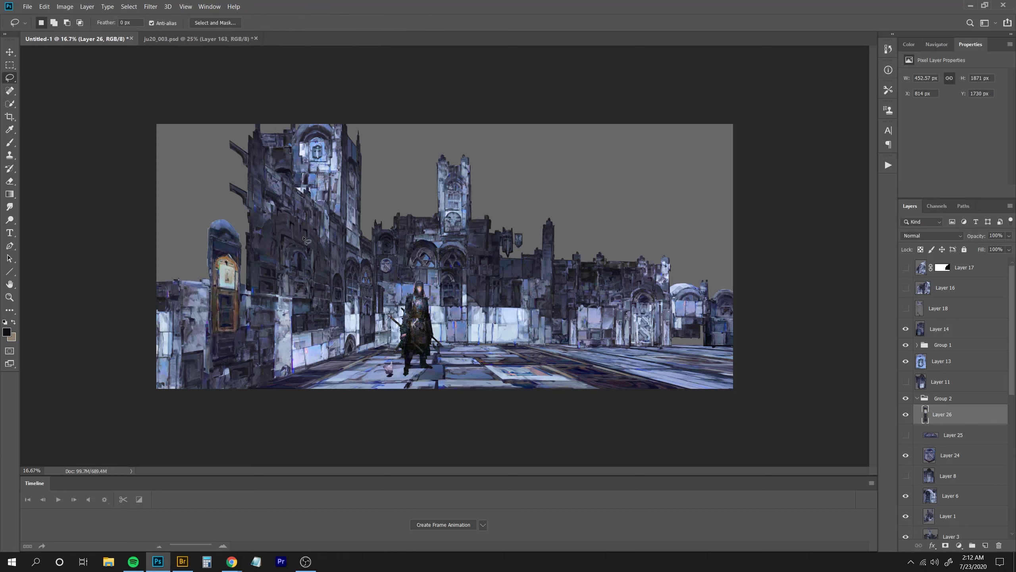
key("ctrl+z")
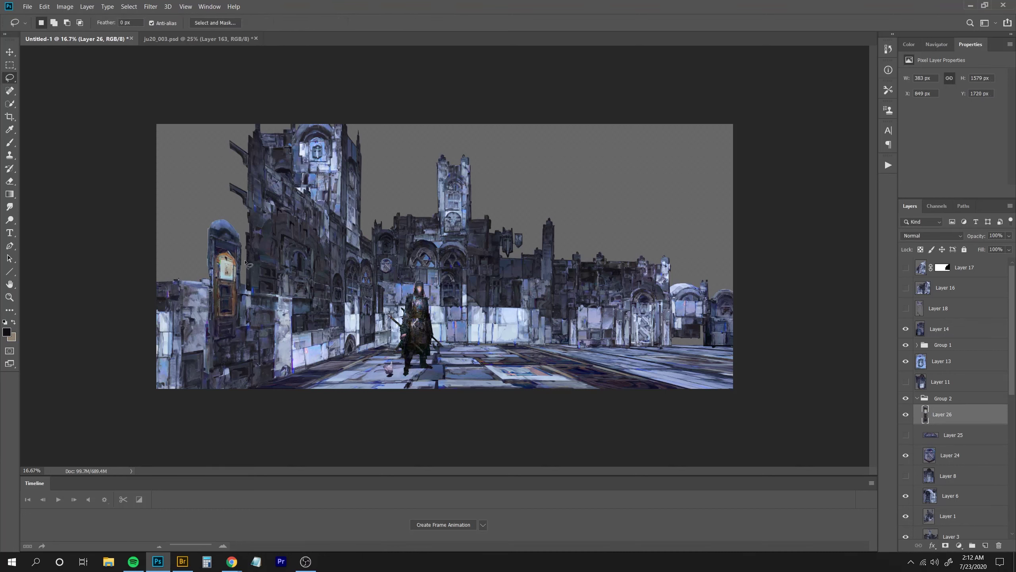
Move the glowing-window tower onto the tall castle's side wall and distort it to about 323 by 1566 px.
left_click_drag(245, 261, 320, 266)
key("ctrl+t")
left_click_drag(288, 348, 297, 335)
key("Return")
key("ctrl+t")
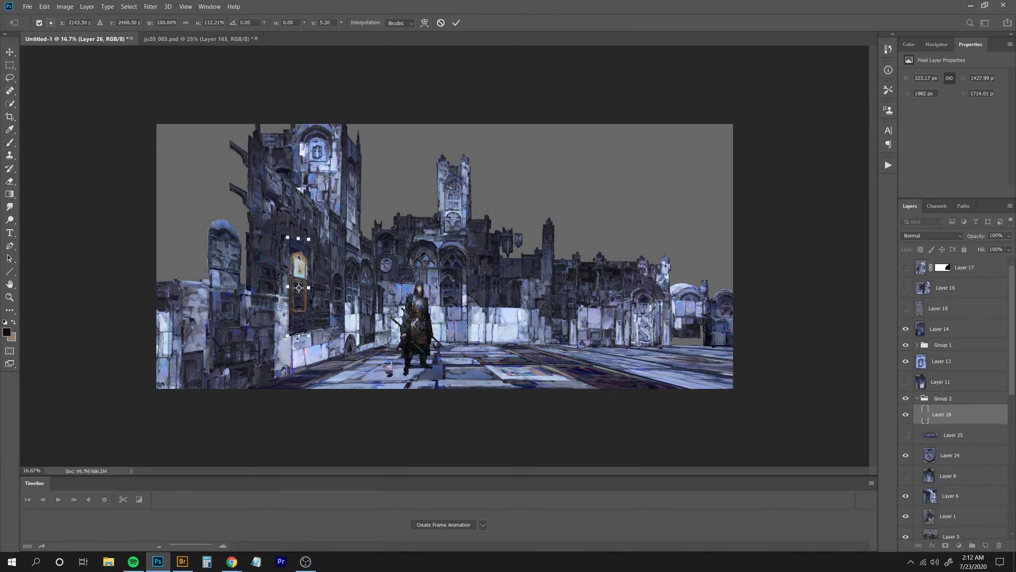
left_click_drag(301, 284, 295, 282)
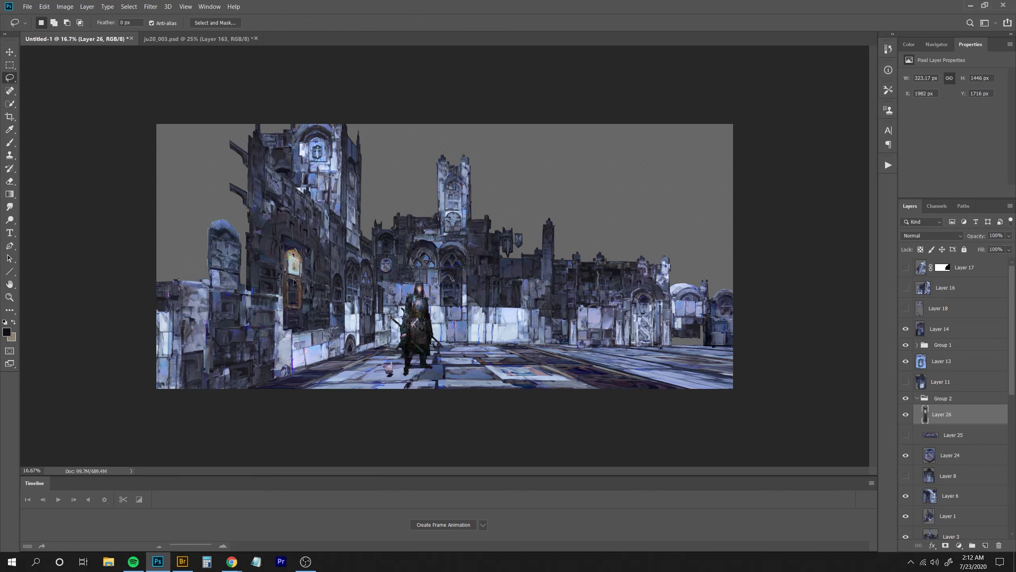
key("ctrl+t")
left_click_drag(302, 331, 301, 340)
left_click_drag(297, 312, 302, 315)
key("Return")
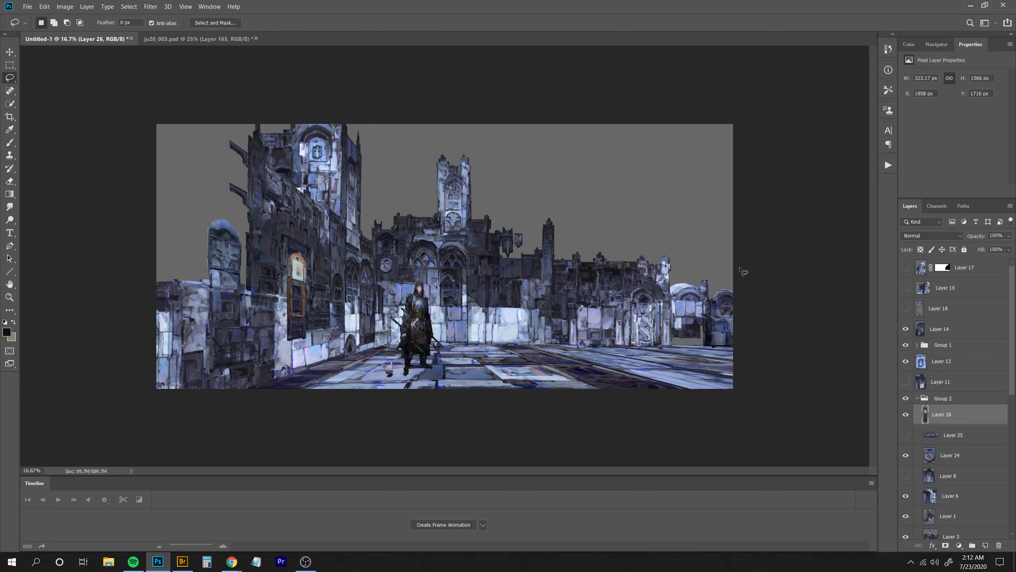
Add an inverted layer mask hiding the part of the glowing-window tower that overlaps the nearer wall.
left_click(906, 414)
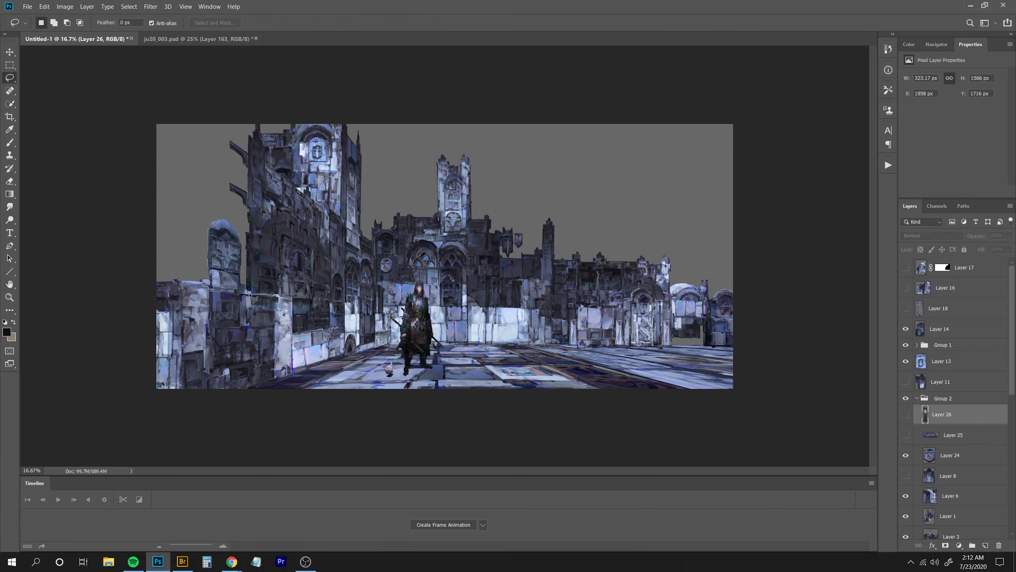
left_click(906, 415)
left_click(946, 545)
key("ctrl+i")
left_click(906, 415)
left_click(906, 415)
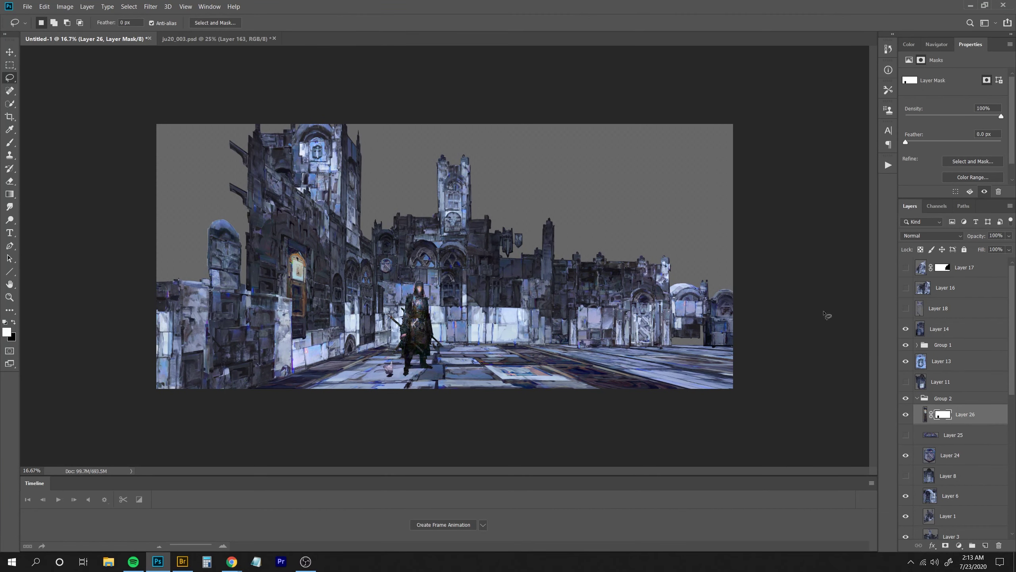
Brighten the small bird near the knight's feet by lowering the white input in Levels.
key("v")
left_click(388, 368, "ctrl")
key("ctrl+l")
left_click_drag(861, 165, 834, 165)
key("Return")
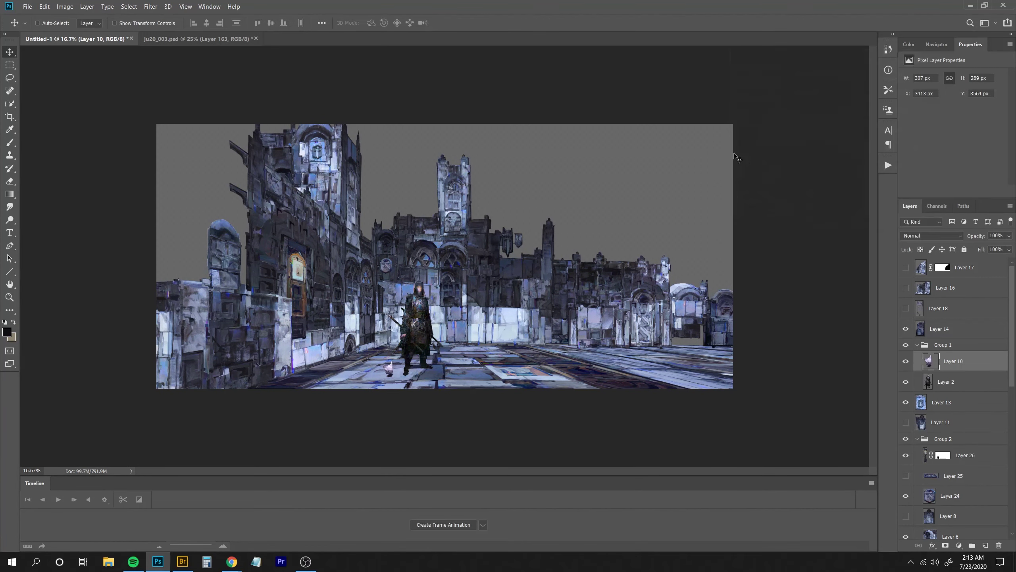
Copy the dark battlemented building below the shield in ju20_003.psd as merged pixels and paste it into Untitled-1.
key("ctrl+Tab")
key("l")
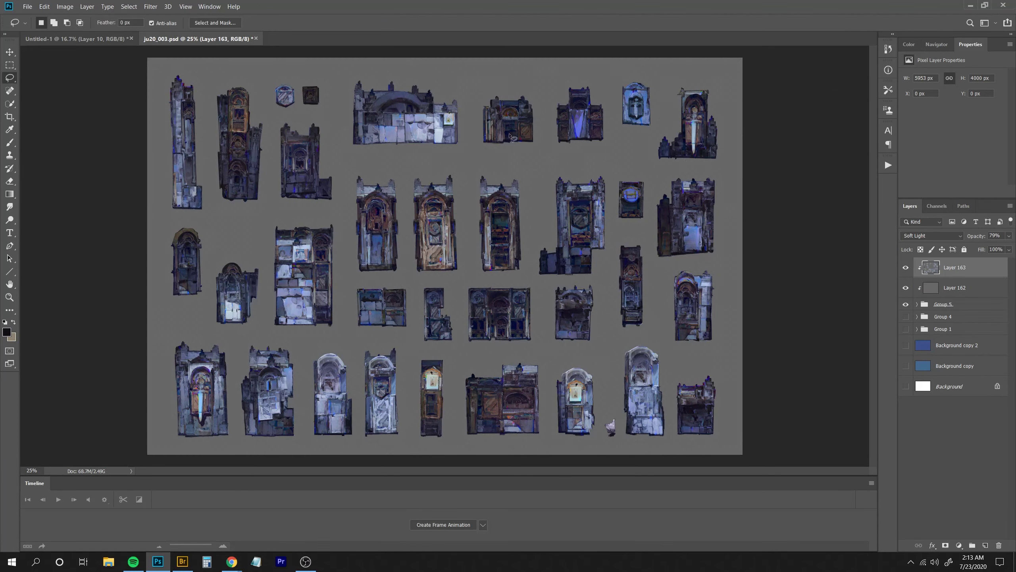
left_click_drag(324, 207, 340, 117)
key("ctrl+shift+c")
key("ctrl+Tab")
key("ctrl+v")
Flip the dark battlemented building horizontally and enlarge it to about 1150 by 1703 px beside the tall castle's left side.
mouse_move(445, 256)
left_mouse_down()
mouse_move(239, 178)
mouse_move(201, 237)
mouse_move(230, 201)
mouse_move(226, 217)
mouse_move(173, 259)
left_mouse_up()
key("ctrl+t")
key("Return")
key("ctrl+d")
key("ctrl+shift+bracketleft")
key("ctrl+shift+bracketleft")
key("ctrl+z")
key("ctrl+shift+h")
key("ctrl+bracketright")
key("ctrl+bracketright")
key("ctrl+t")
left_click_drag(226, 212, 226, 191)
key("Return")
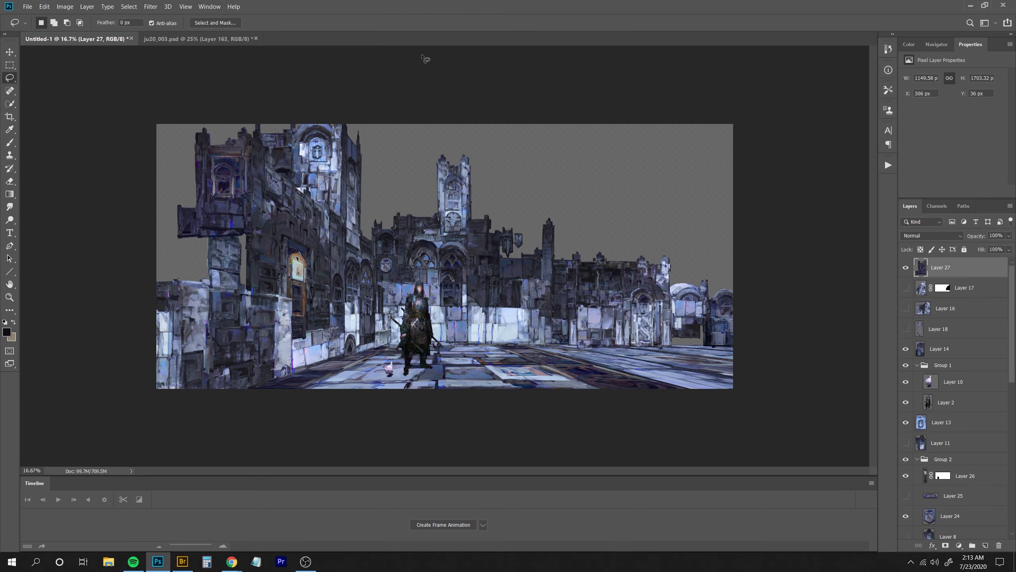
Send the dark building to the bottom of the layer stack, flip it horizontally, and try it behind the far-right arches.
key("ctrl+shift+bracketleft")
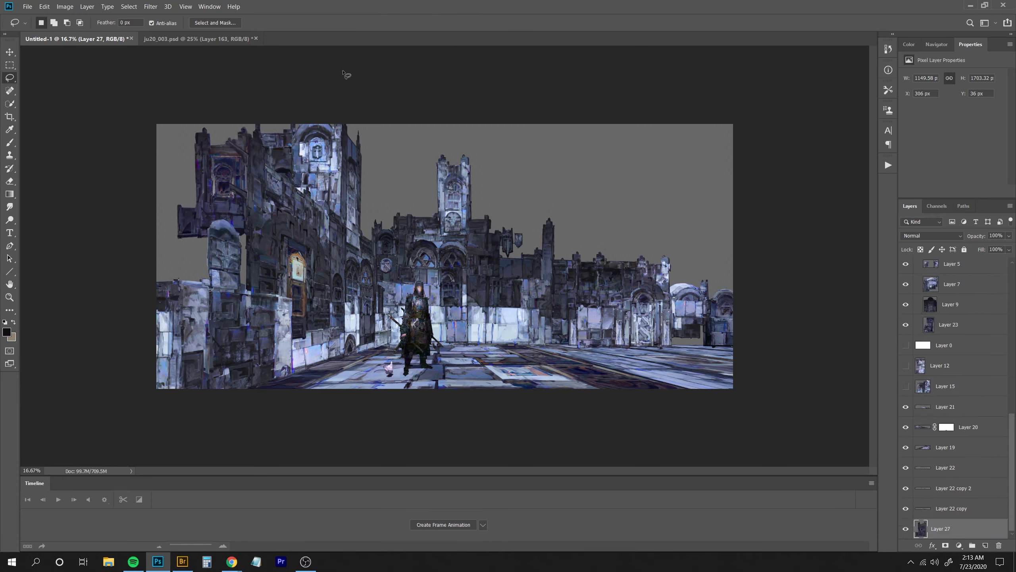
key("ctrl+shift+h")
left_click_drag(396, 121, 415, 121)
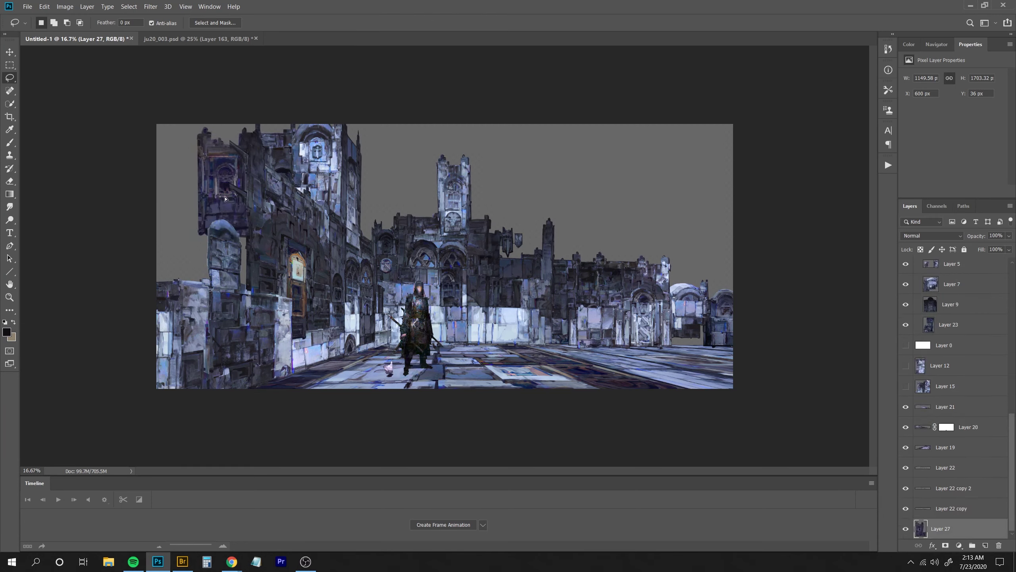
left_click_drag(225, 198, 704, 319)
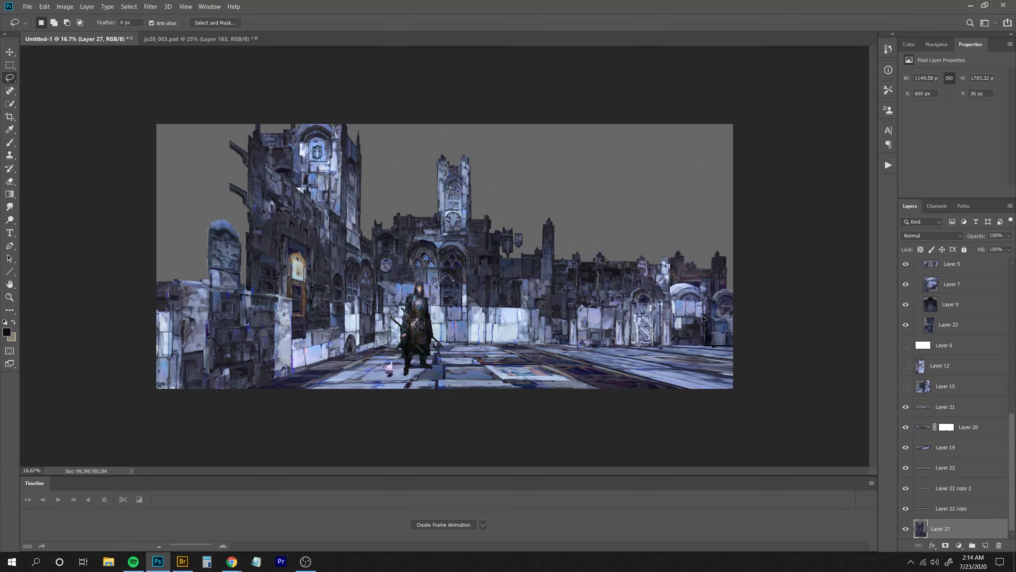
Copy the dark building at the far right of the second row in ju20_003.psd and paste it into Untitled-1.
key("ctrl+Tab")
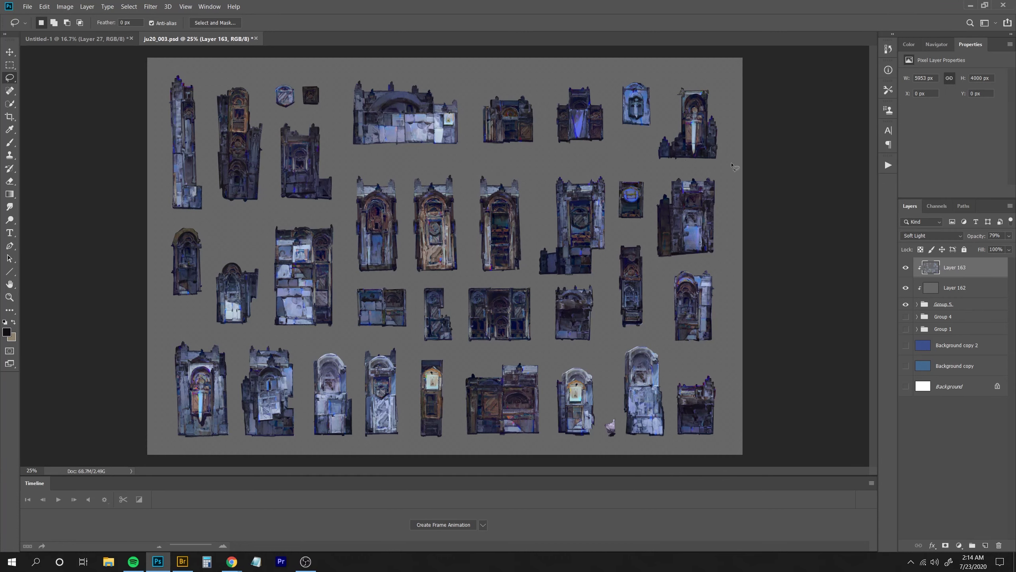
left_click_drag(653, 211, 723, 181)
key("ctrl+shift+c")
key("ctrl+Tab")
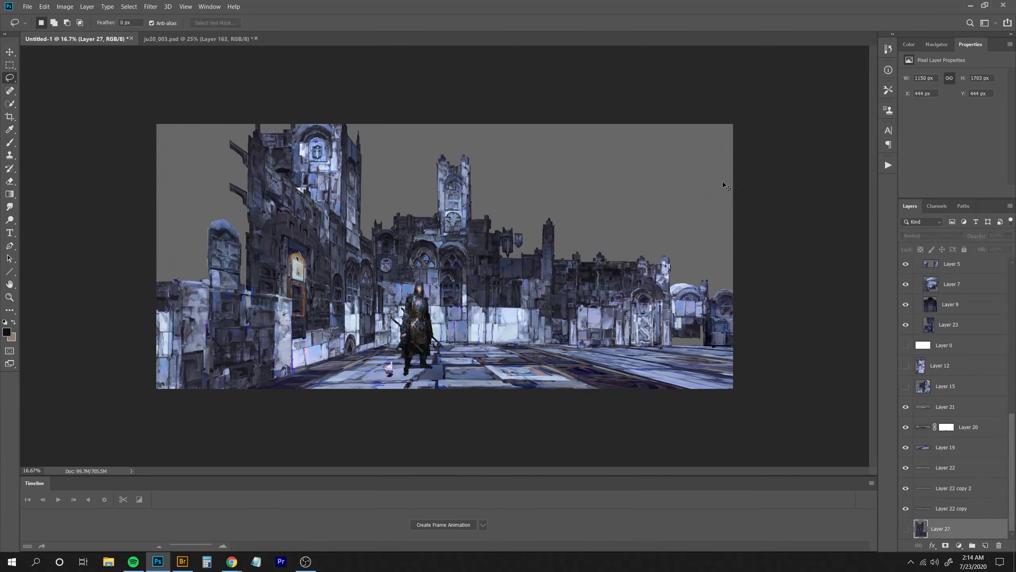
key("ctrl+v")
Try transforming the newly pasted building beside the tall castle's left side, and undo the attempt.
mouse_move(475, 280)
left_mouse_down()
mouse_move(262, 201)
mouse_move(122, 274)
mouse_move(211, 205)
mouse_move(188, 238)
left_mouse_up()
key("ctrl+t")
key("Return")
key("ctrl+t")
key("Return")
left_click_drag(191, 187, 380, 240)
key("ctrl+alt+z")
key("ctrl+alt+z")
key("ctrl+alt+z")
key("ctrl+alt+z")
Fit the pasted building behind the right background wall at about 626 by 854 px, and duplicate it toward the wall's far end.
key("ctrl+shift+]")
left_click_drag(387, 222, 427, 221)
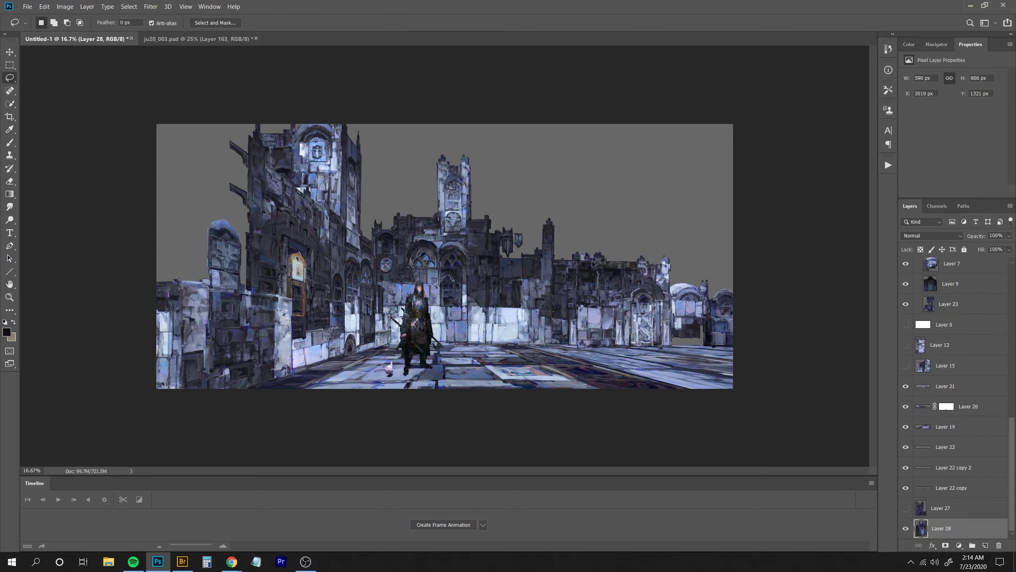
key("ctrl+t")
left_click_drag(604, 253, 606, 251)
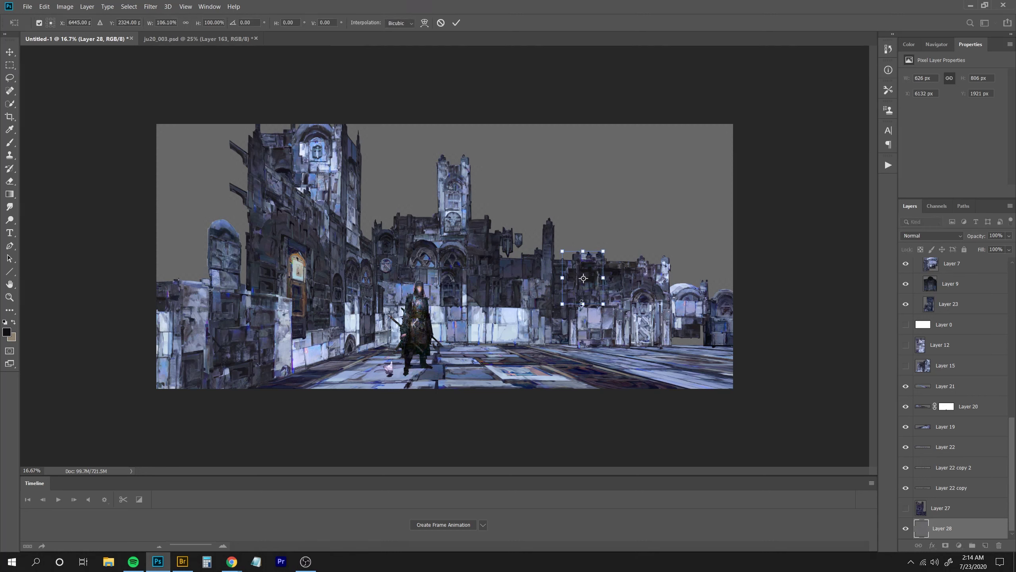
key("Return")
key("ctrl+j")
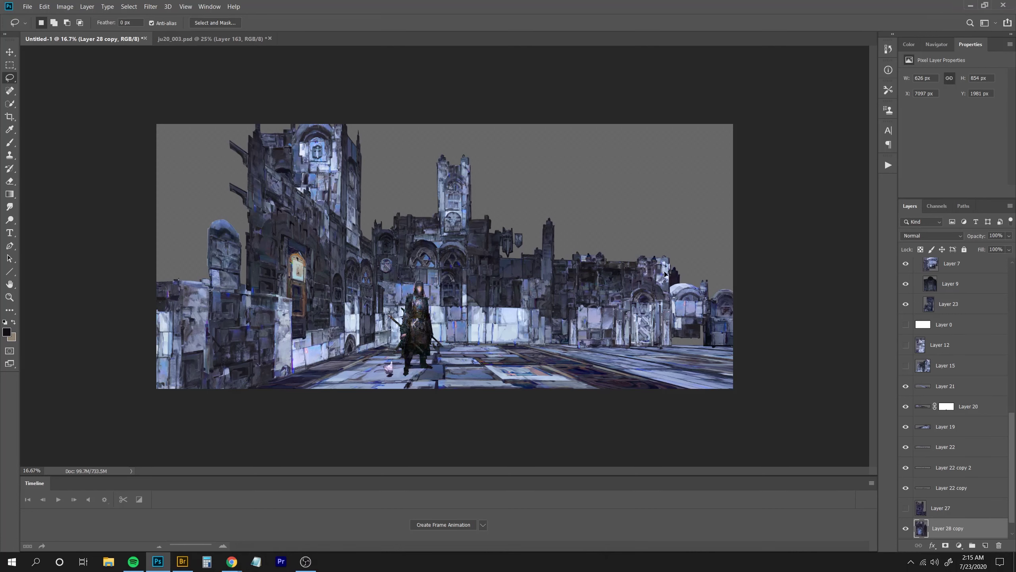
Copy the small battlemented building above the glowing-window arch in ju20_003.psd as merged pixels and paste it into Untitled-1.
key("ctrl+Tab")
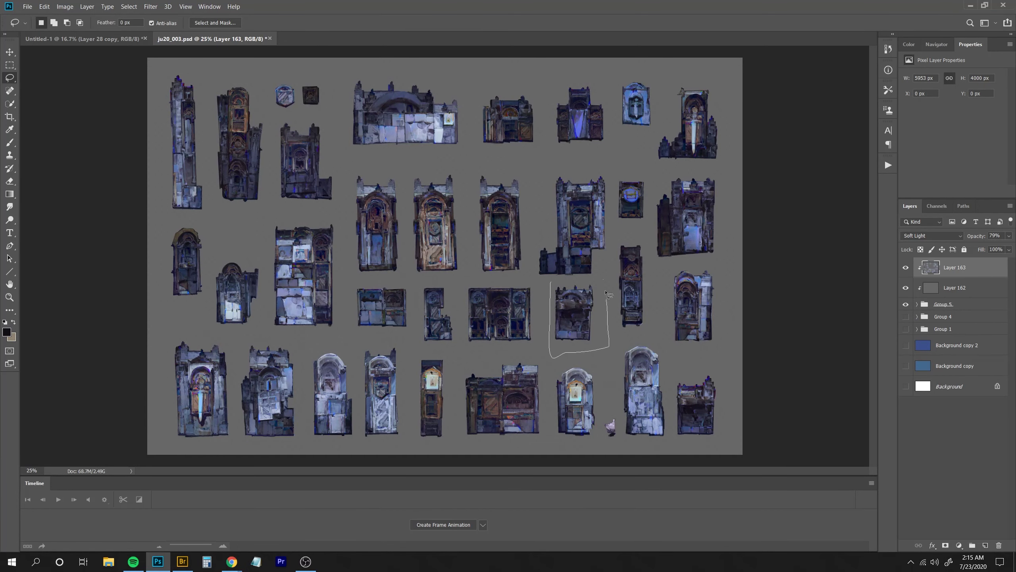
left_click_drag(606, 291, 603, 280)
key("ctrl+shift+c")
key("ctrl+Tab")
key("ctrl+v")
Flip and scale the small battlemented building to about 655 by 950 px left of the tall castle, at the bottom of the stack.
key("ctrl+shift+bracketright")
mouse_move(446, 268)
left_mouse_down()
mouse_move(521, 295)
mouse_move(194, 253)
mouse_move(167, 285)
mouse_move(220, 282)
mouse_move(235, 181)
mouse_move(237, 200)
left_mouse_up()
key("ctrl+shift+h")
key("ctrl+t")
left_click(119, 364)
key("ctrl+shift+bracketleft")
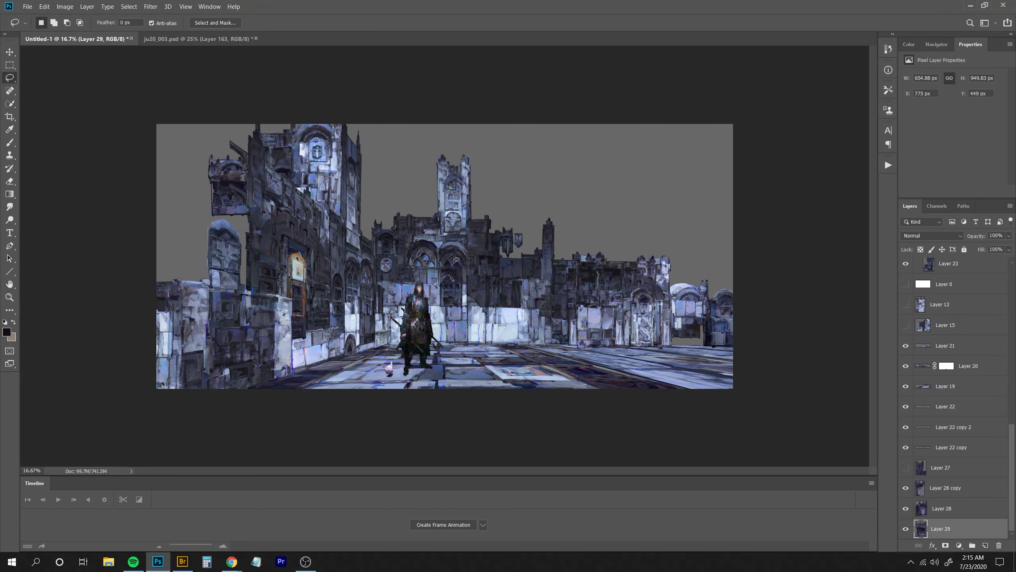
Delete the small blue arched window at the top of the tall castle.
left_click(10, 52)
left_click_drag(306, 195, 306, 195)
mouse_move(319, 158)
left_mouse_down()
mouse_move(588, 200)
mouse_move(318, 158)
left_mouse_up()
left_click_drag(402, 131, 526, 180)
key("Delete")
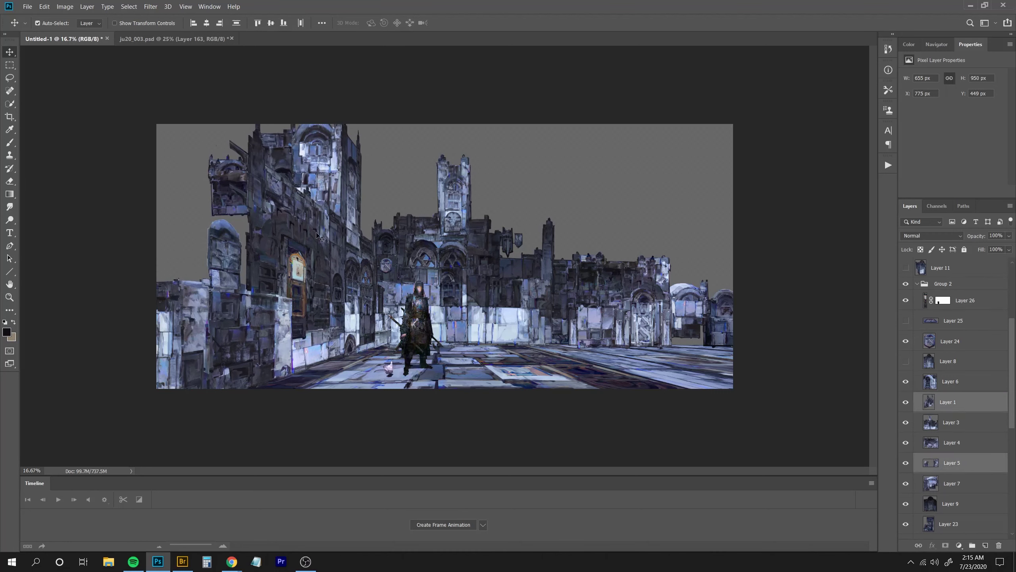
Move the small battlemented building behind the far right wall, and fit a copy beside the tall castle at about 403 by 584 px.
left_click_drag(211, 215, 733, 313)
left_click_drag(815, 228, 681, 323)
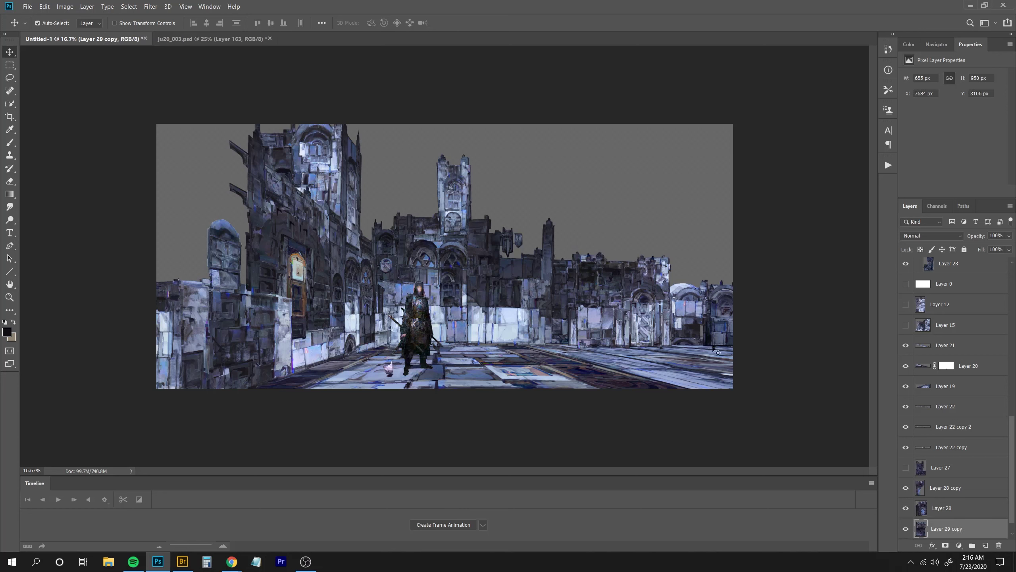
left_click_drag(586, 240, 457, 205)
mouse_move(389, 221)
left_mouse_down()
mouse_move(388, 192)
mouse_move(386, 206)
left_mouse_up()
key("ctrl+t")
key("Return")
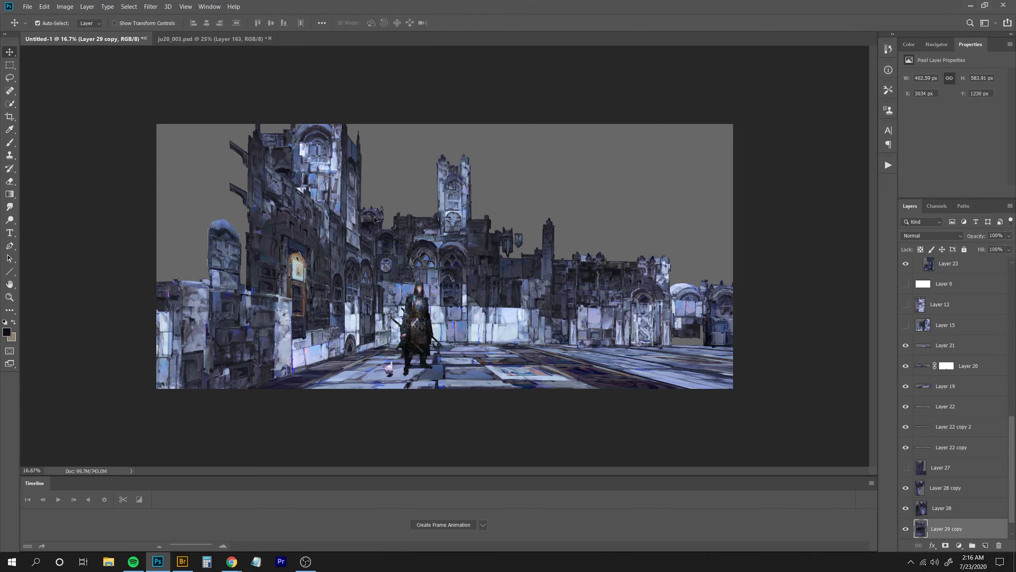
left_click_drag(249, 177, 260, 178)
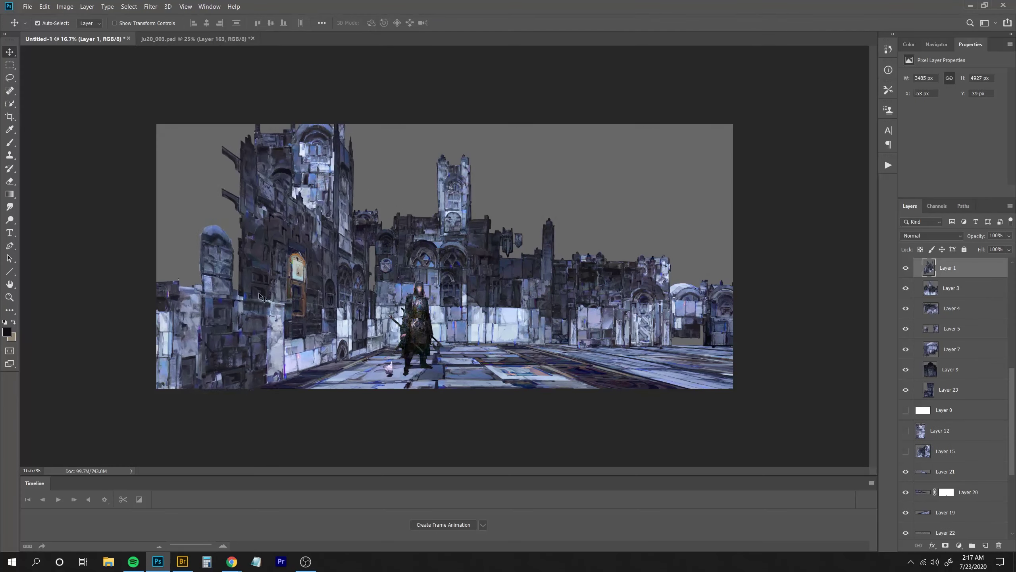
key("ctrl+z")
Copy the twin-turreted building with the low side wing in ju20_003.psd as merged pixels and paste it into Untitled-1.
key("ctrl+Tab")
key("l")
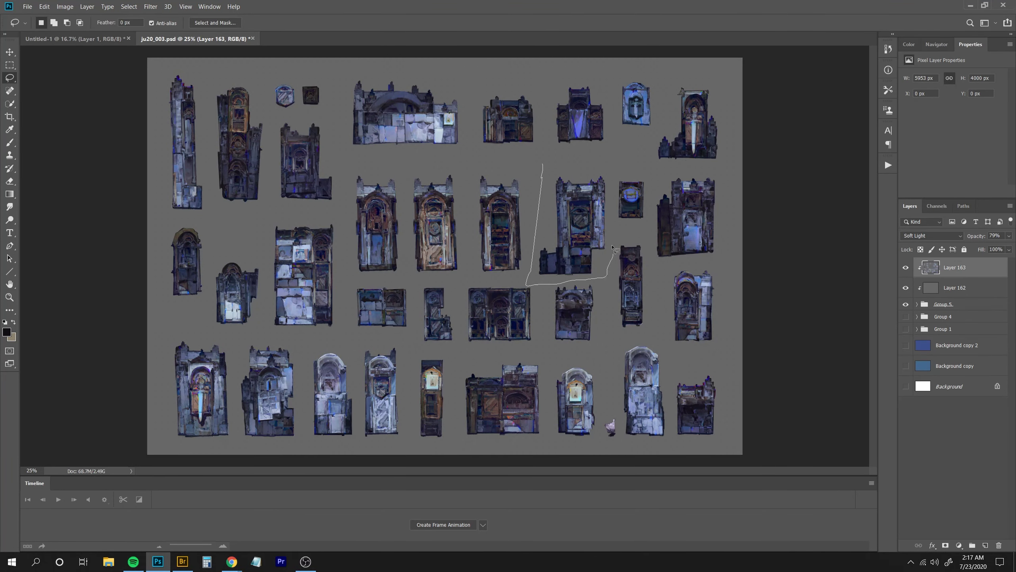
left_click_drag(613, 247, 554, 158)
key("ctrl+shift+c")
key("ctrl+Tab")
key("ctrl+v")
Try enlarging the pasted twin-turreted building to about 1533 by 2157 px left of the tall castle.
left_click_drag(445, 256, 230, 181)
key("ctrl+t")
left_click_drag(208, 214, 138, 281)
key("Return")
key("l")
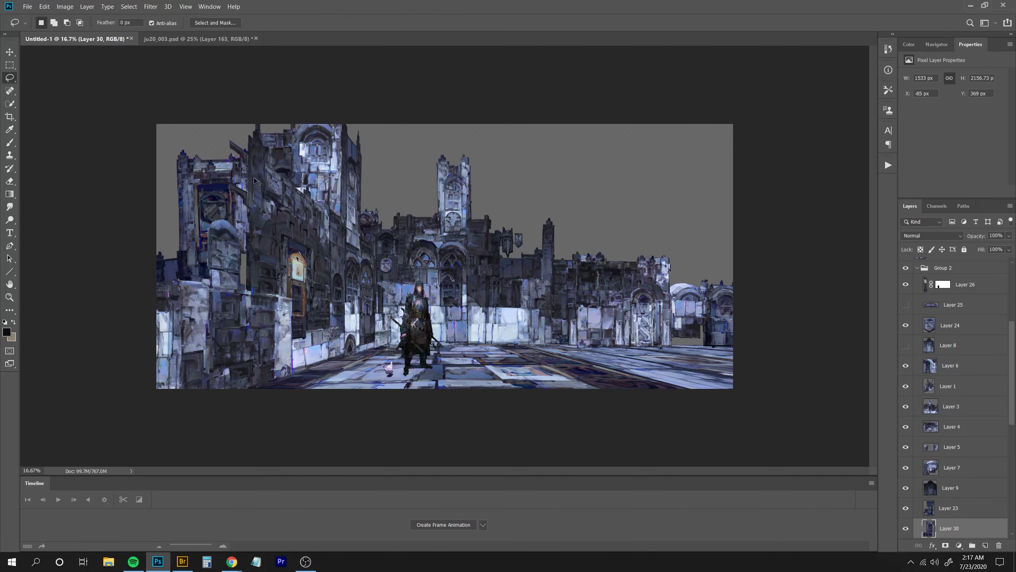
key("ctrl+t")
left_click_drag(148, 220, 171, 280)
key("Return")
key("ctrl+minus")
key("ctrl+plus")
Fit the twin-turreted building behind the far right wall at about 789 by 1077 px, and move the small building's copy to the wall's end.
key("ctrl+t")
left_click_drag(112, 353, 163, 283)
mouse_move(200, 236)
left_mouse_down()
mouse_move(190, 269)
mouse_move(436, 179)
mouse_move(680, 168)
left_mouse_up()
key("Return")
key("l")
left_click_drag(396, 175, 704, 354)
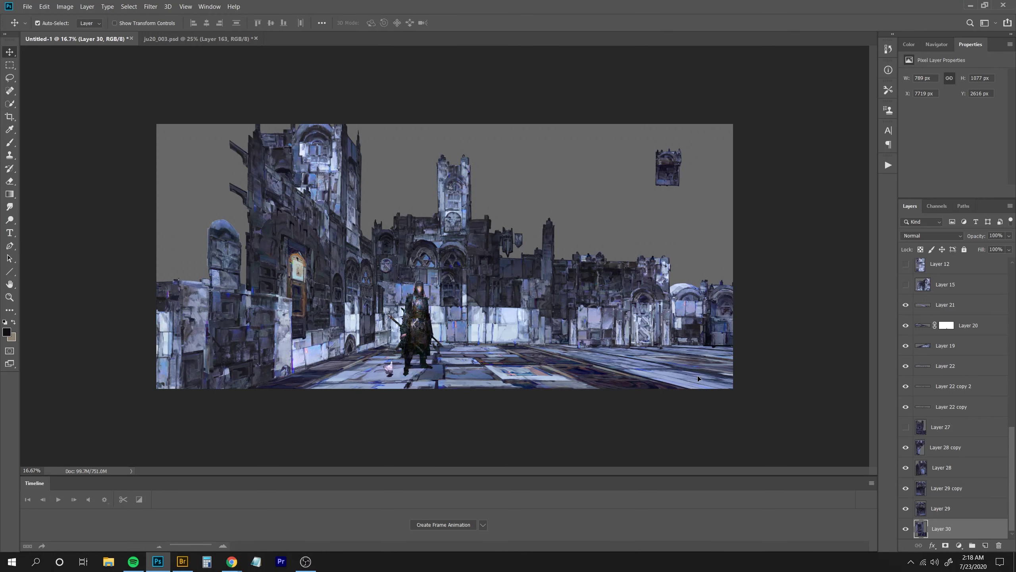
left_click_drag(672, 174, 701, 343)
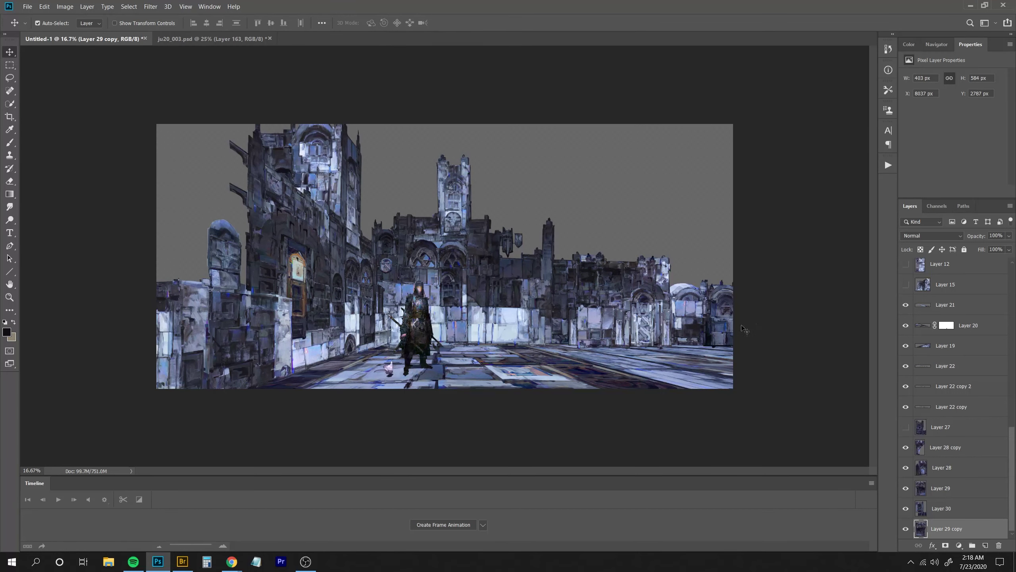
Copy the wide arched building with pale stonework in ju20_003.psd as merged pixels and paste it into Untitled-1.
key("ctrl+Tab")
key("l")
mouse_move(469, 77)
left_mouse_down()
mouse_move(413, 160)
mouse_move(466, 72)
left_mouse_up()
key("ctrl+shift+c")
key("ctrl+Tab")
key("ctrl+v")
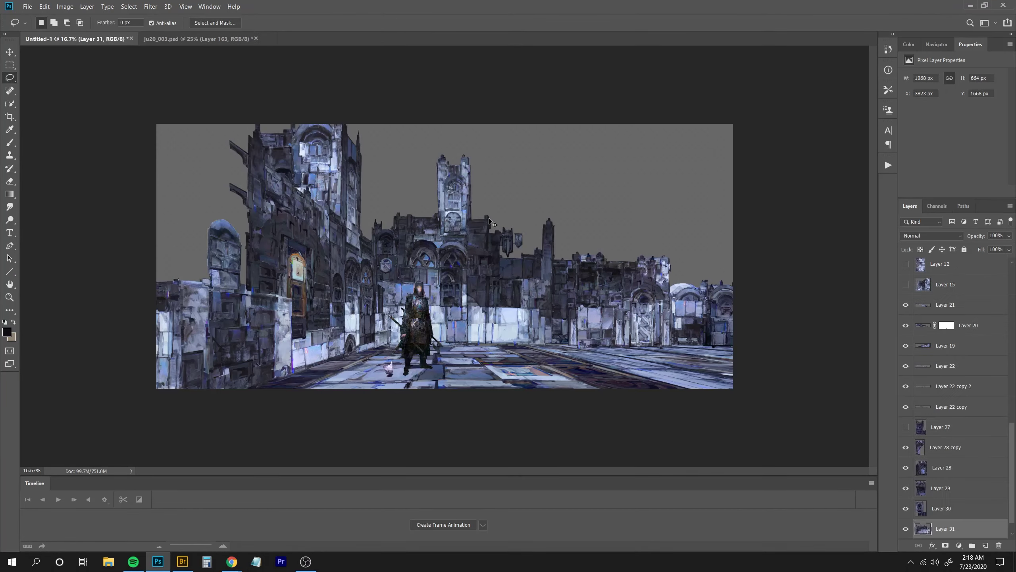
Enlarge the wide arched building to about 1971 by 1225 px in the upper gap left of the tall castle.
mouse_move(438, 265)
left_mouse_down()
mouse_move(188, 195)
mouse_move(212, 154)
mouse_move(217, 160)
mouse_move(142, 216)
mouse_move(146, 195)
mouse_move(132, 212)
mouse_move(132, 202)
mouse_move(133, 214)
left_mouse_up()
key("ctrl+t")
left_click(456, 23)
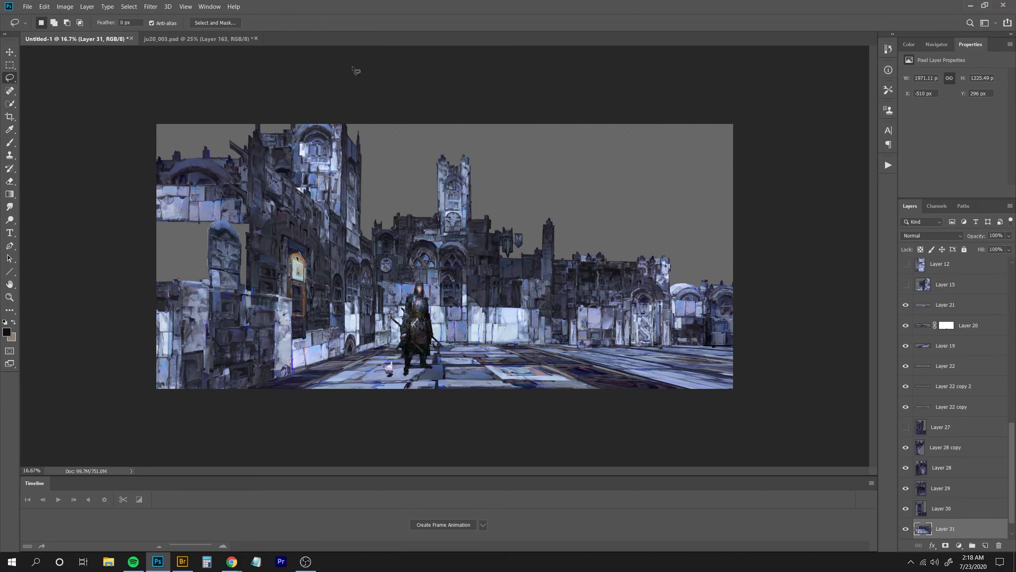
Mirror the canvas view horizontally and stretch the wide arched building further behind the tall castle.
key("ctrl+shift+h")
left_click_drag(702, 205, 701, 185)
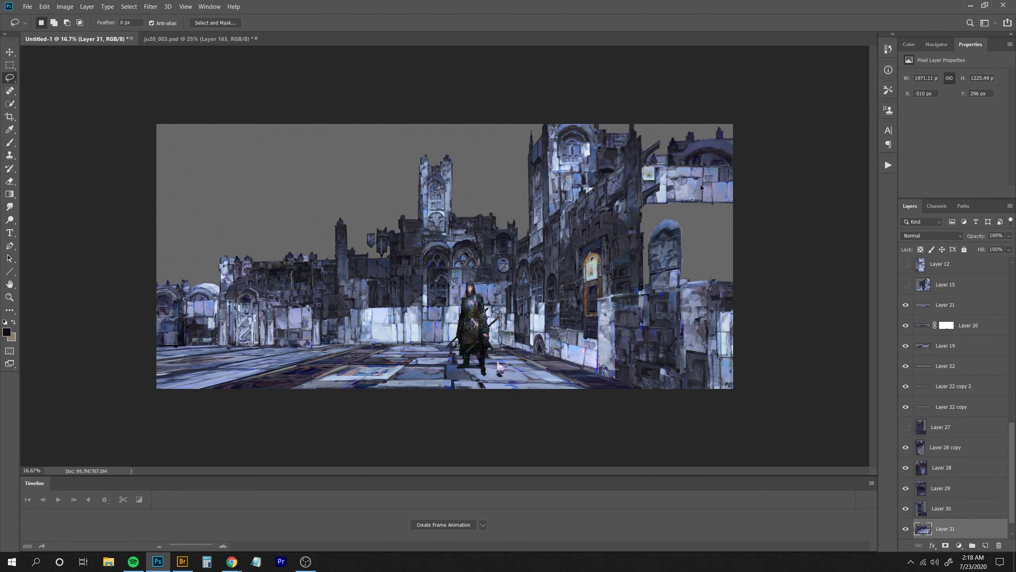
key("ctrl+t")
mouse_move(767, 169)
left_mouse_down()
mouse_move(742, 170)
mouse_move(754, 170)
left_mouse_up()
left_click_drag(637, 170, 604, 170)
mouse_move(753, 168)
left_mouse_down()
mouse_move(736, 169)
mouse_move(744, 158)
left_mouse_up()
key("Return")
key("ctrl+t")
key("Return")
Copy the small glowing window panel from the wide arched building in ju20_003.psd as merged pixels, and return to Untitled-1.
key("ctrl+Tab")
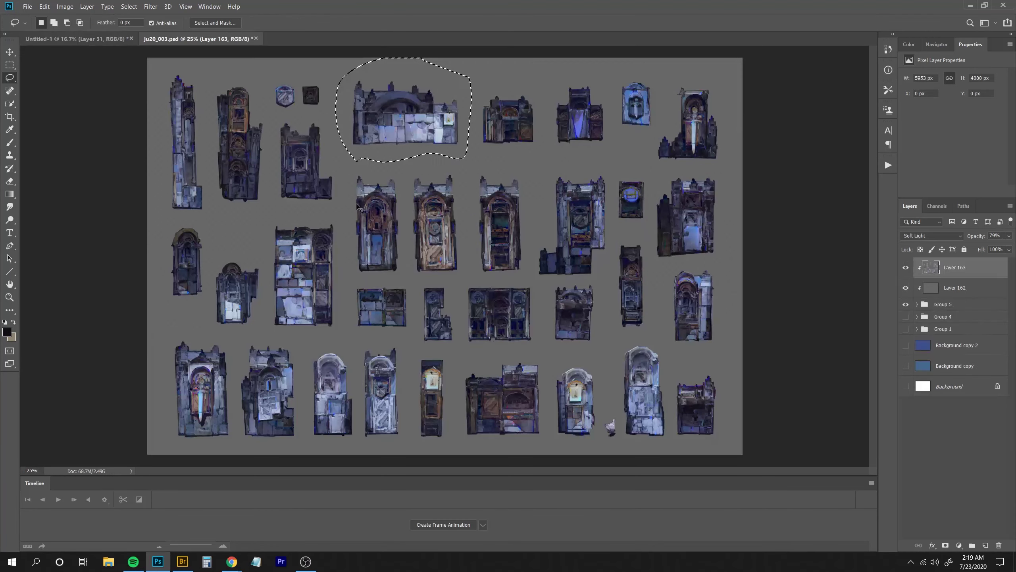
key("ctrl+d")
key("ctrl+plus")
key("ctrl+plus")
left_click_drag(450, 66, 323, 355)
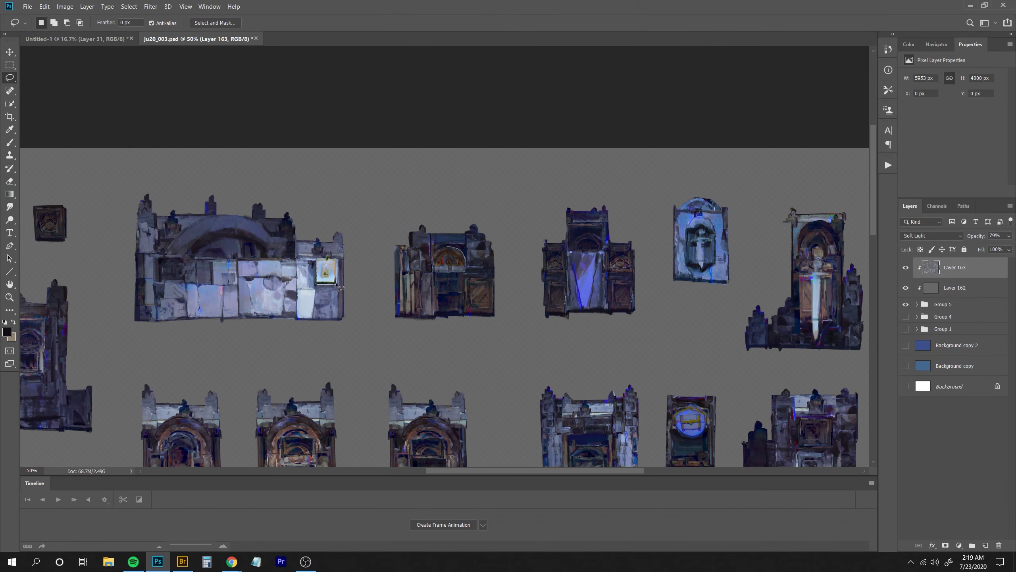
left_click(337, 283, "alt")
key("ctrl+shift+c")
key("ctrl+Tab")
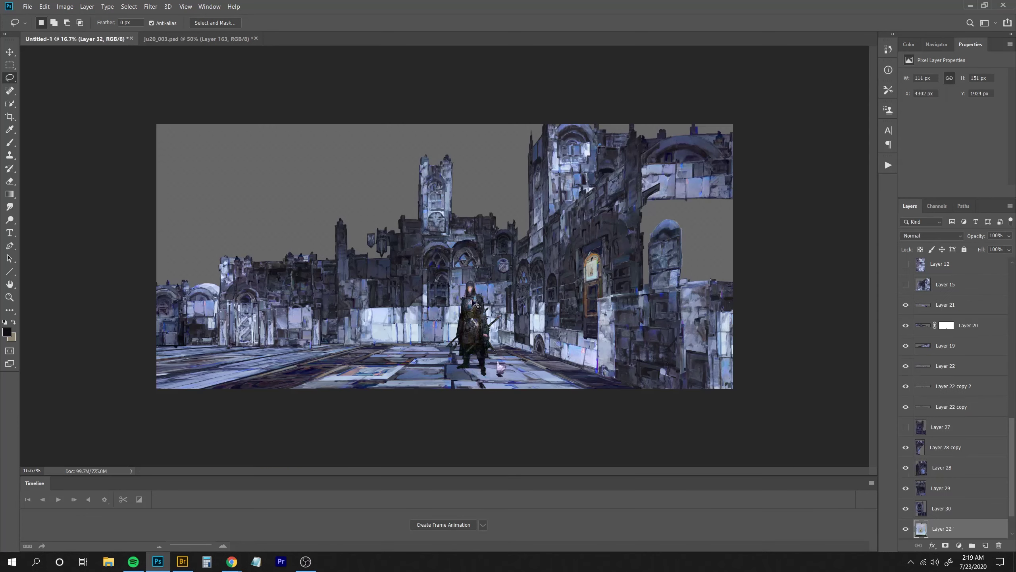
Paste the glowing window panel at the top of the stack and scale it to about 188 by 255 px beside the knight's head.
key("ctrl+v")
key("ctrl+shift+bracketright")
left_click_drag(445, 262, 441, 265)
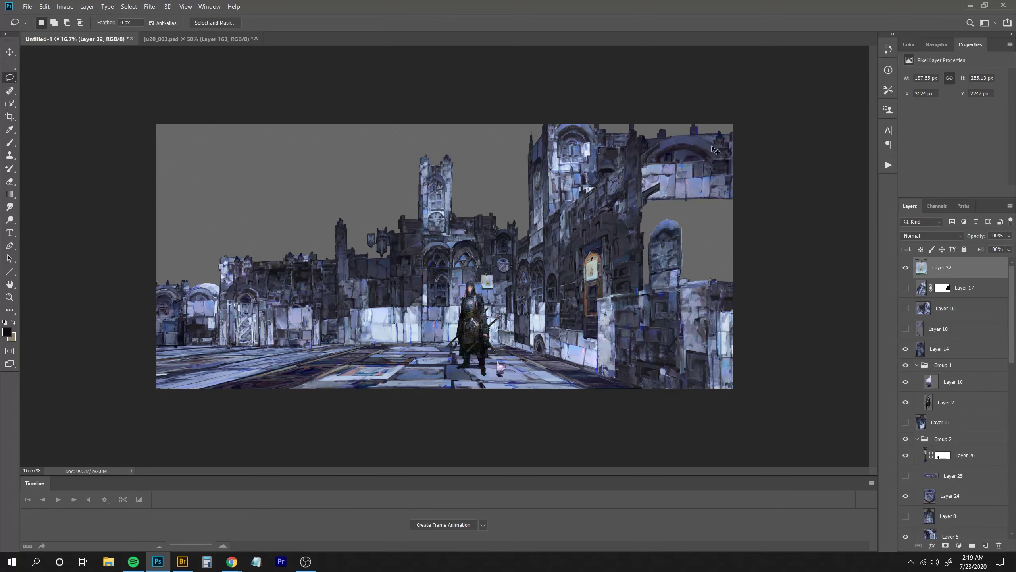
Open ju20_002.psd from Bridge, copy its wide pale stone block, and paste it into Untitled-1.
key("ctrl+Tab")
key("ctrl+minus")
key("ctrl+minus")
left_click(183, 562)
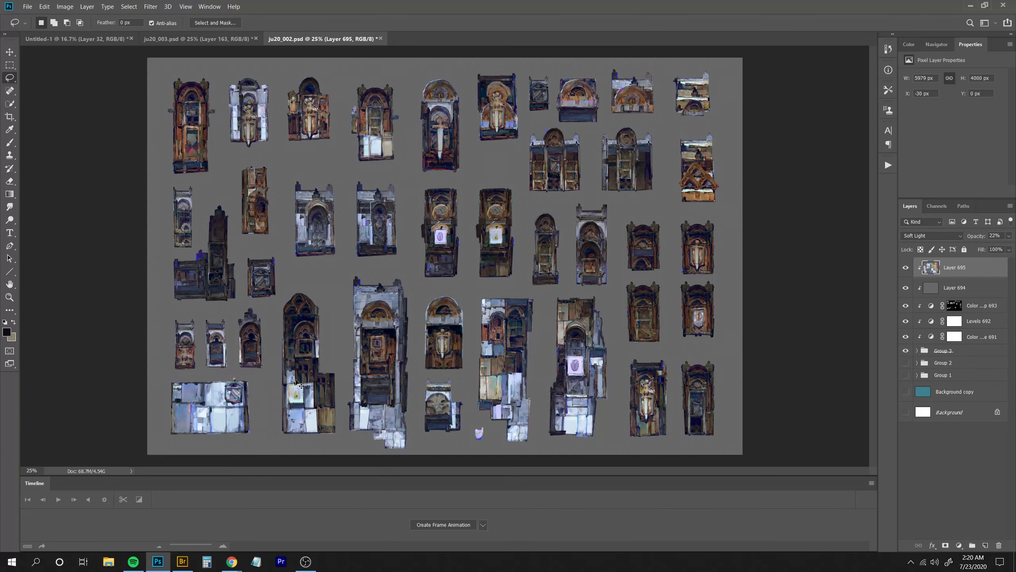
key("ctrl+Tab")
key("ctrl+v")
Flatten the pale stone block into a foreground floor slab beside the knight, about 2447 by 416 px.
left_click_drag(444, 253, 375, 365)
key("ctrl+shift+h")
key("ctrl+t")
mouse_move(295, 391)
left_mouse_down()
mouse_move(443, 379)
mouse_move(451, 392)
mouse_move(451, 359)
mouse_move(446, 389)
left_mouse_up()
key("Return")
key("ctrl+t")
key("Return")
key("ctrl+minus")
key("ctrl+minus")
key("ctrl+plus")
key("ctrl+t")
key("Return")
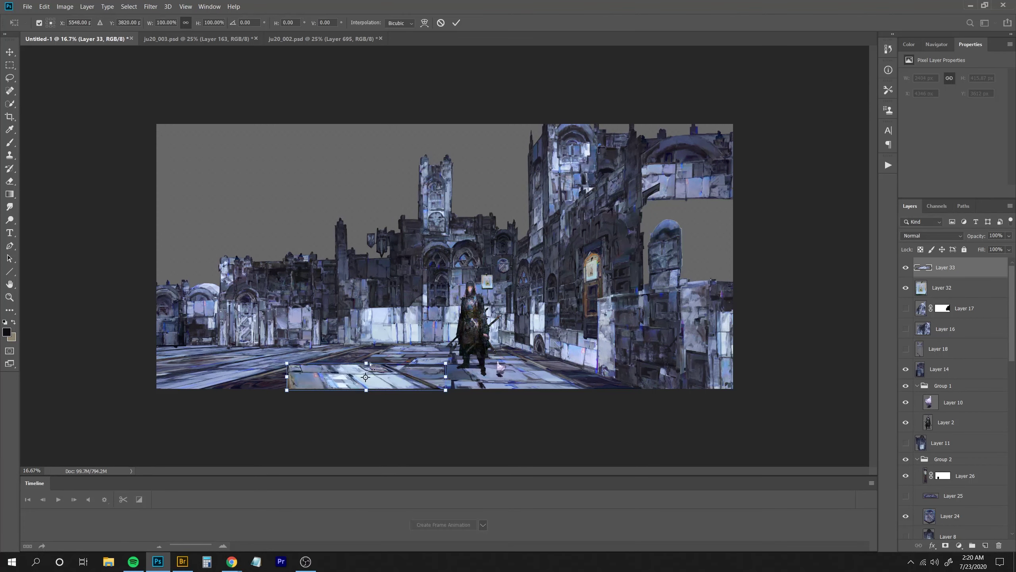
Try moving and skewing the stone slab toward the floor's far corner, and undo the attempt.
key("l")
left_click_drag(426, 382, 197, 393)
key("ctrl+t")
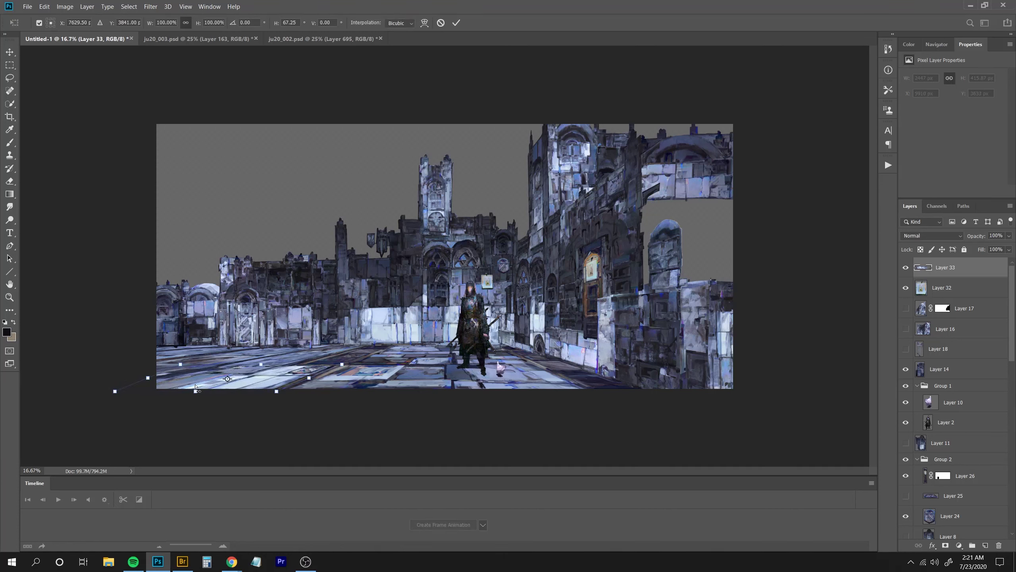
left_click_drag(310, 378, 311, 379)
left_click_drag(146, 379, 245, 378)
key("Return")
key("l")
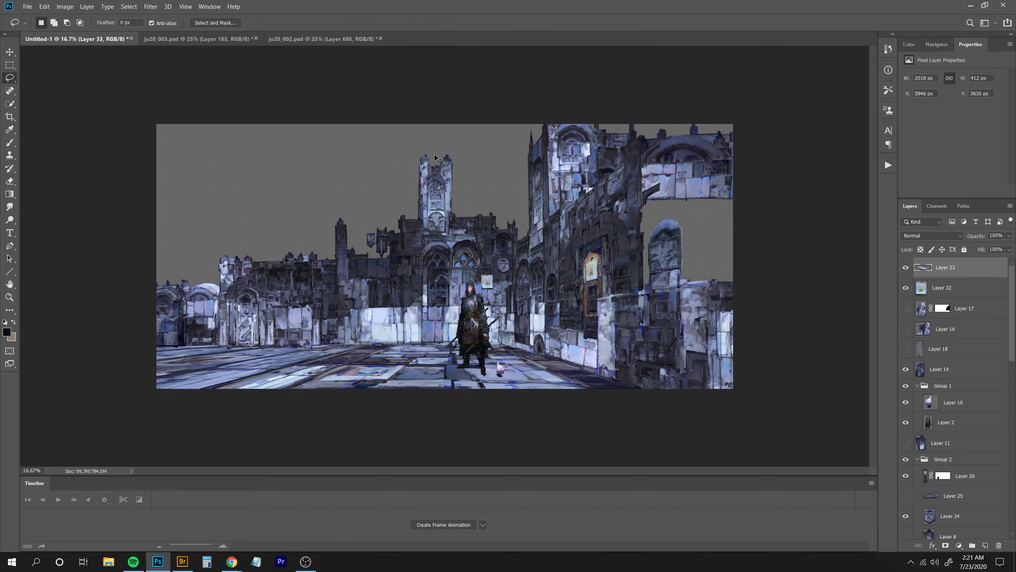
key("ctrl+z")
key("ctrl+z")
key("ctrl+alt+z")
key("ctrl+alt+z")
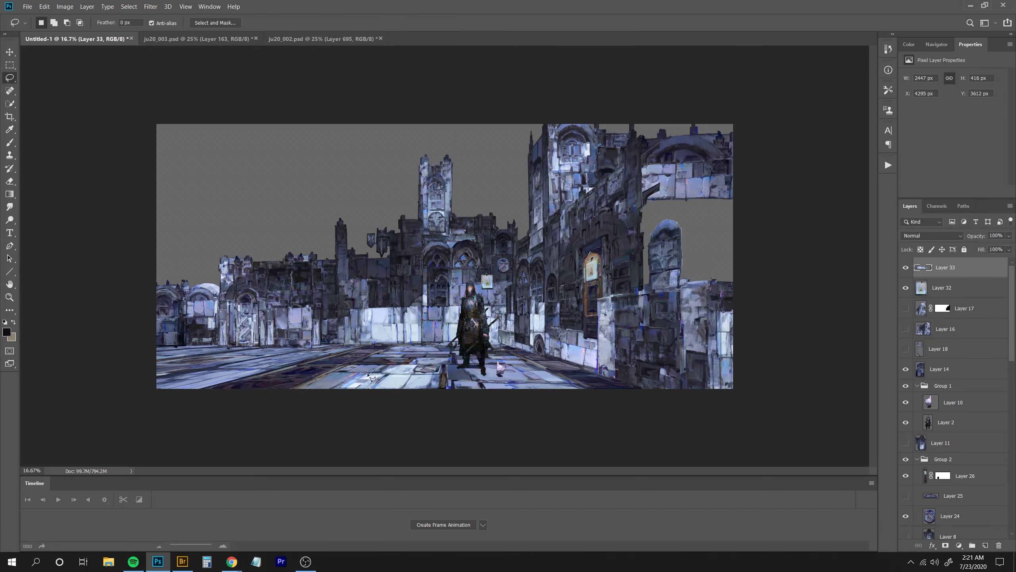
Reduce the stone floor slab to about 2281 by 380 px beside the knight, and toggle its visibility to compare.
key("ctrl+x")
key("ctrl+z")
left_click_drag(418, 362, 415, 370)
key("ctrl+t")
left_click_drag(444, 363, 438, 366)
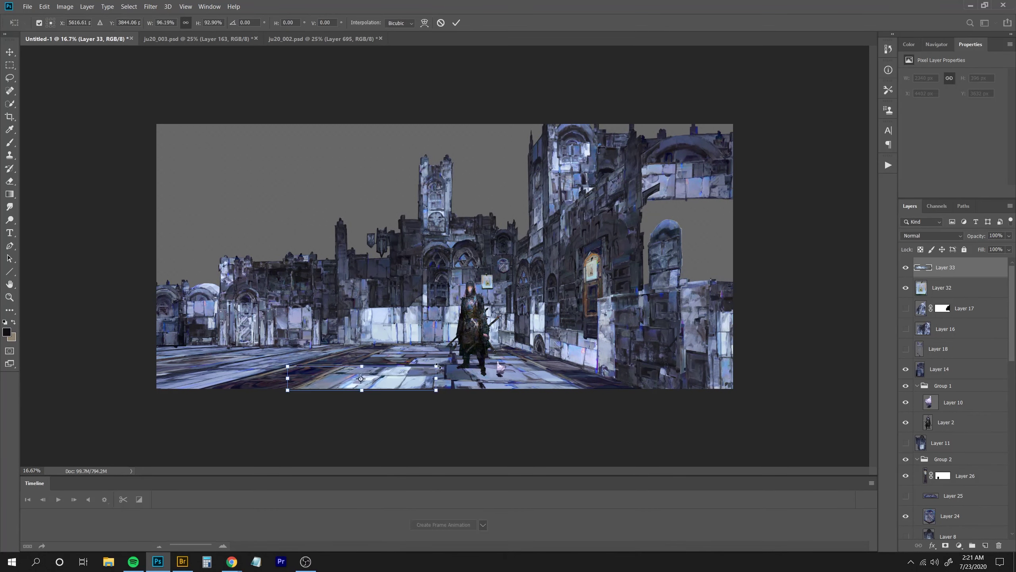
key("Return")
key("l")
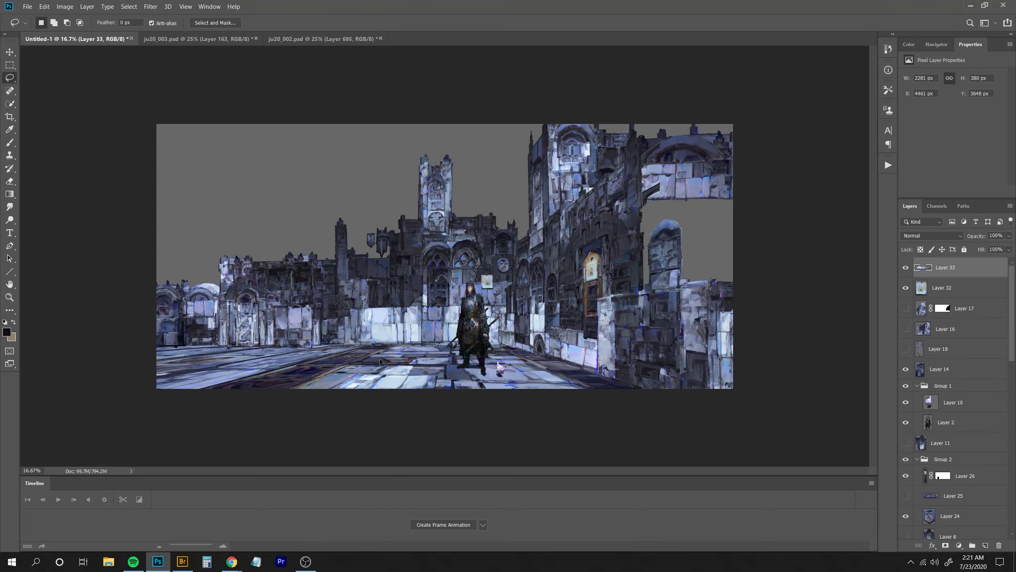
left_click(907, 267)
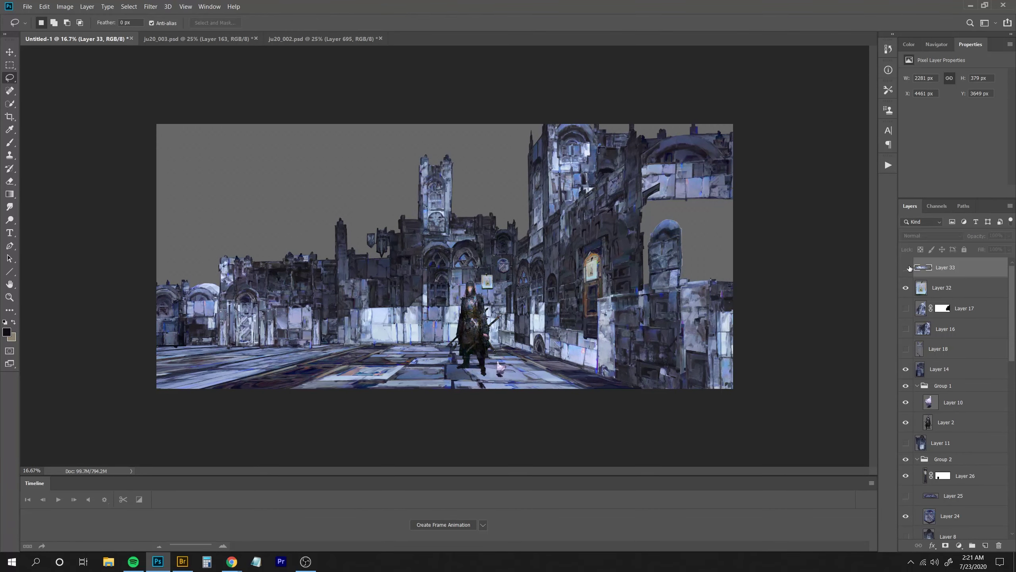
left_click(907, 268)
Copy the small pale-topped arched piece in ju20_002.psd and paste it into Untitled-1.
key("ctrl+Tab")
key("ctrl+Tab")
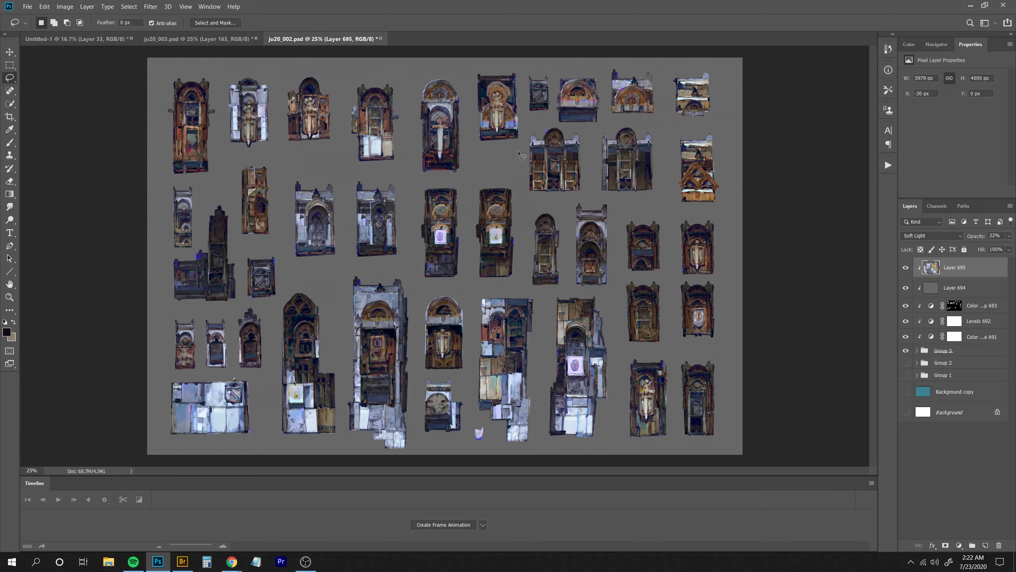
key("ctrl+c")
key("ctrl+Tab")
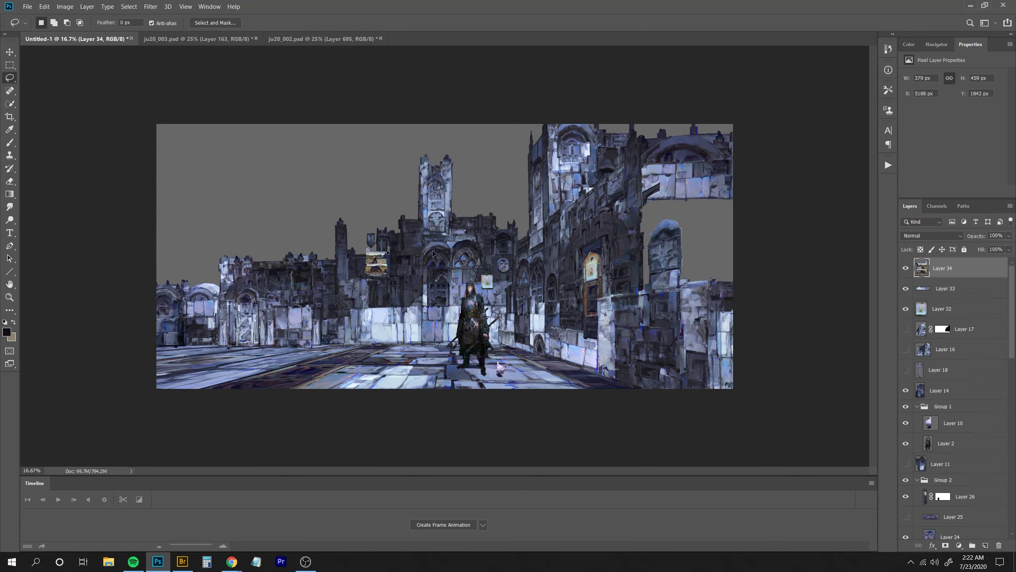
key("ctrl+v")
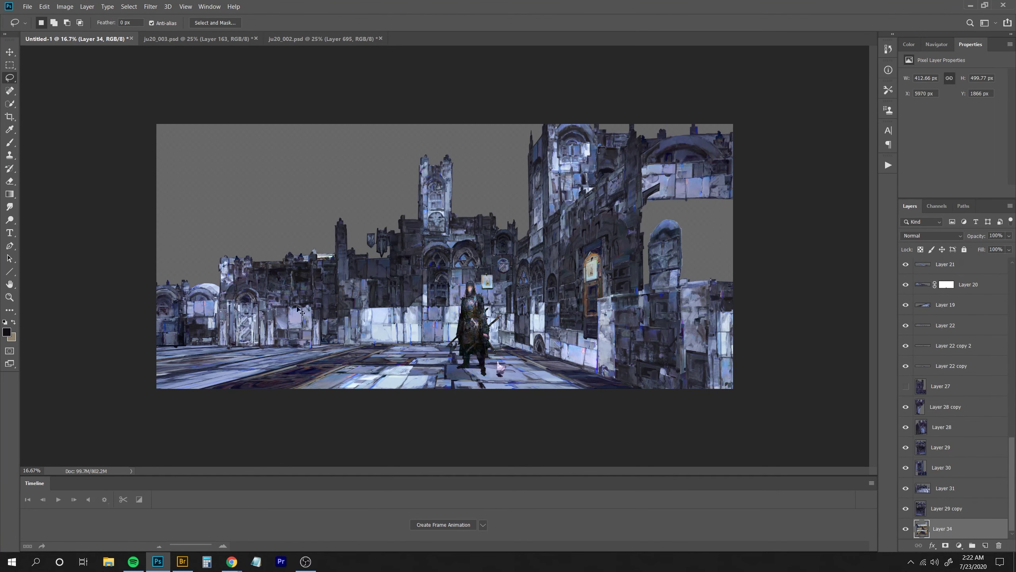
Widen the pale-topped piece to about 587 by 506 px behind the long wall's battlements, at the bottom of the stack.
key("ctrl+t")
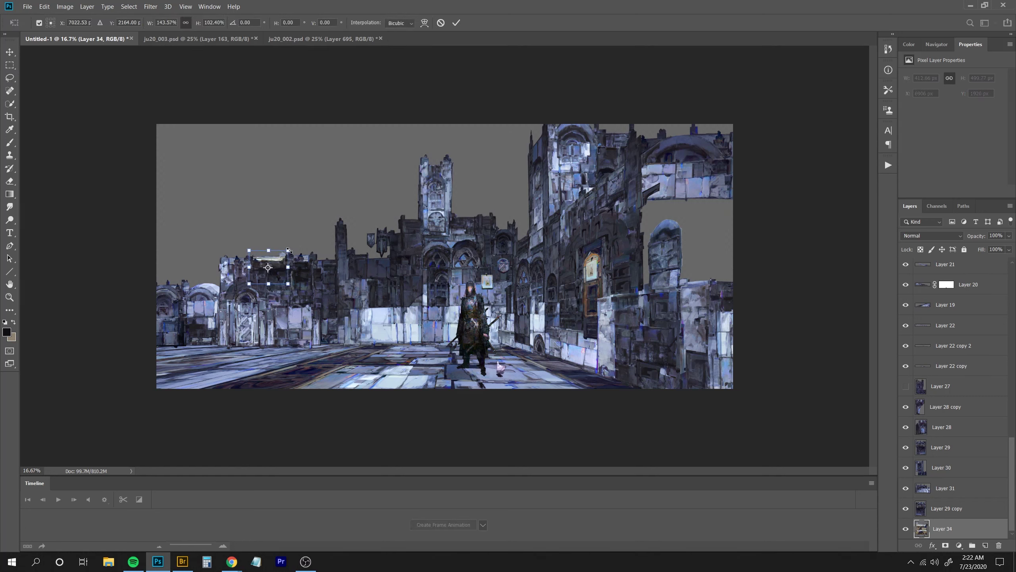
key("Return")
key("l")
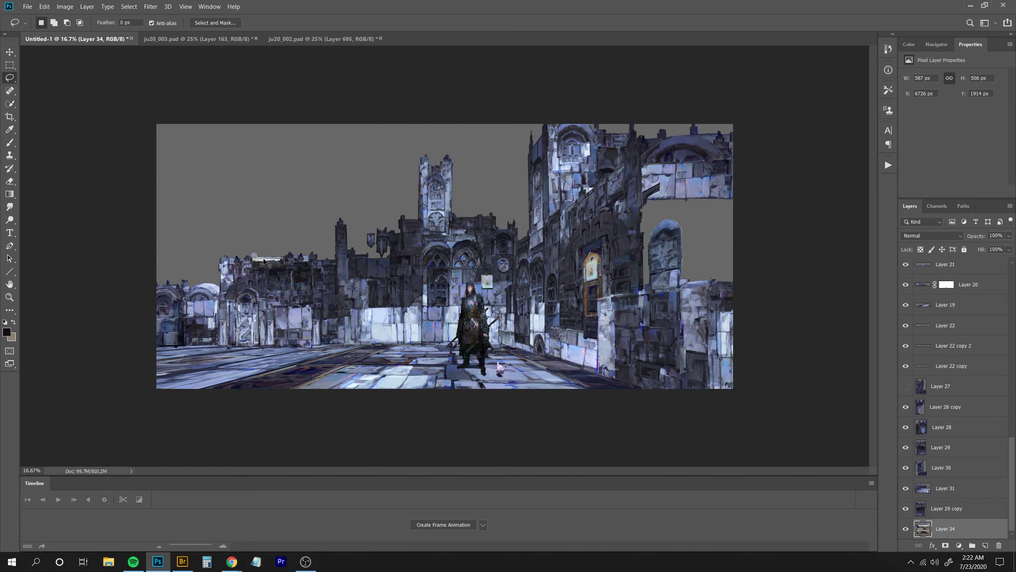
Try bringing a duplicate of the pale-topped piece to the front and flattening it onto the foreground floor at about 1849 by 312 px.
left_click_drag(278, 261, 326, 261)
left_click_drag(232, 264, 196, 287)
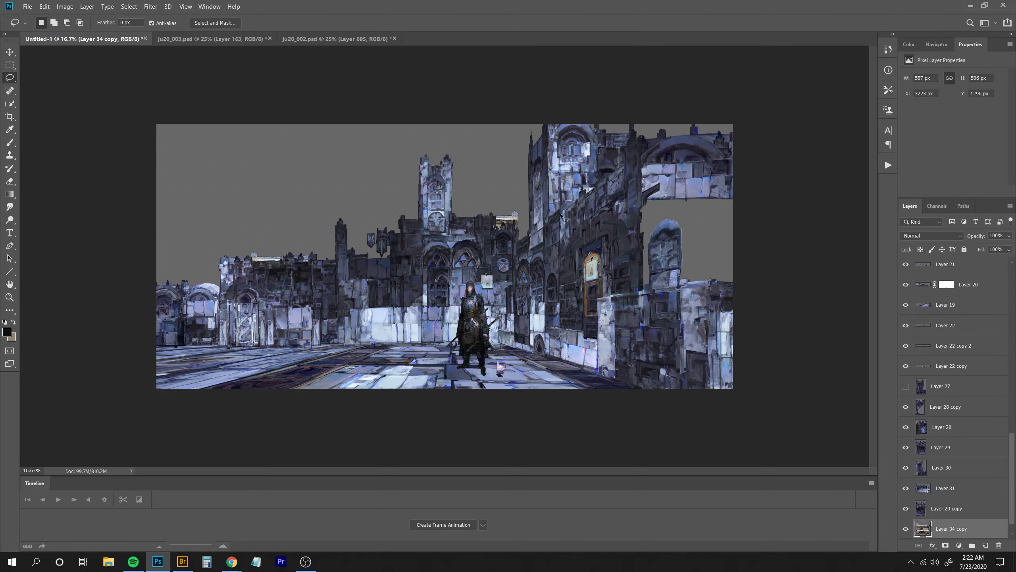
left_click_drag(500, 234, 203, 401)
key("ctrl+shift+bracketright")
key("ctrl+t")
left_click_drag(235, 391, 289, 391)
mouse_move(328, 358)
left_mouse_down()
mouse_move(374, 359)
mouse_move(310, 374)
mouse_move(321, 370)
left_mouse_up()
left_click_drag(236, 395, 237, 395)
left_click_drag(303, 380, 307, 380)
key("Return")
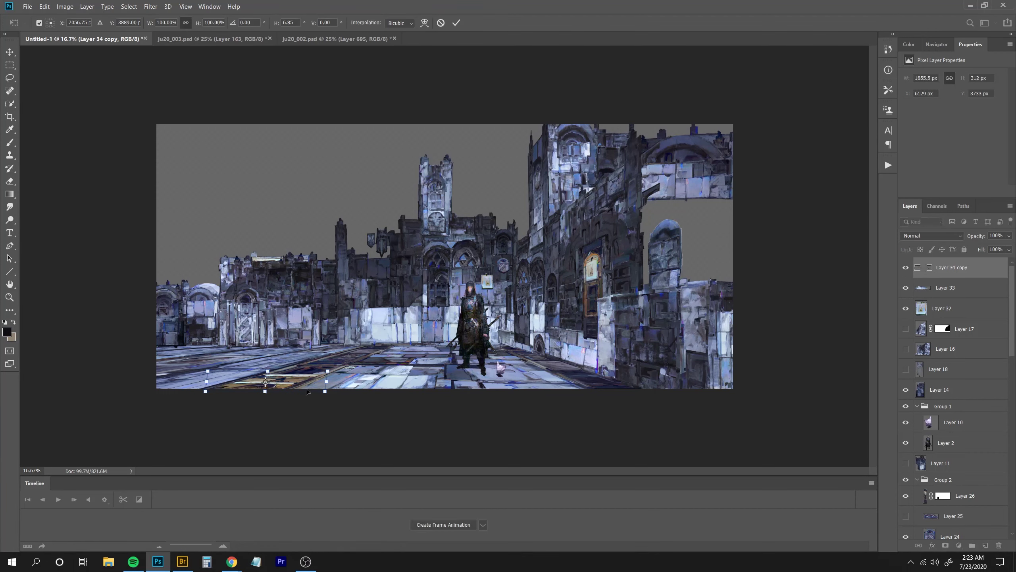
Try a Levels adjustment on the flattened floor duplicate, and discard the duplicate.
key("ctrl+l")
left_click_drag(865, 206, 802, 208)
key("Return")
key("ctrl+minus")
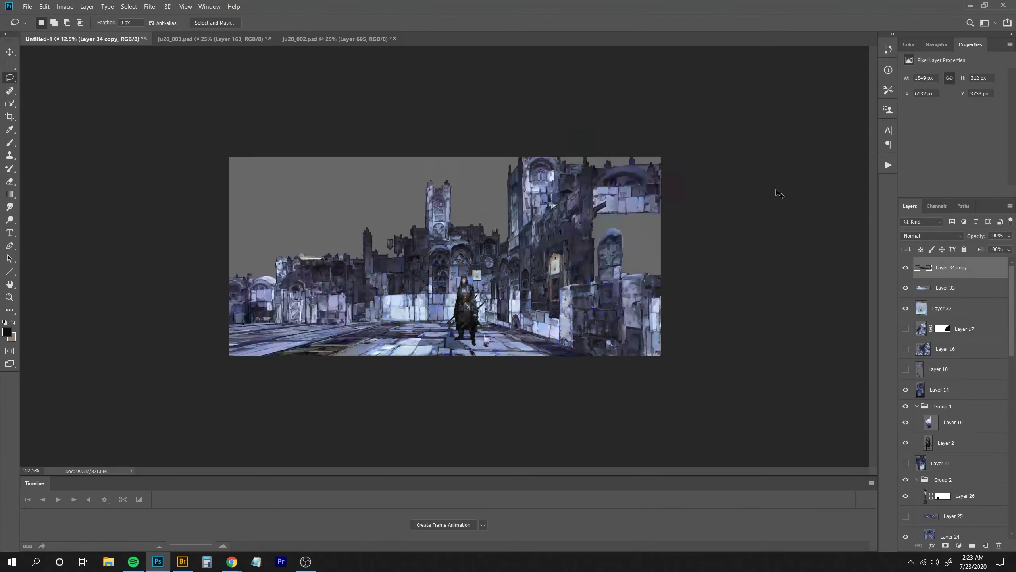
key("ctrl+plus")
key("ctrl+e")
Copy the orange arched window with the pale block base in ju20_002.psd and paste it into Untitled-1.
key("ctrl+Tab")
key("ctrl+Tab")
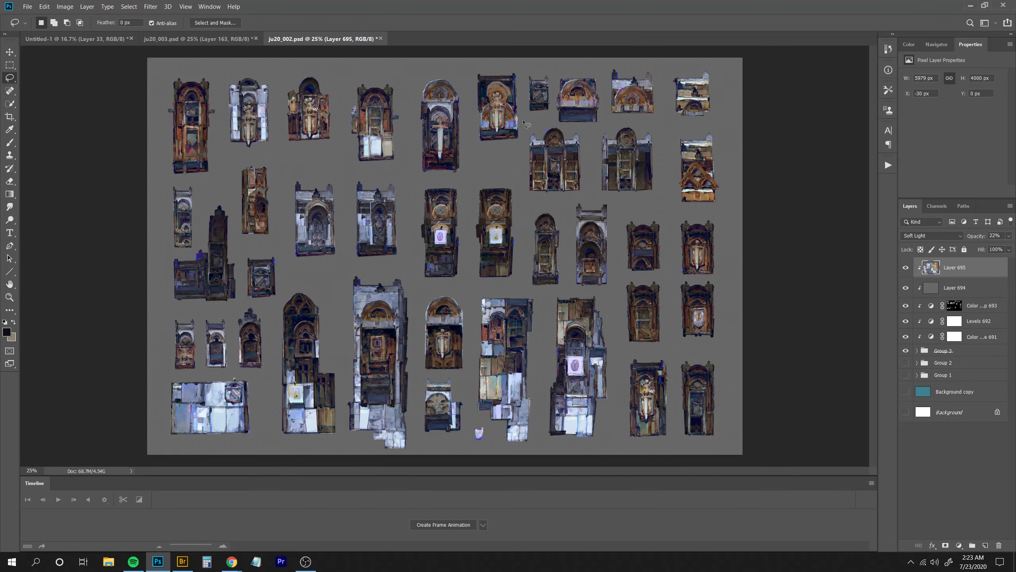
left_click_drag(343, 176, 343, 177)
key("ctrl+c")
key("ctrl+Tab")
key("ctrl+v")
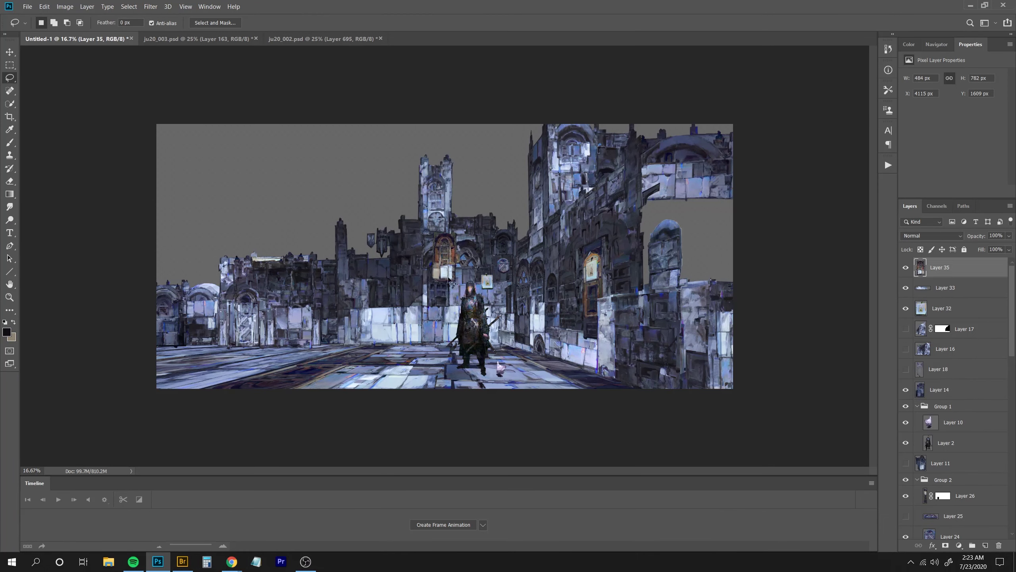
Scale the orange arched window to about 643 by 1039 px inside the tall castle's upper arch.
mouse_move(439, 289)
left_mouse_down()
mouse_move(429, 309)
mouse_move(240, 340)
mouse_move(331, 343)
mouse_move(567, 181)
left_mouse_up()
key("ctrl+t")
left_click_drag(588, 185, 599, 201)
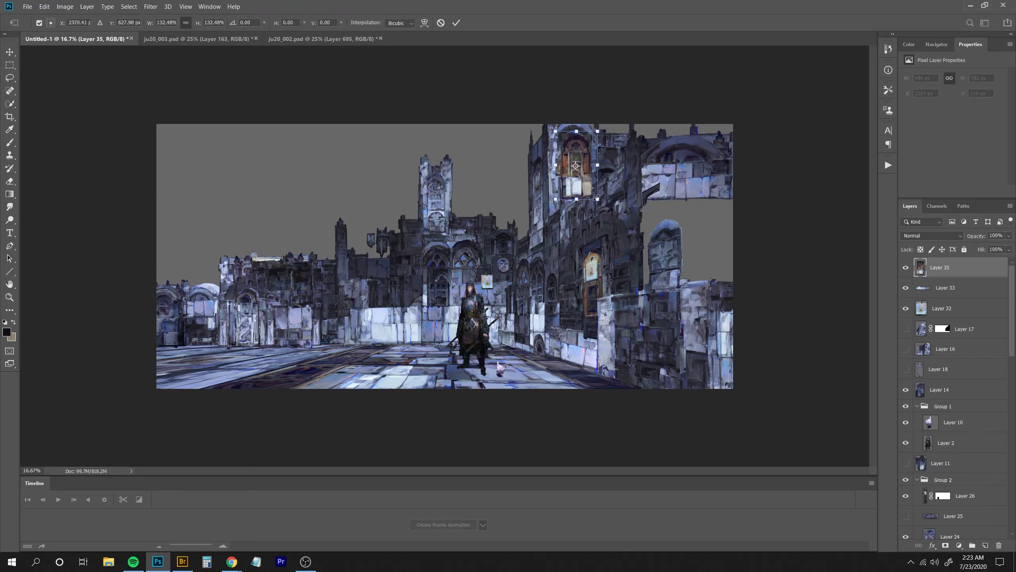
key("Return")
Reorder the orange window's layer in the stack so it sits directly above Layer 4.
key("ctrl+shift+bracketleft")
key("ctrl+bracketright")
key("ctrl+bracketright")
key("ctrl+bracketright")
key("ctrl+bracketright")
key("ctrl+bracketright")
key("ctrl+bracketright")
key("ctrl+bracketright")
key("ctrl+bracketright")
key("ctrl+bracketright")
key("ctrl+bracketright")
key("ctrl+bracketright")
key("ctrl+bracketright")
key("ctrl+bracketright")
key("ctrl+bracketright")
key("ctrl+bracketright")
key("ctrl+bracketright")
key("ctrl+bracketright")
key("ctrl+bracketright")
key("ctrl+bracketright")
key("ctrl+bracketright")
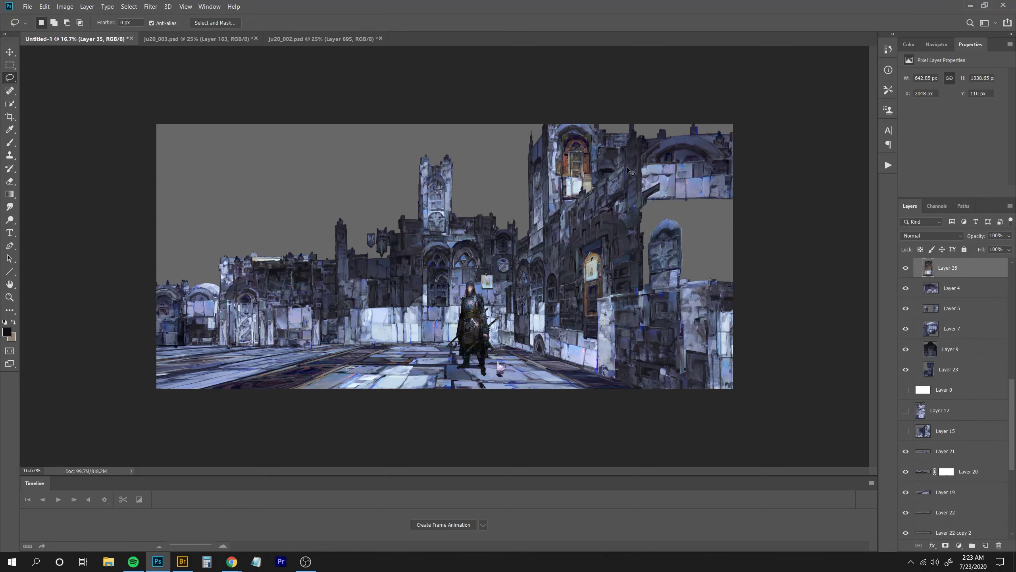
Enlarge the orange arched window in the tall castle's upper arch to about 714 by 1154 px.
key("ctrl+t")
left_click_drag(595, 203, 599, 211)
key("Return")
key("ctrl+minus")
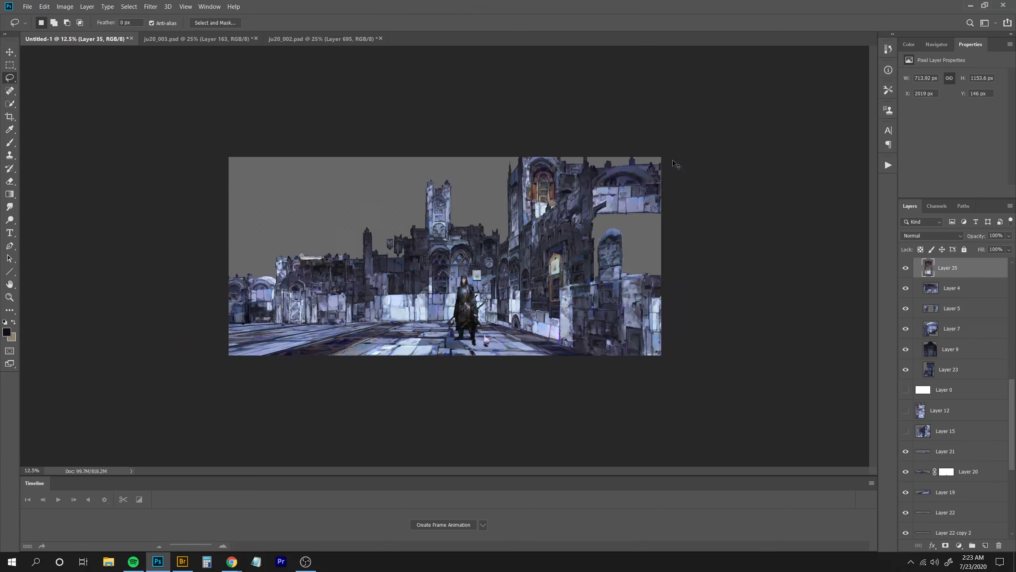
key("ctrl+plus")
Shift the arched wall segment on Layer 31, beside the tall castle, outward and skew it vertically by about 2.82 degrees.
left_click(10, 52)
left_click(706, 177)
key("ctrl+shift+h")
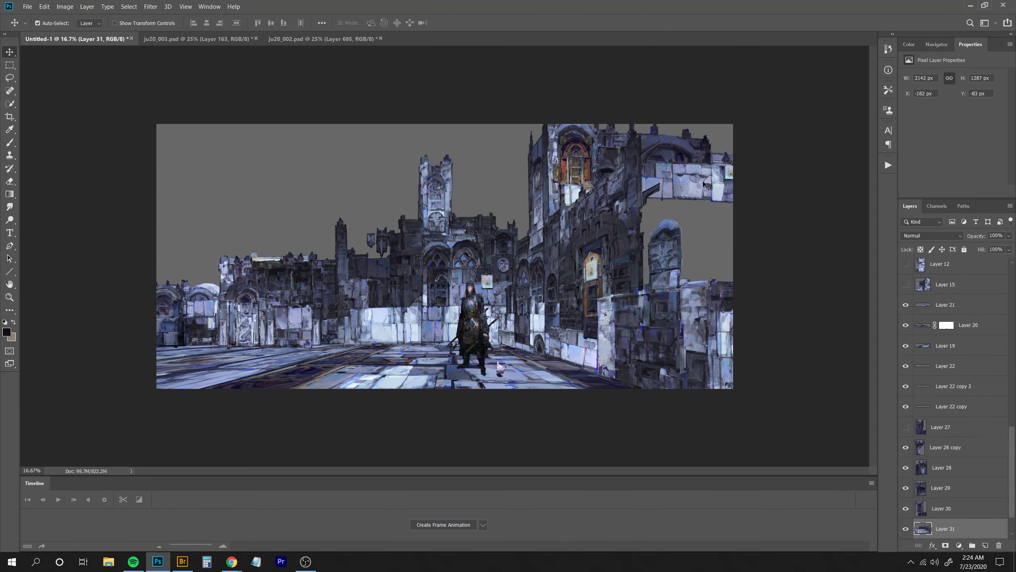
mouse_move(738, 162)
left_mouse_down()
mouse_move(760, 154)
mouse_move(760, 133)
left_mouse_up()
key("ctrl+t")
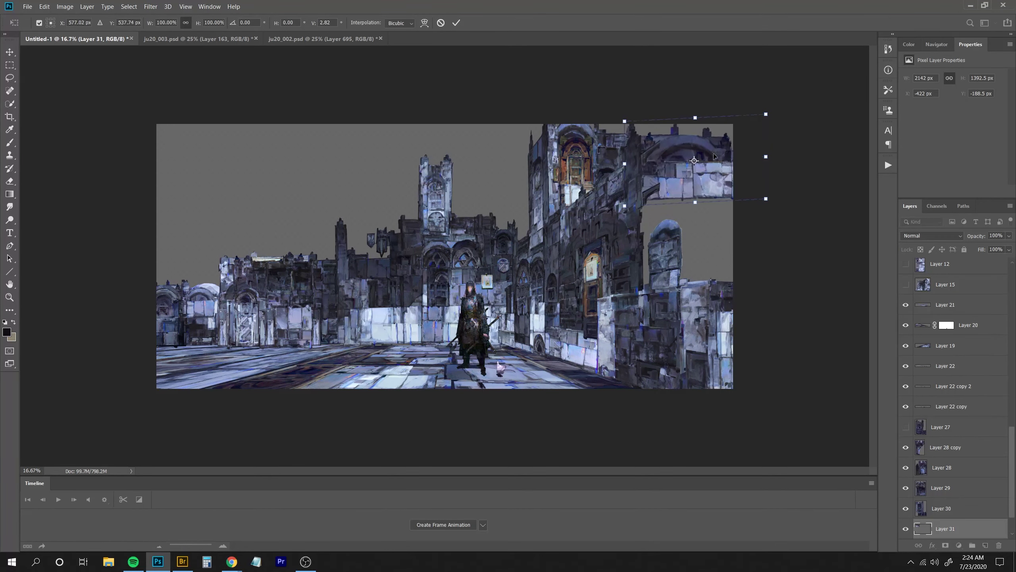
key("Return")
key("ctrl+minus")
key("ctrl+minus")
key("ctrl+plus")
Clear the selection in ju20_002.psd, and copy the low wall section with the hanging banner from ju20_001.psd into Untitled-1.
key("ctrl+Tab")
key("ctrl+Tab")
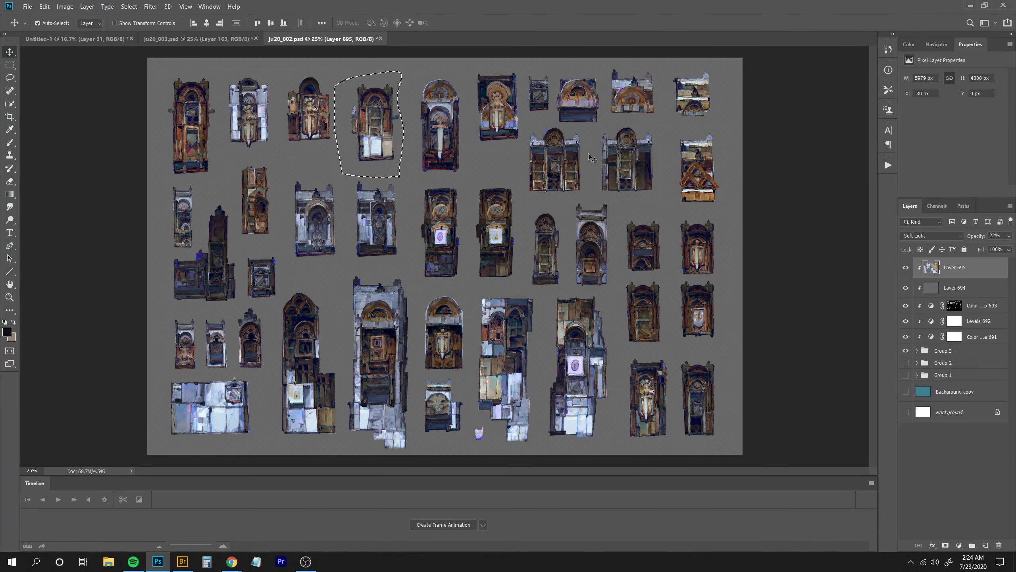
key("ctrl+d")
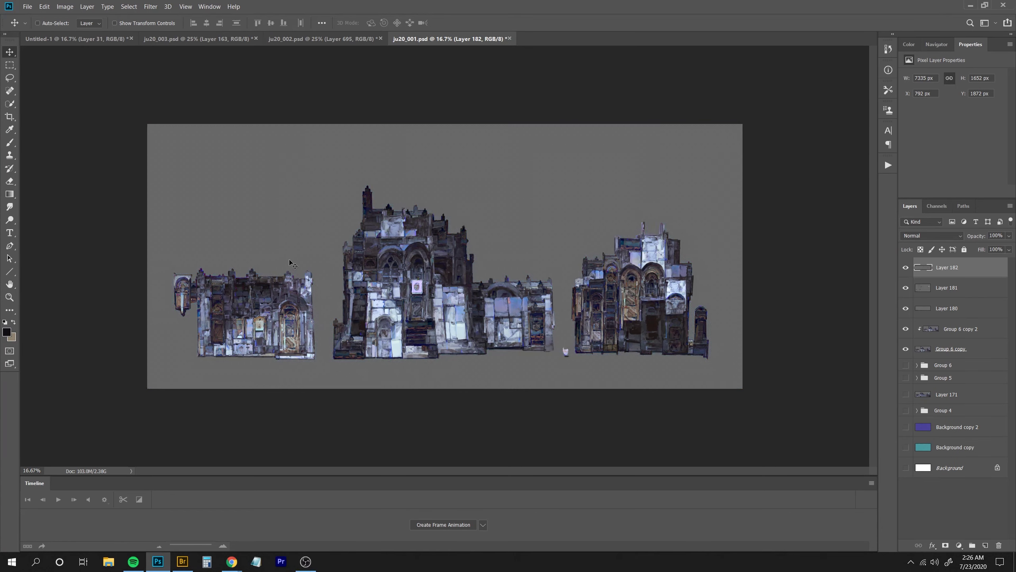
key("l")
left_click_drag(320, 219, 319, 225)
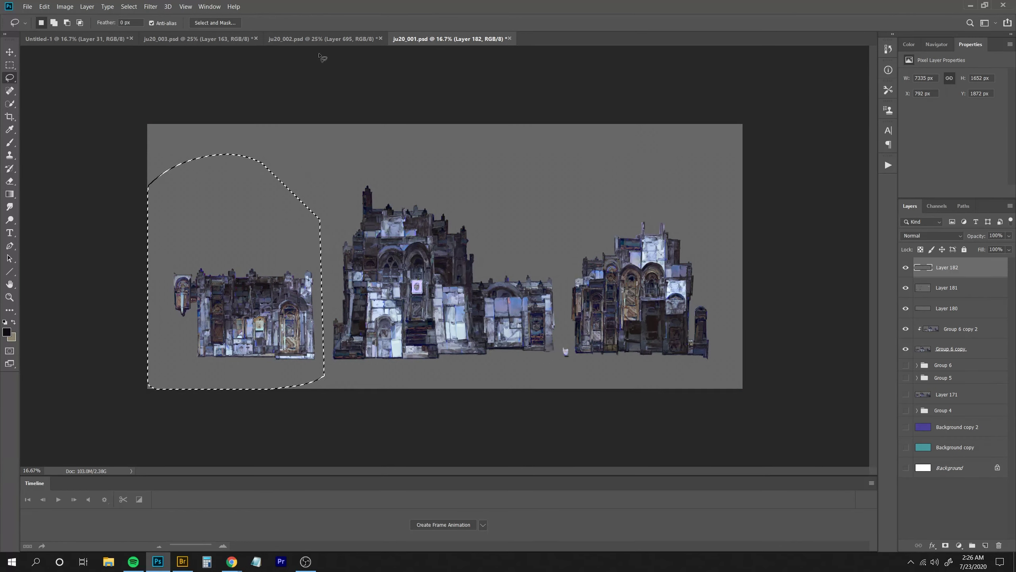
key("ctrl+shift+c")
key("ctrl+shift+Tab")
key("ctrl+shift+Tab")
key("ctrl+shift+Tab")
key("ctrl+v")
Resize the pasted wall section and place it behind the tall castle so its banner end sticks out beside the tower.
left_click_drag(538, 264, 802, 237)
key("ctrl+t")
left_click_drag(781, 276, 862, 330)
left_click_drag(784, 273, 781, 233)
key("Return")
key("ctrl+shift+h")
left_click_drag(714, 229, 325, 243)
left_click_drag(322, 277, 708, 170)
Scale the wall section behind the tall castle down to about 1581 by 1016 px and raise it slightly.
key("ctrl+t")
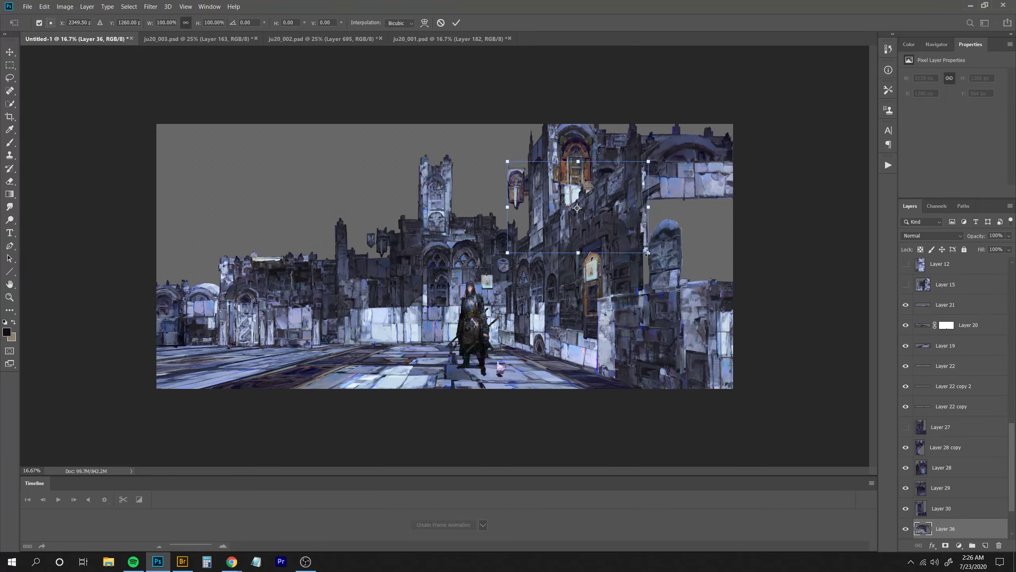
left_click_drag(649, 254, 611, 228)
left_click_drag(571, 190, 573, 177)
key("Return")
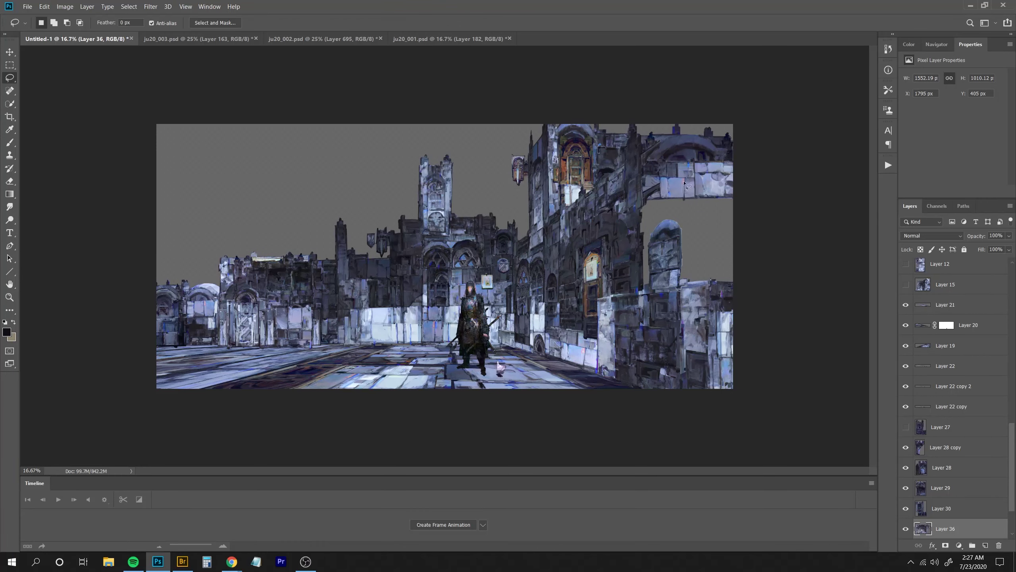
key("ctrl+minus")
key("ctrl+minus")
key("ctrl+plus")
key("ctrl+plus")
key("ctrl+t")
left_click_drag(724, 151, 725, 143)
key("Return")
key("ctrl+minus")
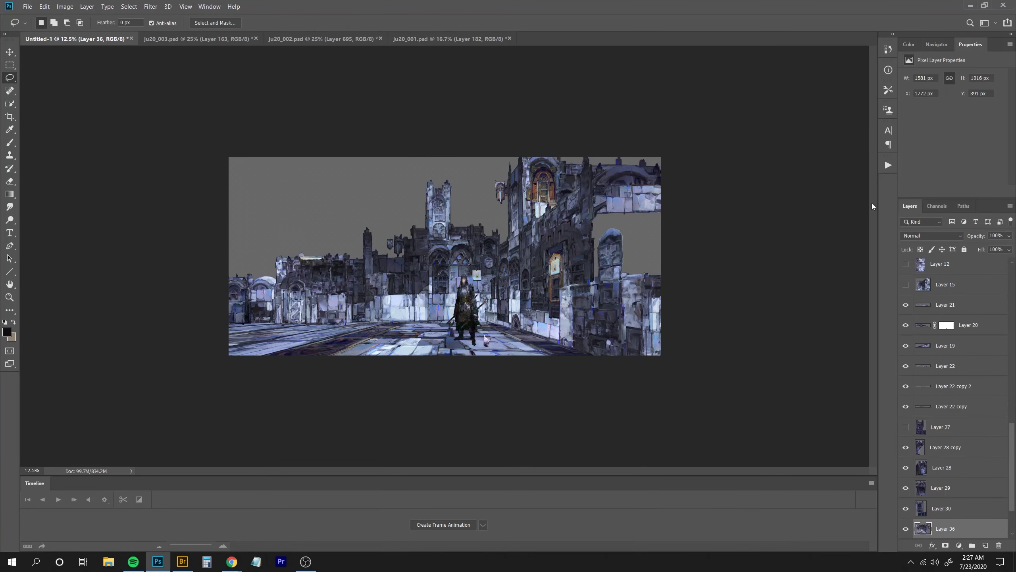
Adjust the colour of the banner wall section on Layer 36 with Hue/Saturation.
key("ctrl+plus")
key("ctrl+u")
left_click_drag(857, 129, 841, 127)
key("Return")
Move the banner wall section behind the central castle's left wing and narrow it to about 1299 px wide.
left_click_drag(528, 176, 365, 249)
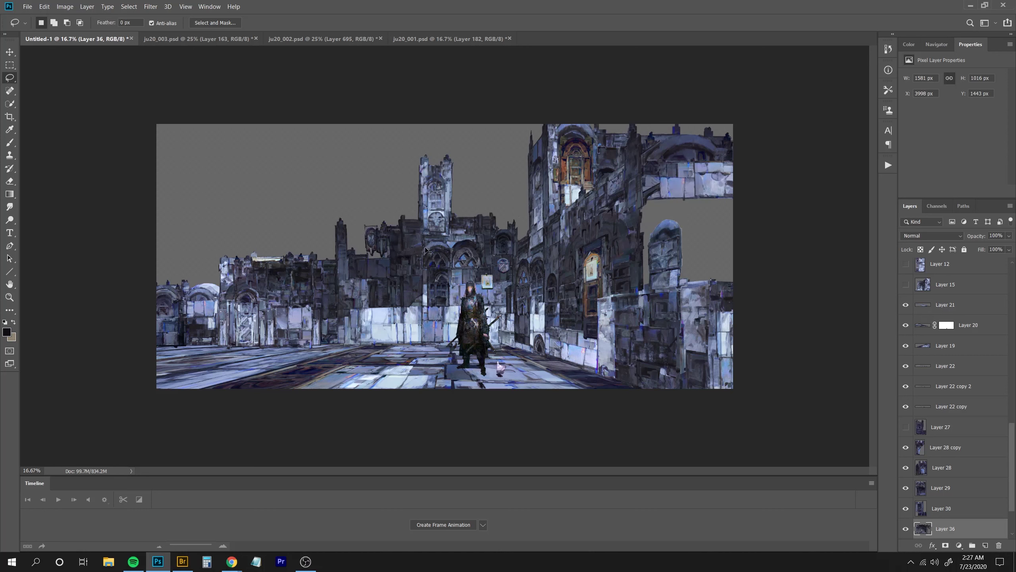
key("ctrl+t")
left_click_drag(468, 253, 450, 253)
key("Return")
left_click_drag(371, 253, 374, 253)
Inspect the banners on the central castle up close and load a small Smudge preset with 100% strength.
left_click_drag(10, 90, 44, 91)
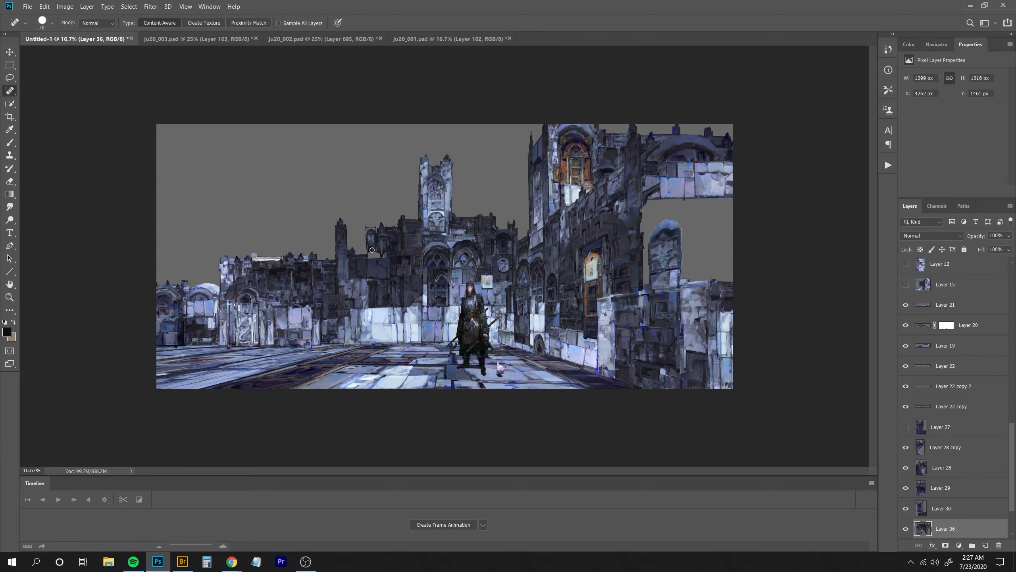
key("ctrl+plus")
key("ctrl+plus")
key("ctrl+plus")
key("r")
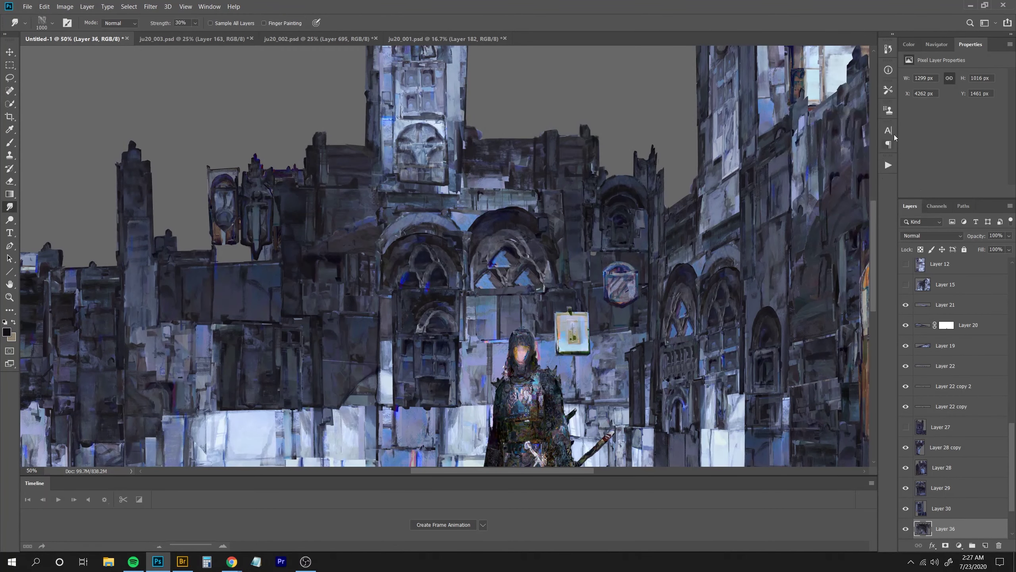
left_click(888, 110)
left_click(888, 90)
left_click(800, 148)
key("ctrl+minus")
key("ctrl+minus")
key("ctrl+minus")
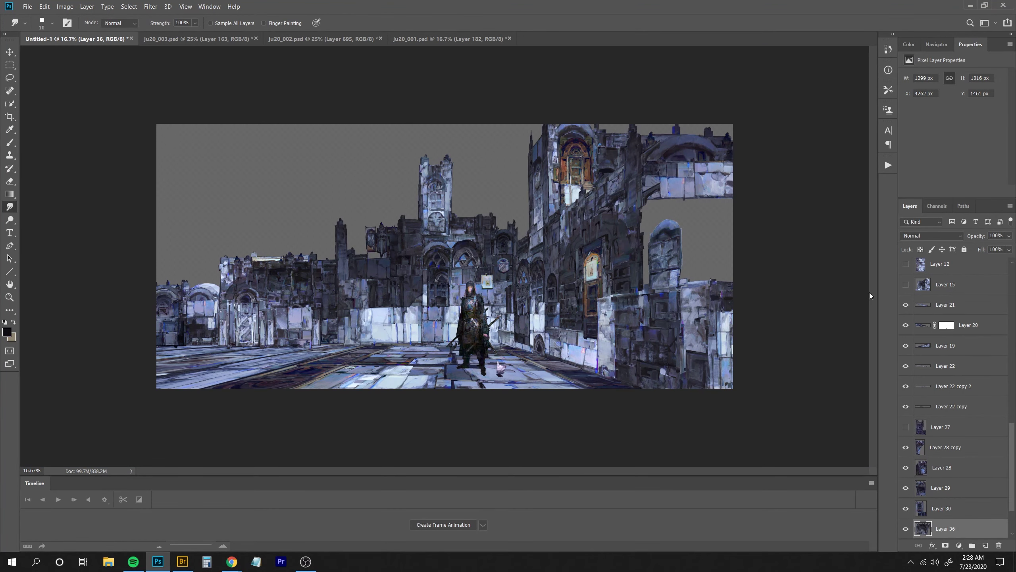
Select the knight together with the small pale object by his feet and shift them slightly to the left.
key("v")
left_click(476, 341, "ctrl")
left_click(502, 369, "ctrl+shift")
left_click_drag(478, 348, 474, 349)
Transform the masked lit window panel on Layer 26 to about 335 by 1565 px on the tall castle's wall.
left_click(593, 278)
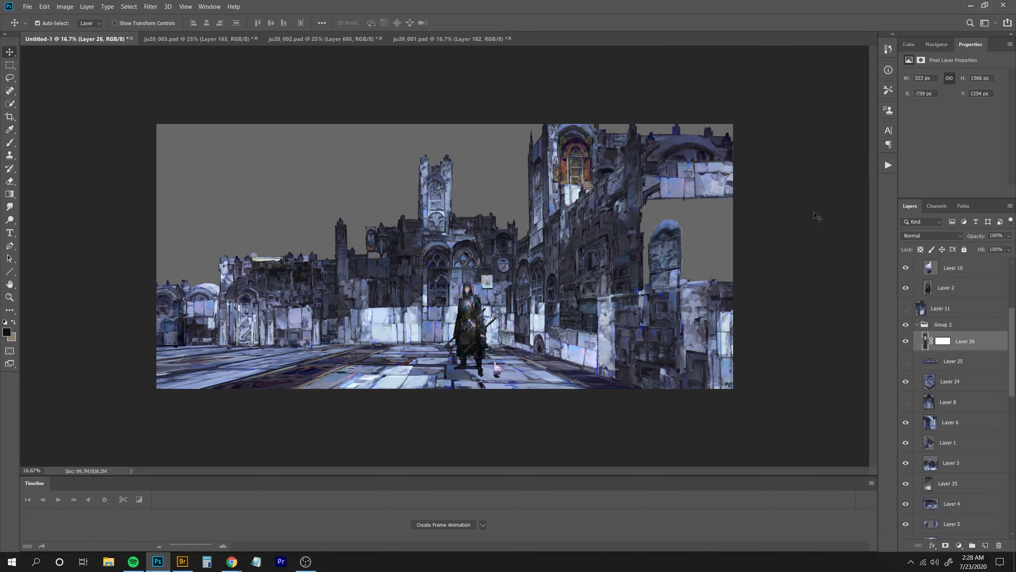
key("ctrl+t")
key("Return")
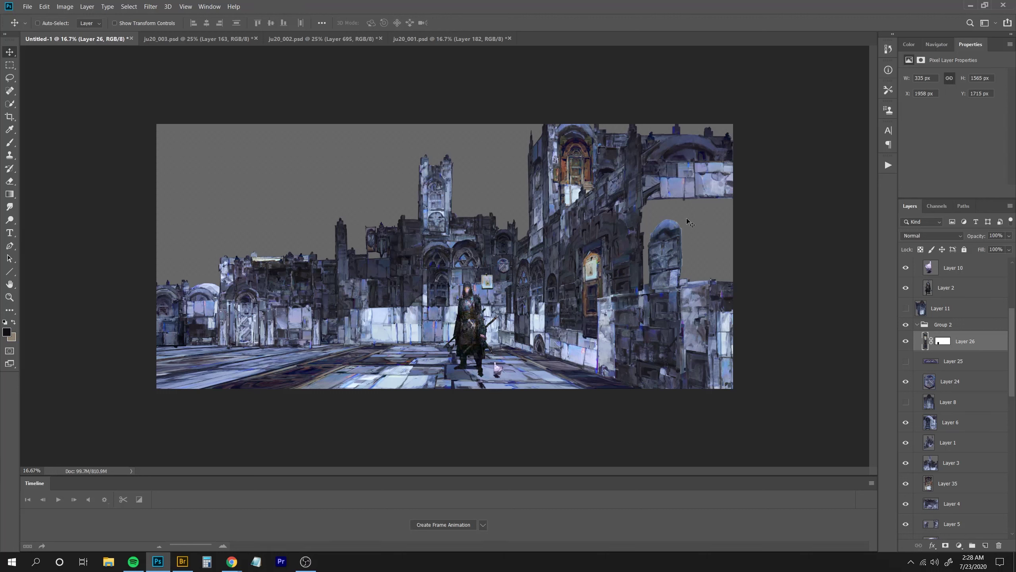
Add a layer mask to the tall castle wall on Layer 1.
left_click(651, 195)
key("l")
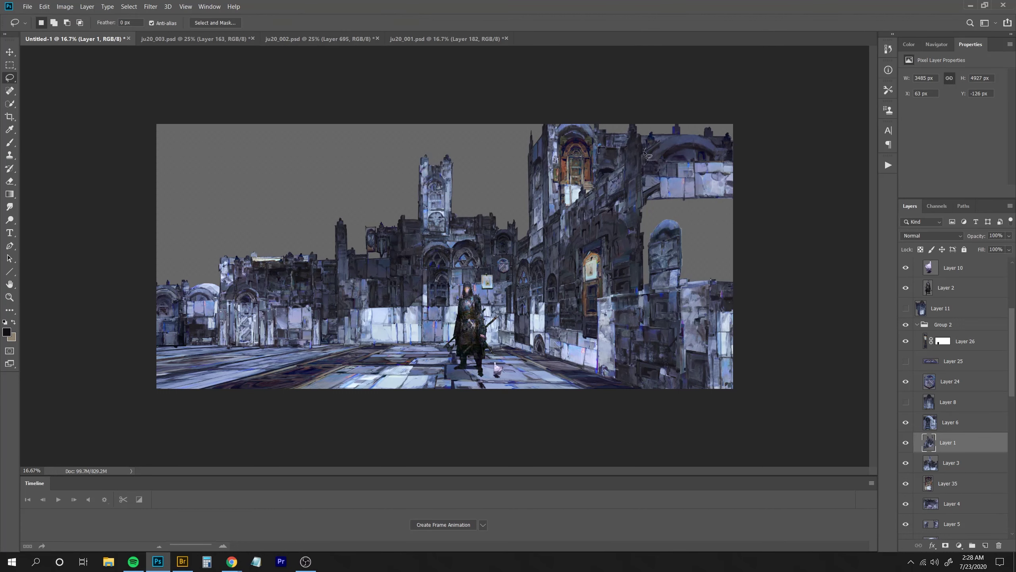
left_click(946, 545)
Close ju20_003.psd without saving its changes.
key("ctrl+Tab")
key("ctrl+w")
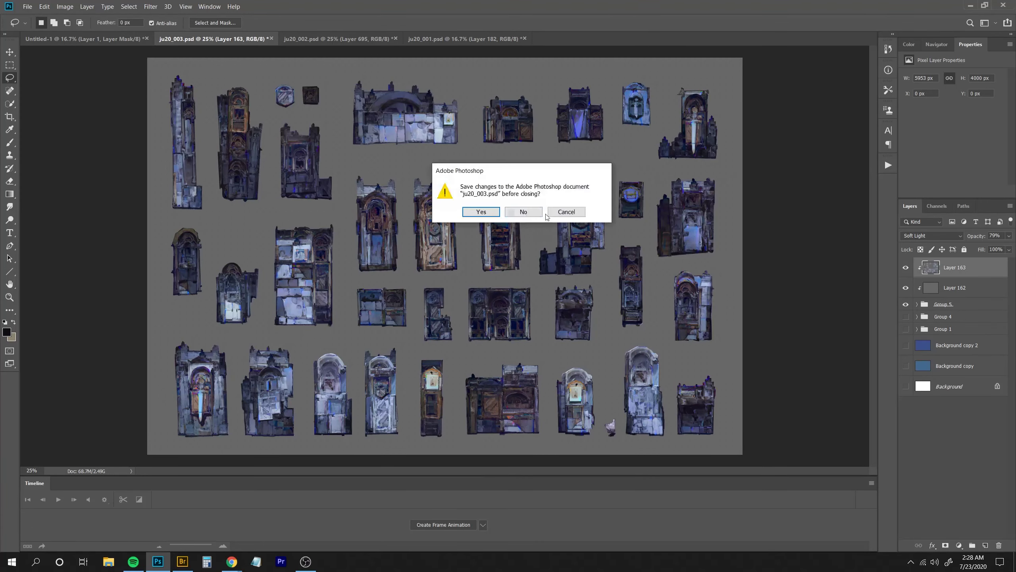
left_click(521, 216)
Copy the rightmost building with the orange arched doors from ju20_001.psd and paste it into Untitled-1.
key("ctrl+Tab")
key("ctrl+d")
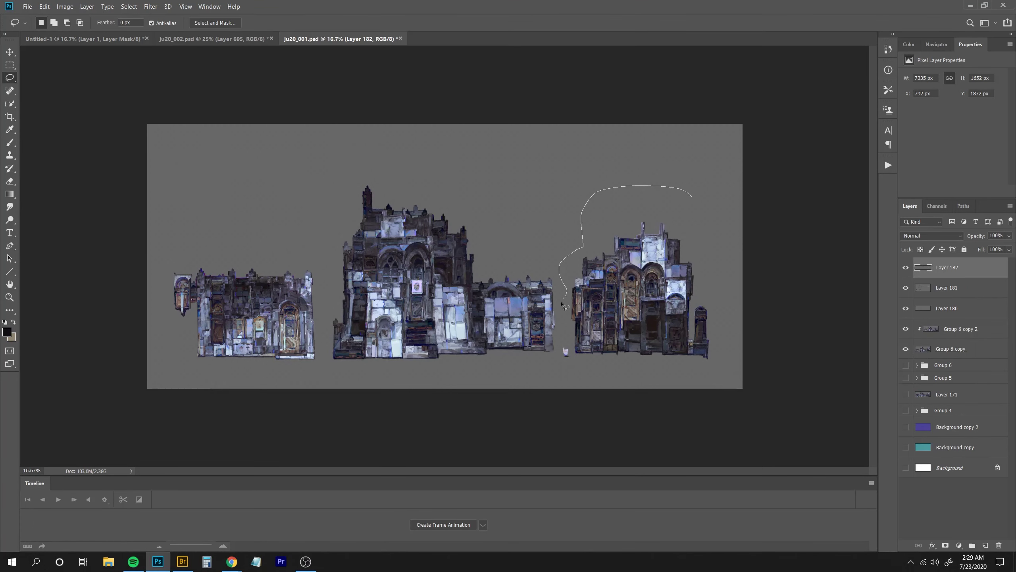
mouse_move(565, 307)
left_mouse_down()
mouse_move(716, 217)
mouse_move(690, 195)
left_mouse_up()
key("ctrl+Tab")
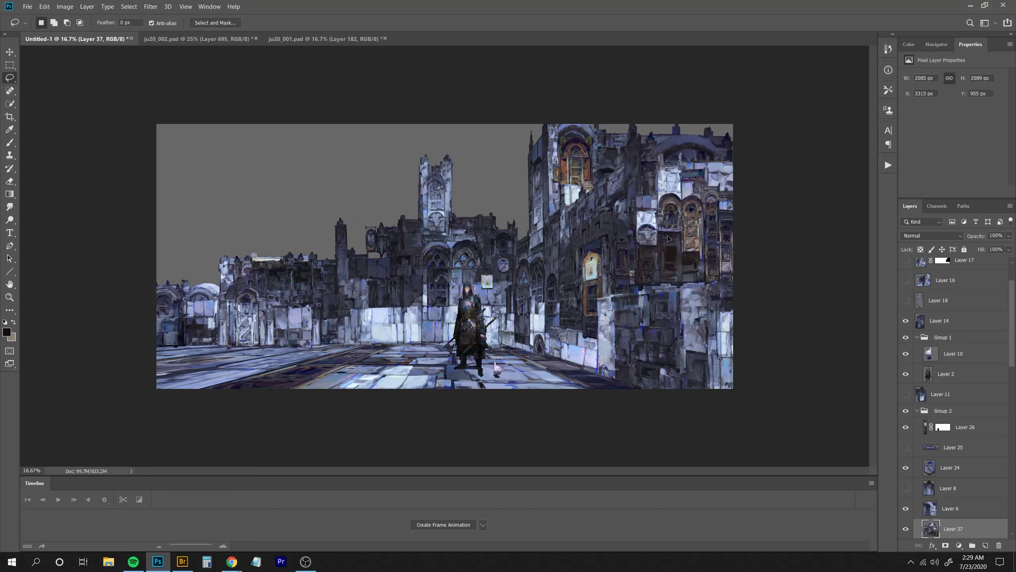
key("ctrl+v")
Scale the pasted building to about 2983 by 2989 px, place it below Layer 9 behind the castle wall, and flip it horizontally.
key("ctrl+t")
mouse_move(750, 154)
left_mouse_down()
mouse_move(786, 138)
mouse_move(824, 102)
left_mouse_up()
key("Return")
key("l")
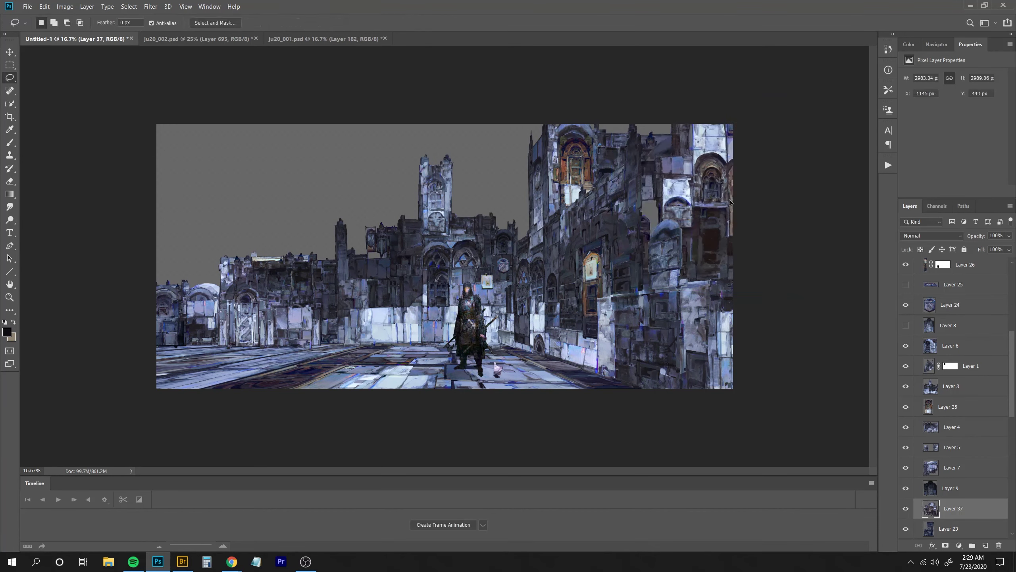
mouse_move(730, 202)
left_mouse_down()
mouse_move(710, 202)
mouse_move(748, 179)
mouse_move(679, 216)
left_mouse_up()
key("ctrl+shift+h")
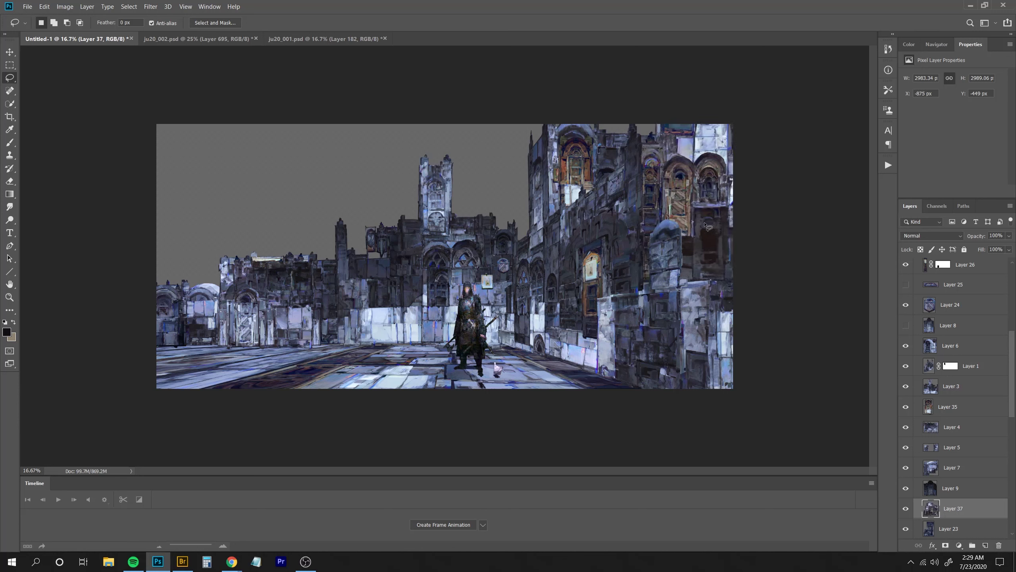
Lower the orange-door building, flip it horizontally again, and stretch it to about 3289 by 3115 px.
left_click_drag(683, 180, 682, 227)
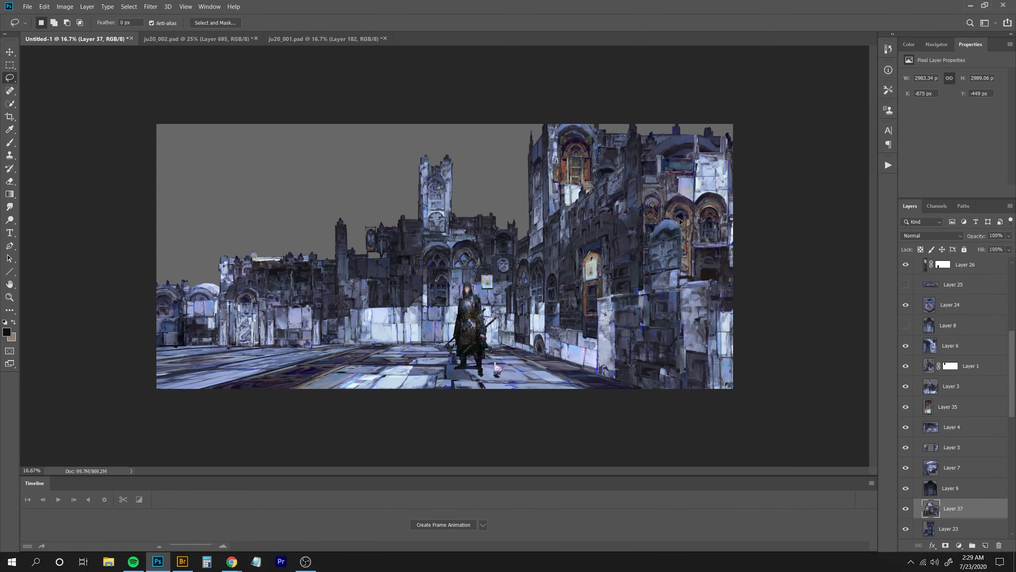
key("ctrl+shift+h")
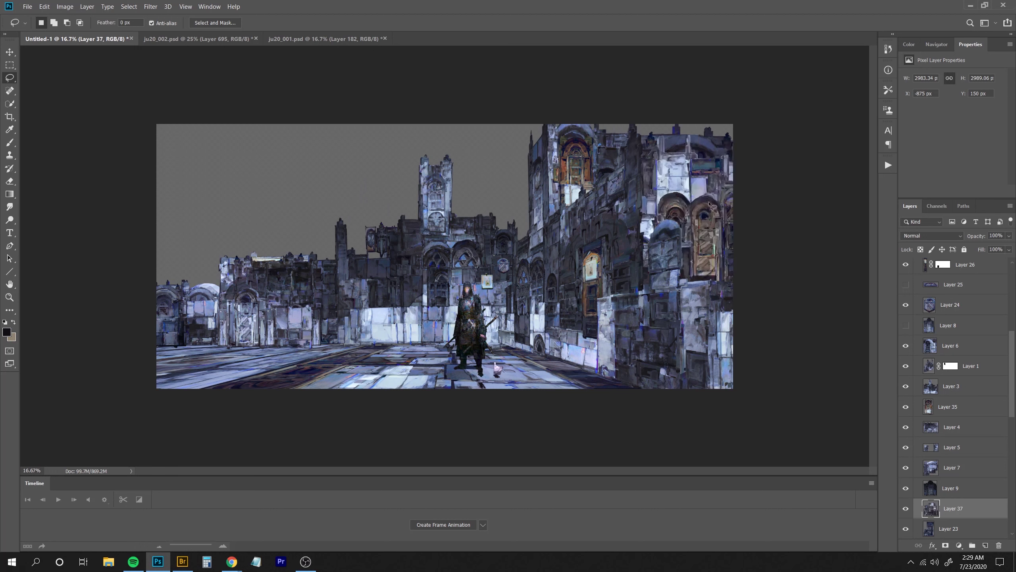
key("ctrl+t")
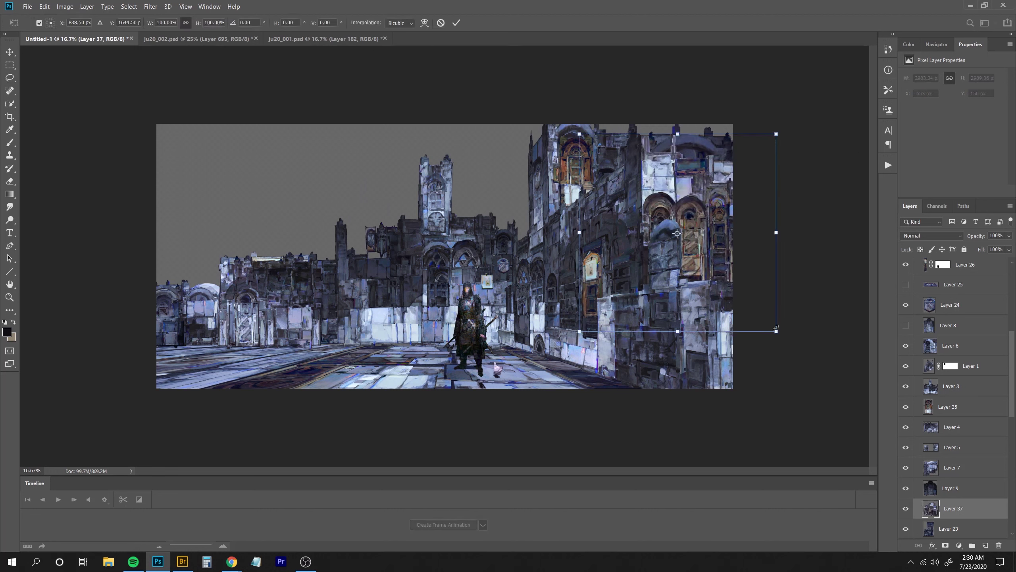
mouse_move(775, 328)
left_mouse_down()
mouse_move(803, 341)
mouse_move(778, 341)
mouse_move(789, 339)
left_mouse_up()
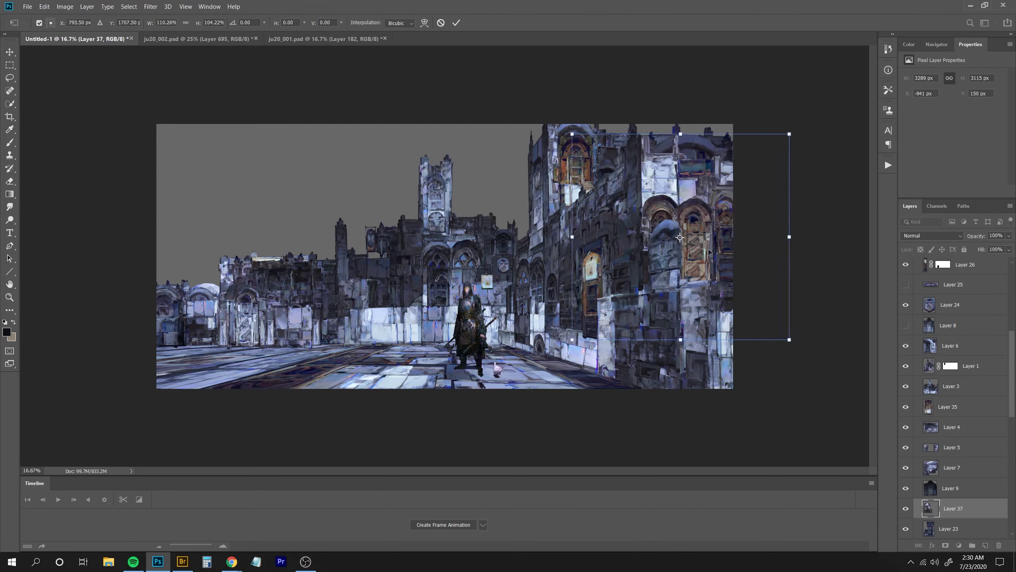
key("Return")
Adjust the orange-door building's colour with Hue/Saturation.
key("ctrl+u")
left_click_drag(857, 127, 822, 129)
left_click(969, 45)
Try darkening the orange-door building with Levels by lowering the output white level and shifting the midtones.
key("ctrl+l")
left_click_drag(865, 206, 849, 207)
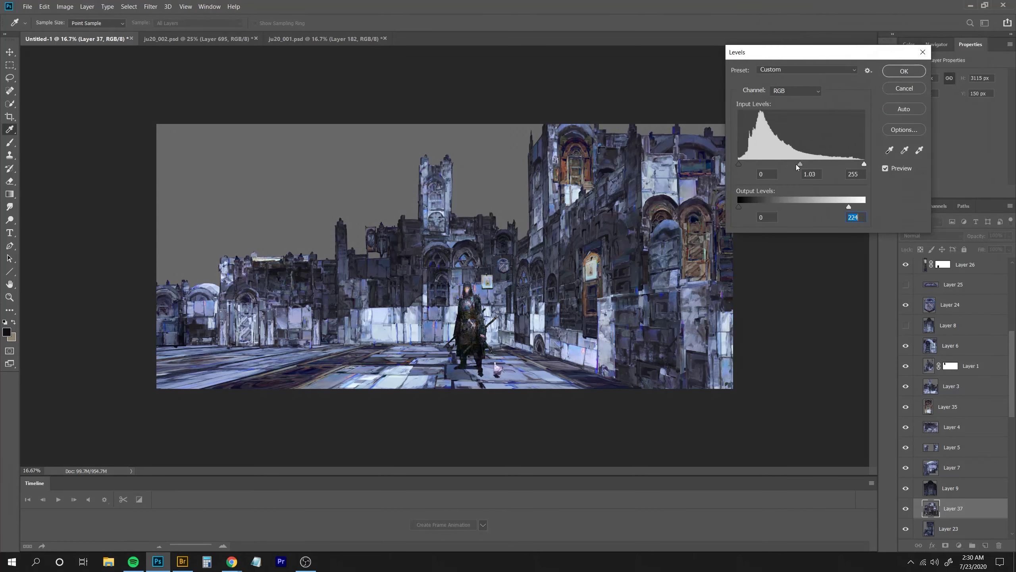
left_click_drag(802, 164, 804, 165)
left_click_drag(849, 207, 818, 207)
key("Return")
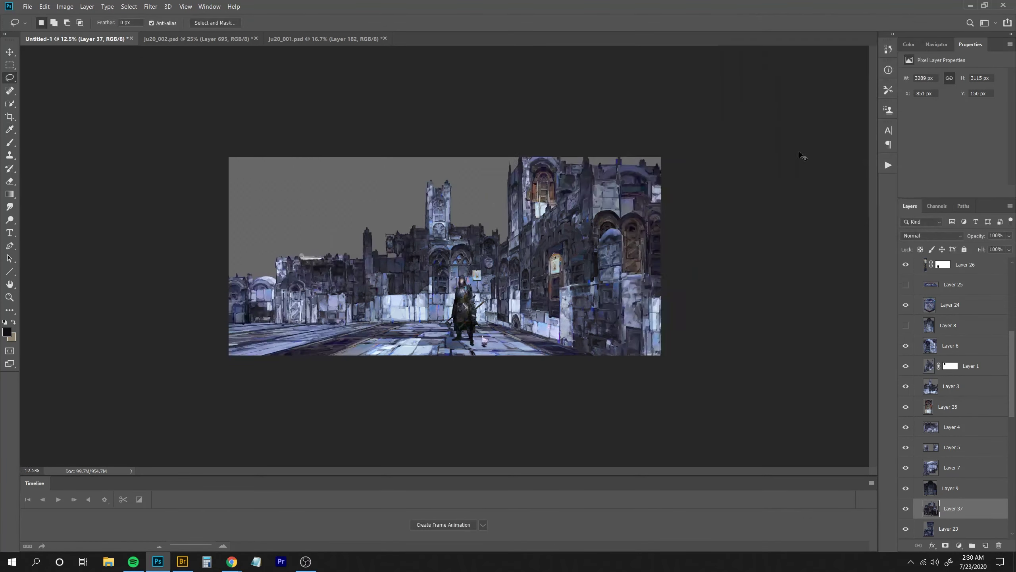
key("ctrl+z")
Create a layer clipped to the orange-door building, fill it with a dark linear gradient, and set its opacity to 60%.
key("ctrl+shift+alt+n")
key("ctrl+alt+g")
key("g")
left_click_drag(686, 111, 687, 286)
key("ctrl+z")
key("ctrl+z")
left_click_drag(636, 144, 655, 391)
mouse_move(977, 236)
left_mouse_down()
mouse_move(951, 240)
mouse_move(966, 238)
left_mouse_up()
Flip the whole canvas horizontally and hide the clipped gradient layer.
key("ctrl+minus")
key("ctrl+minus")
key("ctrl+minus")
key("ctrl+plus")
key("ctrl+plus")
key("ctrl+plus")
key("ctrl+shift+h")
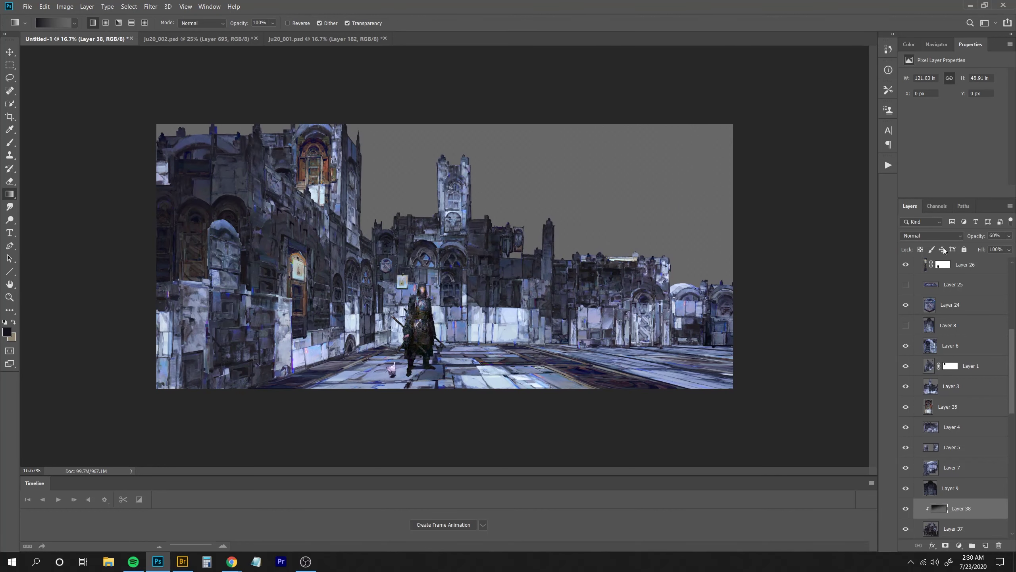
left_click(905, 508)
Lasso the pale arched niche on Layer 1, remove it from the castle wall, and toggle that layer's visibility to compare.
key("l")
left_click(248, 288, "ctrl")
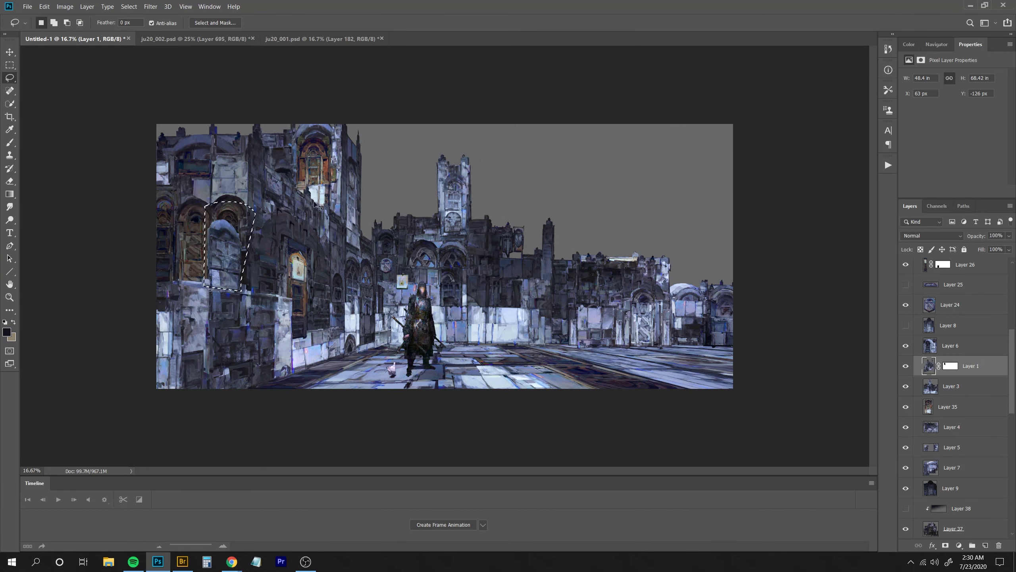
key("ctrl+d")
left_click(906, 366)
left_click(905, 366)
left_click(905, 366)
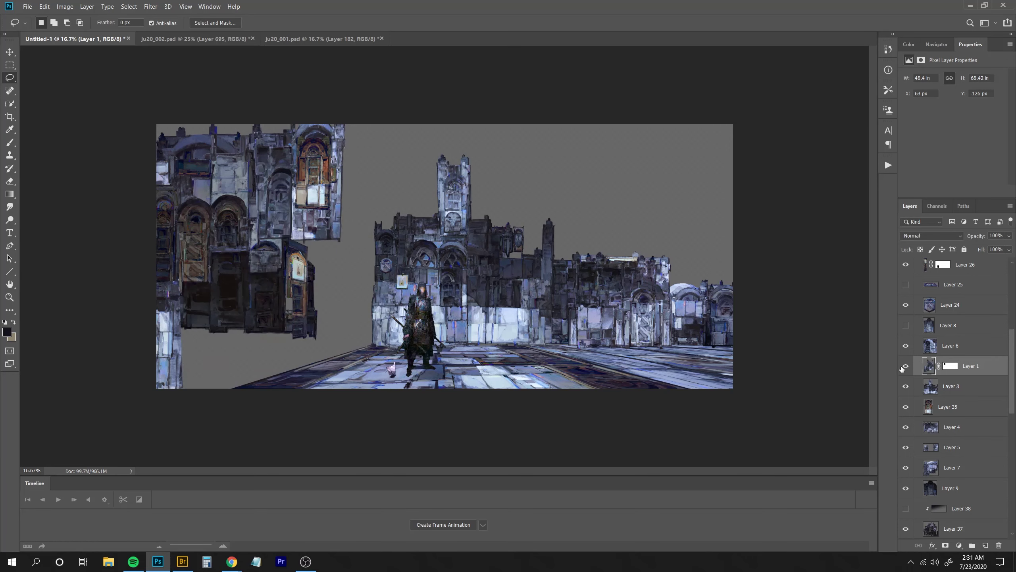
left_click(906, 366)
left_click(905, 366)
left_click(906, 366)
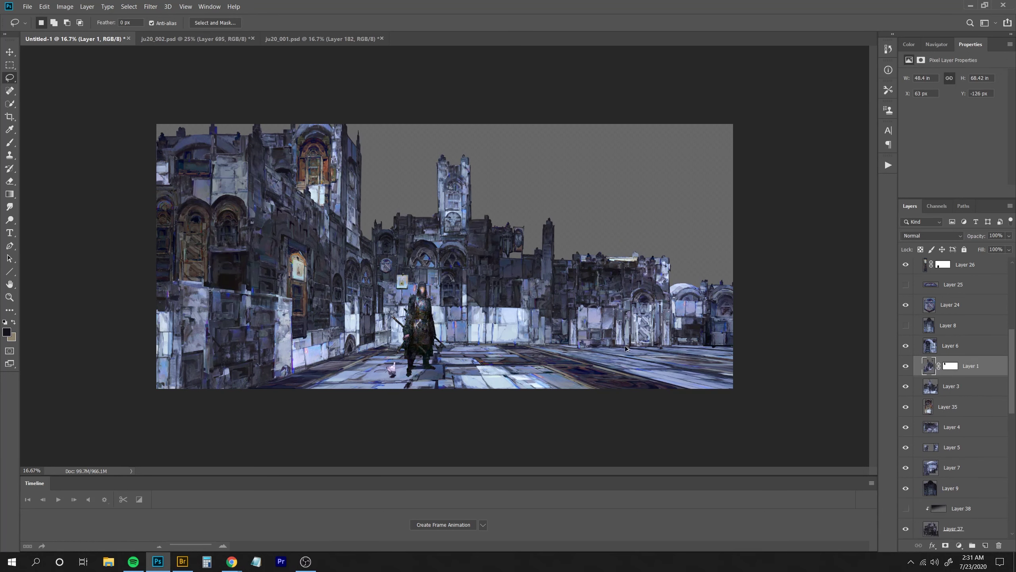
Step back through the niche removal and separate the arched niche onto its own layer above Layer 1.
key("ctrl+alt+z")
key("ctrl+alt+z")
key("ctrl+alt+z")
key("ctrl+z")
key("ctrl+z")
key("ctrl+z")
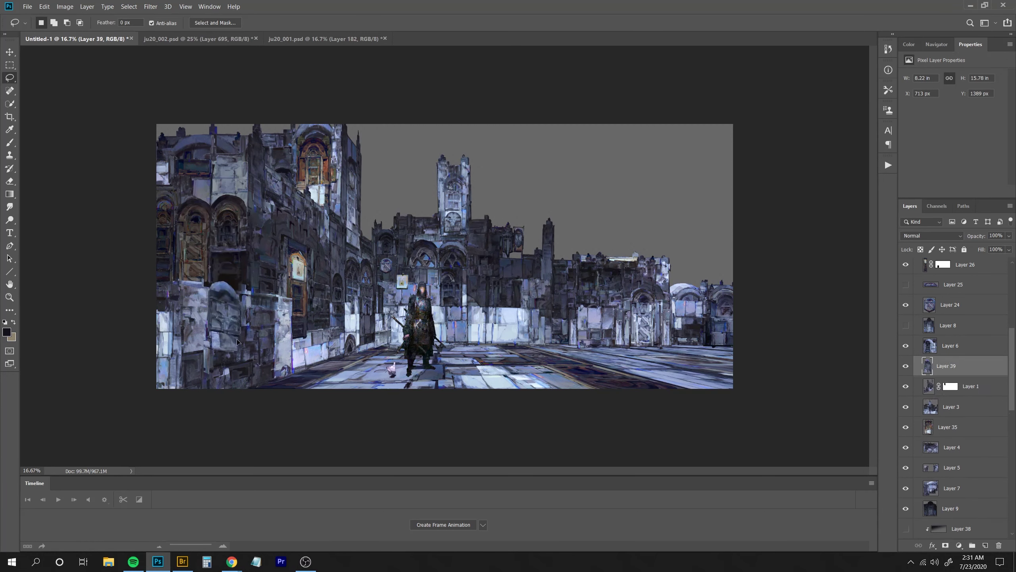
Resize and skew the separated arched niche on Layer 39, raise it on the lower castle wall, and undo the stray shift.
key("ctrl+t")
left_click_drag(249, 315, 254, 306)
key("Return")
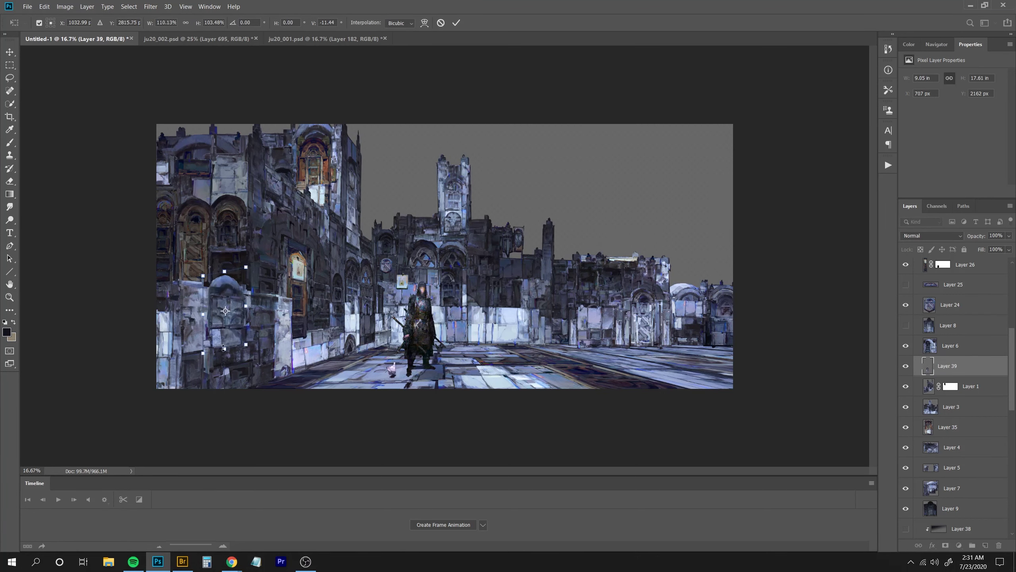
key("l")
key("ctrl+t")
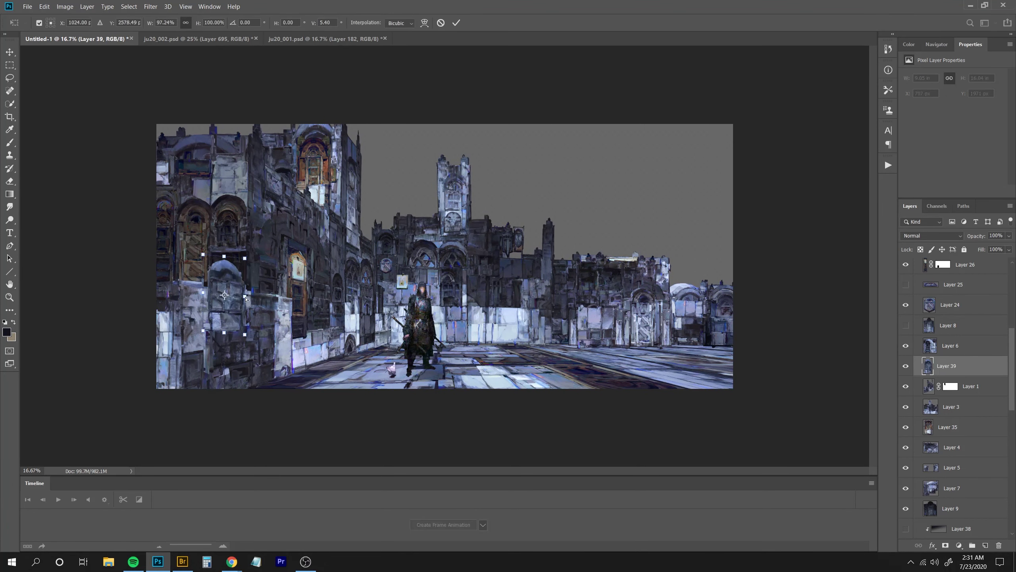
left_click_drag(246, 254, 246, 258)
left_click_drag(246, 330, 203, 327)
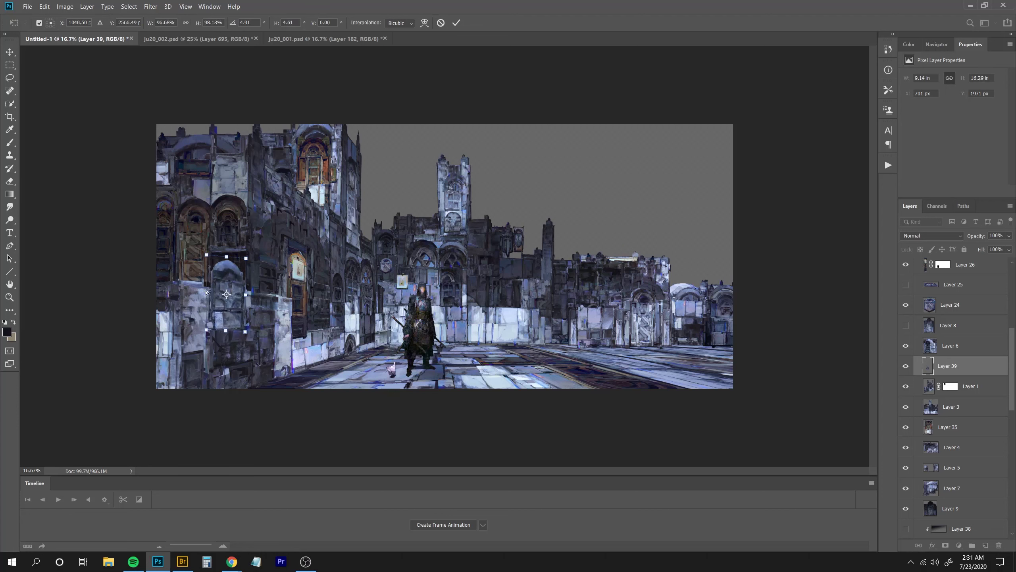
left_click_drag(203, 254, 203, 257)
key("Return")
key("ctrl+minus")
key("ctrl+minus")
key("ctrl+minus")
key("ctrl+plus")
key("ctrl+plus")
key("ctrl+plus")
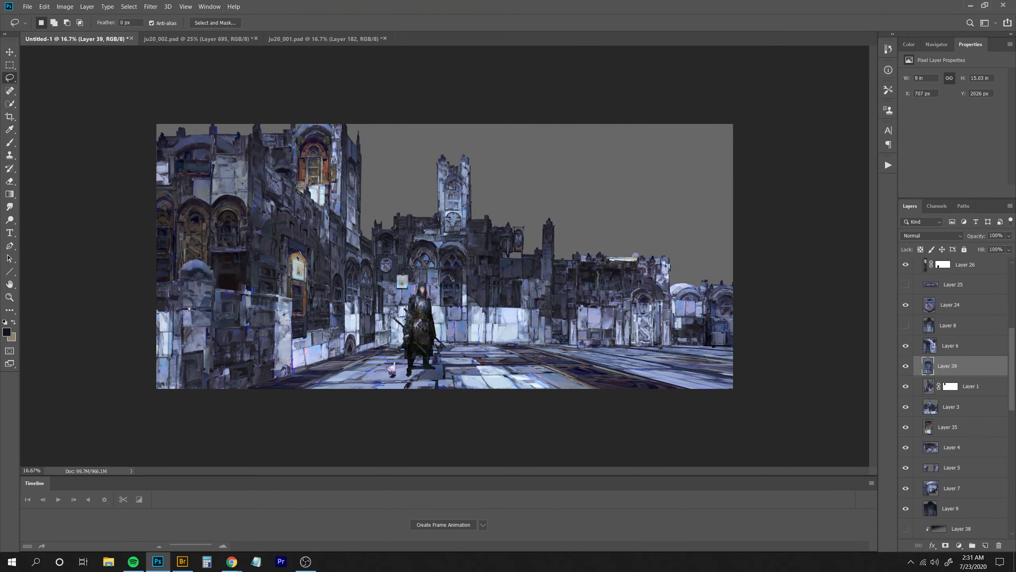
key("ctrl+z")
Move the rear building on Layer 31 down and to the left, away from behind the castle wall.
left_click(9, 52)
left_click(163, 172)
left_click_drag(166, 190, 145, 175)
key("ctrl+z")
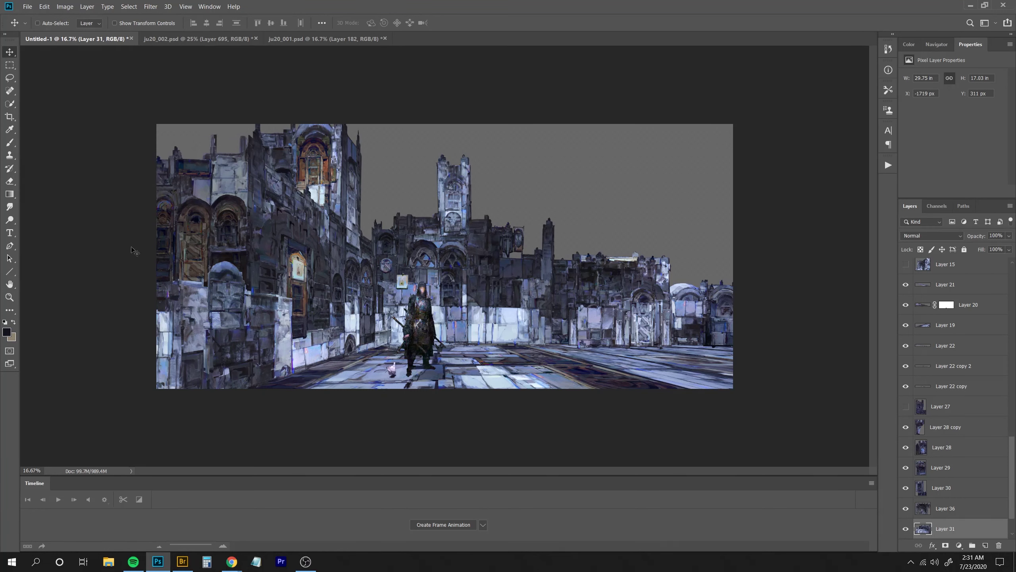
Pick the pale stone piece at the castle wall's lower outer edge (Layer 6) and delete it.
left_click_drag(177, 299, 62, 343)
key("ctrl+z")
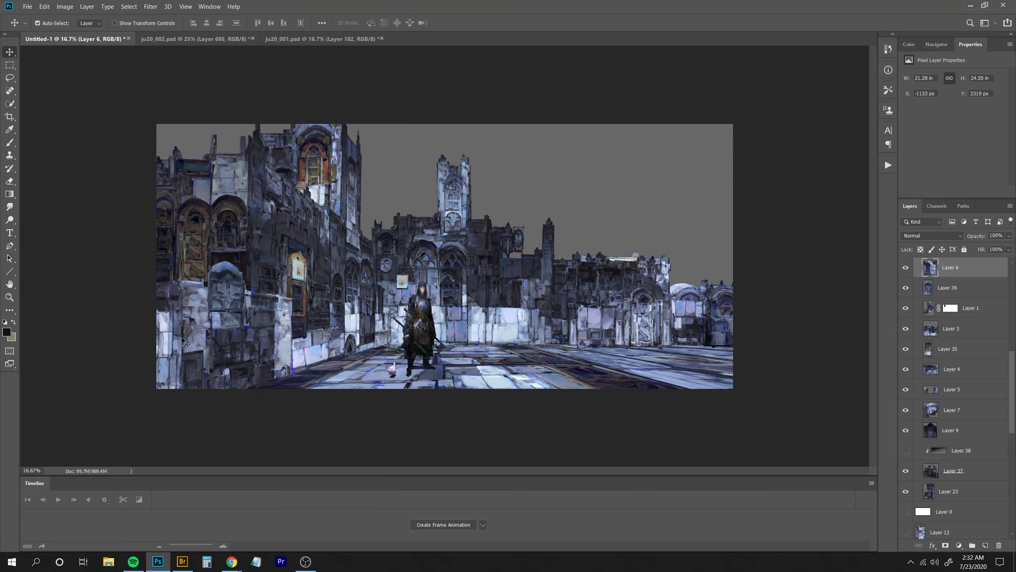
key("ctrl+f")
key("Delete")
Copy the lower outer part of Layer 1's wall onto its own layer and distort it larger past the canvas edge.
left_click_drag(192, 347, 188, 362)
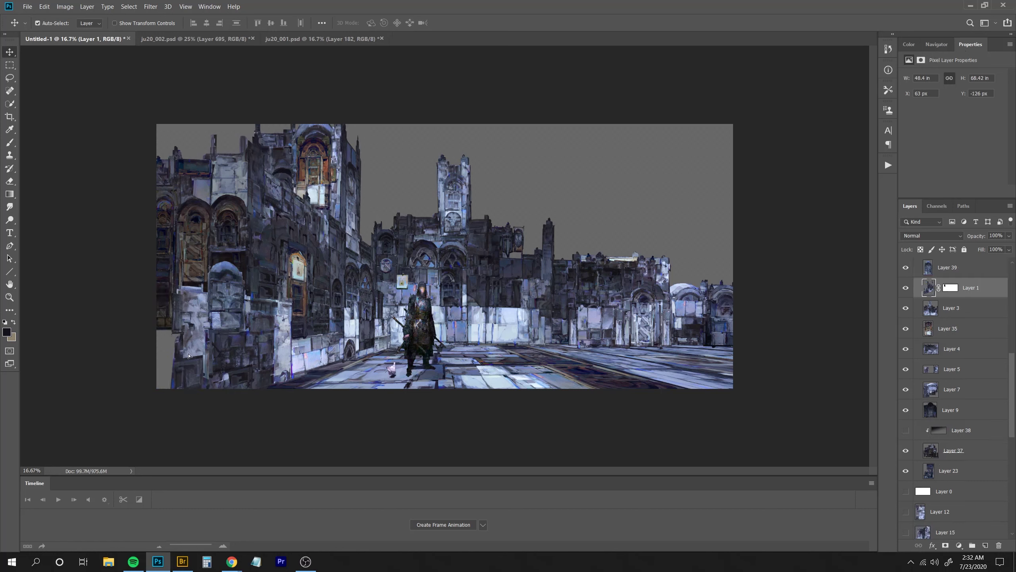
key("ctrl+z")
key("l")
left_click_drag(148, 306, 152, 277)
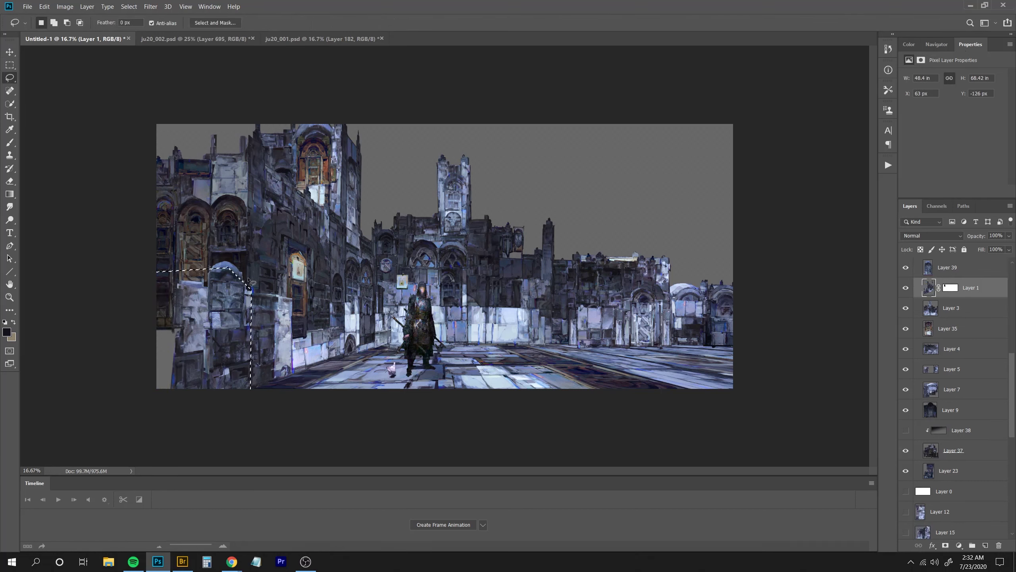
key("ctrl+j")
key("ctrl+t")
left_click_drag(170, 340, 141, 340)
left_click_drag(138, 255, 134, 248)
left_click_drag(138, 426, 139, 442)
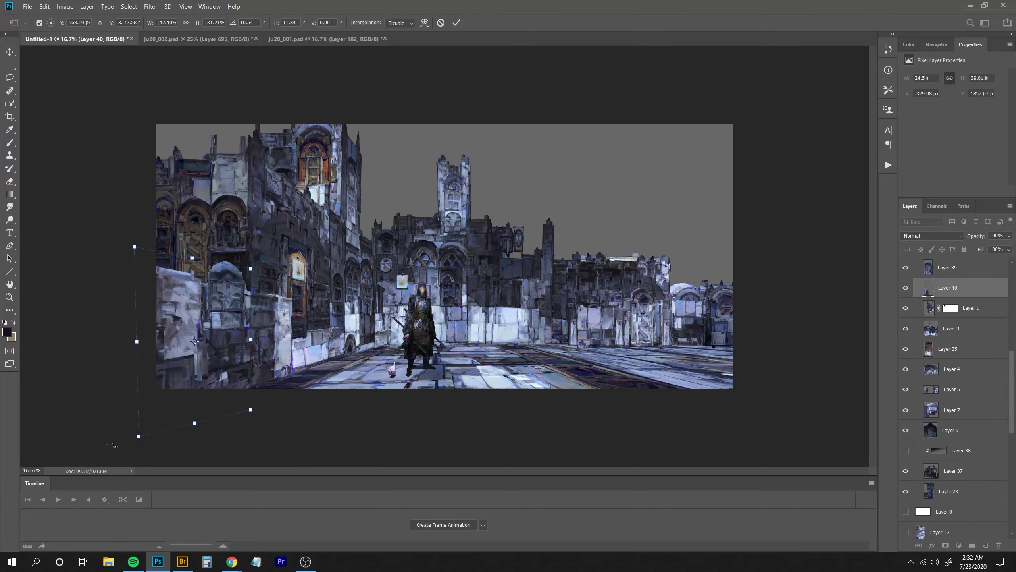
key("Return")
Step back through the recent castle wall edits and restore them to compare the two states.
key("ctrl+minus")
key("ctrl+minus")
key("ctrl+plus")
left_click(750, 371, "ctrl")
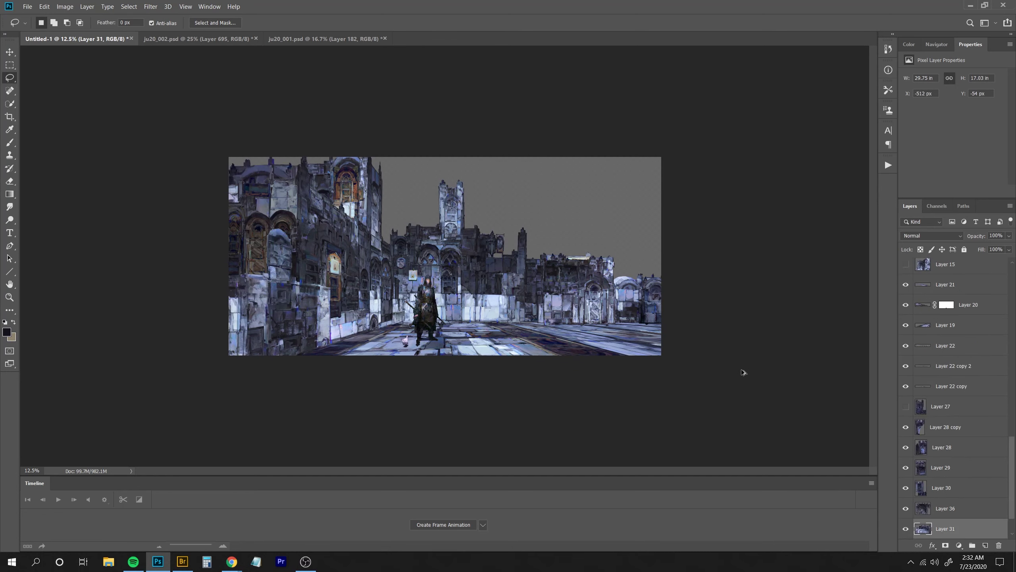
key("ctrl+z")
key("ctrl+z")
key("ctrl+z")
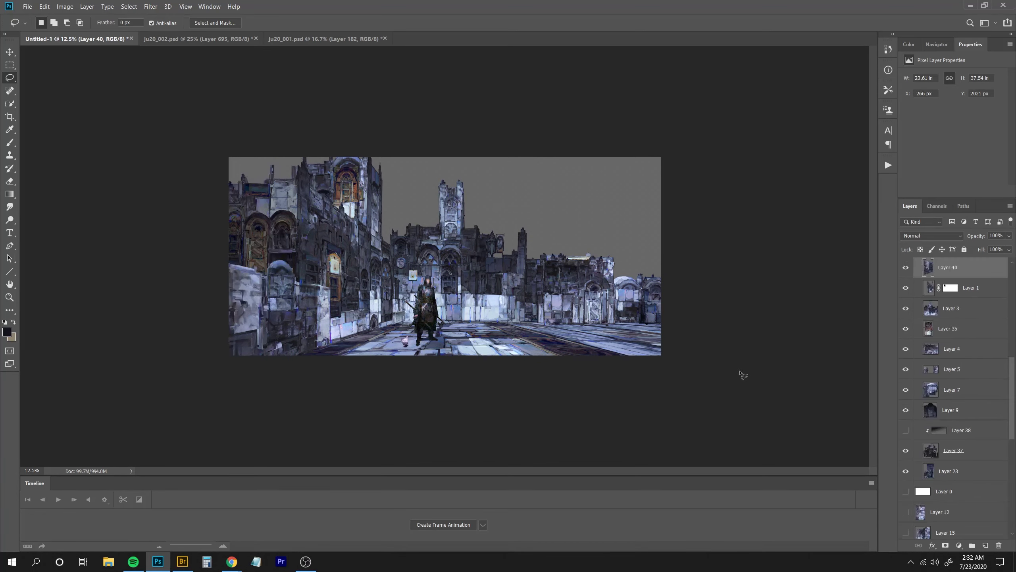
Flip the whole canvas horizontally.
key("F2")
key("ctrl+minus")
key("ctrl+plus")
key("ctrl+plus")
left_click(916, 309)
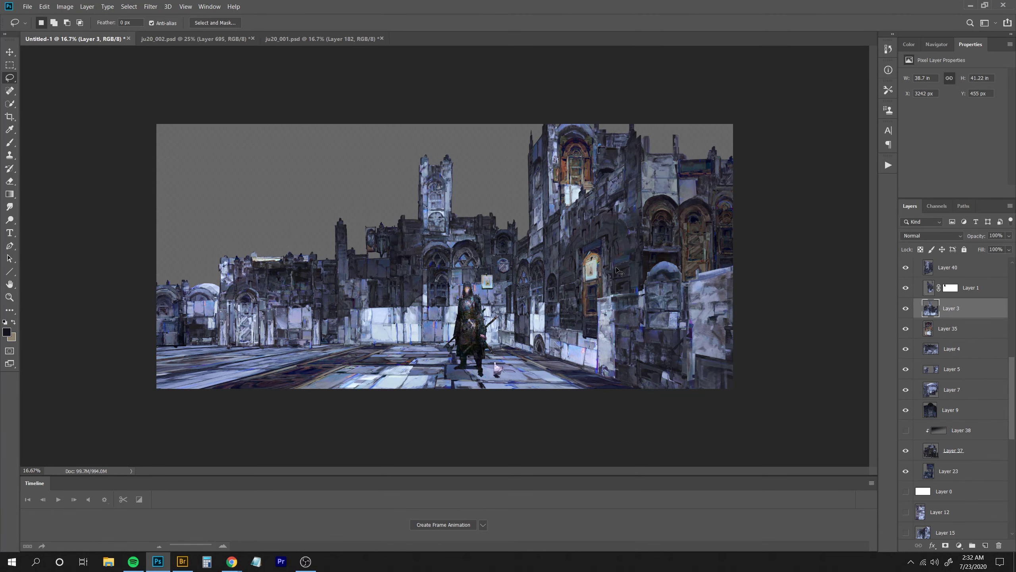
Pick pieces of the castle wall and distant wall, and try shifting the distant wall's battlement pieces together.
key("v")
left_click(649, 276)
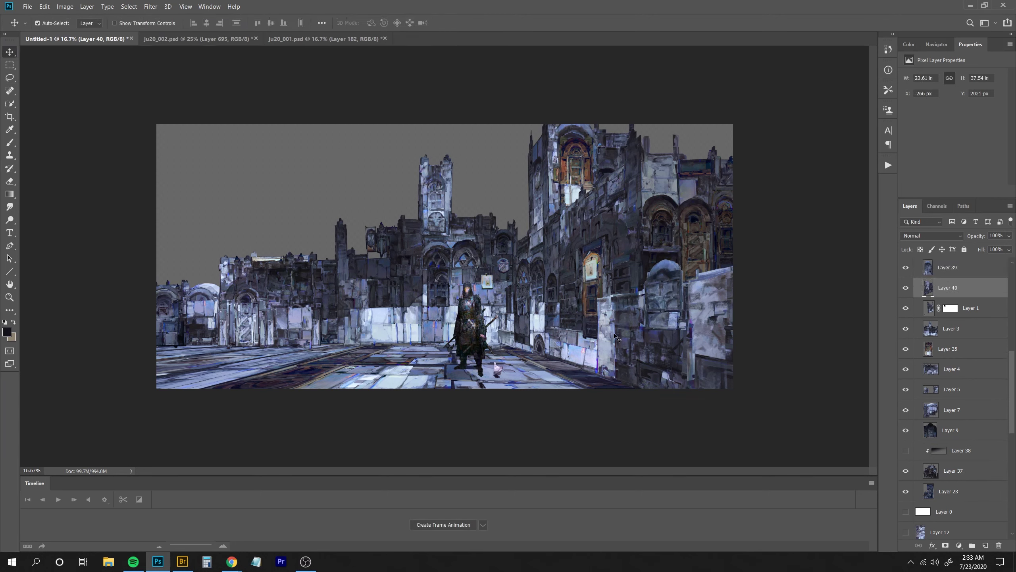
left_click(529, 296)
left_click(293, 277)
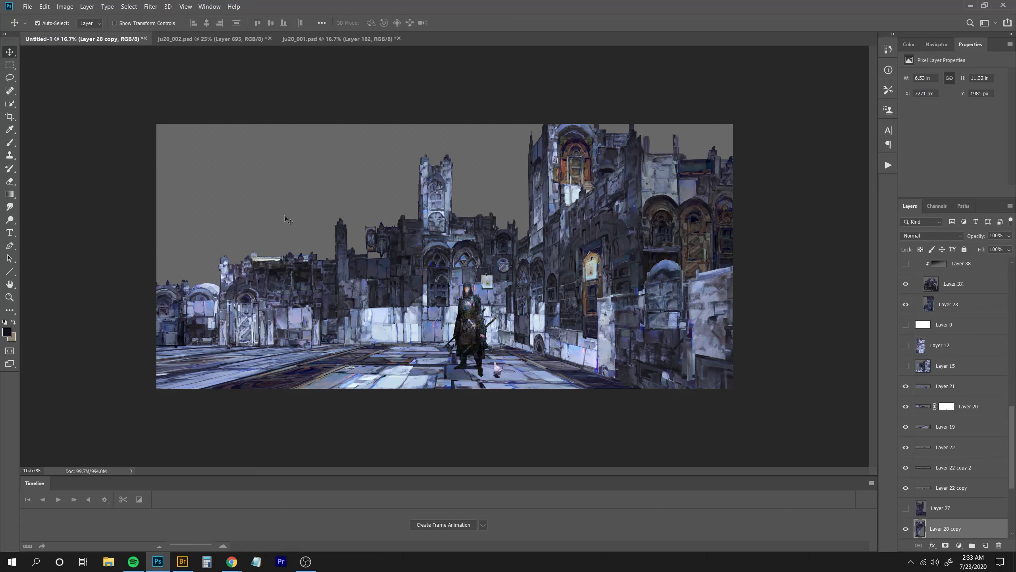
left_click(266, 260, "shift")
left_click_drag(261, 266, 278, 256)
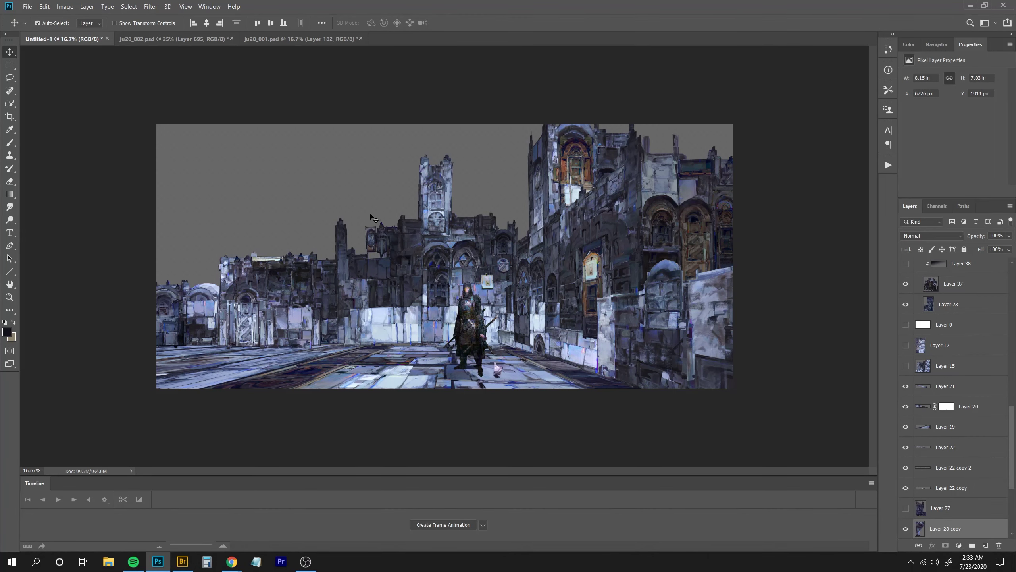
Copy an ornate arched door from another open document, paste it into Untitled-1, and place it over the distant wall's pale gate.
key("ctrl+Tab")
key("l")
left_click_drag(562, 210, 532, 285)
key("ctrl+c")
key("ctrl+Tab")
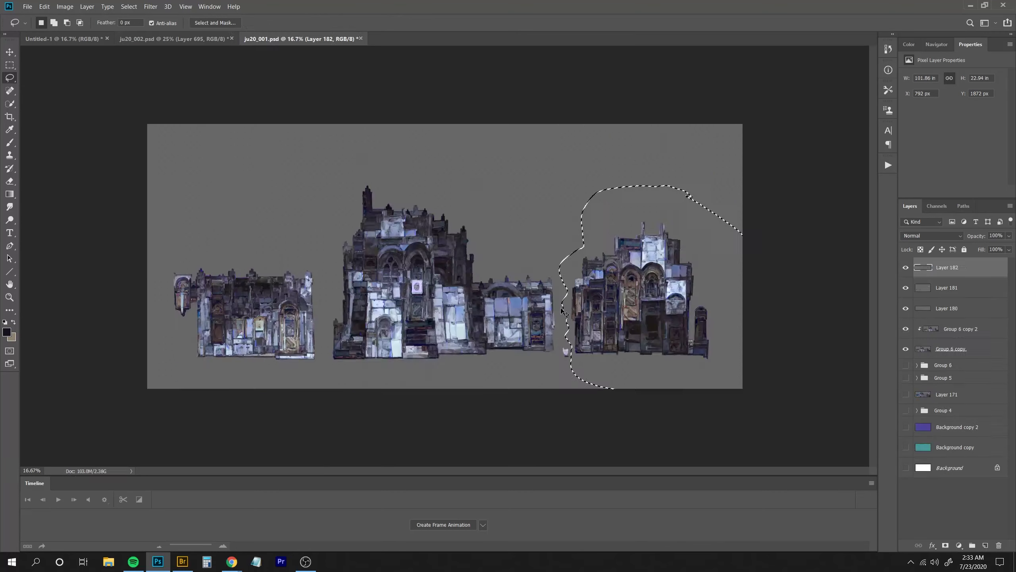
key("ctrl+Tab")
key("ctrl+v")
key("ctrl+t")
key("Return")
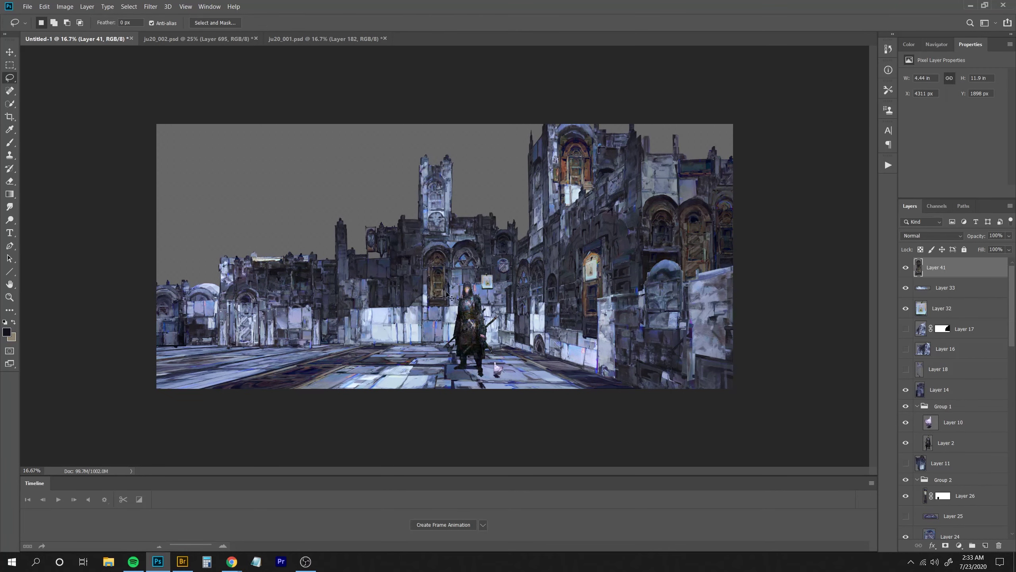
left_click_drag(435, 304, 259, 335)
Brighten the pasted door using Levels with a white input of 190, compare it hidden, and pick the Eraser to blend it.
key("ctrl+l")
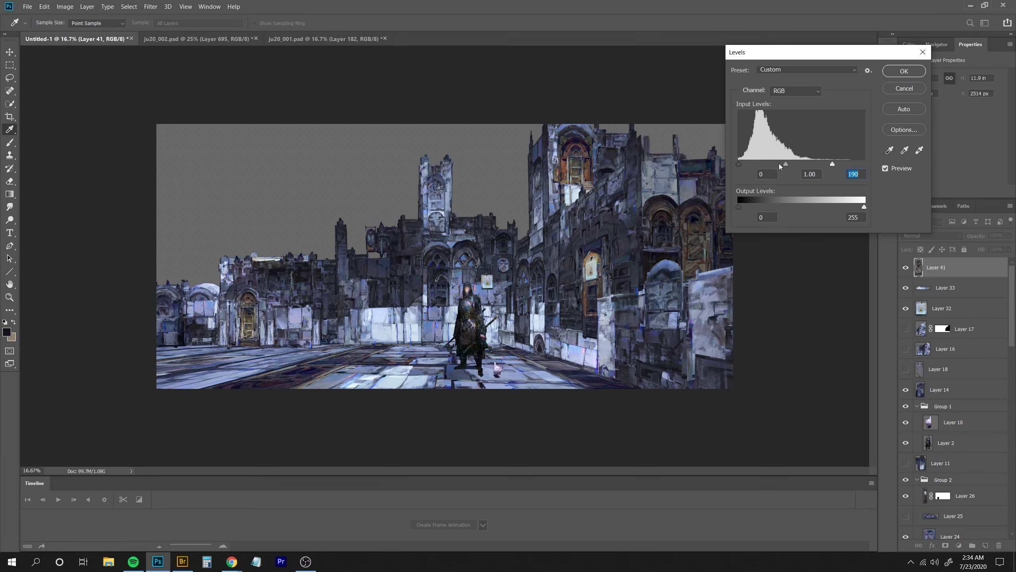
key("Return")
key("l")
left_click(907, 268)
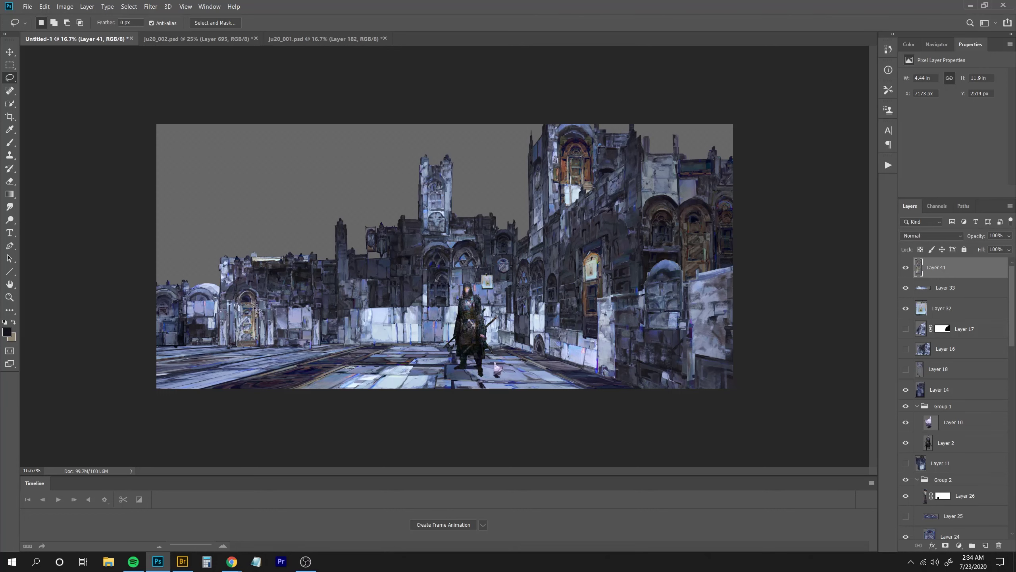
key("e")
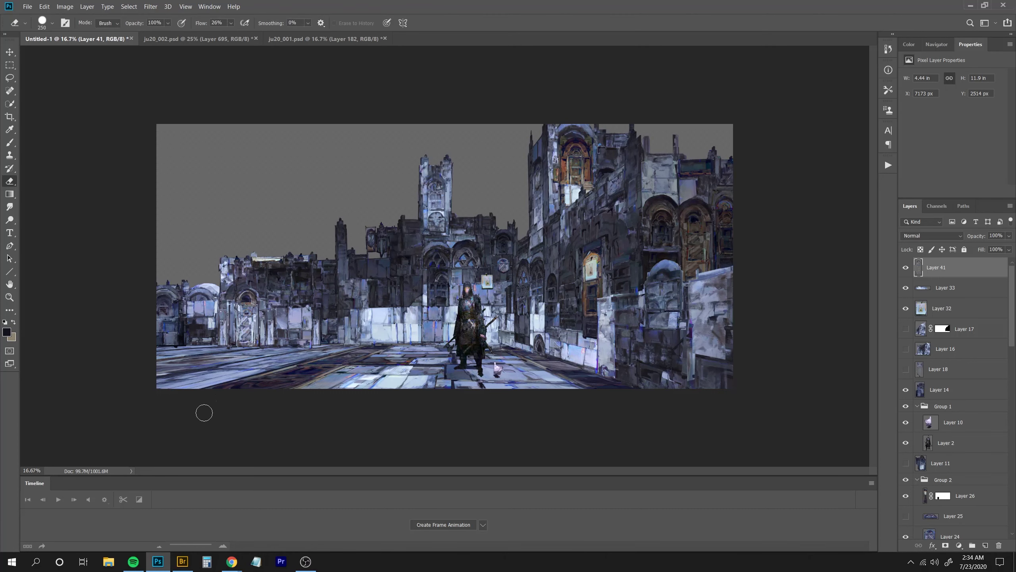
Copy the tall arched doorway with pale stone blocks from ju20_002.psd as merged pixels and paste it into Untitled-1.
key("ctrl+Tab")
key("l")
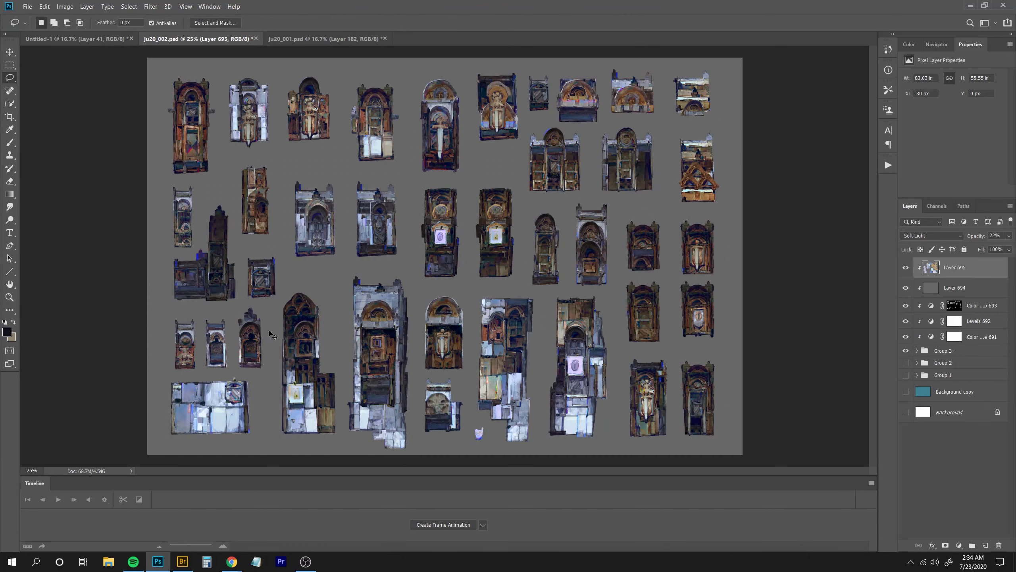
left_click_drag(279, 455, 301, 276)
key("ctrl+shift+c")
key("ctrl+Tab")
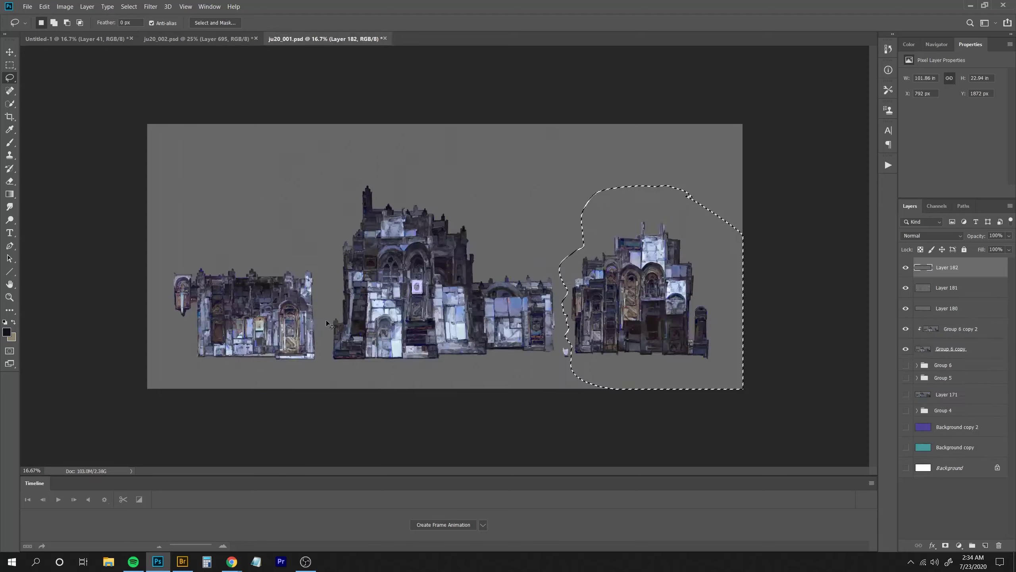
key("ctrl+Tab")
key("ctrl+v")
Move the pasted doorway to the courtyard floor and flatten, slant and widen it into a perspective floor strip.
mouse_move(408, 276)
left_mouse_down()
mouse_move(172, 345)
mouse_move(184, 345)
left_mouse_up()
key("ctrl+t")
left_click_drag(184, 295, 282, 363)
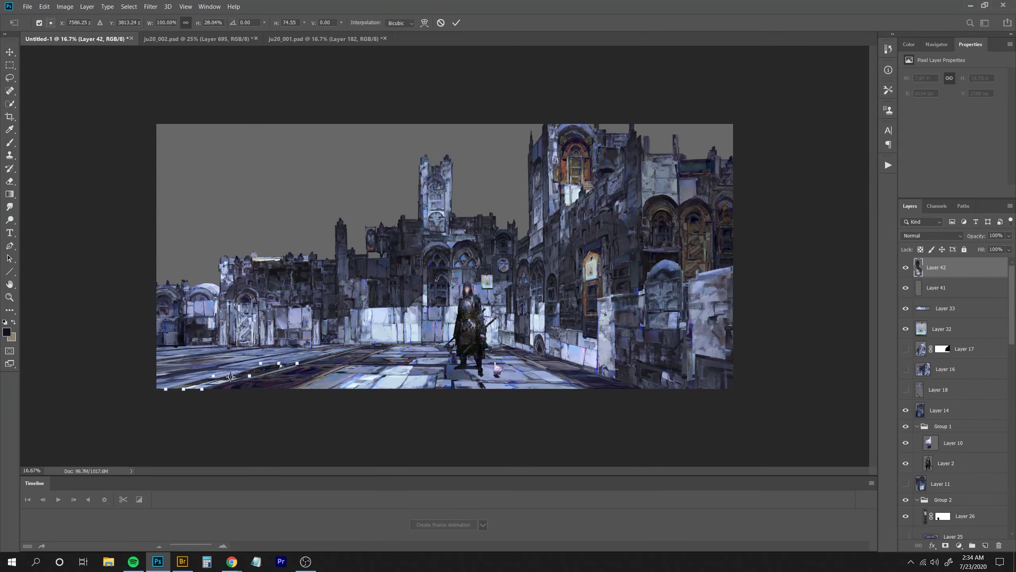
left_click_drag(166, 389, 88, 388)
left_click_drag(199, 364, 347, 353)
left_click_drag(142, 394, 264, 371)
left_click_drag(334, 373, 346, 363)
key("Return")
key("ctrl+minus")
key("ctrl+minus")
key("ctrl+plus")
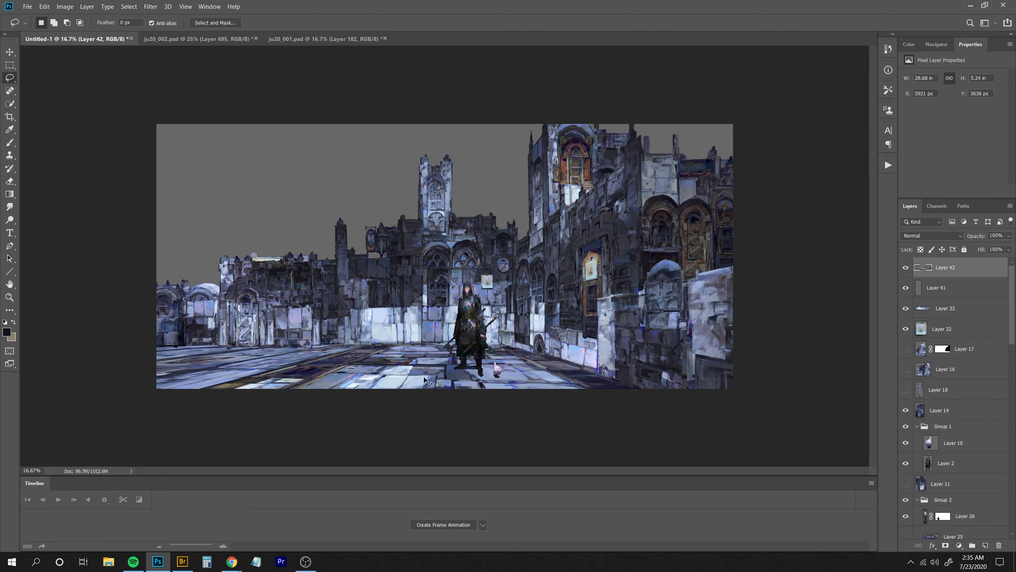
Trim away part of the floor strip on Layer 42 and stretch the remainder to about 124% width along the foreground.
key("Delete")
key("ctrl+d")
left_click_drag(272, 378, 212, 377)
key("ctrl+t")
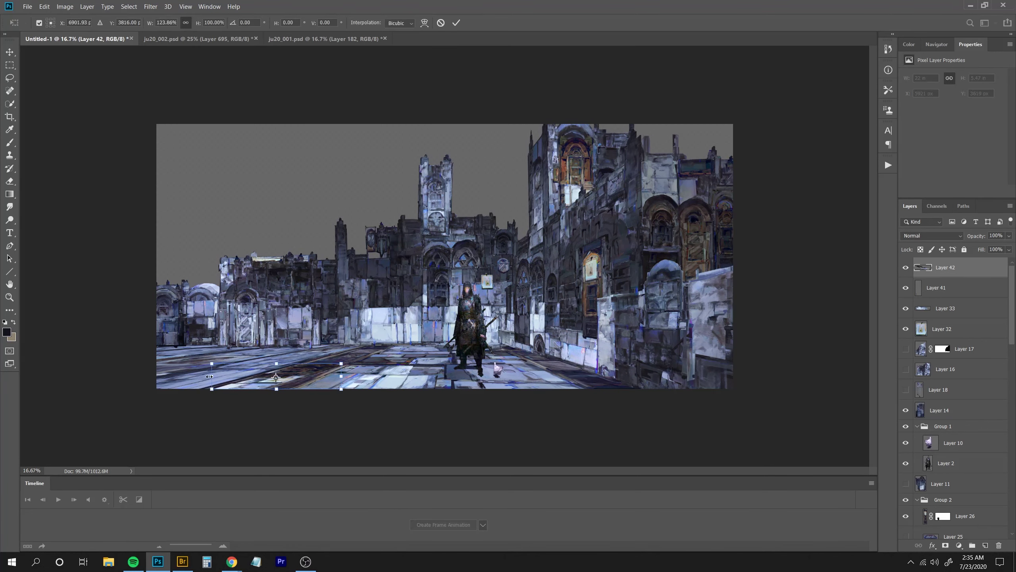
key("Return")
key("ctrl+minus")
key("ctrl+minus")
key("ctrl+plus")
key("ctrl+plus")
Darken the floor strip using Hue/Saturation with a lightness of -27.
key("ctrl+u")
left_click_drag(856, 128, 844, 128)
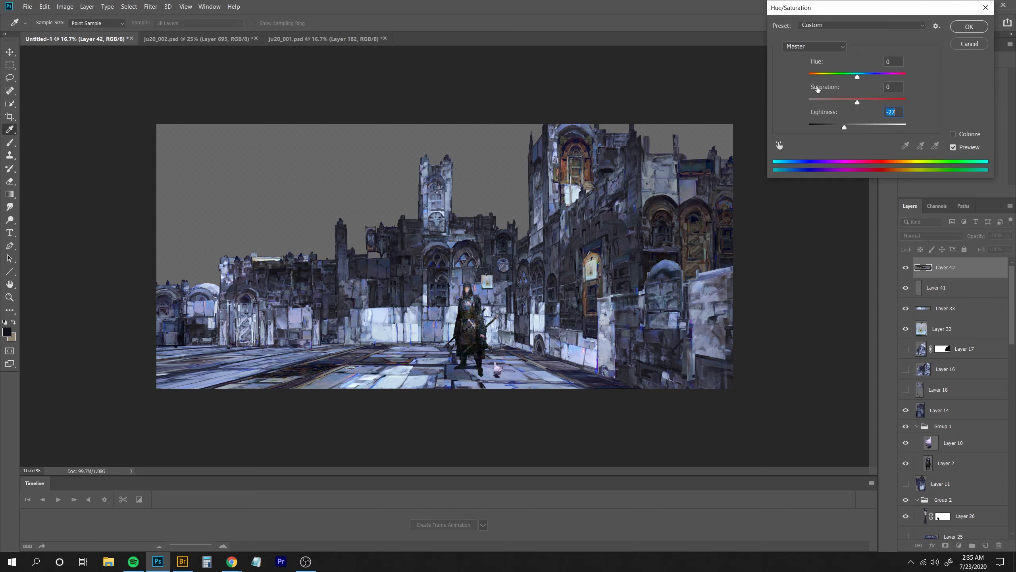
key("Return")
Try moving the orange arched window piece, alone and together with the arcaded building beside it.
key("v")
mouse_move(577, 163)
left_mouse_down()
mouse_move(695, 149)
mouse_move(850, 177)
mouse_move(591, 174)
left_mouse_up()
key("ctrl+z")
key("ctrl+z")
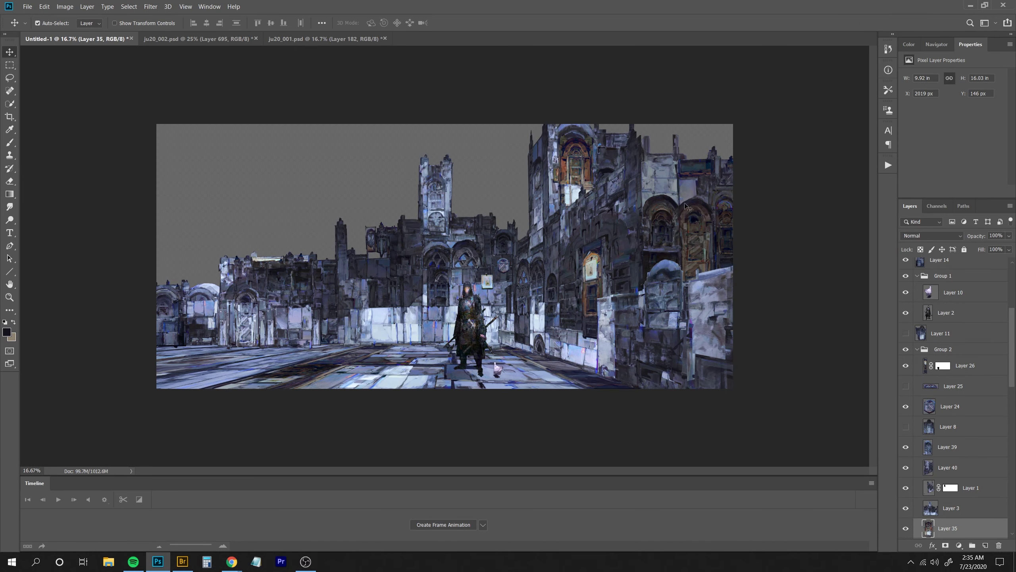
left_click(688, 217, "ctrl+shift")
left_click_drag(688, 216, 798, 378)
left_click_drag(817, 480, 695, 145)
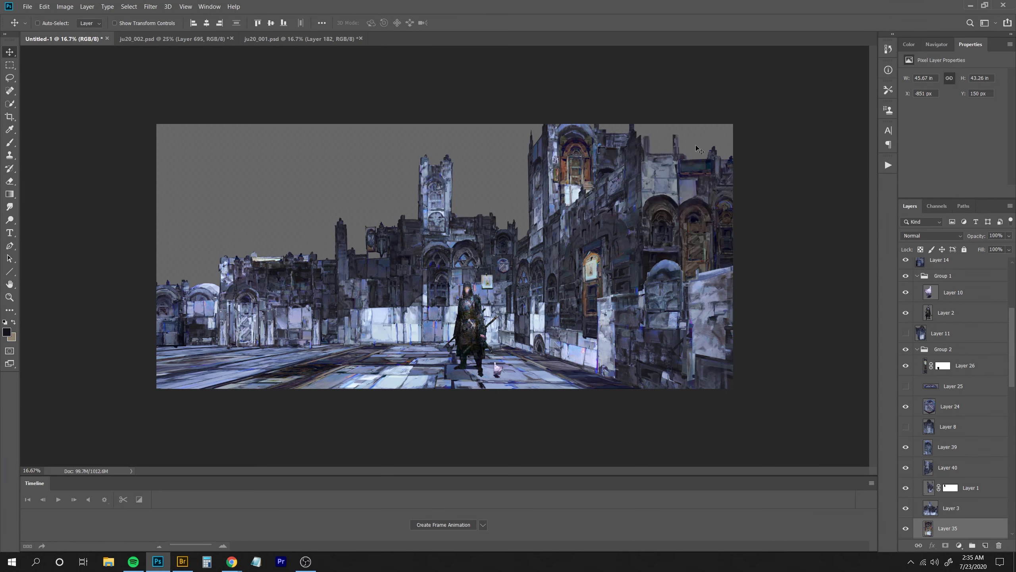
Brighten the arcaded building on Layer 37 using Levels with midtones at 0.95 and a white input of 171.
left_click(681, 265)
left_click(689, 210)
key("ctrl+l")
left_click_drag(864, 164, 833, 165)
left_click_drag(786, 166, 822, 165)
left_click_drag(781, 166, 782, 168)
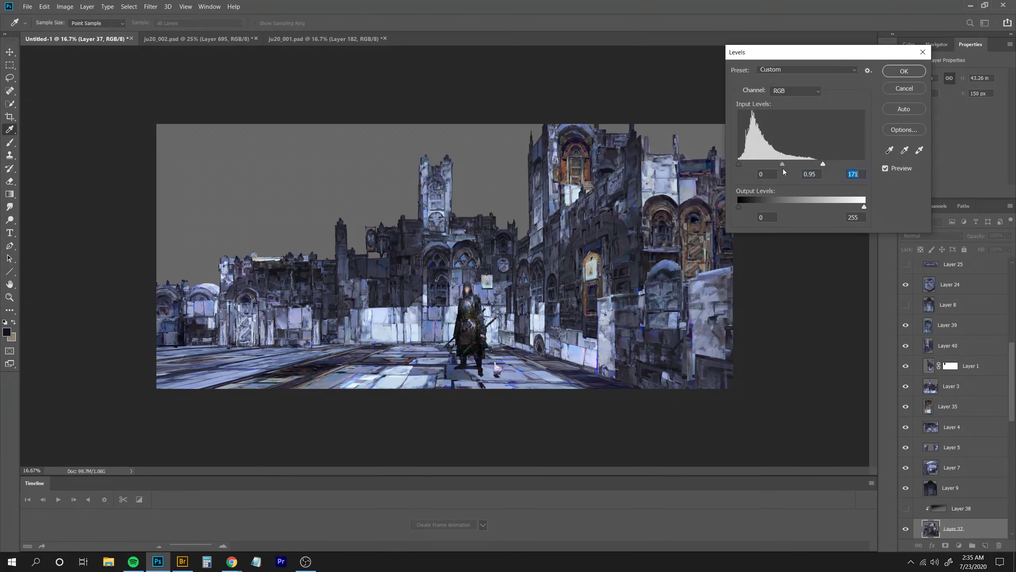
key("Return")
key("ctrl+minus")
key("ctrl+minus")
key("ctrl+minus")
key("ctrl+plus")
key("ctrl+plus")
key("ctrl+plus")
Try moving the arcaded building away, undo the move, and hide Layer 37.
left_click_drag(694, 178, 903, 175)
key("ctrl+z")
left_click(906, 528)
Close ju20_002.psd and ju20_001.psd without saving and bring up j20_009.psd.
left_click(200, 39)
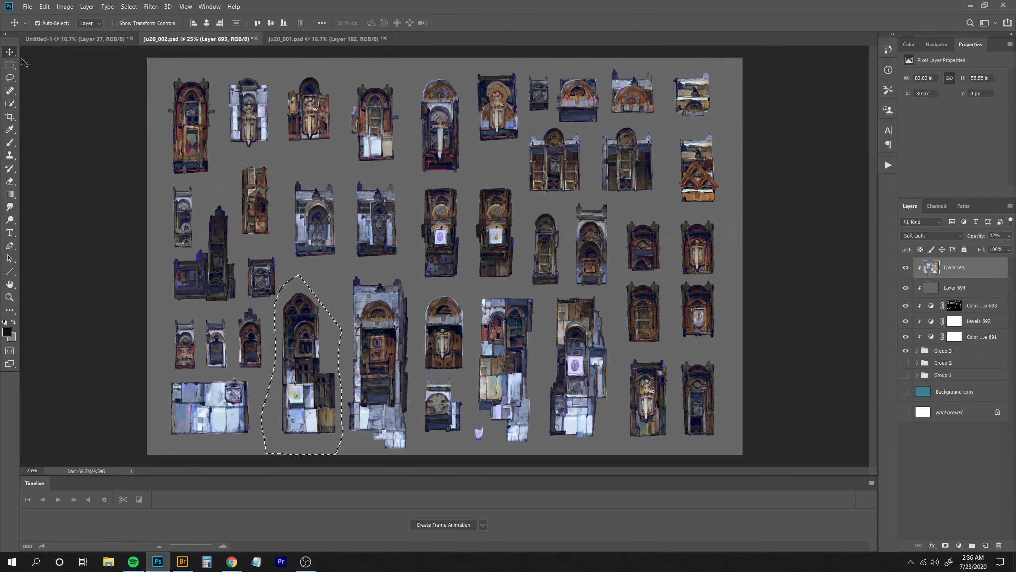
left_click(256, 39)
left_click(522, 218)
key("ctrl+w")
key("n")
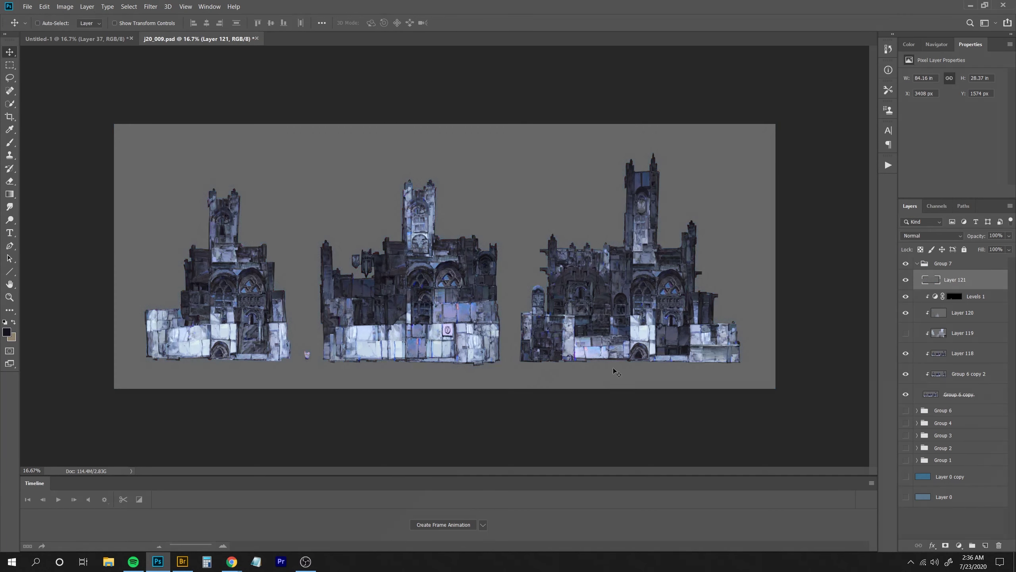
Copy the rightmost towered building from j20_009.psd as merged pixels, paste it into Untitled-1, and raise it above Layer 9.
key("l")
left_click_drag(517, 390, 678, 391)
key("ctrl+shift+c")
key("ctrl+Tab")
key("ctrl+v")
key("ctrl+bracketright")
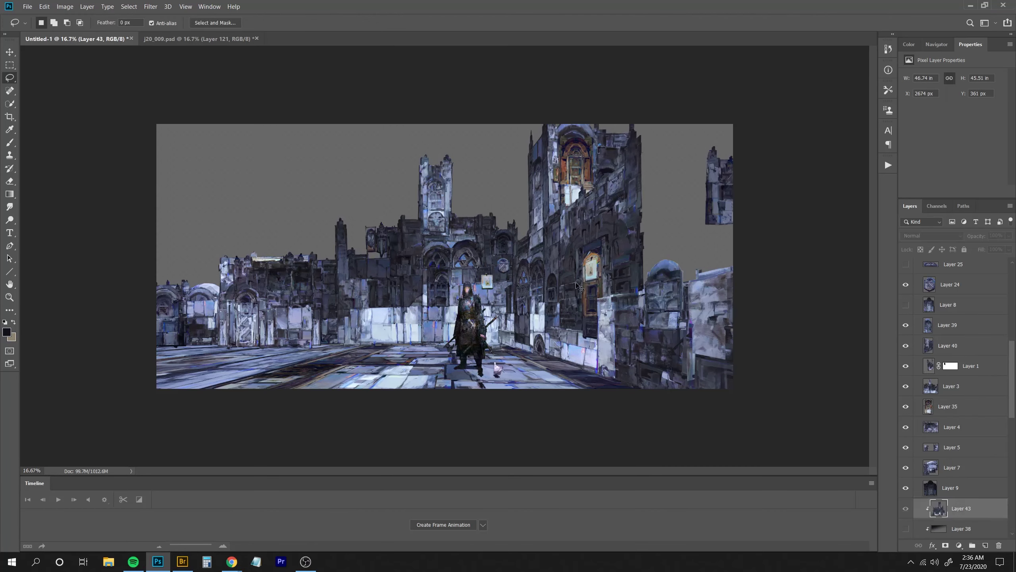
key("ctrl+bracketright")
Scale the pasted towered building to about 140% and position it behind the right castle wall.
key("ctrl+t")
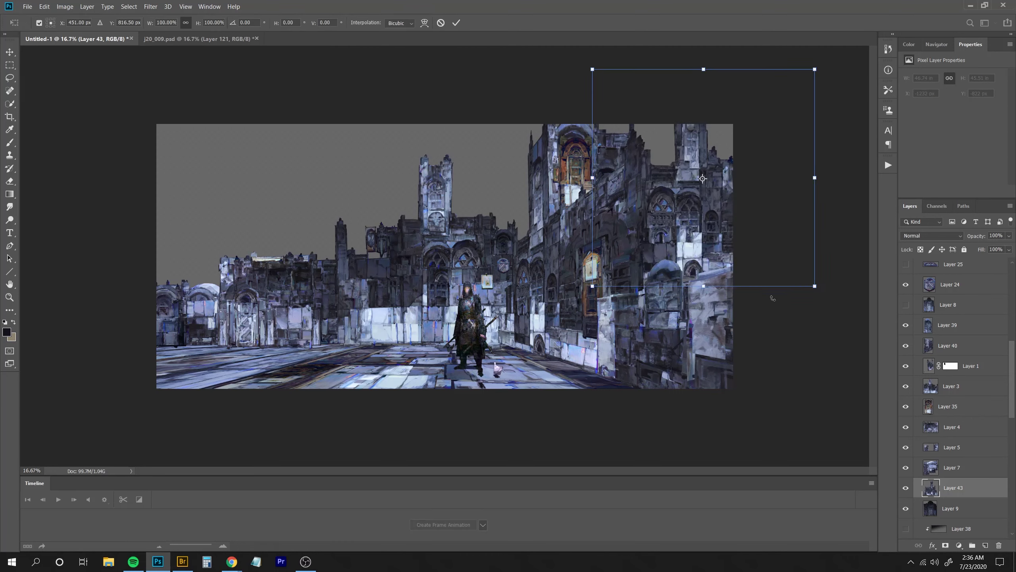
left_click_drag(816, 288, 905, 373)
left_click_drag(704, 234, 675, 191)
left_click_drag(675, 185, 674, 191)
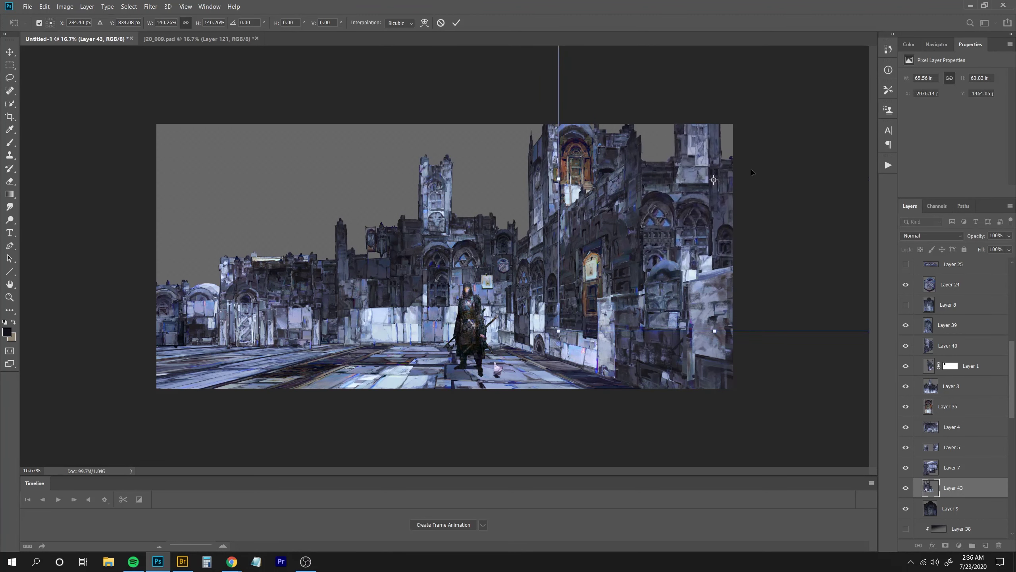
key("Return")
Flip the enlarged towered building on Layer 43 horizontally in place.
key("l")
key("ctrl+shift+Left")
key("ctrl+shift+Left")
key("ctrl+shift+Left")
key("ctrl+shift+Left")
key("ctrl+shift+Left")
key("ctrl+shift+Left")
key("ctrl+shift+Left")
key("ctrl+shift+Left")
key("ctrl+shift+Left")
key("ctrl+shift+Left")
key("ctrl+shift+Left")
key("ctrl+shift+Left")
key("ctrl+shift+Left")
key("ctrl+shift+Left")
key("ctrl+shift+Left")
key("ctrl+shift+Left")
key("ctrl+shift+Left")
key("ctrl+shift+Left")
key("ctrl+shift+Left")
key("ctrl+shift+Left")
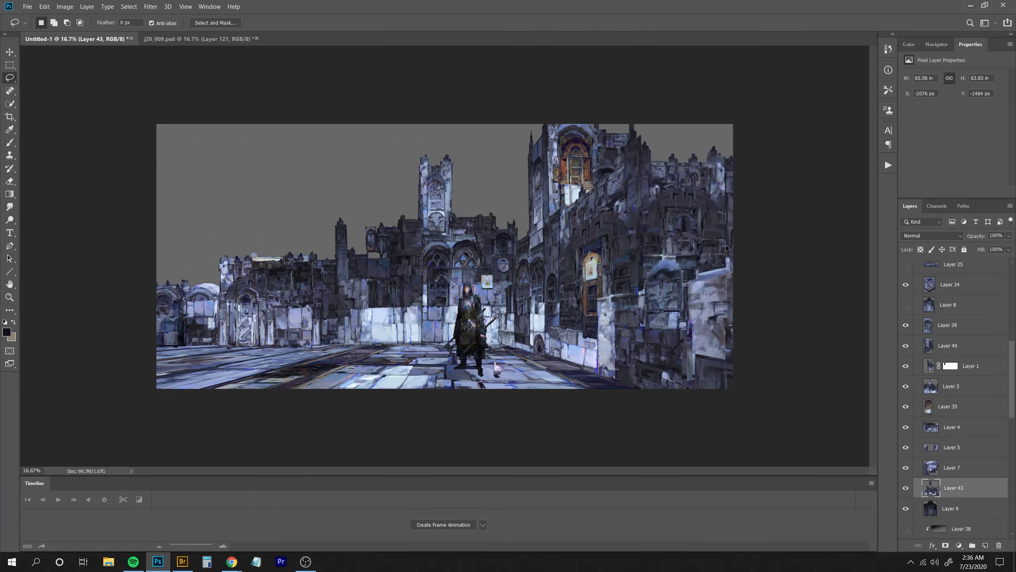
Stretch and skew the flipped towered building on Layer 43 to follow the perspective behind the right castle wall.
key("ctrl+t")
key("ctrl+minus")
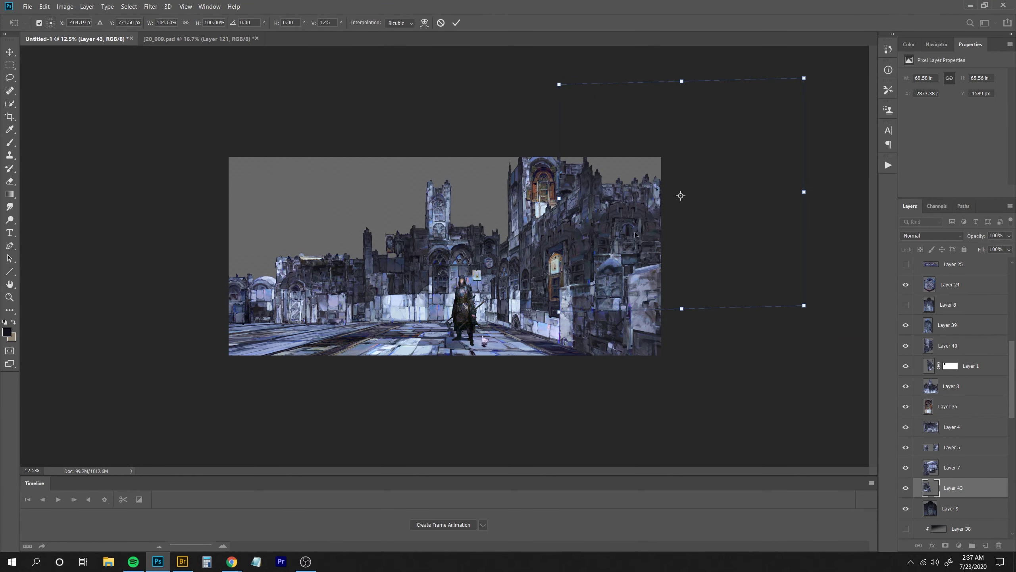
key("Return")
key("l")
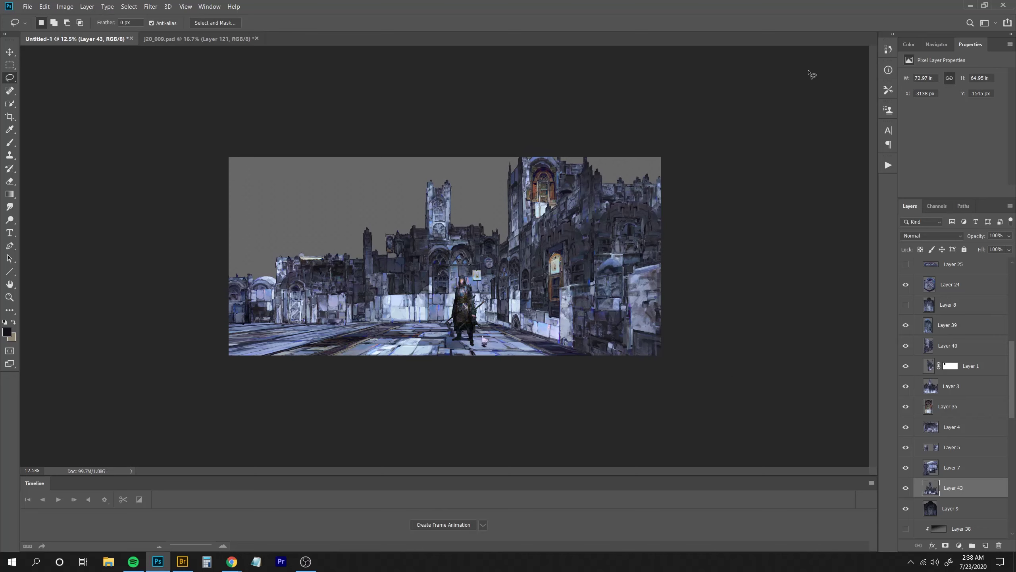
Copy the small painted fragment between the left and middle buildings in j20_009.psd and paste it into Untitled-1 at the top of Group 2.
key("ctrl+plus")
key("ctrl+Tab")
left_click_drag(306, 352, 308, 347)
key("ctrl+c")
key("ctrl+Tab")
key("ctrl+v")
key("ctrl+shift+bracketright")
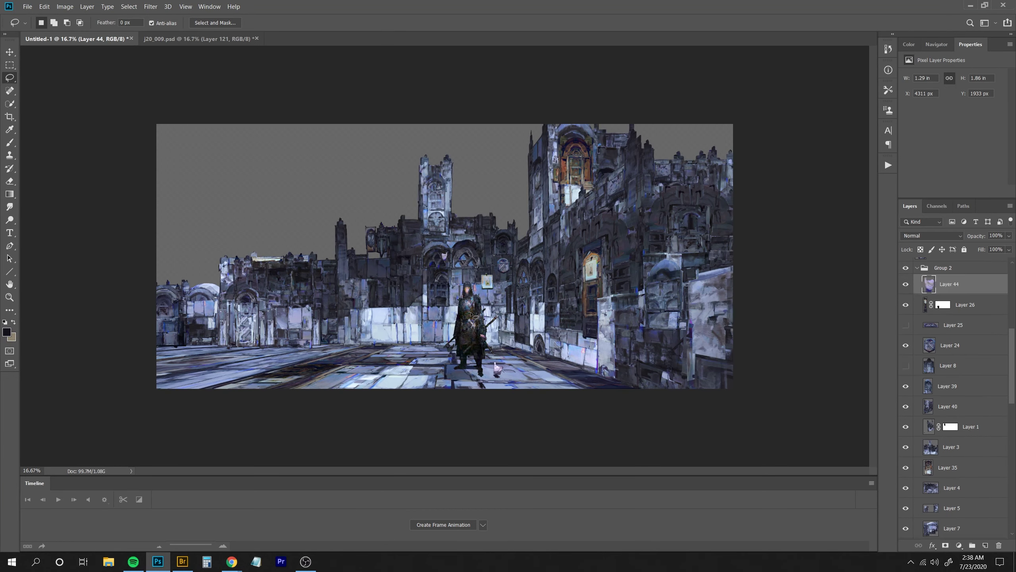
Try the fragment enlarged, Levels-adjusted and moved onto the floor beside the knight above all layers, and delete its layer.
key("ctrl+t")
left_click_drag(370, 359, 406, 346)
key("Return")
key("ctrl+t")
key("Return")
left_click_drag(401, 395, 436, 395)
left_click_drag(343, 415, 564, 424)
key("ctrl+l")
key("Return")
left_click_drag(599, 426, 503, 432)
key("ctrl+shift+bracketright")
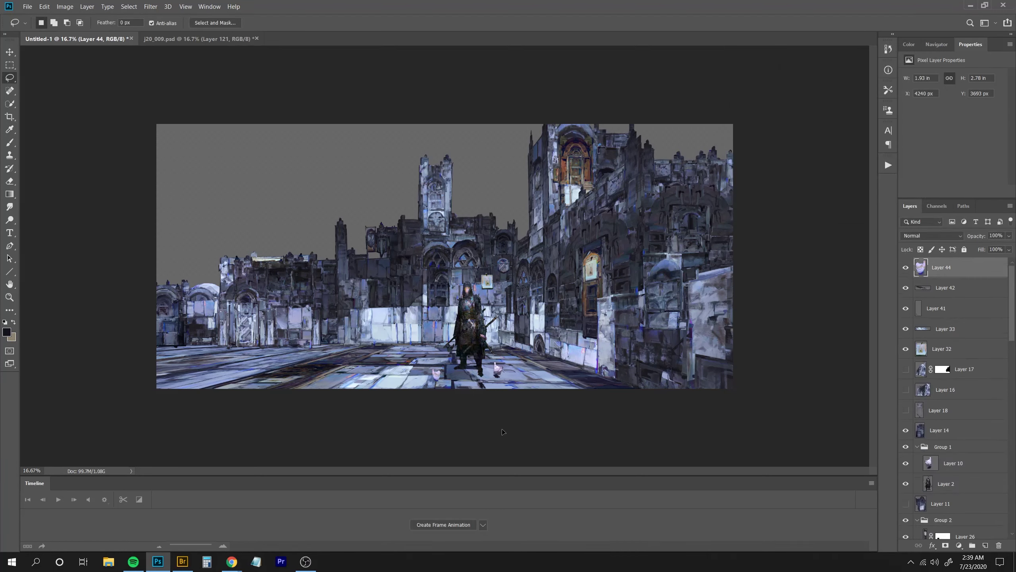
key("Delete")
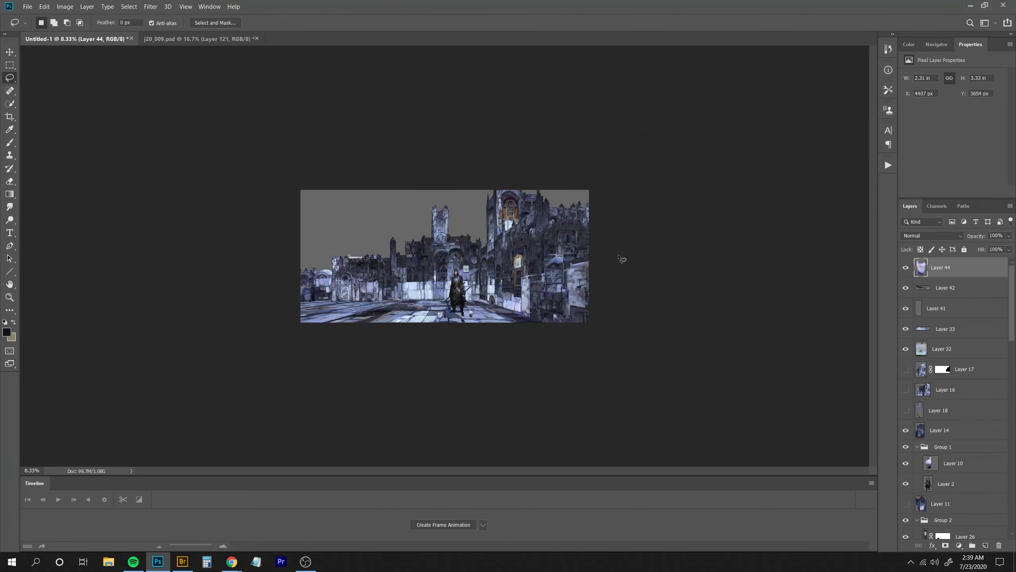
Duplicate the Layer 35 window piece beside the right tower and stack it and Layer 5 below Layer 23.
left_click(10, 52)
mouse_move(614, 160)
left_mouse_down()
mouse_move(635, 178)
mouse_move(618, 178)
left_mouse_up()
left_click(694, 146)
key("ctrl+bracketleft")
key("ctrl+bracketleft")
key("ctrl+bracketleft")
key("ctrl+bracketleft")
key("ctrl+bracketleft")
key("ctrl+bracketleft")
key("ctrl+bracketleft")
key("ctrl+bracketleft")
key("ctrl+bracketleft")
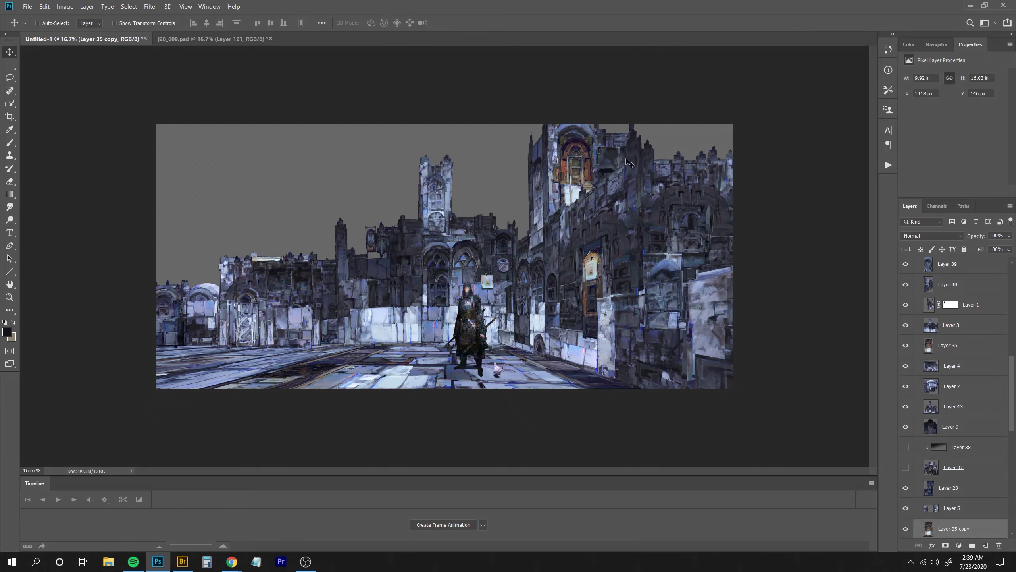
key("ctrl+bracketright")
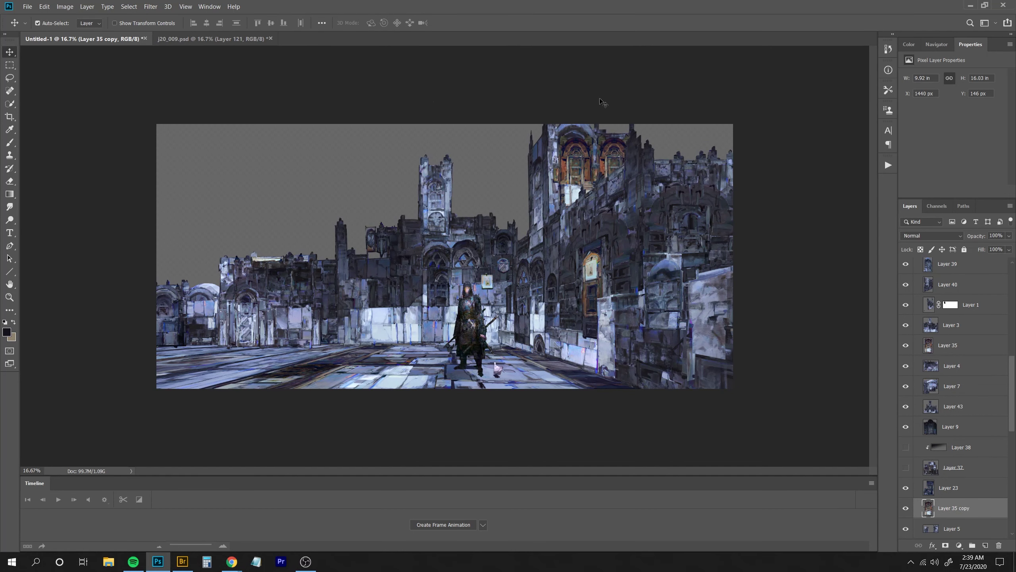
Fill the area behind the right wall with another copy of the Layer 35 window piece and two copies of Layer 5.
left_click_drag(583, 137, 634, 251)
key("ctrl+minus")
key("ctrl+plus")
key("Delete")
left_click_drag(698, 144, 785, 150, "ctrl+alt")
key("ctrl+bracketleft")
key("ctrl+bracketleft")
key("ctrl+minus")
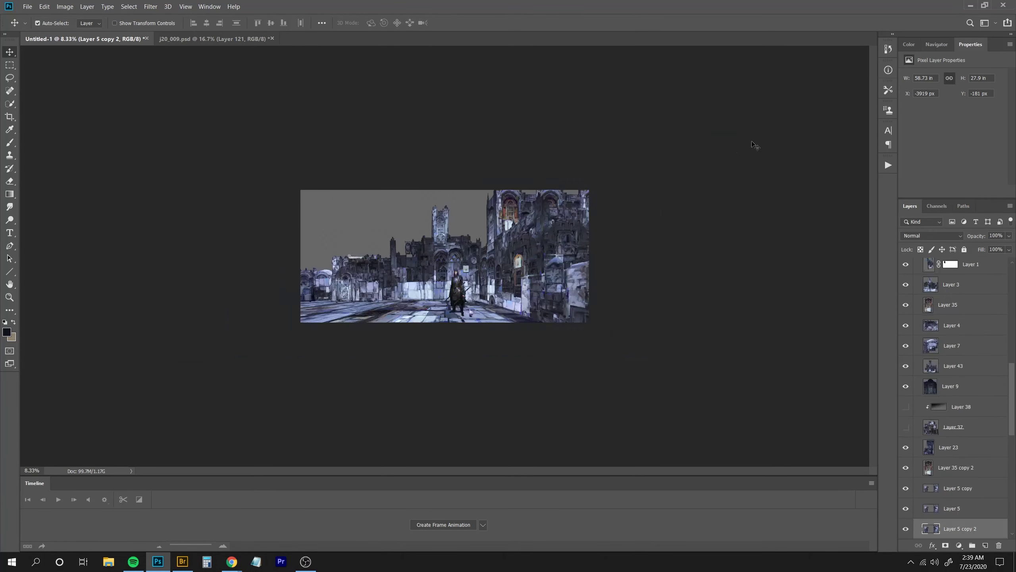
Add a new layer clipped to Layer 43 and draw a purplish-blue to transparent gradient down from the building's top.
key("ctrl+plus")
left_click(705, 192, "ctrl")
key("ctrl+alt+shift+n")
key("ctrl+alt+g")
key("g")
left_click(630, 181, "alt")
left_click_drag(681, 148, 682, 246)
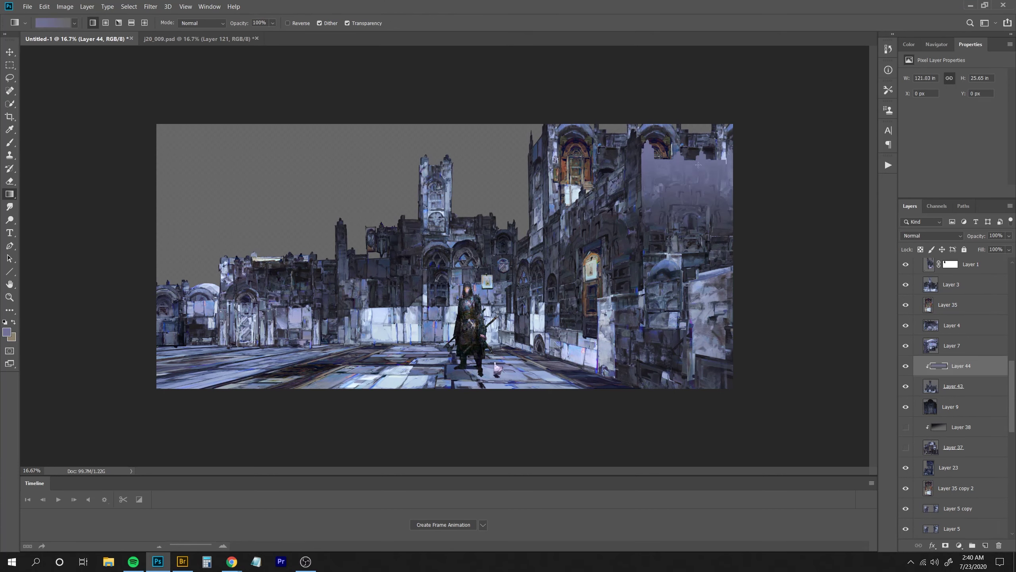
Set the clipped gradient layer to Multiply and apply Hue/Saturation with saturation -100 and lightness -49.
left_click(928, 236)
left_click(924, 275)
key("ctrl+u")
left_click_drag(857, 102, 807, 102)
left_click_drag(858, 129, 833, 130)
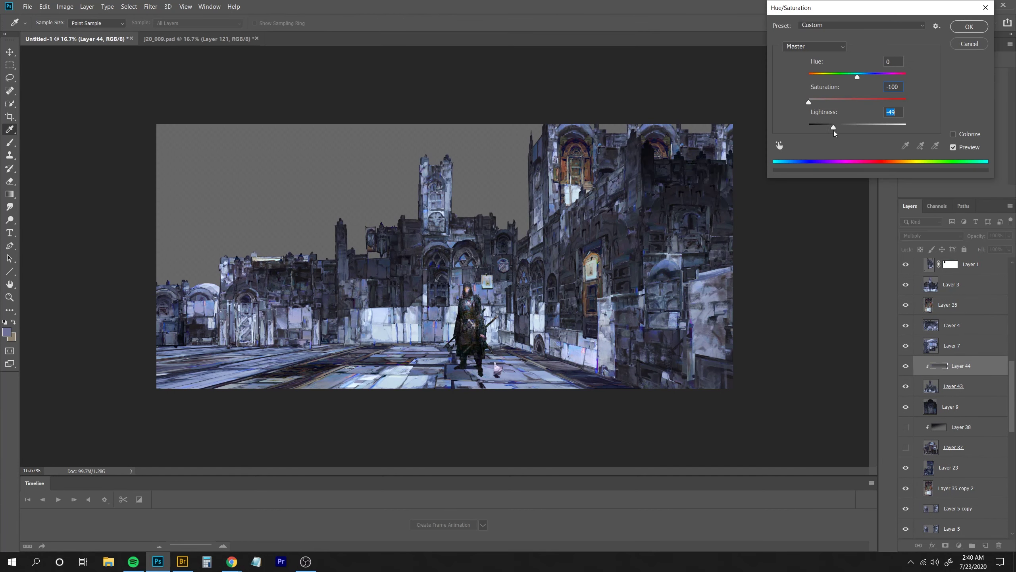
key("Return")
Try a dark gradient down the right building and clear everything from the clipped Multiply layer.
left_click(683, 168, "alt")
left_click_drag(685, 173, 690, 290)
key("ctrl+a")
key("Delete")
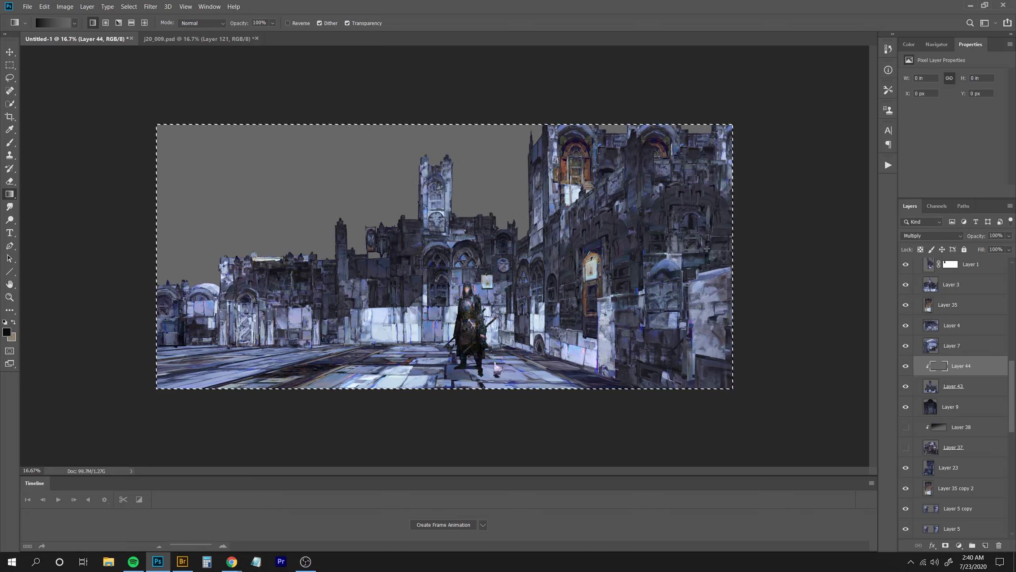
Try several black-to-transparent gradients across the right building from its edges on the Multiply layer, undoing each.
key("ctrl+d")
left_click_drag(736, 248, 665, 217)
key("ctrl+z")
left_click_drag(739, 224, 613, 223)
key("ctrl+z")
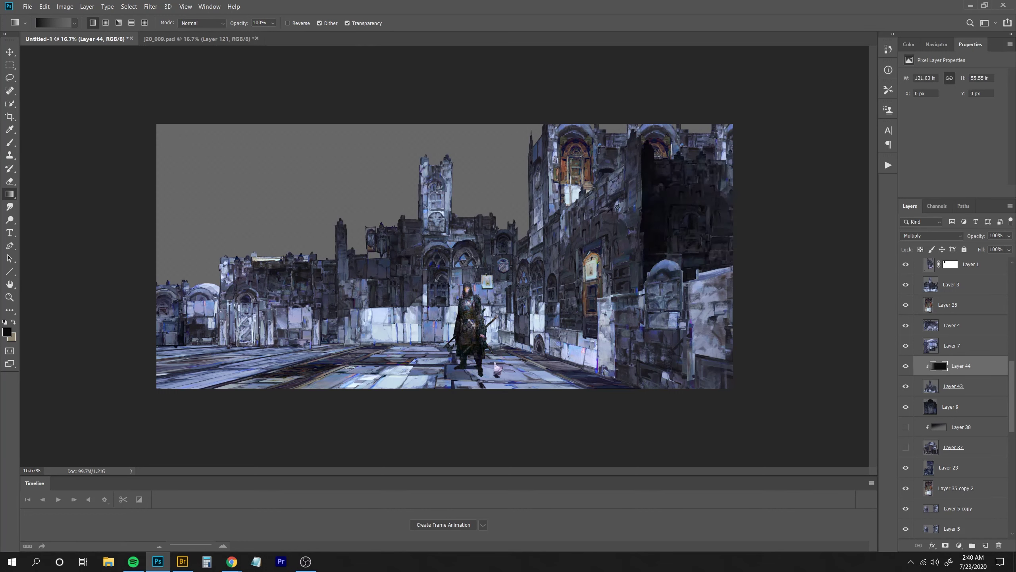
key("ctrl+z")
left_click_drag(602, 277, 724, 168)
key("ctrl+z")
Draw a black-to-transparent gradient rising diagonally across the right building and adjust Layer 44's opacity.
left_click_drag(614, 339, 714, 67)
left_click_drag(977, 235, 958, 243)
Add another clipped layer with a diagonal gradient in a sampled dark wall colour, set to Darken at 53% opacity.
key("ctrl+shift+alt+n")
key("ctrl+alt+g")
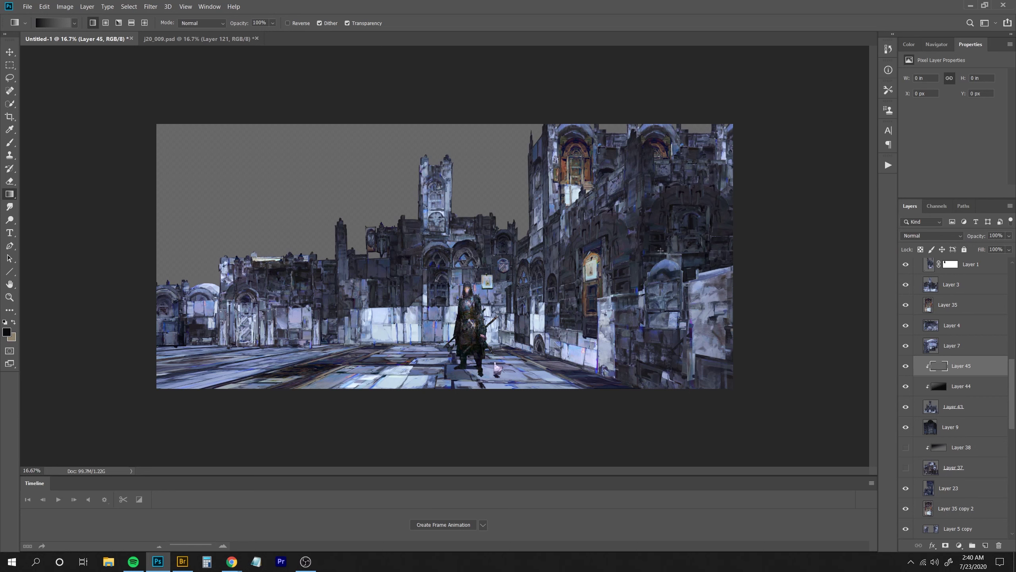
left_click(658, 244, "alt")
left_click_drag(659, 246, 717, 145)
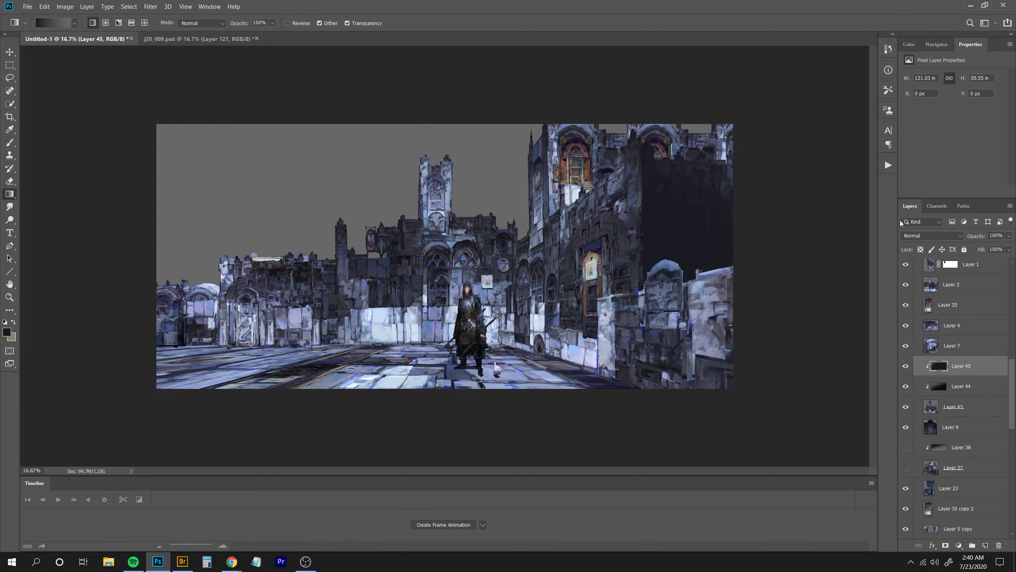
left_click(932, 236)
left_click(906, 268)
left_click_drag(972, 236, 946, 245)
key("ctrl+minus")
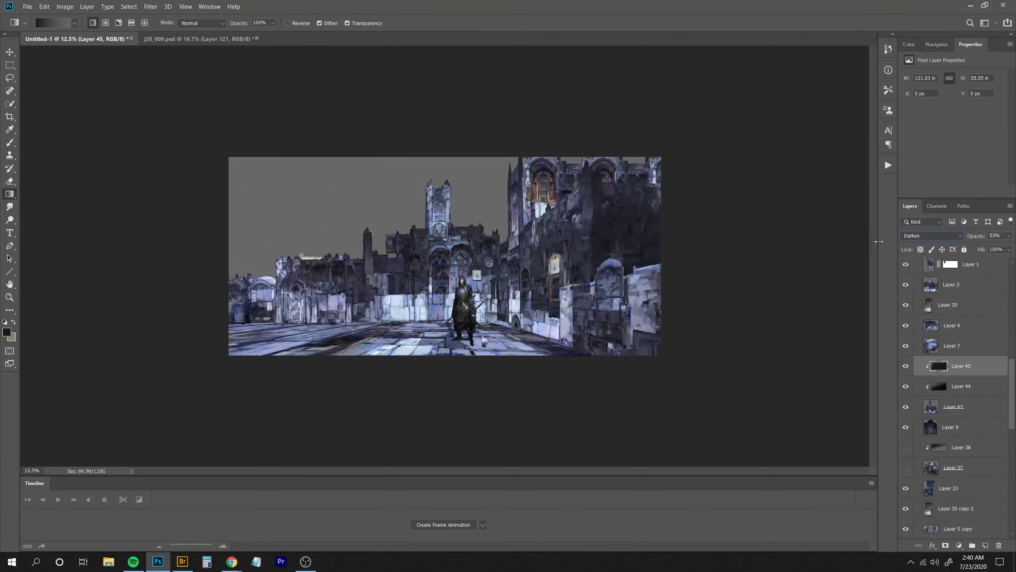
key("ctrl+minus")
key("ctrl+equal")
key("ctrl+equal")
Hide Layer 45 and Layer 44, and draw a sampled-colour gradient over the right building on a new clipped layer.
left_click_drag(906, 367, 908, 386)
key("ctrl+shift+alt+n")
key("ctrl+alt+g")
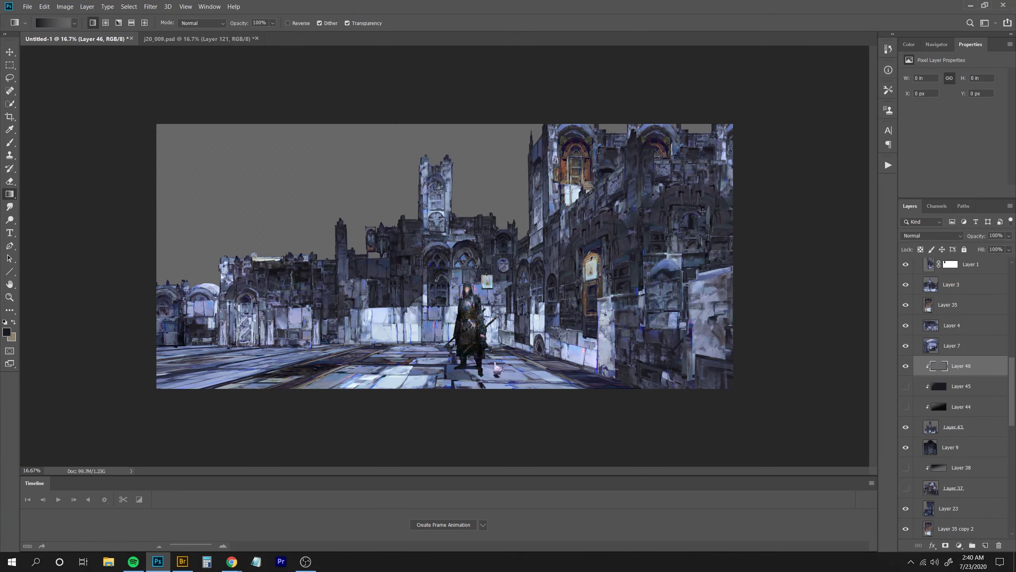
left_click(708, 196, "alt")
left_click_drag(693, 168, 725, 227)
Lower Layer 46's opacity to 53% and shade the right building diagonally with further gradients in sampled wall colours.
left_click(932, 235)
left_click(916, 242)
left_click_drag(976, 237, 937, 240)
left_click(704, 152, "alt")
left_click_drag(734, 156, 681, 255)
left_click_drag(970, 235, 989, 238)
left_click(706, 175, "alt")
left_click_drag(704, 172, 615, 292)
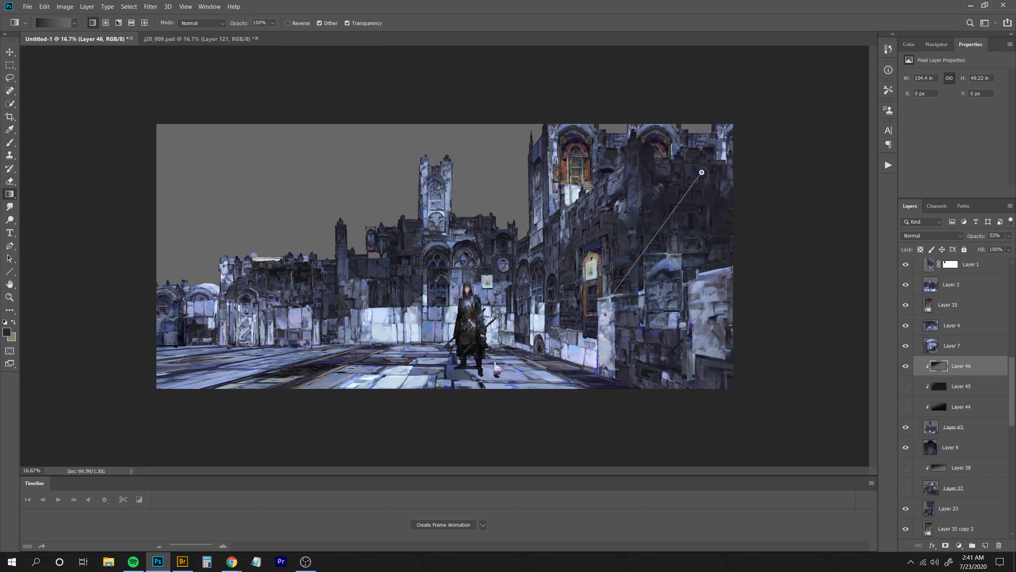
Darken the right building on Layer 46 with a diagonal gradient in a near-black colour sampled from the knight.
left_click(471, 350, "alt")
left_click_drag(665, 256, 617, 303)
key("ctrl+z")
left_click(470, 358, "alt")
left_click_drag(676, 216, 641, 264)
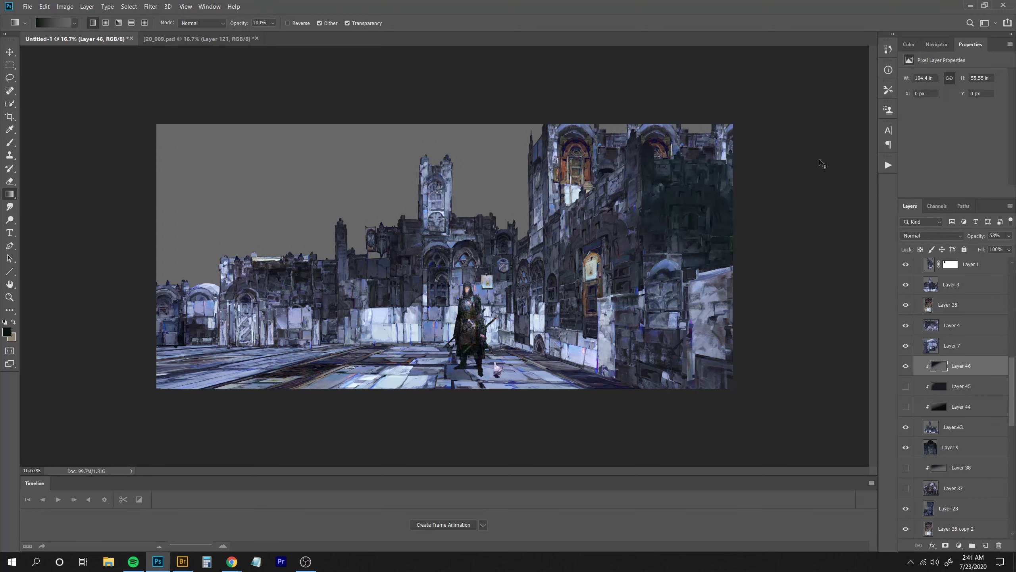
Desaturate Layer 46 fully with Hue/Saturation, set it to Multiply and raise its opacity.
key("ctrl+u")
left_click_drag(857, 101, 808, 102)
key("Return")
left_click(929, 235)
left_click(932, 267)
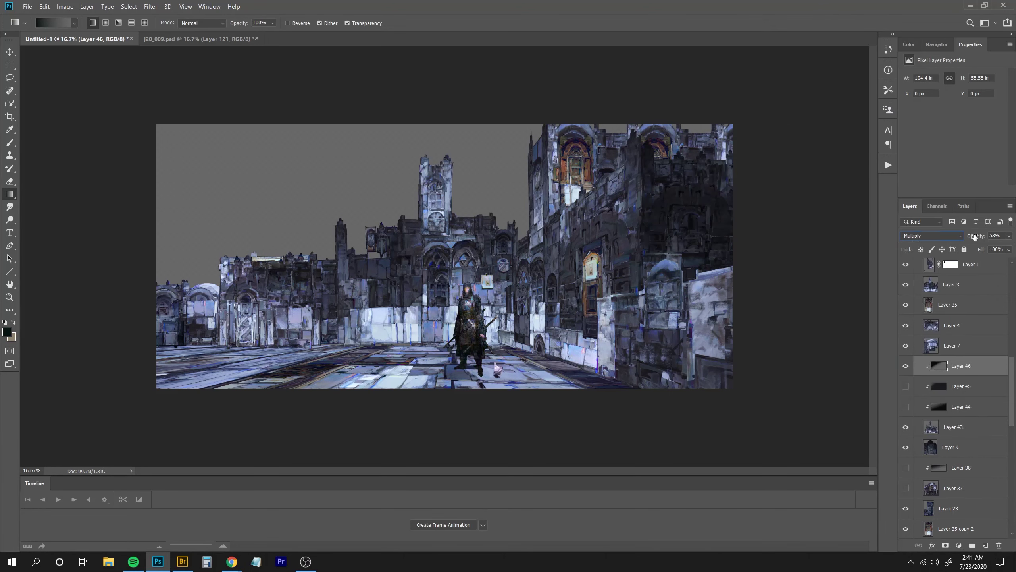
left_click_drag(976, 236, 990, 239)
Hide the Layer 46 shading and judge the courtyard without it at a smaller view.
left_click(906, 366)
key("ctrl+minus")
key("ctrl+minus")
key("ctrl+equal")
key("ctrl+equal")
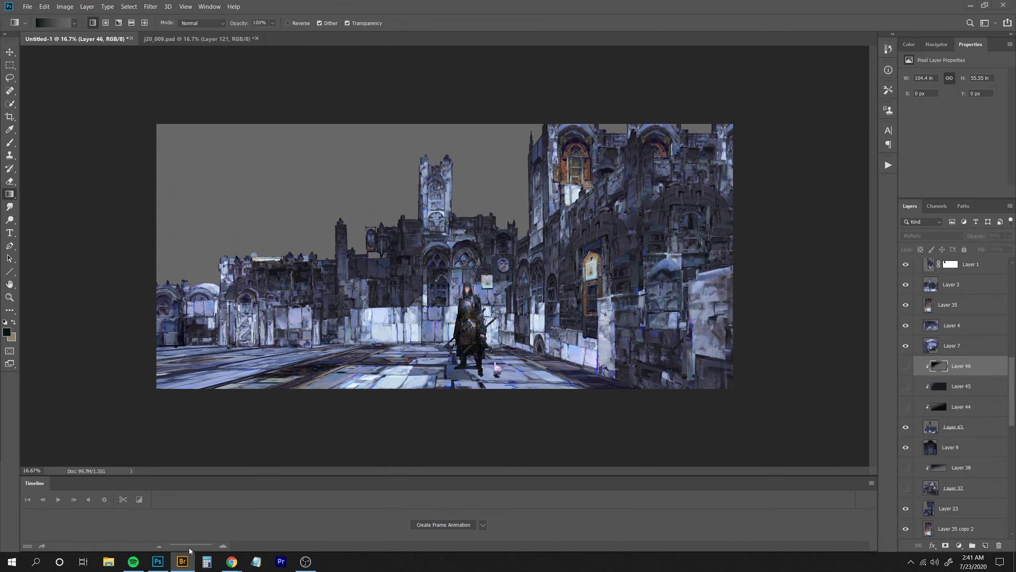
Copy the rightmost towered building from j20_009.psd, paste it into Untitled-1 and place it over the left castle wall.
key("ctrl+Tab")
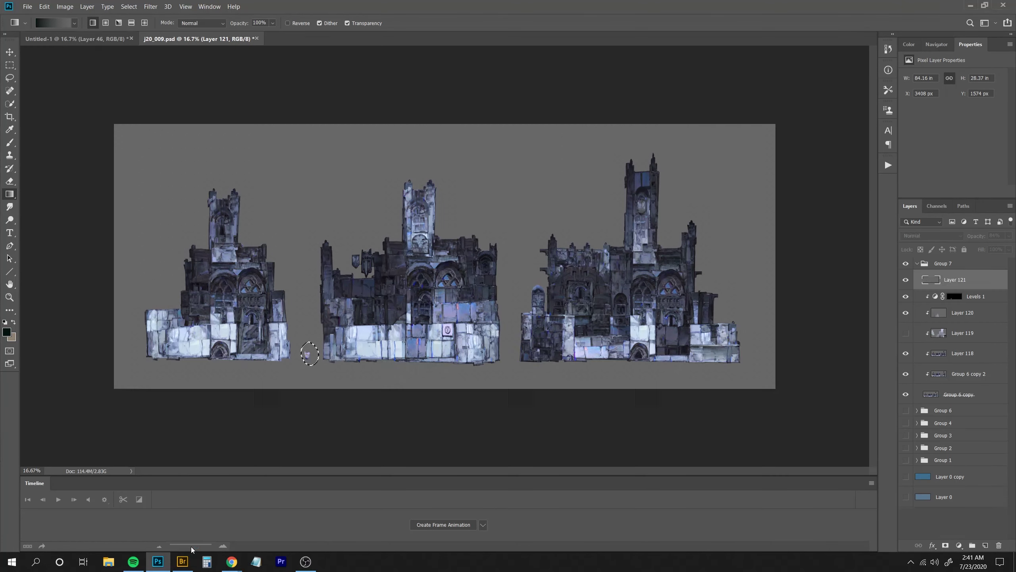
key("l")
left_click_drag(545, 125, 517, 364)
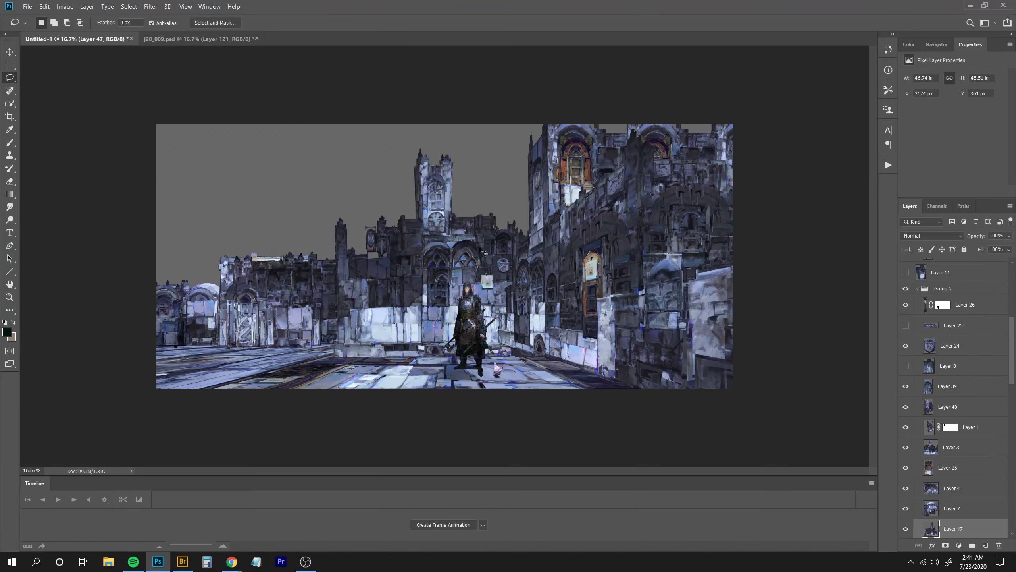
left_click_drag(417, 184, 270, 127)
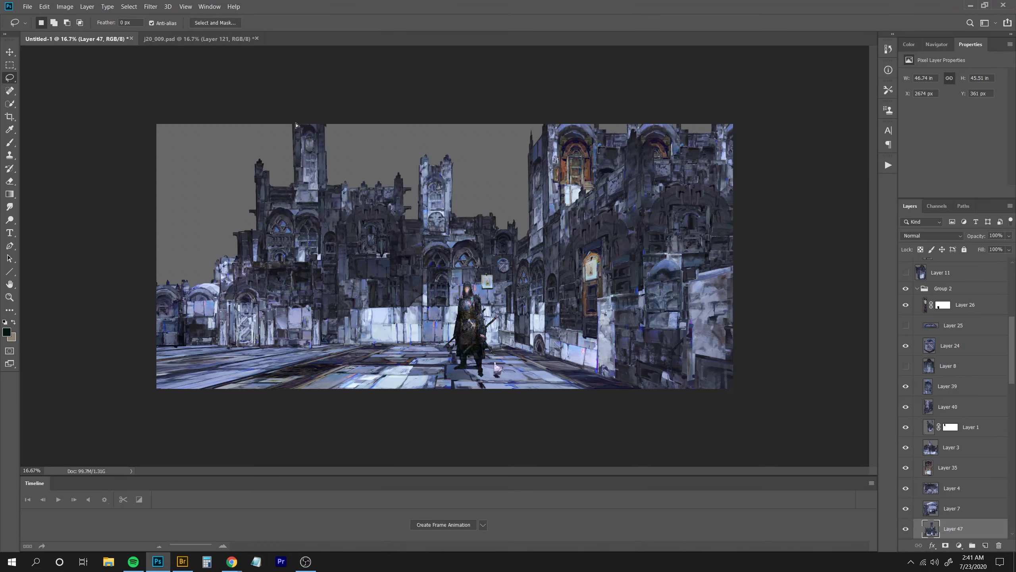
Scale the Layer 47 building down to 32.38 in wide, flip it horizontally and move it to the courtyard's far left.
key("ctrl+t")
left_click_drag(408, 91, 340, 160)
key("Return")
key("ctrl+shift+h")
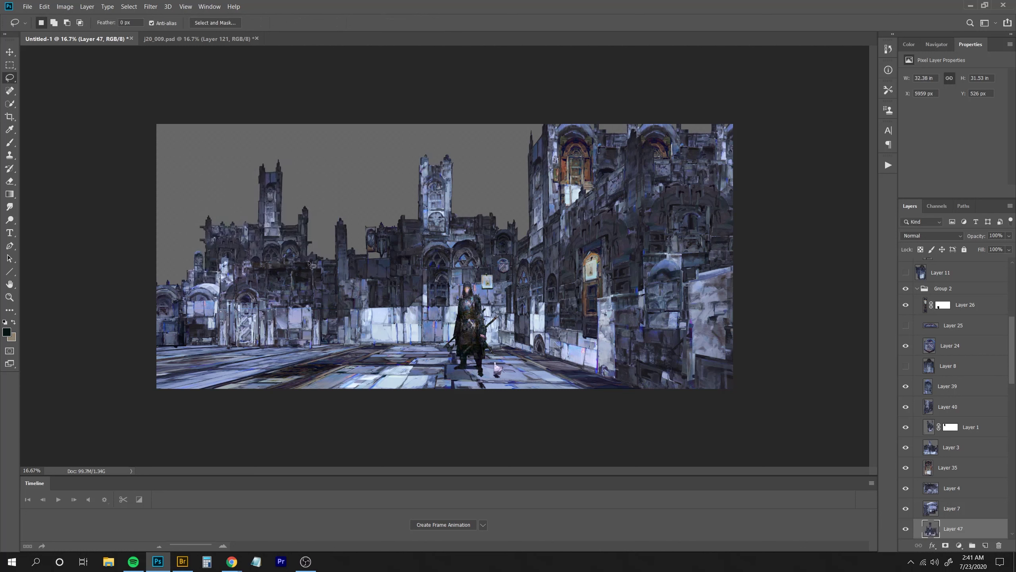
mouse_move(274, 296)
left_mouse_down()
mouse_move(195, 266)
mouse_move(170, 282)
mouse_move(233, 283)
mouse_move(229, 290)
left_mouse_up()
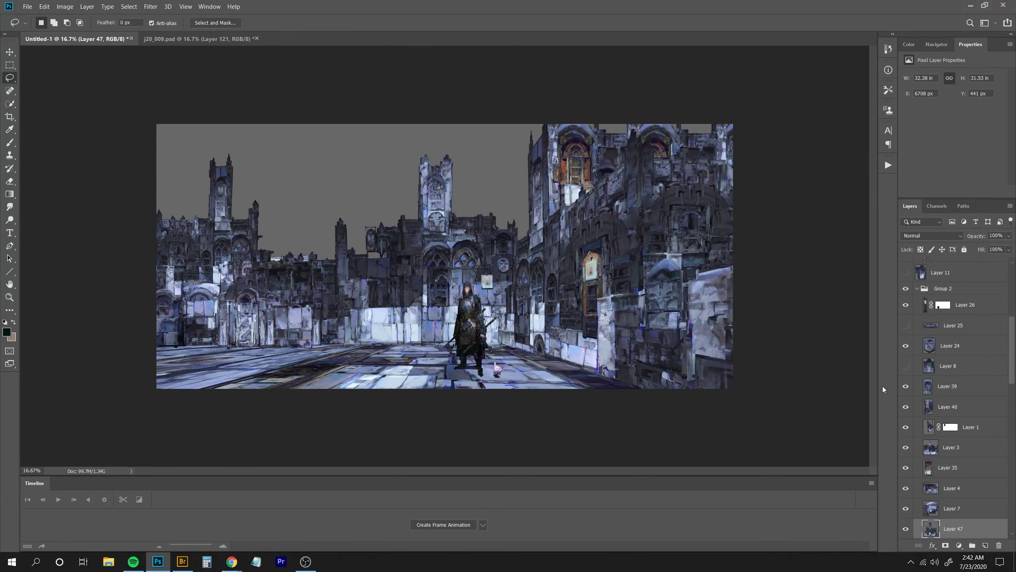
Send the Layer 47 building to the bottom of the layer stack, behind all castle pieces.
key("ctrl+shift+n")
key("Escape")
left_click_drag(1011, 364, 1012, 404)
key("ctrl+shift+bracketleft")
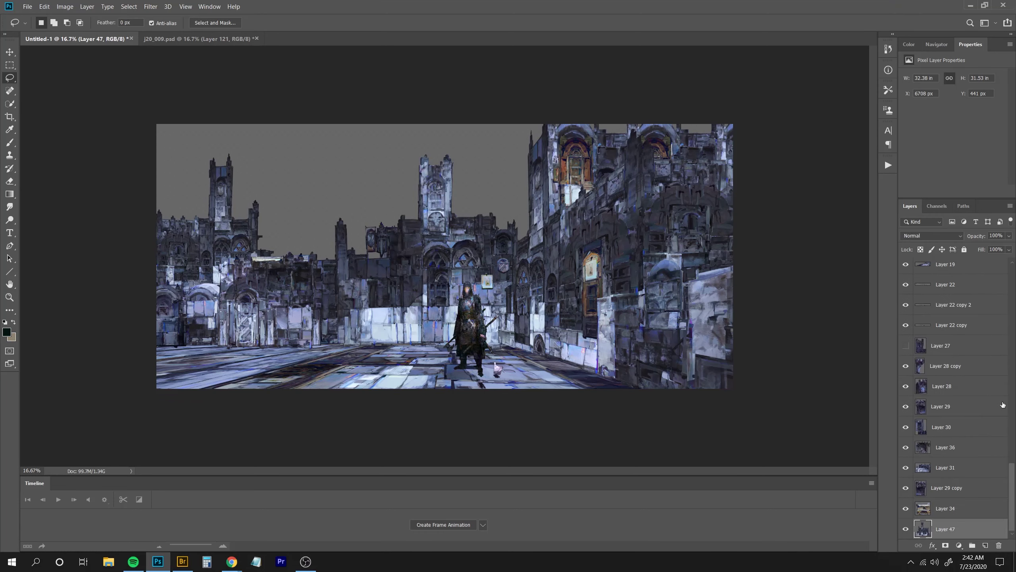
Add a new layer above Layer 47, fill it with blue-grey using the Paint Bucket and set its opacity to 54%.
key("ctrl+alt+shift+n")
right_click(10, 194)
left_click(48, 203)
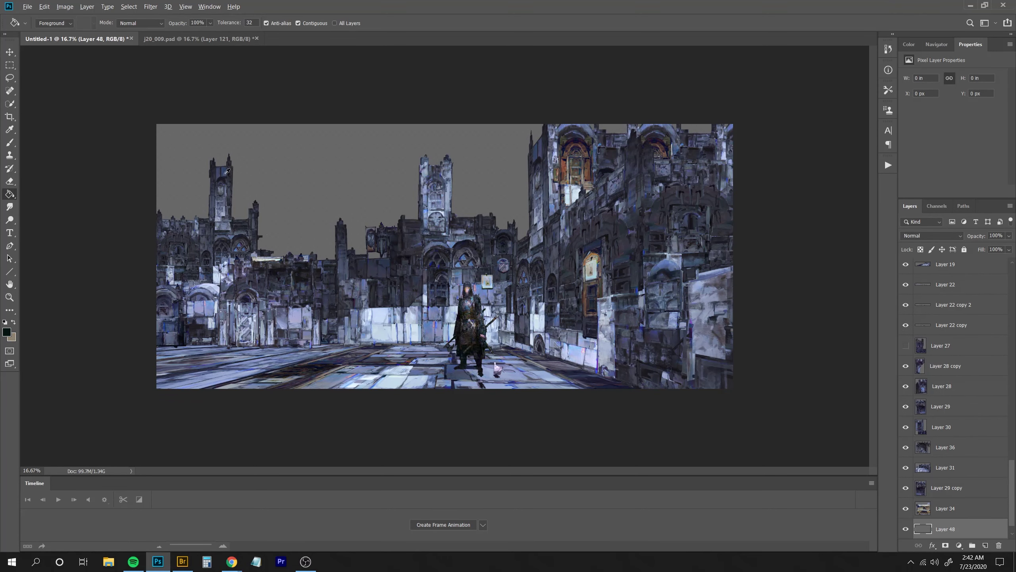
left_click(259, 251)
key("5")
key("4")
Try raising the blue-grey haze layer's lightness to +100 with Hue/Saturation.
key("ctrl+u")
left_click_drag(857, 125, 907, 126)
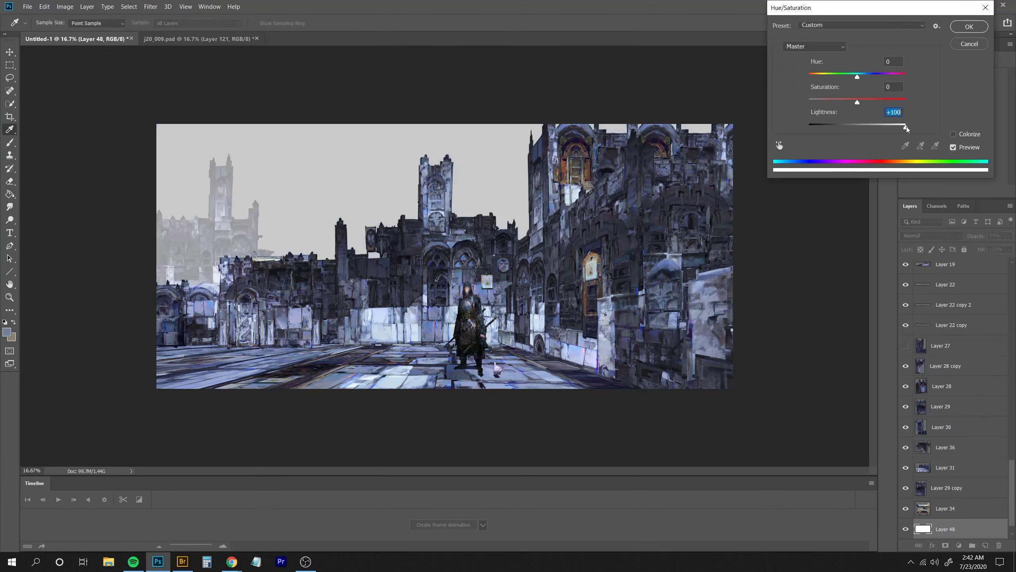
key("Escape")
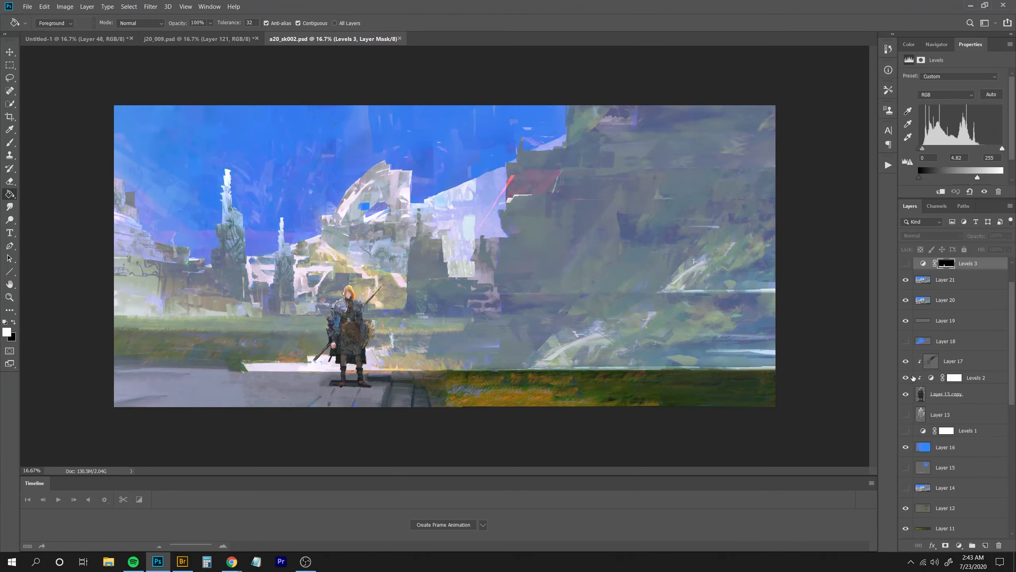
Close a20_sk002.psd without saving and paste its copied landscape painting into Untitled-1 behind the castle.
key("ctrl+w")
key("n")
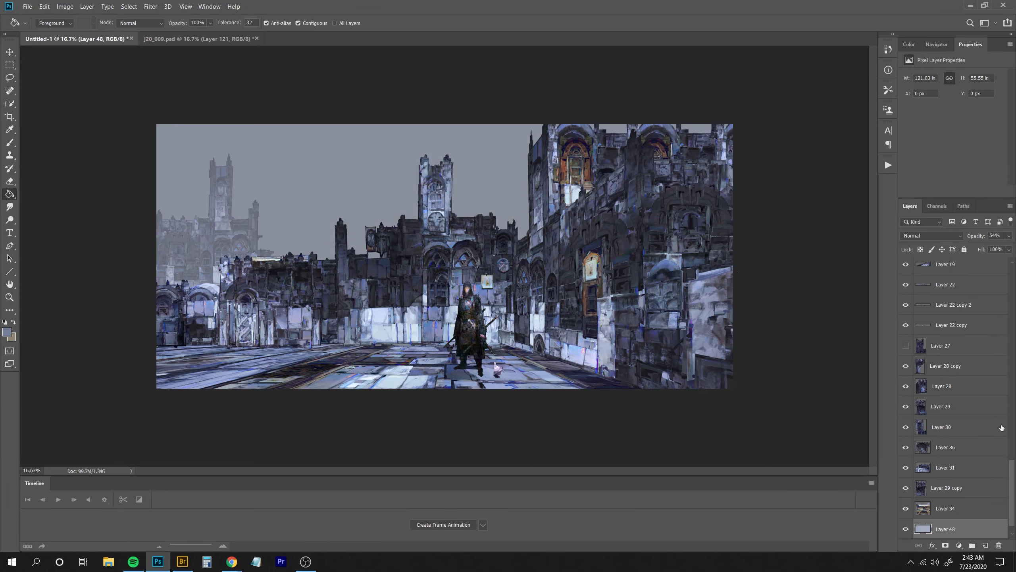
key("ctrl+v")
Scale the pasted landscape painting to about 70.5% and position it behind the castle's left and centre.
key("ctrl+t")
left_click_drag(120, 393, 208, 183)
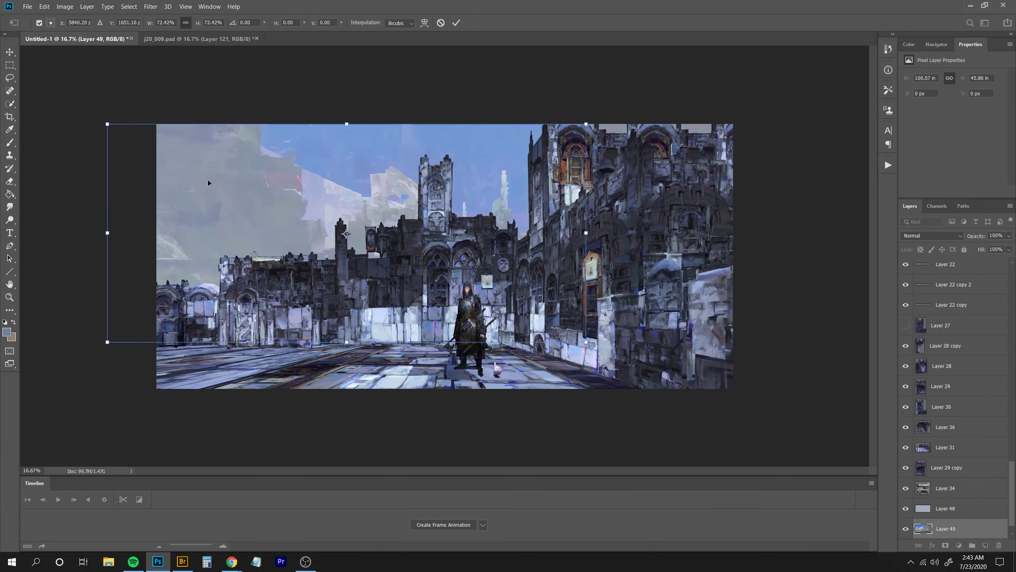
mouse_move(589, 342)
left_mouse_down()
mouse_move(616, 355)
mouse_move(532, 317)
mouse_move(578, 339)
left_mouse_up()
key("Return")
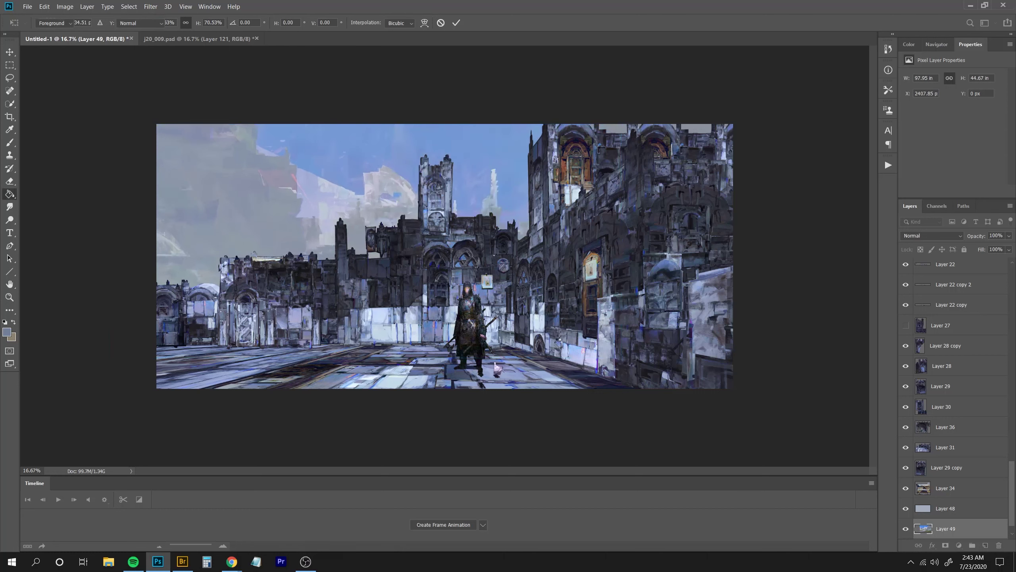
Flip the landscape painting on Layer 49 horizontally, shift it in the sky area and raise it above Layer 48.
key("ctrl+shift+h")
left_click_drag(279, 210, 319, 225)
key("ctrl+bracketright")
key("ctrl+minus")
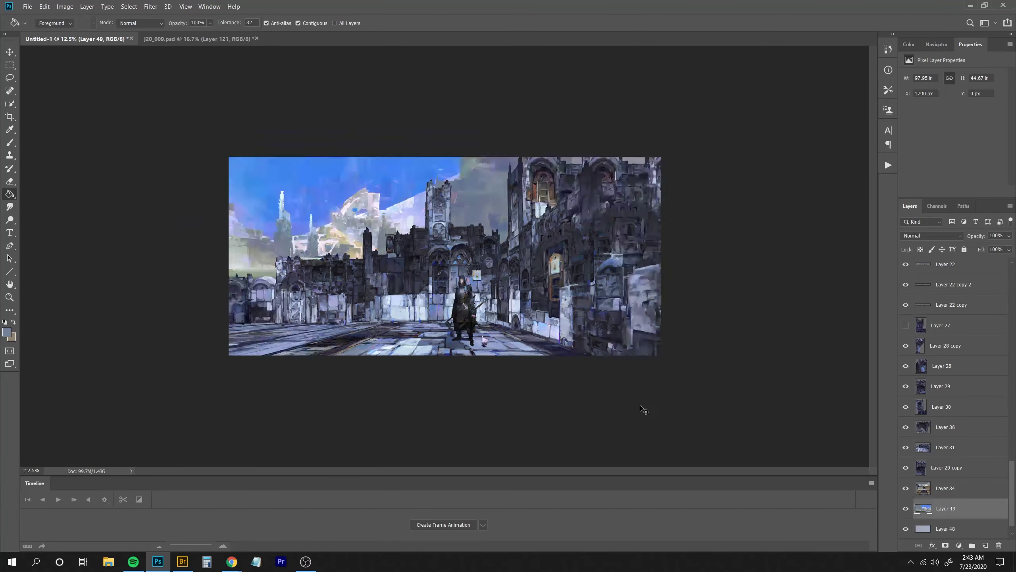
Reposition the landscape painting, enlarge it to 119.23 in wide and flip it horizontally again.
left_click_drag(492, 227, 549, 249)
key("ctrl+t")
left_click_drag(571, 177, 648, 143)
key("Return")
key("ctrl+shift+h")
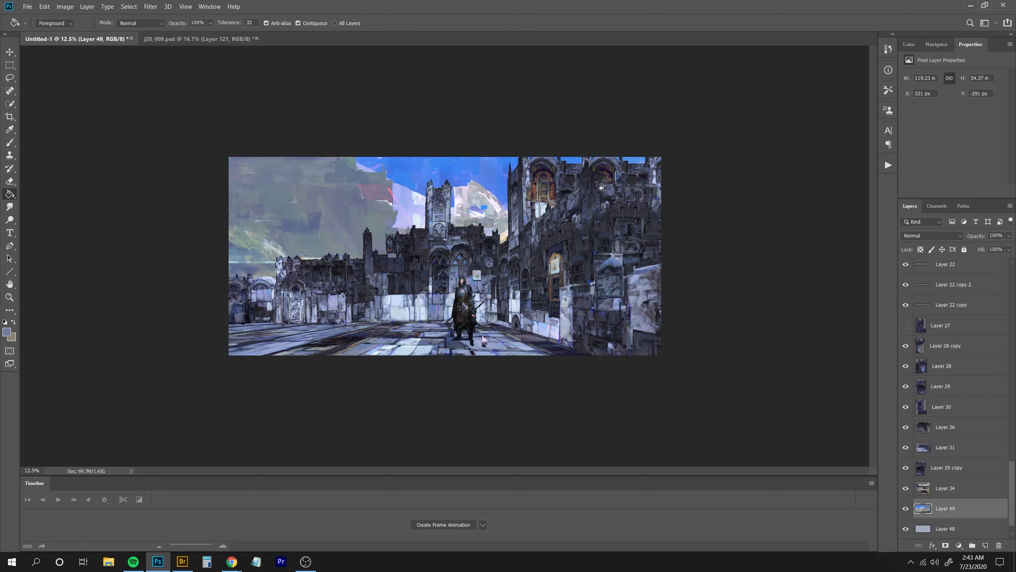
Move the landscape painting lower behind the castle and switch to Adobe Bridge.
left_click_drag(484, 201, 492, 250)
left_click(183, 561)
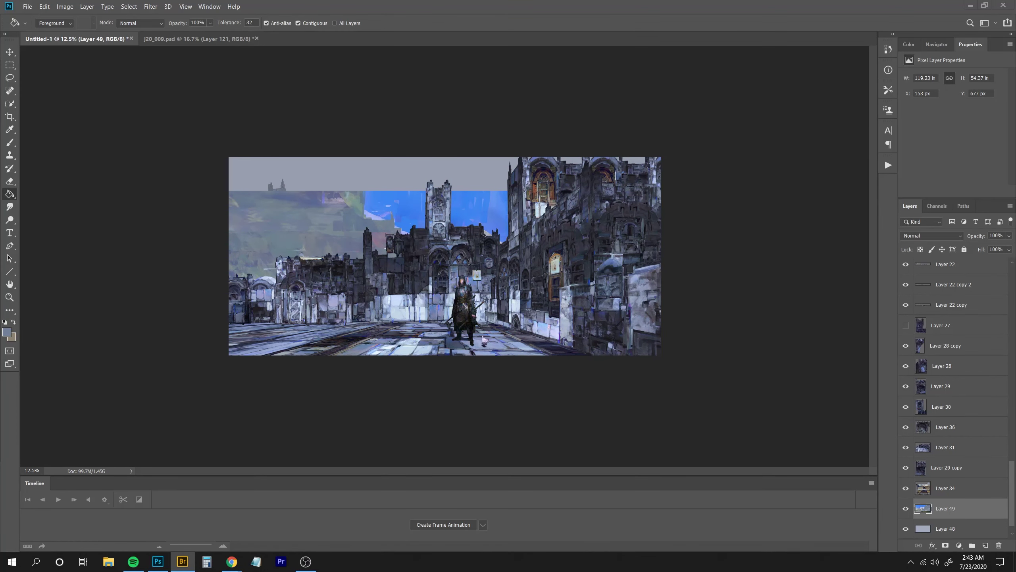
Open nov16_004.psd, copy the whole painting and paste it into Untitled-1 as a new layer, flipped horizontally.
key("Return")
key("ctrl+a")
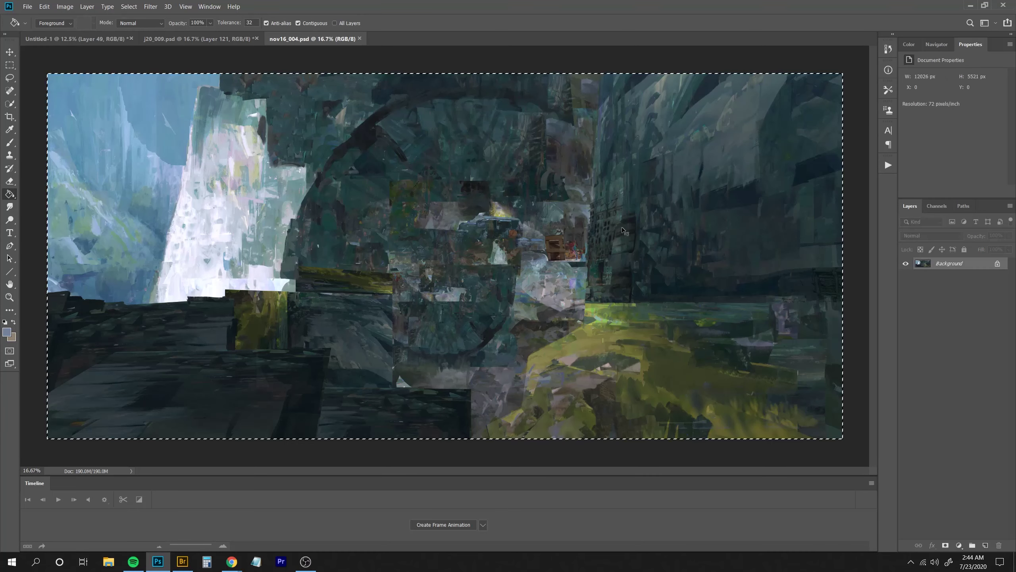
key("ctrl+c")
key("ctrl+w")
key("ctrl+v")
key("ctrl+shift+h")
Scale the pasted painting to 64.91%, position it behind the castle and flip it horizontally.
key("ctrl+t")
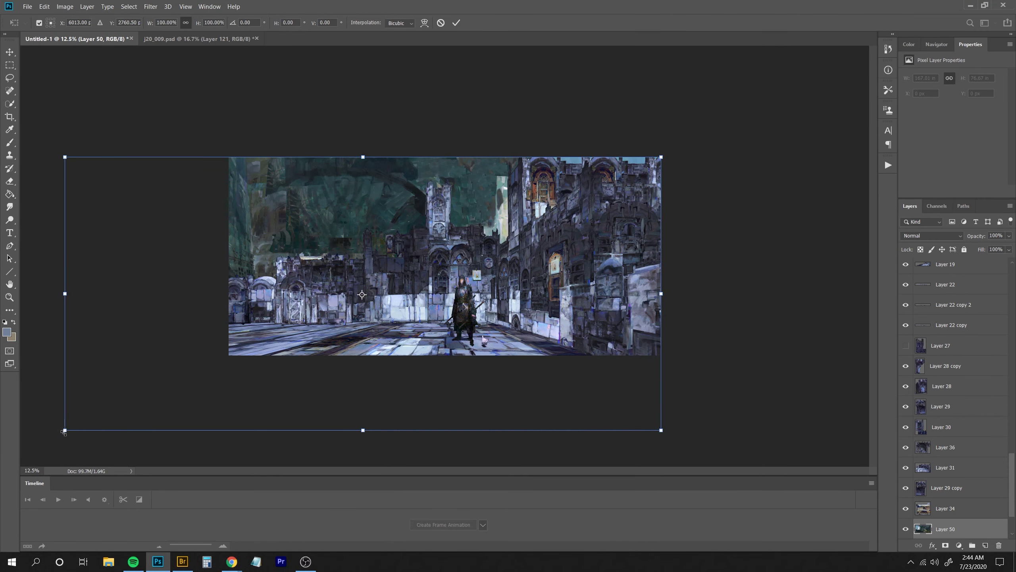
left_click_drag(168, 225, 230, 157)
left_click_drag(127, 363, 337, 267)
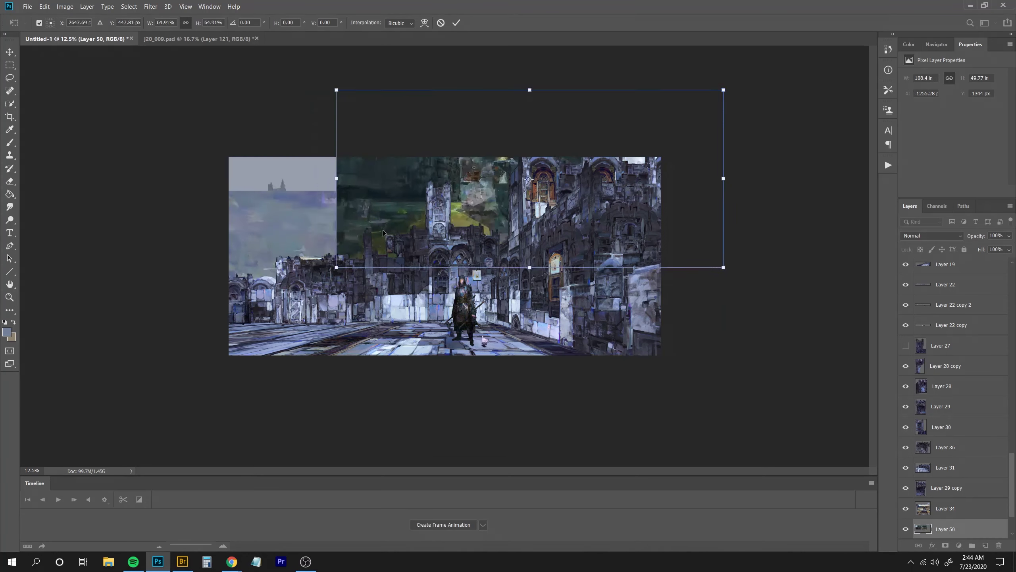
left_click_drag(560, 181, 437, 235)
right_click(495, 213)
left_click(527, 335)
key("Return")
key("g")
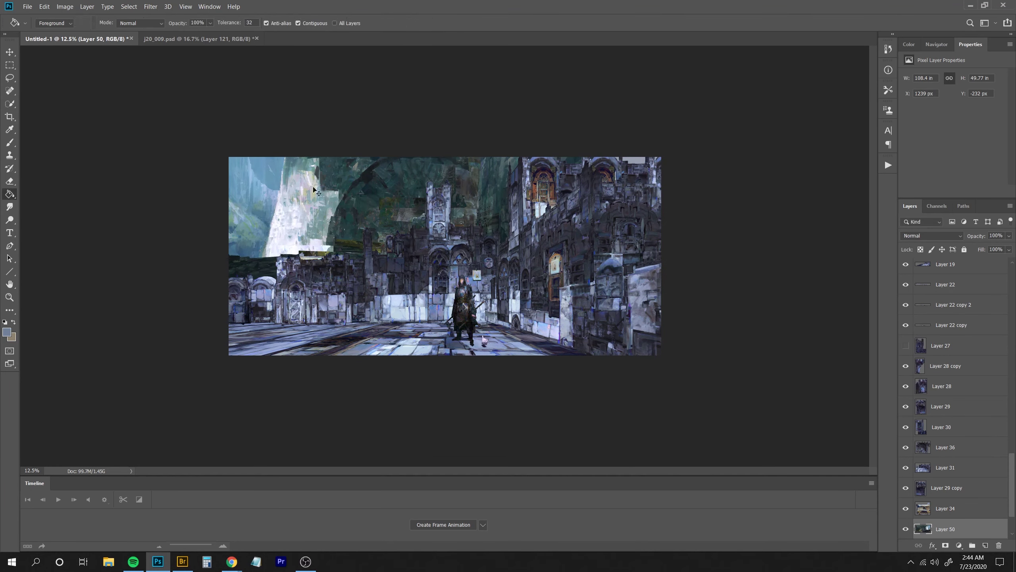
Flip Layer 50 back horizontally, reposition it with the white waterfall beside the central tower and adjust its width slightly.
left_click_drag(559, 232, 946, 4)
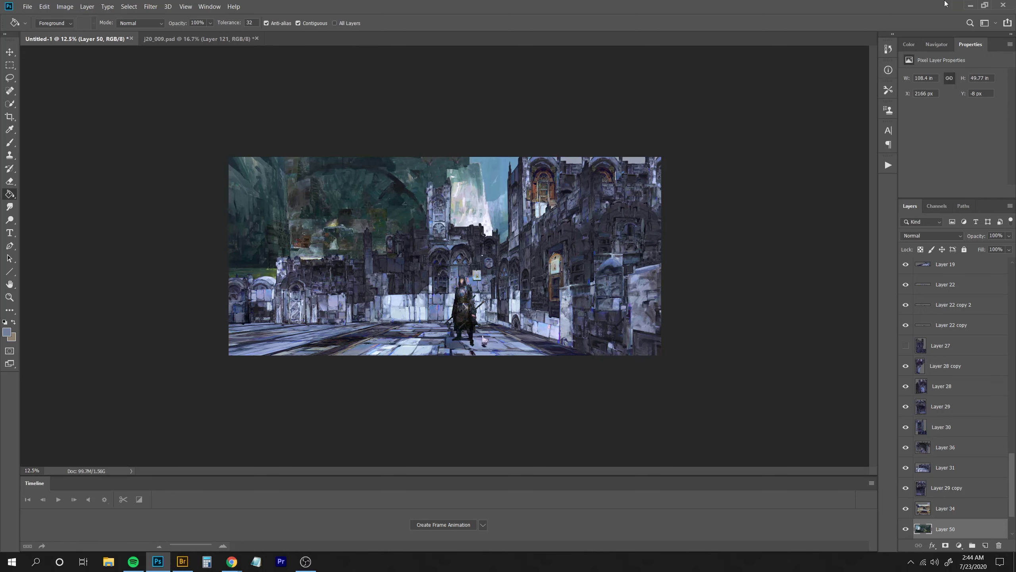
key("ctrl+t")
mouse_move(166, 245)
left_mouse_down()
mouse_move(137, 245)
mouse_move(179, 248)
left_mouse_up()
left_click(457, 22)
Shift the Layer 50 painting toward blue with Color Balance, adjusting its midtones and shadows.
key("ctrl+b")
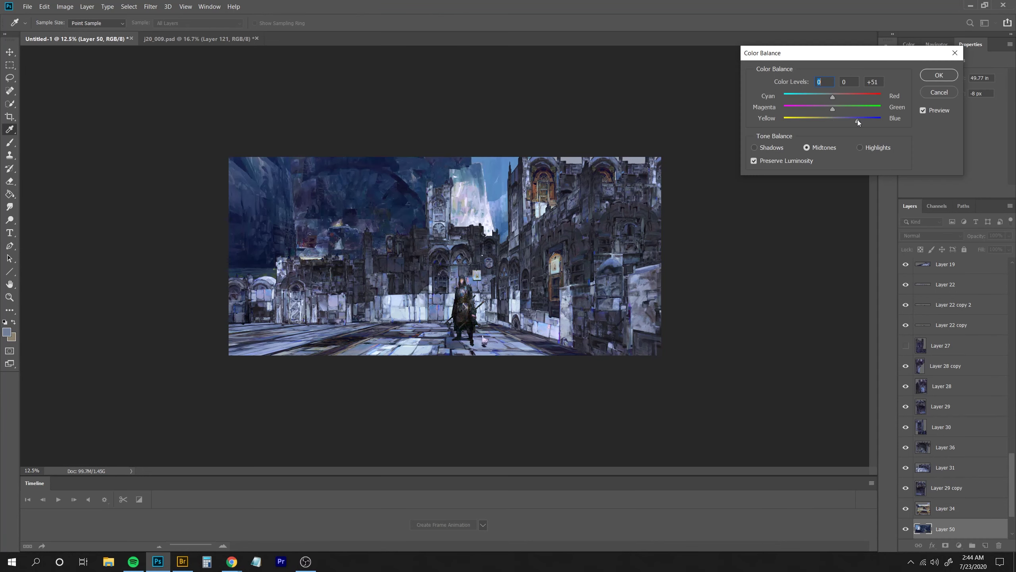
mouse_move(833, 122)
left_mouse_down()
mouse_move(849, 123)
mouse_move(822, 110)
mouse_move(835, 112)
left_mouse_up()
mouse_move(835, 100)
left_mouse_down()
mouse_move(839, 122)
mouse_move(833, 110)
left_mouse_up()
left_click(756, 147)
left_click_drag(834, 98, 833, 98)
key("Return")
Lighten the midtones of Layer 50 with Levels and slightly lower its white output level.
key("ctrl+l")
left_click_drag(802, 164, 786, 163)
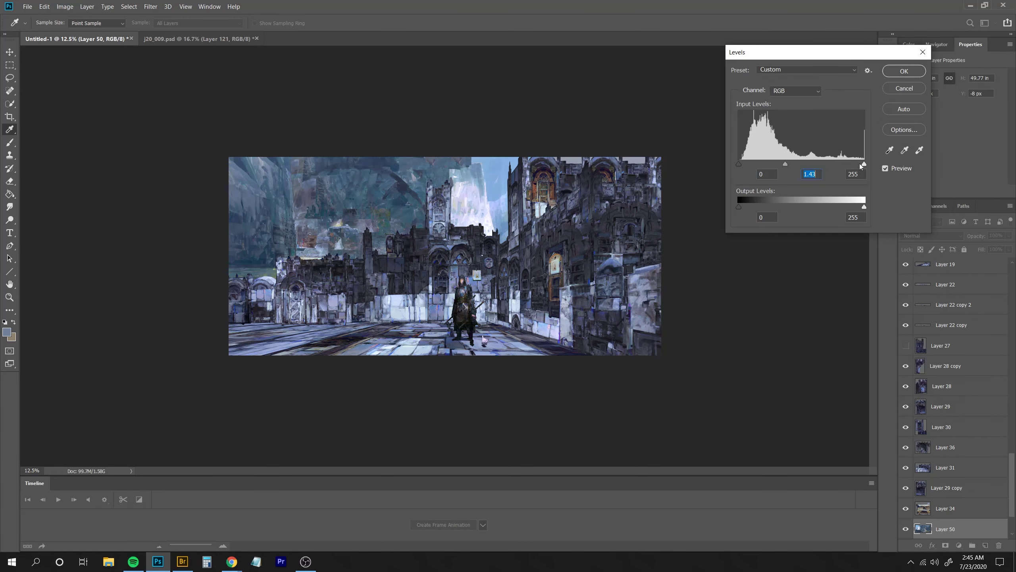
left_click_drag(864, 207, 857, 207)
mouse_move(786, 164)
left_mouse_down()
mouse_move(766, 166)
mouse_move(776, 165)
left_mouse_up()
key("Return")
Shift Layer 50's midtones toward magenta and blue with Color Balance and fine-tune its shadows.
key("ctrl+minus")
key("ctrl+minus")
key("ctrl+minus")
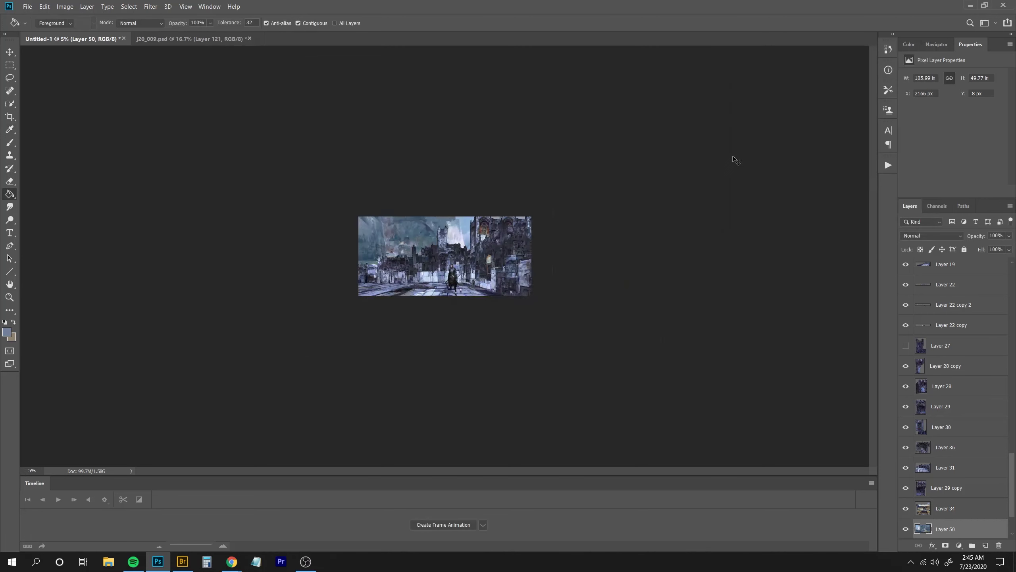
key("ctrl+plus")
key("ctrl+plus")
key("ctrl+plus")
key("ctrl+plus")
key("ctrl+b")
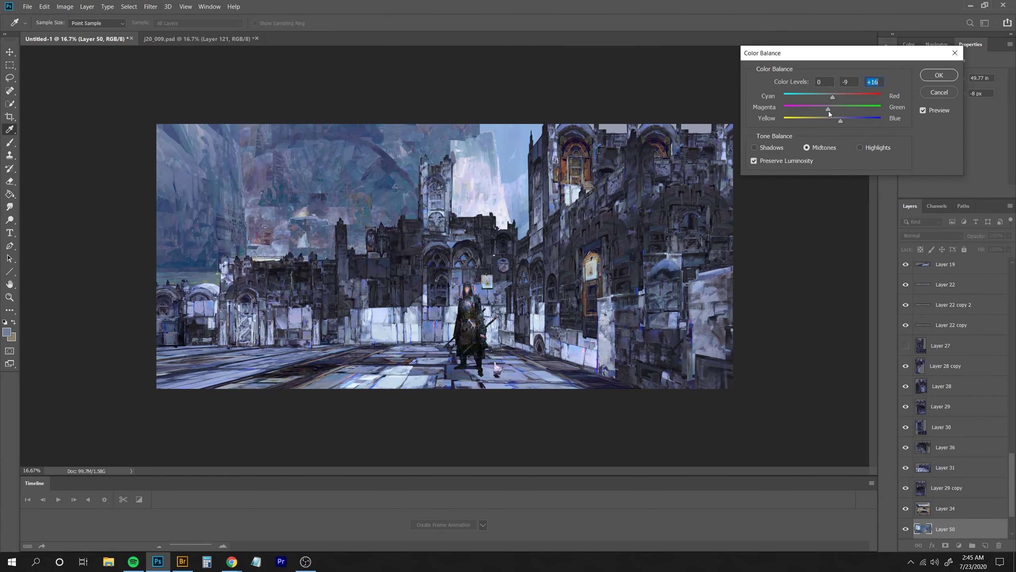
left_click(755, 148)
left_click_drag(832, 121, 834, 122)
left_click_drag(833, 110, 831, 111)
mouse_move(833, 97)
left_mouse_down()
mouse_move(822, 97)
mouse_move(830, 121)
mouse_move(844, 109)
left_mouse_up()
key("Return")
Lower Layer 50's white output level to about 219 with Levels.
key("ctrl+l")
left_click_drag(863, 206, 844, 207)
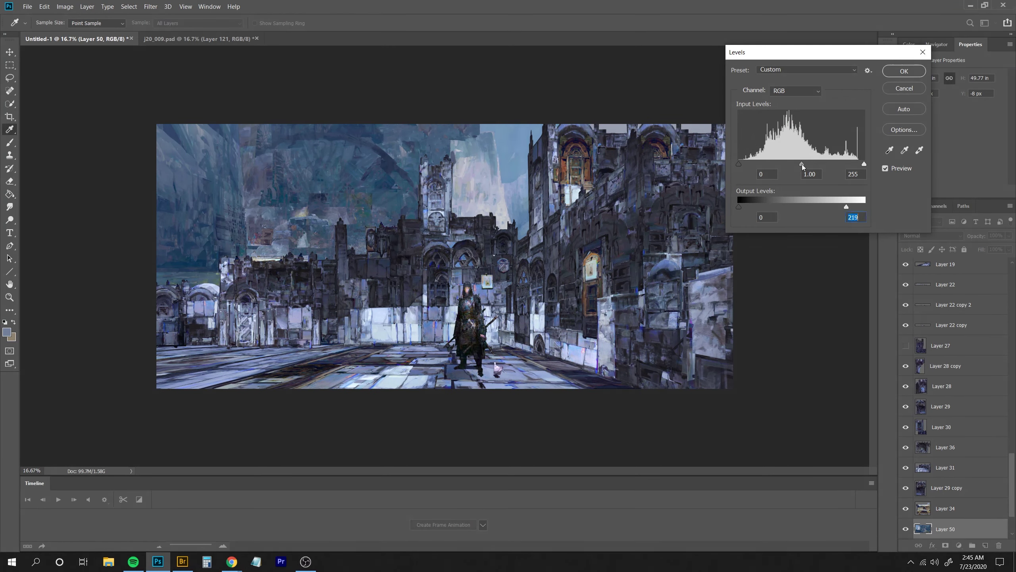
left_click_drag(802, 164, 799, 165)
left_click_drag(864, 164, 802, 165)
key("Return")
Try tinting Layer 50 by adjusting its Green, Blue and Red channels separately in Levels.
key("ctrl+l")
left_click(795, 92)
left_click(790, 123)
left_click_drag(864, 207, 848, 207)
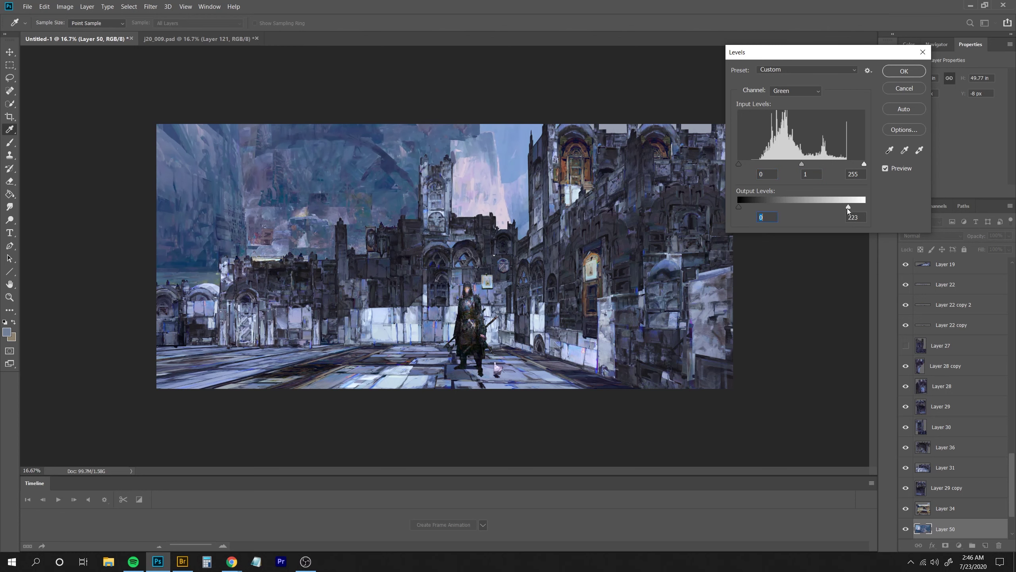
key("alt+5")
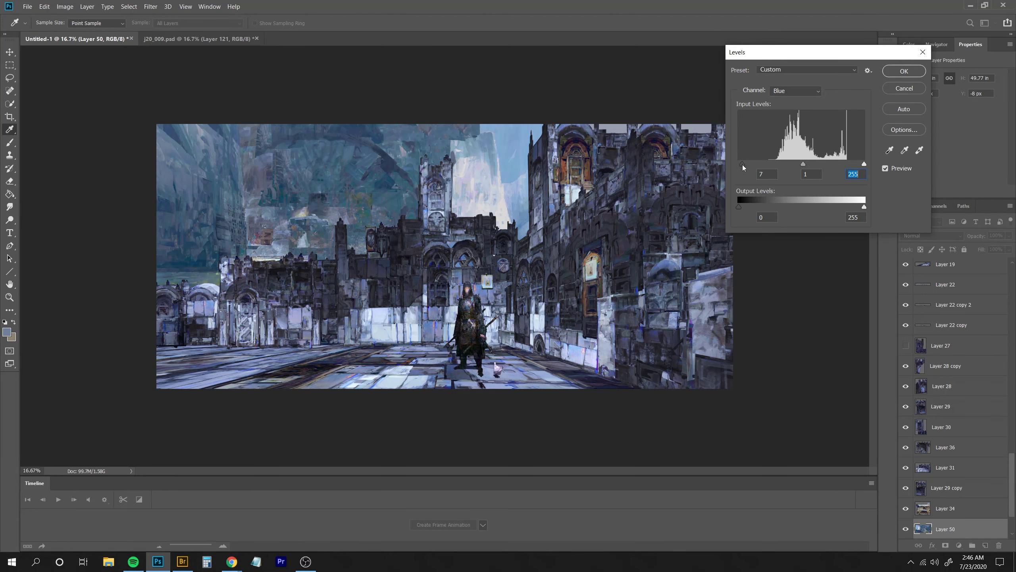
key("alt+3")
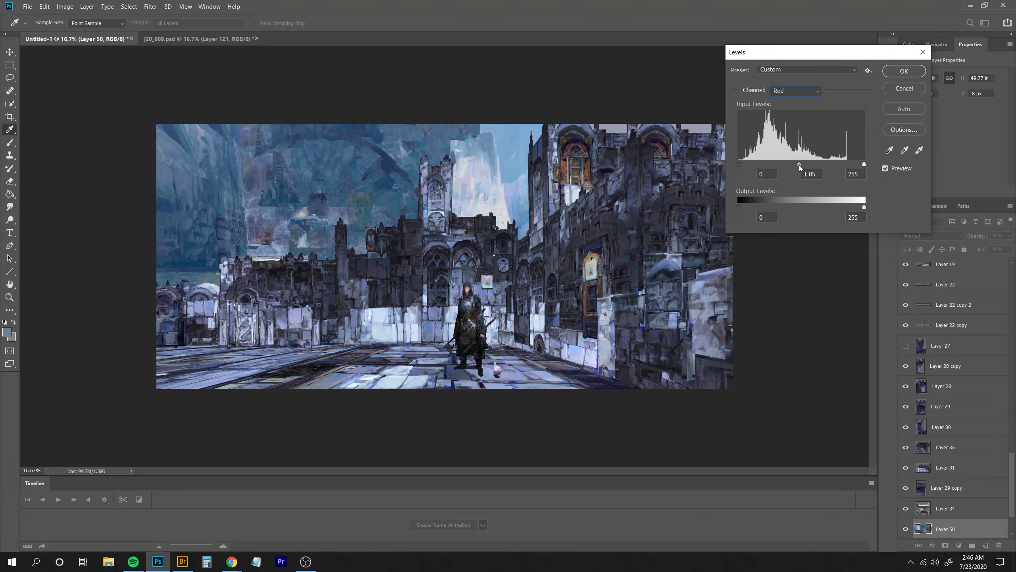
left_click_drag(800, 164, 803, 165)
key("Tab")
left_click_drag(739, 164, 754, 164)
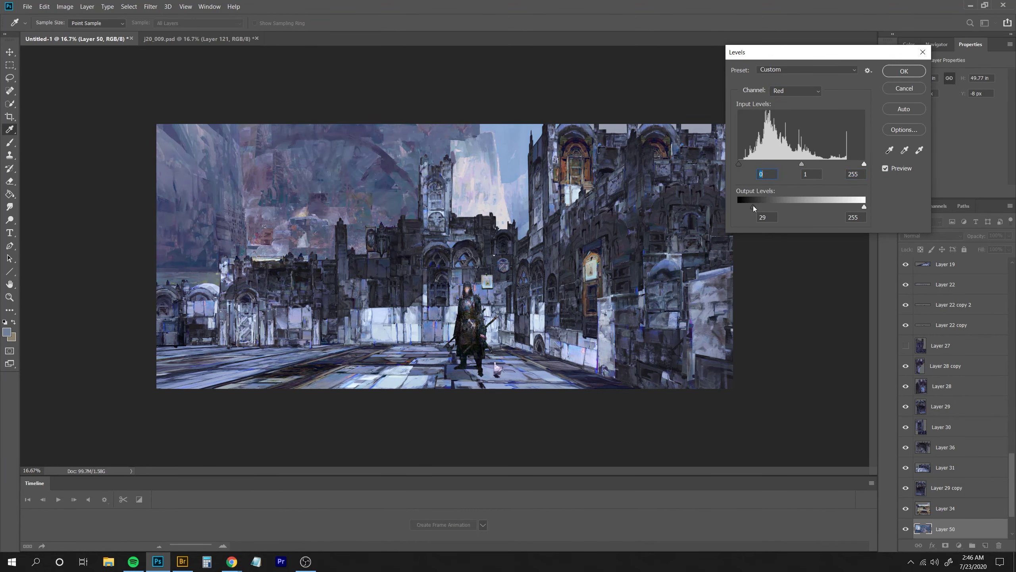
key("Return")
key("g")
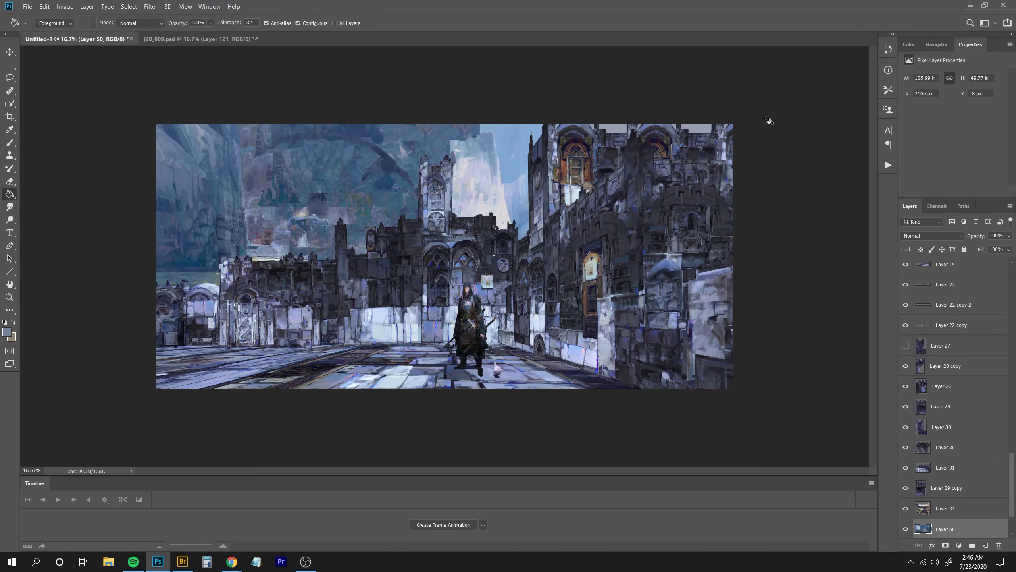
Try Layer 50 lower in the stack and toggle layer visibility to compare the two background paintings.
scroll(995, 465, "down", 3)
key("ctrl+[")
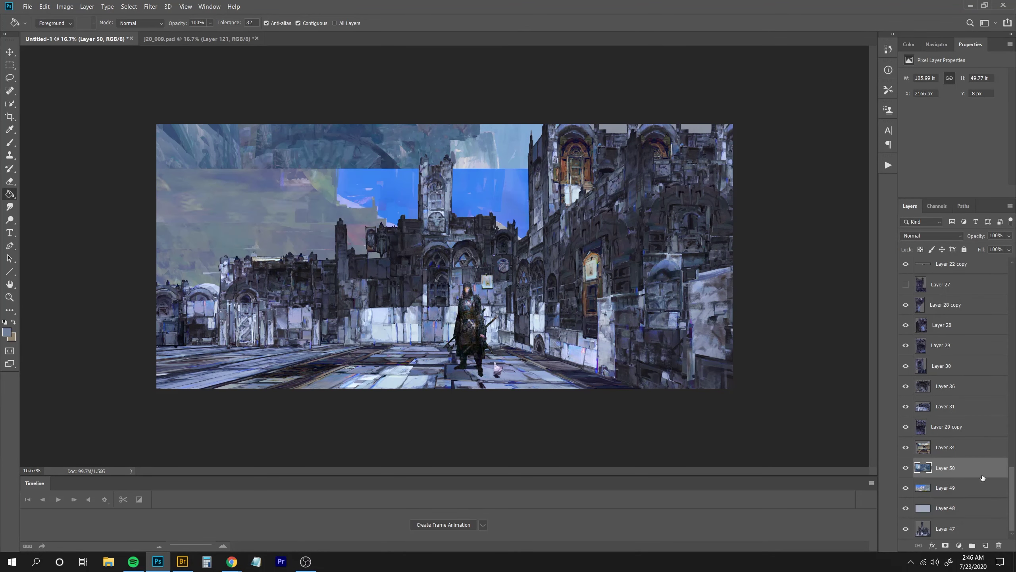
key("ctrl+[")
left_click(906, 469)
key("ctrl+]")
key("ctrl+]")
left_click(907, 488)
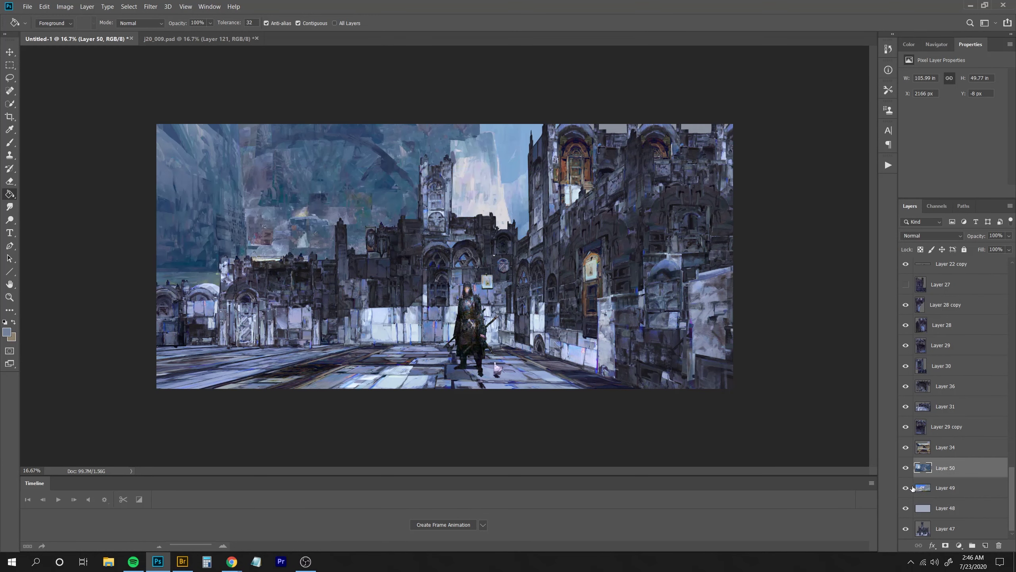
Raise Layer 49 above Layer 50 and hide it with an inverted, fully black layer mask.
left_click(918, 487)
key("ctrl+]")
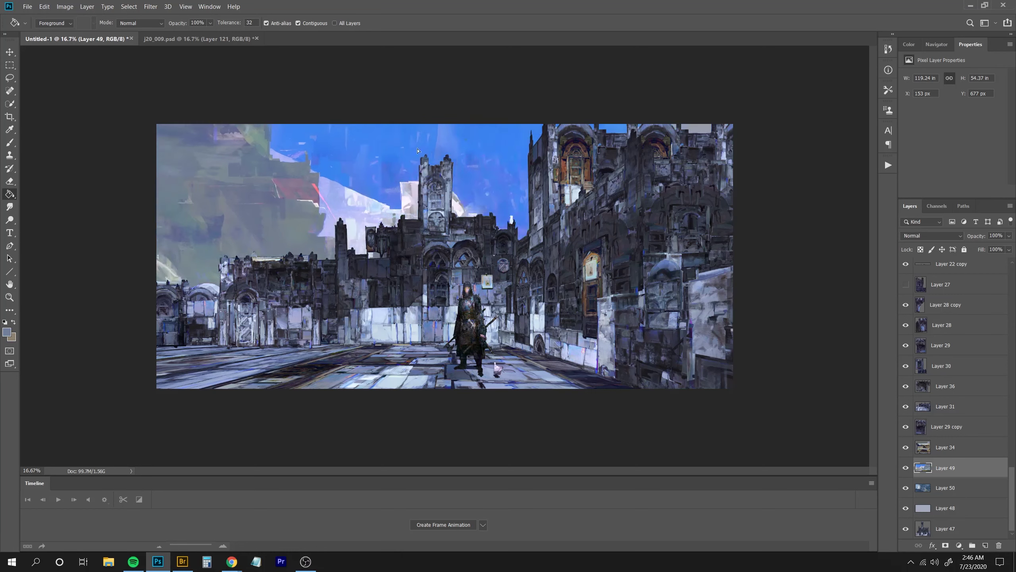
left_click(945, 546)
key("ctrl+i")
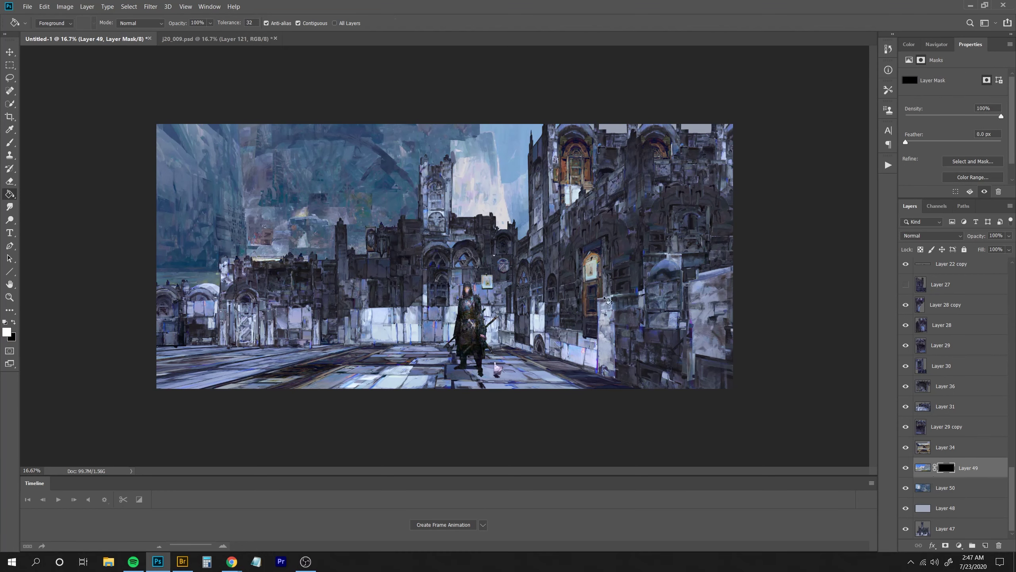
Paint white on Layer 49's mask to reveal the blue sky between the waterfall and the large right-hand castle building.
key("b")
mouse_move(502, 120)
left_mouse_down()
mouse_move(516, 223)
mouse_move(536, 104)
mouse_move(706, 120)
left_mouse_up()
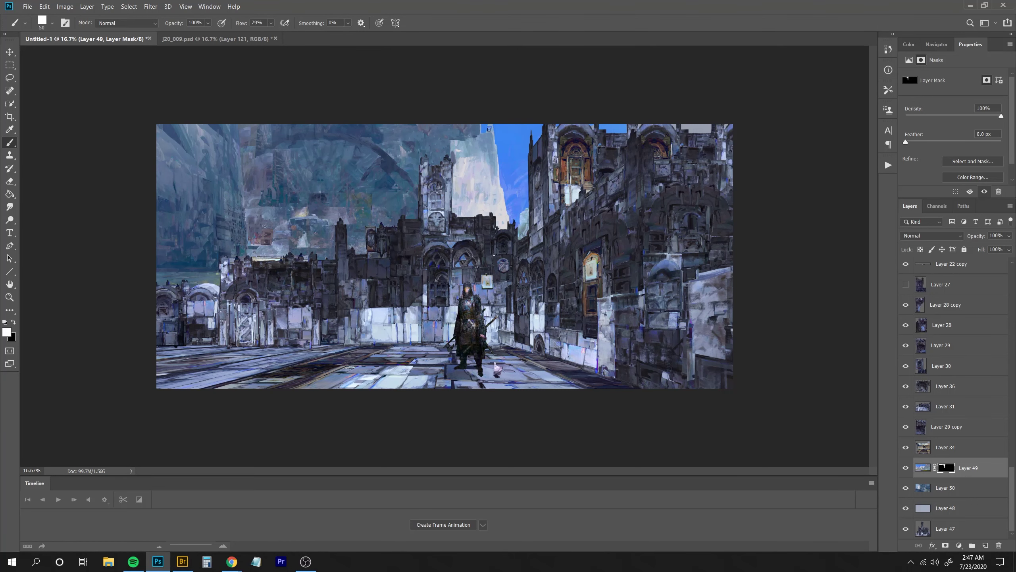
key("ctrl+minus")
key("ctrl+minus")
key("ctrl+minus")
left_click_drag(482, 123, 516, 270)
key("ctrl+plus")
key("ctrl+plus")
key("ctrl+plus")
Refine Layer 49's mask around the top of the waterfall, undoing the oversized strokes and painting back with black.
key("bracketright")
key("ctrl+z")
left_click_drag(456, 125, 497, 125)
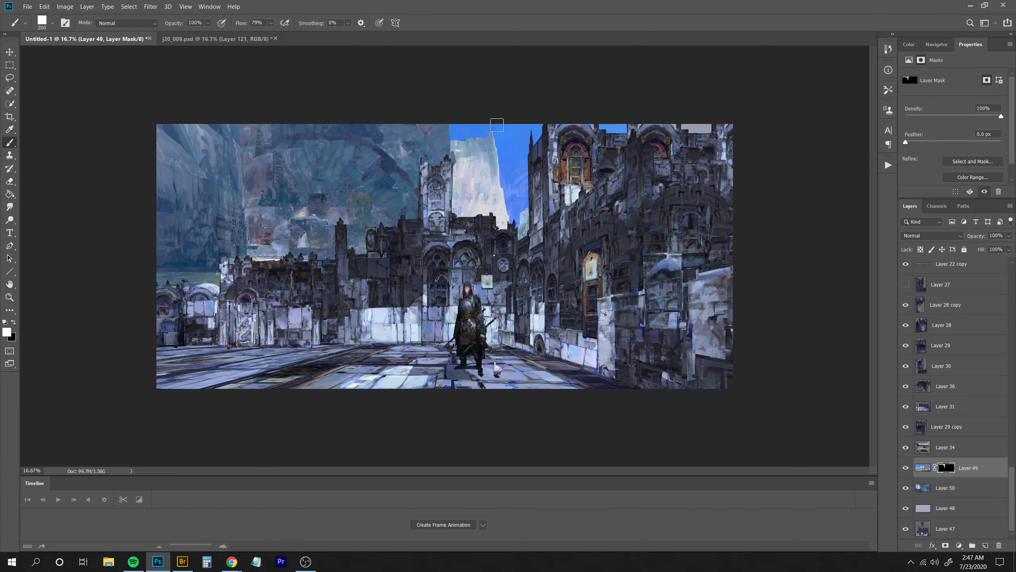
key("ctrl+z")
key("x")
left_click_drag(468, 153, 463, 152)
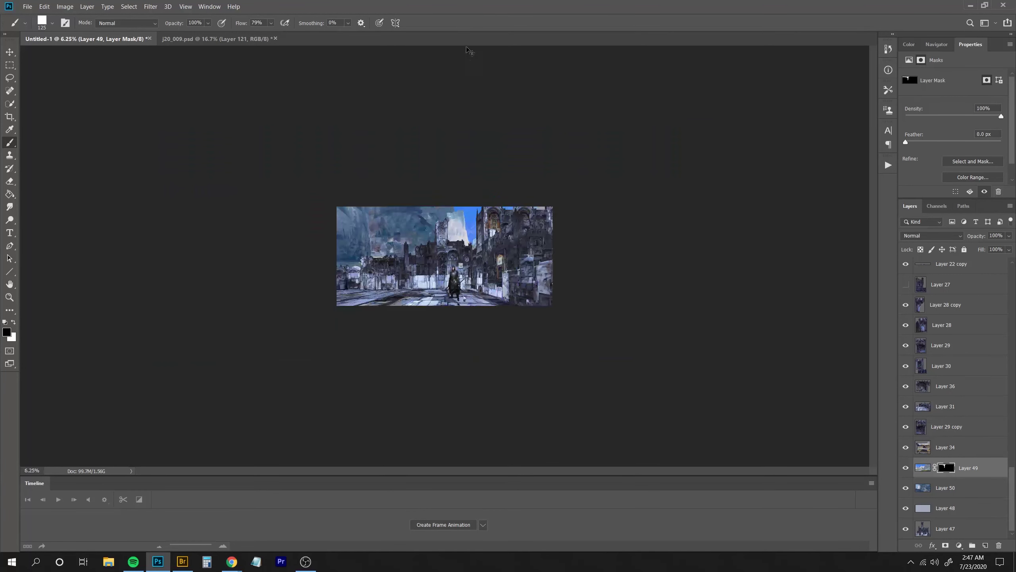
Lasso the central tower on Layer 3 and copy it to a new layer.
key("v")
left_click(449, 185, "ctrl")
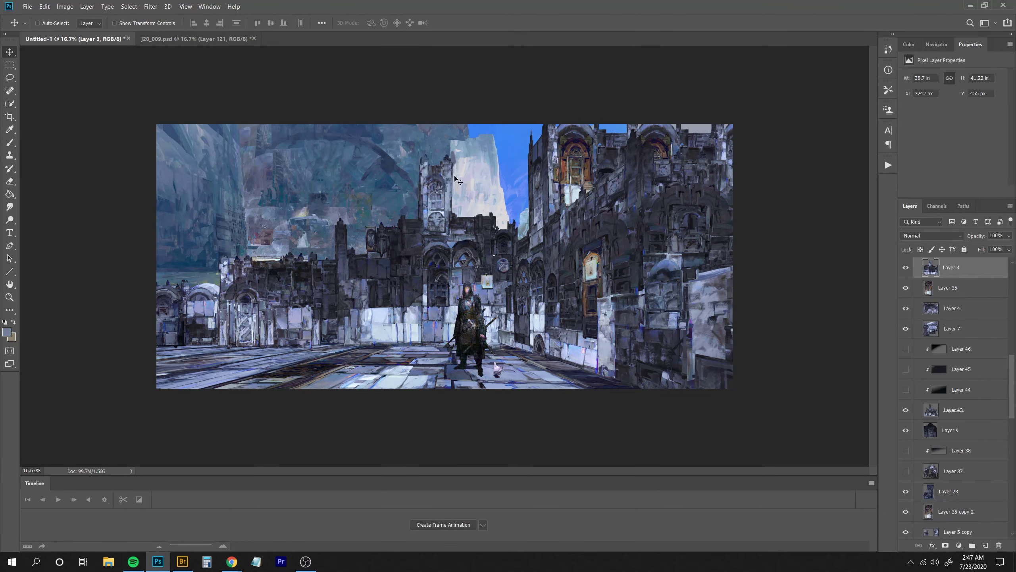
key("l")
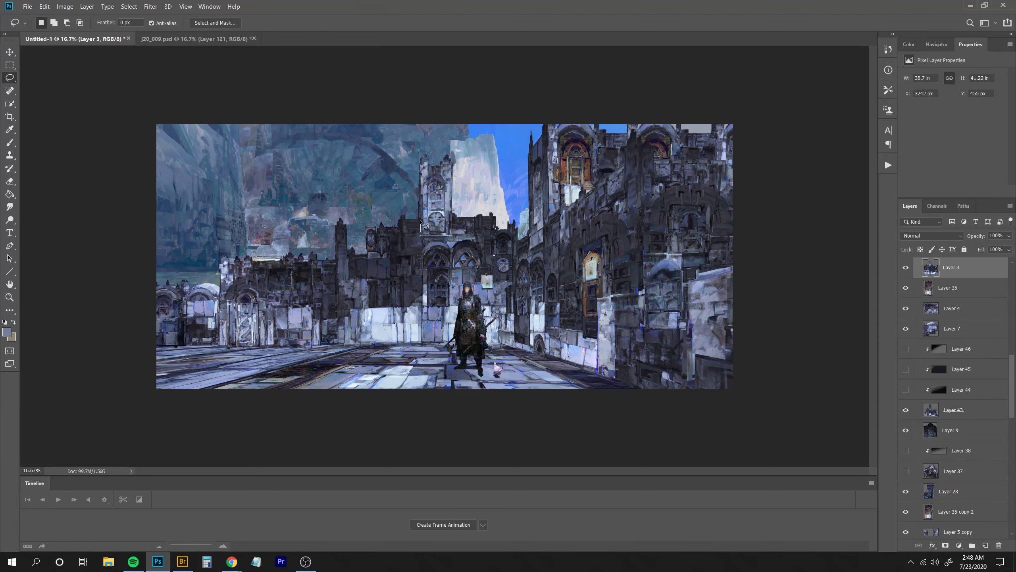
key("ctrl+j")
left_click_drag(400, 155, 426, 137)
Try enlarging the copied tower and flipping it horizontally, and undo both changes.
key("ctrl+t")
left_click_drag(455, 140, 457, 137)
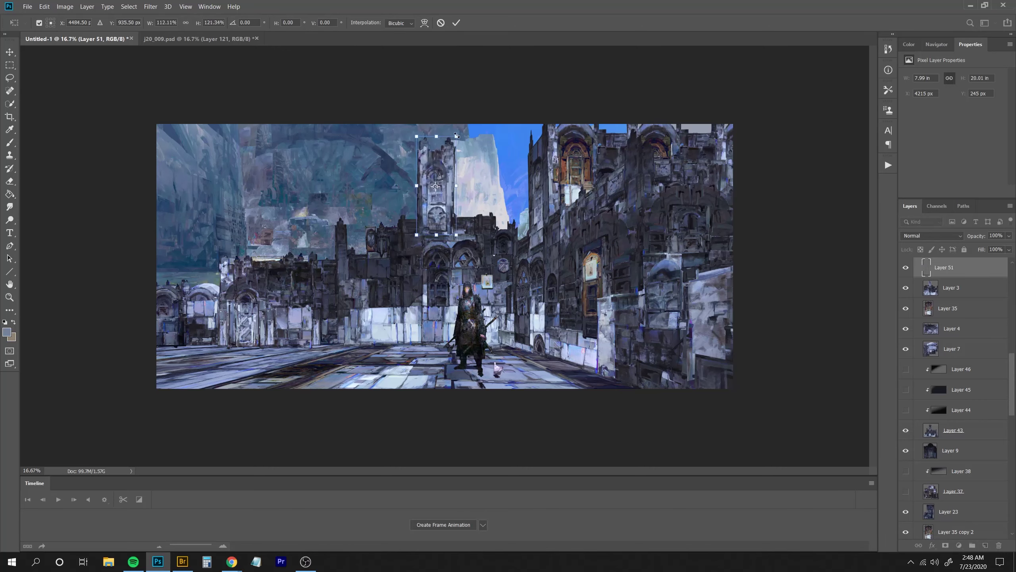
key("Return")
key("ctrl+minus")
key("ctrl+plus")
key("ctrl+shift+h")
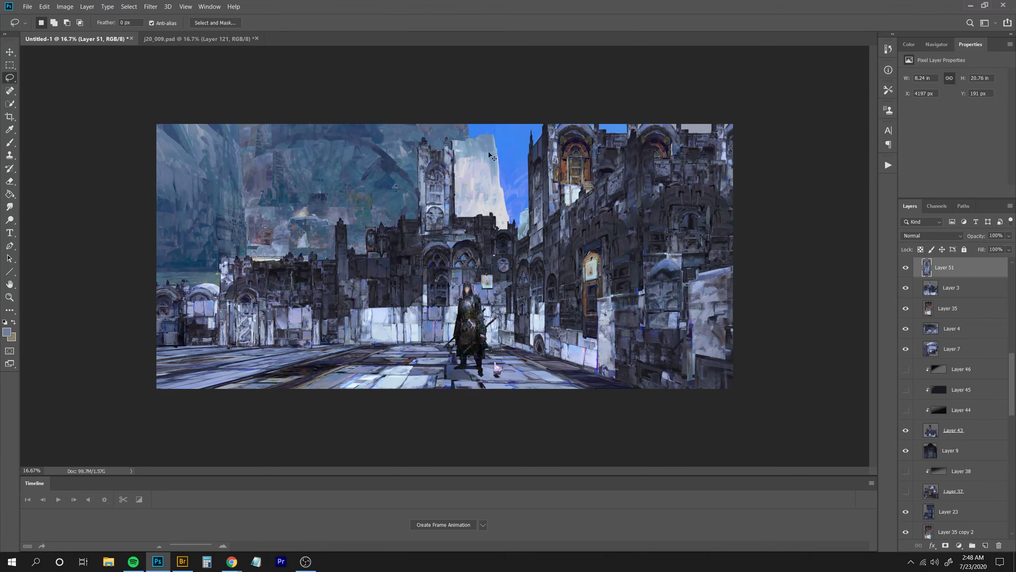
key("ctrl+z")
key("ctrl+z")
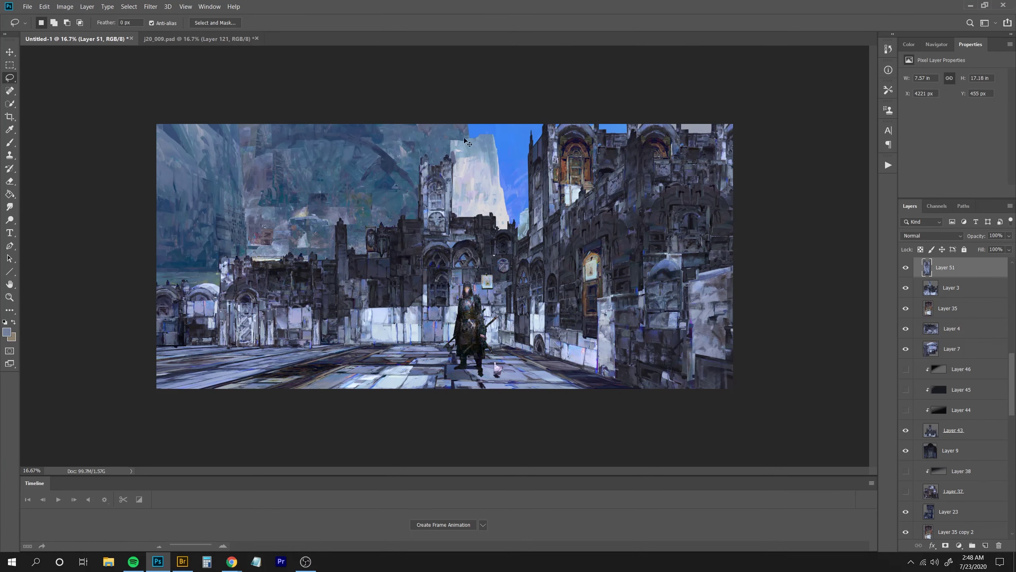
key("ctrl+alt+shift+c")
mouse_move(436, 153)
left_mouse_down()
mouse_move(435, 141)
mouse_move(419, 144)
left_mouse_up()
key("Escape")
Stretch the copied central tower upward to about 7.69 in wide and 18.98 in tall.
key("ctrl+t")
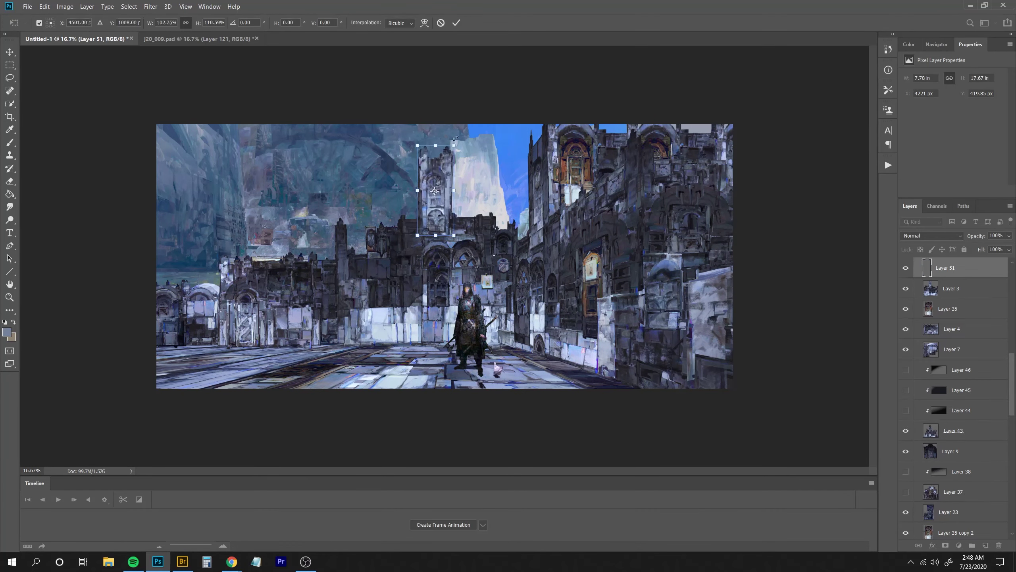
key("Return")
key("l")
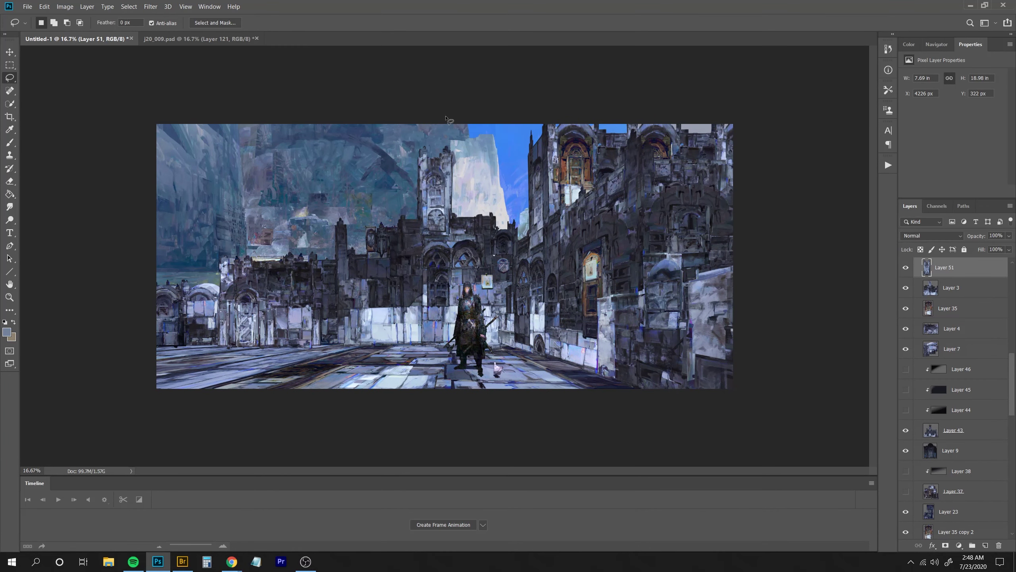
Open the next painting from its composite data and place it as Layer 52 above Layer 49, flipped horizontally.
key("v")
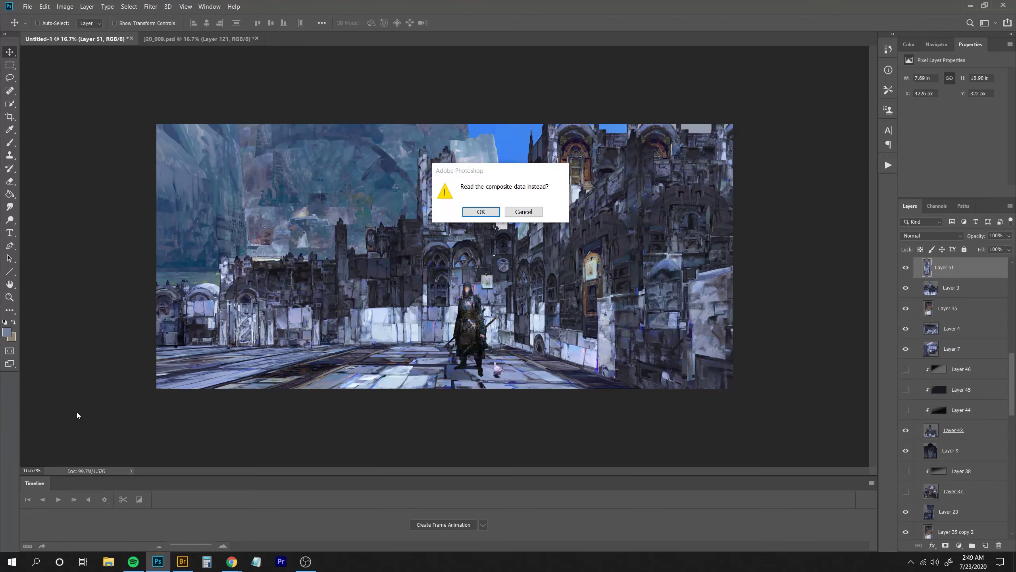
left_click(482, 206)
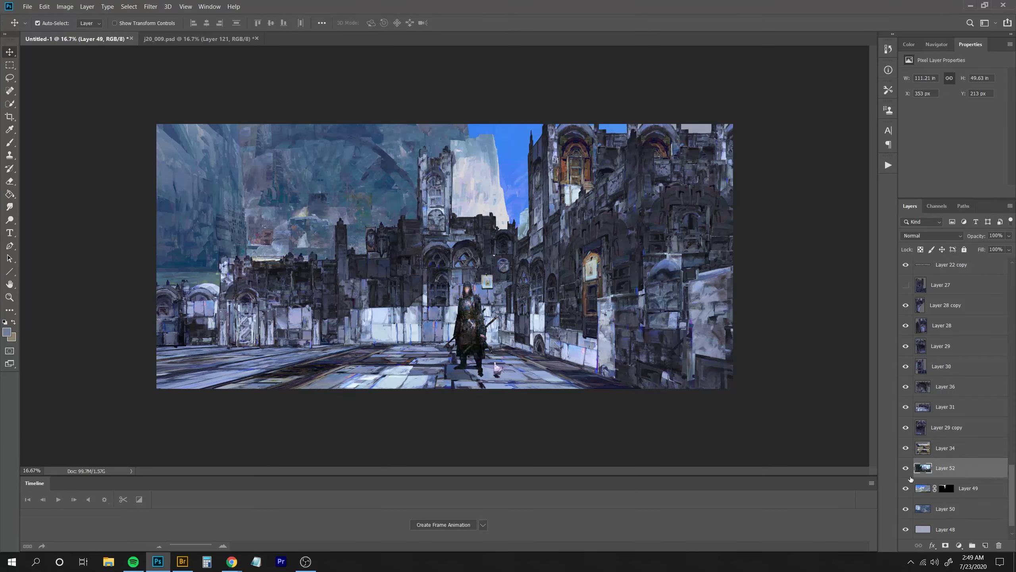
key("ctrl+shift+h")
Shift Layer 52 toward the left side of the background and set its blending mode to Darken.
left_click_drag(459, 191, 340, 193)
left_click_drag(234, 227, 225, 229)
left_click(932, 236)
left_click(914, 264)
Narrow, stretch and skew Layer 52 to about 46.23 by 70.55 in, forming a dark cliff behind the castle's left wall.
key("ctrl+t")
left_click_drag(586, 121, 486, 168)
left_click_drag(484, 196, 515, 151)
left_click_drag(89, 314, 89, 394)
left_click_drag(517, 218, 343, 261)
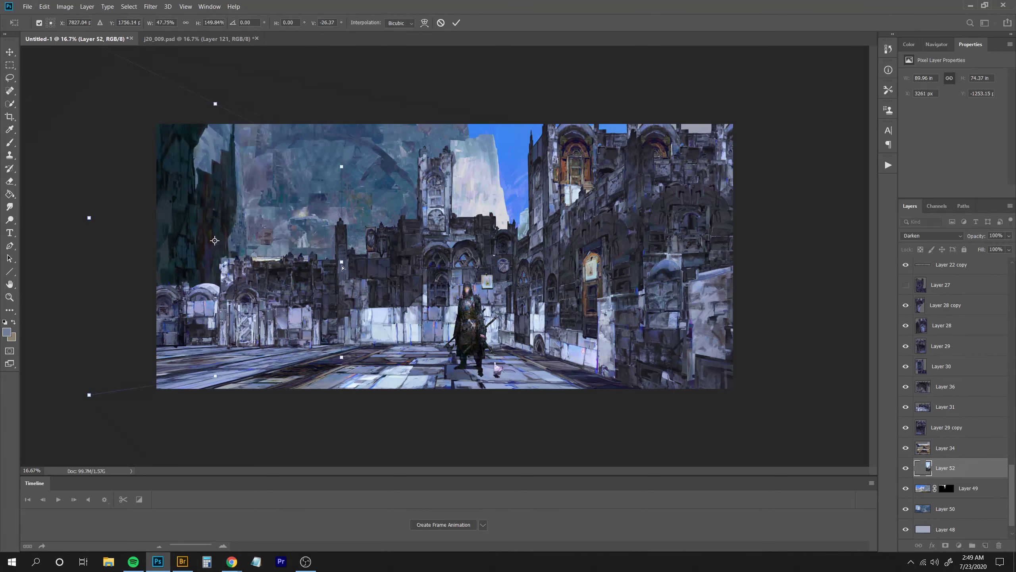
left_click_drag(342, 356, 342, 330)
left_click_drag(343, 261, 409, 273)
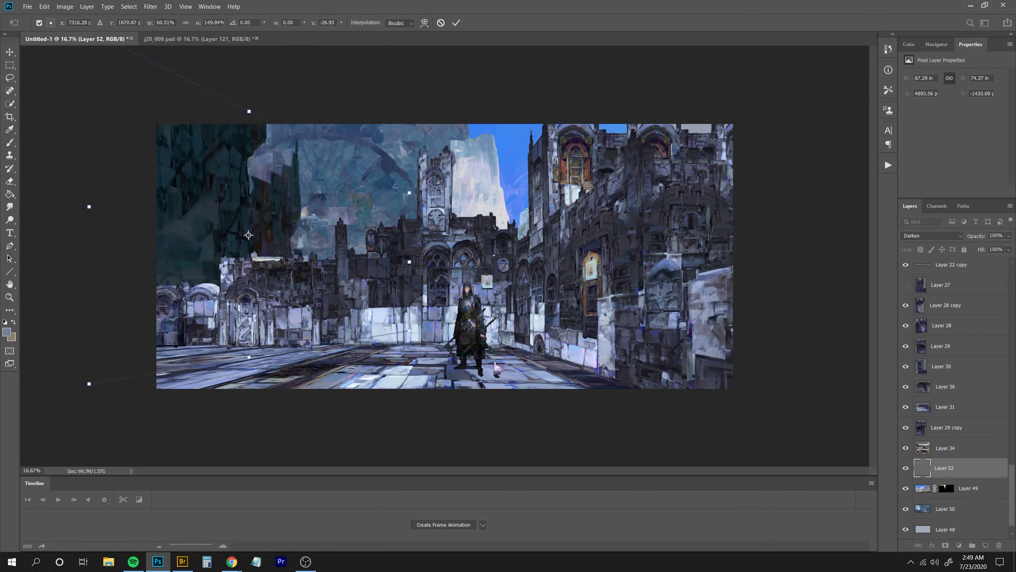
left_click_drag(249, 122, 220, 100)
left_click_drag(89, 217, 128, 231)
key("Return")
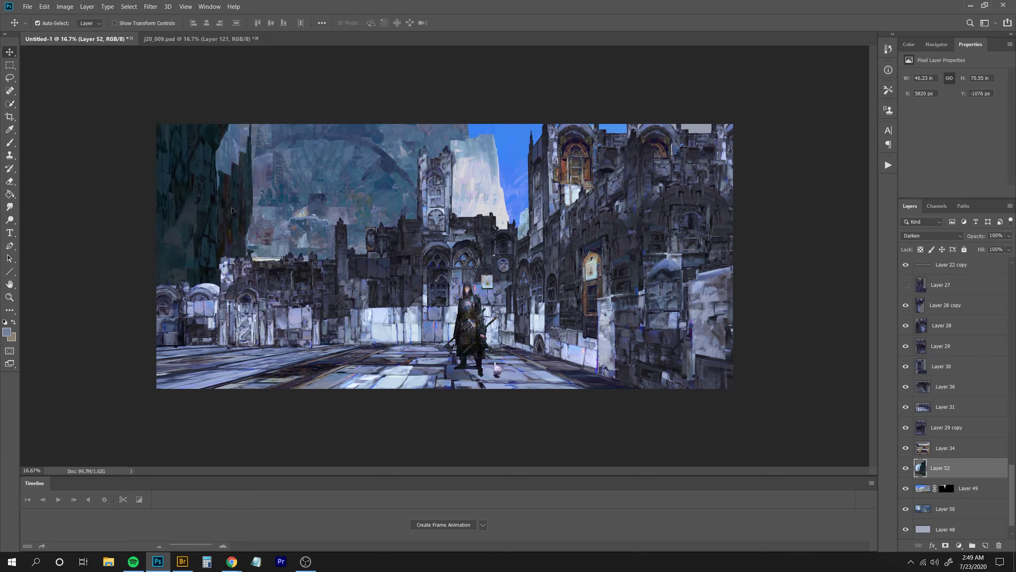
Adjust the hue and lightness of the dark cliff on Layer 52 with Hue/Saturation, and mirror the canvas view.
key("ctrl+minus")
key("ctrl+plus")
key("ctrl+u")
left_click_drag(857, 77, 859, 77)
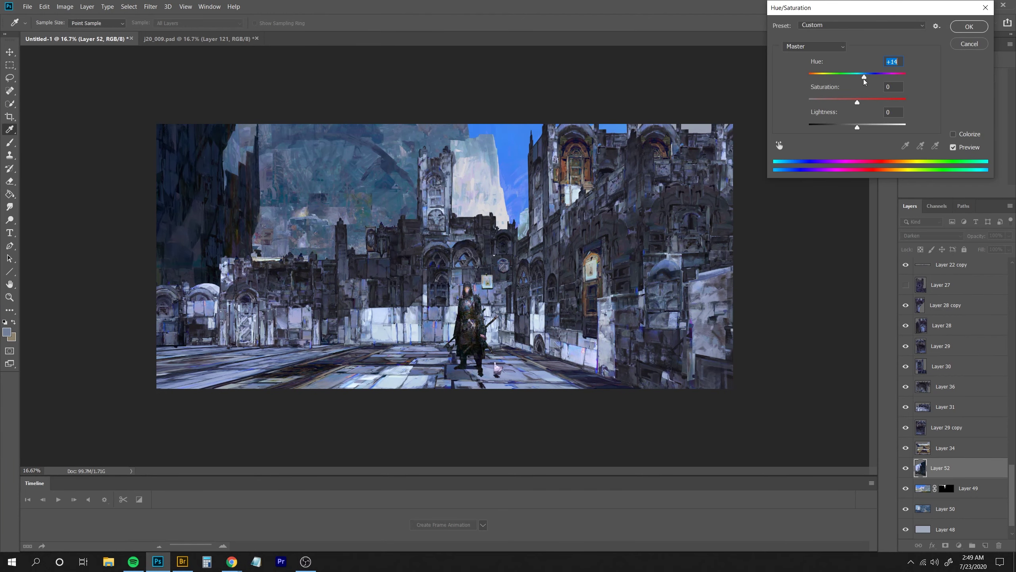
left_click_drag(860, 127, 859, 130)
key("Return")
key("ctrl+minus")
key("ctrl+shift+h")
key("ctrl+plus")
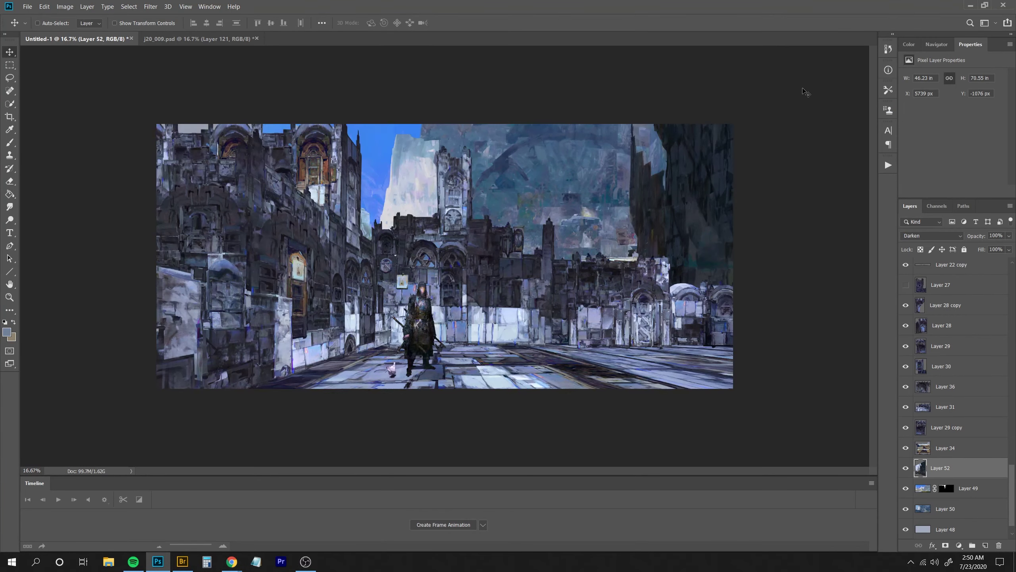
key("ctrl+minus")
key("ctrl+plus")
Select Layer 35, Layer 35 copy 2, Layer 5 copy and Layer 5 of the upper window wall and transform them together slightly.
left_click(322, 163)
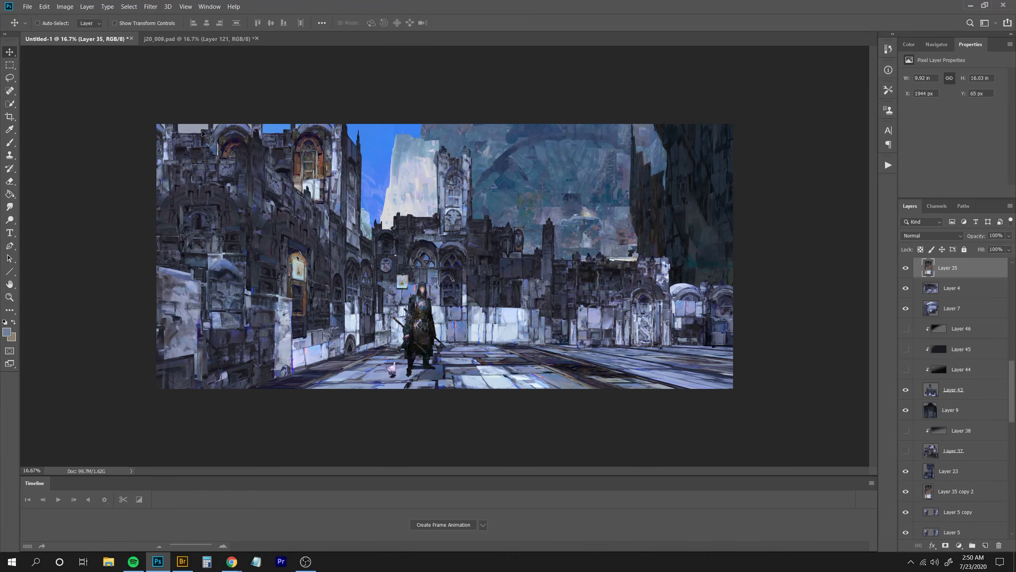
left_click(233, 147, "ctrl+shift")
left_click(192, 140, "ctrl+shift")
key("ctrl+t")
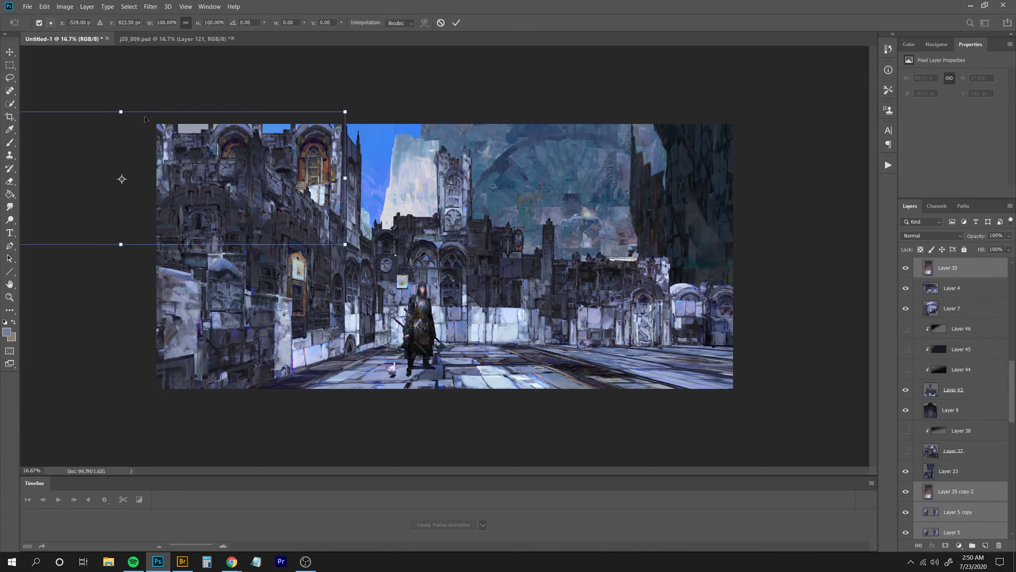
key("ctrl+minus")
mouse_move(34, 144)
left_mouse_down()
mouse_move(9, 138)
mouse_move(51, 152)
mouse_move(31, 154)
left_mouse_up()
key("Return")
key("ctrl+minus")
key("ctrl+minus")
key("ctrl+plus")
key("ctrl+plus")
key("ctrl+plus")
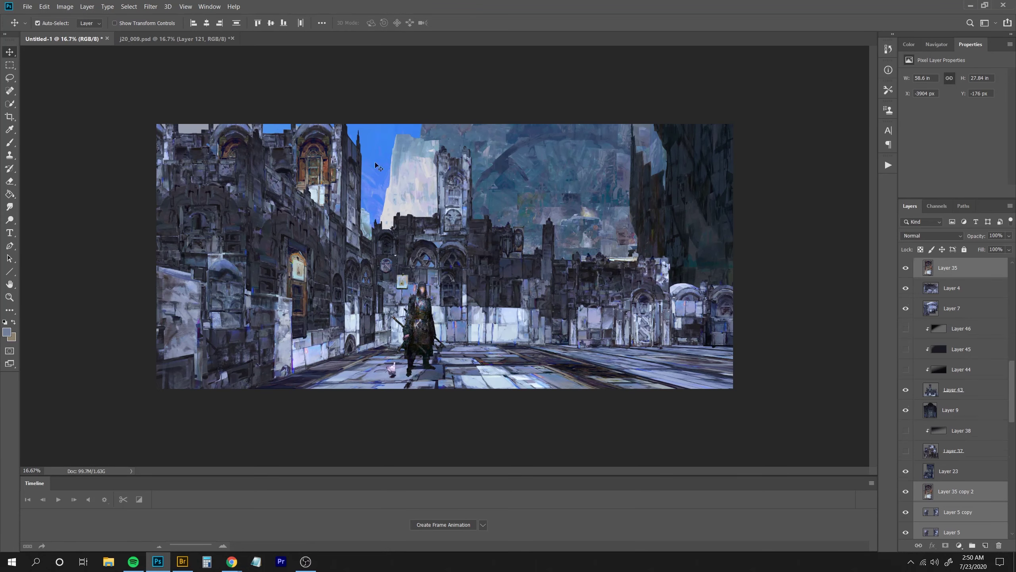
Duplicate the masked sky on Layer 49 over the grey gap behind the upper windows and make its mask ready for brushing.
left_click_drag(368, 162, 234, 164)
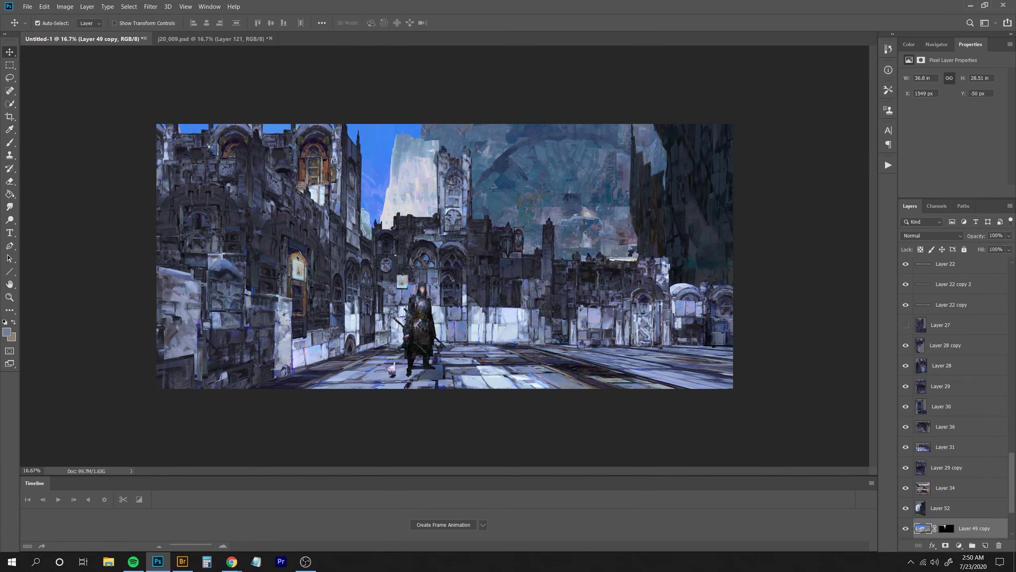
left_click(945, 530, "shift")
left_click(946, 530, "shift")
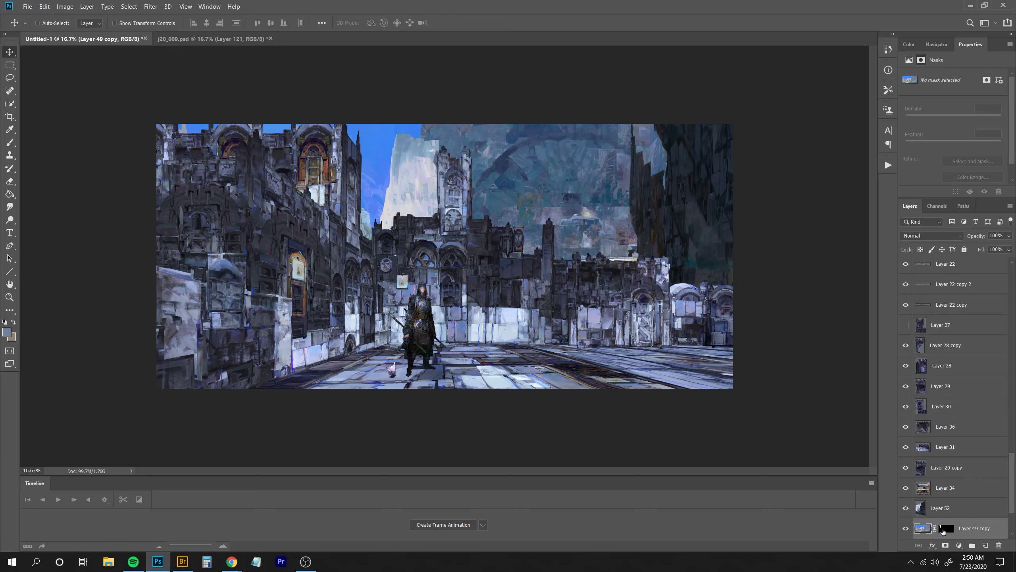
left_click(944, 530)
key("b")
key("x")
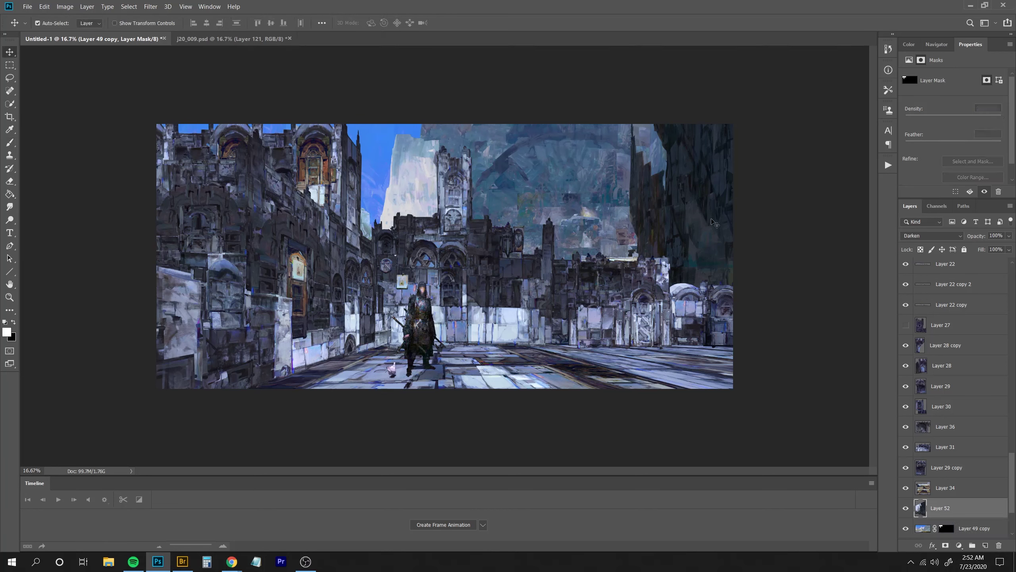
Stretch and skew the Layer 52 cliff to about 42.91 by 85.07 in, and mirror the canvas view back.
key("ctrl+t")
left_click_drag(535, 219, 570, 229)
left_click_drag(757, 220, 734, 219)
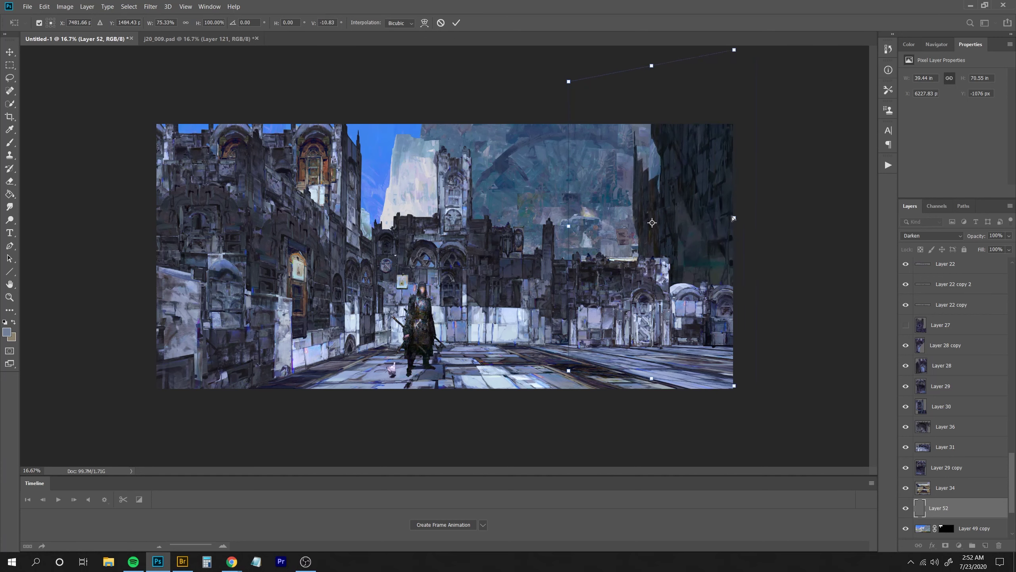
left_click_drag(570, 83, 570, 164)
key("ctrl+z")
left_click_drag(570, 83, 570, 99)
left_click_drag(570, 230, 571, 230)
left_click_drag(735, 388, 738, 422)
left_click_drag(738, 224, 773, 223)
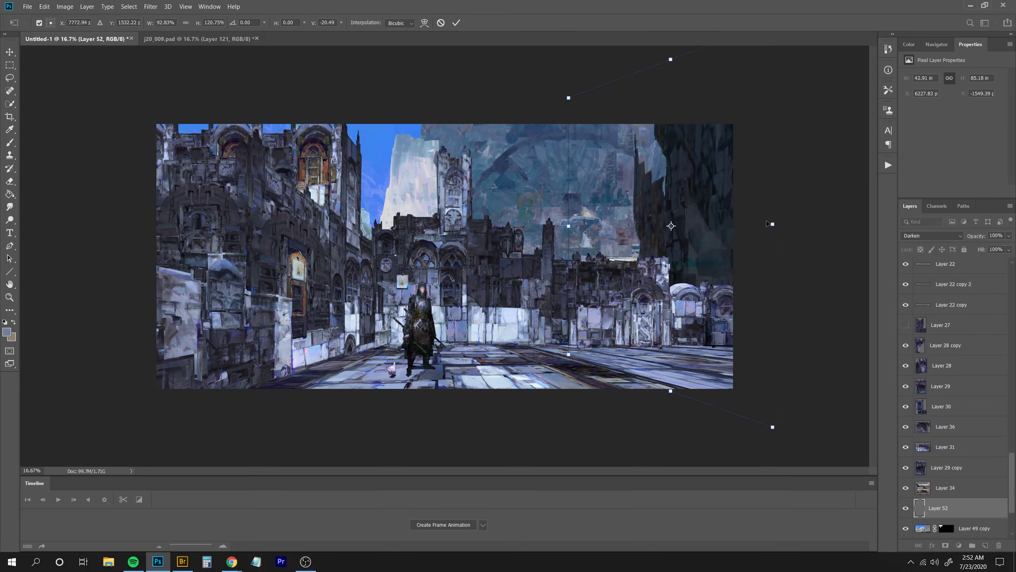
key("Return")
key("ctrl+shift+h")
key("ctrl+minus")
key("ctrl+equal")
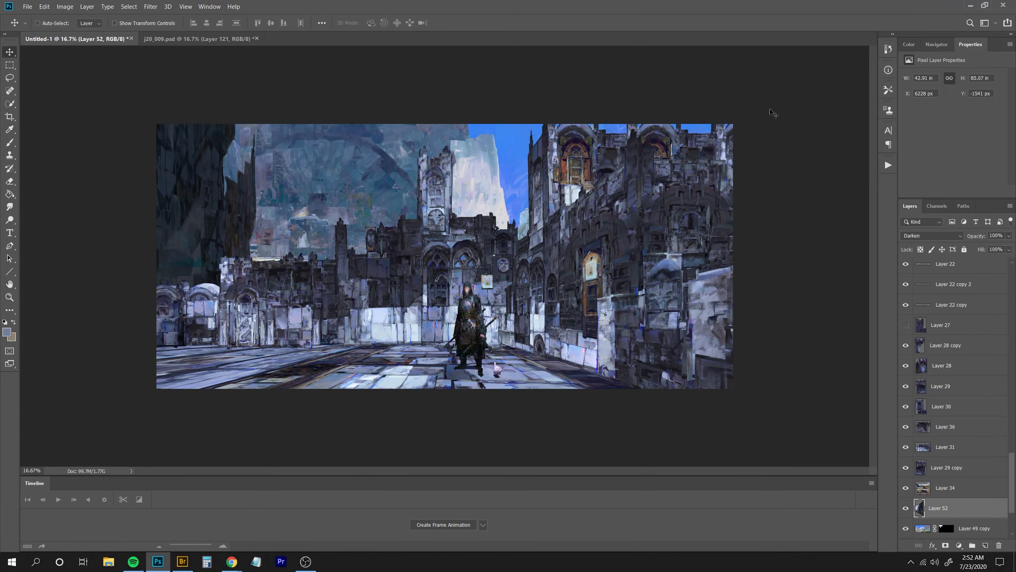
Compare the shading layers clipped to Layer 43, keep only Layer 46 visible, and set its opacity to 13%.
left_click(702, 197, "ctrl")
scroll(1004, 402, "up", 2)
left_click(905, 336)
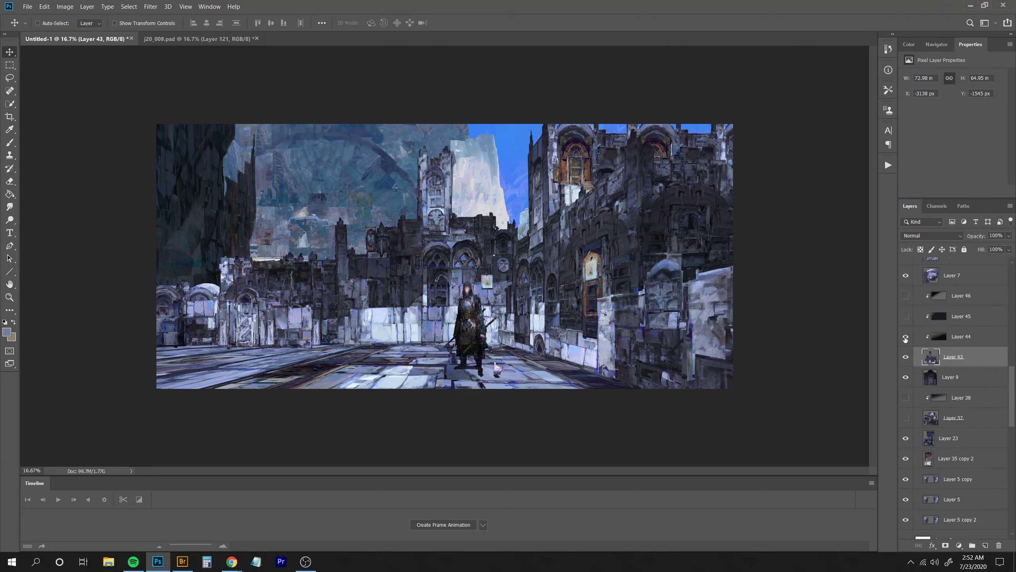
left_click(907, 316)
left_click(906, 296)
left_click(906, 296)
left_click(907, 337)
left_click(907, 337)
left_click(907, 316)
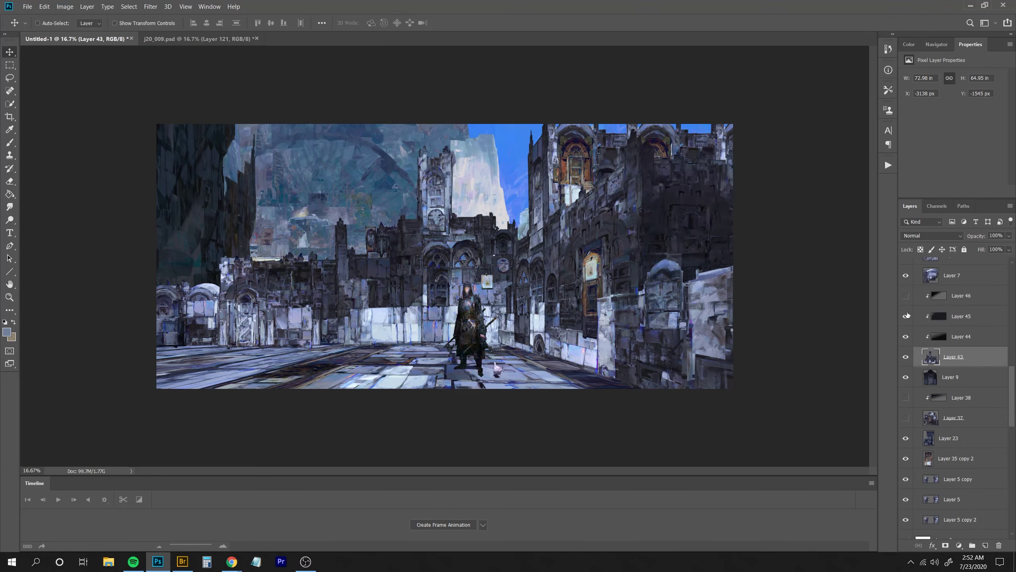
left_click(907, 316)
left_click(909, 295)
left_click(959, 294)
left_click_drag(978, 239, 943, 241)
Try moving the knight together with the small pale object beside its feet.
left_click(475, 336, "ctrl")
left_click(498, 370, "ctrl+shift")
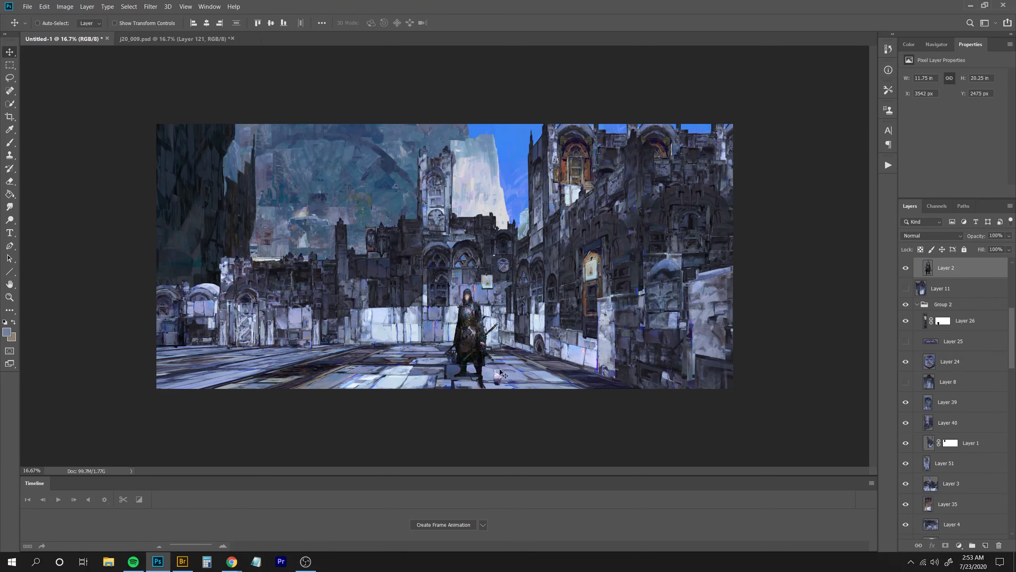
left_click_drag(498, 369, 496, 373)
key("ctrl+z")
key("ctrl+z")
key("ctrl+z")
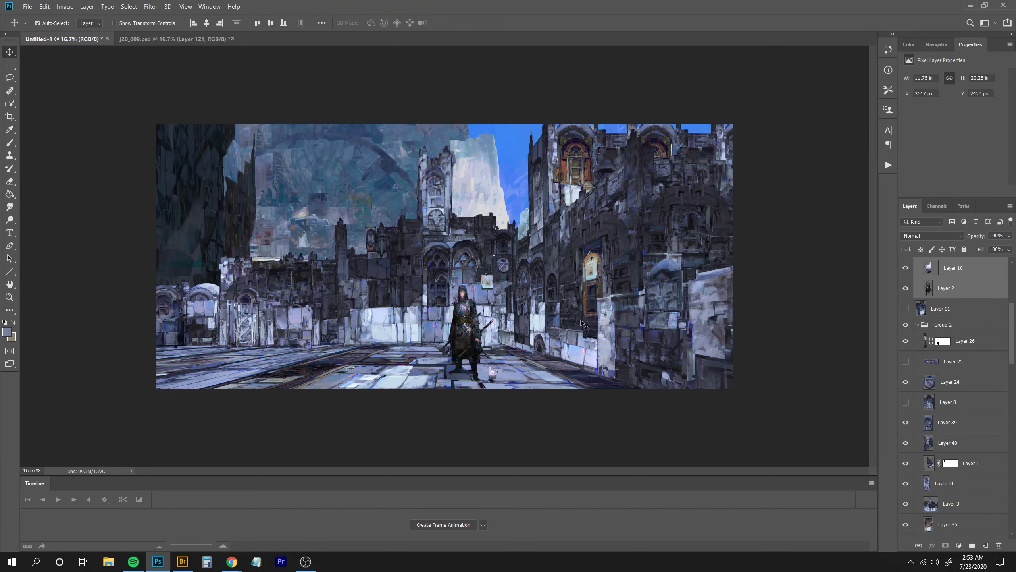
Hide Layer 52 and transform background Layers 49 and 50 together to about 114.68 by 53.85 in.
left_click(208, 200, "ctrl")
left_click(907, 528)
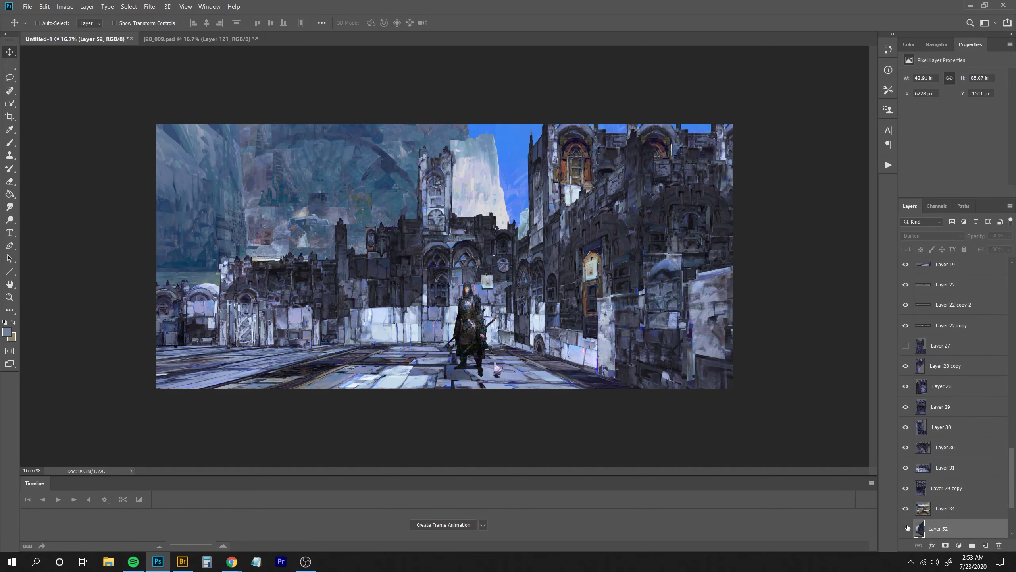
left_click(404, 163, "ctrl")
left_click(516, 158, "ctrl+shift")
key("ctrl+t")
left_click_drag(63, 379, 17, 402)
left_click_drag(298, 217, 301, 168)
key("Return")
key("ctrl+minus")
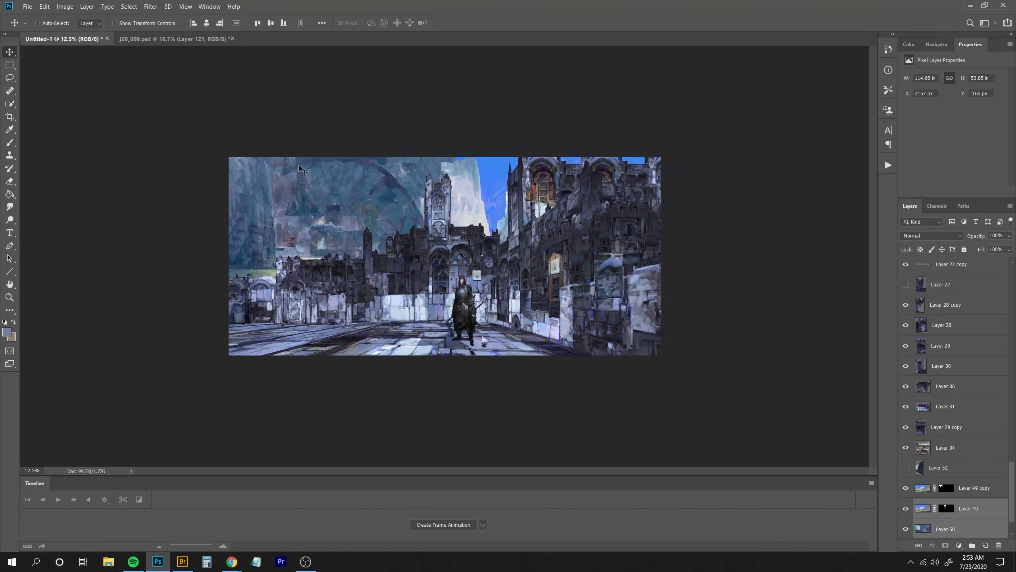
Enlarge and reposition background Layers 49 and 50 together to about 117.04 by 54.97 in.
key("ctrl+plus")
key("ctrl+t")
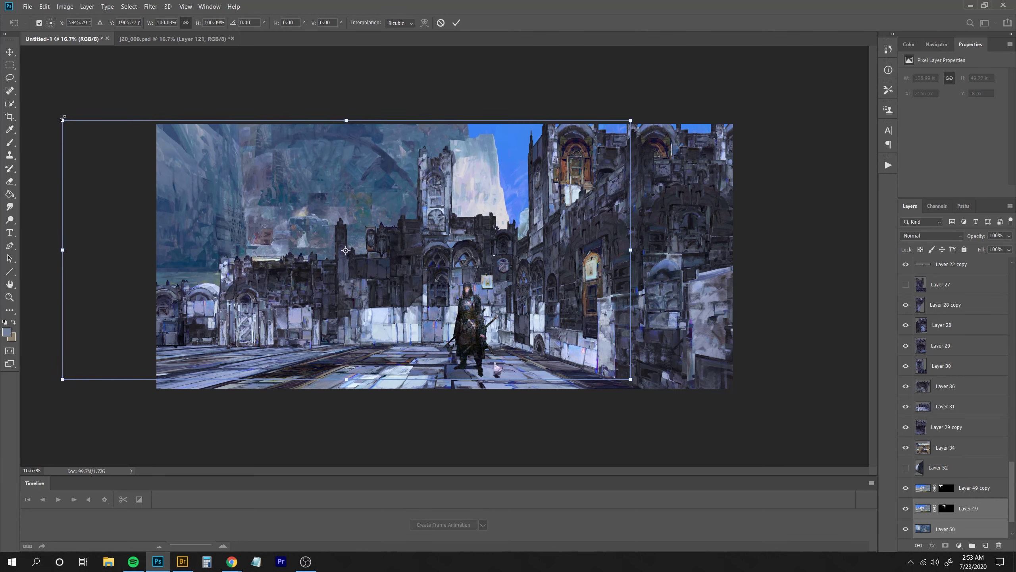
left_click_drag(62, 379, 2, 410)
left_click_drag(314, 236, 339, 237)
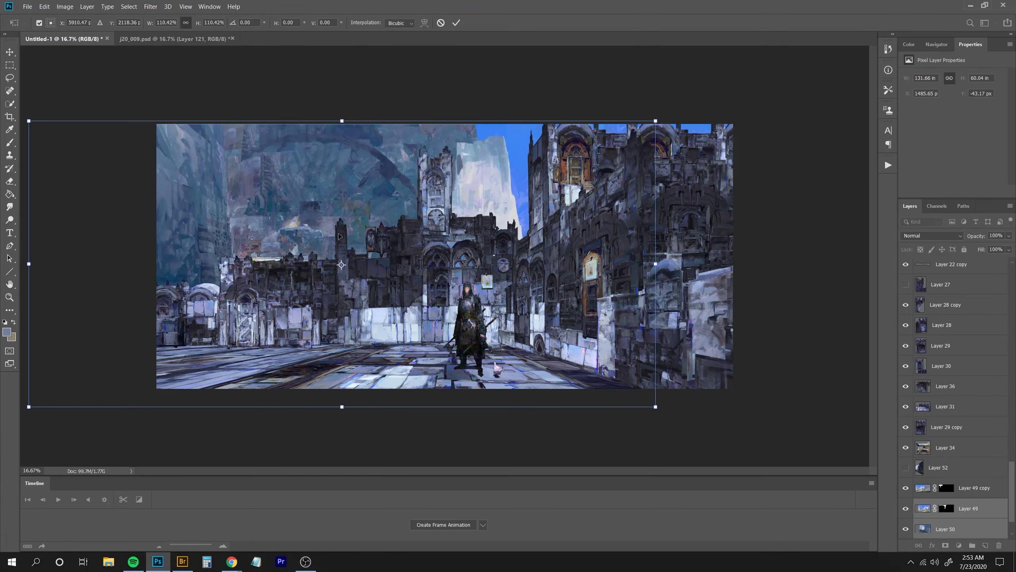
key("Return")
key("ctrl+minus")
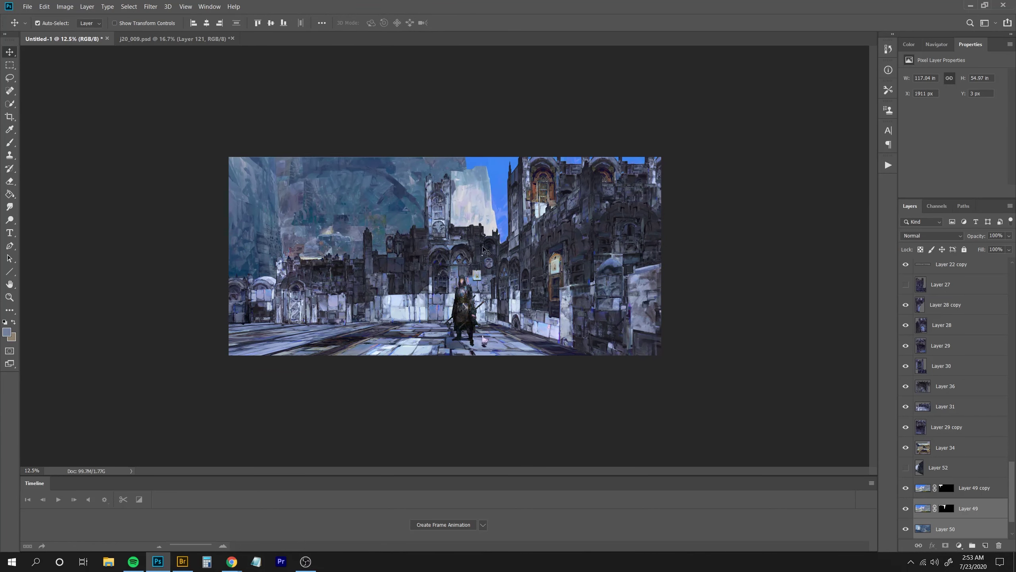
left_click_drag(351, 206, 350, 205)
key("ctrl+plus")
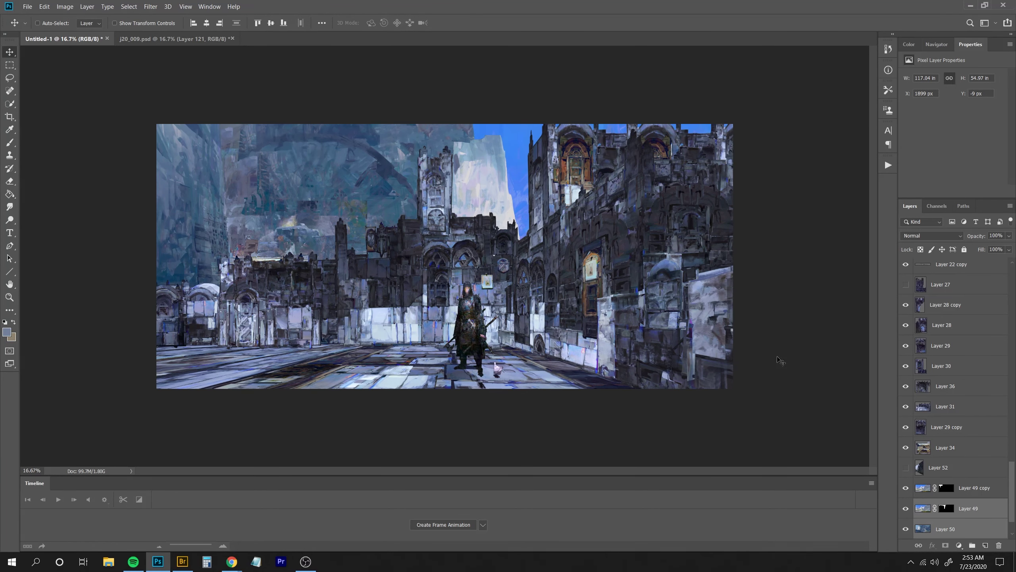
Group all the castle and knight layers from Layer 34 up to the topmost layer.
left_click(955, 452)
left_click_drag(1012, 481, 1009, 264)
left_click(961, 268, "shift")
key("ctrl+g")
Clip a new layer with a dark vertical gradient to the castle group, using Multiply at 62% opacity.
left_click(10, 194)
left_click(44, 193)
left_click(465, 222, "alt")
left_click(465, 221, "alt")
key("ctrl+alt+shift+n")
key("ctrl+alt+g")
left_click_drag(461, 68, 461, 428)
left_click(920, 235)
left_click(911, 275)
left_click_drag(974, 236, 956, 239)
Clip another new layer with a pale blue vertical gradient to the group, using Soft Light at 20% opacity.
key("ctrl+shift+alt+n")
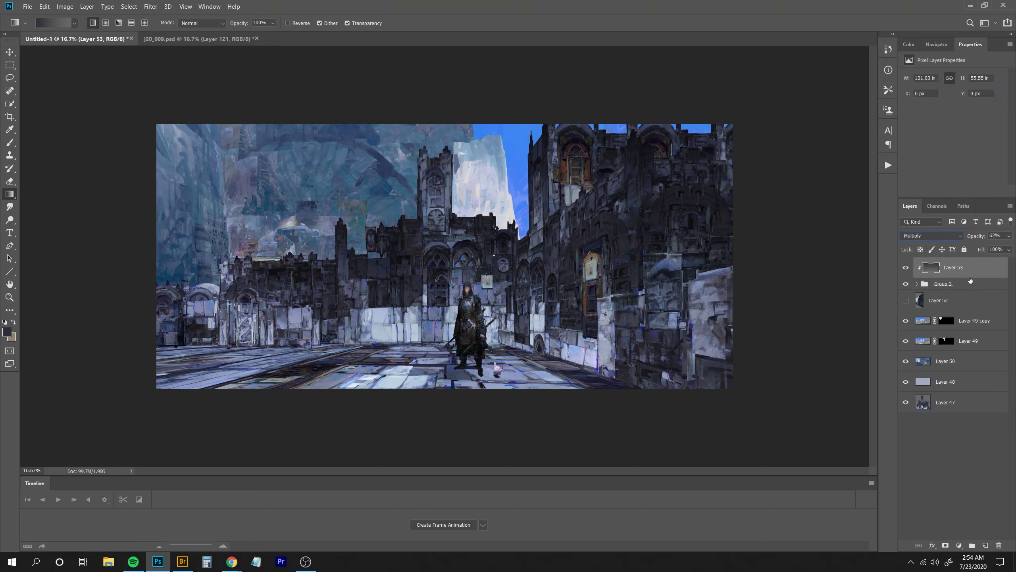
left_click(921, 236)
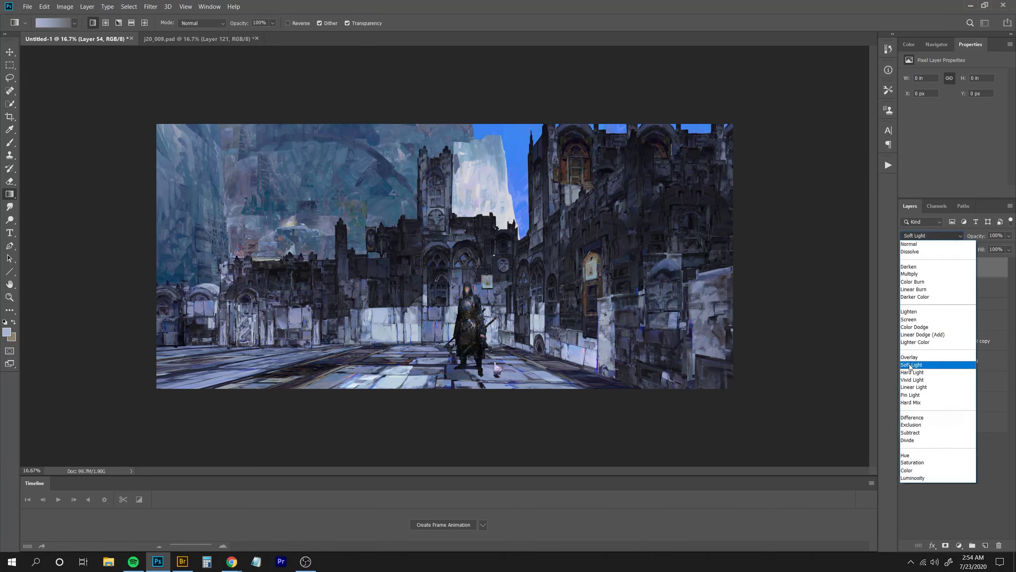
left_click(913, 363)
left_click_drag(470, 417, 471, 212)
key("ctrl+z")
left_click_drag(968, 236, 937, 242)
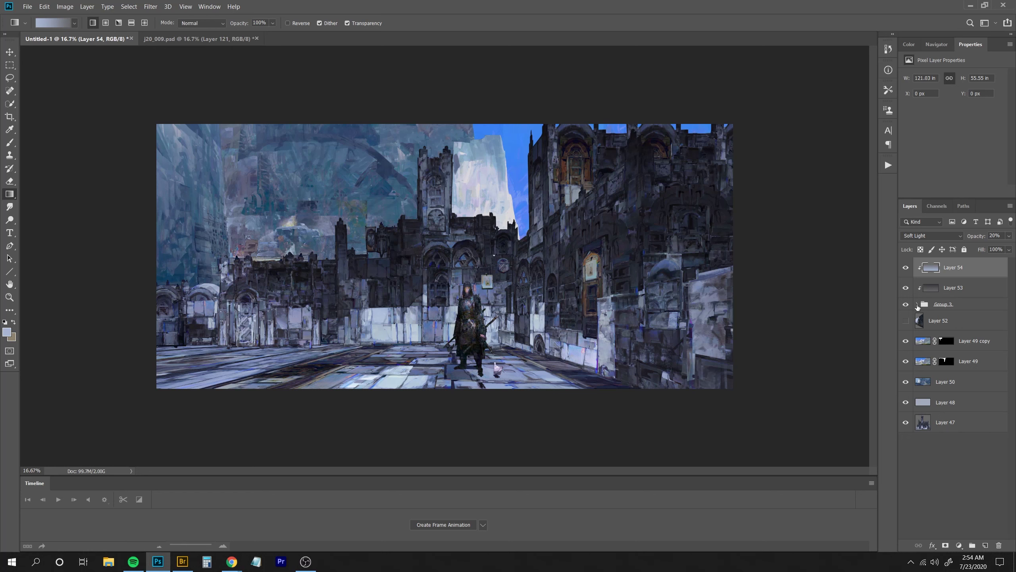
Load the combined outline of the dark right-hand castle wall pieces, including Layer 1, as a selection.
left_click(917, 305)
key("v")
left_click(686, 195, "ctrl")
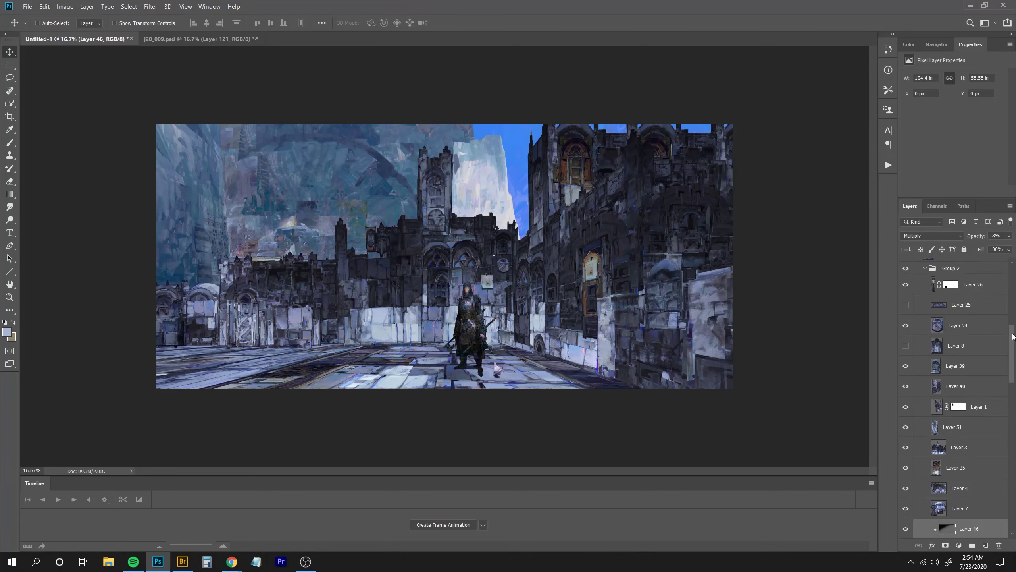
scroll(1013, 336, "down", 5)
left_click(937, 304, "ctrl")
left_click(941, 305)
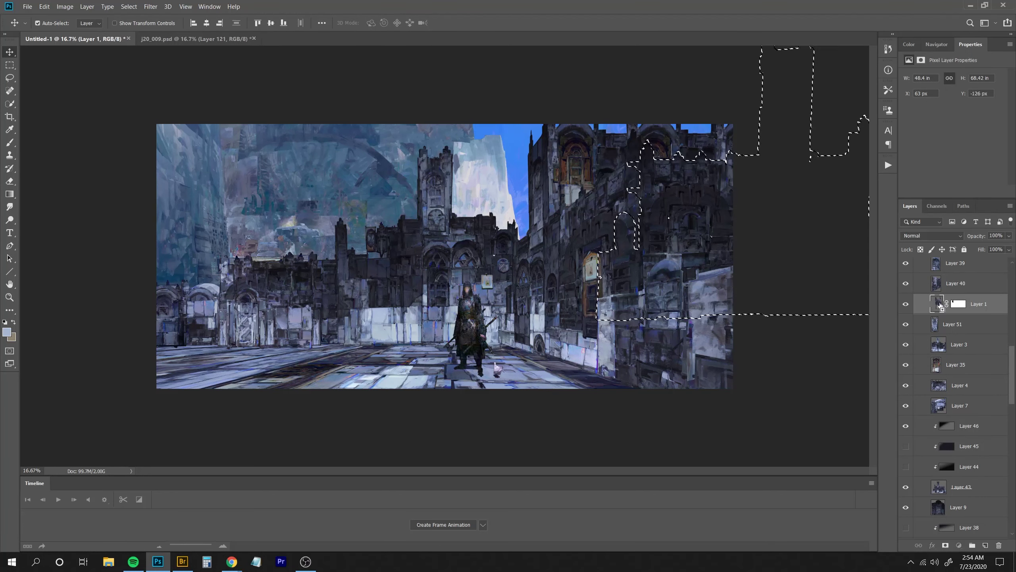
left_click(940, 305, "ctrl+shift")
Add a new layer at the top of the stack with a layer mask that hides the selected wall area.
left_click_drag(1012, 373, 1012, 290)
left_click(975, 274)
left_click(985, 545)
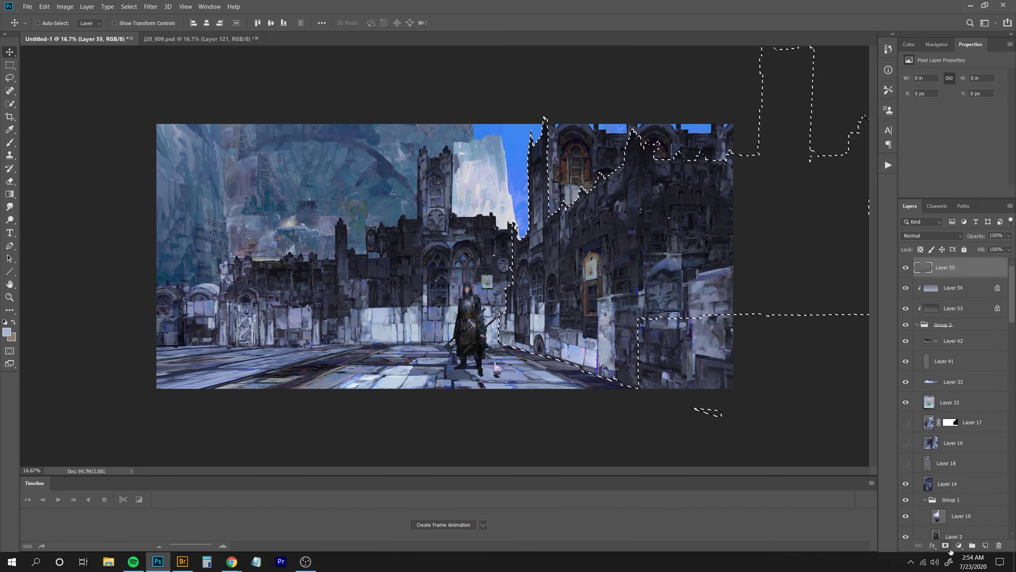
left_click(946, 545)
key("g")
key("d")
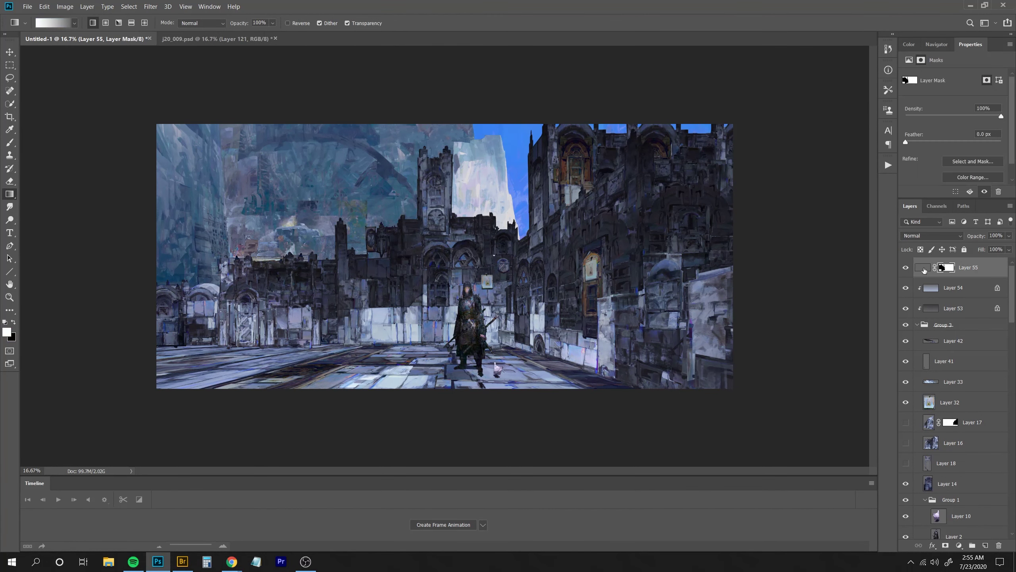
Draw a pale blue fog gradient on Layer 55 and black out its mask except around the far right-hand towers.
left_click(925, 271)
mouse_move(648, 237)
left_mouse_down()
mouse_move(683, 103)
mouse_move(669, 100)
left_mouse_up()
key("ctrl+z")
left_click(947, 268)
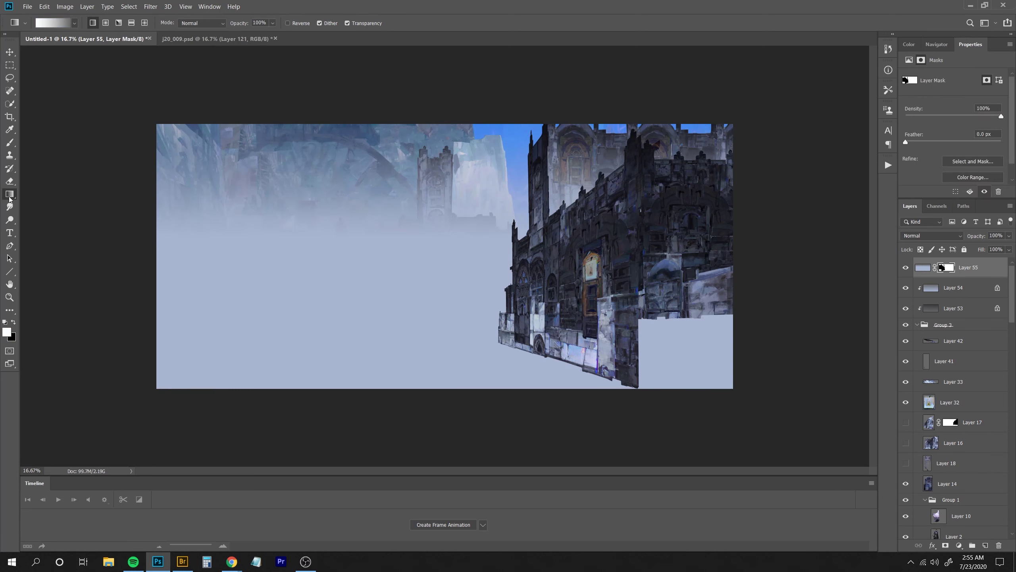
key("x")
key("alt+BackSpace")
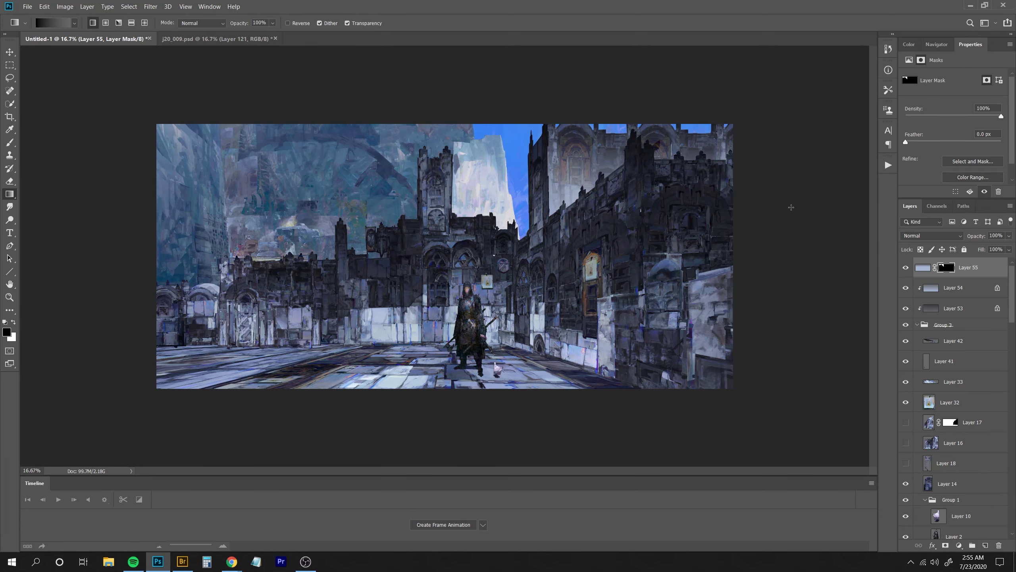
Lower the opacity of the fog on Layer 55 to 39%.
left_click_drag(985, 240, 978, 243)
key("b")
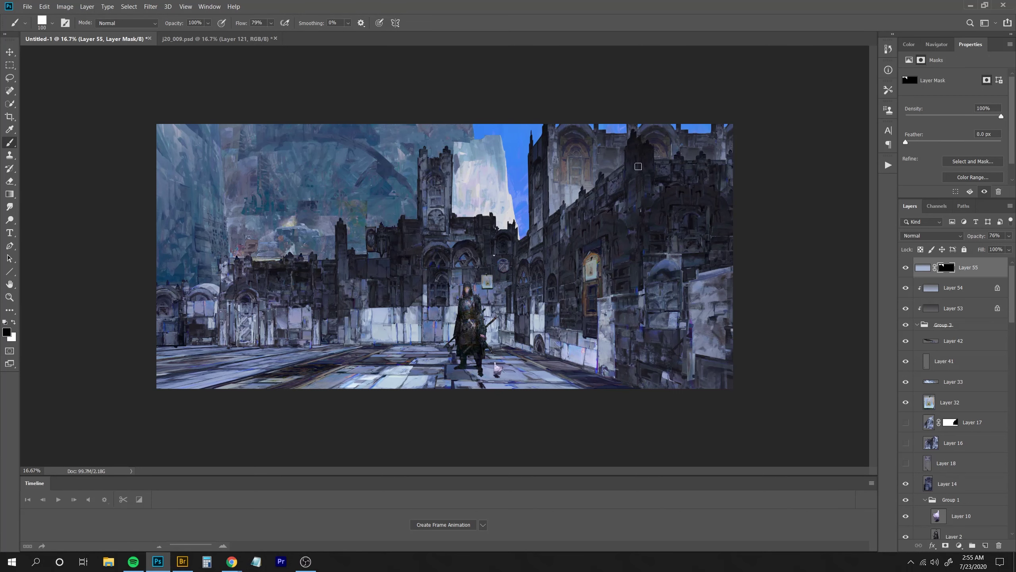
left_click_drag(978, 236, 958, 239)
left_click(8, 55)
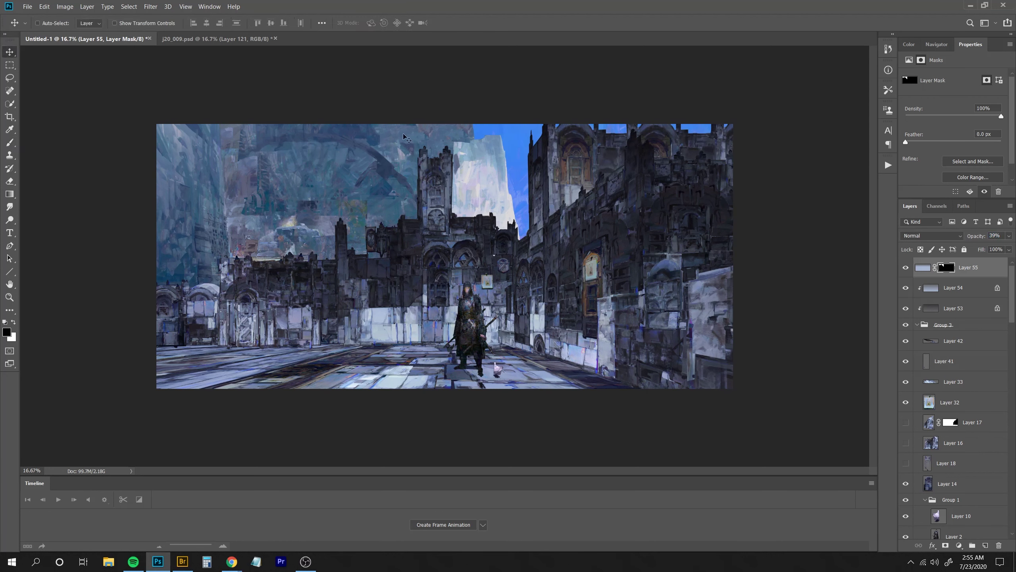
left_click(354, 215)
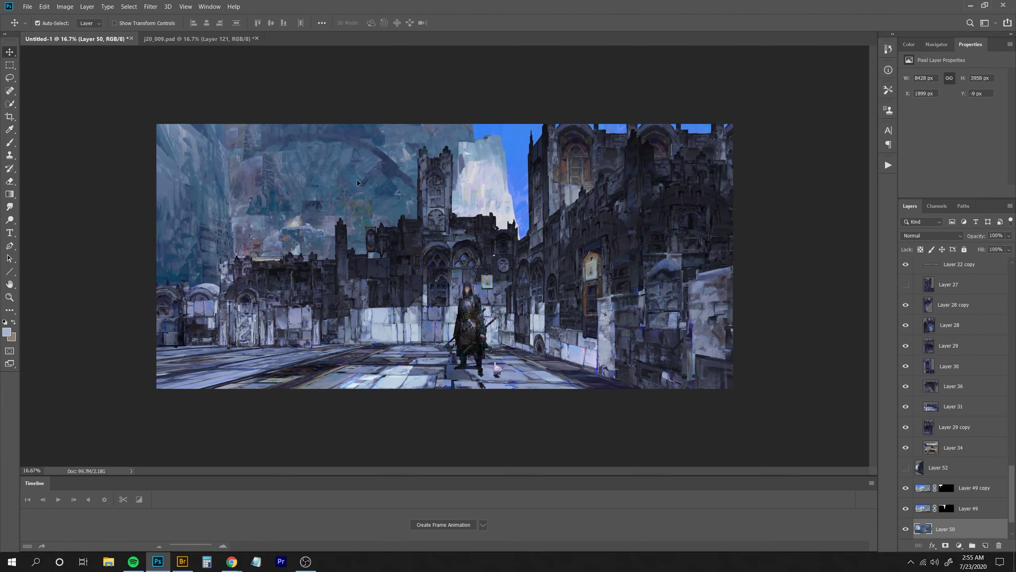
key("ctrl+z")
Add a Color Balance adjustment above all layers and set its midtones to magenta -27 and yellow -16.
left_click_drag(1012, 476, 1012, 276)
left_click(976, 267)
left_click(959, 545)
left_click(960, 458)
left_click_drag(939, 99, 935, 99)
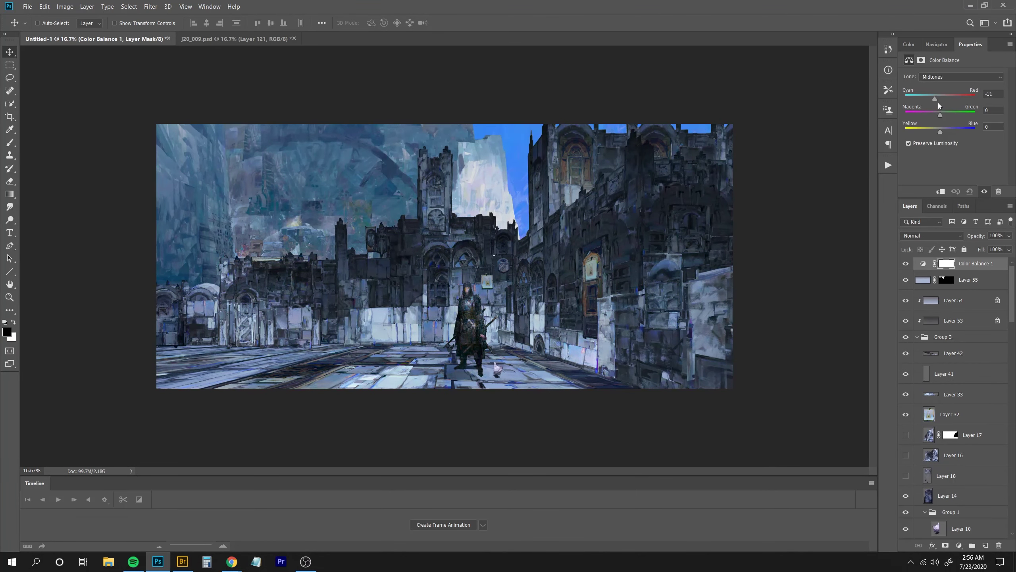
left_click(960, 76)
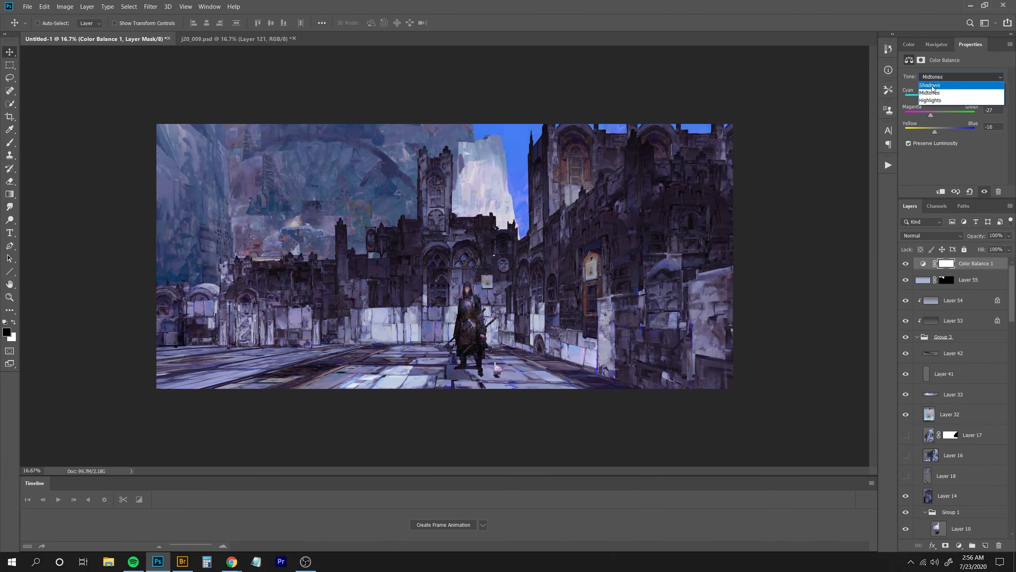
left_click(937, 79)
Adjust the Color Balance highlights, and set the shadows to red +4 and yellow -3.
left_click(960, 77)
left_click(951, 102)
mouse_move(941, 98)
left_mouse_down()
mouse_move(931, 98)
mouse_move(939, 99)
left_mouse_up()
mouse_move(941, 115)
left_mouse_down()
mouse_move(931, 116)
mouse_move(942, 99)
left_mouse_up()
left_click(958, 77)
left_click(952, 85)
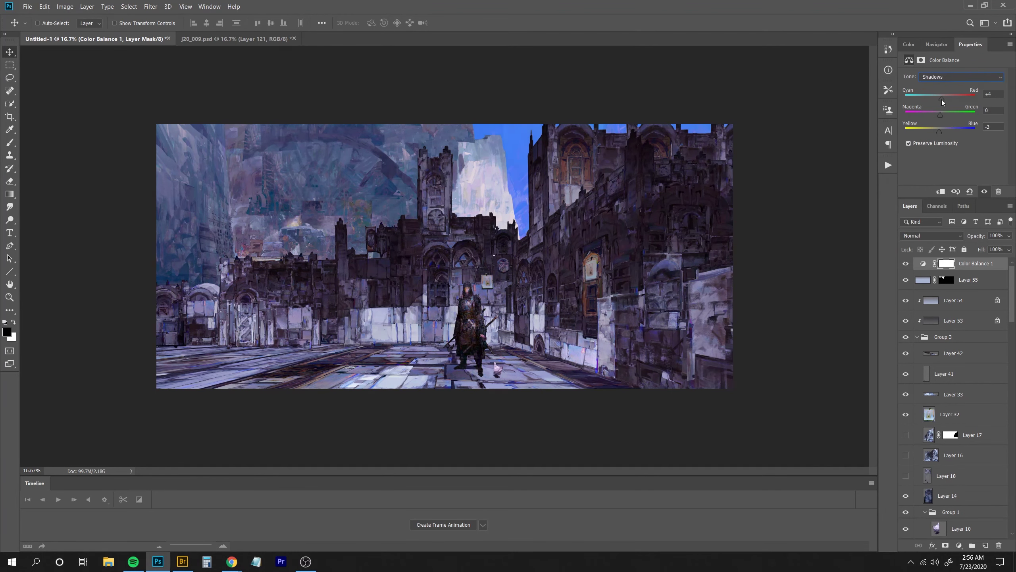
Add a Curves adjustment above the Color Balance and shape its RGB curve to darken the image slightly.
left_click(961, 546)
left_click(952, 422)
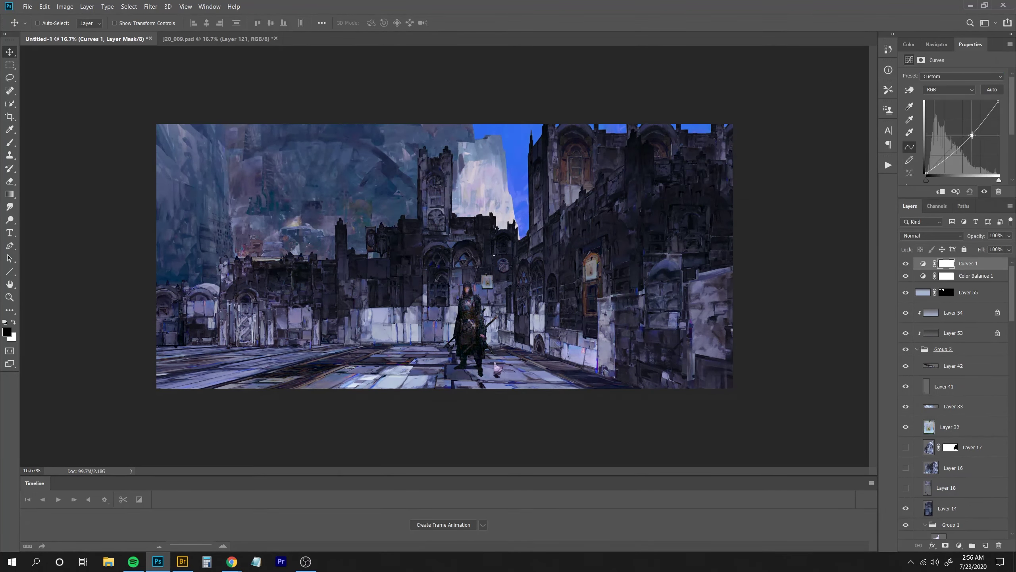
left_click_drag(988, 114, 990, 115)
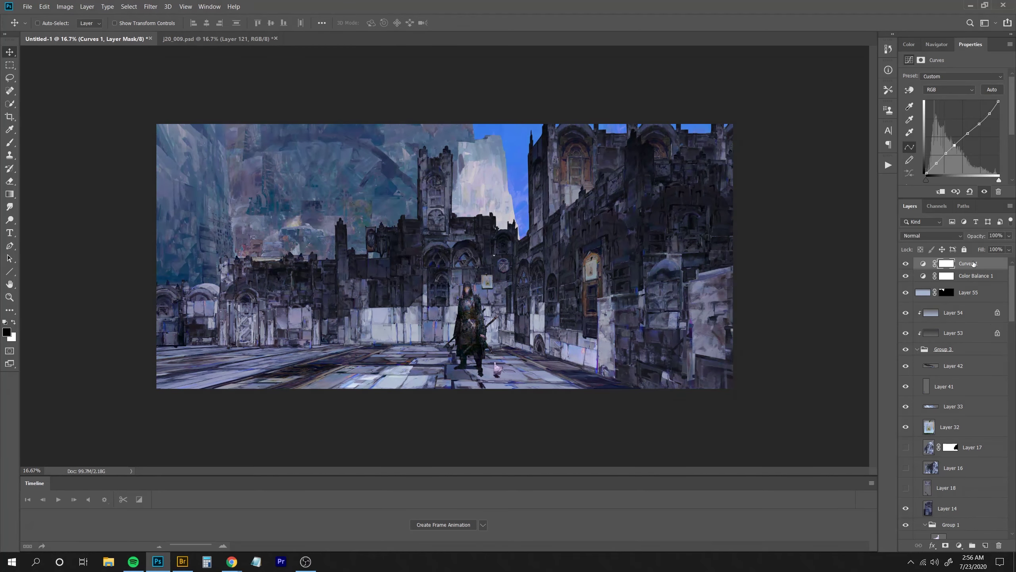
Add a Color Balance adjustment above the Curves layer, tune its midtones, and shift its shadows to Cyan-Red -11 and Magenta-Green +3.
left_click(959, 545)
left_click(953, 470)
mouse_move(943, 132)
left_mouse_down()
mouse_move(921, 135)
mouse_move(940, 134)
left_mouse_up()
mouse_move(941, 115)
left_mouse_down()
mouse_move(920, 117)
mouse_move(950, 100)
mouse_move(938, 101)
mouse_move(943, 117)
left_mouse_up()
left_click(939, 76)
left_click(938, 85)
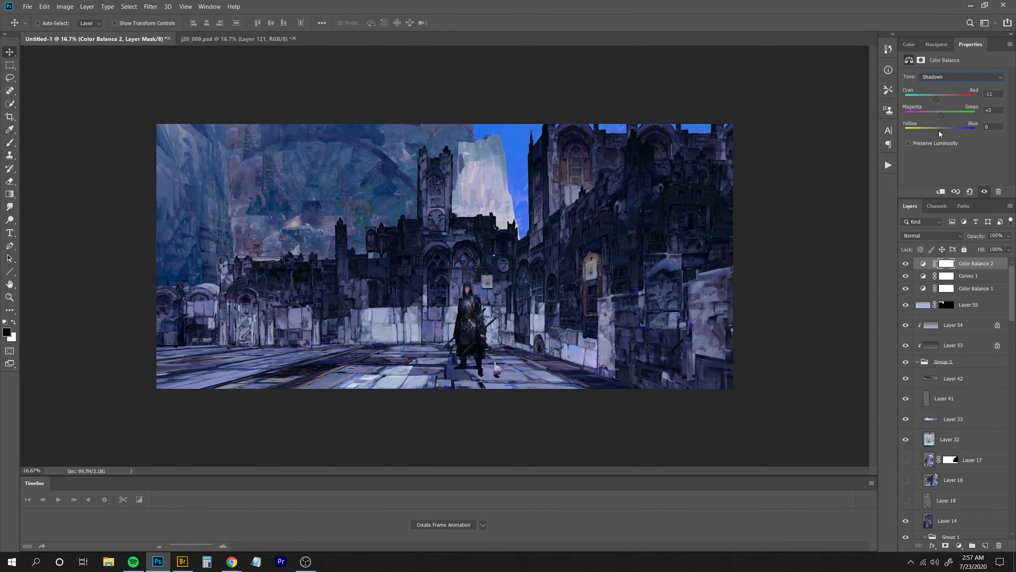
Set the new Color Balance midtones to -6, -17 and -1, and reduce the adjustment layer's opacity to 42%.
left_click(935, 77)
left_click(938, 77)
left_click(938, 92)
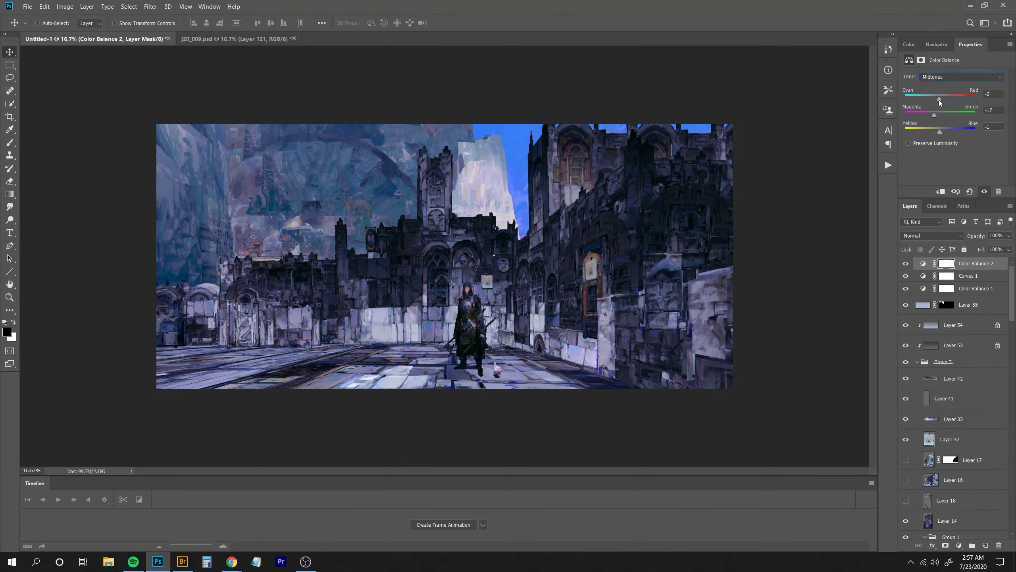
left_click(906, 263)
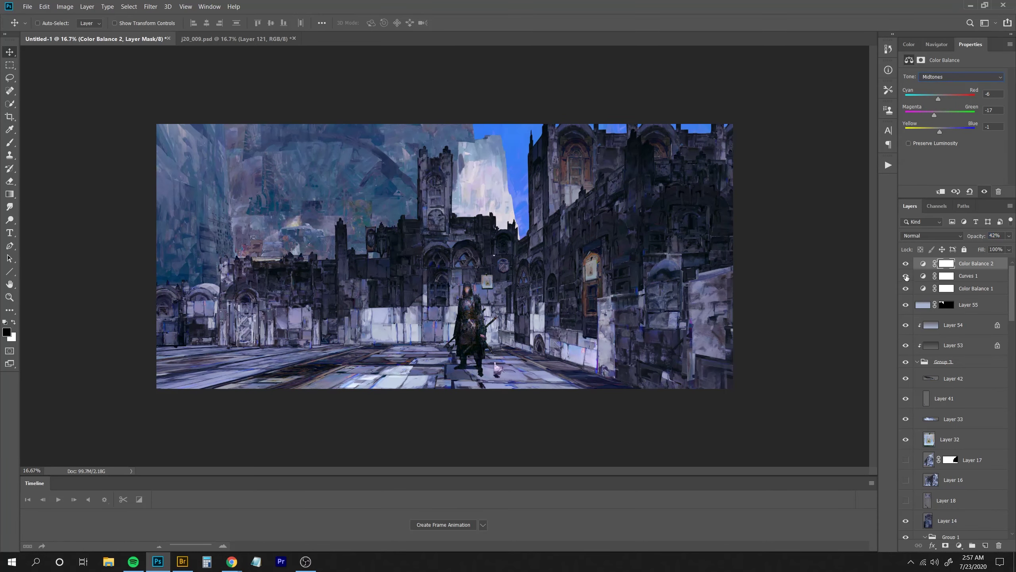
left_click(905, 288)
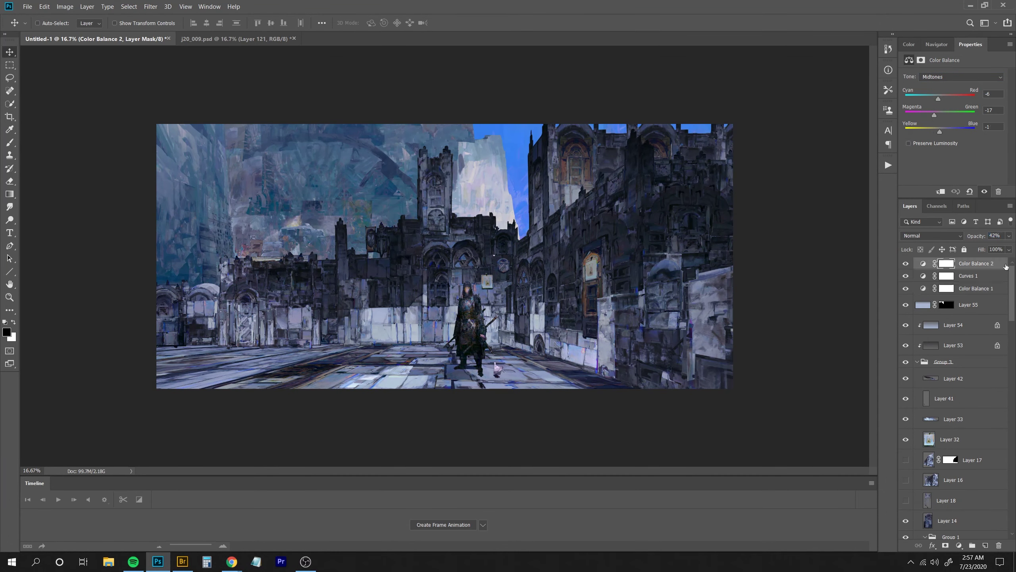
Add a Selective Color adjustment with whites at Cyan -5, Magenta +1, Yellow +13 and Black about -37, and hide that layer.
left_click(959, 546)
left_click(964, 541)
left_click(962, 87)
left_click(942, 159)
left_click_drag(953, 108, 960, 147)
left_click(963, 87)
left_click(942, 149)
left_click(963, 87)
left_click(942, 139)
left_click_drag(953, 166, 936, 166)
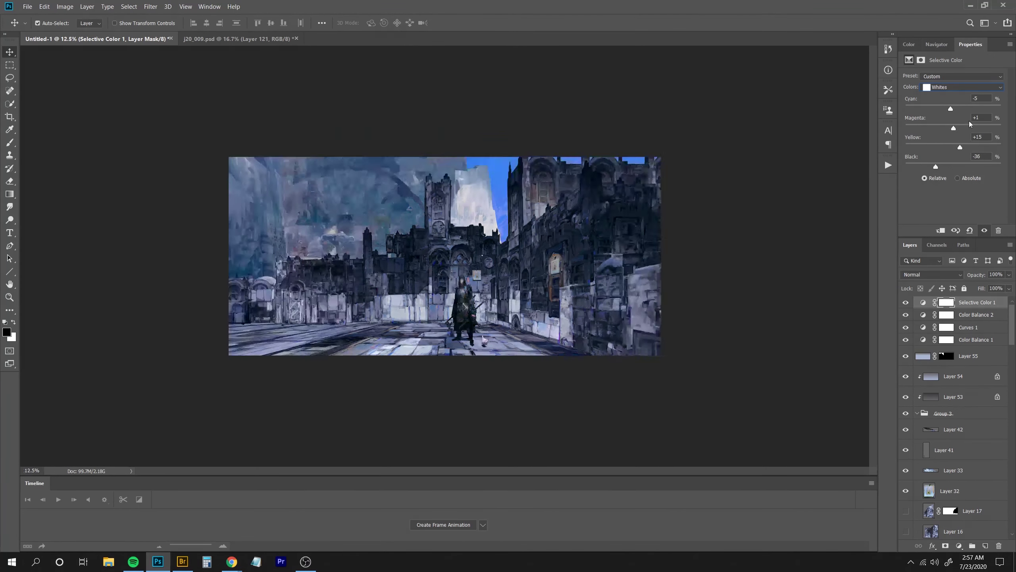
left_click(906, 303)
Compare the effect of Layers 55, 54 and 53 by switching their visibility off and on, ending on Layer 53.
left_click(969, 327)
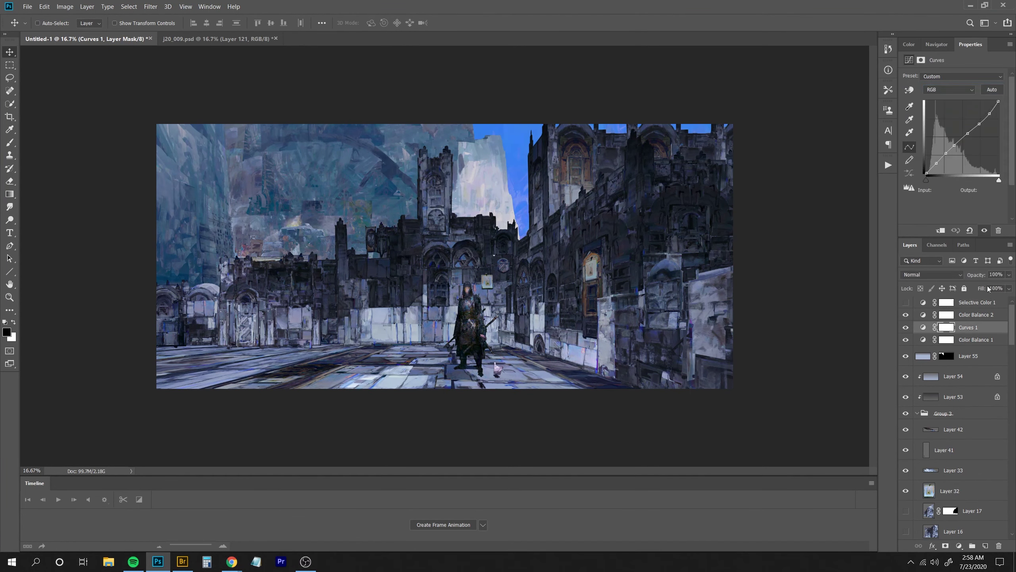
left_click(906, 356)
left_click(906, 357)
left_click(906, 377)
left_click(906, 397)
left_click(906, 397)
left_click(954, 397)
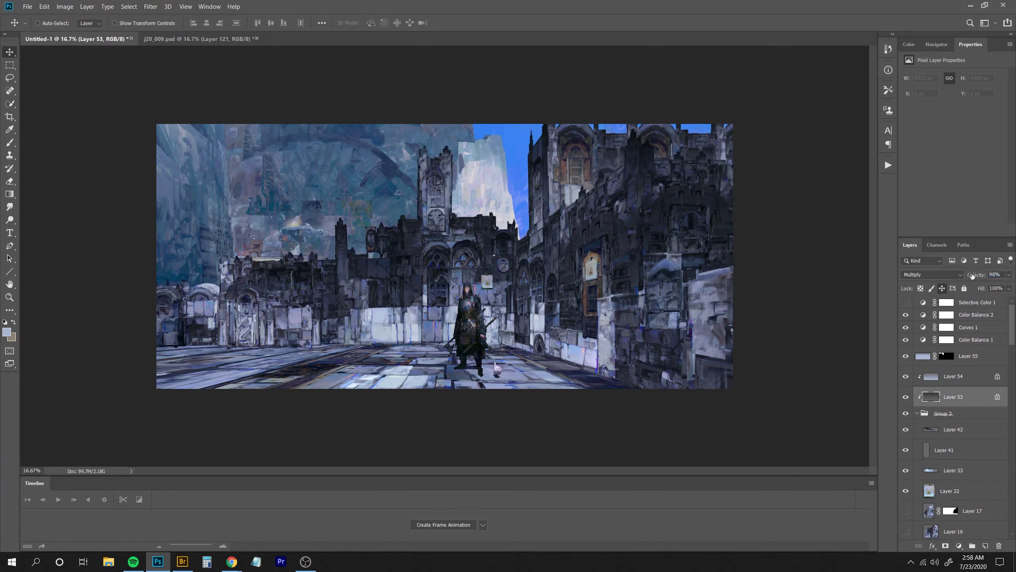
Add a Color Lookup adjustment above Color Balance 2 and load a first 3DLUT preset.
left_click(969, 315)
left_click(960, 545)
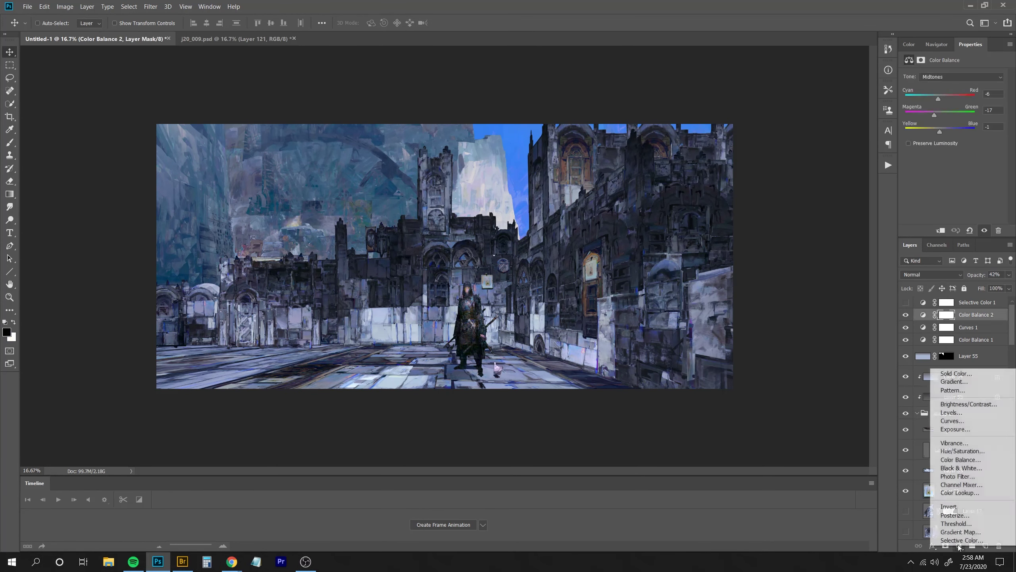
left_click(956, 493)
left_click(954, 78)
left_click(938, 91)
Step through the 3DLUT presets of the Color Lookup adjustment until Soft_Warming.look is applied.
key("Down")
key("Down")
key("Down")
key("Down")
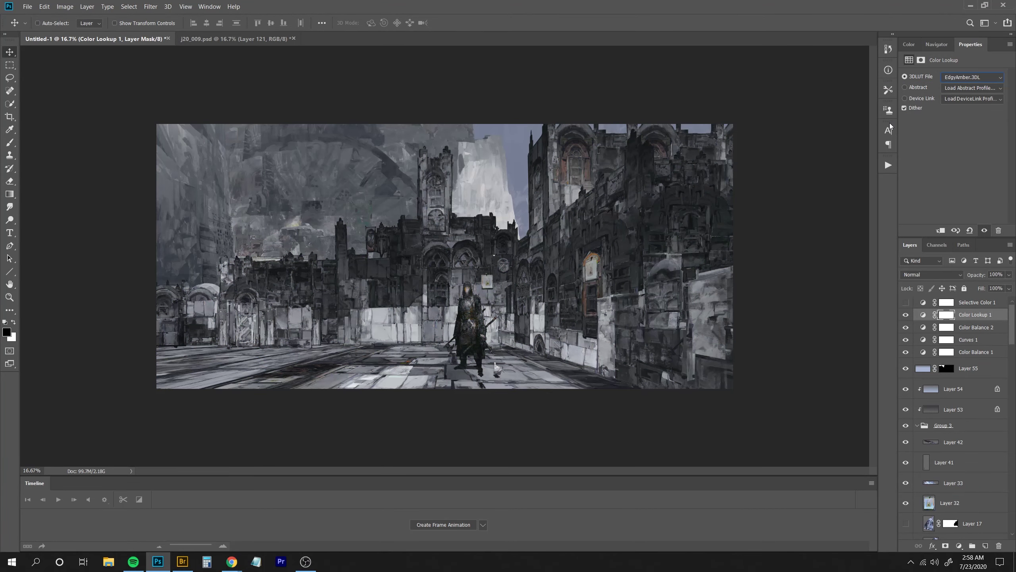
key("Down")
key("Down")
key("Down")
key("Down")
key("Down")
key("Down")
key("Down")
key("Down")
key("Down")
key("Down")
key("Down")
key("Down")
key("Down")
key("Down")
key("Down")
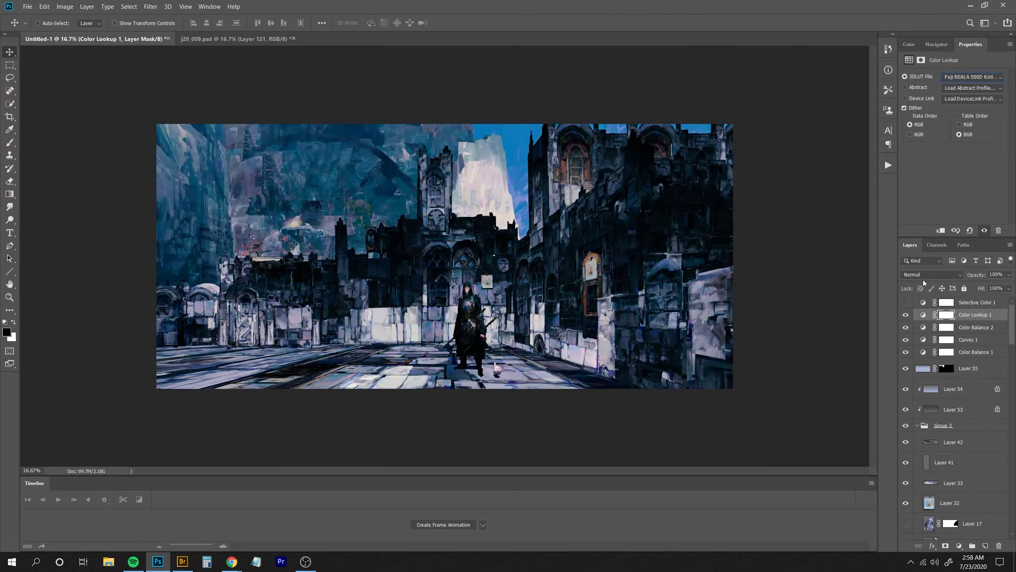
key("Down")
key("Down")
key("Down")
key("Down")
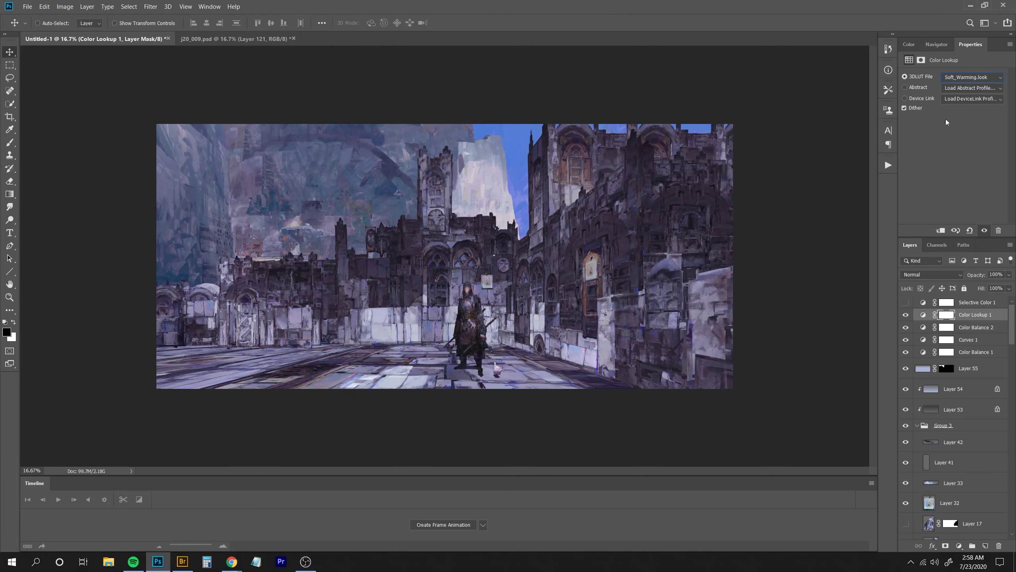
Try other 3DLUT presets such as Silver to Bronze.CUBE, and switch back to Soft_Warming.look.
left_click(960, 76)
left_click(820, 318)
key("Down")
left_click(960, 77)
left_click(960, 75)
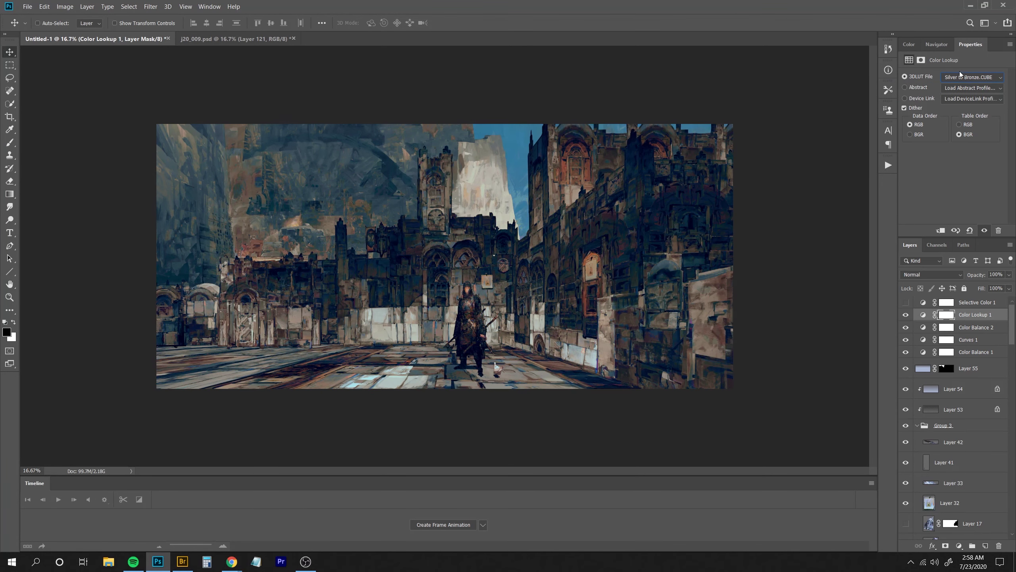
left_click(960, 75)
left_click(912, 343)
Set the Color Lookup layer's opacity to 7%, then flip the canvas horizontally and check the composition as a Navigator thumbnail.
left_click(906, 316)
left_click(906, 315)
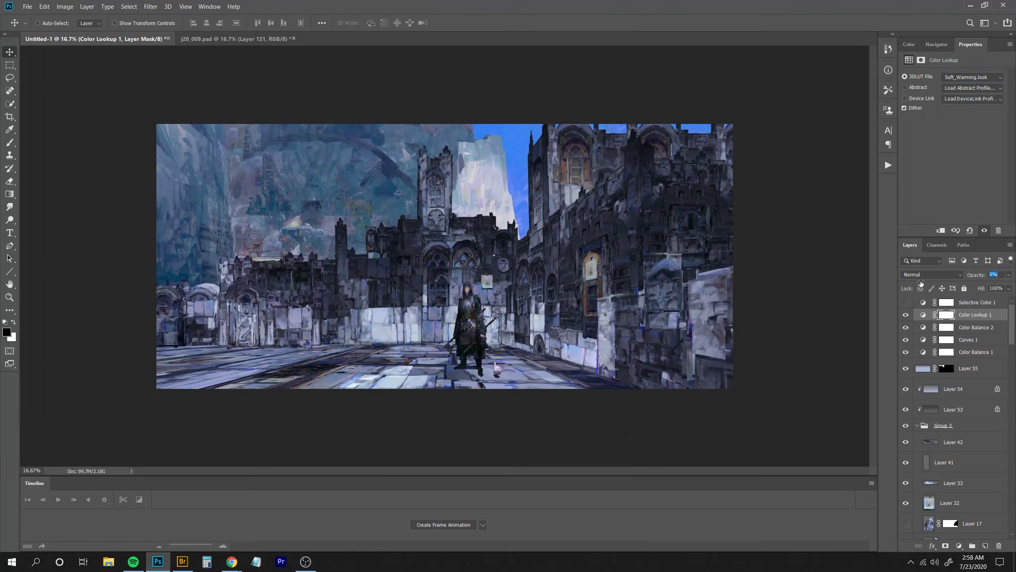
left_click_drag(922, 285, 920, 284)
key("F2")
key("F2")
key("F2")
left_click(937, 45)
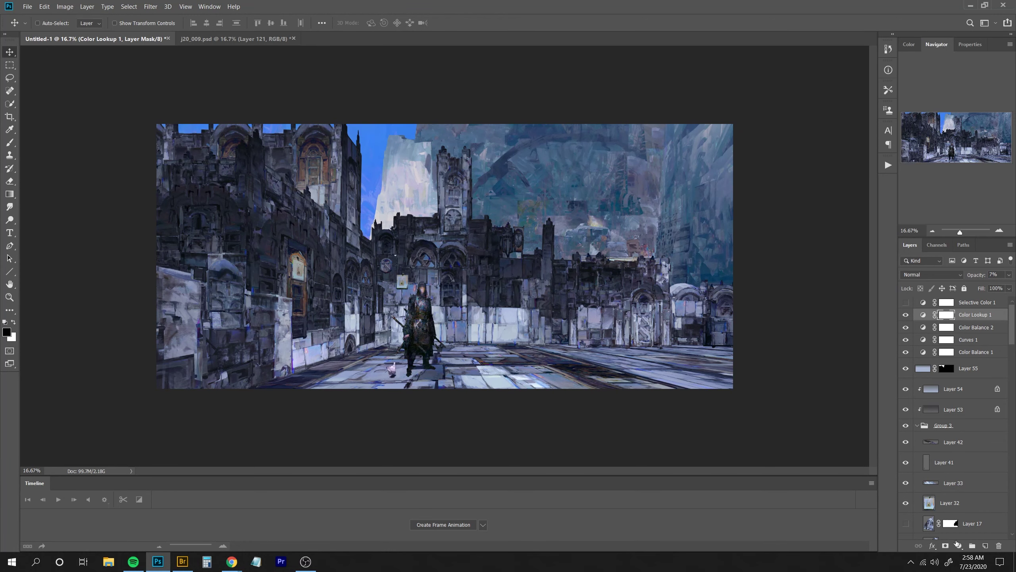
Add a Color Balance adjustment above the Color Lookup layer with midtones at about red +94 and green +21, plus some blue.
left_click(959, 545)
left_click(965, 461)
left_click_drag(941, 98, 947, 134)
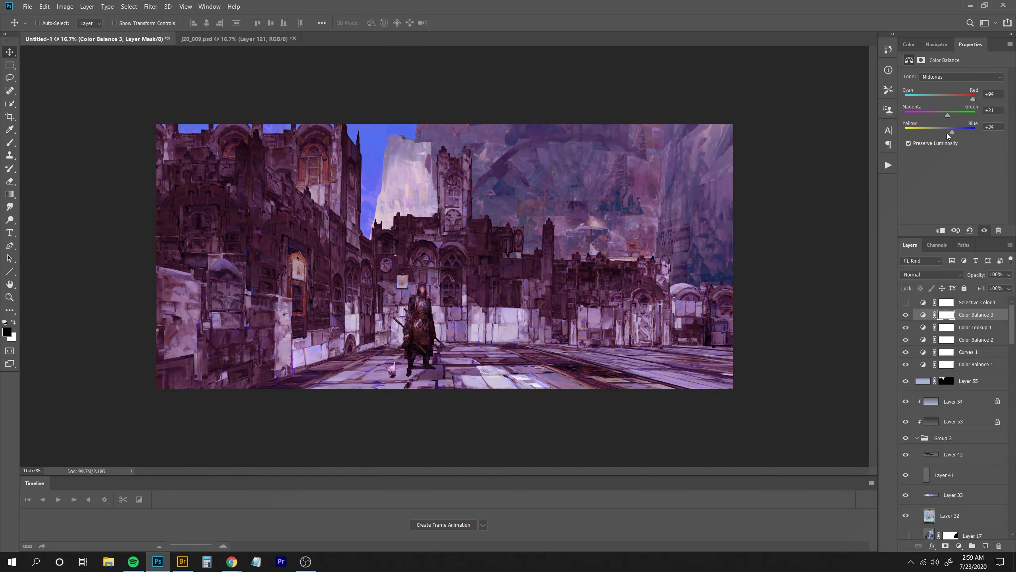
Set the new Color Balance shadows to Cyan-Red -21 and Magenta-Green -4, and reduce the layer's opacity to about 23%.
left_click(936, 101)
left_click_drag(940, 98, 940, 136)
left_click_drag(940, 99, 939, 116)
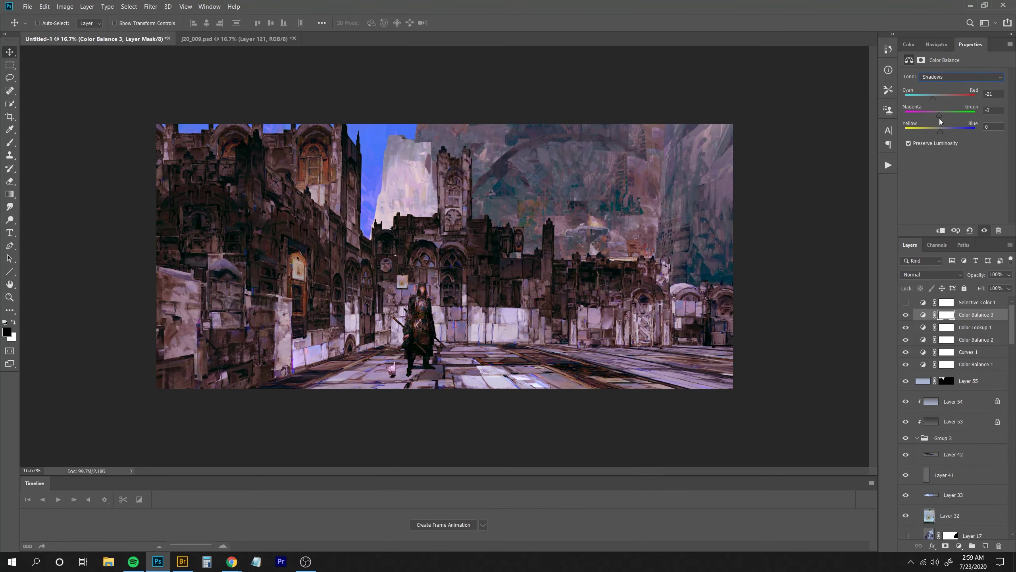
left_click(906, 315)
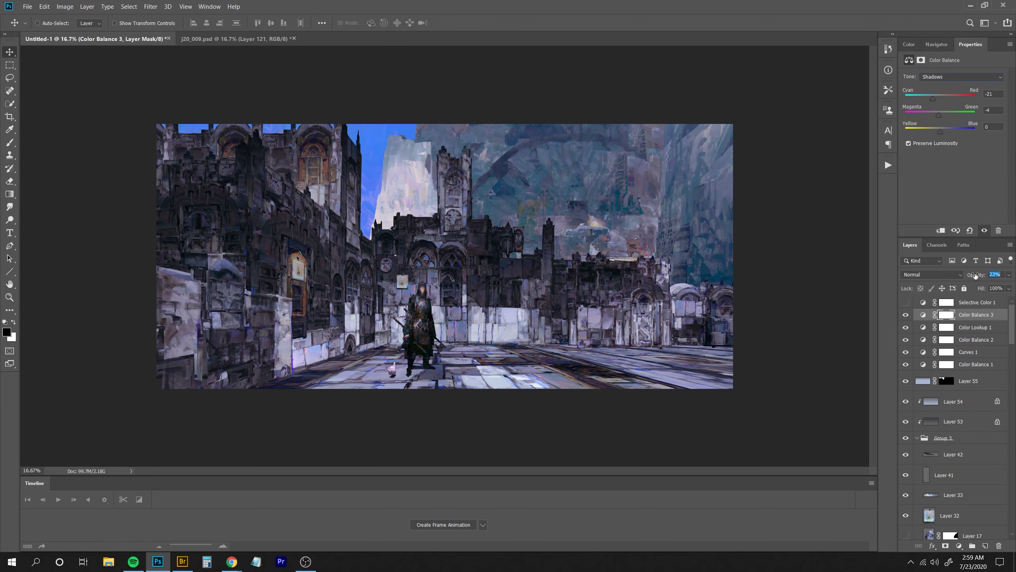
Group Layer 49 copy, Layer 49 and Layer 50, and merge a duplicate of that group into a single layer.
left_click_drag(1012, 324, 1012, 516)
left_click(906, 449)
left_click(906, 449)
left_click(974, 449)
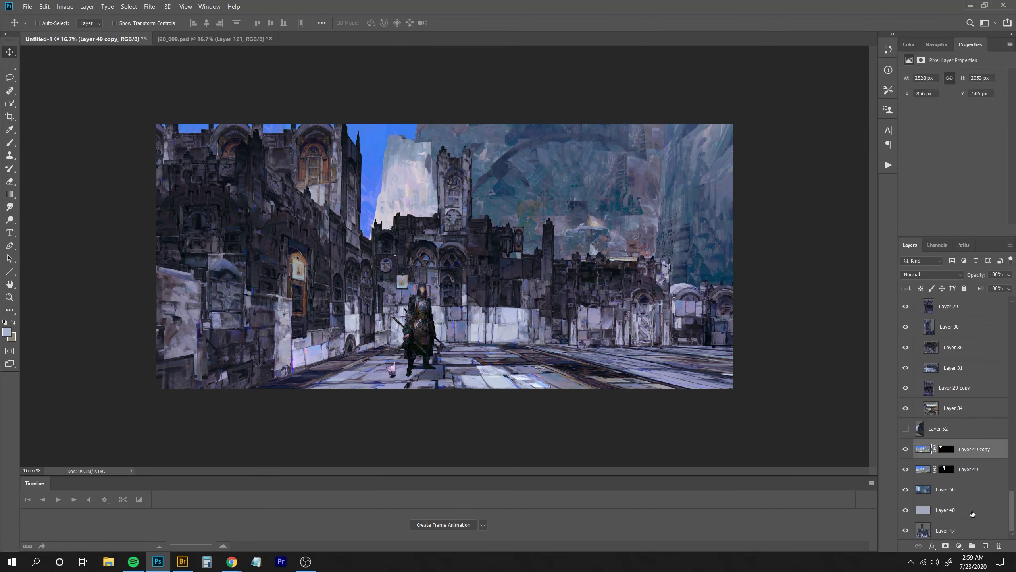
left_click(953, 490, "shift")
key("ctrl+g")
key("ctrl+j")
key("ctrl+e")
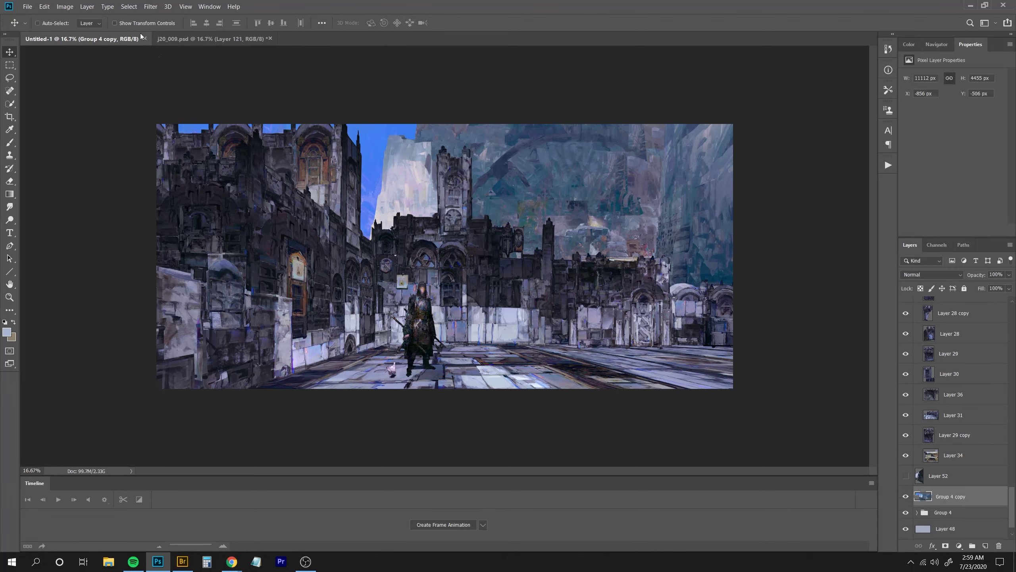
Apply Lens Blur to the merged background copy with radius 49, blade curvature 50 and specular brightness 0.
left_click(149, 7)
mouse_move(194, 114)
left_click(290, 158)
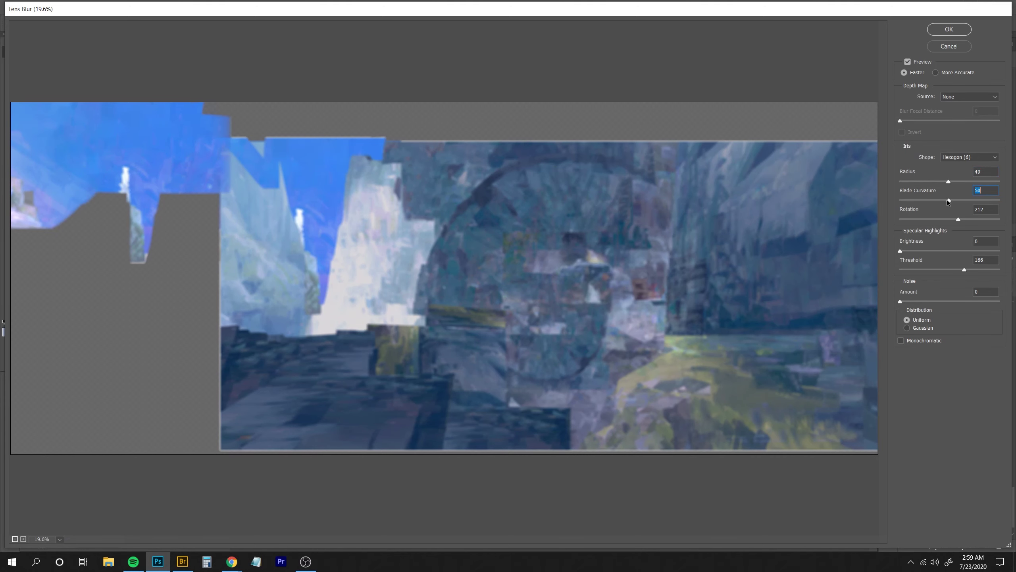
left_click_drag(944, 200, 950, 199)
left_click_drag(901, 250, 904, 251)
type("0")
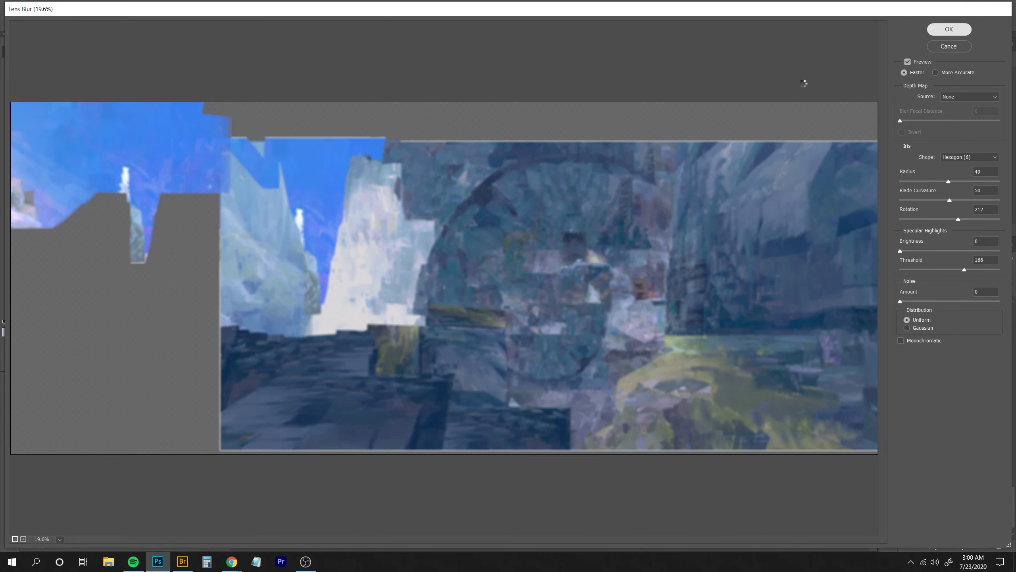
key("Return")
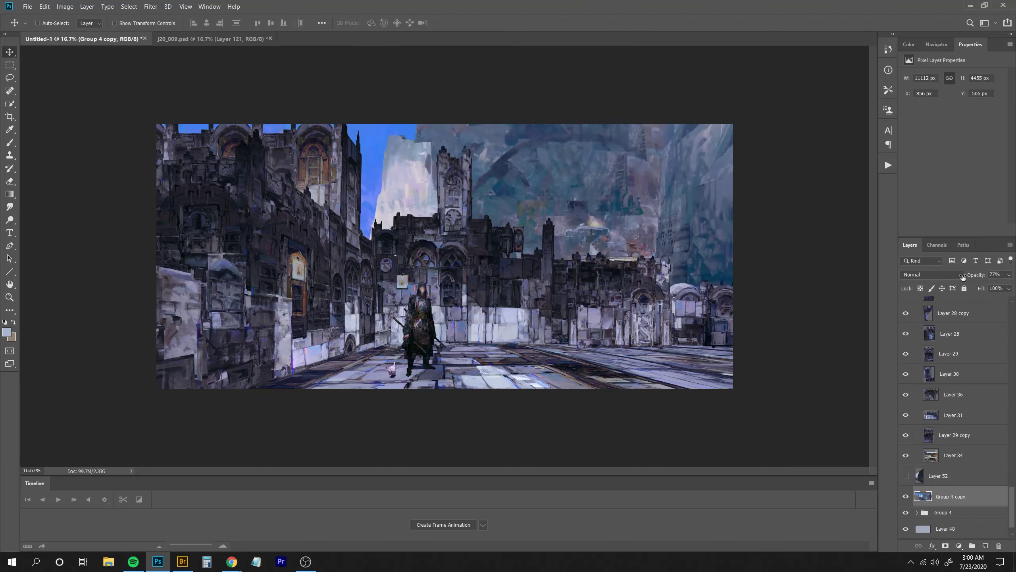
Repeat the Lens Blur on the merged background copy and reduce the layer's opacity.
key("6")
key("8")
left_click(151, 7)
left_click(164, 16)
left_click_drag(975, 275, 954, 277)
Create a new layer above Color Balance 3 and set its blending mode to Soft Light.
left_click_drag(1012, 506, 1012, 316)
left_click(976, 315)
key("ctrl+shift+n")
key("Return")
left_click(932, 274)
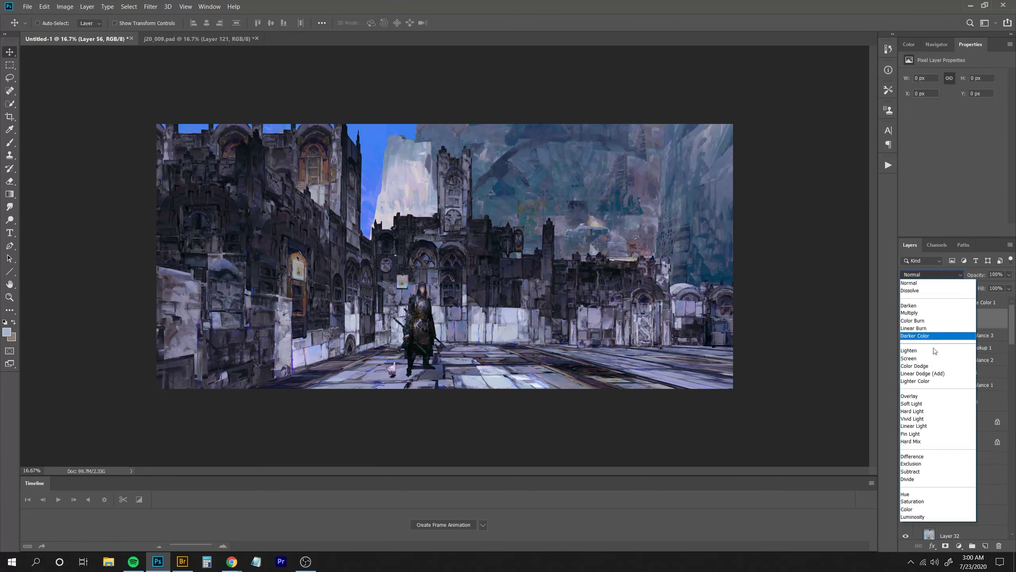
left_click(929, 403)
Try a linear gradient across the left building using a color sampled from its wall.
key("g")
left_click(200, 192, "alt")
left_click_drag(156, 256, 352, 256)
key("ctrl+z")
Fill the new layer with a large radial gradient in a color sampled from the pale cliff, centered above the sky gap.
left_click(408, 176, "alt")
left_click_drag(384, 140, 480, 361)
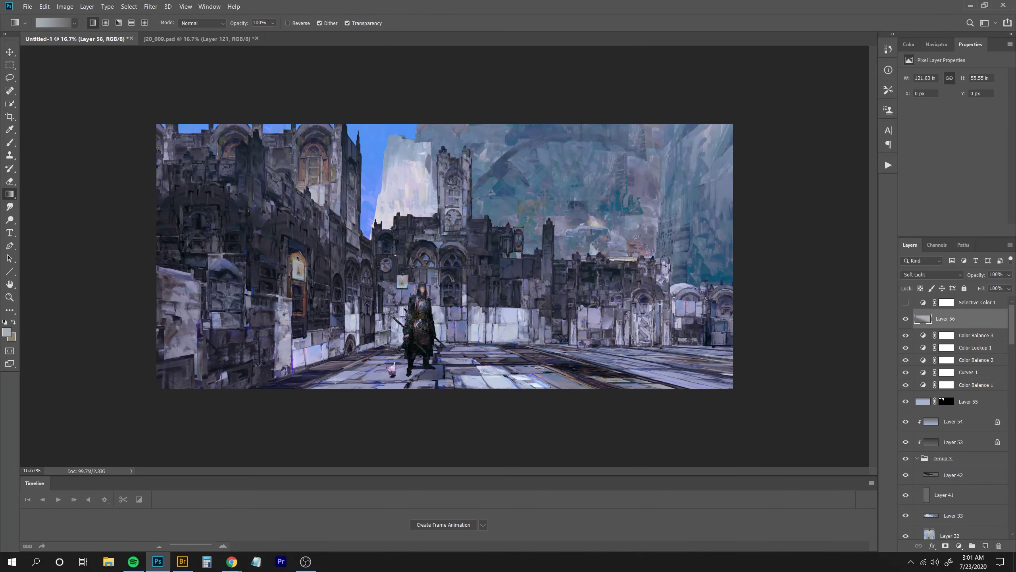
key("ctrl+z")
left_click(106, 22)
left_click_drag(382, 134, 580, 384)
key("ctrl+z")
left_click_drag(372, 69, 709, 422)
Set the gradient layer's blending mode to Screen, and colorize and darken it with Hue/Saturation.
left_click(932, 274)
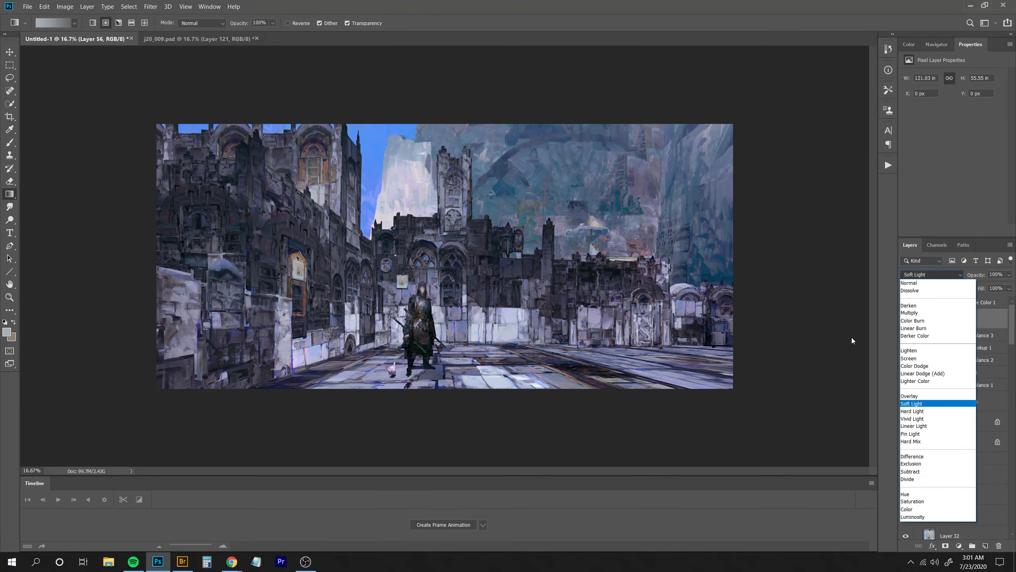
left_click(924, 361)
key("ctrl+u")
mouse_move(844, 129)
left_mouse_down()
mouse_move(831, 132)
mouse_move(857, 128)
mouse_move(829, 129)
left_mouse_up()
left_click_drag(843, 78, 889, 77)
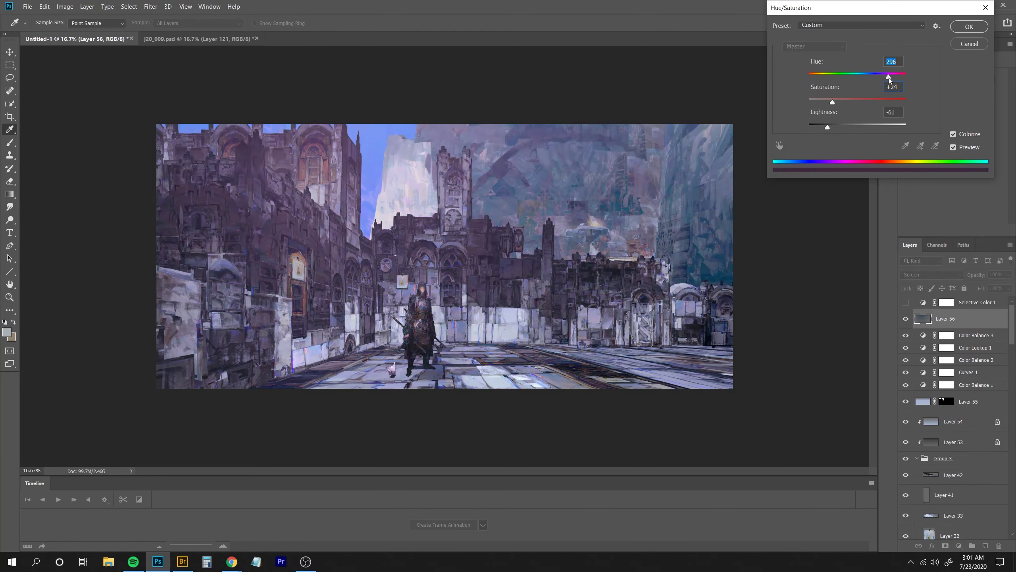
left_click_drag(827, 128, 847, 102)
key("Return")
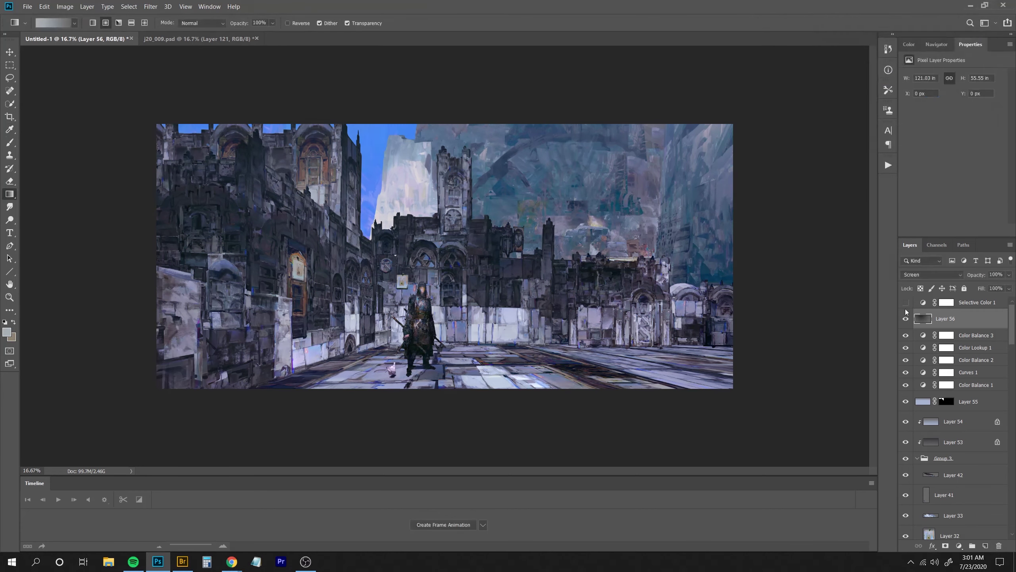
Try to quick-select the dark upper wall of the left building.
key("g")
key("w")
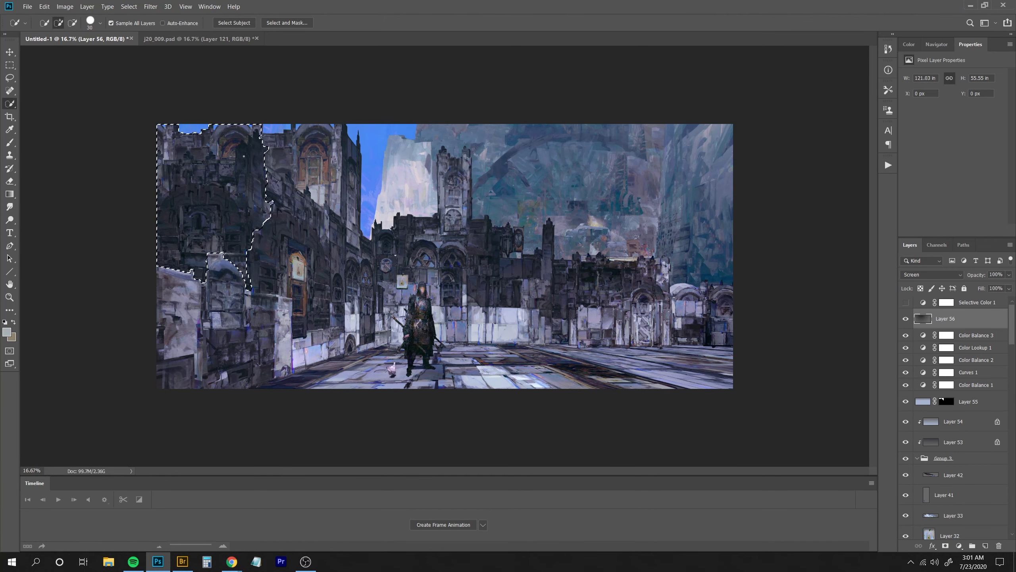
left_click_drag(244, 156, 231, 140)
Load Layer 55's mask as an inverted selection and subtract a polygon covering the building right of the leftmost wall section.
left_click(946, 401, "ctrl")
key("ctrl+shift+i")
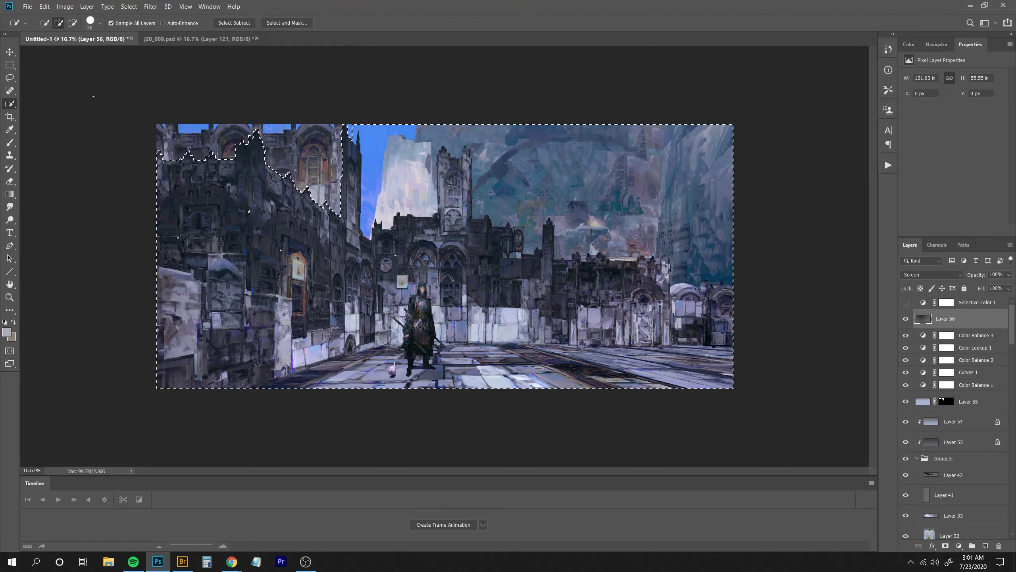
key("l")
left_click(249, 291)
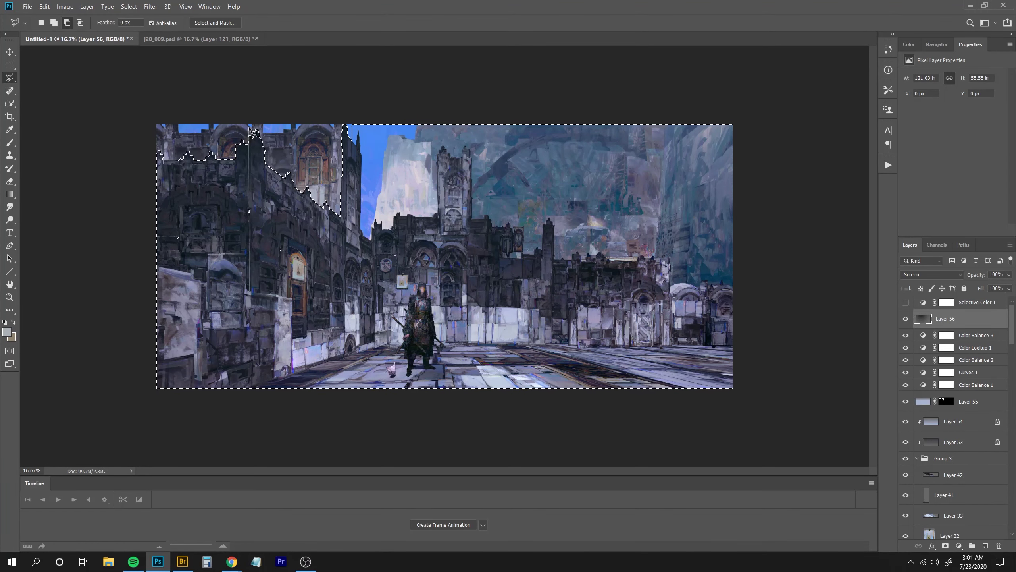
left_click(249, 128, "alt")
left_click(290, 87, "alt")
left_click(402, 155, "alt")
left_click(413, 334, "alt")
left_click(361, 418, "alt")
left_click(207, 424, "alt")
left_click(100, 359, "alt")
left_click(245, 301, "alt")
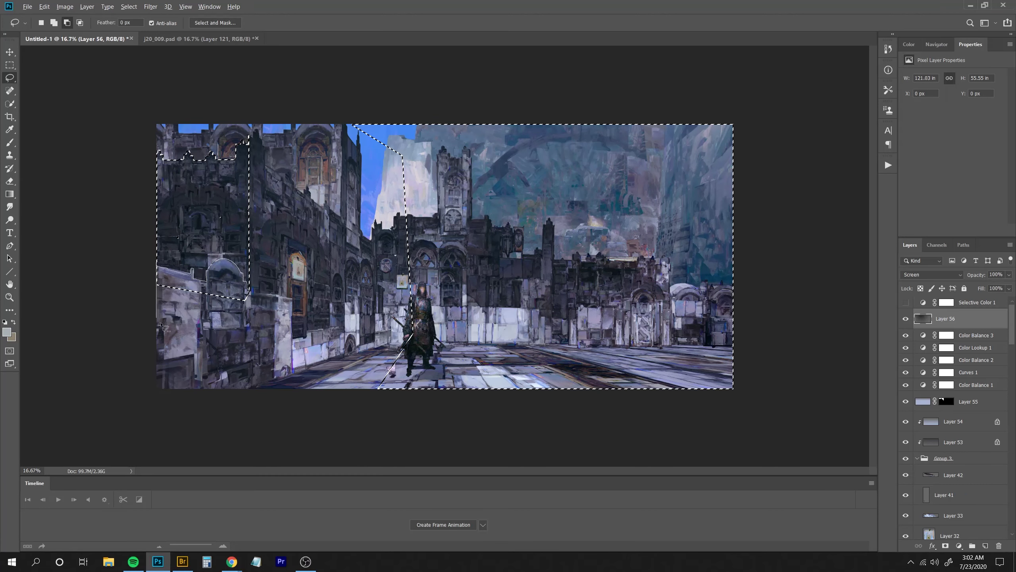
Add a Levels adjustment masked to the leftmost wall section with input white 159 and output white 209.
left_click(960, 545)
left_click(920, 403)
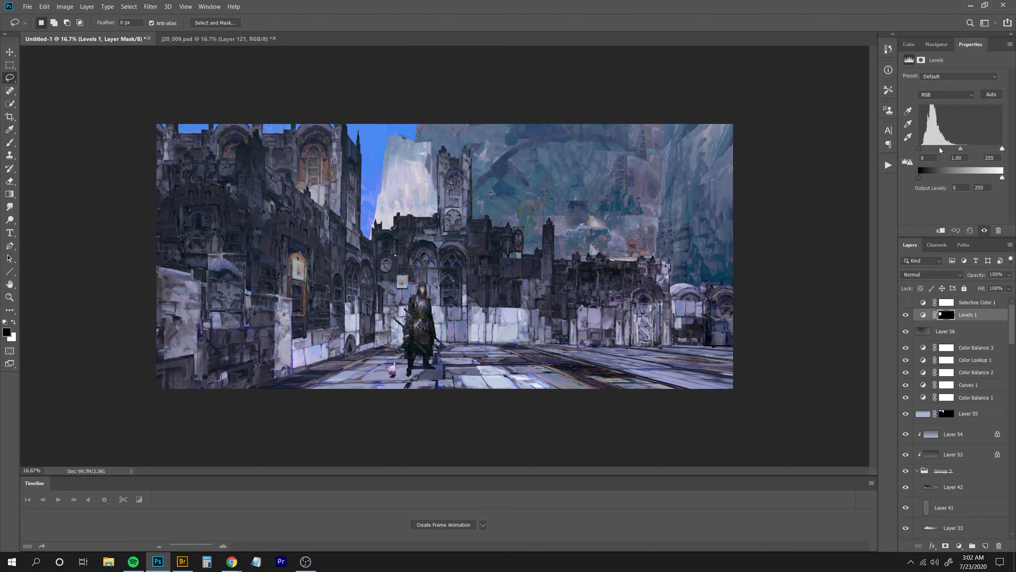
mouse_move(961, 149)
left_mouse_down()
mouse_move(988, 178)
mouse_move(961, 151)
left_mouse_up()
key("ctrl+z")
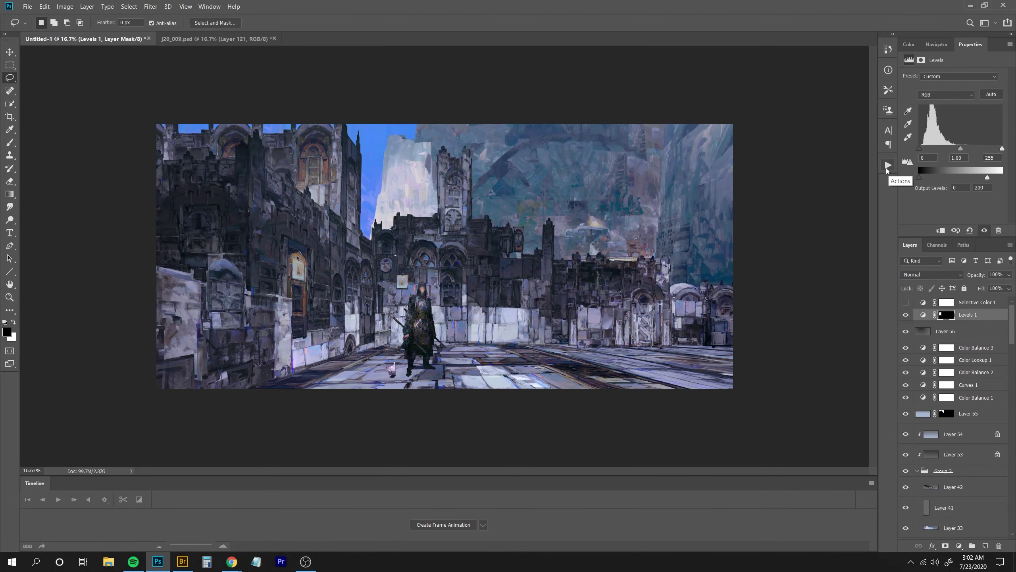
left_click_drag(1003, 148, 972, 151)
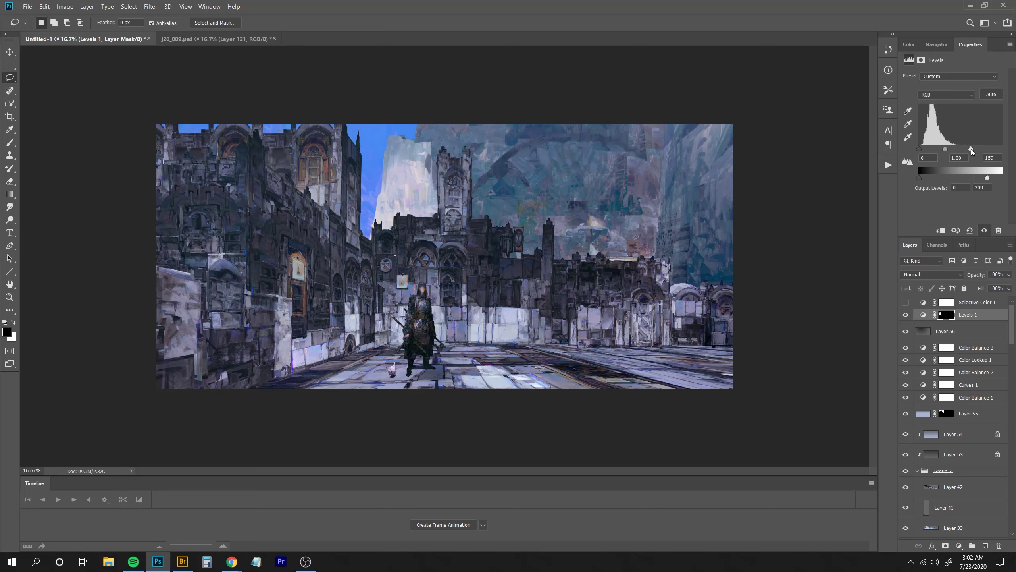
Add a new empty layer and try to lasso the left building in combination with Layer 55's mask.
key("ctrl+shift+alt+n")
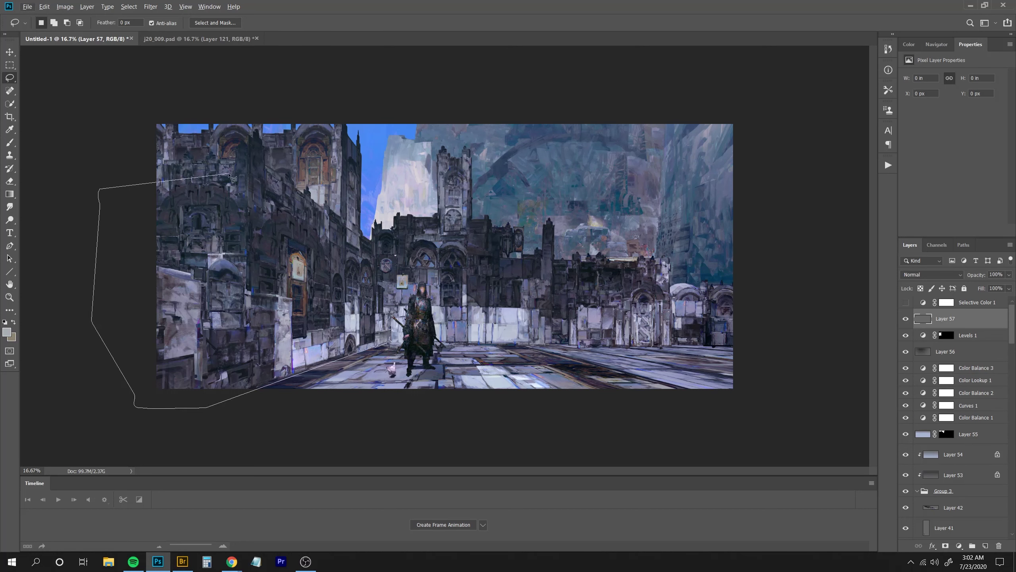
left_click_drag(232, 178, 100, 189)
left_click(946, 434, "ctrl+shift")
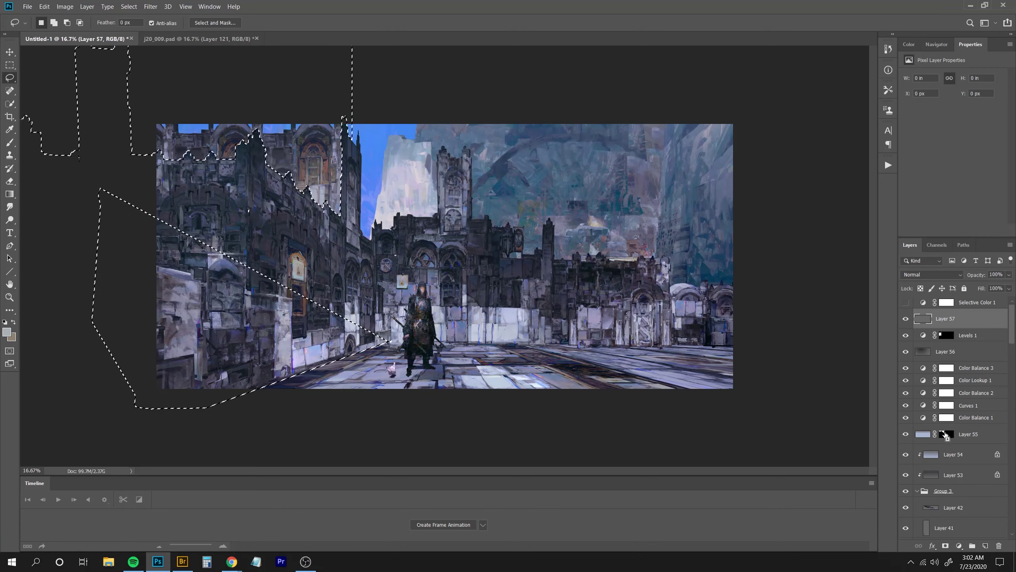
key("ctrl+d")
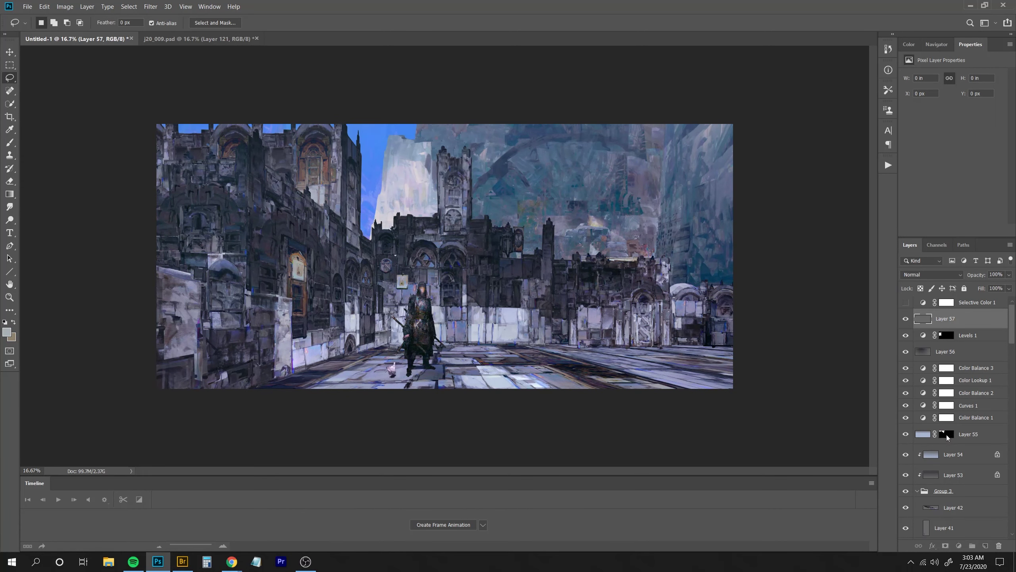
Load Layer 55's mask as a selection and subtract the Levels 1 area, floor, sky and everything right of the left building.
left_click(946, 435, "ctrl")
left_click(946, 338, "ctrl")
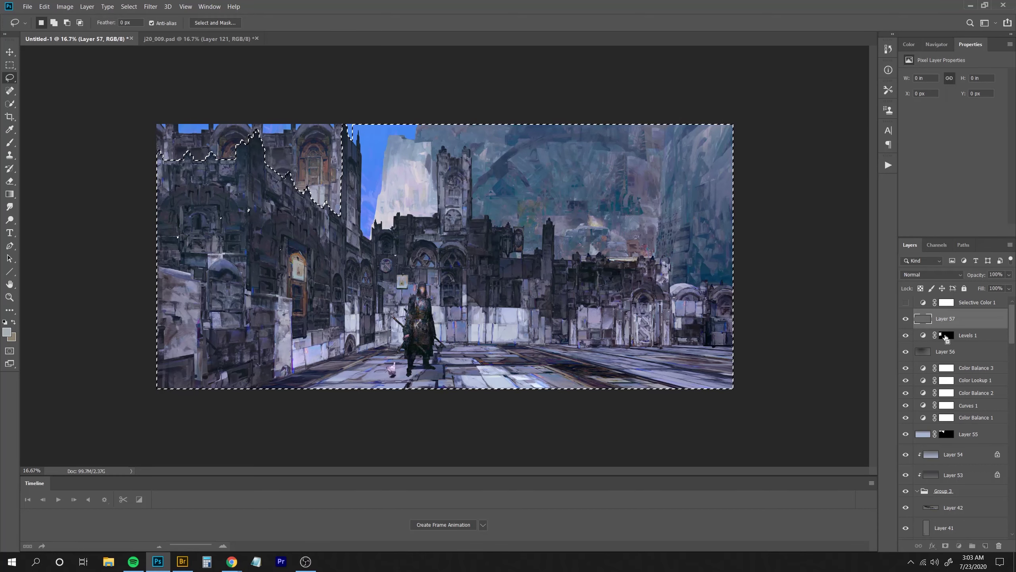
left_click(946, 337, "ctrl+alt")
left_click_drag(244, 394, 247, 389)
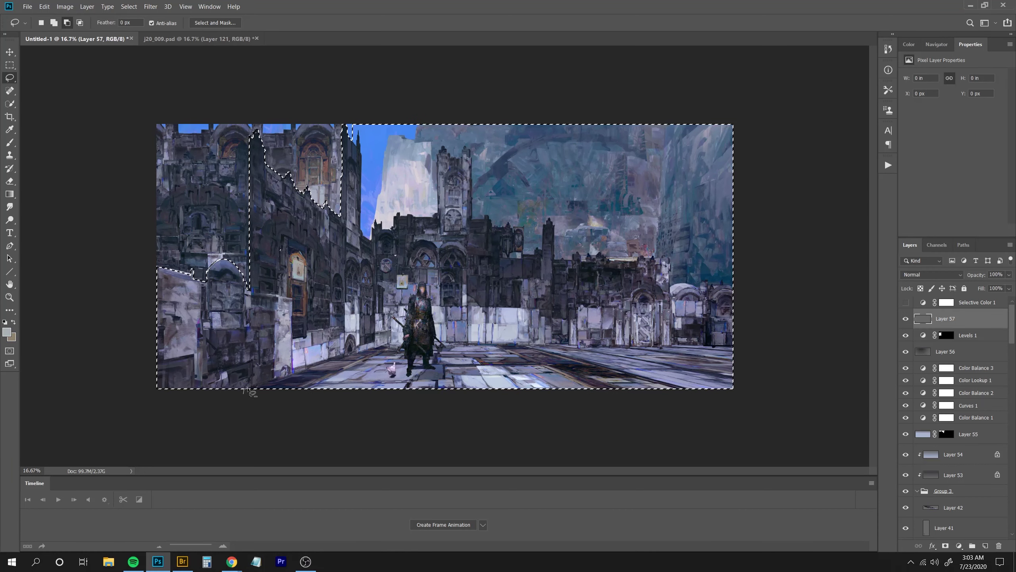
left_click(392, 343, "alt")
left_click(392, 317, "alt")
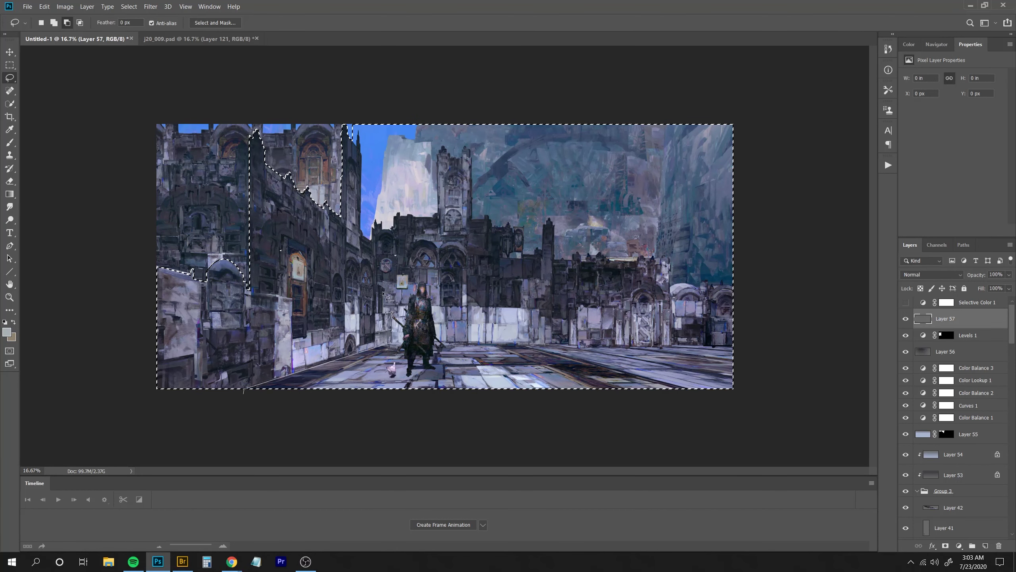
mouse_move(387, 296)
left_mouse_down()
mouse_move(378, 288)
mouse_move(384, 180)
mouse_move(730, 424)
mouse_move(252, 400)
left_mouse_up()
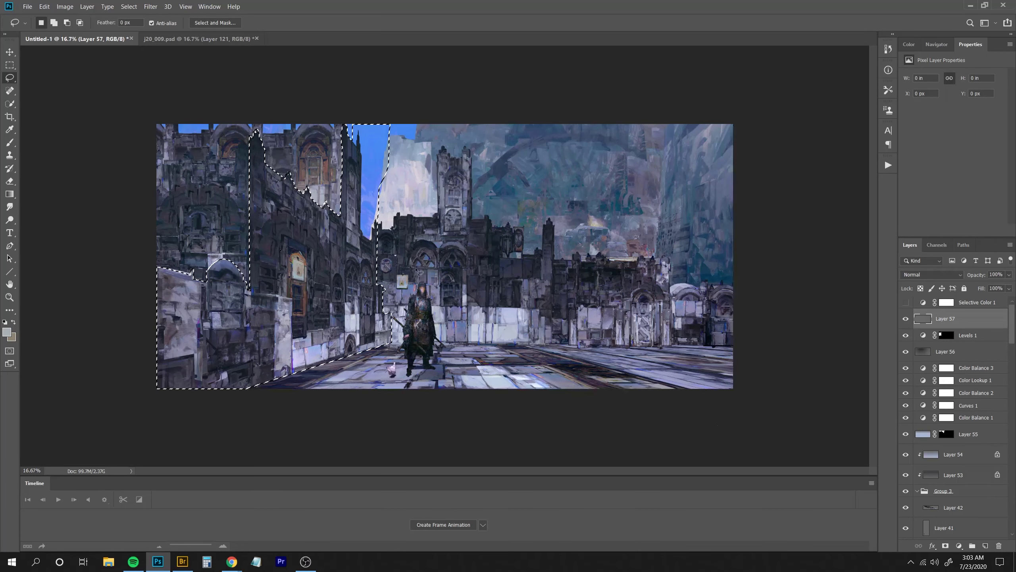
key("w")
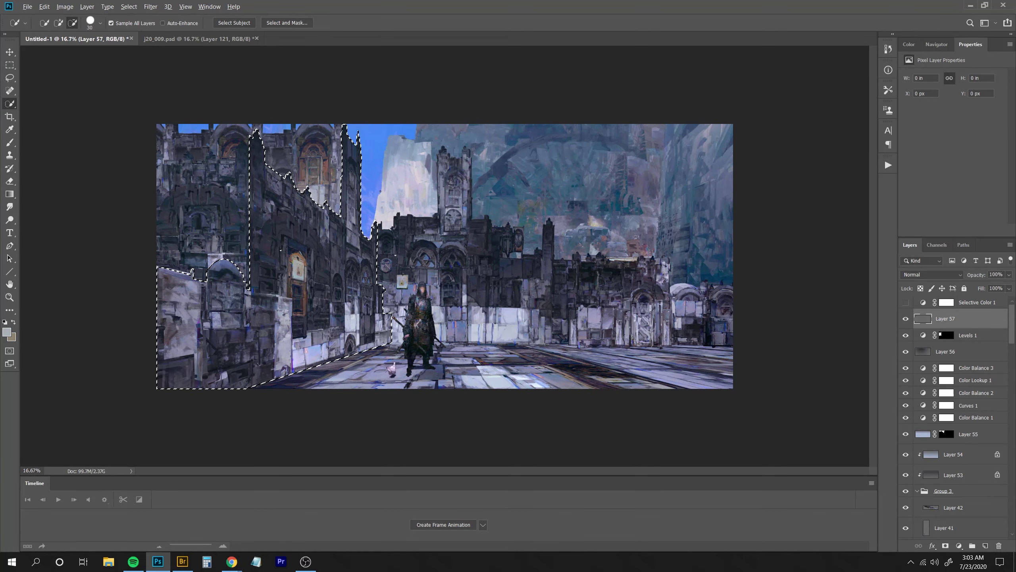
Add a Levels adjustment masked to the selected left building with output white 161.
left_click(959, 545)
left_click(947, 418)
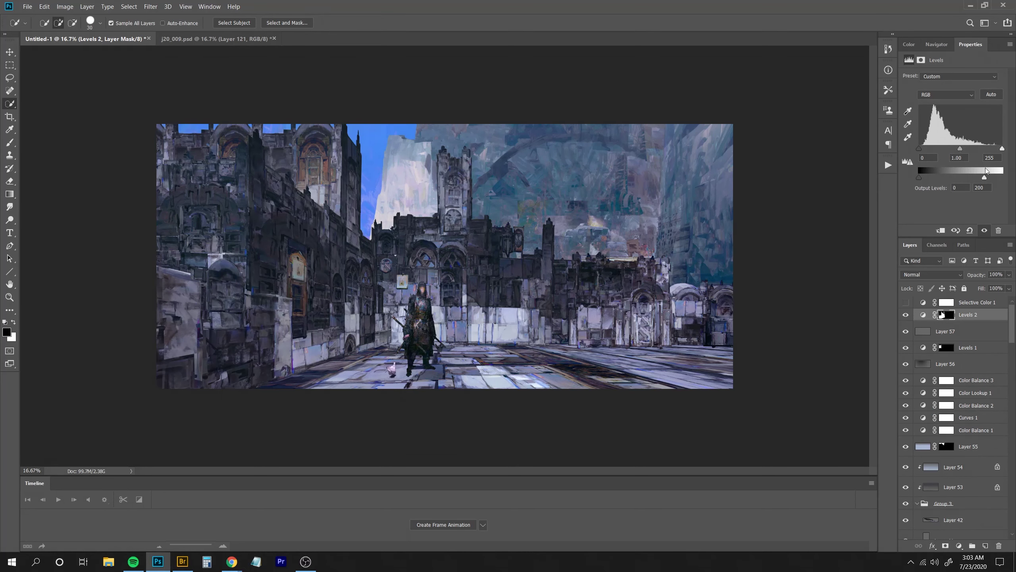
left_click_drag(984, 177, 973, 187)
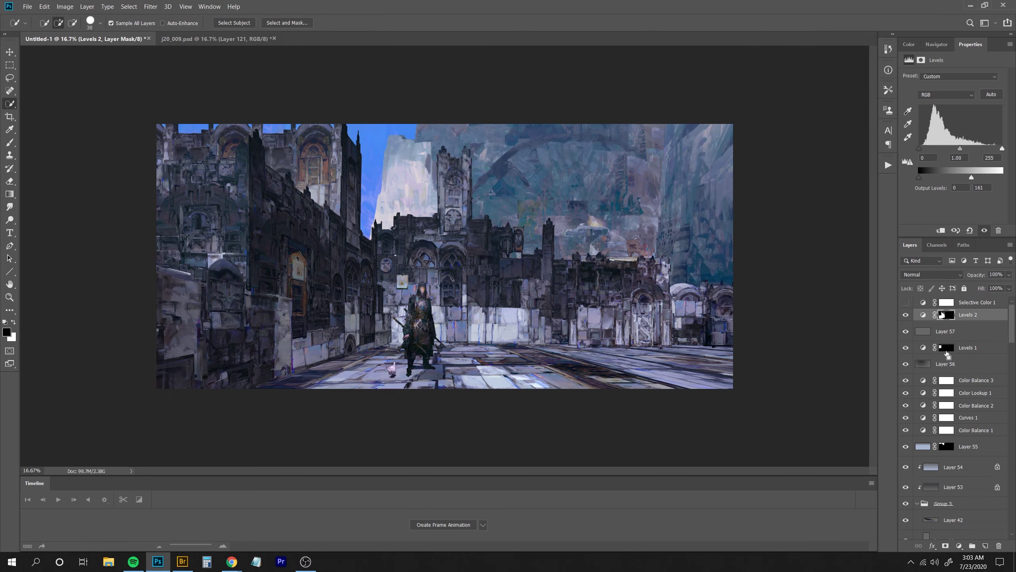
Duplicate the Levels 2 adjustment, hide the original, and switch the Gradient tool to linear for the copy's mask.
key("ctrl+j")
left_click(906, 327)
left_click(10, 194)
left_click(44, 194)
left_click_drag(341, 333, 341, 255)
key("ctrl+z")
left_click(93, 23)
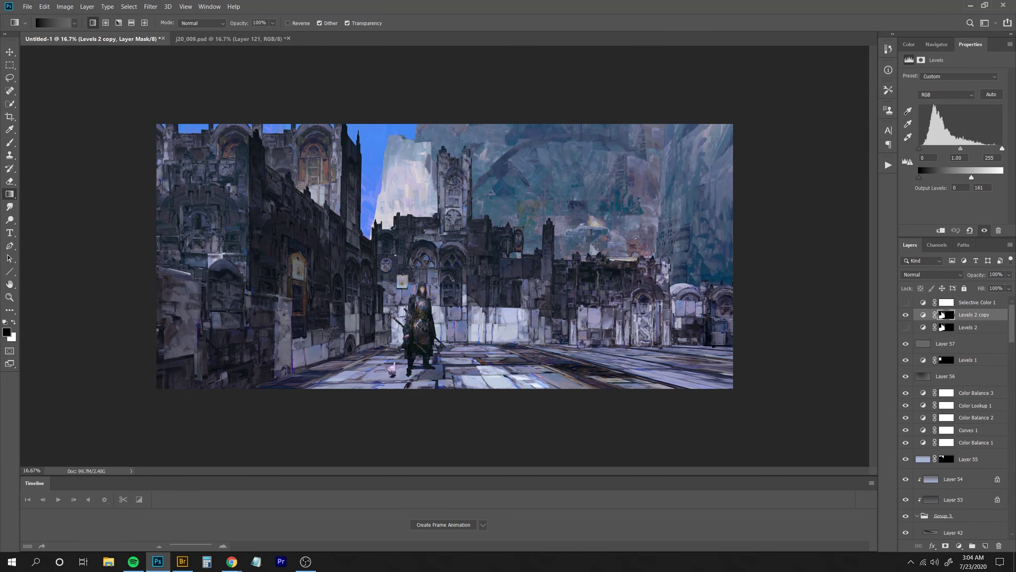
Fade the Levels 2 copy's mask with a diagonal linear gradient from the left building's far upper edge toward its near base.
left_click_drag(301, 339, 357, 363)
key("ctrl+z")
key("ctrl+z")
left_click_drag(356, 249, 206, 363)
key("ctrl+z")
key("ctrl+z")
key("ctrl+z")
left_click_drag(352, 236, 229, 360)
Flip the canvas horizontally and review the mirrored composition at several magnifications.
key("ctrl+minus")
key("ctrl+minus")
key("ctrl+minus")
key("ctrl+shift+h")
key("ctrl+equal")
key("ctrl+equal")
key("ctrl+minus")
key("ctrl+minus")
key("ctrl+plus")
key("ctrl+plus")
key("ctrl+plus")
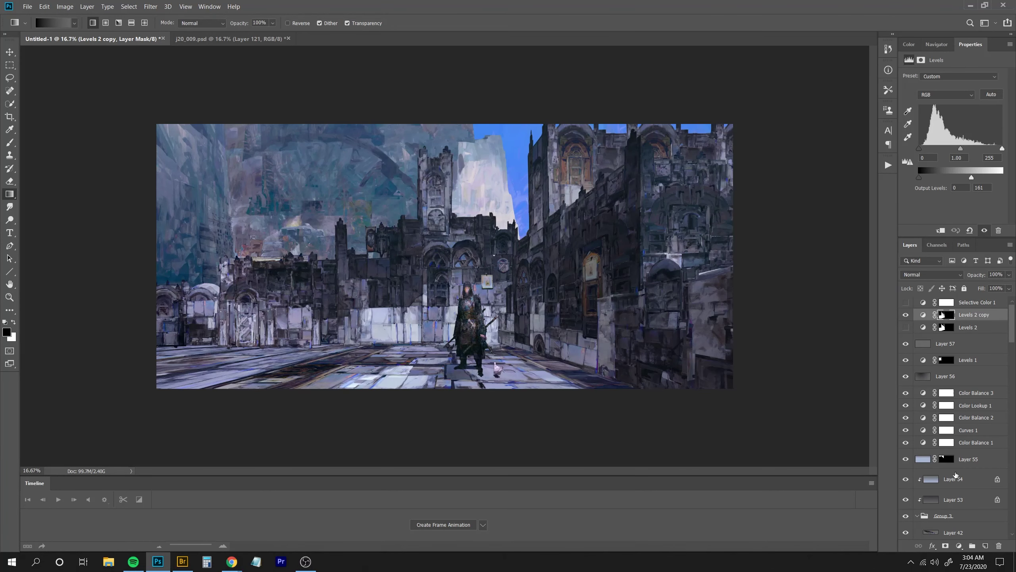
Add a Curves adjustment that pulls down the brighter tones and reduce its opacity to 67%.
left_click(959, 545)
left_click(938, 425)
left_click_drag(974, 125, 991, 113)
left_click_drag(952, 153, 926, 174)
left_click(941, 160)
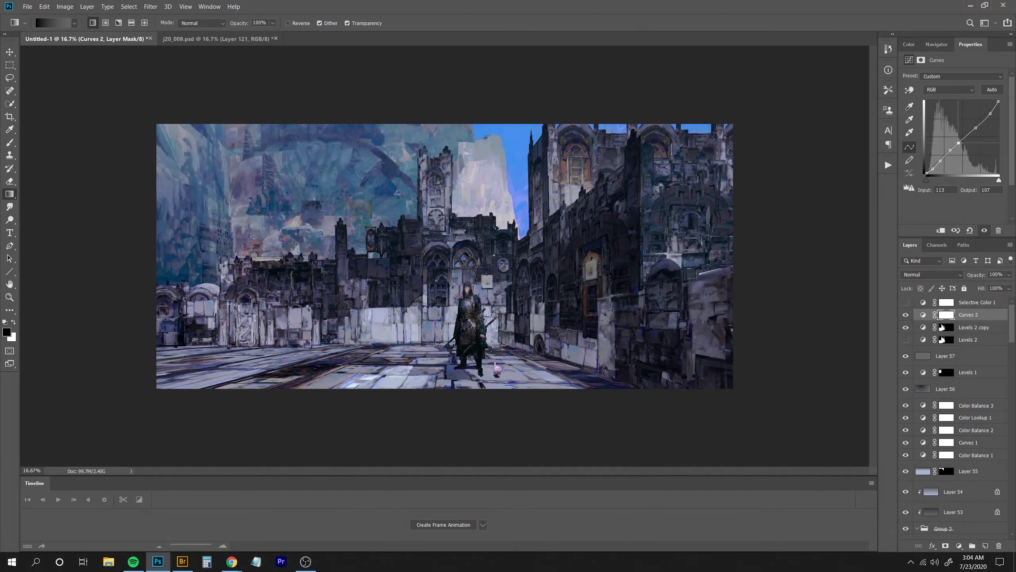
left_click(959, 144)
left_click_drag(976, 128, 978, 131)
left_click_drag(977, 275, 950, 279)
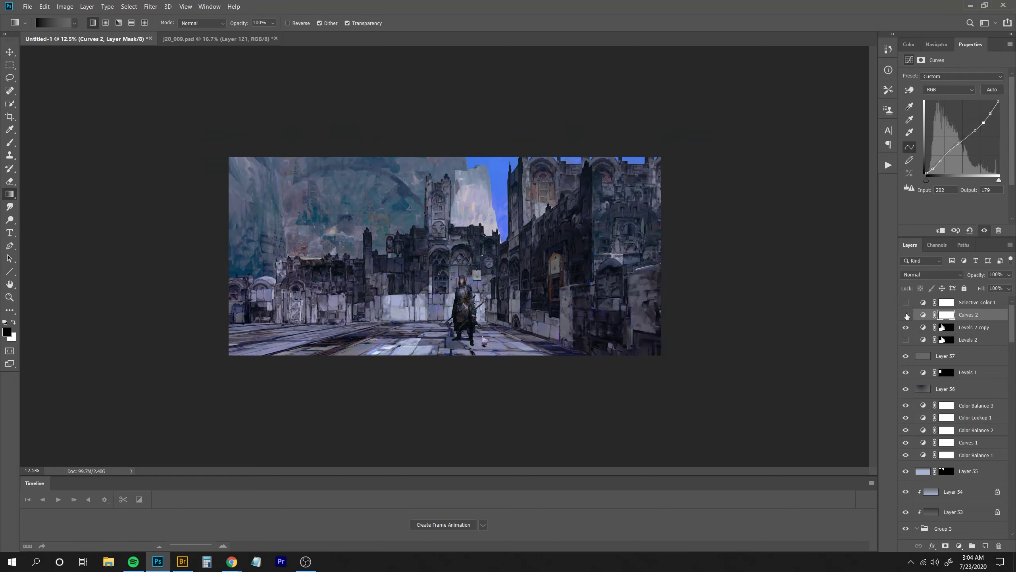
Quick-select the sky and painted background behind the buildings and fill that area with black in the Curves 2 mask.
left_click(10, 103)
left_click(509, 135)
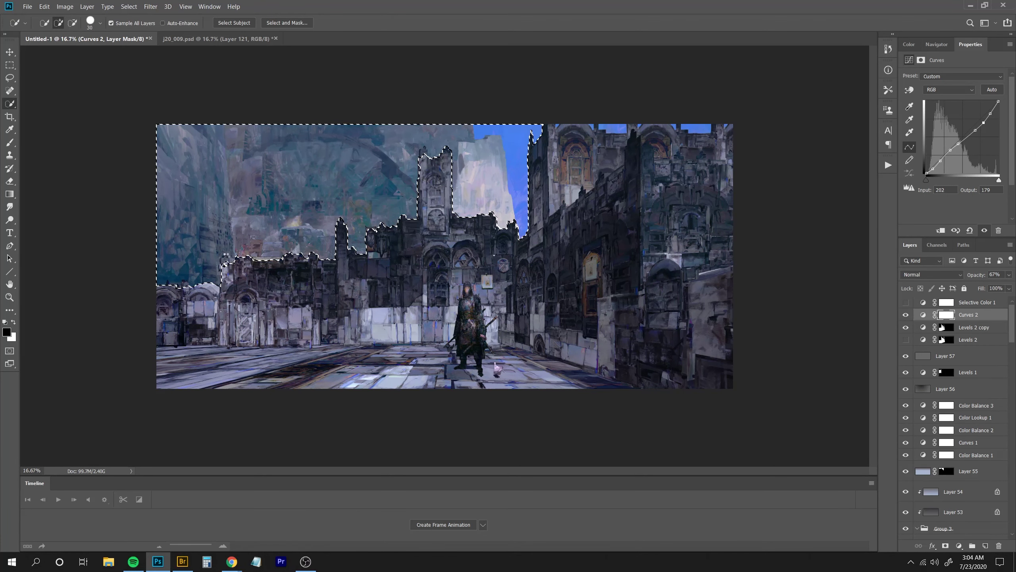
left_click(225, 263, "alt")
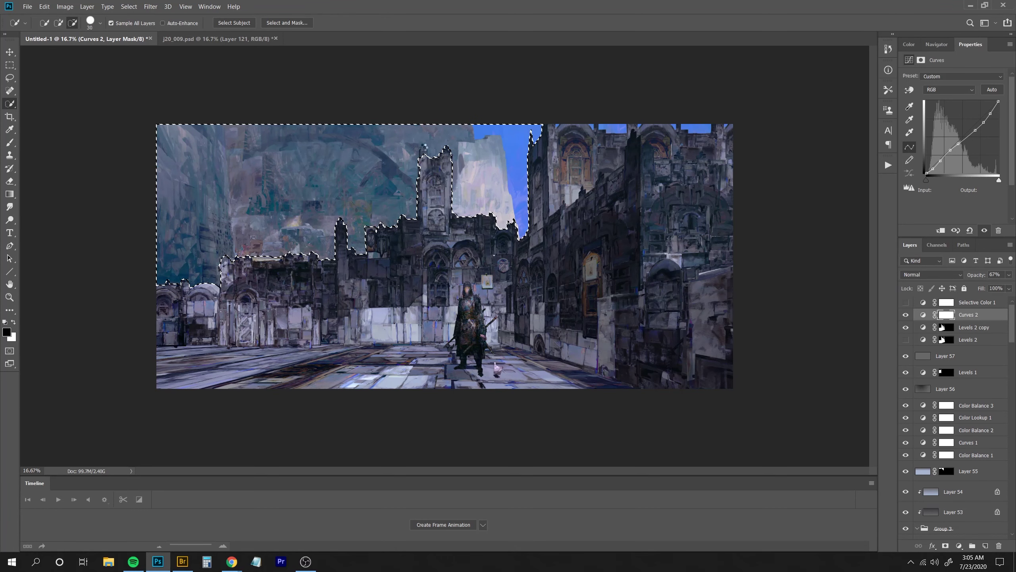
left_click_drag(424, 146, 425, 160)
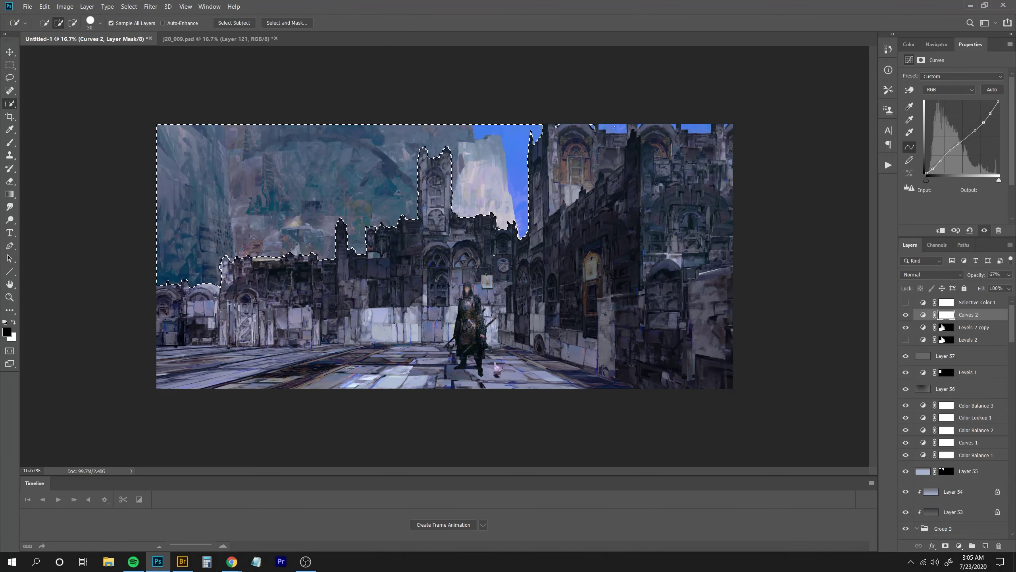
left_click_drag(602, 128, 708, 129)
key("x")
key("Delete")
key("ctrl+d")
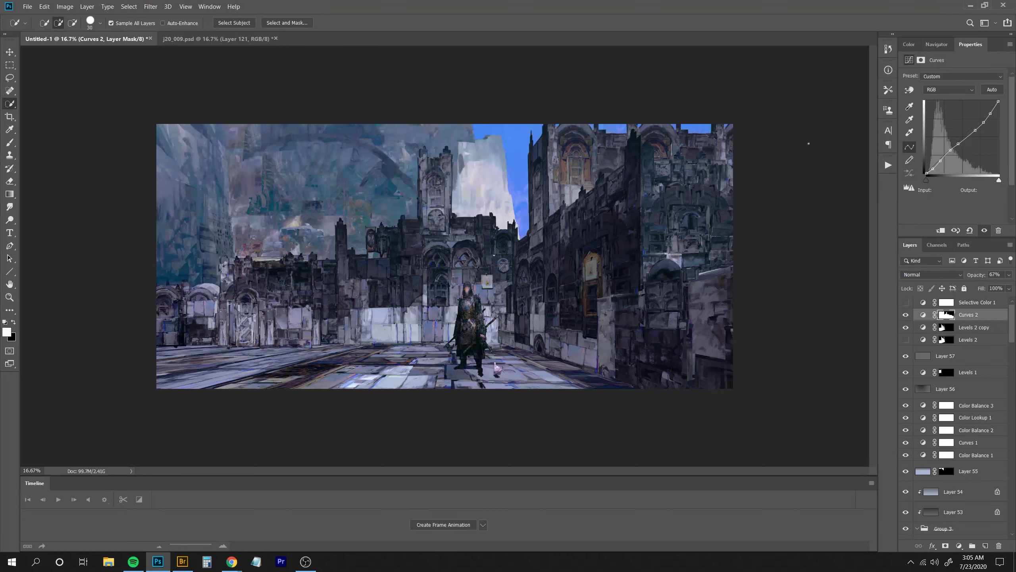
Copy the merged sky and background area onto a new layer and set its blending mode to Screen.
left_click(943, 315, "ctrl")
key("ctrl+d")
key("ctrl+alt+shift+e")
left_click(932, 275)
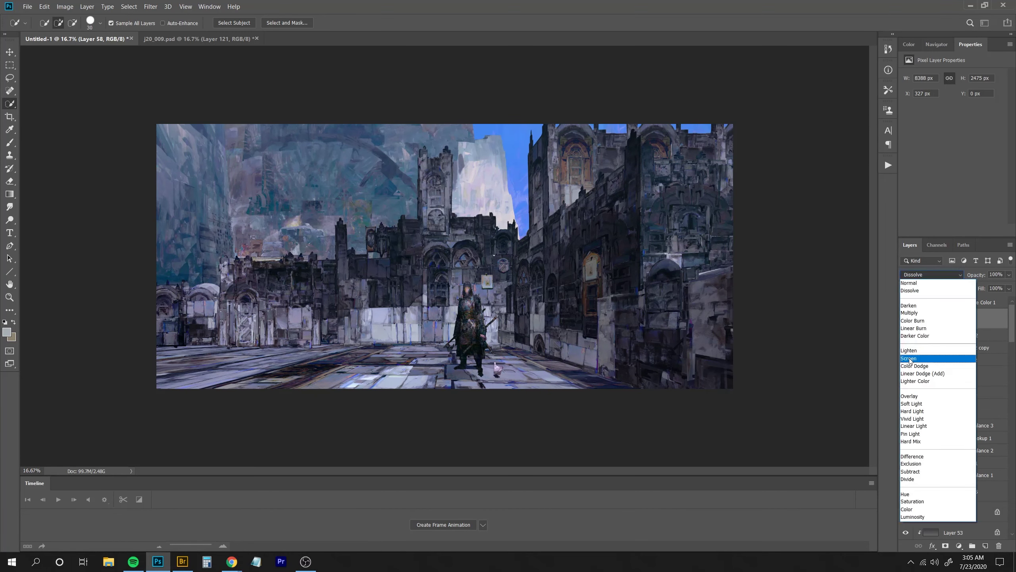
left_click(920, 351)
Apply a Gaussian Blur to the Screen layer and reduce its opacity to 18%.
left_click(150, 7)
mouse_move(200, 113)
left_click(289, 148)
left_click_drag(790, 278, 796, 272)
key("Return")
left_click_drag(963, 272, 808, 314)
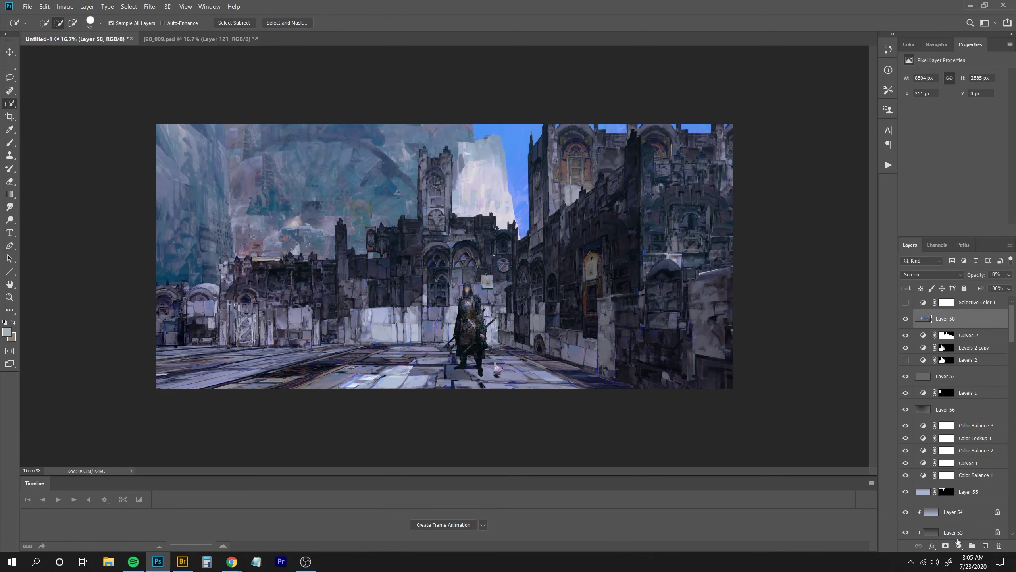
Add a Color Balance adjustment with midtones -29, +16, -13 and shift the shadows to red +4 and magenta -7.
left_click(960, 545)
left_click(968, 457)
left_click_drag(941, 98, 936, 138)
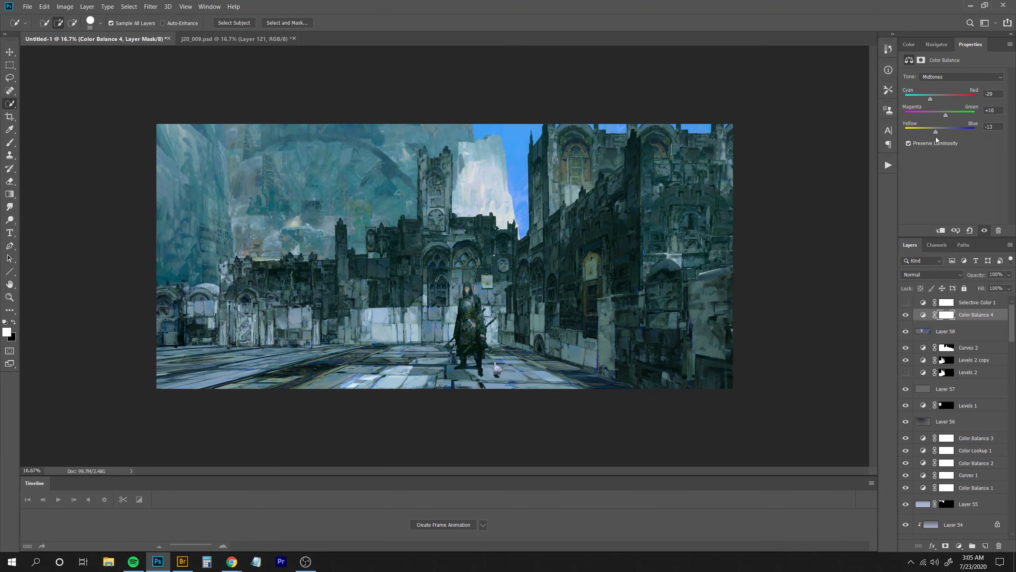
left_click(937, 77)
left_click(936, 85)
mouse_move(941, 99)
left_mouse_down()
mouse_move(953, 101)
mouse_move(942, 101)
left_mouse_up()
left_click_drag(940, 116, 952, 117)
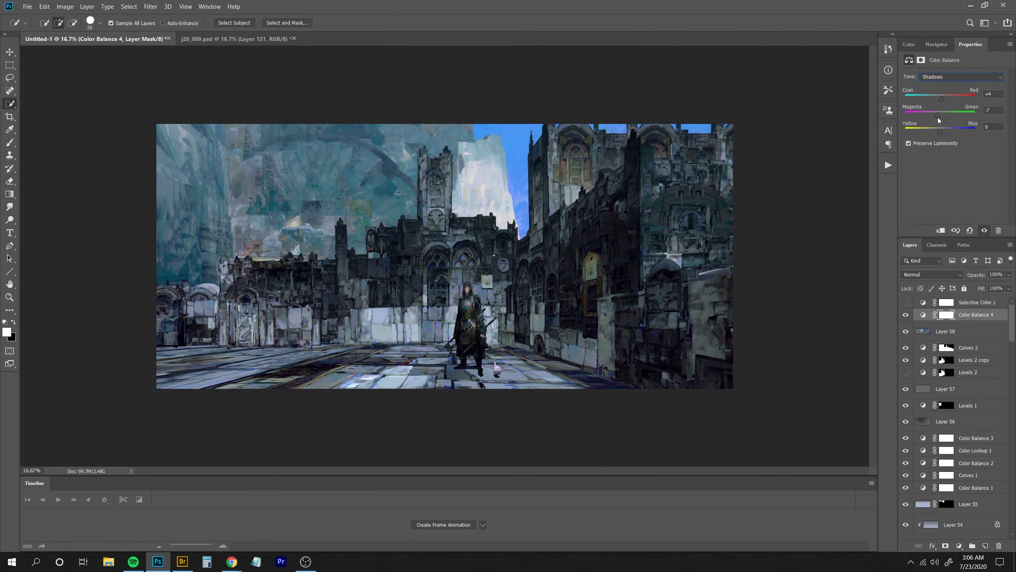
left_click(940, 102)
left_click_drag(941, 132, 940, 134)
Set the midtones' cyan-red balance to -11 and change the Color Balance adjustment's blending mode to Luminosity.
left_click(941, 78)
left_click(941, 94)
left_click(932, 275)
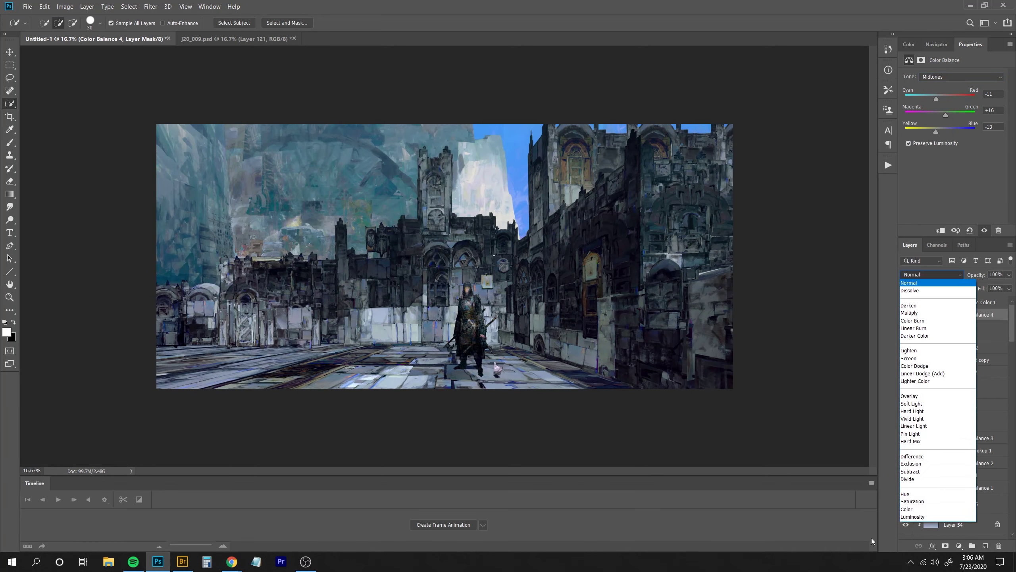
left_click(920, 518)
Add a Channel Mixer adjustment and set the Blue output channel's red to -17% and constant to +4%.
left_click(960, 545)
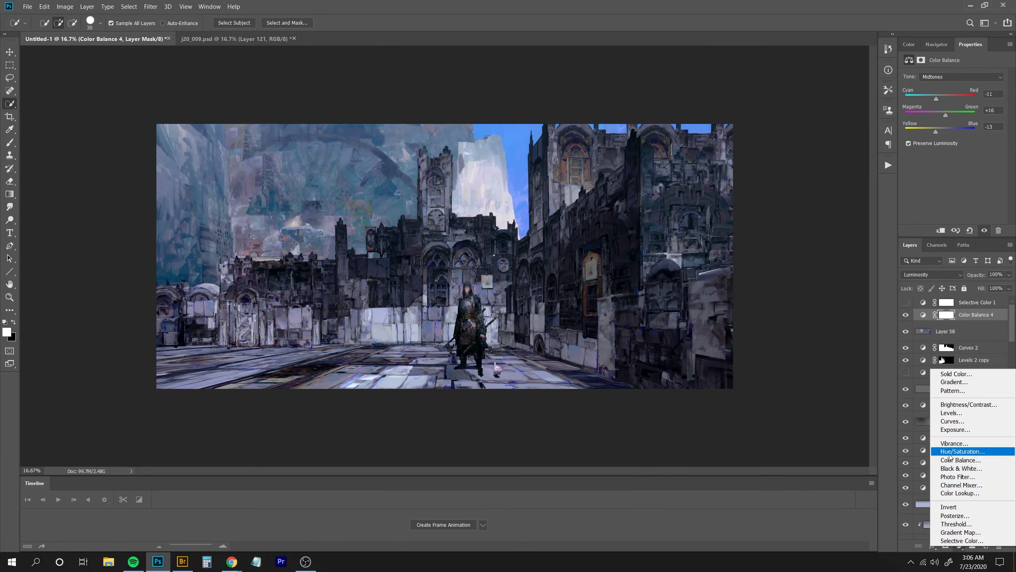
left_click(960, 485)
mouse_move(966, 146)
left_mouse_down()
mouse_move(949, 127)
mouse_move(983, 128)
mouse_move(957, 147)
left_mouse_up()
left_click(972, 87)
left_click(961, 95)
left_click_drag(953, 164, 951, 165)
left_click_drag(953, 200, 952, 202)
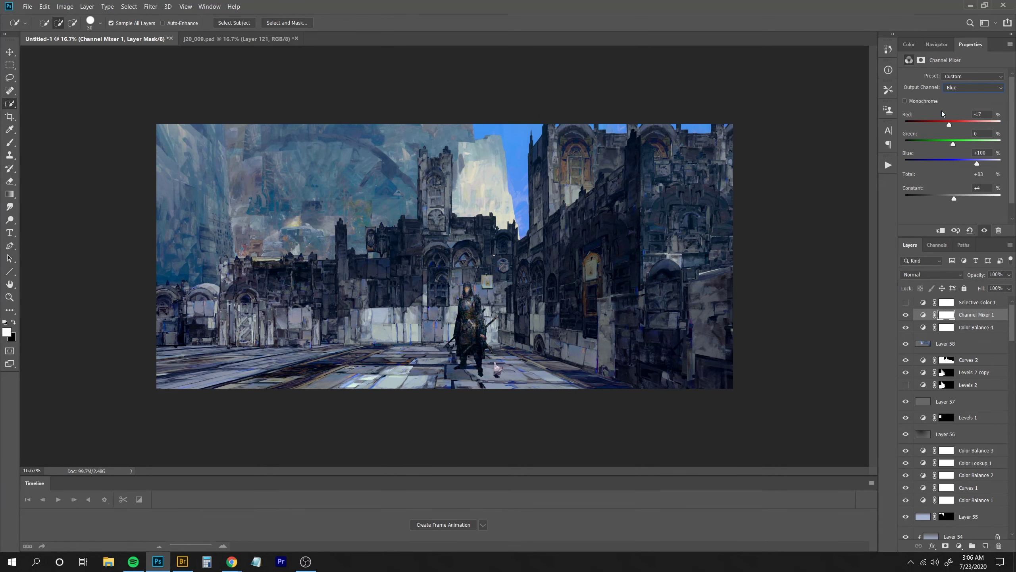
Compare the image with and without the Channel Mixer and set its blending mode to Luminosity.
left_click(908, 318)
key("ctrl+minus")
key("ctrl+plus")
left_click(922, 275)
left_click(910, 520)
left_click(908, 317)
Add another Color Balance adjustment with shadows green +11 and highlights red +29 and magenta -51.
left_click(959, 545)
left_click(969, 478)
left_click_drag(940, 99, 950, 132)
left_click_drag(923, 115, 939, 133)
left_click(941, 76)
left_click(939, 85)
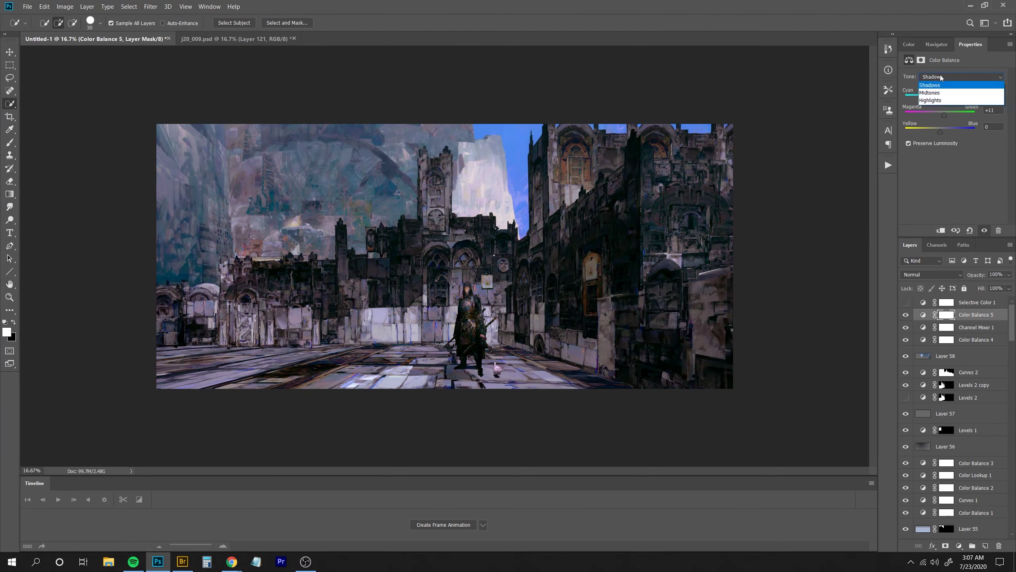
left_click(931, 101)
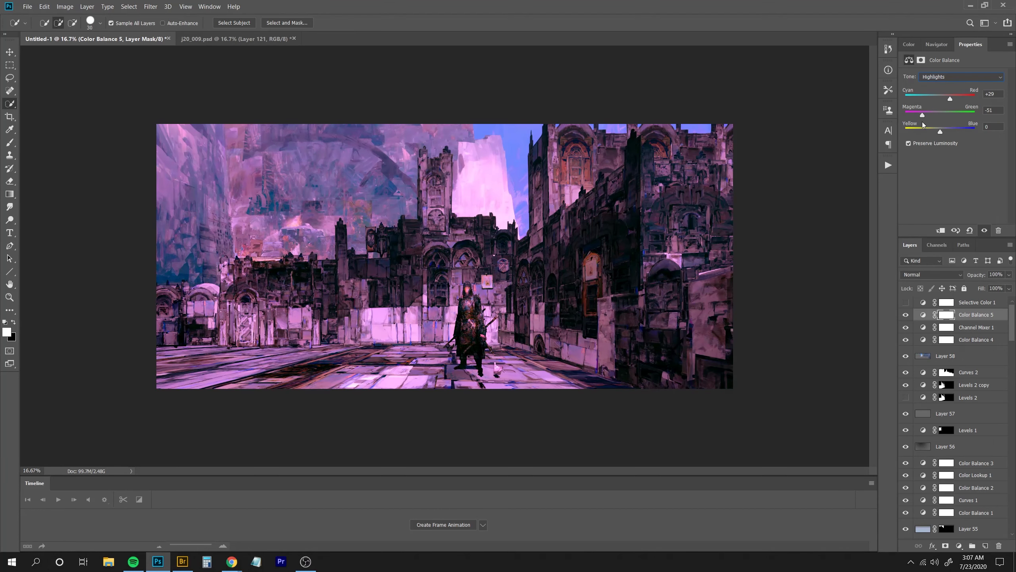
left_click_drag(941, 133, 940, 134)
Compare the image with and without the new Color Balance and set its blending mode to Luminosity.
left_click(906, 315)
left_click(906, 314)
left_click(929, 275)
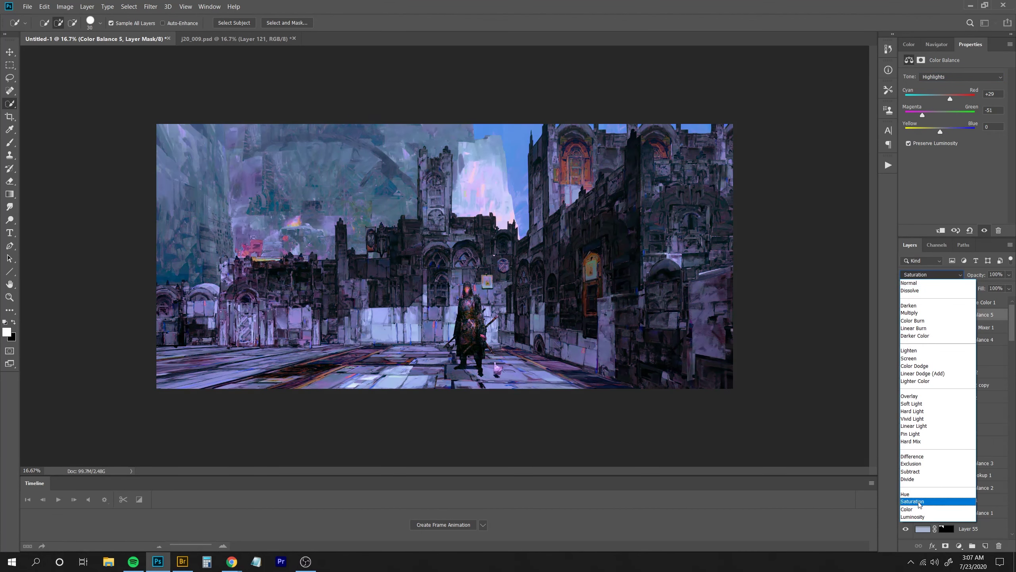
left_click(912, 516)
key("ctrl+minus")
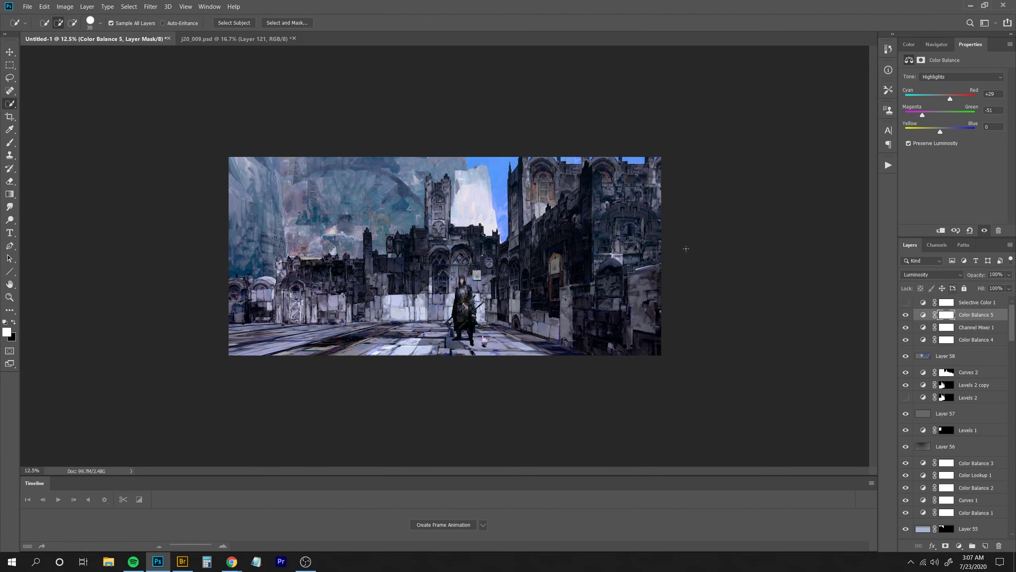
Flip the canvas back to its original left-right orientation.
key("g")
key("F2")
key("c")
key("Escape")
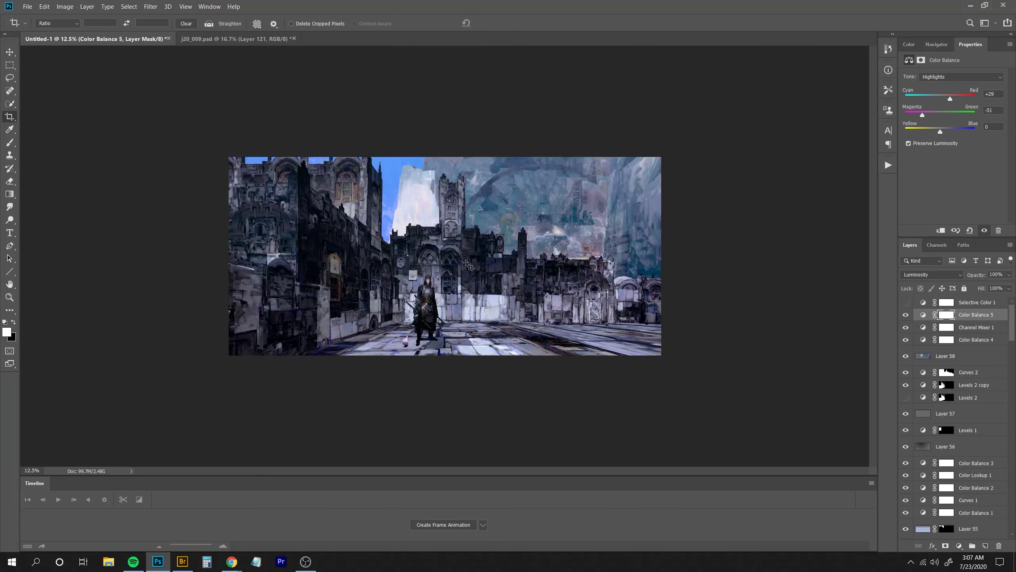
Limit Color Balance 5 to the area around the figure with an inverted radial gradient on its mask.
key("ctrl+plus")
left_click_drag(432, 263, 437, 174)
left_click(17, 195)
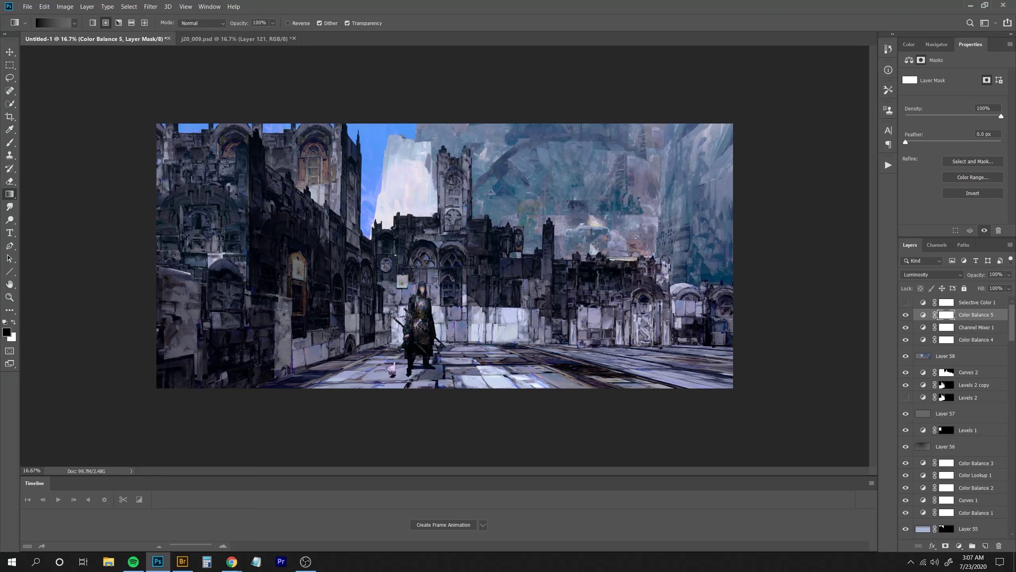
left_click_drag(425, 265, 435, 138)
key("ctrl+i")
Hide the Color Balance 5 adjustment and reduce the opacity of Color Balance 4 to 48%.
type("23")
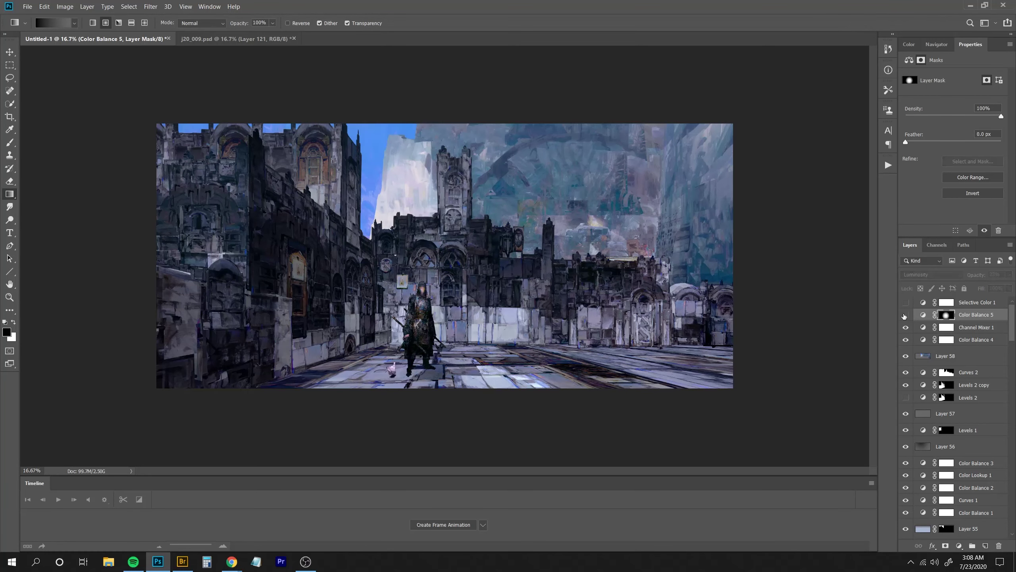
key("Return")
key("ctrl+minus")
left_click(912, 339)
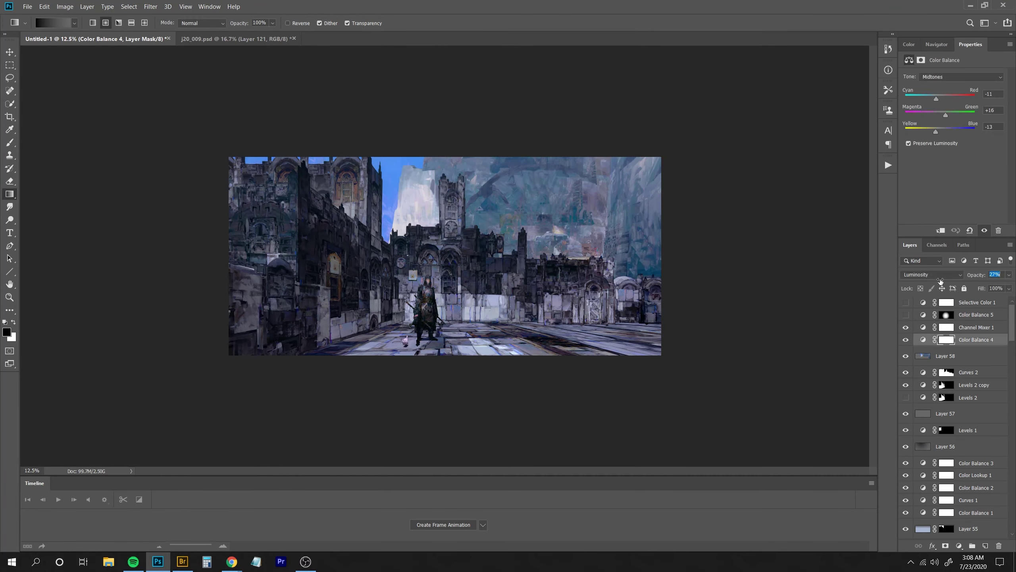
Compare the image with and without Curves 2, Levels 2 copy, Levels 1 and Layer 56, and select Layer 56.
left_click(906, 373)
left_click(906, 373)
left_click(906, 373)
left_click(905, 373)
left_click(906, 386)
left_click(906, 385)
left_click(904, 432)
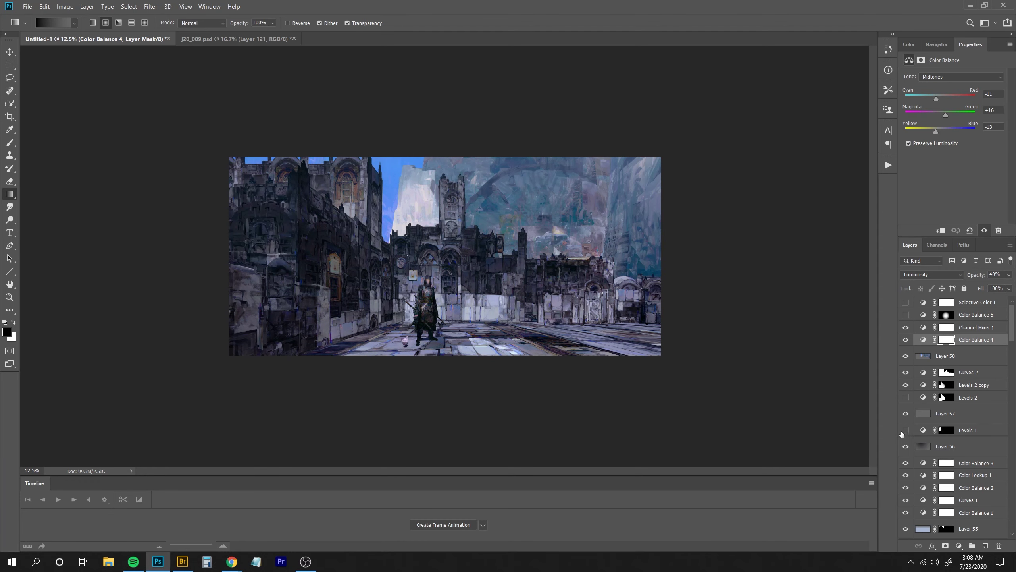
left_click(904, 432)
left_click(906, 447)
left_click(906, 447)
left_click(950, 446)
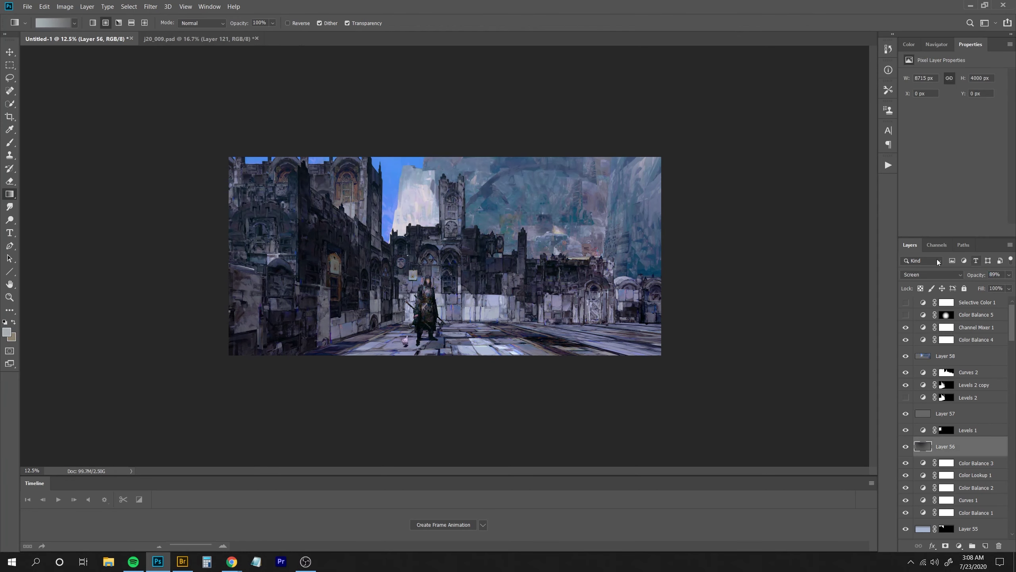
Try a copy of Layer 56 at the top of the stack scaled to about 53%, and delete it.
key("ctrl+j")
key("ctrl+shift+]")
key("ctrl+t")
left_click_drag(662, 354, 457, 291)
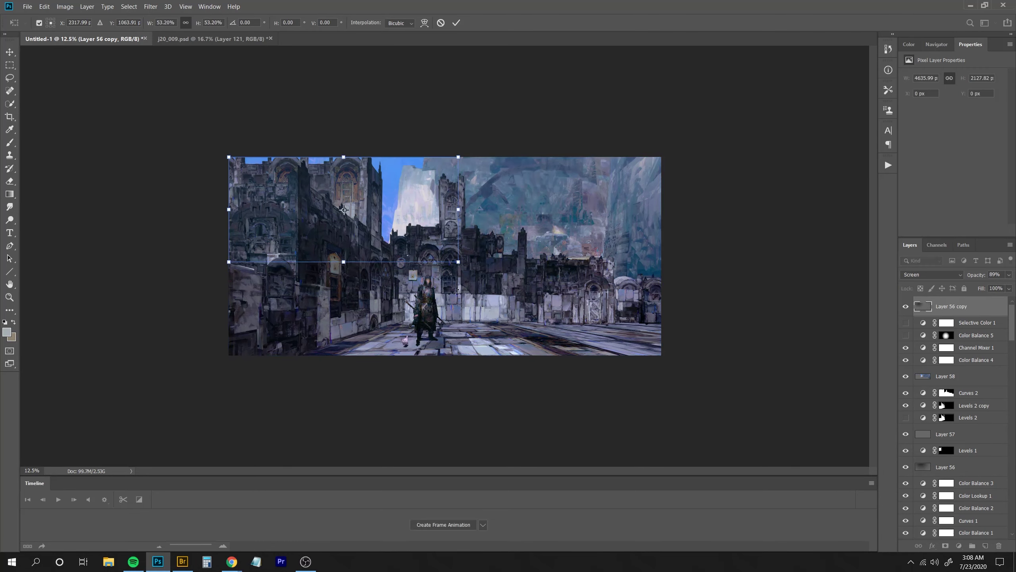
key("Return")
key("Delete")
Add a Threshold adjustment layer above the other adjustments with its level set to 57.
left_click(959, 546)
left_click(961, 523)
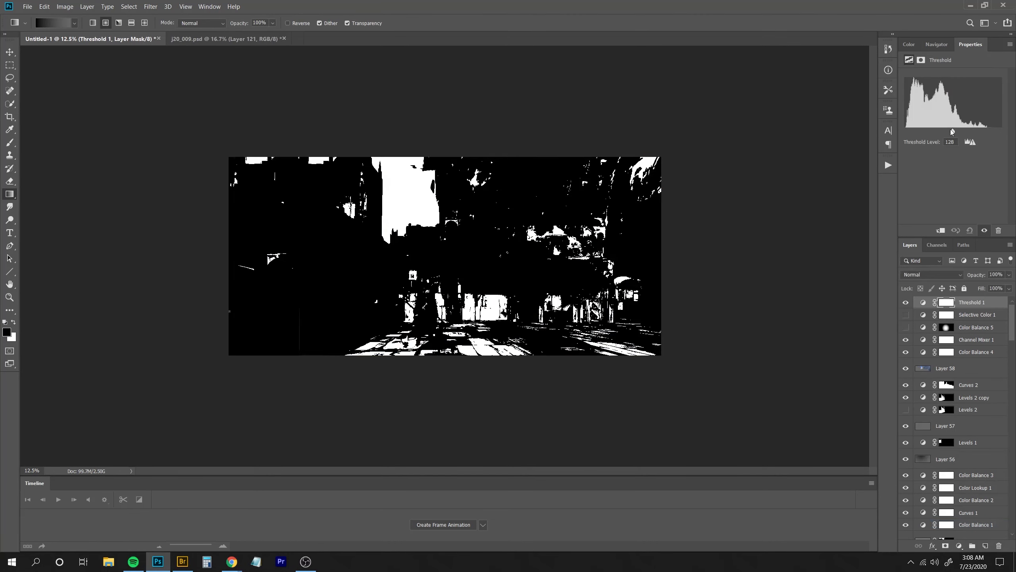
left_click_drag(954, 131, 928, 140)
Select the connected white area of sky, far walls and floor with the Magic Wand, and hide Threshold 1.
right_click(11, 108)
left_click(45, 116)
left_click(616, 213)
left_click(906, 302)
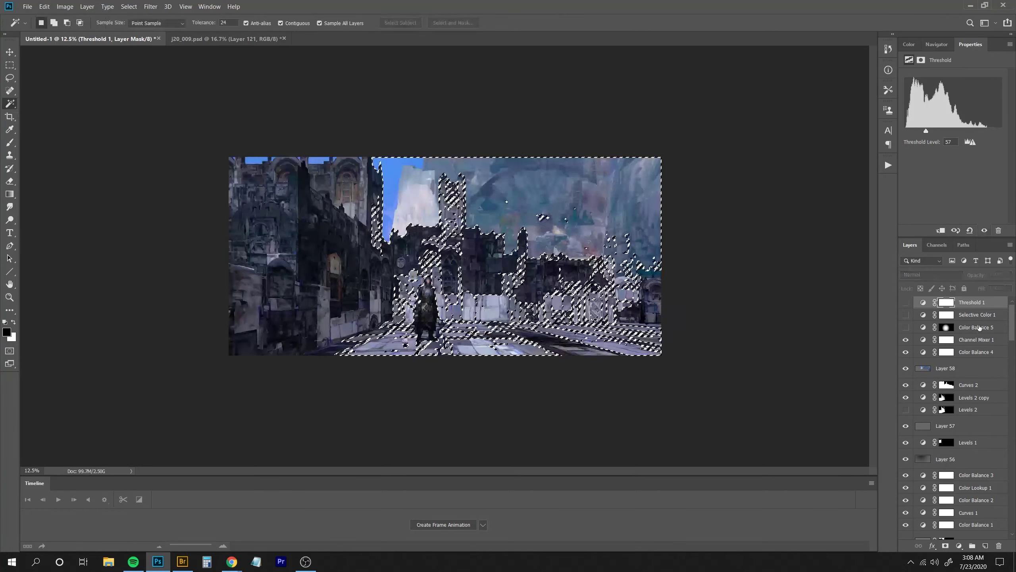
Compare the selection with the black-and-white Threshold 1 result, leaving that adjustment layer selected and hidden.
left_click(977, 340)
left_click(906, 302)
left_click(973, 302)
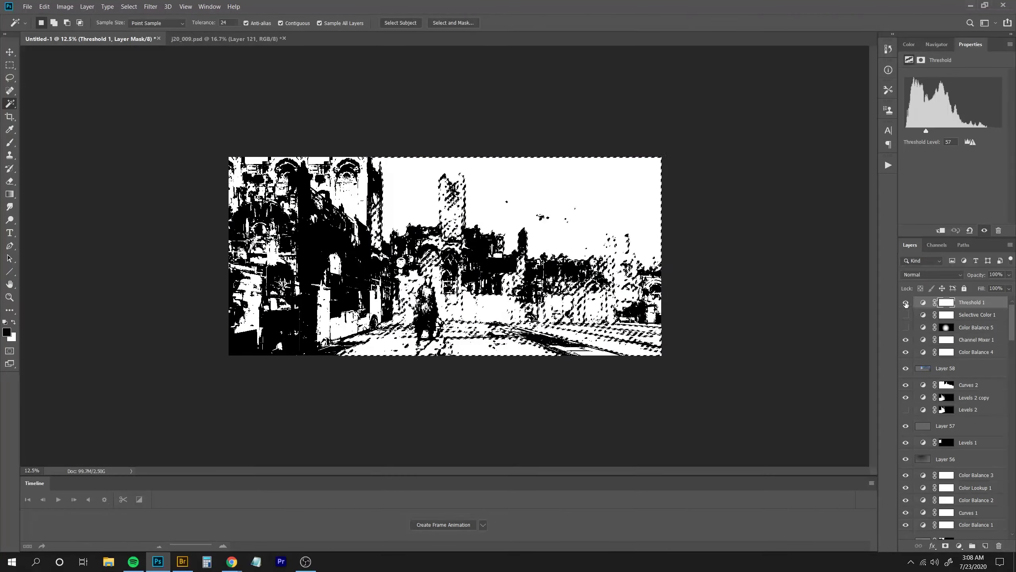
left_click(906, 302)
left_click(906, 303)
left_click(906, 302)
key("m")
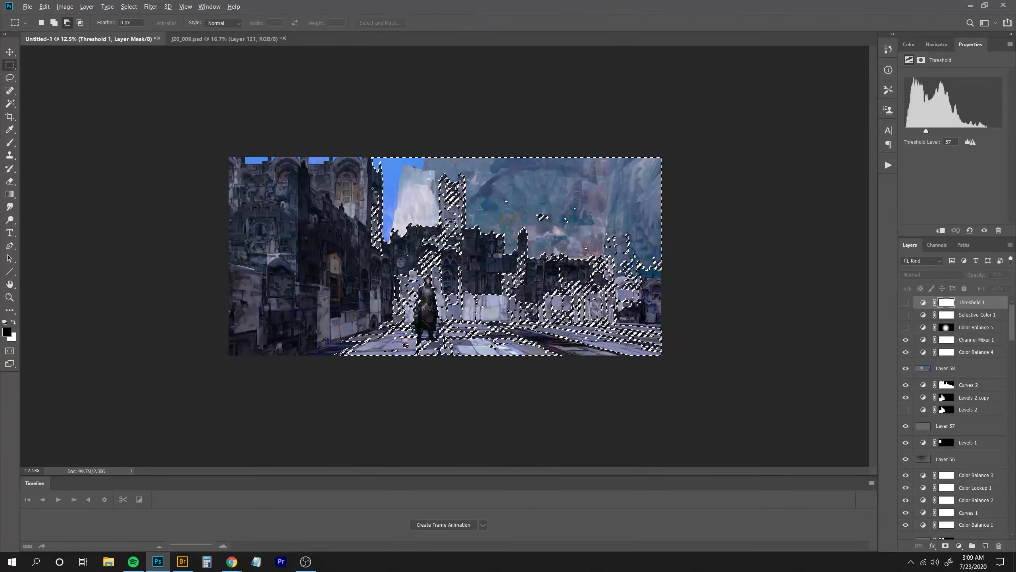
Add a Color Balance adjustment masked to the selection, with midtones at Cyan-Red -11, Magenta-Green -14 and Yellow-Blue -13.
left_click(957, 545)
left_click(952, 401)
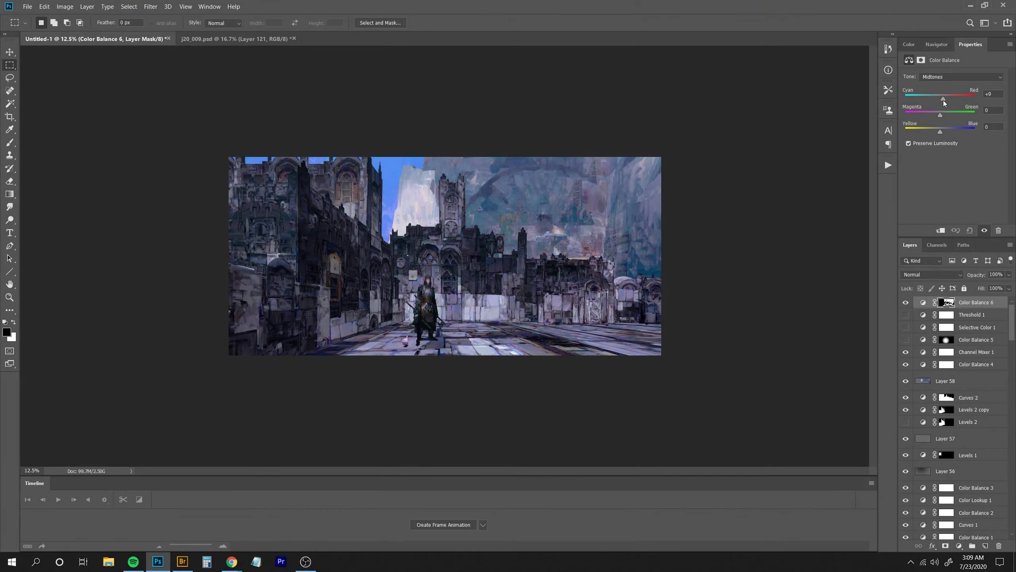
left_click(948, 82)
mouse_move(941, 98)
left_mouse_down()
mouse_move(931, 99)
mouse_move(942, 98)
mouse_move(939, 117)
left_mouse_up()
left_click(947, 302, "ctrl")
key("ctrl+z")
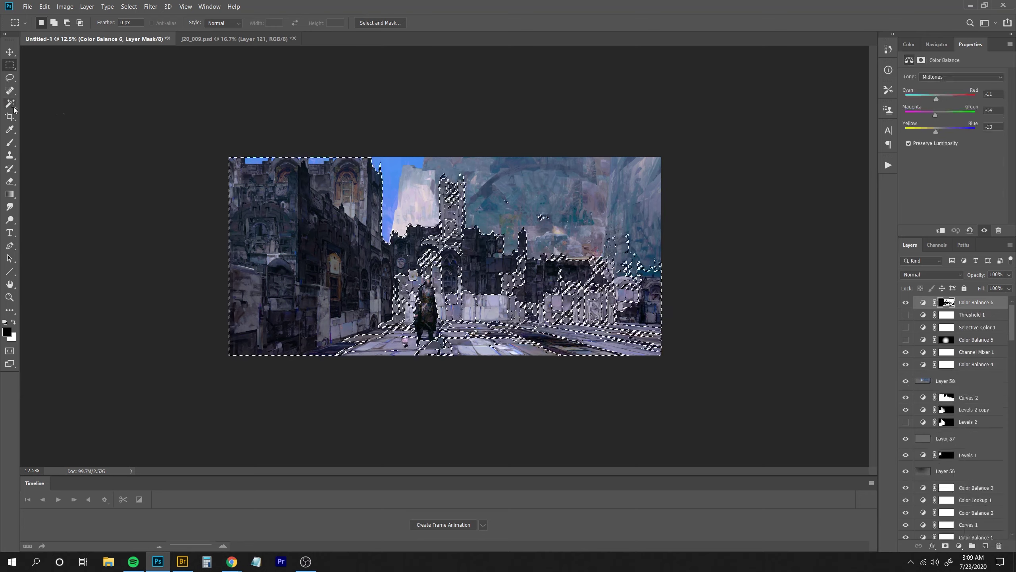
left_click(9, 104)
key("ctrl+z")
key("ctrl+z")
left_click(316, 160)
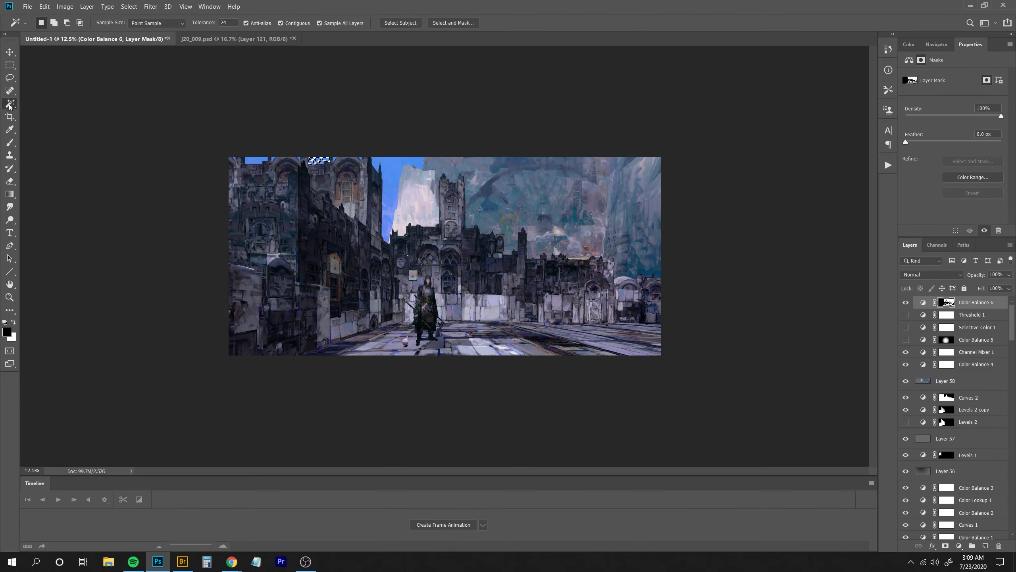
Isolate the small blue sky patches above the left towers with Quick Selection for the Color Balance 6 mask, and clear the selection.
key("shift+w")
key("ctrl+d")
left_click_drag(319, 160, 234, 157)
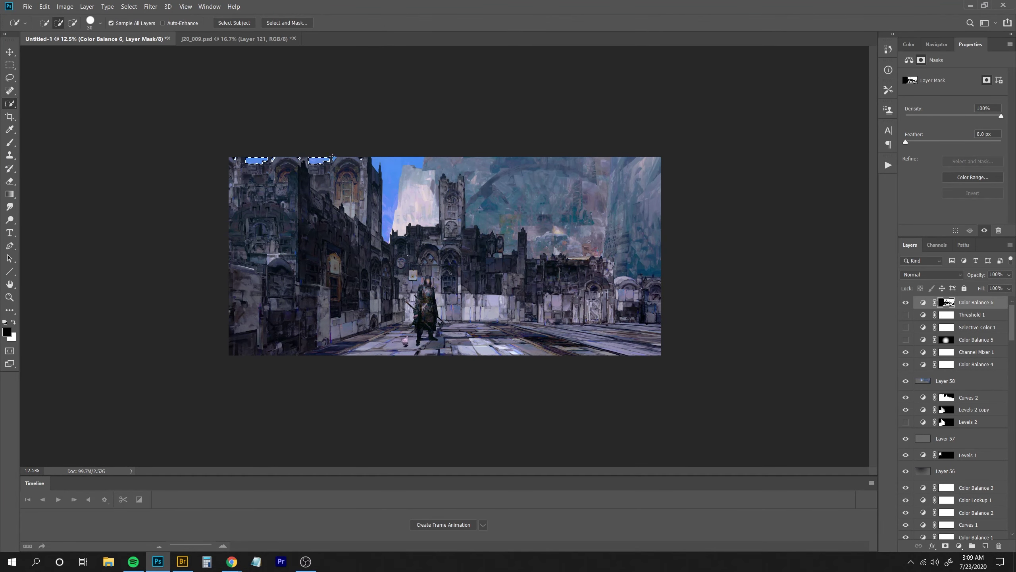
key("ctrl+d")
Add a second Color Balance adjustment masked to the inverse of Color Balance 6's mask, with midtones at Cyan-Red +3 and Yellow-Blue -14.
left_click(946, 302, "ctrl")
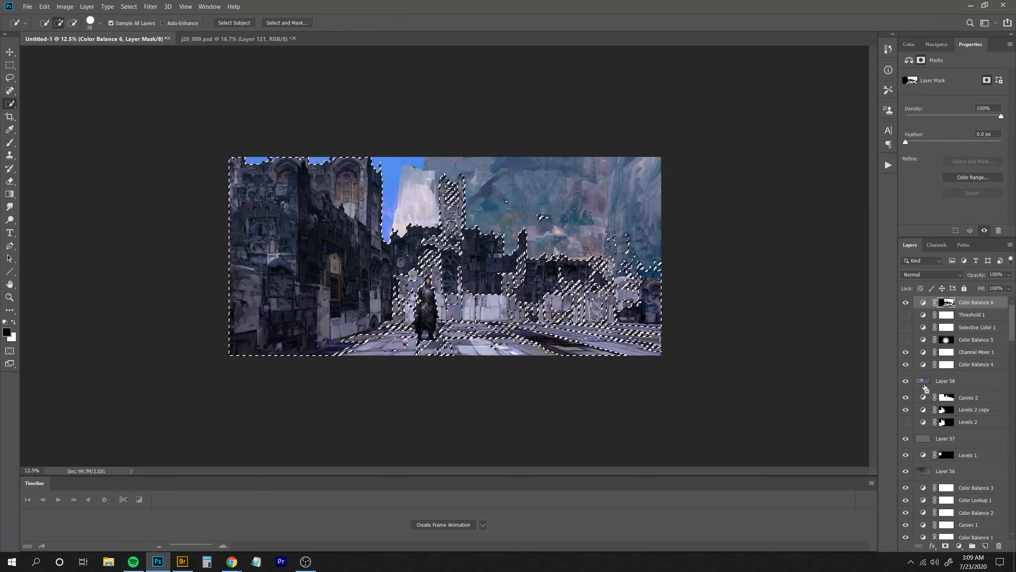
left_click(960, 546)
left_click(965, 454)
left_click_drag(940, 99, 959, 102)
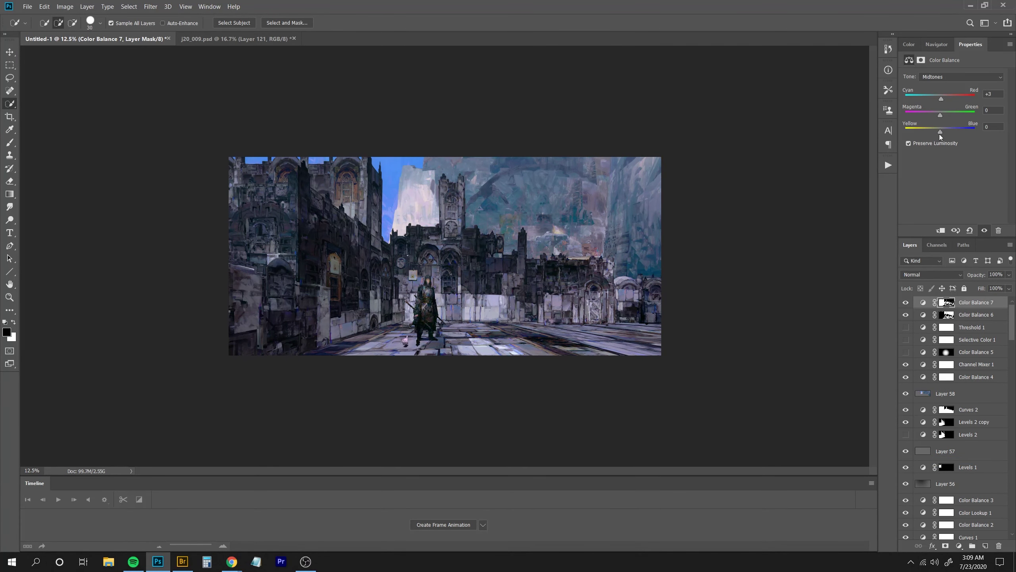
left_click(961, 77)
left_click(953, 84)
Compare the image with and without Color Balance 7, and reduce its opacity to 56%.
left_click(906, 304)
left_click(905, 304)
left_click_drag(968, 274, 939, 282)
left_click(960, 316)
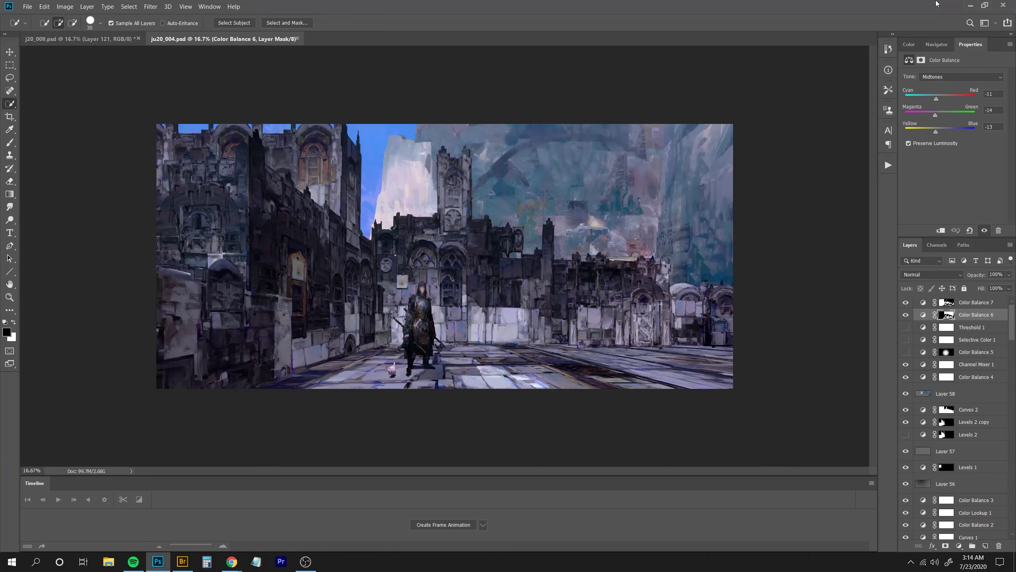
Merge the figure's Layer 10 and Layer 2 inside Group 1 into a single layer.
key("v")
key("alt+bracketright")
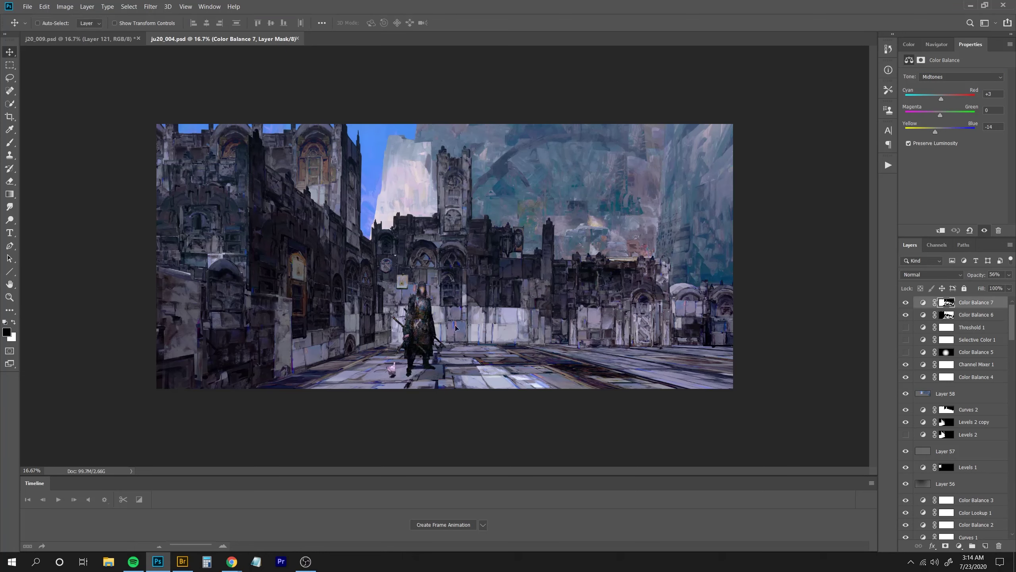
left_click_drag(1012, 316, 1012, 363)
left_click(977, 476)
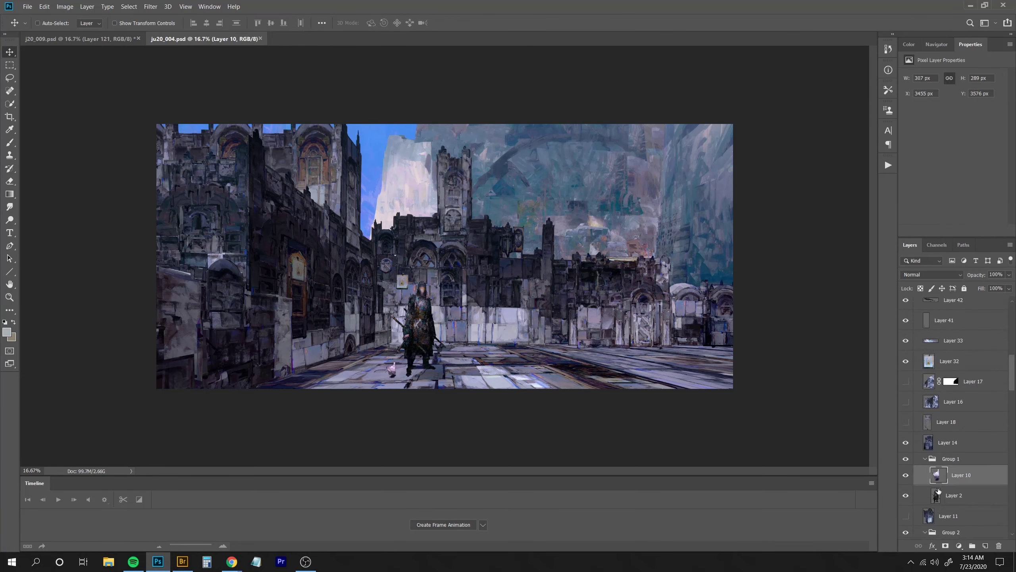
left_click(976, 495)
key("alt+period")
left_click_drag(1013, 317, 1012, 385)
left_click(977, 468)
left_click(975, 396)
key("shift+alt+bracketright")
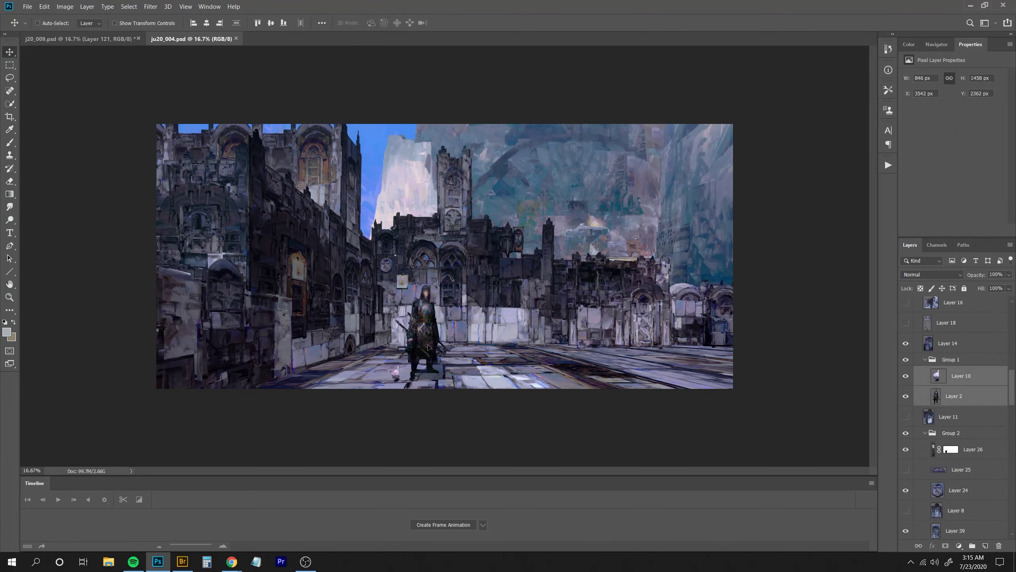
key("ctrl+e")
Copy the figure's merged appearance using its layer outline, hide the original figure layer, and paste the copy.
left_click(937, 379, "ctrl")
key("ctrl+shift+c")
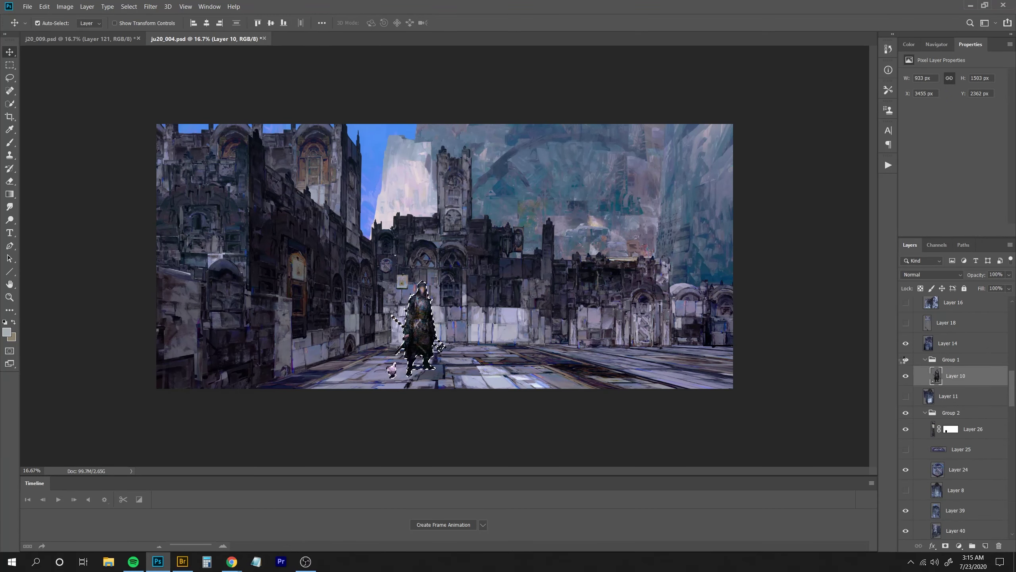
left_click(906, 375)
key("ctrl+v")
Bring the pasted figure layer to the top of the stack and move the figure slightly lower in the courtyard.
left_click_drag(1012, 387, 1012, 317)
left_click(970, 303)
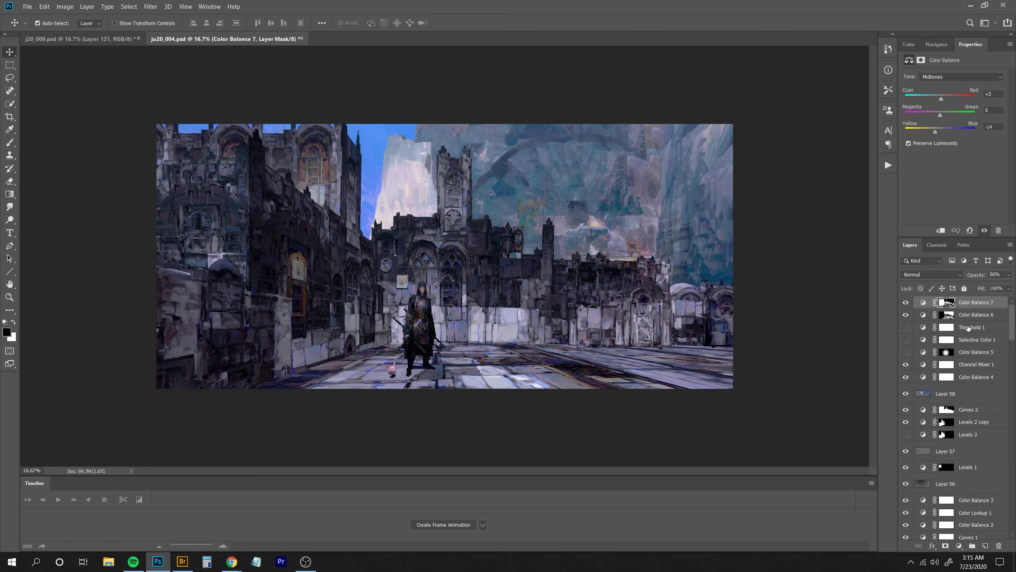
key("ctrl+z")
key("ctrl+shift+z")
key("ctrl+shift+bracketright")
mouse_move(426, 353)
left_mouse_down()
mouse_move(436, 360)
mouse_move(427, 354)
left_mouse_up()
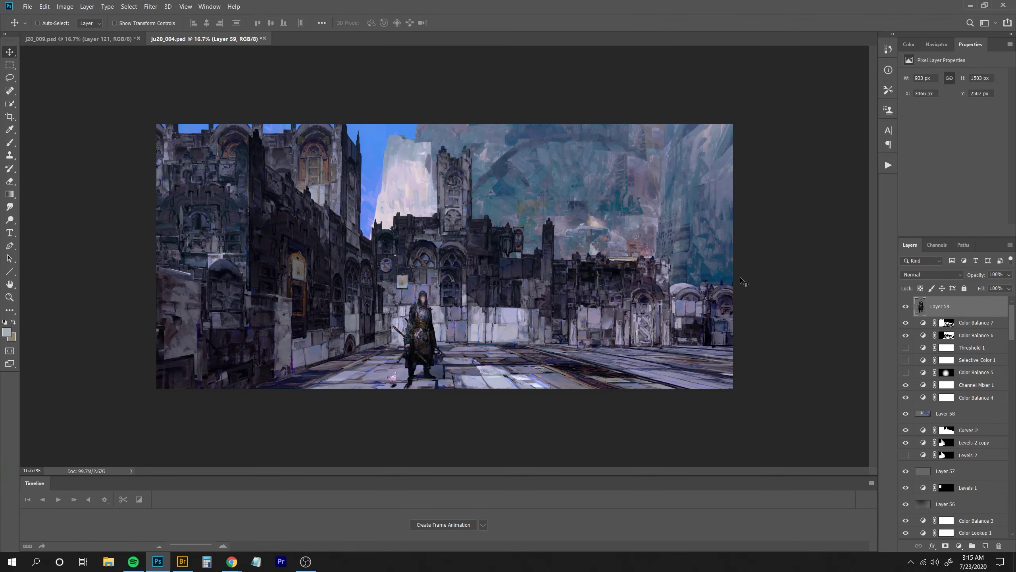
Select the entire left-hand building and foreground with the Polygonal Lasso, running its edge down past the figure.
key("l")
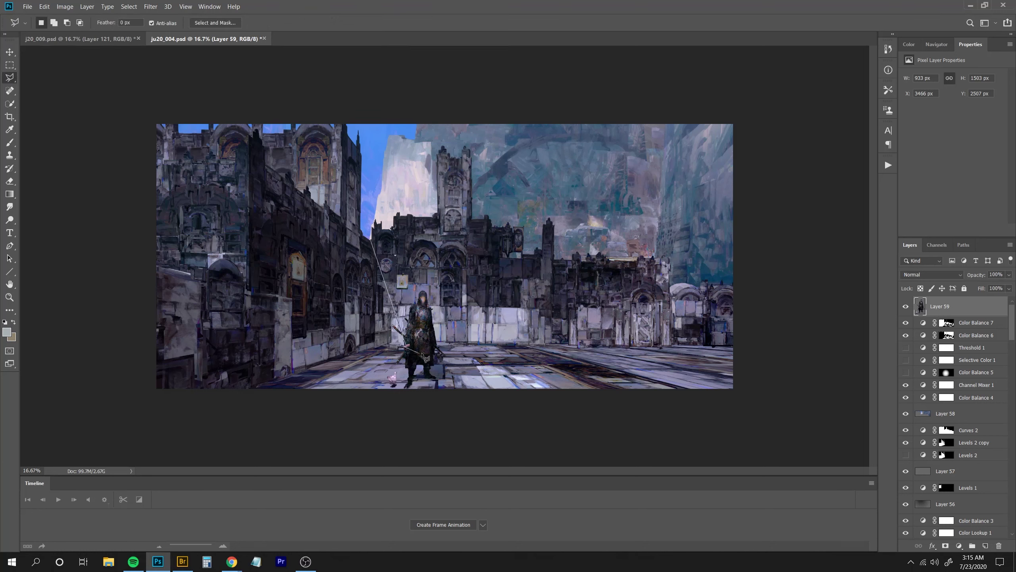
left_click_drag(372, 241, 410, 349)
left_click(359, 413)
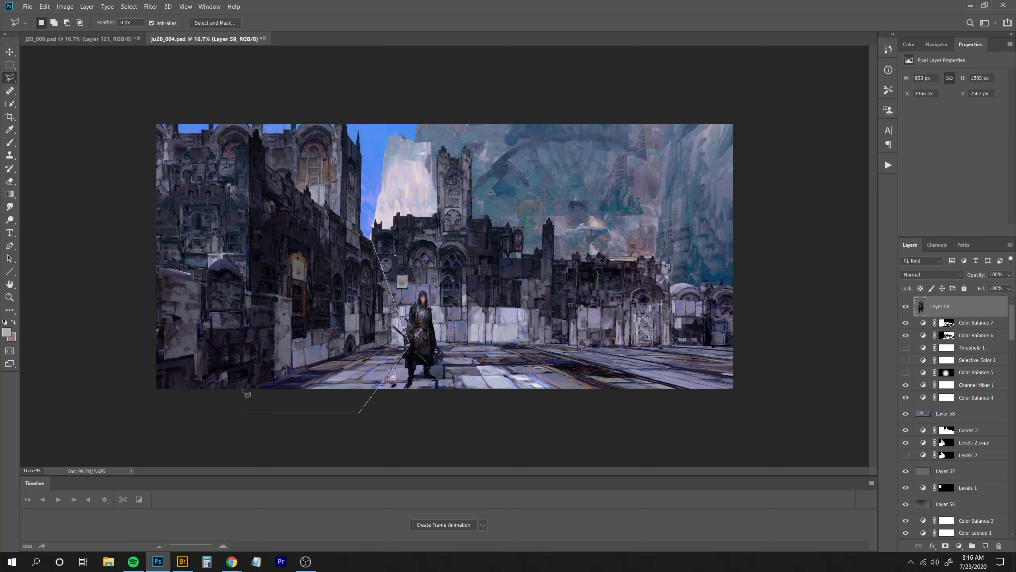
left_click(149, 412)
left_click(149, 85)
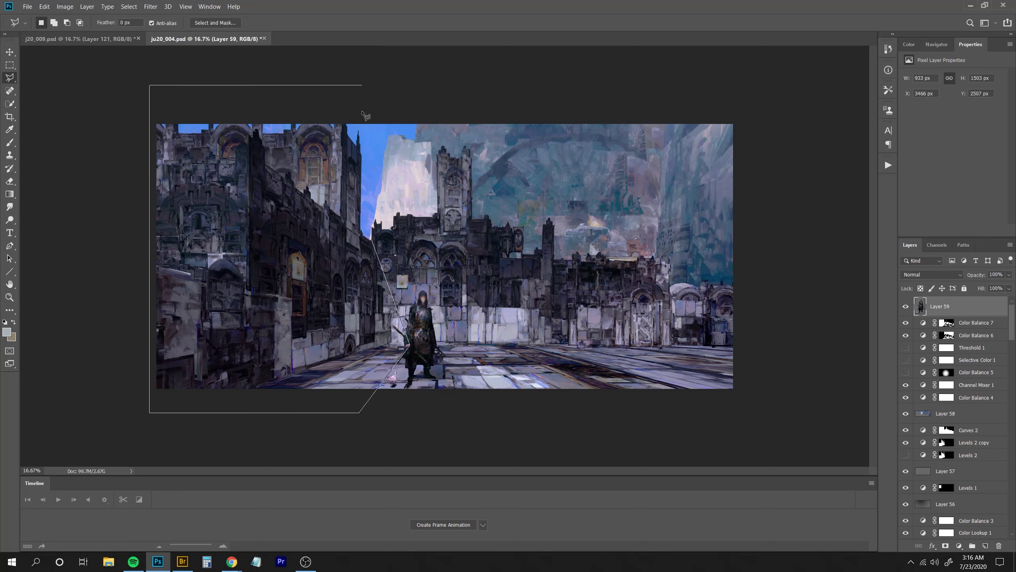
left_click(362, 85)
left_click(372, 241)
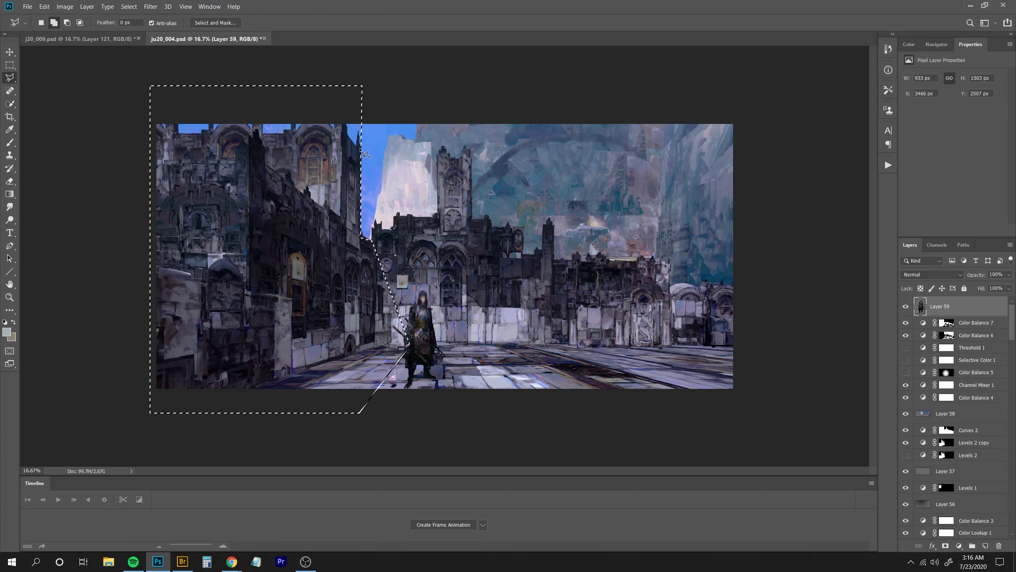
Add a thin horizontal strip across the figure's lower coat to the left-building selection.
left_click(360, 149, "shift")
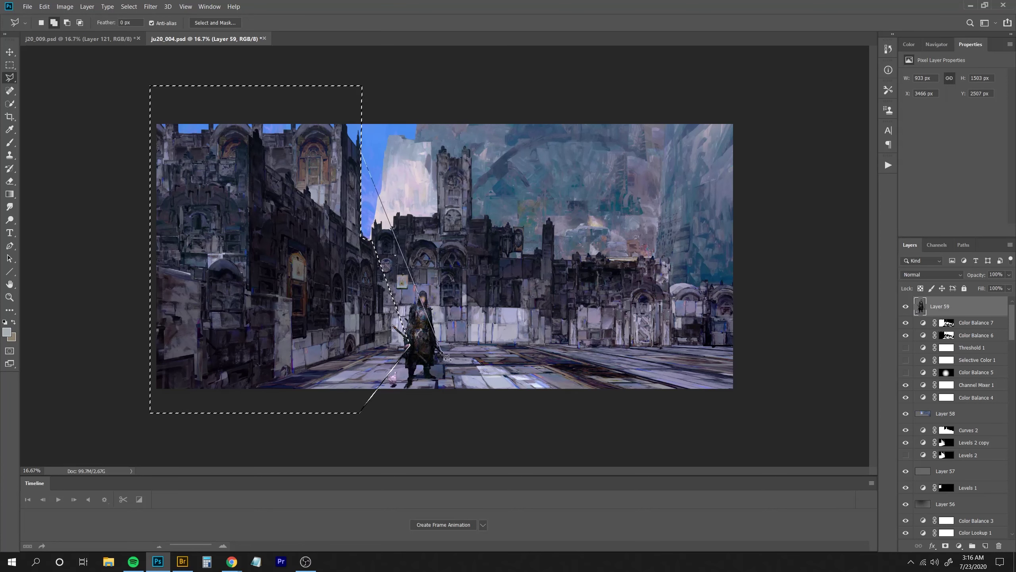
key("Escape")
left_click(348, 359)
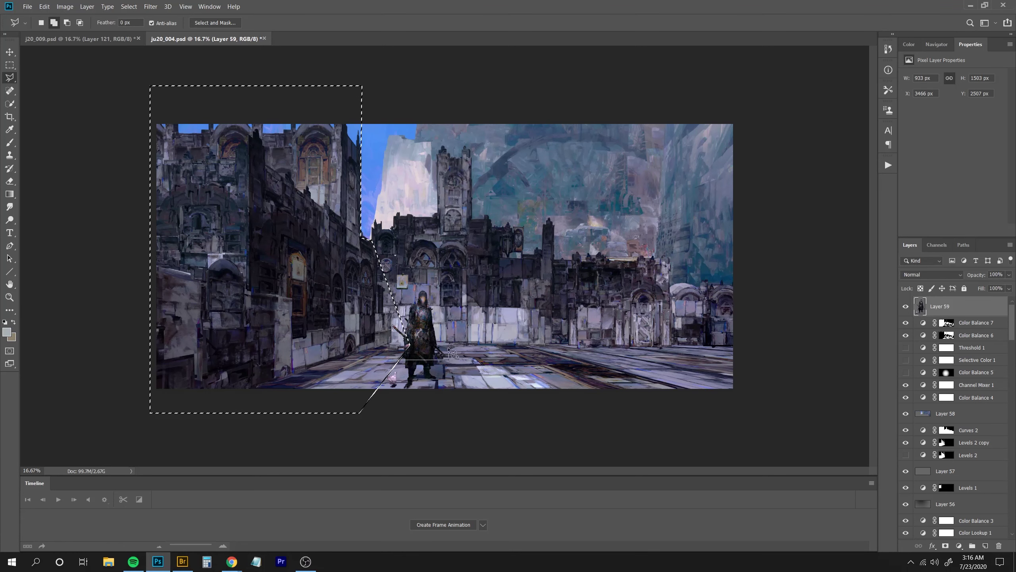
left_click(447, 352)
left_click(349, 351)
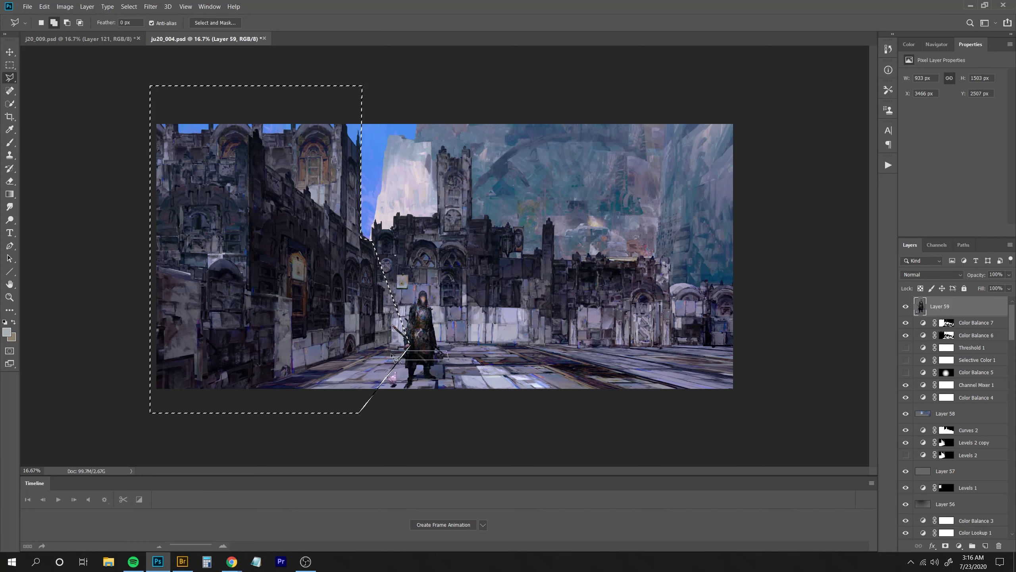
left_click(348, 359)
key("ctrl+z")
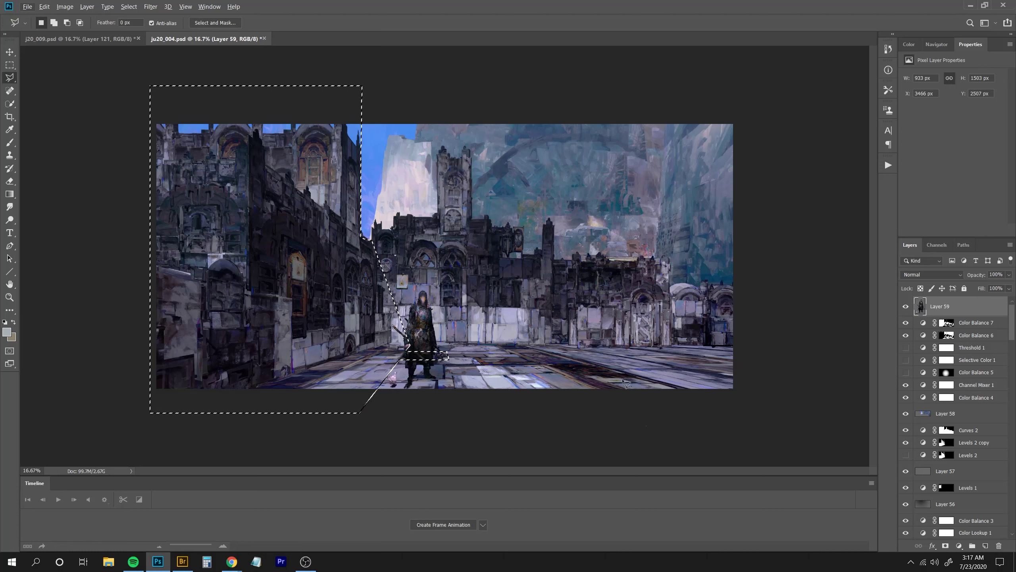
Add the pale arched roof on the far right wall to the selection with Quick Selection.
key("w")
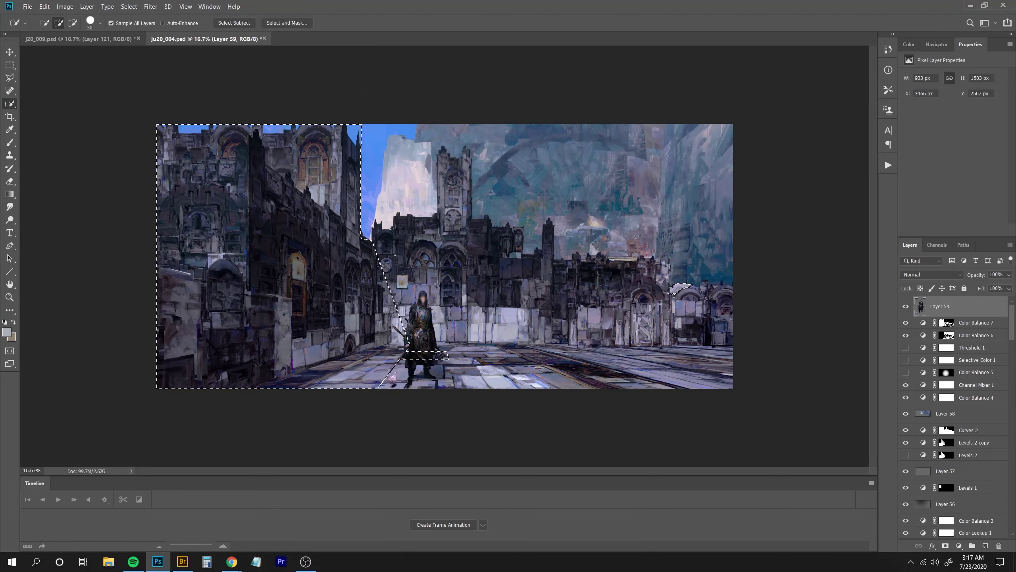
left_click(680, 288)
left_click(694, 287)
key("alt")
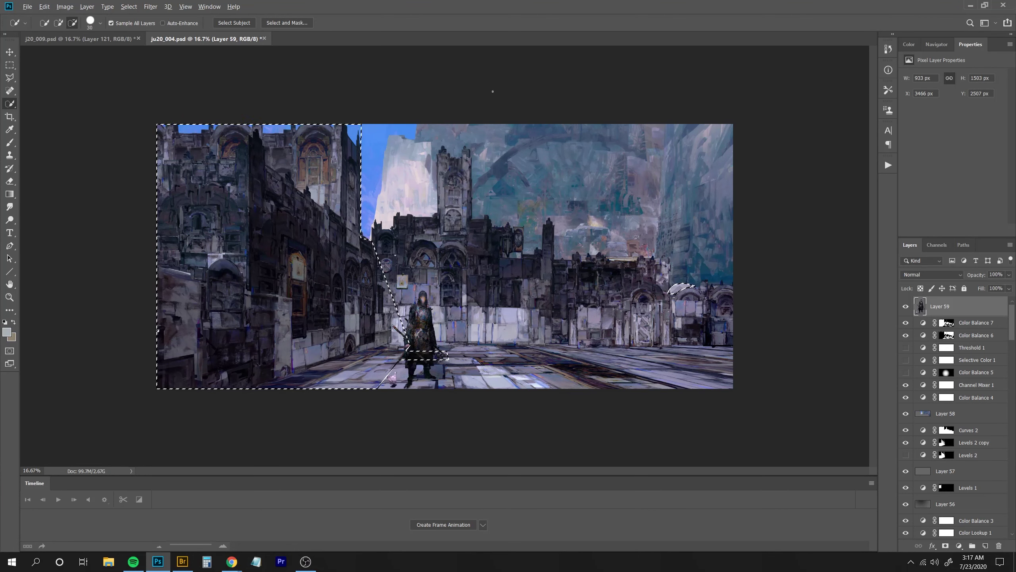
Subtract the Curves 2 mask from the selection to exclude the sky gaps above the left towers.
left_click(946, 323, "ctrl+alt")
key("ctrl+z")
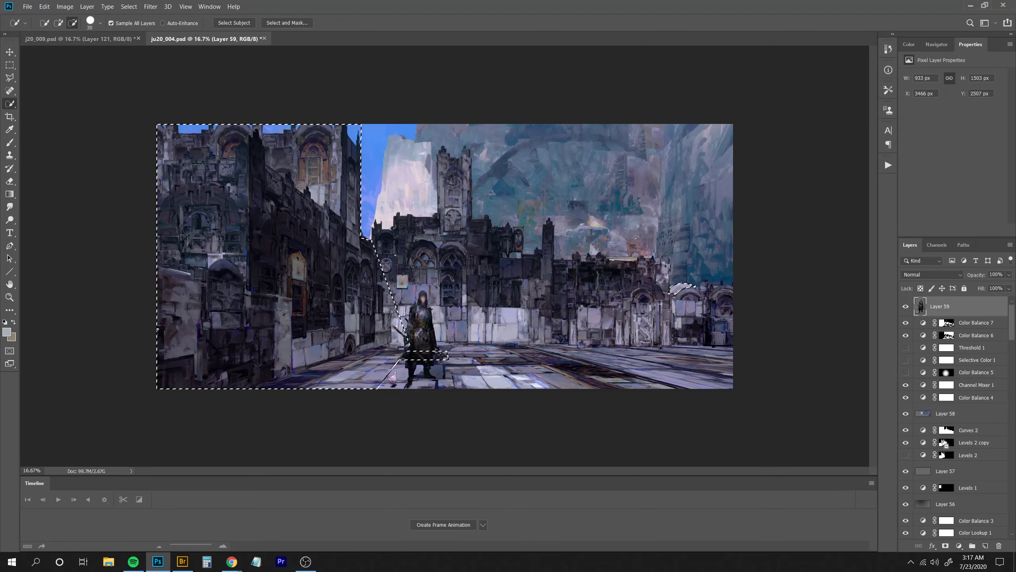
left_click(948, 432, "ctrl+alt")
key("ctrl+z")
Add a Levels adjustment above Color Balance 7 masked to the selection, with white input 168 and white output 102.
left_click(977, 322)
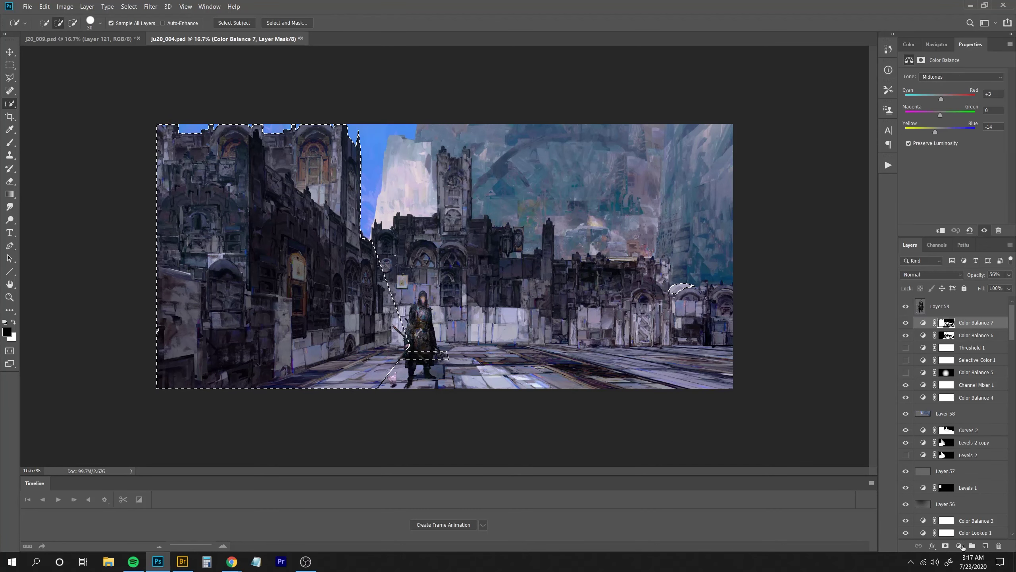
left_click(960, 545)
left_click(956, 414)
left_click_drag(1000, 179, 949, 178)
left_click_drag(1003, 148, 975, 155)
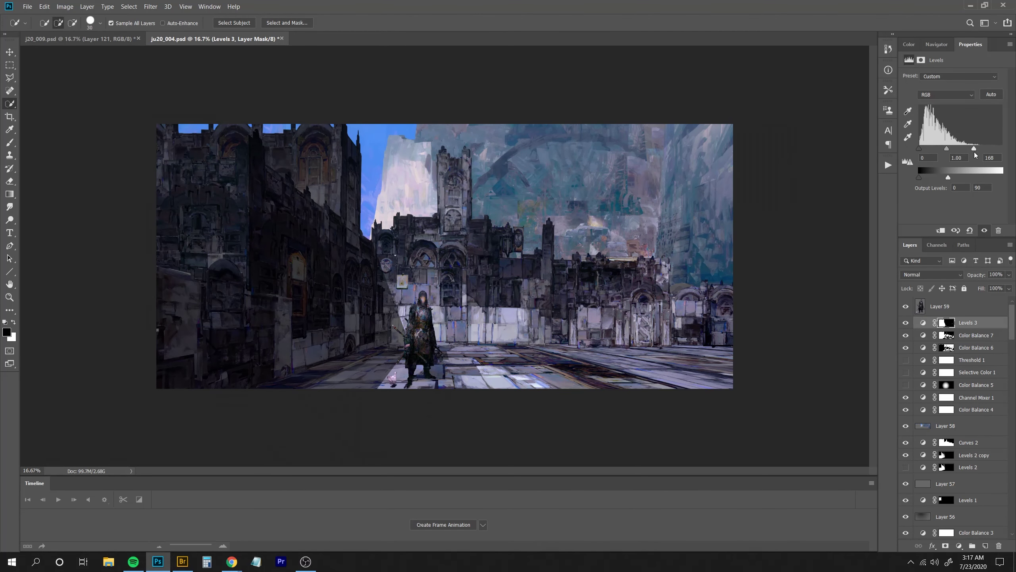
left_click_drag(919, 177, 918, 179)
left_click_drag(948, 178, 952, 179)
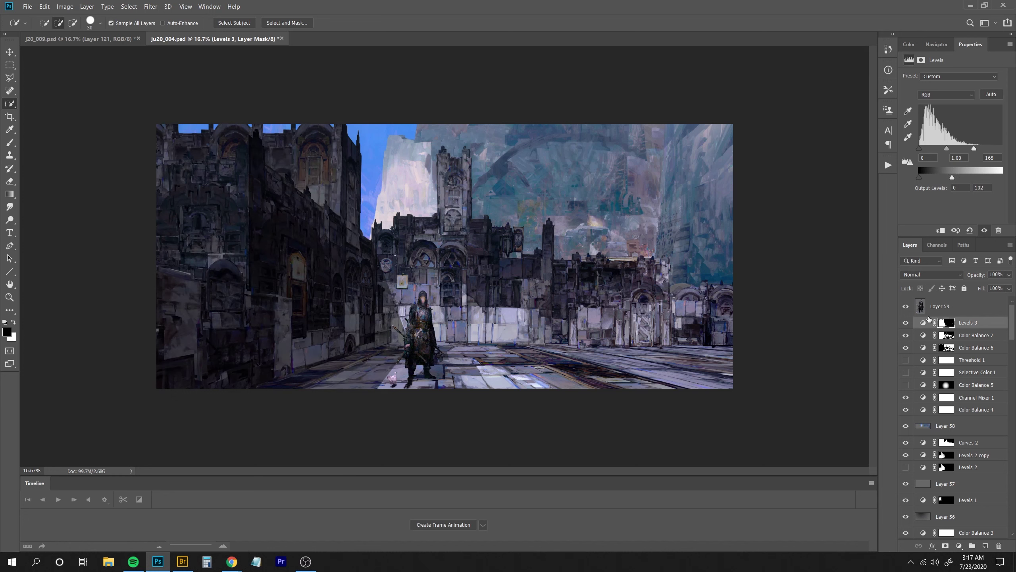
Compare the image with and without the Levels 3 adjustment.
left_click(907, 323)
left_click(907, 323)
left_click(906, 322)
left_click(906, 322)
Load the combined Levels 1 and Levels 2 masks as a selection of the left foreground buildings.
mouse_move(327, 156)
left_mouse_down()
mouse_move(297, 156)
mouse_move(282, 175)
mouse_move(262, 129)
mouse_move(235, 123)
mouse_move(225, 150)
mouse_move(202, 154)
left_mouse_up()
key("ctrl+d")
left_click(945, 441, "ctrl")
left_click(946, 467, "ctrl")
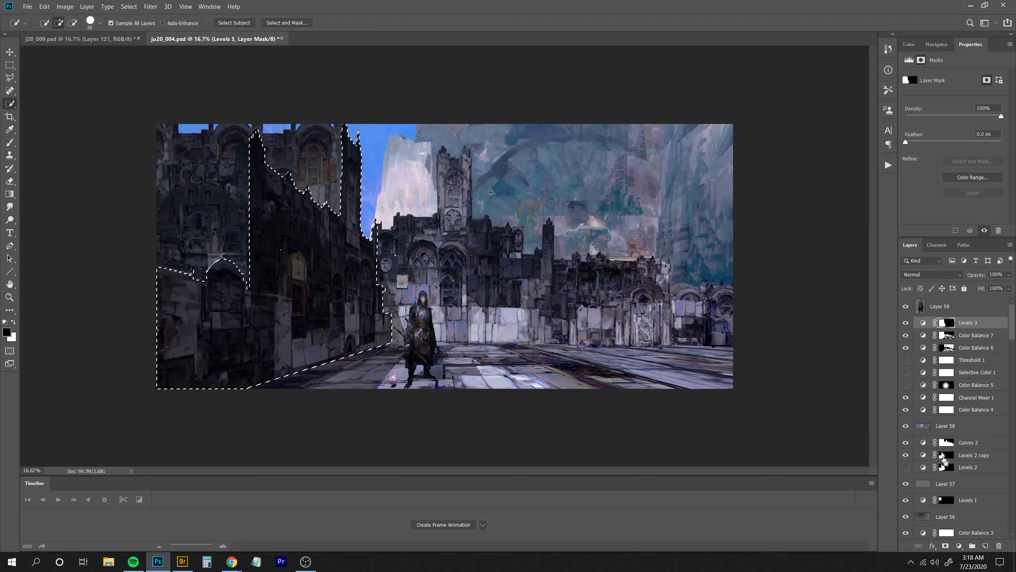
left_click(945, 457, "ctrl")
left_click(943, 503, "ctrl")
left_click(946, 467, "ctrl+shift")
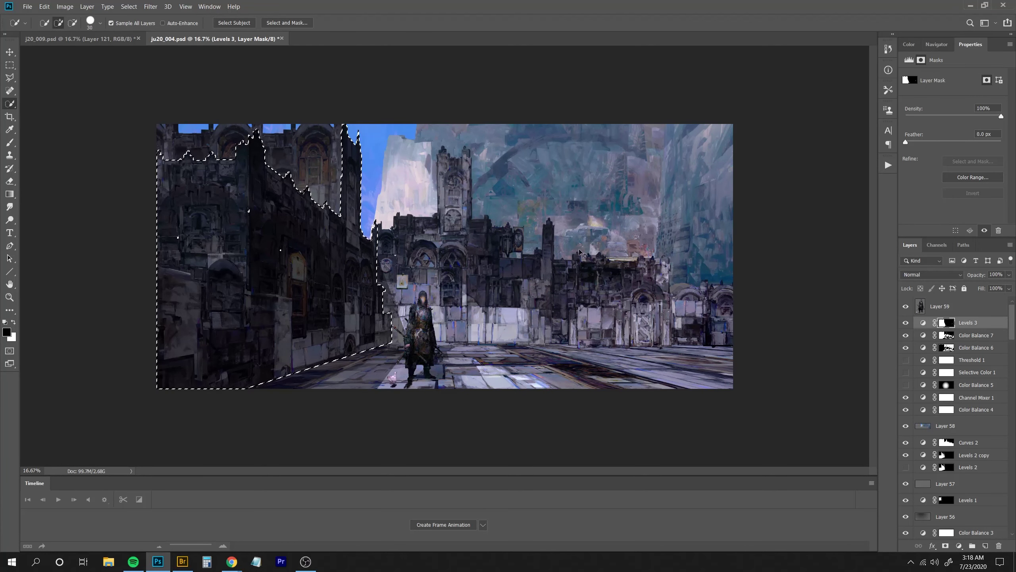
Invert the selection and paint black on the Levels 3 mask over the towers behind the left foreground buildings, then deselect.
key("ctrl+shift+i")
key("]")
key("b")
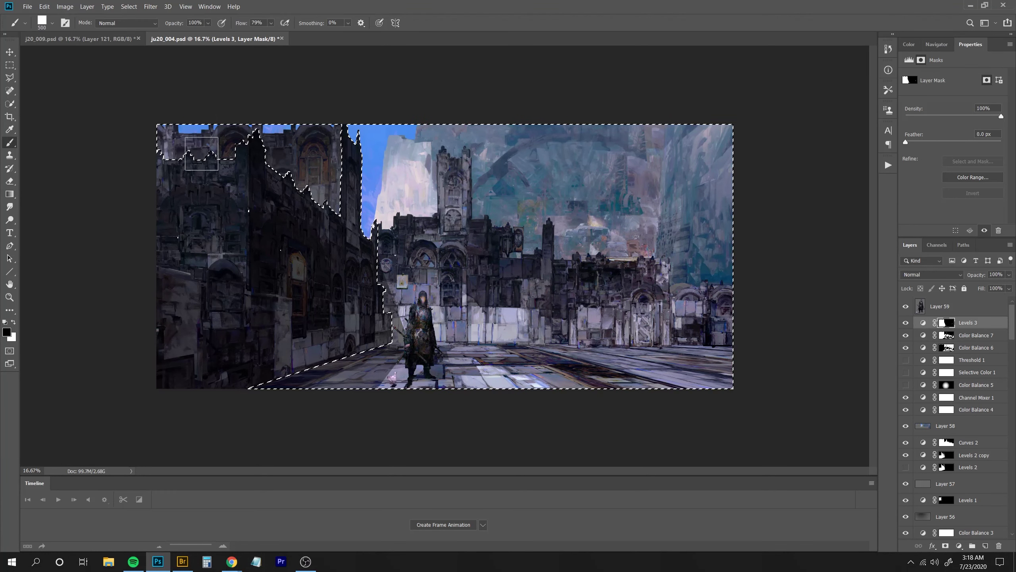
left_click_drag(335, 215, 304, 122)
key("ctrl+d")
key("ctrl+minus")
key("ctrl+equal")
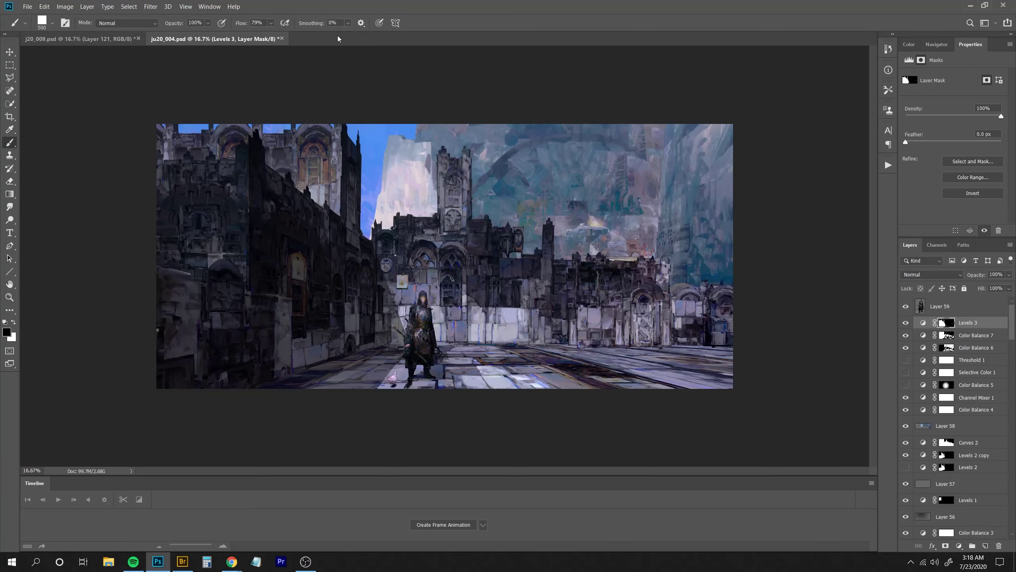
Choose a Smudge tool preset with 30% strength and Sample All Layers enabled.
key("r")
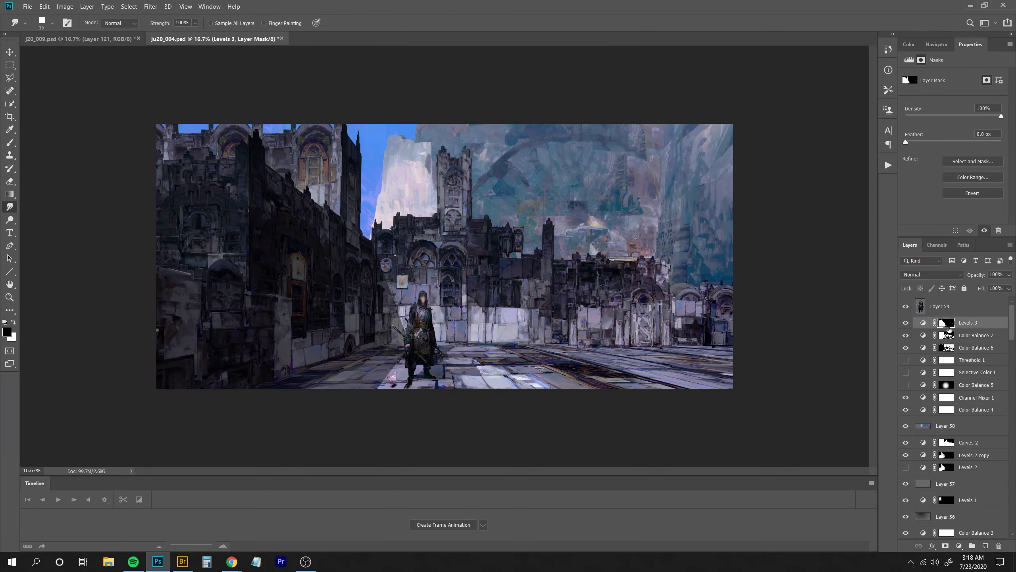
left_click(889, 110)
left_click(888, 90)
left_click(817, 101)
left_click(737, 110)
Fill the far-left building above the foreground ledge with black on the Levels 3 mask to exclude it from the darkening.
key("ctrl+minus")
key("ctrl+minus")
key("ctrl+equal")
key("ctrl+equal")
left_click(907, 323)
left_click(906, 323)
left_click(941, 323, "ctrl")
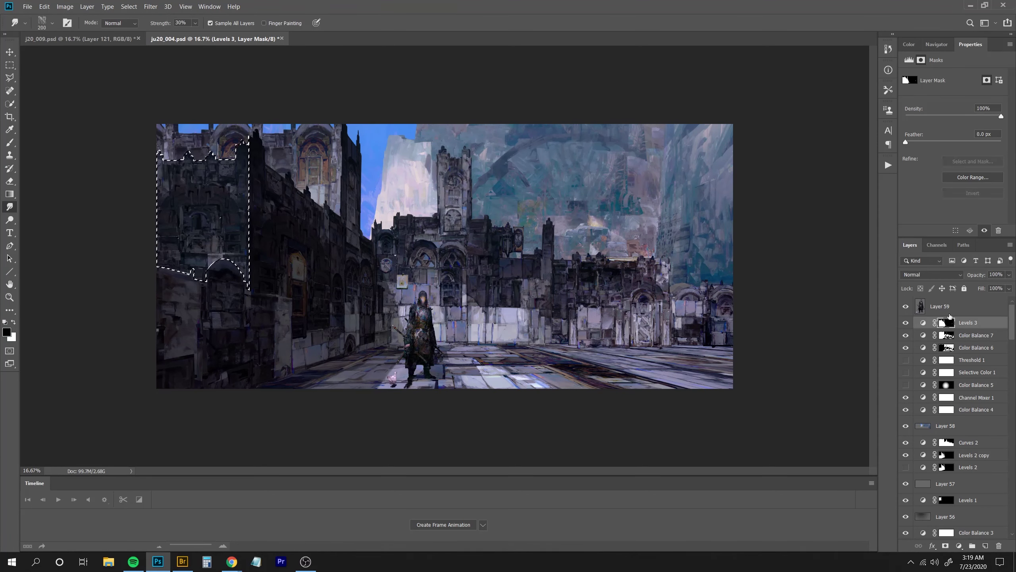
key("x")
key("alt+BackSpace")
key("ctrl+d")
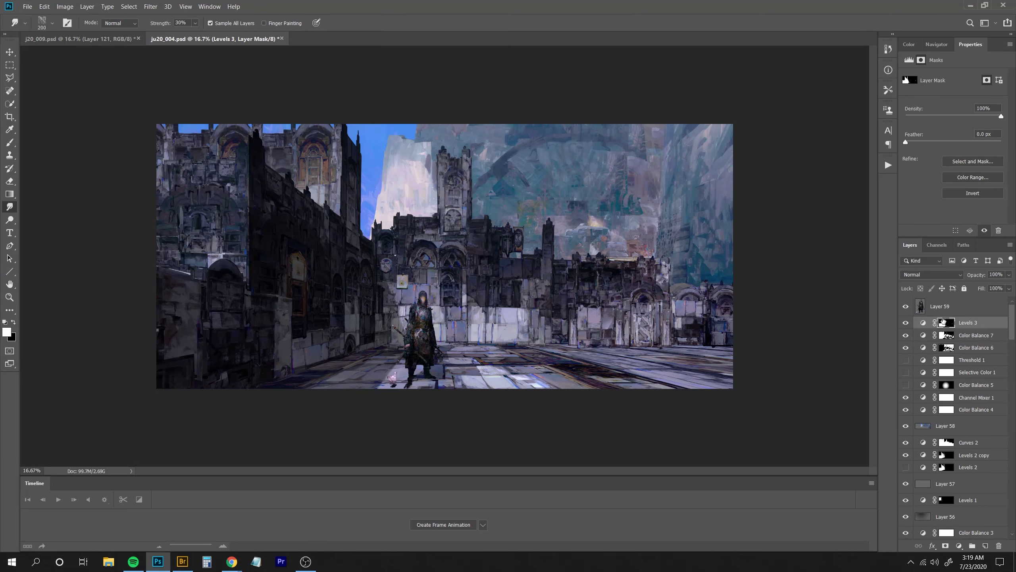
Add a Color Balance adjustment masked to the Levels 3 area, with midtones at magenta–green -9 and yellow–blue -1.
left_click(944, 323, "ctrl")
left_click(960, 545)
left_click(972, 464)
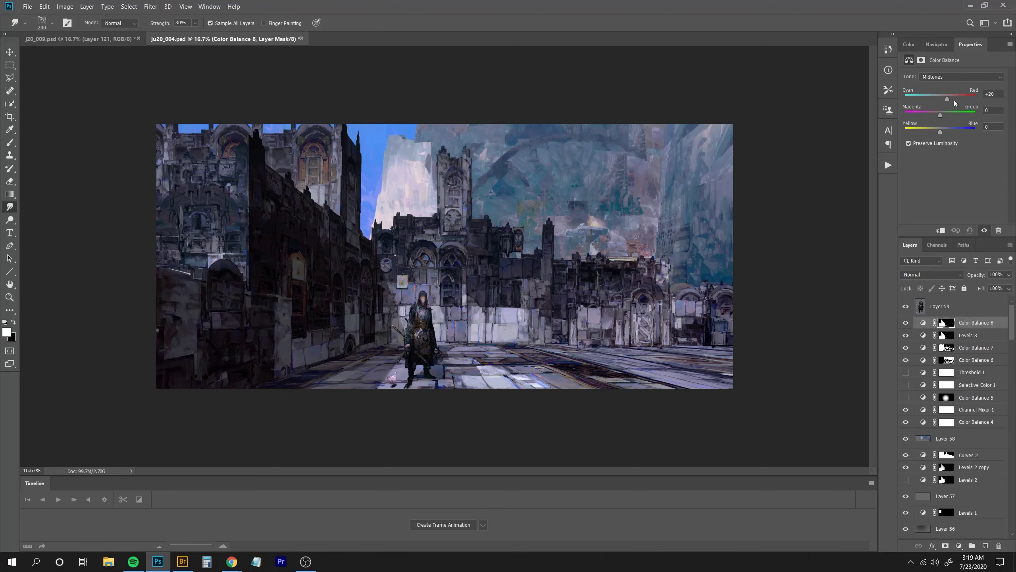
left_click_drag(933, 101, 939, 100)
left_click_drag(940, 132, 949, 133)
Set the Color Balance 8 highlights to cyan–red -23, magenta–green +4 and yellow–blue +7, and fine-tune its remaining tones.
left_click(938, 76)
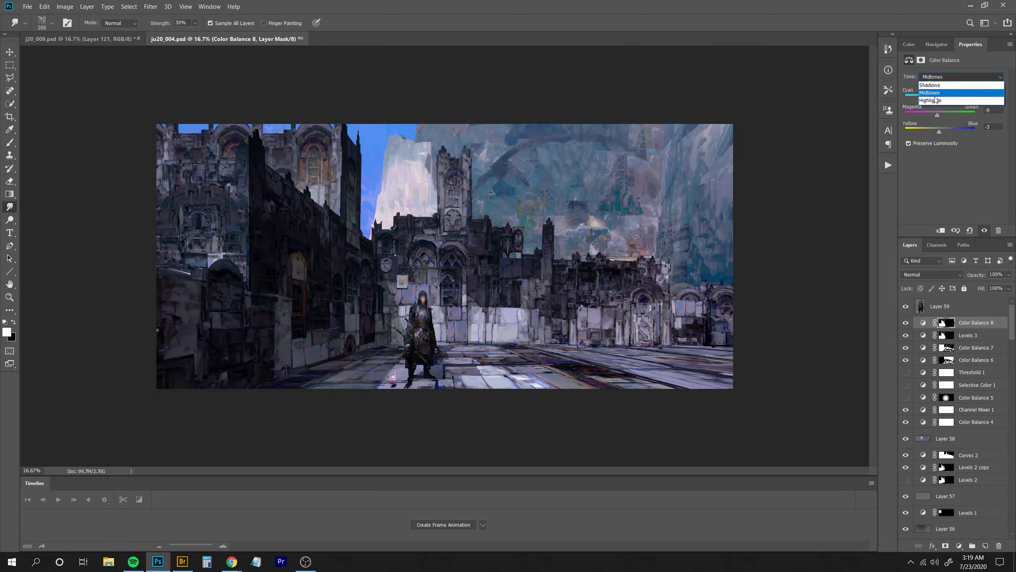
left_click(937, 85)
left_click_drag(940, 98, 925, 99)
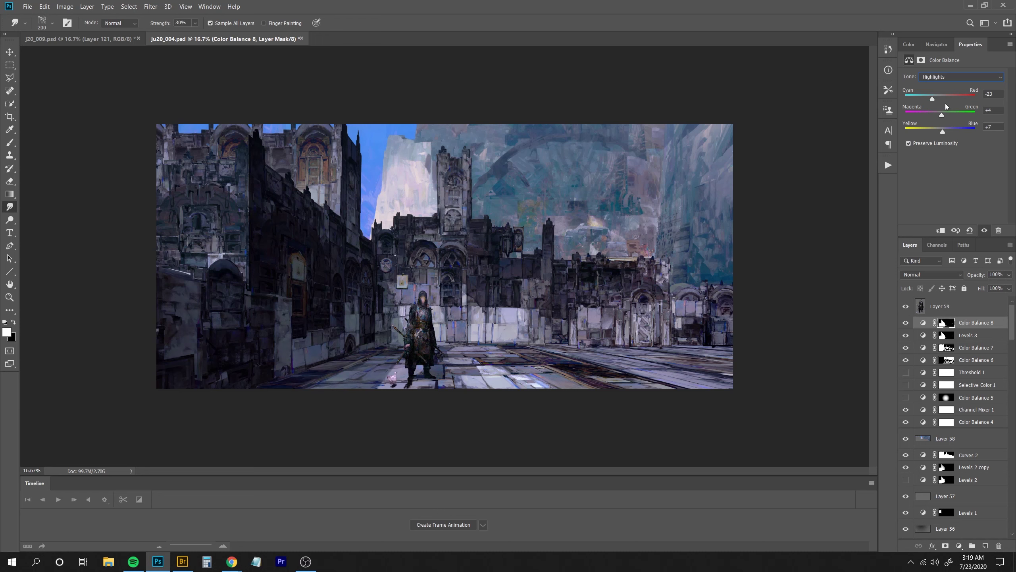
key("Up")
key("Up")
left_click_drag(943, 133, 961, 151)
Add an unmasked Levels adjustment above Color Balance 8.
left_click(959, 545)
left_click(961, 417)
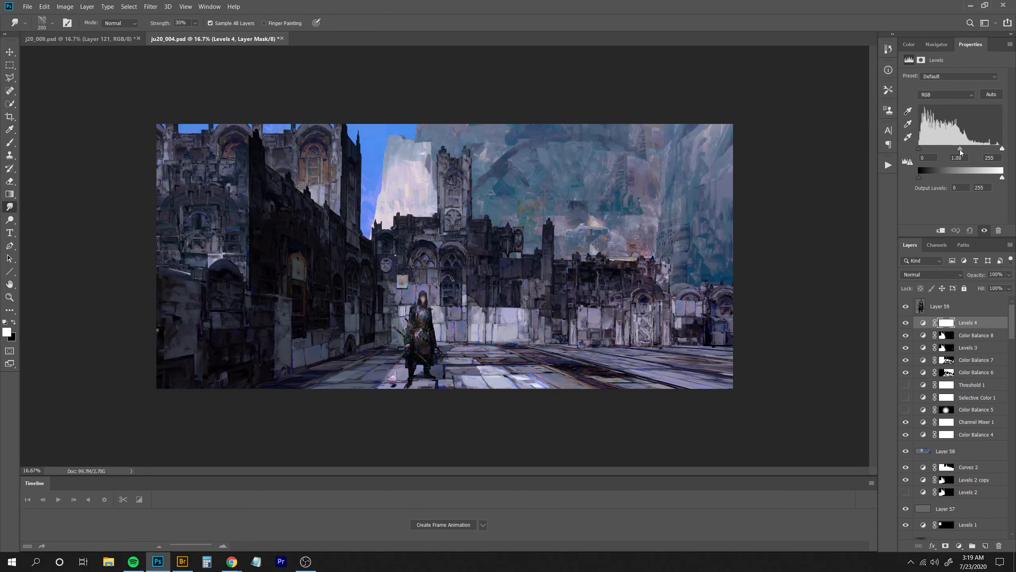
left_click_drag(1001, 179, 1004, 178)
left_click(1001, 149, "alt")
Add another Levels adjustment masked to the Color Balance 8 area, with white input 241 and white output 206.
left_click(947, 335, "ctrl")
left_click(959, 546)
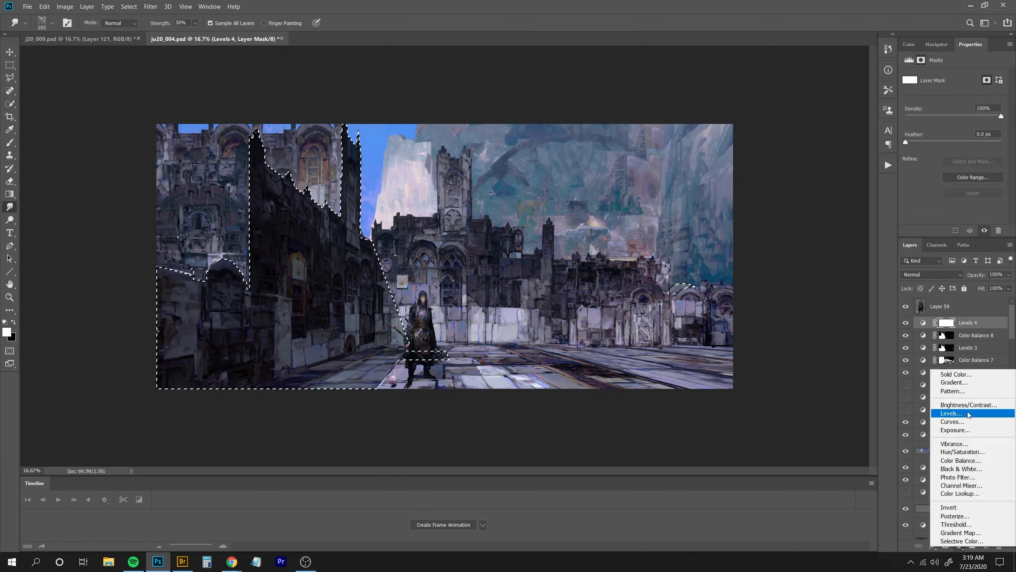
left_click(962, 414)
left_click_drag(961, 149, 962, 150)
mouse_move(1003, 178)
left_mouse_down()
mouse_move(972, 179)
mouse_move(987, 182)
left_mouse_up()
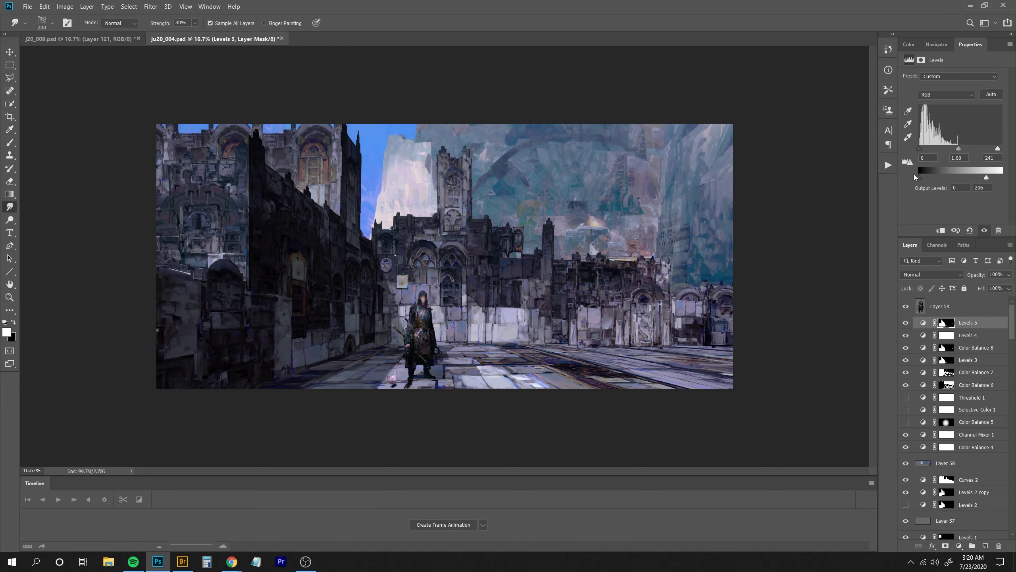
left_click_drag(916, 177, 911, 178)
key("ctrl+minus")
key("ctrl+minus")
key("ctrl+minus")
key("ctrl+plus")
key("ctrl+plus")
key("ctrl+plus")
Add a layer above Levels 5 and brush over the arch tops along the far-right wall.
key("ctrl+shift+alt+n")
key("b")
key("x")
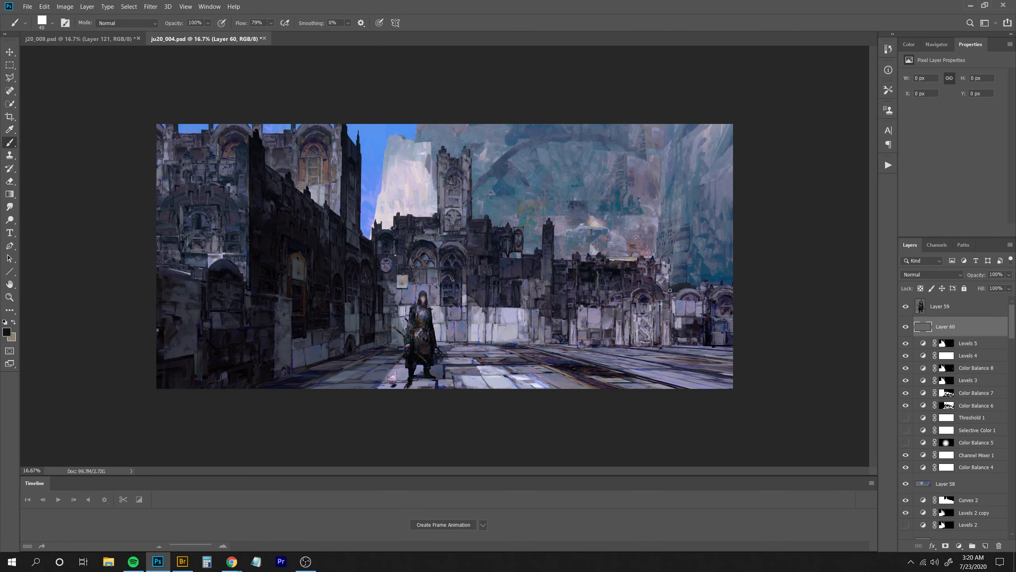
left_click_drag(671, 290, 711, 286)
key("e")
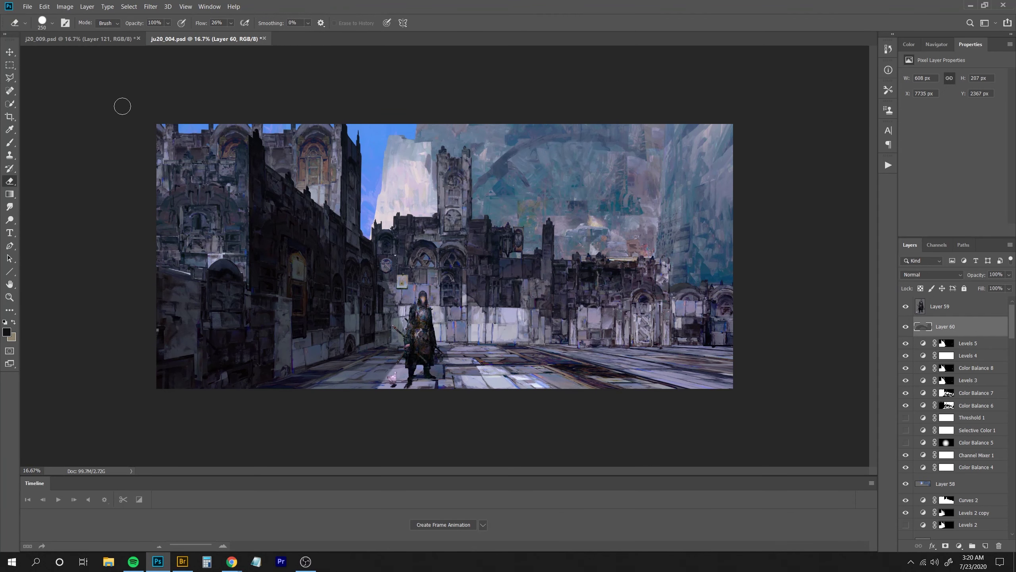
Lasso the small pink creature beside the figure on Layer 59, separate it onto its own layer and shift it outward.
left_click(940, 307)
key("l")
left_click(389, 363)
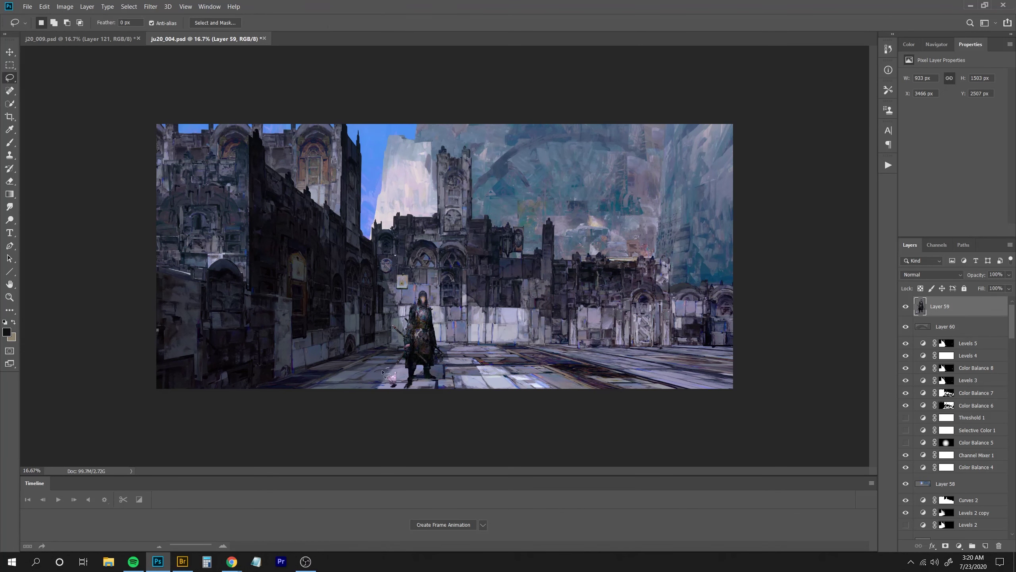
key("ctrl+j")
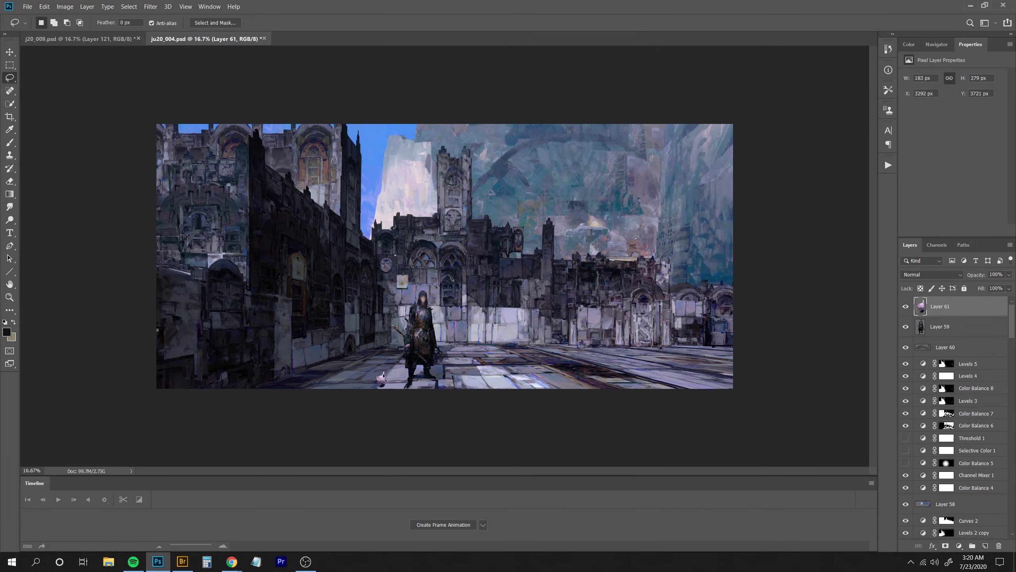
Darken the pink creature with Hue/Saturation at lightness -22.
key("ctrl+u")
mouse_move(857, 127)
left_mouse_down()
mouse_move(837, 125)
mouse_move(847, 129)
left_mouse_up()
key("Return")
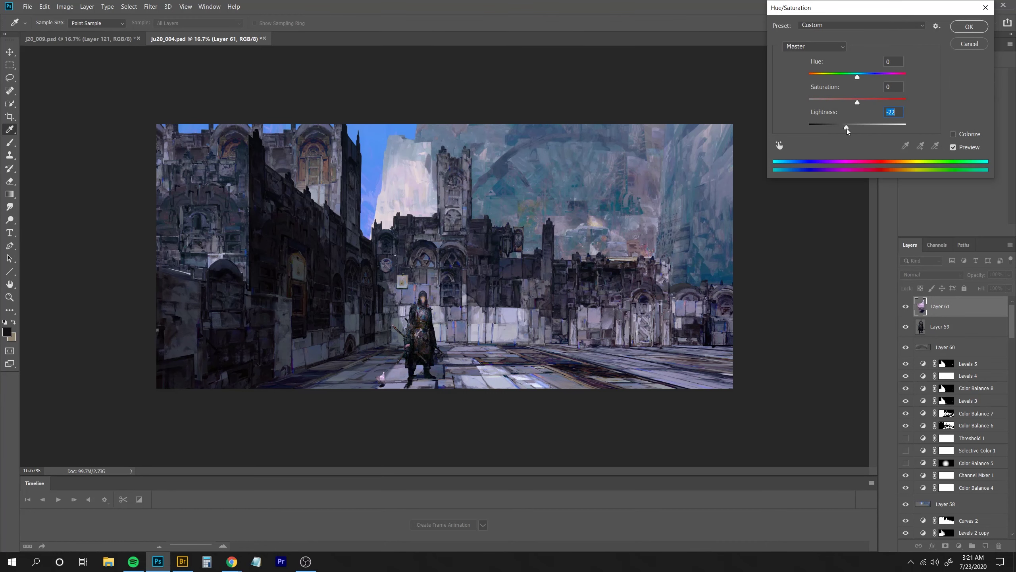
key("Return")
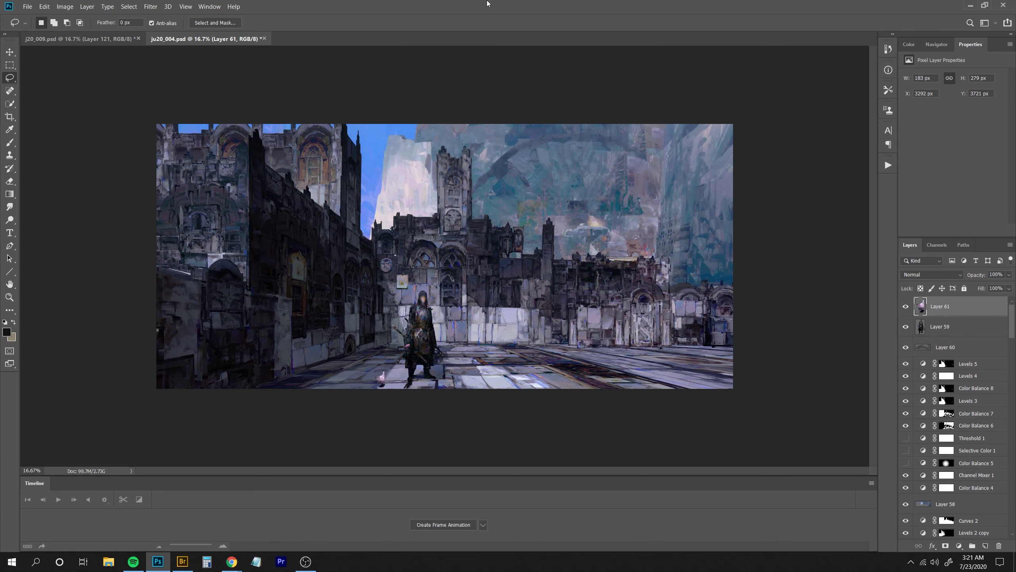
Mirror the canvas and quick-select the tall teal structure at the painting's edge, subtracting the Curves 2 mask from the selection.
key("ctrl+shift+h")
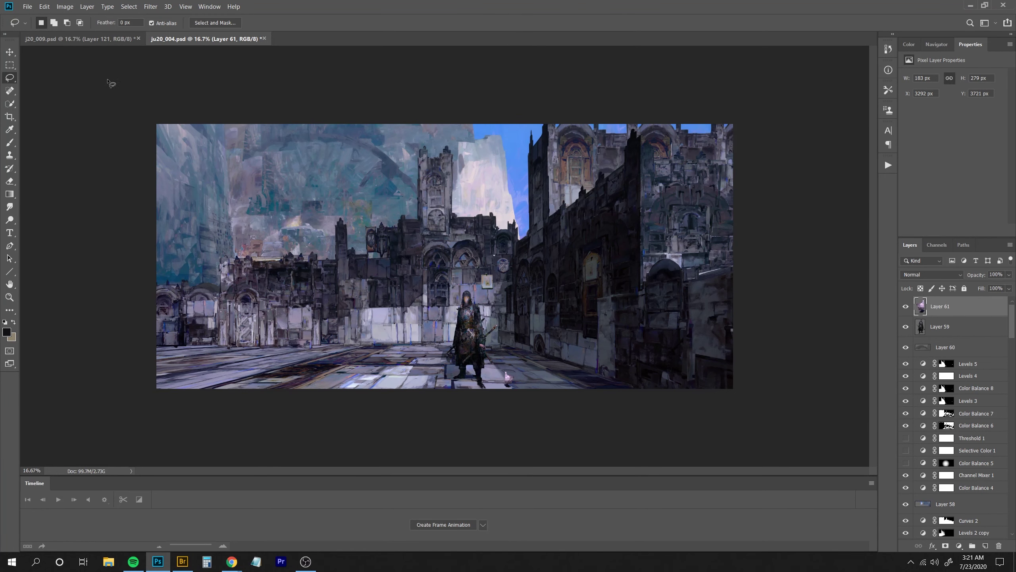
key("w")
key("bracketleft")
mouse_move(201, 247)
left_mouse_down()
mouse_move(210, 269)
mouse_move(223, 226)
mouse_move(210, 122)
mouse_move(220, 280)
left_mouse_up()
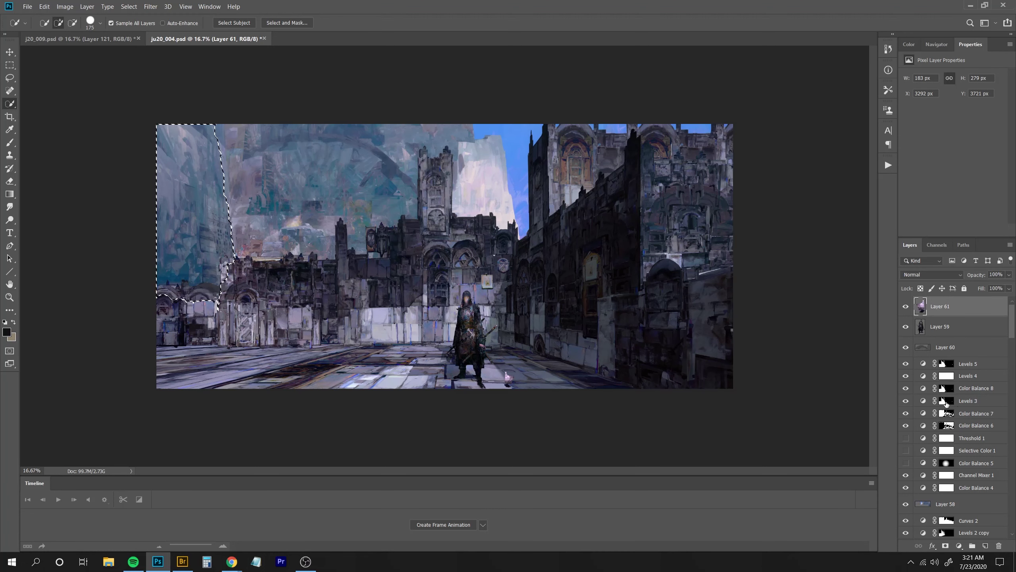
left_click(947, 522, "ctrl+alt")
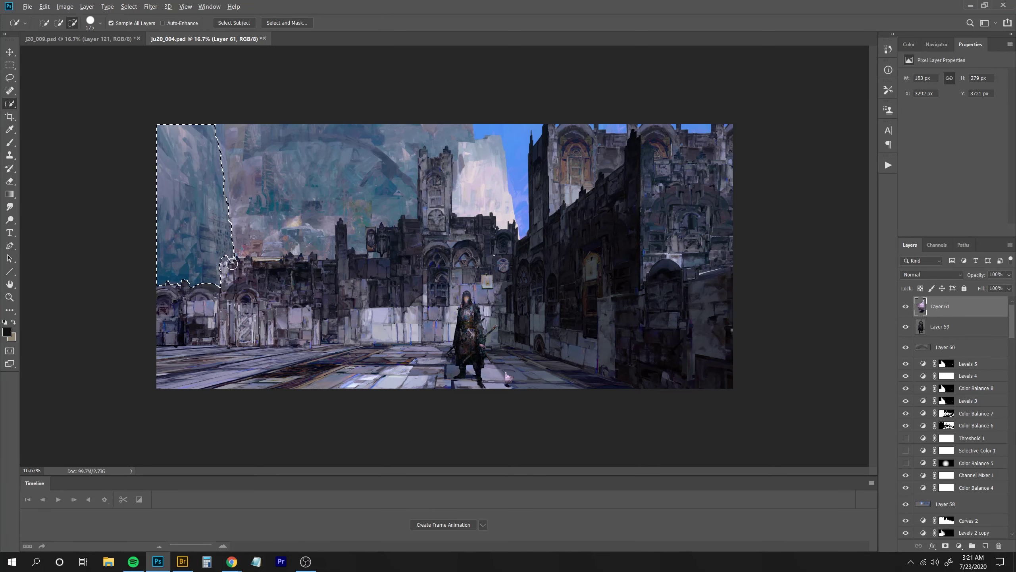
Add a Levels adjustment above Layer 60 masked to the teal structure, with midtones 0.85 and white output 181.
left_click(960, 545)
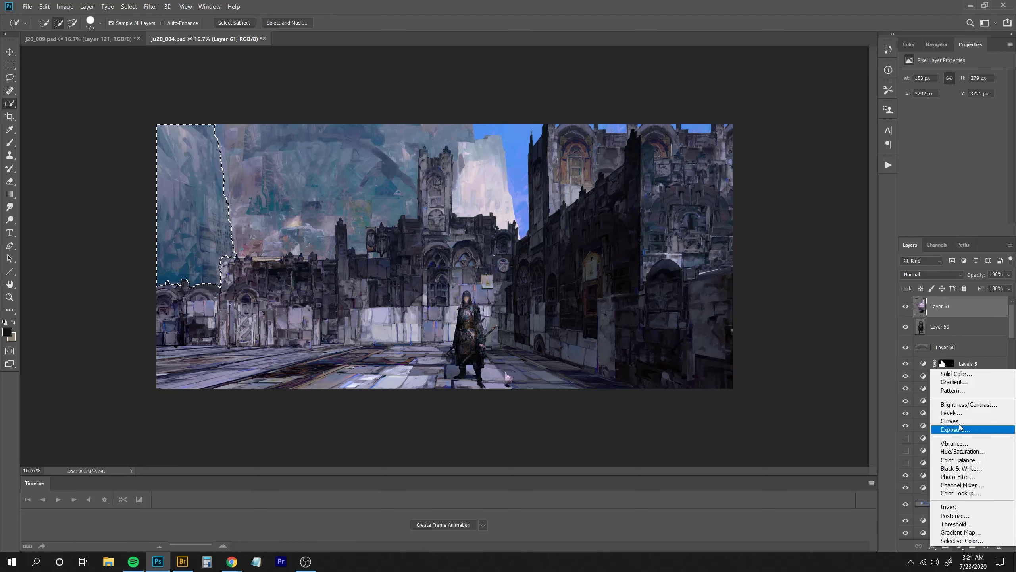
left_click(912, 423)
left_click_drag(1002, 177, 979, 178)
left_click_drag(961, 148, 970, 150)
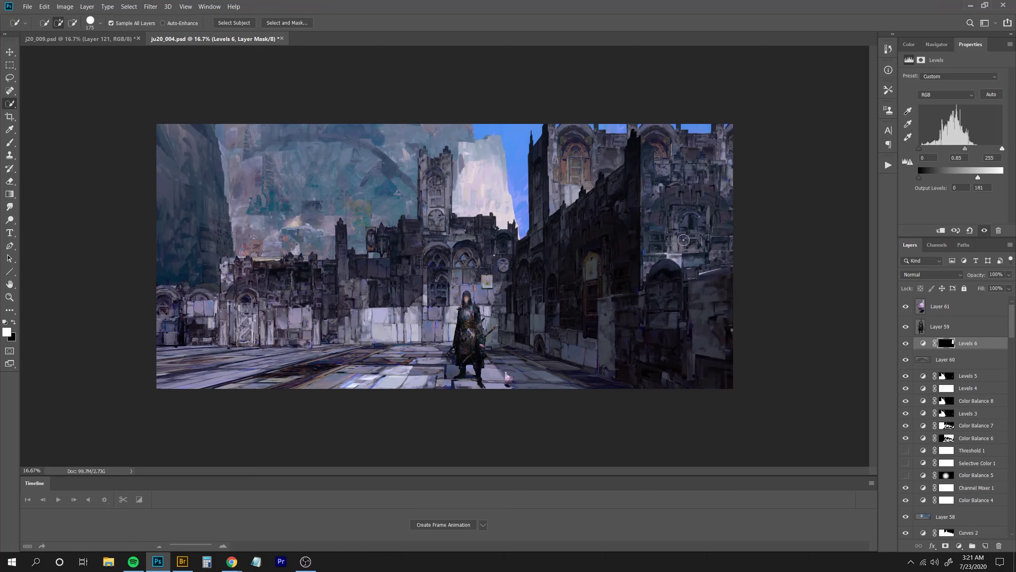
Add a layer above Levels 6 and clone-stamp texture onto the face of the tall teal structure near its sloping edge.
key("ctrl+shift+alt+n")
key("s")
mouse_move(210, 171)
left_mouse_down()
mouse_move(204, 143)
mouse_move(217, 187)
mouse_move(202, 230)
left_mouse_up()
key("]")
key("]")
key("]")
key("]")
key("]")
key("]")
key("]")
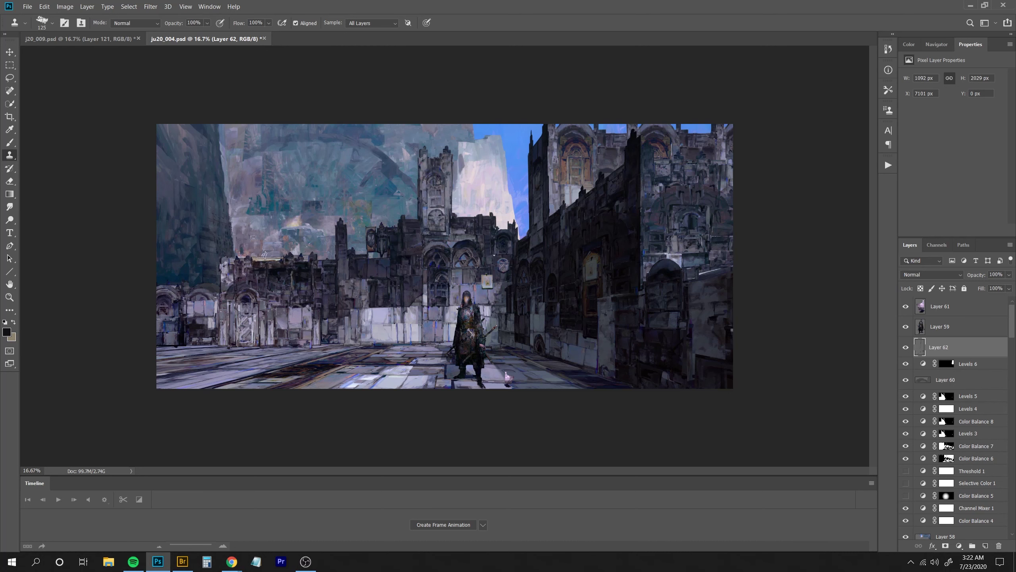
Clone-stamp the sky beside the teal structure above the ruined wall with a smaller brush, and flip the canvas back.
key("bracketleft")
key("bracketleft")
key("bracketleft")
key("bracketleft")
key("bracketleft")
left_click_drag(267, 230, 252, 244)
key("ctrl+minus")
key("ctrl+minus")
key("ctrl+plus")
key("ctrl+plus")
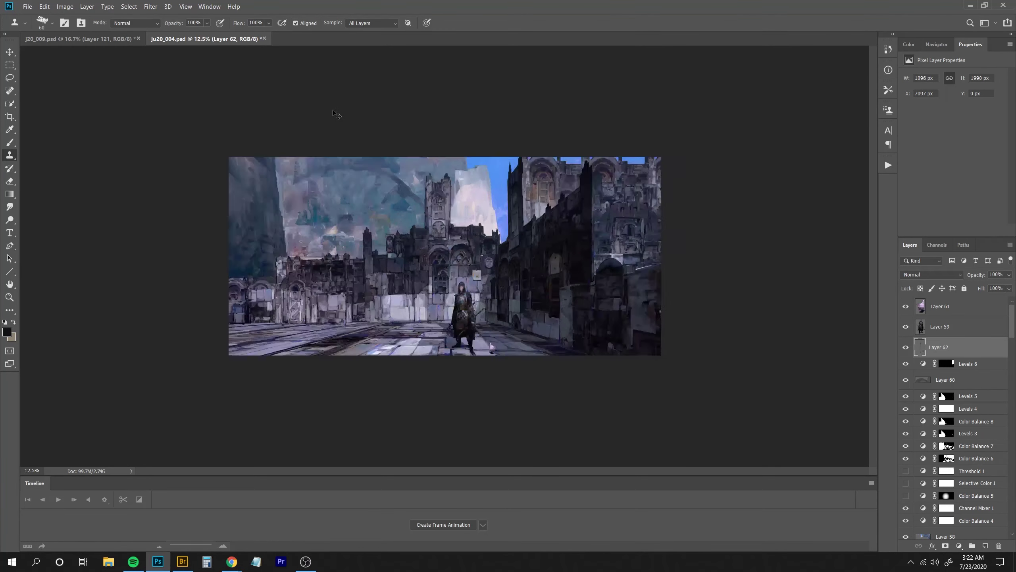
key("ctrl+f")
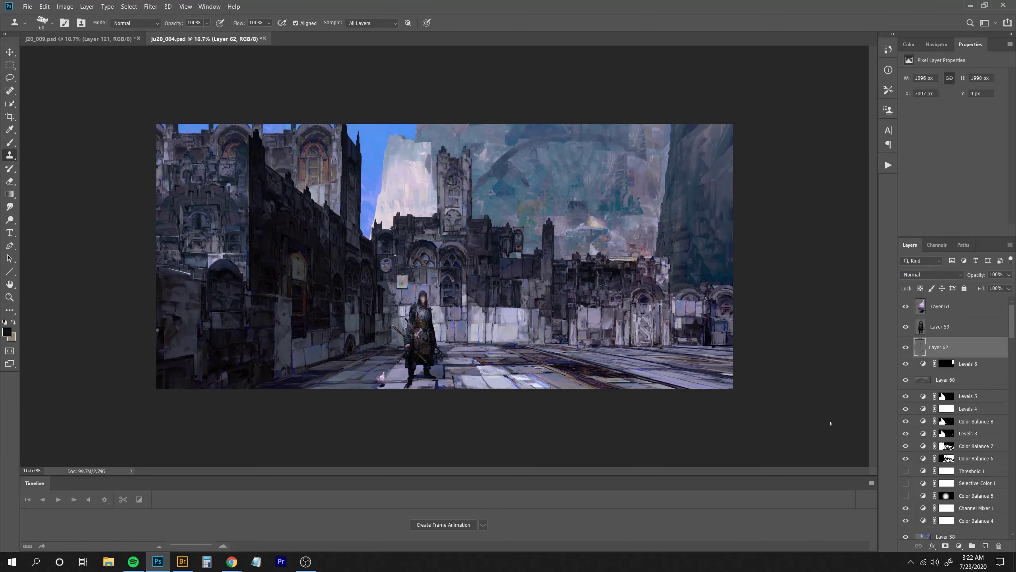
Add a layer above Layer 62 and clone-stamp the base of the far-left building along the foreground ledge.
key("ctrl+shift+alt+n")
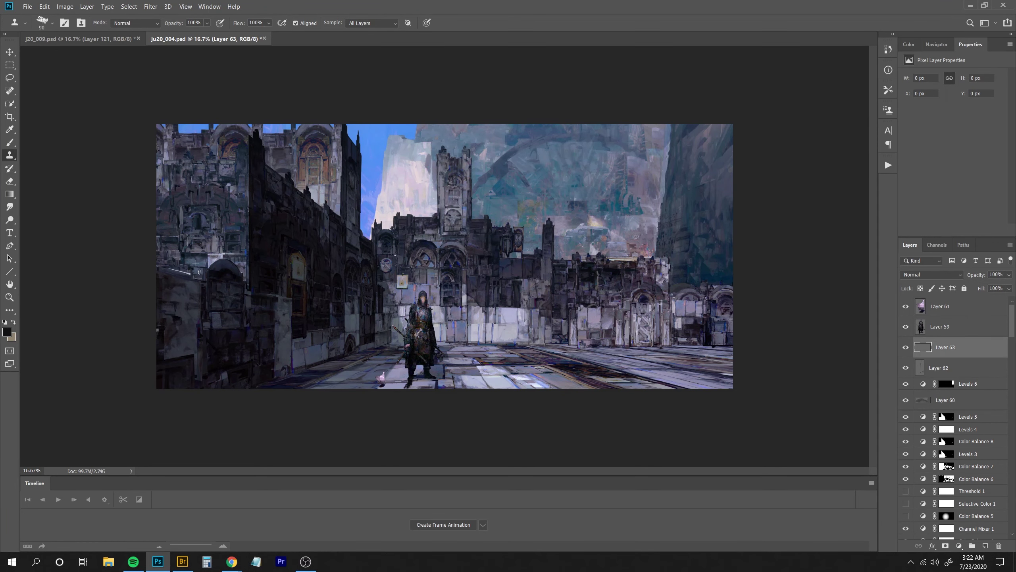
left_click_drag(199, 272, 165, 255)
key("bracketright")
key("bracketright")
left_click_drag(166, 256, 170, 257)
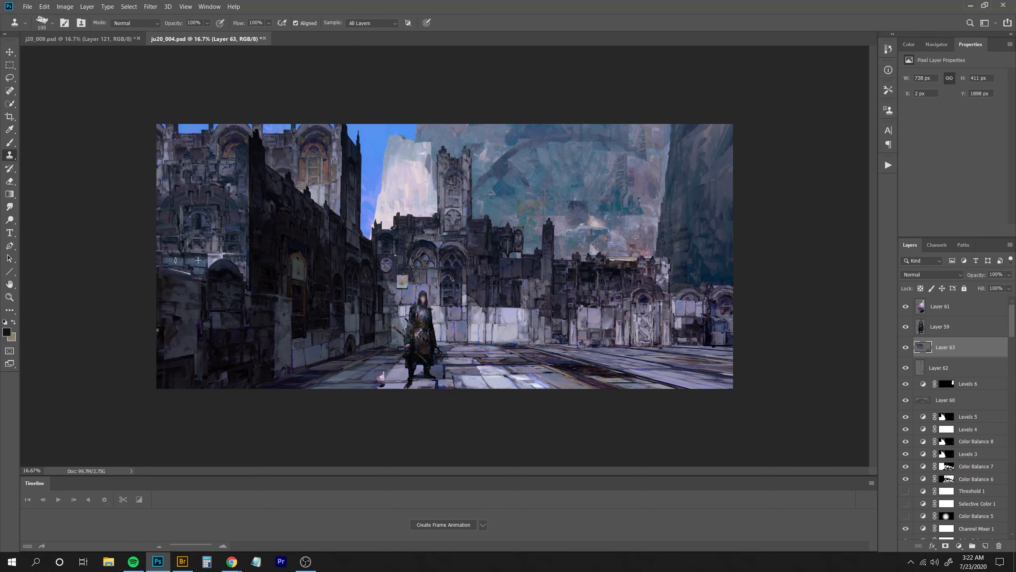
key("ctrl+minus")
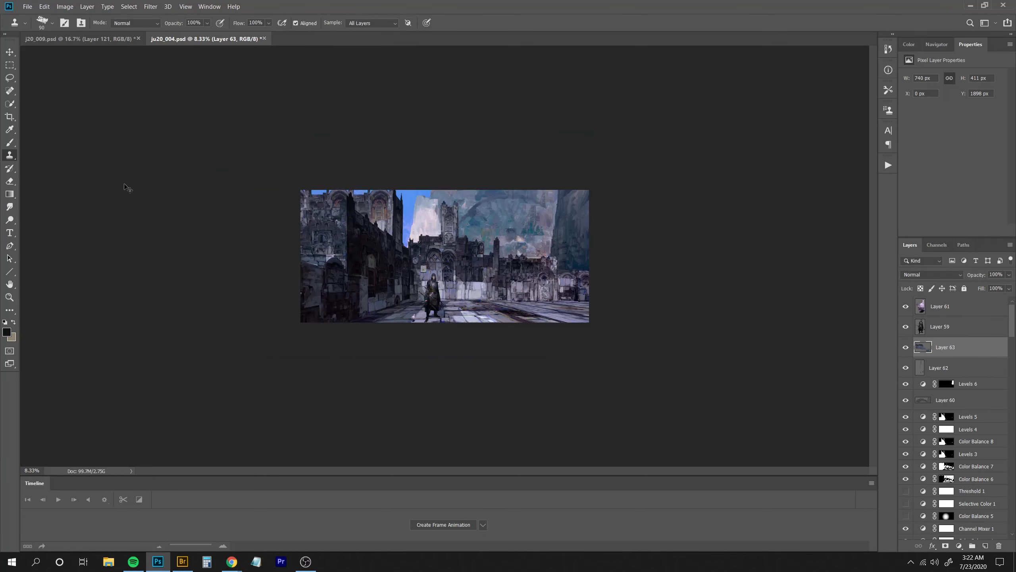
Clone-stamp the far-left building's corner edge beside the dark wall and its upper stonework.
key("ctrl+plus")
key("bracketright")
left_click_drag(246, 251, 247, 233)
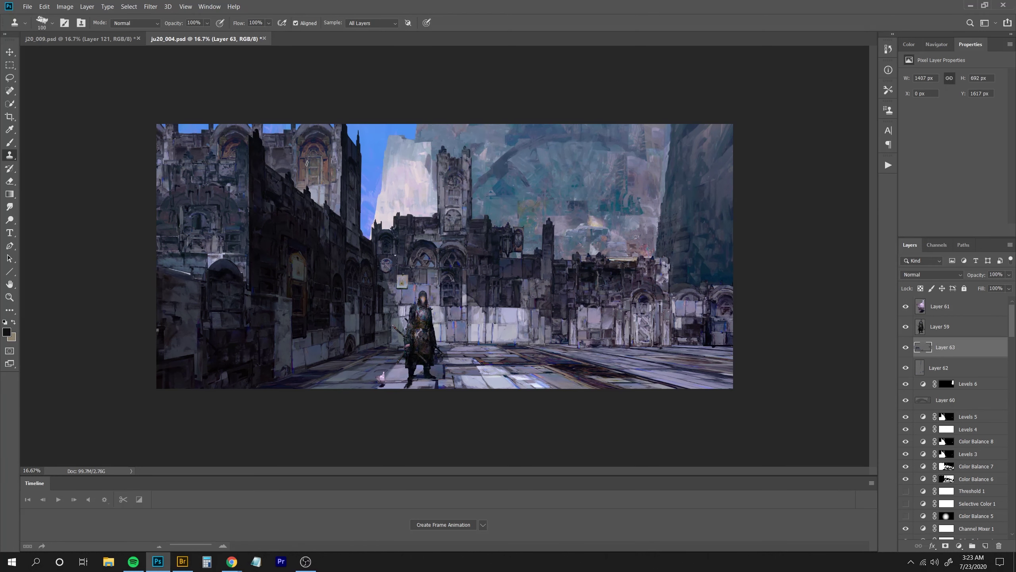
left_click_drag(187, 174, 190, 165)
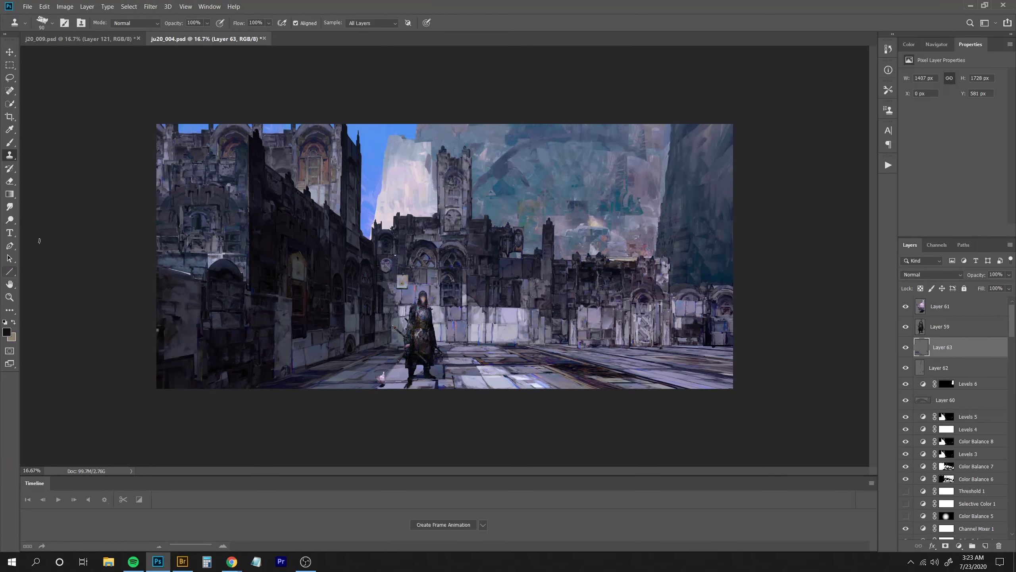
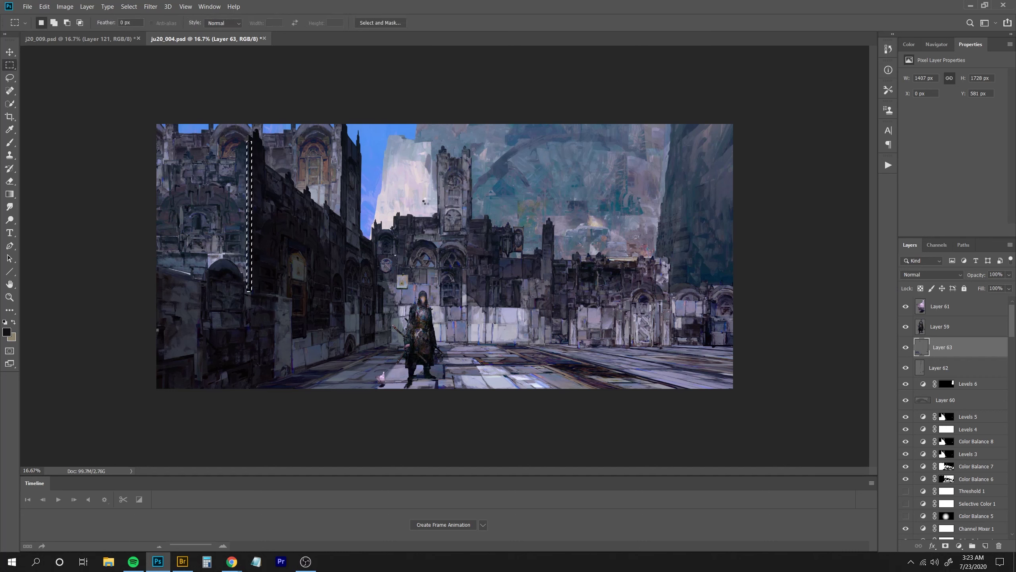
Copy the selected narrow corner strip merged onto a new layer and use Levels to lift its blacks, dim its whites and lower midtones.
key("ctrl+shift+alt+e")
key("ctrl+l")
left_click_drag(802, 164, 792, 164)
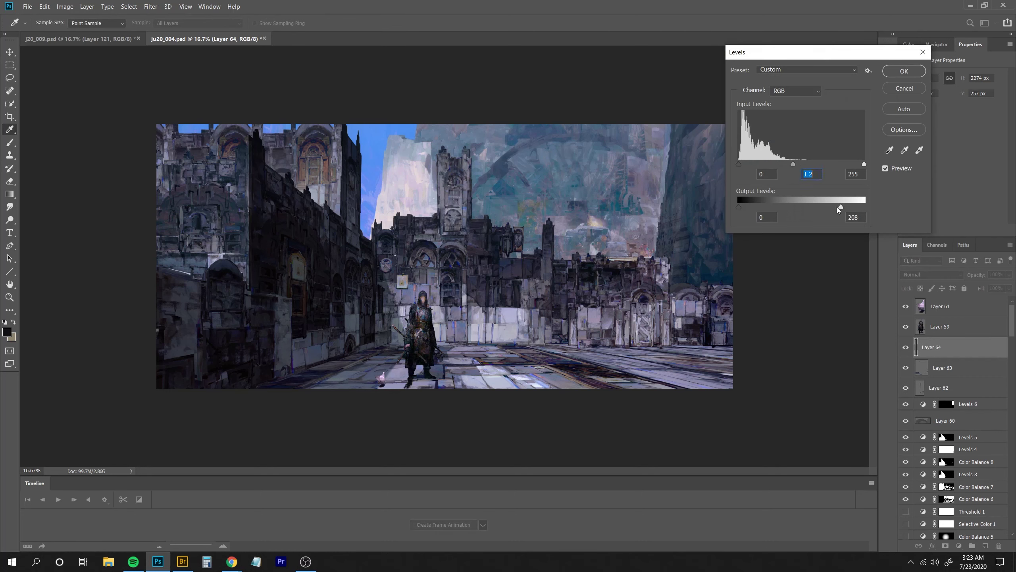
left_click_drag(837, 206, 835, 207)
left_click_drag(739, 206, 748, 206)
left_click_drag(793, 163, 802, 163)
key("Return")
Compare the painting with and without the corner strip layer and apply a Color Balance correction to it.
key("m")
left_click(906, 347)
left_click(906, 347)
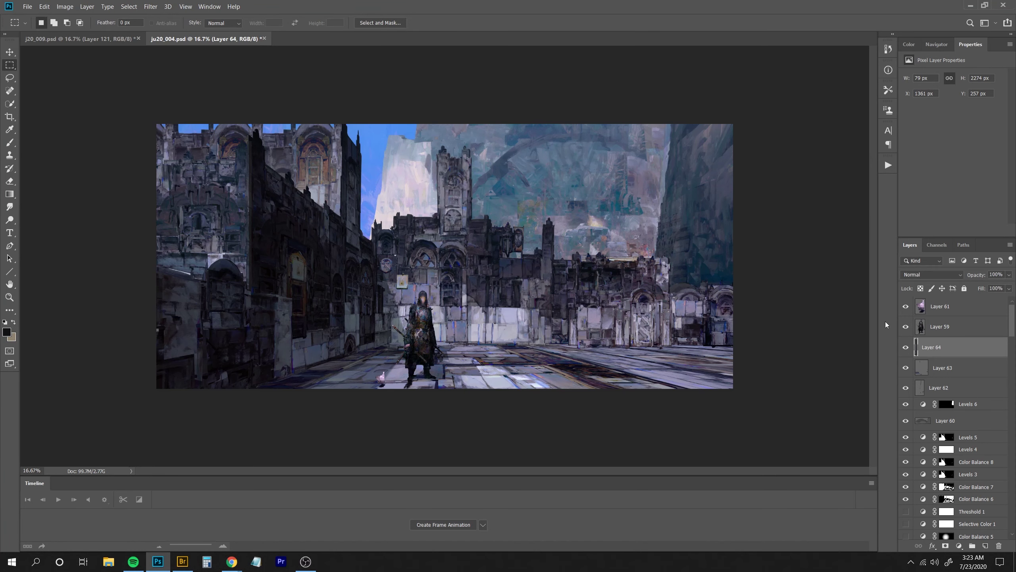
key("ctrl+b")
key("Return")
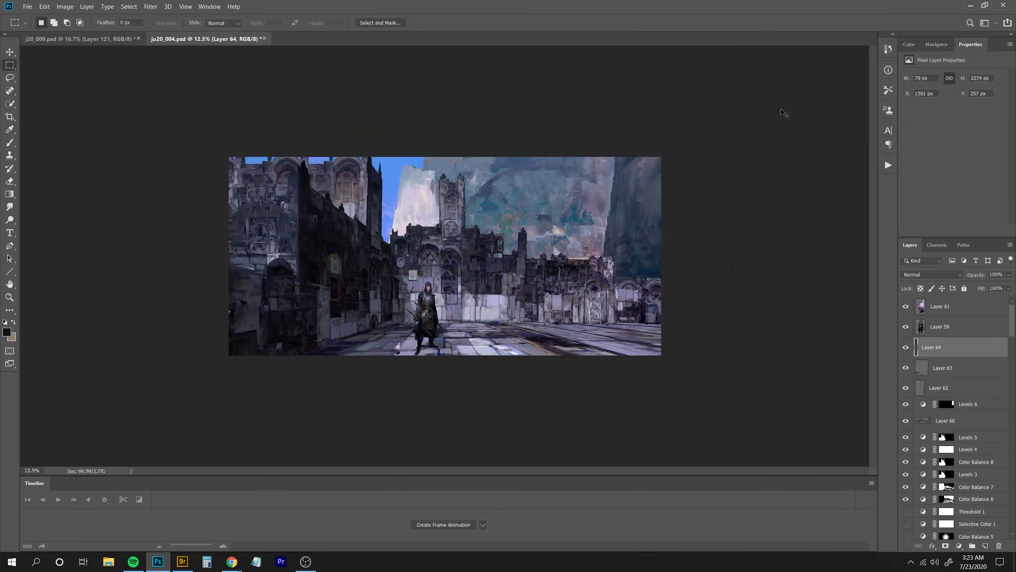
key("w")
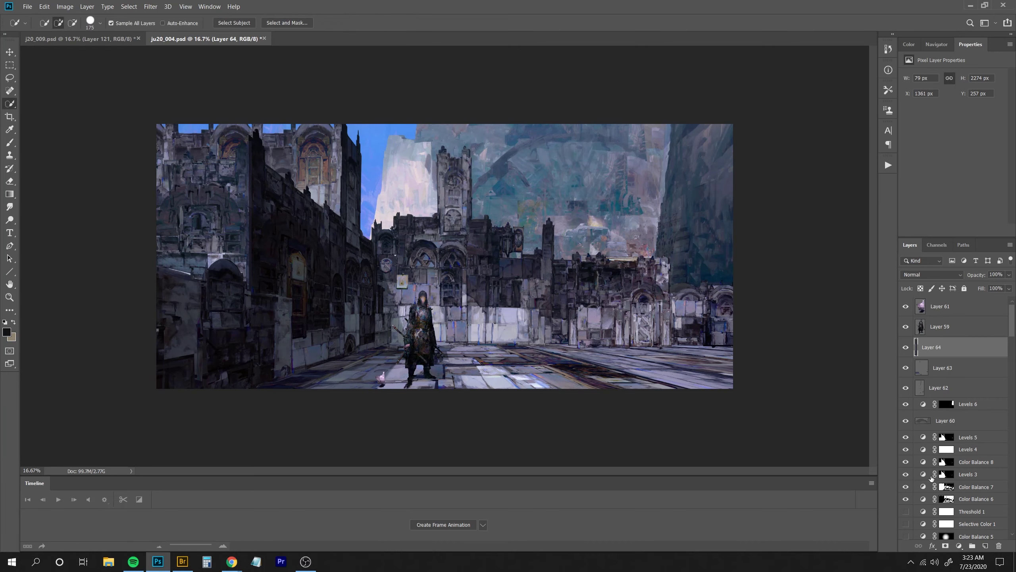
Delete the hidden Threshold 1, Selective Color 1 and Color Balance 5 adjustment layers.
left_click(946, 436, "ctrl")
left_click(963, 448)
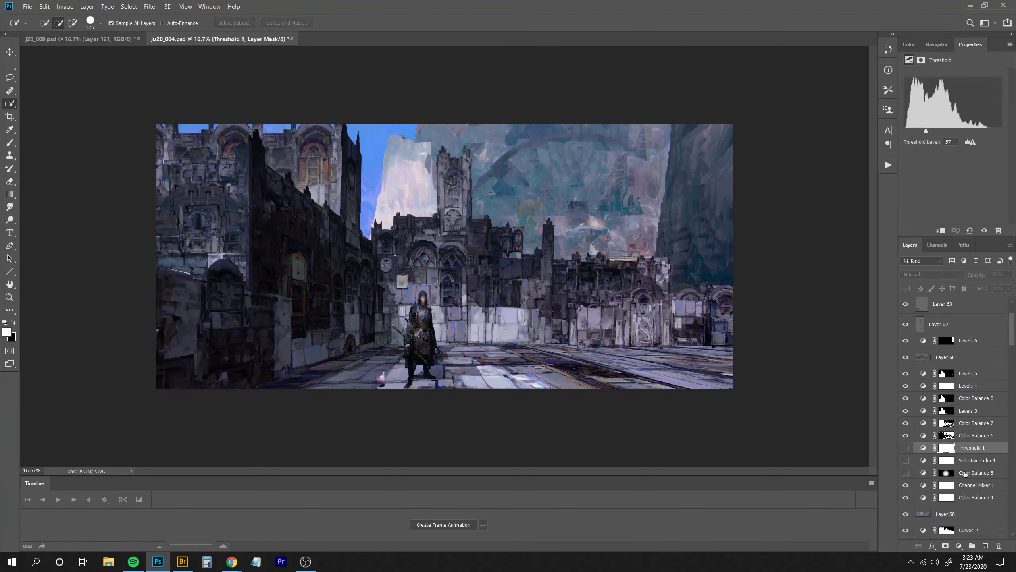
left_click(964, 473, "shift")
key("Delete")
Load the Levels 2 copy mask as a selection and invert it to select everything outside the dark left building.
left_click(945, 508, "ctrl")
scroll(945, 509, "down", 3)
key("ctrl+d")
left_click(906, 453)
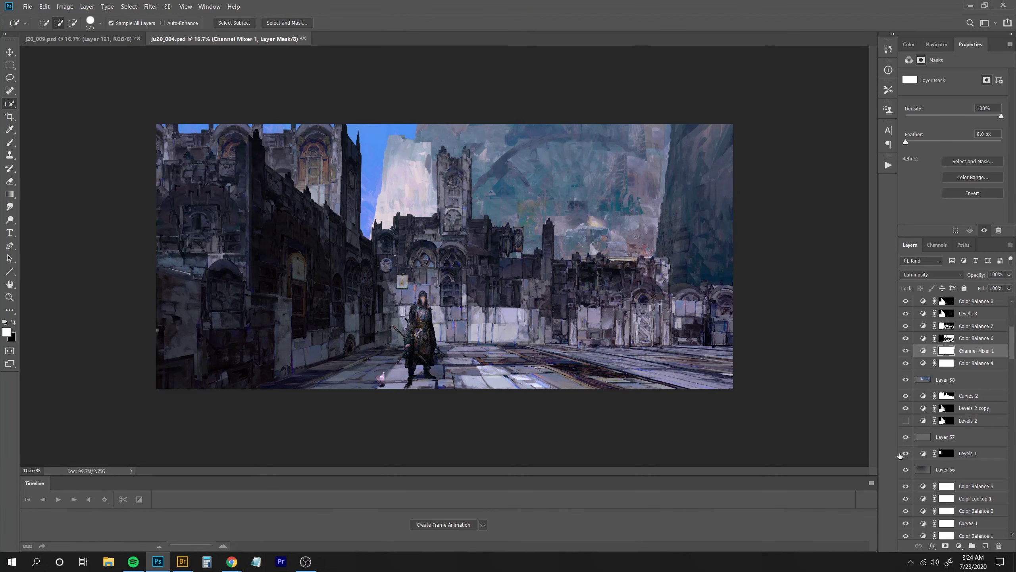
left_click(906, 453)
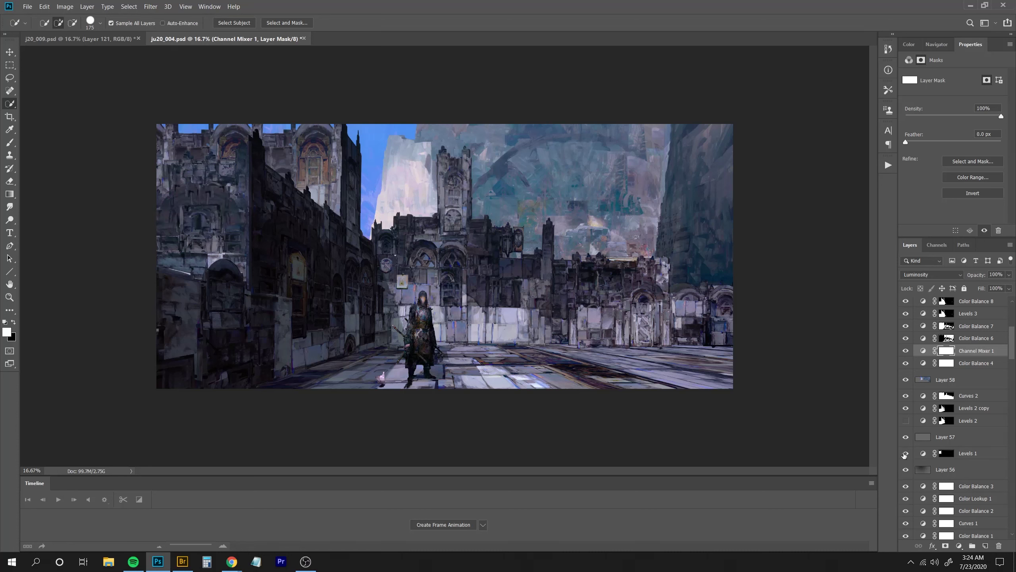
left_click(942, 453, "ctrl")
left_click(943, 410, "ctrl")
key("ctrl+shift+i")
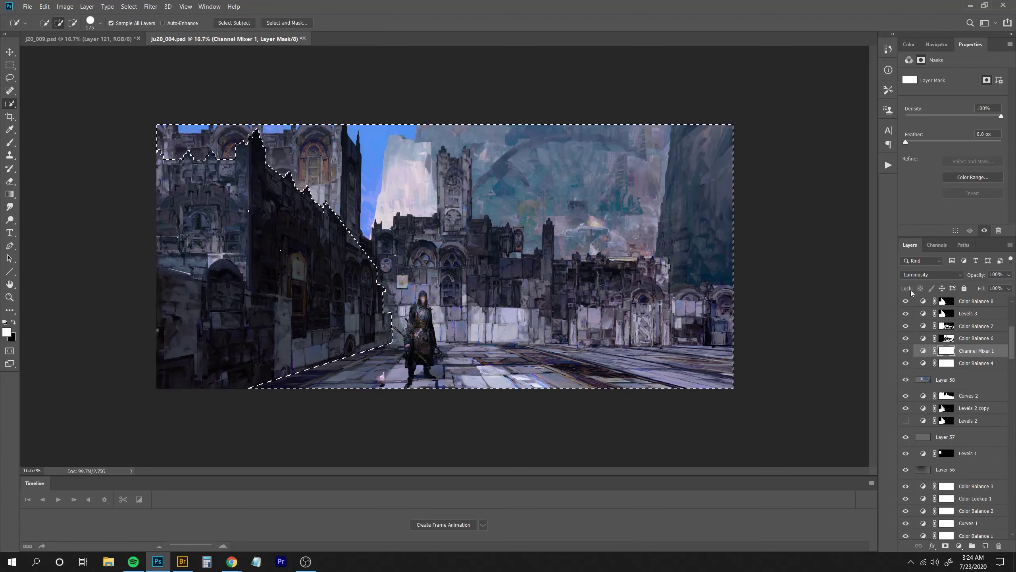
Stamp all visible layers into a new merged layer above Layer 61, keeping the selection.
scroll(968, 321, "up", 5)
left_click(967, 308)
key("ctrl+alt+shift+e")
Dodge the midtones of the background buildings at far left with a 1700 px brush, hiding the selection edges and undoing the last stroke.
left_click(10, 220)
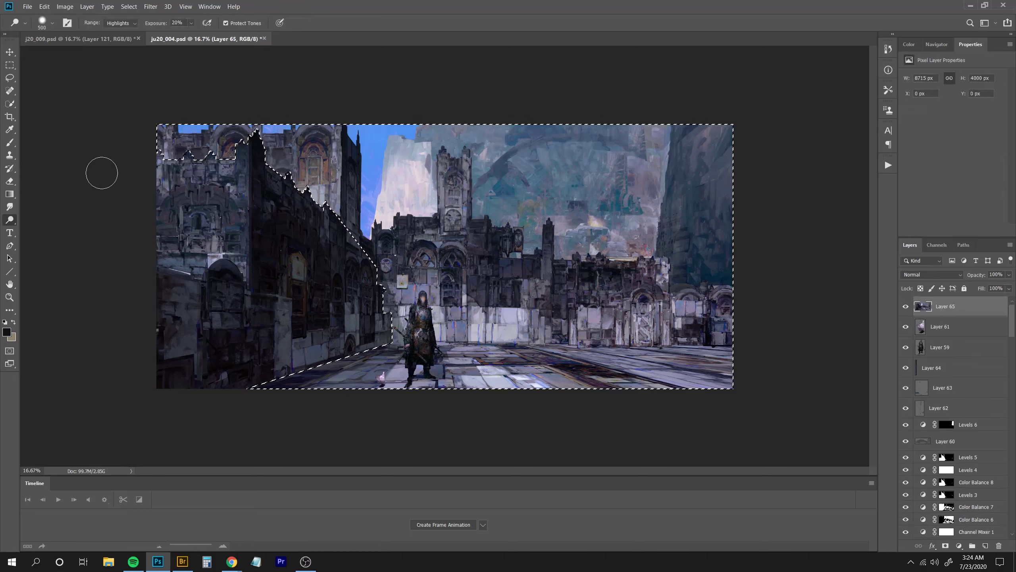
key("ctrl+h")
key("bracketright")
key("bracketright")
key("bracketright")
key("bracketright")
key("bracketright")
key("bracketright")
key("bracketright")
key("bracketright")
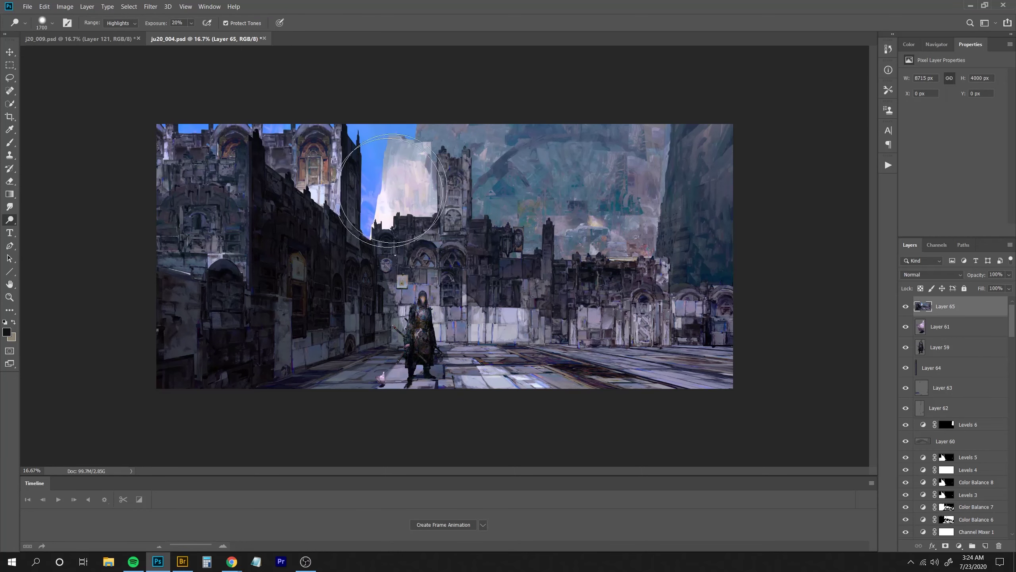
left_click(120, 22)
left_click(119, 39)
mouse_move(234, 194)
left_mouse_down()
mouse_move(248, 188)
mouse_move(65, 176)
left_mouse_up()
mouse_move(243, 139)
left_mouse_down()
mouse_move(248, 226)
mouse_move(78, 112)
left_mouse_up()
mouse_move(195, 167)
left_mouse_down()
mouse_move(78, 163)
mouse_move(232, 163)
mouse_move(245, 226)
left_mouse_up()
key("ctrl+z")
Dodge the shadows and then the midtones of the upper-left background buildings at 20% exposure.
left_click(120, 22)
left_click(119, 46)
left_click(120, 22)
left_click(119, 31)
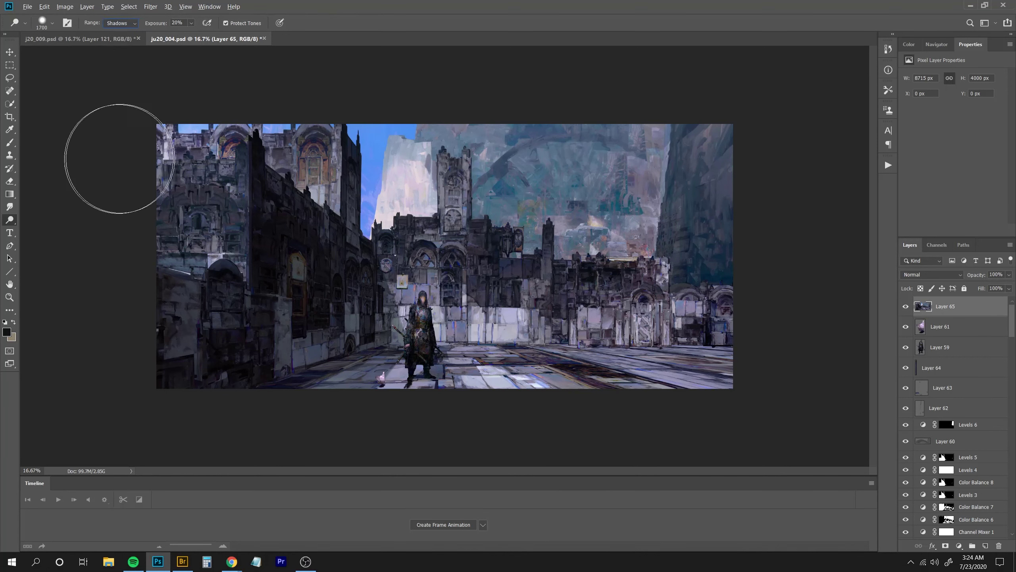
left_click_drag(119, 159, 290, 158)
left_click(120, 23)
left_click(119, 39)
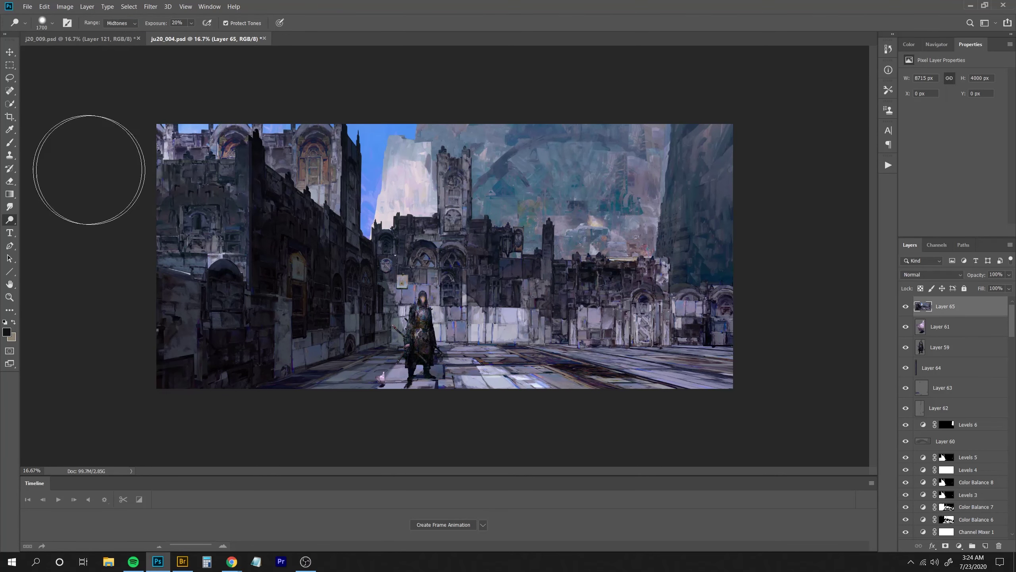
mouse_move(91, 170)
left_mouse_down()
mouse_move(213, 211)
mouse_move(231, 122)
left_mouse_up()
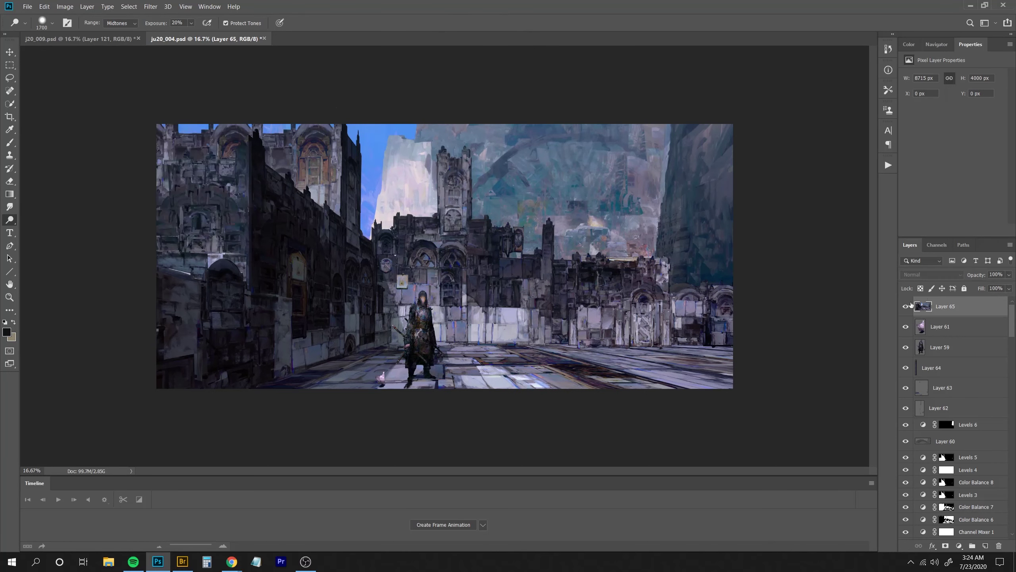
Lower Layer 65's opacity to 62%, judging the painting at reduced and normal size.
left_click_drag(977, 274, 957, 276)
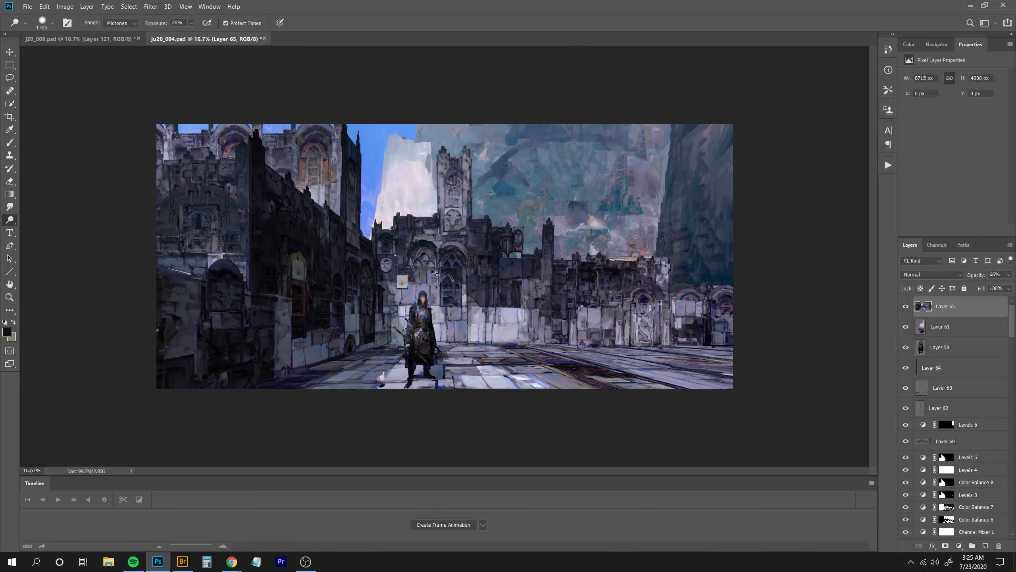
mouse_move(543, 280)
left_mouse_down()
mouse_move(756, 365)
mouse_move(468, 381)
left_mouse_up()
key("ctrl+minus")
key("ctrl+minus")
key("ctrl+minus")
key("ctrl+plus")
key("ctrl+plus")
key("ctrl+plus")
left_click_drag(977, 276, 975, 275)
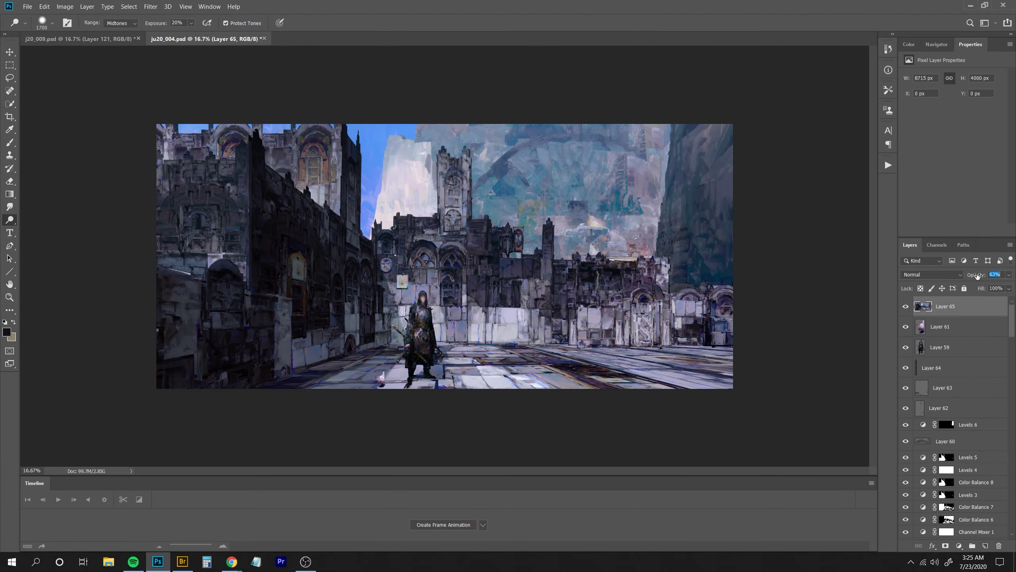
Add a mask to Layer 65 and apply a radial gradient that fades it around the courtyard's right half, replacing the first gradient.
left_click(946, 546)
key("g")
key("x")
left_click_drag(529, 248, 299, 247)
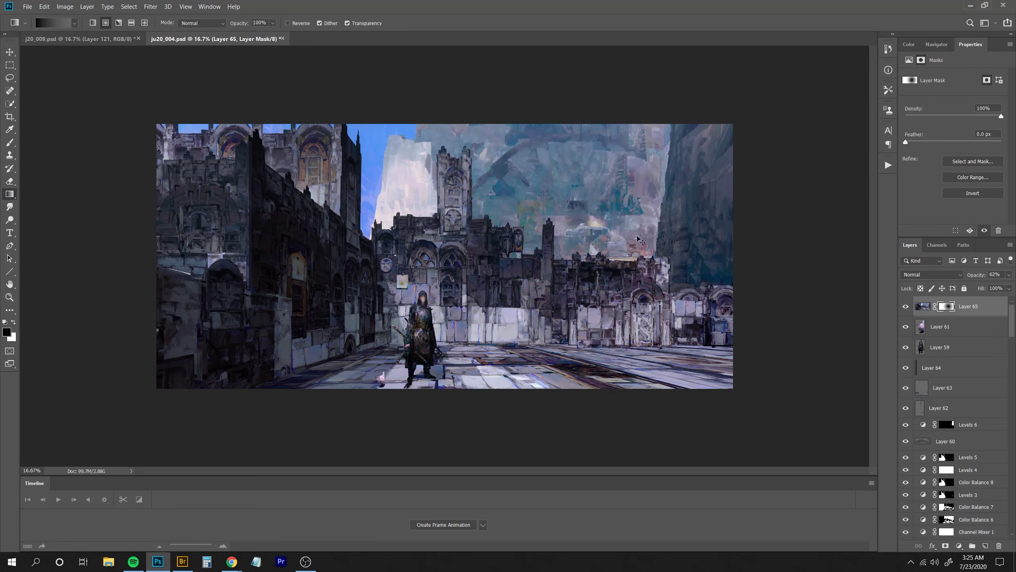
key("ctrl+z")
left_click_drag(619, 274, 452, 288)
Add a Color Balance adjustment with midtones -11, +10, -1 and shadows +3, -6, -6, and check it on and off.
left_click(960, 545)
left_click(909, 465)
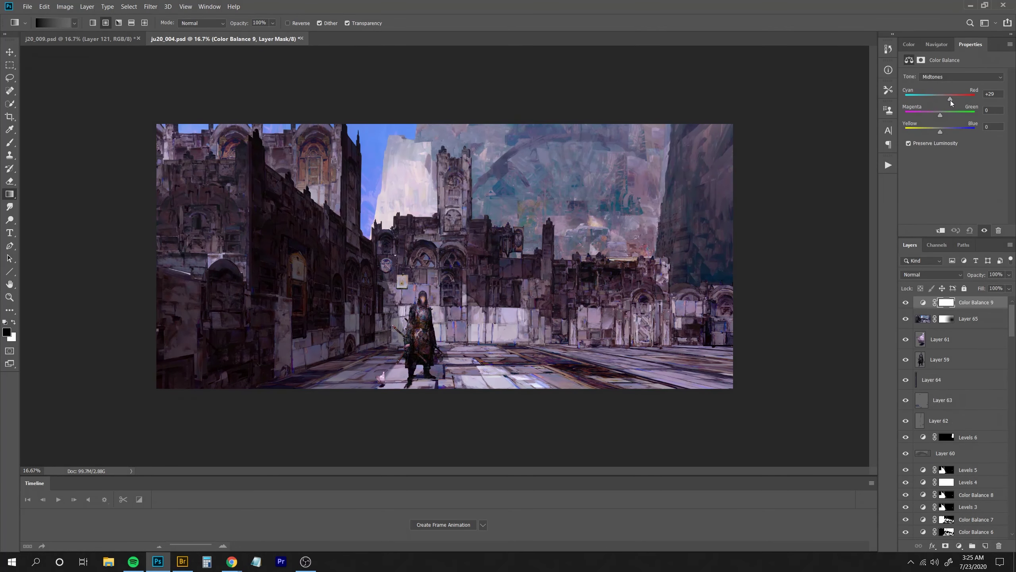
mouse_move(951, 100)
left_mouse_down()
mouse_move(928, 102)
mouse_move(940, 133)
mouse_move(938, 100)
left_mouse_up()
left_click(939, 77)
left_click(936, 101)
left_click(943, 77)
left_click(943, 85)
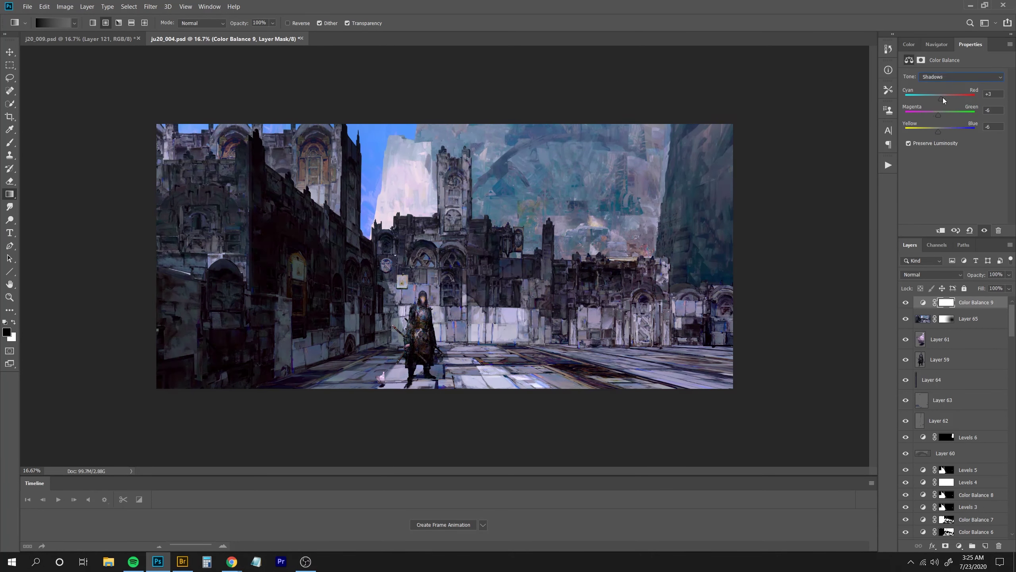
left_click(906, 303)
left_click(906, 303)
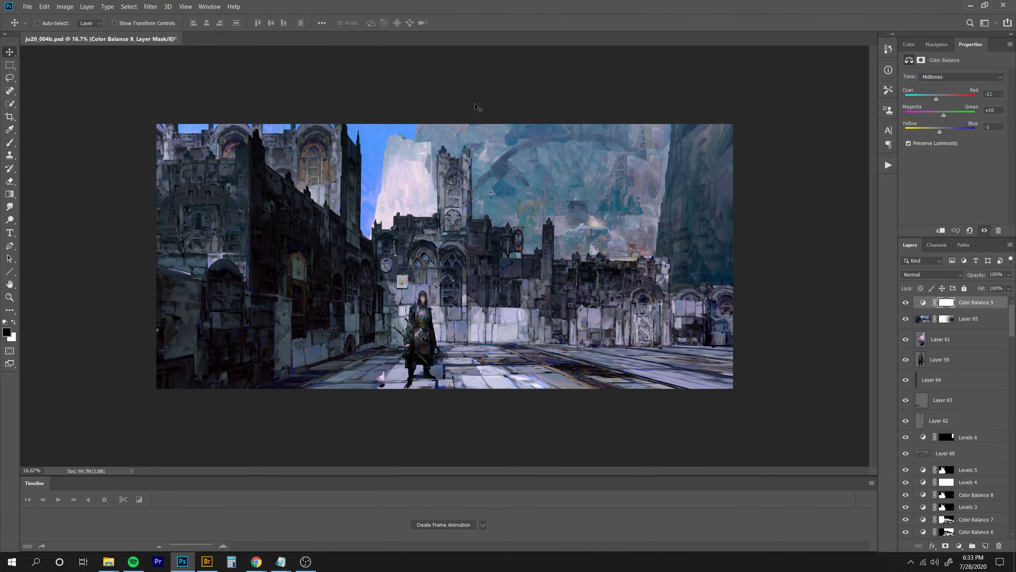
Compare the painting with and without Color Balance 9, Layer 65 and the figure on Layer 59.
left_click(906, 303)
left_click(906, 303)
left_click(906, 303)
left_click(906, 303)
left_click(907, 319)
left_click(906, 318)
left_click(906, 319)
left_click(906, 318)
left_click(907, 318)
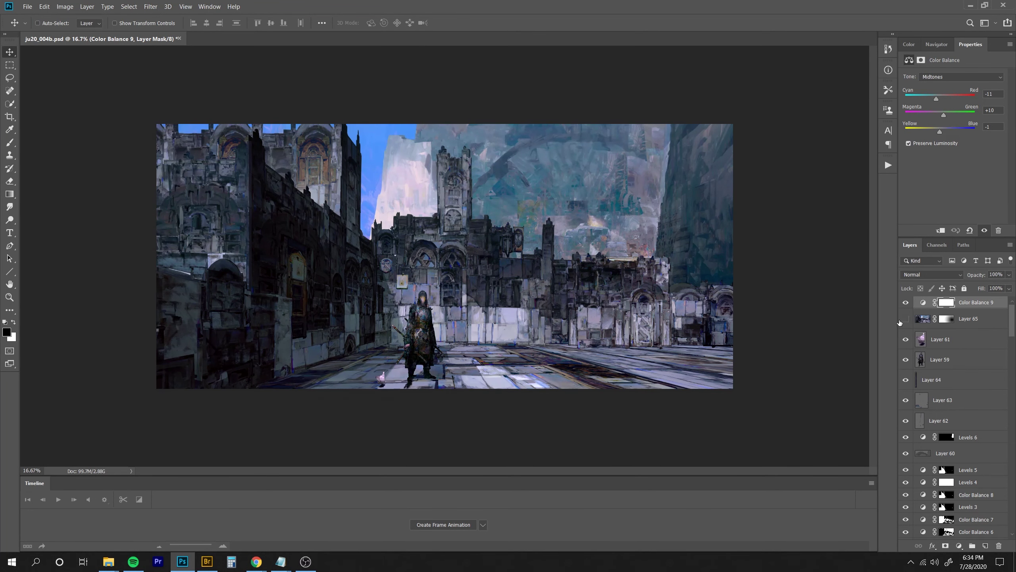
left_click(906, 318)
left_click(906, 360)
left_click(906, 360)
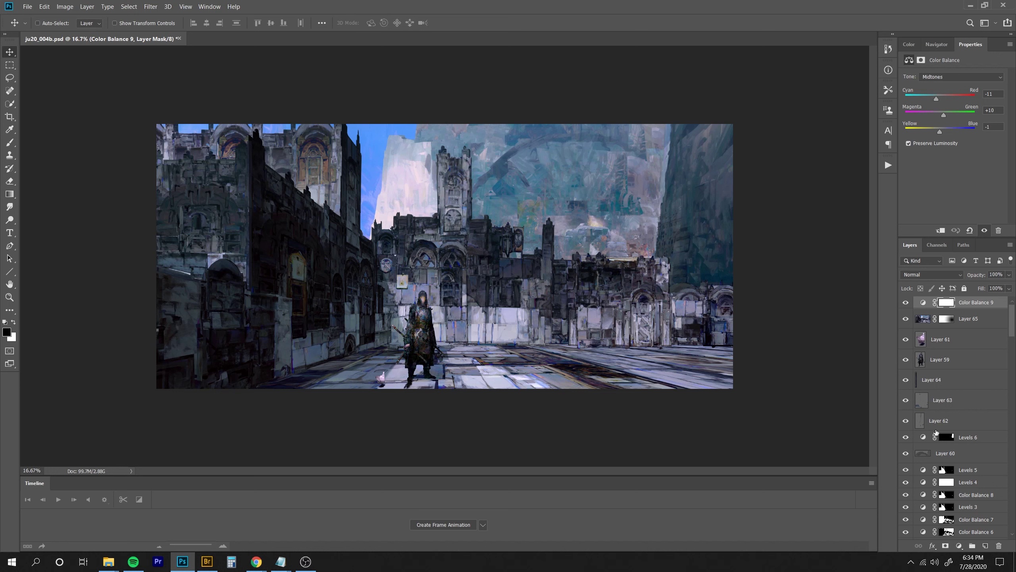
Compare the painting with and without Levels 6 and leave that adjustment hidden.
left_click(906, 436)
left_click(906, 436)
left_click(905, 437)
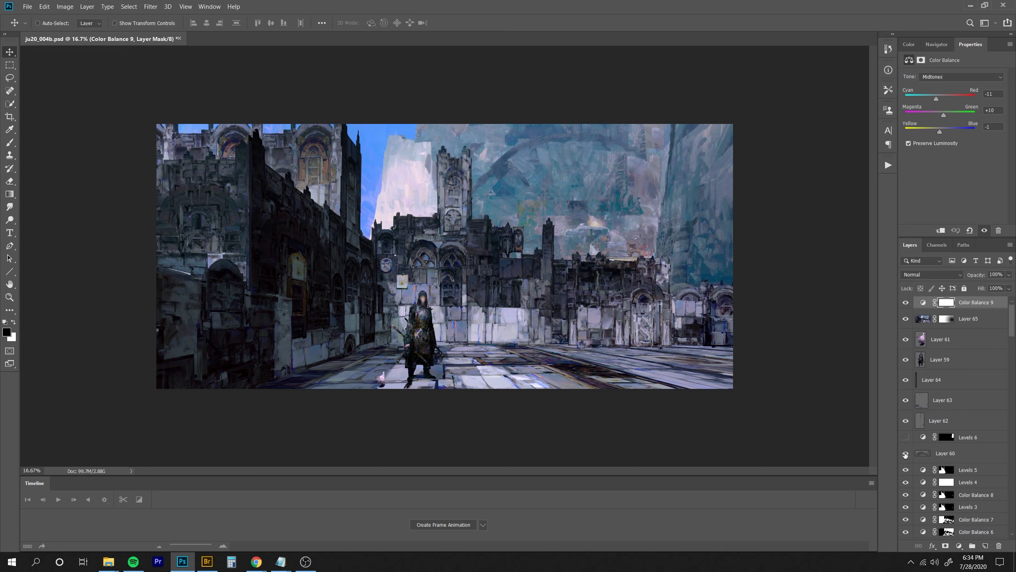
Colorize Layer 60 with Hue/Saturation at hue 268, saturation 80 and lightness -72, and recheck Levels 6.
left_click(928, 453)
key("ctrl+u")
left_click_drag(857, 128, 868, 102)
left_click(954, 134)
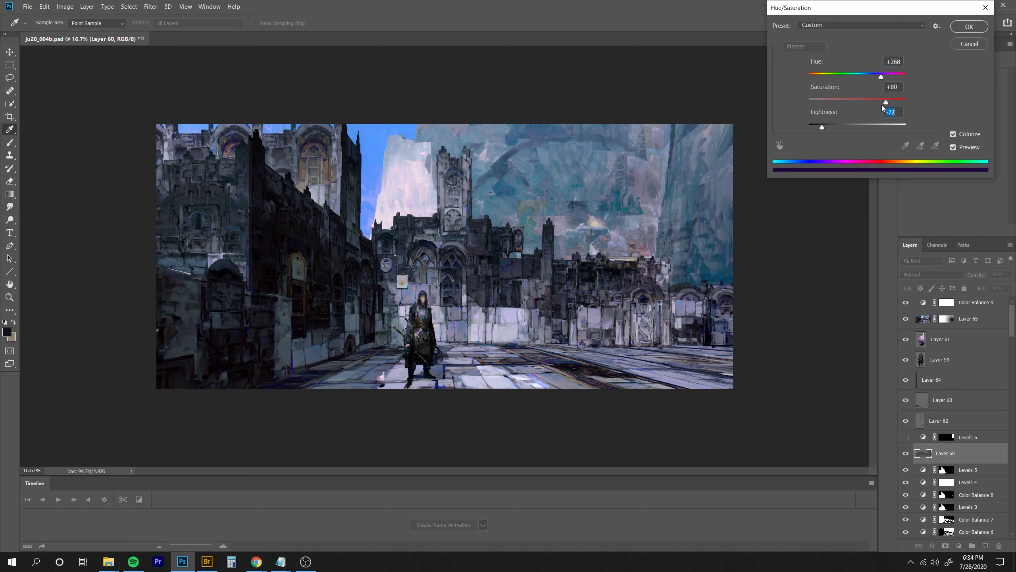
key("Return")
left_click(906, 438)
left_click(908, 438)
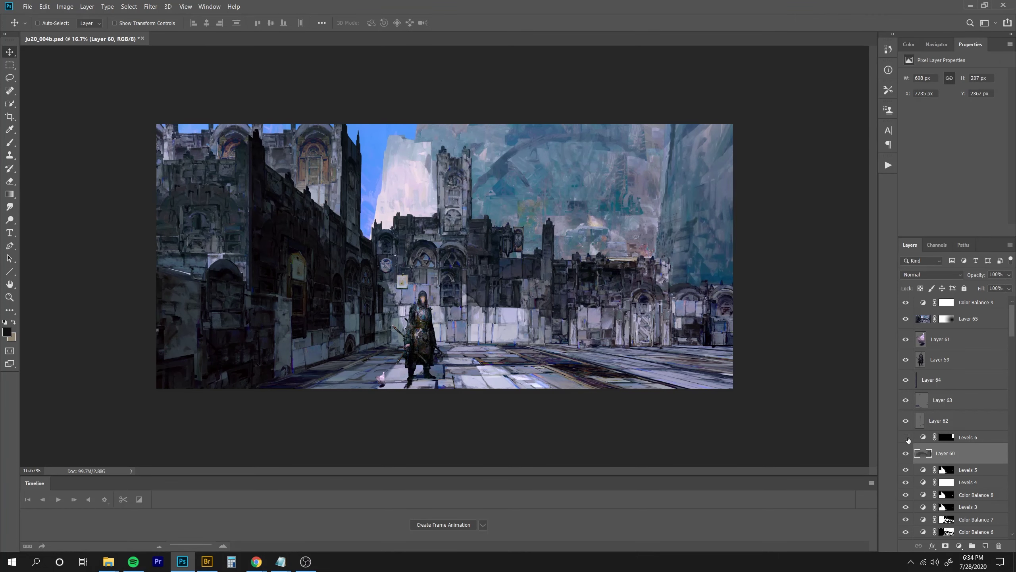
Compare the background buildings with and without the dodged Layer 65.
left_click(907, 320)
left_click(906, 320)
left_click(907, 320)
left_click(906, 320)
Compare Layer 65 with and without its mask, leave the mask disabled and set the layer's opacity to 73%.
left_click(972, 320)
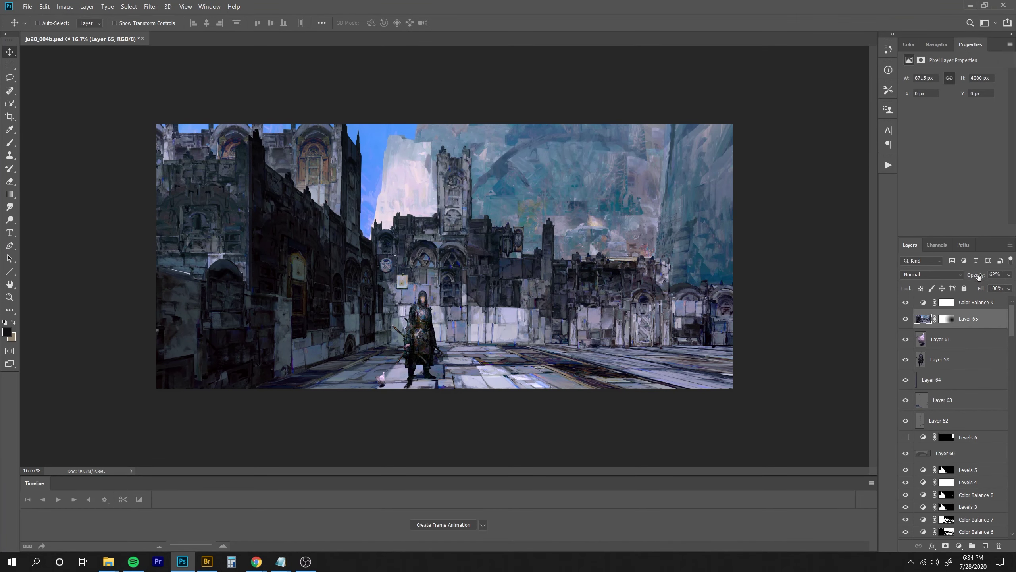
left_click(949, 319, "shift")
left_click(949, 320, "shift")
left_click(949, 320, "shift")
left_click(949, 320, "shift")
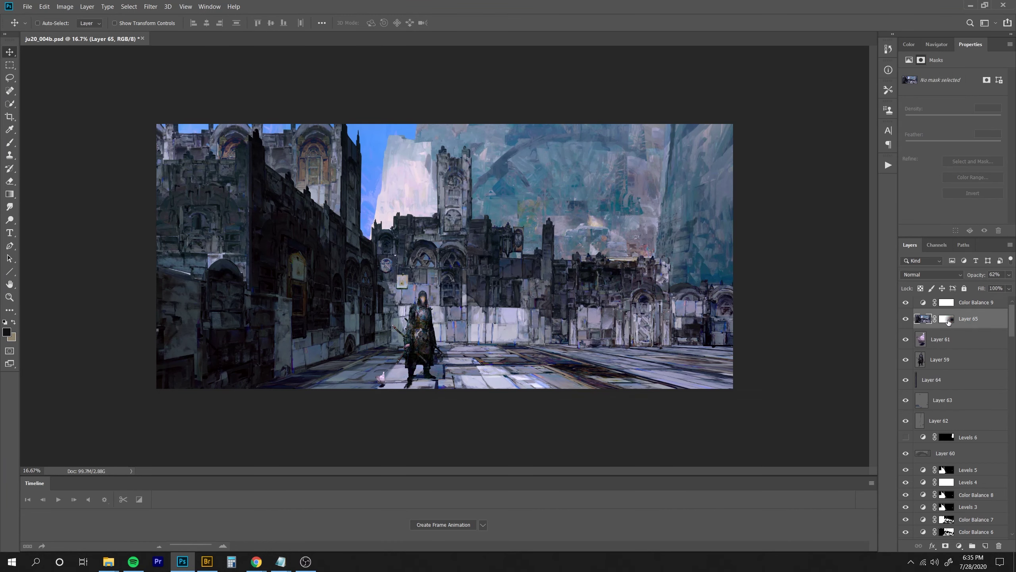
left_click(949, 320, "shift")
mouse_move(976, 276)
left_mouse_down()
mouse_move(947, 280)
mouse_move(1013, 278)
mouse_move(980, 281)
left_mouse_up()
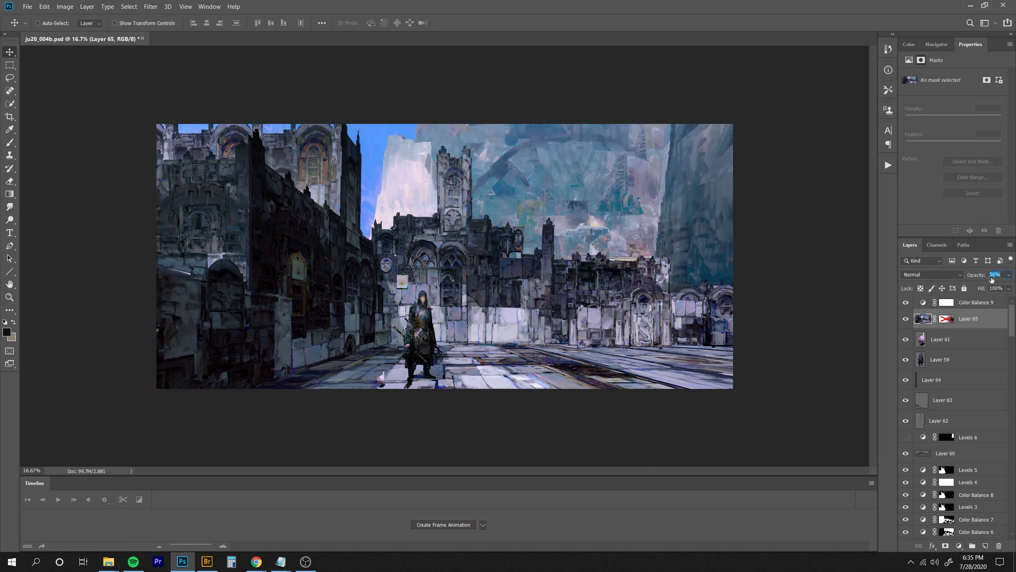
left_click(906, 454)
Resize the image to a width of 8000 pixels.
key("ctrl+plus")
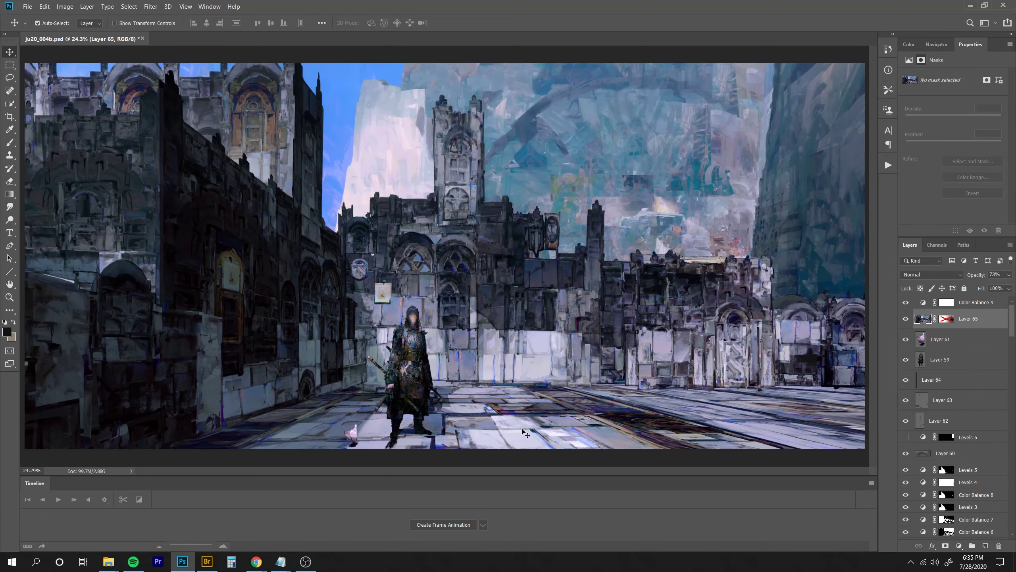
key("ctrl+alt+i")
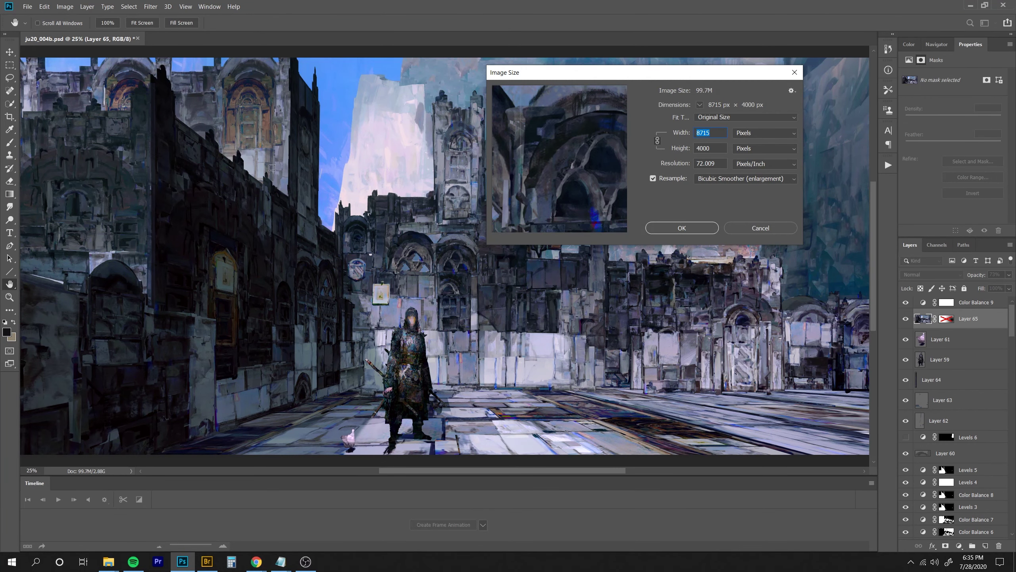
type("8000")
key("Return")
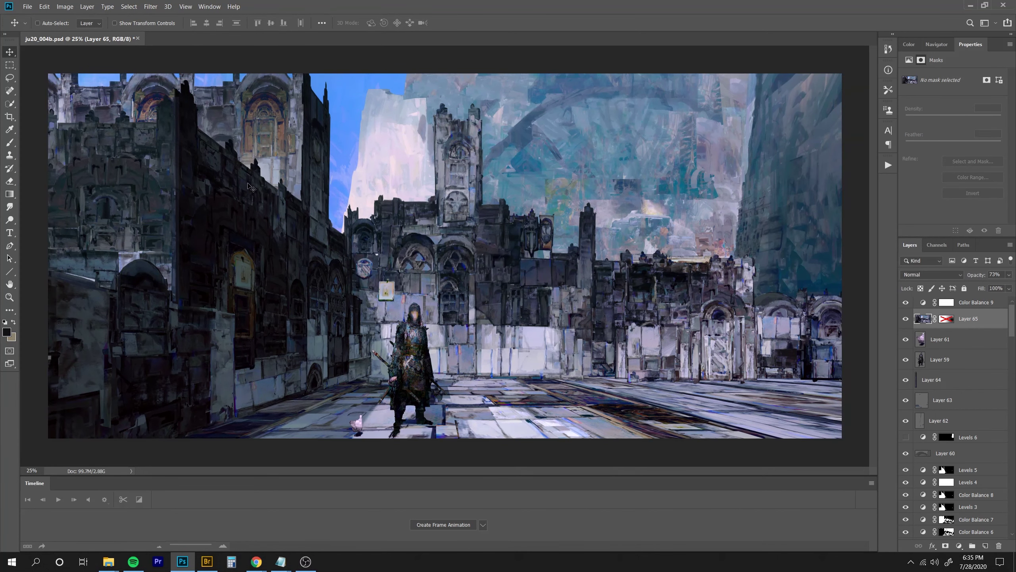
Add a layer in Color blend mode above Layer 65 and brush over the orange arched window of the upper-left background building.
key("ctrl+0")
key("ctrl+minus")
key("ctrl+shift+alt+n")
key("s")
left_click(932, 274)
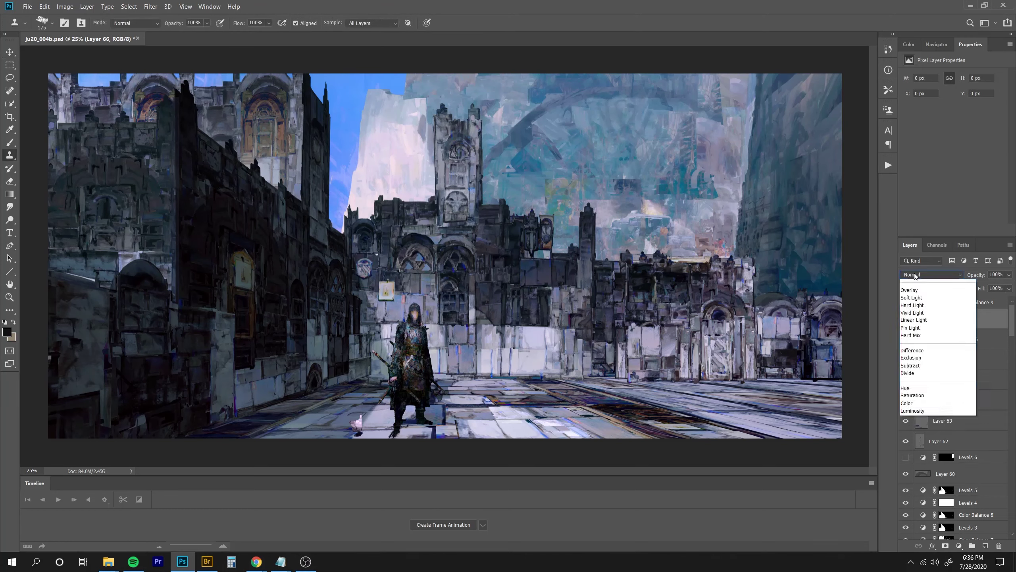
left_click(927, 512)
key("b")
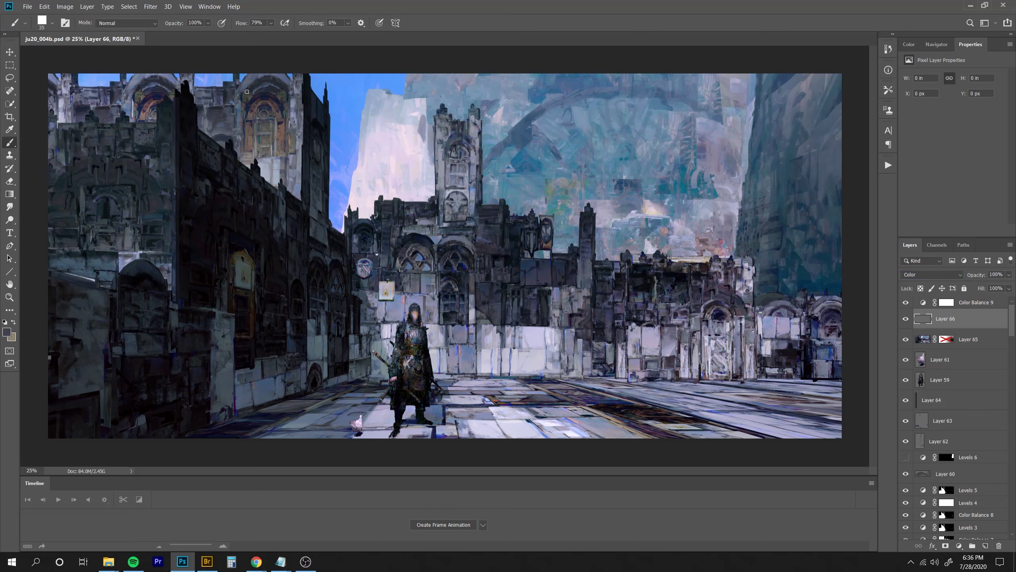
mouse_move(247, 91)
left_mouse_down()
mouse_move(288, 107)
mouse_move(294, 172)
mouse_move(294, 157)
left_mouse_up()
Add another layer and clone-stamp dark stonework along the base of the lower-left foreground wall.
key("ctrl+shift+alt+n")
key("s")
left_click_drag(137, 421, 151, 425)
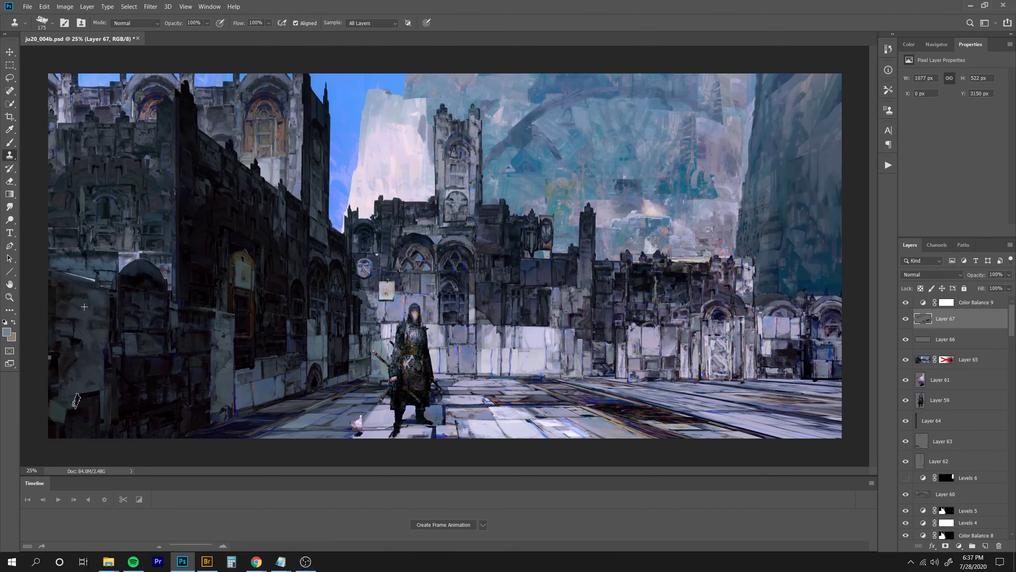
Move Layer 67 above Color Balance 9 and clone-stamp the lower-left foreground wall using stonework sampled nearby.
key("ctrl+bracketright")
key("bracketleft")
left_click(89, 376, "alt")
mouse_move(98, 396)
left_mouse_down()
mouse_move(71, 406)
mouse_move(110, 430)
left_mouse_up()
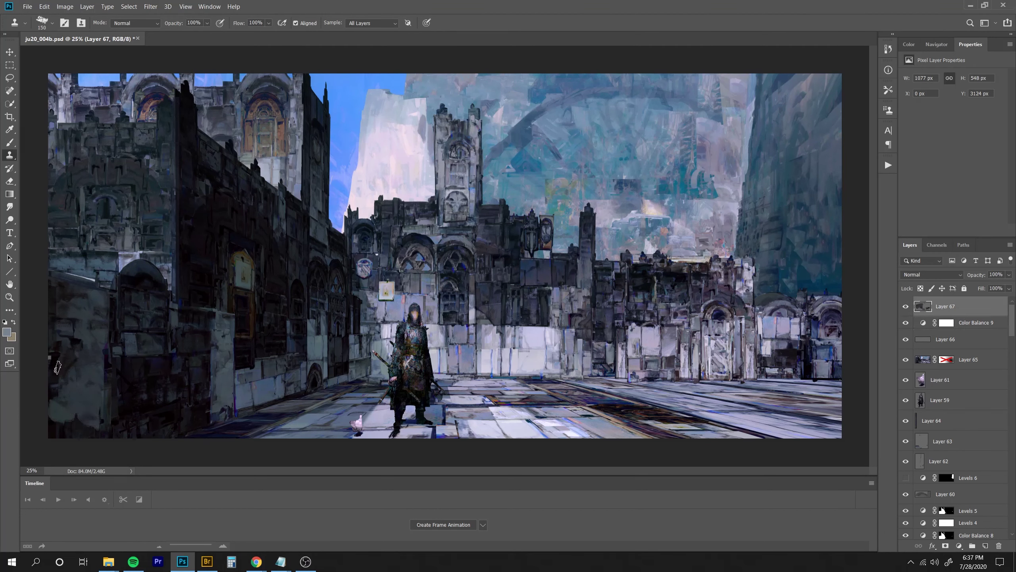
key("bracketright")
mouse_move(51, 363)
left_mouse_down()
mouse_move(72, 402)
mouse_move(55, 404)
mouse_move(75, 426)
mouse_move(44, 436)
mouse_move(66, 403)
mouse_move(86, 430)
mouse_move(101, 416)
mouse_move(88, 441)
left_mouse_up()
left_click(58, 298, "alt")
key("bracketright")
mouse_move(63, 398)
left_mouse_down()
mouse_move(53, 393)
mouse_move(103, 439)
left_mouse_up()
Reduce the clone brush to 90 px and resample stonework from the lower-left wall and its base.
left_click(58, 387, "alt")
key("bracketleft")
key("bracketleft")
key("bracketleft")
key("bracketleft")
key("bracketleft")
key("bracketleft")
key("bracketleft")
left_click(120, 418, "alt")
Compare the painting with and without Layer 67 and set its blend mode to Darken.
key("ctrl+minus")
key("ctrl+minus")
key("ctrl+minus")
key("ctrl+plus")
left_click(905, 307)
left_click(906, 306)
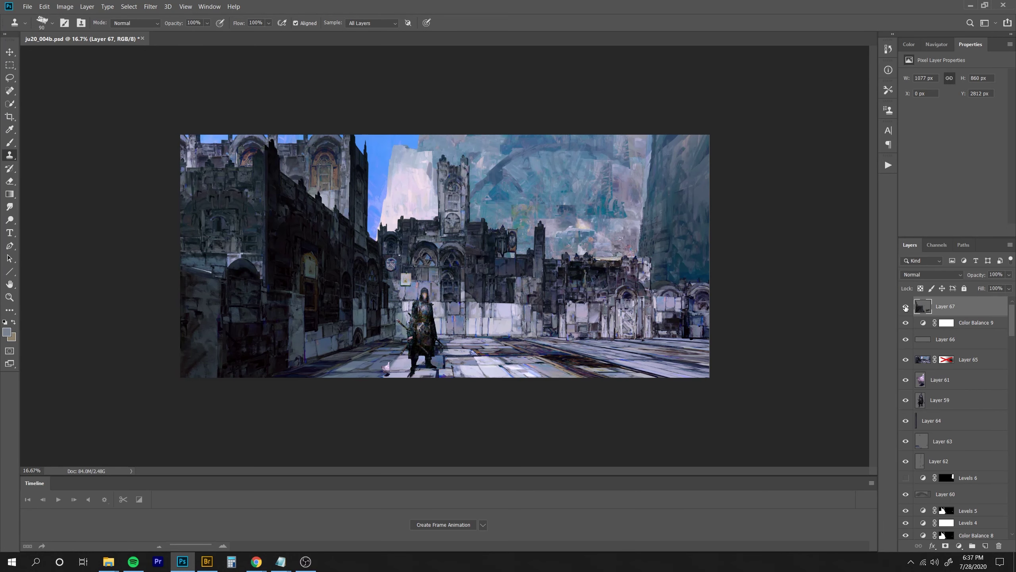
key("ctrl+plus")
left_click(919, 274)
left_click(912, 305)
left_click(906, 307)
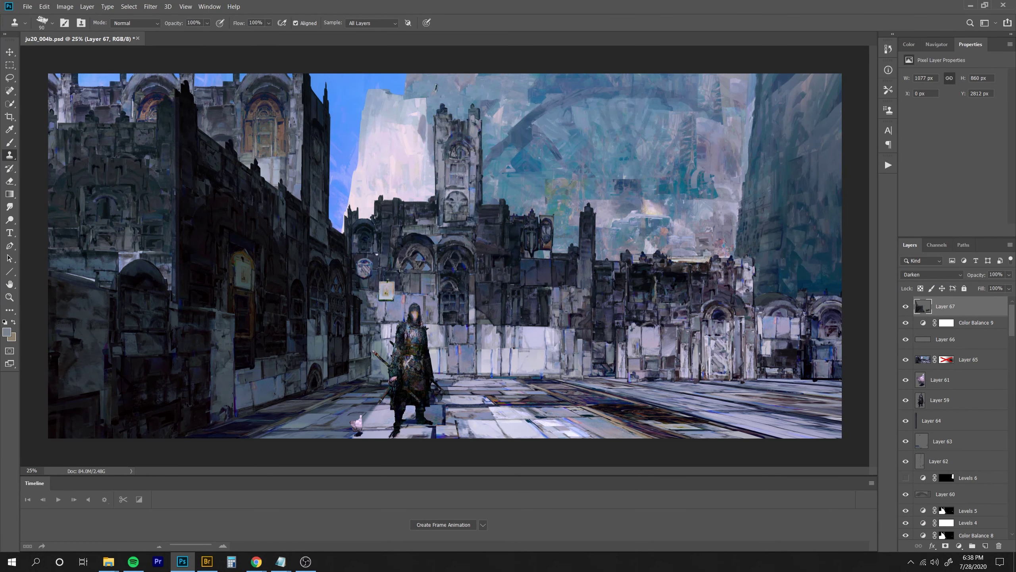
Quick-select the whole sky between the left spire and the far-right tower, around the central tower and the rooflines.
key("w")
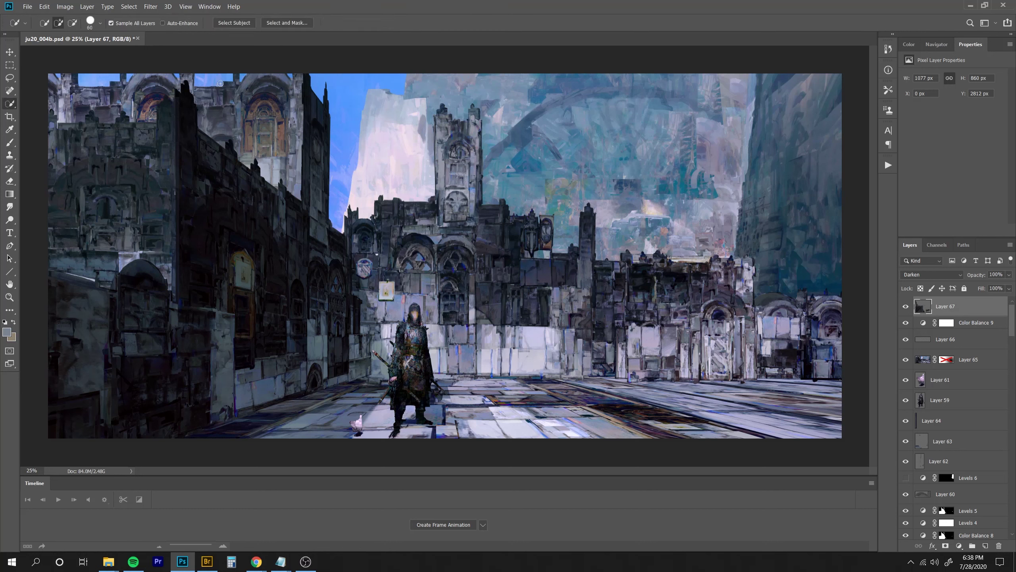
mouse_move(564, 139)
left_mouse_down()
mouse_move(663, 213)
mouse_move(526, 258)
mouse_move(543, 246)
left_mouse_up()
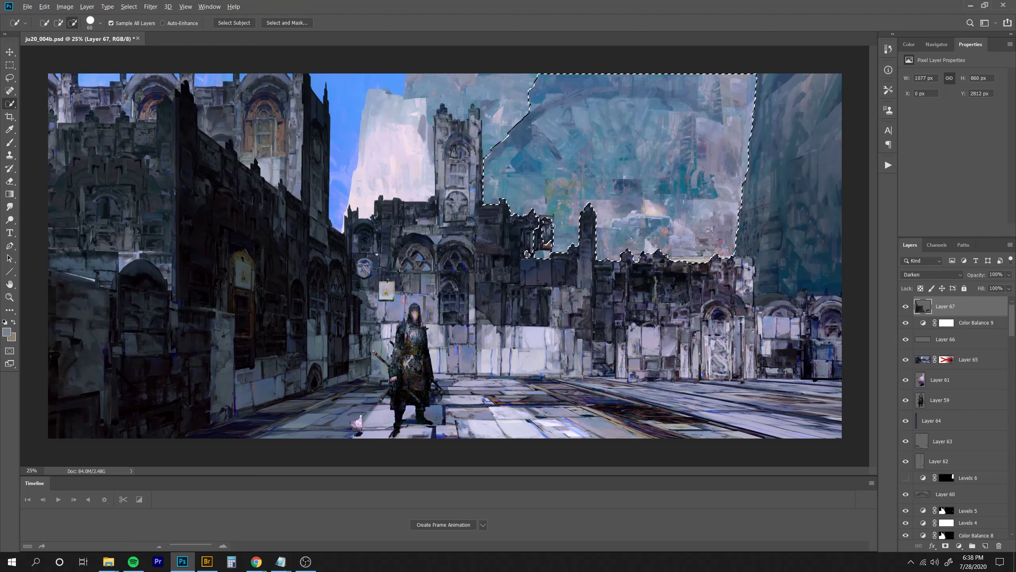
left_click_drag(507, 117, 485, 126)
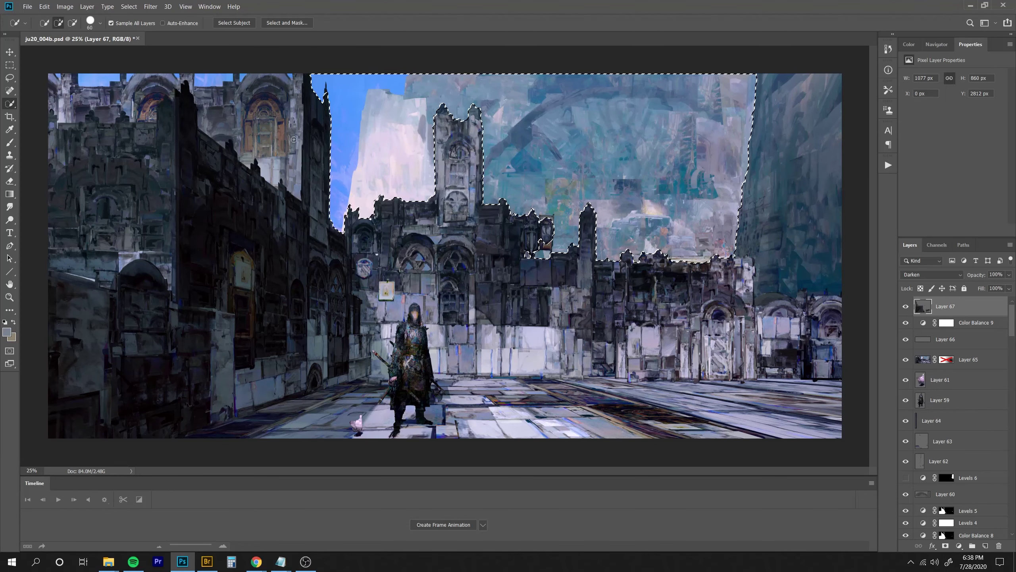
Add the small sky gaps above the upper-left rooftops to the selection and paste a merged copy of the sky as a new layer.
left_click_drag(209, 80, 235, 77)
left_click(290, 76)
left_click(178, 75)
left_click_drag(129, 78, 92, 79)
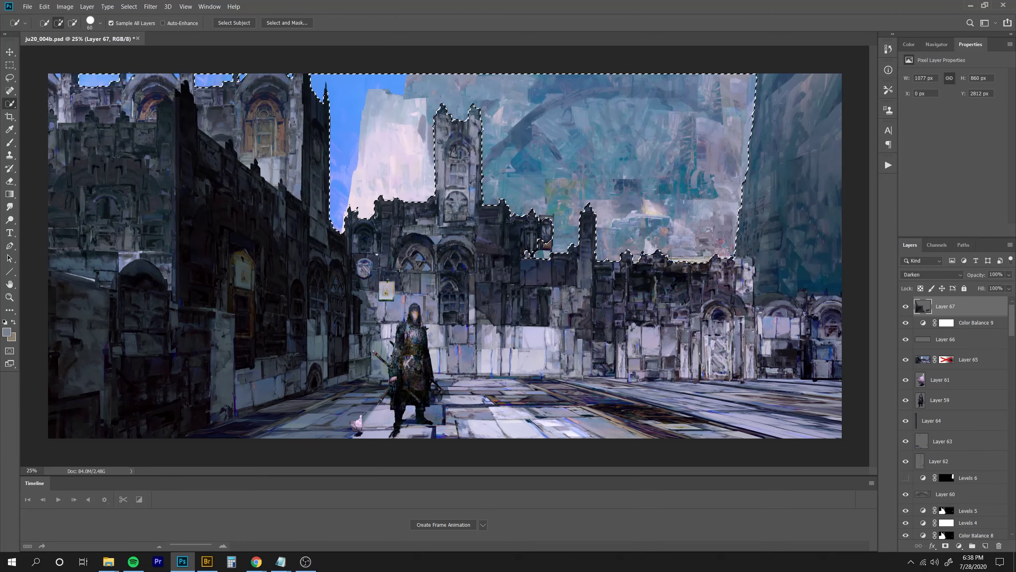
left_click(59, 75)
key("ctrl+shift+c")
key("ctrl+v")
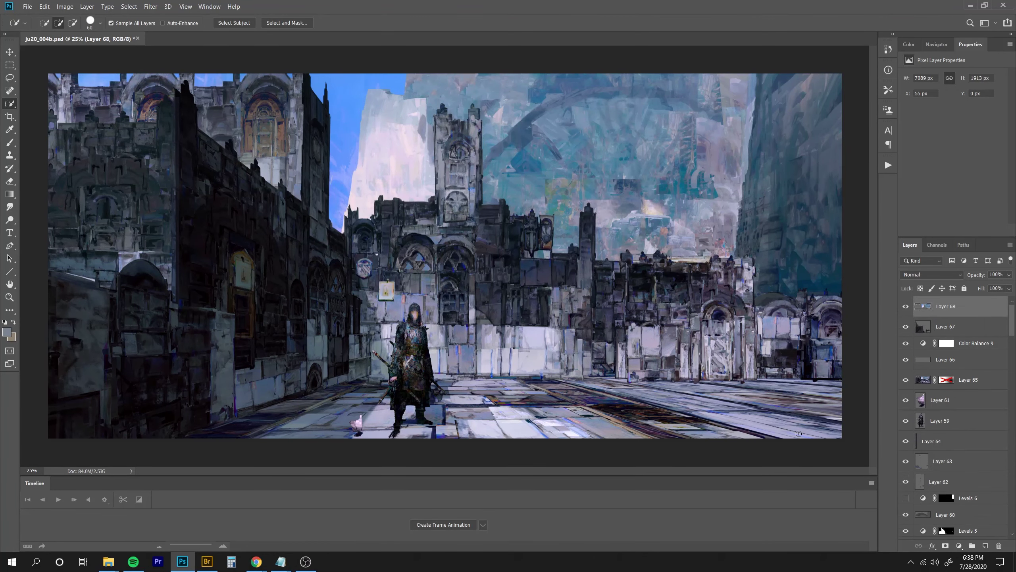
Switch to Bridge to open ma19_009.psd and paste its whole image into ju20_004b.psd, clipped to the copied sky layer.
left_click(211, 563)
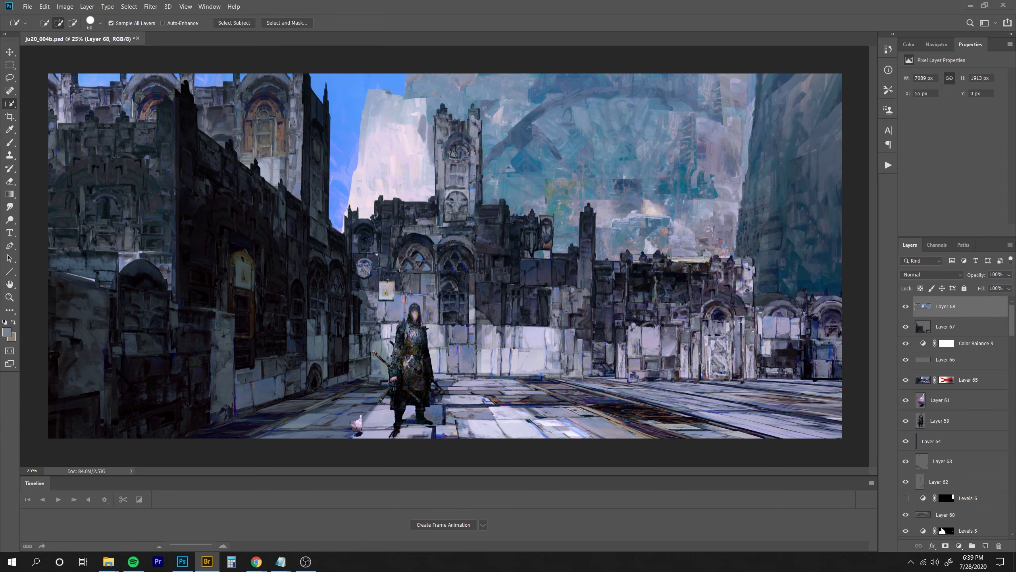
key("ctrl+a")
key("ctrl+c")
key("ctrl+Tab")
key("ctrl+v")
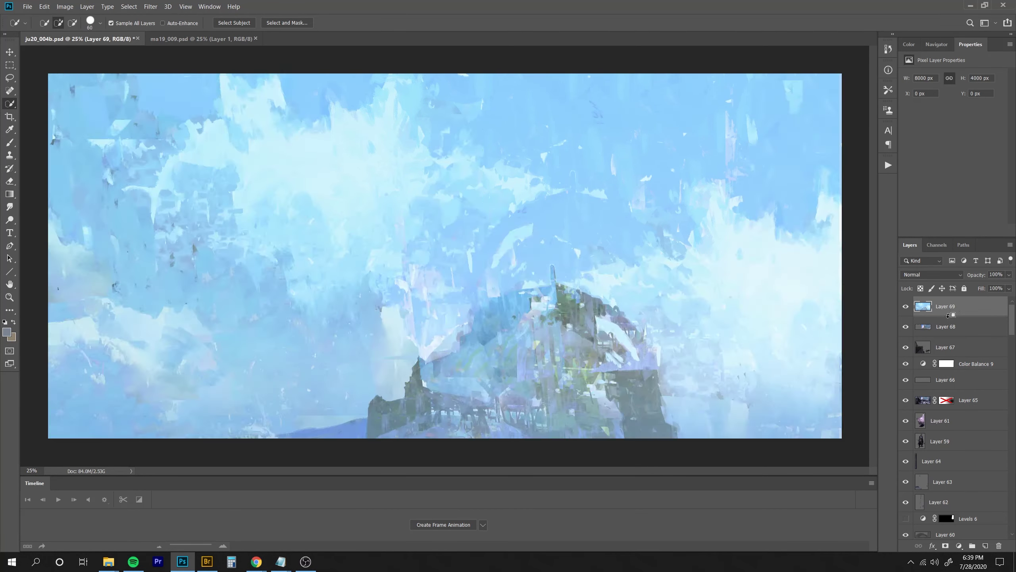
key("ctrl+alt+g")
Scale the pasted cloud painting down to about 6034 × 3017 px and position its hill behind the courtyard's right-hand rooftops.
key("ctrl+minus")
key("ctrl+minus")
key("ctrl+t")
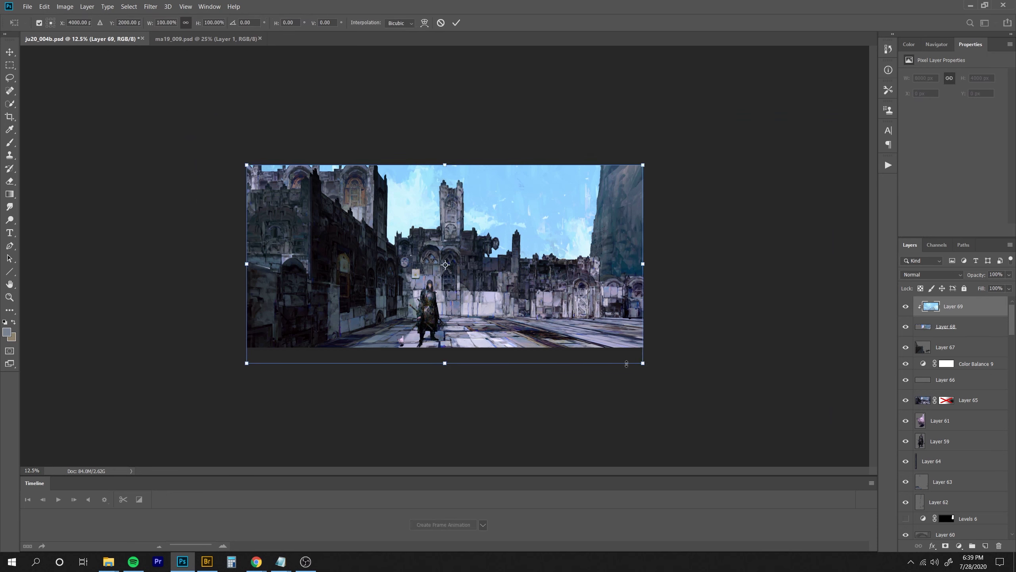
left_click_drag(572, 316, 597, 232)
left_click_drag(272, 83, 360, 148)
left_click_drag(560, 216, 646, 199)
right_click(533, 215)
left_click(560, 337)
key("Return")
left_click_drag(544, 222, 484, 270)
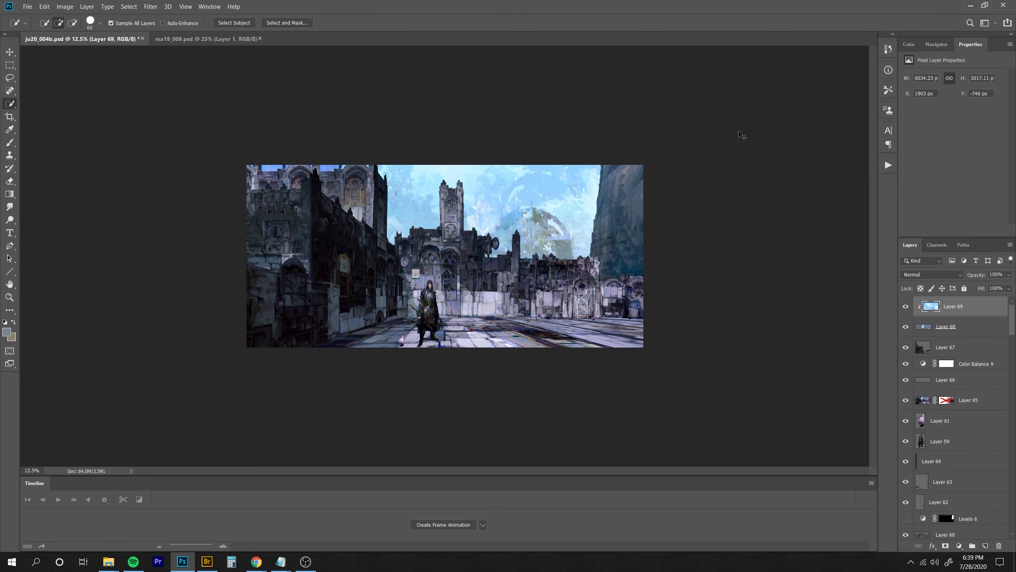
Quick-select the far-right tower without the arches below it, hide Layer 69 and paste a merged copy of the tower above Layer 68.
left_click(933, 322)
left_click_drag(617, 268, 616, 225)
key("alt")
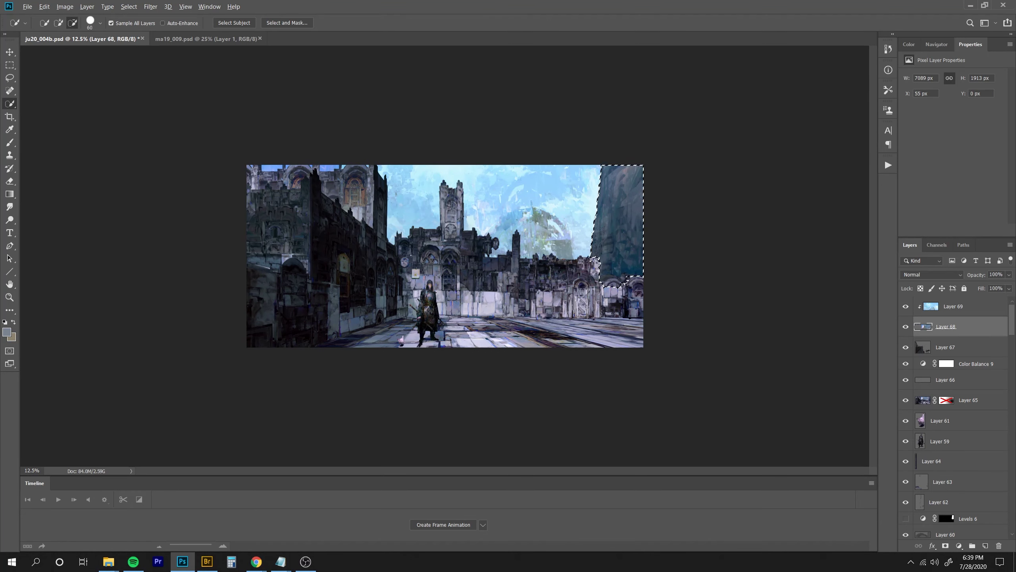
left_click(610, 280, "alt")
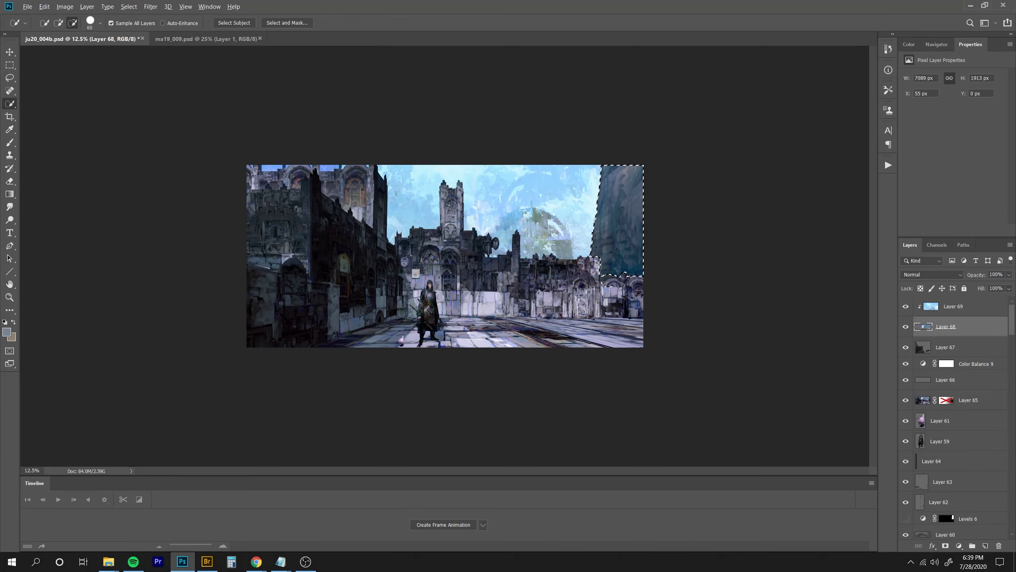
left_click(906, 307)
key("ctrl+shift+c")
key("ctrl+v")
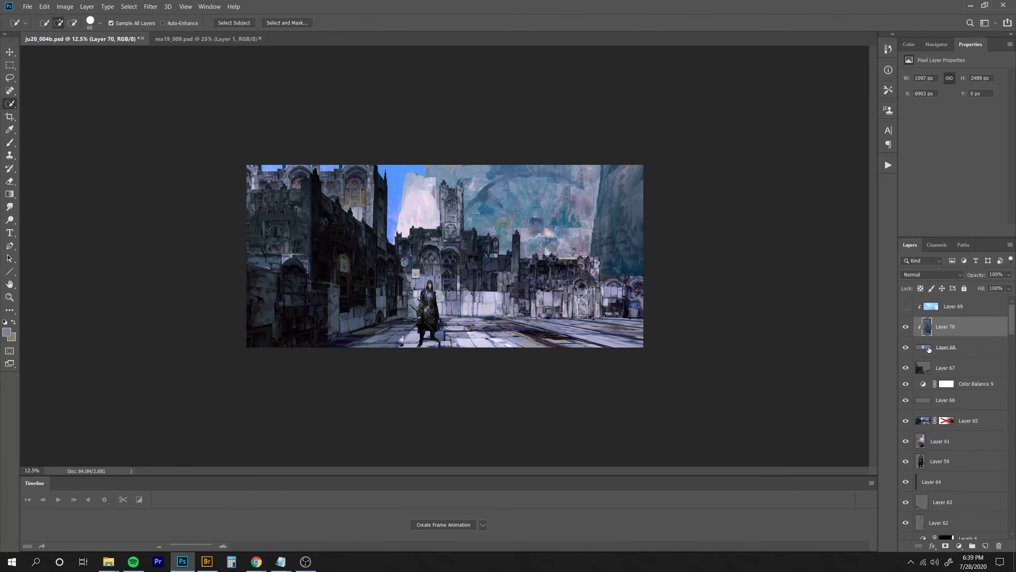
Try merging the tower copy with Layer 68 and clipping the clouds to the result, and undo the merge.
left_click(929, 348, "shift")
left_click(946, 311)
key("ctrl+alt+g")
left_click(938, 327)
left_click(937, 345, "shift")
key("ctrl+e")
left_click(920, 316, "alt")
left_click(906, 307)
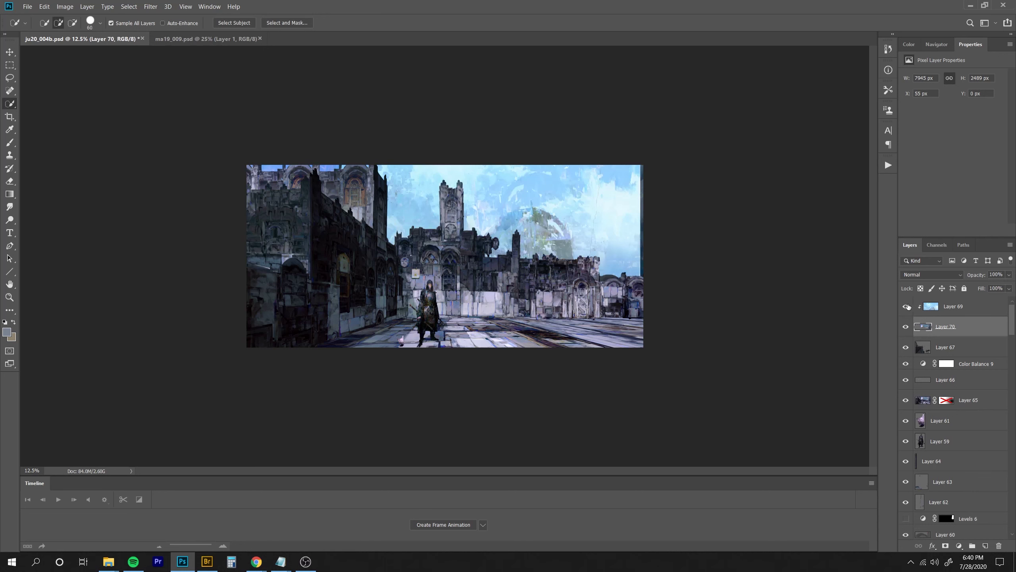
left_click(907, 307)
left_click(907, 315, "alt")
key("ctrl+z")
key("ctrl+z")
key("ctrl+z")
Hide Layer 70, place Layer 69 beneath it clipped to Layer 68, and shift the visible cloud painting within the sky.
left_click(906, 327)
left_click_drag(943, 306, 943, 337)
left_click(941, 337, "alt")
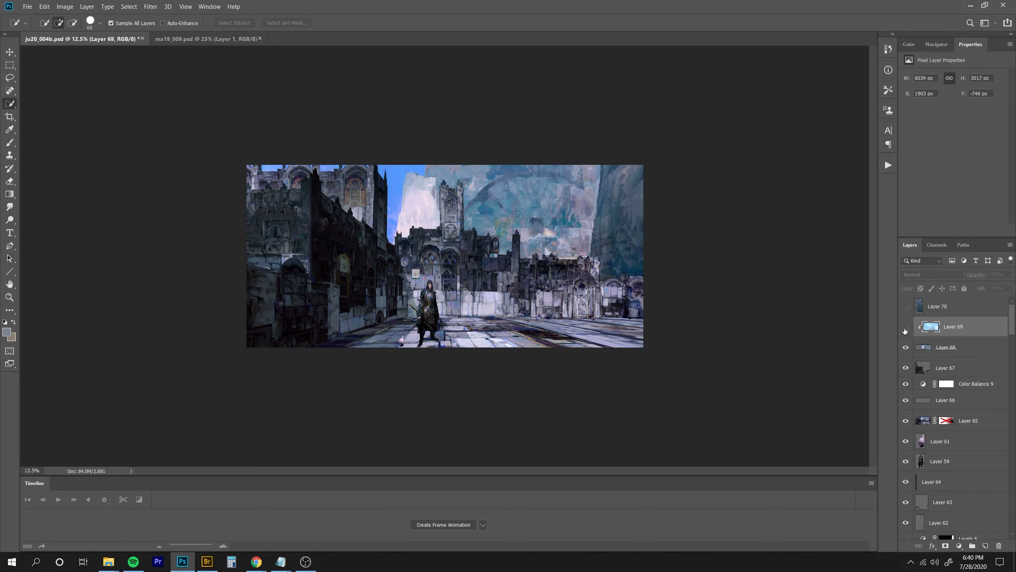
left_click(906, 327)
left_click_drag(554, 218, 265, 215)
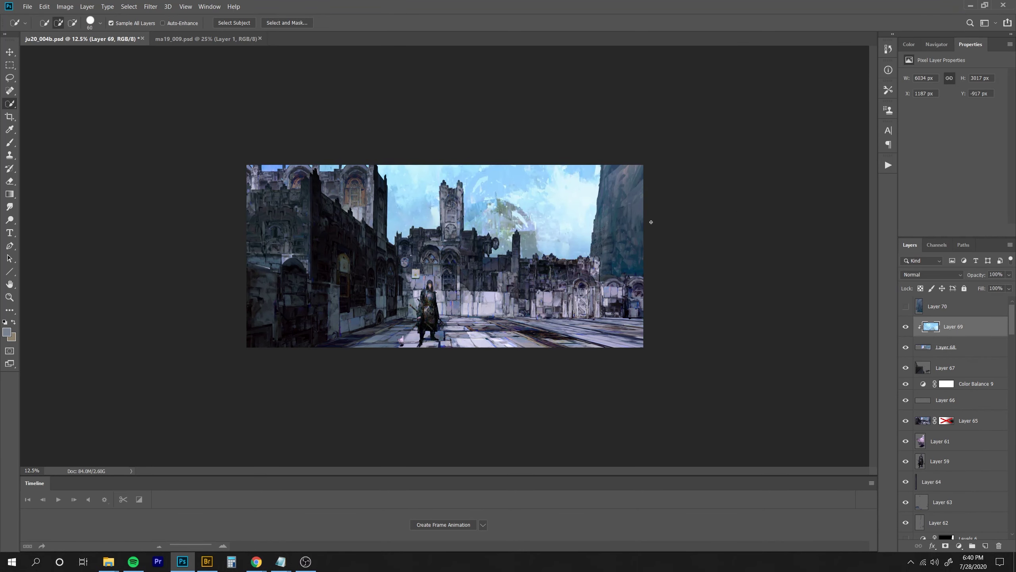
Load Layer 68's shape, hide Layers 68 and 69, add the far-right tower to the selection and copy the area to a new layer.
left_click(922, 347, "ctrl")
left_click_drag(906, 327, 906, 348)
left_click_drag(622, 188, 622, 268)
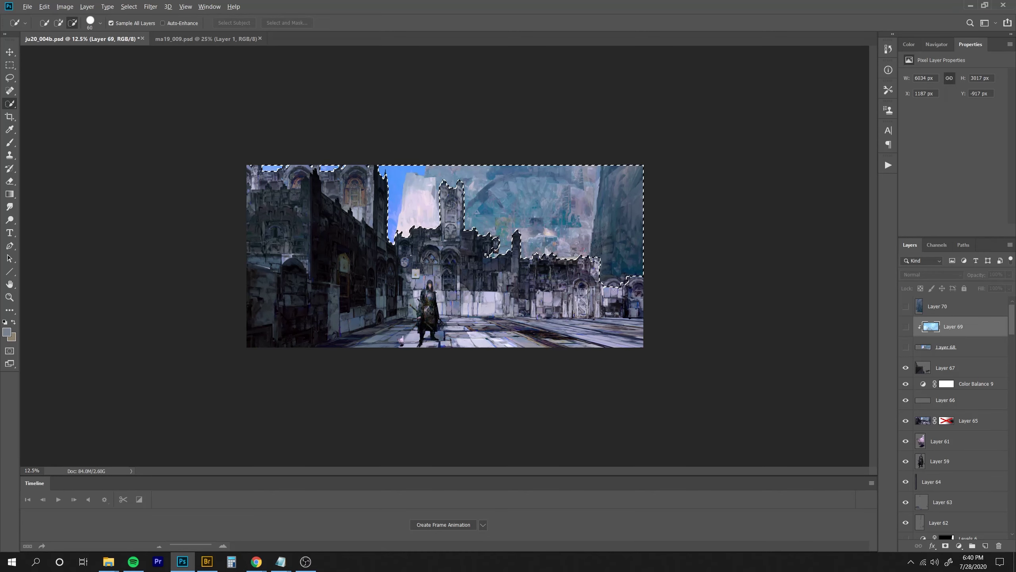
left_click(615, 288, "alt")
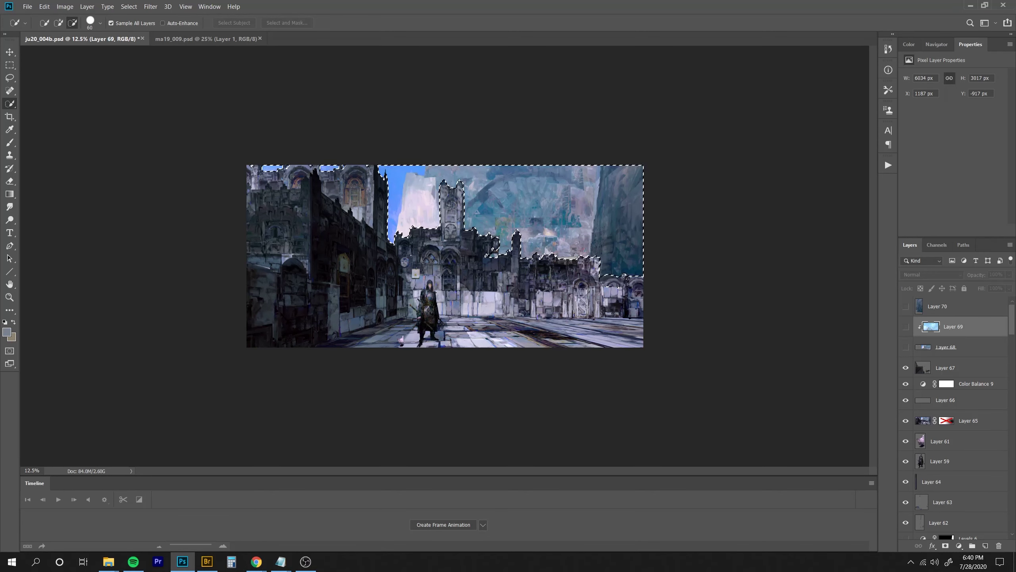
left_click(384, 172)
key("ctrl+j")
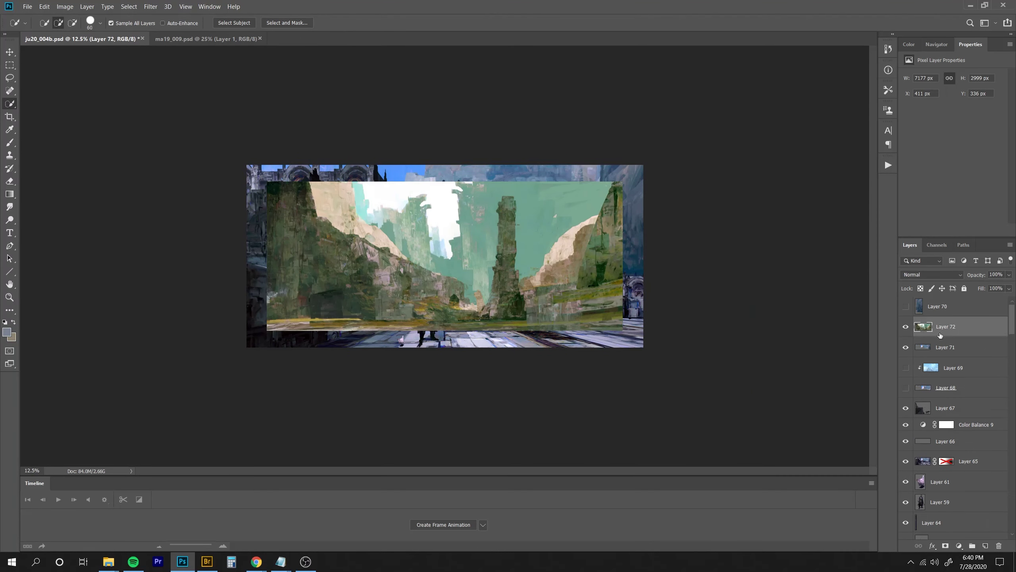
Clip the pasted green canyon painting to Layer 71 and move it up and right behind the courtyard buildings.
left_click(941, 337, "alt")
left_click_drag(545, 287, 587, 251)
left_click_drag(648, 325, 536, 257)
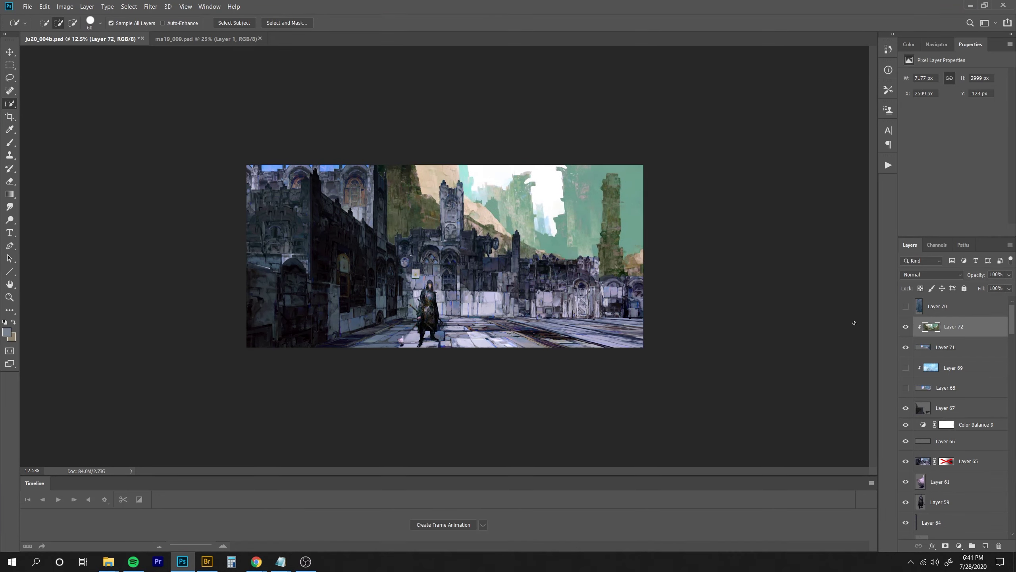
Shift Layer 72's midtones toward blue by +28 with Color Balance and hide the layer.
key("ctrl+b")
mouse_move(833, 121)
left_mouse_down()
mouse_move(894, 122)
mouse_move(847, 121)
left_mouse_up()
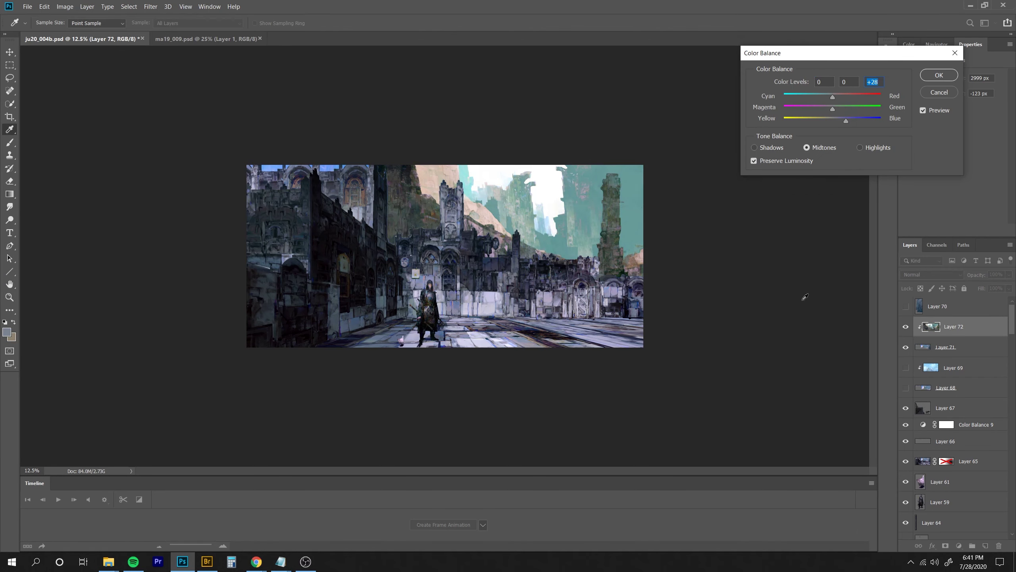
key("Return")
left_click(906, 327)
Switch to Bridge to open a18_029.psd and paste its whole image above Layer 72 in the courtyard painting.
left_click(209, 562)
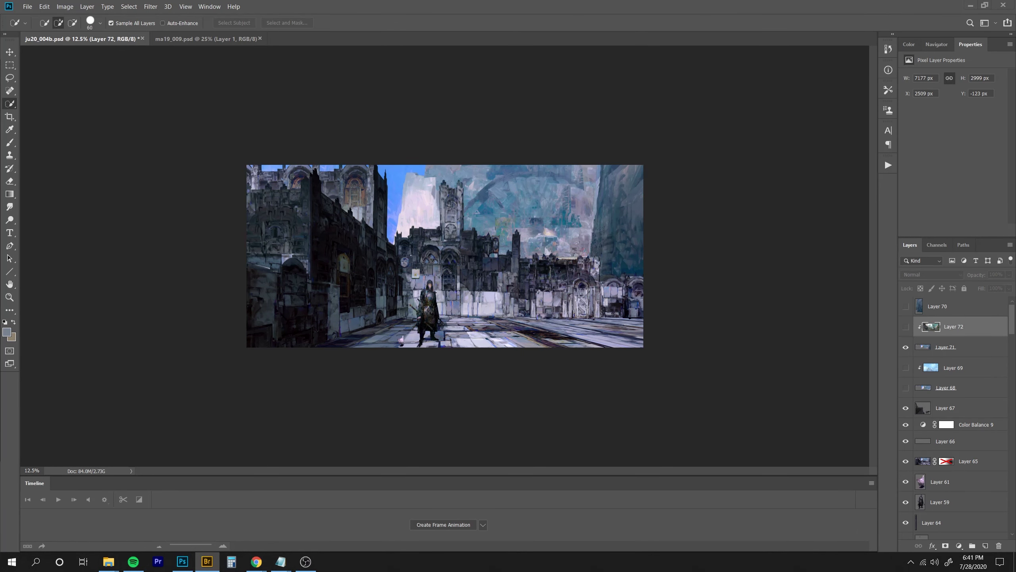
key("ctrl+a")
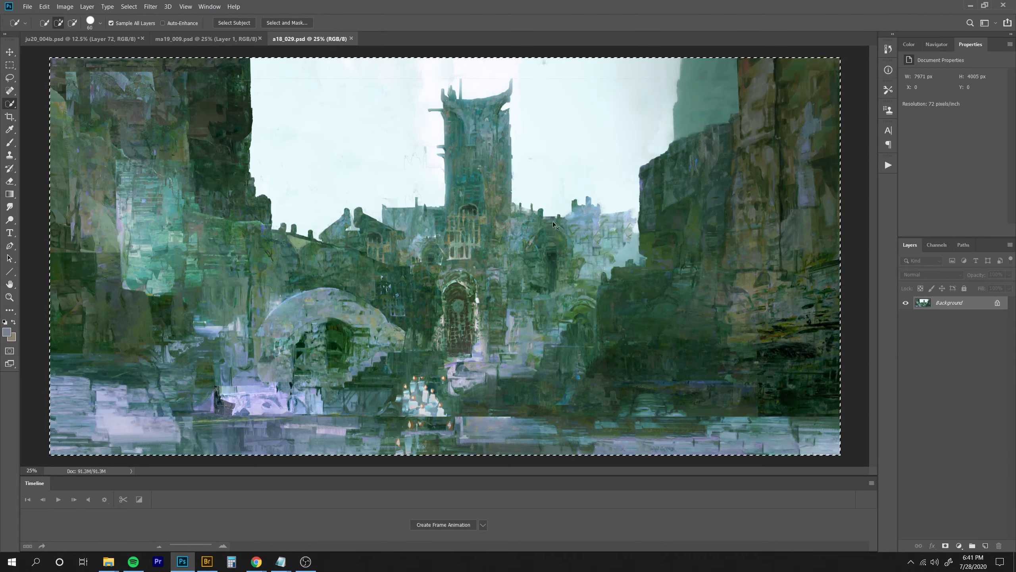
key("ctrl+c")
key("ctrl+w")
key("ctrl+v")
Clip the pasted green tower painting to Layer 71, shift it right within the sky area and hide it.
left_click(930, 336, "alt")
left_click_drag(527, 222, 637, 242)
left_click(906, 327)
Bring in the green cliff fortress painting from Bridge, clip it above Layer 73, position it and reduce its height to 2898 px.
left_click(207, 562)
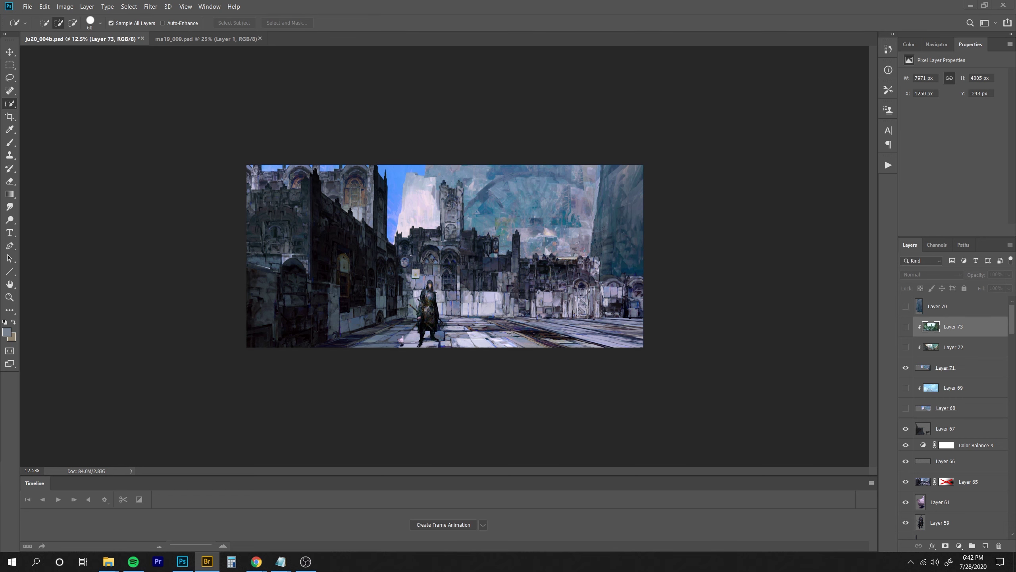
left_click(489, 210)
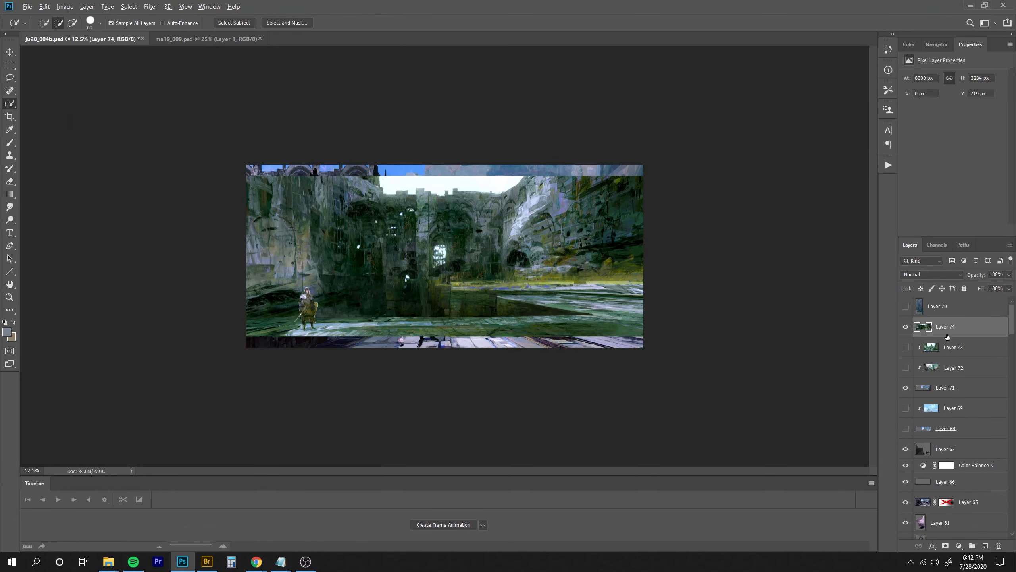
left_click(947, 337, "alt")
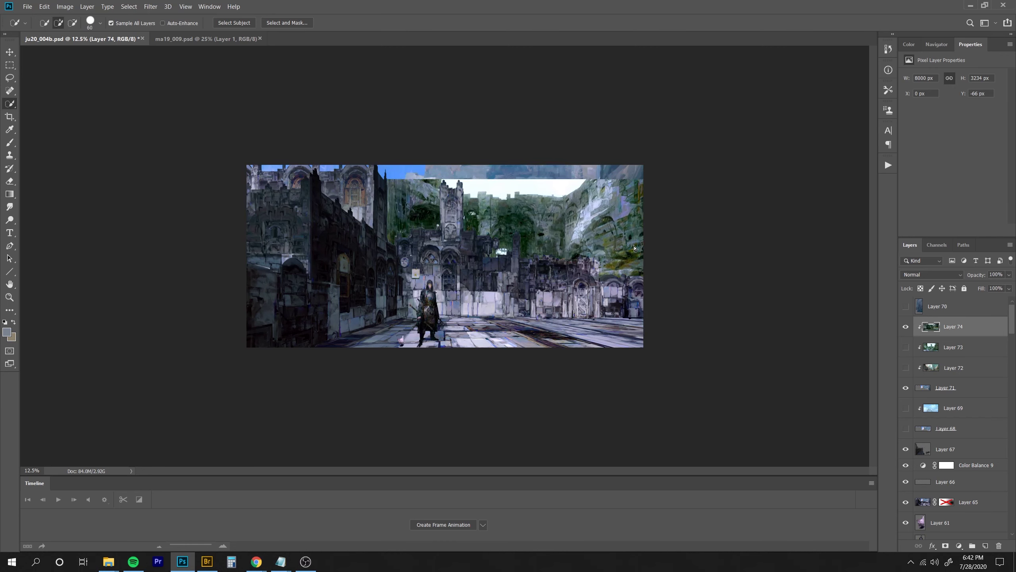
left_click_drag(622, 289, 583, 252)
key("ctrl+t")
left_click_drag(459, 327, 462, 315)
key("Return")
Brighten Layer 74 with Levels, setting the midtone input to 1.65 and raising the black output level.
key("ctrl+l")
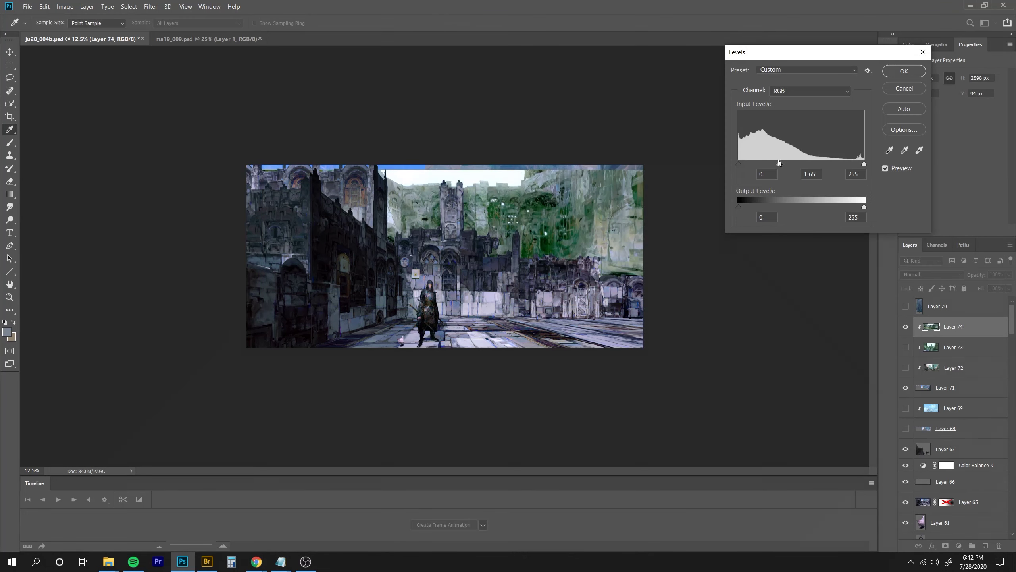
left_click_drag(739, 207, 768, 208)
key("Return")
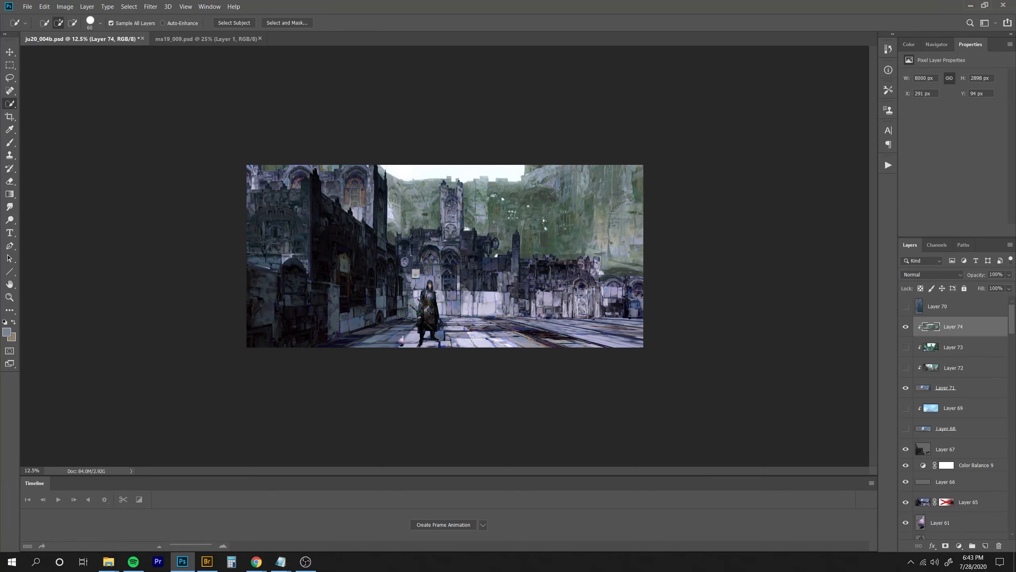
Reposition the cliff painting behind the courtyard and widen it to about 108%.
left_click_drag(612, 242, 627, 229)
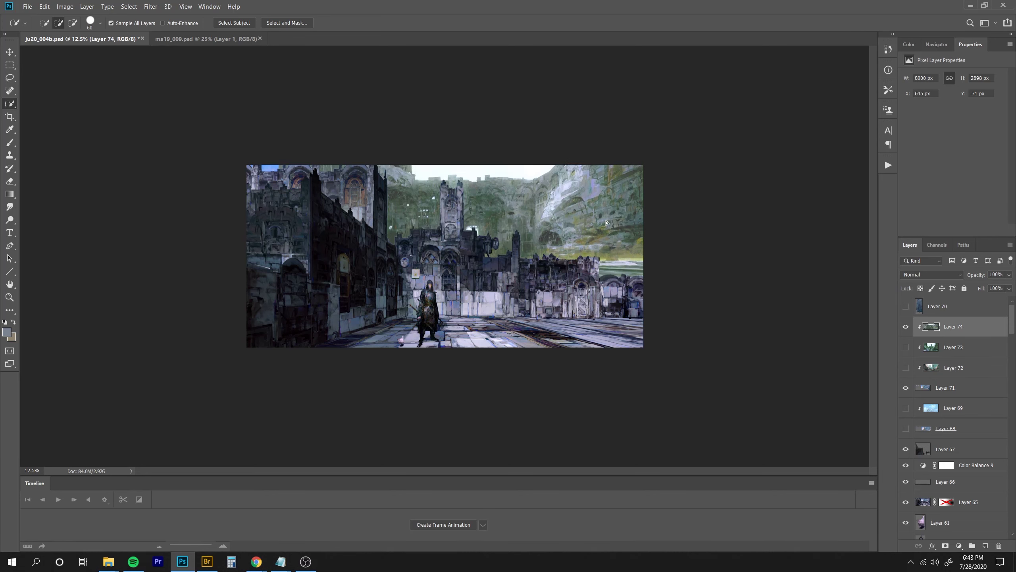
key("ctrl+t")
left_click_drag(276, 236, 252, 233)
key("Return")
key("w")
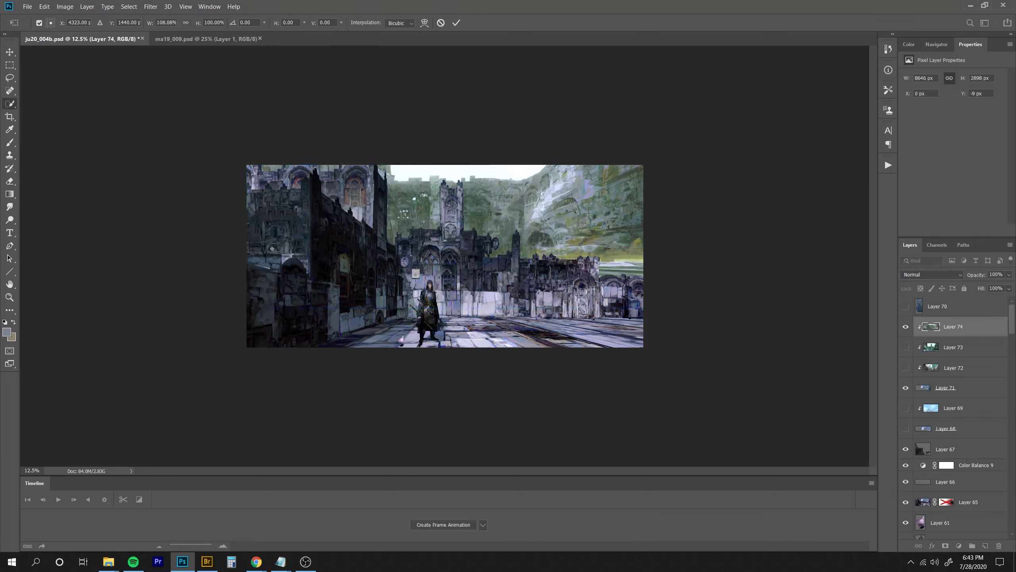
Check the whole composition at a smaller size and nudge Layer 74 slightly within the sky area.
key("ctrl+minus")
key("ctrl+minus")
key("ctrl+plus")
key("ctrl+plus")
key("ctrl+plus")
left_click_drag(643, 209, 613, 215)
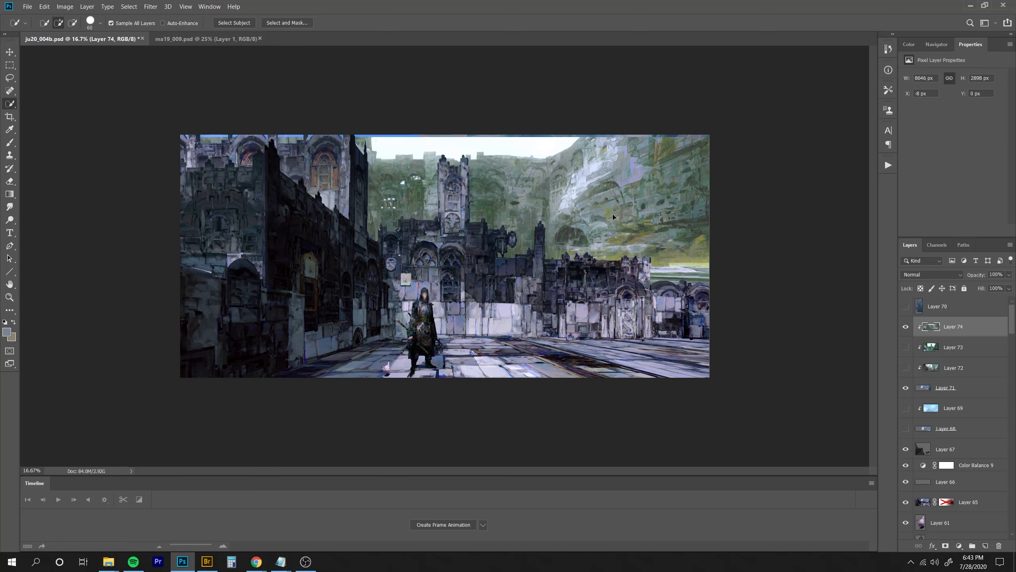
Shift the cliff painting's midtones toward blue by +40 with Color Balance.
key("ctrl+b")
left_click_drag(833, 121, 844, 96)
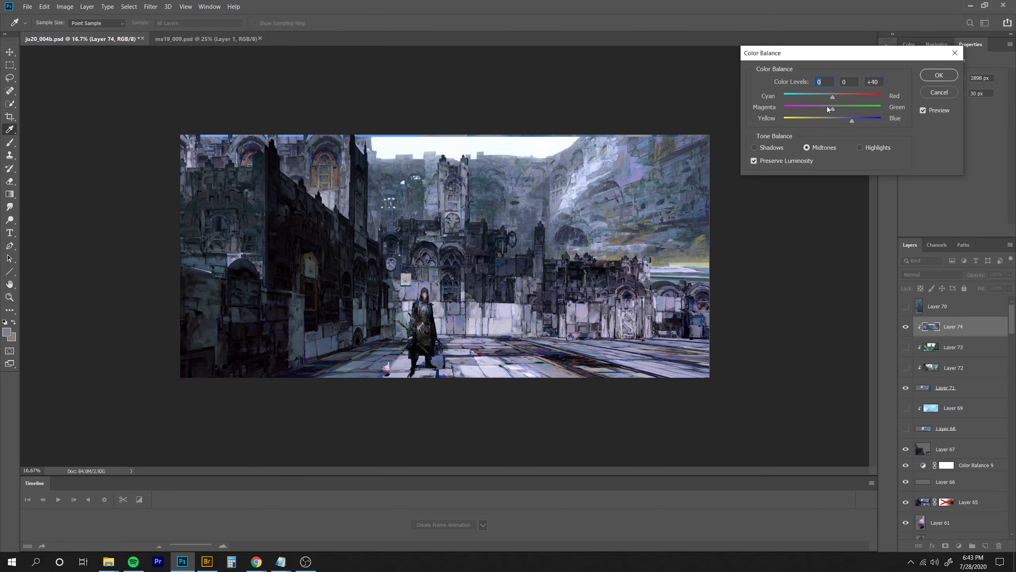
key("Escape")
key("ctrl+minus")
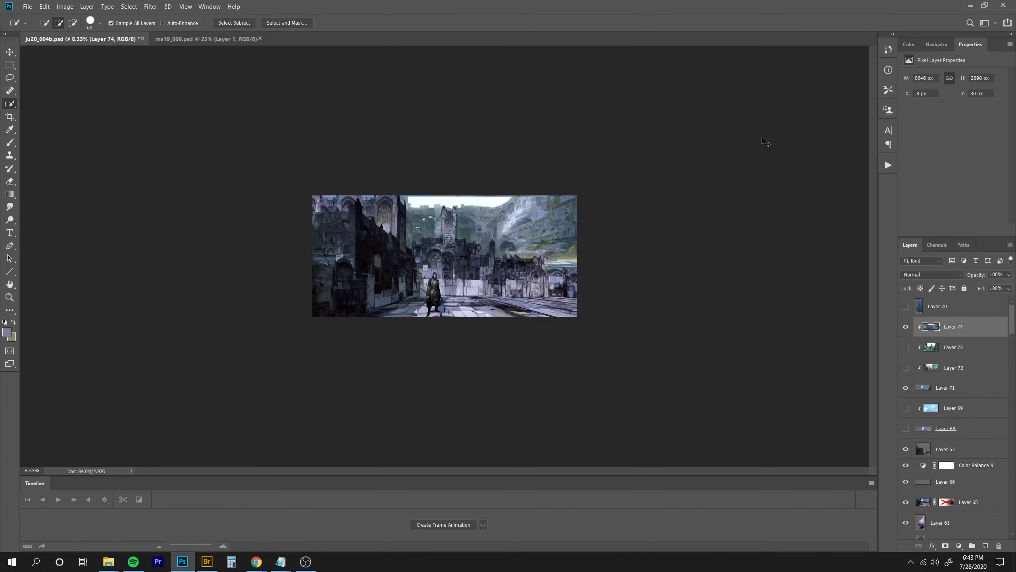
key("ctrl+plus")
Stretch Layer 74 to 3698 px tall, flip it horizontally and move it to the right.
key("ctrl+t")
left_click_drag(468, 327, 467, 380)
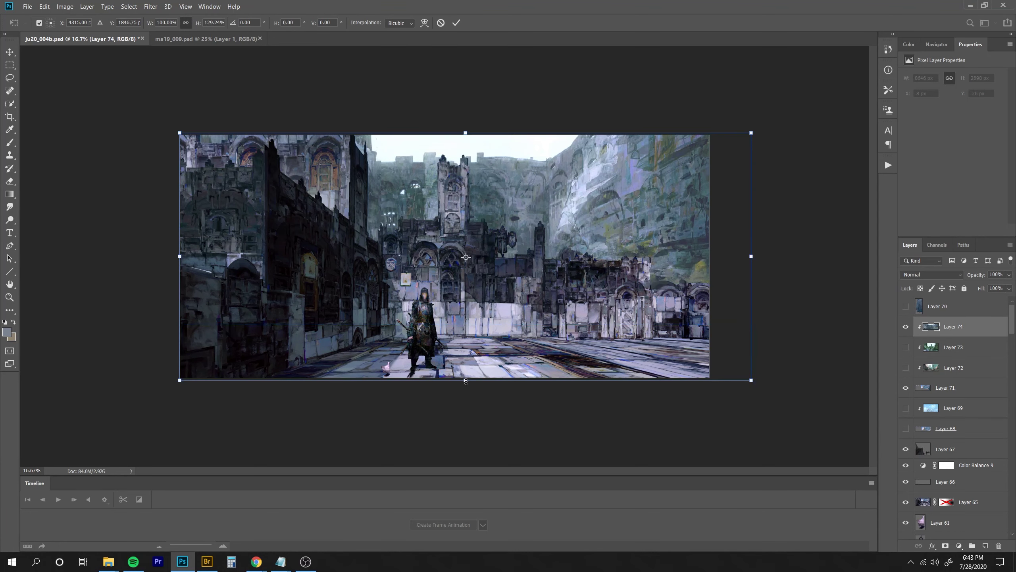
key("Return")
key("ctrl+minus")
key("ctrl+plus")
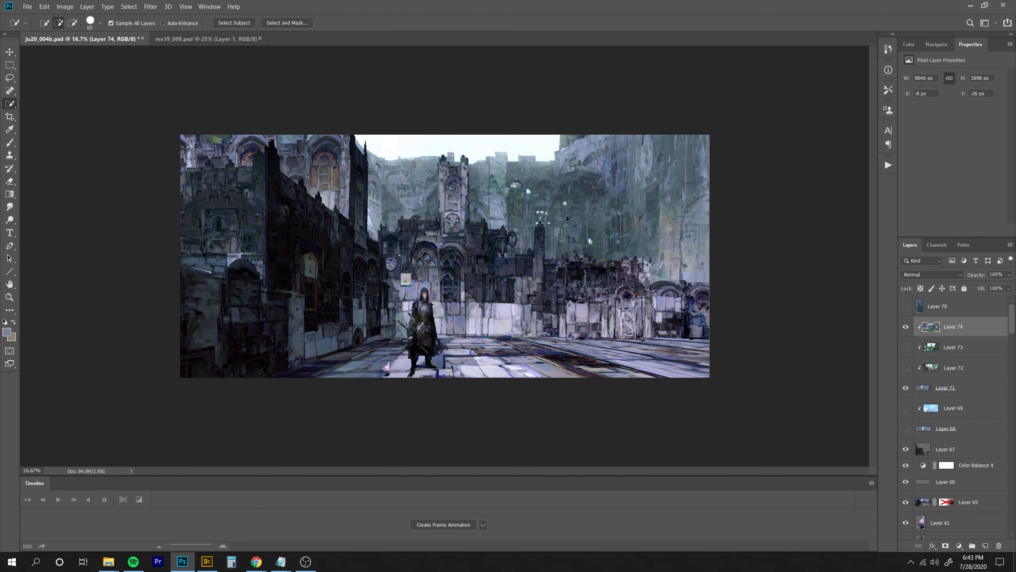
left_click_drag(601, 220, 620, 221)
key("ctrl+t")
left_click_drag(771, 255, 724, 255)
left_click_drag(199, 255, 227, 255)
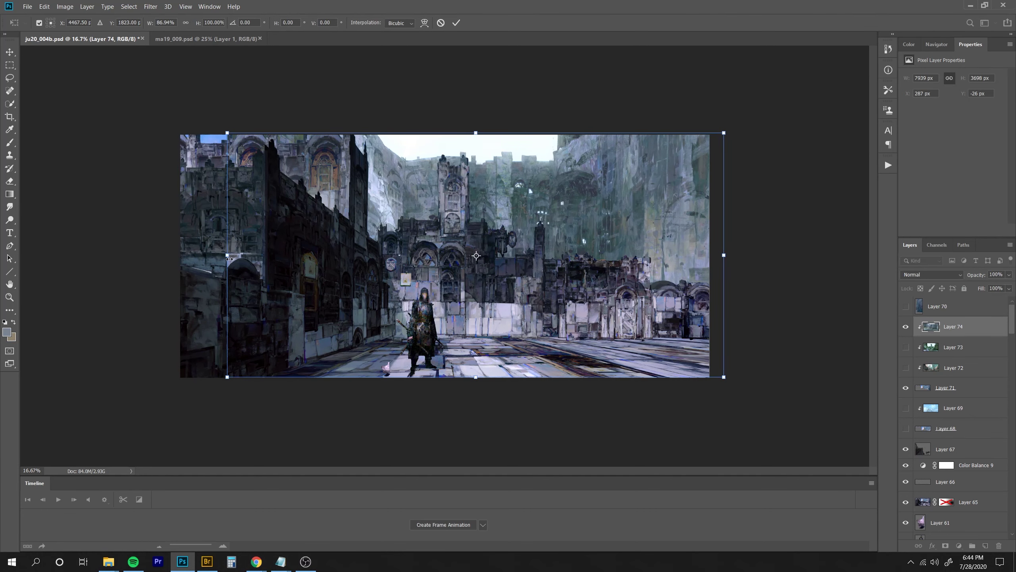
key("Escape")
Duplicate Layer 74 as a clipped copy, hide the original and narrow the copy to 7668 px wide.
key("ctrl+j")
left_click(936, 333, "alt")
key("ctrl+t")
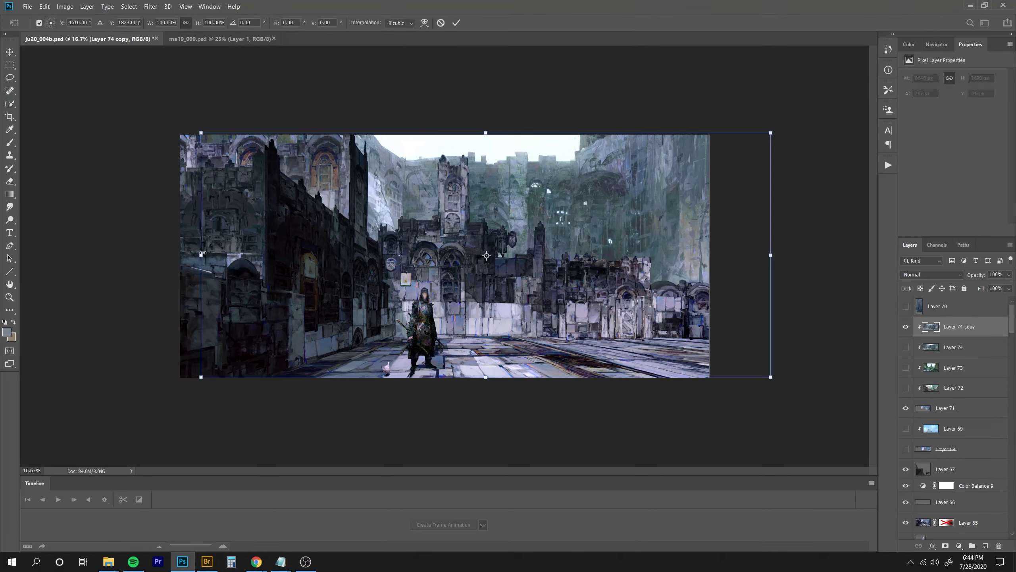
mouse_move(772, 255)
left_mouse_down()
mouse_move(722, 253)
mouse_move(731, 254)
left_mouse_up()
key("Return")
key("ctrl+minus")
key("ctrl+plus")
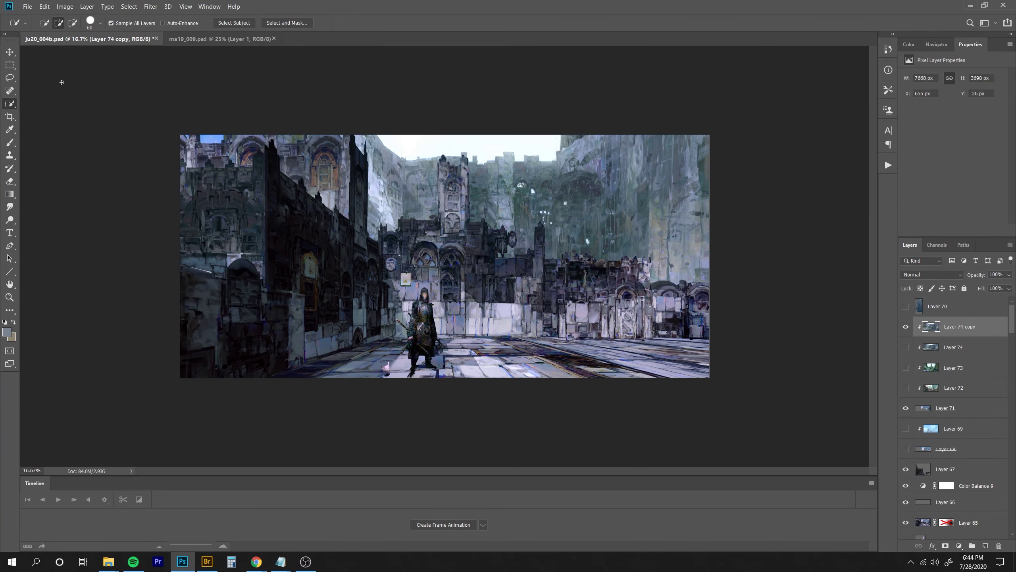
left_click(10, 52)
key("m")
left_click_drag(196, 91, 307, 340)
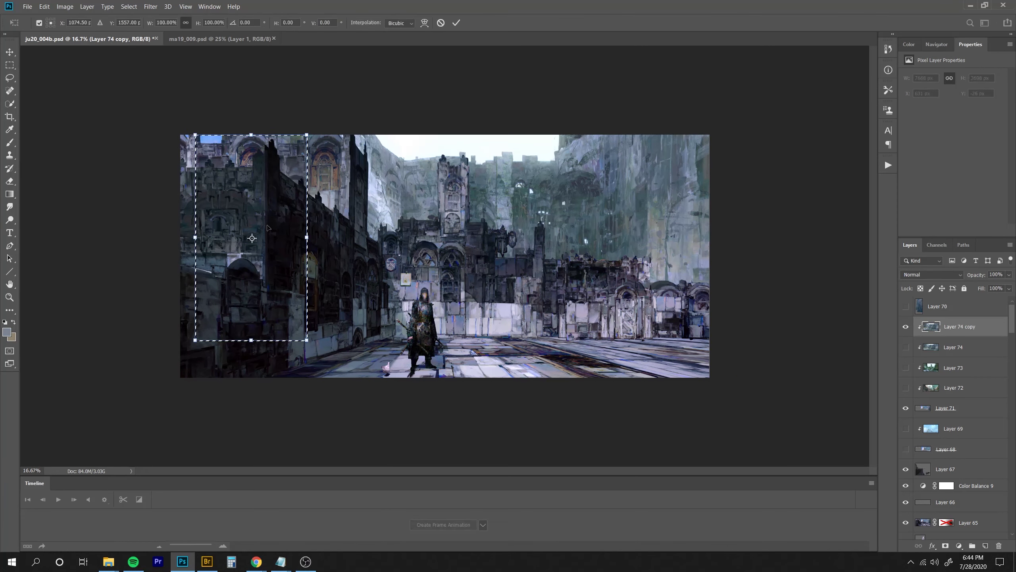
key("ctrl+t")
mouse_move(196, 237)
left_mouse_down()
mouse_move(123, 241)
mouse_move(234, 240)
left_mouse_up()
key("Escape")
key("ctrl+d")
Show Layer 74 again, select it together with Layer 74 copy and shift both left to X -435 px.
left_click(906, 347)
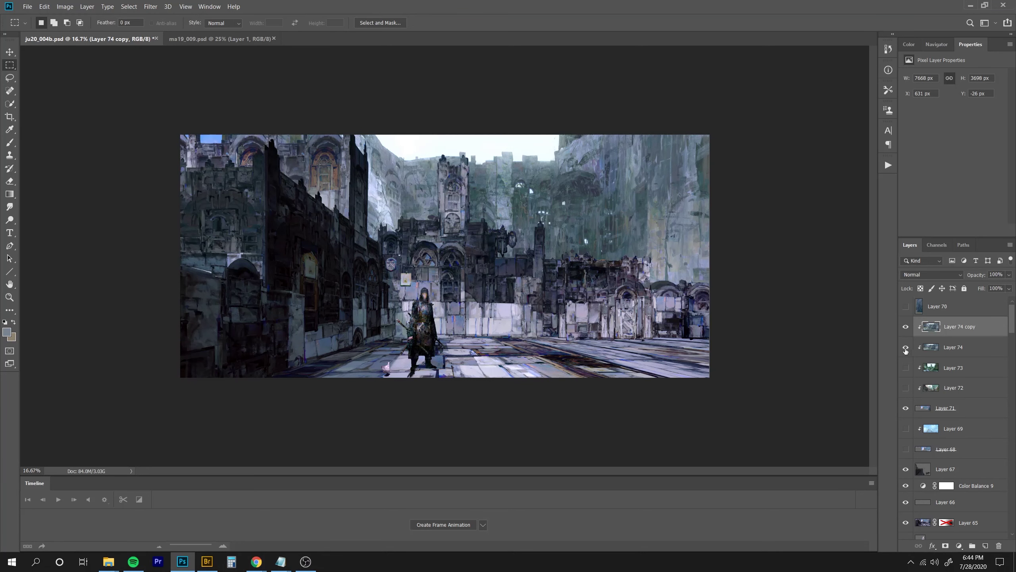
left_click(957, 347)
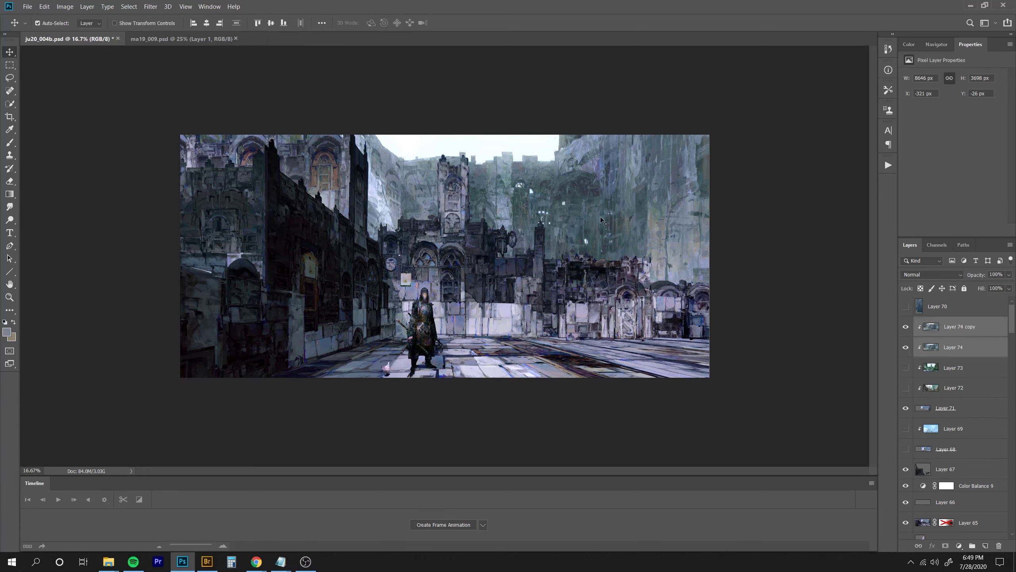
left_click_drag(601, 217, 587, 215)
key("ctrl+t")
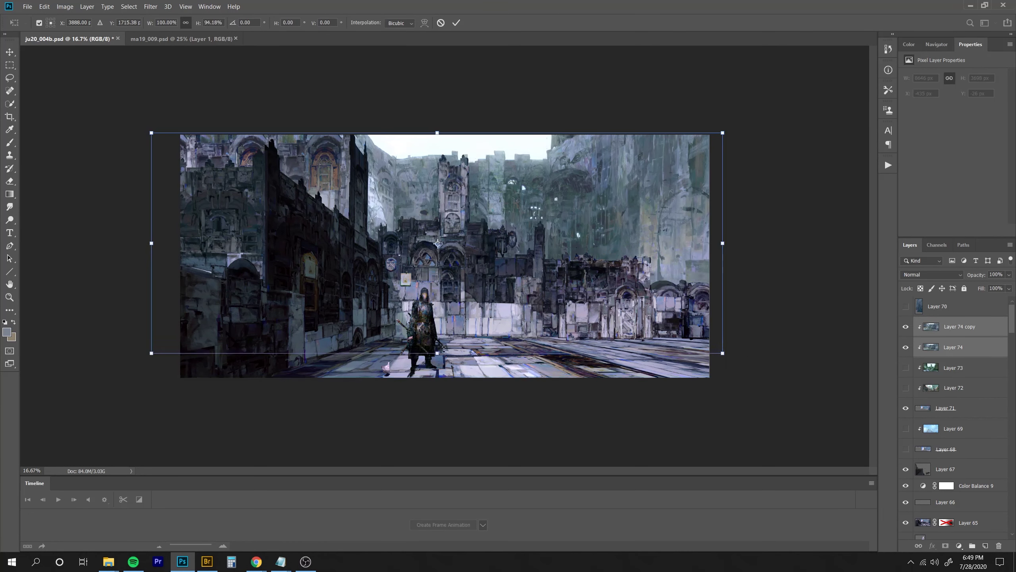
mouse_move(437, 377)
left_mouse_down()
mouse_move(439, 338)
mouse_move(440, 396)
left_mouse_up()
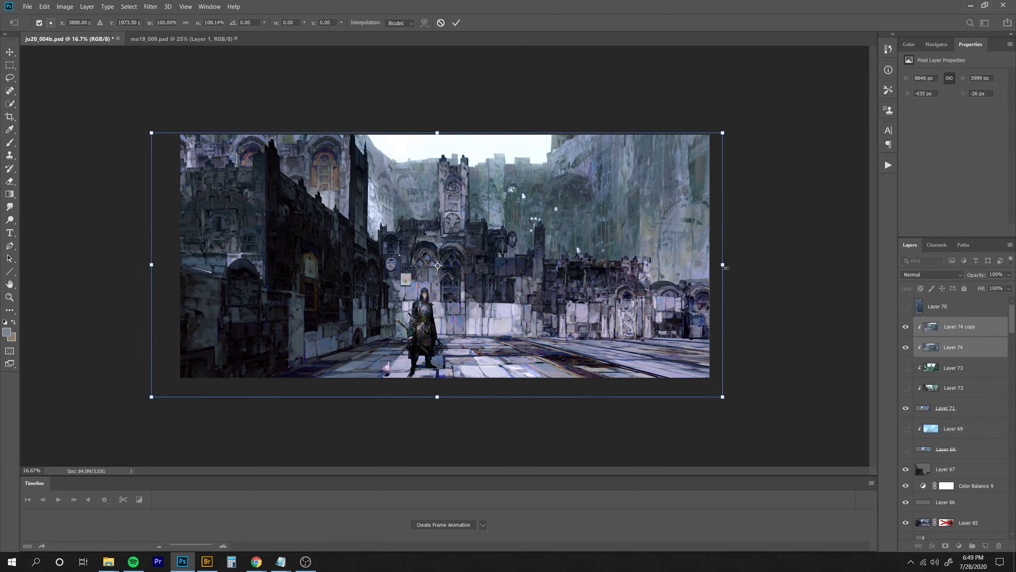
left_click_drag(723, 264, 770, 267)
left_click_drag(562, 286, 555, 286)
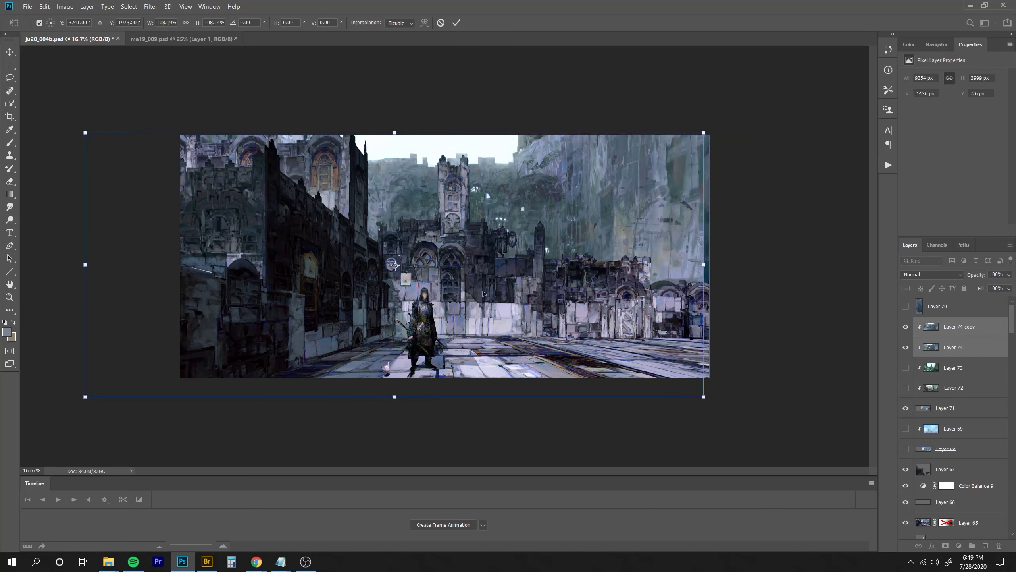
key("Return")
Merge Layer 74 and its copy into one backdrop and move it right to about X 1468 px behind the tower.
key("ctrl+e")
left_click_drag(579, 204, 732, 227)
left_click_drag(645, 234, 698, 242)
key("ctrl+minus")
key("ctrl+minus")
key("ctrl+minus")
key("ctrl+plus")
key("ctrl+plus")
key("ctrl+plus")
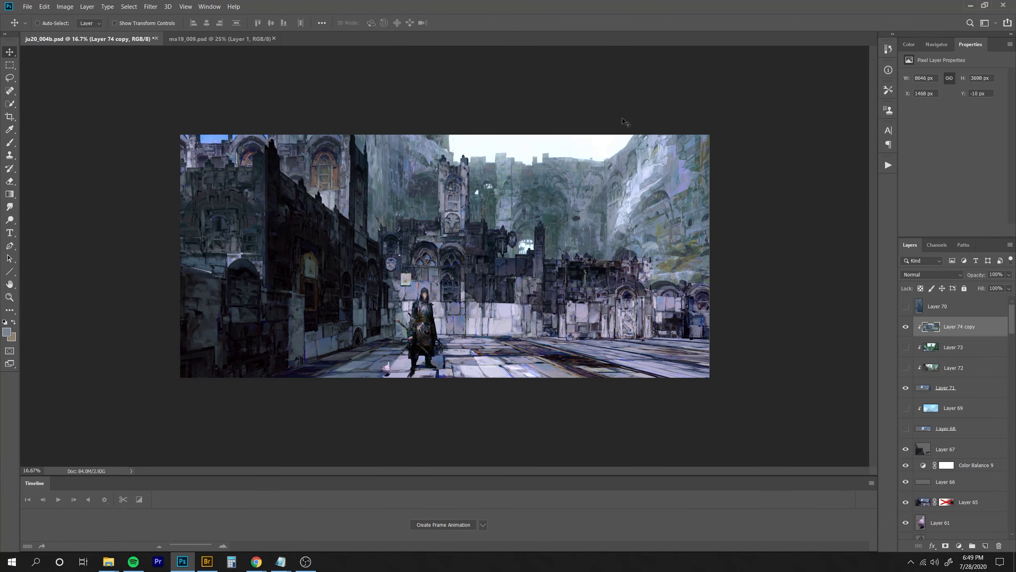
Compare the merged, shifted backdrop with its earlier arrangement by stepping back and forward through the history.
key("ctrl+minus")
key("ctrl+z")
key("ctrl+z")
key("ctrl+z")
key("ctrl+z")
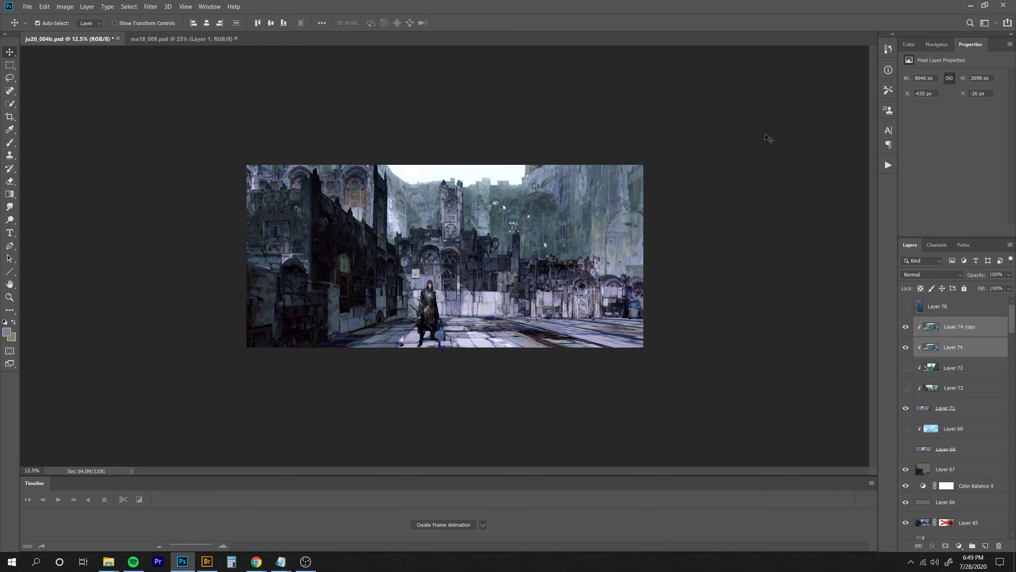
key("ctrl+shift+z")
key("ctrl+shift+z")
key("ctrl+shift+z")
key("ctrl+shift+z")
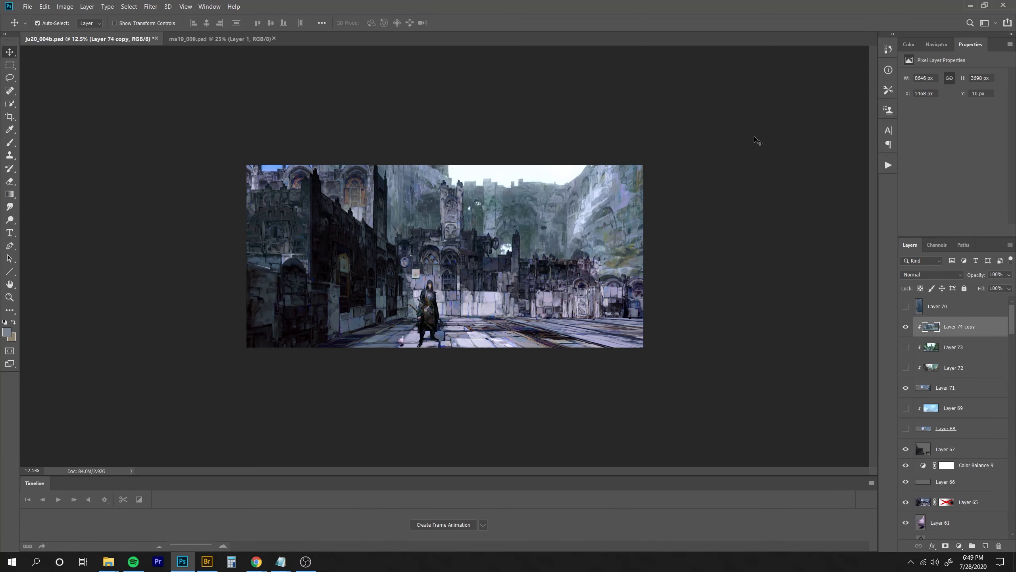
key("ctrl+z")
key("ctrl+z")
key("ctrl+z")
key("ctrl+z")
key("ctrl+shift+z")
key("ctrl+shift+z")
key("ctrl+shift+z")
key("ctrl+shift+z")
Duplicate the merged backdrop, clip the duplicate to the layers below and move it left to about X -668 px.
key("ctrl+j")
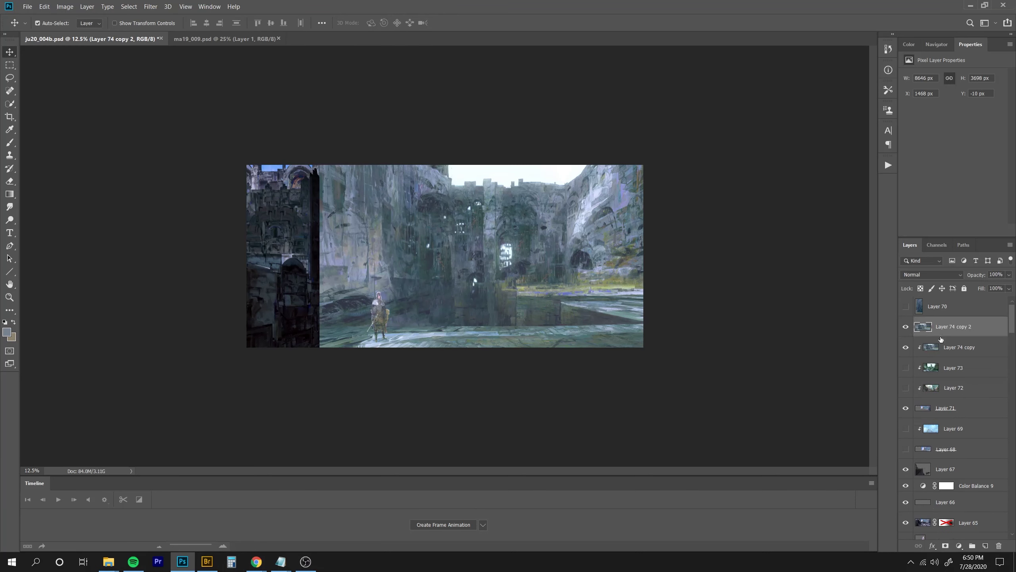
left_click(911, 341, "alt")
left_click_drag(442, 215, 441, 214)
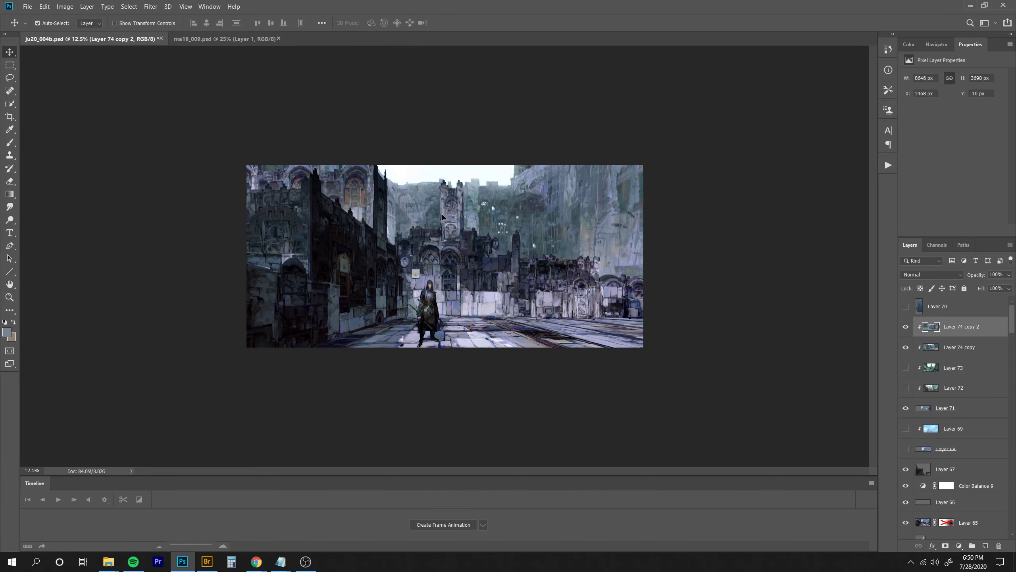
Add a layer mask to Layer 74 copy 2 and mask it so only its right edge shows.
key("m")
left_click(946, 545)
key("g")
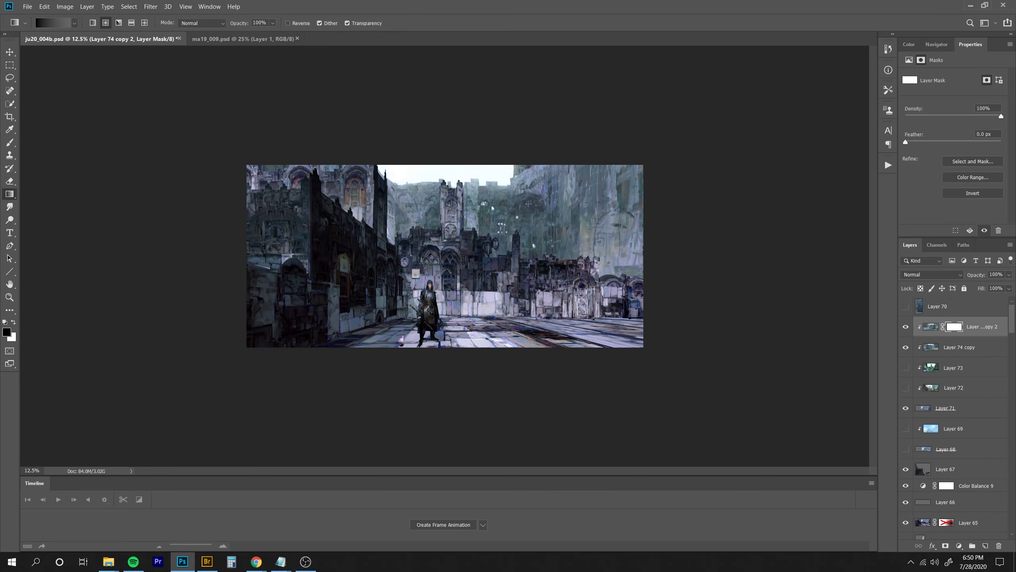
key("ctrl+i")
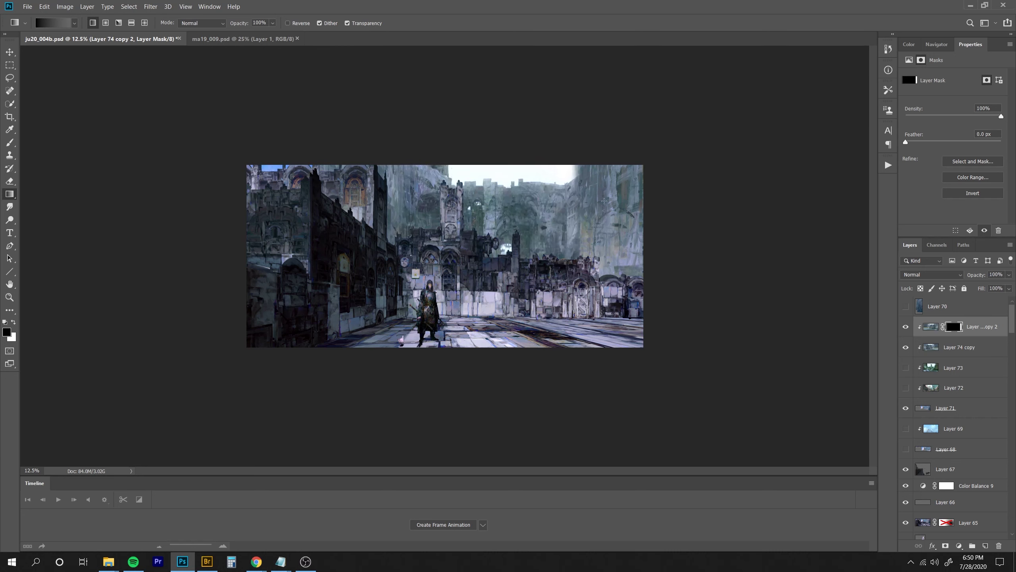
Try a diagonal white gradient on the mask of Layer 74 copy 2 across the right cliff.
key("x")
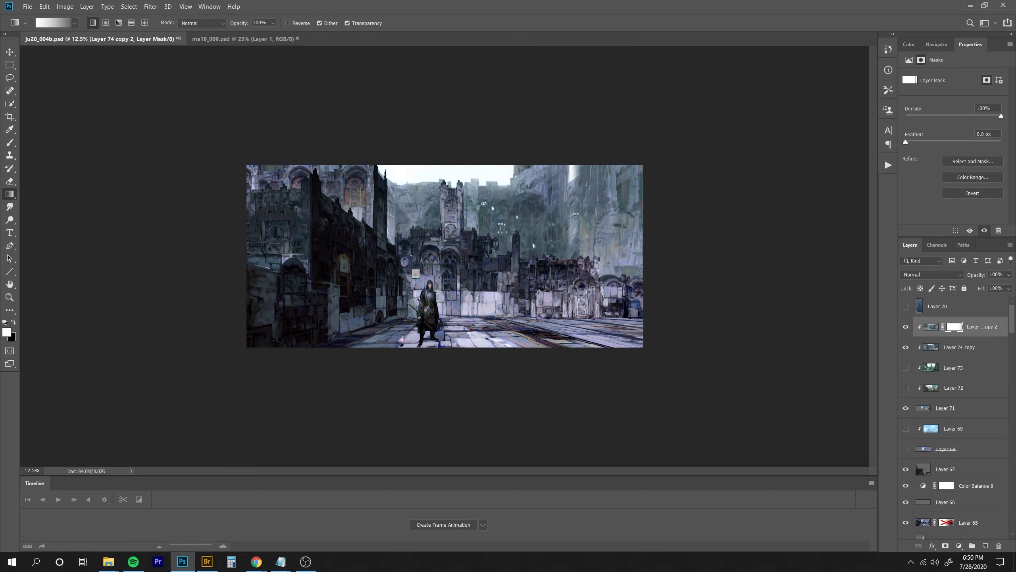
key("x")
mouse_move(564, 212)
left_mouse_down()
mouse_move(549, 212)
mouse_move(554, 200)
left_mouse_up()
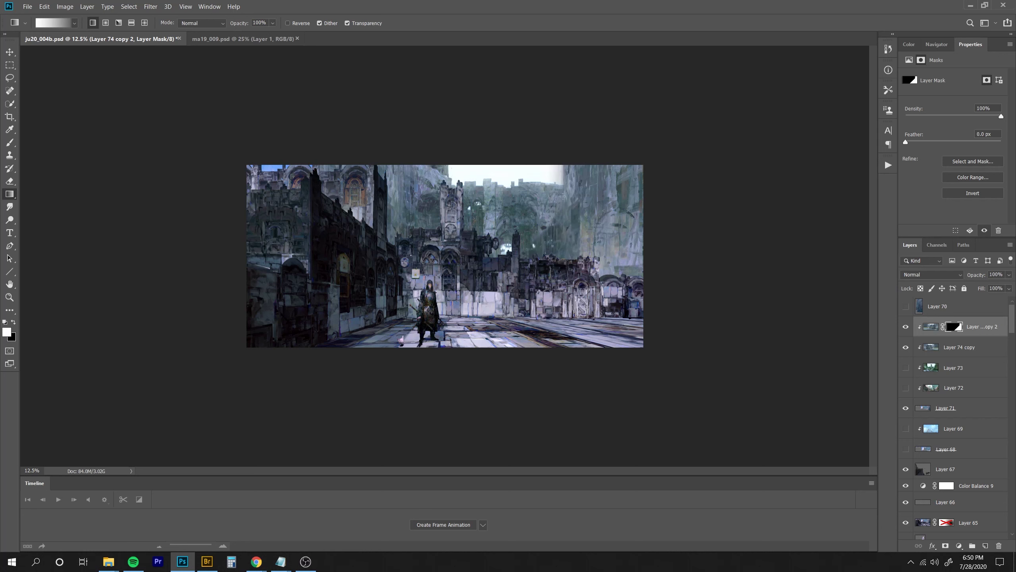
key("ctrl+z")
Compare the right cliff with Layer 74 copy 2 hidden and shown, and check the composition at a smaller size.
left_click(906, 326)
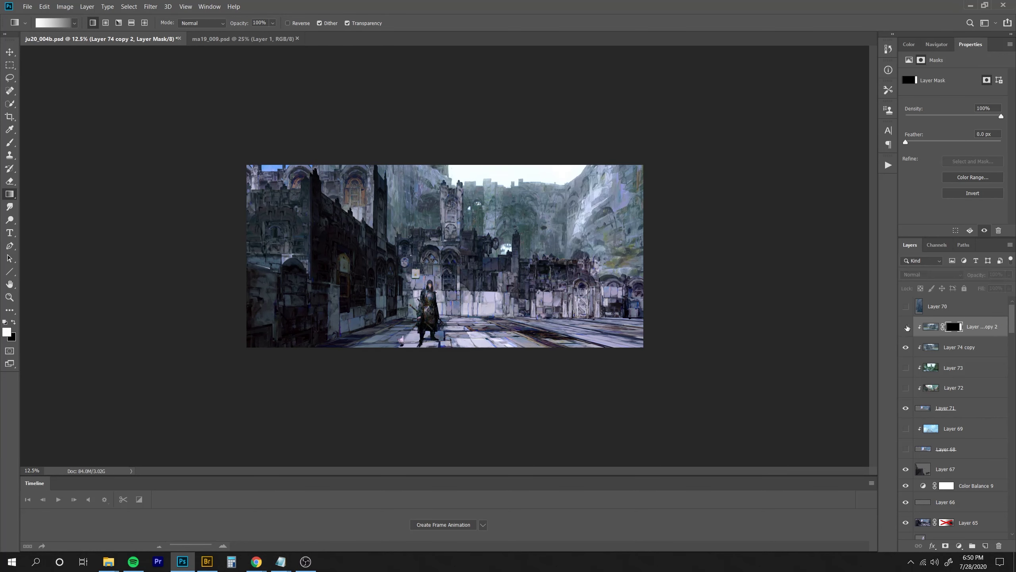
left_click(906, 326)
key("x")
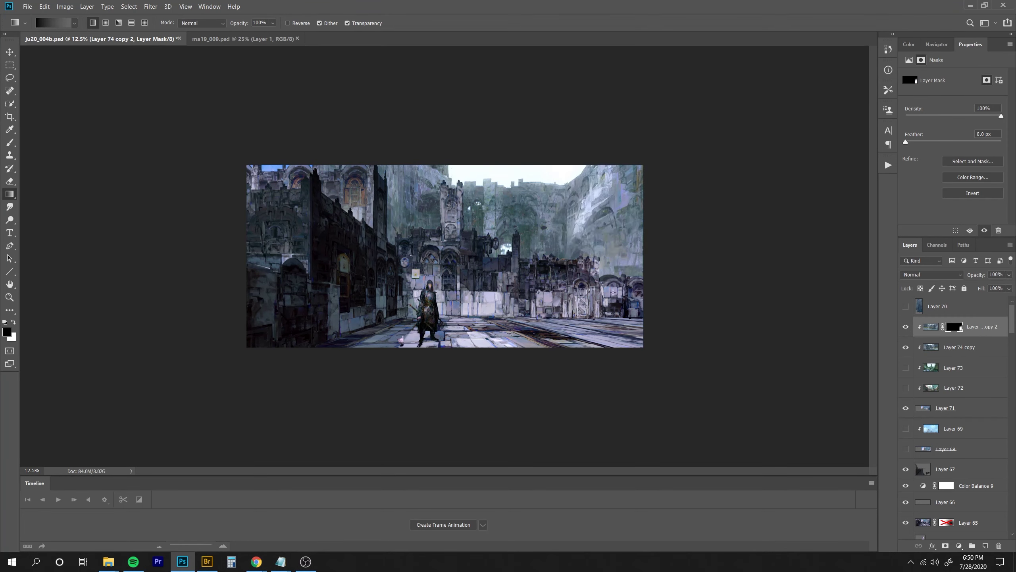
key("ctrl+minus")
key("ctrl+minus")
key("ctrl+minus")
key("ctrl+plus")
key("ctrl+plus")
key("ctrl+plus")
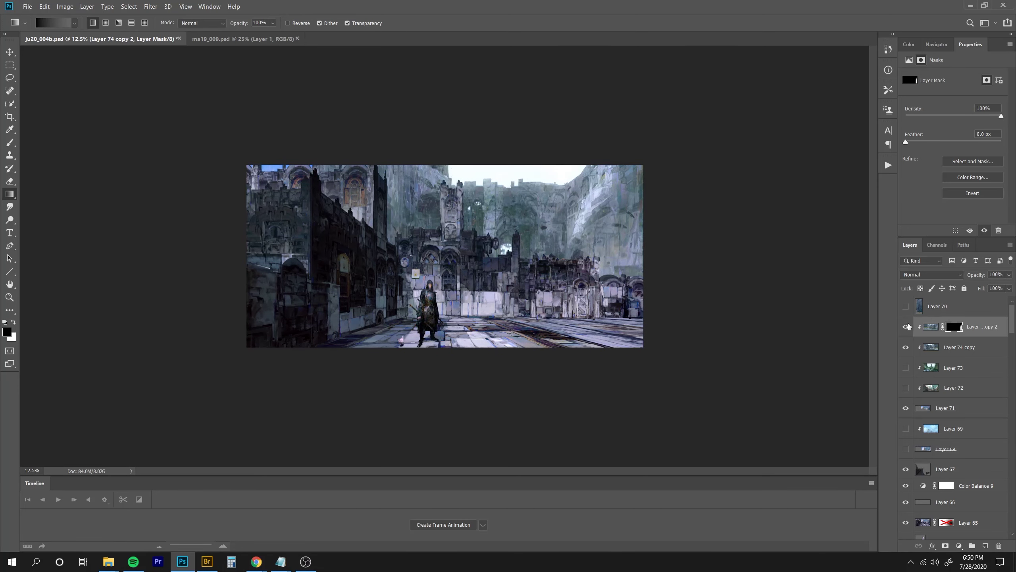
left_click(907, 328)
left_click(907, 328)
Rework the mask of Layer 74 copy 2 into a diagonal fade over the right cliff and compare the blend.
mouse_move(611, 227)
left_mouse_down()
mouse_move(576, 217)
mouse_move(587, 209)
mouse_move(577, 206)
left_mouse_up()
key("ctrl+z")
key("ctrl+z")
key("ctrl+z")
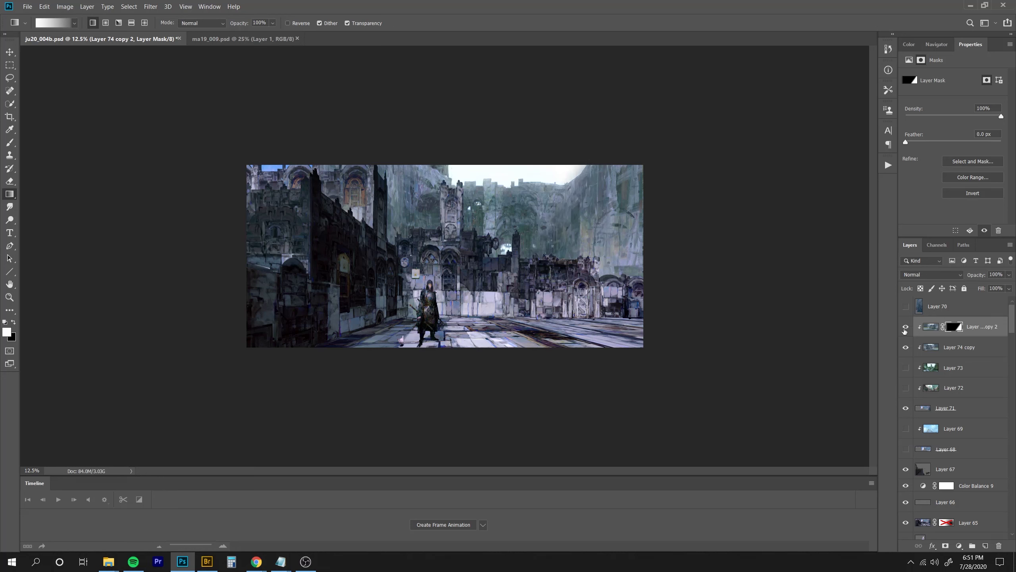
left_click(906, 328)
left_click(906, 328)
Reveal Layer 74 copy 2 in the left part of the sky with a white gradient on its mask.
left_click_drag(444, 190, 472, 188)
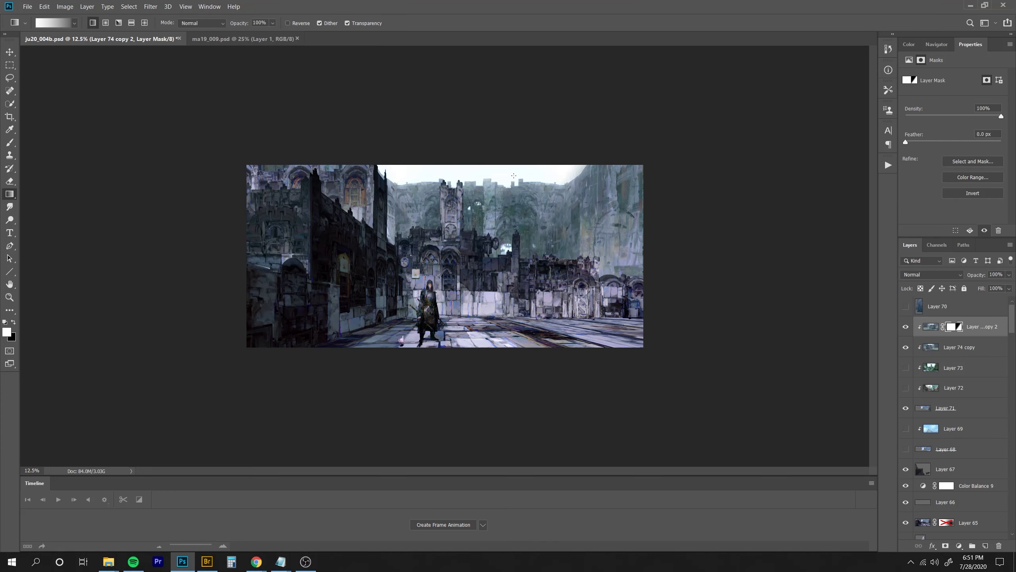
left_click(906, 328)
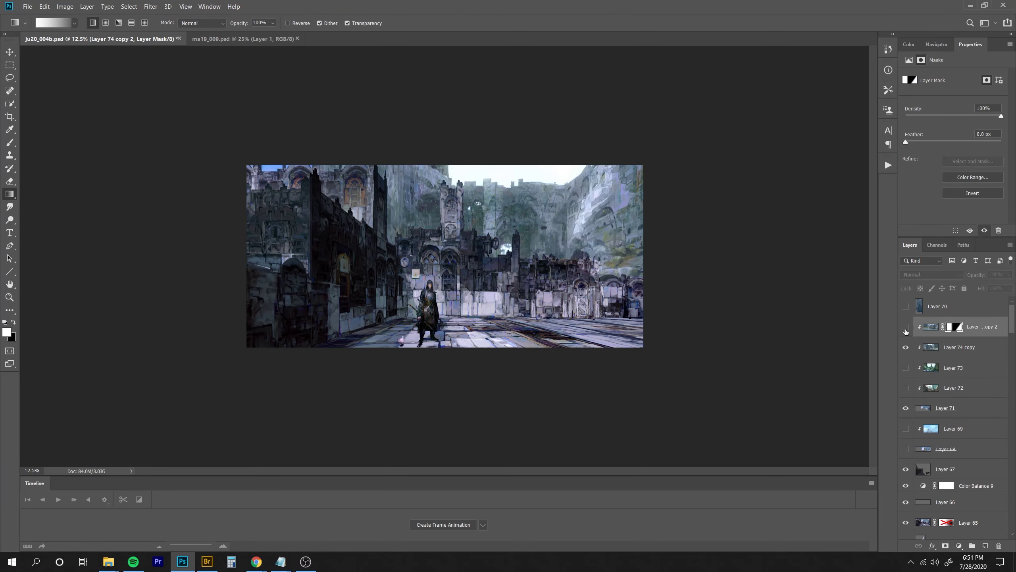
left_click(906, 329)
Duplicate Layer 74 copy 2 as a clipped layer with its mask disabled, shift it to X -228 px and hide it.
key("ctrl+j")
left_click(947, 327, "shift")
left_click(929, 337, "alt")
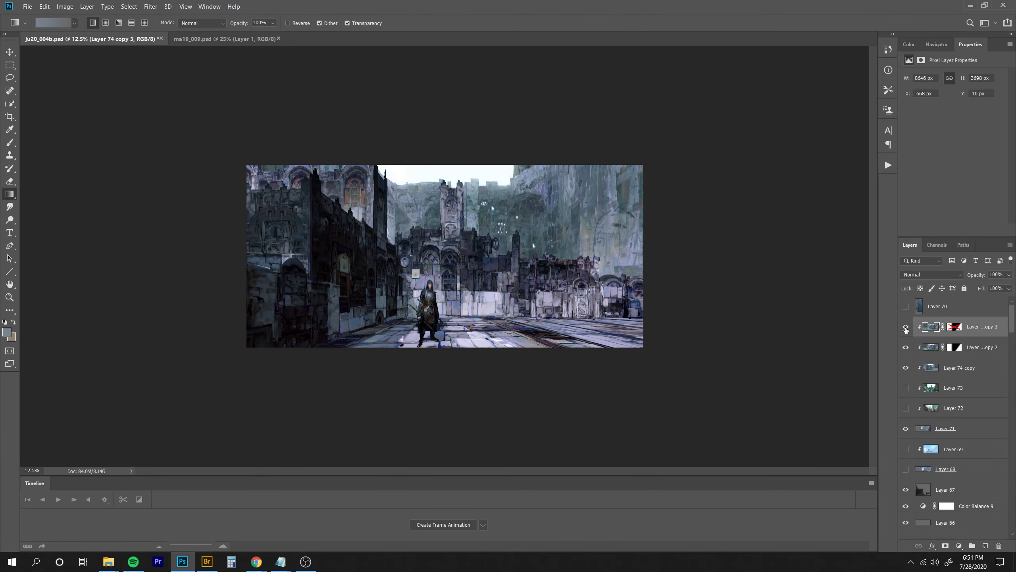
left_click(906, 328)
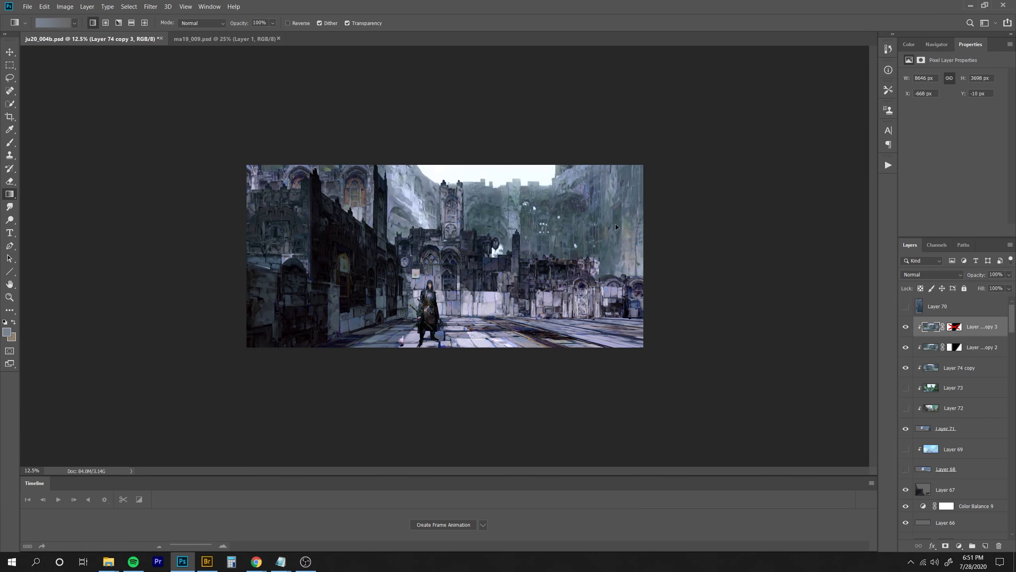
left_click(906, 347)
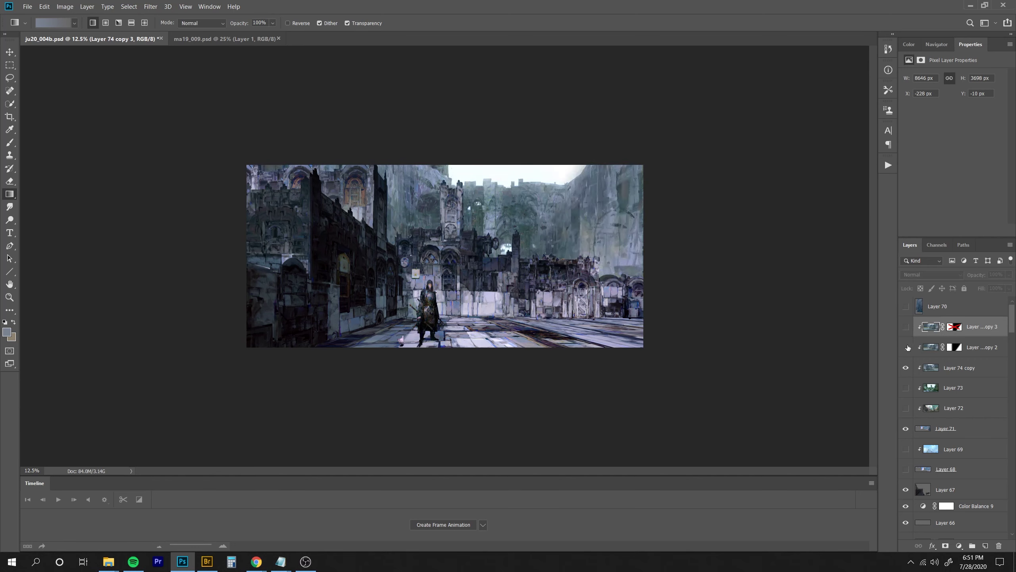
Fade the mask of Layer 74 copy 2 with a black diagonal gradient from the lower right of the cliff.
left_click(955, 347)
left_click_drag(552, 212, 530, 196)
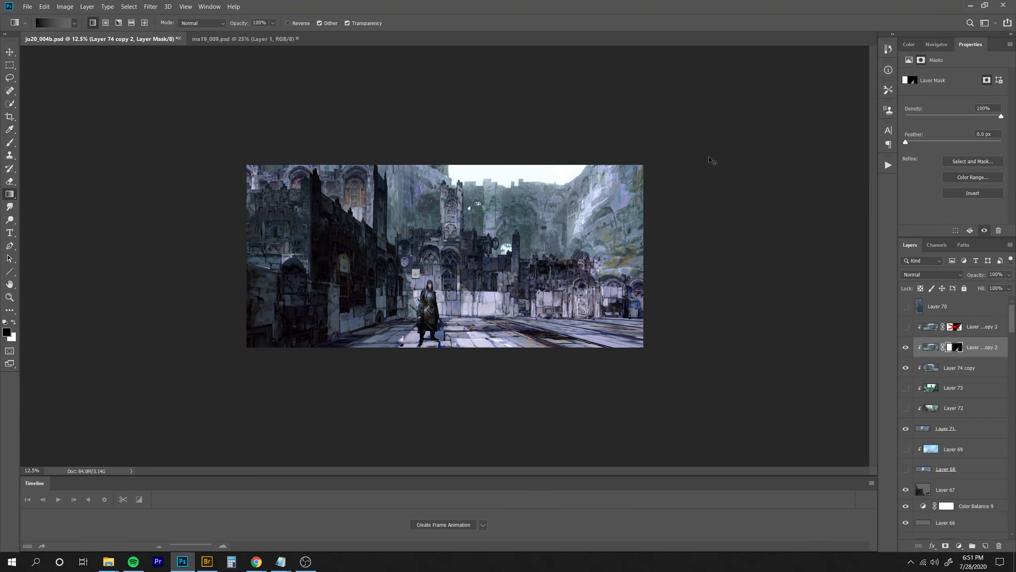
key("ctrl+z")
left_click_drag(644, 256, 594, 208)
left_click_drag(534, 234, 523, 224)
key("ctrl+z")
key("ctrl+plus")
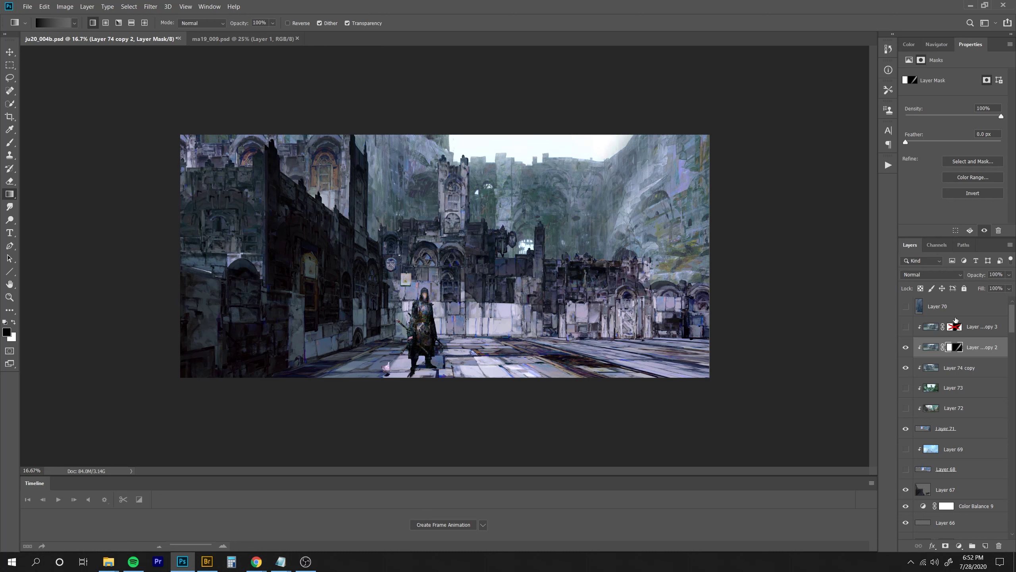
Add a clipped layer with a near-black gradient above Layer 74 copy 2 and set it to Multiply at 40% opacity.
key("ctrl+shift+alt+n")
left_click(289, 229, "alt")
left_click_drag(370, 208, 472, 209)
key("ctrl+z")
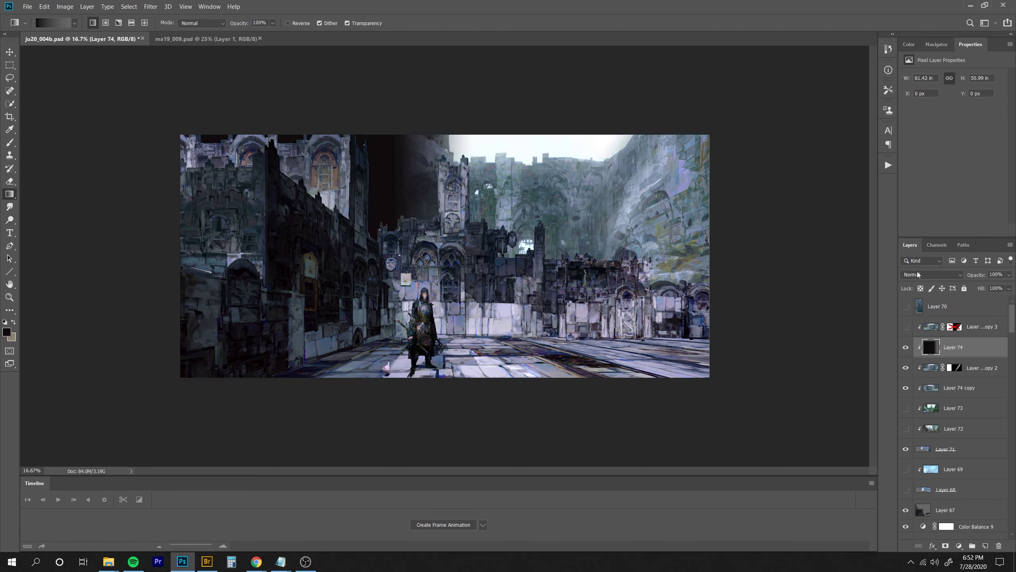
left_click(919, 275)
left_click(919, 305)
left_click_drag(972, 275, 948, 275)
Shade the backdrop from the left on the Multiply layer with dark teal gradients sampled from the cliff.
left_click(500, 208, "alt")
left_click_drag(350, 207, 460, 206)
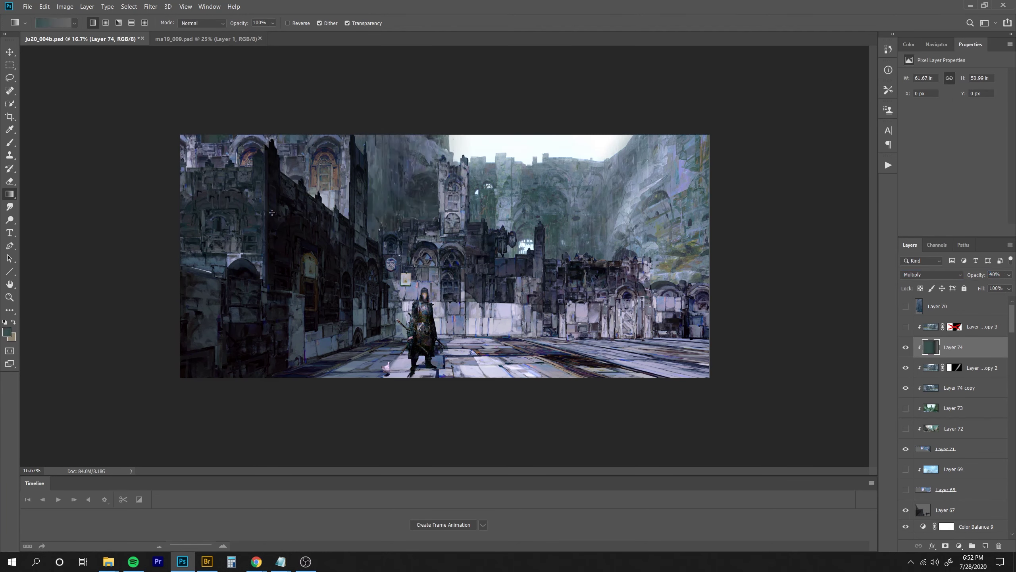
left_click_drag(272, 212, 556, 214)
left_click(520, 196, "alt")
left_click_drag(241, 223, 580, 222)
Lower the Multiply layer's opacity to 4% and compare the backdrop with Layer 74 copy 2 hidden and shown.
key("ctrl+minus")
key("ctrl+minus")
key("ctrl+plus")
key("ctrl+plus")
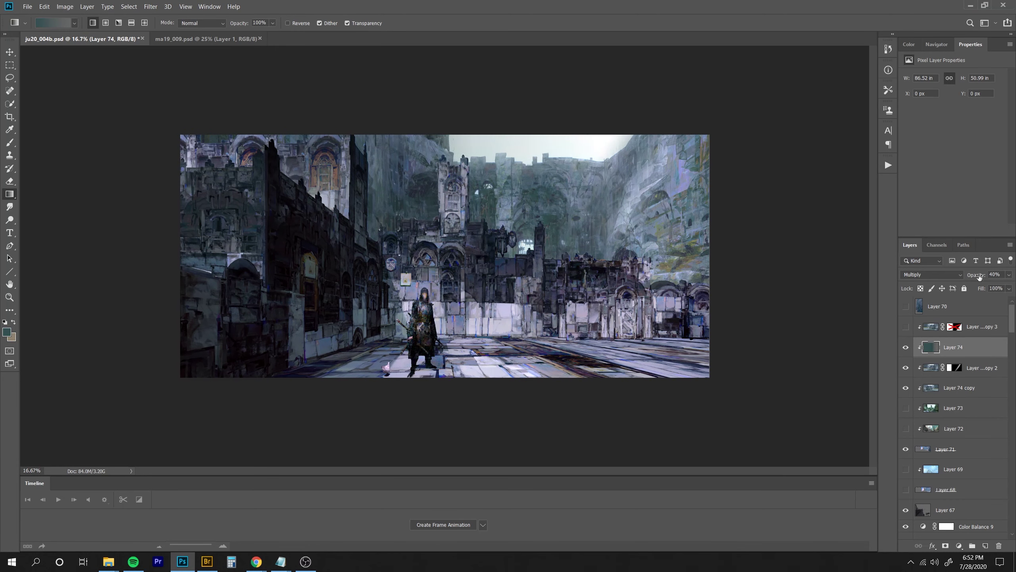
left_click_drag(979, 277, 944, 283)
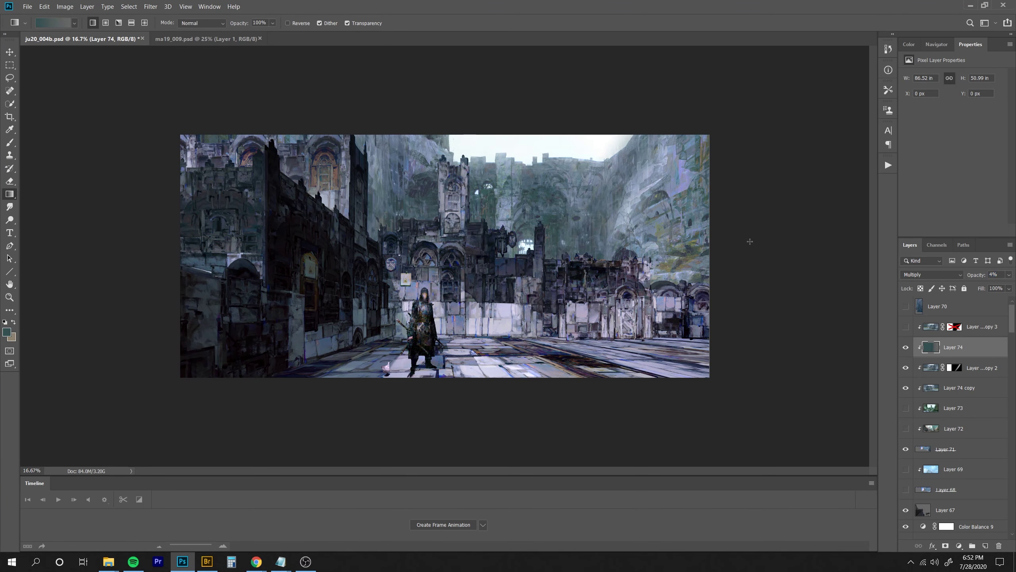
left_click(907, 368)
left_click(906, 367)
left_click(959, 388, "shift")
mouse_move(695, 251)
left_mouse_down()
mouse_move(666, 253)
mouse_move(706, 246)
mouse_move(692, 232)
left_mouse_up()
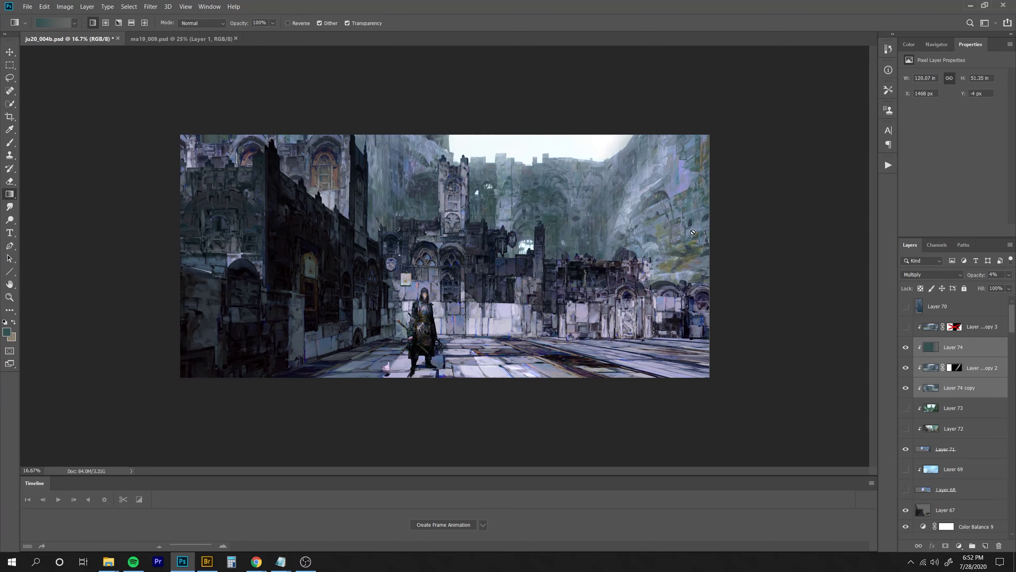
key("ctrl+t")
left_click_drag(493, 377, 492, 413)
left_click_drag(492, 134, 492, 127)
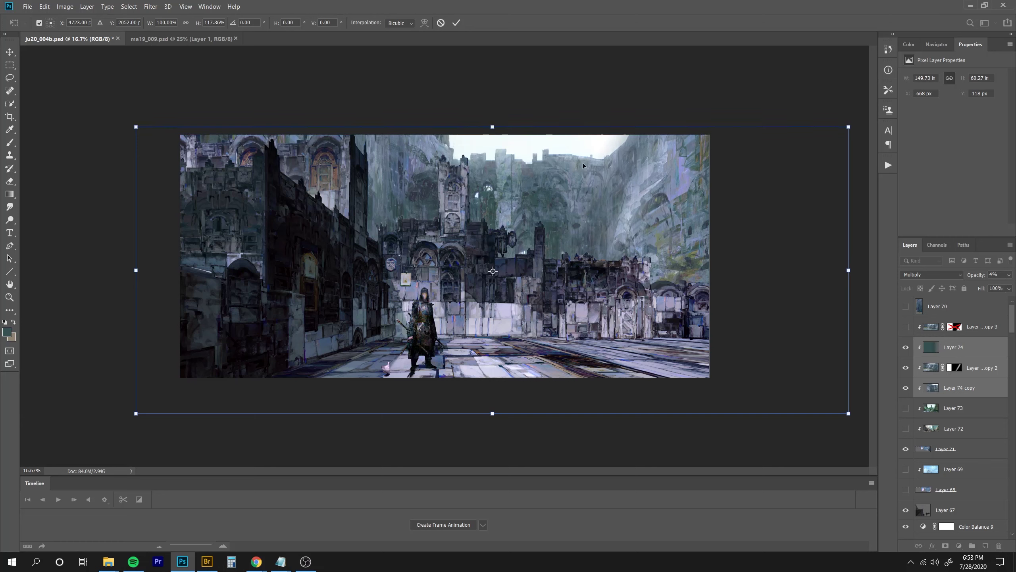
left_click_drag(572, 227, 531, 229)
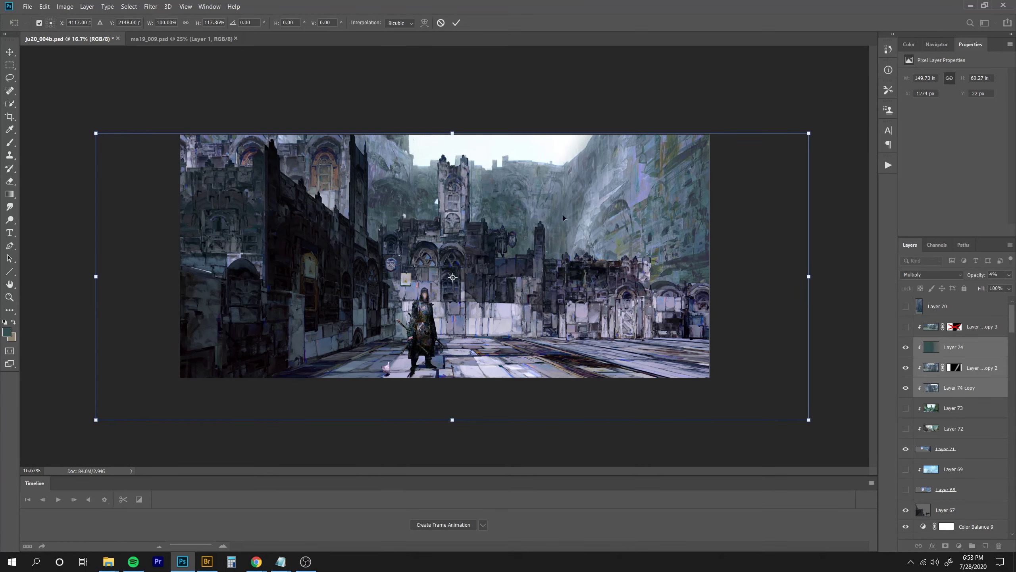
key("Escape")
key("g")
key("ctrl+F2")
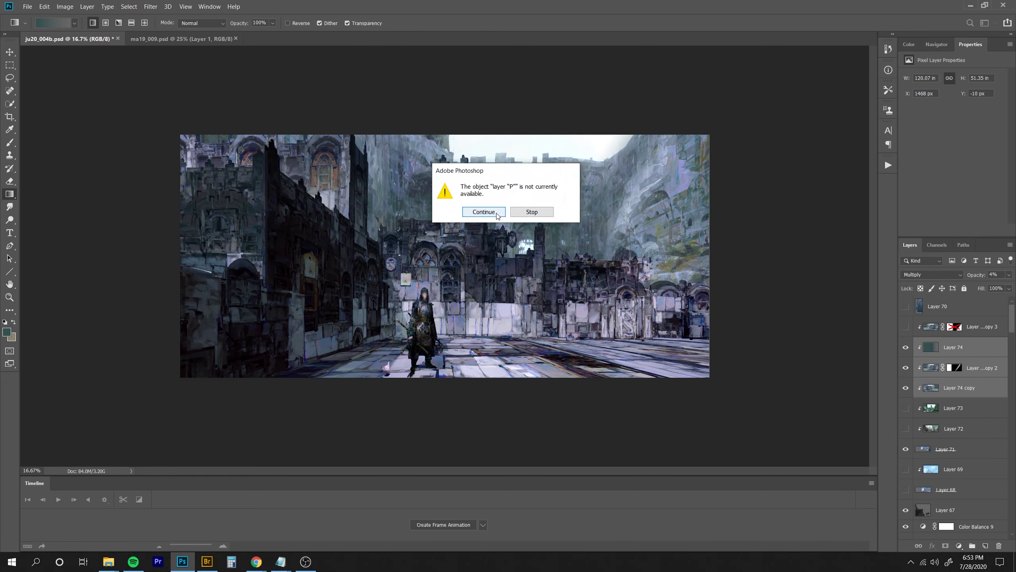
left_click(528, 212)
left_click(530, 213)
mouse_move(1012, 313)
left_mouse_down()
mouse_move(1013, 532)
mouse_move(1011, 329)
left_mouse_up()
left_click(204, 561)
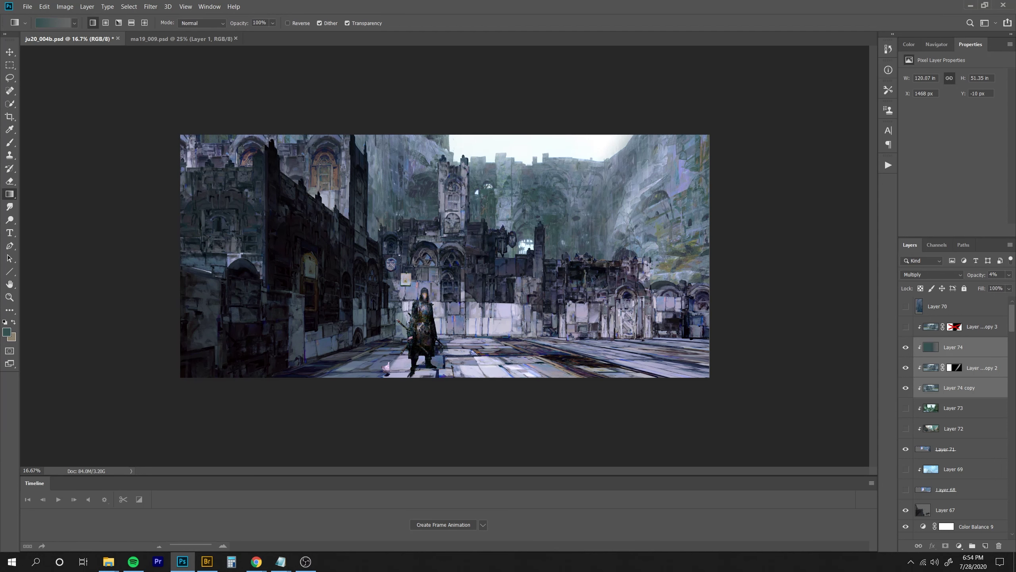
Look through the layer stack of ju20_004.psd from top to bottom and close the file.
left_click(315, 563)
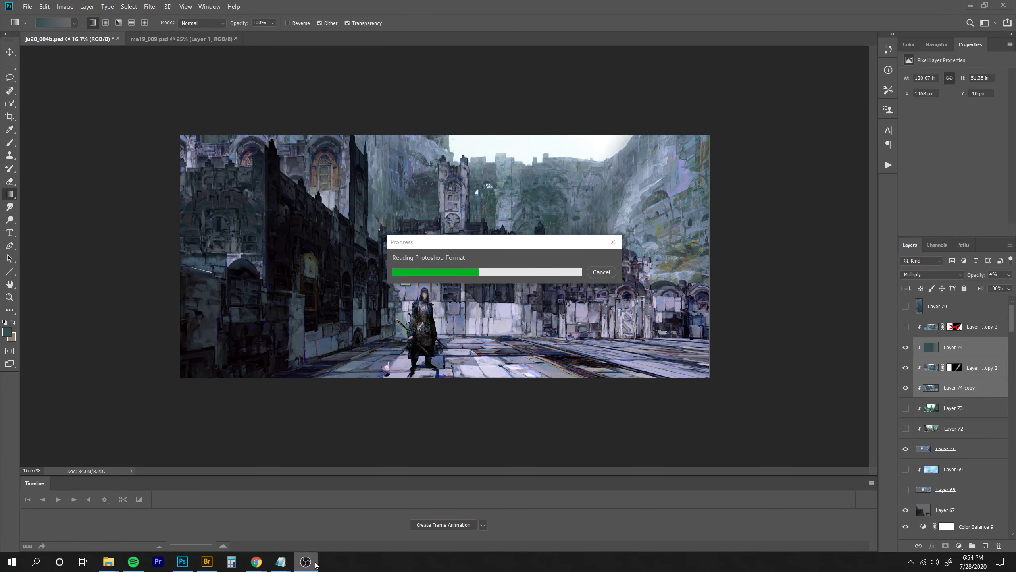
scroll(969, 386, "down", 10)
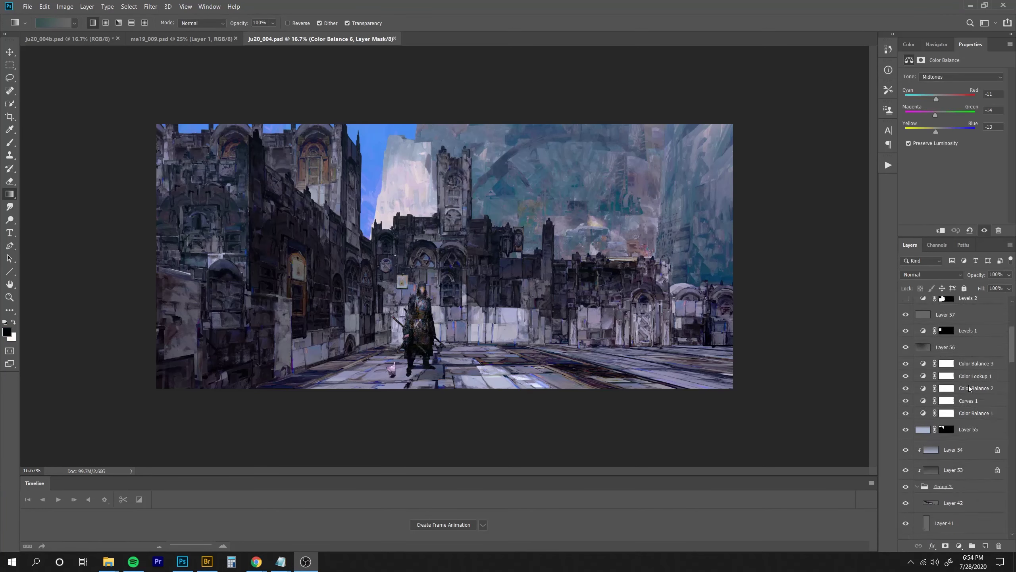
scroll(968, 384, "down", 5)
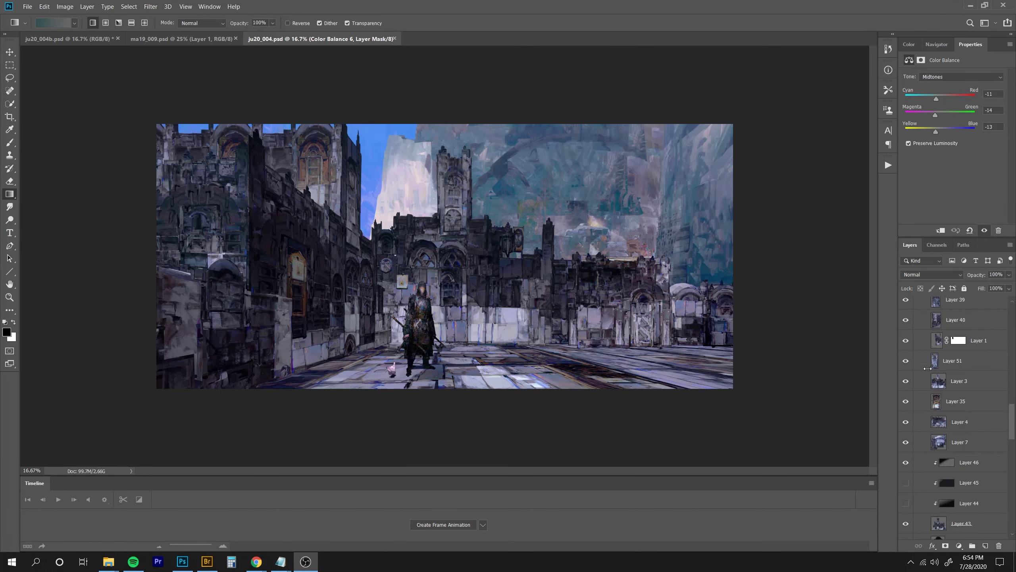
scroll(928, 369, "down", 6)
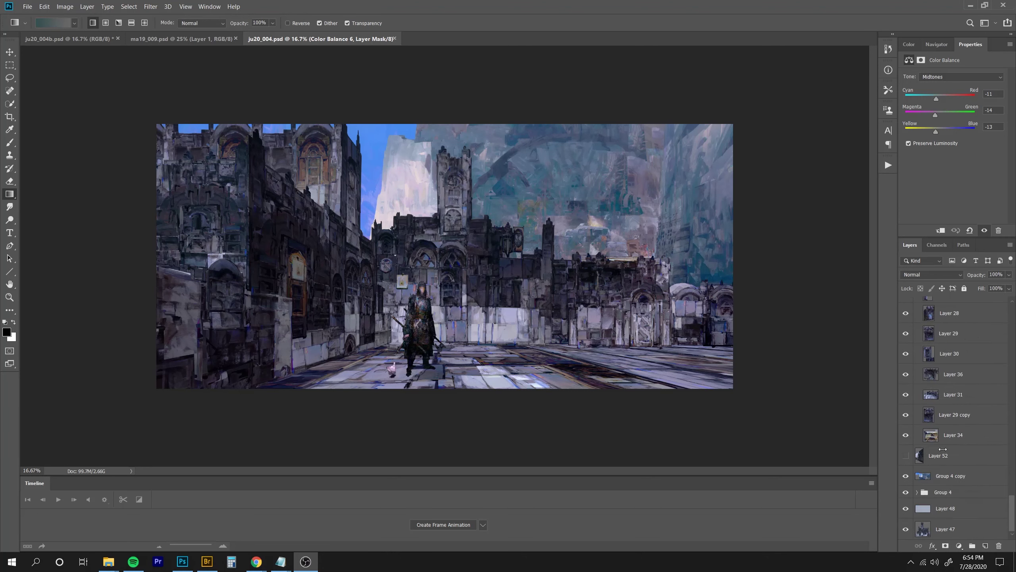
left_click_drag(1007, 506, 1015, 305)
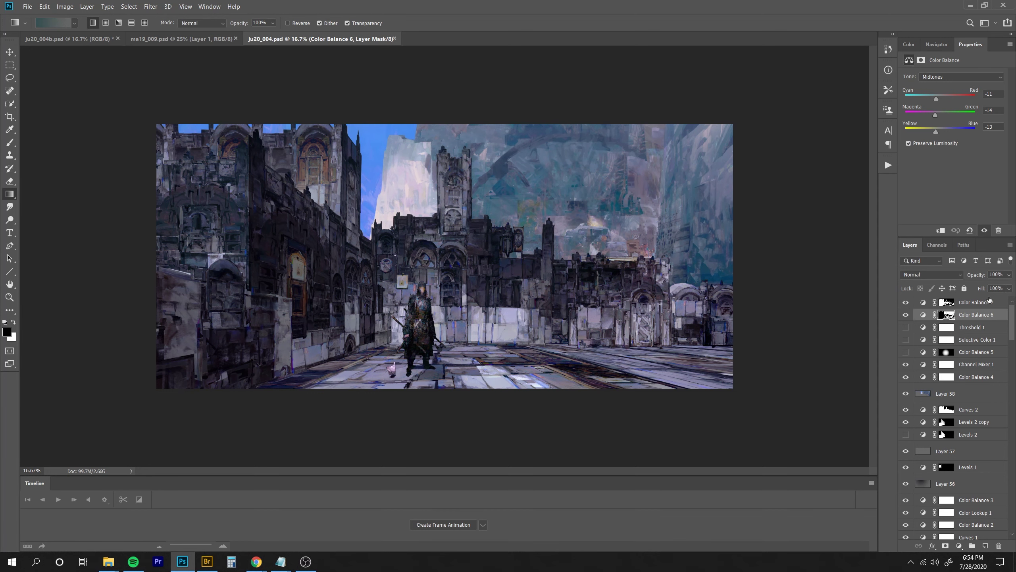
key("ctrl+w")
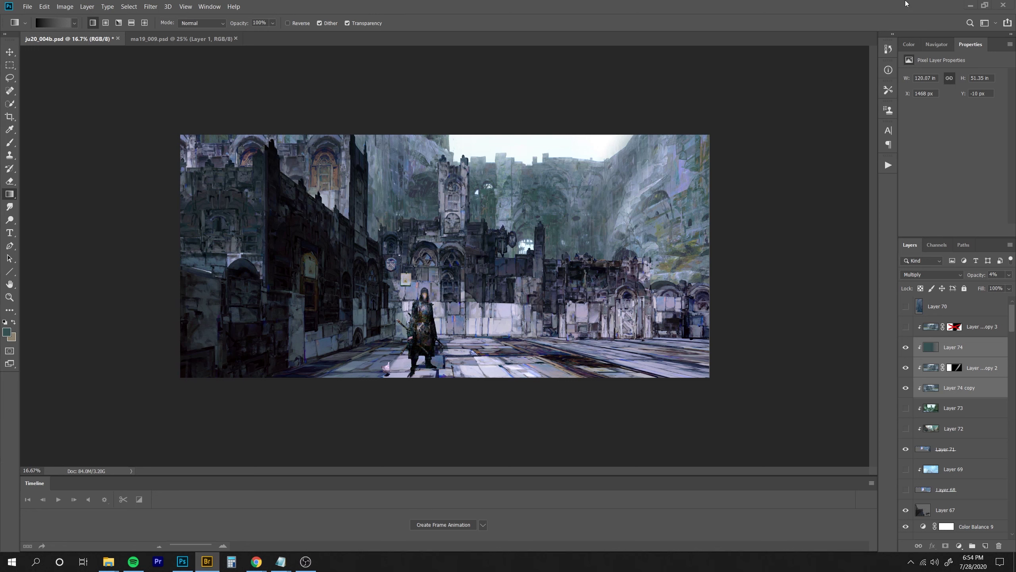
Duplicate the three selected cliff backdrop layers, group the duplicates and hide the group.
key("ctrl+t")
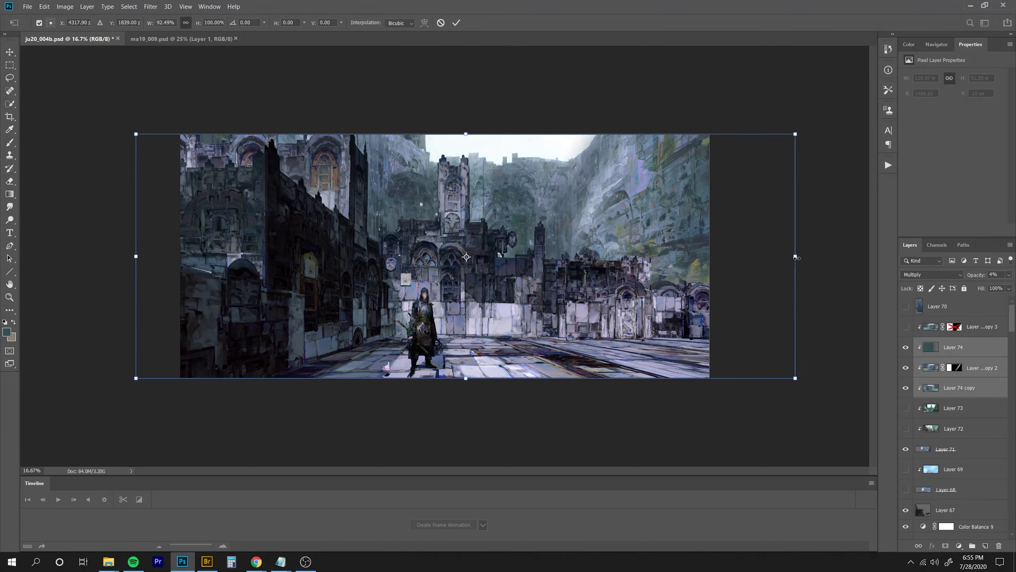
key("Return")
key("ctrl+j")
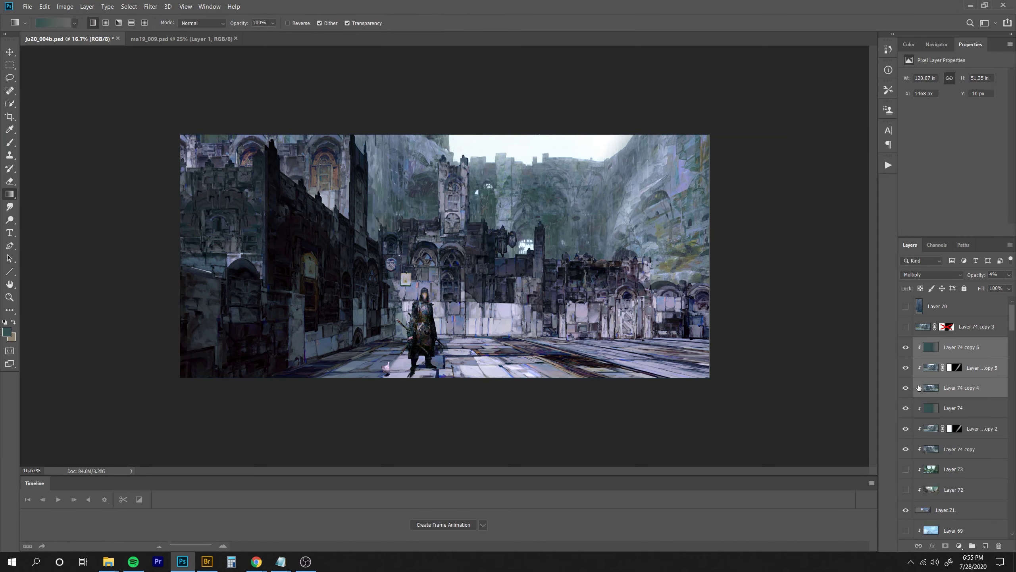
key("ctrl+g")
left_click(904, 344)
left_click(905, 344)
left_click(906, 344)
left_click(905, 344)
left_click(905, 344)
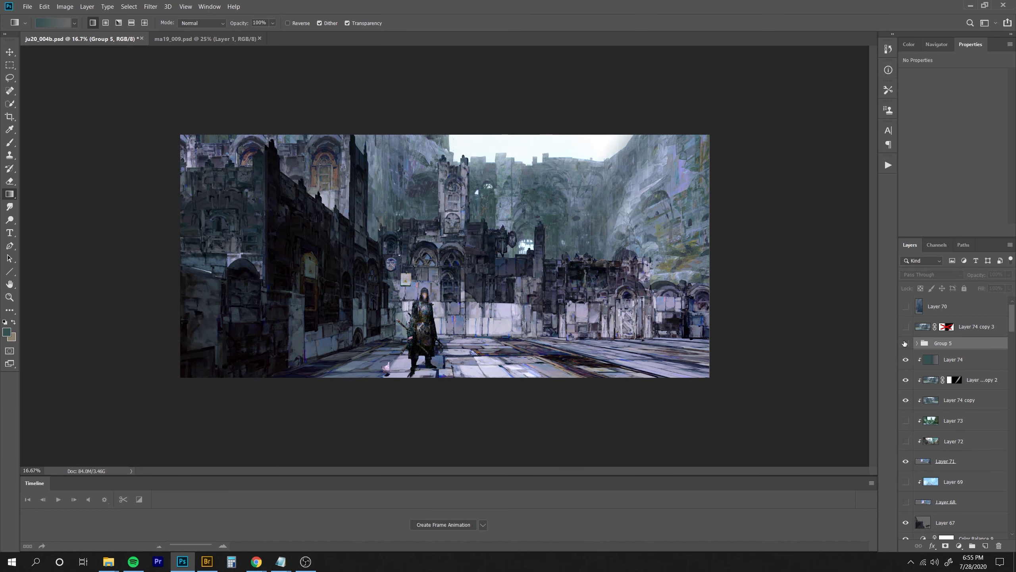
Shift the original three backdrop layers left behind the castle, mirror the image horizontally and nudge the backdrop slightly up and left.
left_click(954, 361)
left_click(957, 400, "shift")
left_click_drag(669, 234, 648, 232)
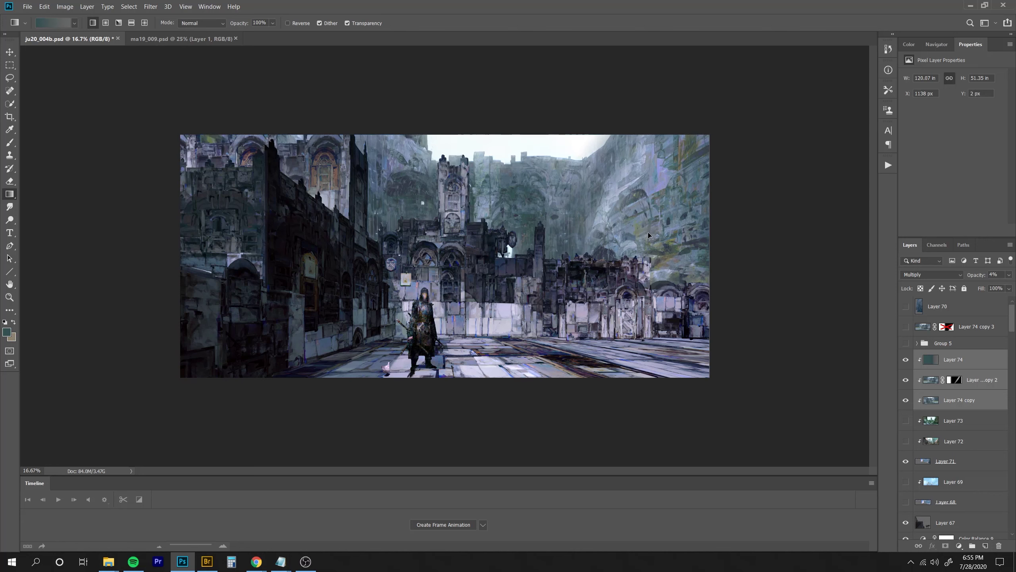
key("ctrl+shift+h")
left_click_drag(363, 214, 355, 206)
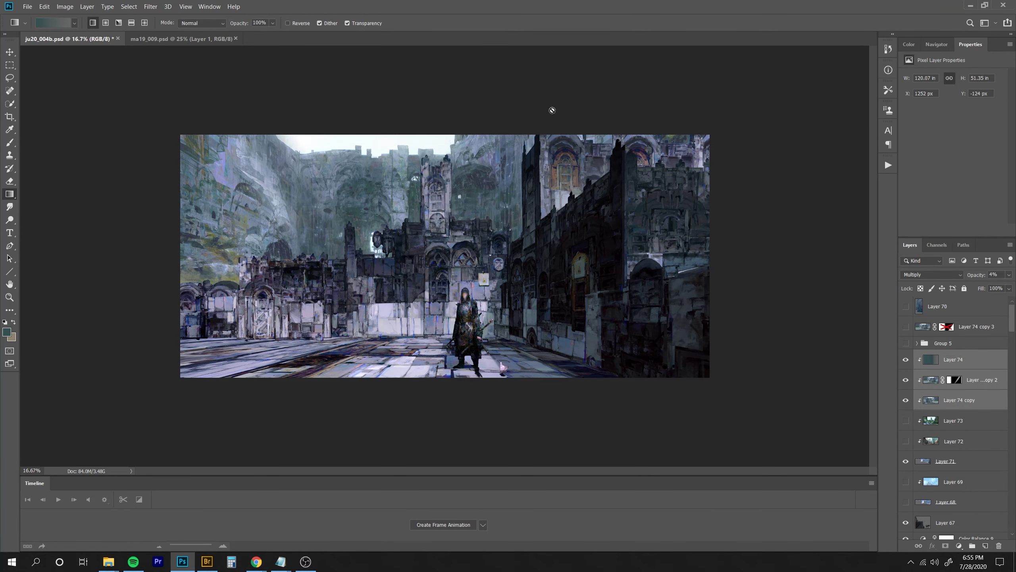
Add a new layer above Layer 74 with an inverted mask made from Layer 71, limiting it to the buildings and courtyard.
left_click(923, 460, "ctrl")
key("ctrl+alt+shift+n")
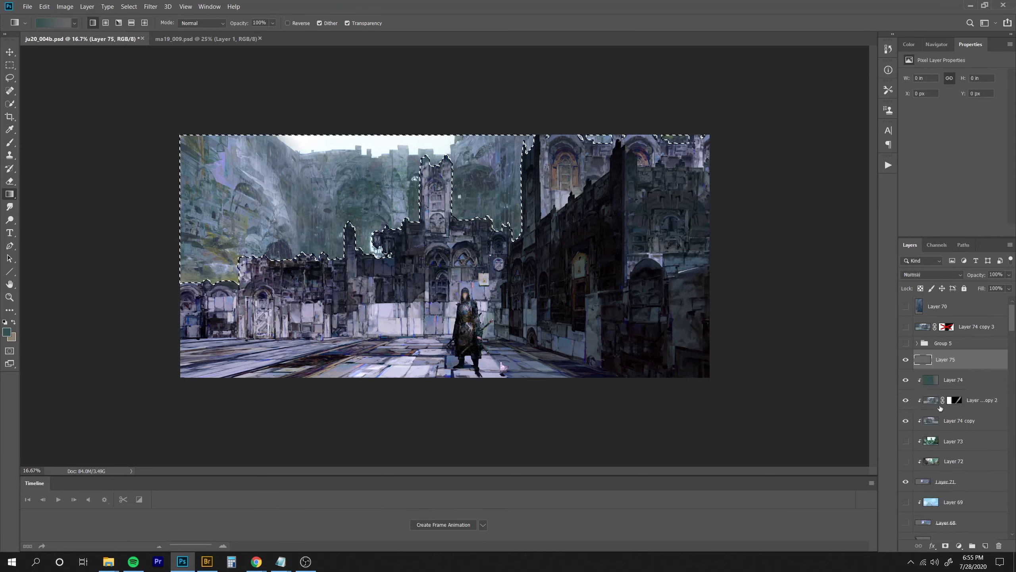
left_click(946, 545)
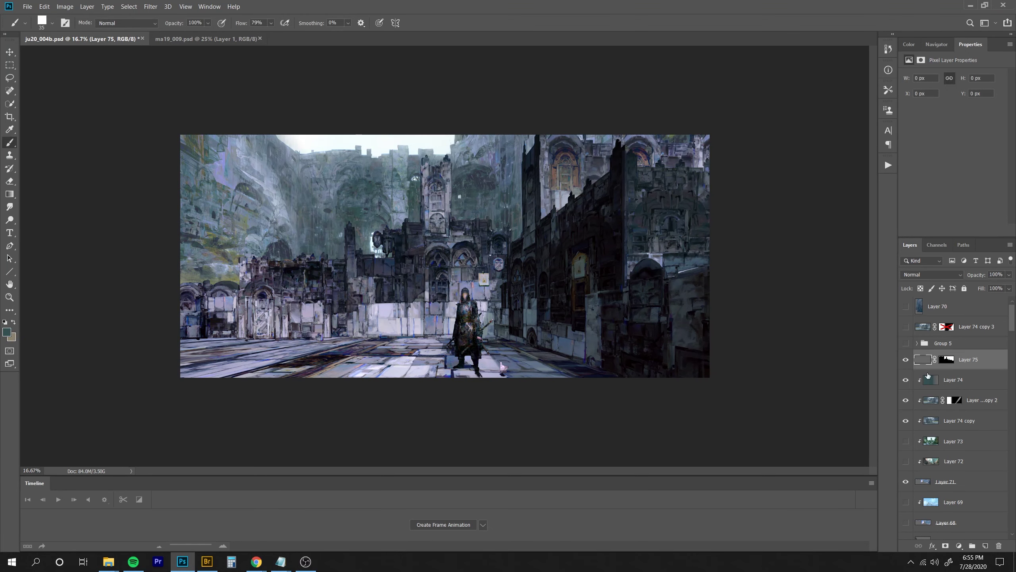
left_click(947, 360)
key("ctrl+i")
Sample a dark tone for Layer 75, enlarge the brush to 800 px and set the layer to Darken.
left_click(924, 360)
left_click(468, 227, "alt")
key("bracketright")
key("bracketright")
key("bracketright")
key("bracketright")
key("bracketright")
key("bracketright")
key("bracketright")
key("bracketright")
key("bracketright")
key("bracketright")
key("bracketright")
key("bracketright")
key("bracketright")
key("bracketright")
key("bracketright")
key("bracketright")
key("bracketright")
key("bracketright")
key("bracketright")
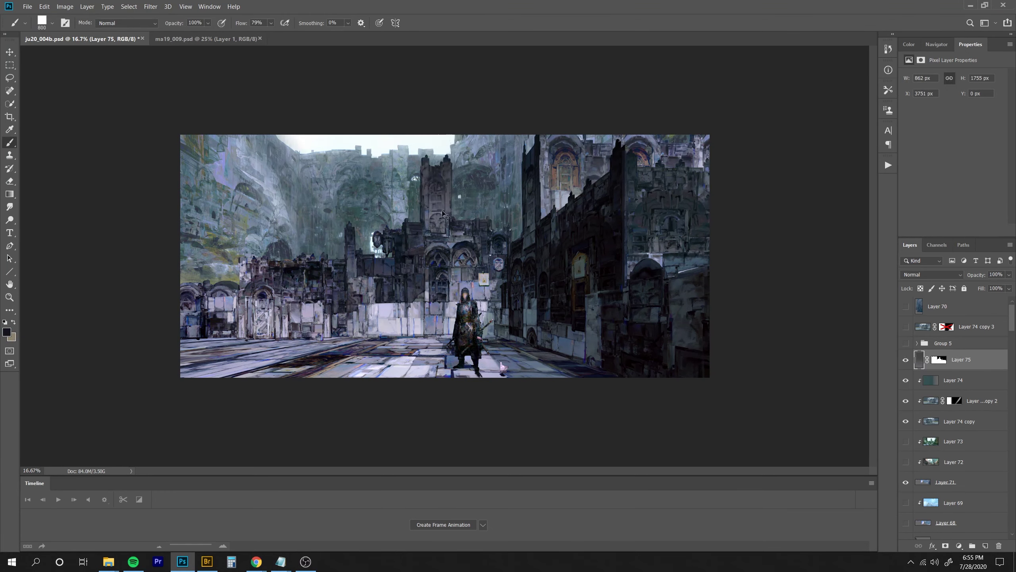
left_click(931, 275)
left_click(922, 306)
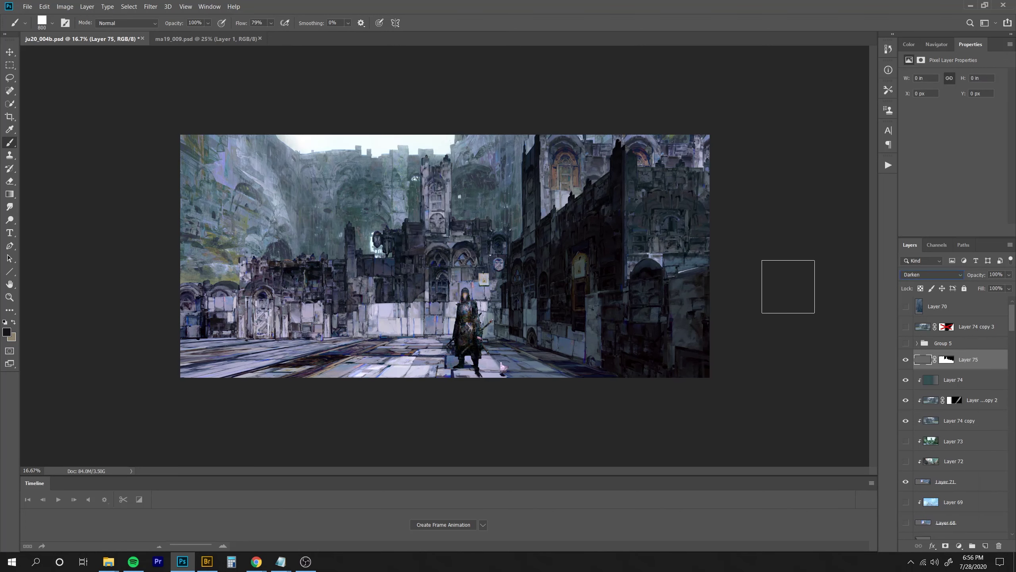
Paint a sampled dark tone over the central tower on Layer 75 and set the layer to Multiply at 38% opacity.
left_click(423, 237, "alt")
mouse_move(453, 225)
left_mouse_down()
mouse_move(454, 170)
mouse_move(438, 182)
left_mouse_up()
key("ctrl+z")
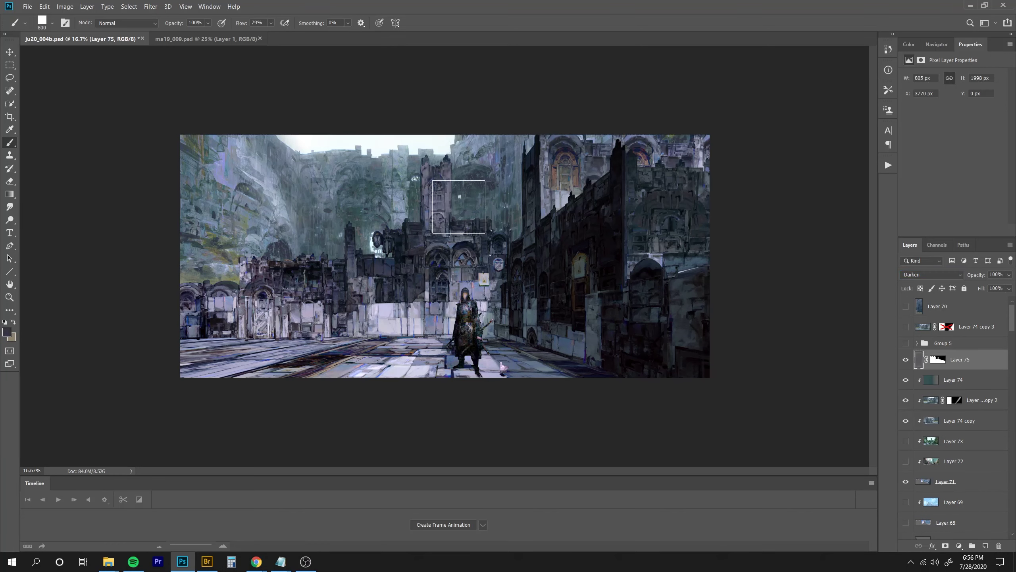
left_click(420, 278, "alt")
left_click_drag(439, 226, 440, 168)
left_click_drag(972, 275, 957, 277)
left_click(936, 275)
left_click(934, 314)
Darken the tower base, the battlemented wall left of it and the adjoining floor on Layer 75, enlarging a soft round brush to 1400 px.
left_click_drag(506, 230, 506, 132)
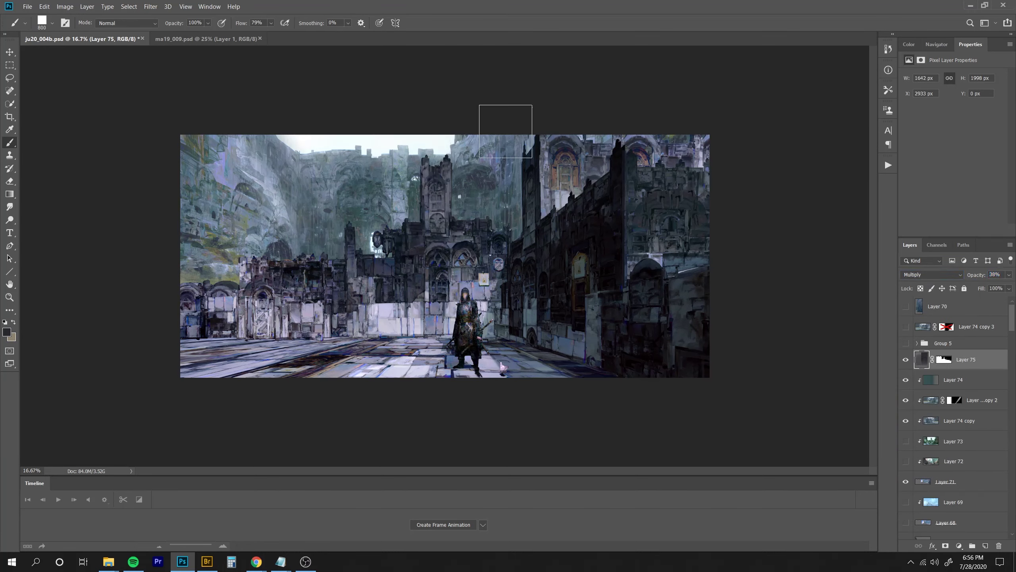
key("ctrl+z")
left_click_drag(426, 221, 459, 219)
key(".")
left_click_drag(366, 262, 230, 282)
key("]")
key("]")
key("]")
key("]")
key("]")
key("]")
left_click_drag(289, 305, 180, 308)
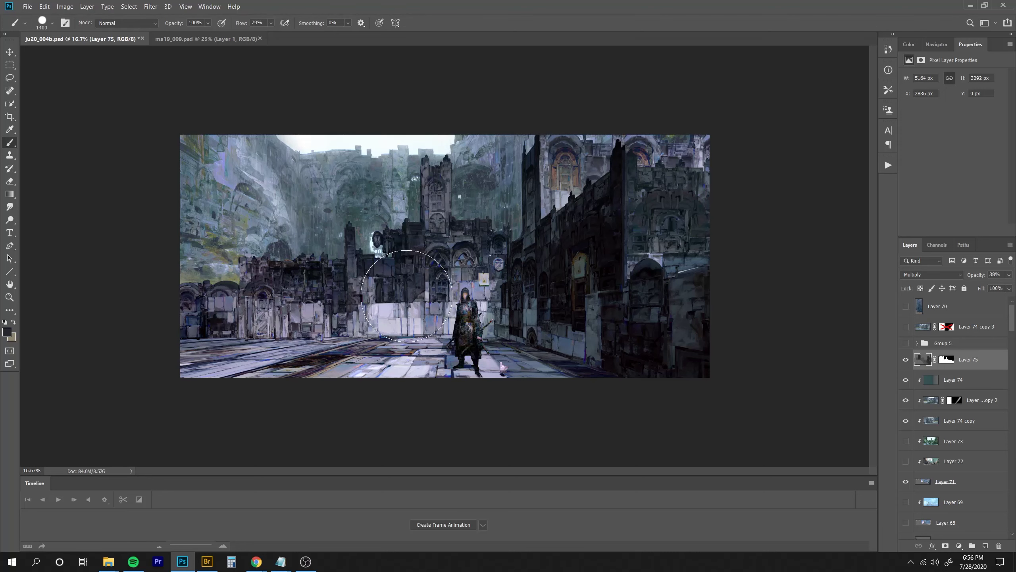
mouse_move(311, 297)
left_mouse_down()
mouse_move(243, 300)
mouse_move(280, 299)
left_mouse_up()
mouse_move(427, 355)
left_mouse_down()
mouse_move(172, 361)
mouse_move(411, 365)
left_mouse_up()
Shade the large building and the base of its wall on the painting's right side on Layer 75.
key("e")
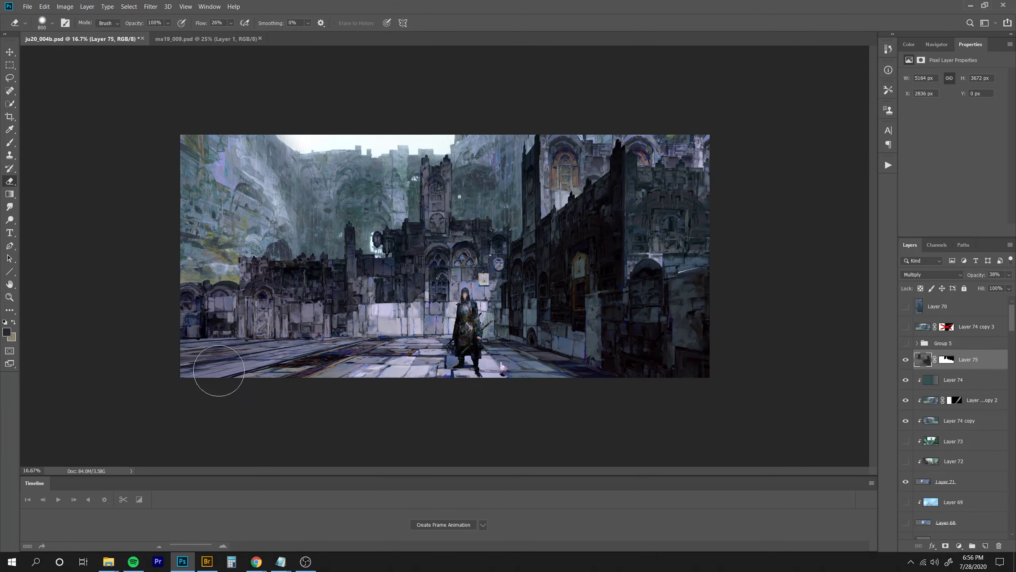
key("b")
left_click_drag(536, 199, 680, 60)
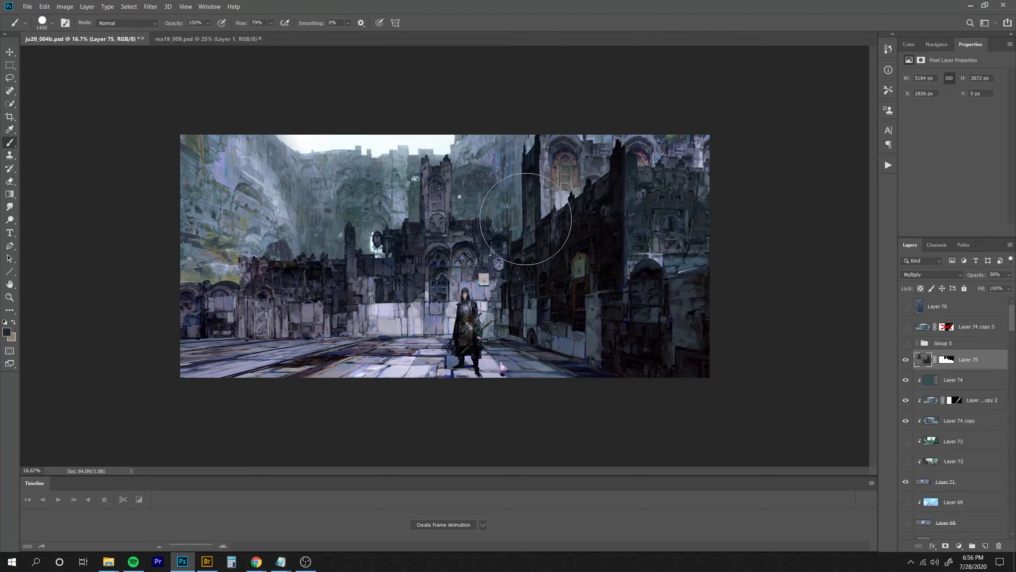
left_click_drag(573, 331, 590, 435)
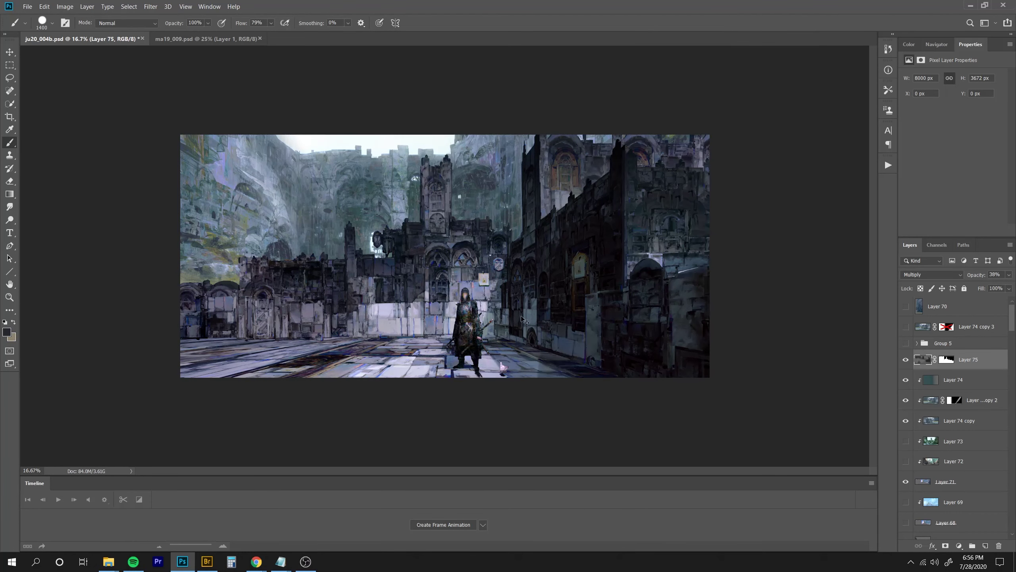
key("ctrl+z")
left_click_drag(520, 332, 572, 325)
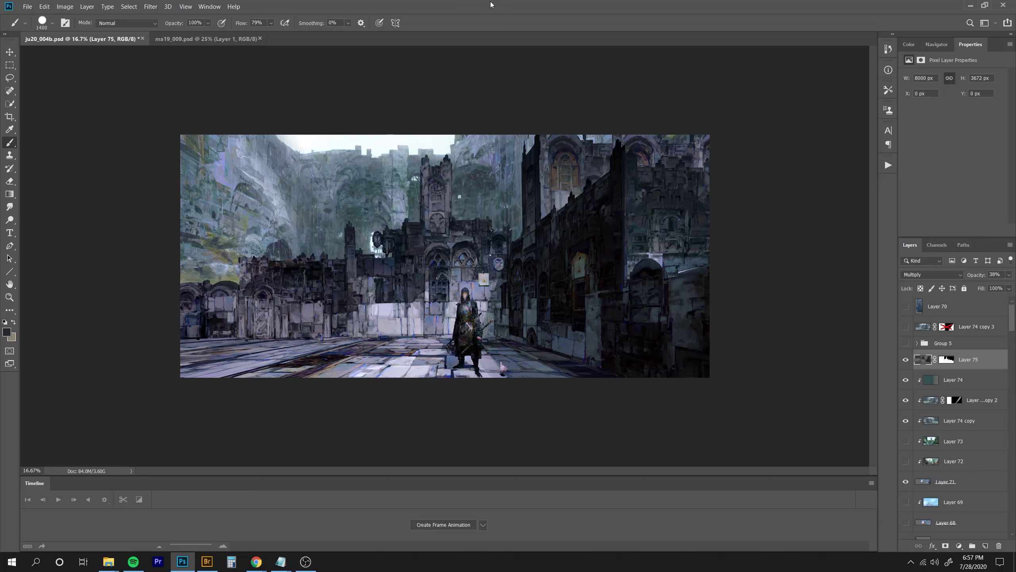
Brush a pale lavender sampled from the floor along the courtyard floor and lower wall on a new layer at 56% opacity.
left_click(373, 371, "alt")
left_click(947, 360, "ctrl")
key("ctrl+d")
key("ctrl+shift+alt+n")
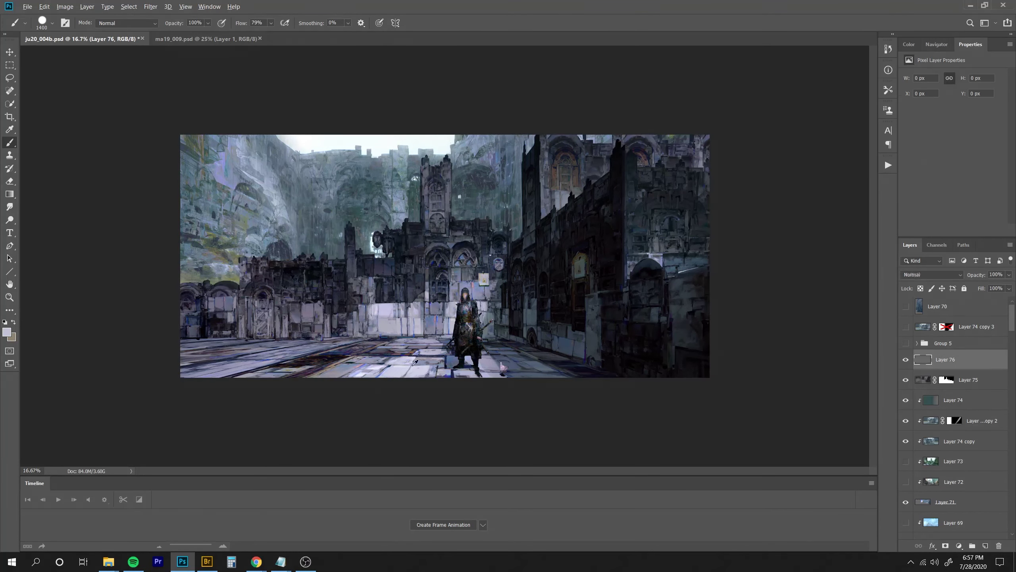
left_click_drag(112, 443, 458, 395)
left_click_drag(505, 369, 516, 381)
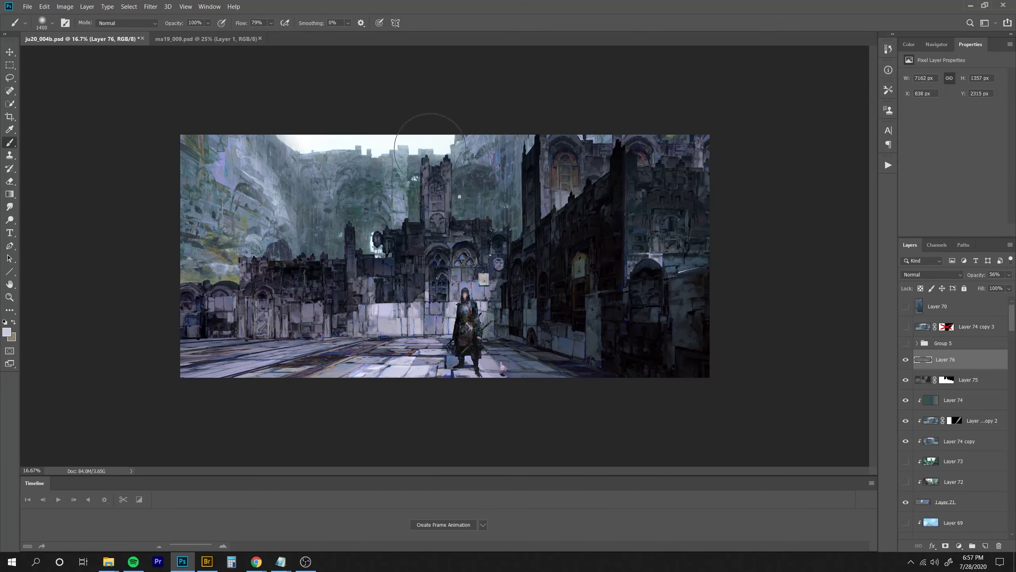
mouse_move(312, 317)
left_mouse_down()
mouse_move(528, 312)
mouse_move(499, 320)
left_mouse_up()
Add a new layer above Layer 76, try a sampled haze stroke behind the tower, undo it and set the layer to Screen.
left_click(947, 380, "ctrl")
key("ctrl+shift+n")
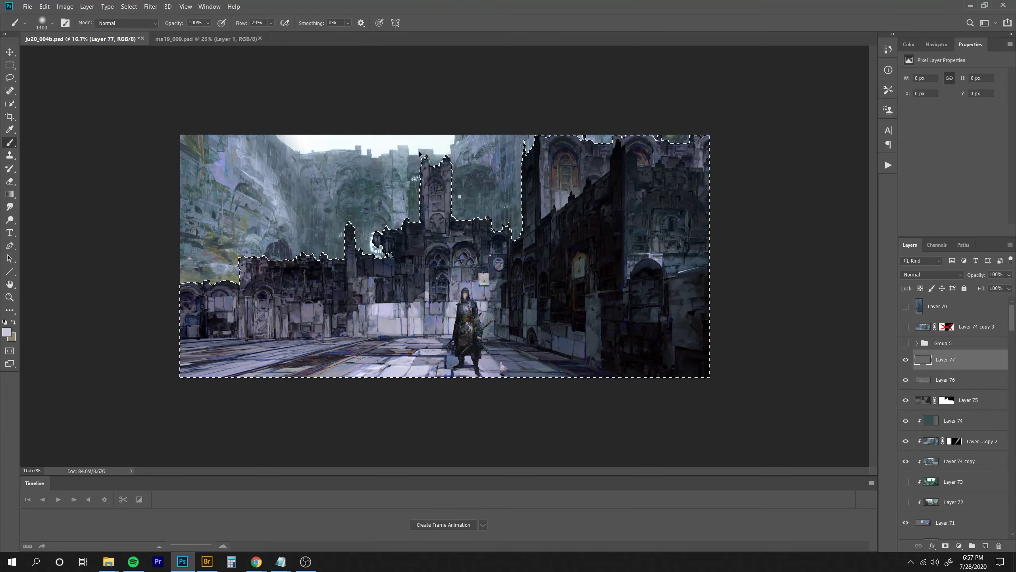
key("ctrl+d")
left_click(423, 140, "alt")
mouse_move(425, 194)
left_mouse_down()
mouse_move(438, 157)
mouse_move(485, 166)
mouse_move(436, 211)
mouse_move(491, 193)
mouse_move(501, 176)
left_mouse_up()
key("ctrl+z")
left_click(932, 275)
left_click(920, 349)
Brush a sampled dark blue haze over the cliffs and distant walls around the tower on Layer 77.
left_click(466, 176, "alt")
key("ctrl+z")
left_click(478, 174, "alt")
left_click_drag(320, 177, 405, 171)
left_click_drag(336, 113, 399, 215)
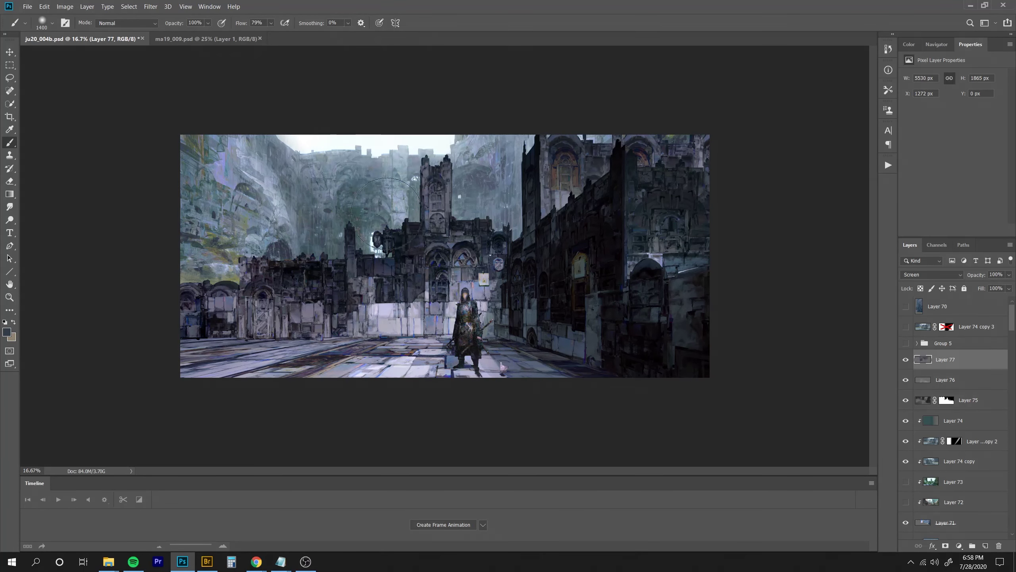
left_click_drag(482, 172, 509, 187)
mouse_move(356, 213)
left_mouse_down()
mouse_move(361, 267)
mouse_move(497, 125)
left_mouse_up()
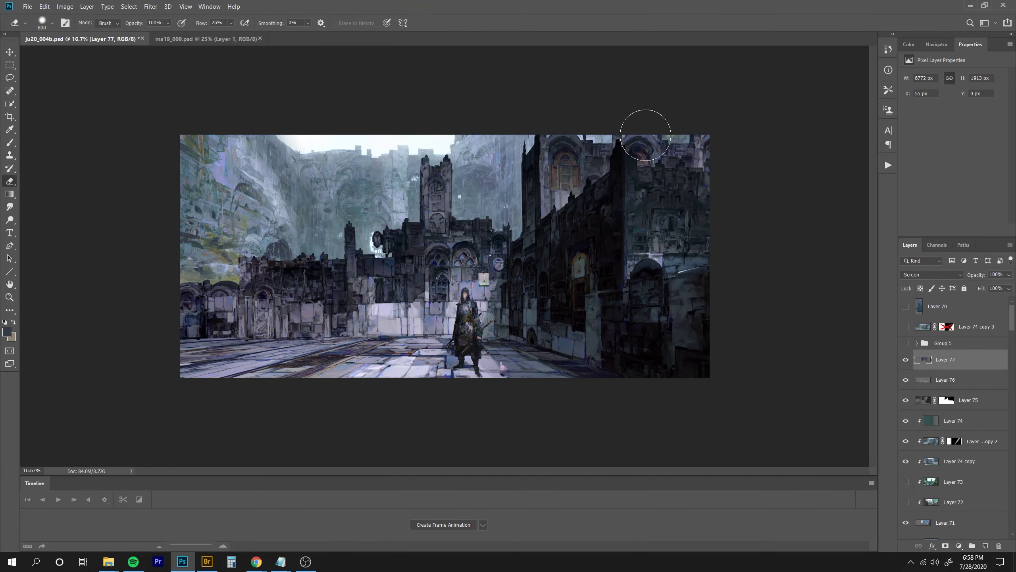
Reduce the haze on Layer 77 to 67% opacity.
key("ctrl+plus")
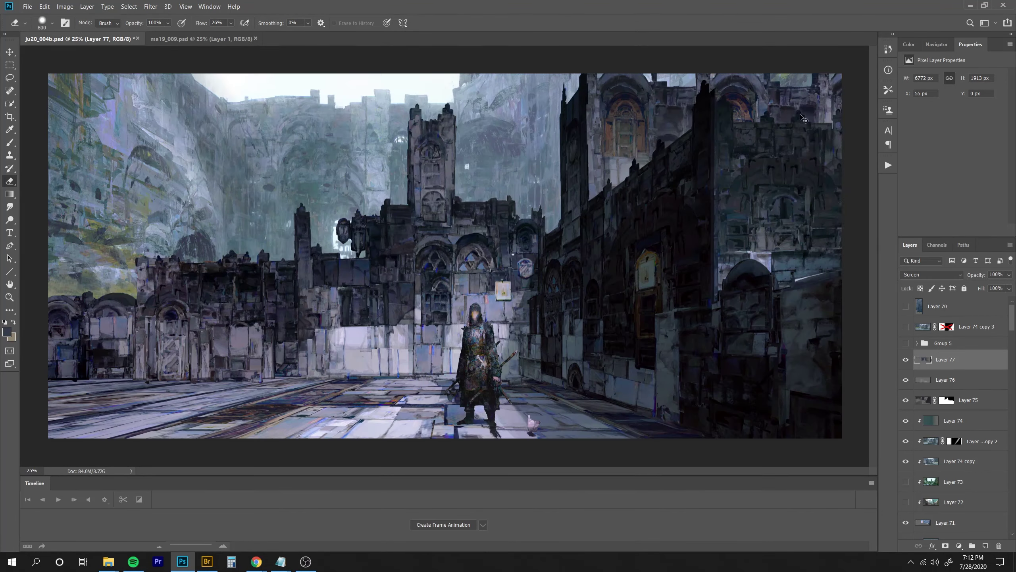
key("ctrl+minus")
left_click_drag(972, 276, 955, 277)
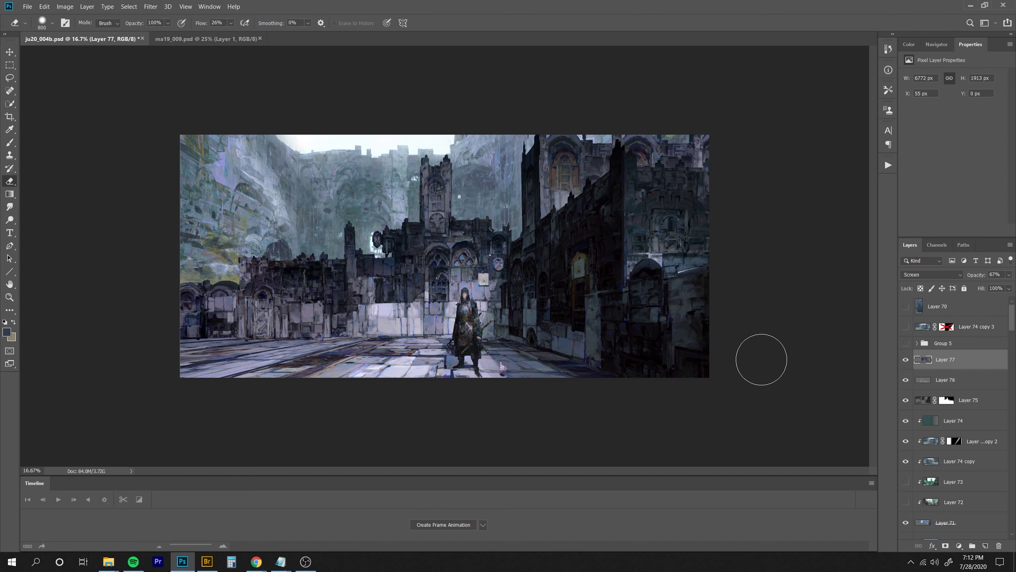
Clone stone texture over the bright lower wall and its floor edge beside the figure on a new layer.
key("ctrl+shift+alt+n")
key("ctrl+plus")
key("s")
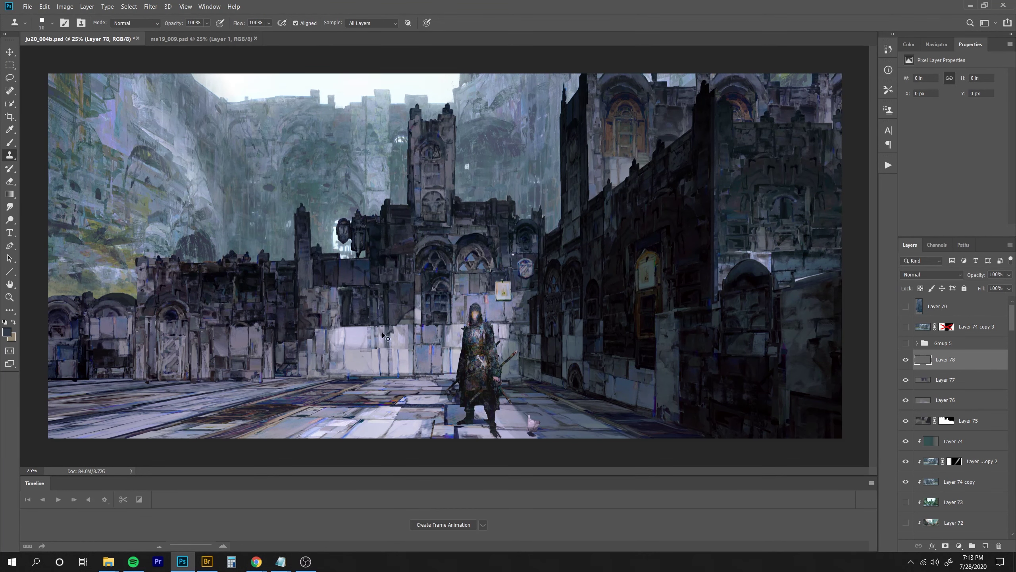
key("bracketright")
key("bracketright")
key("bracketright")
mouse_move(386, 337)
left_mouse_down()
mouse_move(397, 375)
mouse_move(370, 377)
left_mouse_up()
key("bracketleft")
key("bracketleft")
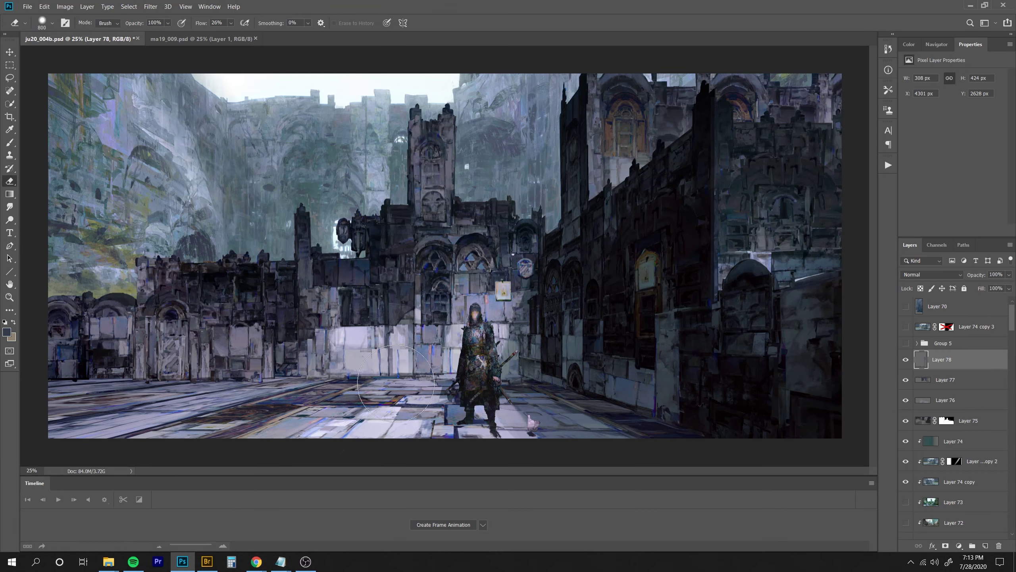
Clone stonework over the wall left of the central gate and along its battlements on Layer 78.
key("bracketright")
key("bracketright")
key("bracketright")
key("bracketright")
left_click(355, 289)
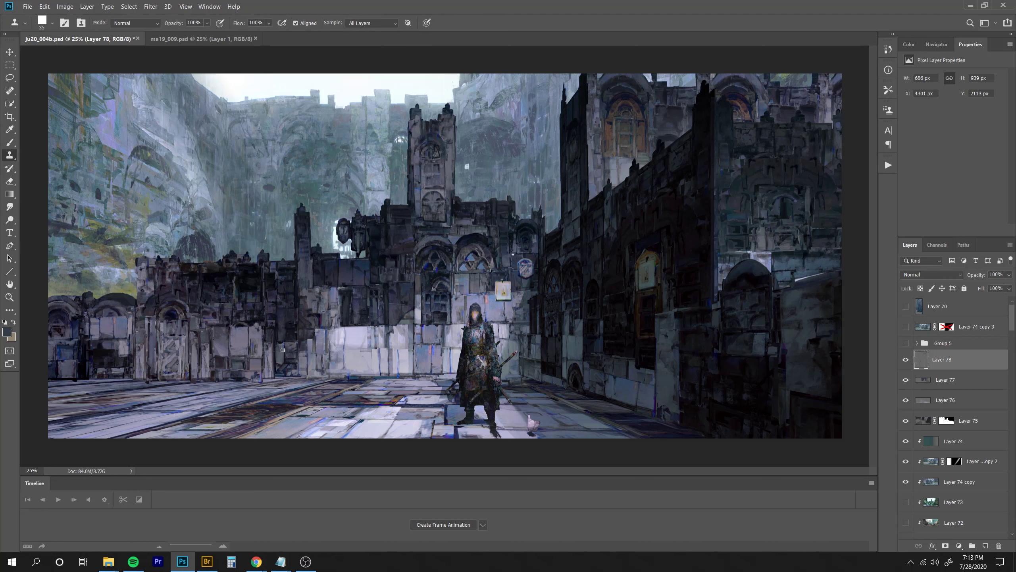
left_click_drag(285, 301, 293, 306)
key("bracketleft")
key("bracketleft")
left_click_drag(296, 289, 290, 285)
left_click_drag(245, 258, 250, 279)
mouse_move(174, 264)
left_mouse_down()
mouse_move(168, 280)
mouse_move(145, 265)
mouse_move(150, 292)
left_mouse_up()
key("ctrl+minus")
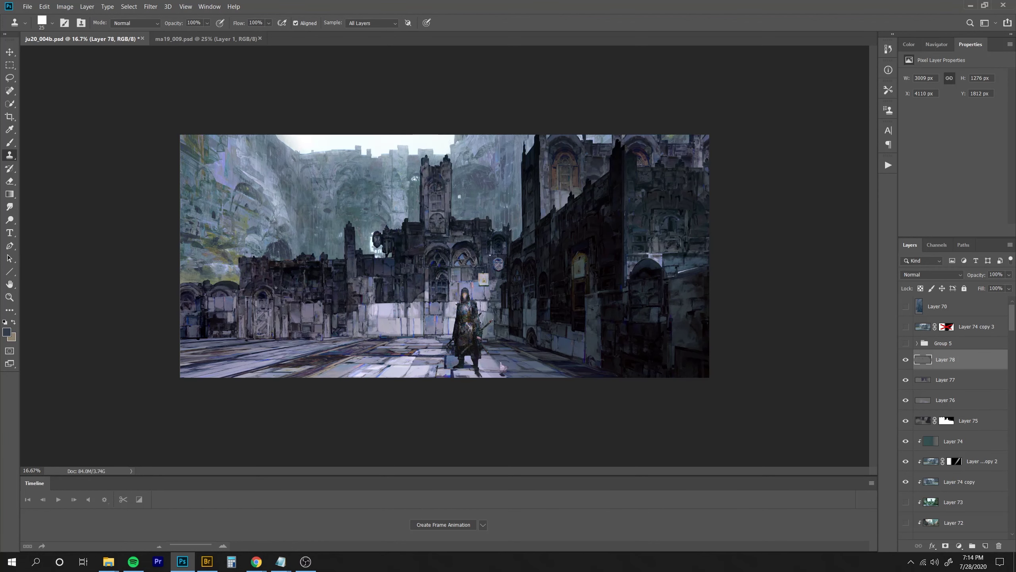
Soften the left wall's cloned patches with the eraser and clone masonry around the domed arch at the far right.
key("e")
left_click_drag(245, 276, 257, 312)
key("s")
key("ctrl+plus")
key("bracketright")
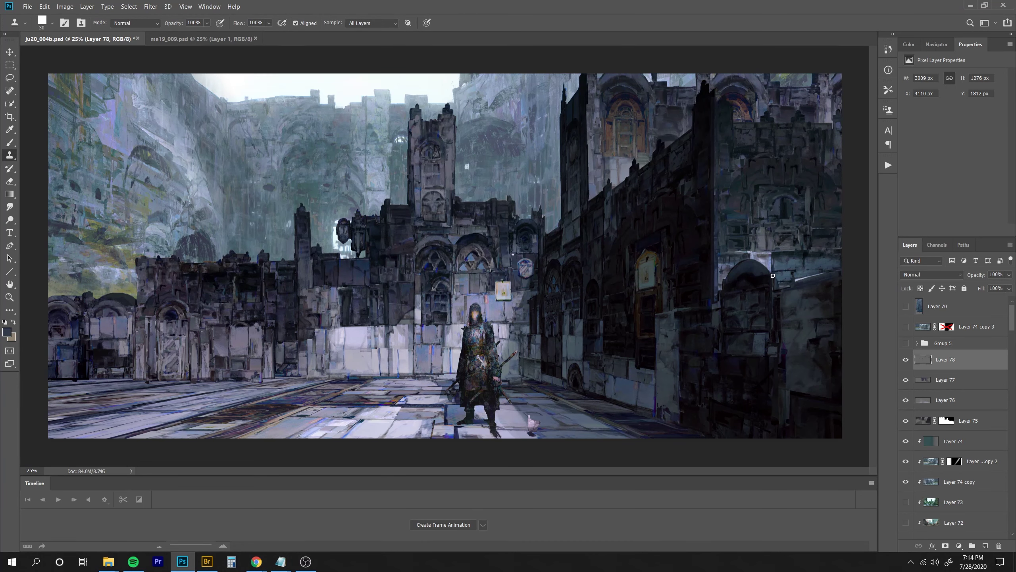
left_click_drag(773, 275, 772, 278)
left_click_drag(769, 351, 767, 343)
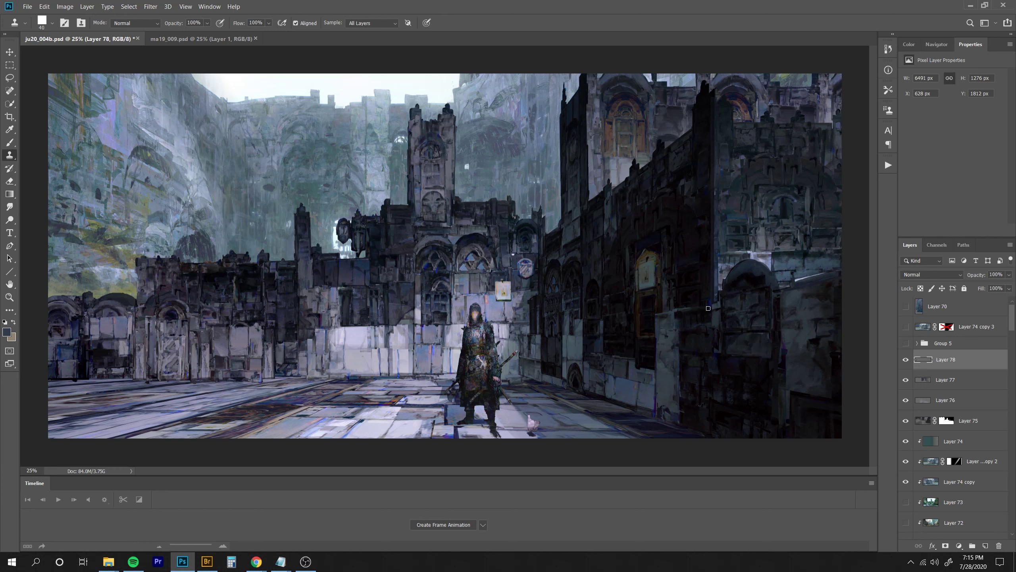
Clone dark masonry over the top of the tall tower at the upper right of the castle.
key("bracketleft")
key("bracketleft")
left_click(615, 186)
key("bracketleft")
left_click(707, 79)
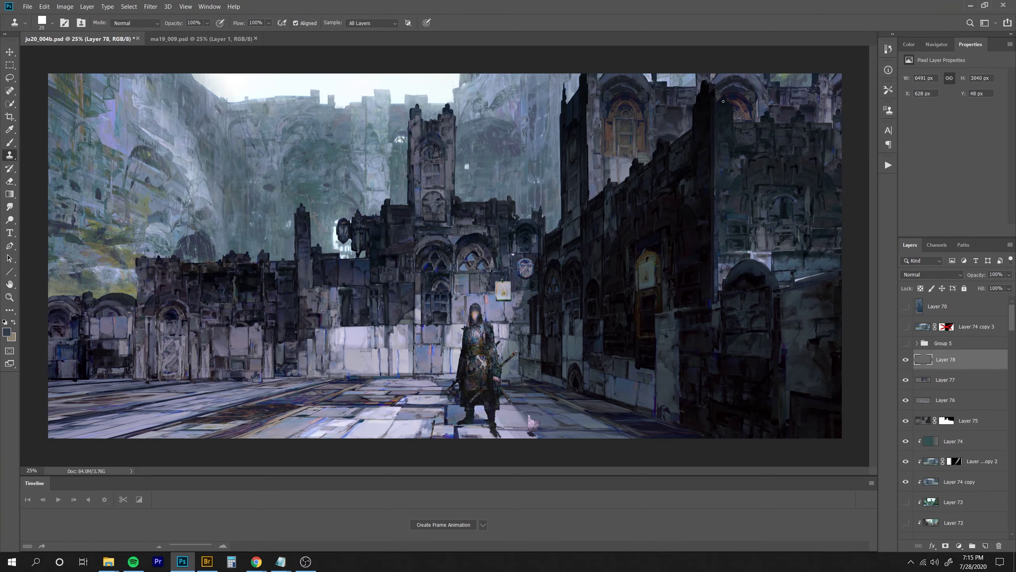
Clone stonework over the wall ledge just right of the domed arch.
key("bracketright")
key("ctrl+minus")
key("ctrl+minus")
key("ctrl+minus")
key("ctrl+plus")
key("ctrl+plus")
key("ctrl+plus")
key("bracketleft")
key("bracketleft")
key("bracketright")
key("bracketright")
key("bracketright")
left_click_drag(777, 267, 799, 266)
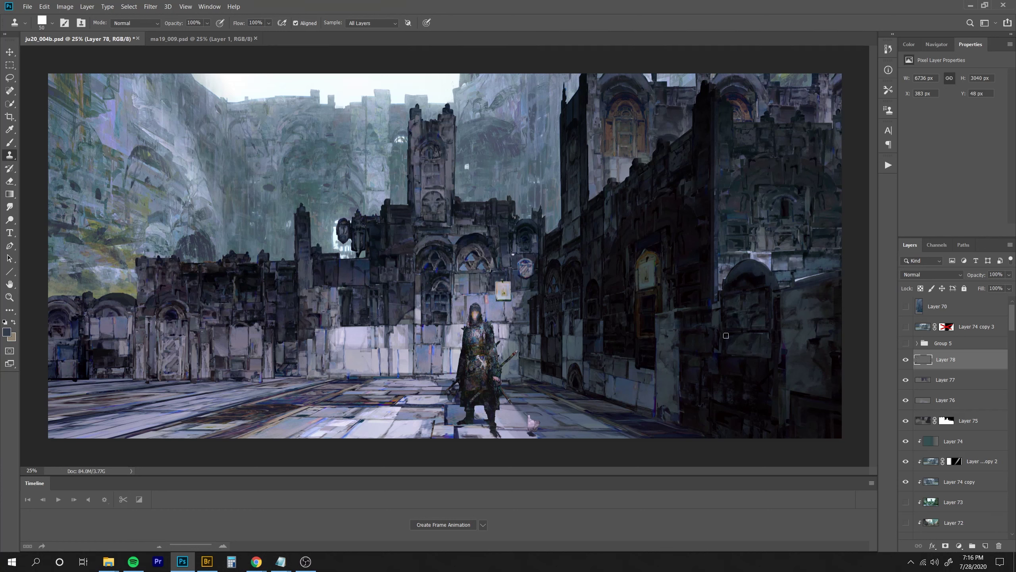
key("bracketleft")
Outline a polygonal patch of floor tiles left of the figure and copy it to a new layer.
key("l")
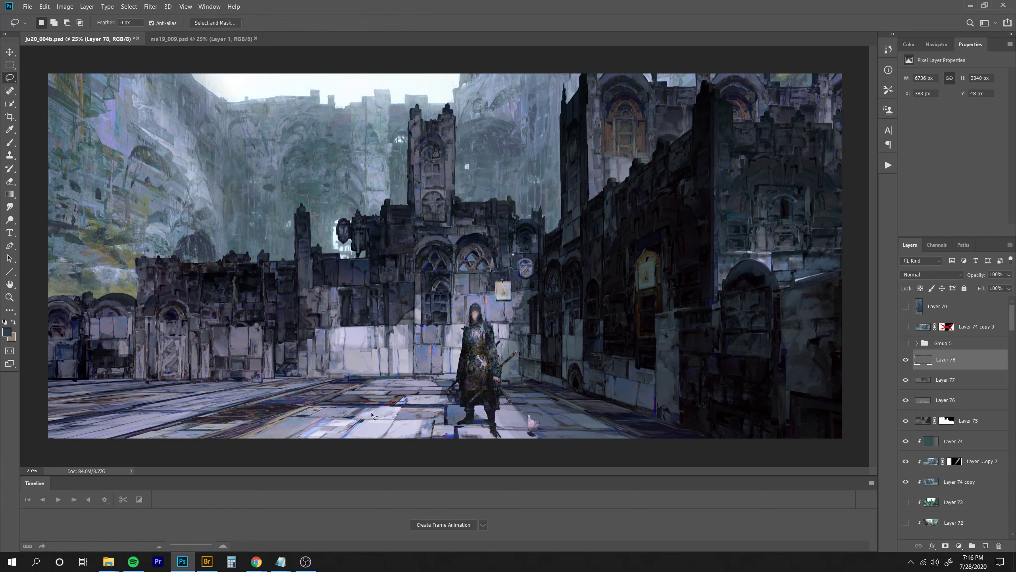
left_click_drag(383, 439, 405, 406)
left_click(415, 390, "alt")
left_click(443, 390, "alt")
left_click(432, 446, "alt")
left_click(400, 443, "alt")
key("ctrl+j")
Move the copied floor patch to the lower left foreground, then flatten and skew it to follow the floor's perspective.
left_click_drag(420, 411, 158, 448)
key("ctrl+t")
left_click_drag(262, 413, 252, 446)
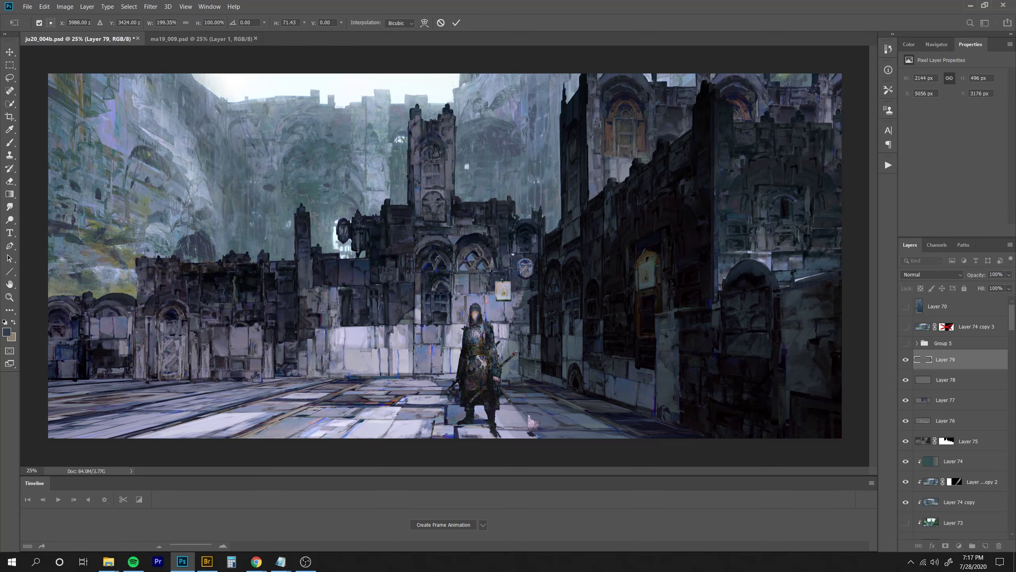
left_click_drag(309, 388, 214, 400)
left_click_drag(173, 417, 163, 417)
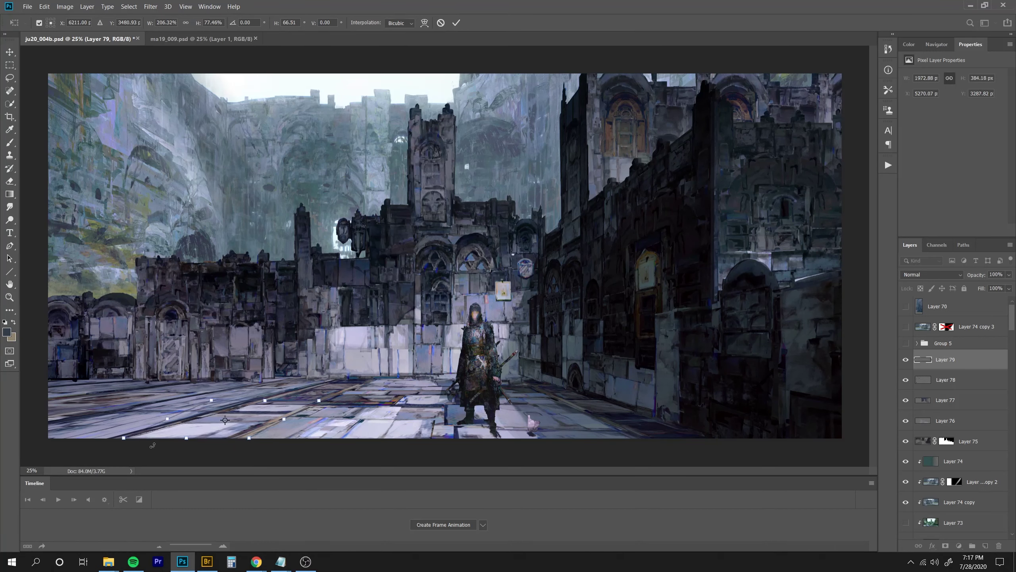
key("Return")
key("l")
Clone masonry over the bright streak on the wall right of the domed arch on a new layer.
key("ctrl+shift+alt+n")
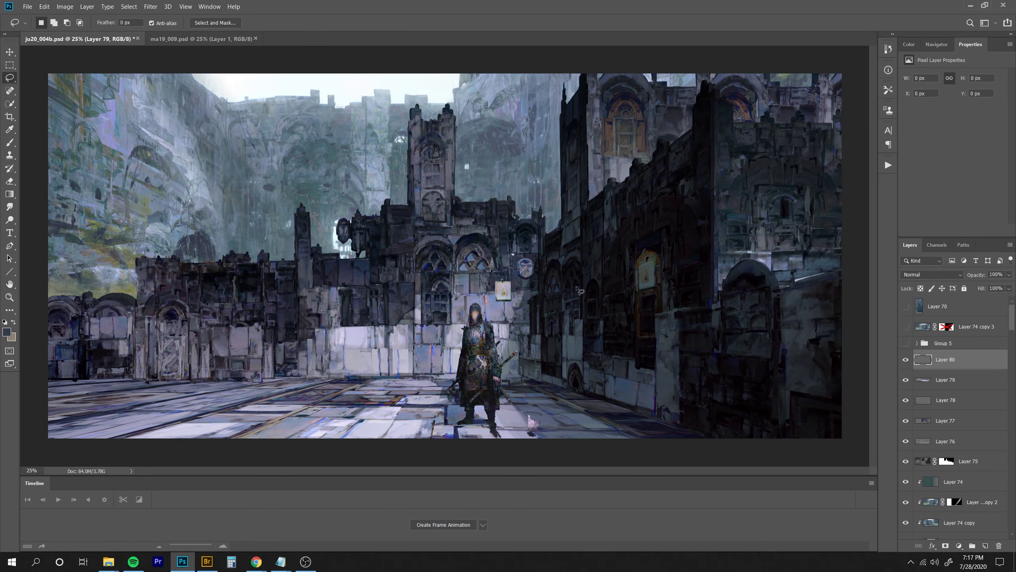
key("s")
left_click(770, 273, "alt")
mouse_move(773, 278)
left_mouse_down()
mouse_move(746, 267)
mouse_move(771, 273)
mouse_move(765, 294)
mouse_move(802, 281)
left_mouse_up()
left_click(746, 267, "alt")
key("bracketright")
left_click(743, 357, "alt")
Clone dark stone texture over the castle battlements and background in the upper right corner.
key("bracketleft")
key("bracketleft")
key("bracketleft")
key("bracketleft")
key("bracketright")
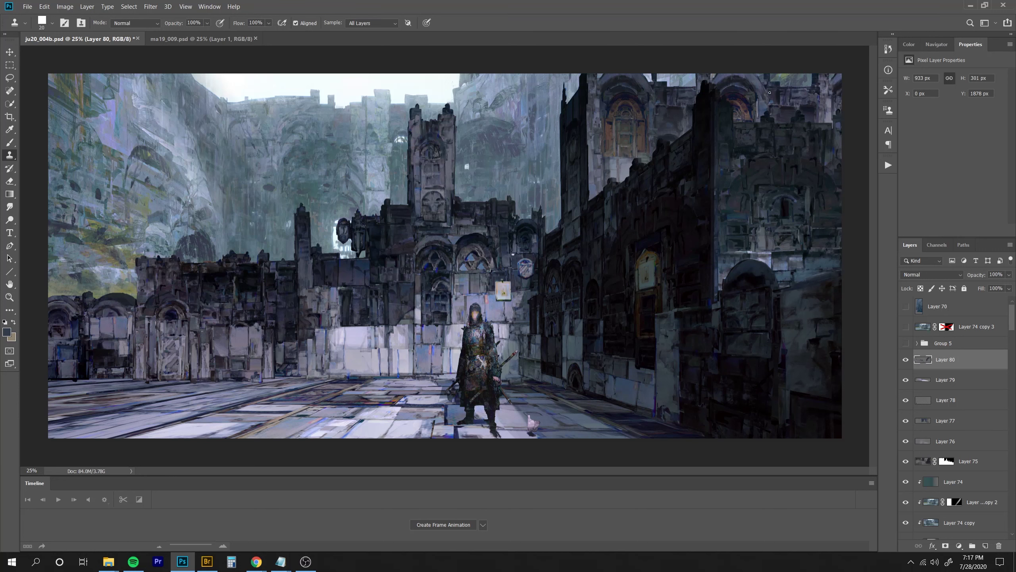
left_click_drag(772, 103, 780, 109)
key("bracketright")
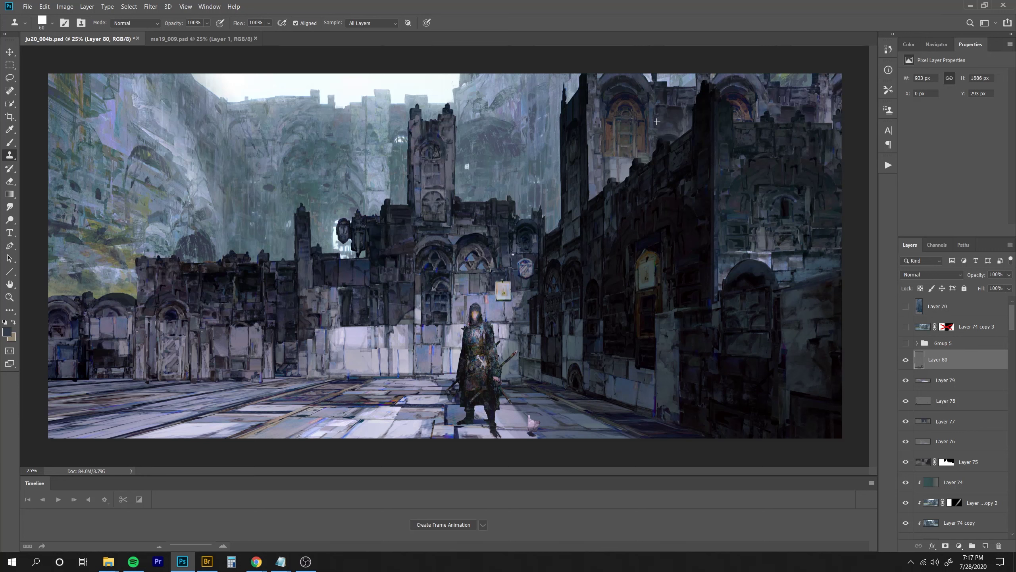
key("bracketright")
key("bracketright")
key("bracketright")
mouse_move(816, 96)
left_mouse_down()
mouse_move(828, 80)
mouse_move(834, 88)
left_mouse_up()
Reshape the thin spire of the tall dark tower left of the orange window with small clone strokes.
key("bracketleft")
key("bracketleft")
key("bracketleft")
key("bracketleft")
key("bracketleft")
key("bracketleft")
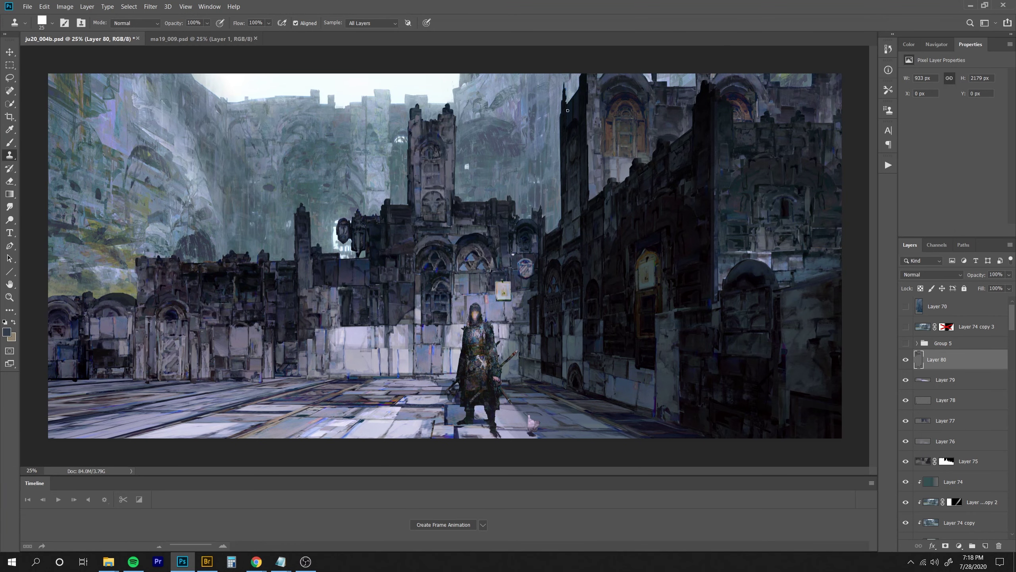
left_click_drag(566, 103, 565, 84)
key("bracketleft")
key("bracketleft")
left_click_drag(567, 126, 567, 122)
Clone stonework along the upper edge of the tower with the orange window.
key("bracketright")
key("bracketright")
key("bracketright")
key("bracketright")
left_click_drag(644, 73, 648, 74)
key("ctrl+minus")
key("ctrl+minus")
key("ctrl+minus")
key("ctrl+plus")
key("ctrl+plus")
key("ctrl+plus")
Clone stone detail down the tall spired tower to the lower wall beside the central building.
left_click(592, 129, "alt")
mouse_move(587, 81)
left_mouse_down()
mouse_move(587, 202)
mouse_move(608, 205)
mouse_move(557, 224)
mouse_move(557, 214)
mouse_move(562, 241)
mouse_move(576, 216)
mouse_move(565, 211)
mouse_move(552, 233)
left_mouse_up()
key("bracketleft")
left_click(580, 147, "alt")
key("bracketleft")
key("bracketleft")
key("bracketright")
key("bracketright")
key("bracketright")
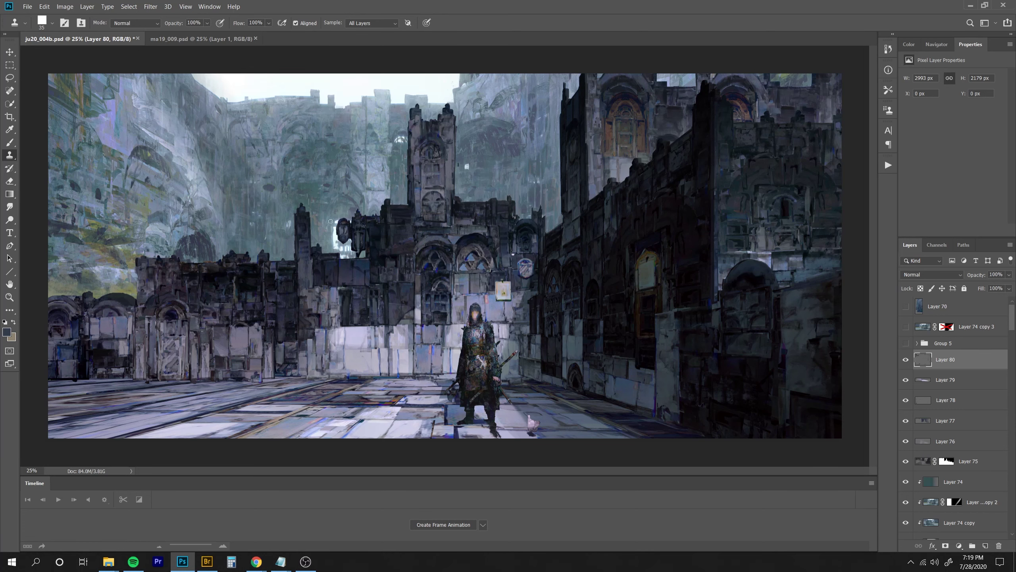
key("bracketleft")
Add a Color Balance adjustment masked with Layer 75's castle shape and invert the mask to target the cliff backdrop.
key("ctrl+minus")
left_click(947, 461, "ctrl")
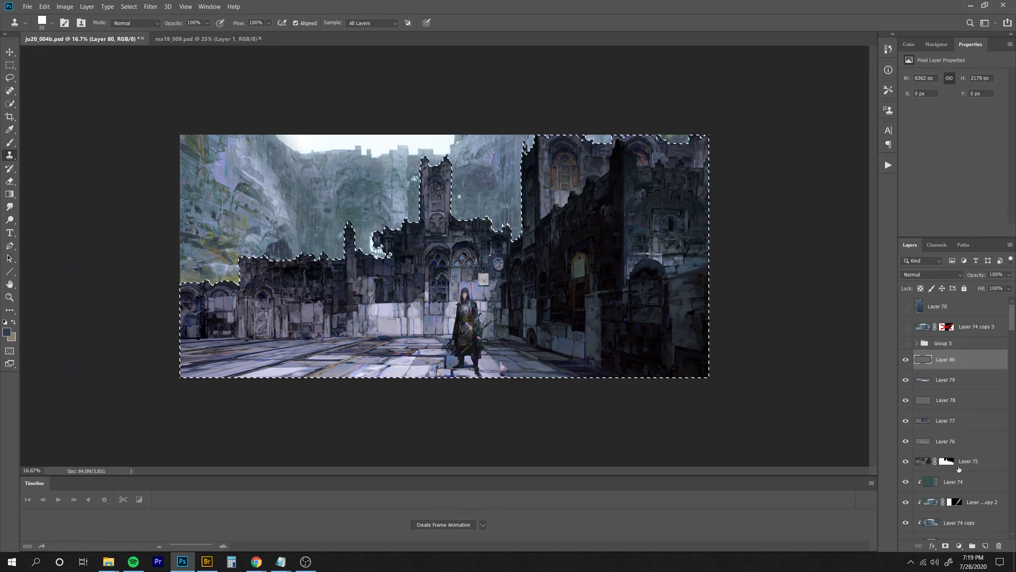
key("ctrl+plus")
left_click(959, 545)
left_click(954, 462)
mouse_move(940, 98)
left_mouse_down()
mouse_move(926, 99)
mouse_move(943, 100)
left_mouse_up()
key("ctrl+z")
key("ctrl+i")
Set the backdrop's Color Balance highlights to -11 cyan-red, -10 magenta-green and -11 yellow-blue.
left_click_drag(941, 115, 936, 100)
key("alt+3")
left_click_drag(940, 116, 937, 133)
key("ctrl+minus")
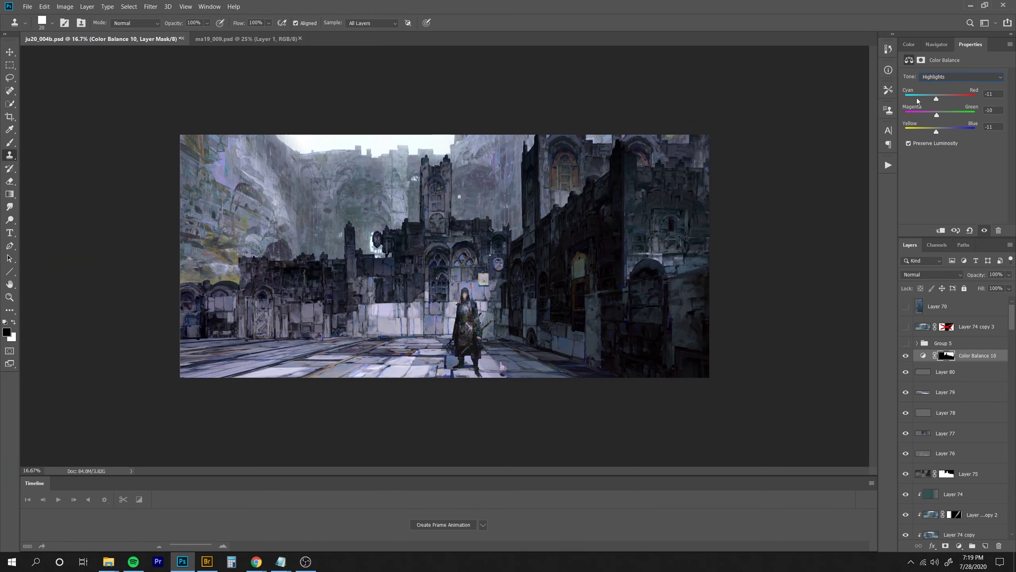
key("alt+1")
left_click(937, 94)
Add an overall Color Balance adjustment with highlights at -6, -13 and -13, and reduce its opacity.
left_click(959, 545)
left_click(942, 456)
left_click_drag(941, 116, 941, 116)
mouse_move(940, 99)
left_mouse_down()
mouse_move(939, 132)
mouse_move(940, 101)
left_mouse_up()
left_click(943, 79)
left_click(941, 85)
mouse_move(941, 115)
left_mouse_down()
mouse_move(931, 99)
mouse_move(936, 131)
left_mouse_up()
left_click(942, 79)
left_click(940, 100)
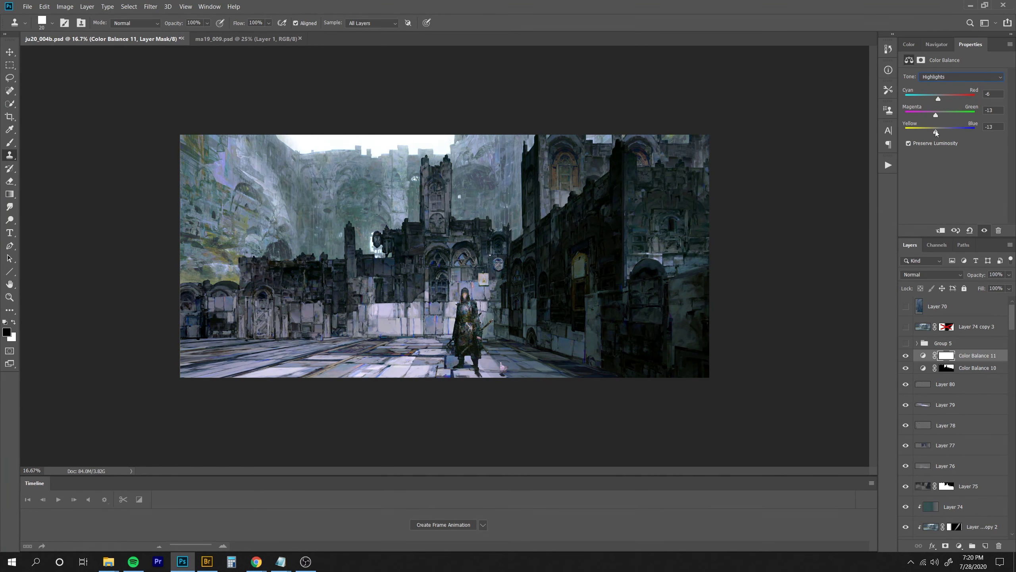
left_click_drag(976, 275, 952, 280)
Flip the view horizontally and clone floor texture left of the figure on a new layer above Layer 80.
left_click(942, 384)
key("ctrl+shift+h")
key("ctrl+plus")
key("ctrl+minus")
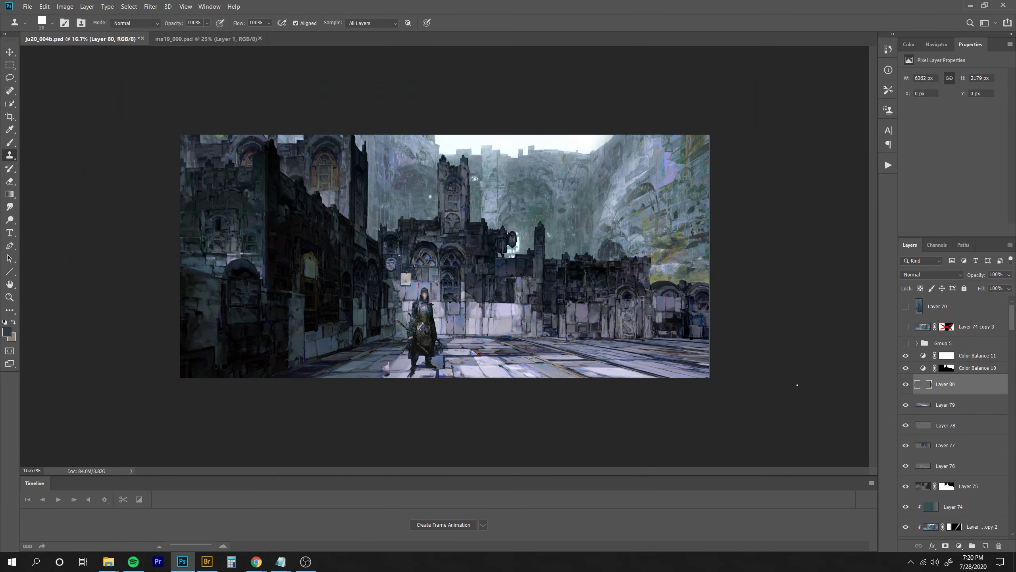
key("ctrl+plus")
key("ctrl+shift+alt+n")
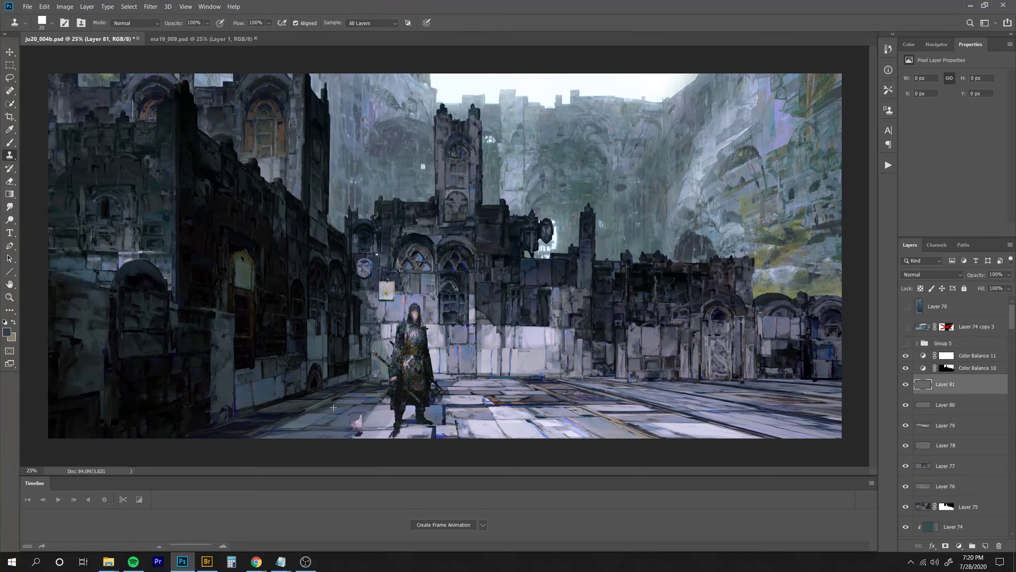
left_click_drag(333, 408, 343, 405)
left_click_drag(337, 392, 328, 394)
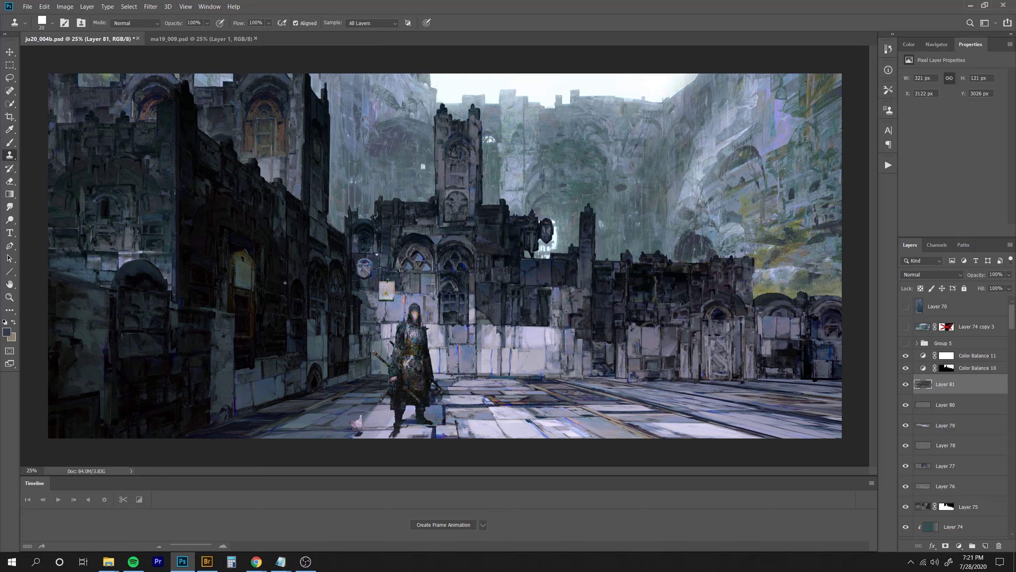
Clone stone detail onto the wall just left of the figure on another new layer.
key("ctrl+shift+alt+n")
key("bracketleft")
key("bracketleft")
left_click_drag(368, 334, 368, 344)
key("bracketright")
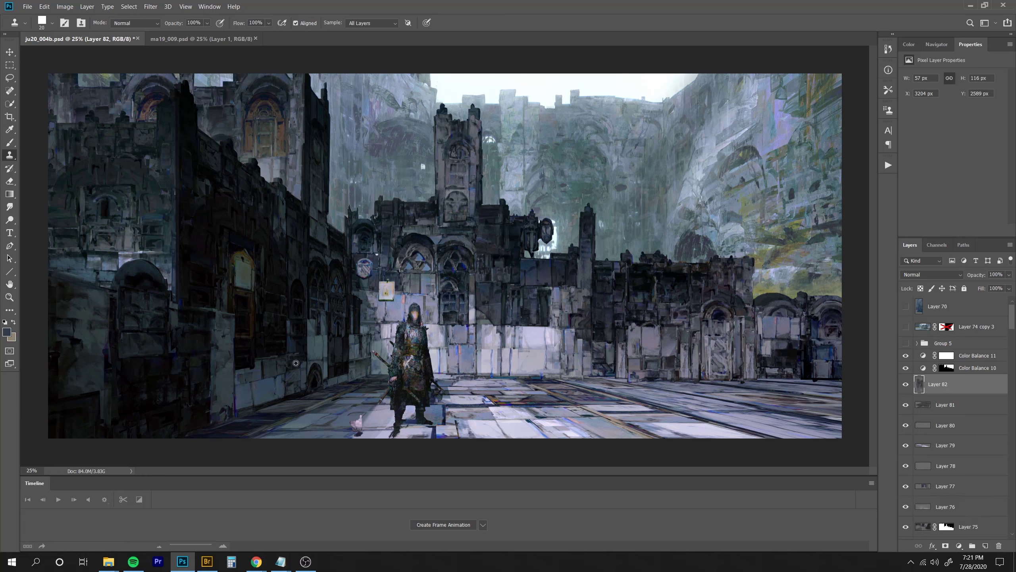
Clone masonry around the small arch and round emblem, extending to the gate's left arched window.
left_click(200, 285, "alt")
key("bracketleft")
key("bracketleft")
key("bracketleft")
left_click_drag(352, 255, 354, 279)
mouse_move(373, 263)
left_mouse_down()
mouse_move(392, 303)
mouse_move(404, 238)
mouse_move(393, 252)
mouse_move(401, 251)
left_mouse_up()
left_click(239, 228, "alt")
key("bracketright")
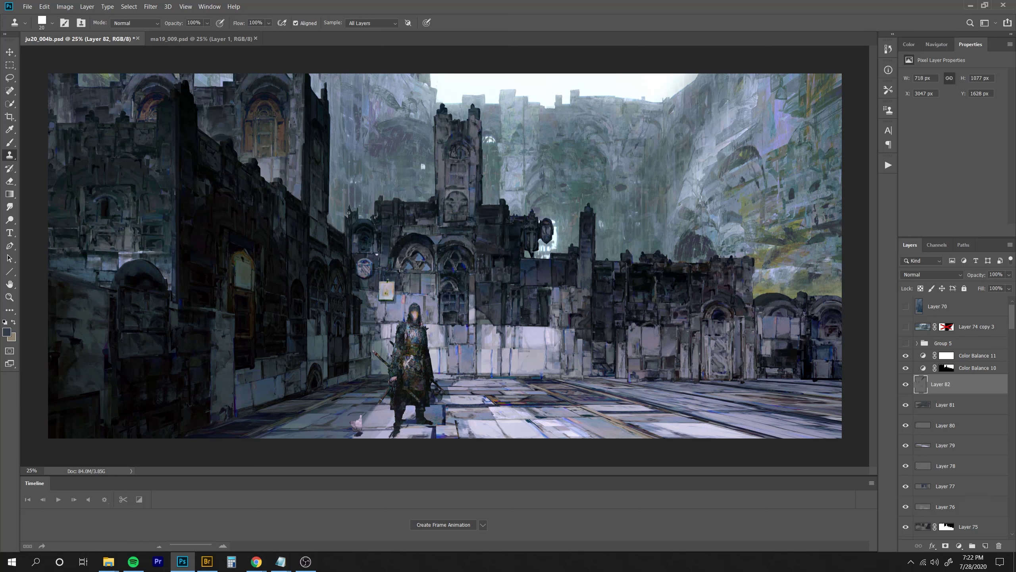
Clone stonework beneath the gate's arched windows and around the niche at the base of the central tower.
left_click_drag(452, 274, 404, 292)
left_click(195, 211, "alt")
key("bracketleft")
key("bracketleft")
key("e")
key("s")
left_click(257, 244, "alt")
left_click_drag(454, 193, 455, 194)
left_click_drag(457, 193, 450, 199)
Clone detail into the gate's left arched window and over the dark left wall up to its battlements.
key("bracketright")
key("bracketright")
key("bracketright")
key("bracketleft")
left_click_drag(421, 263, 426, 265)
mouse_move(225, 230)
left_mouse_down()
mouse_move(247, 240)
mouse_move(221, 218)
left_mouse_up()
key("bracketleft")
key("bracketright")
left_click(198, 173)
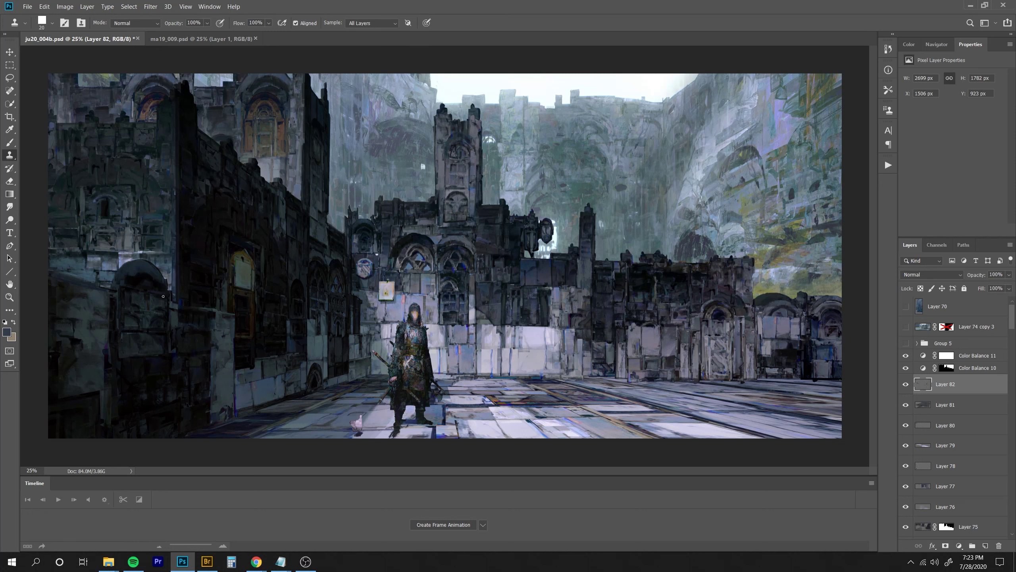
Clone stone detail around the low arch and darker masonry of the far-left wall, resampling between strokes.
left_click(159, 368, "alt")
left_click_drag(161, 302, 164, 307)
left_click(81, 265, "alt")
mouse_move(87, 280)
left_mouse_down()
mouse_move(68, 273)
mouse_move(102, 284)
mouse_move(89, 280)
left_mouse_up()
left_click(188, 279, "alt")
key("[")
key("[")
key("]")
key("e")
key("s")
Clone stonework around the small arched window on the far-left wall and the masonry above it.
left_click_drag(107, 203, 101, 202)
key("[")
left_click(214, 230, "alt")
left_click_drag(115, 160, 121, 181)
key("bracketright")
key("bracketright")
key("bracketright")
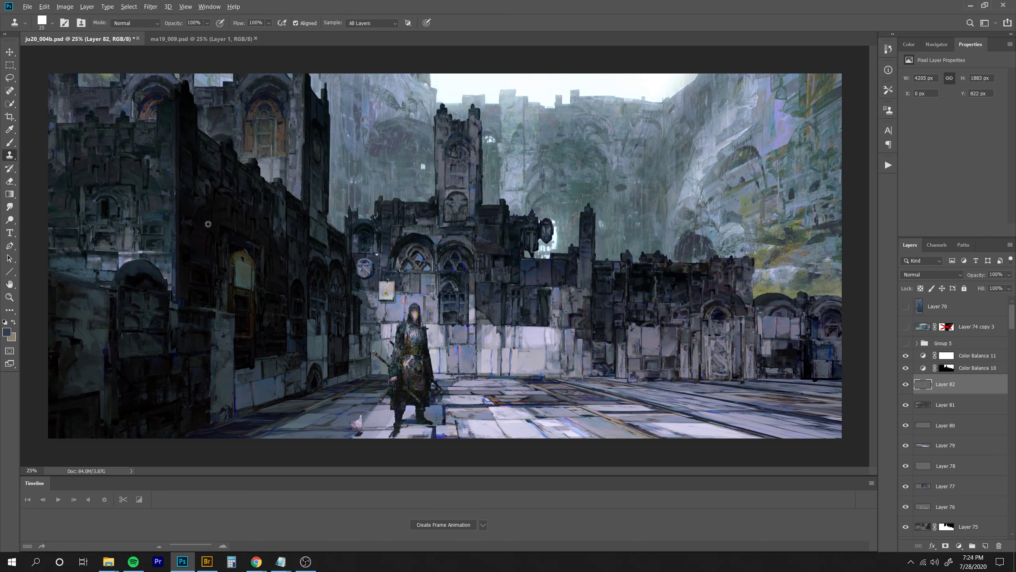
Clone darker stone over the bright round emblem on the wall beside the gate.
key("bracketleft")
key("bracketleft")
key("bracketright")
key("bracketright")
key("ctrl+minus")
key("ctrl+minus")
key("ctrl+plus")
key("ctrl+plus")
key("bracketright")
key("bracketright")
left_click_drag(361, 265, 369, 271)
key("bracketleft")
key("bracketleft")
key("bracketleft")
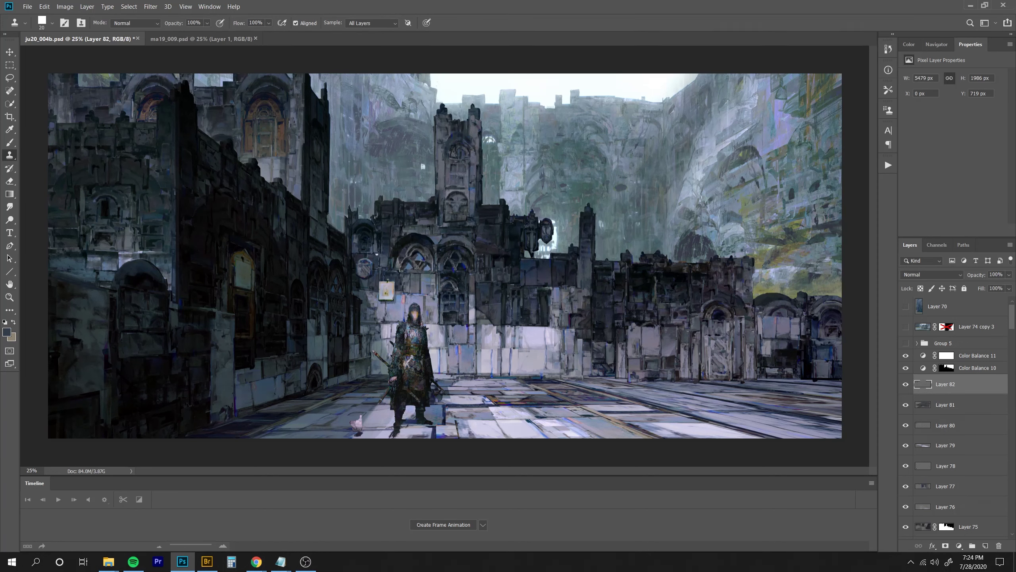
Clone detail along the base of the right wall and over its arches up to the painting's right edge.
key("bracketleft")
left_click_drag(570, 379, 674, 379)
key("bracketright")
left_click_drag(745, 381, 835, 357)
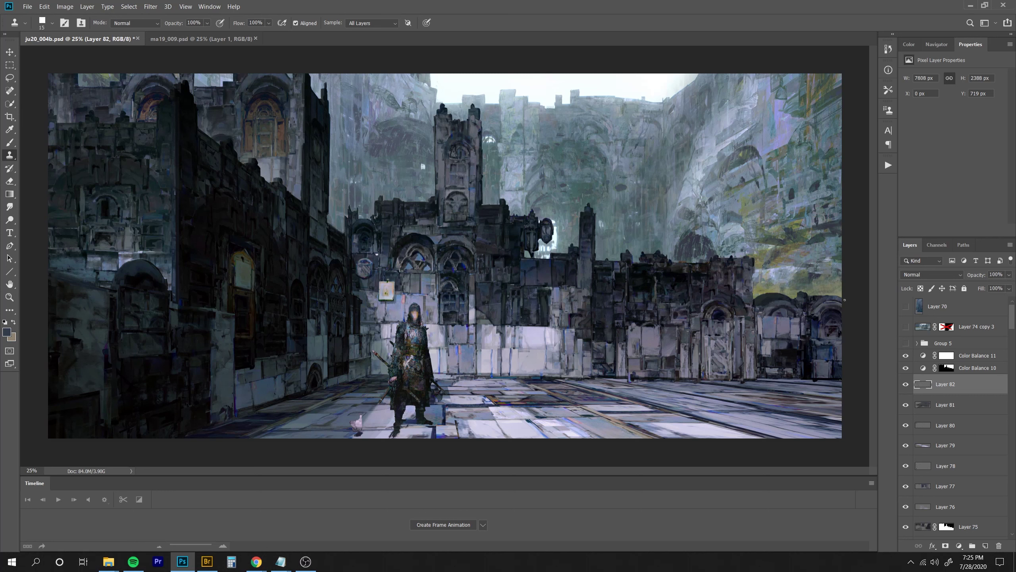
left_click_drag(844, 299, 815, 297)
Add a masked Color Balance to the cliff backdrop with highlights at Cyan-Red -4 and Magenta-Green -9, and compare it on and off.
left_click(960, 546)
left_click(973, 452)
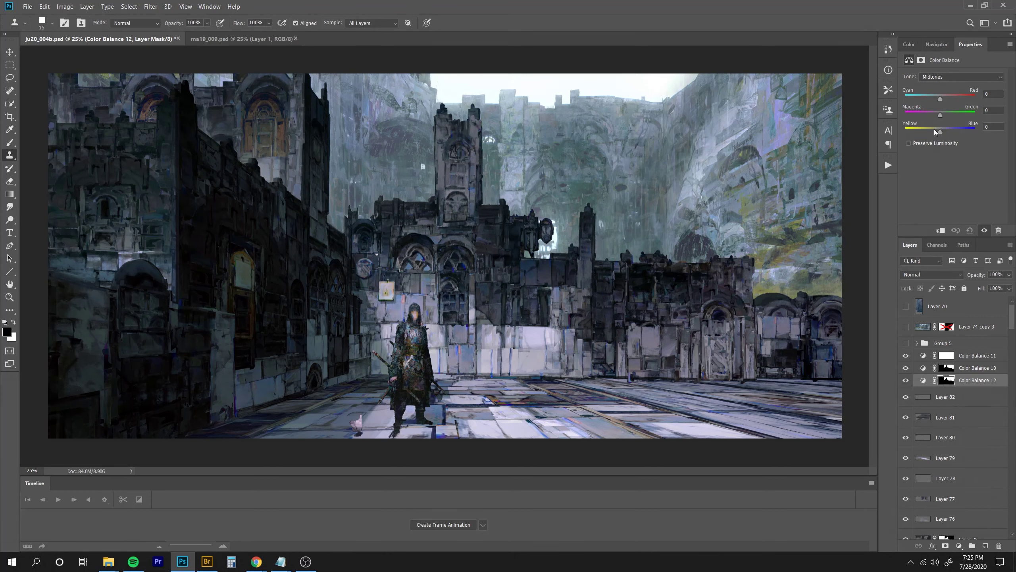
mouse_move(934, 129)
left_mouse_down()
mouse_move(944, 130)
mouse_move(931, 98)
mouse_move(941, 116)
left_mouse_up()
left_click(940, 77)
left_click(938, 85)
left_click_drag(941, 131, 938, 99)
left_click(940, 77)
left_click(939, 100)
left_click_drag(941, 114, 939, 115)
left_click(905, 380)
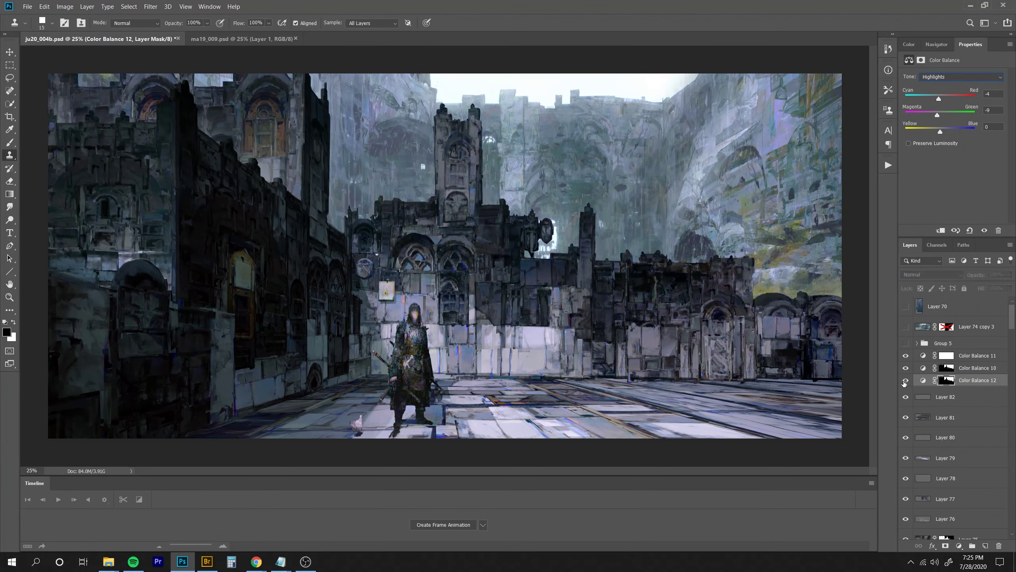
left_click(905, 381)
key("ctrl+minus")
key("ctrl+plus")
Add a Threshold adjustment above Color Balance 11 at level 209 to isolate the brightest areas, and compare it on and off.
left_click(969, 356)
left_click(968, 544)
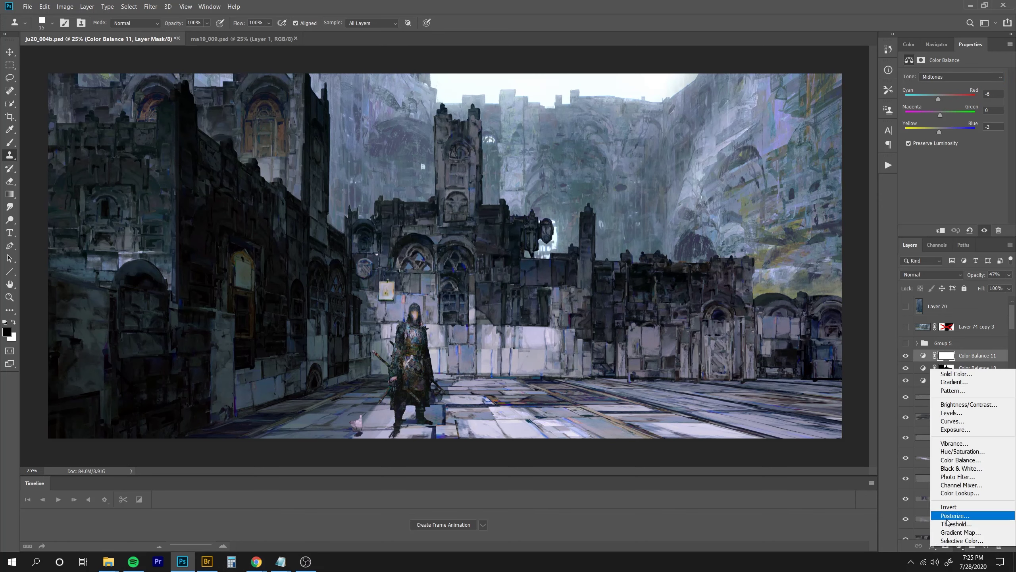
left_click(955, 513)
left_click_drag(955, 131, 983, 133)
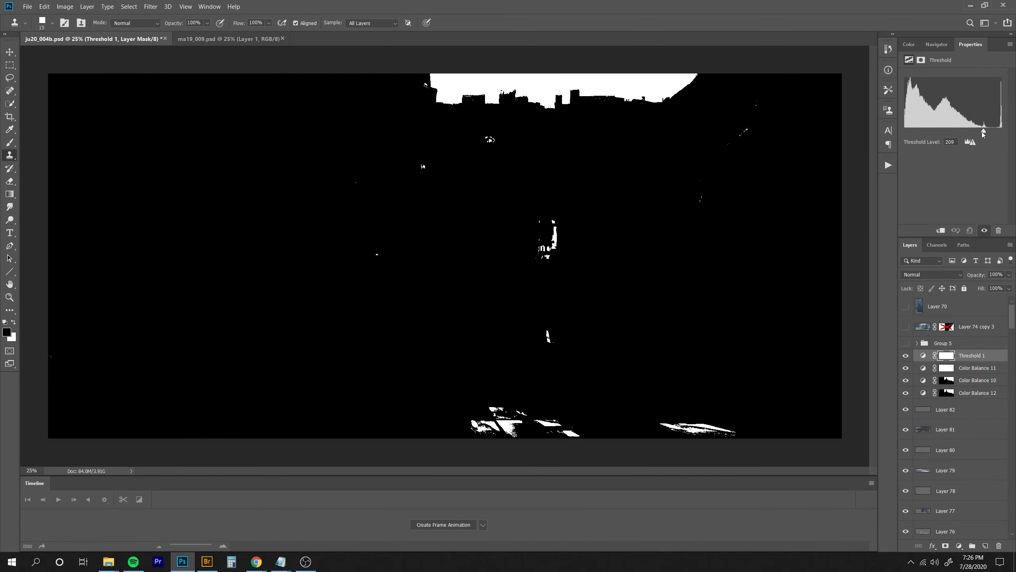
left_click(905, 356)
left_click(904, 356)
left_click(905, 356)
left_click(905, 355)
Select the white threshold areas with the Magic Wand, hide Threshold 1, and make Color Balance 11 active.
right_click(9, 104)
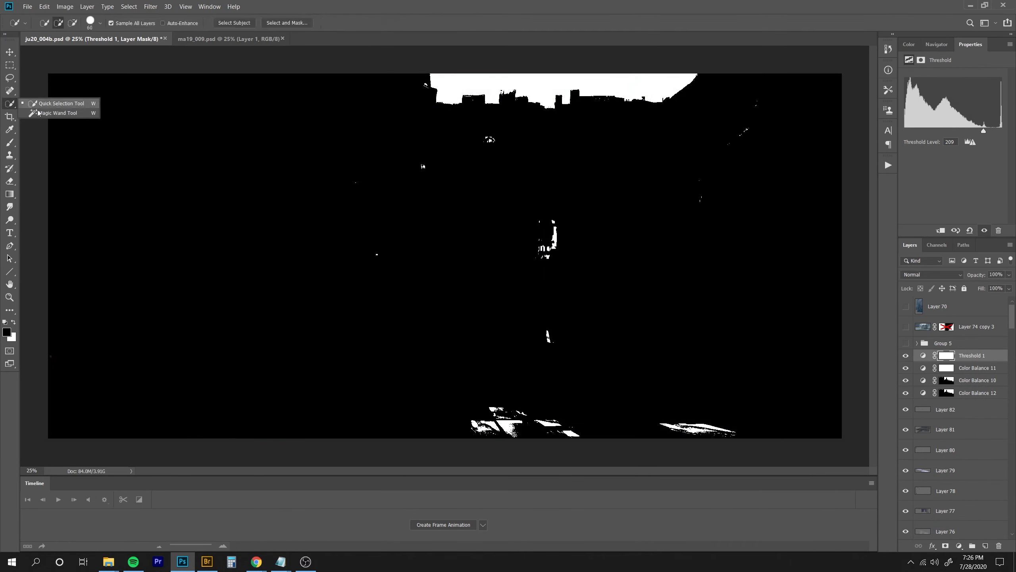
left_click(50, 113)
left_click(541, 85)
left_click(906, 356)
left_click(976, 368)
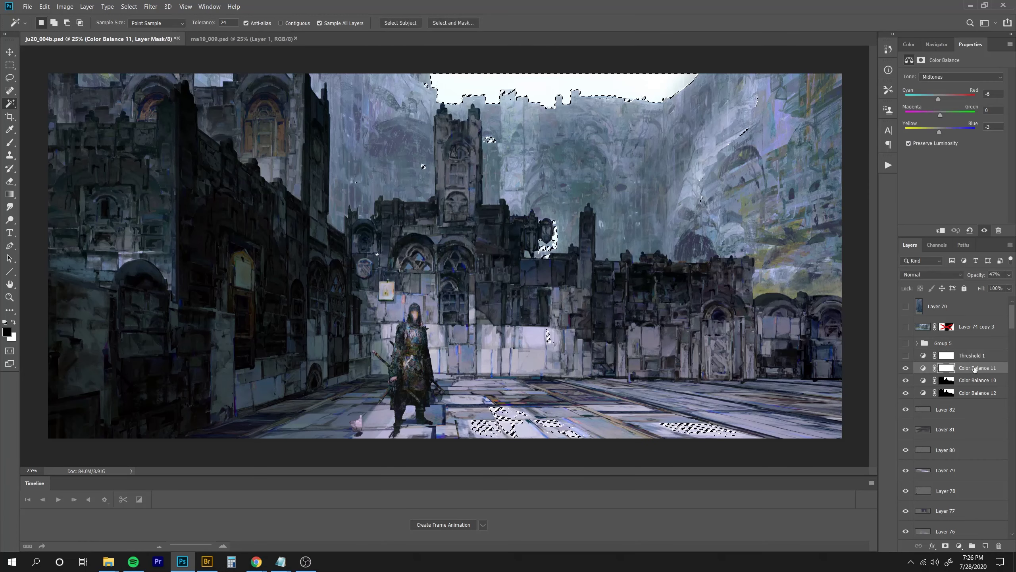
Paste a merged copy of the selected highlights as a Screen layer and apply a Gaussian Blur of 78.4 pixels.
key("ctrl+shift+c")
key("ctrl+v")
left_click(923, 275)
left_click(916, 361)
left_click(150, 6)
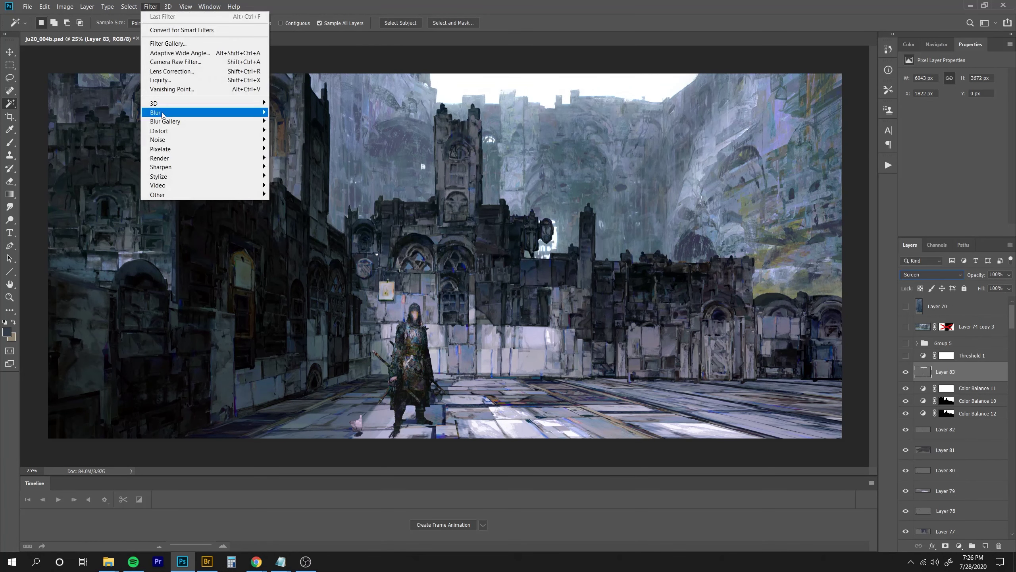
mouse_move(162, 110)
left_click(292, 149)
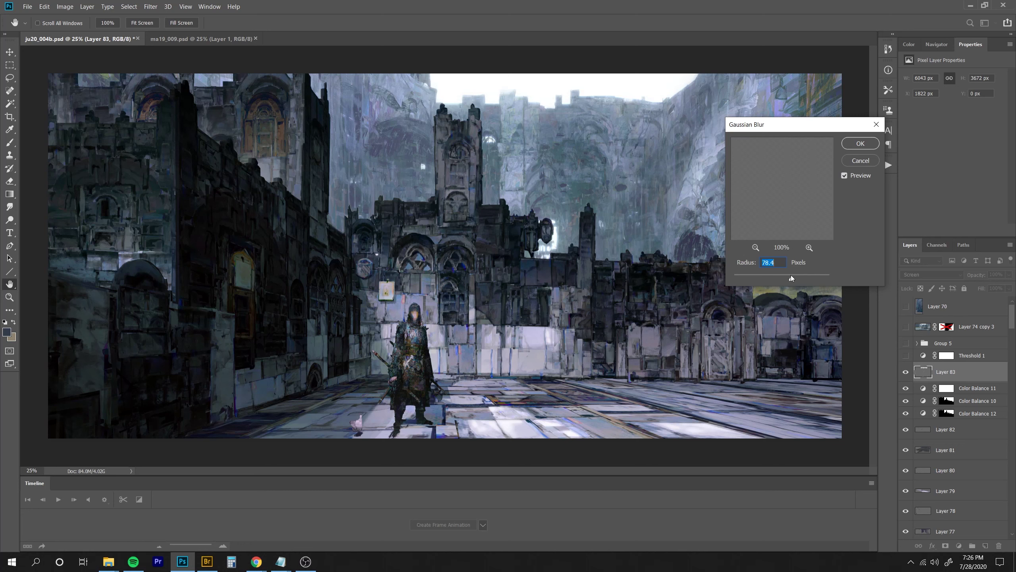
key("Return")
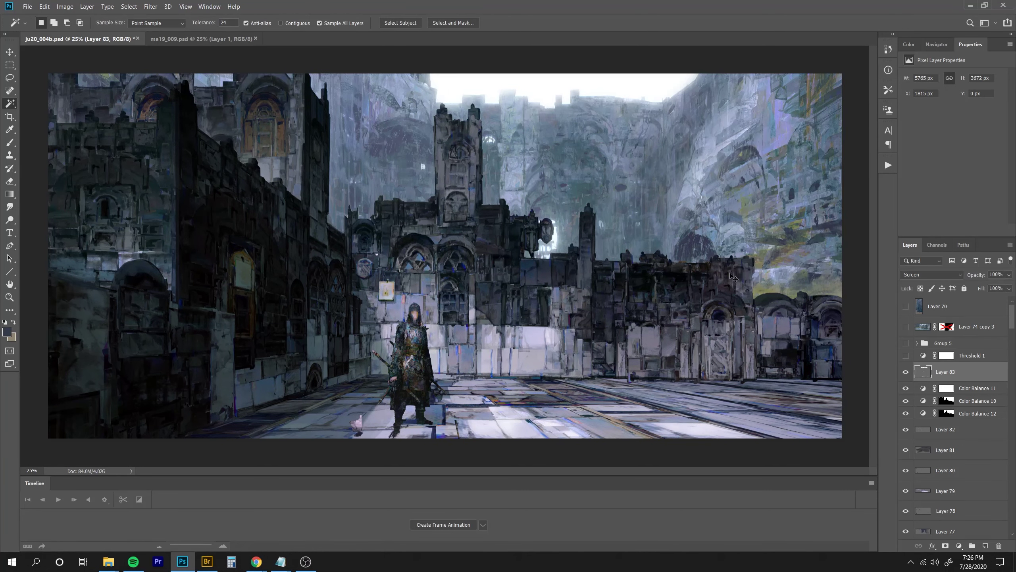
Erase part of the blurred glow above the central tower and along the skyline with a large soft eraser.
left_click(936, 45)
key("e")
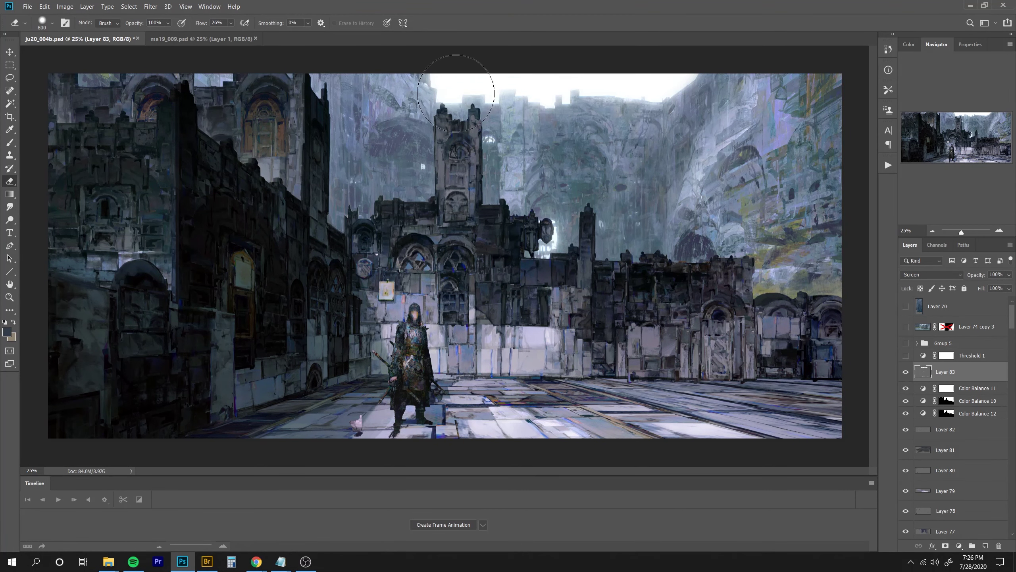
mouse_move(457, 93)
left_mouse_down()
mouse_move(606, 96)
mouse_move(621, 68)
mouse_move(522, 88)
left_mouse_up()
key("ctrl+minus")
key("ctrl+minus")
key("ctrl+plus")
key("ctrl+plus")
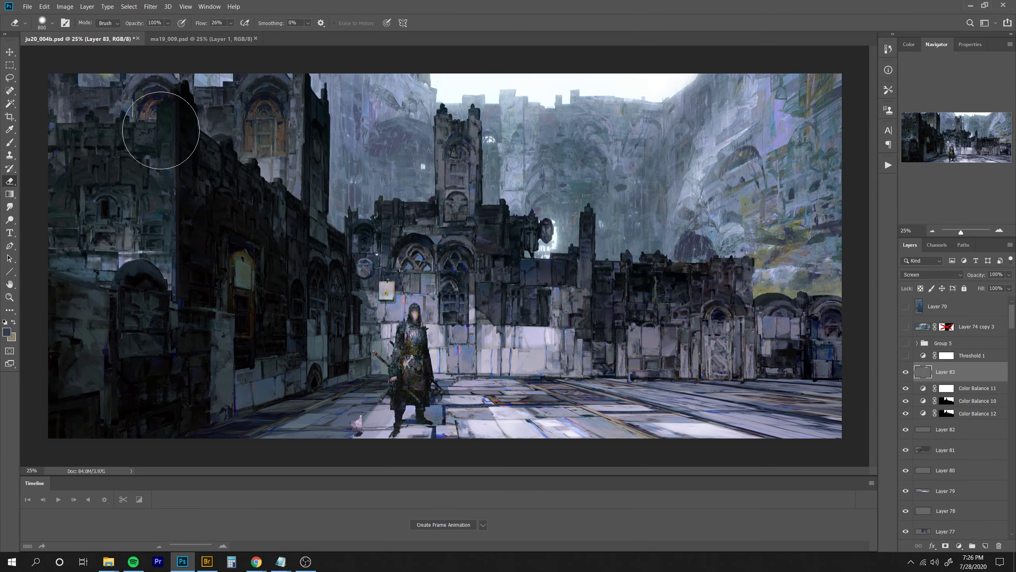
Add a new layer and clone crisper battlement edges along the cliff skyline against the bright sky.
key("ctrl+shift+alt+n")
key("s")
left_click(516, 96)
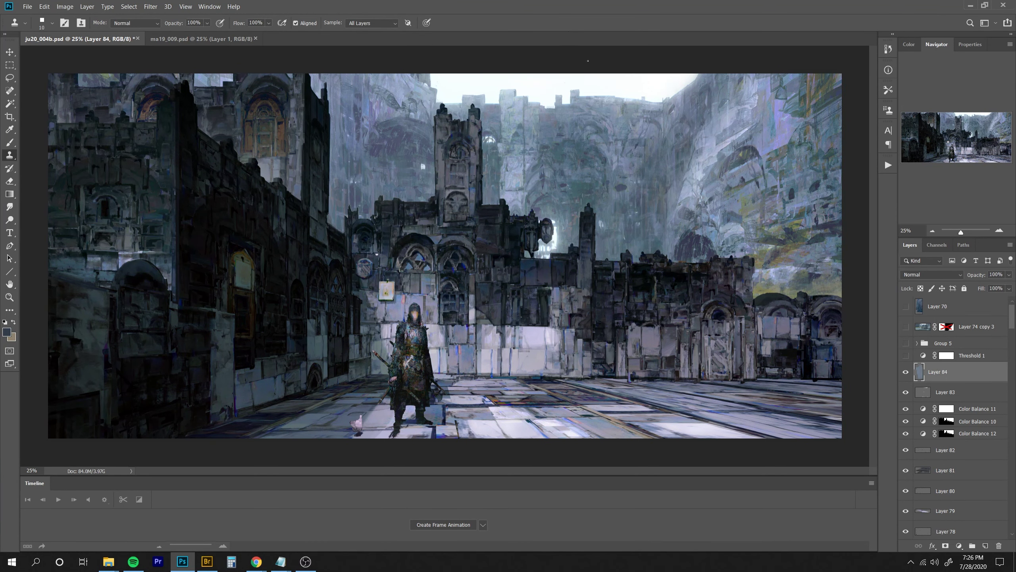
left_click_drag(499, 95, 568, 104)
left_click_drag(642, 98, 644, 99)
left_click_drag(463, 98, 463, 102)
key("ctrl+minus")
key("ctrl+plus")
key("bracketright")
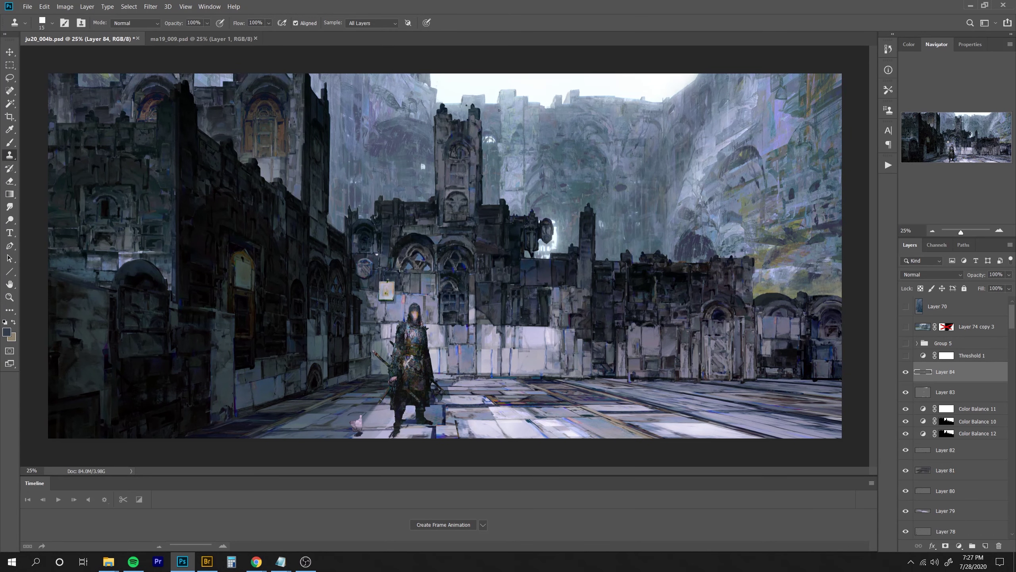
Clone over the small bright spot on the cliff left of the central tower and refine the cliff edge above it.
left_click(423, 165)
key("bracketright")
key("bracketright")
key("bracketleft")
key("bracketleft")
key("bracketleft")
left_click_drag(421, 101, 421, 80)
key("ctrl+minus")
key("ctrl+equal")
key("e")
key("s")
key("bracketright")
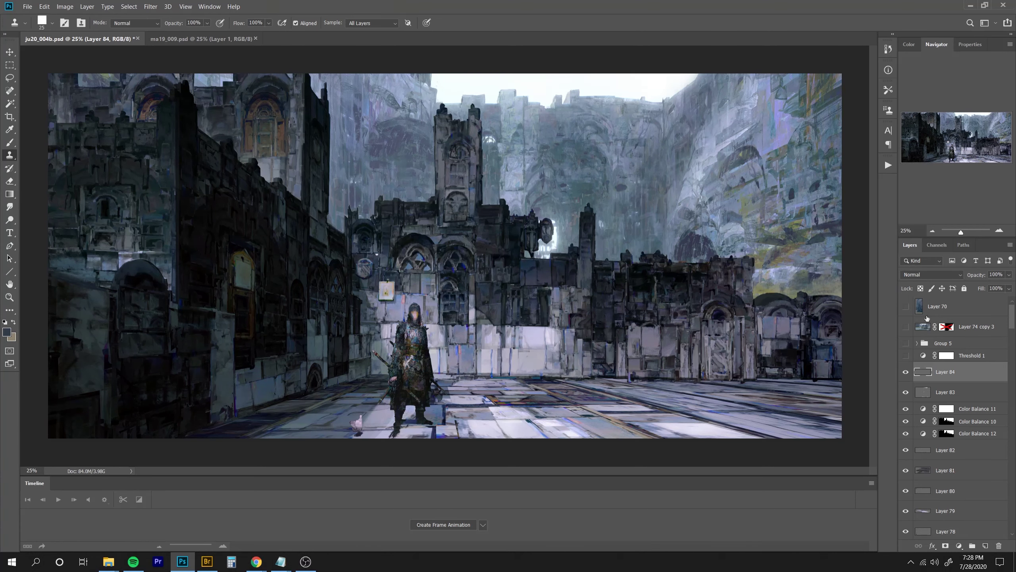
Reduce the opacity of the glow layer, Layer 83, to 44%.
key("e")
key("alt+bracketleft")
key("ctrl+minus")
key("ctrl+plus")
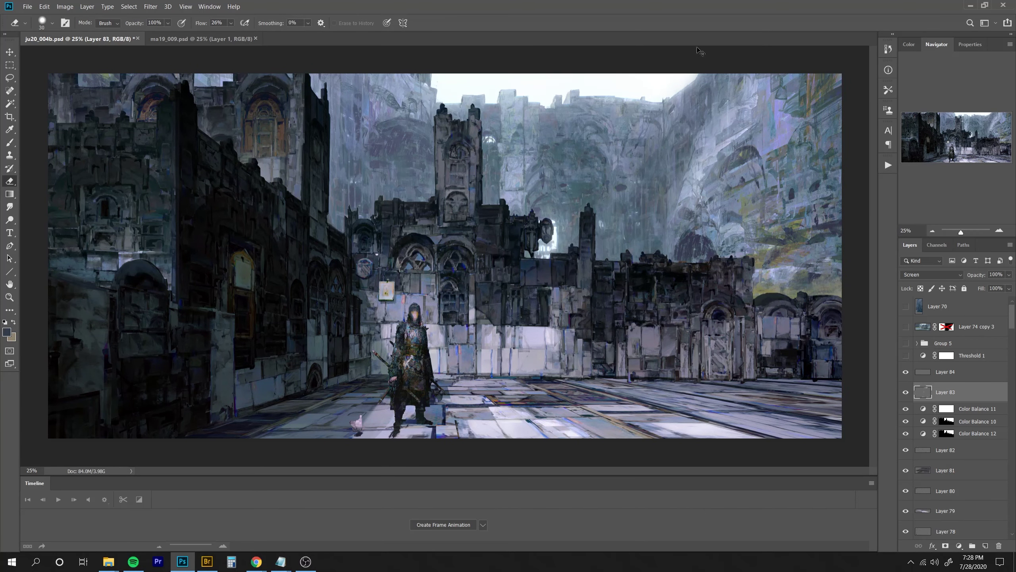
left_click_drag(976, 275, 949, 279)
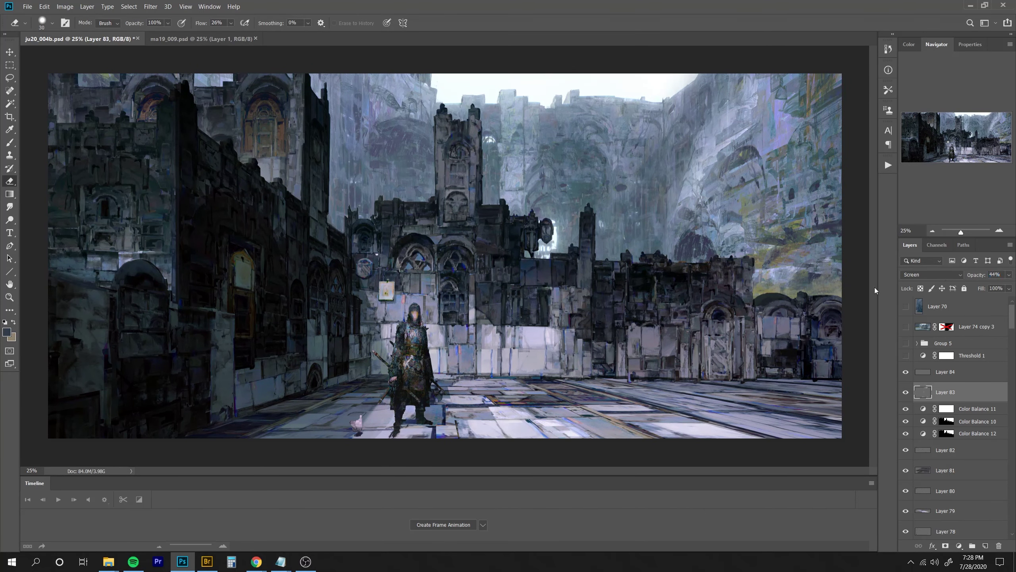
Add an Overlay layer and paint saturated blue around the bright opening beside the clock and along the sky's right edge.
key("ctrl+shift+alt+n")
left_click(921, 276)
left_click(912, 395)
key("b")
key("n")
left_click_drag(758, 107, 852, 60)
key("Return")
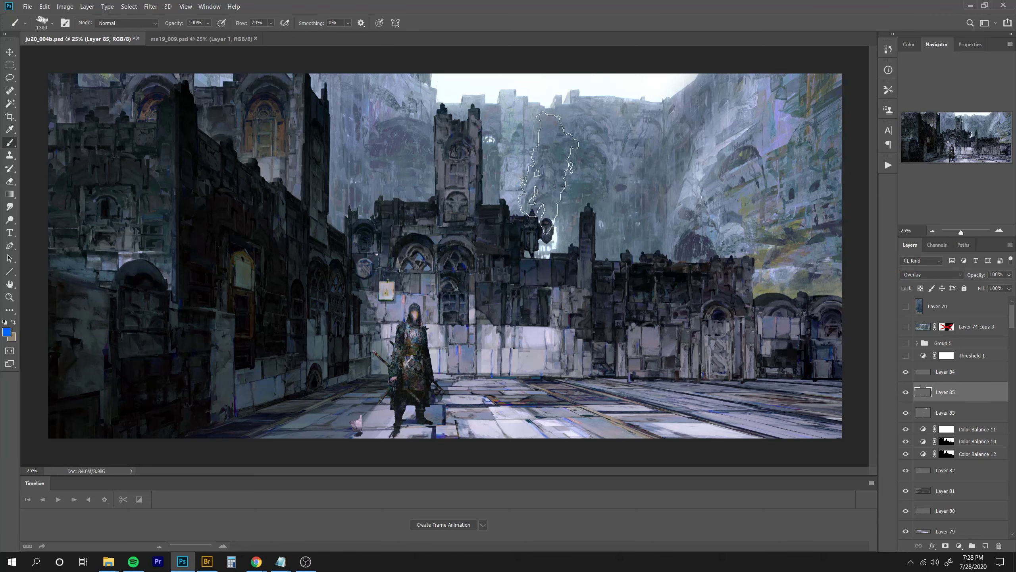
left_click_drag(553, 221, 556, 229)
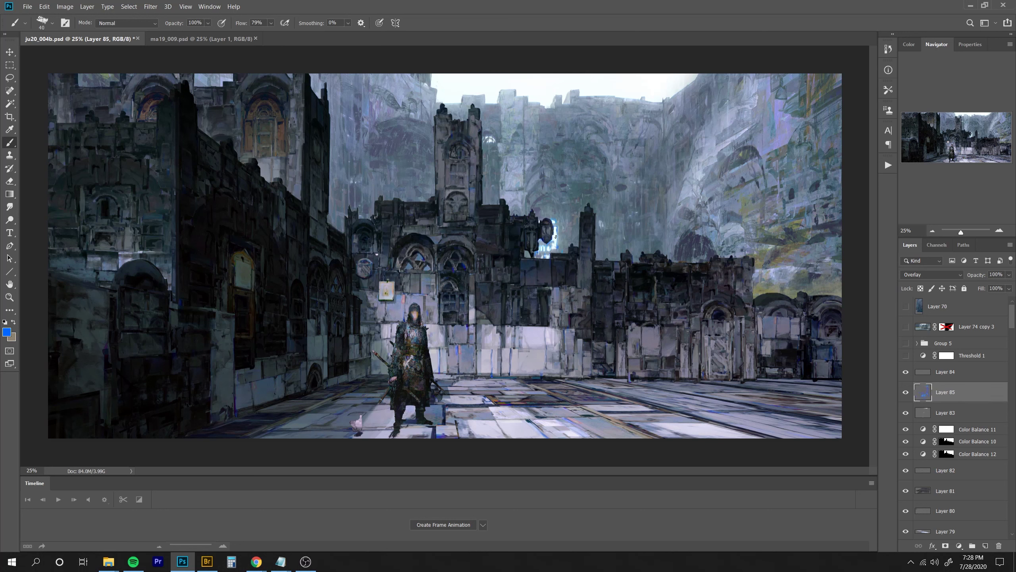
left_click_drag(703, 75, 670, 98)
key("ctrl+minus")
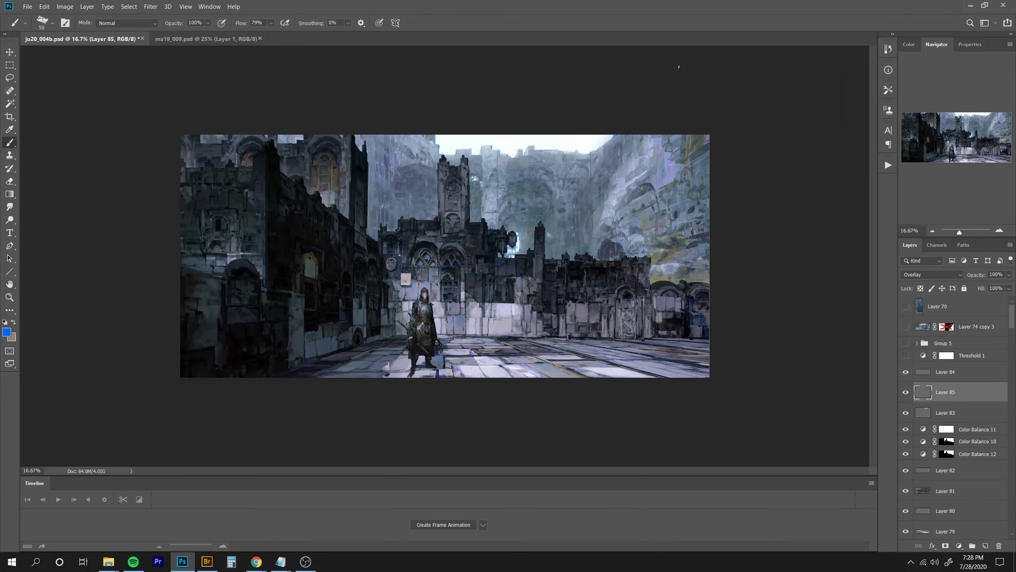
Soften the blue Overlay paint with a soft eraser enlarged to 400 pixels.
key("e")
key("ctrl+plus")
key("bracketright")
key("bracketright")
key("bracketright")
key("bracketright")
key("bracketright")
key("bracketright")
key("bracketright")
key("bracketright")
key("bracketright")
key("bracketright")
key("bracketright")
key("bracketright")
key("bracketright")
key("bracketright")
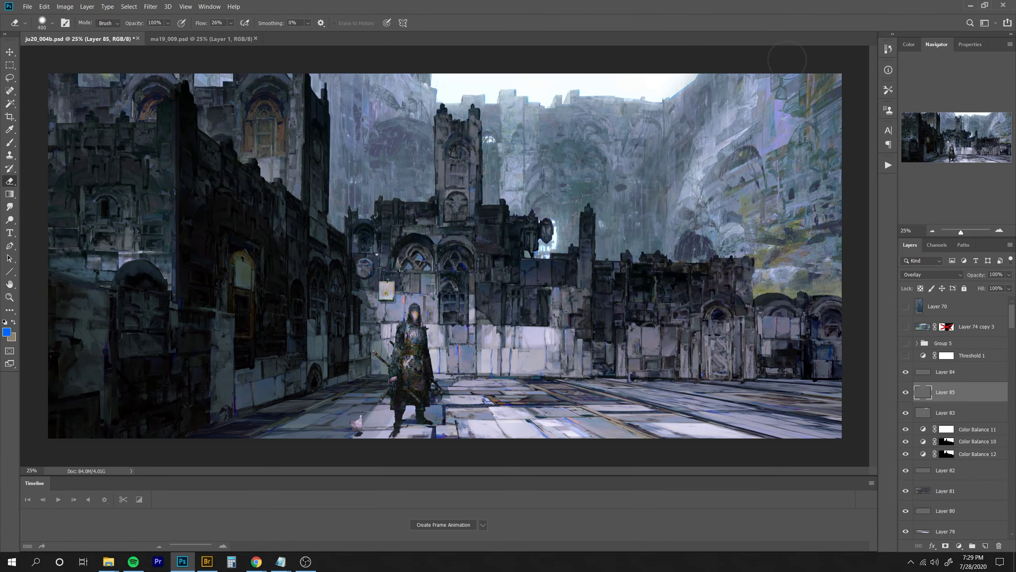
Add a new layer and clone cliff texture down the pale slope above the right wall.
key("ctrl+shift+alt+n")
key("s")
left_click_drag(687, 178, 650, 250)
key("ctrl+minus")
key("ctrl+plus")
left_click(693, 245, "alt")
key("bracketleft")
key("bracketleft")
key("bracketleft")
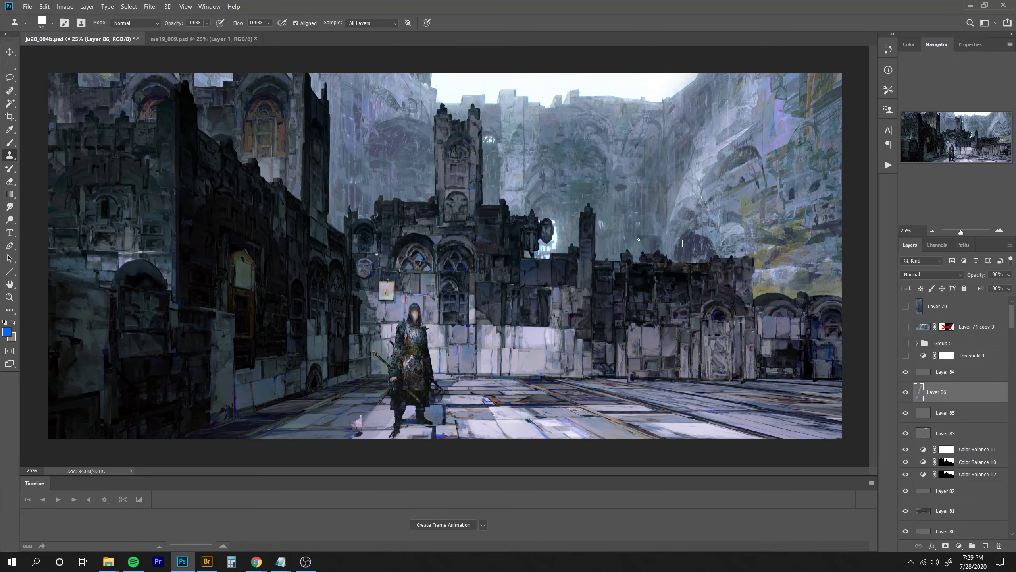
key("ctrl+minus")
key("e")
key("ctrl+plus")
Add another layer and clone floor tile detail beside the figure's feet.
key("ctrl+shift+alt+n")
key("s")
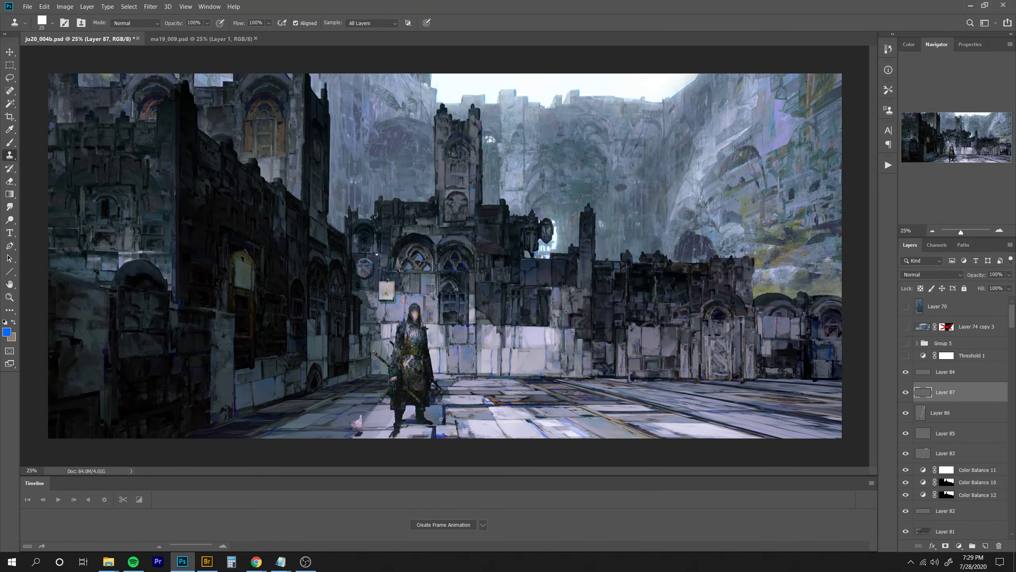
mouse_move(443, 410)
left_mouse_down()
mouse_move(463, 427)
mouse_move(458, 435)
mouse_move(504, 371)
mouse_move(459, 425)
mouse_move(449, 419)
mouse_move(461, 442)
mouse_move(472, 430)
mouse_move(441, 429)
left_mouse_up()
key("bracketright")
left_click(451, 428, "alt")
left_click(476, 414, "alt")
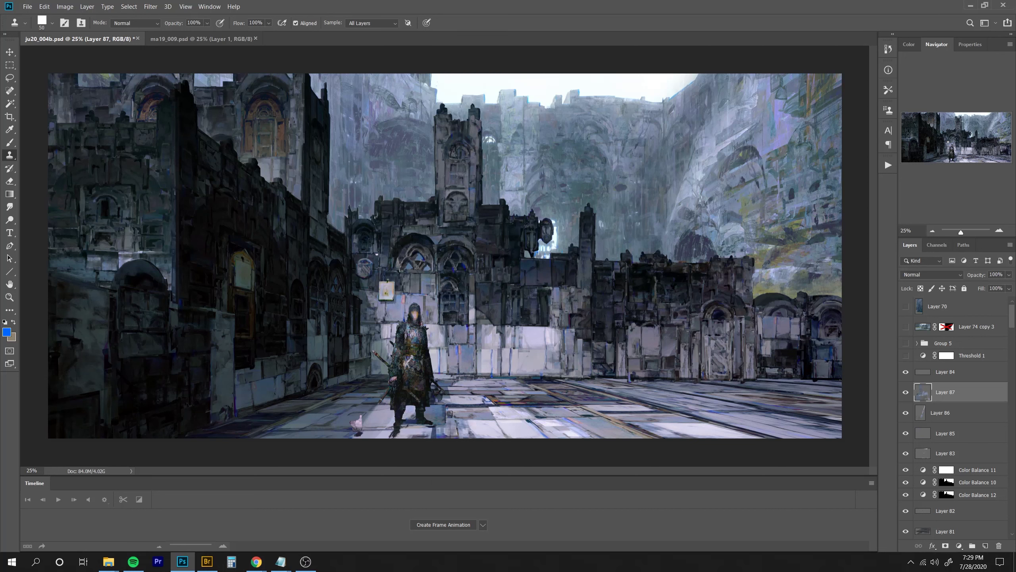
Sample a floor color beside the figure's feet and blend that patch with the Brush and a soft eraser.
key("b")
left_click(438, 434, "alt")
key("e")
left_click_drag(454, 427, 455, 463)
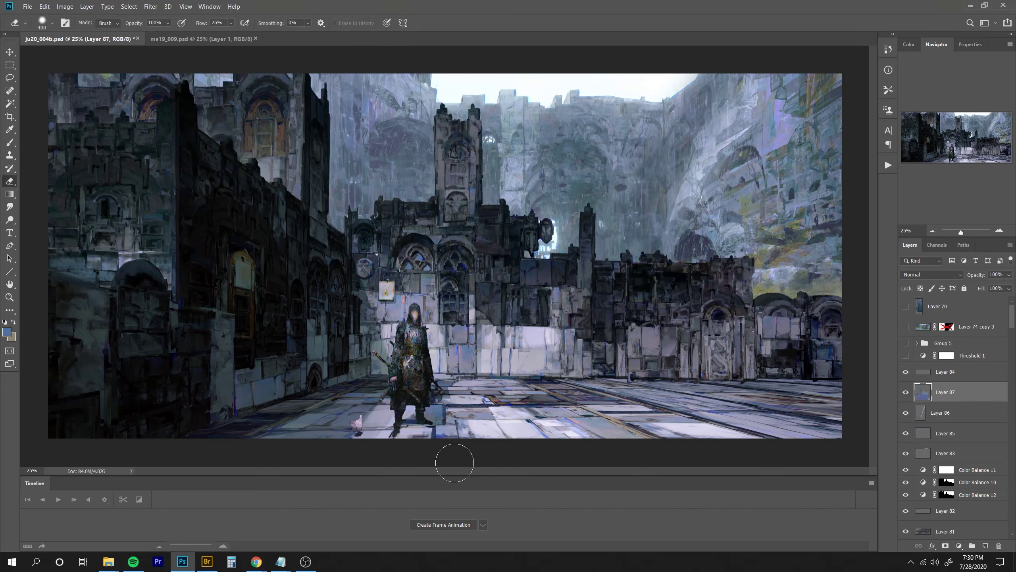
Sample a dark wall color, add a 33% opacity layer and shade the pale wall behind the figure with a textured brush.
key("b")
left_click(357, 300, "alt")
key("ctrl+alt+shift+n")
left_click_drag(977, 275, 950, 274)
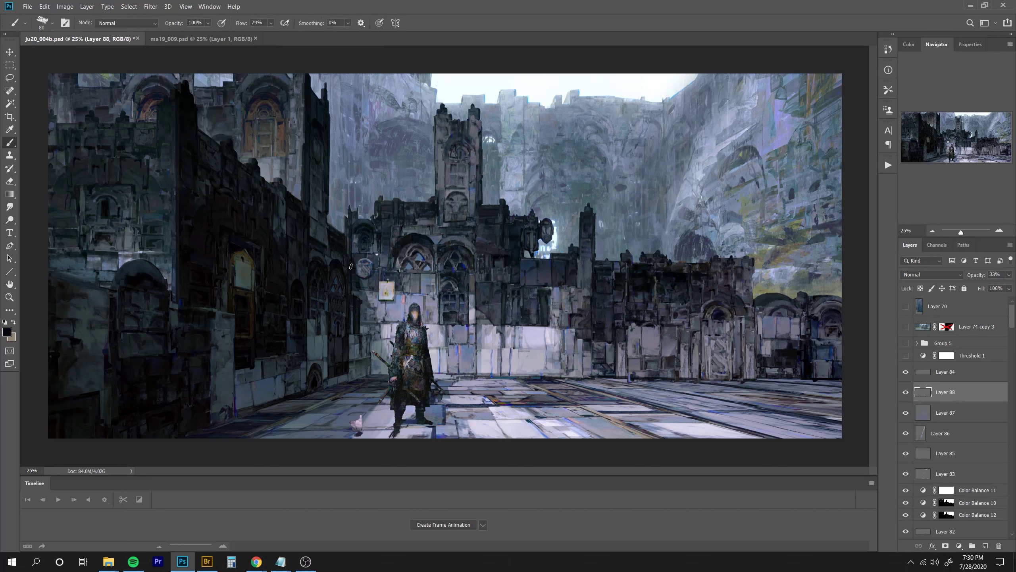
key("bracketright")
key("bracketright")
key("bracketright")
key("bracketright")
mouse_move(353, 289)
left_mouse_down()
mouse_move(368, 307)
mouse_move(360, 298)
mouse_move(372, 344)
left_mouse_up()
left_click_drag(365, 308, 383, 357)
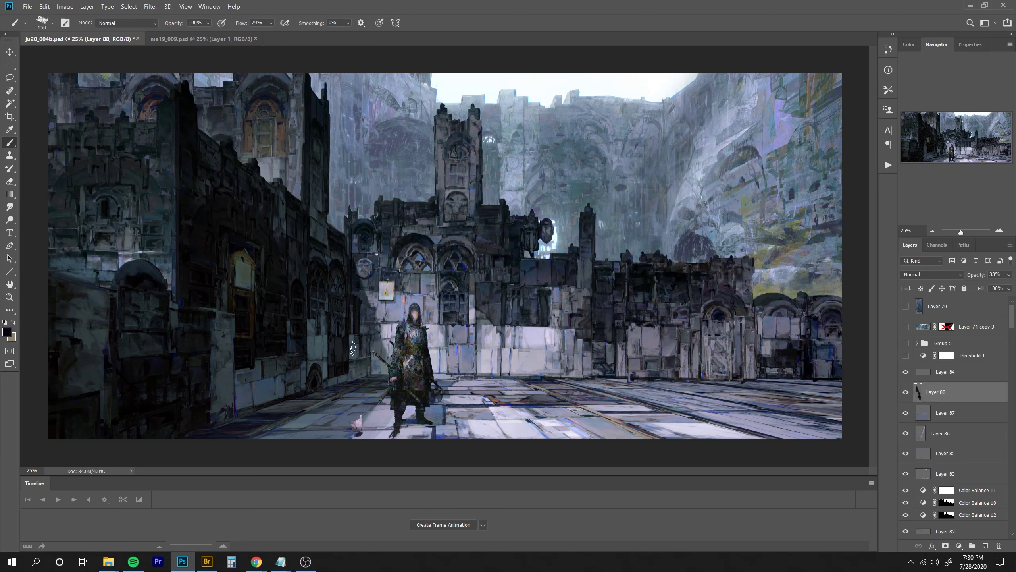
Extend the dark shading along the wall base, the floor edge and the side wall beside the figure, varying the brush size.
key("bracketleft")
key("bracketleft")
key("bracketleft")
key("bracketleft")
mouse_move(366, 356)
left_mouse_down()
mouse_move(355, 377)
mouse_move(384, 377)
left_mouse_up()
mouse_move(324, 388)
left_mouse_down()
mouse_move(384, 384)
mouse_move(379, 394)
left_mouse_up()
key("bracketright")
key("bracketright")
key("bracketright")
left_click_drag(326, 317, 335, 373)
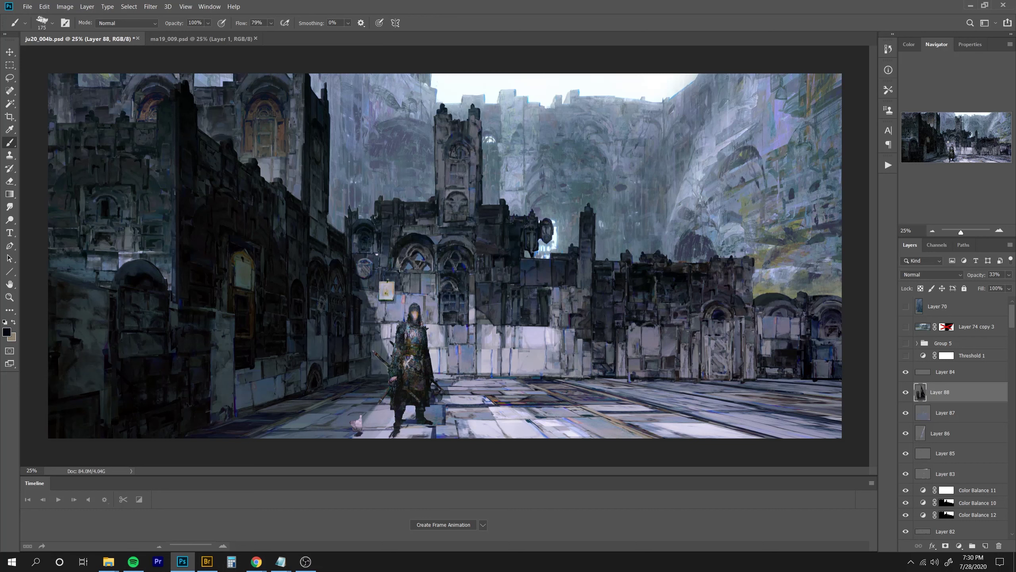
Shade the floor around the bird beside the figure's feet and lower the shading layer's opacity.
key("bracketleft")
key("bracketleft")
key("bracketleft")
key("bracketleft")
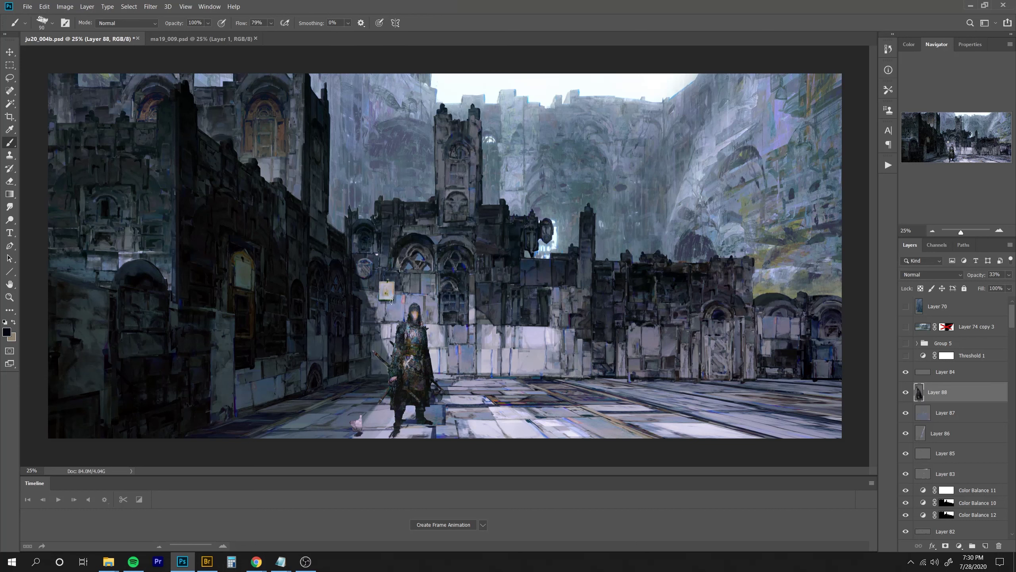
key("bracketright")
mouse_move(385, 392)
left_mouse_down()
mouse_move(337, 417)
mouse_move(288, 418)
mouse_move(349, 434)
mouse_move(353, 419)
left_mouse_up()
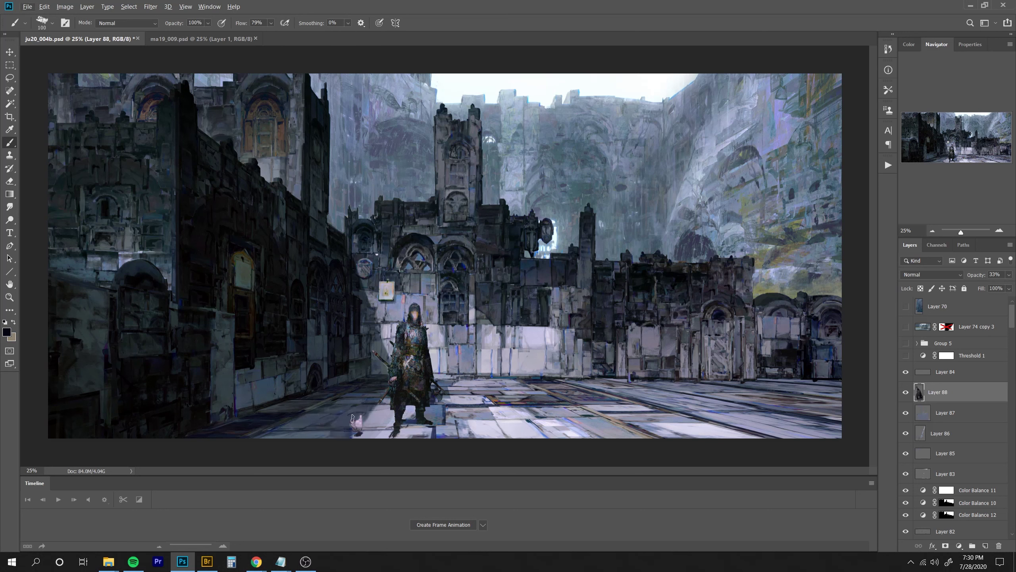
key("bracketright")
key("bracketright")
key("bracketright")
key("bracketright")
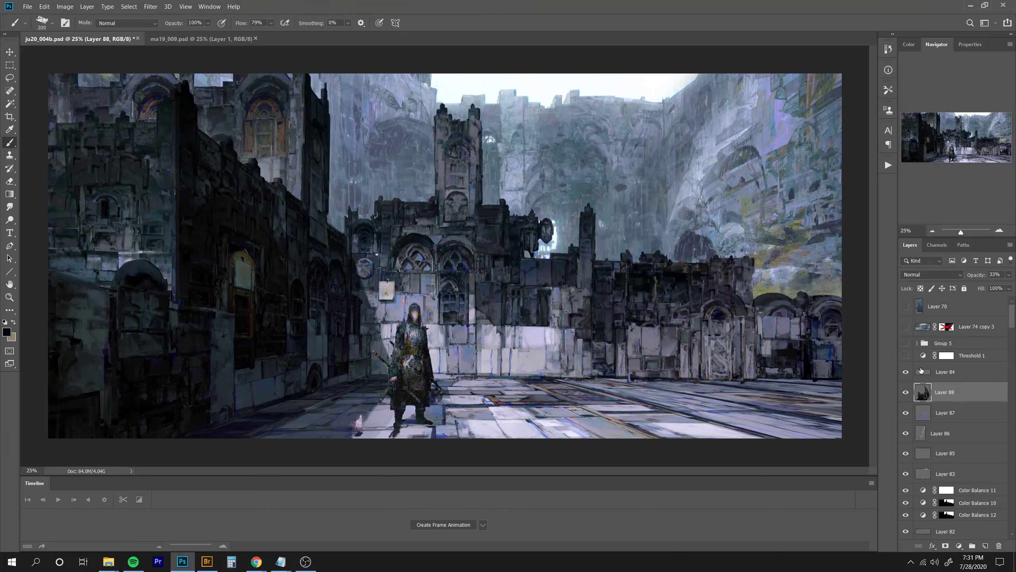
left_click_drag(976, 274, 962, 276)
Add a new layer and repaint the axe head beside the figure's coat with colors sampled from that area.
key("ctrl+shift+alt+n")
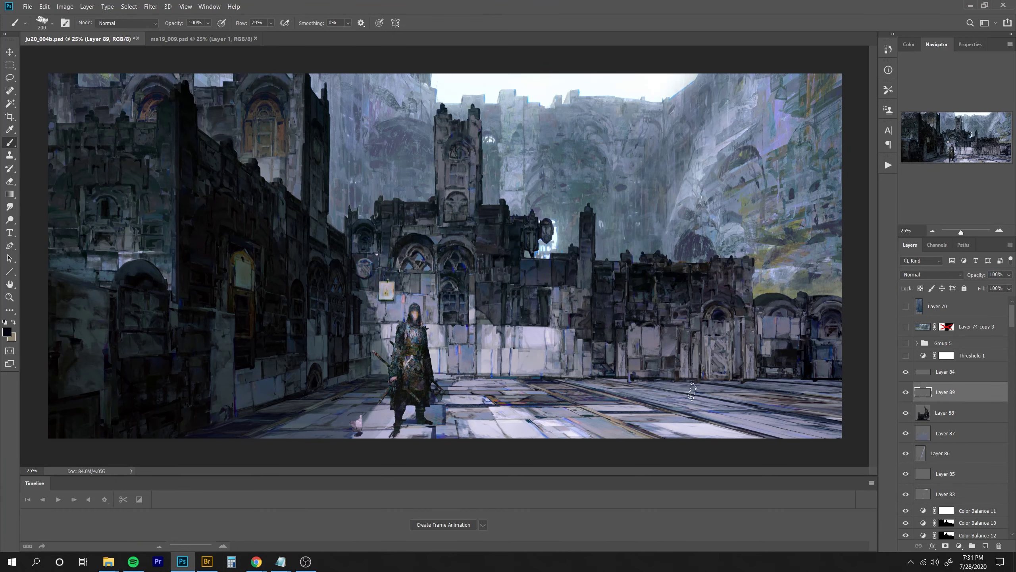
key("ctrl+plus")
left_click_drag(533, 431, 554, 210)
key("ctrl+plus")
left_click(458, 346, "alt")
key("period")
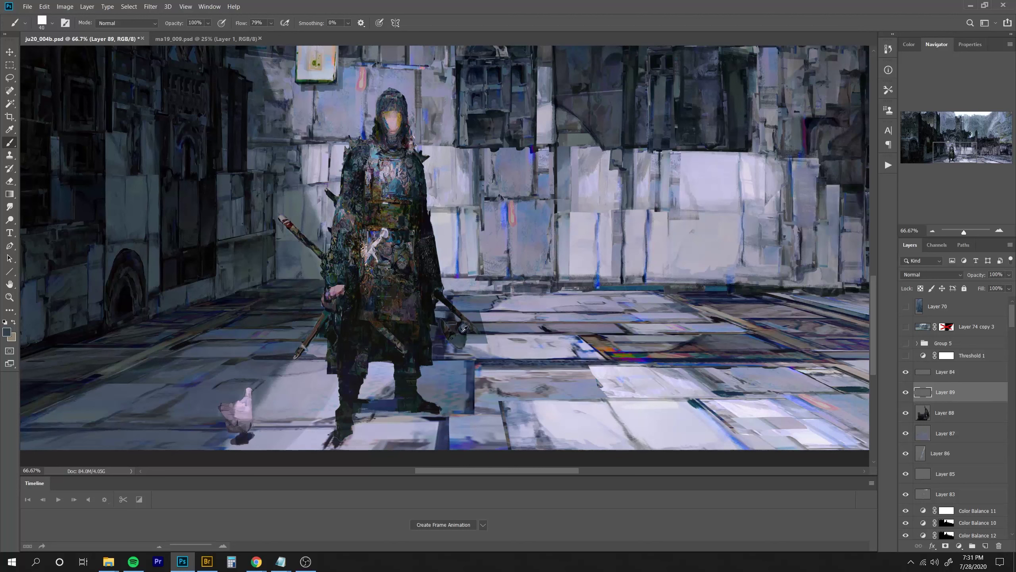
left_click_drag(459, 321, 465, 331)
key("bracketleft")
key("bracketleft")
left_click(482, 329, "alt")
key("bracketright")
left_click(434, 330, "alt")
key("bracketleft")
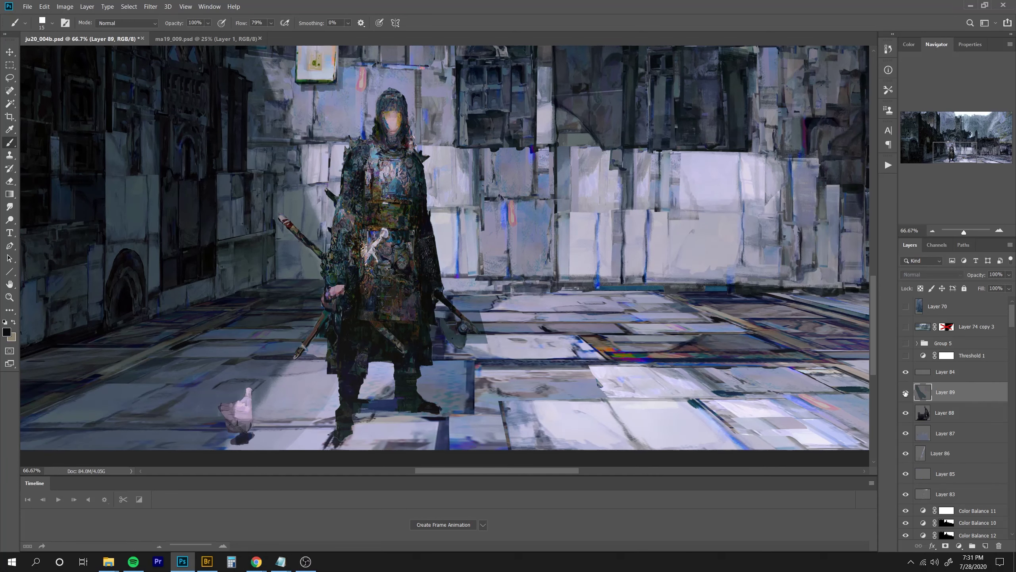
Add another layer and paint dark strokes around the axe head and on the opposite side of the figure.
key("ctrl+shift+alt+n")
mouse_move(431, 327)
left_mouse_down()
mouse_move(482, 339)
mouse_move(472, 333)
mouse_move(481, 333)
mouse_move(478, 313)
mouse_move(448, 318)
left_mouse_up()
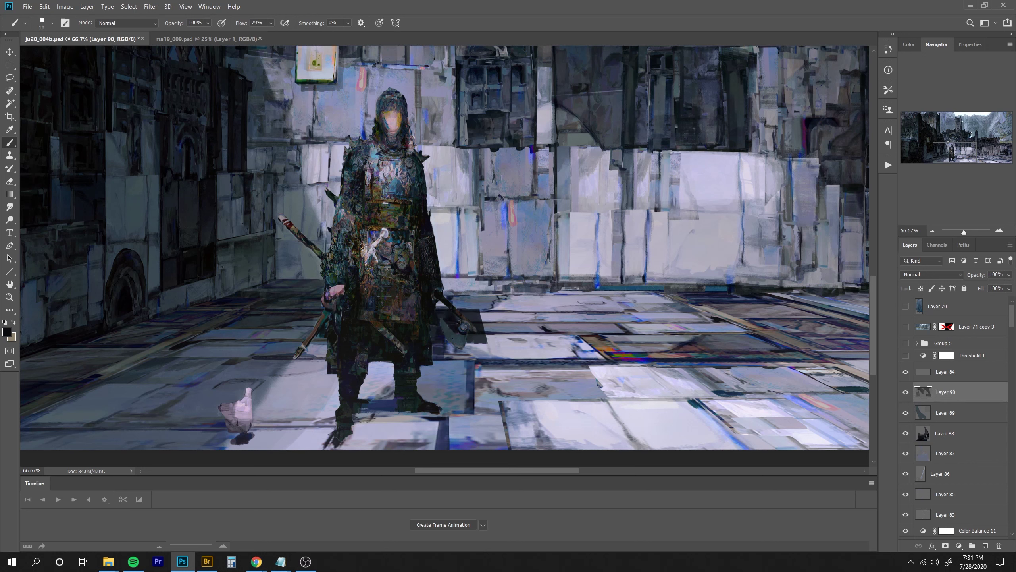
key("]")
key("]")
key("]")
key("]")
key("]")
mouse_move(316, 332)
left_mouse_down()
mouse_move(227, 329)
mouse_move(308, 323)
left_mouse_up()
key("e")
key("ctrl+minus")
key("ctrl+minus")
key("ctrl+minus")
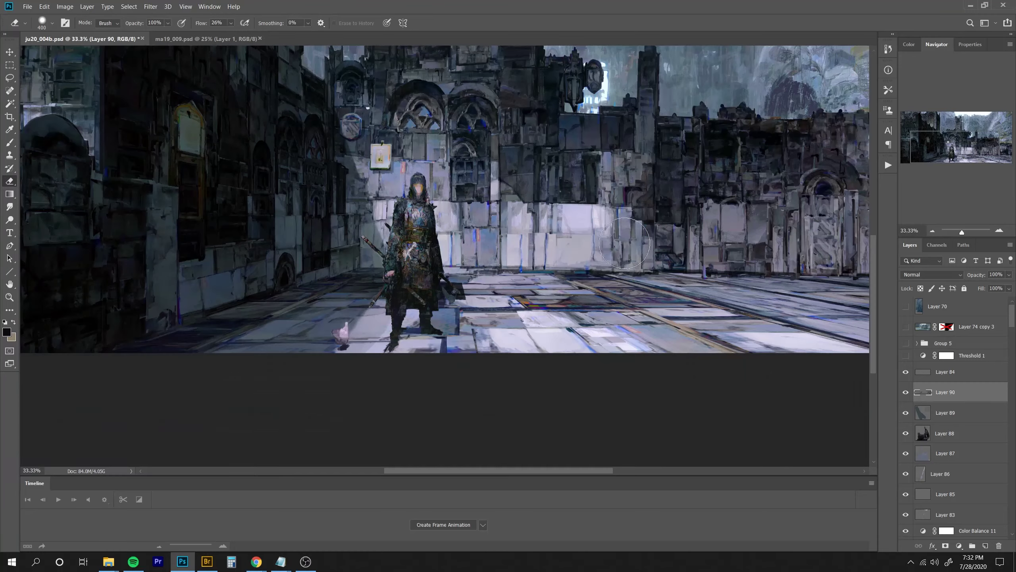
key("ctrl+minus")
key("ctrl+plus")
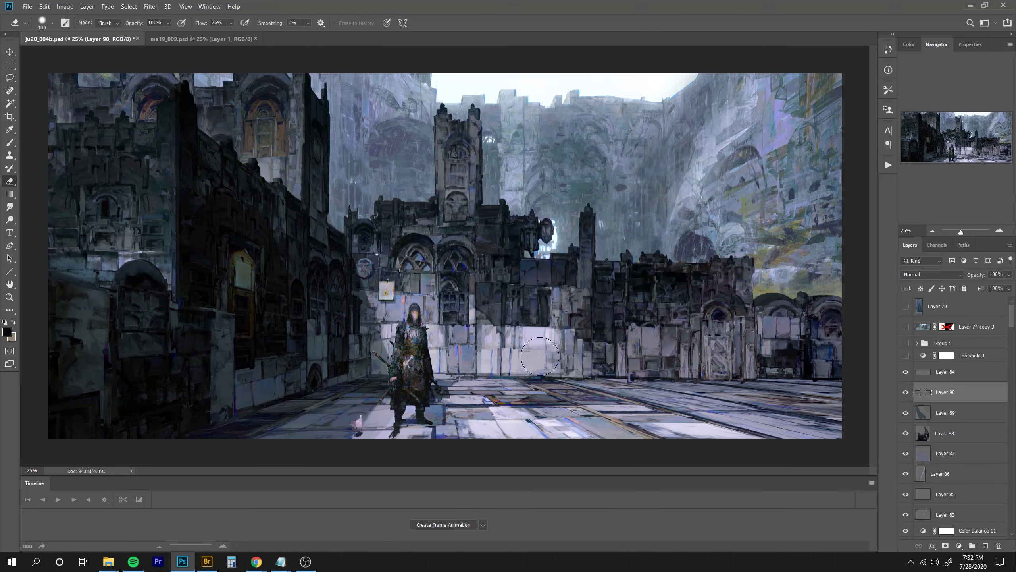
Add a new layer in Darken mode and paint a cast shadow at the figure's feet with a sampled floor color.
key("b")
left_click(986, 546)
left_click(932, 275)
left_click(916, 302)
left_click(371, 435, "alt")
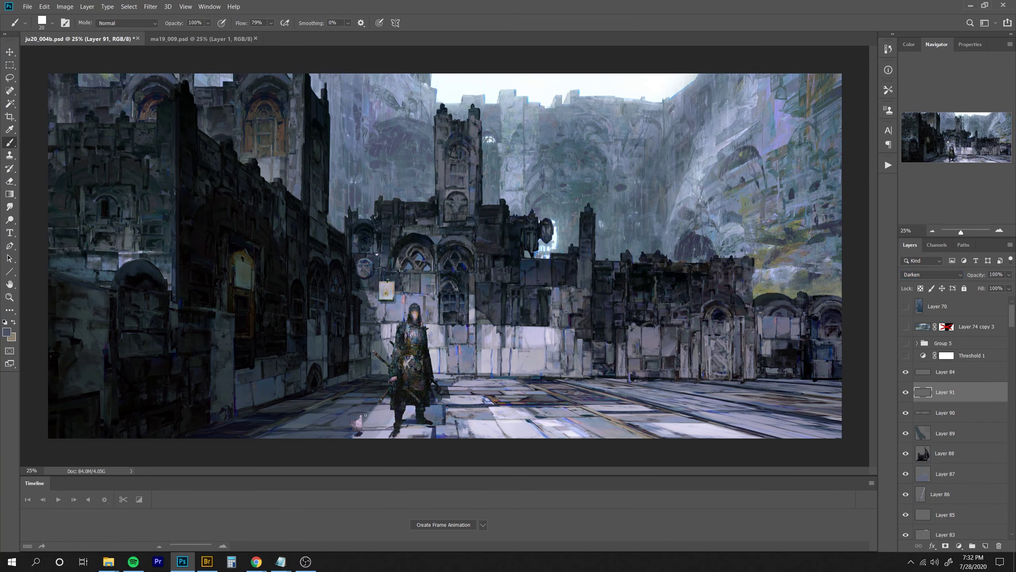
key("]")
key("]")
key("]")
mouse_move(402, 423)
left_mouse_down()
mouse_move(429, 426)
mouse_move(396, 433)
mouse_move(441, 422)
mouse_move(421, 421)
mouse_move(442, 430)
mouse_move(430, 421)
mouse_move(473, 423)
mouse_move(406, 420)
left_mouse_up()
key("]")
key("]")
key("bracketleft")
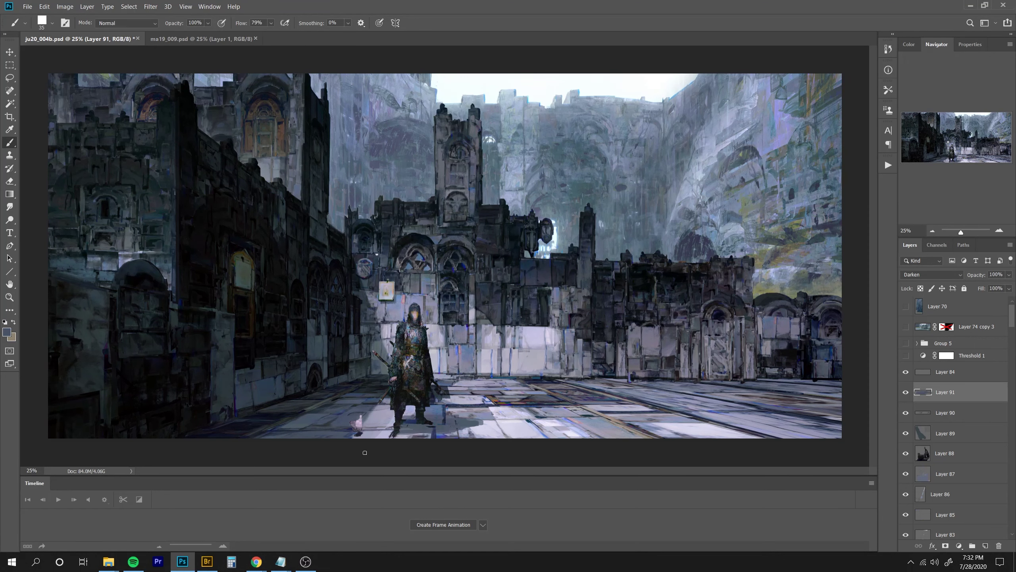
Soften the cast shadow on the floor beside the figure's feet with a soft eraser.
key("ctrl+y")
key("ctrl+y")
key("e")
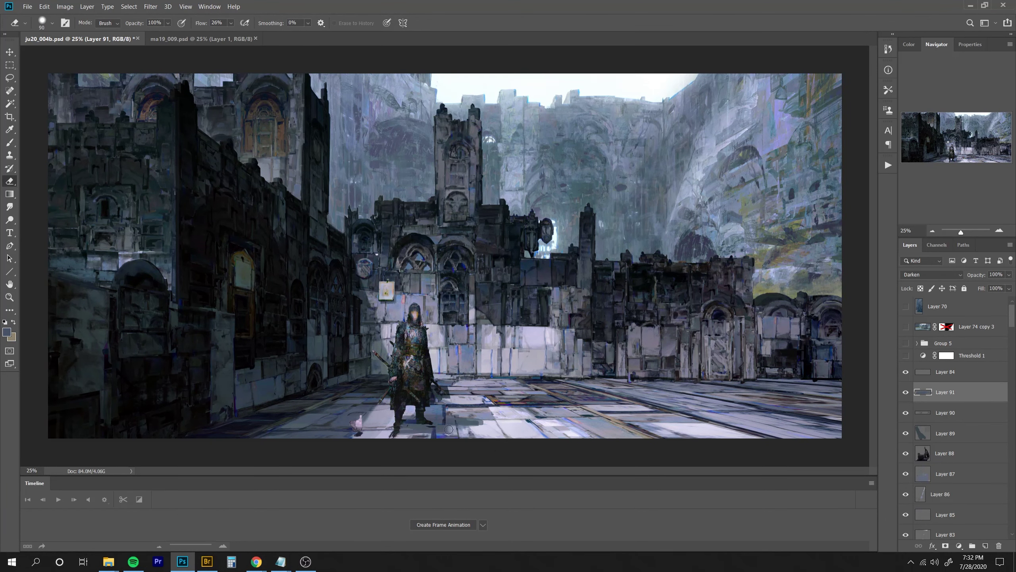
key("shift+]")
key("shift+]")
key("shift+]")
key("shift+]")
left_click_drag(459, 429, 484, 428)
key("b")
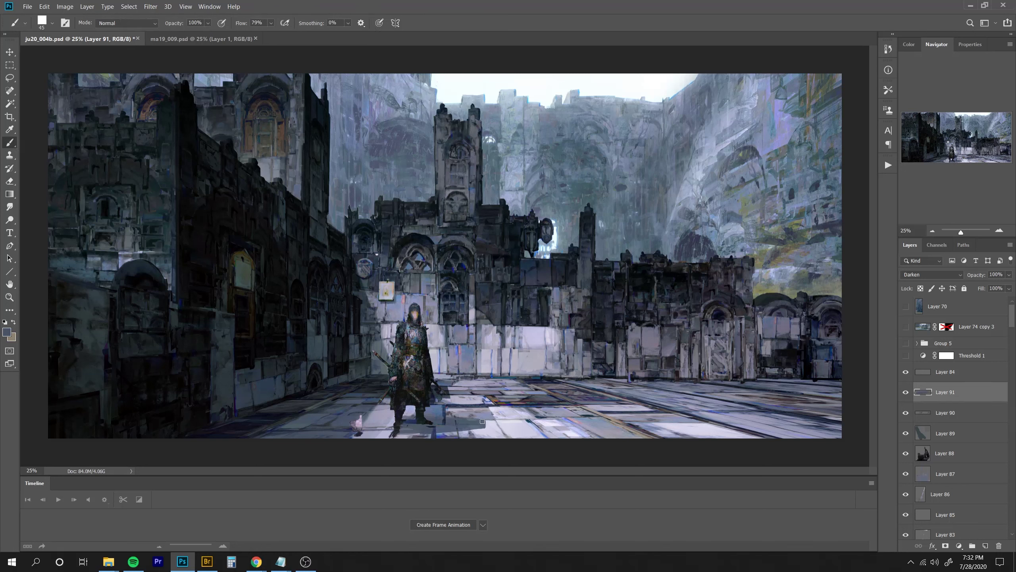
Lower the Darken layer's opacity to 69% and refine the foot shadow with small brush and eraser touches.
left_click_drag(973, 275, 960, 277)
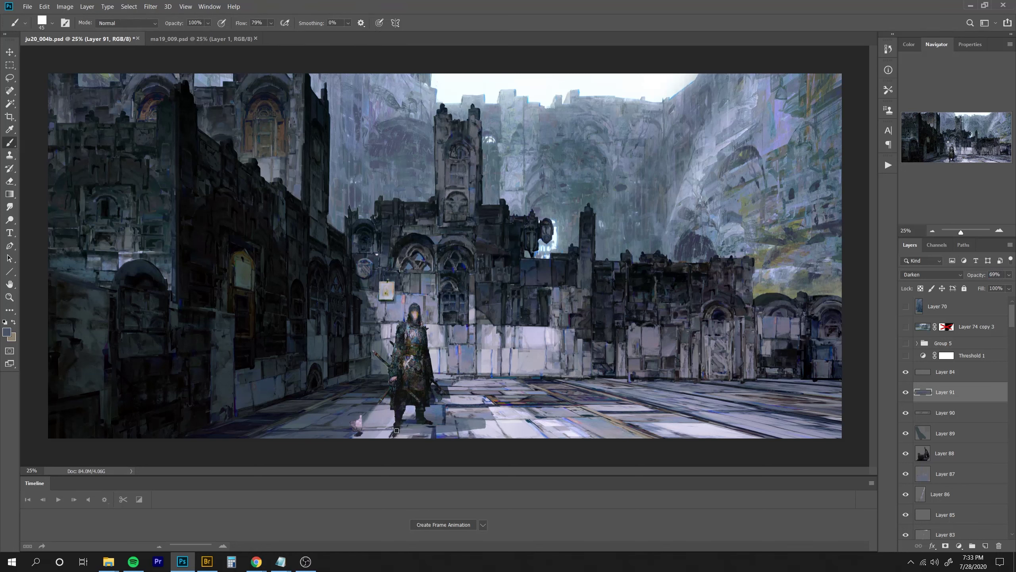
key("bracketleft")
key("bracketleft")
key("bracketright")
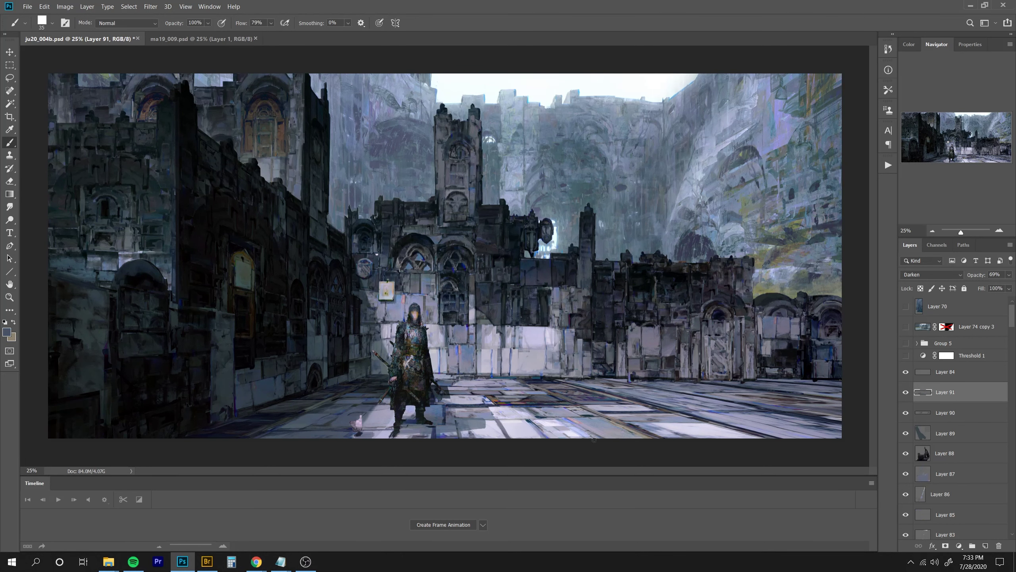
key("bracketright")
key("e")
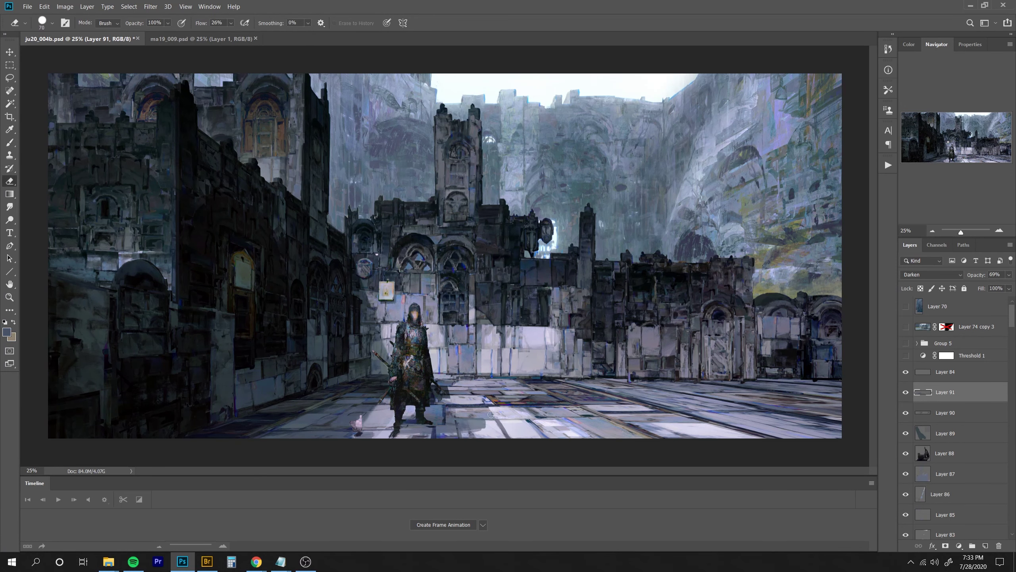
key("b")
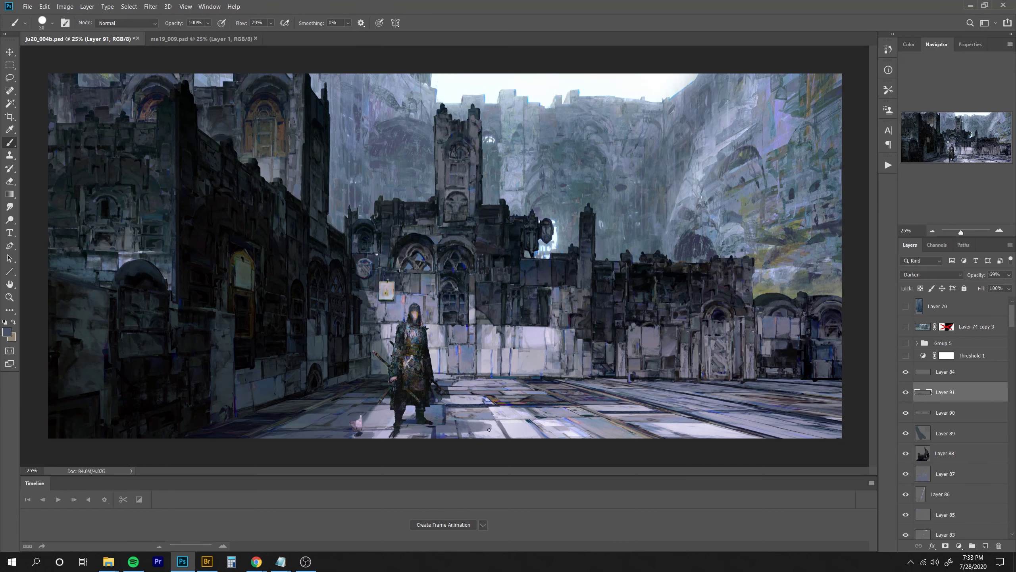
key("bracketright")
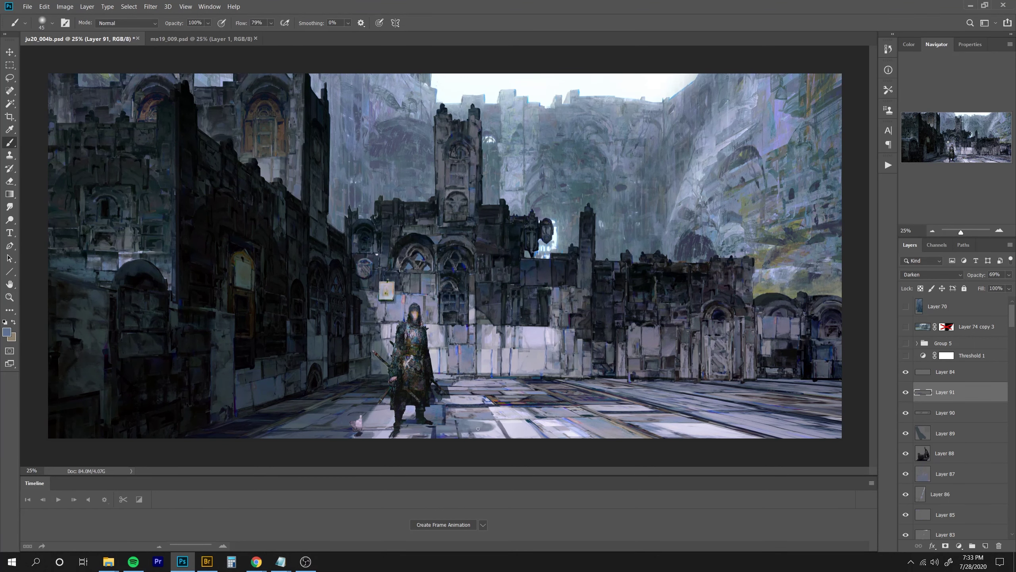
Try a soft 300-pixel brush stroke on the floor beside the feet, undo it and sample a pale floor color.
key("ctrl+minus")
key("ctrl+plus")
key("bracketright")
key("bracketright")
key("bracketright")
key("bracketright")
key("bracketright")
key("bracketright")
key("bracketright")
key("bracketright")
key("bracketright")
key("bracketright")
key("bracketright")
mouse_move(490, 431)
left_mouse_down()
mouse_move(458, 436)
mouse_move(500, 428)
left_mouse_up()
key("ctrl+z")
left_click(537, 424, "alt")
key("ctrl+minus")
key("ctrl+minus")
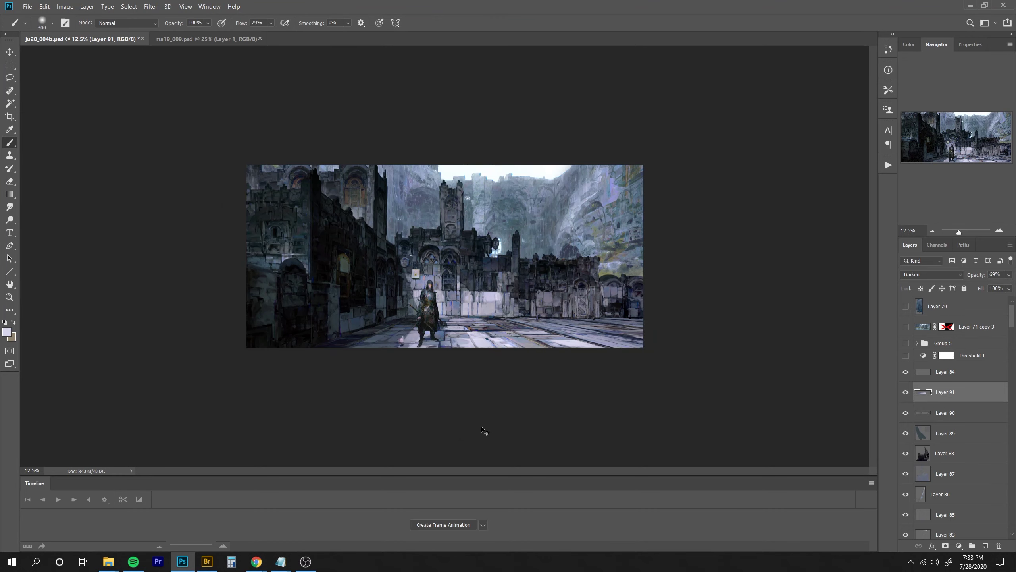
key("ctrl+plus")
key("ctrl+plus")
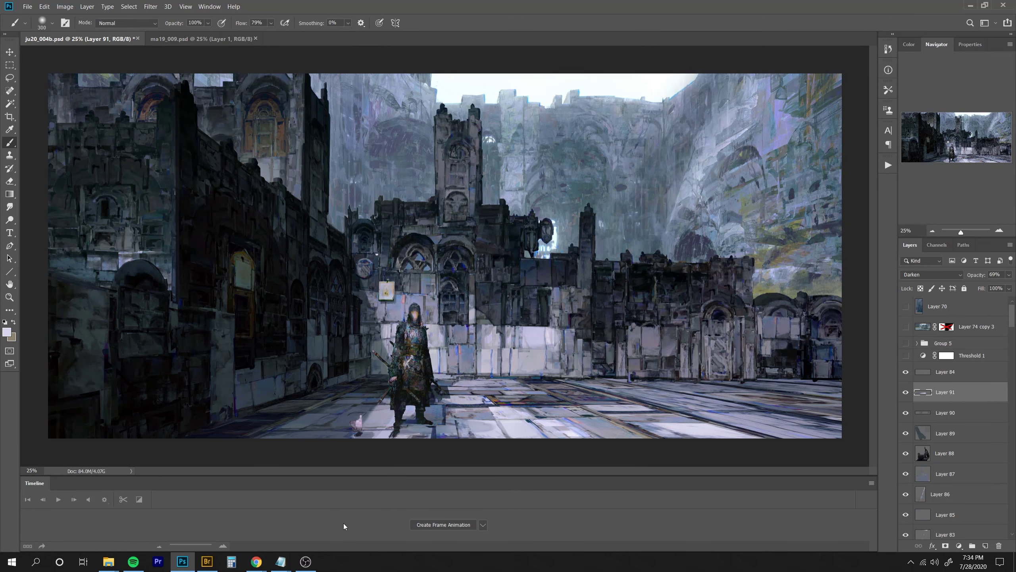
Add a new layer and clone cliff texture onto the floor along the base of the right wall.
key("ctrl+shift+alt+n")
key("s")
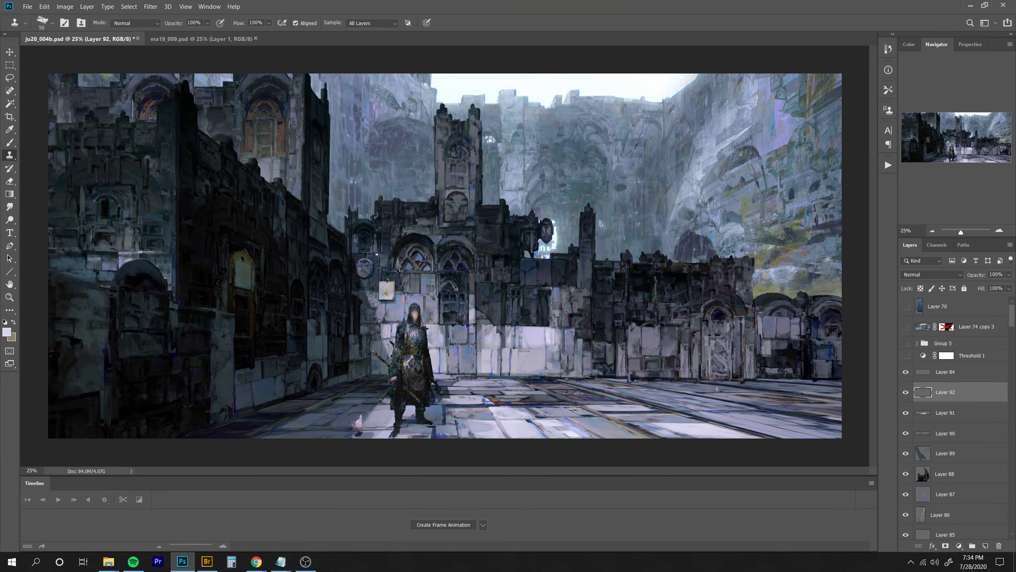
left_click(888, 110)
left_click(888, 110)
left_click(763, 254, "alt")
key("bracketright")
left_click_drag(755, 384, 778, 384)
mouse_move(762, 384)
left_mouse_down()
mouse_move(833, 382)
mouse_move(774, 401)
mouse_move(737, 383)
mouse_move(836, 393)
left_mouse_up()
Extend the cloned cliff texture diagonally across the floor tiles toward the canvas's right edge with a smaller clone brush.
key("bracketleft")
key("bracketleft")
key("bracketleft")
mouse_move(721, 387)
left_mouse_down()
mouse_move(846, 397)
mouse_move(792, 398)
mouse_move(848, 412)
left_mouse_up()
left_click_drag(719, 393, 840, 418)
key("bracketright")
mouse_move(778, 397)
left_mouse_down()
mouse_move(805, 409)
mouse_move(843, 403)
left_mouse_up()
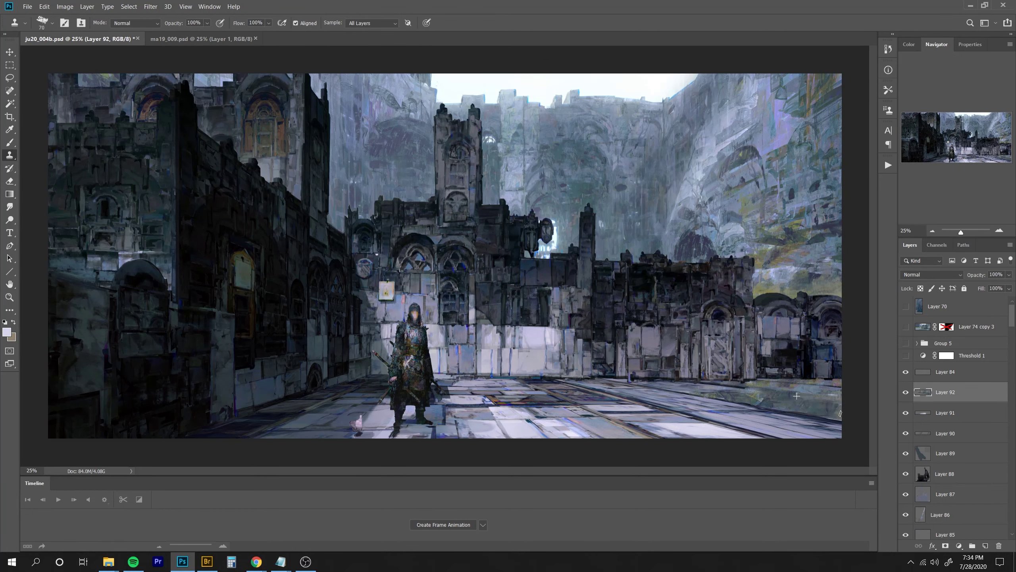
key("ctrl+minus")
key("ctrl+minus")
key("ctrl+plus")
left_click_drag(723, 395, 740, 394)
key("ctrl+minus")
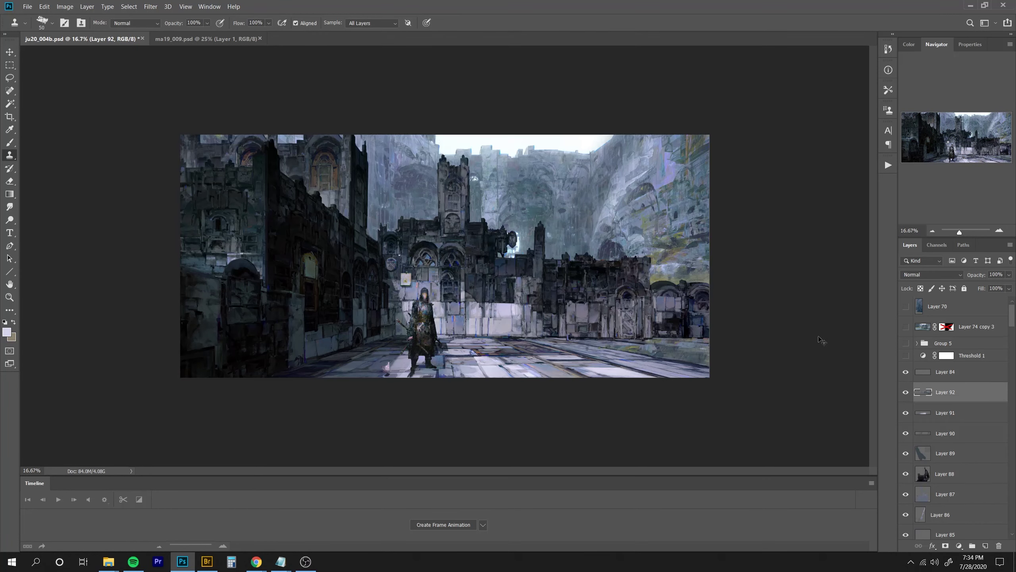
Clone more cliff texture onto the foreground floor, resampling the source, and compare with the cloned layer hidden.
key("ctrl+plus")
key("bracketright")
key("bracketright")
key("bracketright")
left_click(800, 220, "alt")
mouse_move(630, 423)
left_mouse_down()
mouse_move(674, 420)
mouse_move(649, 432)
mouse_move(641, 427)
mouse_move(693, 425)
mouse_move(653, 425)
mouse_move(691, 441)
mouse_move(720, 439)
left_mouse_up()
left_click(727, 205, "alt")
key("bracketright")
key("ctrl+minus")
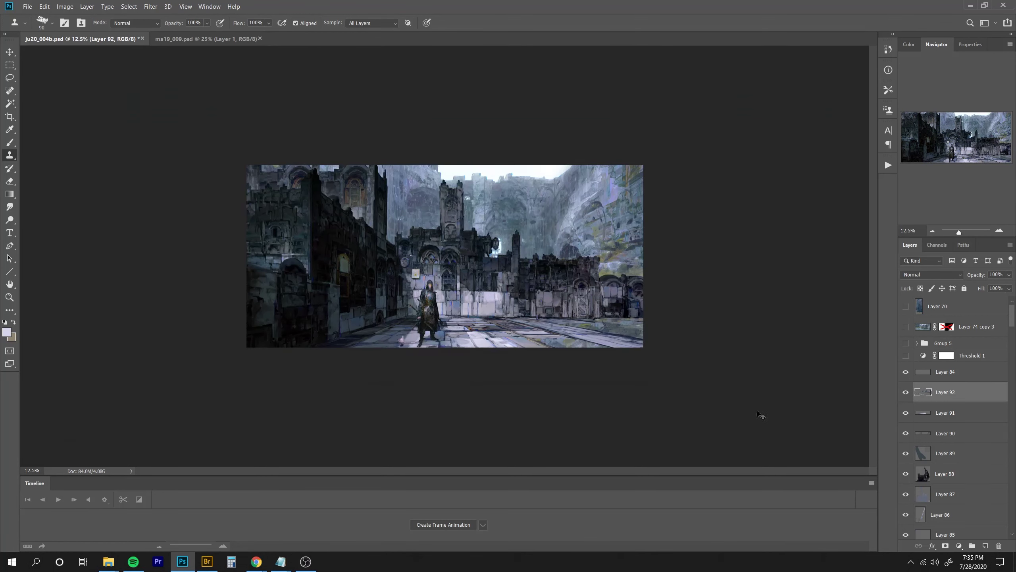
key("ctrl+plus")
left_click(907, 392)
left_click(907, 393)
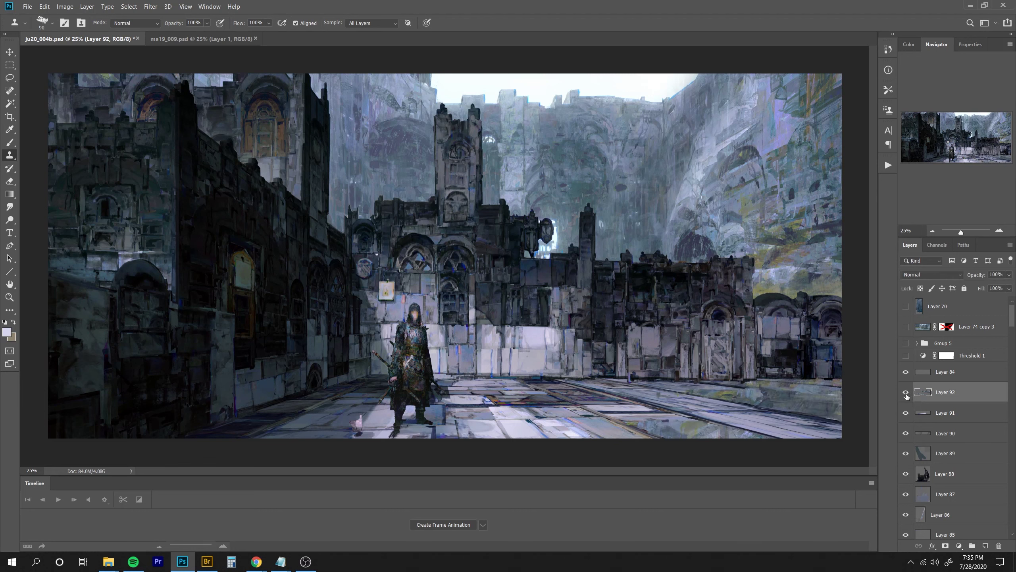
Raise the cloned ground patch's saturation to +39 and shift its midtones toward green by +32 with Color Balance.
key("ctrl+u")
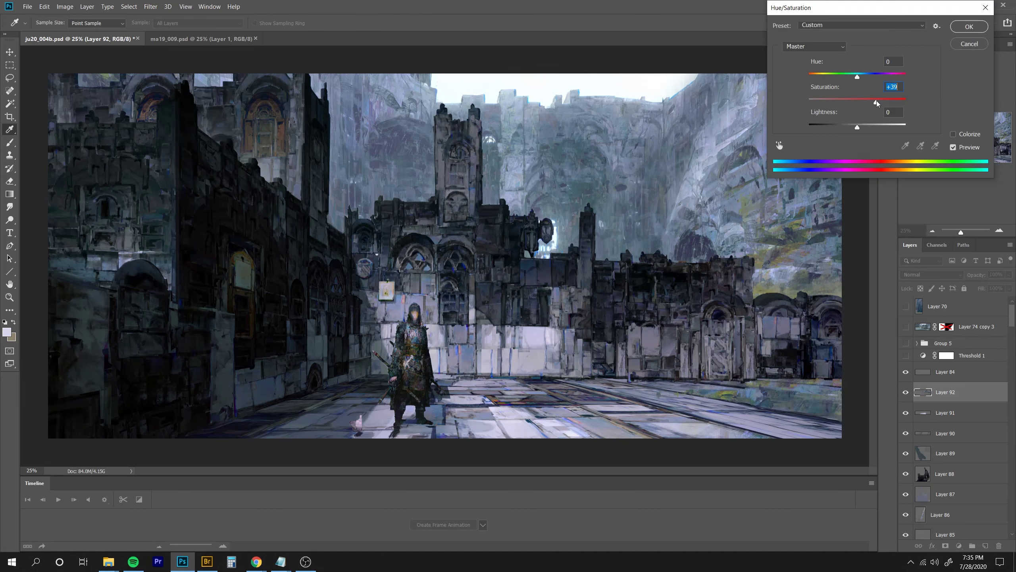
key("Return")
key("ctrl+b")
left_click_drag(833, 107, 848, 110)
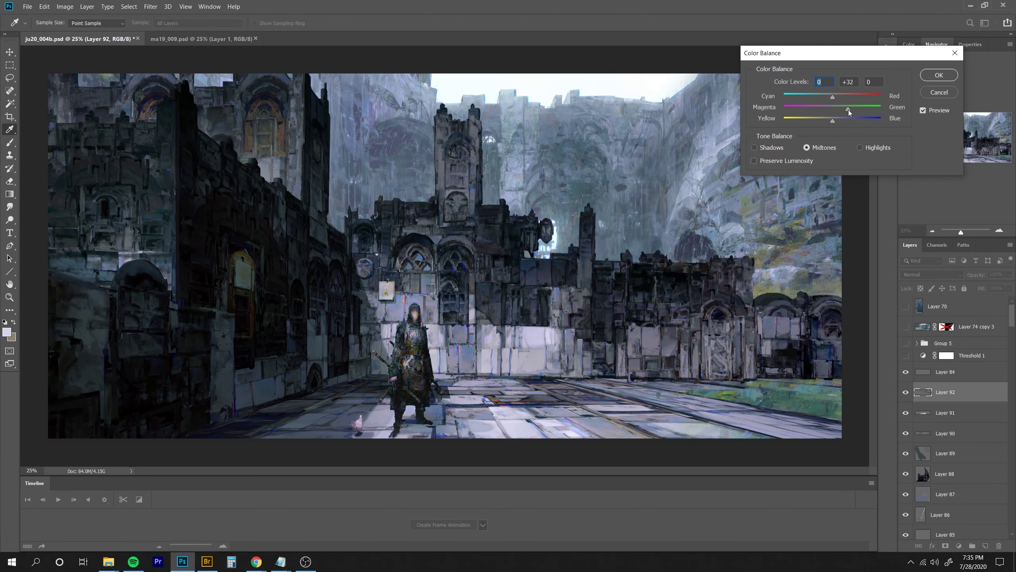
key("Return")
key("e")
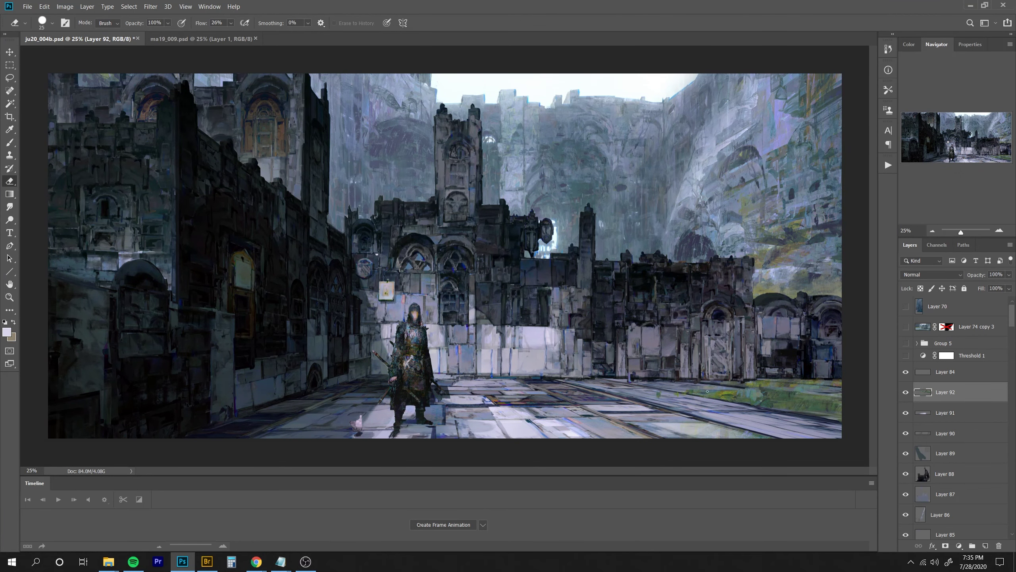
Examine the whole painting at reduced size and compare it with the green ground patch hidden and shown.
key("ctrl+minus")
key("ctrl+minus")
key("ctrl+minus")
key("ctrl+plus")
key("ctrl+plus")
key("ctrl+plus")
left_click(907, 394)
left_click(907, 395)
Flip the view horizontally and brighten the green ground patch using Levels with gamma 1.30 and white input 196.
key("ctrl+shift+h")
key("ctrl+l")
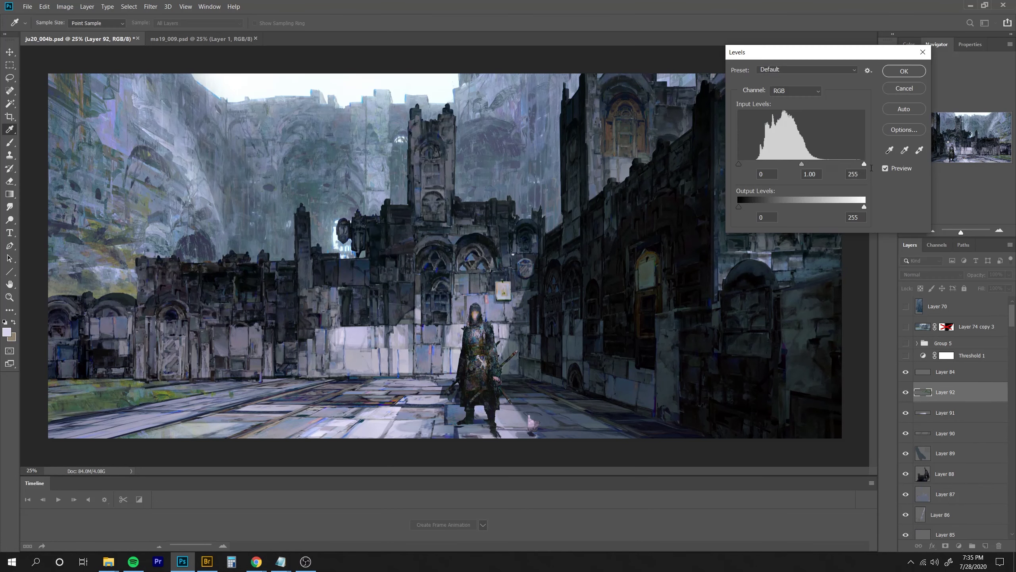
left_click_drag(864, 164, 831, 163)
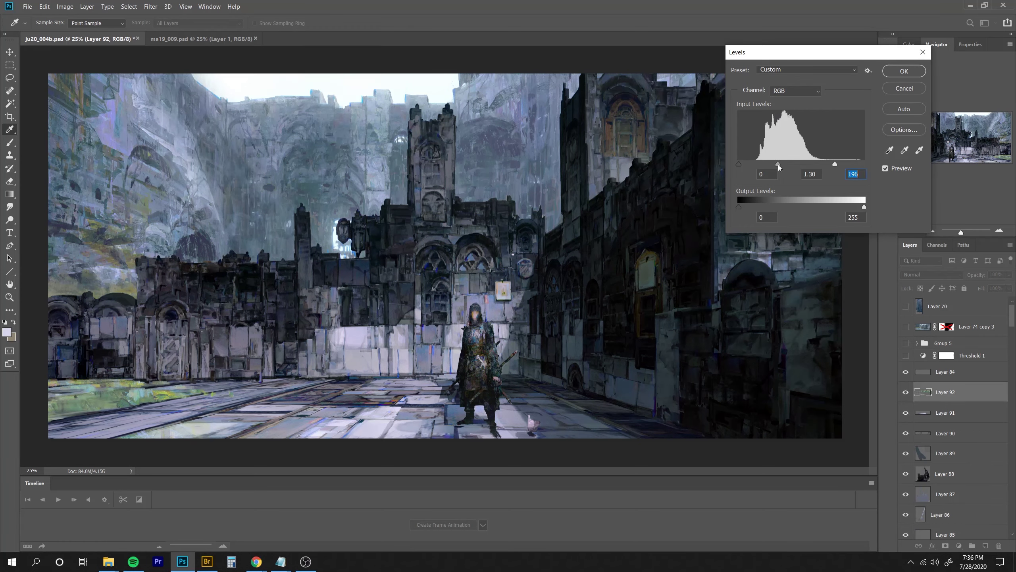
key("Return")
key("ctrl+minus")
key("ctrl+plus")
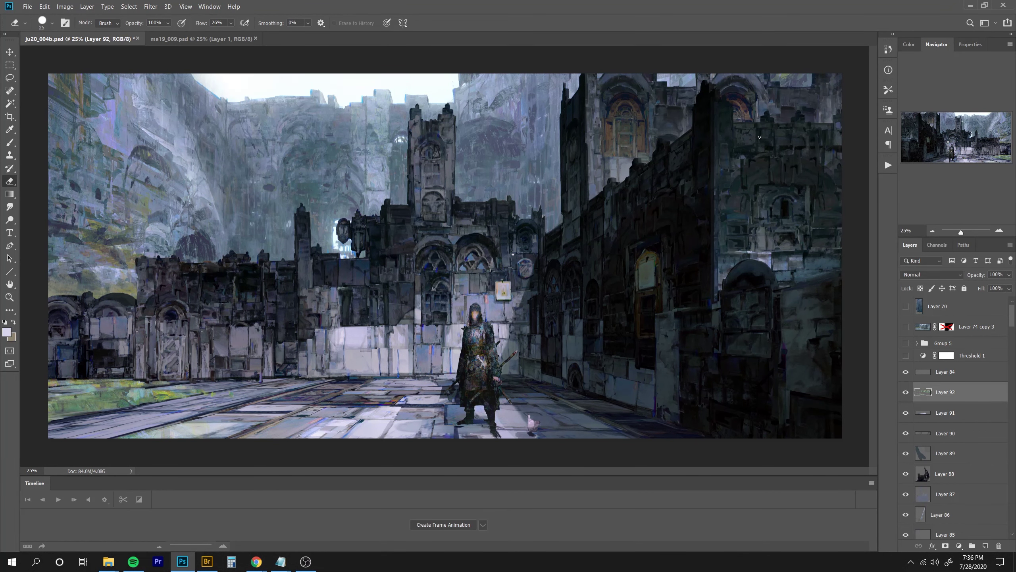
Copy the pane of the upper tower's orange arched window to a new layer and brighten it by lowering the Levels white input.
key("l")
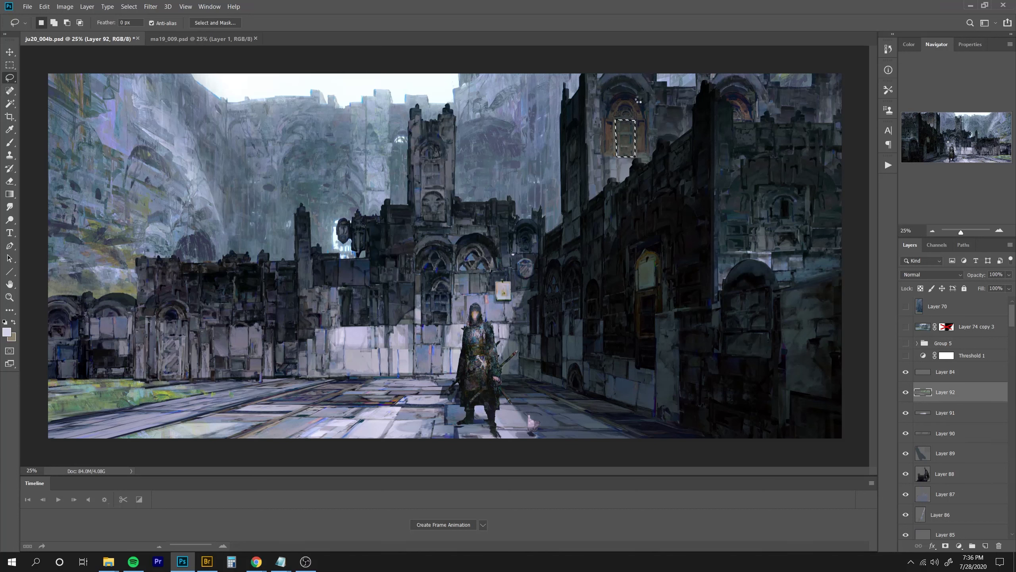
key("ctrl+shift+alt+e")
key("ctrl+l")
left_click_drag(864, 164, 812, 165)
key("Return")
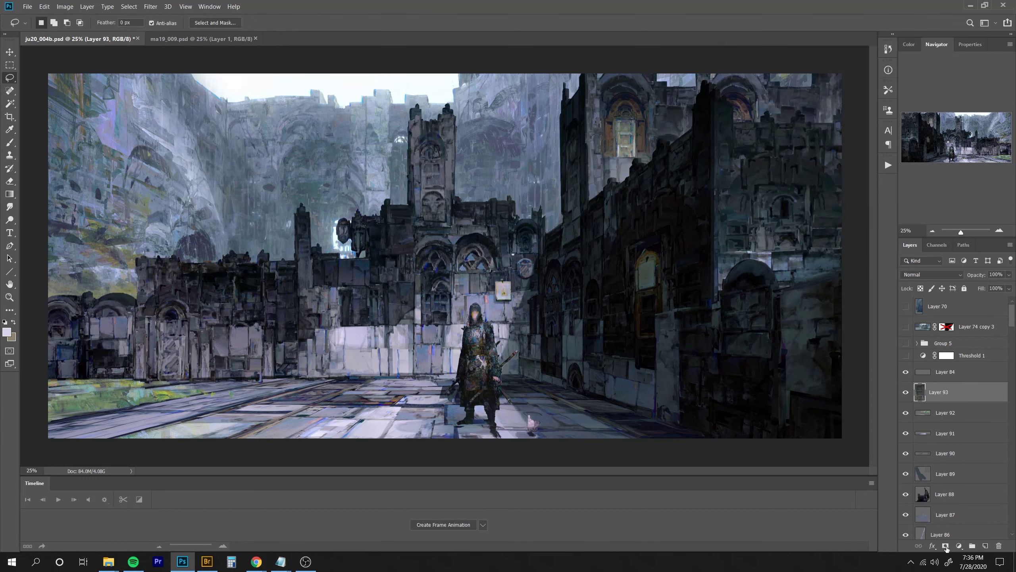
Add a layer mask to the brightened window pane and paint black on it to tone the pane down.
left_click(946, 546)
key("b")
key("period")
left_click_drag(617, 122, 617, 154)
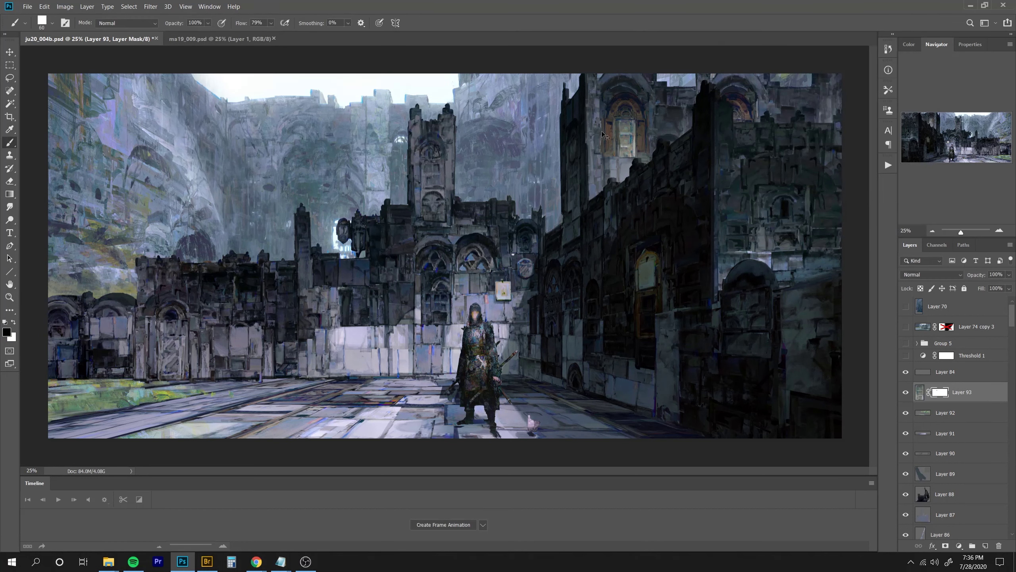
key("ctrl+z")
key("ctrl+z")
key("bracketleft")
key("bracketleft")
key("bracketright")
key("bracketright")
key("bracketright")
key("bracketright")
key("bracketright")
key("bracketright")
key("bracketright")
key("bracketright")
key("bracketright")
key("bracketright")
key("bracketright")
key("bracketright")
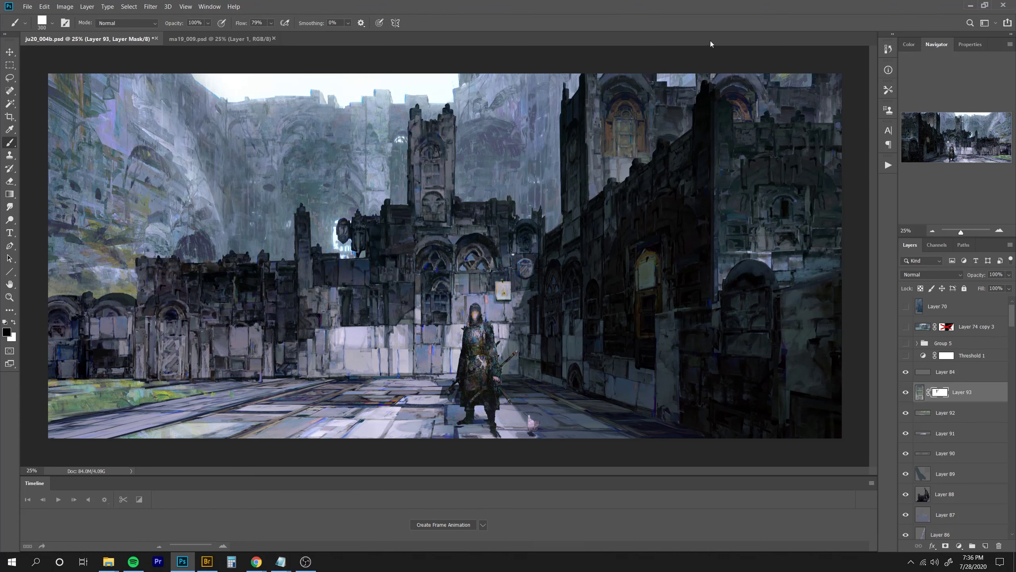
Clone dark wall texture along the edge of the lit arched window in the dark side wall, on a new layer.
key("ctrl+shift+alt+n")
key("s")
key("comma")
left_click(626, 230, "alt")
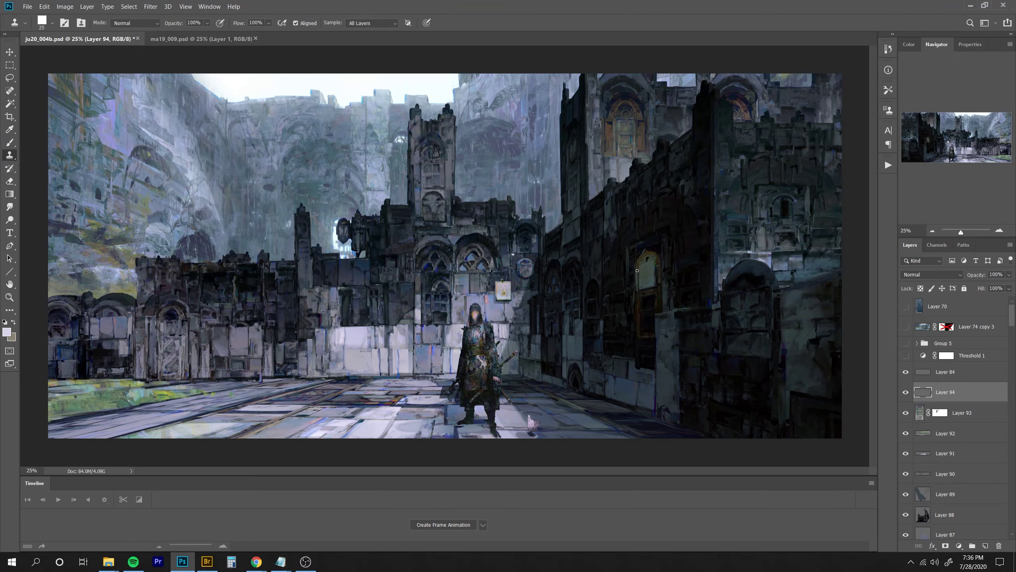
mouse_move(638, 270)
left_mouse_down()
mouse_move(617, 347)
mouse_move(634, 284)
left_mouse_up()
left_click(622, 281, "alt")
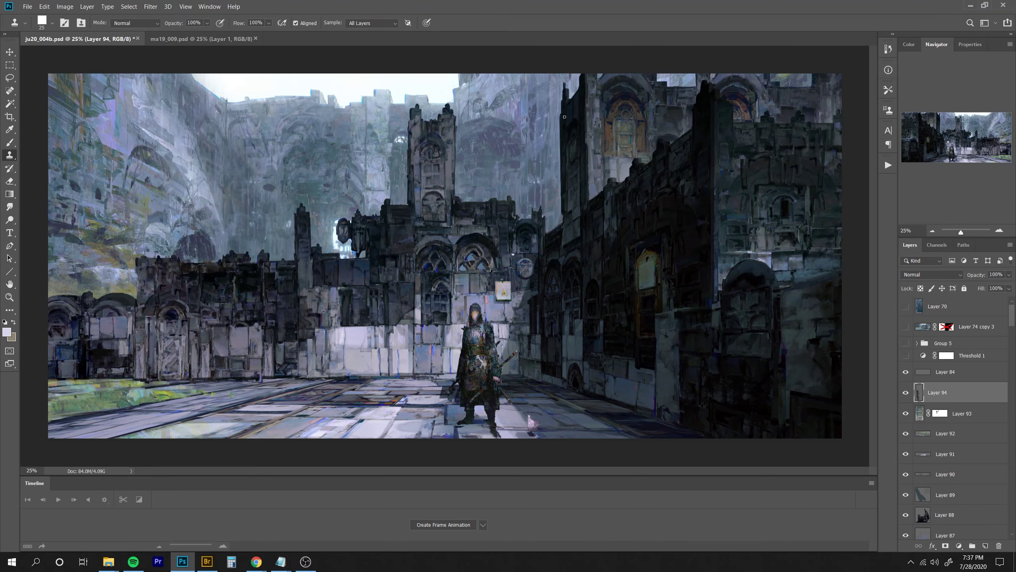
Clone small stone details around the base of the central tower with a smaller brush.
left_click_drag(426, 222, 444, 220)
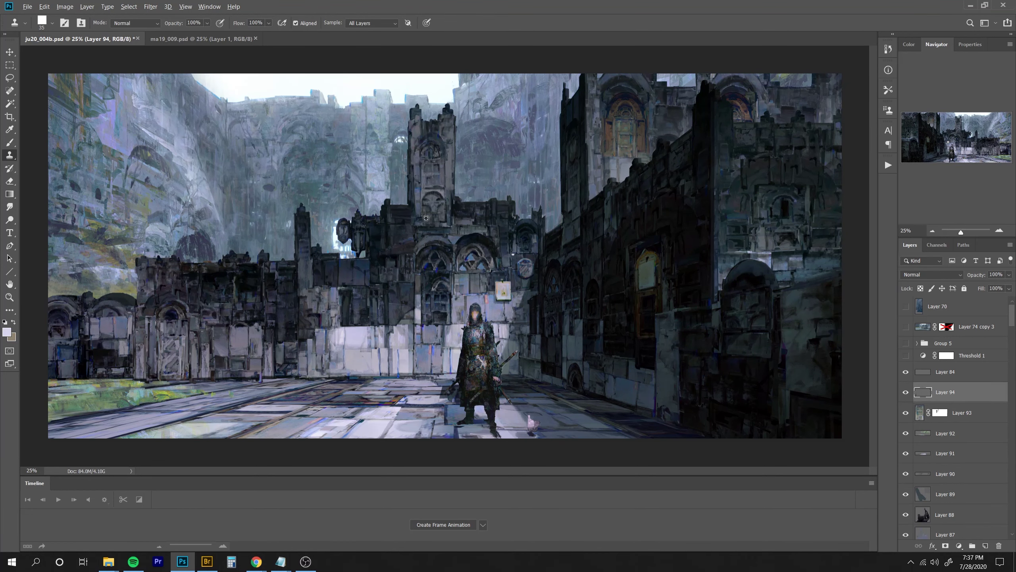
key("ctrl+minus")
key("ctrl+minus")
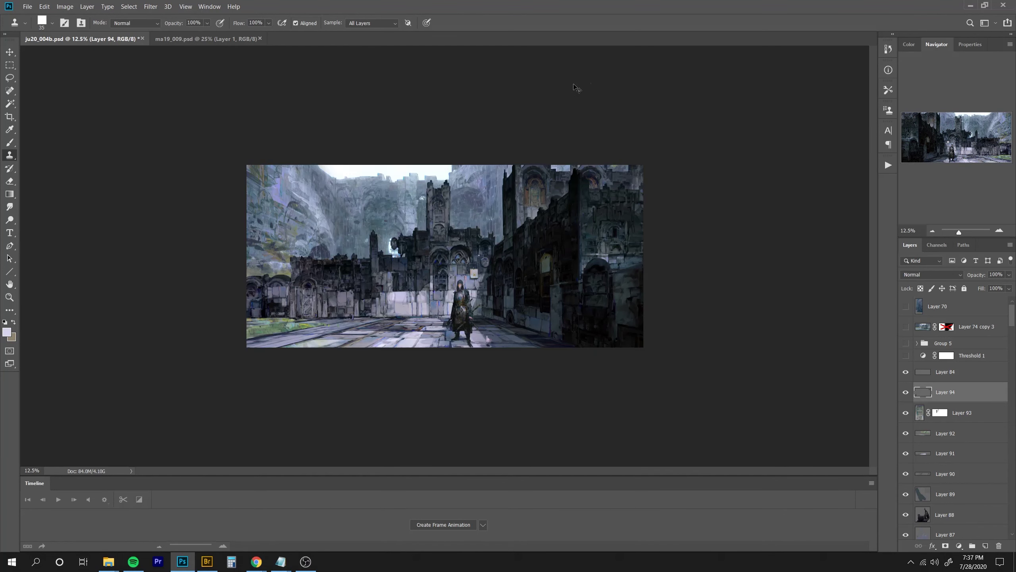
key("ctrl+plus")
key("ctrl+plus")
key("bracketleft")
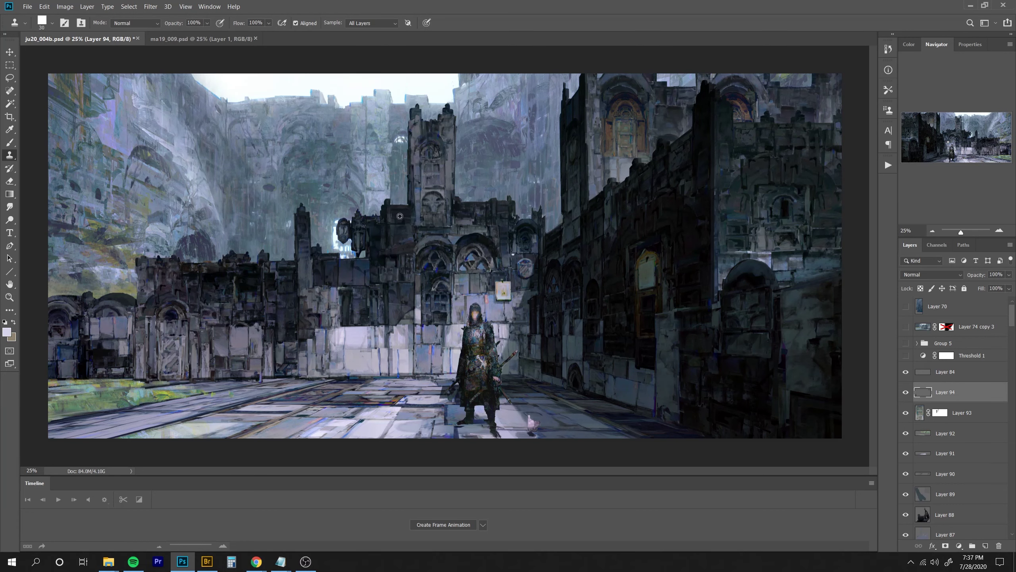
left_click_drag(414, 218, 415, 218)
key("bracketleft")
key("bracketleft")
Examine the overall composition at reduced size.
key("ctrl+minus")
key("ctrl+minus")
key("ctrl+minus")
key("ctrl+minus")
key("ctrl+equal")
key("ctrl+equal")
key("ctrl+equal")
key("ctrl+equal")
Clone dark wall texture along the upper edge of the green ground patches on a new layer.
key("bracketright")
key("ctrl+shift+alt+n")
key("bracketright")
key("bracketright")
key("bracketright")
key("bracketright")
key("bracketright")
left_click(248, 280, "alt")
mouse_move(115, 380)
left_mouse_down()
mouse_move(41, 386)
mouse_move(180, 382)
left_mouse_up()
key("bracketleft")
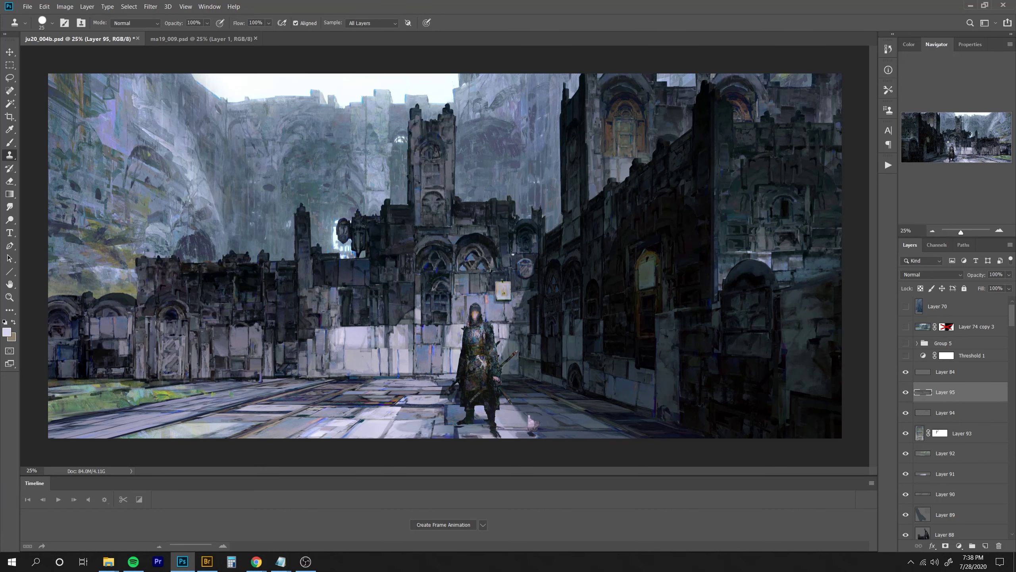
mouse_move(52, 395)
left_mouse_down()
mouse_move(76, 395)
mouse_move(54, 396)
left_mouse_up()
key("e")
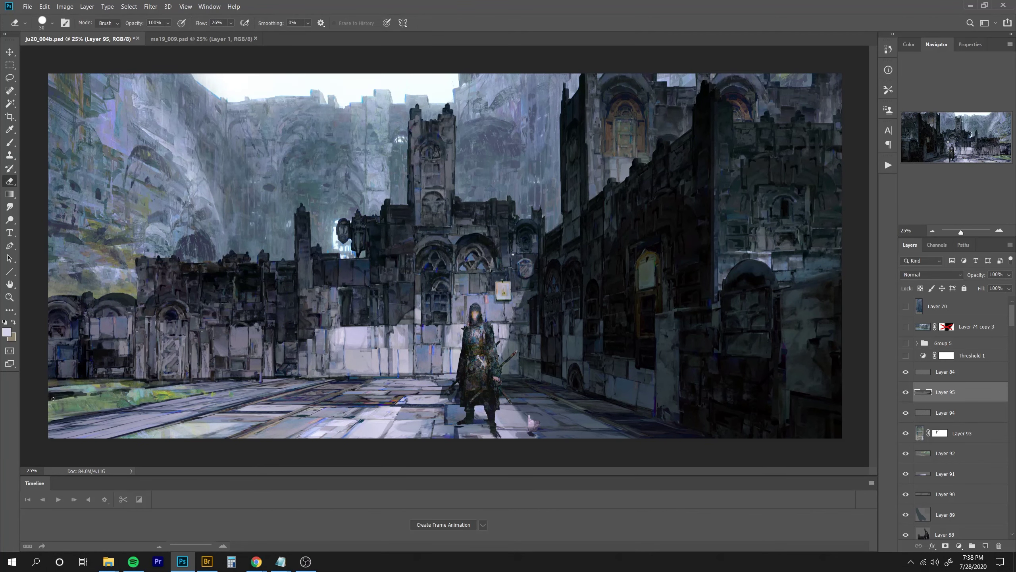
Try copying the lit arched window's lower pane in the side wall to a new layer and warping it.
key("l")
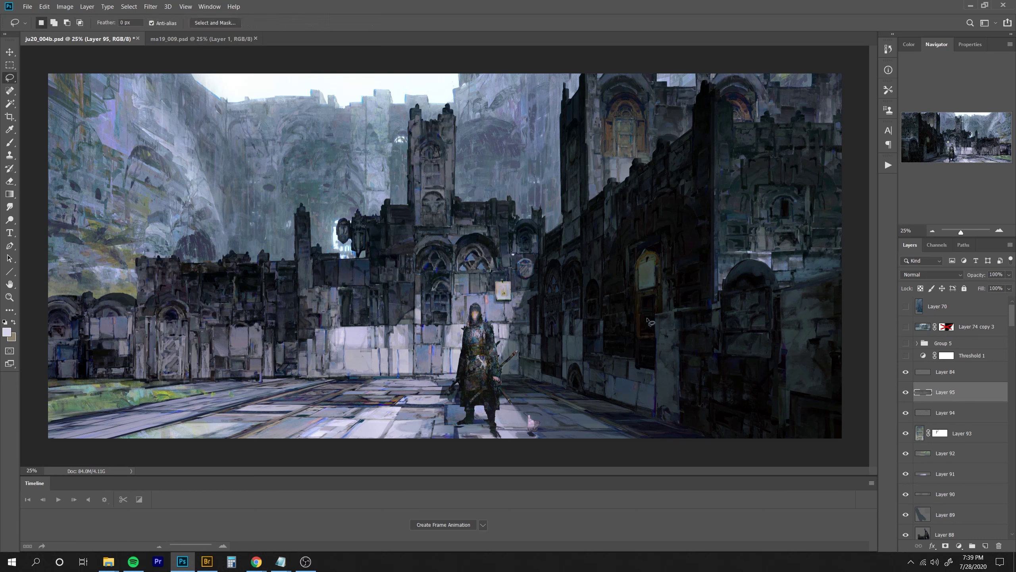
mouse_move(639, 291)
left_mouse_down()
mouse_move(656, 286)
mouse_move(655, 261)
mouse_move(640, 265)
mouse_move(641, 291)
left_mouse_up()
right_click(638, 268)
left_click(680, 329)
key("ctrl+t")
right_click(642, 278)
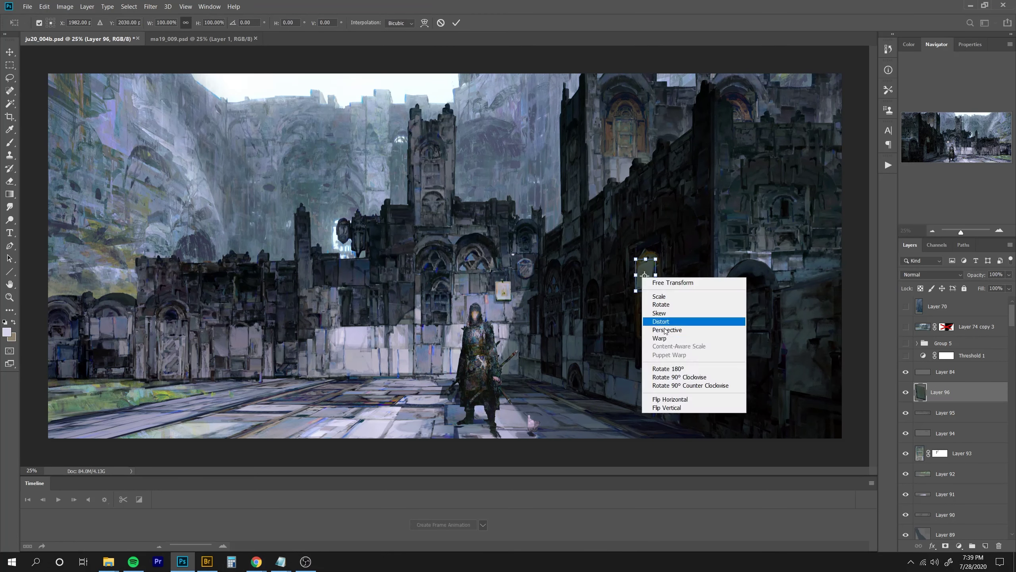
left_click(660, 337)
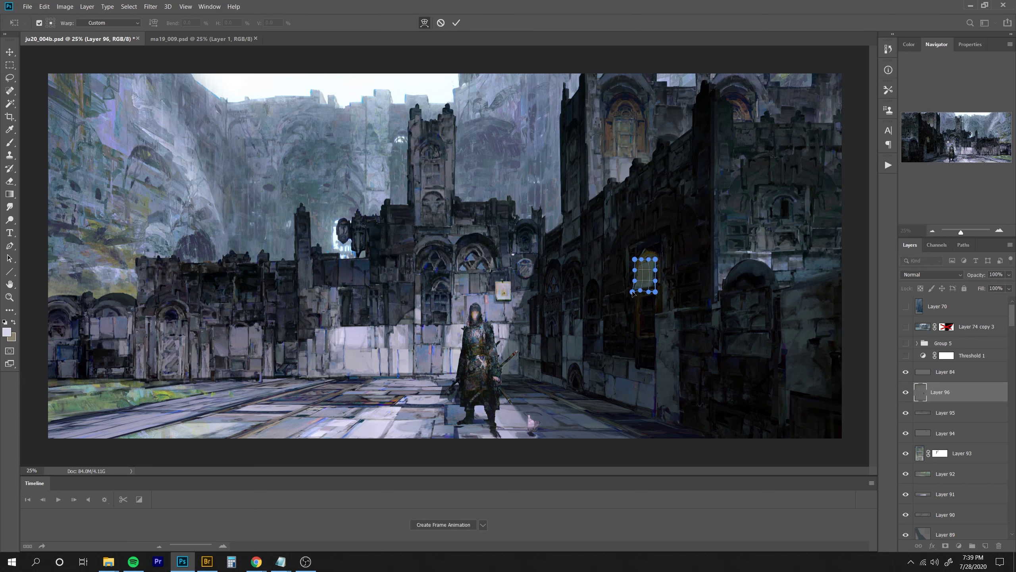
key("Return")
Try painting dark strokes on a new layer beneath the warped window copy, and delete both layers.
left_click(930, 414)
key("ctrl+alt+shift+n")
key("b")
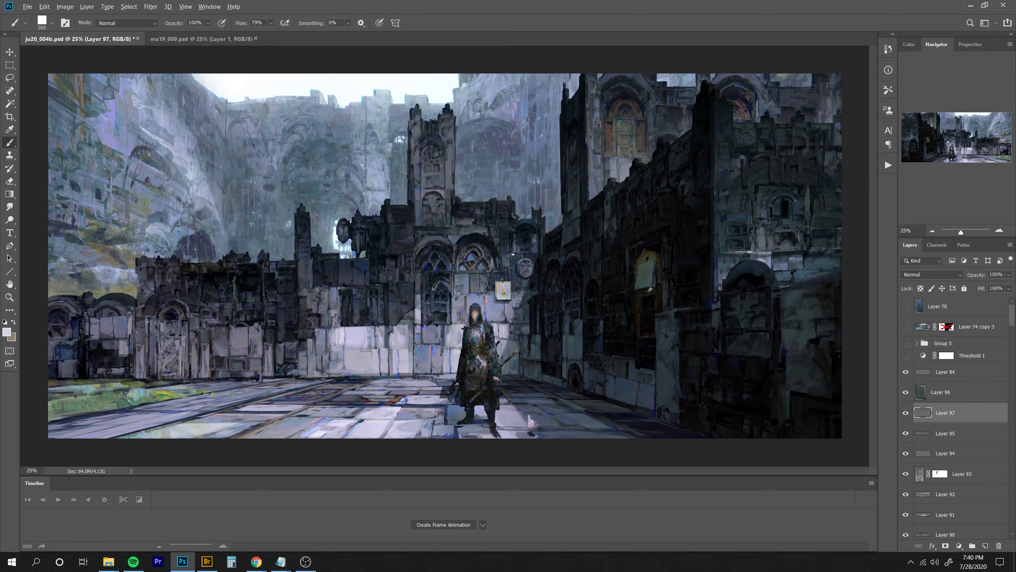
left_click(649, 291, "alt")
key("bracketleft")
key("bracketleft")
key("bracketleft")
key("bracketleft")
key("bracketleft")
key("bracketleft")
key("bracketleft")
key("bracketleft")
key("bracketleft")
key("bracketleft")
key("bracketleft")
key("bracketleft")
key("bracketleft")
key("bracketleft")
key("bracketleft")
key("bracketleft")
key("bracketleft")
left_click_drag(656, 277, 653, 286)
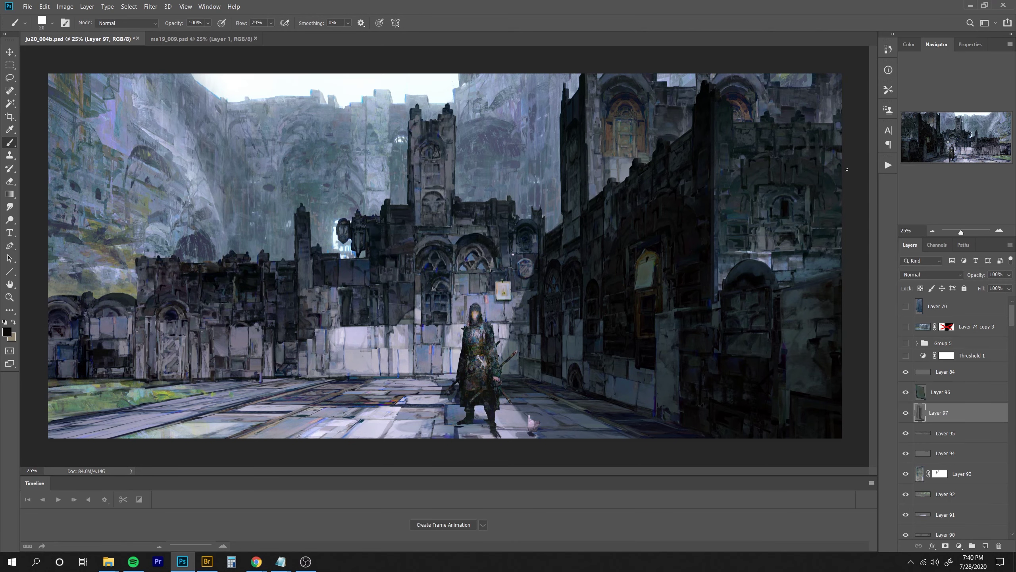
left_click(951, 399, "shift")
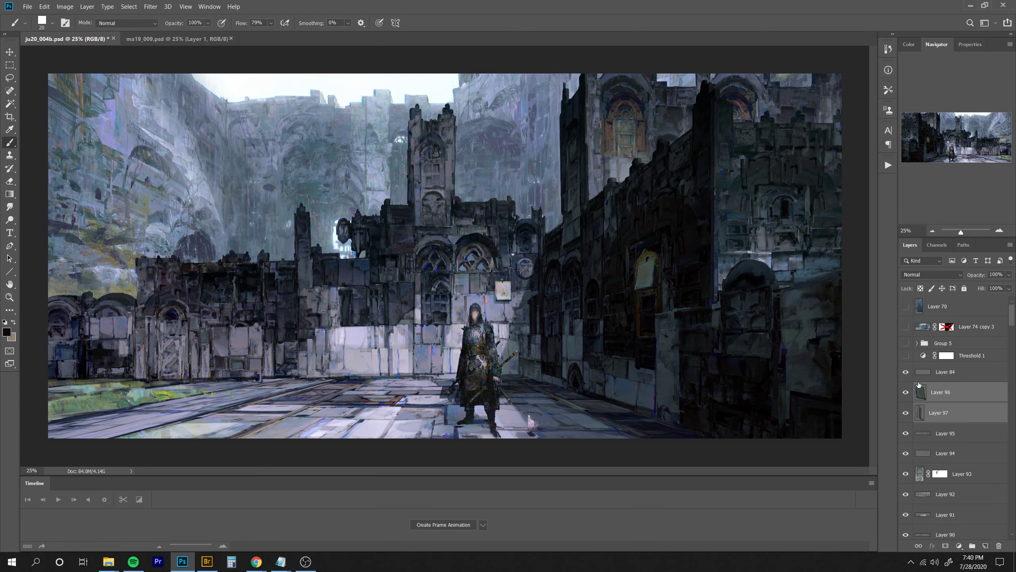
key("Delete")
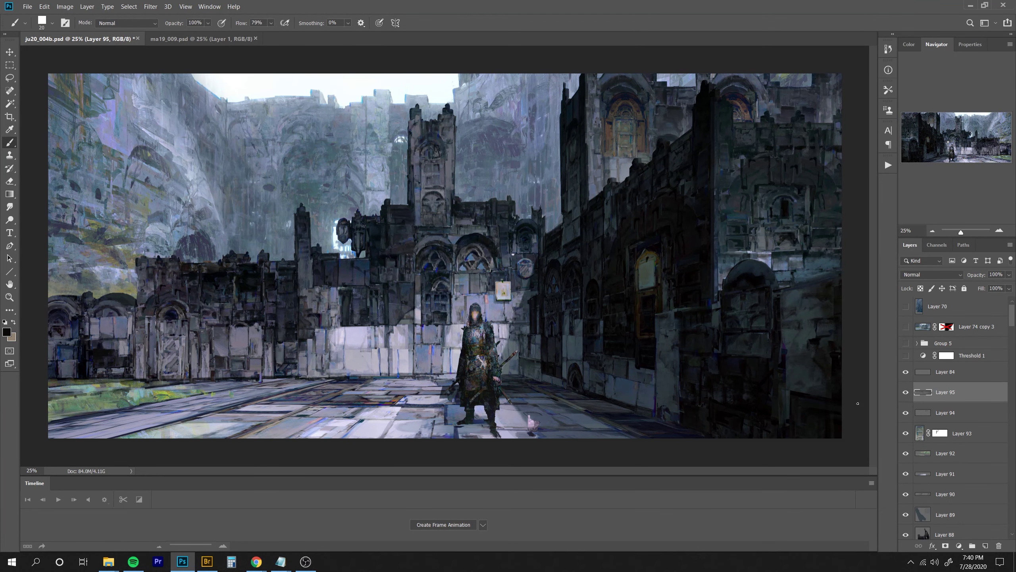
Copy the dark area below the arch of the right foreground building to a new layer and stretch it downward.
key("l")
left_click(719, 332)
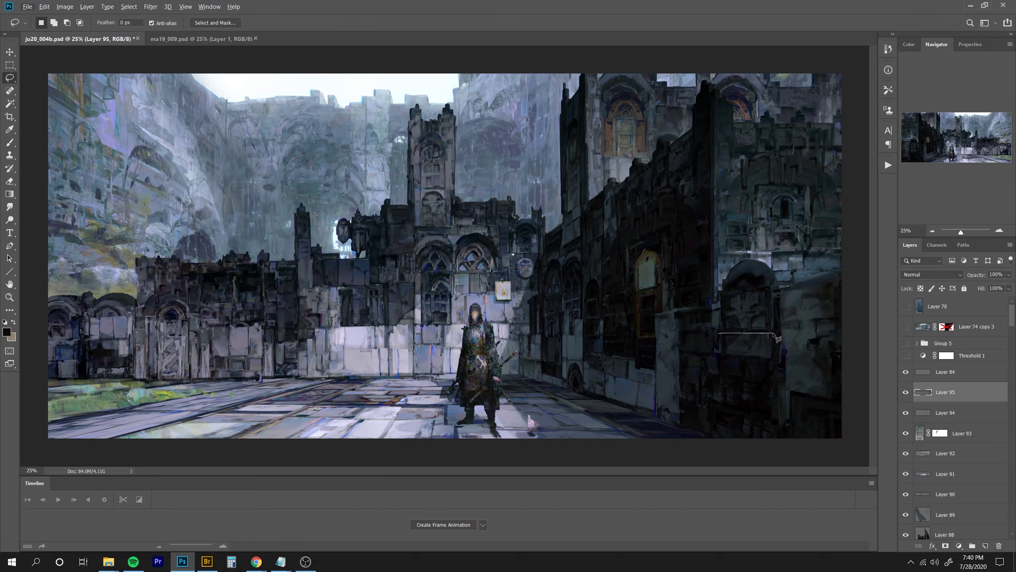
left_click(773, 333)
left_click(773, 284)
double_click(721, 294)
key("ctrl+j")
key("ctrl+t")
left_click_drag(773, 333, 774, 360)
left_click_drag(746, 283, 746, 281)
key("Return")
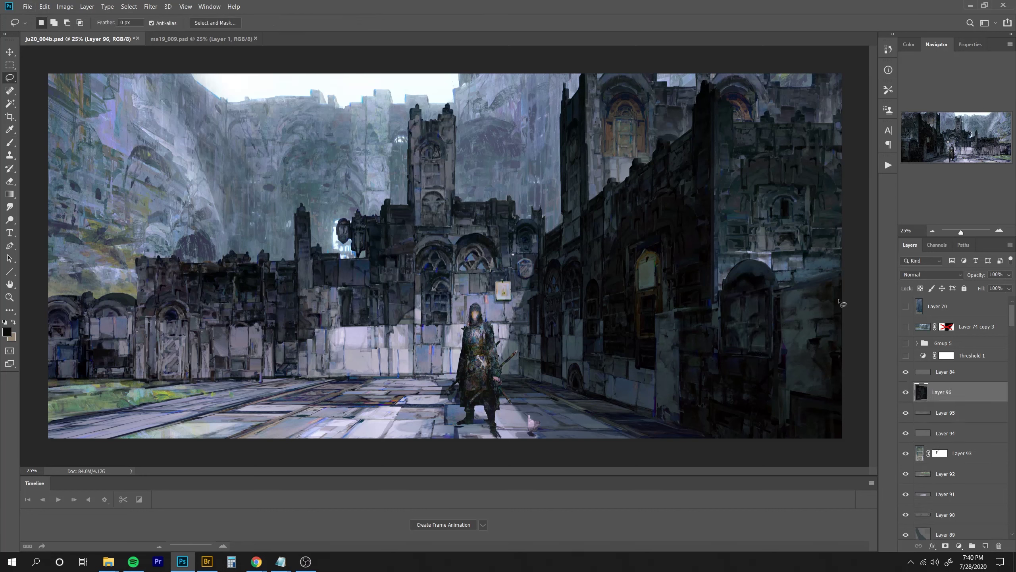
Compare the painting with the stretched archway copy hidden and shown.
left_click(907, 392)
left_click(906, 392)
key("ctrl+minus")
key("ctrl+plus")
left_click(907, 392)
left_click(907, 392)
Erase part of the stretched archway copy and hide its layer.
key("e")
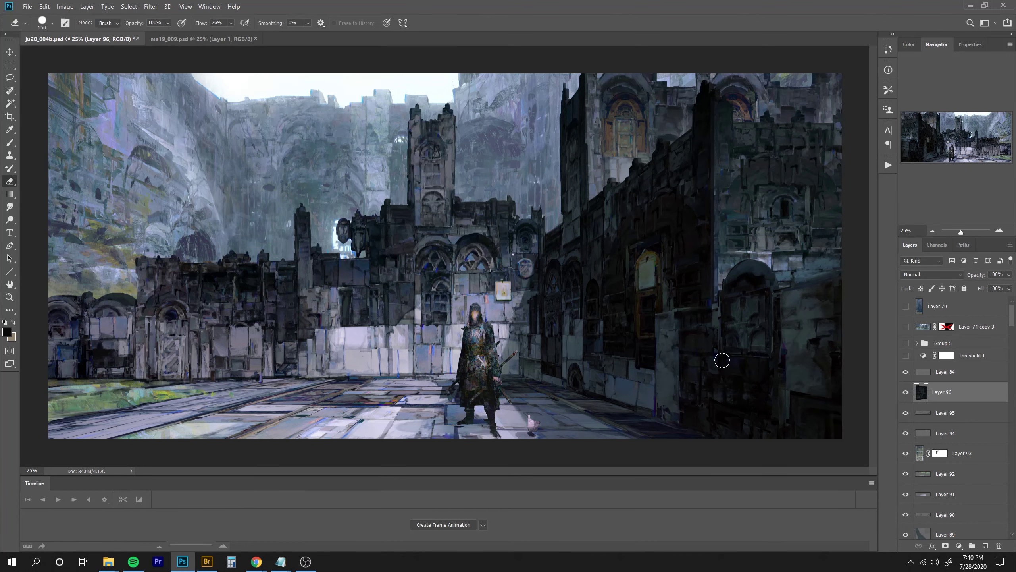
key("ctrl+t")
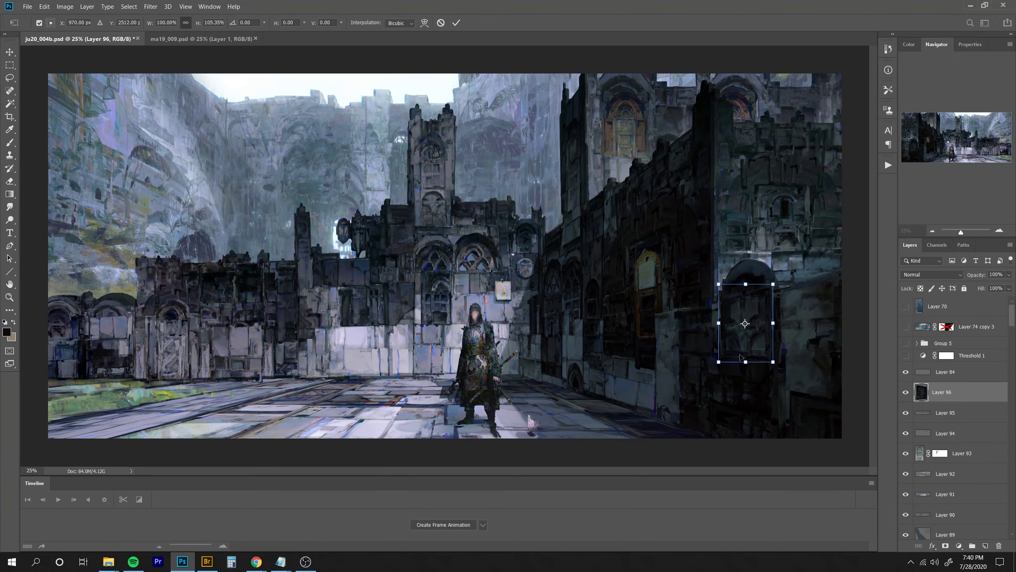
key("Return")
key("ctrl+minus")
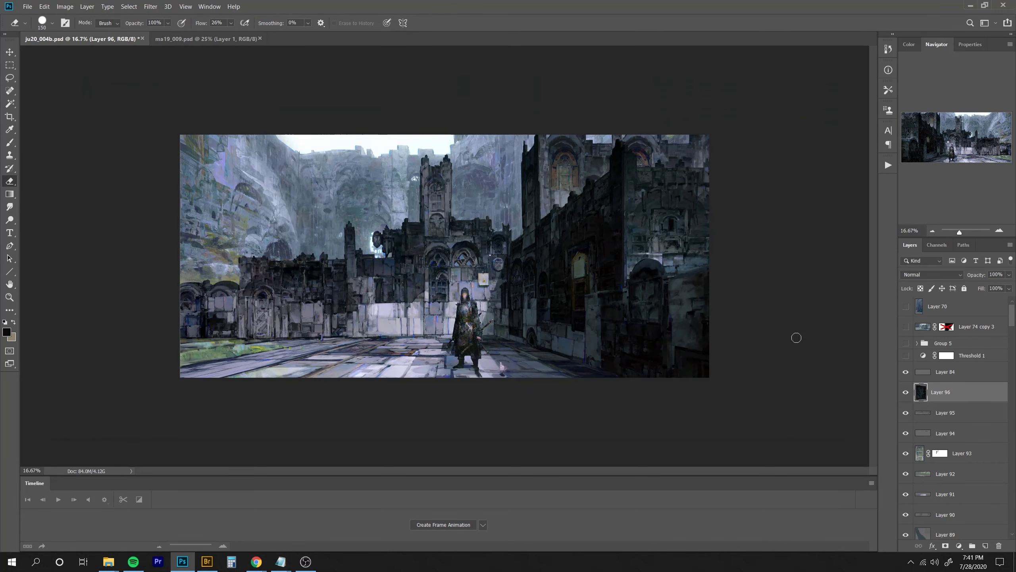
mouse_move(612, 410)
left_mouse_down()
mouse_move(657, 308)
mouse_move(669, 330)
mouse_move(634, 316)
mouse_move(652, 366)
mouse_move(631, 328)
left_mouse_up()
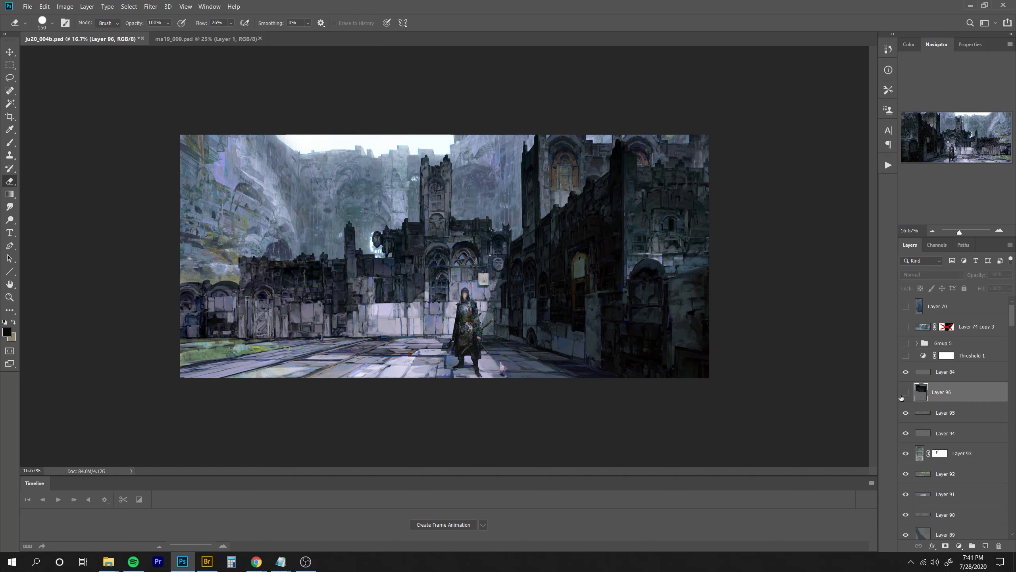
key("ctrl+plus")
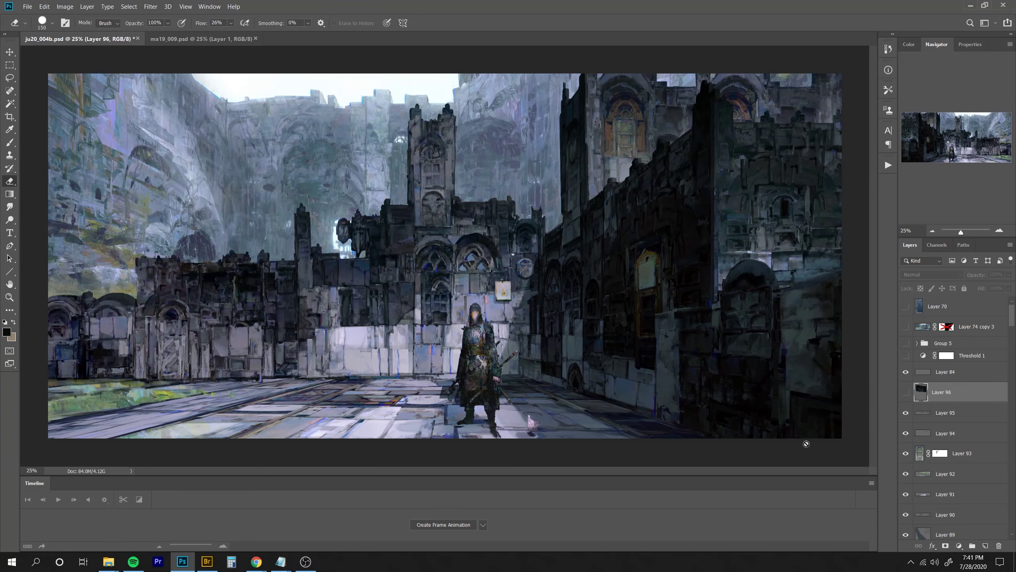
Clone floor texture beside the standing figure's feet on a new layer.
key("ctrl+shift+alt+n")
key("s")
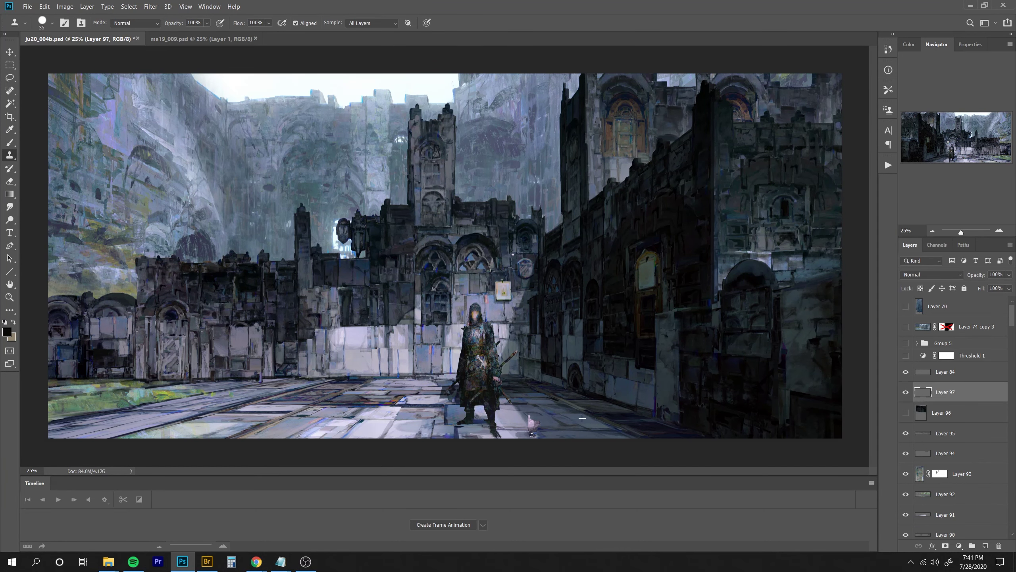
Retouch the lit paving and shadow edge beside the hooded figure with the Clone Stamp on Layer 97.
left_click_drag(530, 435, 517, 419)
key("bracketright")
key("bracketright")
left_click_drag(569, 374, 571, 374)
key("bracketleft")
Clone out small marks on the walls around and behind the hooded figure.
left_click_drag(514, 308, 525, 314)
left_click_drag(485, 293, 480, 291)
left_click_drag(615, 256, 619, 259)
left_click(442, 285)
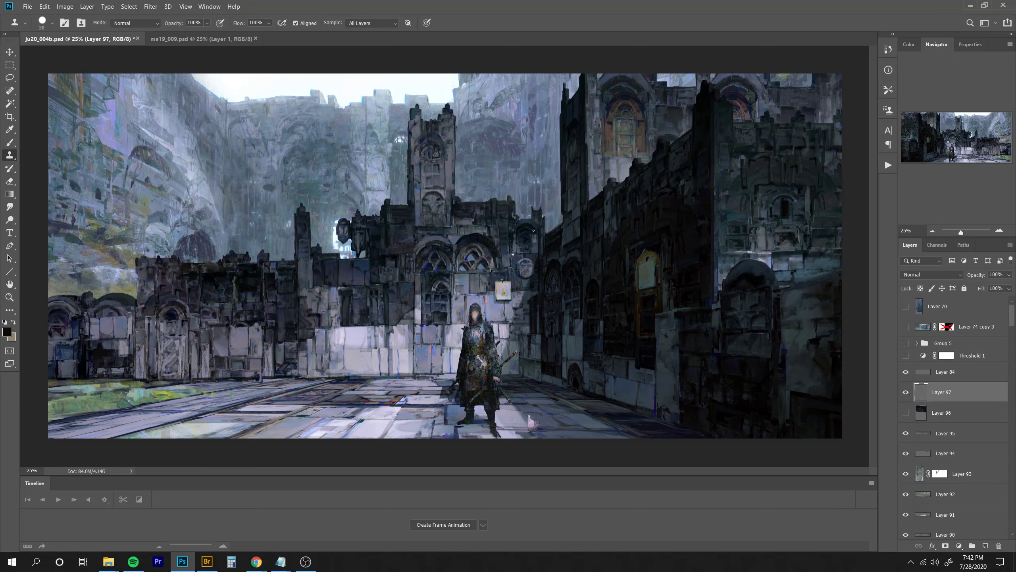
left_click(339, 291)
left_click_drag(518, 373, 518, 374)
Examine the overall composition of the courtyard painting at a reduced size.
key("ctrl+minus")
key("ctrl+minus")
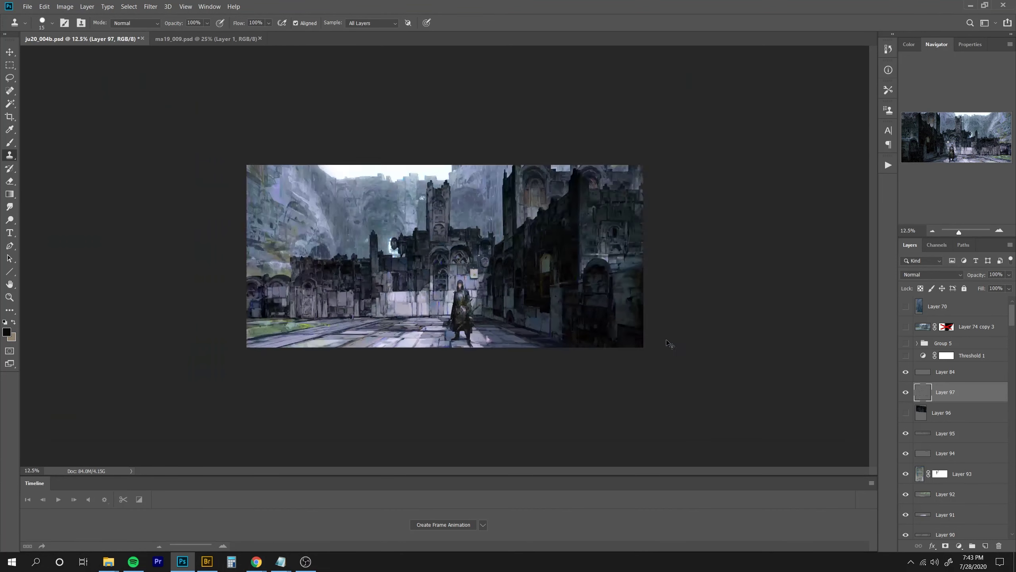
key("ctrl+plus")
key("ctrl+plus")
key("ctrl+minus")
key("ctrl+minus")
key("ctrl+plus")
key("ctrl+plus")
key("bracketright")
Select the hooded figure and its sword with Quick Selection, trim the selection edges, and copy it to a new layer.
right_click(9, 104)
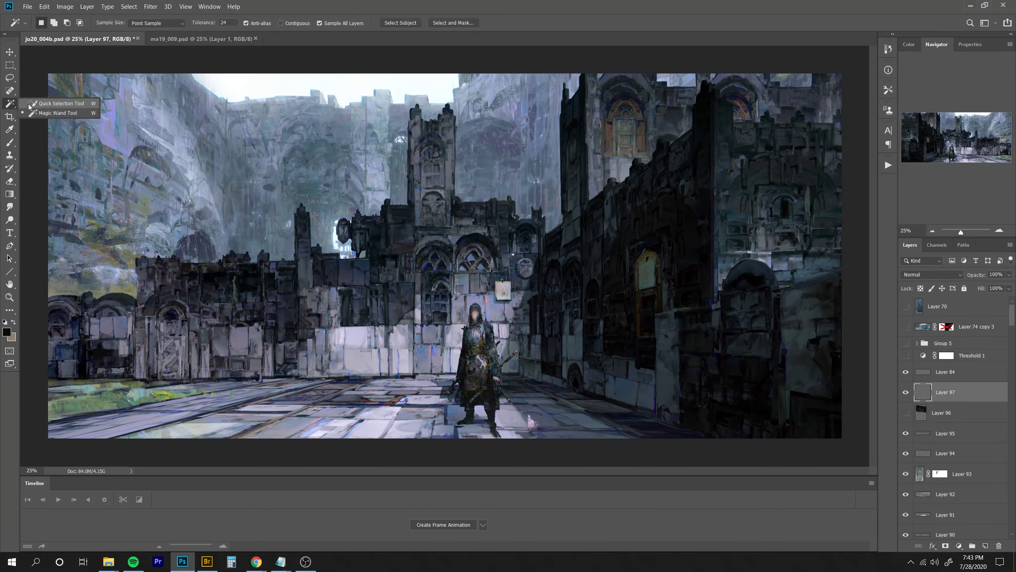
left_click(36, 104)
left_click_drag(475, 315, 491, 424)
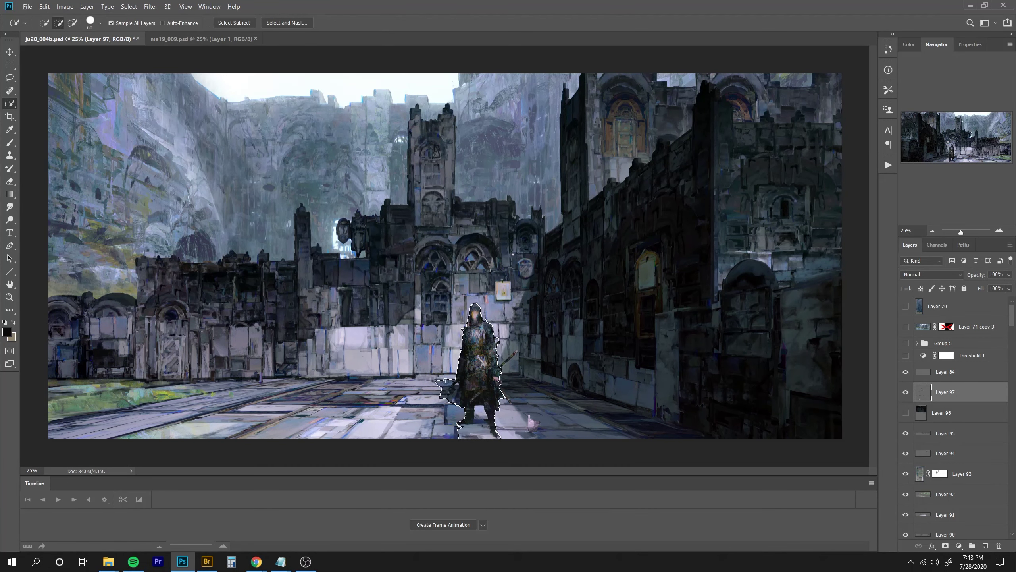
left_click_drag(444, 393, 453, 390)
left_click_drag(514, 354, 502, 343)
left_click(482, 306)
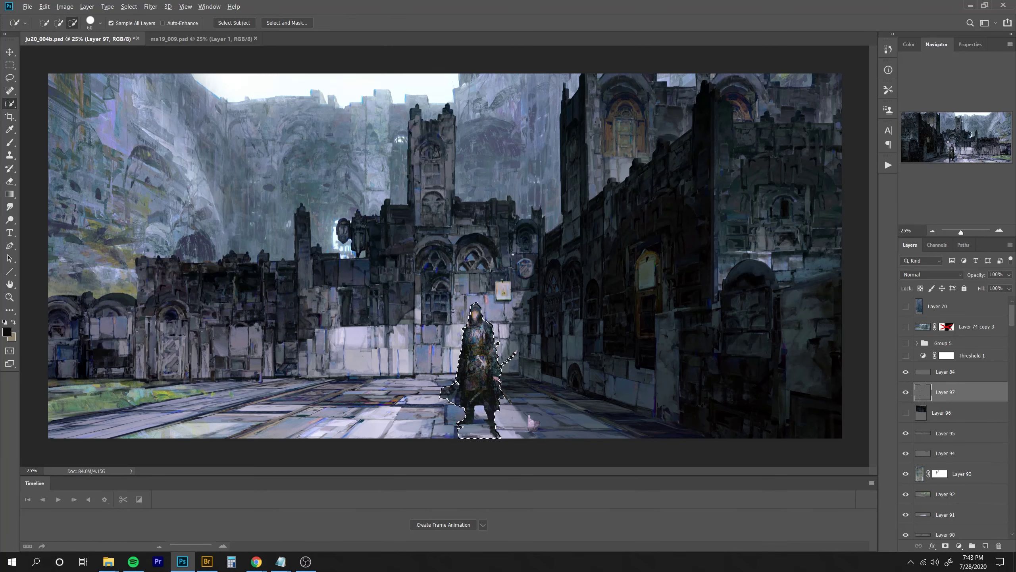
key("ctrl+j")
Outline the arched wall section behind the figure with the Polygonal Lasso and copy it to a new layer.
key("shift+l")
left_click(413, 249)
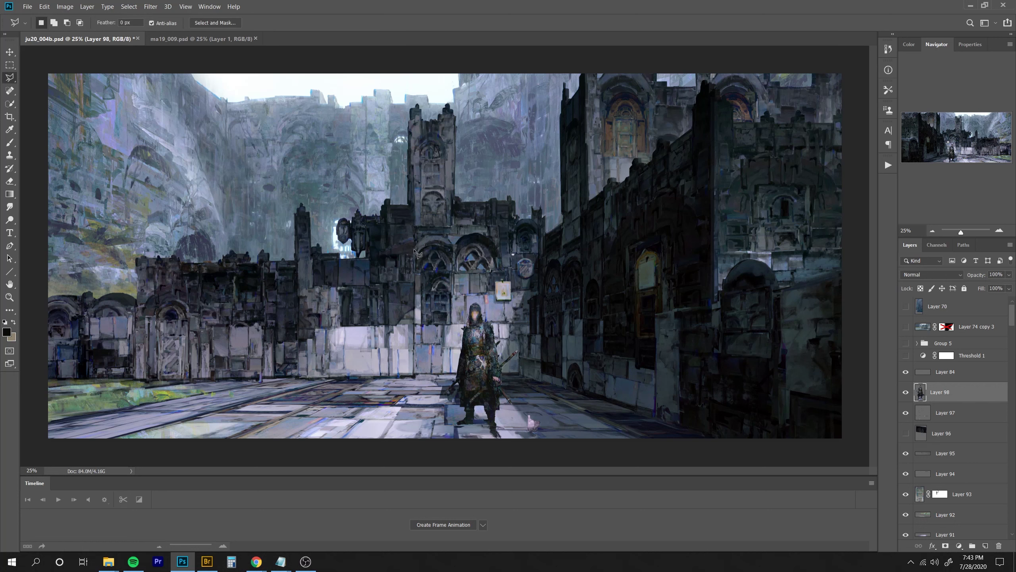
left_click(413, 377)
left_click(466, 375)
left_click(459, 274)
left_click(454, 232)
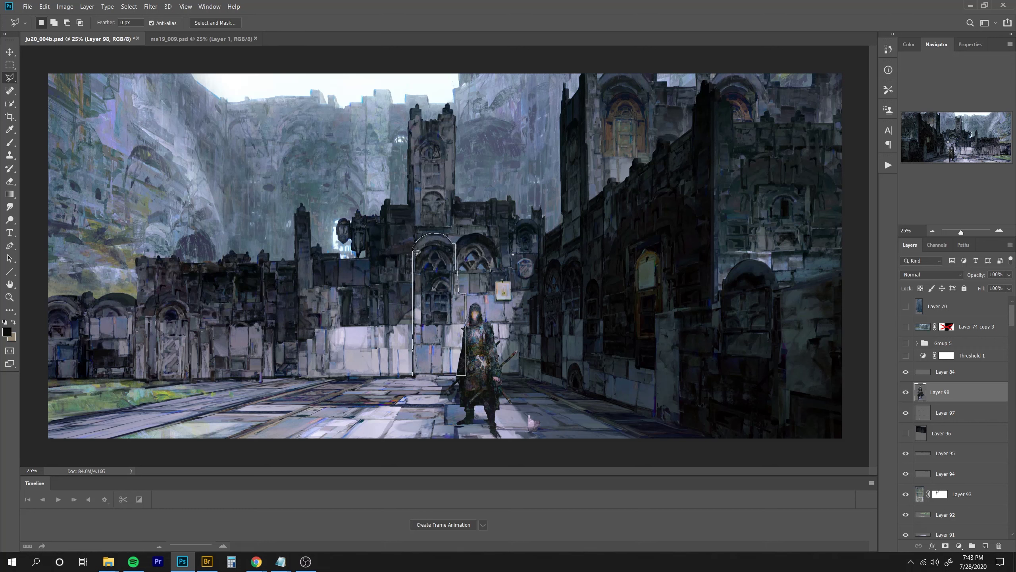
left_click(413, 249)
key("ctrl+j")
Stretch the copied wall section slightly downward so its base projects onto the paving, keeping it beneath the figure layer.
key("ctrl+t")
left_click_drag(466, 376, 468, 384)
left_click_drag(412, 308, 413, 310)
key("Return")
key("l")
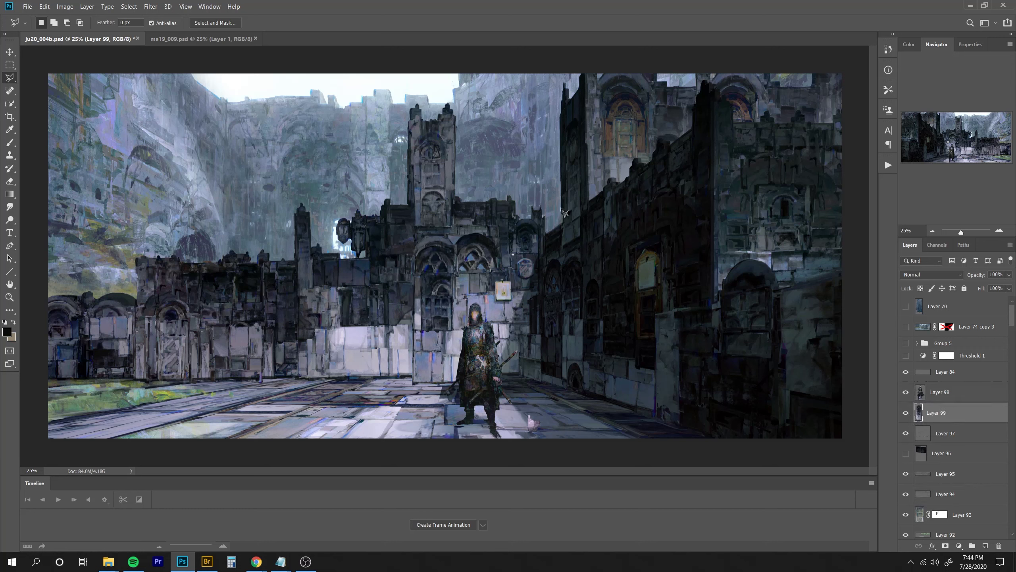
key("ctrl+y")
key("ctrl+y")
left_click_drag(428, 371, 420, 361)
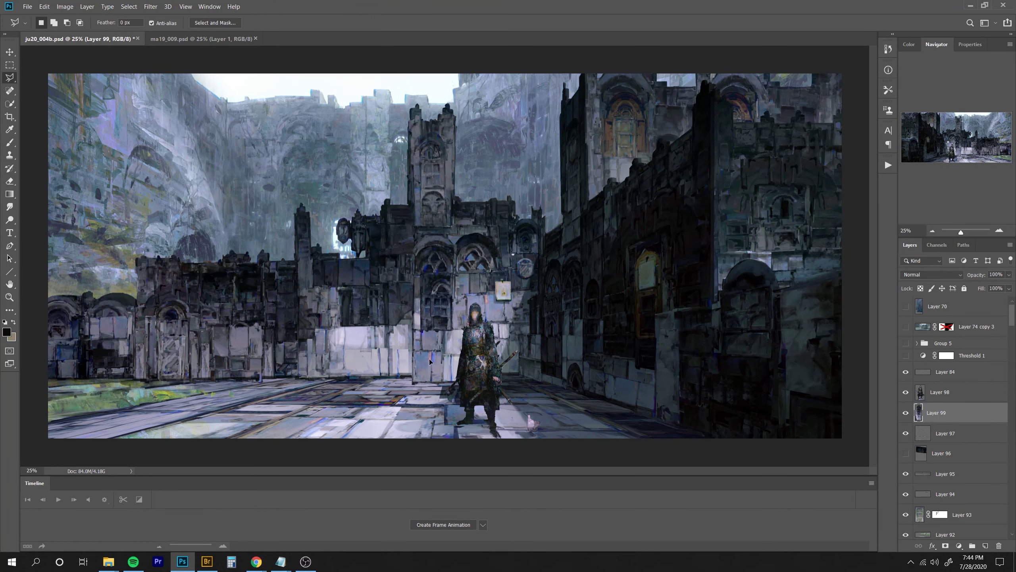
Add an empty layer beneath the projecting wall section and select a slanted cast-shadow shape on the adjacent lit wall.
key("ctrl+shift+alt+n")
key("b")
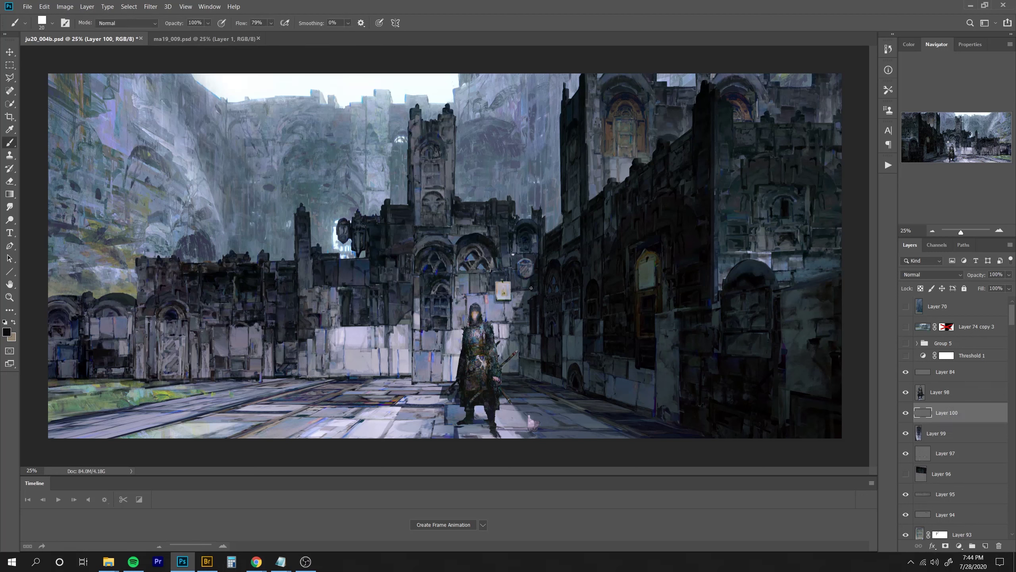
key("ctrl+bracketleft")
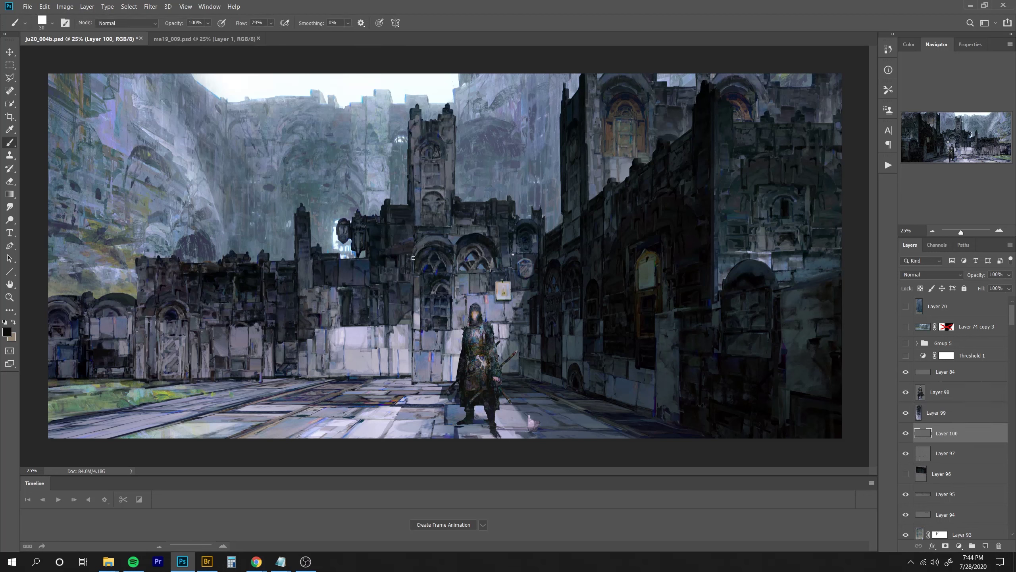
key("l")
left_click(414, 252)
left_click(368, 382)
left_click(411, 383)
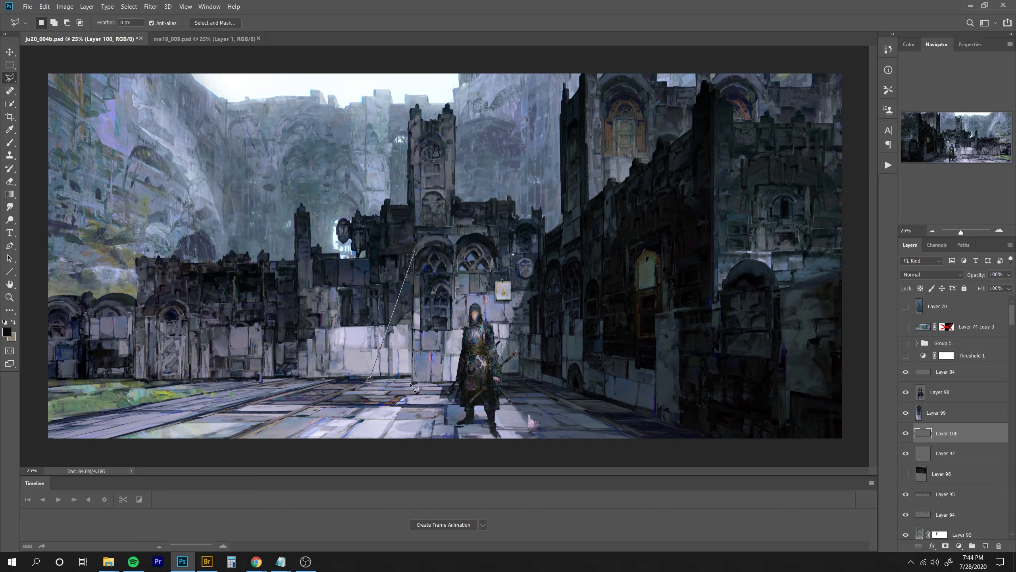
double_click(434, 260)
Fill the slanted selection with dark shadow using a large square brush, with the selection outline hidden.
key("b")
key("ctrl+h")
key("bracketright")
key("bracketright")
key("bracketright")
key("bracketright")
key("bracketright")
key("bracketright")
key("bracketright")
key("bracketright")
key("bracketright")
key("bracketright")
key("bracketright")
key("bracketright")
key("bracketright")
key("bracketright")
key("bracketright")
key("bracketright")
key("bracketright")
key("bracketright")
key("bracketright")
key("bracketright")
left_click_drag(414, 316, 350, 420)
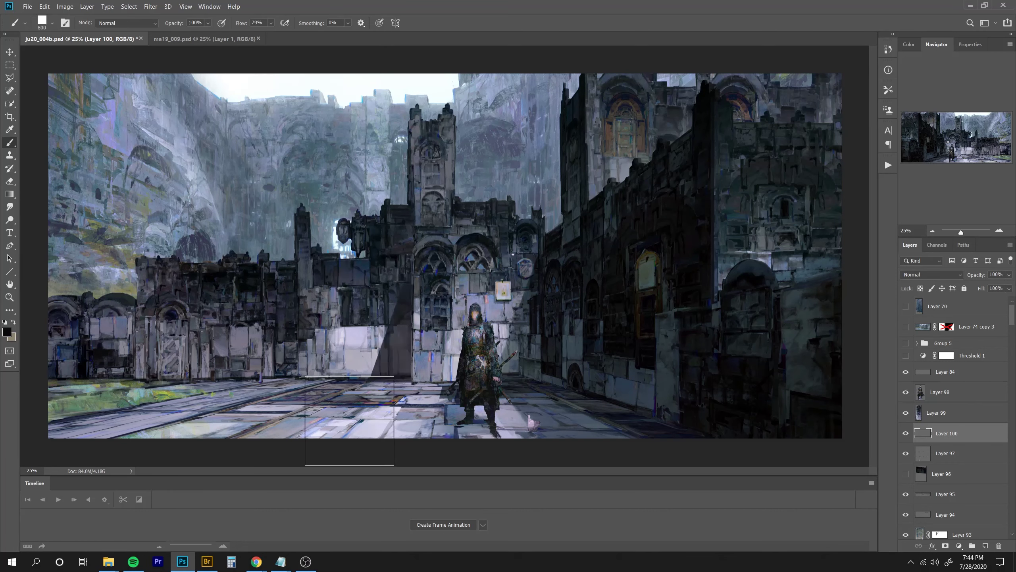
left_click(523, 313, "alt")
left_click_drag(400, 332, 350, 431)
Set the shadow layer to Darken at 68% opacity and repaint the shadow with a colour sampled from the shaded wall.
left_click(925, 275)
left_click(911, 306)
left_click_drag(977, 275, 963, 275)
left_click(519, 345, "alt")
left_click_drag(394, 352, 378, 461)
left_click_drag(394, 373, 376, 441)
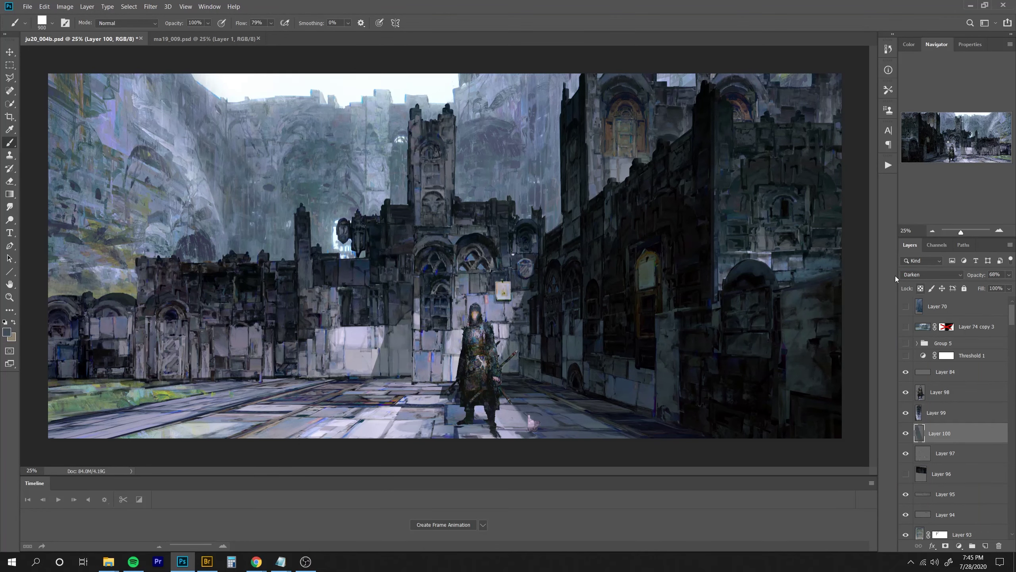
Change the cast-shadow layer's blend mode to Multiply.
left_click(932, 275)
left_click(911, 316)
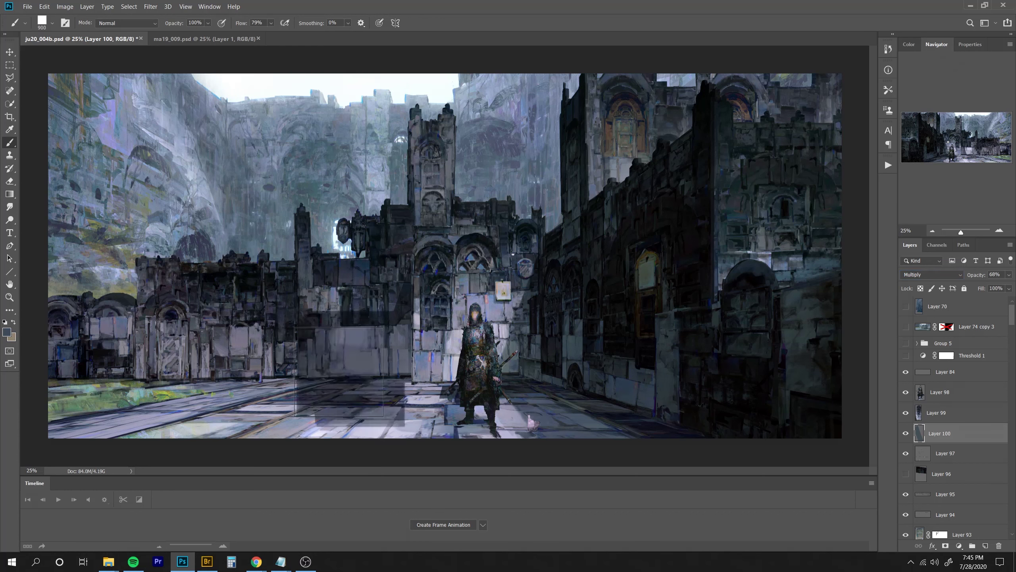
key("ctrl+bracketright")
key("ctrl+bracketleft")
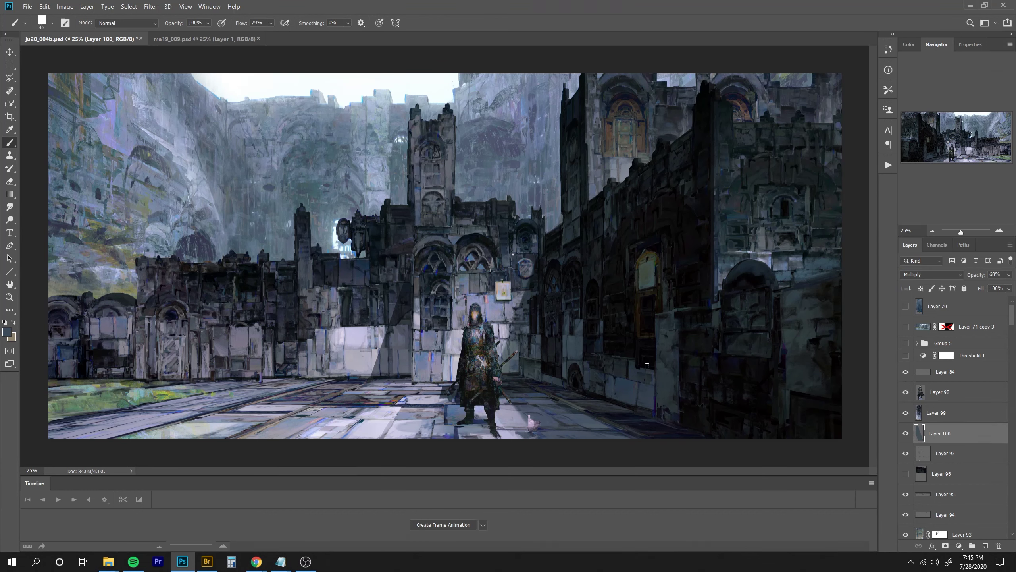
Soften the slanted edge of the cast shadow on the lit wall with the Smudge tool at 30% strength.
left_click(923, 412)
key("e")
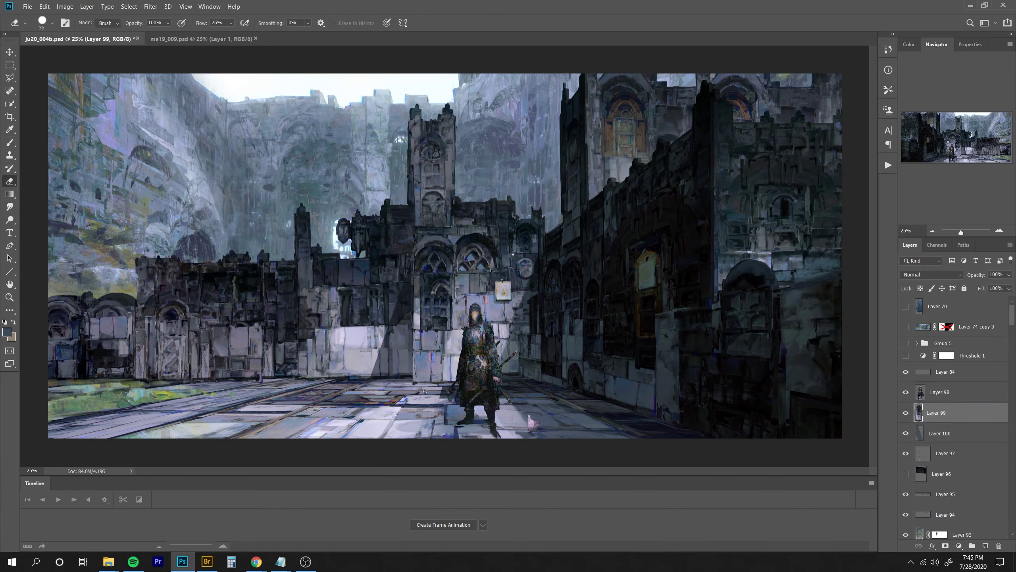
key("bracketleft")
key("bracketleft")
key("bracketleft")
left_click(925, 435)
key("r")
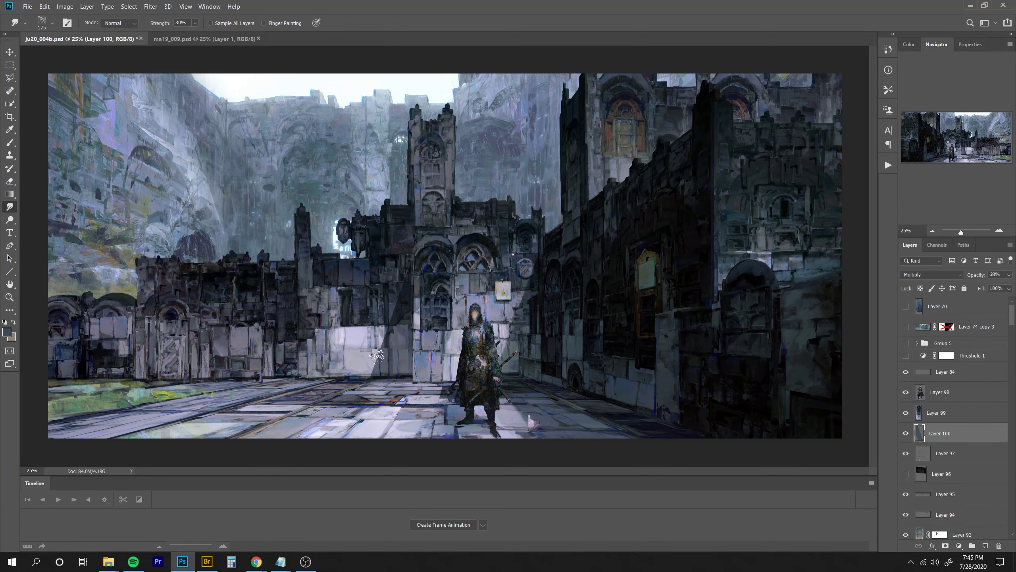
mouse_move(391, 321)
left_mouse_down()
mouse_move(386, 369)
mouse_move(386, 351)
mouse_move(371, 374)
left_mouse_up()
key("ctrl+minus")
key("ctrl+minus")
key("ctrl+minus")
key("ctrl+plus")
key("ctrl+plus")
key("ctrl+plus")
Select a slanted cast-shadow shape on the wall beside the thin tower with the Polygonal Lasso.
key("l")
left_click(295, 214)
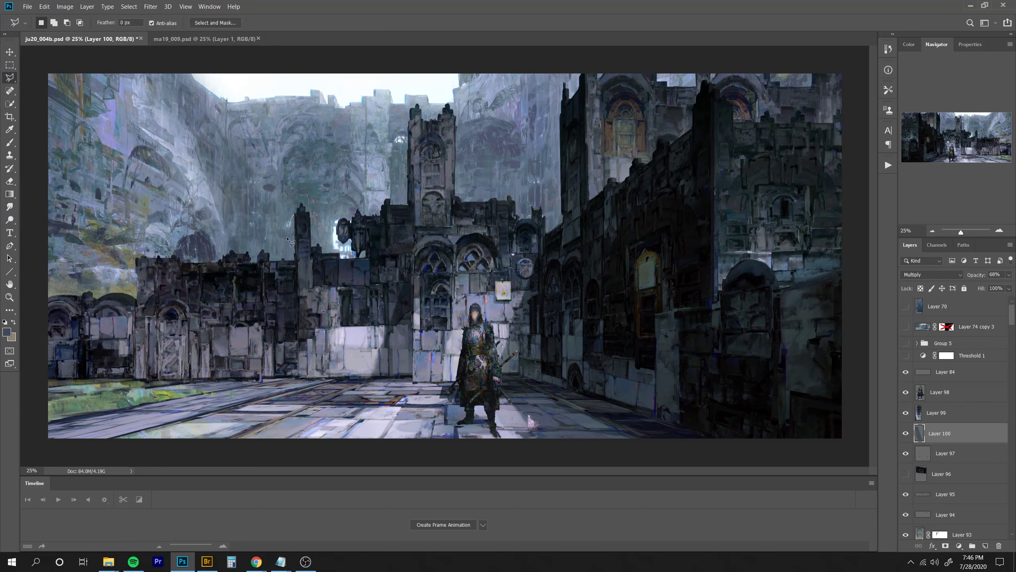
left_click(232, 381)
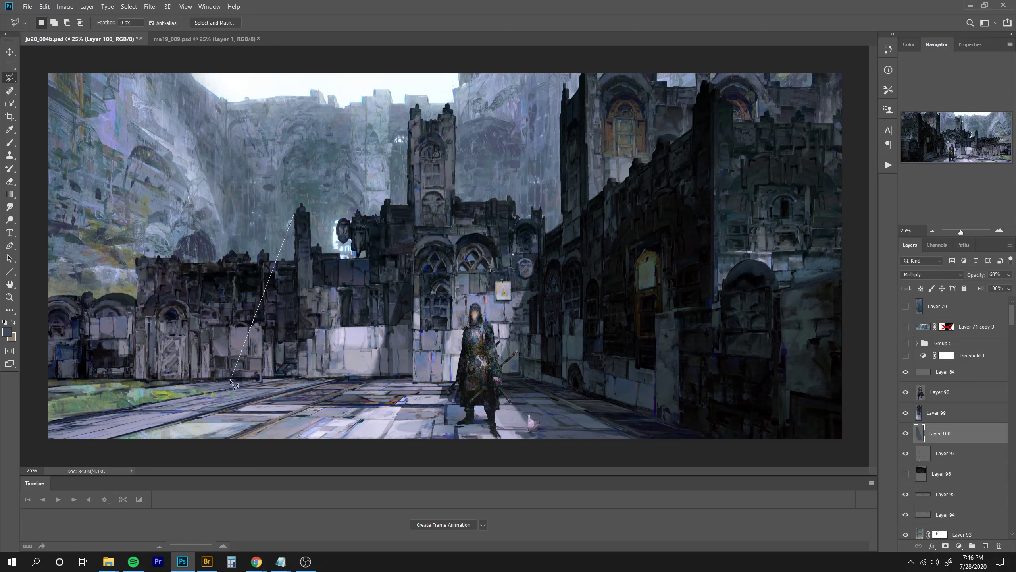
left_click(300, 380)
left_click(299, 261)
left_click(279, 237)
left_click(294, 214)
Paint the thin tower's cast shadow inside the selection on the Multiply layer.
key("b")
key("ctrl+h")
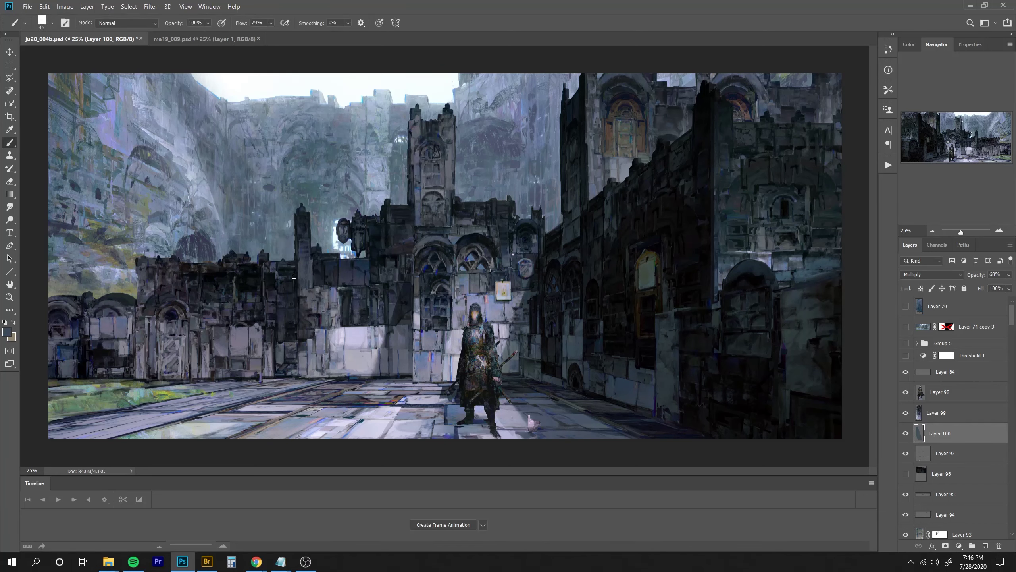
mouse_move(286, 267)
left_mouse_down()
mouse_move(238, 290)
mouse_move(271, 345)
mouse_move(289, 287)
mouse_move(289, 362)
mouse_move(242, 352)
left_mouse_up()
key("ctrl+minus")
key("ctrl+minus")
key("ctrl+minus")
key("ctrl+minus")
key("ctrl+plus")
key("ctrl+plus")
key("ctrl+plus")
key("ctrl+plus")
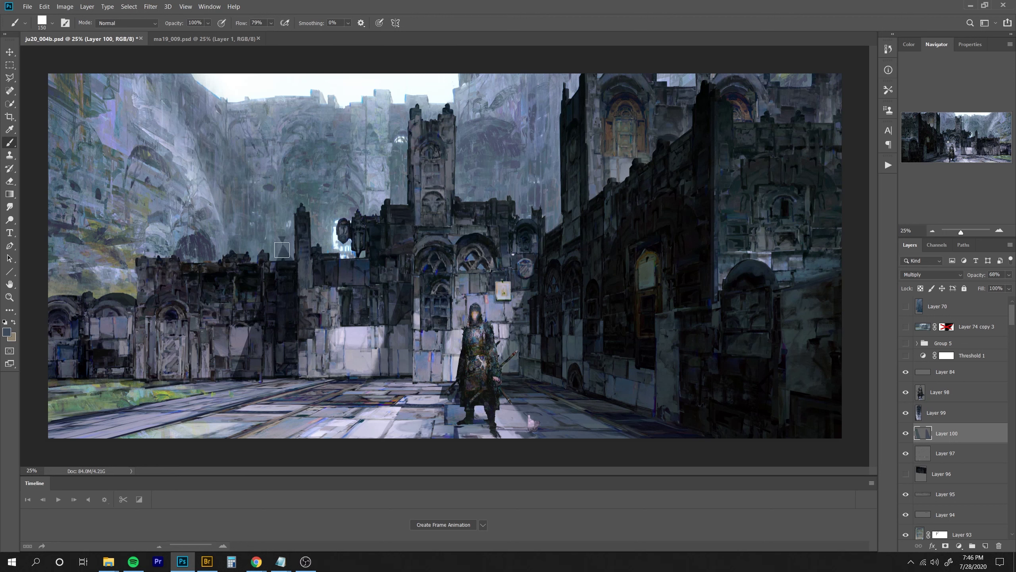
key("bracketleft")
key("bracketleft")
key("bracketleft")
key("bracketleft")
key("bracketleft")
key("e")
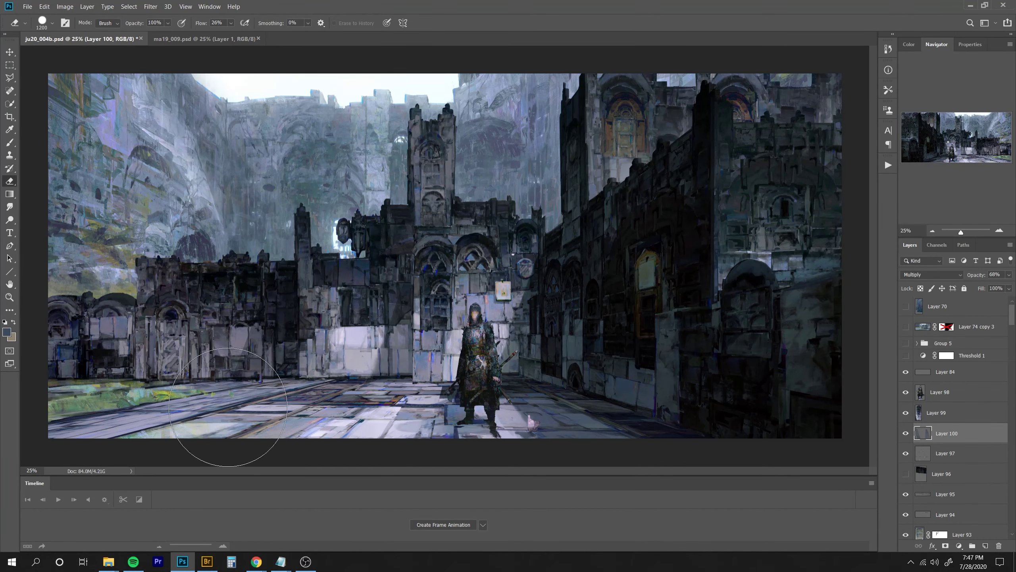
key("b")
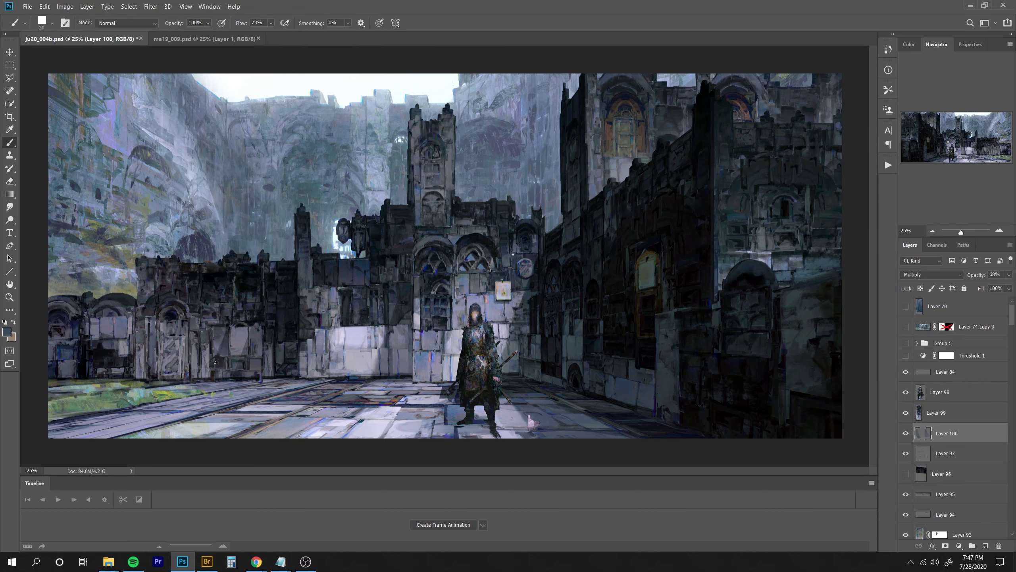
Paint a shadow cast from the end corner of the tall wall onto the lower arched wall beside it.
key("bracketright")
key("bracketright")
key("bracketright")
mouse_move(140, 268)
left_mouse_down()
mouse_move(152, 294)
mouse_move(132, 308)
mouse_move(127, 360)
mouse_move(120, 336)
left_mouse_up()
key("bracketright")
key("bracketright")
key("bracketright")
key("bracketright")
key("bracketright")
key("ctrl+minus")
key("ctrl+minus")
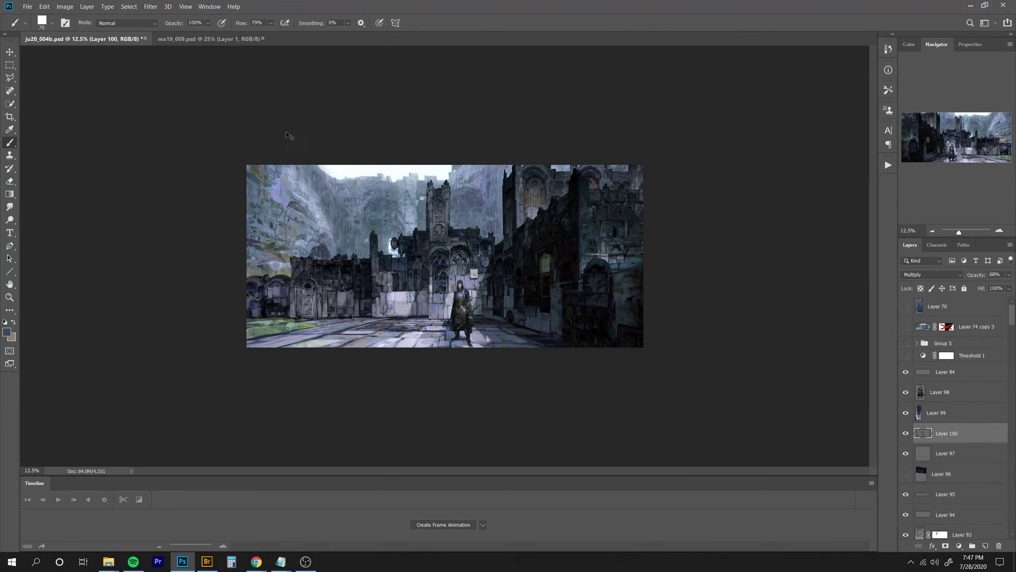
key("ctrl+equal")
key("ctrl+equal")
Extend the shadow across the low arched wall at the far edge of the painting.
key("bracketleft")
key("bracketleft")
key("bracketleft")
key("bracketright")
key("bracketright")
key("bracketright")
left_click_drag(88, 295, 52, 312)
mouse_move(81, 314)
left_mouse_down()
mouse_move(32, 315)
mouse_move(56, 354)
mouse_move(72, 322)
mouse_move(45, 352)
mouse_move(56, 380)
left_mouse_up()
Darken the outer edge of the central tower, just above the adjoining battlements, with a small brush.
key("bracketright")
key("bracketright")
key("bracketright")
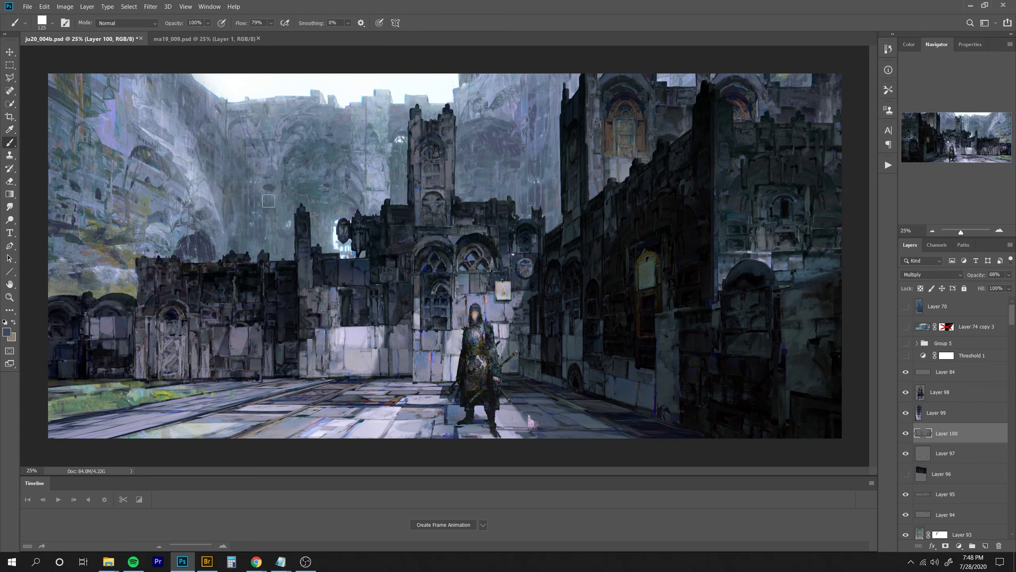
key("bracketleft")
key("bracketleft")
key("bracketleft")
key("bracketleft")
left_click_drag(410, 202, 412, 193)
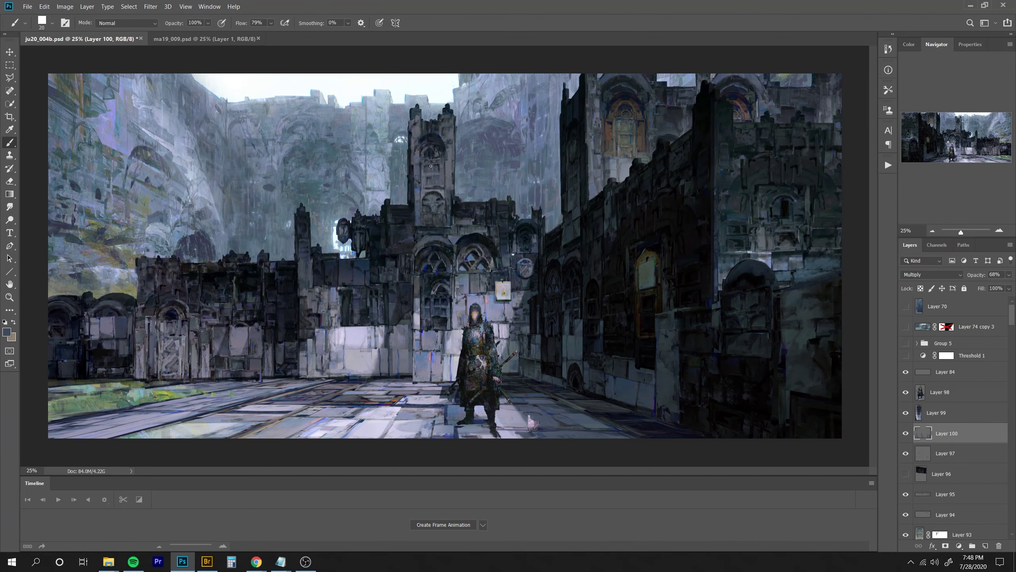
Examine the overall balance of the cast shadows across the whole painting at reduced zoom levels.
key("bracketright")
key("ctrl+minus")
key("ctrl+minus")
key("ctrl+plus")
key("ctrl+plus")
key("e")
key("ctrl+minus")
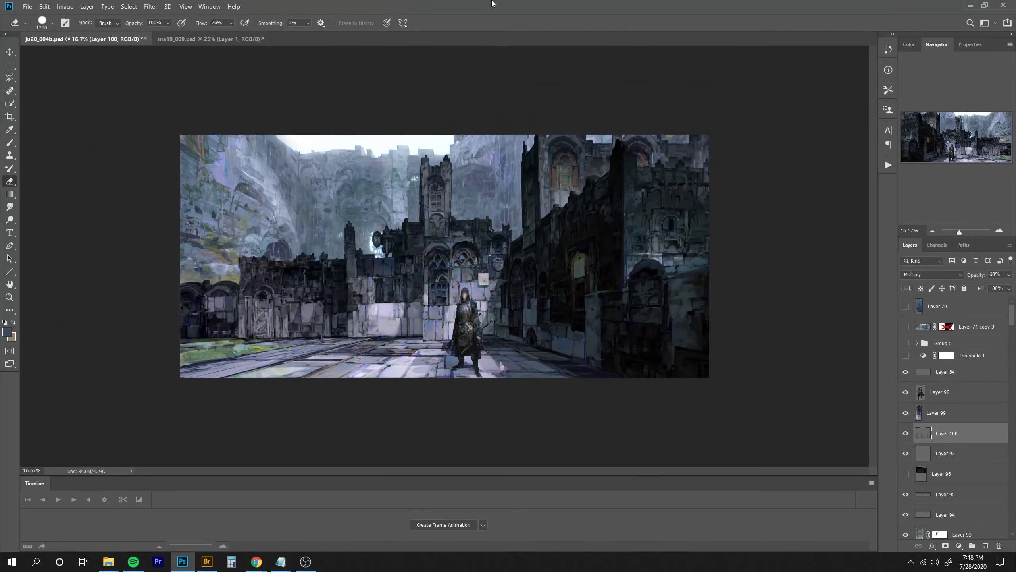
key("ctrl+minus")
key("ctrl+minus")
key("ctrl+plus")
key("ctrl+plus")
key("ctrl+plus")
key("b")
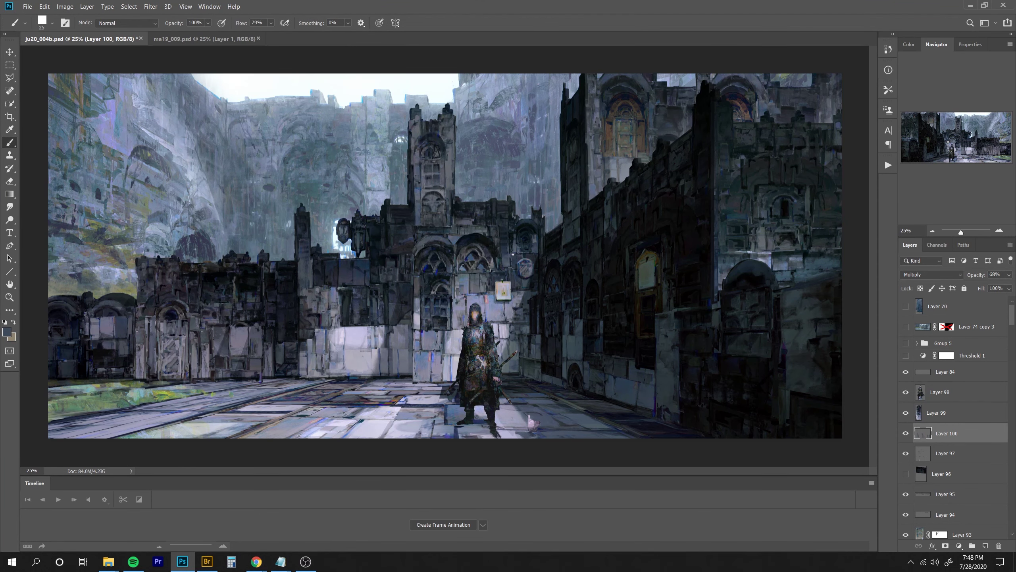
Brush shadow strokes over the courtyard paving in front of the low arched walls on the Multiply layer.
left_click_drag(387, 431, 383, 437)
key("bracketright")
key("bracketright")
key("bracketright")
key("bracketright")
key("bracketright")
key("bracketright")
key("ctrl+minus")
key("ctrl+minus")
key("ctrl+plus")
key("ctrl+plus")
key("bracketleft")
key("bracketleft")
mouse_move(170, 424)
left_mouse_down()
mouse_move(134, 436)
mouse_move(322, 382)
left_mouse_up()
key("ctrl+minus")
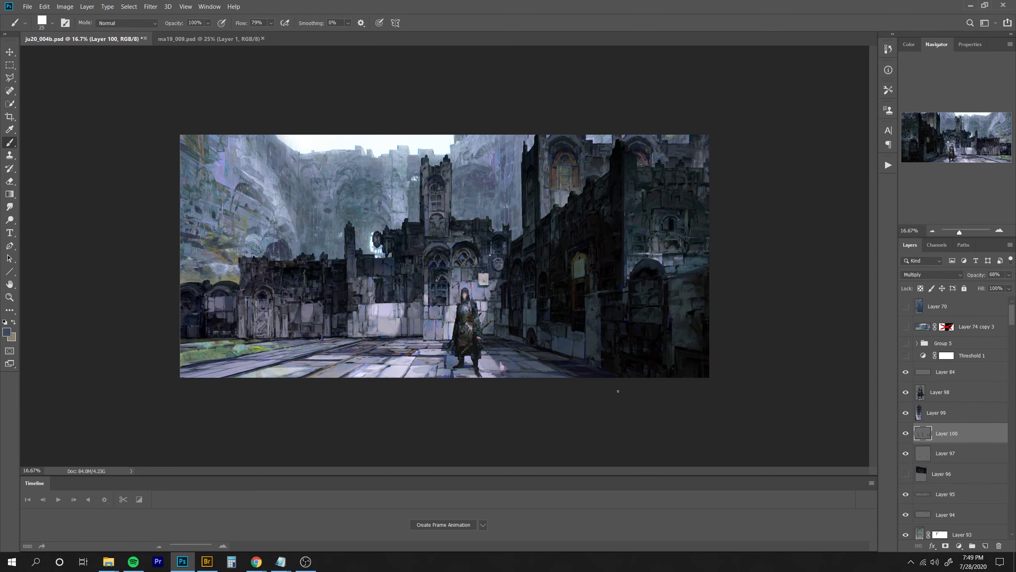
key("ctrl+plus")
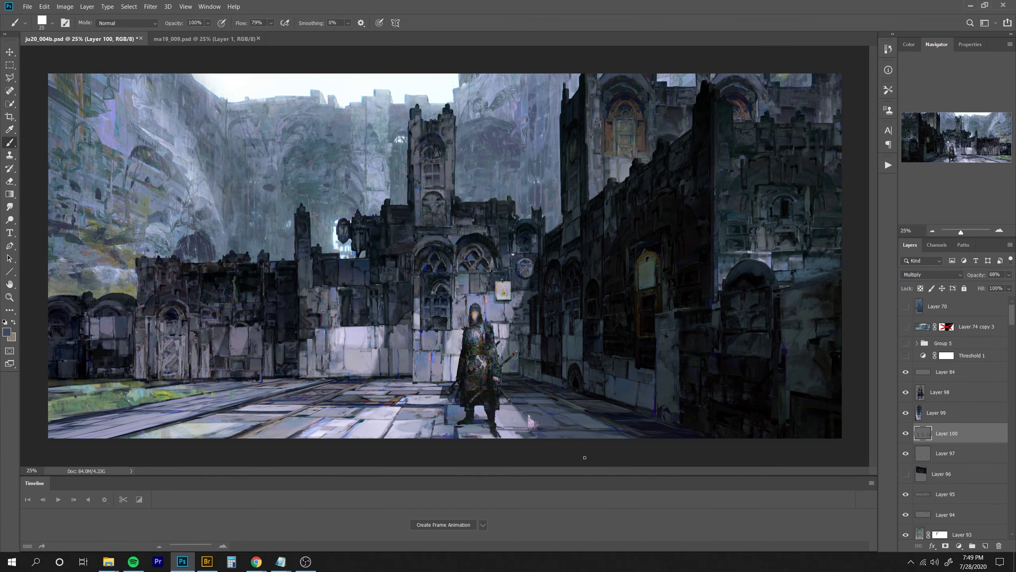
Quick-select the dark arched wall in the near foreground corner and paste a merged copy of it onto a new layer.
key("l")
key("w")
mouse_move(745, 294)
left_mouse_down()
mouse_move(820, 293)
mouse_move(764, 347)
left_mouse_up()
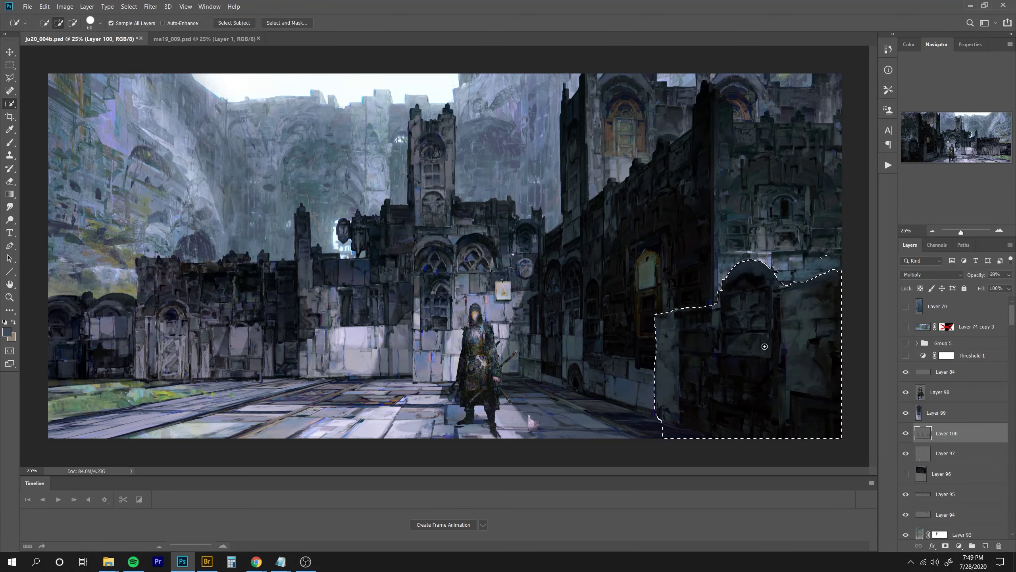
left_click_drag(703, 434, 622, 440)
key("ctrl+shift+c")
key("ctrl+v")
Enlarge the pasted wall copy to about 103% and shift it slightly against the original wall.
key("ctrl+t")
left_click_drag(653, 438, 647, 444)
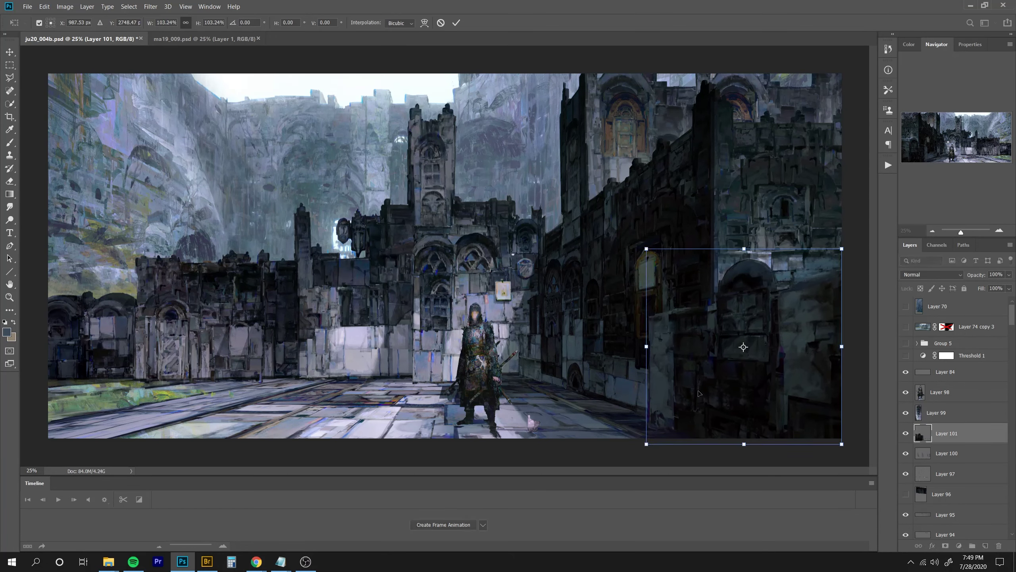
left_click_drag(700, 393, 697, 391)
left_click_drag(841, 442, 845, 442)
left_click_drag(642, 246, 642, 245)
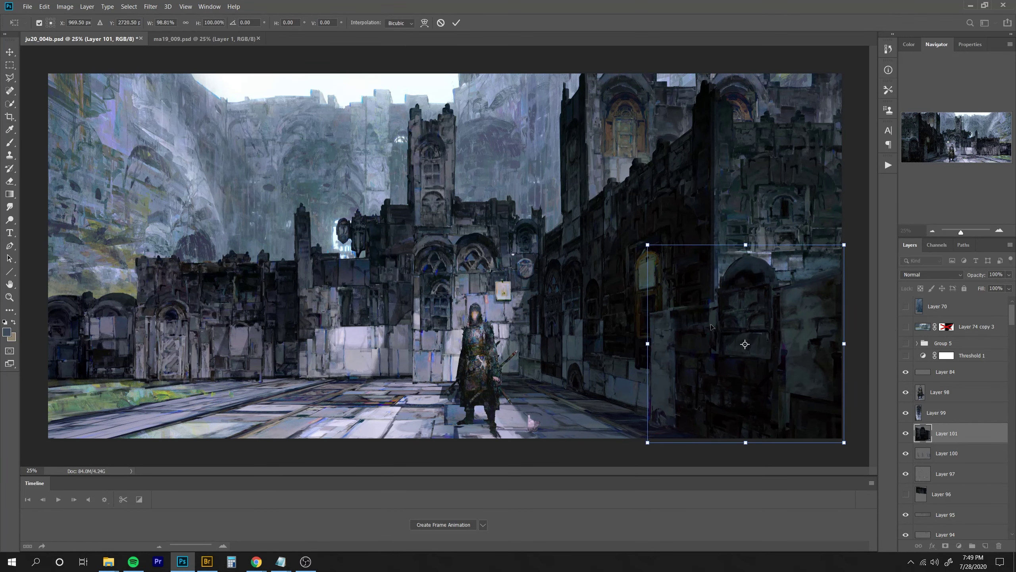
key("Return")
Stretch the wall copy to about 104% of its height with a slight vertical skew, adjusting its inner edge.
key("ctrl+minus")
key("ctrl+t")
left_click_drag(711, 248, 711, 246)
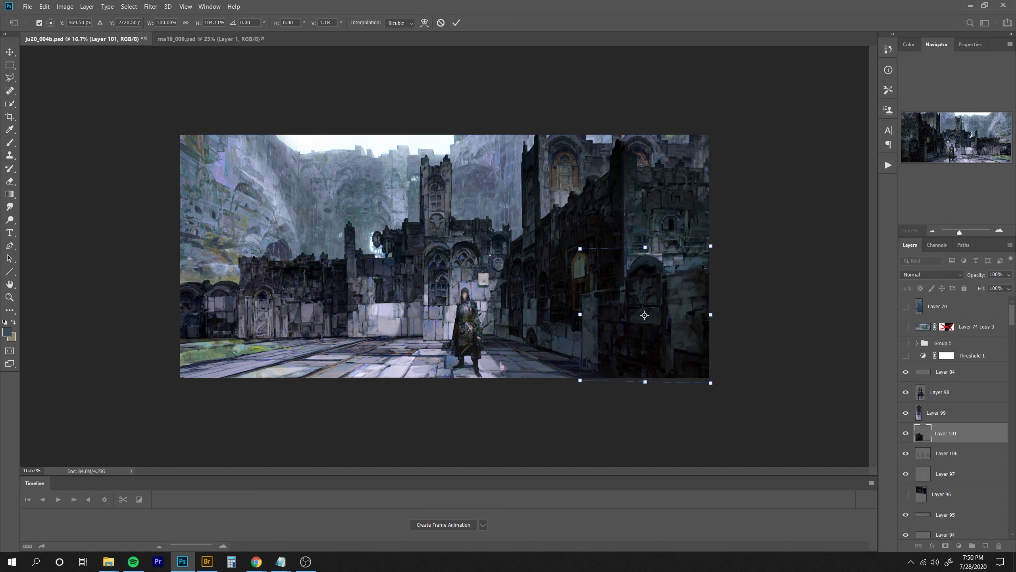
left_click_drag(580, 315, 583, 315)
key("Return")
Stretch the wall copy to about 109% of its height, pulling its outer lower corner further below the canvas.
key("w")
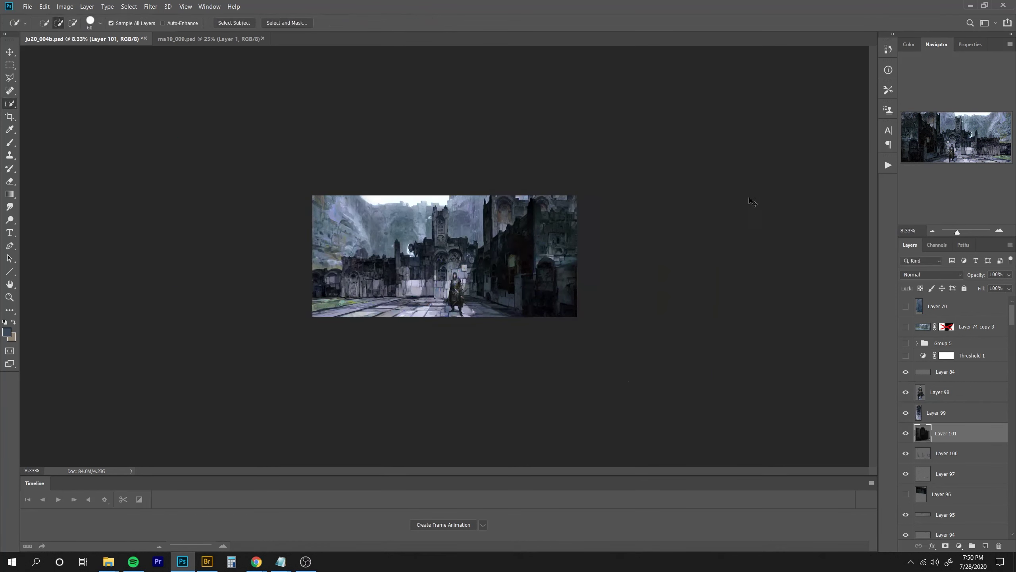
key("ctrl+t")
left_click_drag(710, 383, 710, 388)
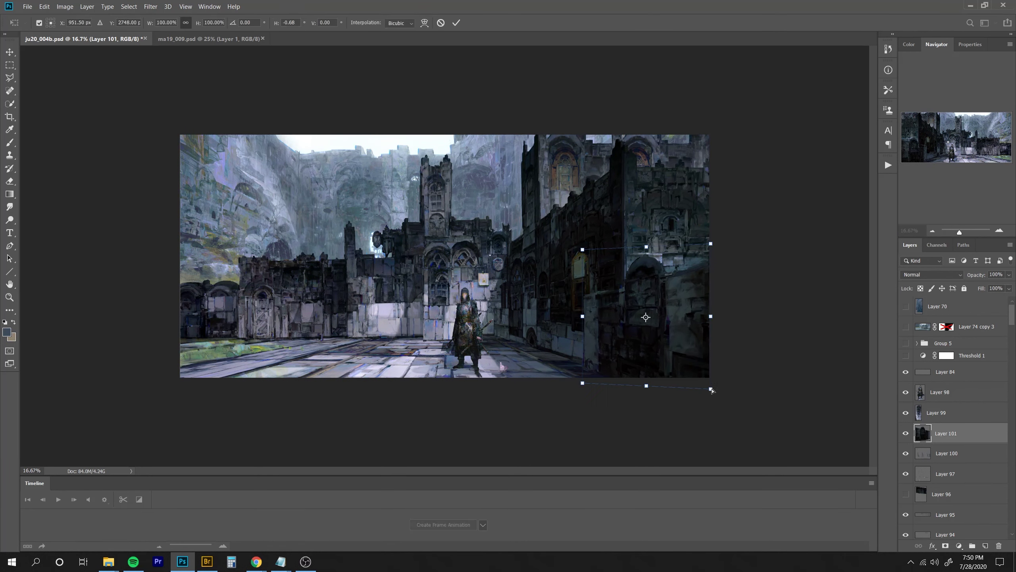
left_click_drag(582, 316, 582, 314)
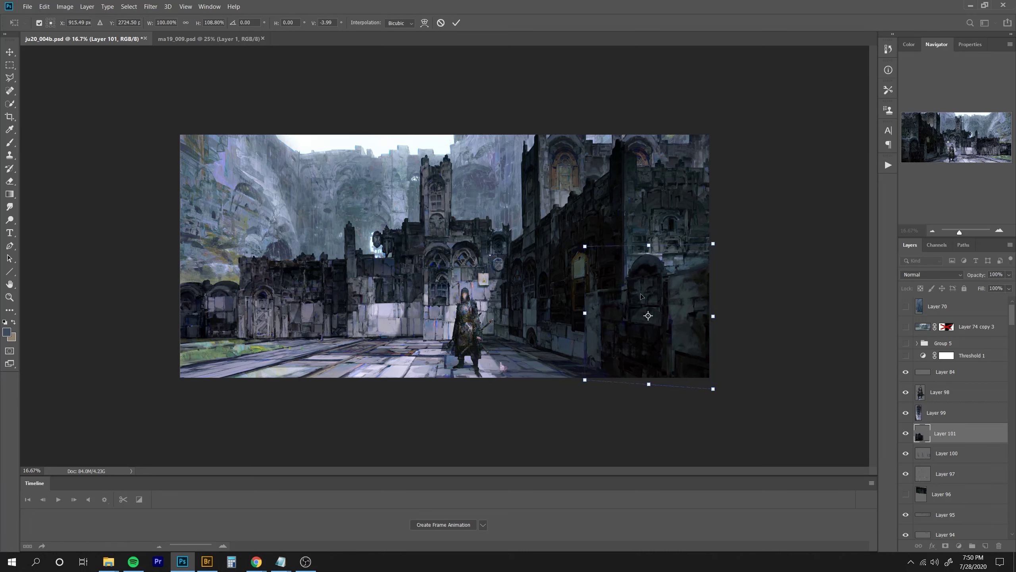
key("Return")
key("ctrl+minus")
key("ctrl+plus")
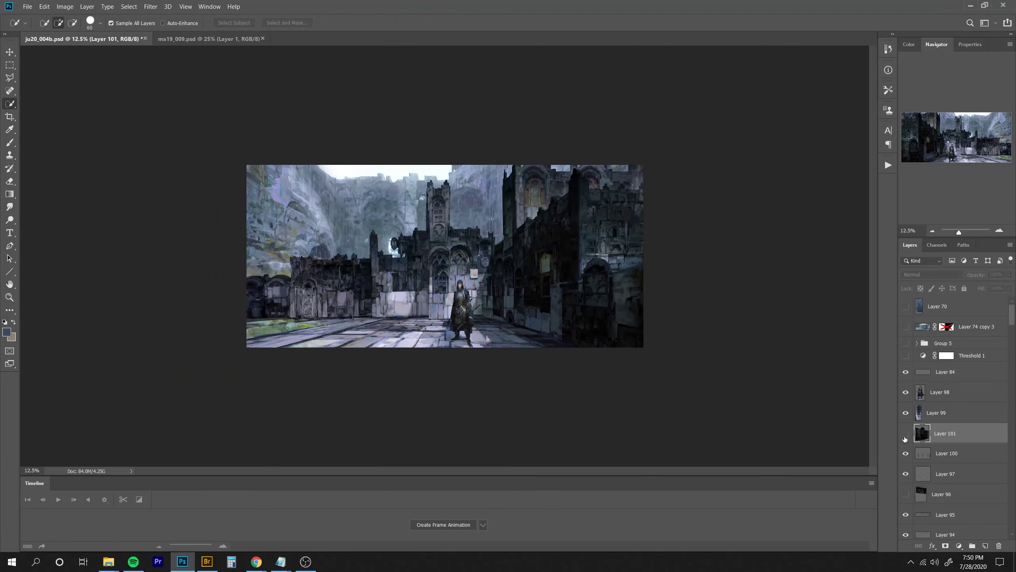
Skew the wall copy into stronger perspective, stretching it to about 127% height and 126% width past the canvas edge.
key("ctrl+plus")
key("ctrl+t")
left_click_drag(648, 244, 647, 240)
left_click_drag(710, 241, 709, 232)
left_click_drag(711, 399, 713, 409)
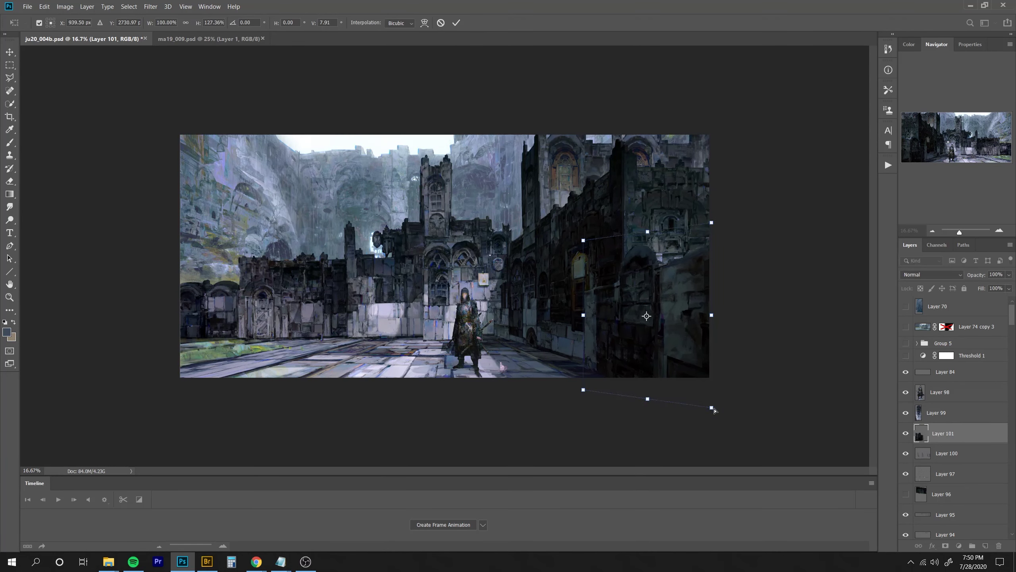
left_click_drag(678, 340, 668, 340)
left_click_drag(702, 316, 735, 313)
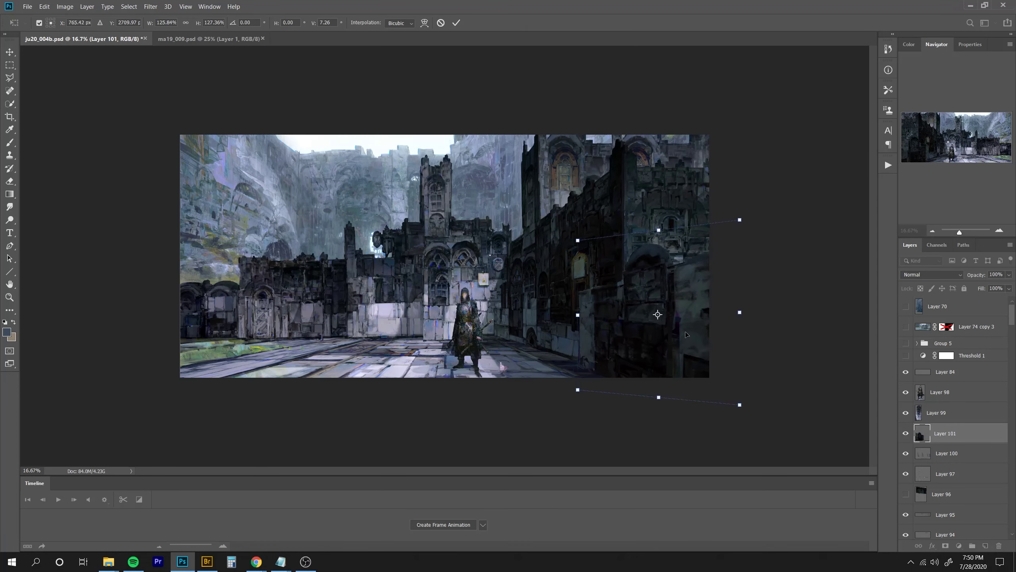
key("Return")
Pull the inner edge of the wall copy outward to narrow it slightly.
key("ctrl+minus")
key("ctrl+plus")
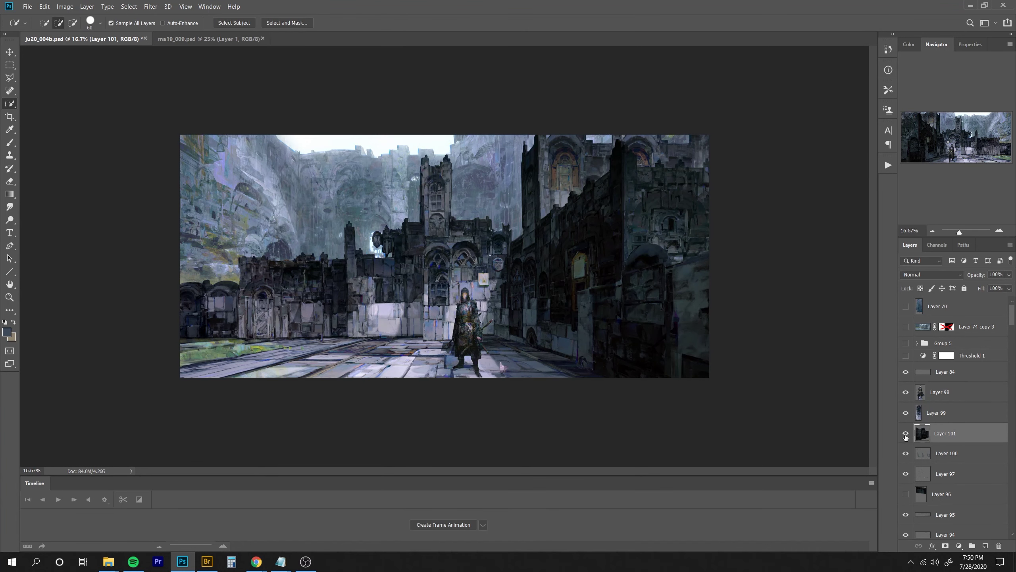
key("ctrl+t")
left_click_drag(573, 312, 580, 316)
key("Return")
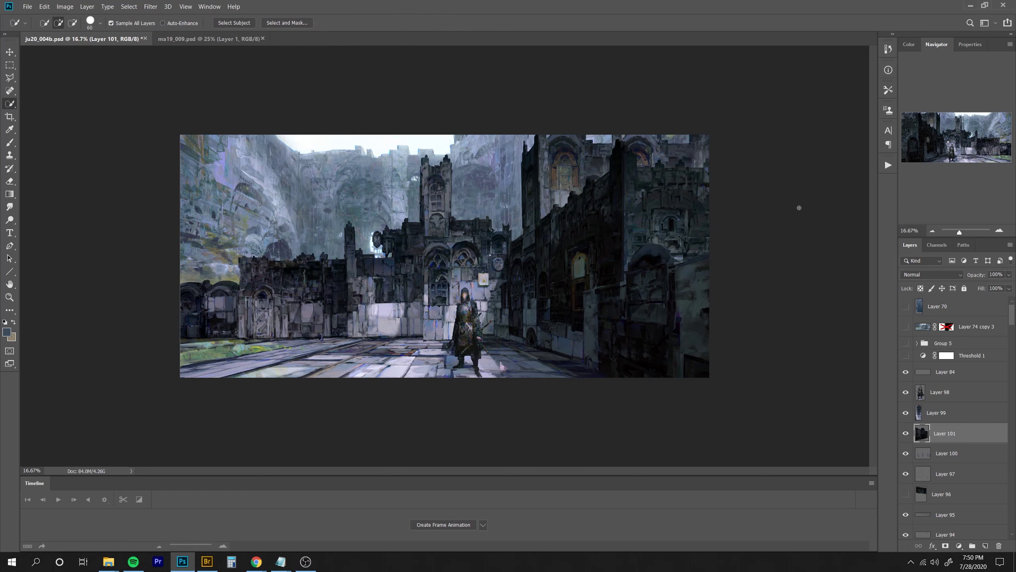
Flip the whole painting horizontally and check the mirrored composition.
key("ctrl+plus")
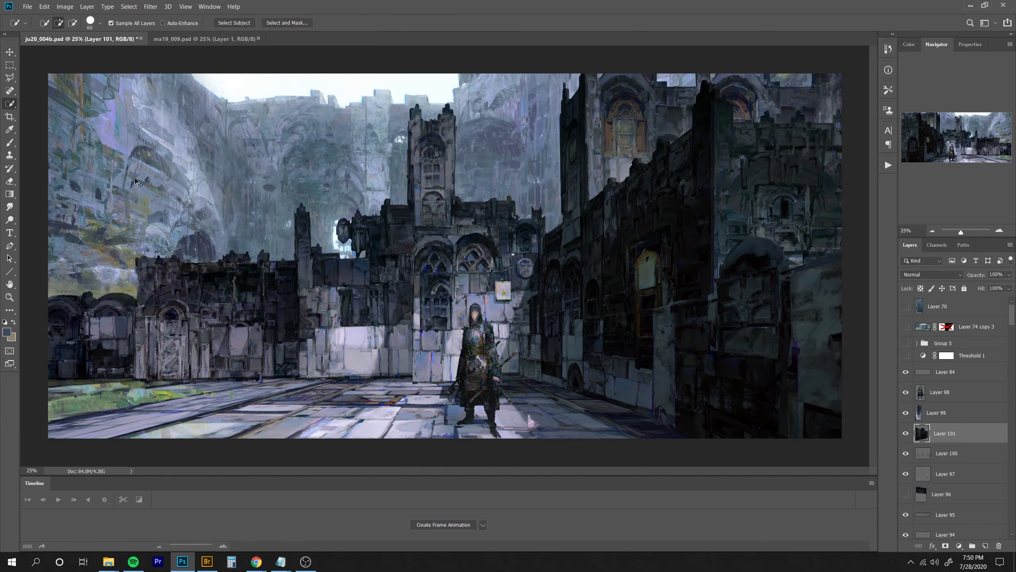
key("ctrl+f")
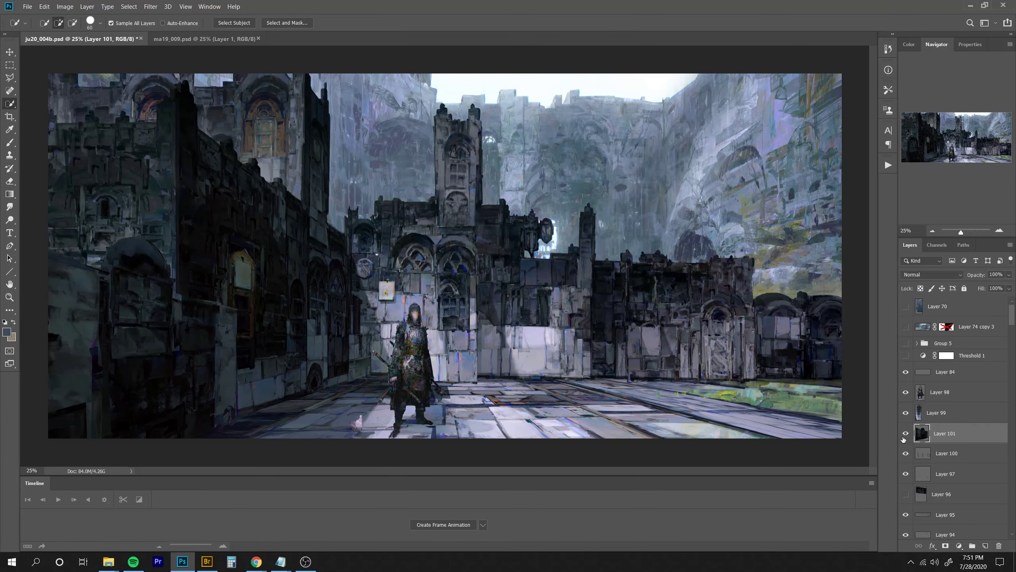
key("ctrl+minus")
key("ctrl+plus")
Add a Multiply layer, start a shadow on the upper part of the distant pale tower, and set the layer opacity to 65%.
key("ctrl+shift+alt+n")
key("s")
left_click(924, 275)
left_click(921, 303)
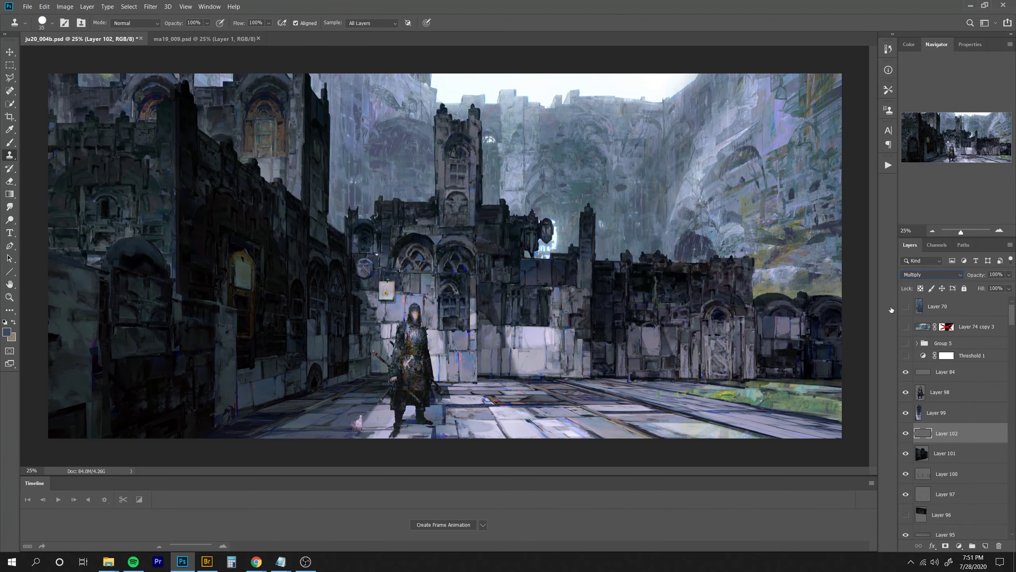
key("b")
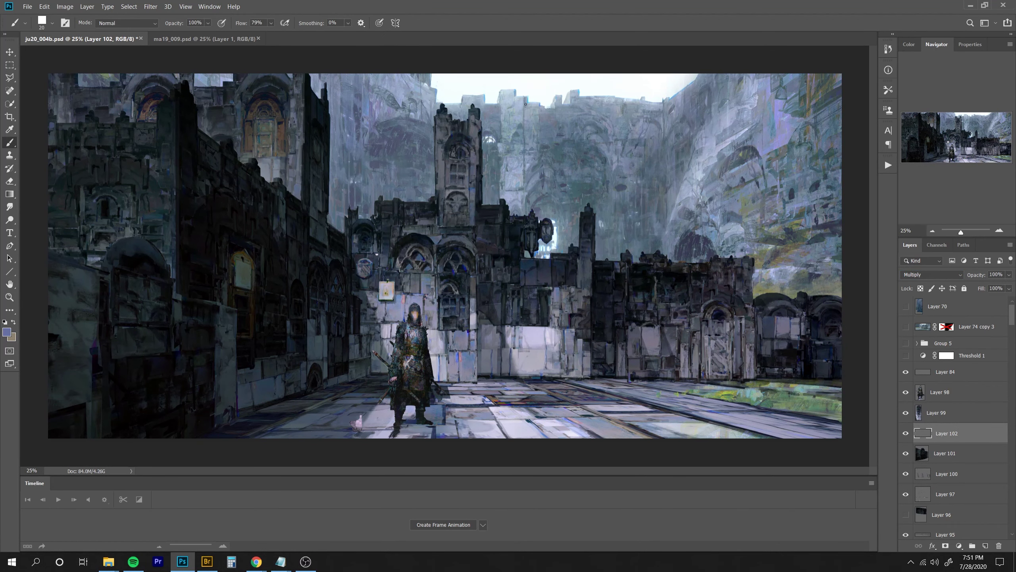
mouse_move(526, 104)
left_mouse_down()
mouse_move(531, 151)
mouse_move(527, 135)
left_mouse_up()
left_click_drag(979, 275, 965, 275)
Extend the shadow down the side of the distant tower and onto the background wall with a larger brush.
key("]")
key("]")
key("]")
key("]")
key("]")
mouse_move(529, 149)
left_mouse_down()
mouse_move(531, 171)
mouse_move(527, 119)
mouse_move(527, 171)
mouse_move(540, 167)
mouse_move(527, 189)
mouse_move(546, 188)
mouse_move(530, 206)
mouse_move(551, 212)
left_mouse_up()
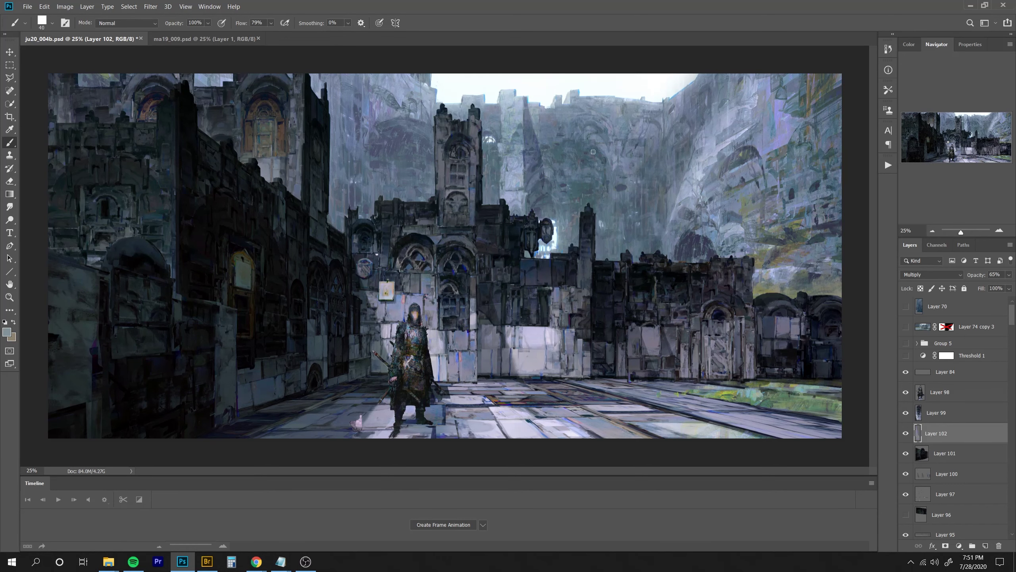
key("ctrl+minus")
key("ctrl+minus")
key("ctrl+plus")
key("ctrl+plus")
key("[")
key("[")
key("]")
key("]")
key("]")
key("]")
key("]")
key("]")
key("]")
Create a new Multiply layer directly above Layer 84, with no selection active and a much larger brush.
mouse_move(1012, 316)
left_mouse_down()
mouse_move(1013, 349)
mouse_move(1011, 312)
left_mouse_up()
left_click(947, 396, "ctrl")
left_click(965, 372)
key("ctrl+d")
key("]")
key("]")
key("]")
key("]")
key("]")
key("]")
key("]")
key("]")
key("]")
key("]")
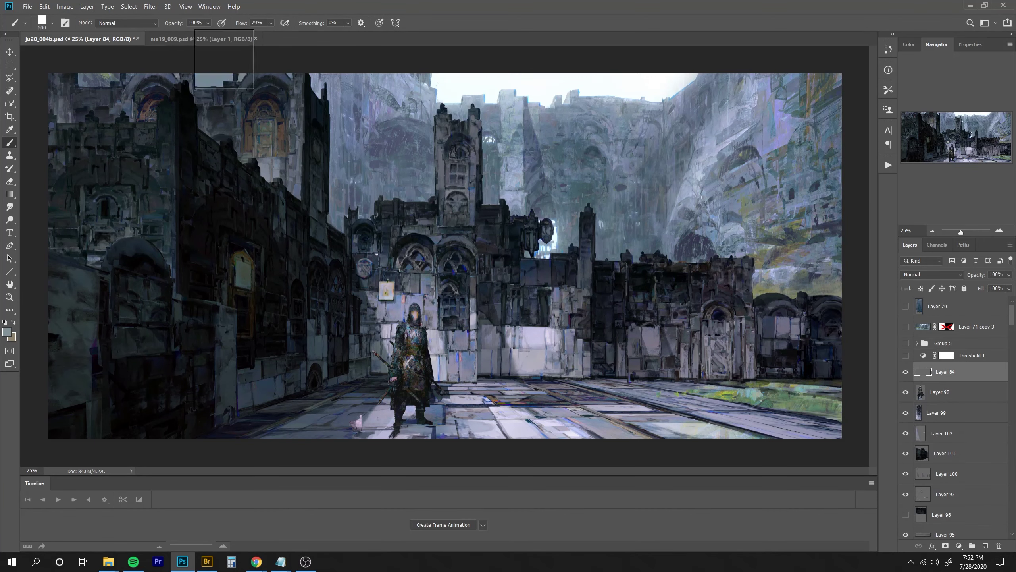
key("ctrl+shift+alt+n")
left_click(924, 275)
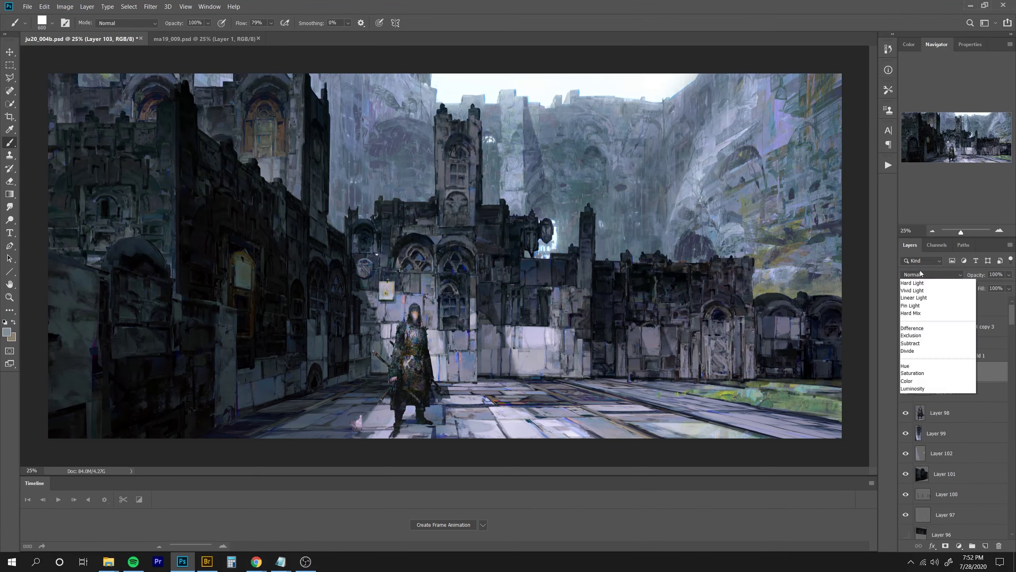
left_click(916, 314)
Paint a broad shadow over the distant misty walls between the tall dark wall and the central tower.
mouse_move(310, 76)
left_mouse_down()
mouse_move(389, 94)
mouse_move(402, 141)
mouse_move(342, 220)
mouse_move(397, 84)
mouse_move(456, 116)
mouse_move(472, 103)
mouse_move(469, 117)
mouse_move(480, 120)
mouse_move(460, 110)
mouse_move(480, 116)
mouse_move(495, 196)
left_mouse_up()
key("bracketleft")
key("bracketleft")
key("bracketleft")
key("bracketleft")
key("bracketleft")
key("bracketleft")
key("bracketleft")
key("bracketleft")
key("bracketleft")
key("ctrl+minus")
key("ctrl+minus")
key("ctrl+minus")
key("ctrl+plus")
key("ctrl+plus")
key("ctrl+plus")
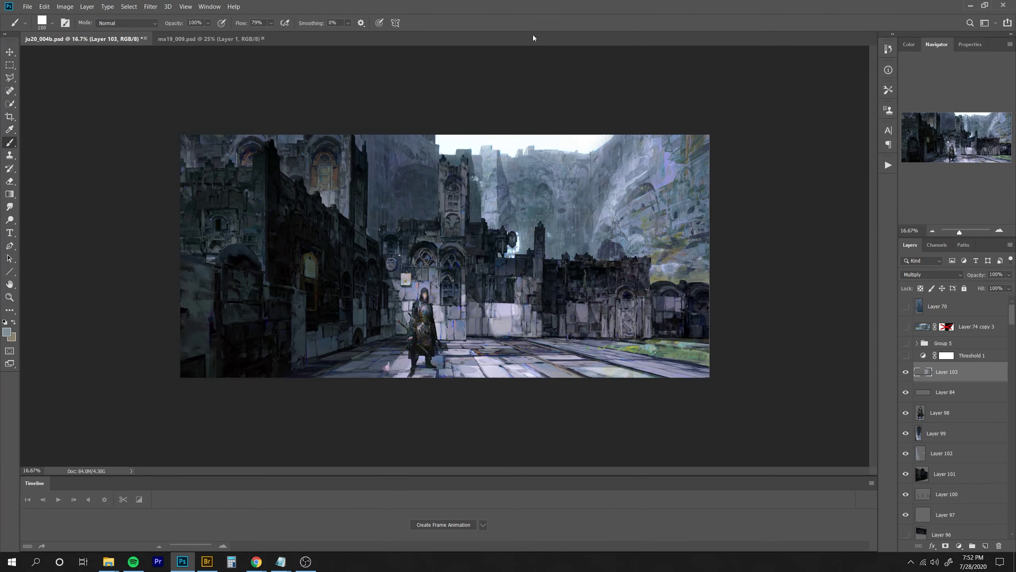
Reduce the brush size to 15 px for fine work on the Multiply layer.
key("bracketleft")
key("bracketleft")
key("bracketleft")
key("bracketleft")
key("bracketleft")
key("bracketleft")
key("bracketleft")
key("bracketleft")
key("bracketleft")
key("bracketleft")
key("bracketleft")
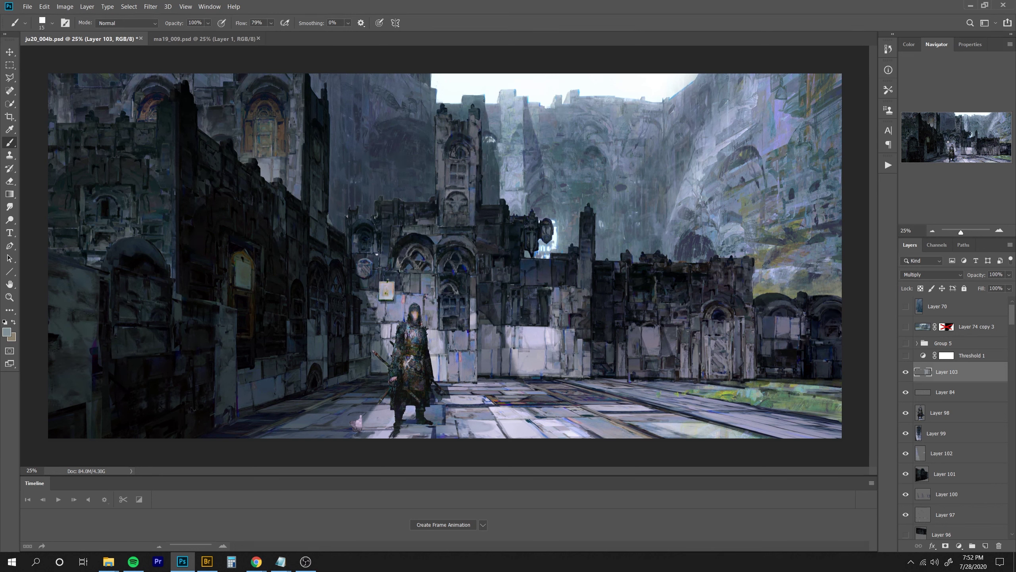
Enlarge the brush to 700 px and undo the last strokes on the Multiply layer.
key("bracketright")
key("bracketright")
key("bracketright")
key("bracketright")
key("bracketright")
key("bracketright")
key("bracketright")
key("bracketright")
key("bracketright")
key("bracketright")
key("bracketright")
key("bracketright")
key("bracketright")
key("bracketright")
key("bracketright")
key("bracketright")
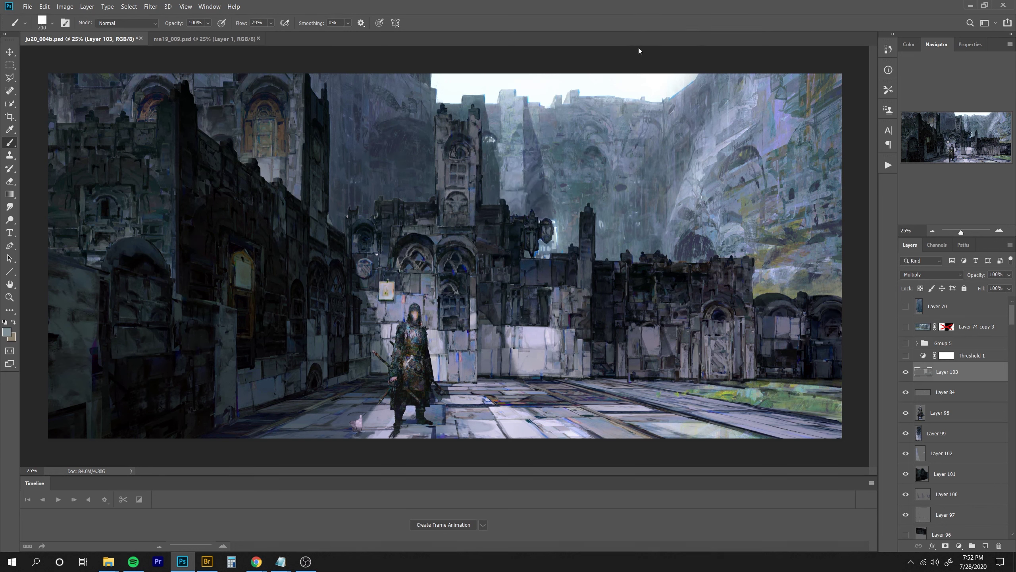
key("ctrl+z")
key("ctrl+z")
key("ctrl+z")
key("ctrl+minus")
key("ctrl+minus")
key("ctrl+minus")
key("ctrl+plus")
key("ctrl+plus")
key("ctrl+plus")
Reduce the brush size to 70 px and lower Layer 103's opacity to 86%.
key("bracketleft")
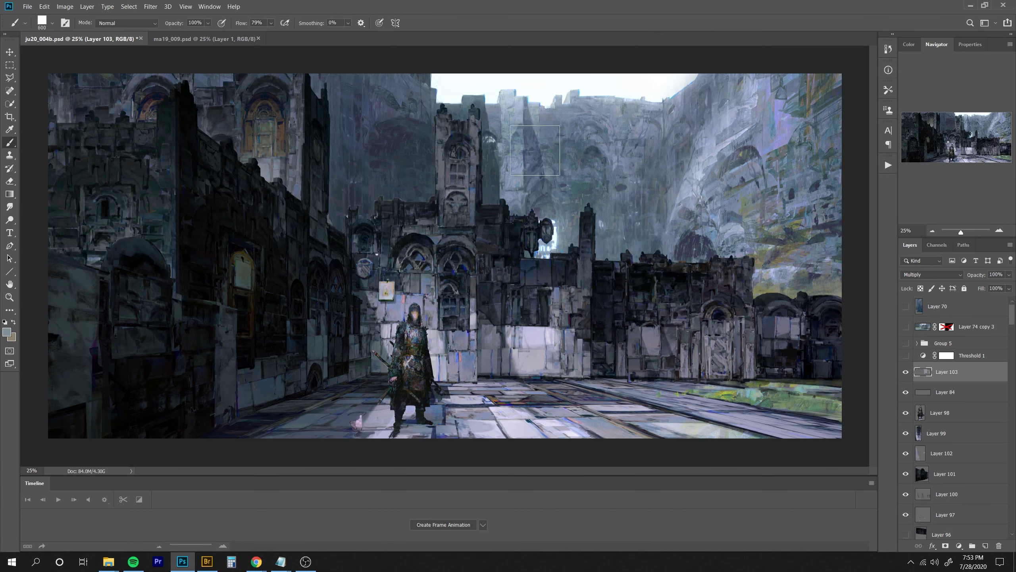
key("bracketleft")
key("bracketleft")
key("bracketleft")
key("bracketleft")
key("bracketleft")
key("bracketleft")
key("bracketleft")
key("bracketleft")
key("bracketleft")
key("bracketleft")
key("bracketleft")
key("bracketleft")
key("bracketleft")
left_click_drag(979, 276, 964, 275)
Check Layer 102's contribution and move it up the stack to directly below Layer 103.
left_click(907, 453)
left_click(907, 453)
left_click(964, 452)
key("ctrl+bracketright")
key("ctrl+bracketright")
key("ctrl+bracketright")
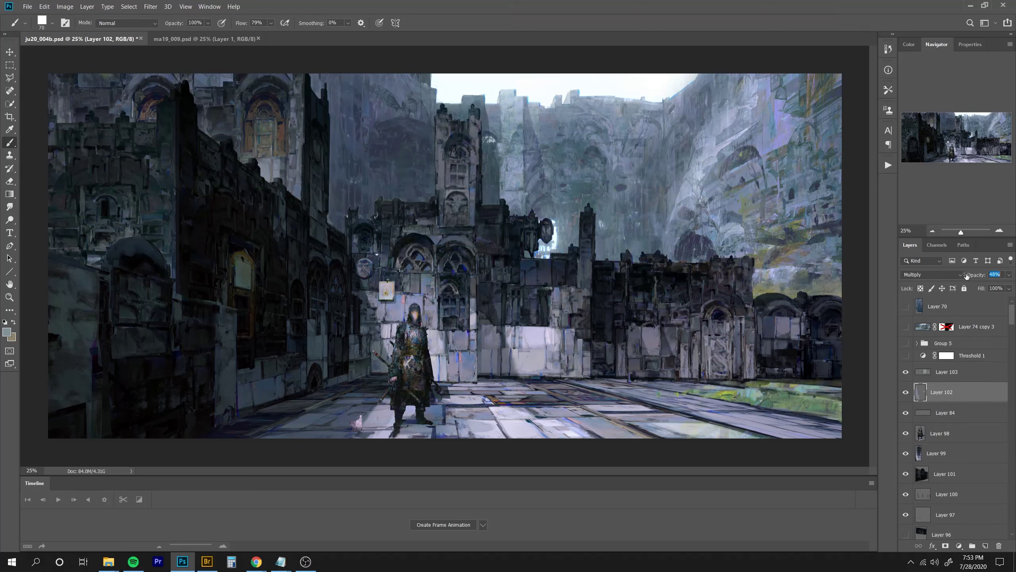
Soften Layer 103's shadow around the upper central tower with a very large, low-flow Eraser, undoing unwanted strokes.
left_click(927, 377)
key("e")
mouse_move(421, 208)
left_mouse_down()
mouse_move(358, 191)
mouse_move(352, 323)
mouse_move(410, 138)
mouse_move(359, 185)
left_mouse_up()
key("ctrl+z")
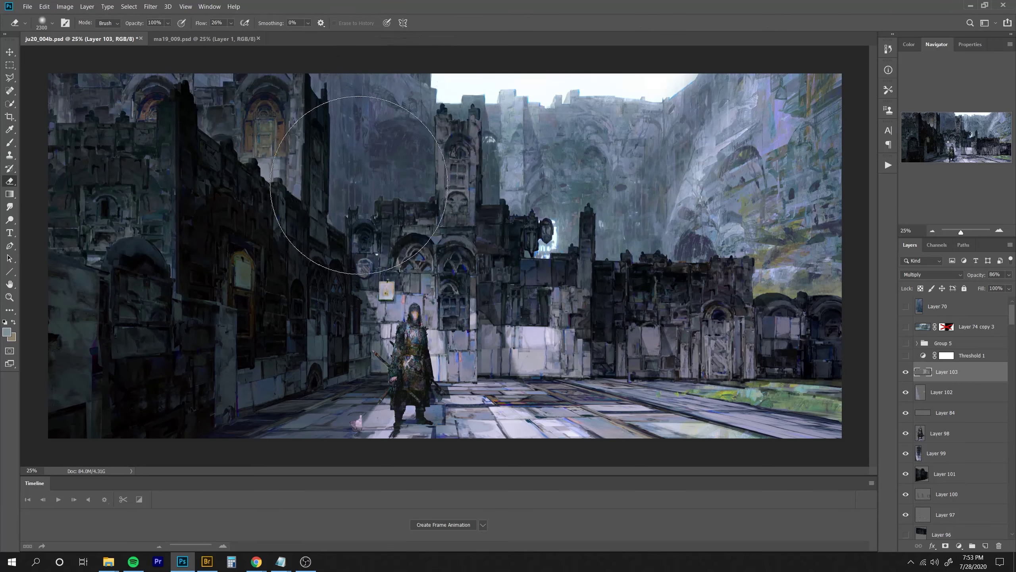
key("bracketright")
key("ctrl+z")
left_click_drag(392, 76, 429, 1)
key("ctrl+z")
left_click_drag(490, 63, 472, 48)
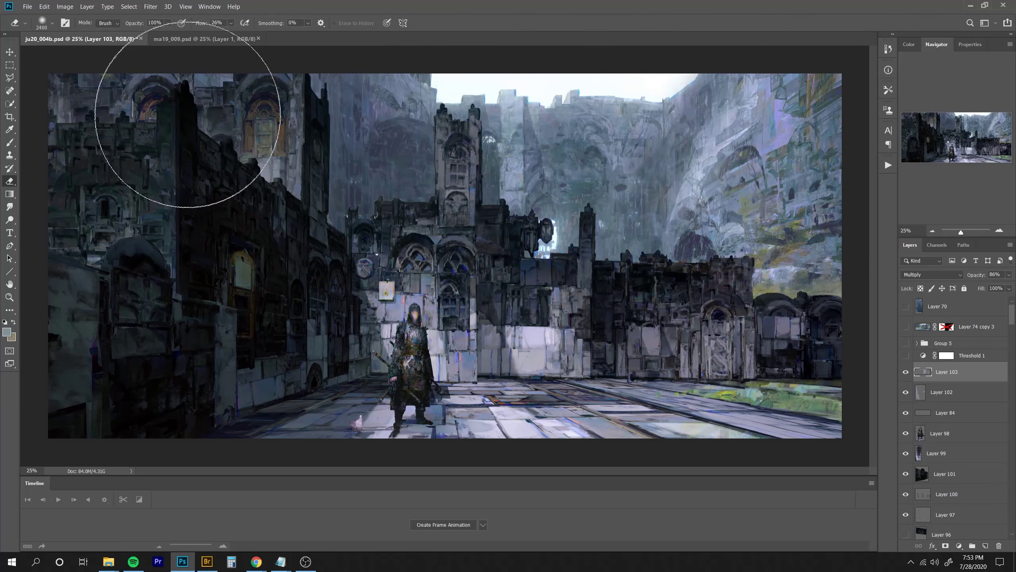
Create a new layer above Layer 103 and clean the outer corner of the battlement beside the central tower with the Clone Stamp.
key("ctrl+plus")
key("ctrl+plus")
key("ctrl+plus")
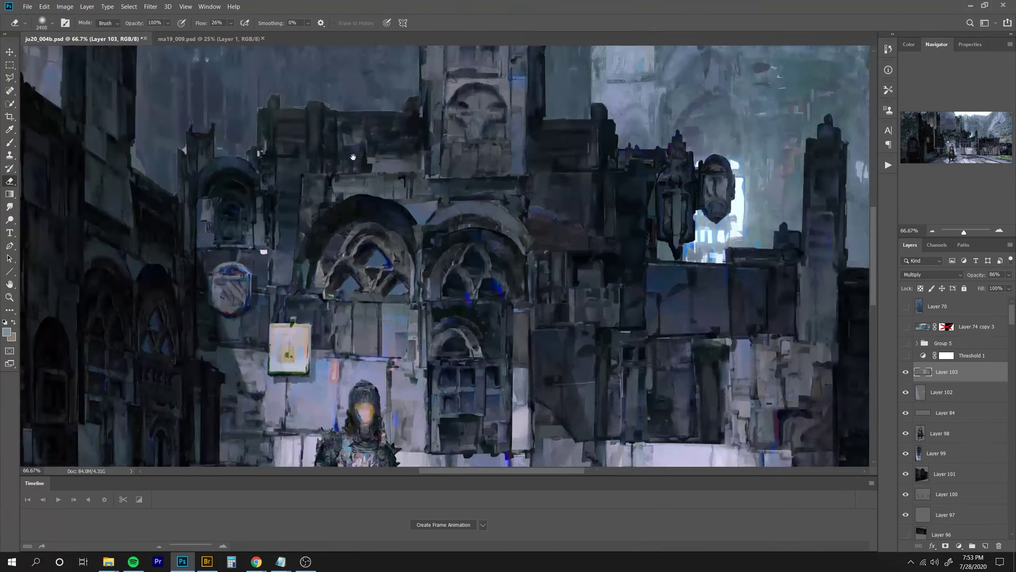
left_click_drag(353, 157, 389, 341)
key("ctrl+shift+alt+n")
key("s")
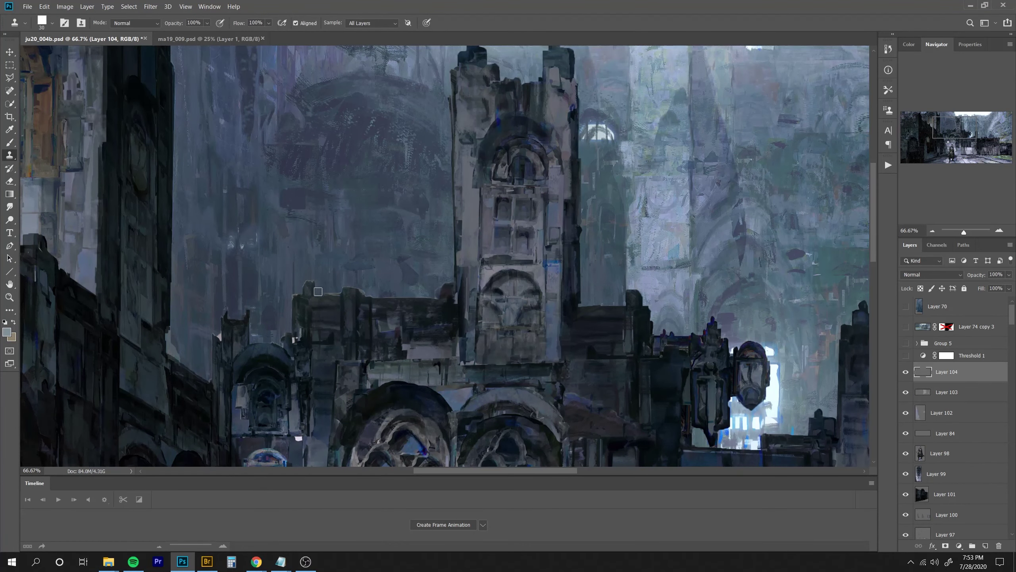
mouse_move(318, 291)
left_mouse_down()
mouse_move(336, 290)
mouse_move(305, 277)
mouse_move(298, 295)
left_mouse_up()
left_click(312, 314, "alt")
key("bracketleft")
key("bracketleft")
key("bracketleft")
left_click(294, 301)
Clone out the small bright specks near the dark side wall and beside the small arch, using a finer Clone Stamp.
key("bracketleft")
key("bracketleft")
left_click_drag(216, 336, 219, 340)
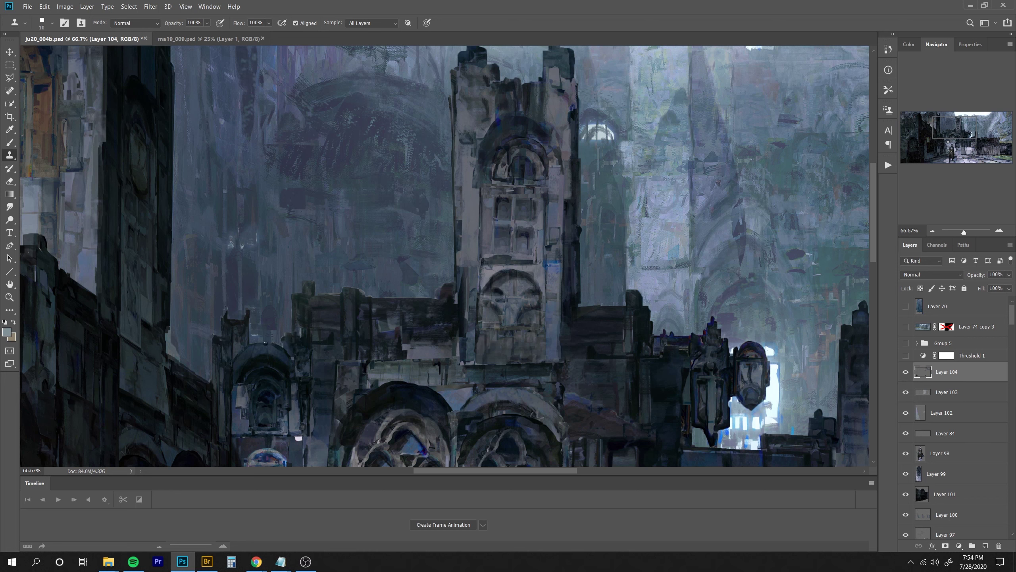
left_click(295, 433)
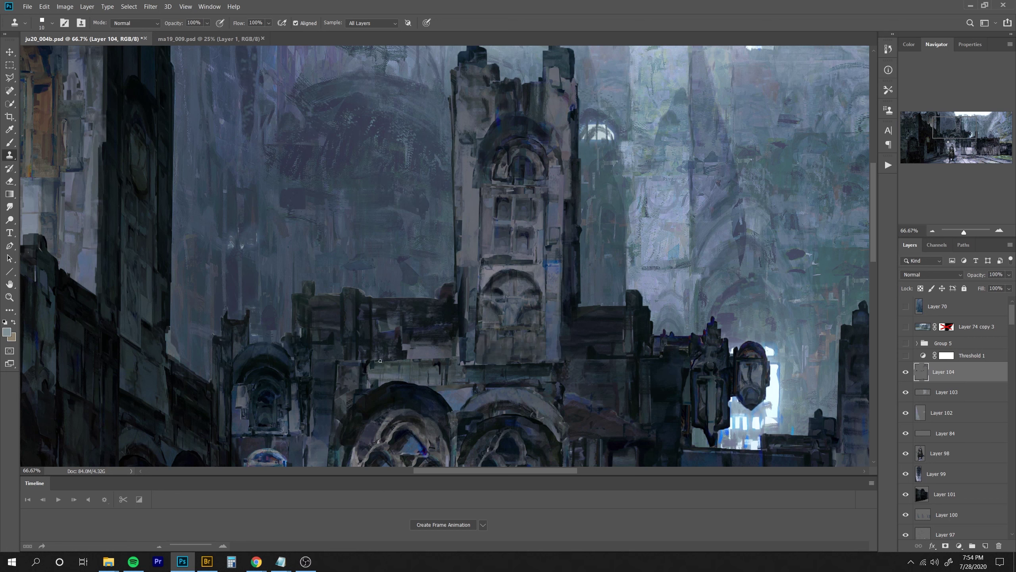
left_click(357, 290)
key("bracketleft")
key("bracketleft")
key("bracketright")
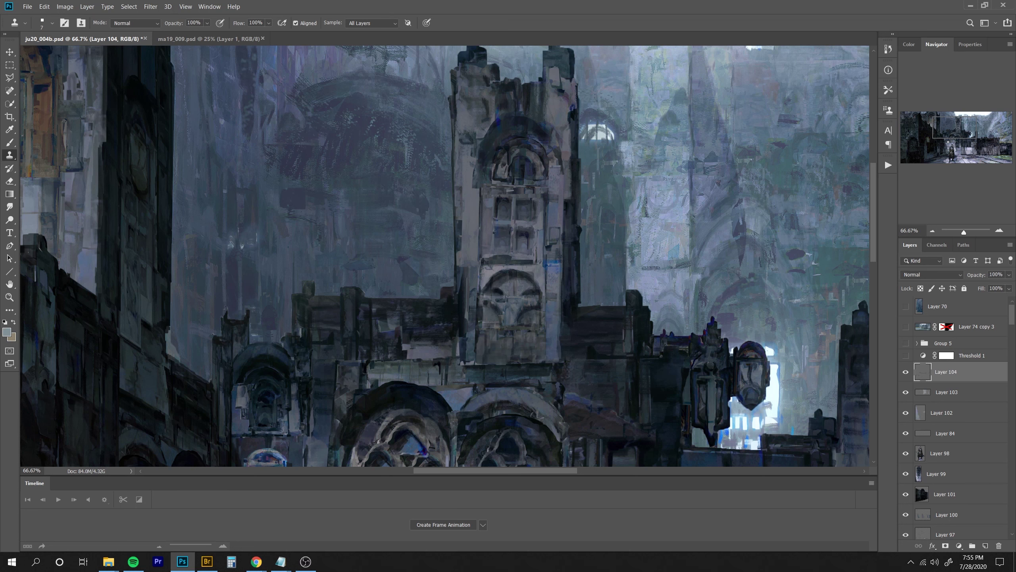
key("]")
Compare the whole painting with and without the Layer 104 cleanup.
key("ctrl+minus")
key("ctrl+minus")
key("ctrl+minus")
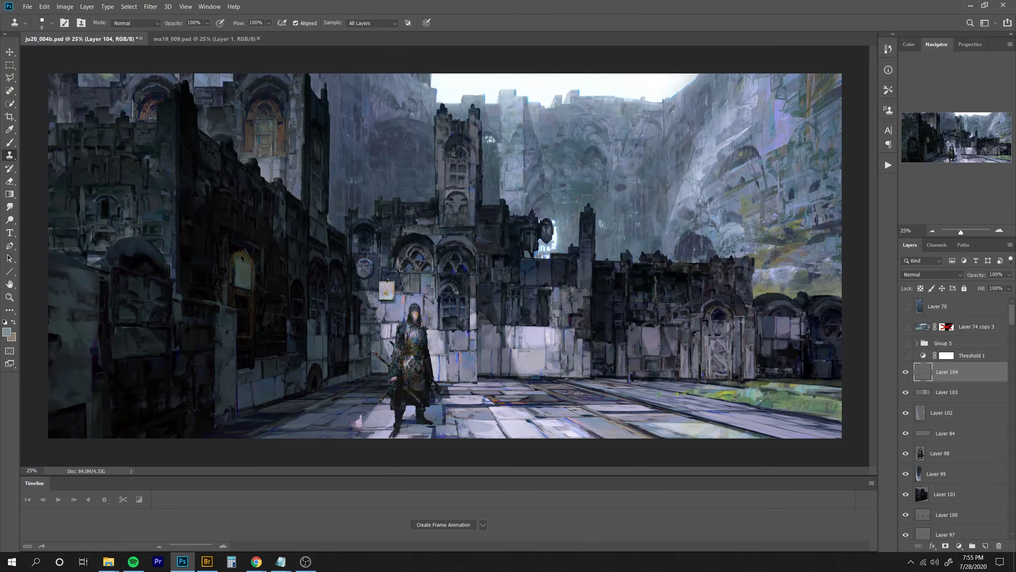
left_click(904, 376)
left_click(904, 377)
left_click(903, 377)
left_click(905, 373)
Clone over the pavement beside the armoured figure's hanging weapon with a larger Clone Stamp.
key("]")
key("]")
key("]")
key("]")
key("]")
left_click_drag(448, 390, 450, 397)
Paint a dark head on the figure's hanging weapon, using sampled dark colours and progressively smaller brushes.
key("[")
key("[")
key("[")
key("b")
left_click(419, 332, "alt")
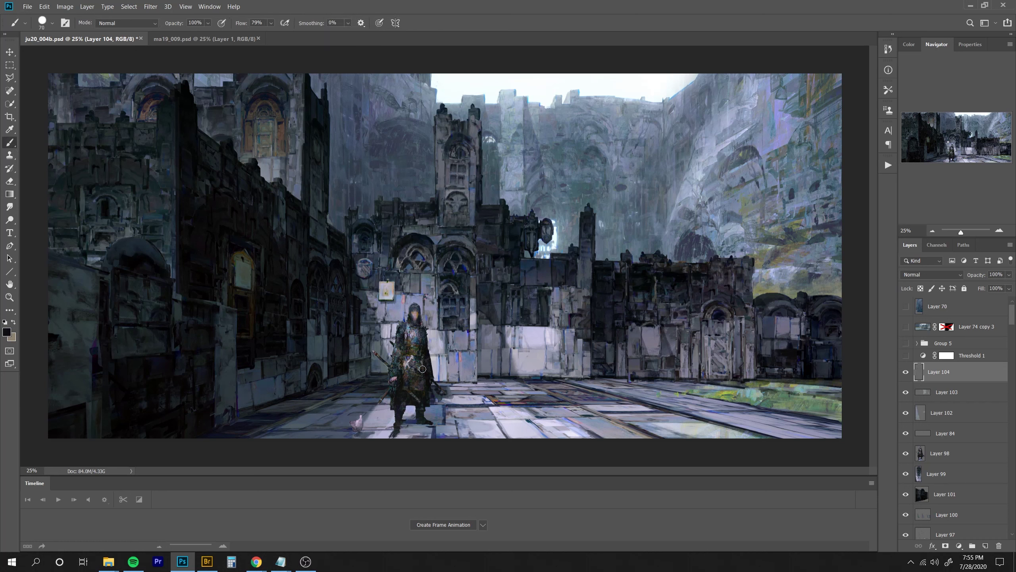
key("ctrl+plus")
key("ctrl+plus")
key("ctrl+plus")
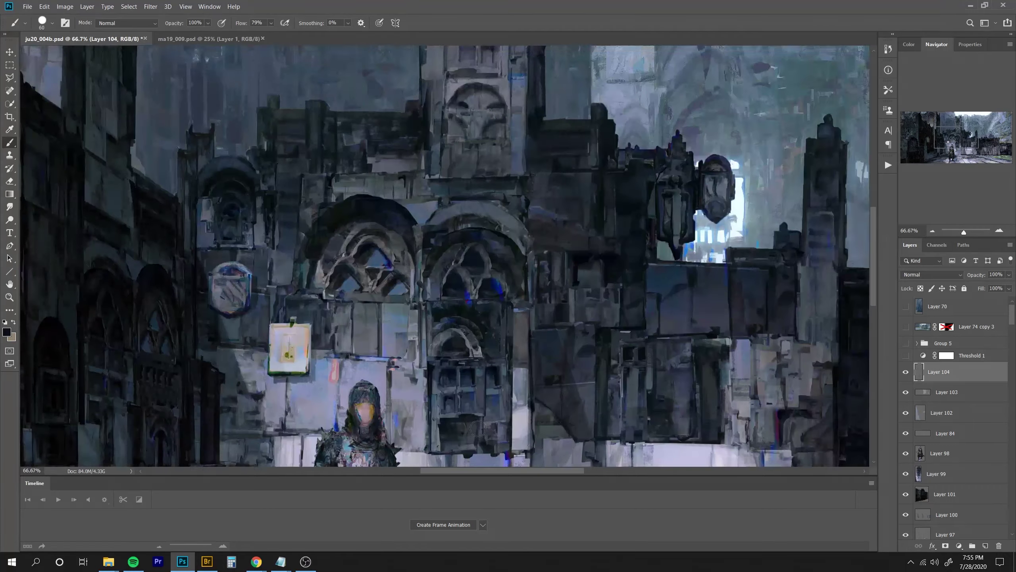
left_click_drag(512, 436, 572, 137)
key("bracketleft")
key("ctrl+minus")
key("ctrl+minus")
key("ctrl+minus")
key("ctrl+plus")
key("ctrl+plus")
key("ctrl+plus")
left_click_drag(481, 398, 517, 110)
key("bracketleft")
key("bracketleft")
key("bracketleft")
key("bracketleft")
key("bracketleft")
key("bracketleft")
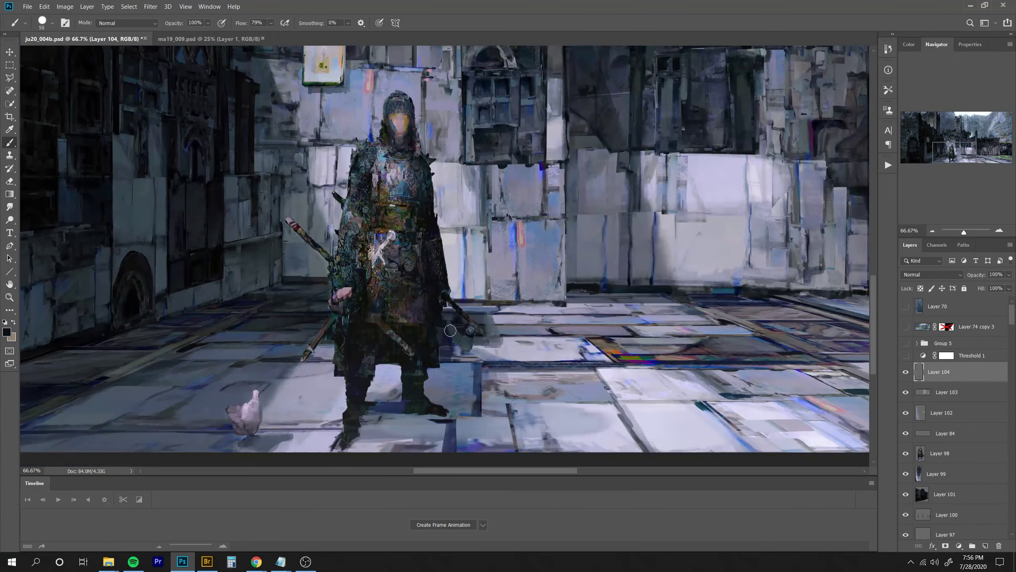
mouse_move(454, 332)
left_mouse_down()
mouse_move(467, 343)
mouse_move(471, 333)
left_mouse_up()
left_click(483, 315, "alt")
key("bracketleft")
key("bracketleft")
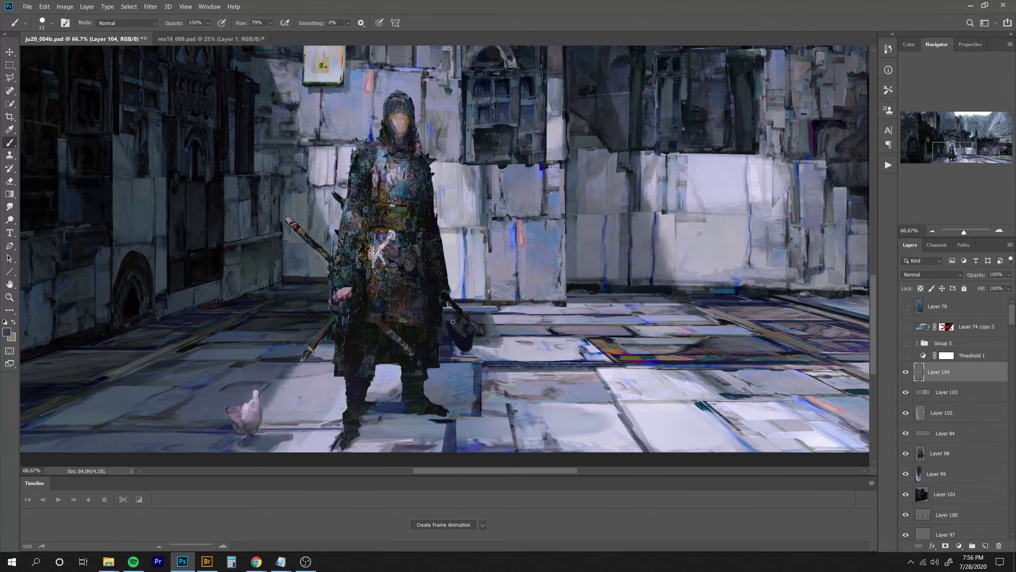
Check the whole painting with and without Layer 104 and enlarge the brush to 50 px.
scroll(453, 321, "down", 3)
left_click(905, 372)
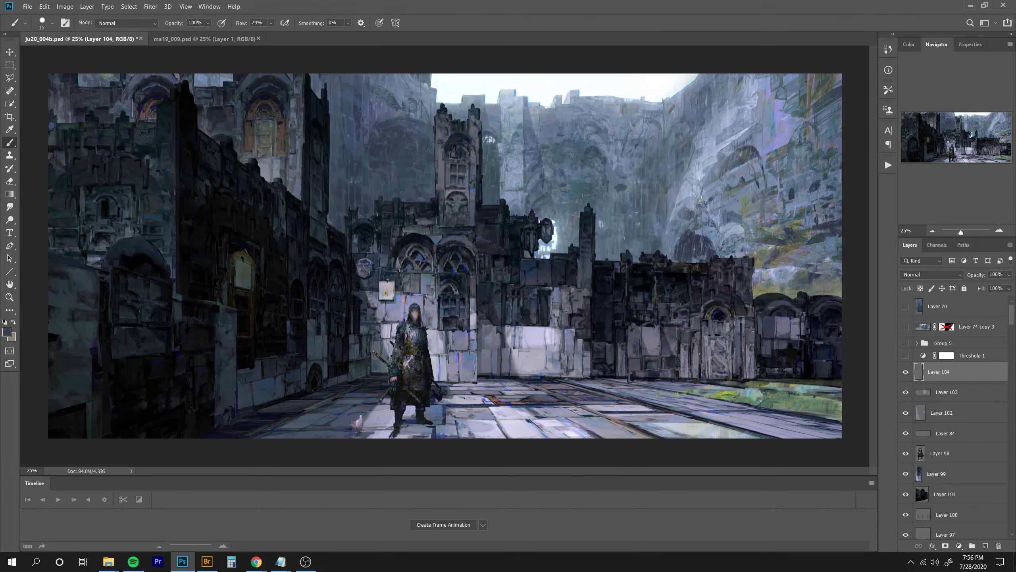
key("e")
key("b")
key("bracketright")
key("bracketright")
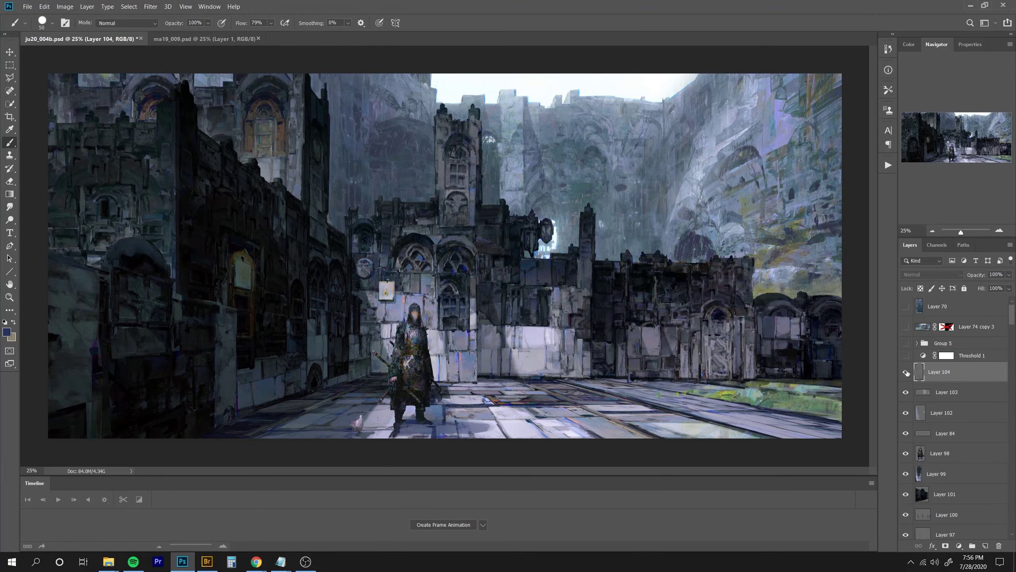
Lasso the floor area around the figure's feet, apply a Hue/Saturation adjustment on Layer 104, and clear the selection.
key("l")
left_click_drag(444, 450, 357, 463)
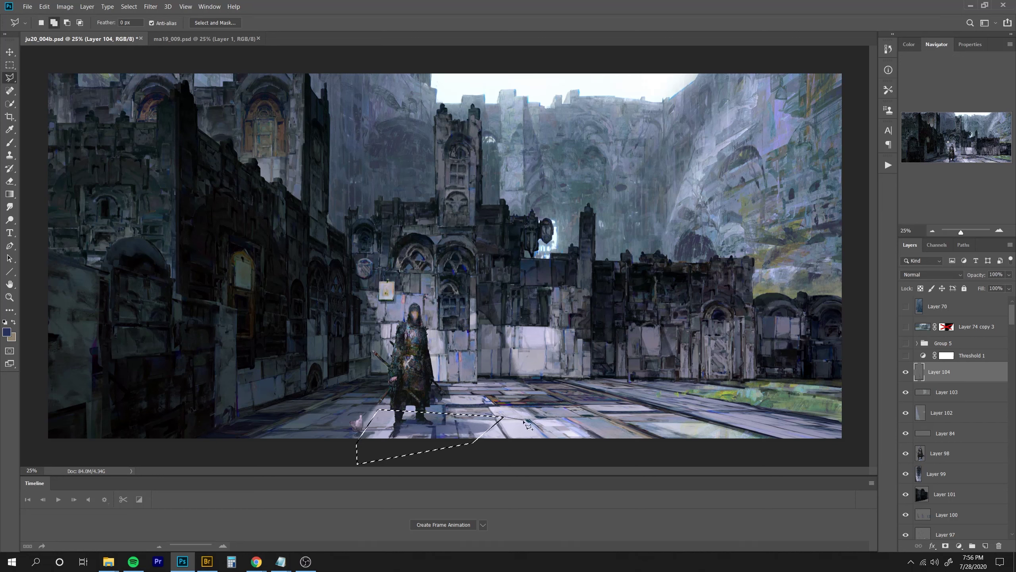
key("ctrl+u")
mouse_move(857, 100)
left_mouse_down()
mouse_move(823, 103)
mouse_move(845, 128)
left_mouse_up()
key("Return")
key("ctrl+d")
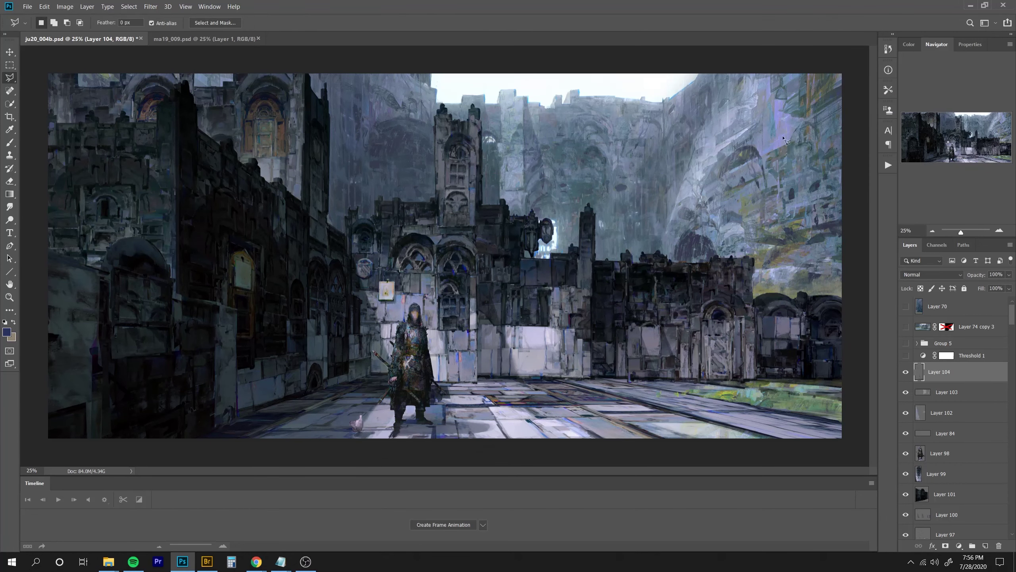
key("t")
key("r")
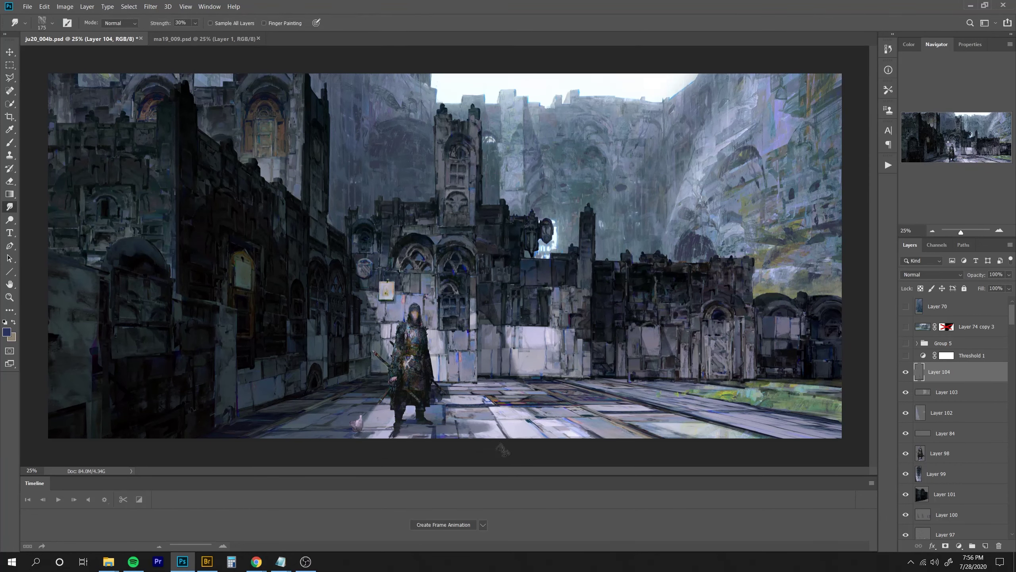
key("ctrl+minus")
key("ctrl+plus")
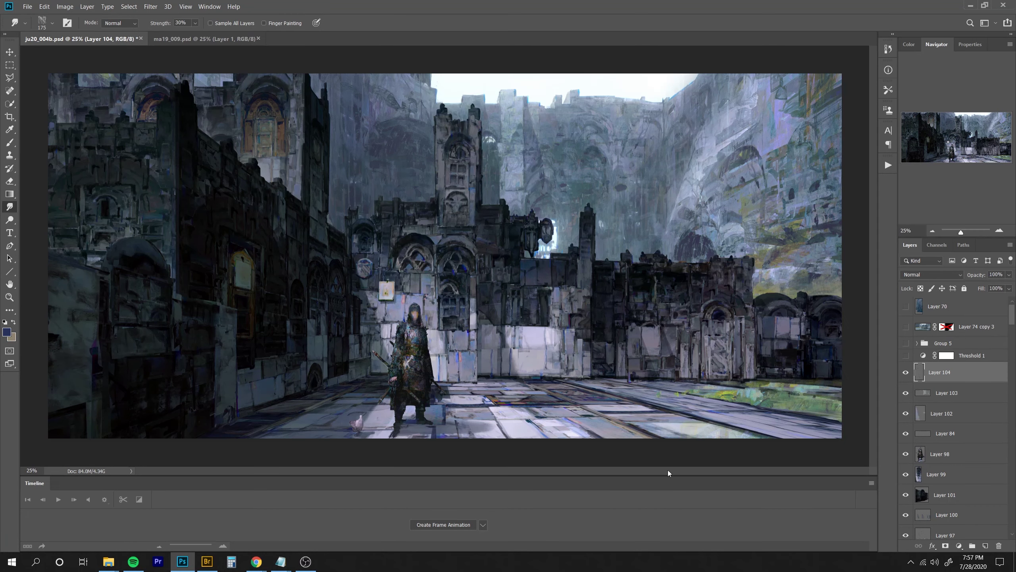
Create a new layer above Layer 104 and clone grass along the base of the low arched wall with a textured stamp.
key("ctrl+shift+alt+n")
key("s")
key("bracketright")
key("bracketright")
mouse_move(795, 395)
left_mouse_down()
mouse_move(819, 380)
mouse_move(814, 402)
mouse_move(841, 404)
left_mouse_up()
left_click_drag(631, 381, 643, 383)
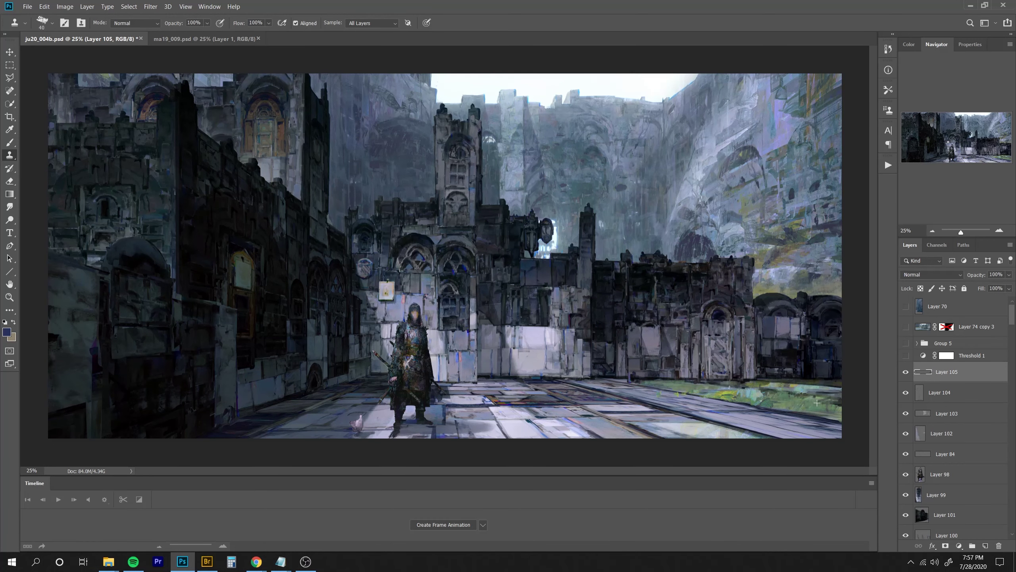
Extend the cloned grass strip farther along the wall base toward the courtyard's centre and check the painting at small scale.
key("ctrl+minus")
key("ctrl+minus")
key("ctrl+plus")
left_click_drag(595, 380, 649, 387)
key("e")
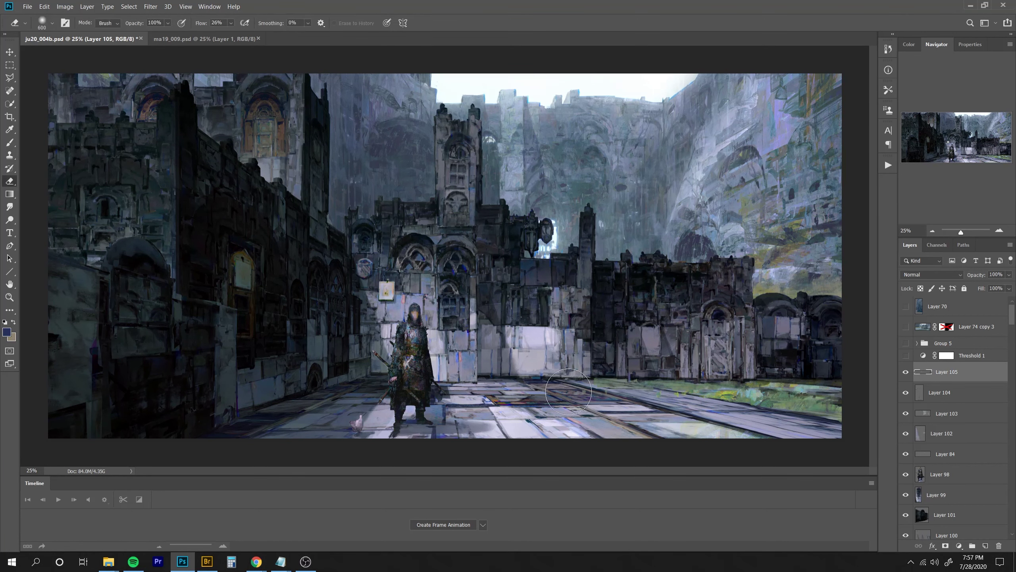
key("ctrl+minus")
key("ctrl+minus")
key("ctrl+minus")
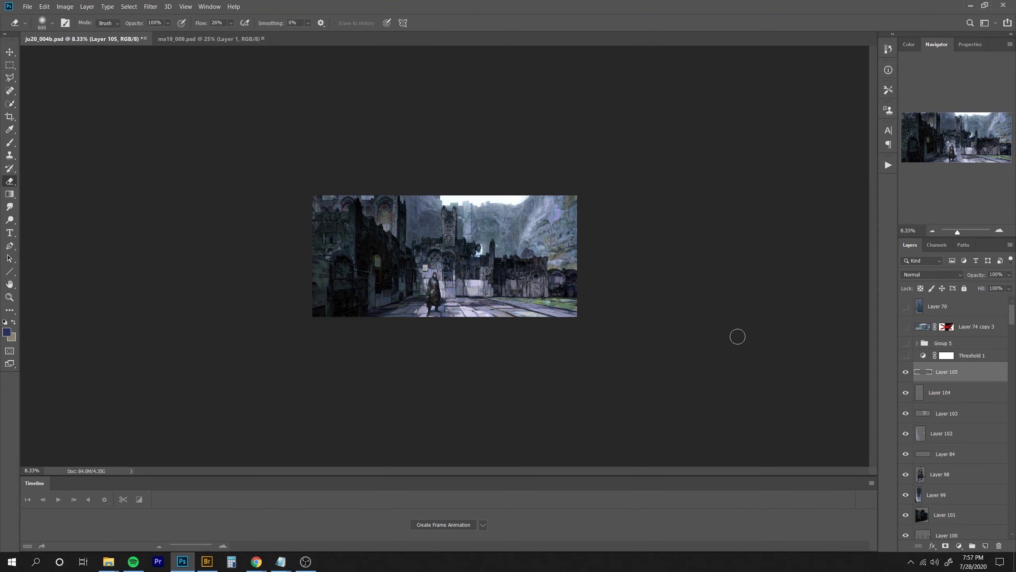
Select the distant wall behind the tall dark tower with Quick Selection, excluding the area above its battlements.
key("ctrl+plus")
key("ctrl+plus")
key("w")
mouse_move(198, 208)
left_mouse_down()
mouse_move(256, 180)
mouse_move(265, 265)
mouse_move(259, 169)
left_mouse_up()
left_click_drag(196, 150, 242, 146, "alt")
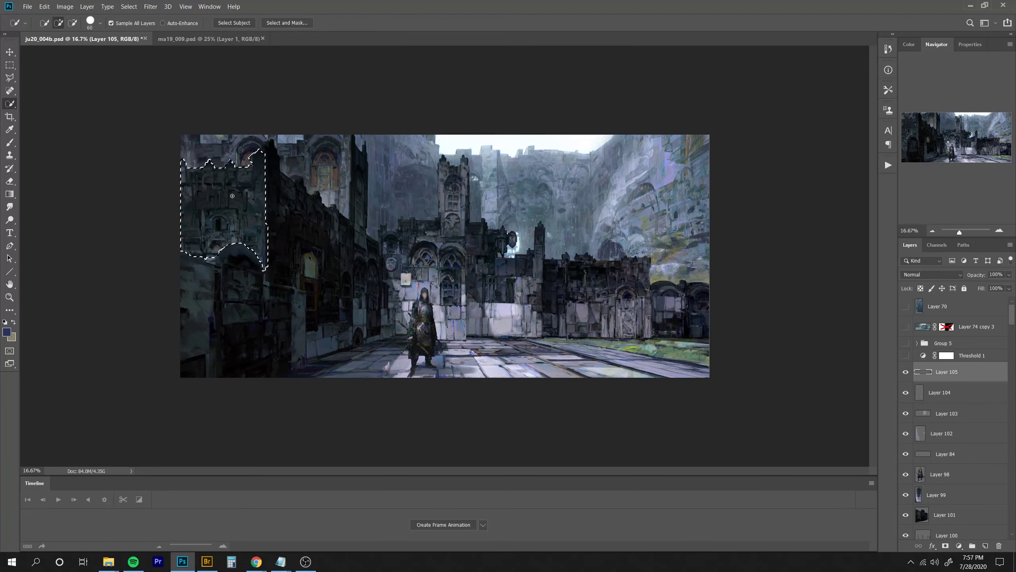
Brighten the selected wall with a Levels adjustment layer at midtones 1.19 and 72% opacity, comparing its effect.
left_click(960, 545)
left_click(952, 410)
mouse_move(1003, 148)
left_mouse_down()
mouse_move(950, 149)
mouse_move(1003, 148)
left_mouse_up()
left_click(905, 368)
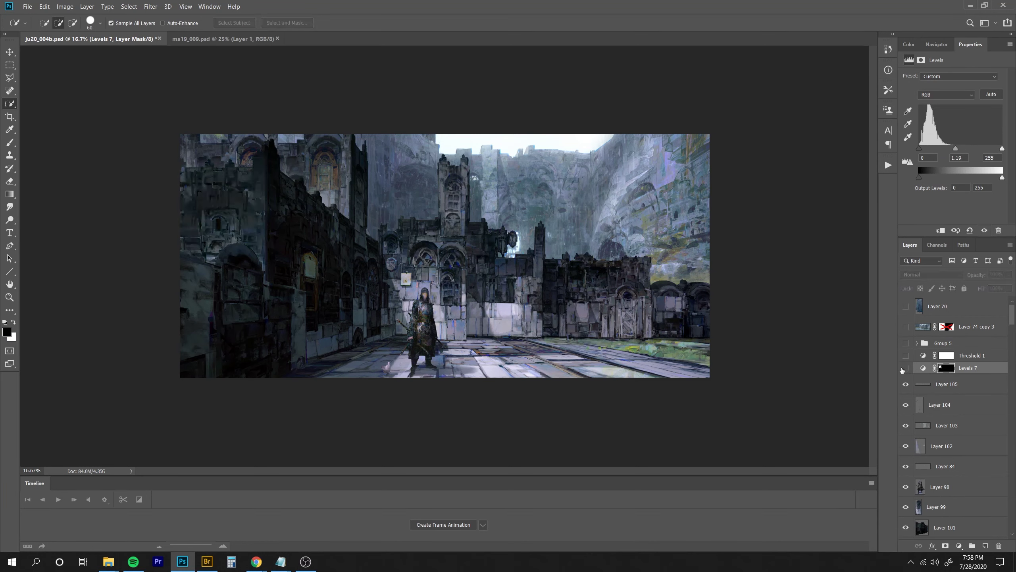
left_click(904, 368)
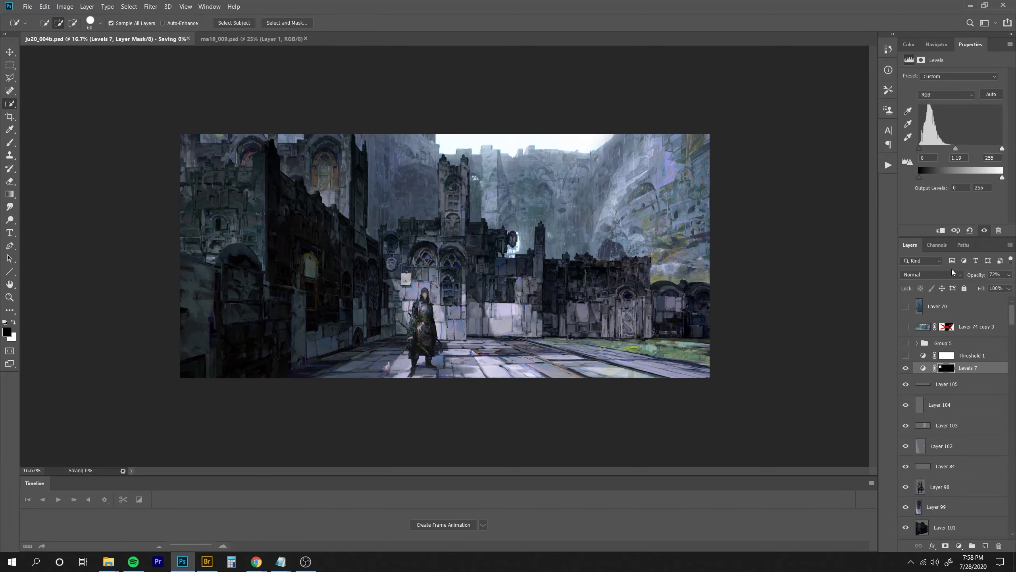
Flip the canvas horizontally and compare the painting with and without the Levels 7 adjustment.
key("h")
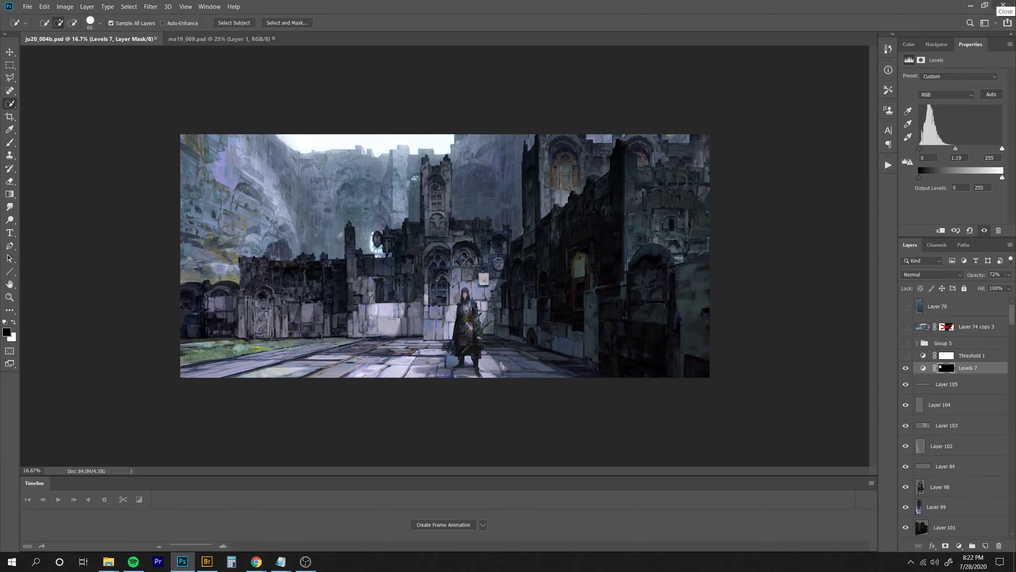
key("ctrl+plus")
left_click(905, 368)
left_click(905, 368)
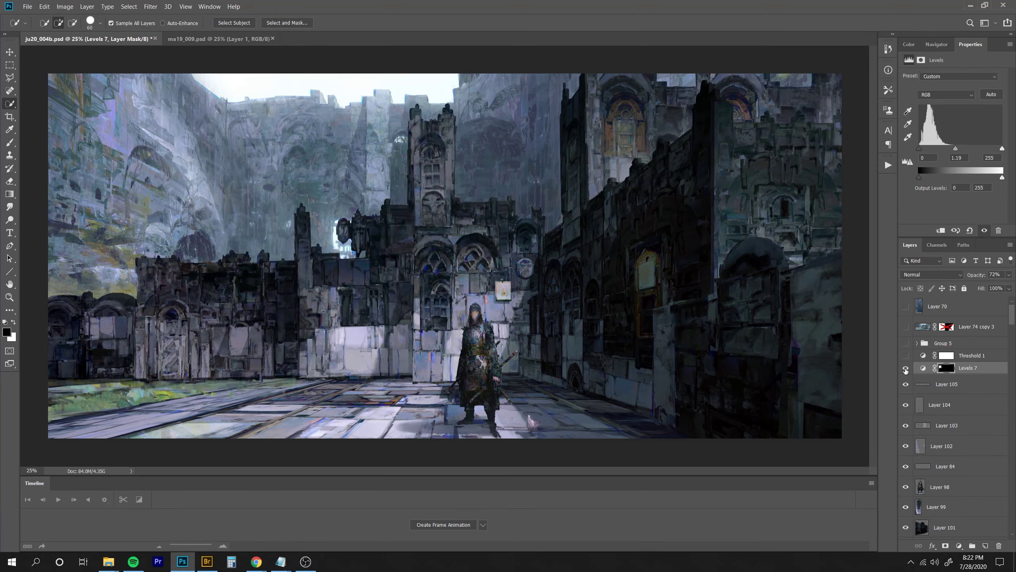
On a new layer, paint sampled dark tones over the shaded arched facade's edge and the wall near the round window.
key("ctrl+alt+shift+n")
key("b")
left_click(721, 253, "alt")
mouse_move(786, 197)
left_mouse_down()
mouse_move(768, 187)
mouse_move(805, 192)
left_mouse_up()
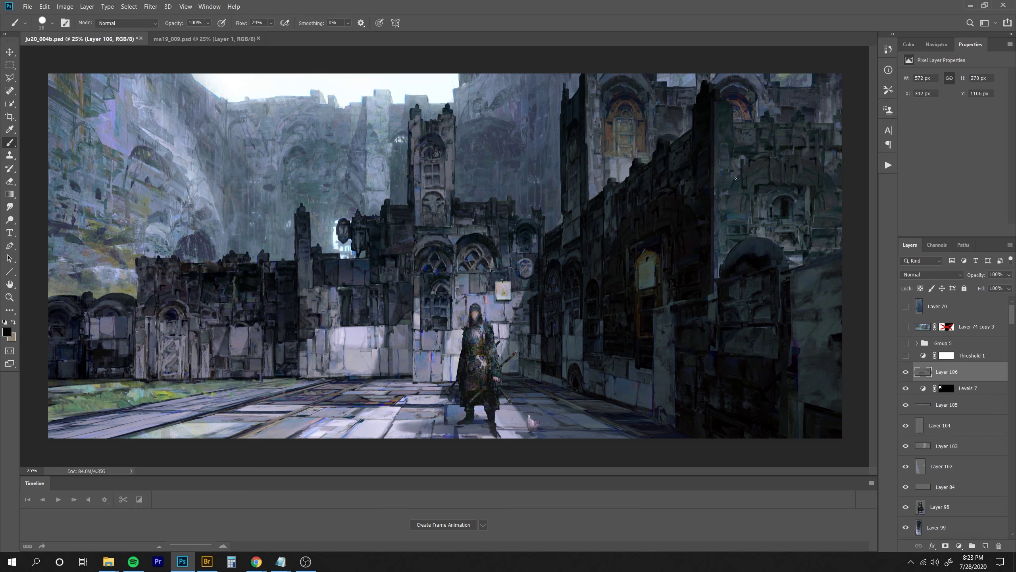
key("ctrl+z")
left_click_drag(727, 183, 722, 180)
key("e")
key("b")
key("[")
left_click_drag(542, 236, 541, 218)
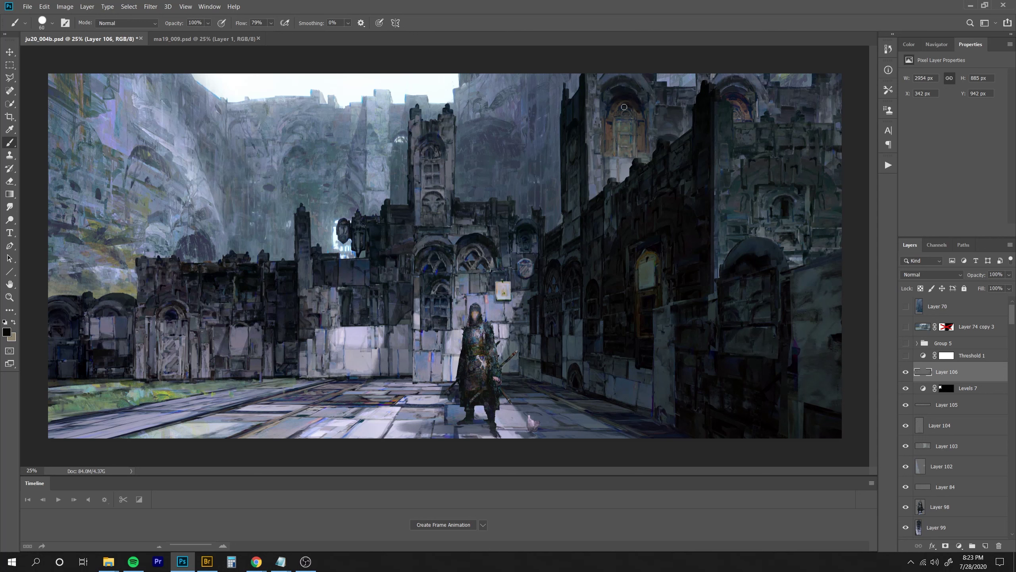
Darken the orange arched windows and surrounding stone of the tall background towers with sampled colours, checking the painting at small scale.
left_click_drag(624, 107, 640, 116)
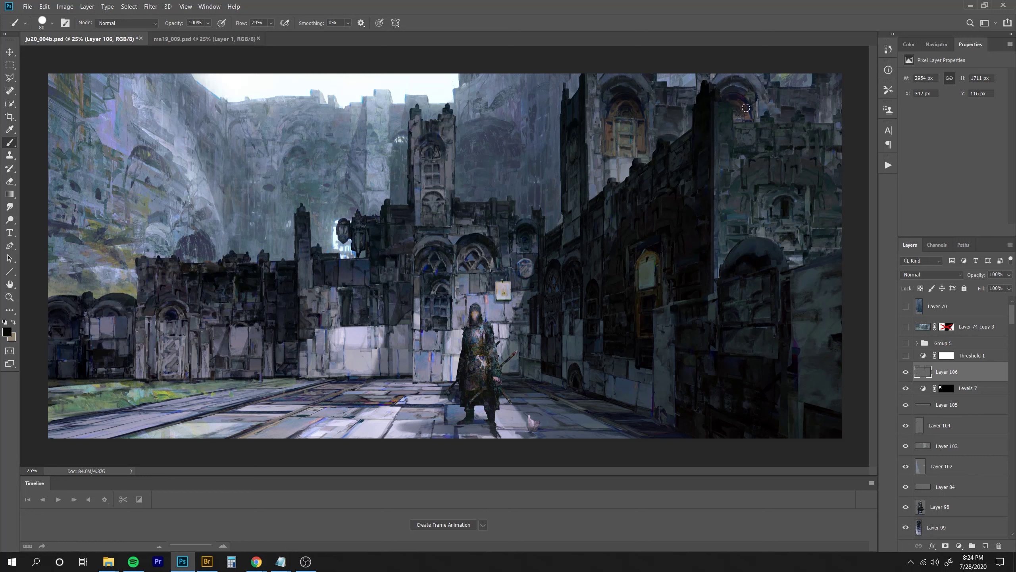
key("e")
key("b")
left_click_drag(603, 76, 647, 92)
key("e")
key("b")
left_click(779, 102, "alt")
mouse_move(763, 101)
left_mouse_down()
mouse_move(760, 114)
mouse_move(775, 111)
mouse_move(722, 80)
left_mouse_up()
key("ctrl+minus")
key("ctrl+minus")
key("ctrl+minus")
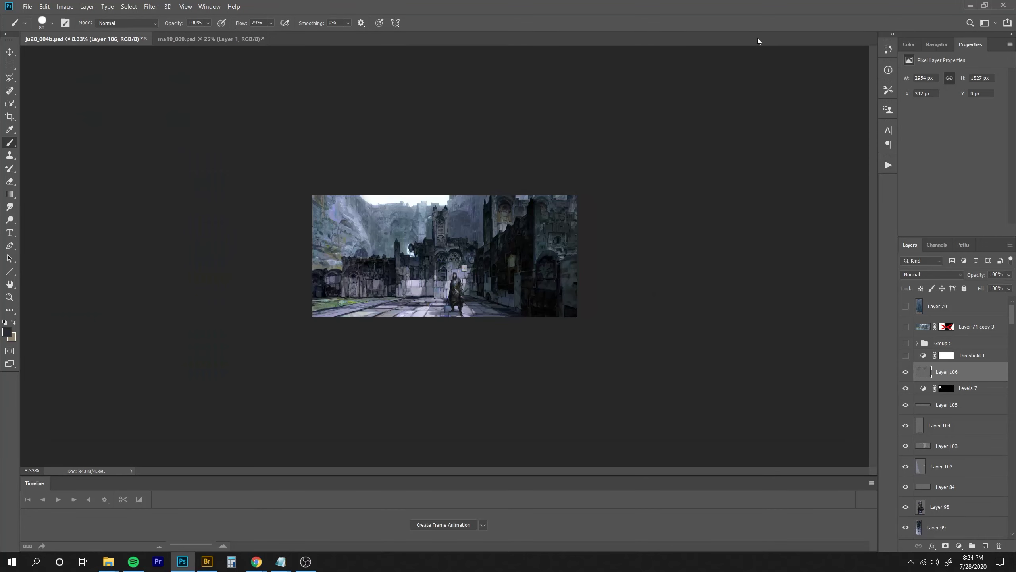
Paint sampled shadow tones over the courtyard floor beside the figure and toward the base of the dark wall.
key("ctrl+plus")
key("ctrl+plus")
key("ctrl+plus")
key("bracketright")
left_click(536, 404, "alt")
mouse_move(532, 411)
left_mouse_down()
mouse_move(554, 412)
mouse_move(511, 386)
left_mouse_up()
left_click(562, 372, "alt")
left_click(553, 403, "alt")
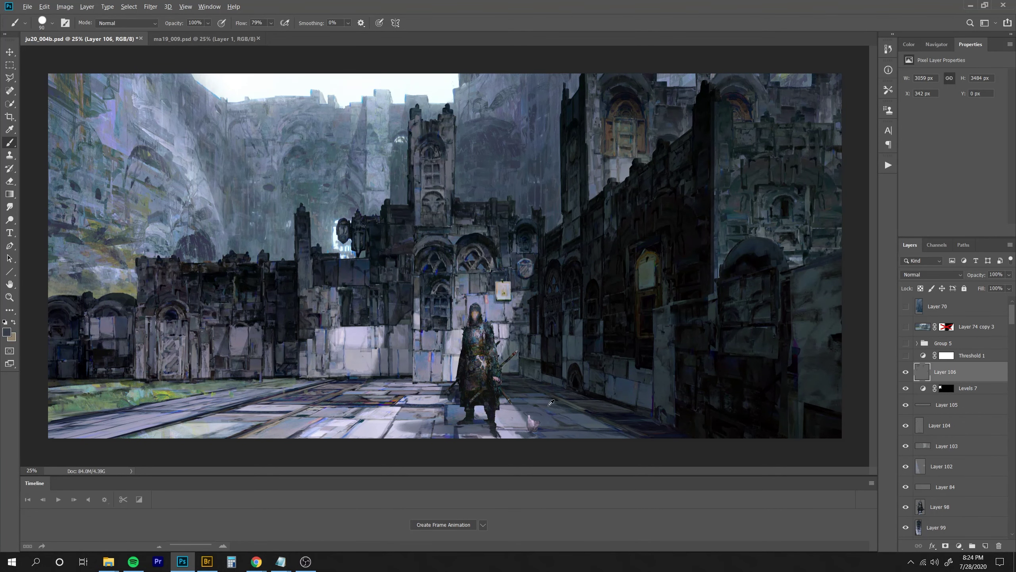
left_click(589, 415, "alt")
mouse_move(623, 414)
left_mouse_down()
mouse_move(605, 414)
mouse_move(639, 412)
left_mouse_up()
mouse_move(579, 395)
left_mouse_down()
mouse_move(602, 400)
mouse_move(570, 395)
mouse_move(582, 384)
mouse_move(635, 404)
mouse_move(618, 420)
mouse_move(686, 442)
mouse_move(647, 435)
left_mouse_up()
left_click(613, 417, "alt")
key("e")
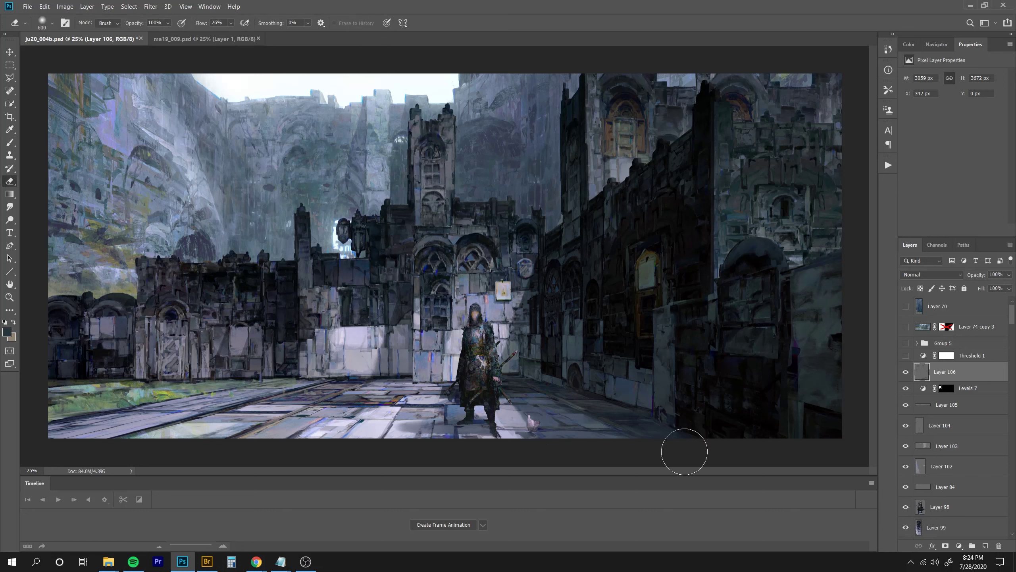
Darken the wall section beside the narrow tower with larger sampled strokes and switch to the Eraser to soften them.
key("b")
left_click(287, 279, "alt")
mouse_move(275, 281)
left_mouse_down()
mouse_move(280, 269)
mouse_move(292, 303)
mouse_move(283, 295)
left_mouse_up()
left_click(277, 293, "alt")
key("bracketright")
key("bracketright")
mouse_move(264, 328)
left_mouse_down()
mouse_move(250, 356)
mouse_move(266, 345)
left_mouse_up()
mouse_move(284, 357)
left_mouse_down()
mouse_move(275, 333)
mouse_move(285, 372)
left_mouse_up()
left_click(279, 346, "alt")
key("e")
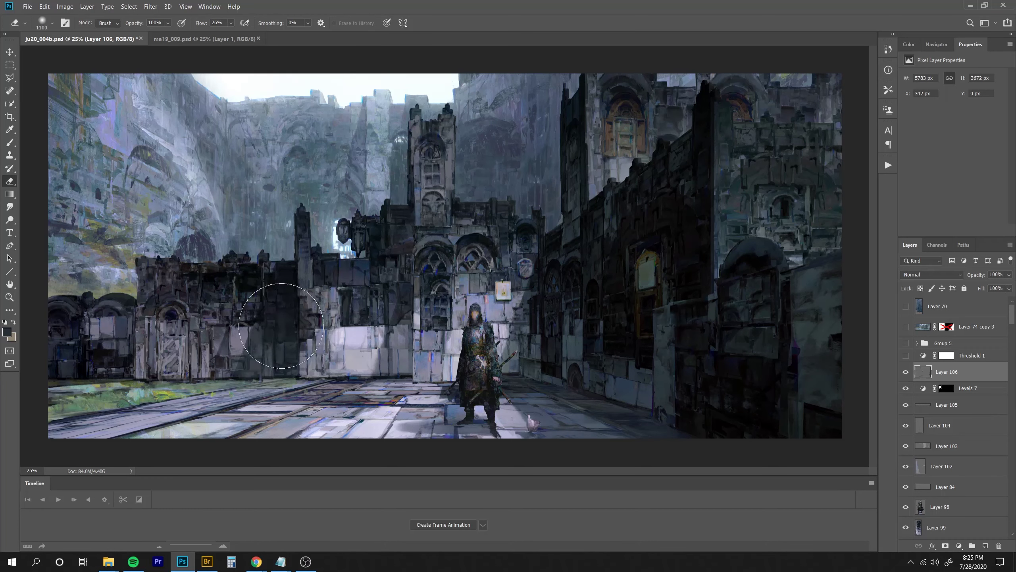
On a new layer, clone wall texture along the bright edge of the distant cliff-like wall and check it at small scale.
key("ctrl+shift+alt+n")
key("s")
left_click(197, 128, "alt")
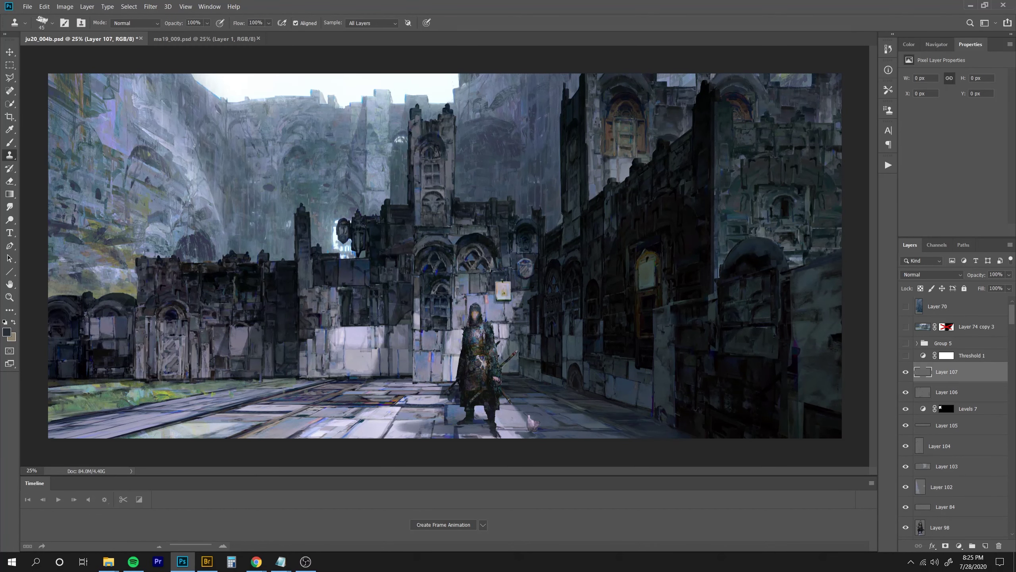
left_click_drag(193, 118, 195, 138)
mouse_move(195, 134)
left_mouse_down()
mouse_move(188, 162)
mouse_move(190, 120)
mouse_move(192, 152)
mouse_move(205, 159)
mouse_move(186, 150)
mouse_move(225, 170)
mouse_move(188, 152)
mouse_move(180, 124)
mouse_move(218, 157)
left_mouse_up()
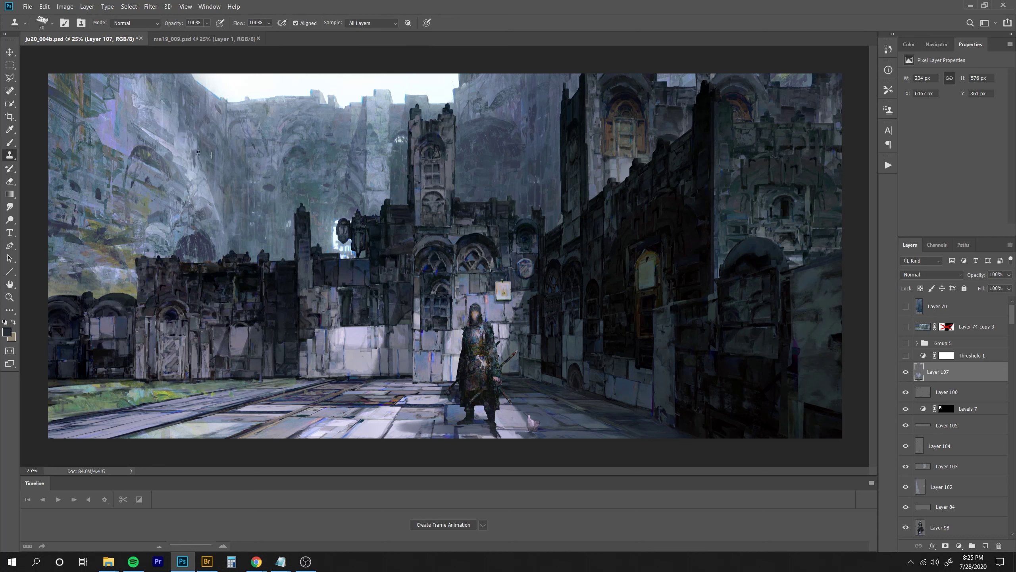
key("bracketright")
left_click_drag(194, 160, 194, 173)
key("ctrl+minus")
key("ctrl+minus")
key("ctrl+plus")
key("ctrl+plus")
Select the central tower's upper part with Quick Selection, copy it to a new layer and enlarge it slightly.
key("l")
key("w")
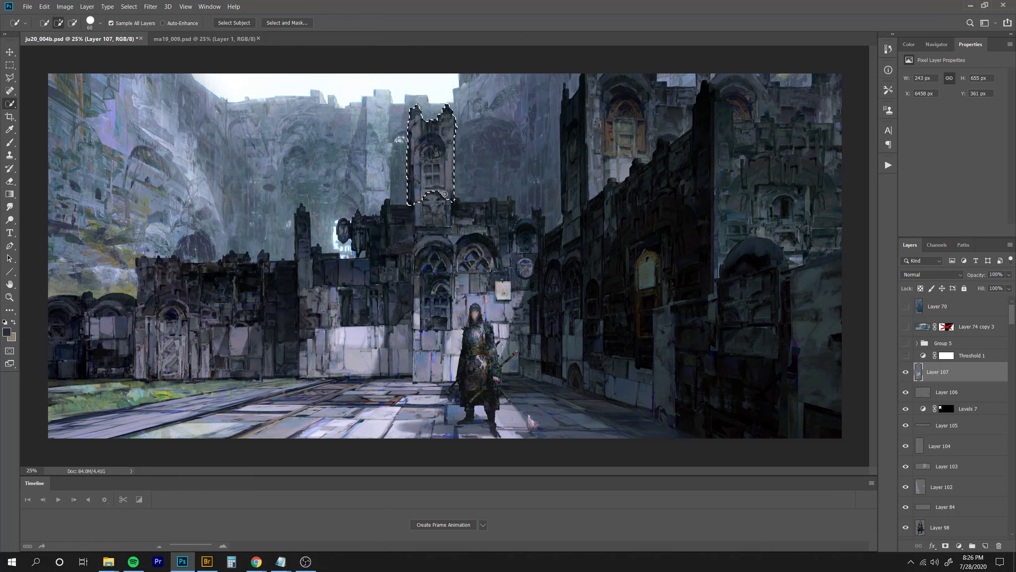
key("ctrl+j")
key("ctrl+t")
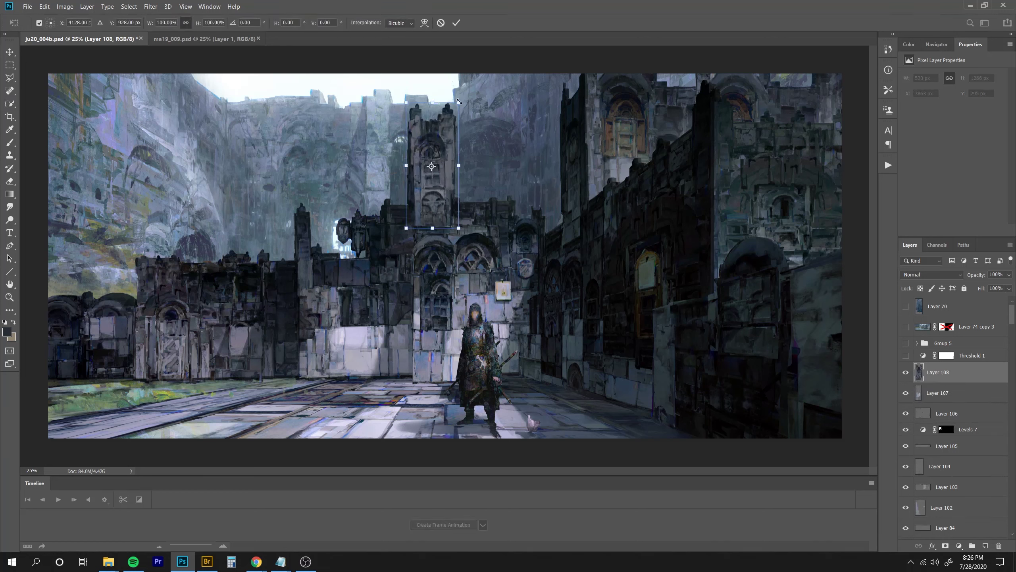
left_click_drag(407, 103, 404, 97)
key("Return")
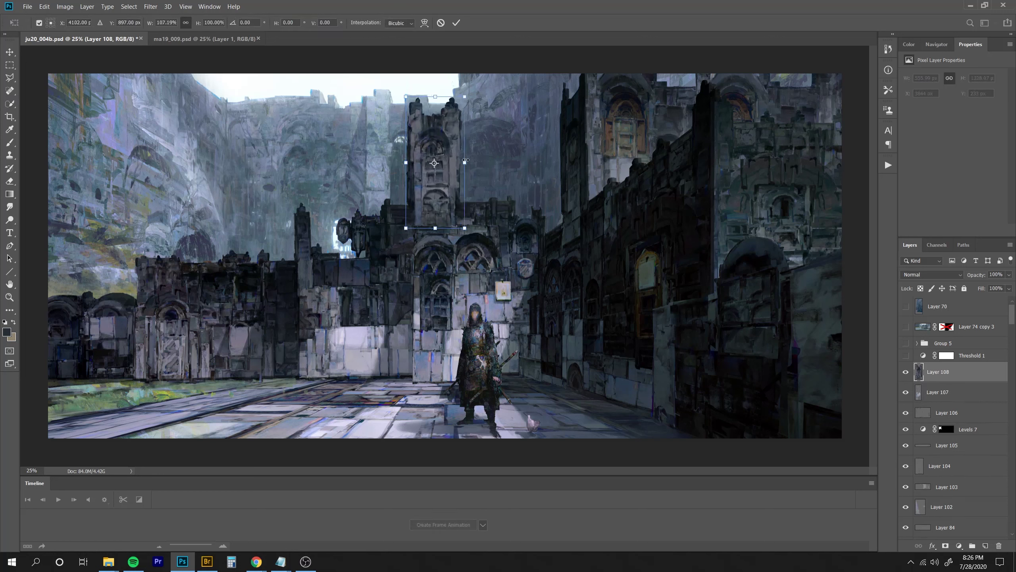
Enlarge the central tower copy further to about 593 by 1443 px while judging it in the whole composition.
key("ctrl+minus")
key("ctrl+plus")
key("ctrl+t")
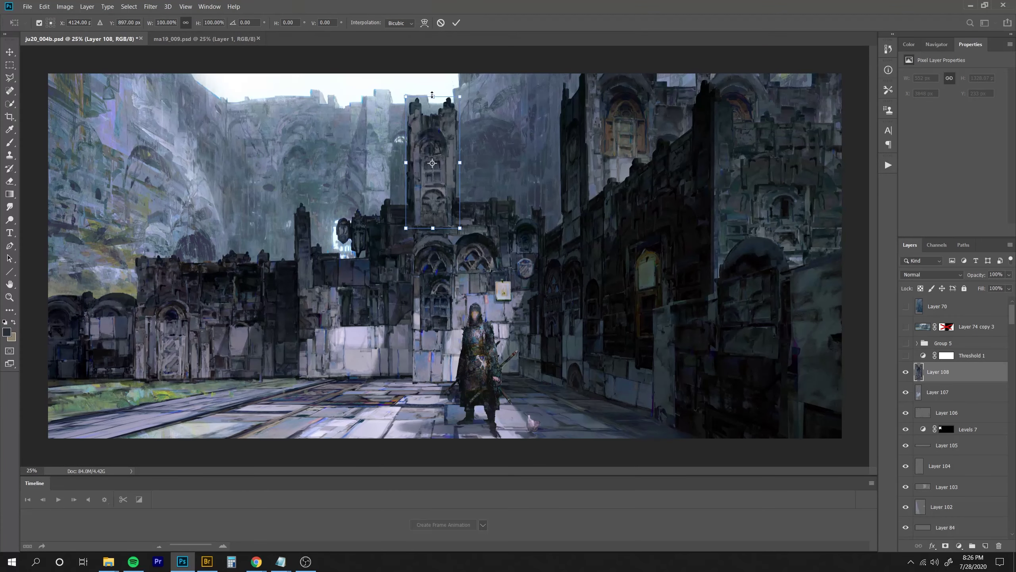
left_click_drag(432, 97, 432, 89)
key("Return")
key("ctrl+minus")
key("ctrl+t")
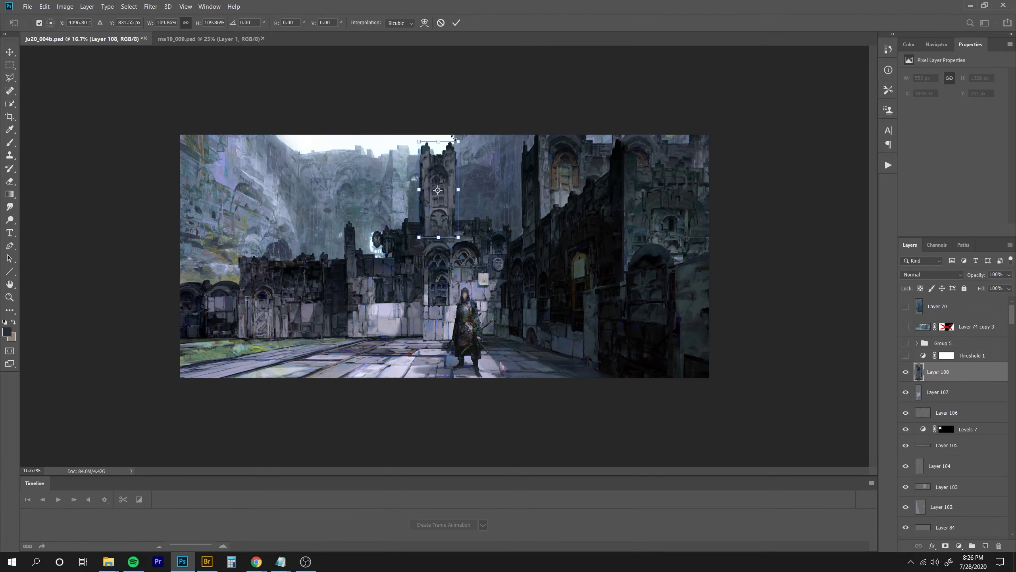
left_click_drag(418, 148, 417, 147)
key("Return")
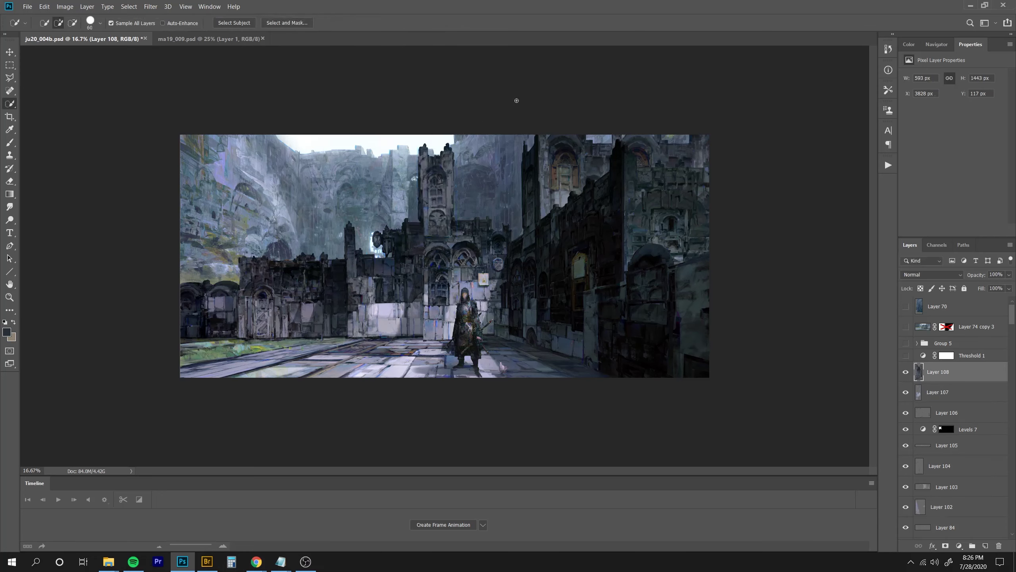
Judge the enlarged tower at small scale and reduce its copy to about 581 by 1413 px.
key("ctrl+plus")
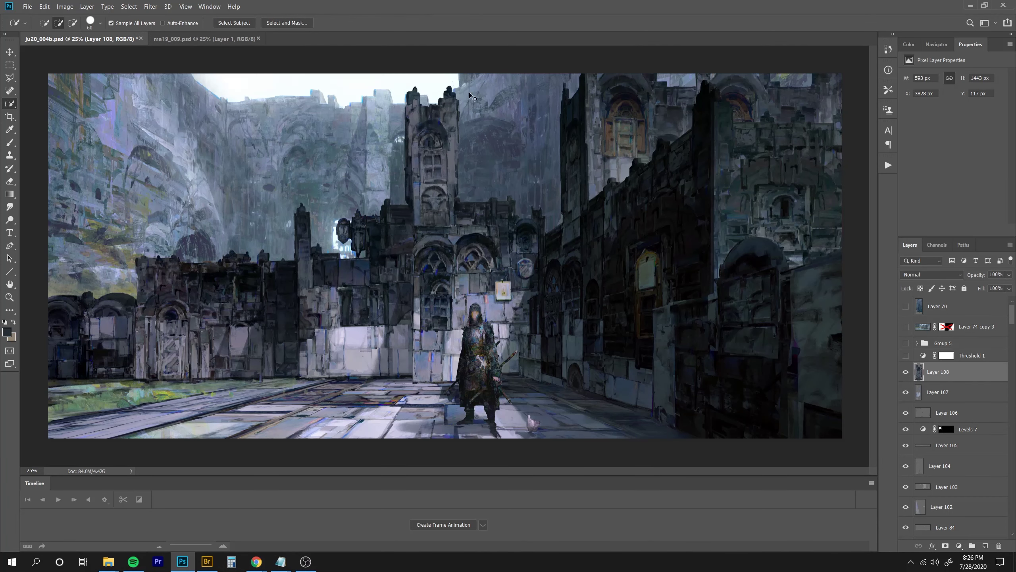
key("ctrl+minus")
key("ctrl+minus")
key("ctrl+plus")
key("ctrl+plus")
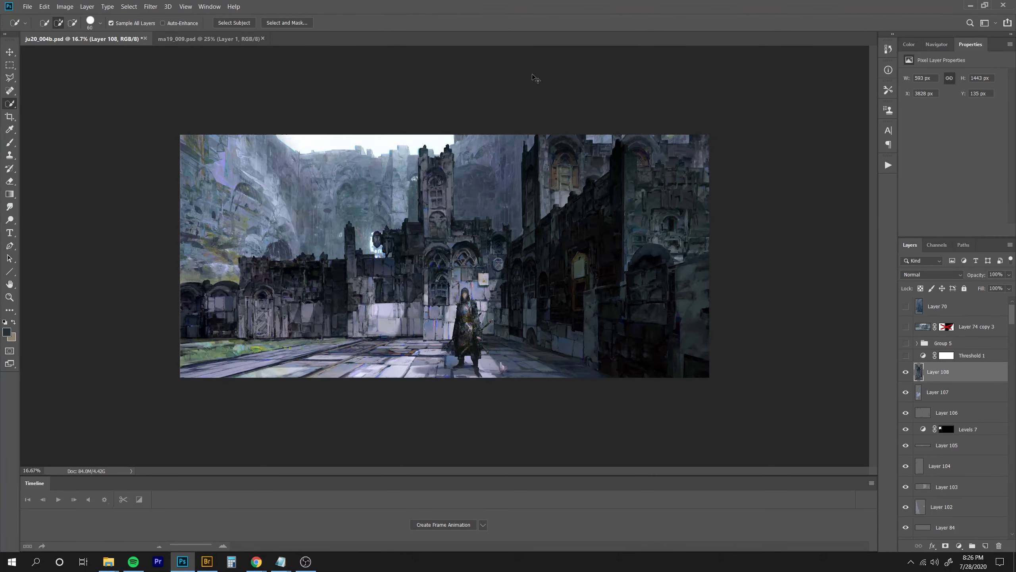
key("ctrl+t")
left_click_drag(433, 132, 433, 135)
left_click_drag(402, 87, 403, 90)
key("Return")
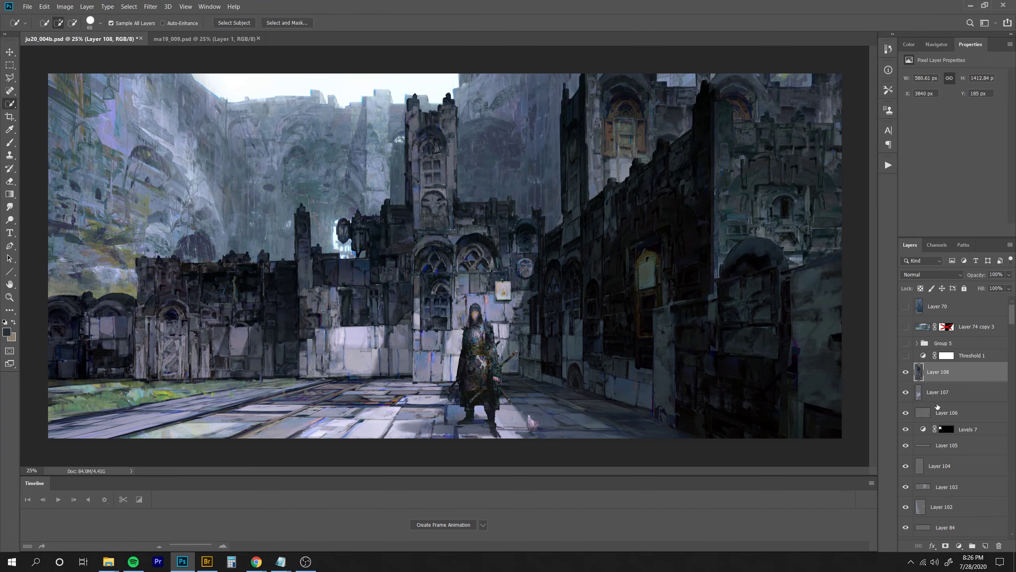
Nudge the tower copy upward to Y 153 px and compare the painting with and without it.
key("v")
key("shift+Up")
key("Down")
key("Down")
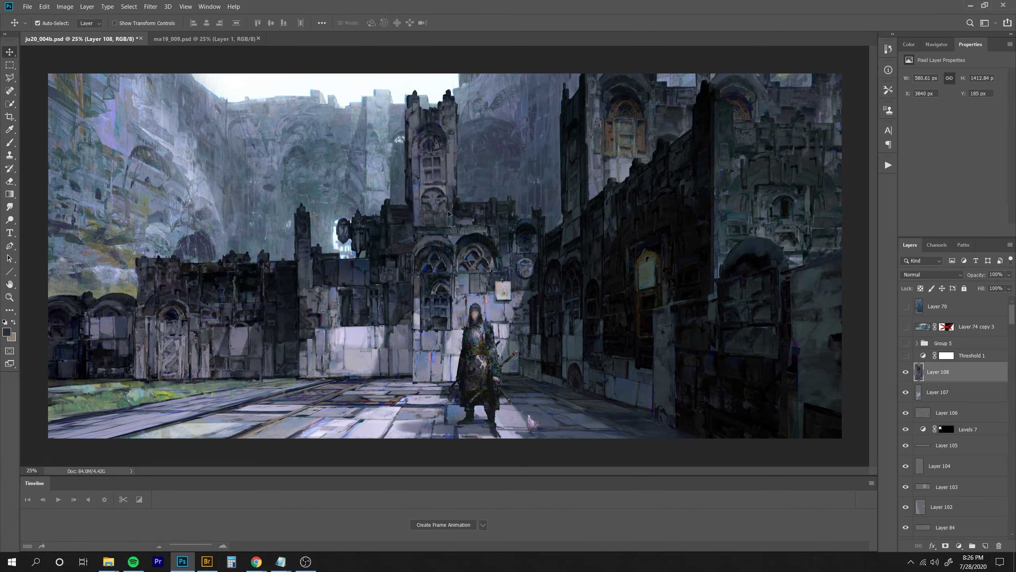
key("shift+Up")
key("shift+Down")
key("ctrl+minus")
key("ctrl+plus")
key("ctrl+plus")
key("s")
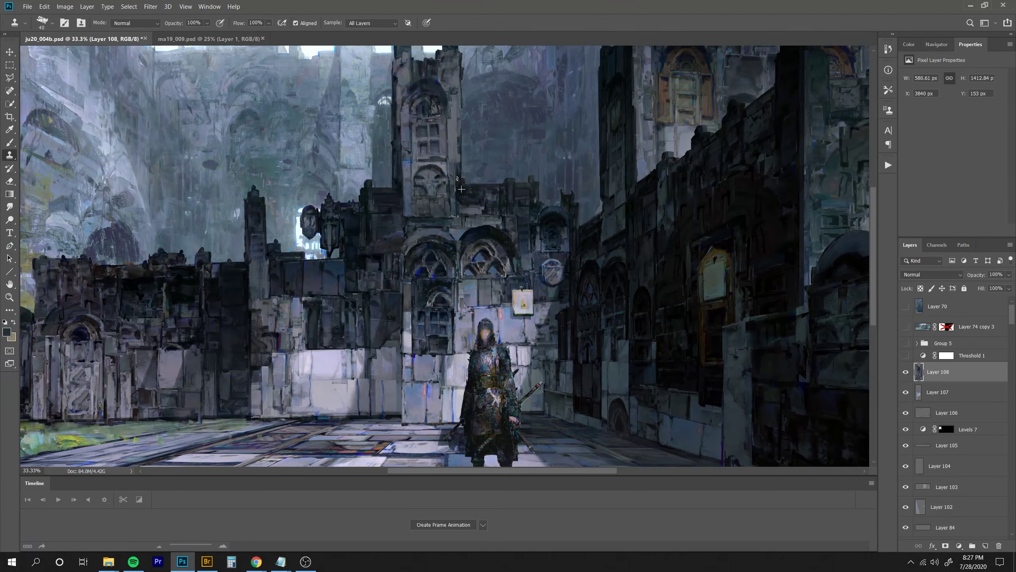
key("ctrl+minus")
left_click(906, 372)
left_click(907, 372)
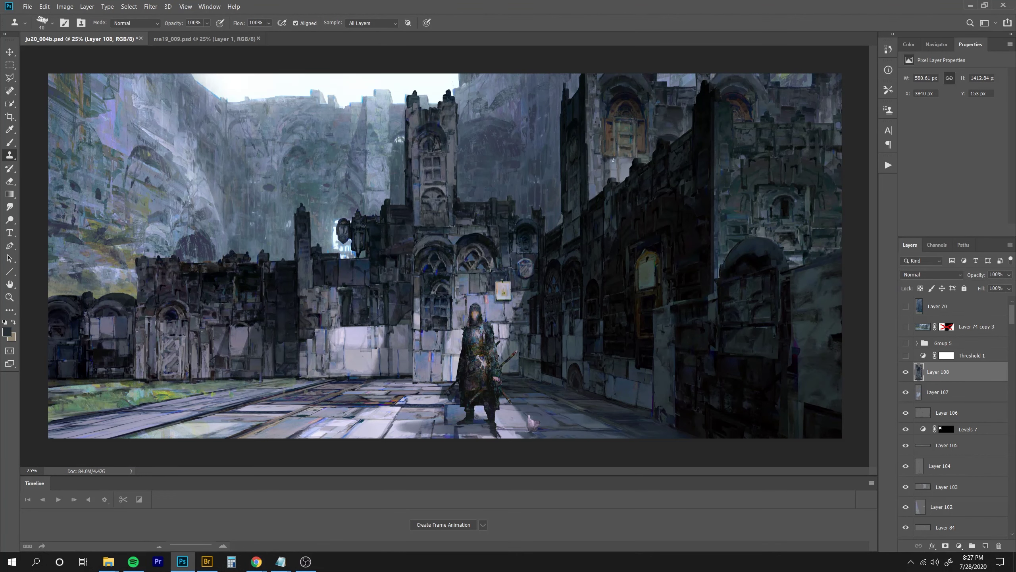
Scale the tower copy to about 566 by 1378 px and compare it with the original tower at different view scales.
key("ctrl+t")
left_click_drag(403, 89, 405, 93)
key("Return")
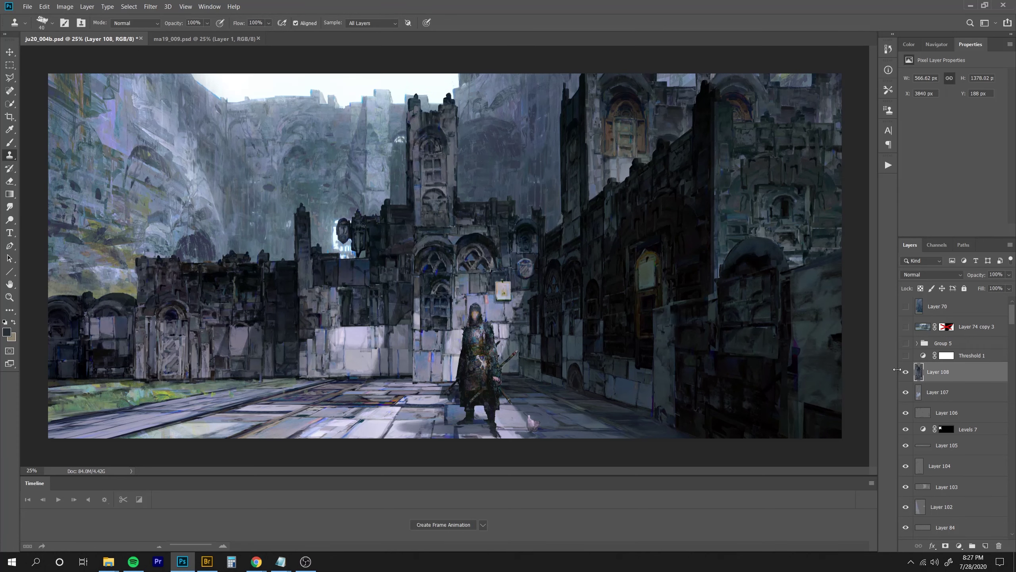
key("ctrl+t")
left_click_drag(471, 86, 472, 83)
key("Return")
key("s")
left_click(906, 372)
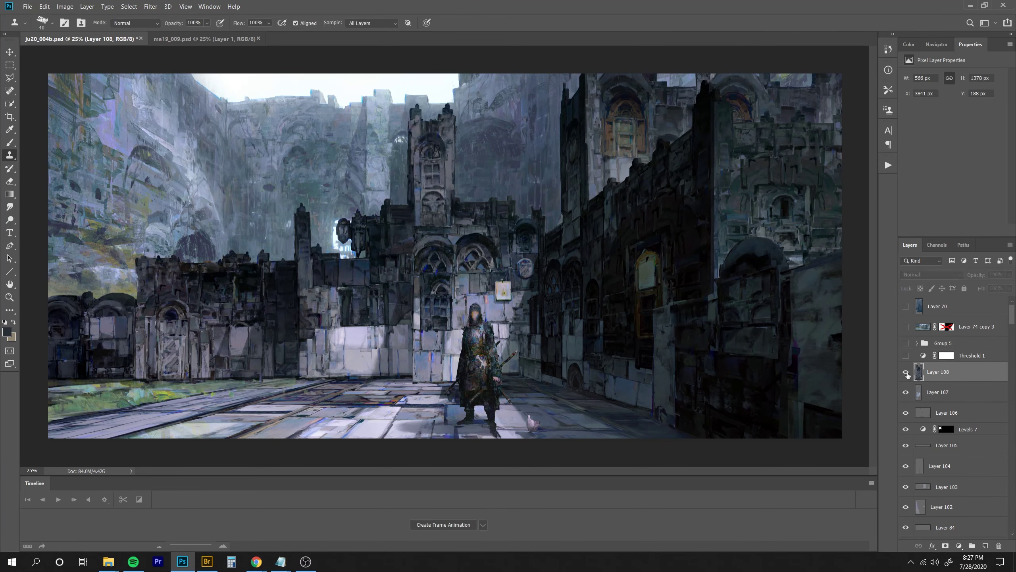
left_click(906, 372)
left_click(905, 372)
left_click(906, 372)
key("ctrl+minus")
key("ctrl+minus")
key("ctrl+plus")
key("ctrl+plus")
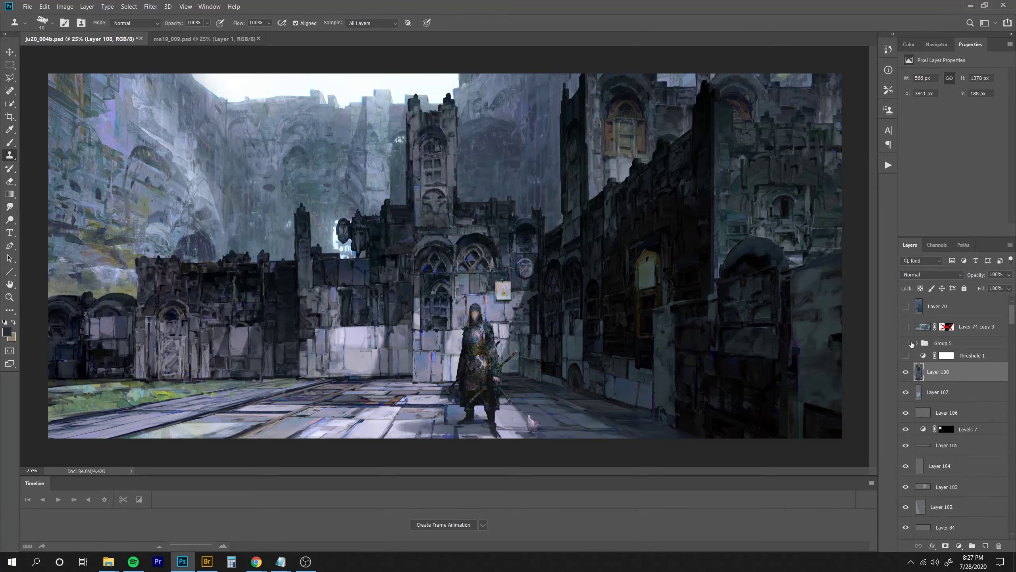
Reduce the tower copy further to about 550 by 1352 px.
key("ctrl+t")
left_click_drag(404, 93, 405, 95)
key("Return")
key("ctrl+t")
left_click_drag(610, 47, 616, 39)
key("Return")
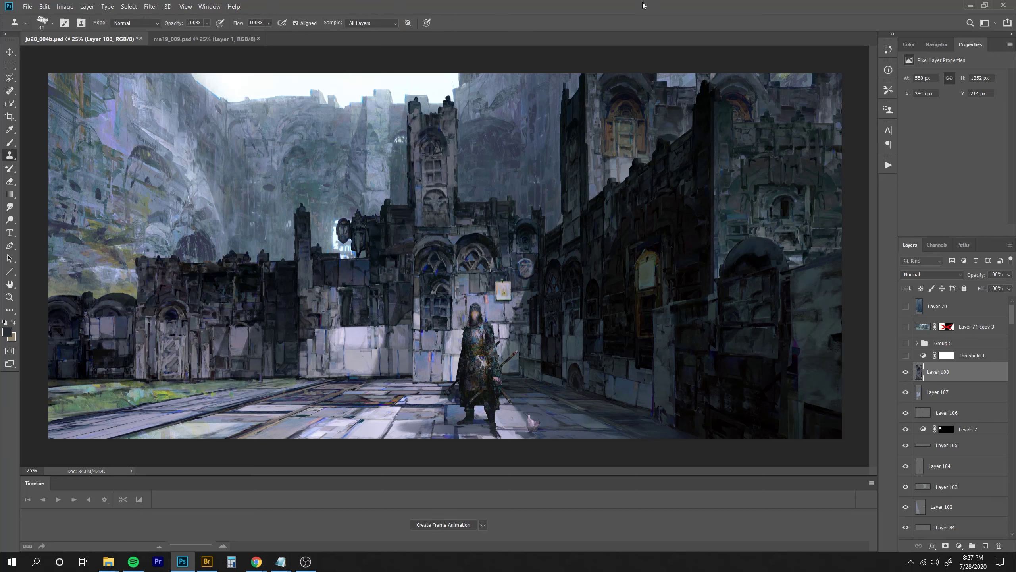
Add a new layer and paint small strokes with a sampled colour around the wall and sword beside the figure.
key("ctrl+shift+alt+n")
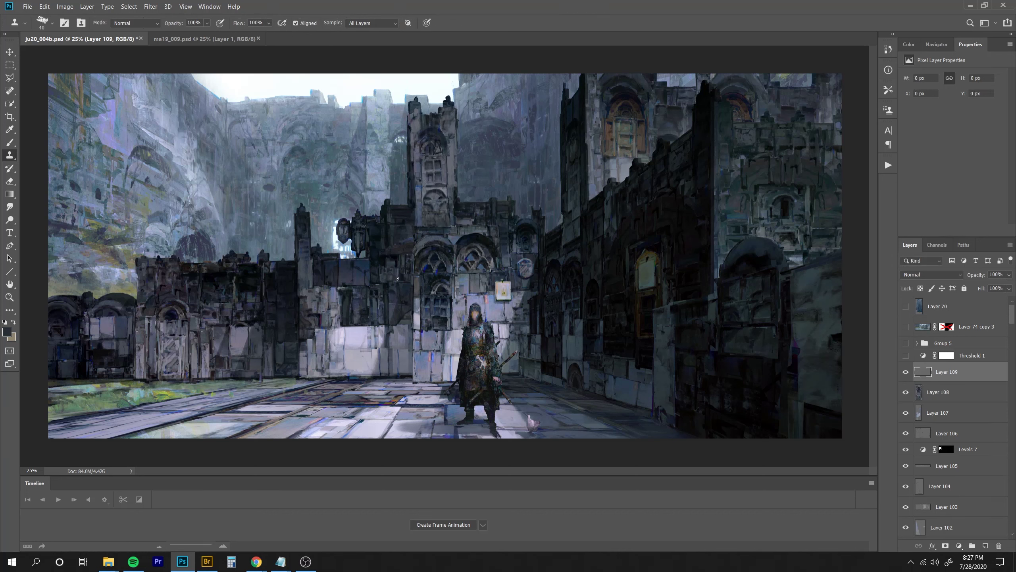
key("b")
mouse_move(497, 347)
left_mouse_down()
mouse_move(498, 373)
mouse_move(508, 353)
mouse_move(521, 353)
left_mouse_up()
left_click(508, 352, "alt")
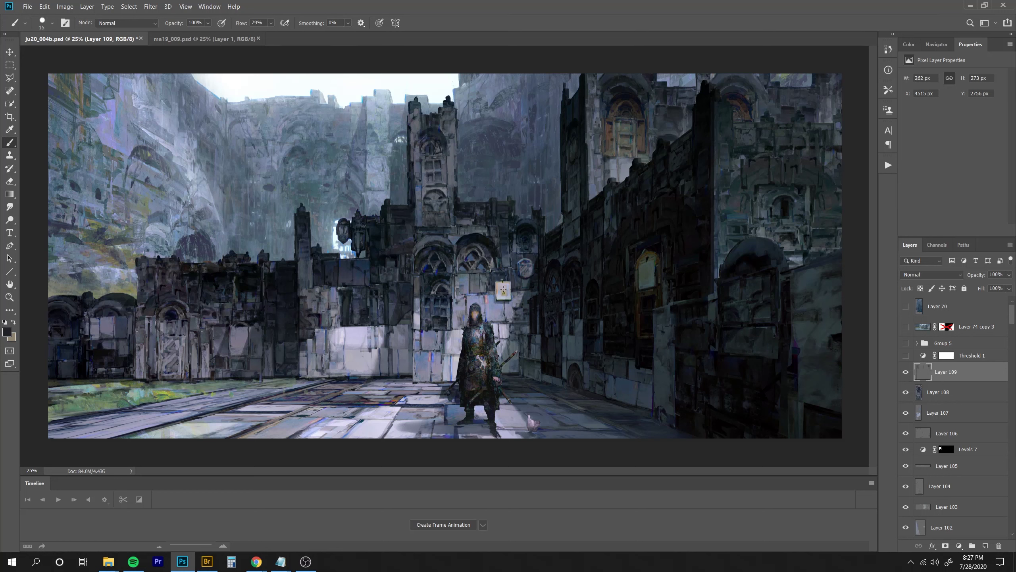
left_click_drag(453, 329, 454, 335)
key("ctrl+z")
Paint small dark accents on the pale wall stones, the shaded wall above them and around the round window.
left_click_drag(387, 346, 387, 353)
key("bracketright")
key("bracketright")
left_click_drag(373, 305, 373, 311)
key("bracketleft")
key("bracketright")
mouse_move(517, 258)
left_mouse_down()
mouse_move(576, 144)
mouse_move(519, 254)
left_mouse_up()
key("bracketleft")
key("bracketleft")
key("bracketright")
key("bracketright")
Clone stone texture with a small brush along the base of the shaded wall where it meets the courtyard floor.
left_click(605, 344, "alt")
key("s")
key("bracketleft")
key("bracketleft")
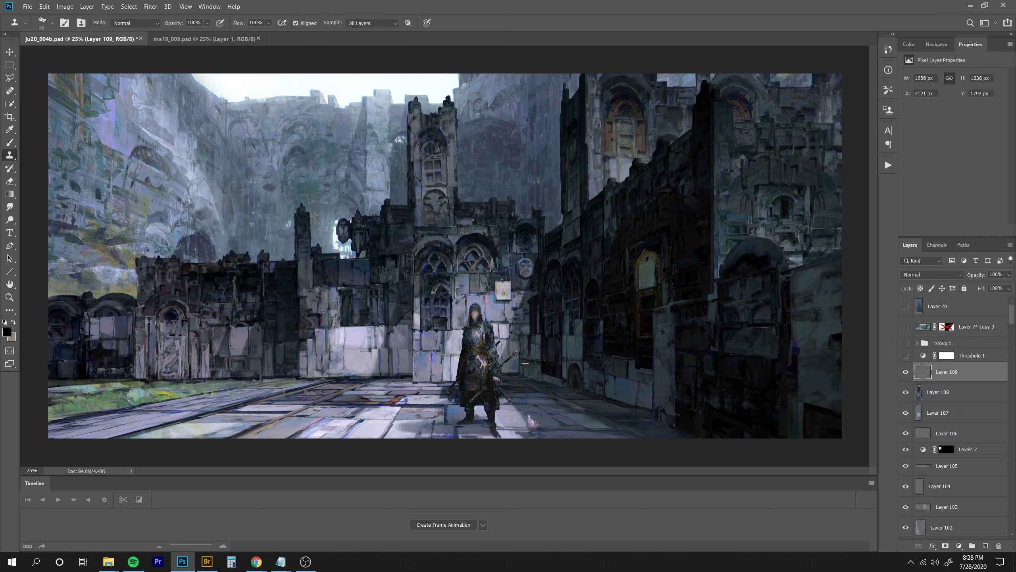
left_click_drag(553, 373, 622, 382)
left_click_drag(634, 391, 623, 389)
key("bracketright")
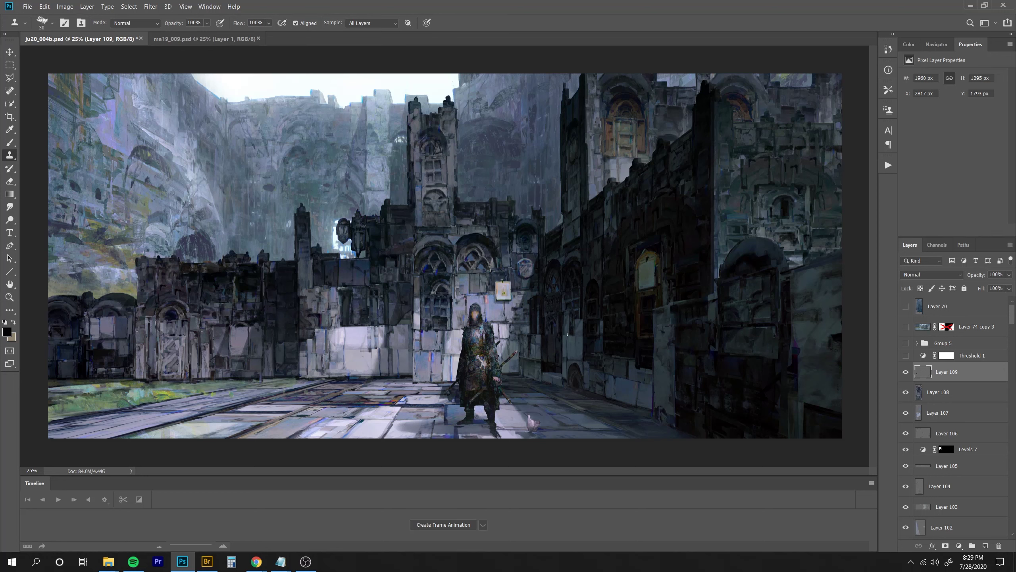
Clone stone detail with a larger brush across the low dark wall and around its arched doorway.
key("bracketright")
mouse_move(286, 315)
left_mouse_down()
mouse_move(281, 296)
mouse_move(260, 298)
mouse_move(264, 282)
mouse_move(228, 299)
left_mouse_up()
left_click_drag(146, 318, 140, 375)
key("e")
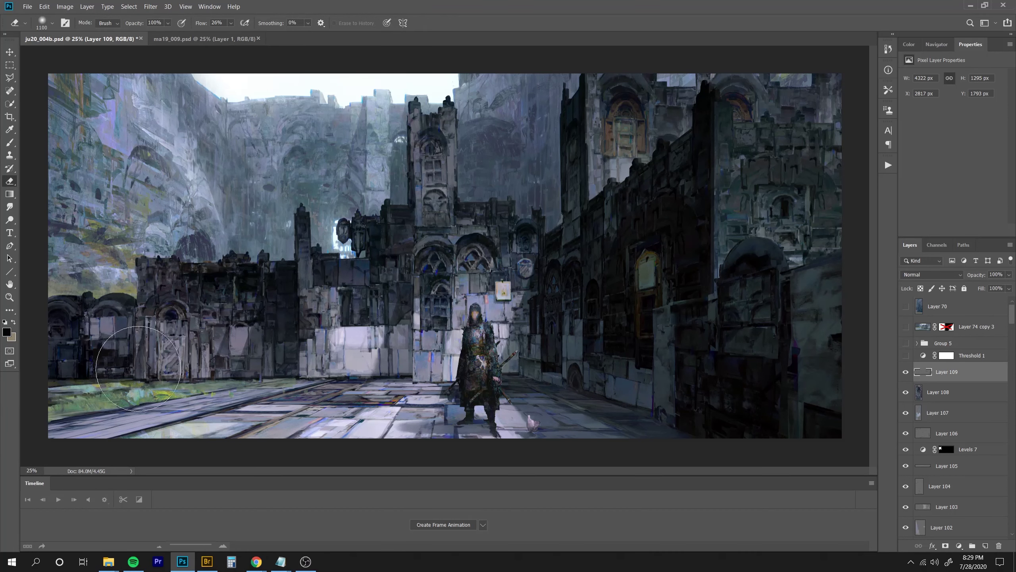
Clone dark stone onto the low wall's outer corner and the arched wall next to it, undoing the unwanted strokes.
key("s")
left_click(282, 280, "alt")
mouse_move(133, 300)
left_mouse_down()
mouse_move(138, 286)
mouse_move(137, 302)
left_mouse_up()
key("ctrl+z")
key("ctrl+z")
left_click_drag(135, 263, 135, 261)
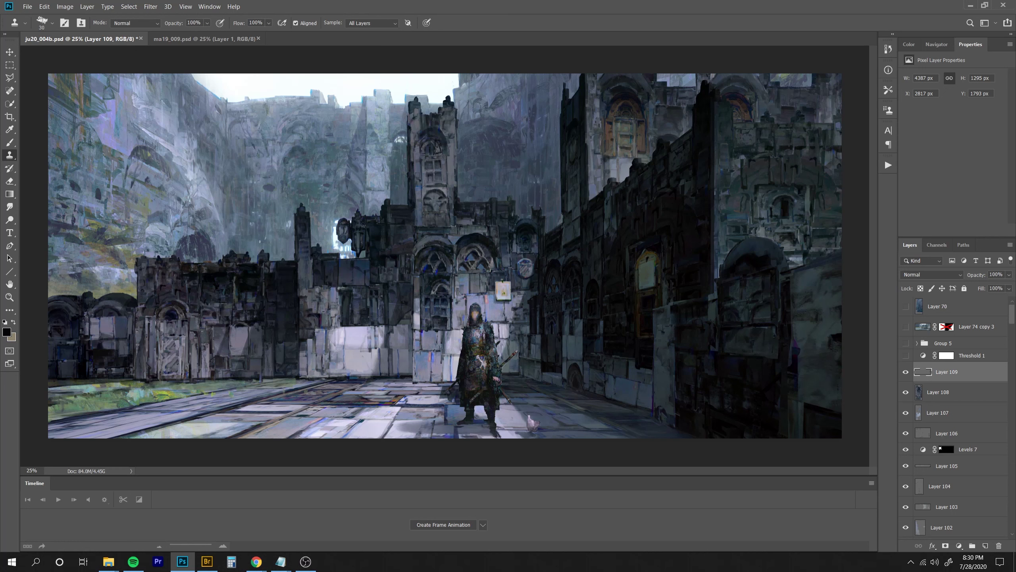
mouse_move(113, 320)
left_mouse_down()
mouse_move(113, 335)
mouse_move(101, 340)
mouse_move(97, 321)
left_mouse_up()
On a new layer, clone paving texture across the sunlit courtyard floor and around the figure's feet with varied brush sizes.
key("ctrl+shift+alt+n")
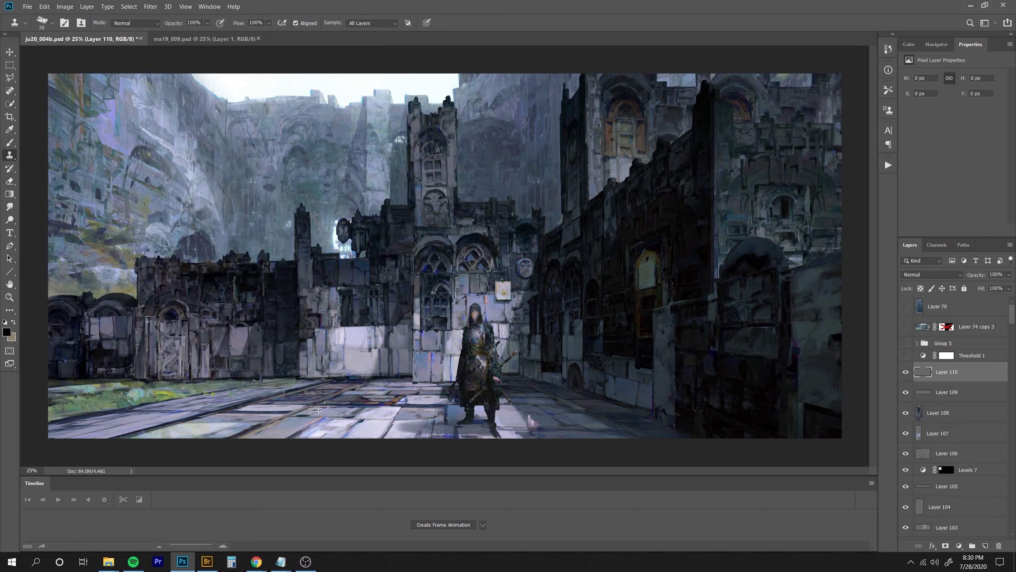
left_click_drag(319, 411, 330, 413)
left_click_drag(500, 419, 513, 437)
key("bracketright")
key("bracketright")
key("bracketright")
key("bracketright")
key("bracketleft")
key("bracketleft")
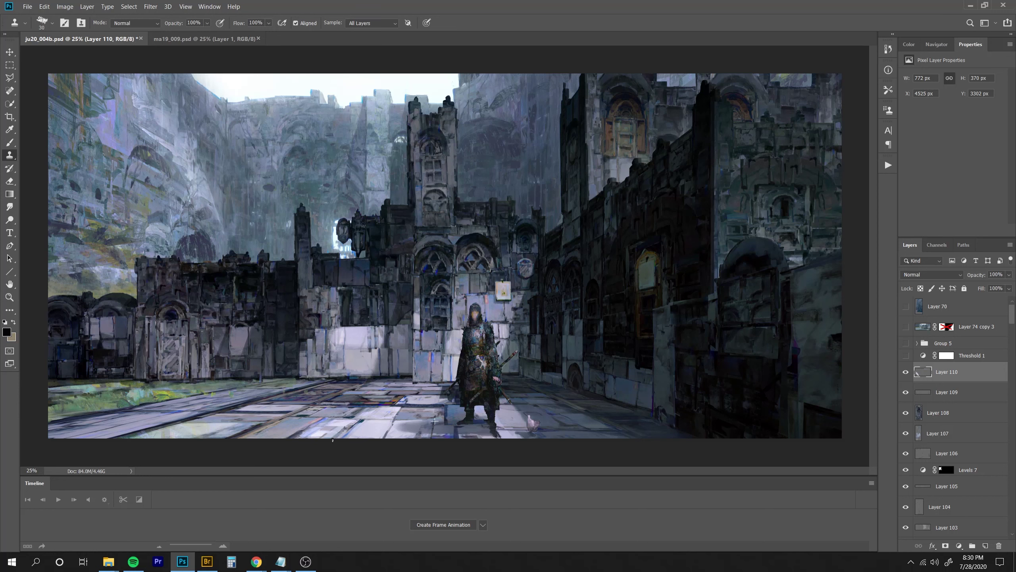
key("bracketleft")
left_click_drag(490, 396, 493, 397)
Clone stone detail onto the wall near the hanging notice and along the upper walls on both sides of the central tower.
left_click_drag(495, 285, 496, 286)
left_click(598, 243, "alt")
left_click_drag(396, 253, 399, 256)
key("bracketright")
key("bracketright")
key("bracketright")
left_click_drag(532, 223, 517, 227)
key("e")
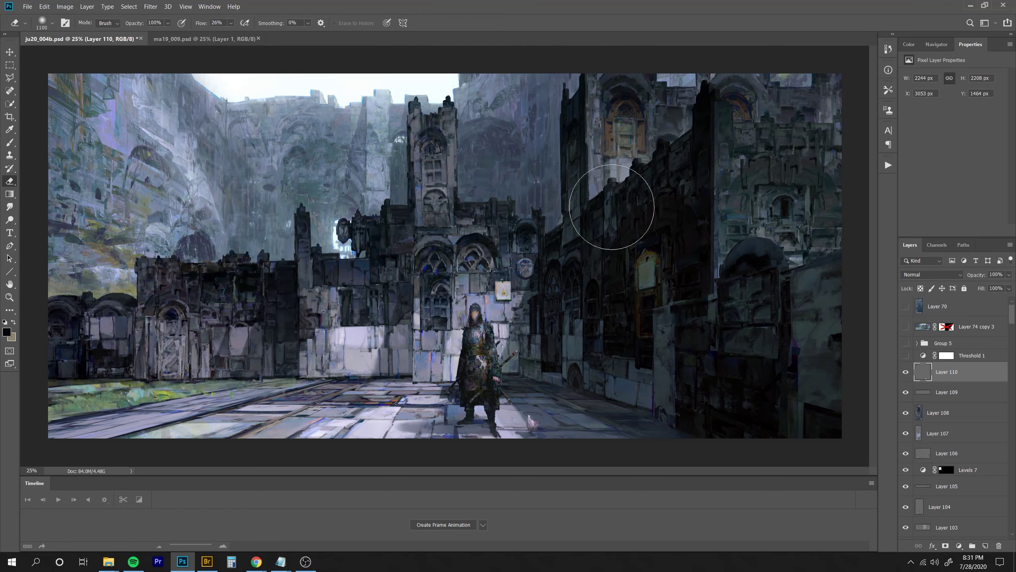
Clone stone texture across the tops of the large dark towers at the canvas's upper edge.
key("s")
mouse_move(551, 86)
left_mouse_down()
mouse_move(572, 113)
mouse_move(568, 72)
mouse_move(655, 75)
left_mouse_up()
left_click(663, 77, "alt")
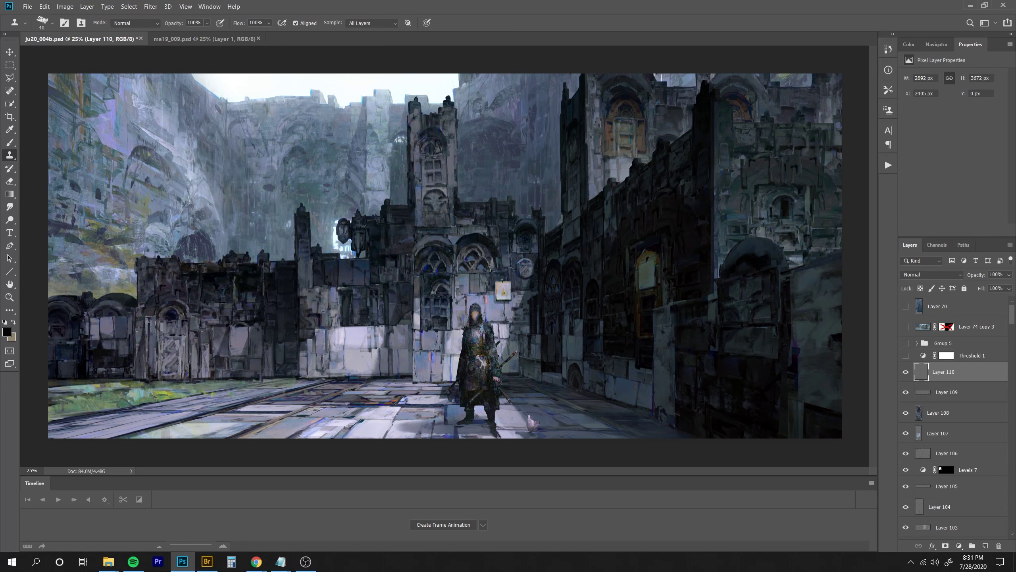
key("]")
key("bracketright")
key("bracketright")
Clone masonry detail onto the long shaded side wall and its upper edge, sampling several nearby stone areas.
left_click(680, 156, "alt")
key("bracketright")
left_click(625, 194, "alt")
mouse_move(607, 263)
left_mouse_down()
mouse_move(669, 182)
mouse_move(617, 242)
mouse_move(604, 298)
left_mouse_up()
left_click(679, 240, "alt")
left_click(626, 229, "alt")
mouse_move(624, 221)
left_mouse_down()
mouse_move(643, 199)
mouse_move(624, 220)
left_mouse_up()
Clone dark stone from the shaded side wall onto the low wall beside the slim tower.
key("ctrl+minus")
key("ctrl+minus")
key("ctrl+equal")
key("ctrl+equal")
key("bracketright")
key("bracketleft")
key("bracketleft")
key("bracketleft")
key("bracketleft")
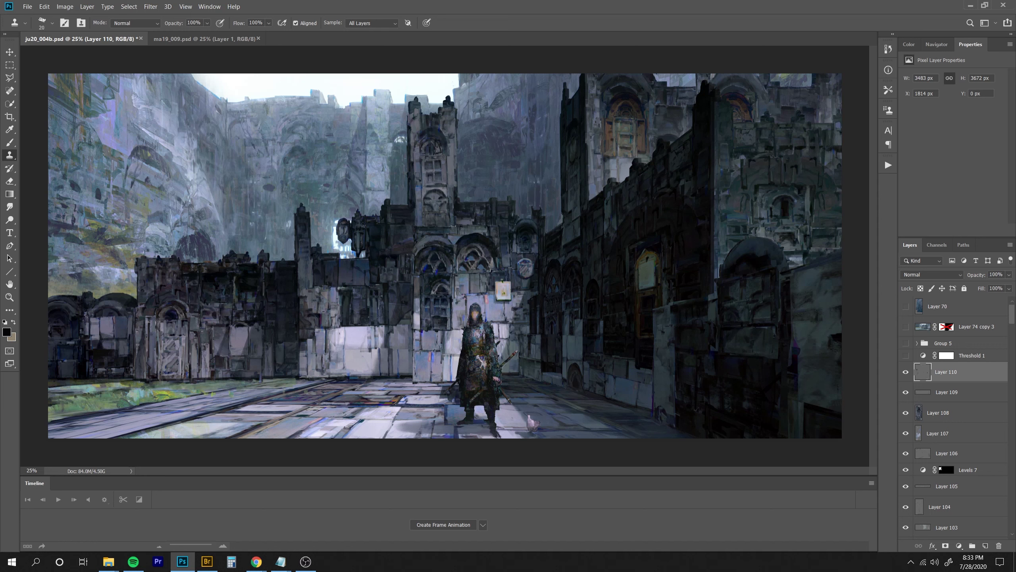
key("bracketright")
key("bracketright")
key("bracketright")
left_click(671, 229, "alt")
left_click_drag(279, 272, 279, 314)
key("ctrl+minus")
key("ctrl+minus")
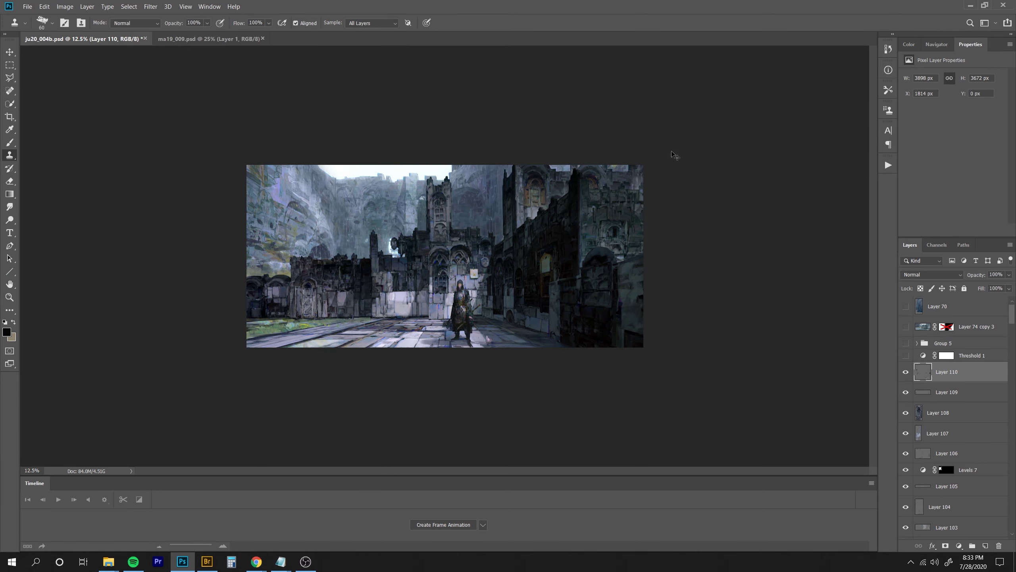
Clone hazy stone texture from the pale background cliff onto the distant wall behind the slim tower.
key("ctrl+plus")
key("bracketright")
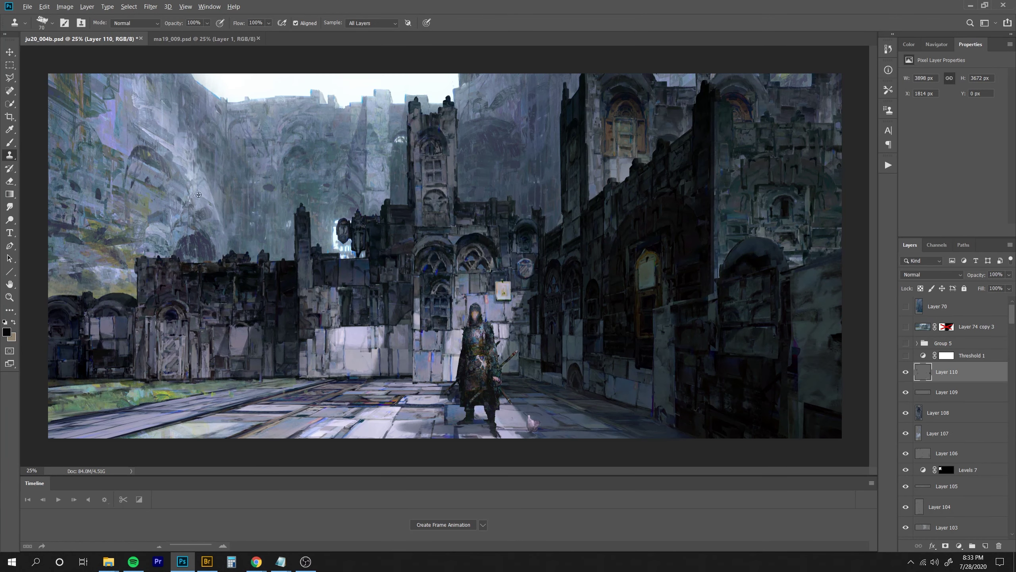
left_click(198, 194, "alt")
key("bracketleft")
key("bracketleft")
key("bracketleft")
key("bracketleft")
key("bracketleft")
key("bracketright")
key("bracketright")
key("bracketright")
key("ctrl+minus")
key("ctrl+plus")
mouse_move(275, 192)
left_mouse_down()
mouse_move(263, 187)
mouse_move(273, 189)
left_mouse_up()
On a new layer, clone a distant spire and arch into the hazy background wall and soften the spire with the Eraser.
key("ctrl+shift+alt+n")
mouse_move(337, 199)
left_mouse_down()
mouse_move(351, 203)
mouse_move(333, 222)
left_mouse_up()
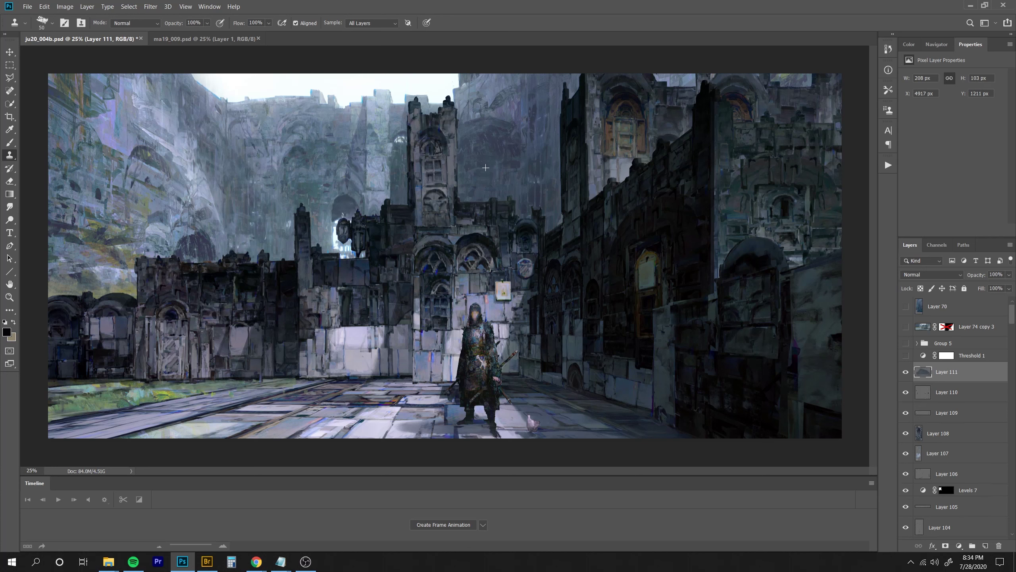
key("bracketleft")
key("bracketleft")
left_click_drag(332, 225, 332, 248)
mouse_move(347, 181)
left_mouse_down()
mouse_move(367, 187)
mouse_move(361, 96)
mouse_move(359, 159)
left_mouse_up()
key("e")
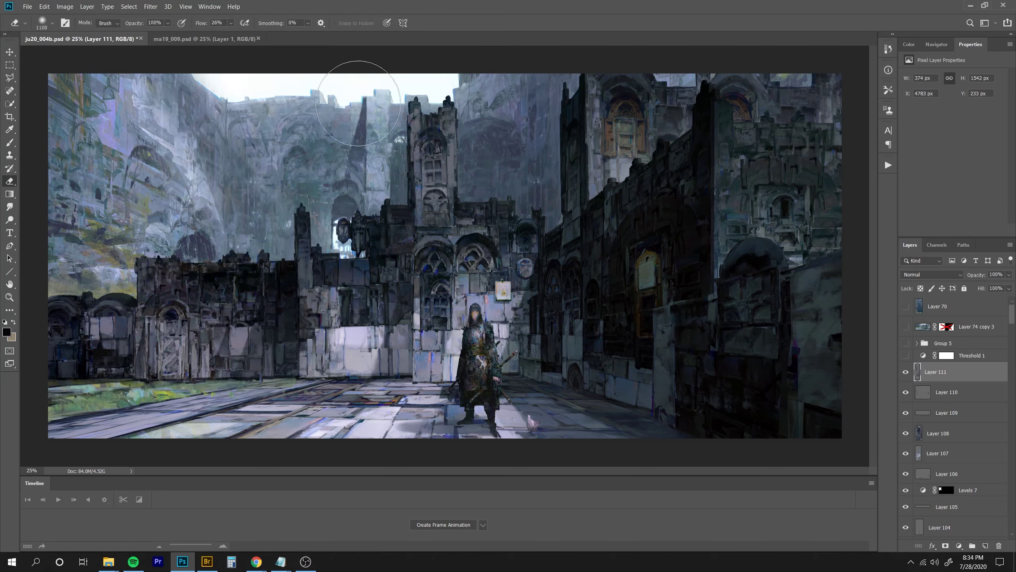
left_click_drag(359, 103, 344, 148)
Clone hazy background texture around the bright gap next to the slim tower.
key("s")
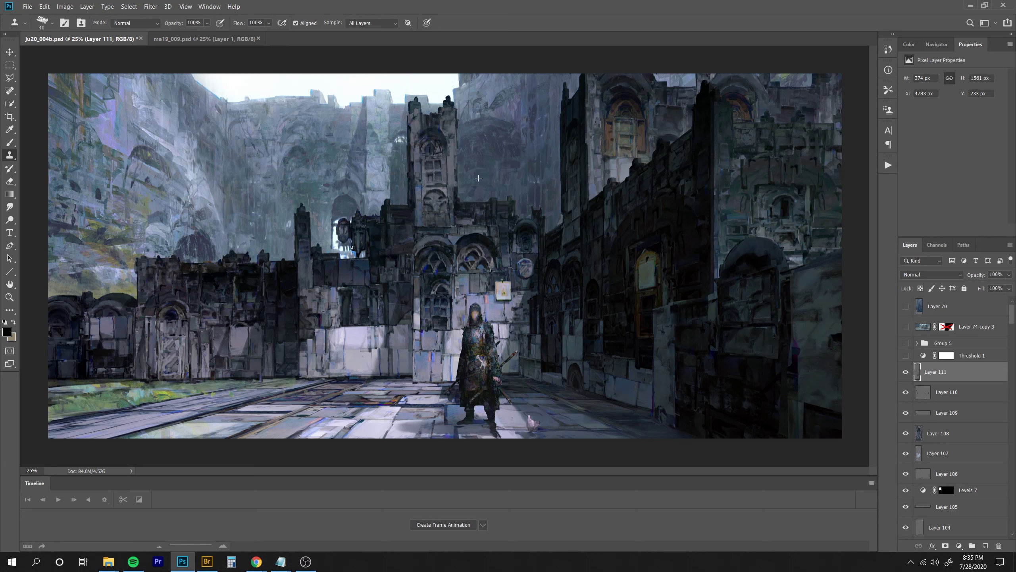
left_click_drag(343, 251, 334, 250)
key("[")
key("bracketright")
left_click_drag(474, 181, 479, 181)
left_click_drag(329, 221, 326, 208)
left_click(343, 203, "alt")
key("e")
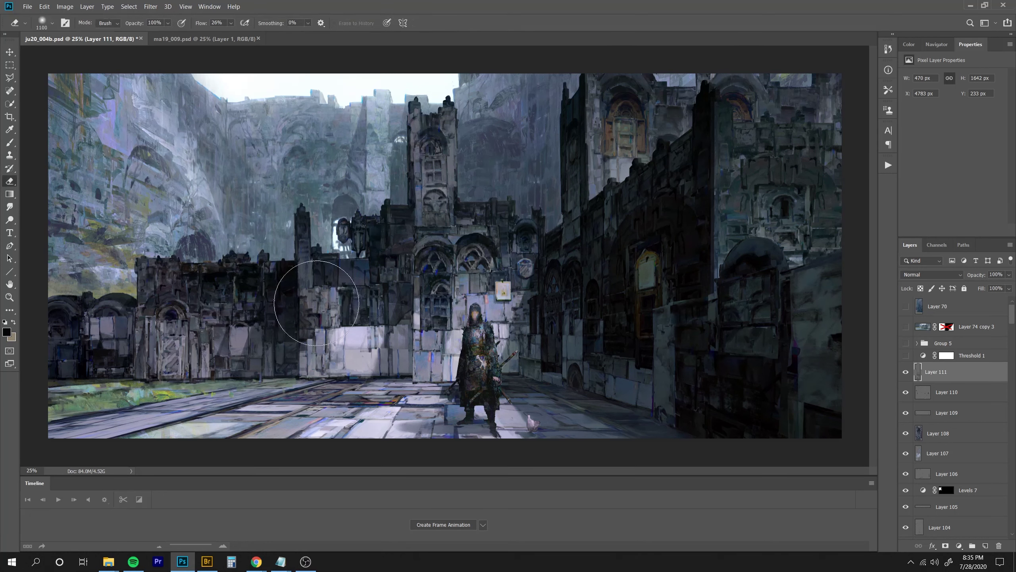
On a new layer, clone dark arch detail onto the distant background wall with a larger brush.
key("ctrl+shift+alt+n")
key("s")
left_click_drag(501, 152, 499, 170)
left_click_drag(323, 170, 309, 164)
key("]")
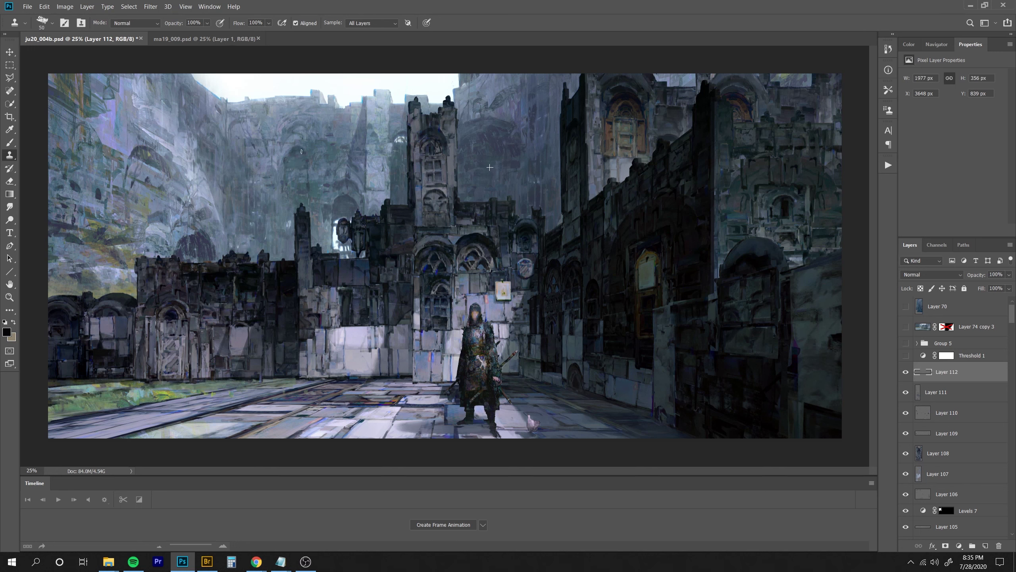
key("]")
left_click_drag(302, 156, 306, 188)
key("e")
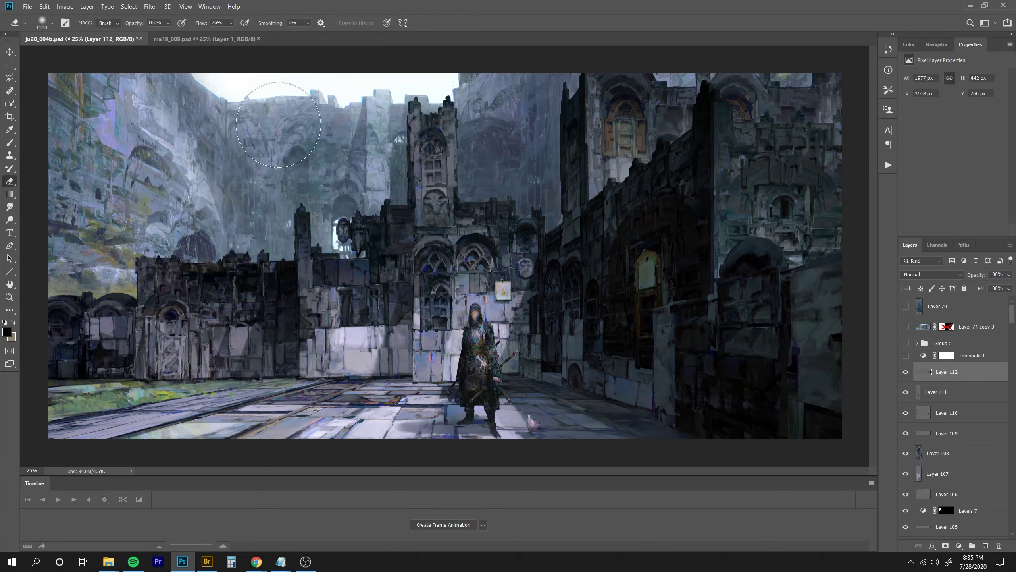
Darken a lassoed wedge of the courtyard floor near the grass with a Levels adjustment layer, setting the white output level to 193.
key("ctrl+minus")
key("ctrl+minus")
key("ctrl+minus")
key("ctrl+plus")
key("ctrl+plus")
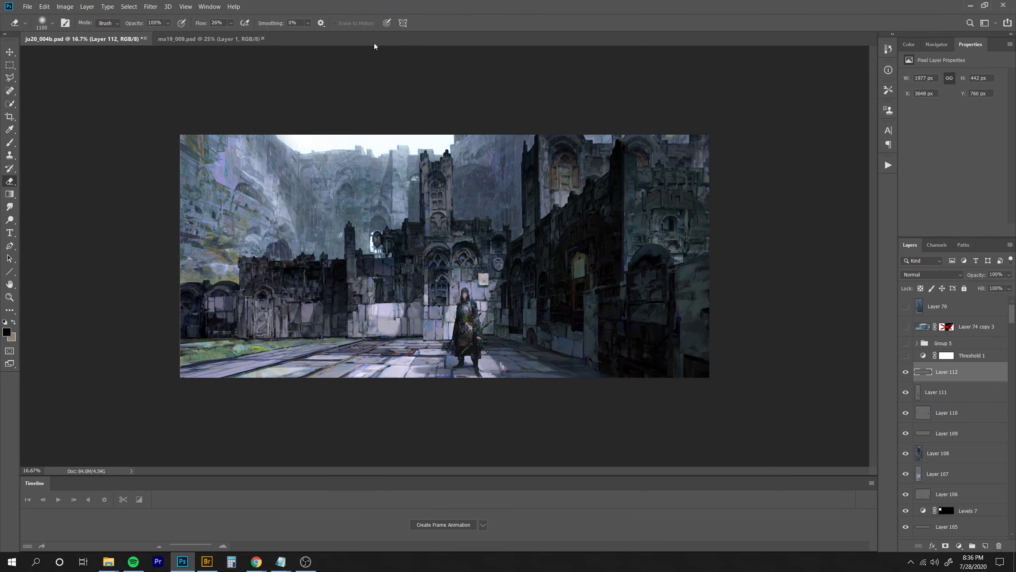
key("l")
left_click(221, 381)
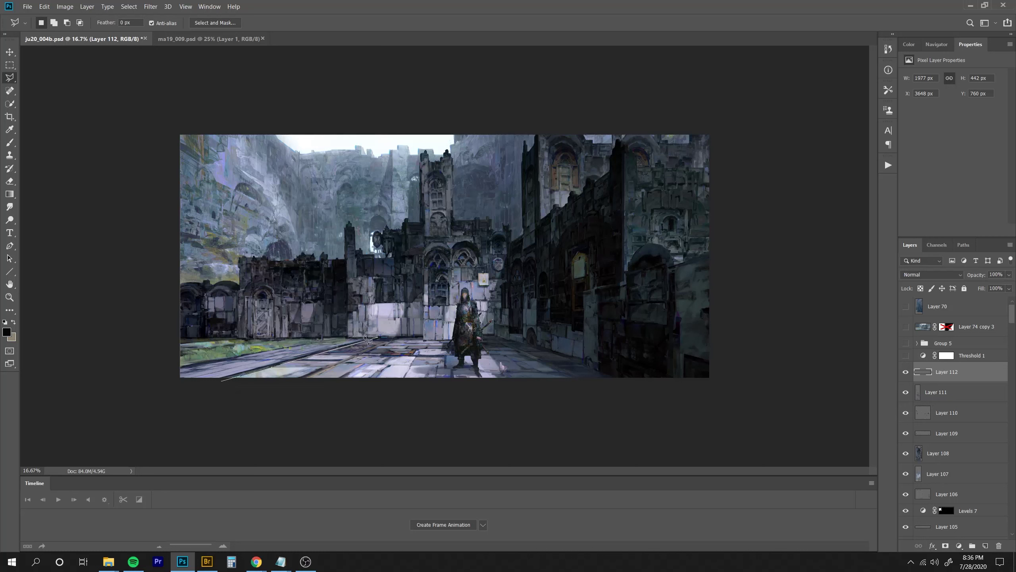
left_click(368, 338)
double_click(80, 401)
left_click(959, 545)
left_click(956, 403)
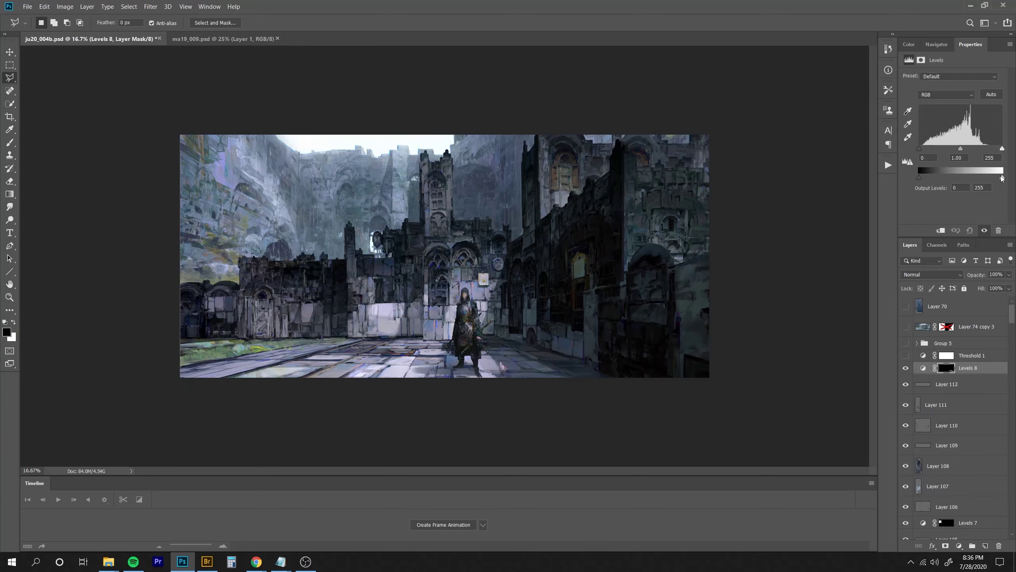
left_click_drag(1002, 179, 982, 178)
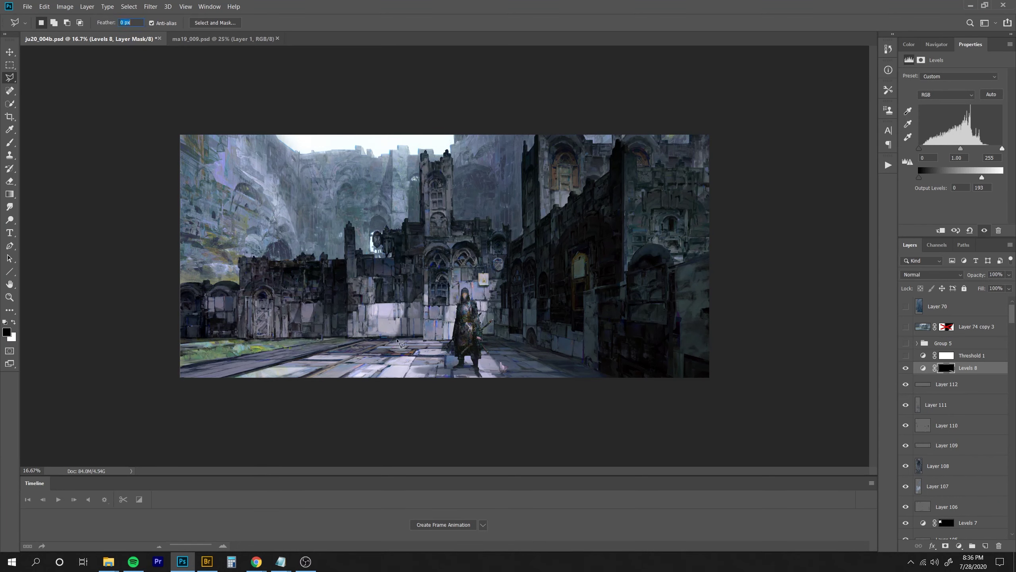
Outline a narrow diagonal strip across the sunlit paving with the Polygonal Lasso and clear the selection.
left_click(399, 339)
left_click(299, 381)
left_click(402, 337)
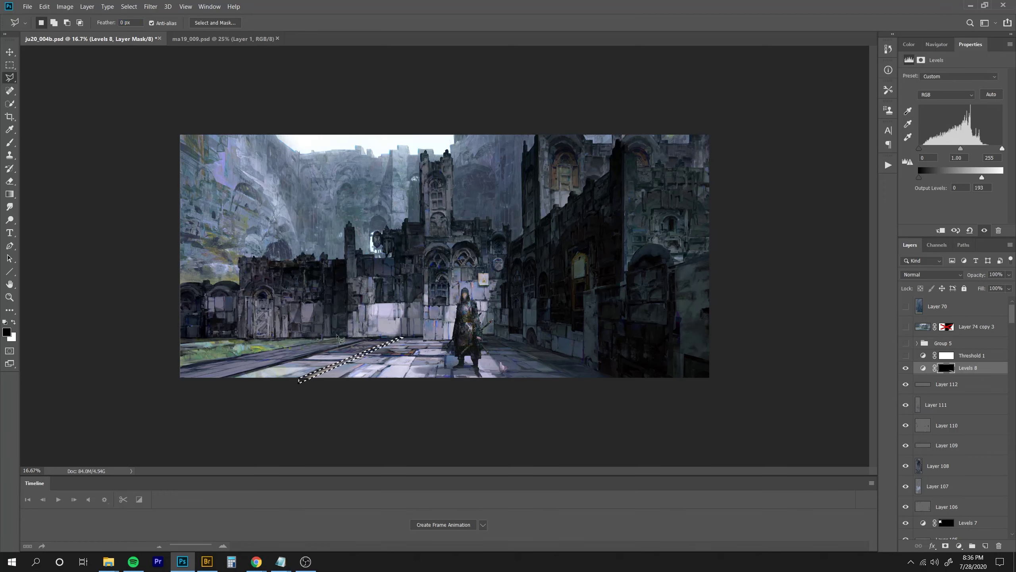
key("ctrl+d")
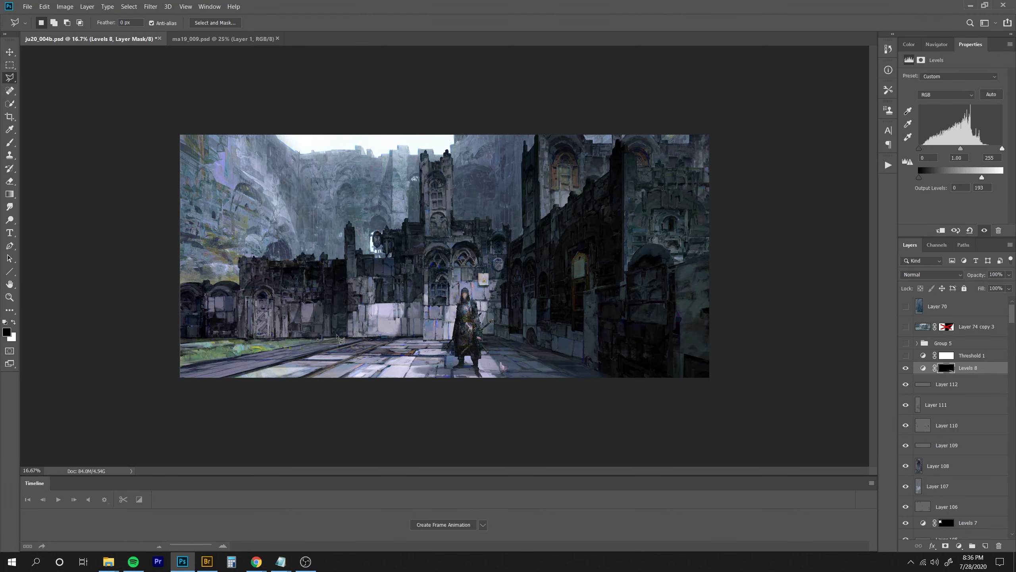
Flip the canvas horizontally.
key("ctrl+minus")
key("ctrl+minus")
key("ctrl+plus")
key("ctrl+plus")
key("ctrl+shift+h")
key("ctrl+plus")
On a new layer at 64% opacity, paint a dark shadow down the pale wall beside the gatehouse and soften it with the Eraser.
key("ctrl+shift+n")
key("Return")
key("b")
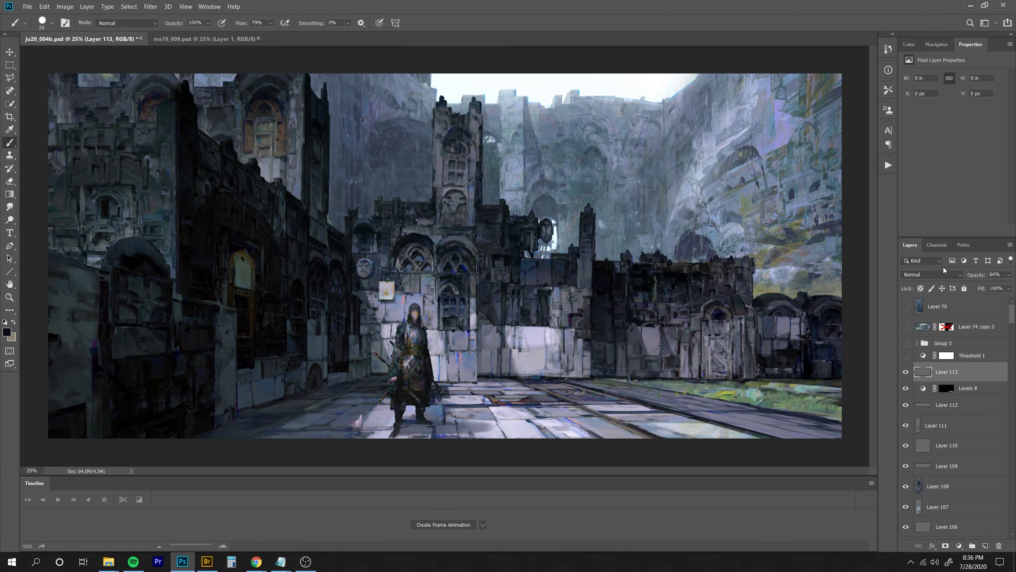
mouse_move(481, 308)
left_mouse_down()
mouse_move(498, 334)
mouse_move(482, 332)
mouse_move(501, 356)
mouse_move(498, 296)
mouse_move(488, 336)
mouse_move(512, 375)
left_mouse_up()
key("]")
key("]")
key("]")
key("]")
key("]")
key("]")
key("]")
key("]")
key("]")
key("]")
key("]")
key("e")
left_click_drag(490, 349, 506, 361)
key("b")
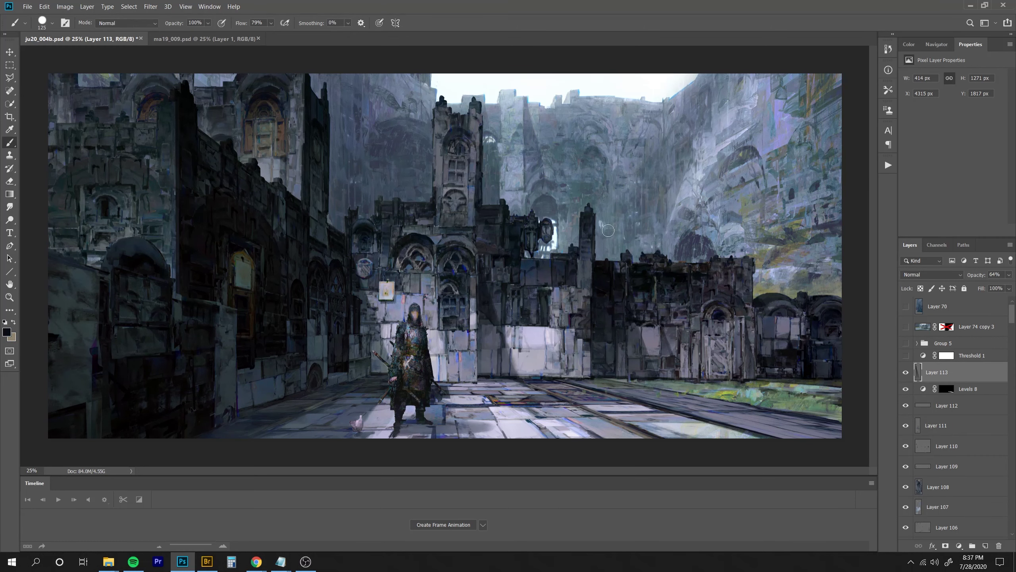
Paint small dark accents with a fine brush around the arched doorway in the low wall.
key("[")
key("[")
key("[")
key("[")
key("[")
key("[")
key("[")
key("[")
key("[")
key("[")
left_click_drag(714, 311, 723, 316)
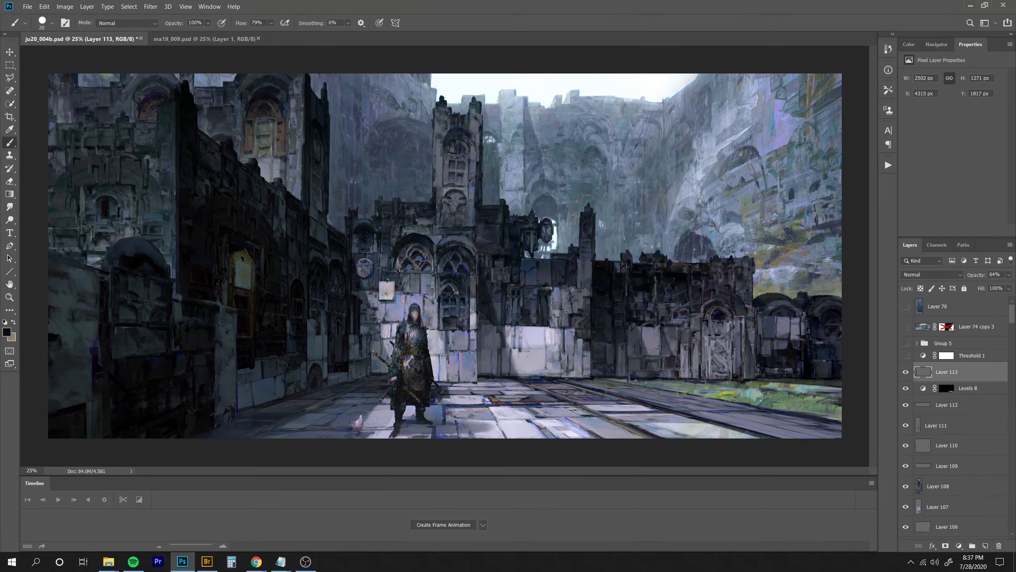
Paint dark shadows over the base of the low wall's arched doorway and the small arches at its far end.
key("bracketright")
key("bracketright")
mouse_move(734, 353)
left_mouse_down()
mouse_move(733, 322)
mouse_move(759, 325)
mouse_move(757, 313)
mouse_move(759, 370)
left_mouse_up()
key("bracketright")
key("bracketright")
key("bracketright")
key("bracketright")
key("bracketright")
key("bracketright")
key("bracketright")
key("bracketright")
key("bracketright")
key("bracketright")
key("bracketright")
key("bracketright")
key("bracketright")
key("bracketright")
key("bracketright")
key("bracketright")
key("bracketright")
mouse_move(779, 328)
left_mouse_down()
mouse_move(789, 331)
mouse_move(787, 298)
left_mouse_up()
Paint small dark accents with a fine brush around the round ornament beside the bright opening in the courtyard wall.
key("bracketleft")
key("bracketleft")
key("bracketleft")
key("bracketleft")
key("bracketleft")
key("bracketleft")
key("bracketleft")
key("bracketleft")
key("bracketleft")
key("bracketleft")
key("bracketleft")
key("bracketleft")
key("bracketleft")
key("bracketleft")
key("bracketleft")
key("bracketleft")
key("bracketleft")
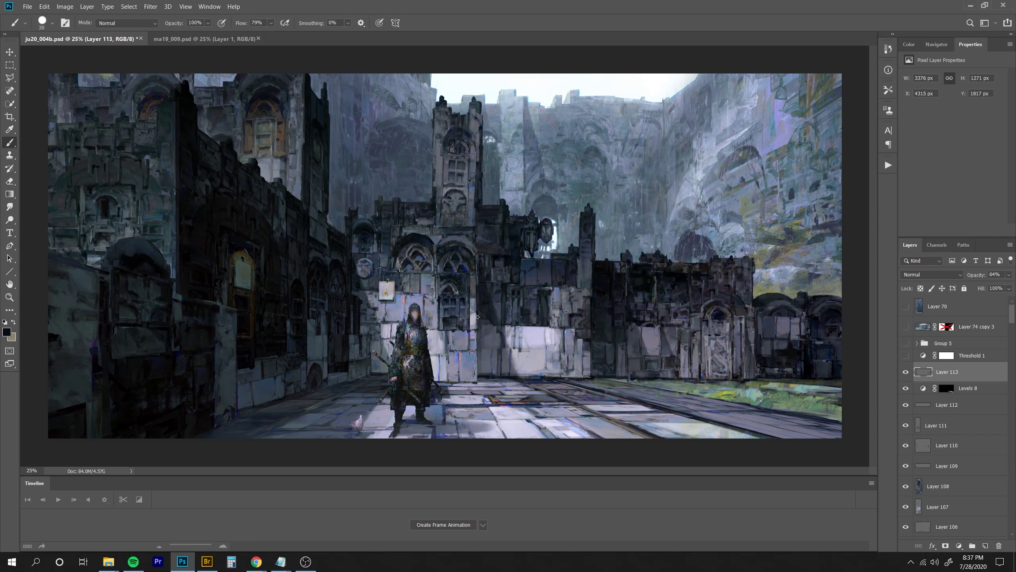
mouse_move(544, 227)
left_mouse_down()
mouse_move(547, 241)
mouse_move(531, 246)
left_mouse_up()
Darken the shaded foreground wall and its lower blocks with broad black brush strokes.
key("bracketright")
key("bracketright")
key("bracketright")
key("bracketright")
mouse_move(172, 301)
left_mouse_down()
mouse_move(180, 330)
mouse_move(229, 276)
mouse_move(216, 317)
mouse_move(230, 380)
left_mouse_up()
key("bracketright")
key("bracketright")
key("bracketright")
key("bracketright")
key("bracketright")
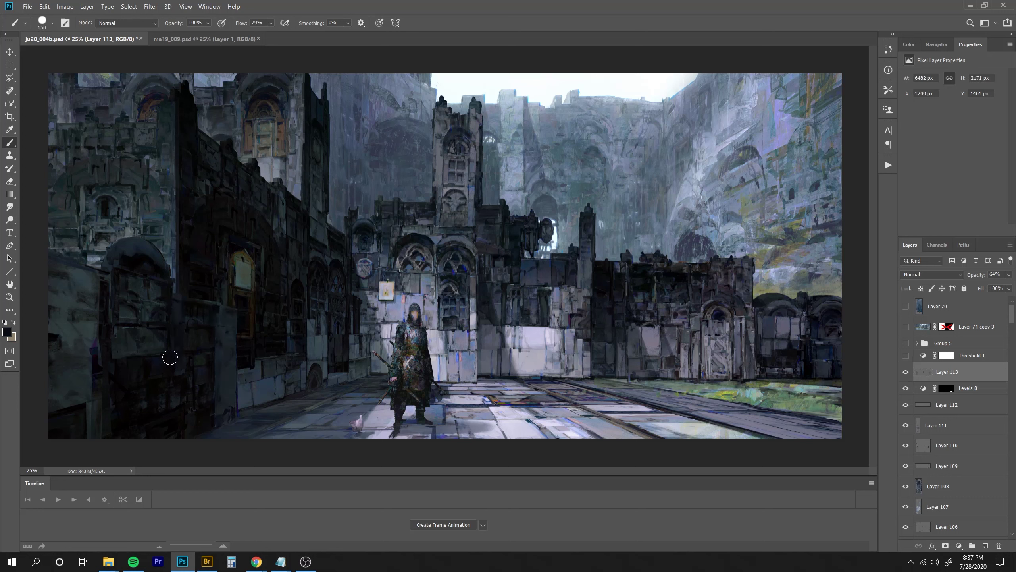
key("bracketright")
key("bracketright")
key("bracketright")
mouse_move(97, 282)
left_mouse_down()
mouse_move(53, 365)
mouse_move(67, 396)
mouse_move(119, 277)
mouse_move(155, 274)
left_mouse_up()
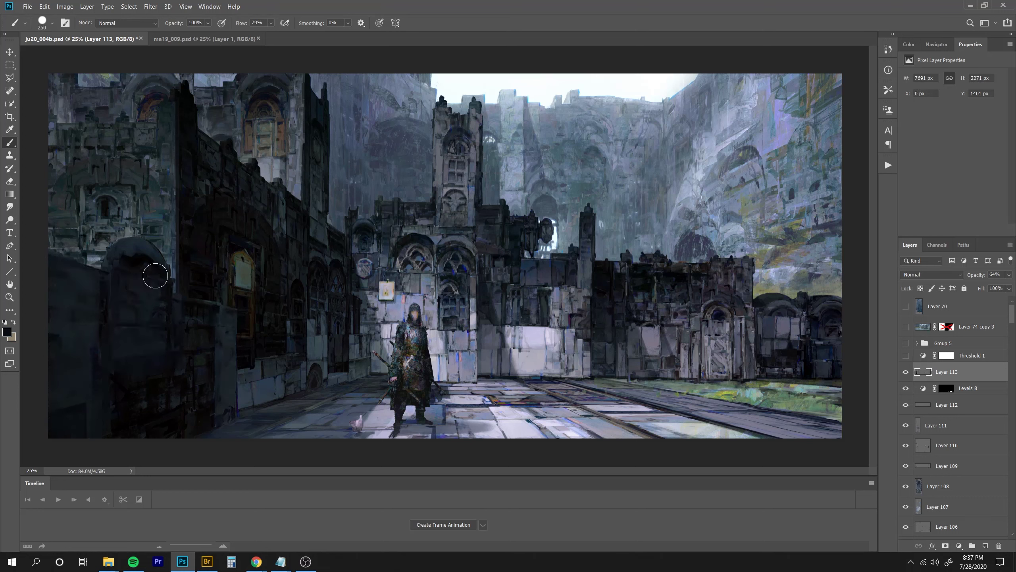
Soften the new shadow on the foreground wall with a large Eraser.
key("e")
key("bracketright")
key("bracketright")
key("bracketright")
key("bracketright")
key("bracketright")
key("bracketright")
key("bracketright")
key("bracketright")
key("bracketright")
key("bracketright")
mouse_move(134, 311)
left_mouse_down()
mouse_move(168, 370)
mouse_move(83, 321)
left_mouse_up()
Sample the hazy blue-grey and paint a shadow down the side of the pale distant tower.
key("b")
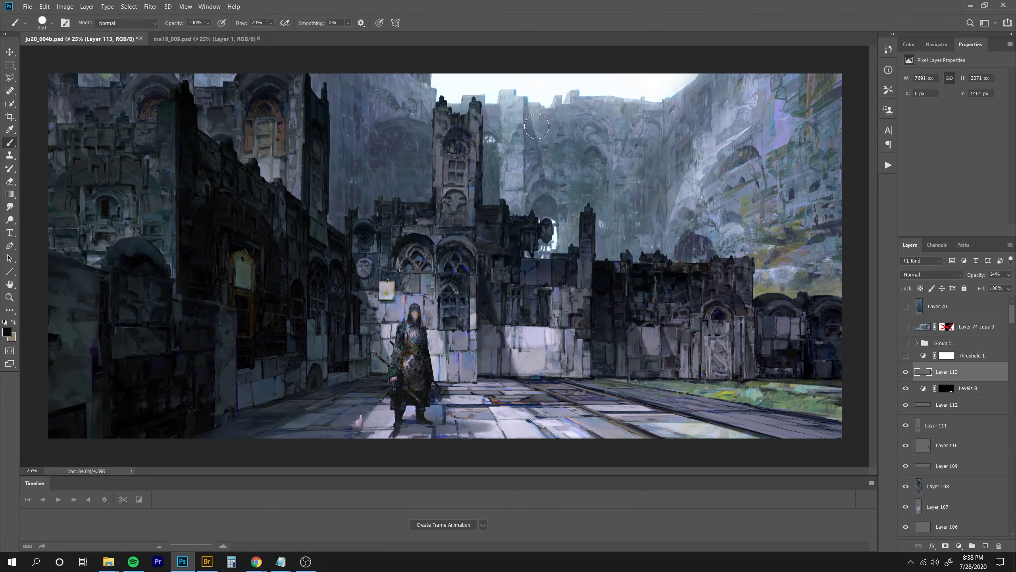
left_click(530, 105, "alt")
left_click_drag(532, 135, 539, 168)
left_click(537, 145, "alt")
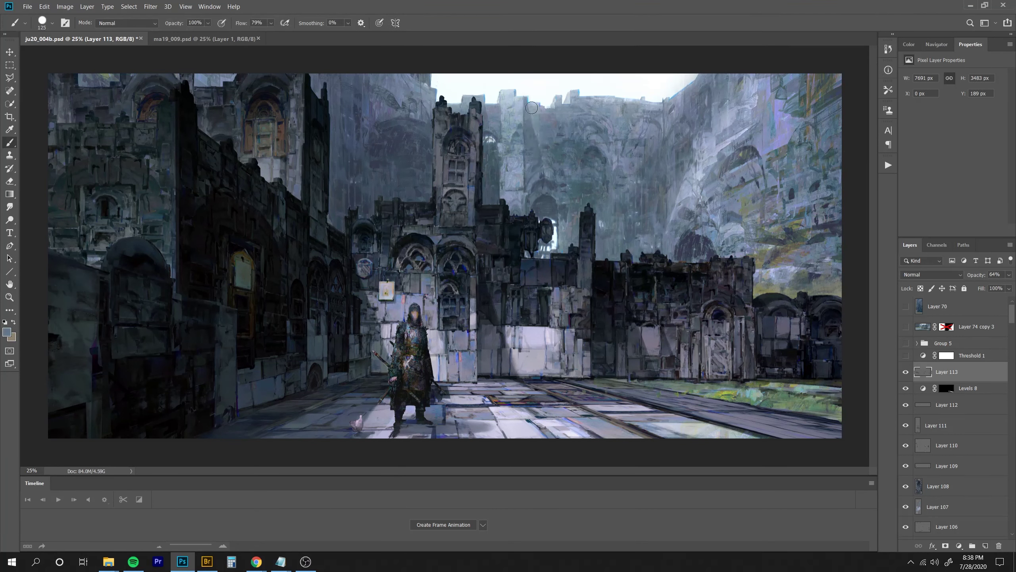
On a new layer, use a textured brush to deepen the shadow beside the distant tower and touch up the bright opening.
key("bracketright")
key("ctrl+shift+alt+n")
key("period")
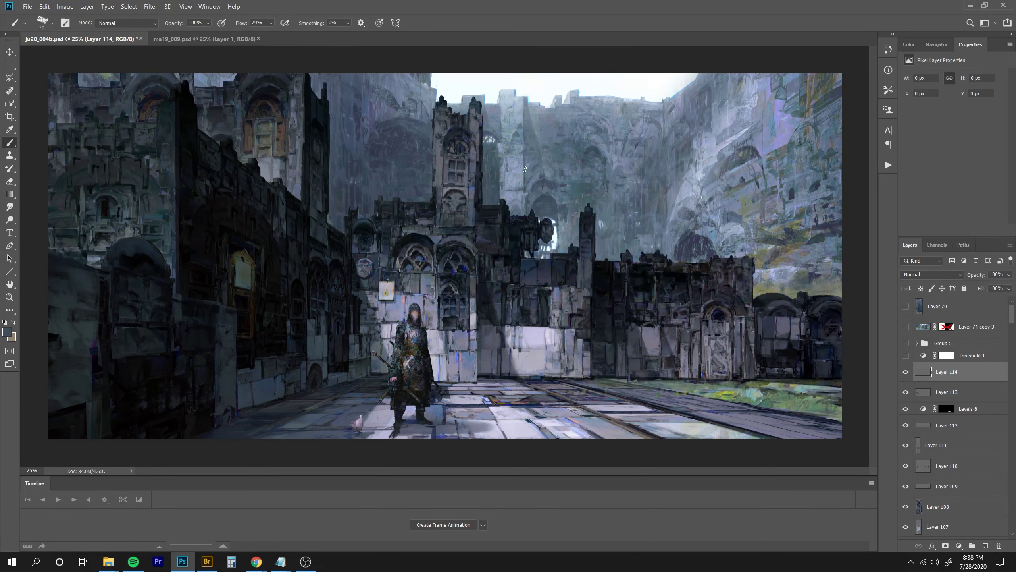
mouse_move(525, 169)
left_mouse_down()
mouse_move(535, 144)
mouse_move(527, 189)
mouse_move(539, 162)
mouse_move(528, 167)
mouse_move(548, 218)
mouse_move(543, 161)
left_mouse_up()
key("bracketright")
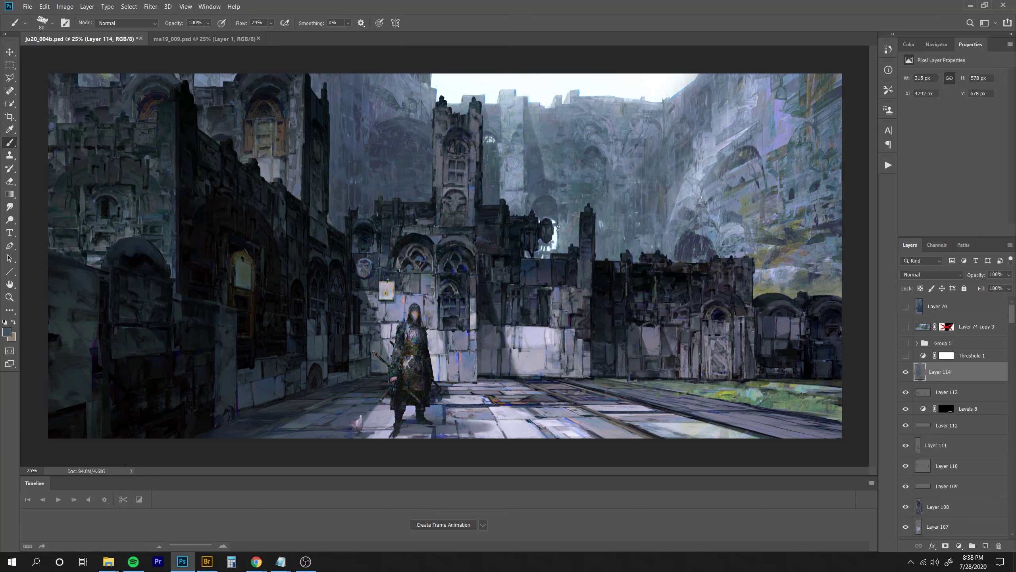
mouse_move(559, 228)
left_mouse_down()
mouse_move(566, 194)
mouse_move(562, 255)
left_mouse_up()
Sample a dark wall tone and paint along the gatehouse tower's edges, undoing the stray stroke above the arches.
left_click(486, 206, "alt")
key("bracketleft")
key("bracketleft")
key("bracketleft")
key("bracketleft")
key("bracketleft")
mouse_move(482, 130)
left_mouse_down()
mouse_move(482, 160)
mouse_move(433, 197)
left_mouse_up()
left_click_drag(436, 141, 437, 120)
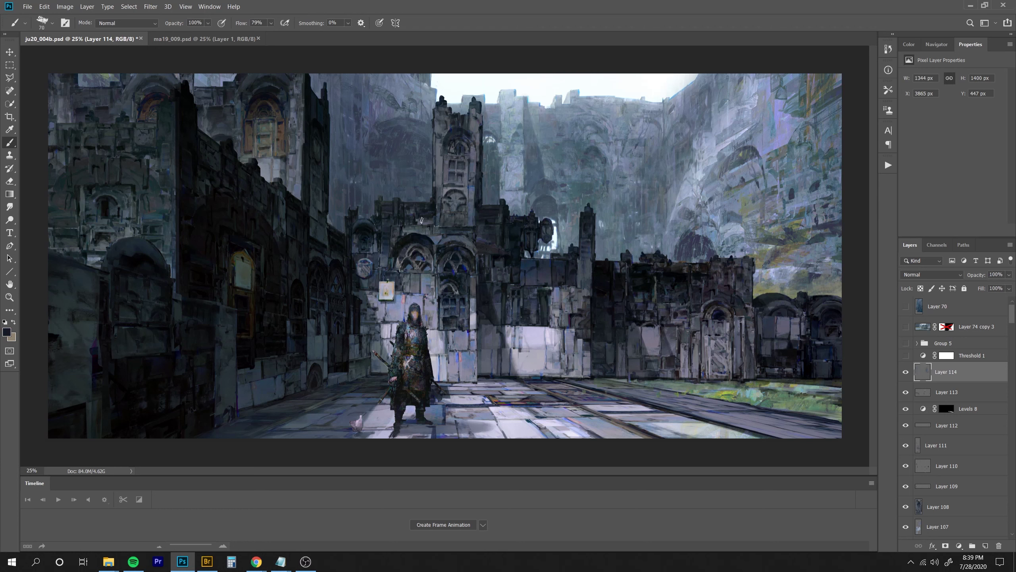
left_click_drag(422, 220, 434, 224)
key("ctrl+z")
Sample the nearby tone and refine the parapet edge beside the gatehouse with a small brush.
left_click(354, 215, "alt")
key("bracketleft")
key("bracketleft")
key("bracketleft")
key("bracketleft")
key("bracketleft")
left_click_drag(351, 209, 357, 206)
key("bracketleft")
Sample misty blue-grey tones and paint over the arches of the distant background wall.
left_click(550, 211, "alt")
left_click(544, 175, "alt")
key("bracketright")
mouse_move(588, 160)
left_mouse_down()
mouse_move(596, 151)
mouse_move(652, 240)
left_mouse_up()
key("bracketright")
key("bracketright")
key("bracketright")
key("bracketright")
key("bracketright")
key("bracketright")
key("e")
key("b")
On a new layer, clean up the top of the distant tower against the sky with the Clone Stamp.
key("ctrl+shift+alt+n")
key("s")
mouse_move(525, 94)
left_mouse_down()
mouse_move(521, 109)
mouse_move(527, 85)
left_mouse_up()
key("bracketright")
key("ctrl+minus")
key("ctrl+minus")
key("ctrl+plus")
key("ctrl+plus")
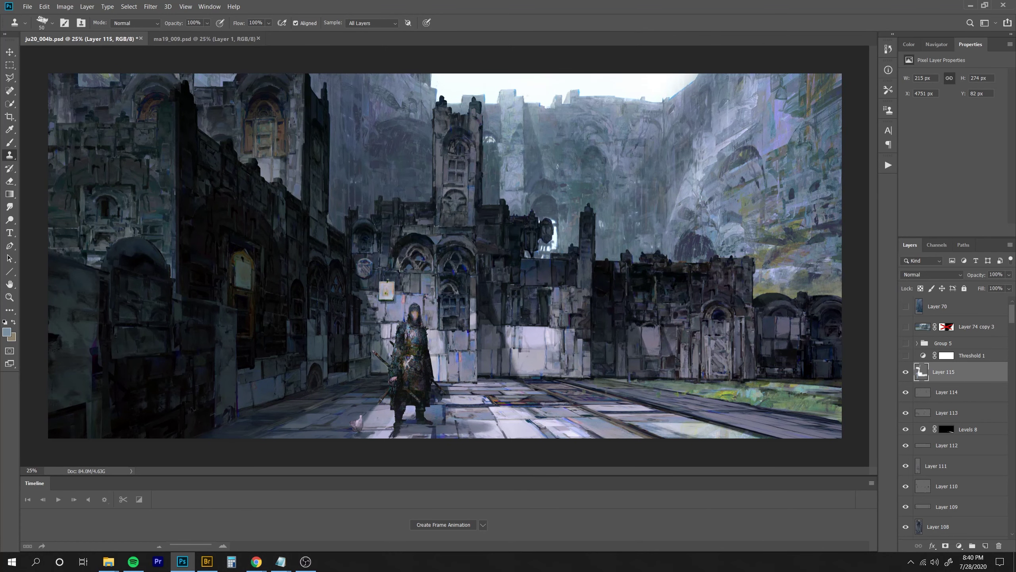
Clone texture over the arched details and upper edge of the misty ruined wall above the low arches.
mouse_move(754, 151)
left_mouse_down()
mouse_move(731, 159)
mouse_move(721, 170)
mouse_move(736, 168)
mouse_move(718, 174)
mouse_move(724, 158)
mouse_move(716, 171)
mouse_move(729, 151)
mouse_move(758, 153)
left_mouse_up()
key("bracketleft")
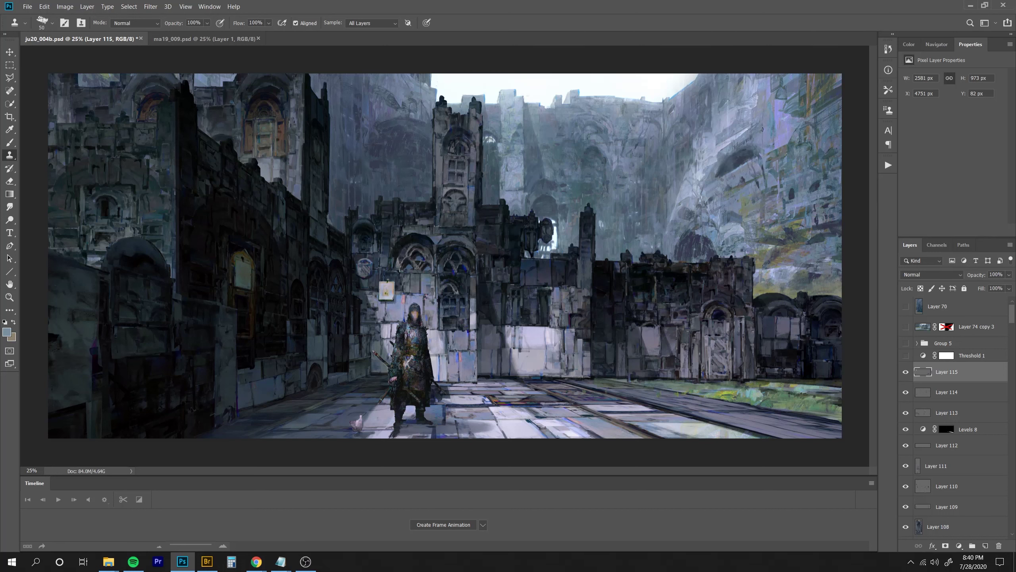
left_click_drag(773, 111, 774, 74)
Clone stonework around the tall orange window and the top of the shaded tower wall.
left_click_drag(283, 167, 287, 160)
key("bracketleft")
left_click_drag(228, 122, 259, 121)
left_click(227, 113, "alt")
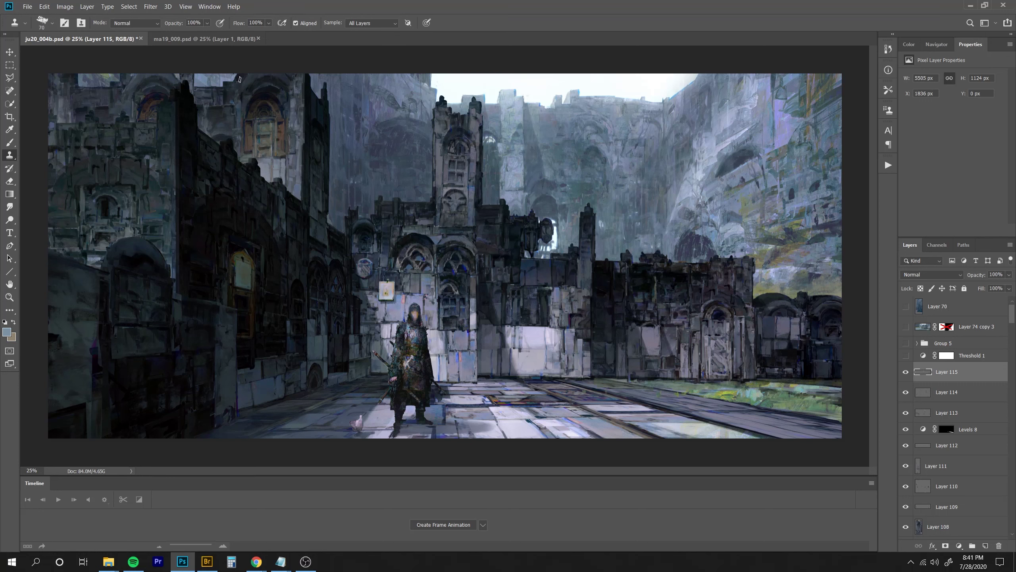
Clone stone texture onto the lower blocks of the shaded wall below the lit window.
key("bracketright")
left_click_drag(316, 332, 312, 335)
key("e")
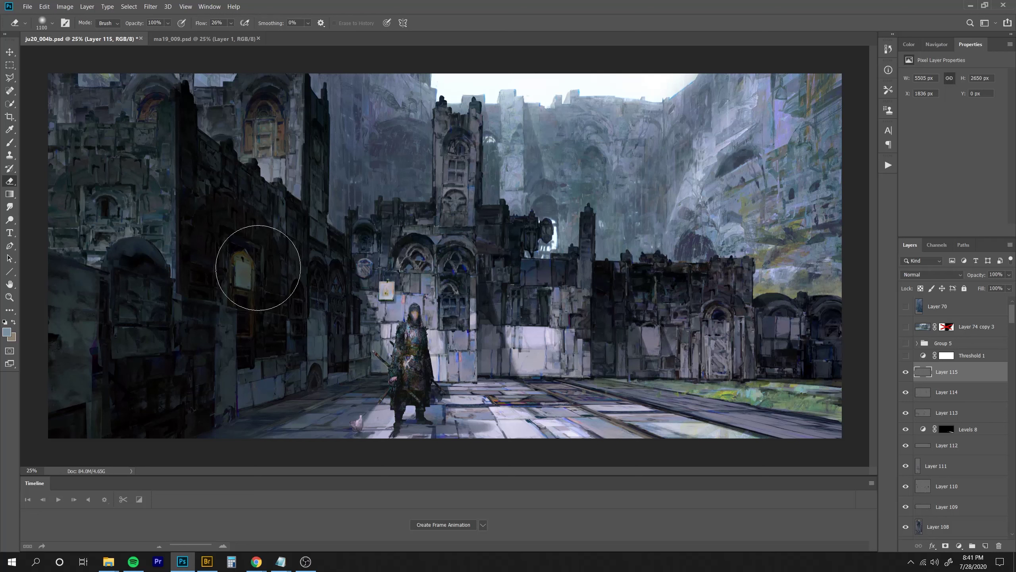
key("s")
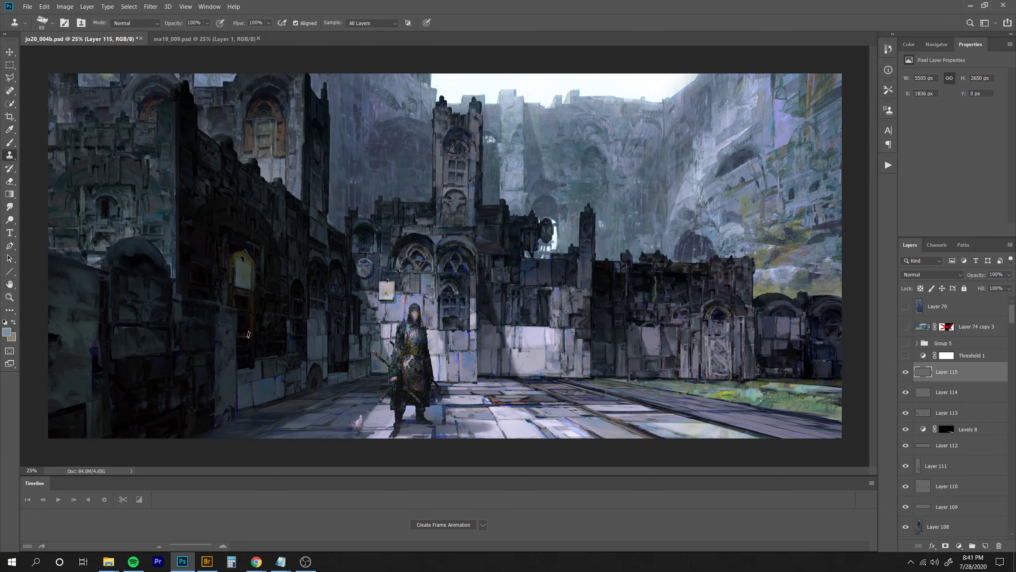
left_click_drag(288, 329, 288, 334)
Clone over the gatehouse's lower corner and a small patch of paving in the foreground.
left_click_drag(477, 359, 476, 383)
key("bracketleft")
key("bracketleft")
key("bracketleft")
key("bracketleft")
key("bracketleft")
key("bracketleft")
left_click_drag(266, 435, 261, 436)
Clone stone texture onto the dark foreground wall with a larger stamp and undo the last stroke.
key("b")
key("s")
key("bracketright")
key("bracketright")
key("bracketright")
key("bracketright")
key("bracketright")
key("bracketright")
key("bracketright")
key("bracketright")
left_click_drag(94, 347, 94, 374)
key("bracketright")
key("bracketright")
mouse_move(85, 311)
left_mouse_down()
mouse_move(80, 290)
mouse_move(82, 344)
mouse_move(78, 270)
mouse_move(84, 328)
mouse_move(47, 287)
mouse_move(82, 308)
left_mouse_up()
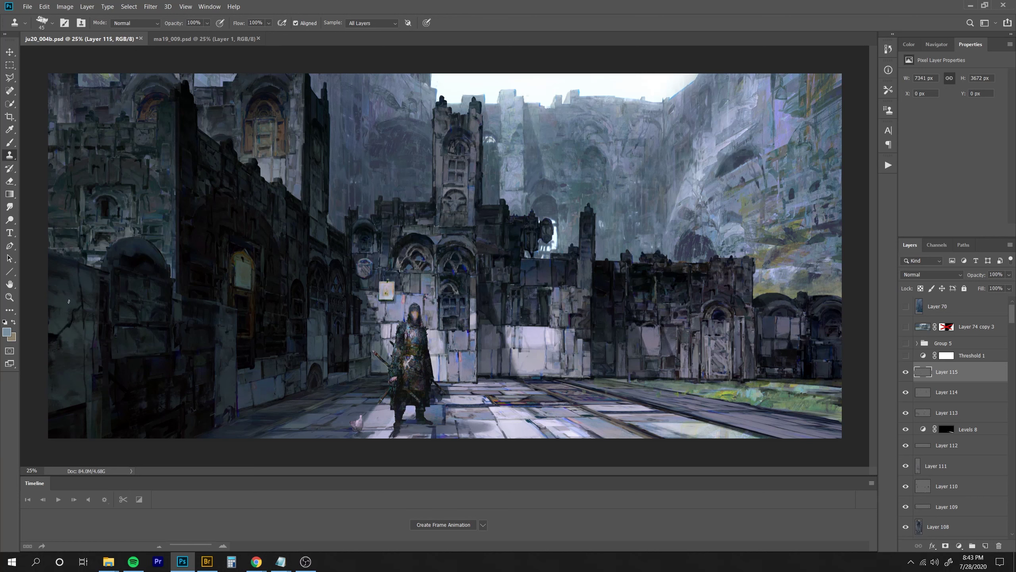
key("ctrl+z")
Try to clone stonework over the round window in the shaded far wall.
key("bracketright")
key("bracketright")
key("bracketright")
mouse_move(85, 190)
left_mouse_down()
mouse_move(83, 199)
mouse_move(107, 191)
mouse_move(131, 203)
mouse_move(86, 205)
mouse_move(130, 218)
left_mouse_up()
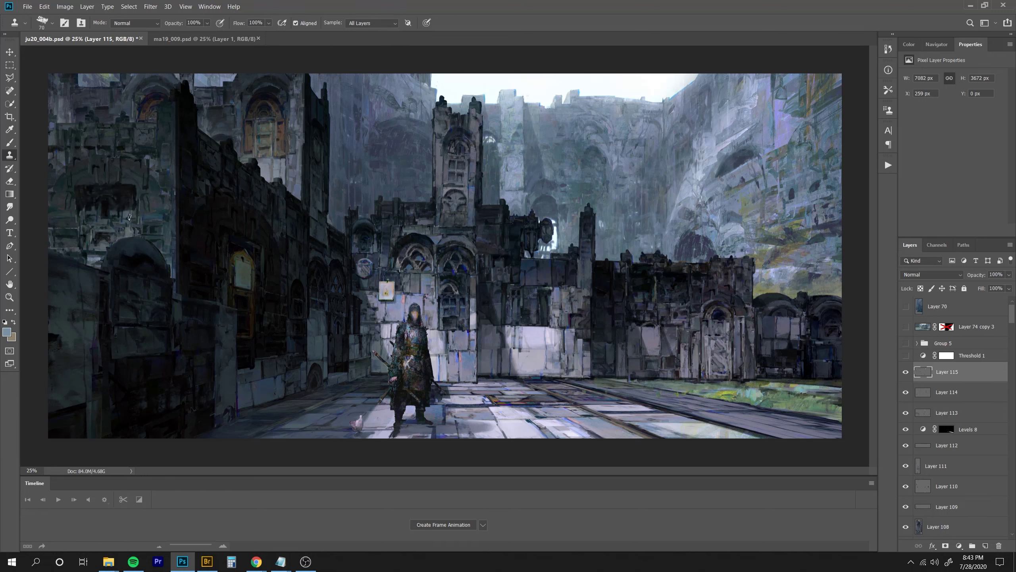
key("bracketright")
Clone dark battlement stonework across the upper part of the far-left wall on a new layer, adjusting the stamp size.
key("ctrl+shift+alt+n")
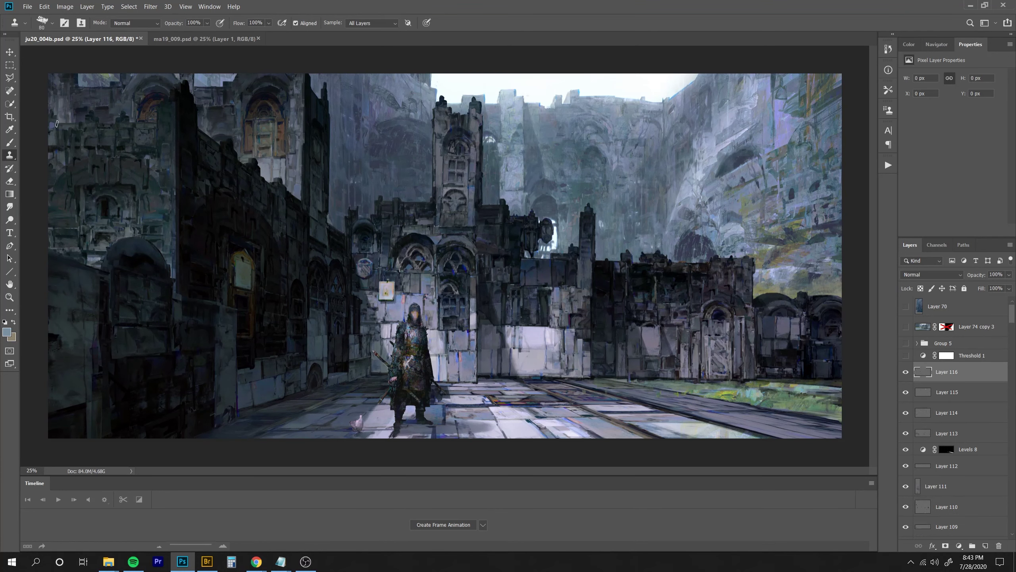
mouse_move(52, 112)
left_mouse_down()
mouse_move(70, 137)
mouse_move(56, 125)
mouse_move(104, 143)
mouse_move(91, 115)
mouse_move(93, 129)
mouse_move(166, 120)
mouse_move(97, 135)
mouse_move(97, 150)
mouse_move(166, 151)
mouse_move(156, 165)
mouse_move(193, 173)
mouse_move(62, 157)
mouse_move(103, 152)
mouse_move(44, 160)
mouse_move(128, 174)
mouse_move(73, 137)
left_mouse_up()
key("bracketleft")
key("bracketright")
key("bracketright")
key("bracketright")
key("bracketleft")
key("bracketleft")
key("bracketleft")
key("bracketleft")
key("bracketleft")
key("bracketleft")
key("bracketleft")
key("bracketright")
key("bracketright")
key("bracketright")
key("bracketright")
key("bracketright")
key("bracketright")
key("bracketright")
key("bracketright")
key("bracketright")
key("bracketright")
left_click(188, 291, "alt")
Fade the cloned dark stonework on the far-left wall using a very large soft eraser of about 2700 px.
key("e")
key("bracketright")
key("bracketright")
key("bracketright")
key("bracketright")
key("bracketright")
key("bracketright")
key("bracketright")
key("bracketright")
key("bracketright")
key("bracketright")
key("bracketright")
key("bracketright")
key("bracketright")
key("bracketright")
key("bracketright")
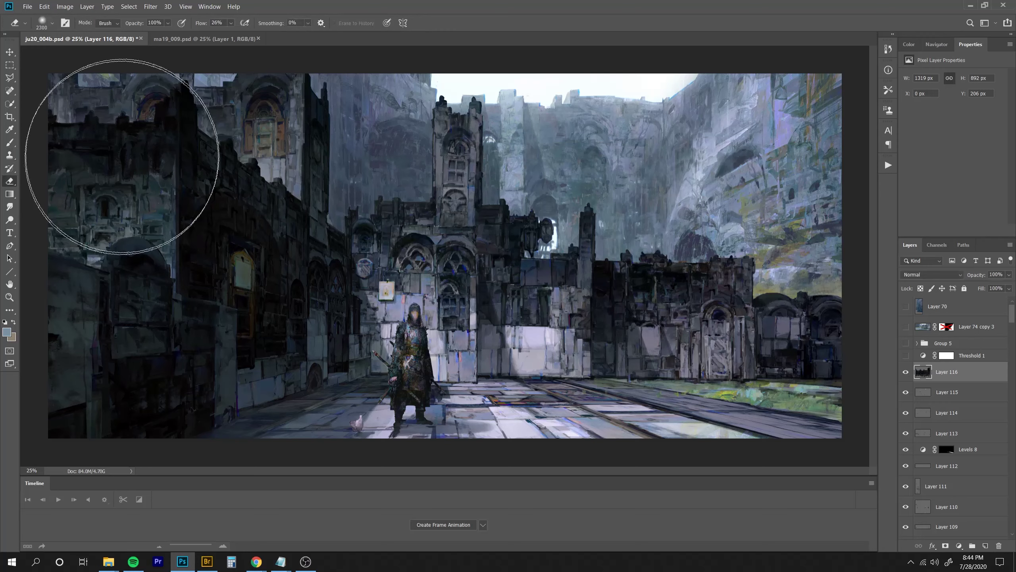
mouse_move(122, 157)
left_mouse_down()
mouse_move(160, 160)
mouse_move(68, 209)
left_mouse_up()
key("ctrl+minus")
key("ctrl+minus")
key("ctrl+minus")
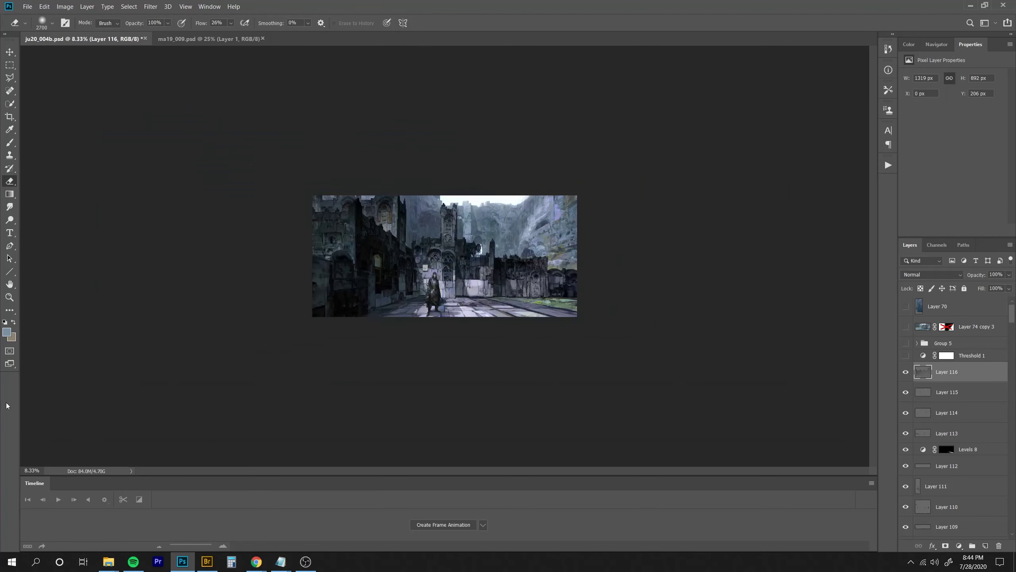
key("ctrl+plus")
key("ctrl+plus")
key("ctrl+plus")
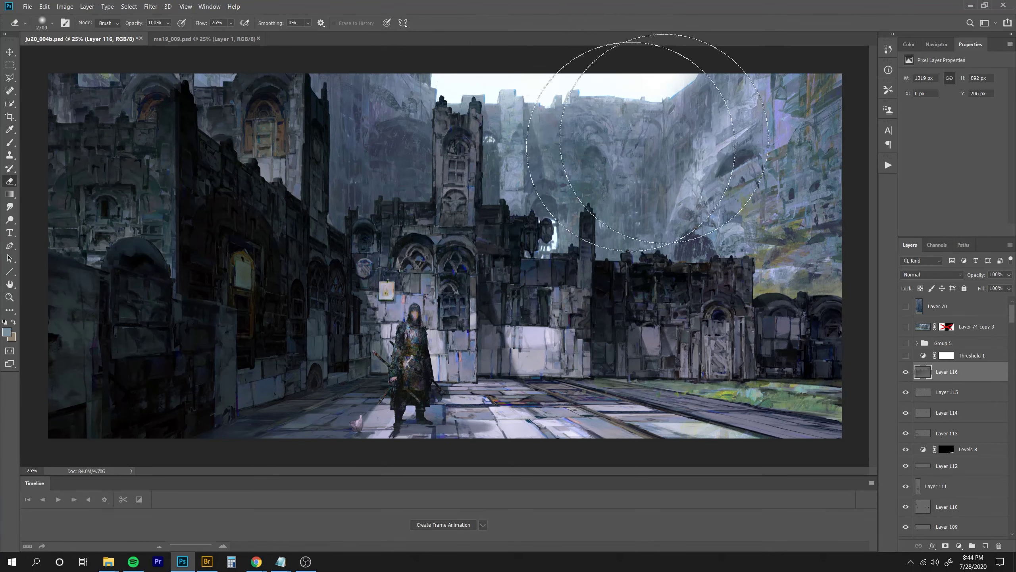
Clone stone texture onto the sunlit wall beside the central gatehouse on a new layer.
key("ctrl+shift+alt+n")
key("s")
left_click(532, 350, "alt")
left_click_drag(506, 344, 514, 368)
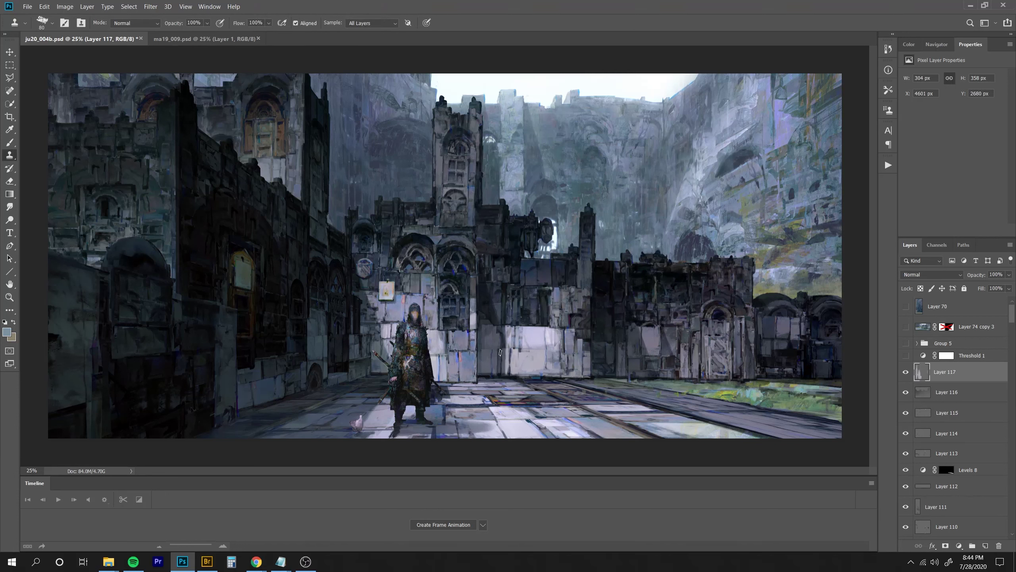
mouse_move(500, 352)
left_mouse_down()
mouse_move(508, 371)
mouse_move(505, 361)
left_mouse_up()
key("e")
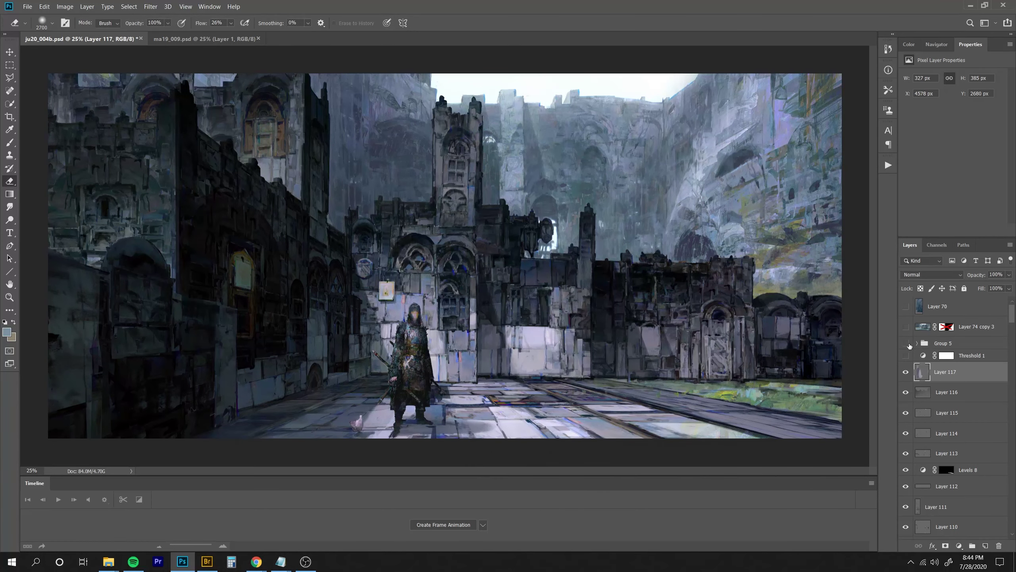
Clone paving texture across the courtyard floor beside the cloaked figure on a new layer.
key("s")
key("ctrl+shift+alt+n")
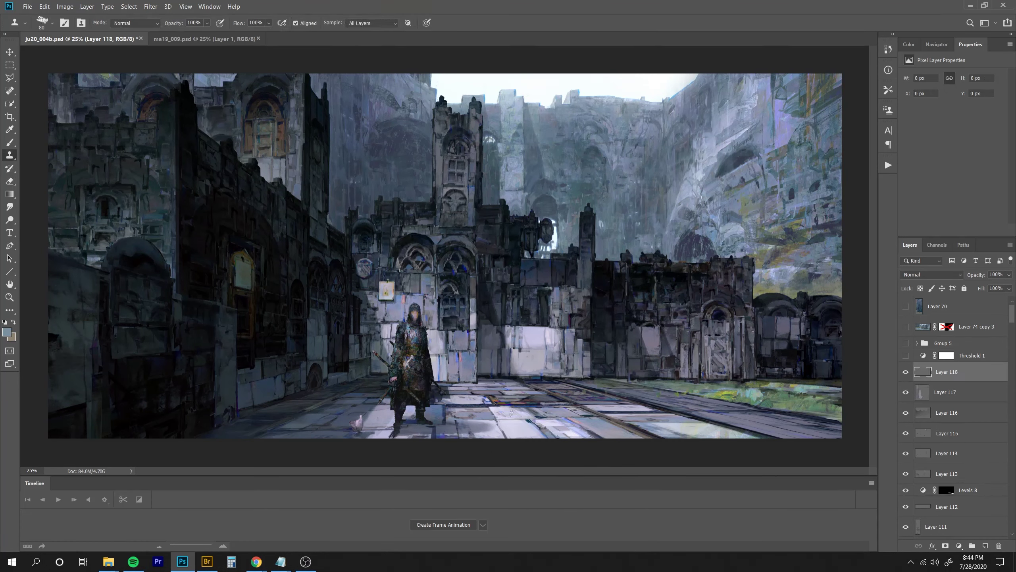
mouse_move(472, 400)
left_mouse_down()
mouse_move(563, 400)
mouse_move(516, 416)
mouse_move(545, 395)
mouse_move(491, 400)
mouse_move(548, 396)
mouse_move(524, 399)
left_mouse_up()
key("e")
key("s")
key("e")
Clone over the paving near the grass edge and a small spot by the far-right arches on a new layer.
left_click(986, 546)
key("s")
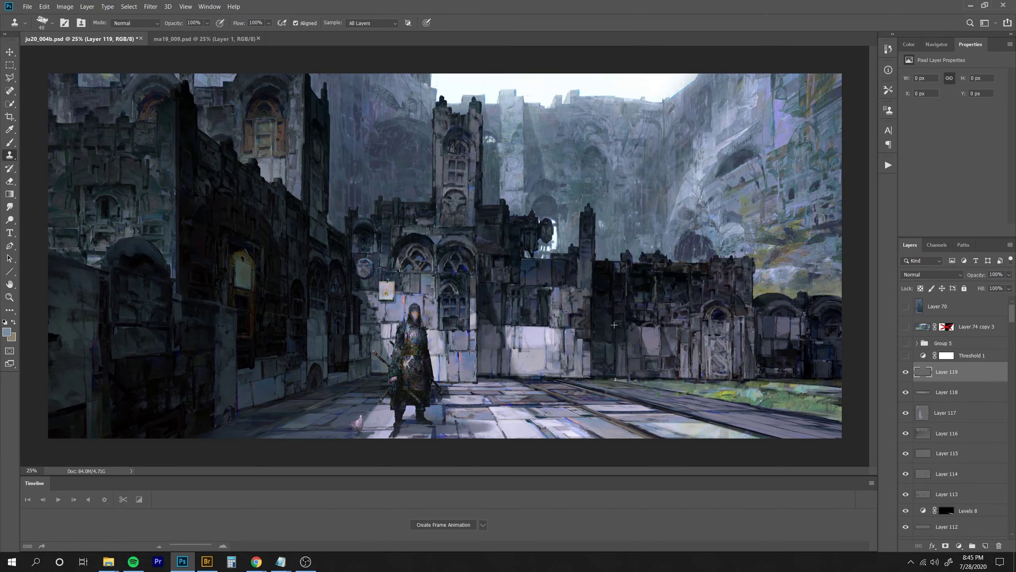
mouse_move(616, 379)
left_mouse_down()
mouse_move(701, 387)
mouse_move(639, 382)
mouse_move(693, 390)
mouse_move(694, 380)
mouse_move(676, 414)
left_mouse_up()
key("e")
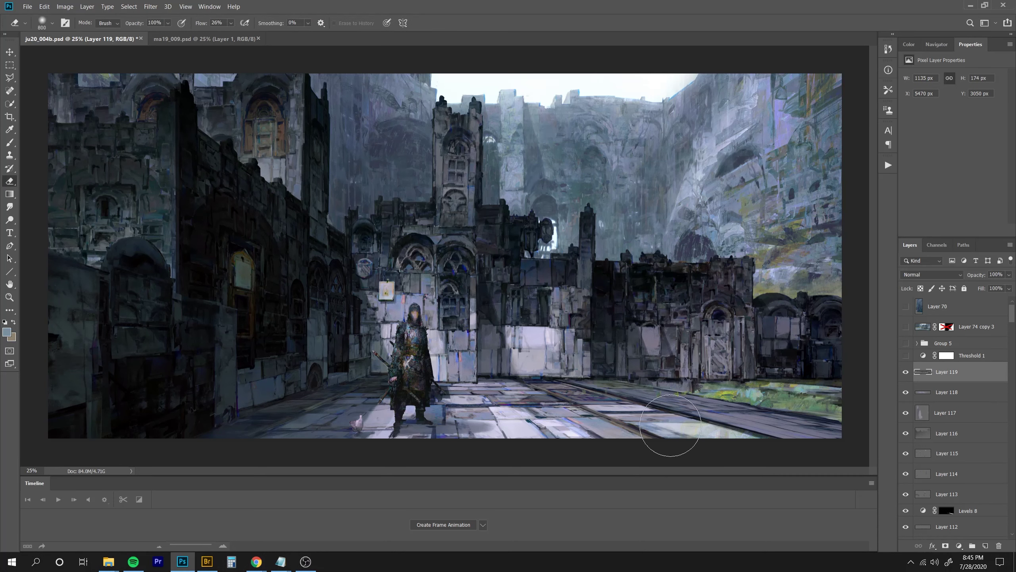
key("s")
left_click_drag(768, 323, 764, 324)
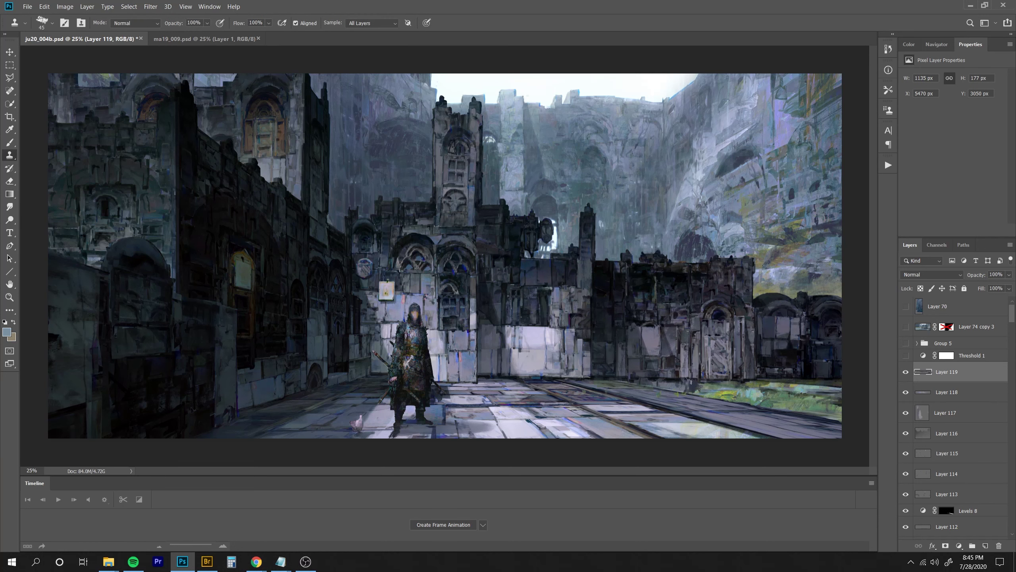
left_click_drag(691, 382, 682, 393)
Clone stone texture along the base of the shaded right-hand wall and below the far-right arches with a resized stamp.
key("bracketleft")
key("bracketleft")
left_click(603, 333, "alt")
mouse_move(597, 380)
left_mouse_down()
mouse_move(574, 383)
mouse_move(626, 382)
left_mouse_up()
key("e")
key("s")
left_click_drag(766, 383, 833, 382)
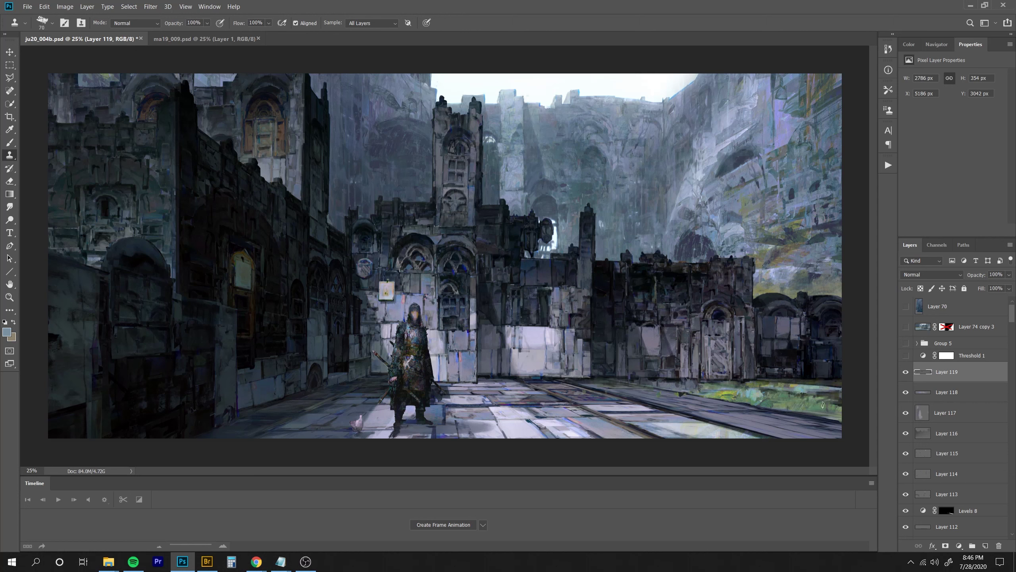
Clone over the edge of the grass patch at the right border of the painting.
left_click(825, 383, "alt")
mouse_move(825, 410)
left_mouse_down()
mouse_move(840, 408)
mouse_move(818, 405)
mouse_move(840, 408)
left_mouse_up()
left_click(797, 405, "alt")
key("ctrl+minus")
key("e")
key("ctrl+plus")
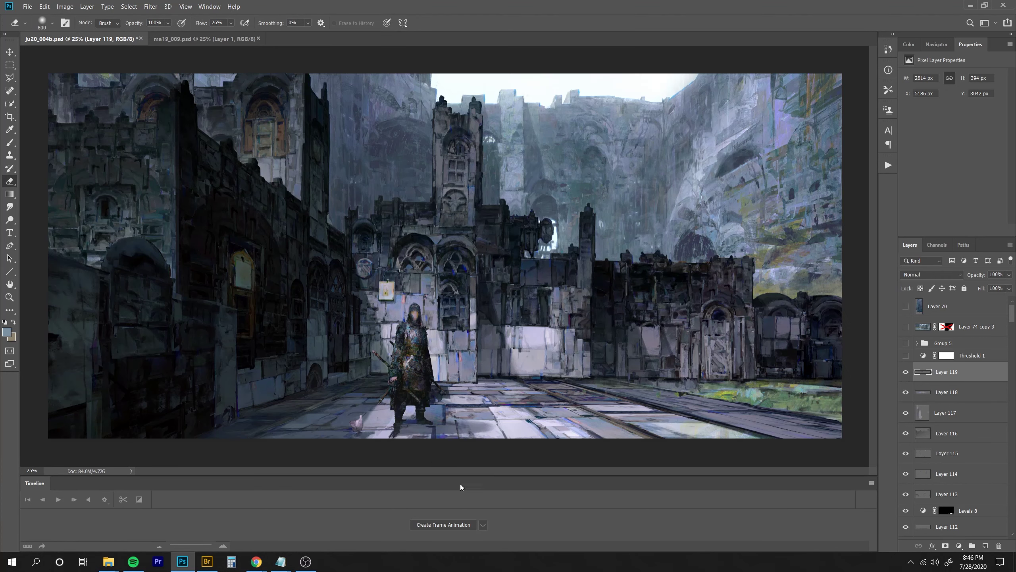
Clone paving over the small pale shape on the ground beside the cloaked figure on a new layer.
key("ctrl+shift+alt+n")
key("s")
mouse_move(354, 423)
left_mouse_down()
mouse_move(342, 423)
mouse_move(360, 428)
mouse_move(354, 436)
mouse_move(371, 434)
left_mouse_up()
key("bracketright")
key("bracketright")
left_click(378, 420, "alt")
key("bracketleft")
key("bracketleft")
key("bracketleft")
key("bracketleft")
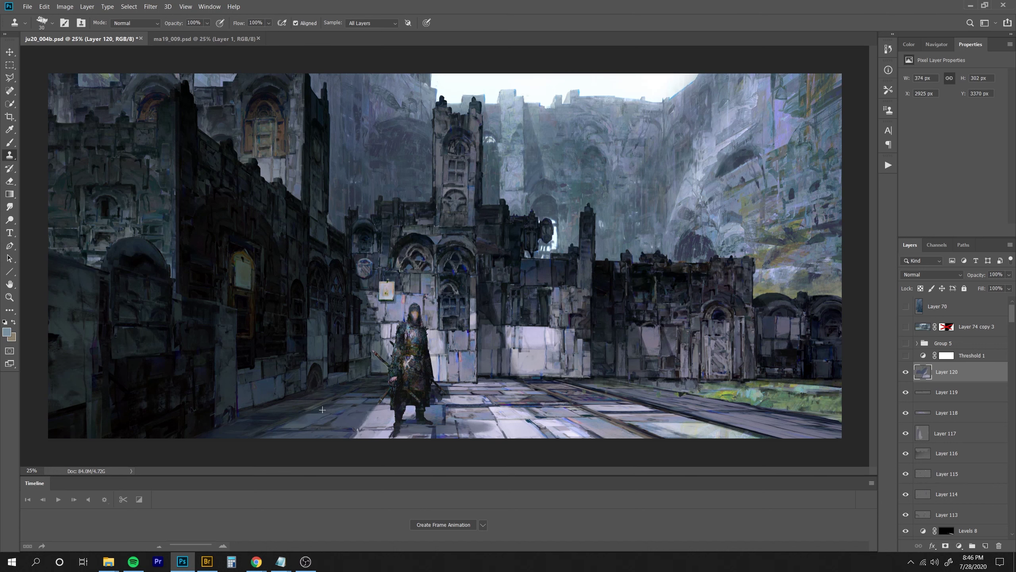
key("ctrl+minus")
key("ctrl+minus")
key("ctrl+minus")
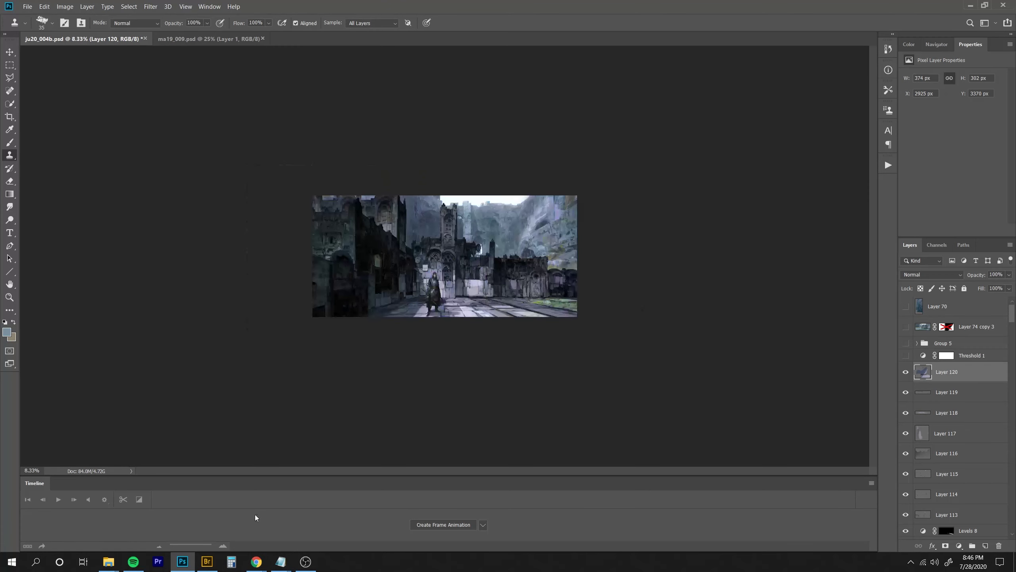
key("ctrl+plus")
key("ctrl+plus")
key("ctrl+plus")
Paint a sampled dark tone along the base of the wall behind the cloaked figure on a new layer.
key("ctrl+alt+shift+n")
key("b")
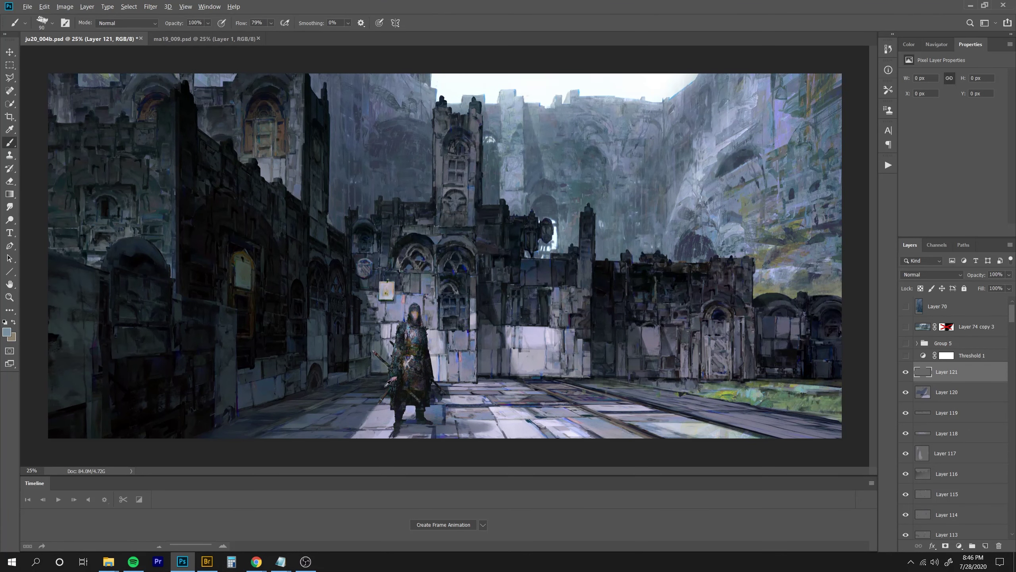
left_click(387, 381, "alt")
mouse_move(383, 378)
left_mouse_down()
mouse_move(357, 367)
mouse_move(351, 374)
left_mouse_up()
key("e")
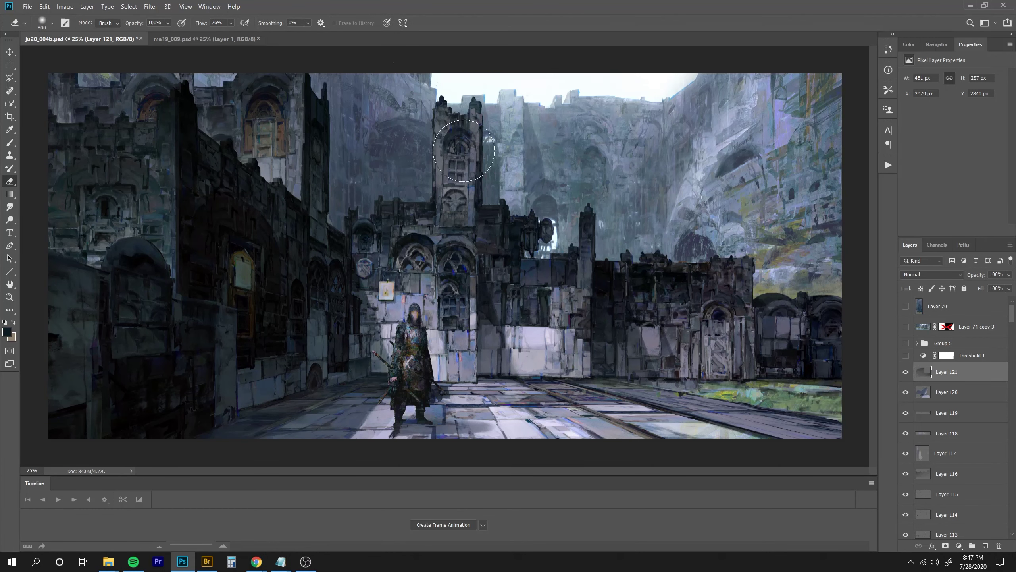
Clone stone detail onto the wall just left of the central gatehouse arches on a new layer.
key("ctrl+shift+alt+n")
key("s")
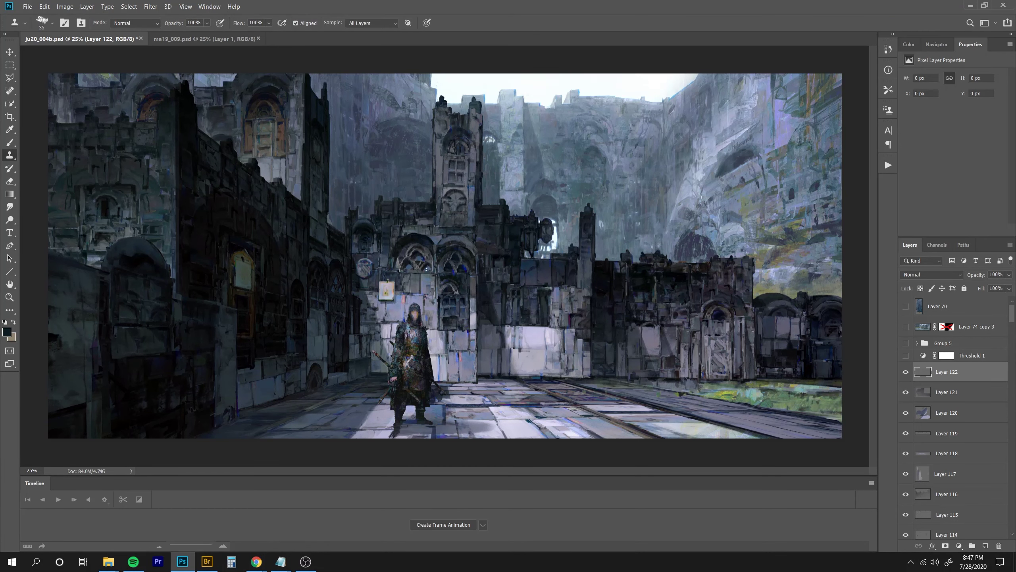
mouse_move(385, 245)
left_mouse_down()
mouse_move(386, 266)
mouse_move(385, 222)
left_mouse_up()
key("[")
key("[")
left_click(398, 222, "alt")
key("ctrl+minus")
key("ctrl+minus")
key("ctrl+plus")
key("ctrl+plus")
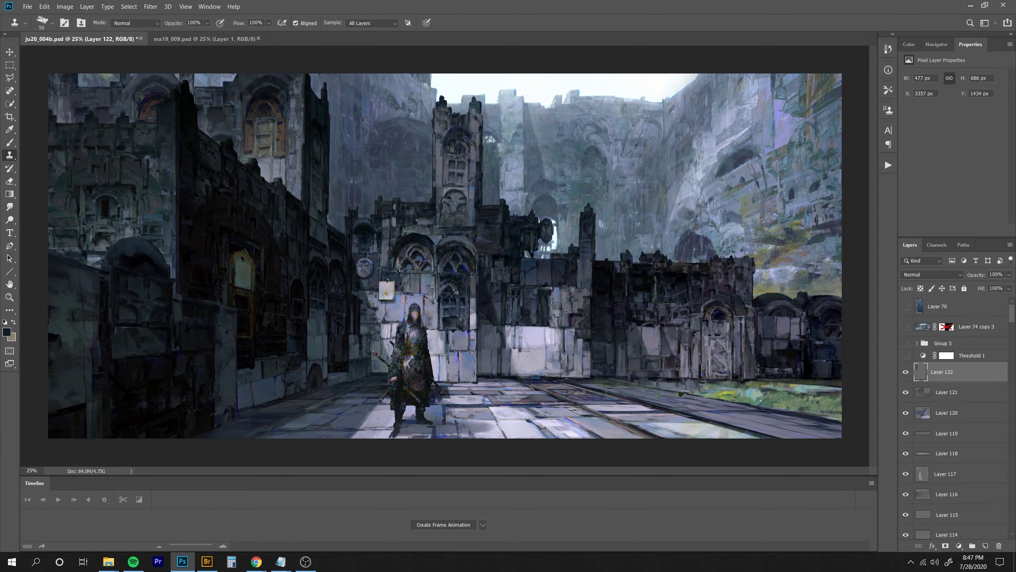
Clone sampled stonework along the upper edge of the wall left of the central tower with a larger stamp.
key("]")
left_click(419, 279, "alt")
mouse_move(386, 206)
left_mouse_down()
mouse_move(387, 218)
mouse_move(381, 200)
left_mouse_up()
key("e")
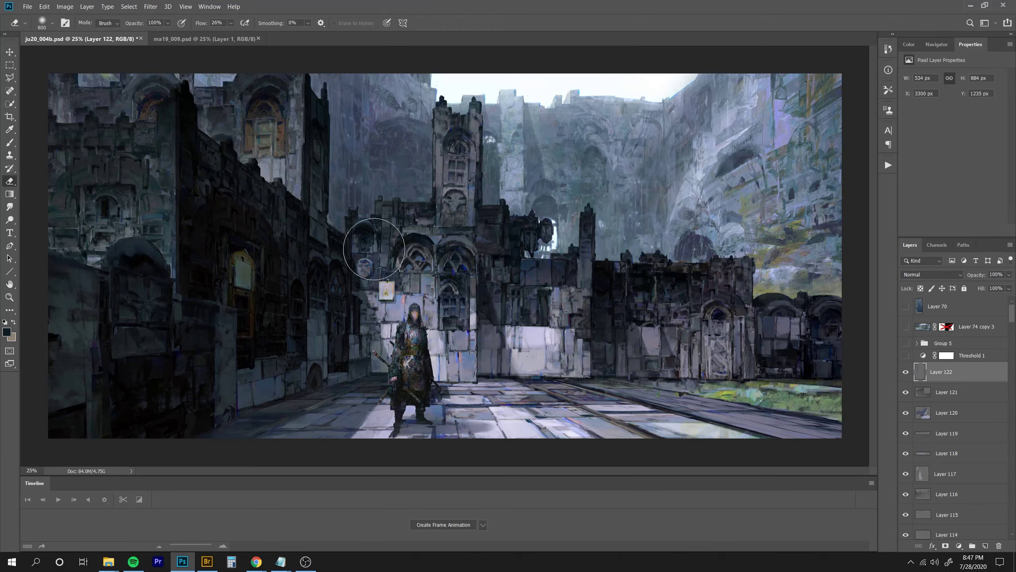
Clone misty wall texture onto the distant cliff-like wall above the shaded right-hand wall on a new layer.
key("ctrl+shift+alt+n")
key("s")
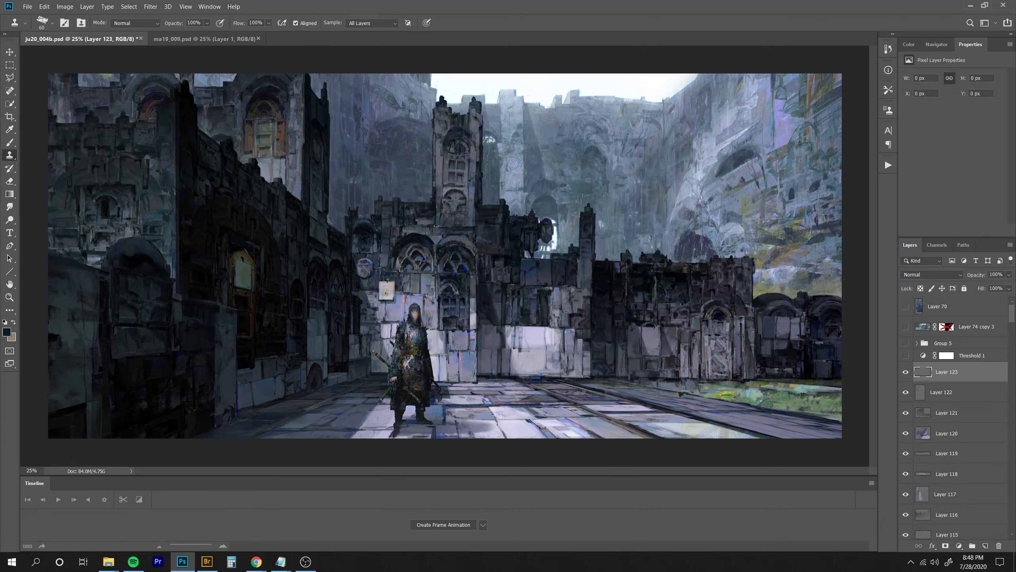
left_click(366, 155, "alt")
left_click_drag(659, 236, 654, 237)
mouse_move(646, 237)
left_mouse_down()
mouse_move(647, 249)
mouse_move(651, 219)
mouse_move(658, 243)
mouse_move(666, 219)
mouse_move(648, 206)
mouse_move(643, 242)
mouse_move(633, 242)
mouse_move(633, 225)
left_mouse_up()
key("bracketright")
key("bracketright")
key("bracketleft")
key("bracketleft")
key("bracketright")
key("bracketright")
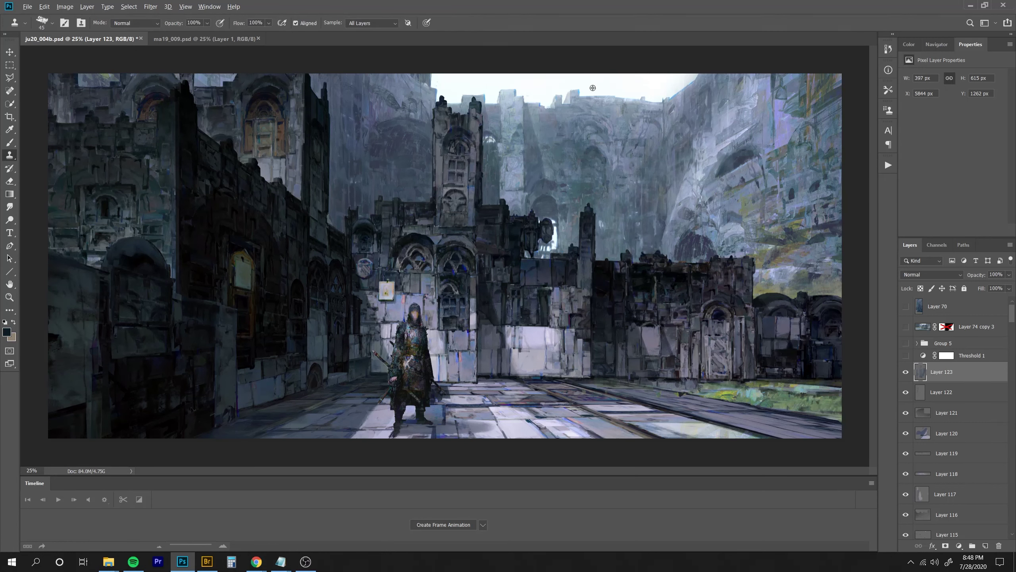
Clone along the skyline of the distant wall with a smaller stamp to reshape its upper edge.
key("bracketleft")
left_click_drag(585, 95, 650, 102)
left_click(648, 107, "alt")
left_click(611, 93, "alt")
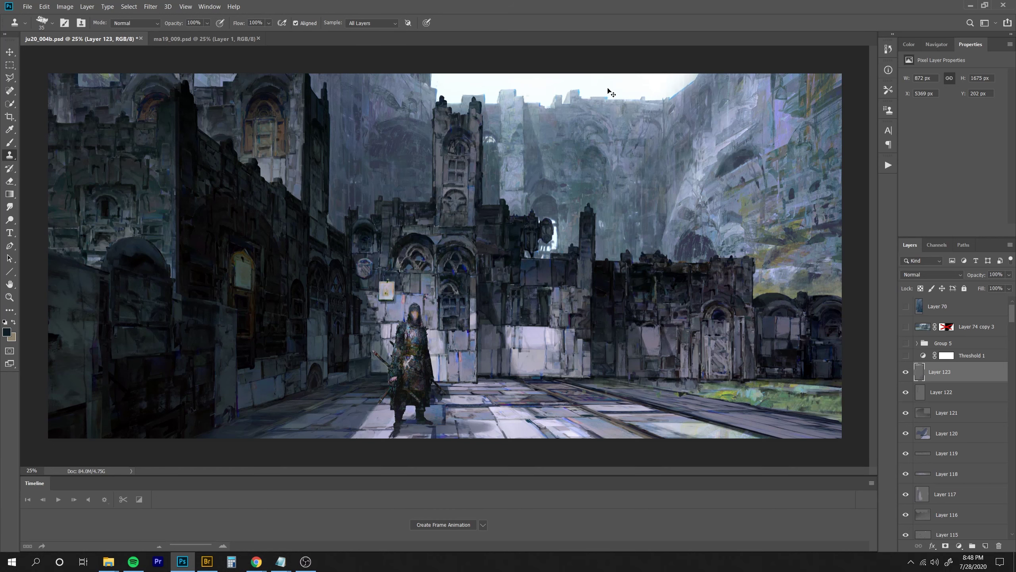
mouse_move(584, 98)
left_mouse_down()
mouse_move(639, 101)
mouse_move(579, 94)
left_mouse_up()
key("ctrl+minus")
key("ctrl+minus")
key("ctrl+minus")
key("ctrl+plus")
key("ctrl+plus")
key("ctrl+plus")
mouse_move(678, 98)
left_mouse_down()
mouse_move(695, 77)
mouse_move(687, 91)
left_mouse_up()
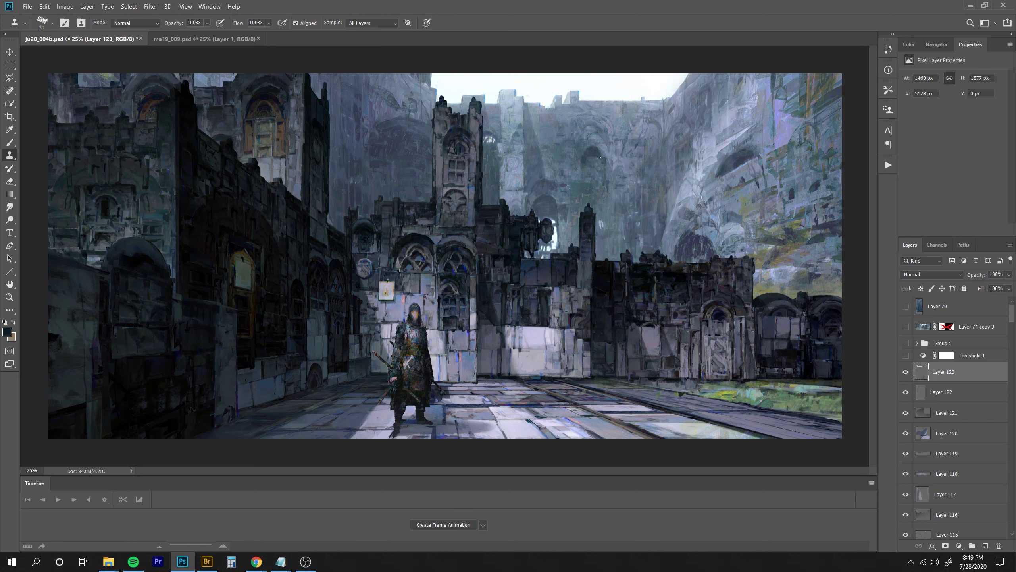
Soften the cloned detail around the distant arched window and along the sky with the eraser.
key("e")
left_click_drag(606, 172, 623, 160)
left_click_drag(612, 76, 672, 70)
key("s")
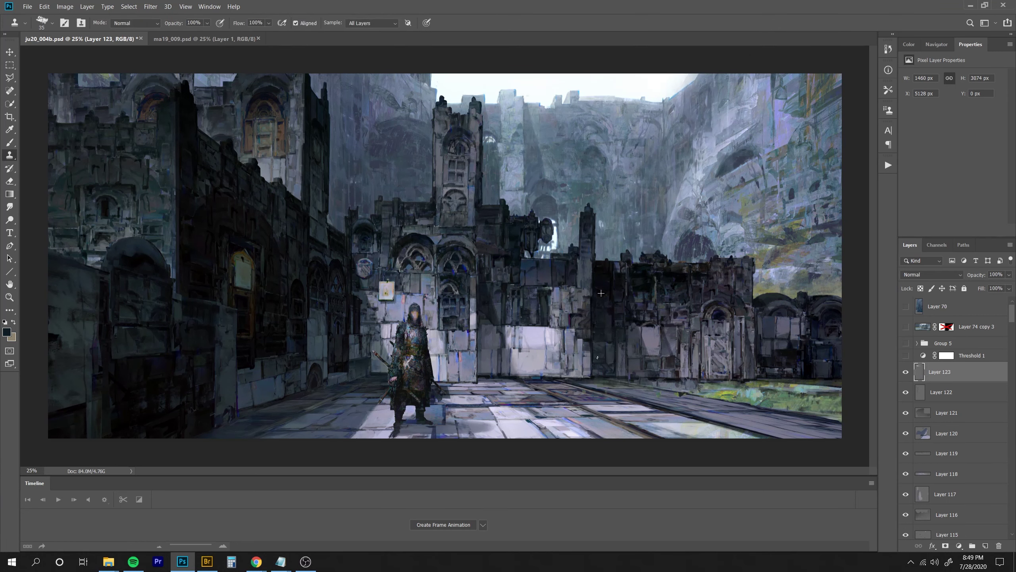
Clone dark stonework over the corner where the sunlit wall meets the shaded right-hand wall.
left_click(611, 284, "alt")
left_click_drag(592, 341, 592, 379)
key("bracketright")
key("bracketright")
left_click(605, 302, "alt")
mouse_move(585, 343)
left_mouse_down()
mouse_move(603, 380)
mouse_move(582, 381)
mouse_move(612, 380)
left_mouse_up()
left_click(637, 393, "alt")
key("e")
key("ctrl+minus")
key("ctrl+plus")
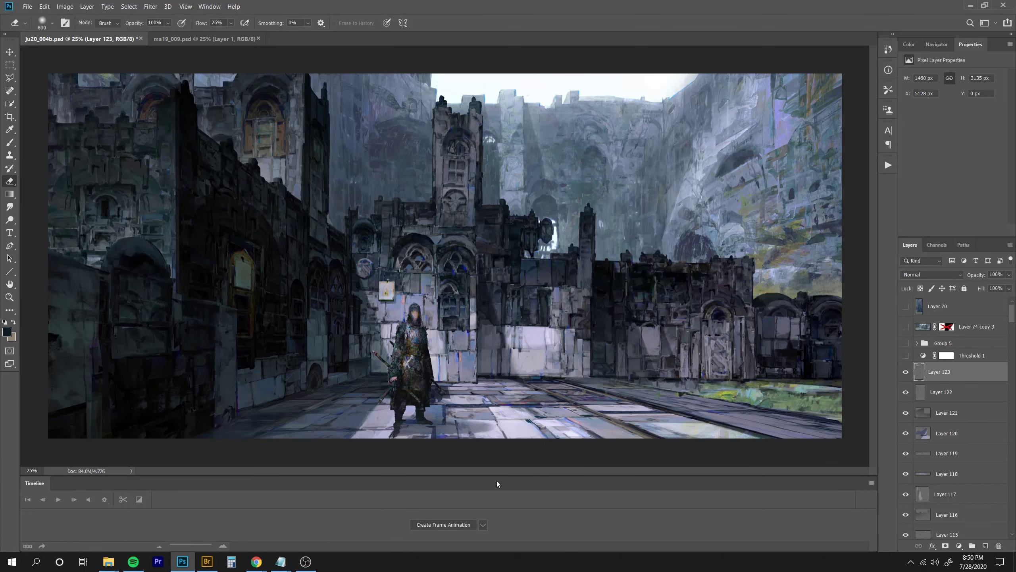
Clone dark stonework along the top edge of the low foreground wall on a new layer and compare it with the layer hidden.
key("ctrl+shift+alt+n")
key("s")
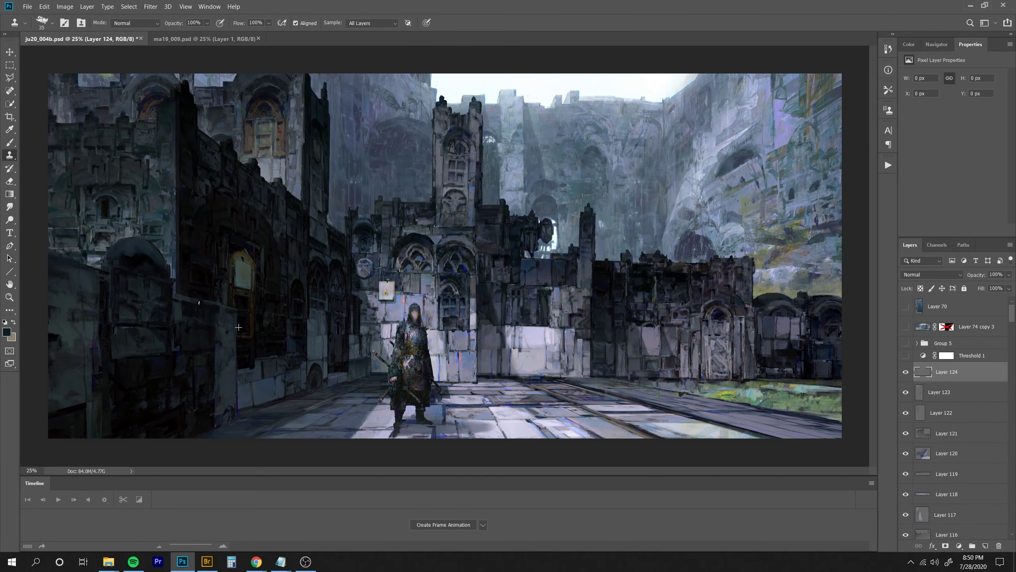
left_click_drag(199, 303, 204, 303)
left_click_drag(232, 308, 234, 311)
key("ctrl+minus")
key("ctrl+minus")
key("ctrl+plus")
key("ctrl+plus")
left_click(906, 371)
left_click(906, 372)
key("e")
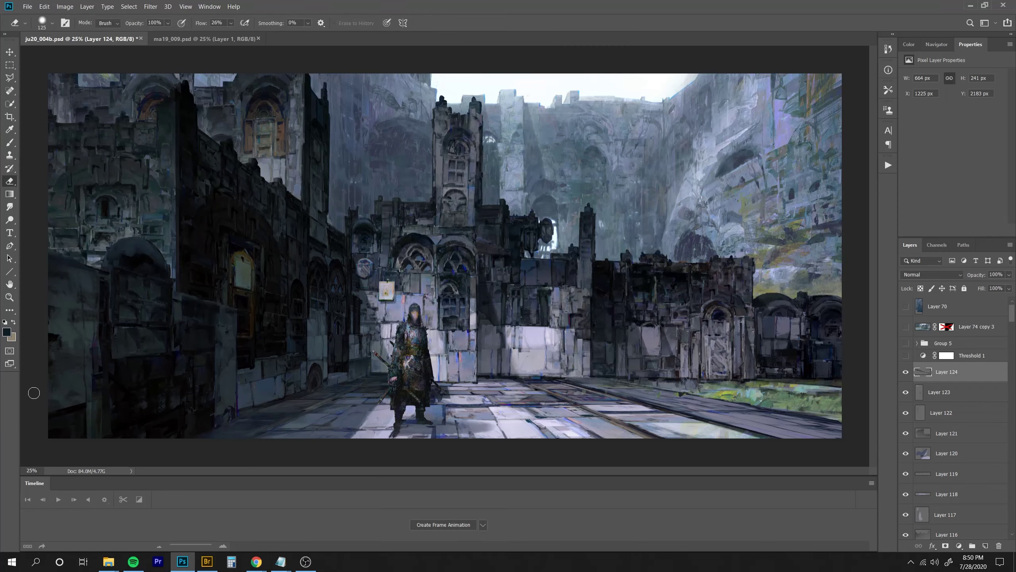
Paint sampled paving colours over the dark joints of the receding courtyard floor on a new layer set to Lighten.
key("ctrl+shift+alt+n")
key("b")
left_click(576, 388, "alt")
left_click(933, 275)
left_click(920, 350)
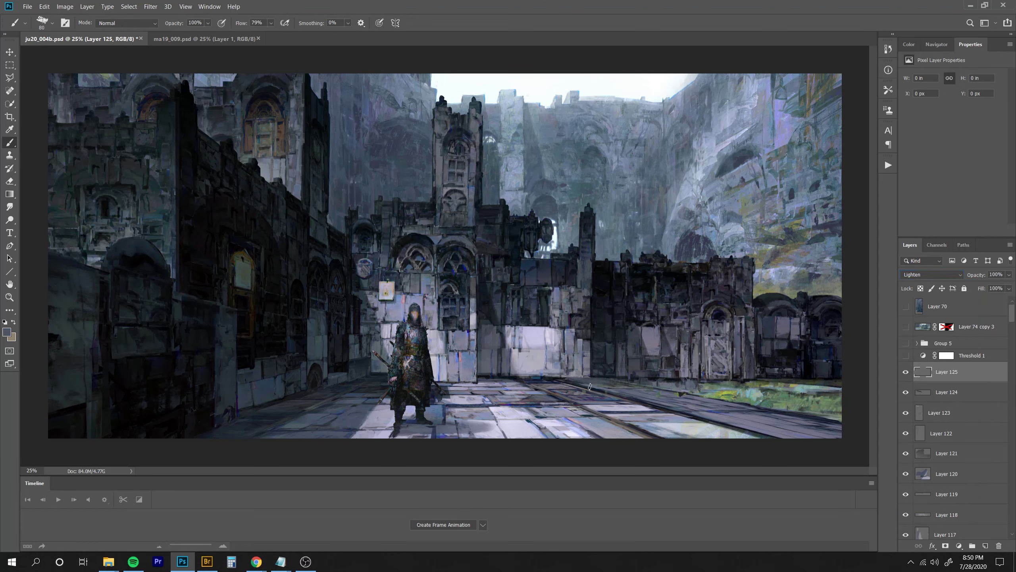
mouse_move(569, 383)
left_mouse_down()
mouse_move(631, 398)
mouse_move(543, 378)
left_mouse_up()
left_click(681, 411, "alt")
key("ctrl+z")
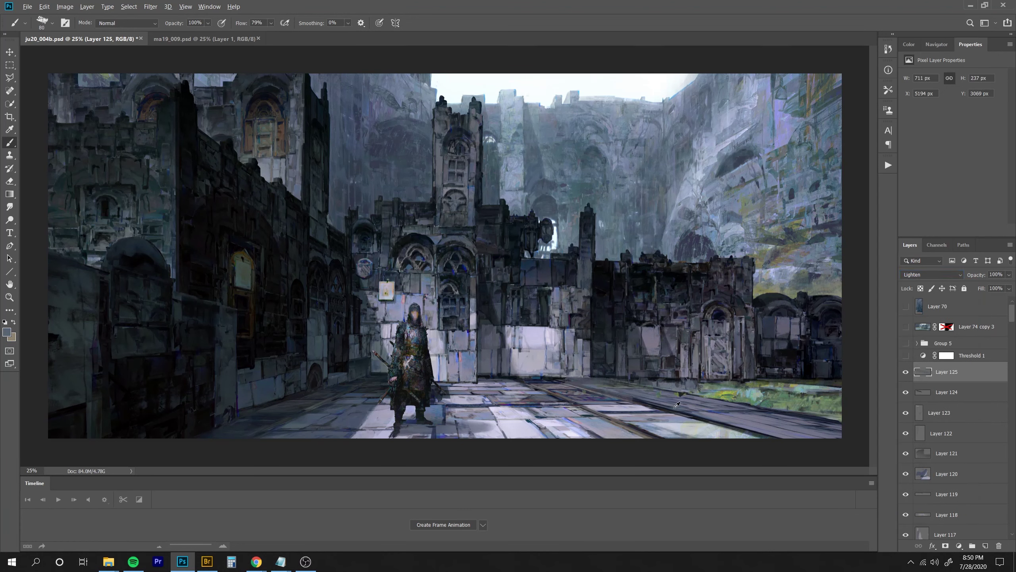
left_click(675, 409, "alt")
left_click_drag(622, 395, 545, 380)
mouse_move(637, 401)
left_mouse_down()
mouse_move(738, 437)
mouse_move(807, 447)
mouse_move(662, 410)
mouse_move(757, 445)
left_mouse_up()
Brush broad, larger strokes of sampled colour across the courtyard paving and reduce the Lighten layer's opacity to 36%.
key("bracketright")
key("bracketright")
key("bracketright")
key("bracketright")
key("bracketright")
key("bracketright")
key("bracketright")
key("bracketright")
left_click(663, 407, "alt")
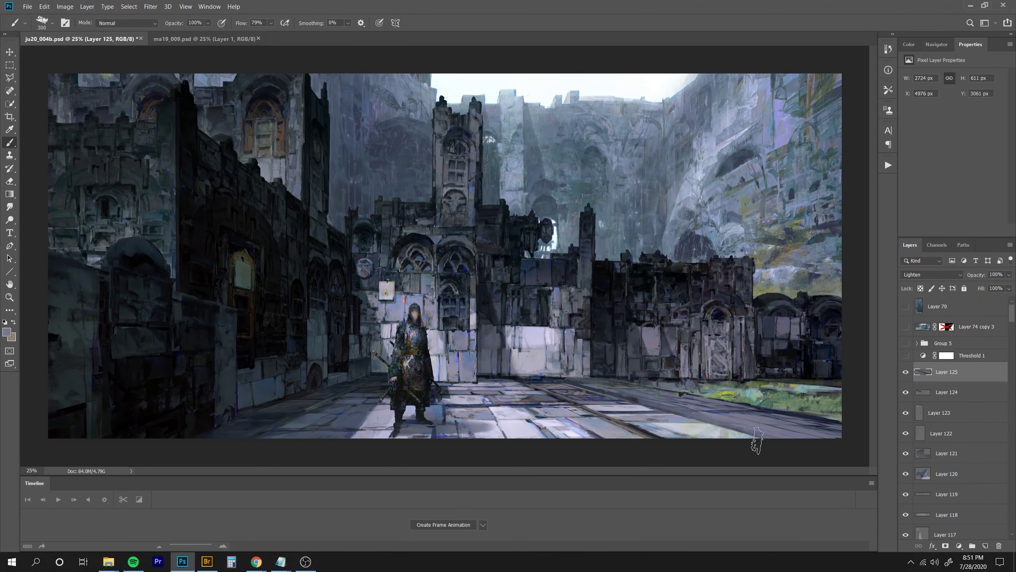
left_click_drag(732, 407, 864, 425)
left_click_drag(556, 386, 639, 402)
left_click_drag(486, 384, 600, 389)
left_click_drag(624, 424, 720, 451)
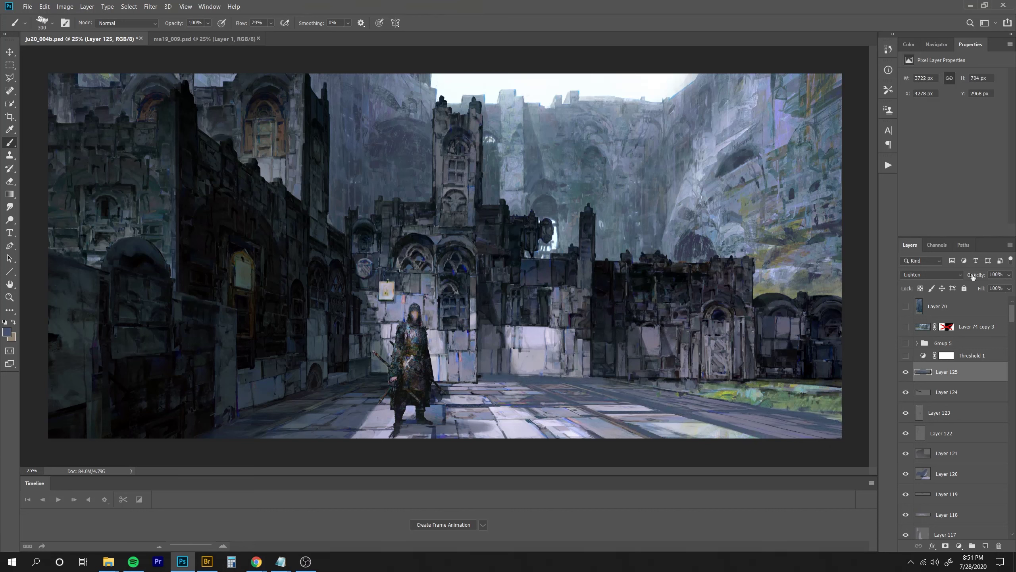
left_click_drag(973, 276, 924, 285)
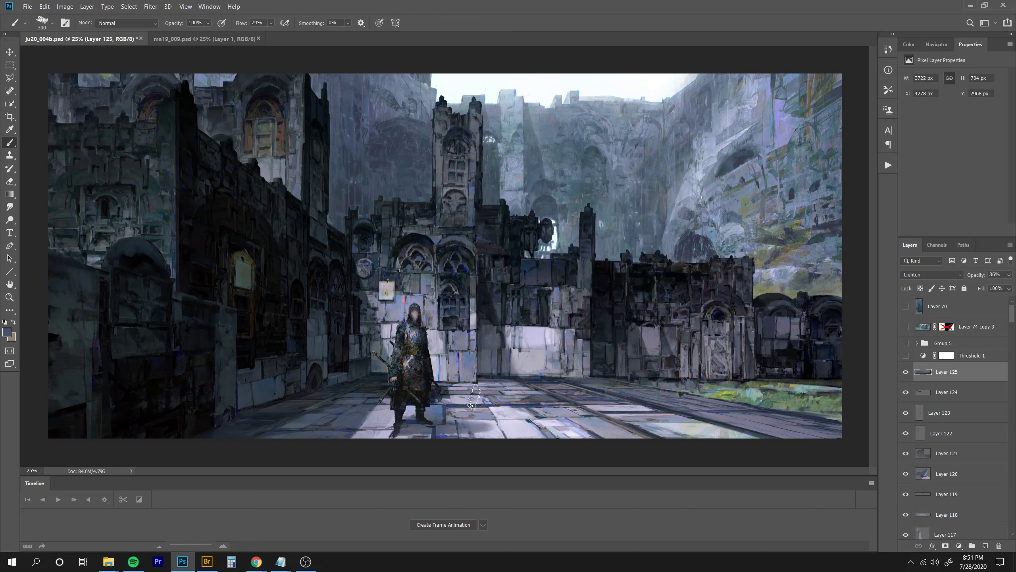
left_click_drag(474, 397, 416, 423)
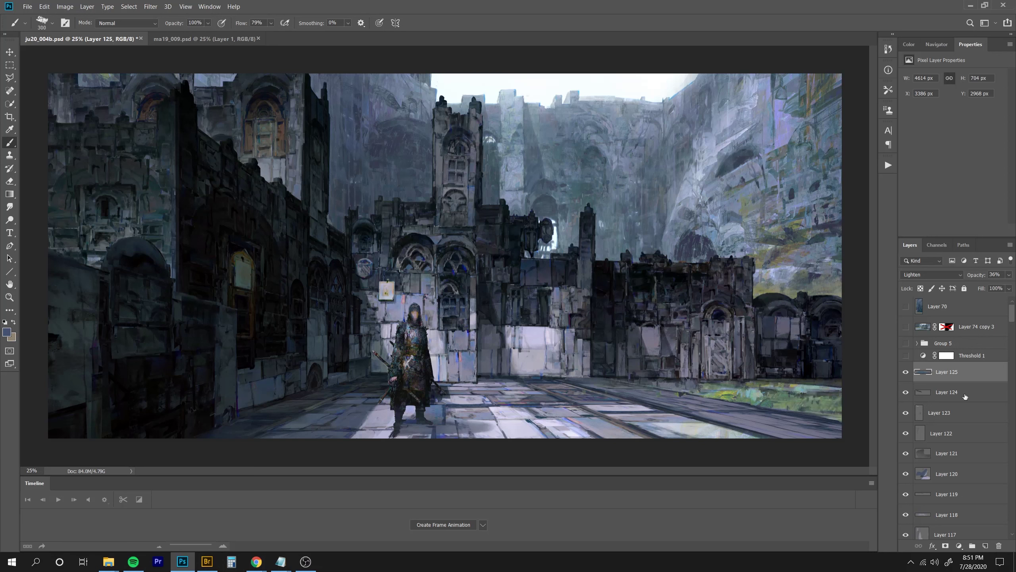
Brush sampled tones over the shaded arches beyond the grass and the shaded wall, and lower the layer opacity to 19%.
left_click(768, 365, "alt")
left_click(794, 360, "alt")
left_click_drag(755, 359, 817, 367)
mouse_move(824, 313)
left_mouse_down()
mouse_move(818, 332)
mouse_move(792, 331)
mouse_move(762, 367)
left_mouse_up()
left_click(778, 323, "alt")
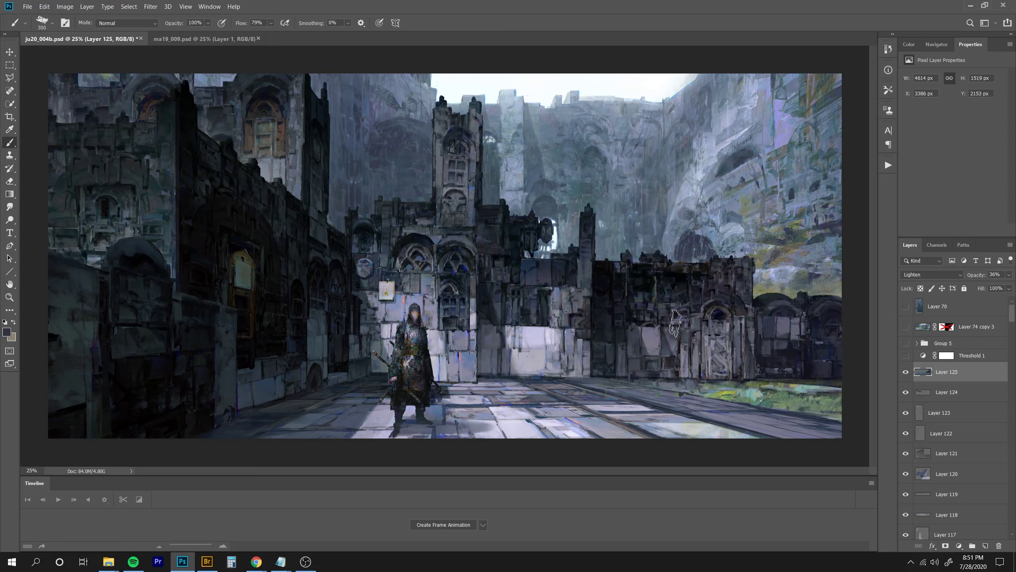
left_click_drag(643, 315, 716, 326)
left_click_drag(700, 277, 640, 293)
mouse_move(976, 275)
left_mouse_down()
mouse_move(967, 276)
mouse_move(976, 276)
left_mouse_up()
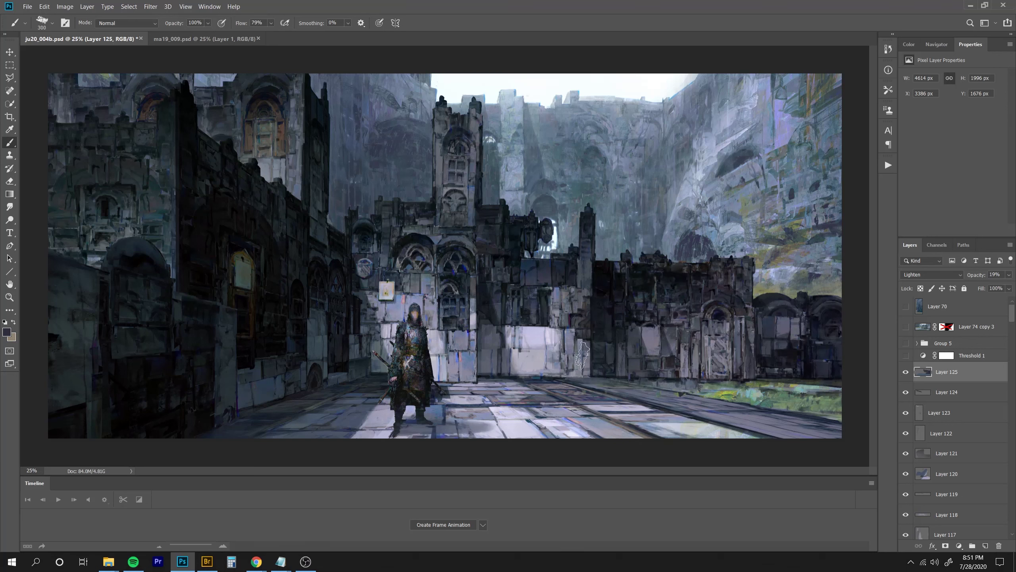
Extend the lightening strokes over the shaded wall and distant cliff, lower the layer opacity to 2%, and flip the view horizontally.
mouse_move(598, 318)
left_mouse_down()
mouse_move(673, 287)
mouse_move(720, 300)
left_mouse_up()
left_click_drag(751, 156, 832, 211)
left_click_drag(974, 275, 966, 276)
key("F2")
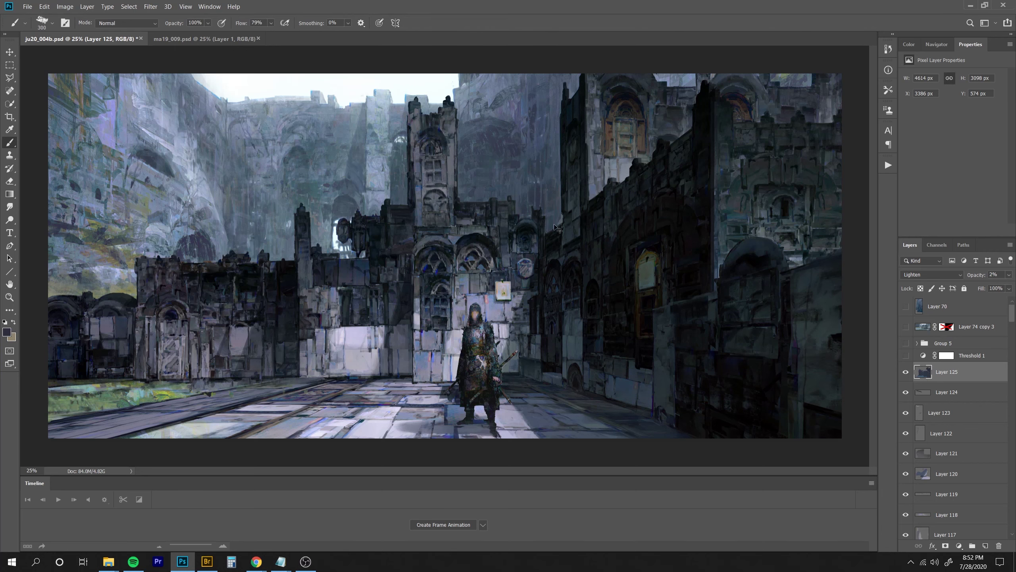
Paint small dark touch-ups on the hooded figure on a new layer with a much smaller brush.
key("ctrl+shift+n")
key("Return")
left_click(484, 357, "alt")
key("bracketleft")
key("bracketleft")
key("bracketleft")
key("bracketleft")
key("bracketleft")
key("bracketleft")
key("bracketleft")
key("bracketleft")
key("bracketleft")
key("bracketleft")
key("bracketleft")
key("bracketleft")
key("bracketleft")
key("bracketleft")
key("ctrl+plus")
key("bracketleft")
key("bracketleft")
key("bracketleft")
mouse_move(486, 354)
left_mouse_down()
mouse_move(498, 386)
mouse_move(500, 328)
left_mouse_up()
left_click_drag(486, 257, 494, 328)
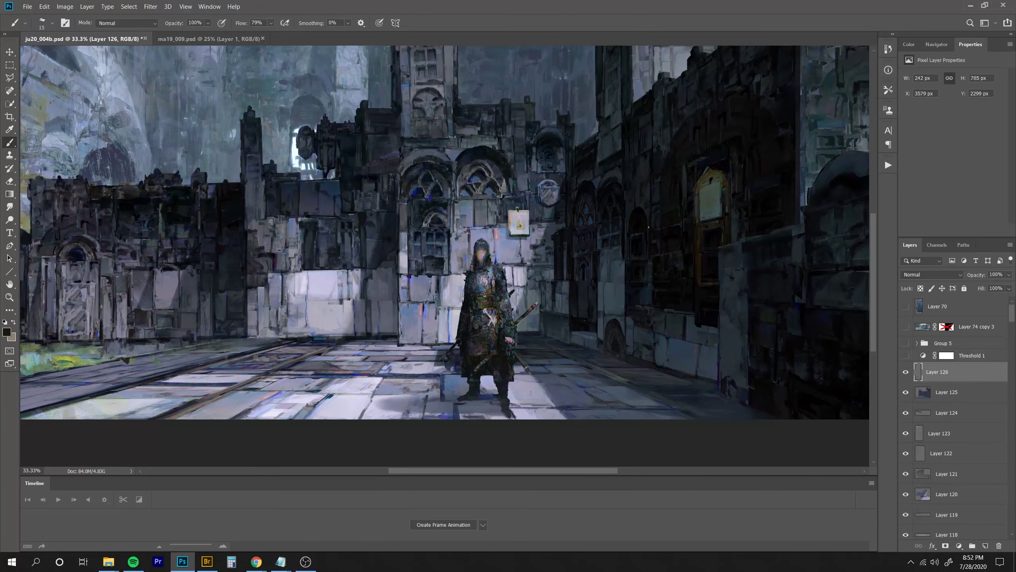
key("ctrl+minus")
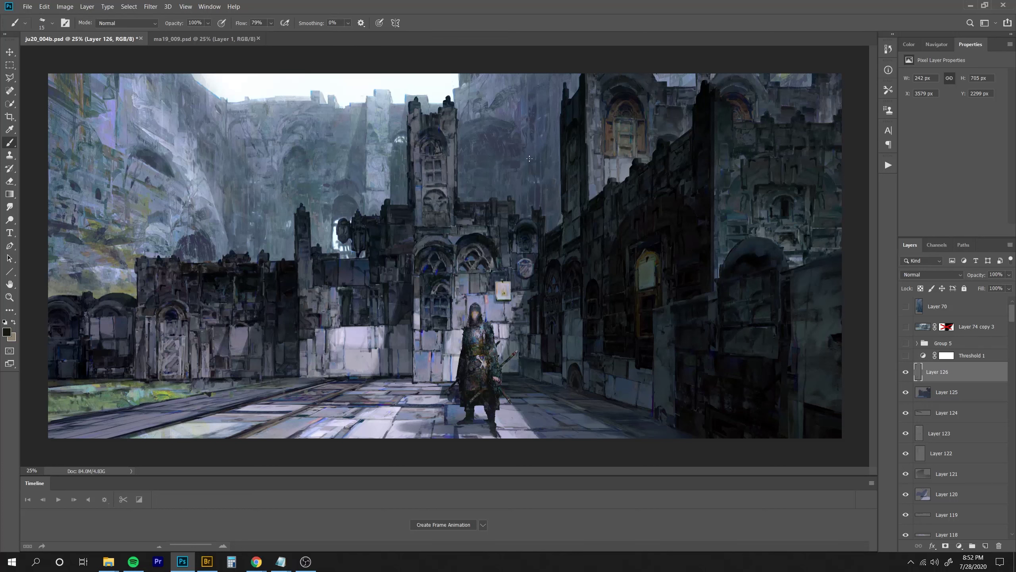
Paint fine sampled-colour strokes on the dark pinnacled tower, the central tower and the stonework around the slim pillar.
left_click(665, 205, "alt")
key("bracketright")
key("bracketright")
key("bracketright")
left_click_drag(577, 138, 574, 166)
key("bracketleft")
left_click_drag(427, 194, 460, 193)
left_click_drag(409, 166, 413, 159)
left_click_drag(337, 291, 298, 240)
key("bracketright")
Paint sampled paving colour along the base of the sunlit wall and compare the result with the layer hidden.
left_click(546, 403, "alt")
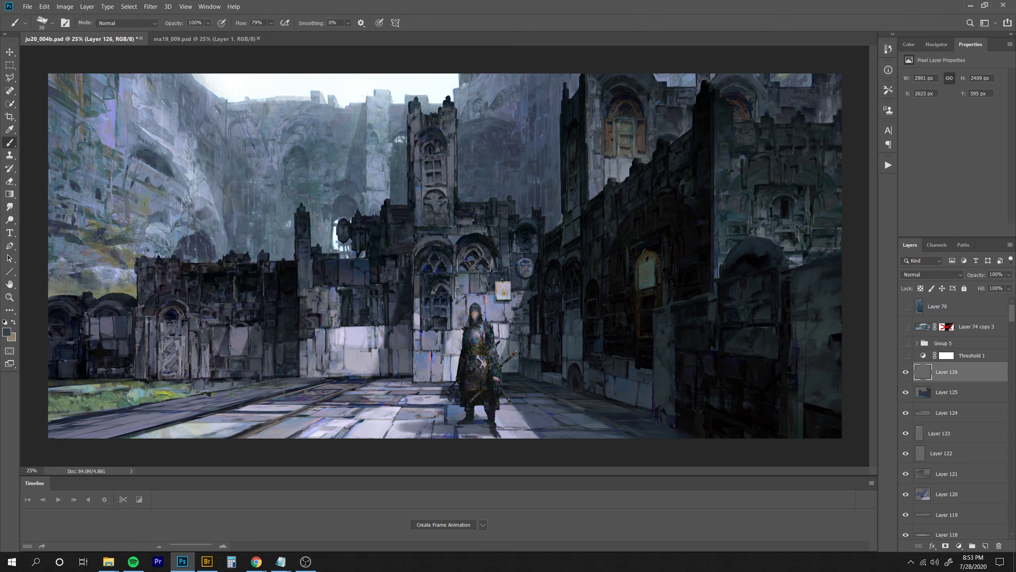
left_click_drag(405, 385, 366, 383)
left_click(906, 373)
left_click(906, 372)
left_click(906, 372)
left_click(906, 372)
key("e")
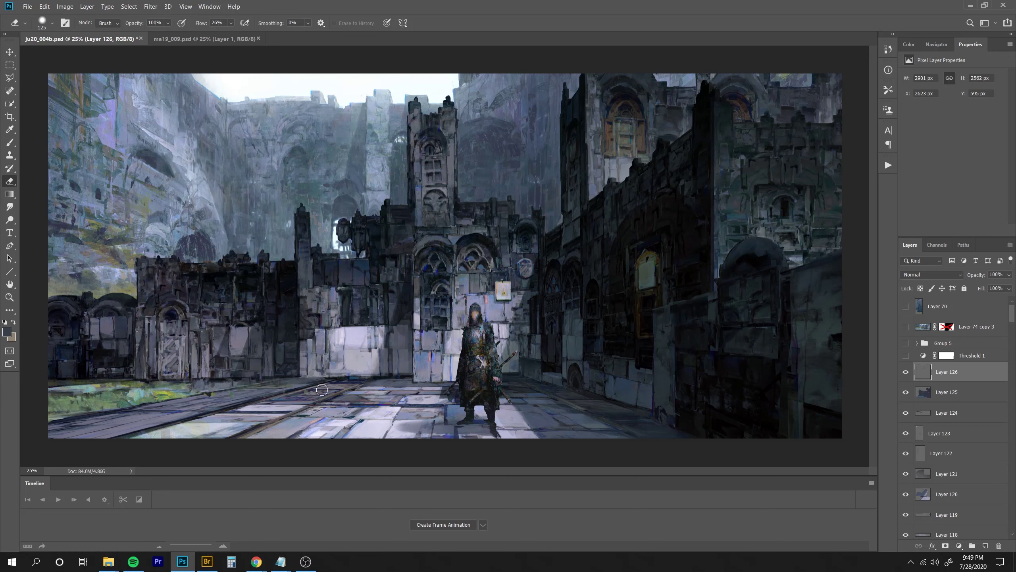
Try dark brush accents around the shaded wall's arched doorway, undo the last stroke and readjust the brush size.
left_click(906, 373)
key("b")
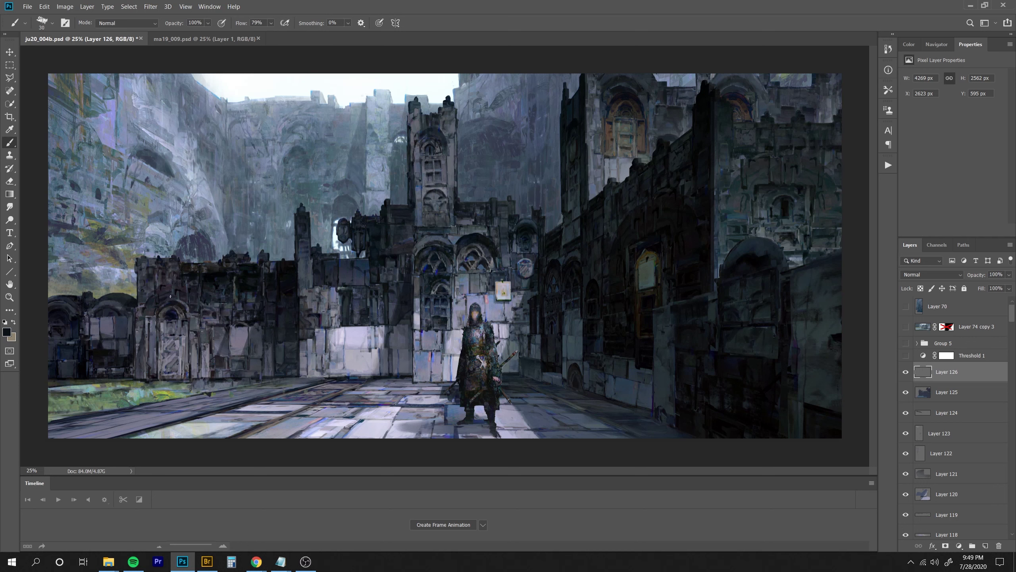
key("ctrl+z")
key("bracketleft")
key("bracketright")
key("bracketleft")
Clone misty stone texture over the corner of the distant cliff-like wall on a new layer, setting its opacity to 73%.
key("ctrl+shift+alt+n")
key("s")
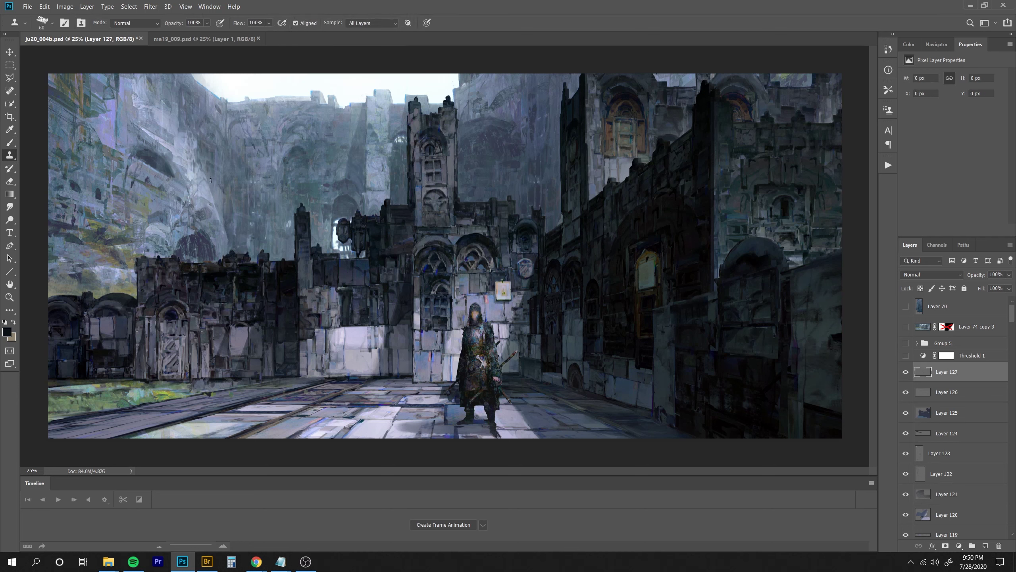
left_click_drag(211, 180, 210, 191)
left_click_drag(978, 277, 962, 278)
left_click_drag(215, 179, 214, 196)
mouse_move(212, 146)
left_mouse_down()
mouse_move(211, 173)
mouse_move(216, 156)
mouse_move(205, 155)
left_mouse_up()
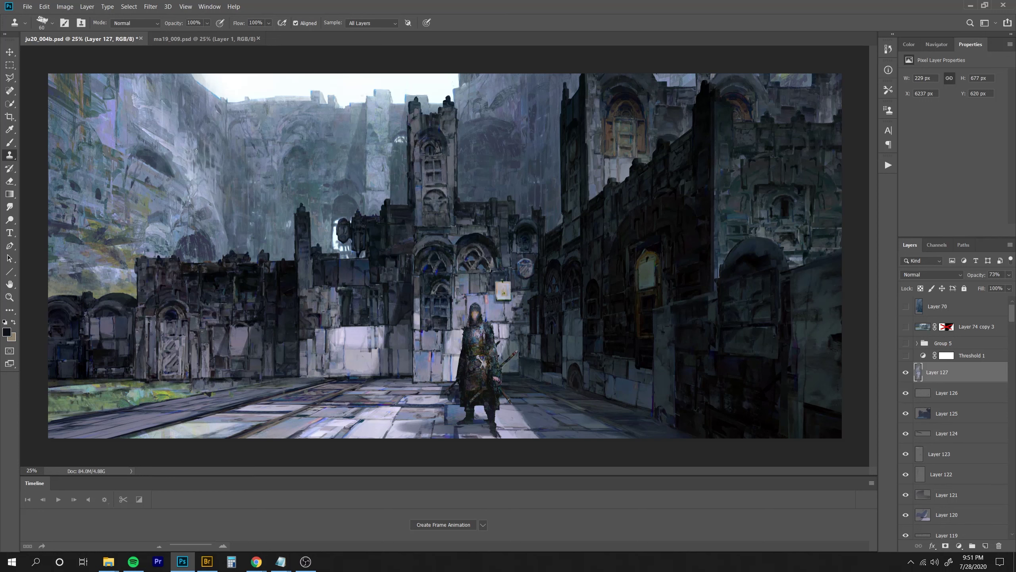
left_click_drag(204, 142, 194, 97)
mouse_move(197, 155)
left_mouse_down()
mouse_move(200, 175)
mouse_move(186, 157)
left_mouse_up()
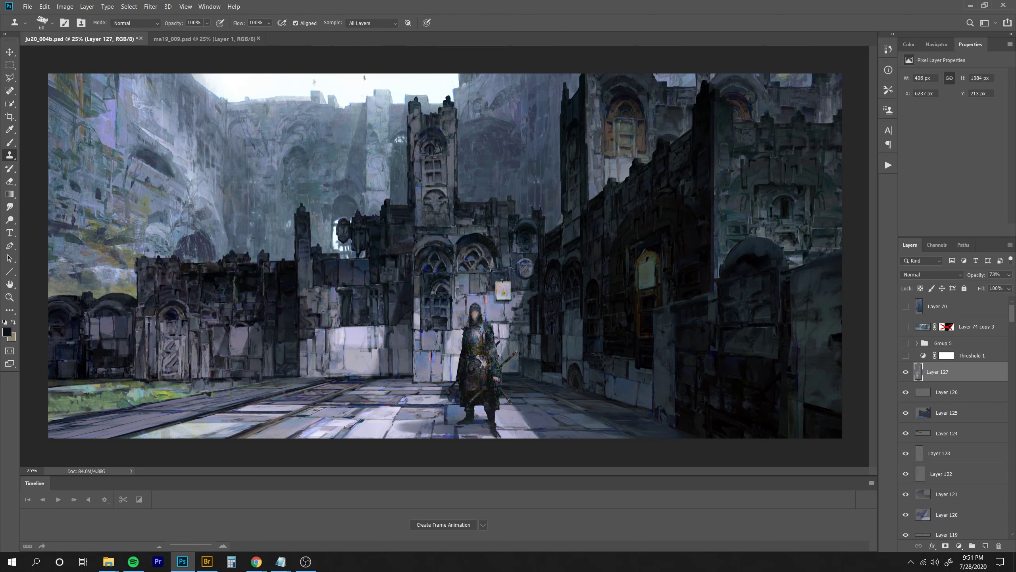
Clone along the distant wall's skyline to clean its upper edge, checking the earlier skyline cloning on Layer 123.
left_click_drag(251, 98, 274, 100)
key("v")
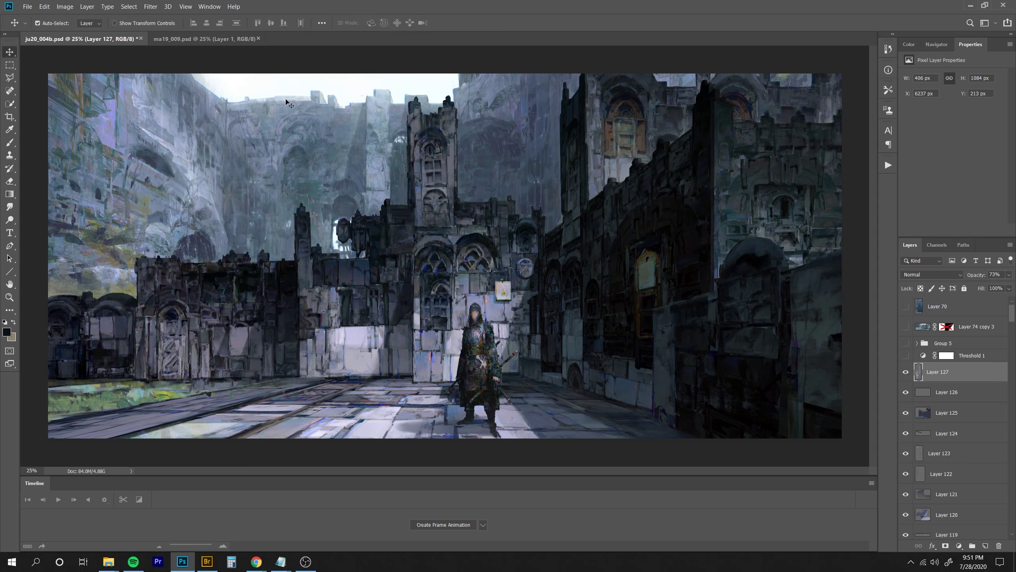
left_click(920, 455)
left_click(906, 455)
left_click(907, 457)
left_click(937, 372)
key("s")
left_click_drag(287, 98, 311, 100)
key("bracketleft")
key("bracketleft")
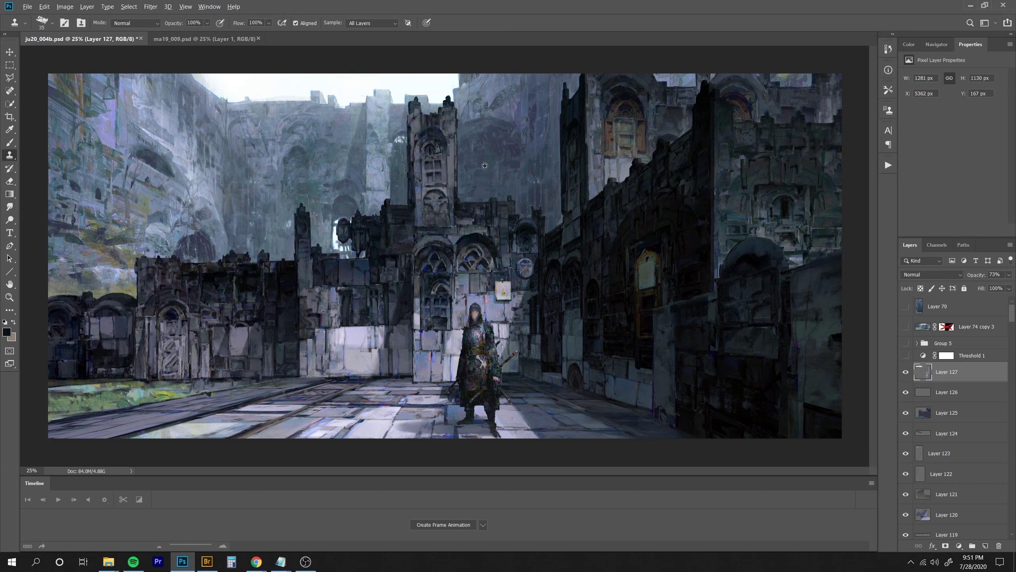
Clone over the edge of the bright opening between the slim pillar and the dark hanging ornament.
left_click_drag(337, 241, 340, 243)
key("bracketright")
key("bracketright")
key("bracketright")
key("bracketright")
key("e")
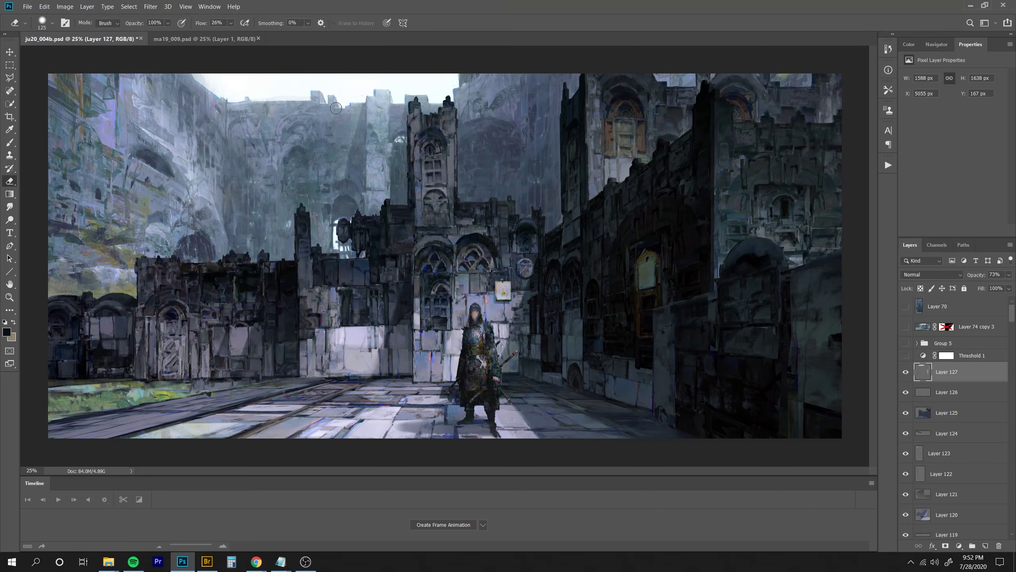
Clone the grass edge along the base of the shaded wall beside the arched doorway on a new layer.
key("s")
key("ctrl+shift+alt+n")
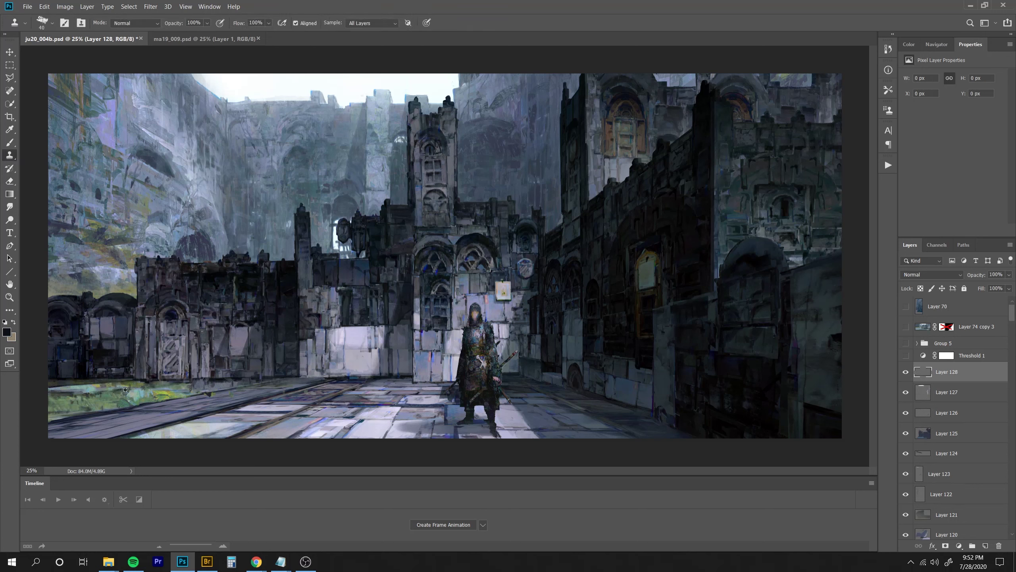
left_click(90, 383, "alt")
mouse_move(132, 383)
left_mouse_down()
mouse_move(148, 382)
mouse_move(134, 371)
mouse_move(142, 367)
left_mouse_up()
key("bracketright")
left_click(78, 381, "alt")
Clone stonework over the shaded wall section beside the slim pillar with a small stamp.
left_click(269, 319)
key("e")
key("s")
left_click_drag(288, 319, 316, 324)
key("bracketleft")
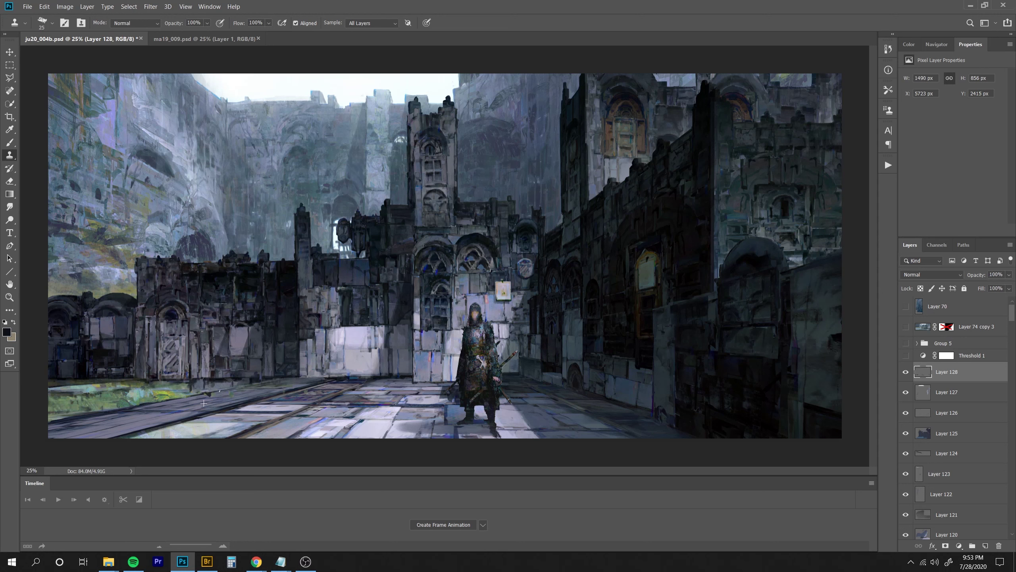
left_click_drag(293, 330, 284, 320)
Clone over the dark paving lines near the grass and the base of the dark foreground wall, varying the stamp size.
key("bracketright")
key("bracketright")
left_click_drag(210, 396, 207, 394)
key("bracketleft")
key("bracketleft")
key("bracketleft")
key("bracketright")
left_click_drag(740, 416, 724, 416)
key("bracketright")
Clone dark stone texture over the wall panels next to the shaded arched doorway on a new layer.
key("ctrl+shift+alt+n")
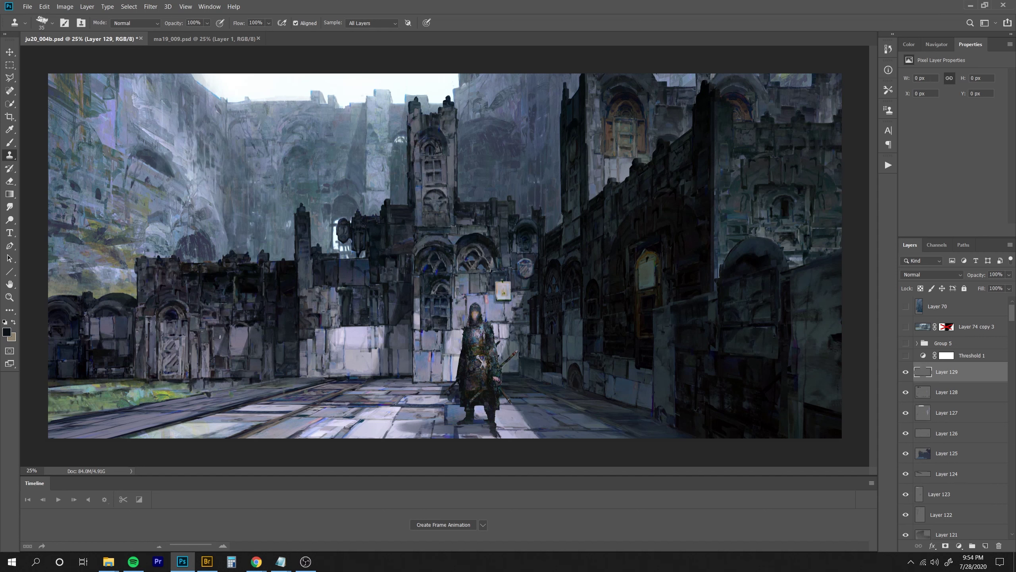
left_click_drag(113, 350, 88, 360)
key("bracketright")
left_click(179, 277, "alt")
key("e")
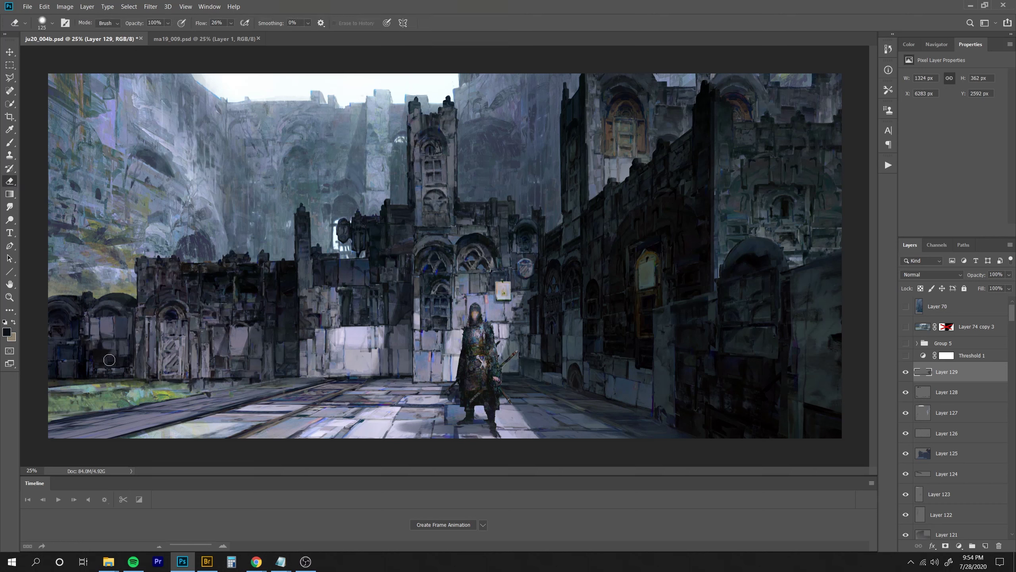
Clone stonework along the edge of the figure's hood on a new layer with a small stamp.
key("ctrl+plus")
key("ctrl+plus")
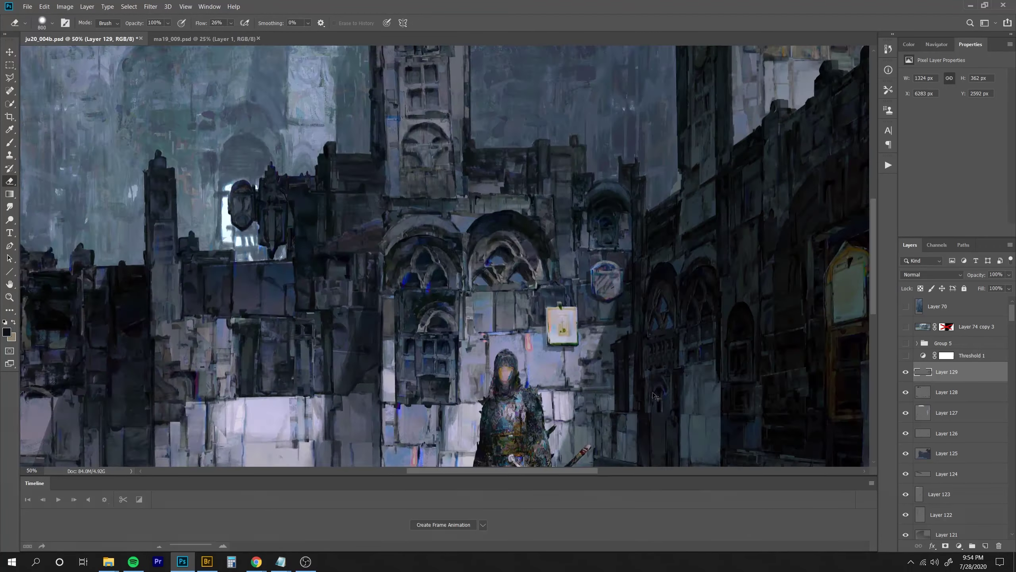
mouse_move(640, 448)
left_mouse_down()
mouse_move(557, 176)
mouse_move(568, 124)
left_mouse_up()
key("ctrl+alt+shift+n")
key("s")
key("bracketleft")
key("bracketleft")
key("bracketleft")
key("bracketleft")
key("bracketleft")
key("bracketleft")
key("bracketleft")
key("bracketleft")
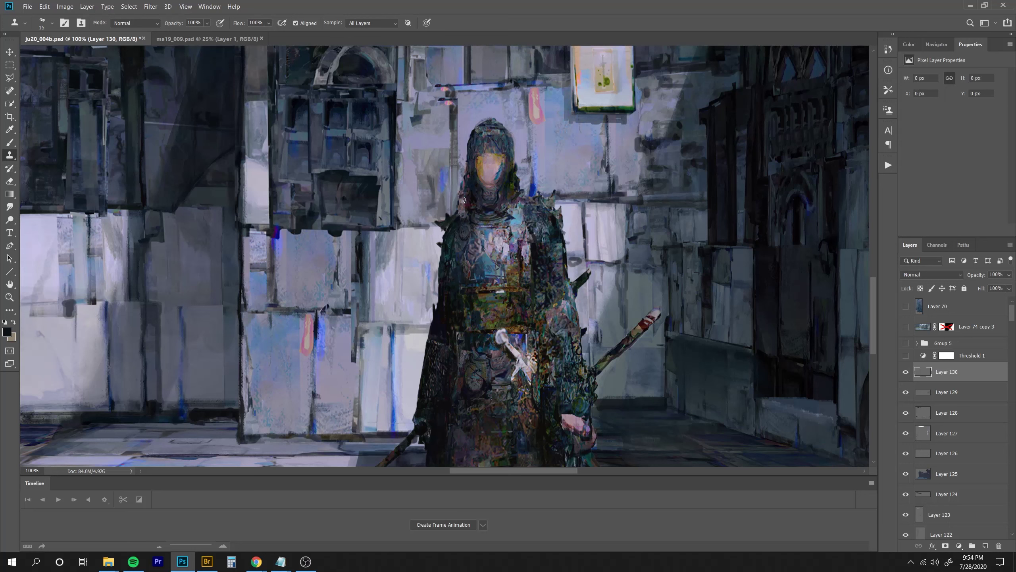
mouse_move(464, 200)
left_mouse_down()
mouse_move(462, 176)
mouse_move(463, 202)
mouse_move(465, 178)
mouse_move(457, 178)
mouse_move(447, 303)
mouse_move(473, 210)
left_mouse_up()
Clone along the outer edge of the figure's sleeve with a smaller stamp to clean up the silhouette.
left_click(447, 303, "alt")
key("bracketleft")
key("bracketleft")
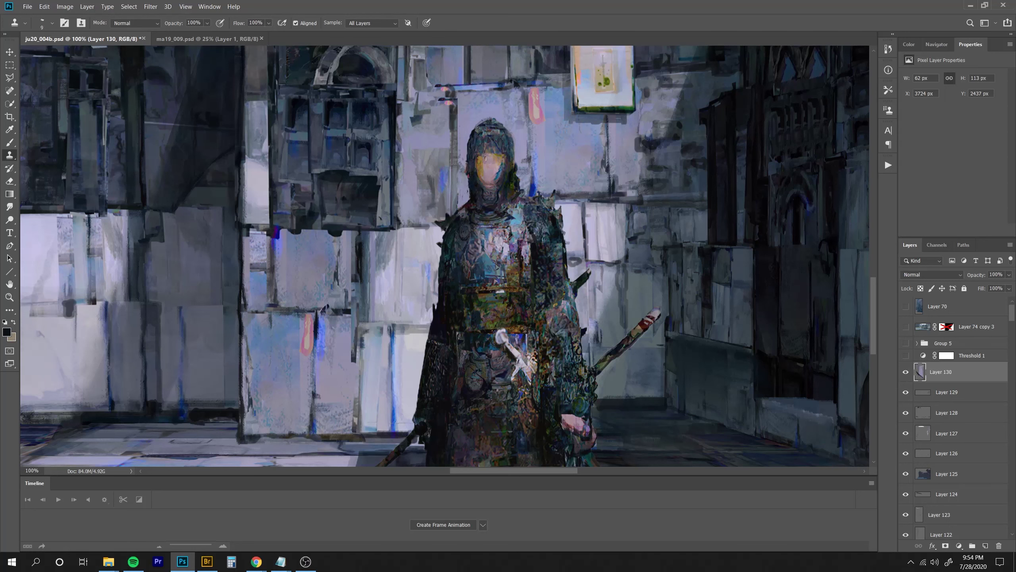
left_click_drag(433, 303, 435, 312)
left_click(446, 317, "alt")
left_click_drag(463, 238, 463, 239)
left_click(436, 335, "alt")
left_click_drag(435, 331, 434, 334)
Clone over the edge between the hood and shoulder on another new layer.
key("ctrl+minus")
key("ctrl+minus")
key("ctrl+minus")
key("ctrl+minus")
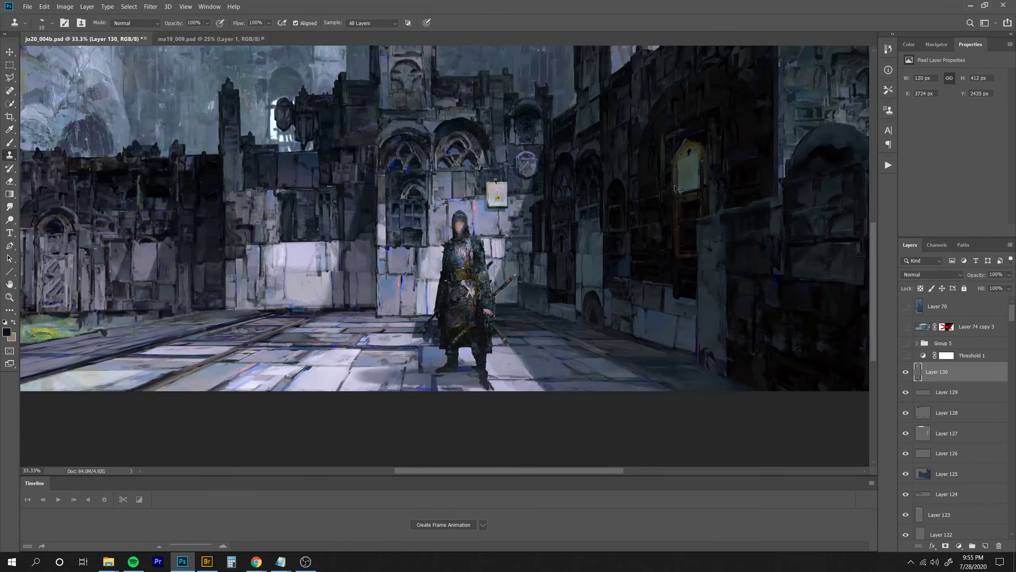
key("ctrl+plus")
key("ctrl+plus")
key("ctrl+plus")
key("ctrl+plus")
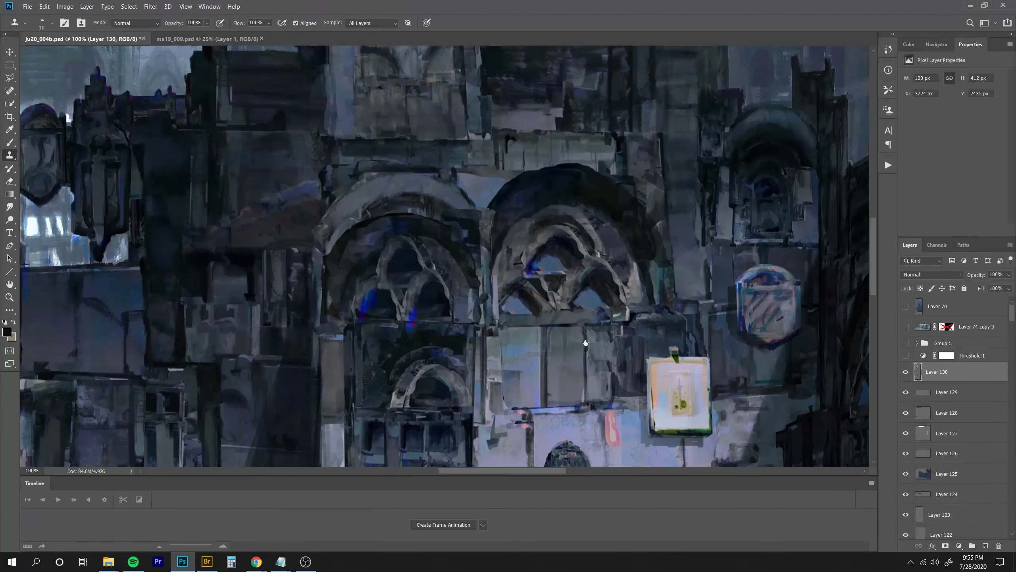
key("e")
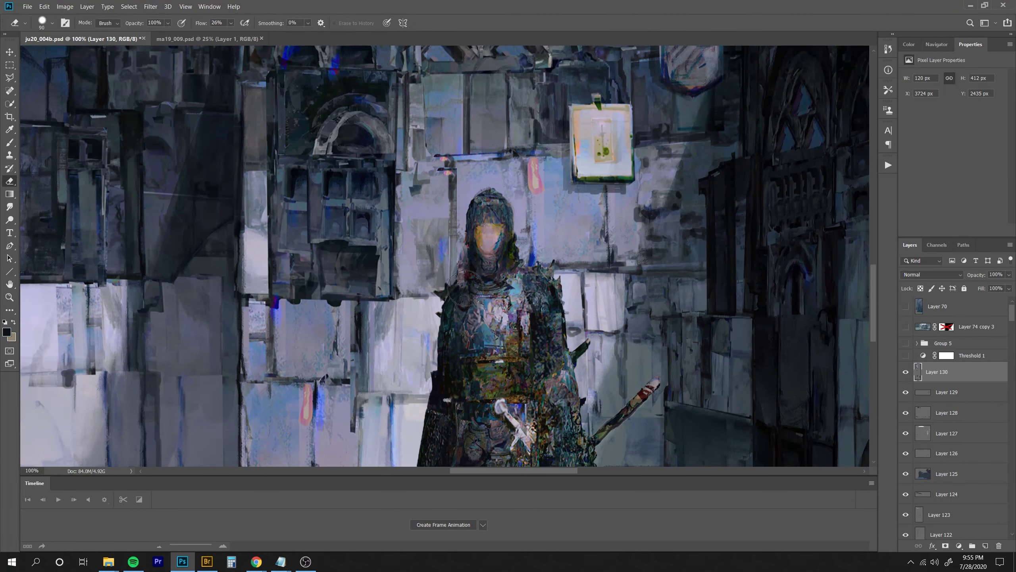
key("ctrl+shift+alt+n")
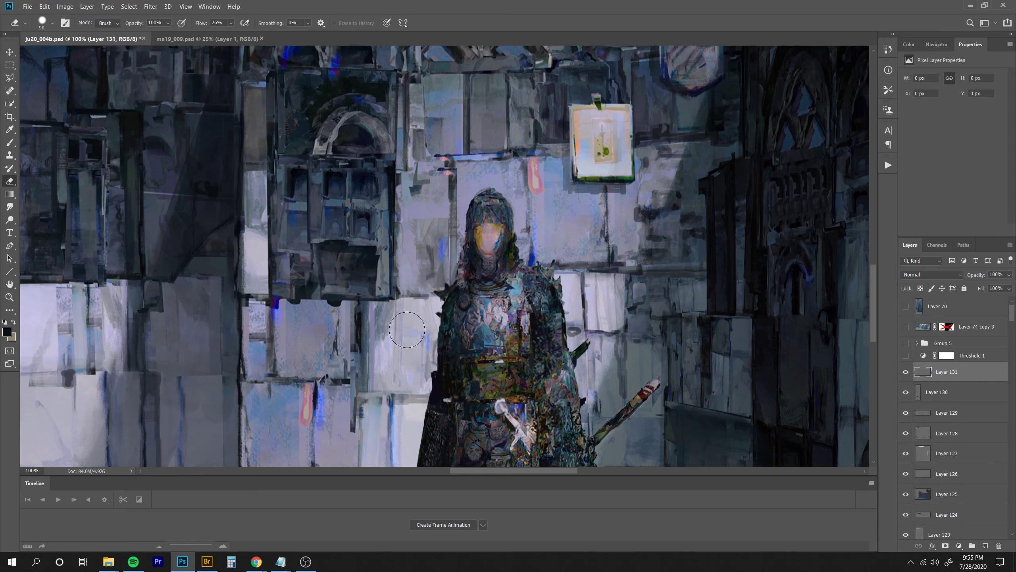
key("s")
left_click_drag(466, 256, 471, 252)
left_click(471, 255, "alt")
left_click(471, 273, "alt")
key("ctrl+minus")
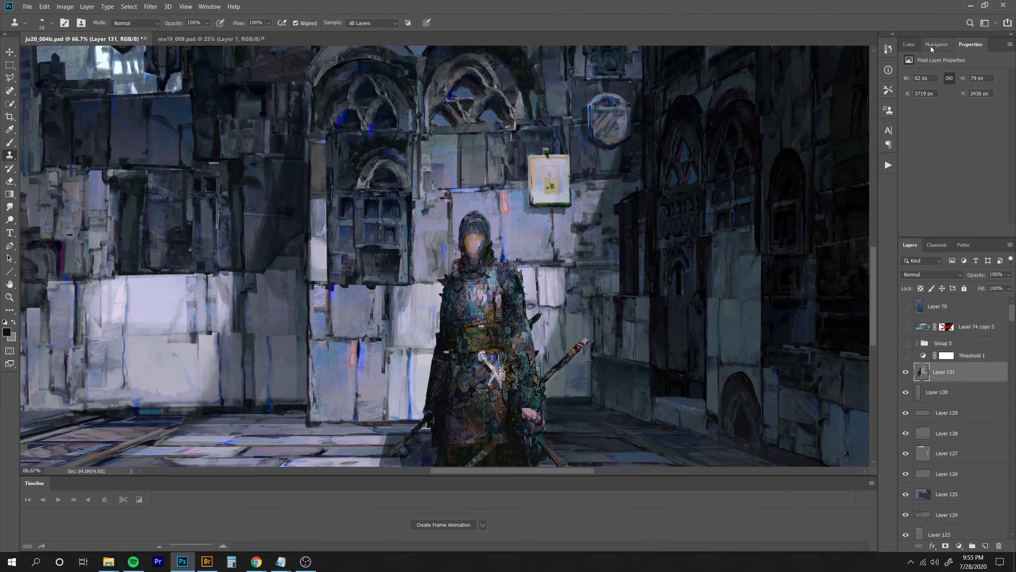
Show the Navigator and clone around the tip of the axe-like weapon hanging beside the figure's cloak.
left_click(935, 45)
key("ctrl+plus")
left_click_drag(530, 418, 510, 228)
key("bracketright")
key("bracketright")
key("bracketleft")
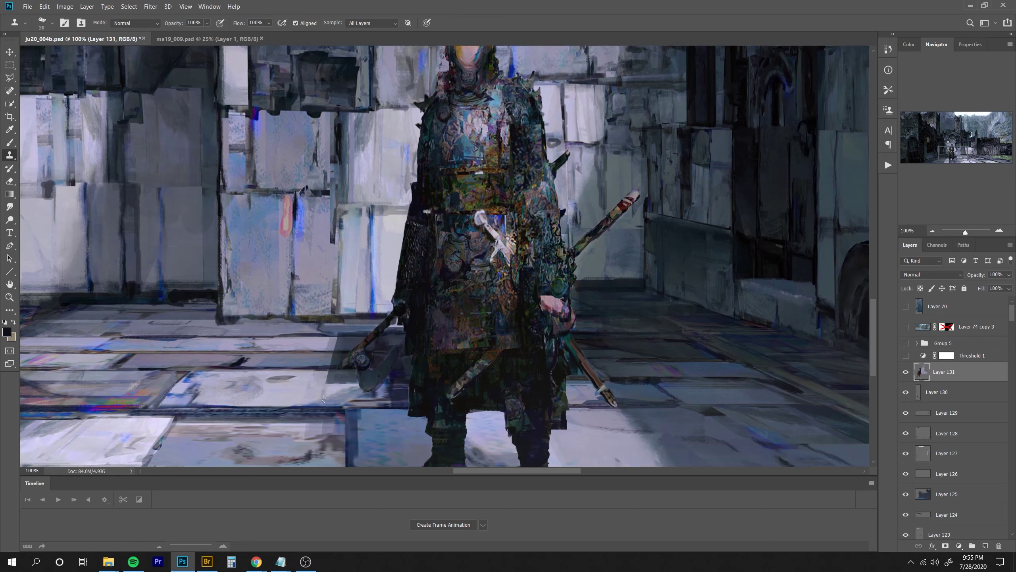
left_click_drag(341, 362, 340, 364)
key("bracketright")
key("bracketright")
Paint the cloak edge beside the hanging weapon with a small brush in a sampled dark tone.
key("b")
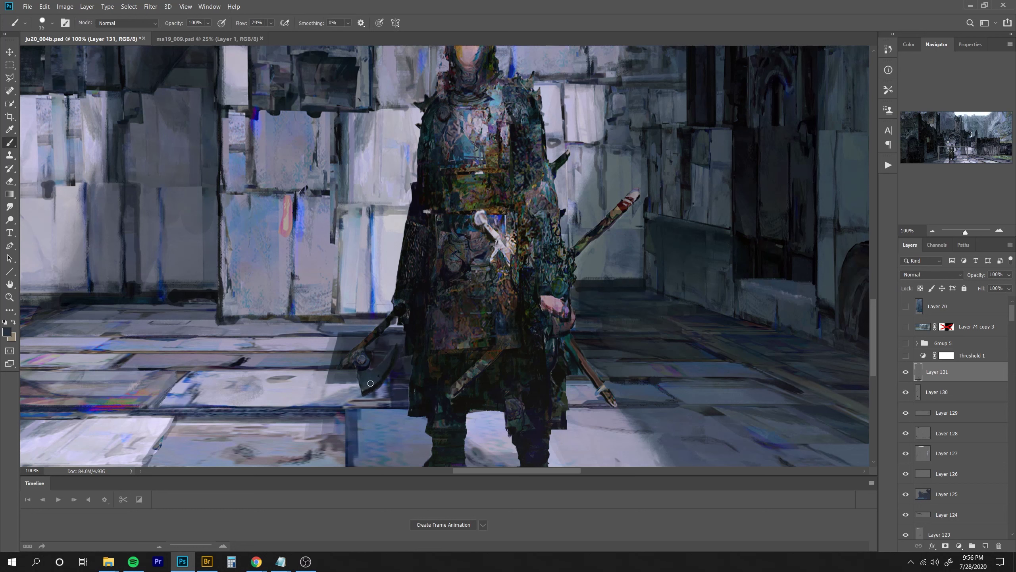
key("bracketleft")
key("bracketleft")
left_click(398, 357, "alt")
left_click_drag(404, 354, 403, 366)
key("ctrl+minus")
key("ctrl+minus")
left_click_drag(406, 212, 453, 430)
key("ctrl+minus")
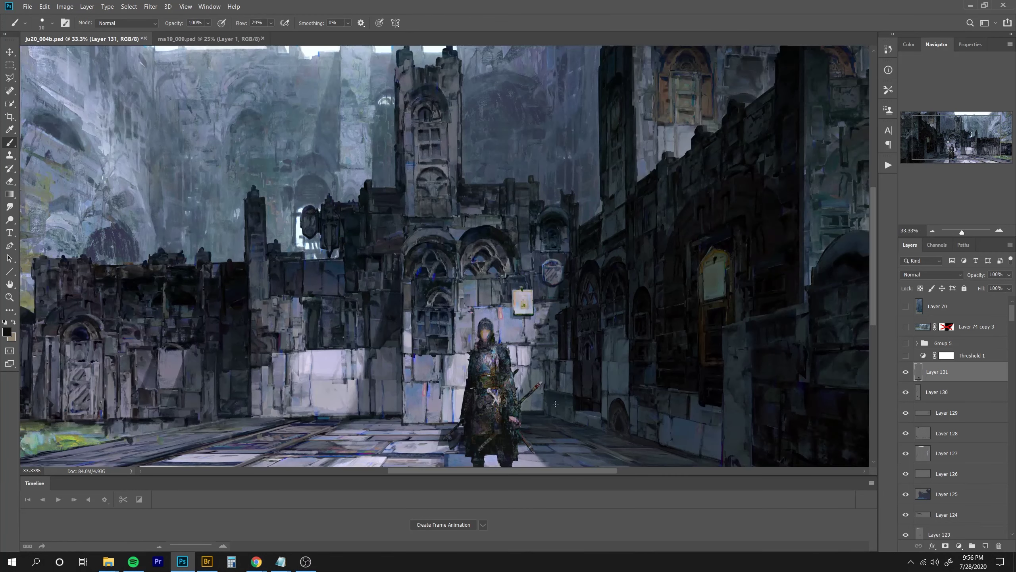
Darken the round shield on the wall beside the twin arches with brush strokes, alternating with the eraser.
key("e")
scroll(596, 288, "down", 1)
key("bracketright")
key("bracketright")
key("bracketright")
key("bracketright")
key("bracketright")
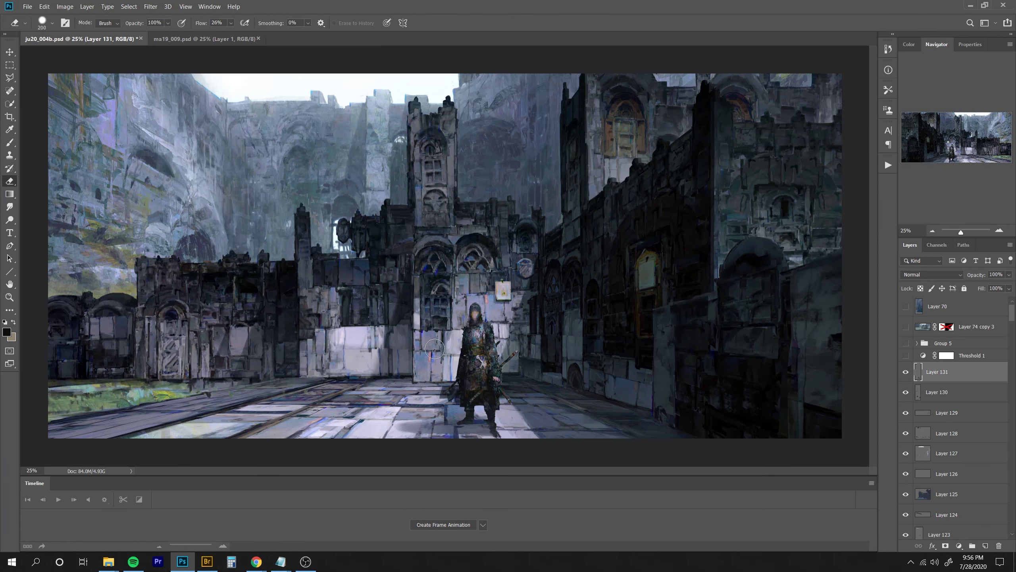
key("b")
left_click_drag(531, 266, 522, 268)
key("e")
key("b")
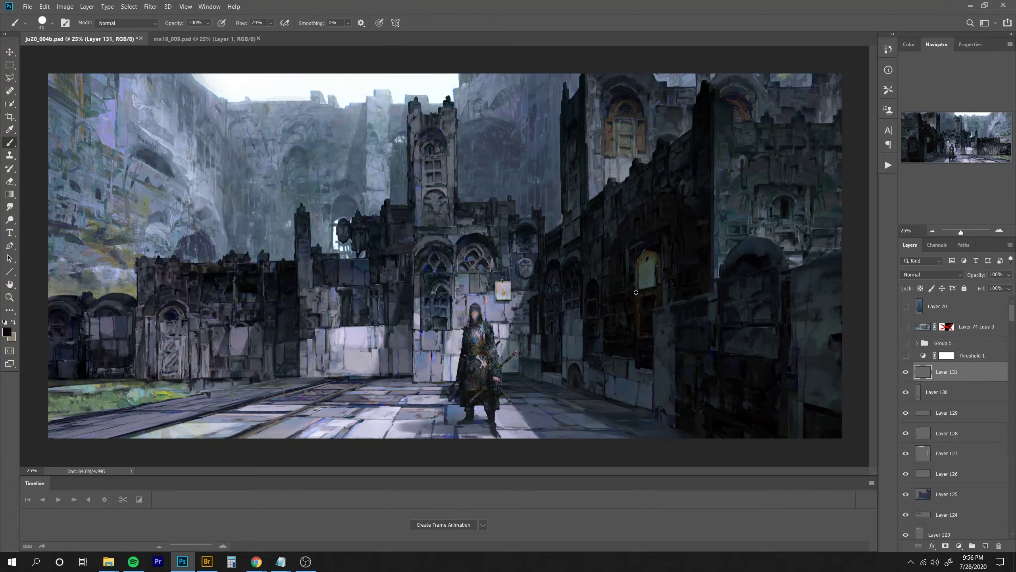
key("e")
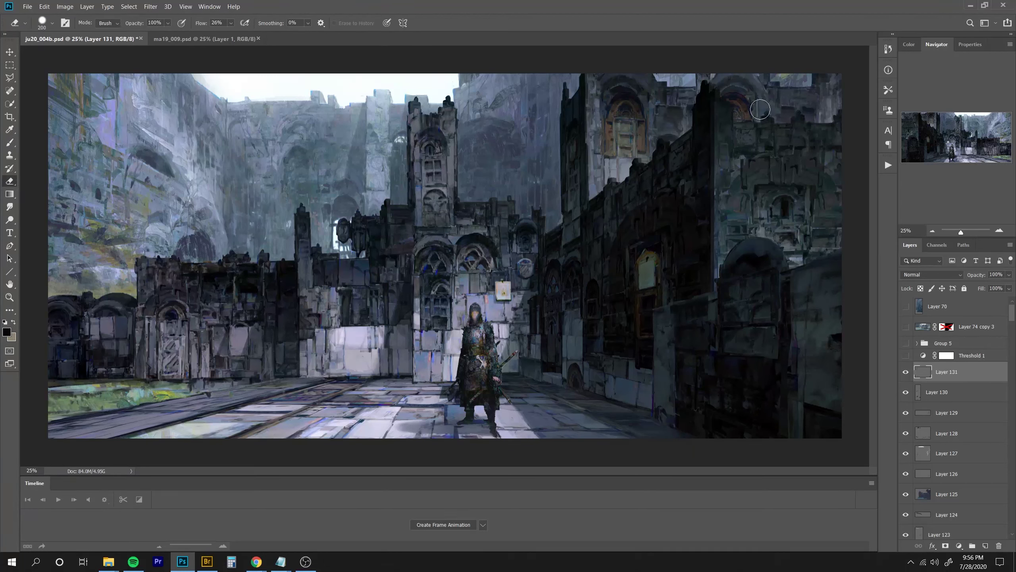
Paint over the paving stones in front of the figure with a sampled paving colour.
key("b")
left_click(402, 410, "alt")
left_click_drag(402, 409, 395, 418)
left_click(402, 409, "alt")
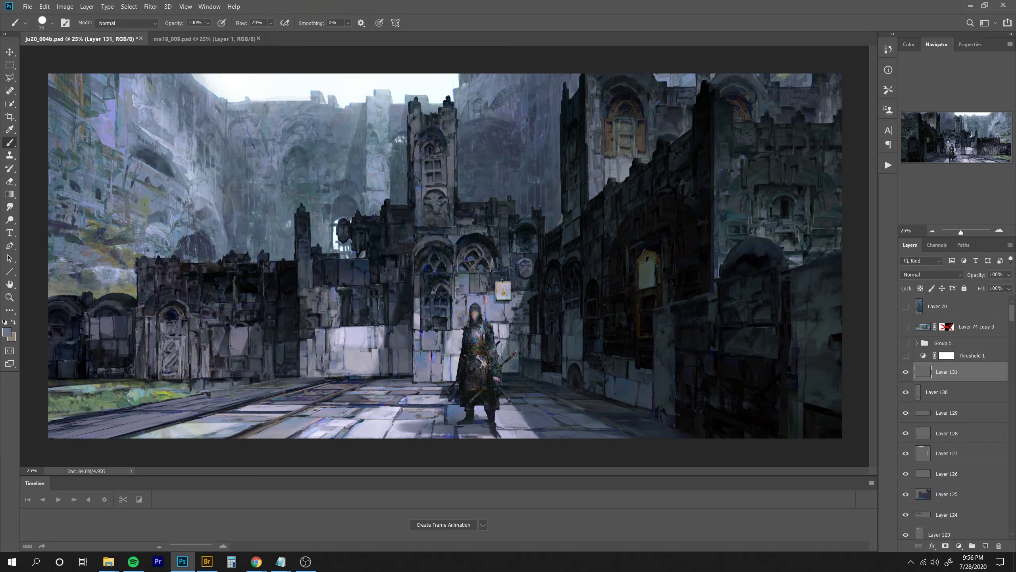
key("bracketright")
key("bracketright")
key("bracketright")
key("bracketleft")
key("bracketleft")
key("bracketleft")
Brush sampled paving tones over the slabs along the lower edge of the canvas.
left_click(380, 435, "alt")
left_click(383, 437, "alt")
left_click(382, 429, "alt")
left_click_drag(389, 426, 382, 436)
left_click(371, 426, "alt")
left_click(329, 435, "alt")
left_click_drag(320, 434, 307, 438)
left_click(293, 436, "alt")
key("bracketleft")
key("bracketleft")
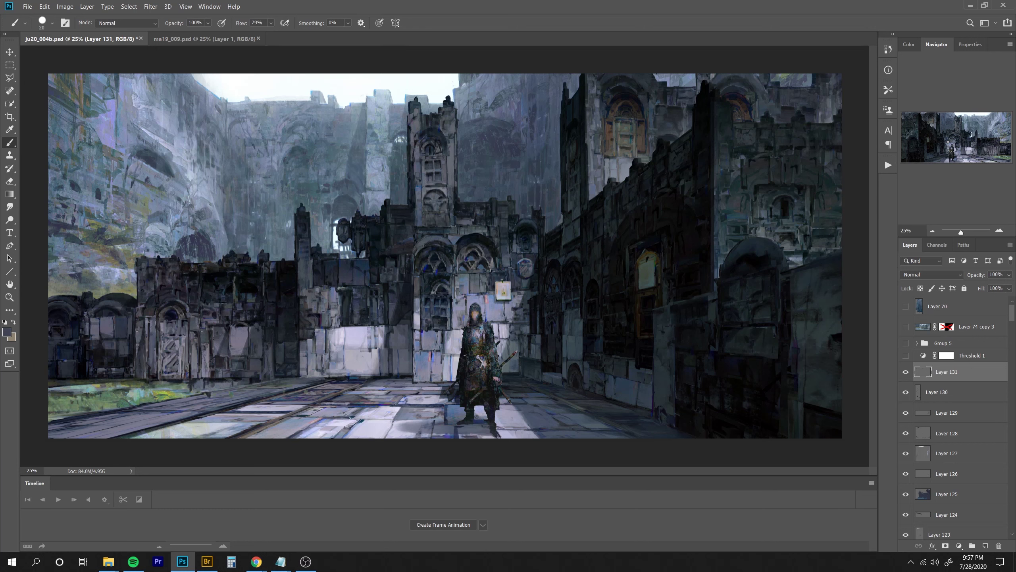
Paint sampled dark tones around the arched window in the shaded wall behind the foreground tower, varying the brush size.
key("bracketleft")
left_click(688, 412, "alt")
key("bracketleft")
key("bracketleft")
key("bracketleft")
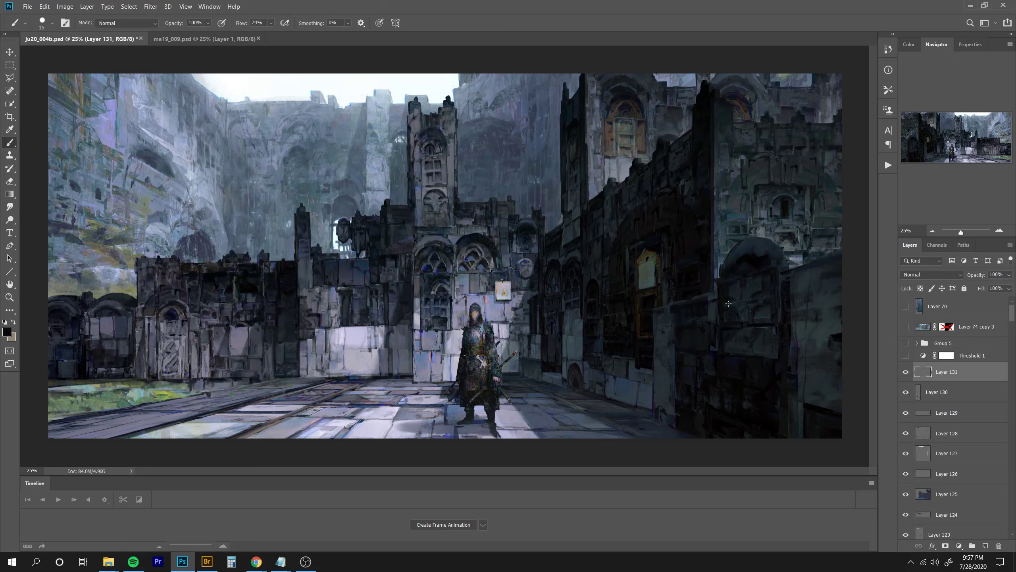
left_click(742, 222, "alt")
key("bracketright")
key("bracketright")
key("e")
key("b")
left_click(751, 199, "alt")
left_click_drag(759, 200, 748, 226)
key("e")
Paint thin horizontal strokes below the battlements of the shaded wall behind the foreground tower.
key("b")
left_click(745, 180, "alt")
key("bracketleft")
key("bracketleft")
key("bracketleft")
key("bracketleft")
left_click_drag(742, 148, 784, 148)
key("bracketright")
key("bracketleft")
key("e")
Retouch the upper part of the dark foreground wall and tower with sampled tones and a smaller brush.
key("b")
key("bracketright")
left_click(739, 103, "alt")
left_click(686, 194, "alt")
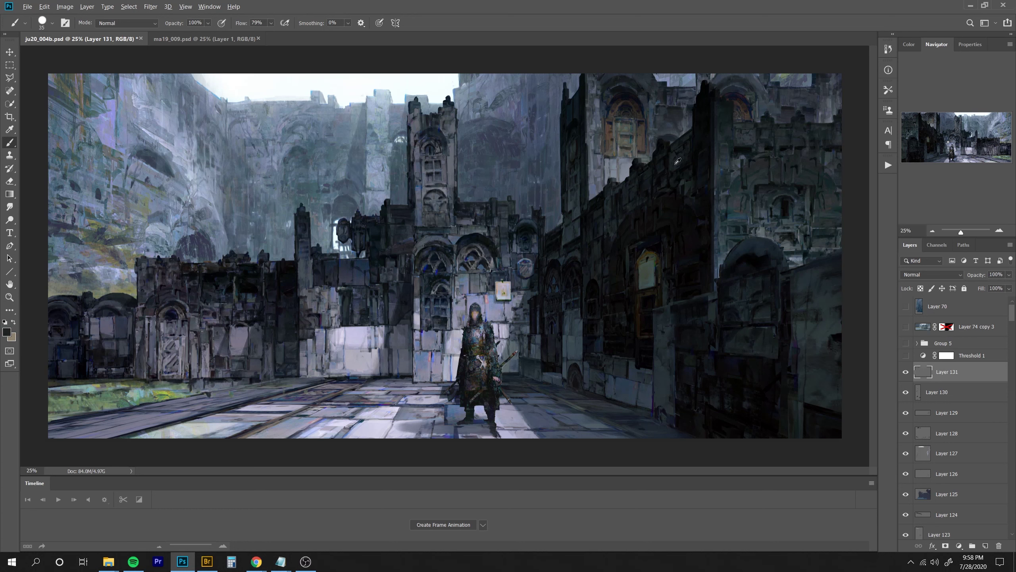
left_click(691, 216, "alt")
key("[")
key("[")
key("[")
key("[")
left_click(661, 141, "alt")
Clone stone texture over the hazy wall between the orange arched window and the dark foreground tower.
key("s")
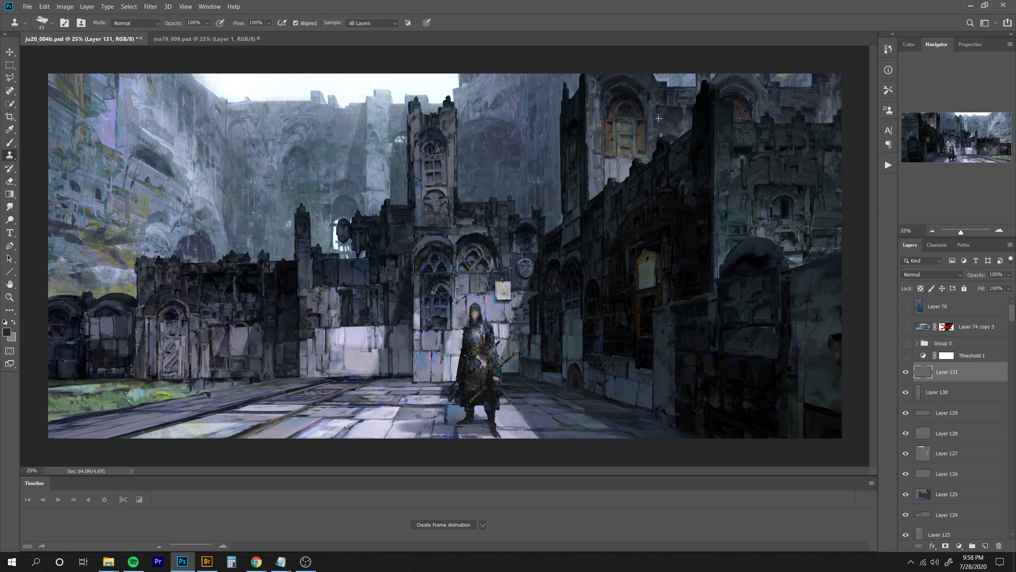
mouse_move(661, 136)
left_mouse_down()
mouse_move(677, 135)
mouse_move(685, 114)
left_mouse_up()
key("e")
key("ctrl+minus")
key("ctrl+minus")
key("ctrl+minus")
key("ctrl+plus")
key("ctrl+plus")
key("ctrl+plus")
Clone paving texture over the slabs at the figure's feet on a new layer.
key("ctrl+shift+alt+n")
key("s")
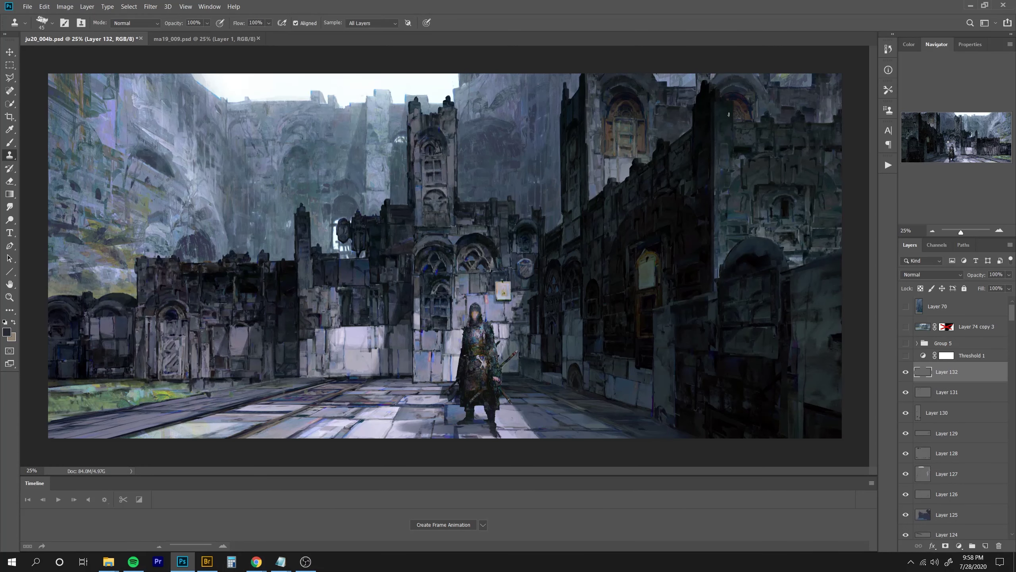
left_click_drag(475, 426, 415, 434)
key("e")
key("s")
key("bracketright")
key("bracketright")
key("bracketright")
left_click(404, 427, "alt")
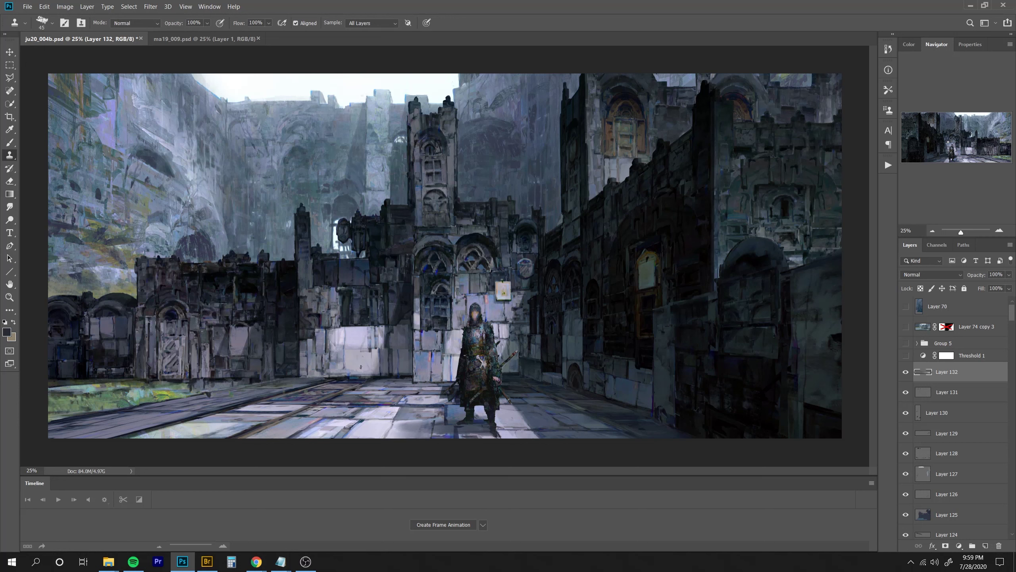
Clone over the paving edge along the base of the sunlit wall with a smaller stamp.
key("bracketleft")
key("bracketleft")
key("bracketleft")
key("bracketleft")
key("bracketleft")
left_click_drag(298, 377, 324, 378)
Clone over the edge where the grass meets the paving in the near corner of the courtyard.
key("e")
key("s")
key("bracketleft")
key("bracketright")
left_click(100, 411, "alt")
mouse_move(60, 420)
left_mouse_down()
mouse_move(48, 422)
mouse_move(69, 419)
left_mouse_up()
key("bracketleft")
key("bracketleft")
key("bracketleft")
key("bracketleft")
key("bracketleft")
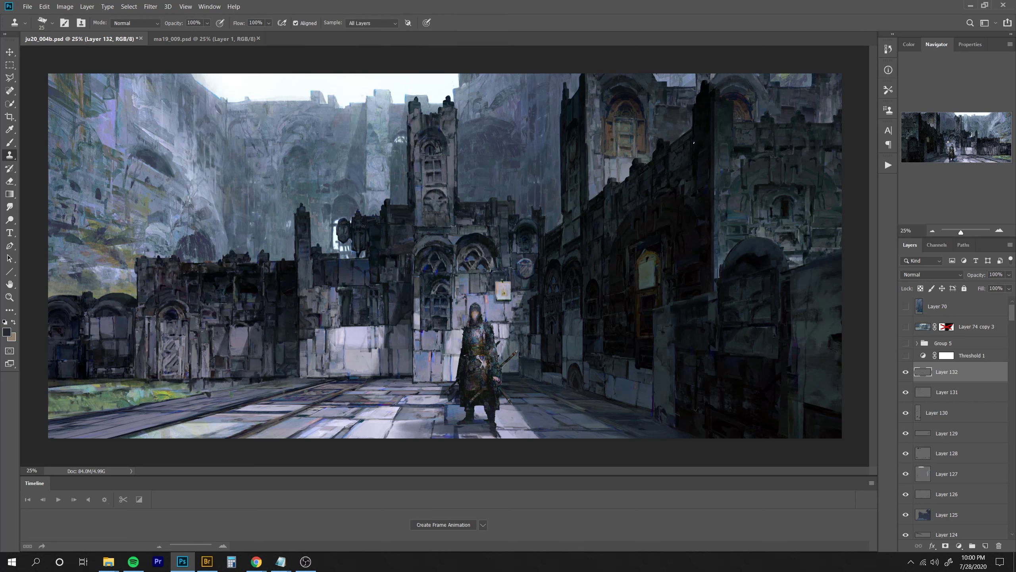
Examine the whole courtyard composition at reduced scale while testing different clone stamp sizes.
key("bracketright")
key("bracketright")
key("ctrl+minus")
key("ctrl+minus")
key("ctrl+minus")
key("ctrl+plus")
key("bracketleft")
key("bracketleft")
key("bracketleft")
key("bracketright")
key("ctrl+minus")
key("ctrl+minus")
key("ctrl+minus")
key("ctrl+plus")
key("ctrl+plus")
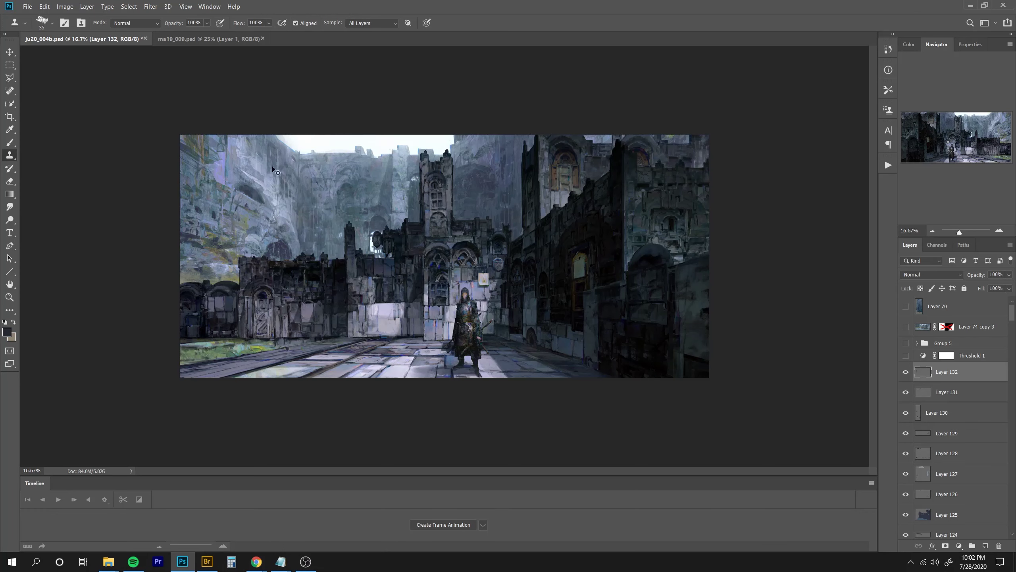
Clone hazy stone texture over the vertical wall edge below the skyline with an enlarged stamp.
scroll(271, 165, "up", 1)
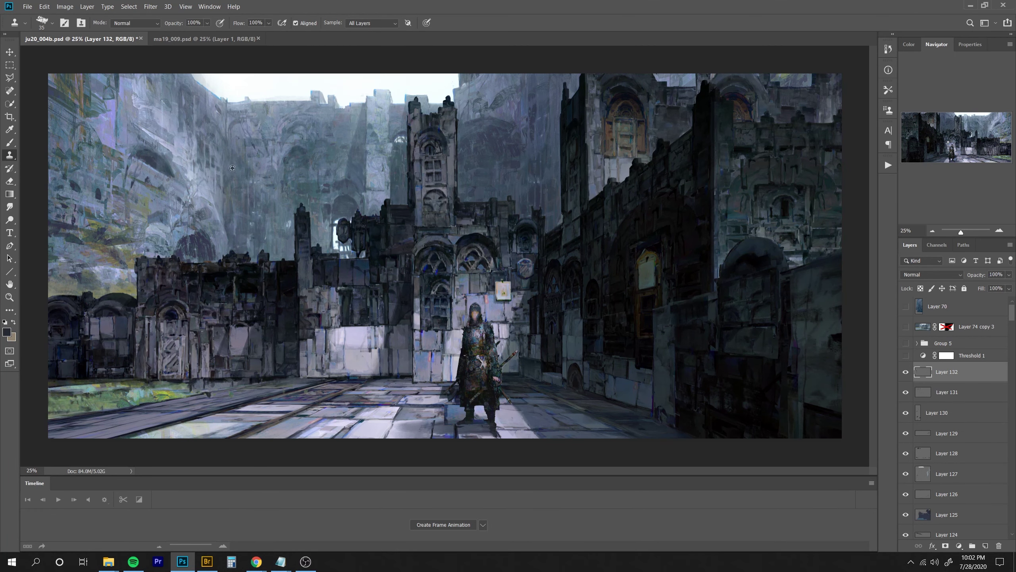
key("bracketright")
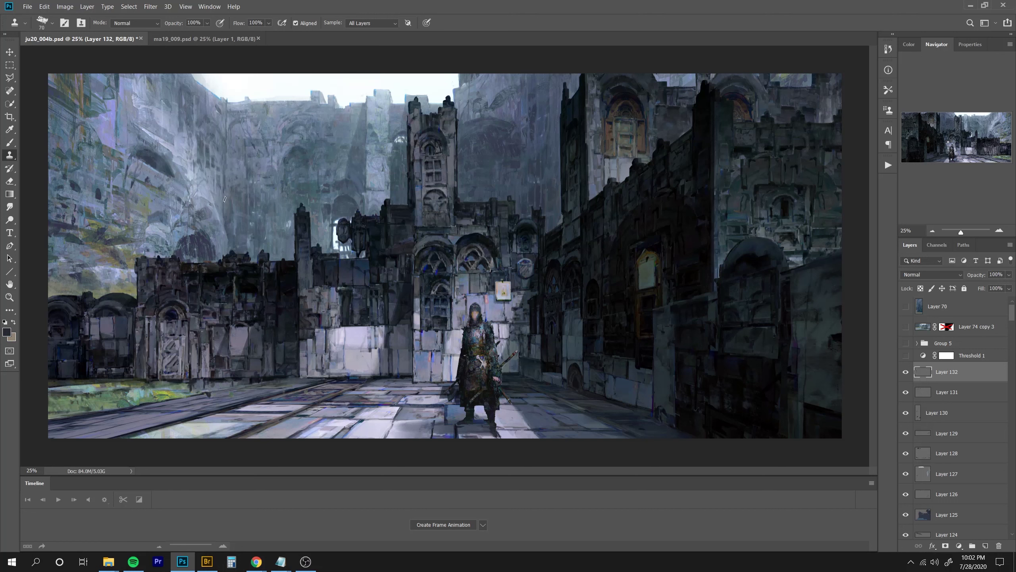
left_click(217, 163, "alt")
left_click_drag(224, 176, 225, 188)
key("ctrl+minus")
key("ctrl+minus")
key("ctrl+minus")
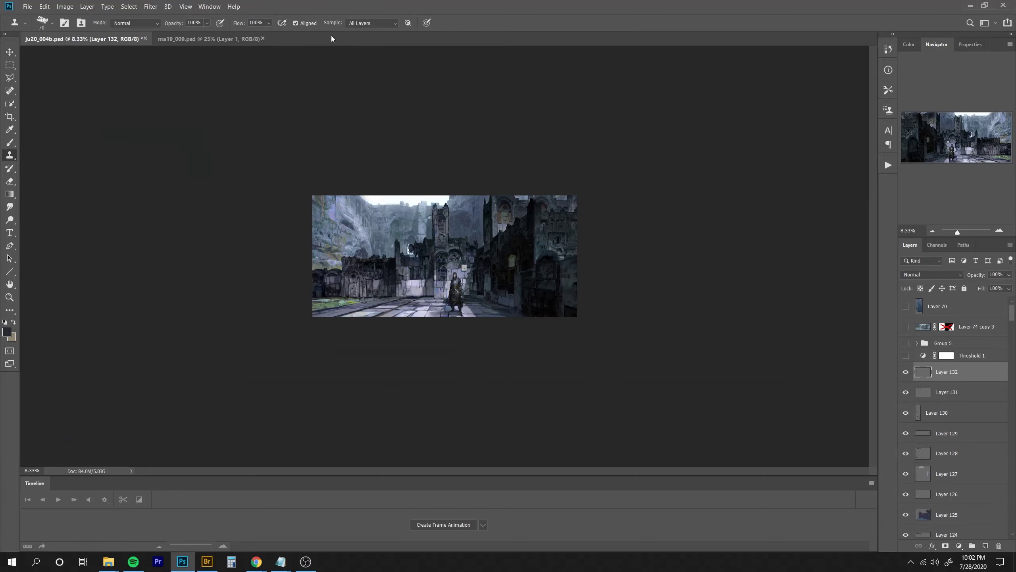
key("ctrl+plus")
key("ctrl+plus")
key("ctrl+plus")
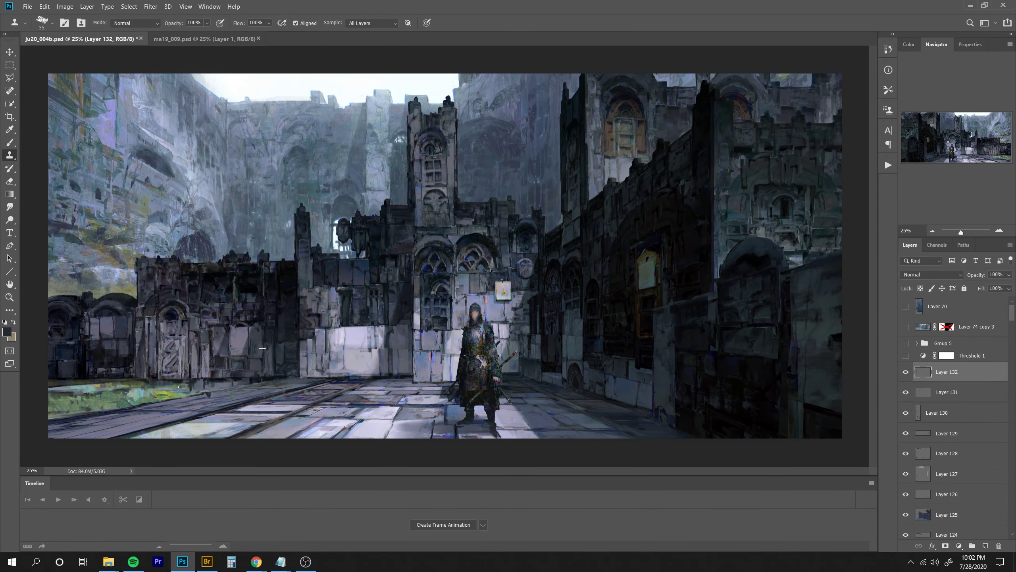
Clone over the edge between grass and paving, and set the brush color to dark green 122c1b.
left_click_drag(179, 386, 147, 393)
key("bracketleft")
key("b")
left_click(8, 332)
left_click(814, 154)
left_click(814, 166)
left_click(751, 196)
left_click(813, 170)
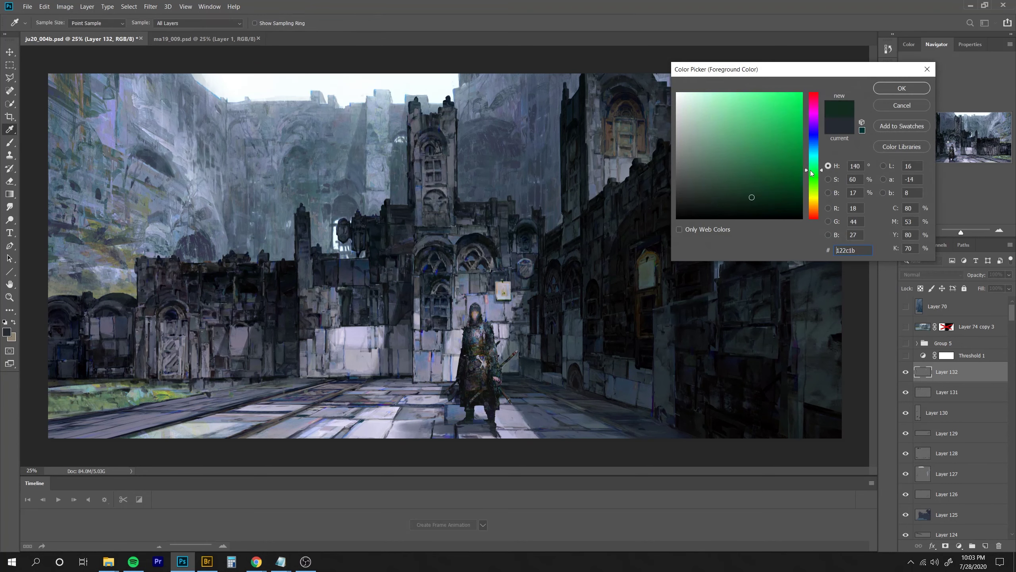
key("Return")
Paint over the grass patch at the foot of the wall with an enlarged brush and sampled grass color.
key("bracketright")
key("bracketright")
key("bracketright")
key("bracketright")
key("bracketright")
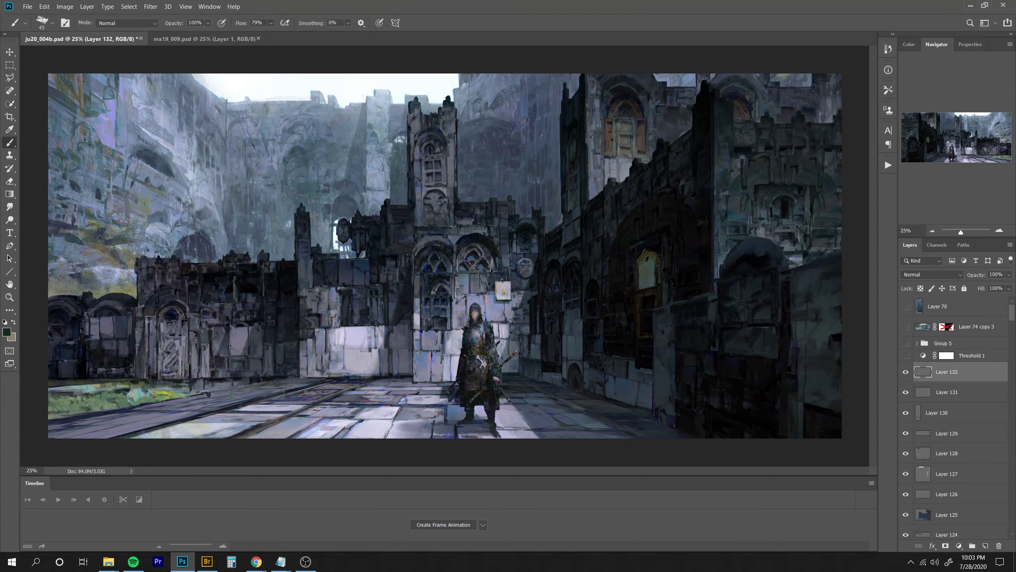
left_click(98, 396, "alt")
key("ctrl+minus")
key("ctrl+minus")
key("ctrl+plus")
key("ctrl+plus")
Paint over the stone blocks of the shadowed wall beside the wooden door with sampled wall tones.
left_click(713, 376, "alt")
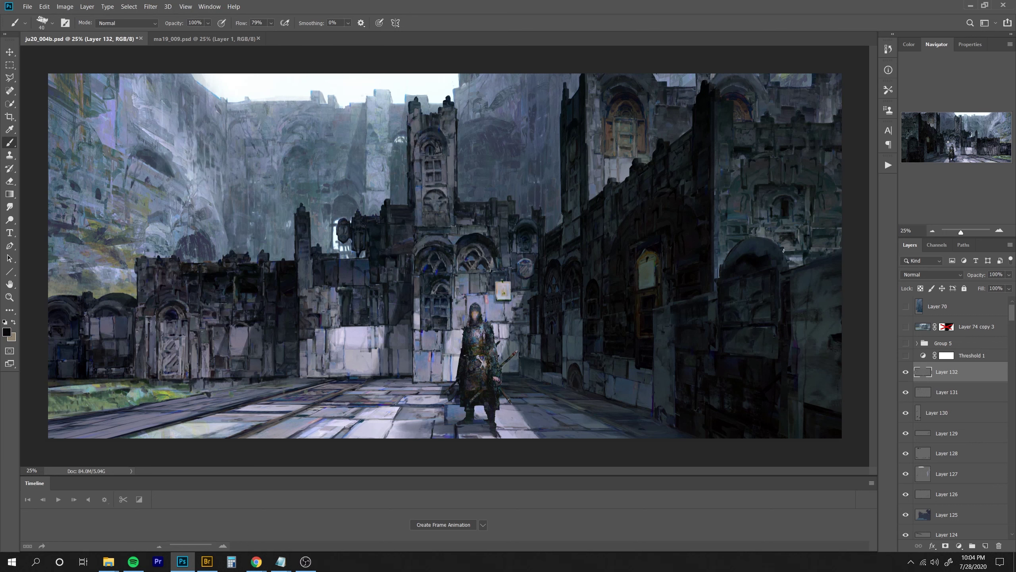
key("bracketleft")
left_click(250, 334, "alt")
left_click(287, 311, "alt")
key("bracketright")
left_click(180, 331, "alt")
left_click(243, 342, "alt")
key("bracketleft")
left_click(247, 327, "alt")
left_click(221, 350, "alt")
left_click_drag(222, 342, 218, 353)
left_click(221, 351, "alt")
left_click(222, 353, "alt")
left_click(219, 352, "alt")
Touch up the seams of the near paving slabs with a smaller brush and sampled paving tones.
left_click(249, 408, "alt")
key("bracketleft")
key("bracketleft")
key("bracketleft")
key("bracketleft")
left_click(239, 411, "alt")
mouse_move(239, 410)
left_mouse_down()
mouse_move(300, 407)
mouse_move(244, 413)
left_mouse_up()
key("bracketright")
left_click(240, 411, "alt")
key("e")
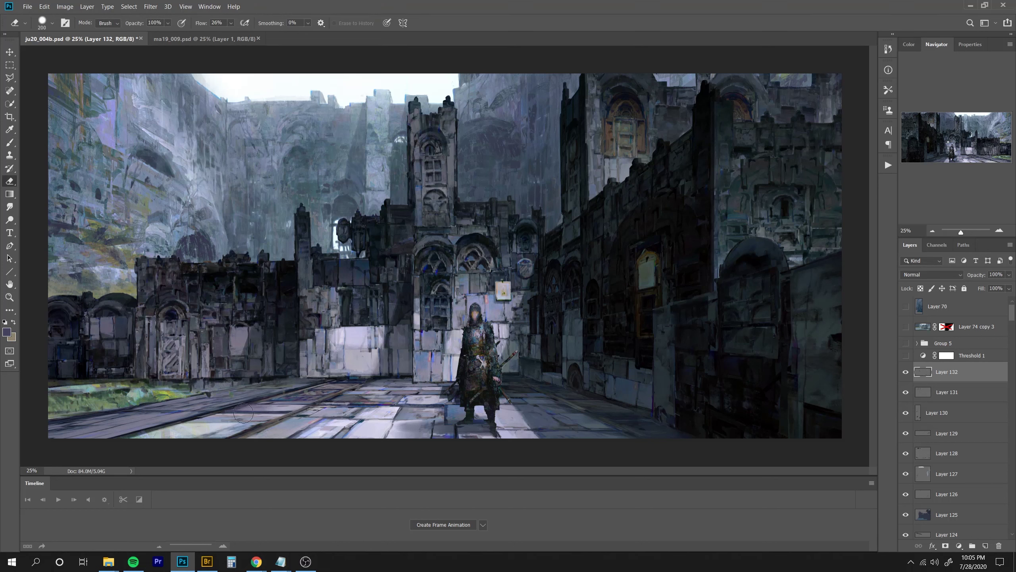
On a new layer, clone over the base of the sunlit wall and the lower part of the shadowed side wall.
key("s")
key("ctrl+shift+alt+n")
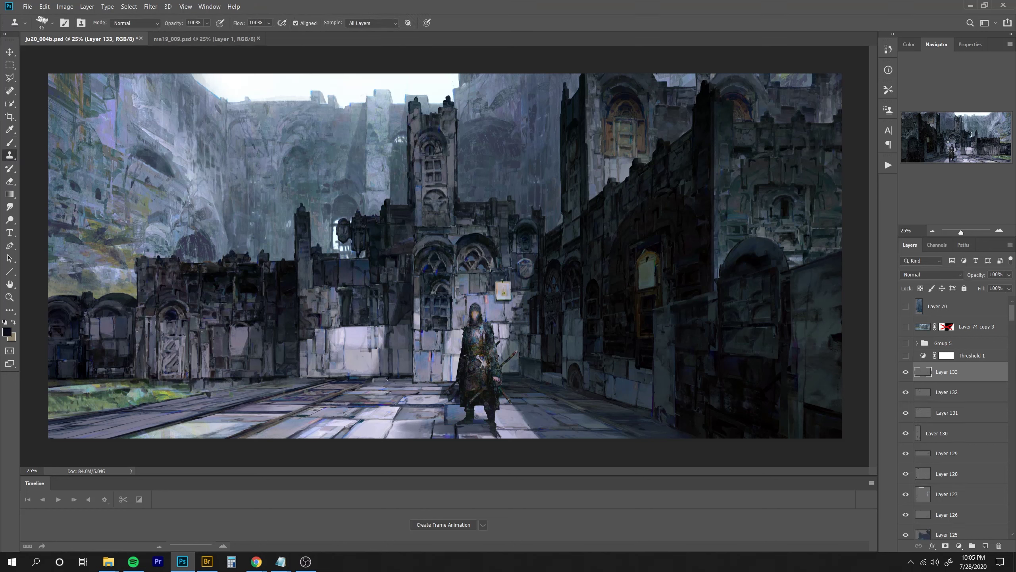
key("ctrl+z")
key("bracketleft")
key("bracketleft")
mouse_move(370, 380)
left_mouse_down()
mouse_move(410, 383)
mouse_move(366, 380)
left_mouse_up()
key("e")
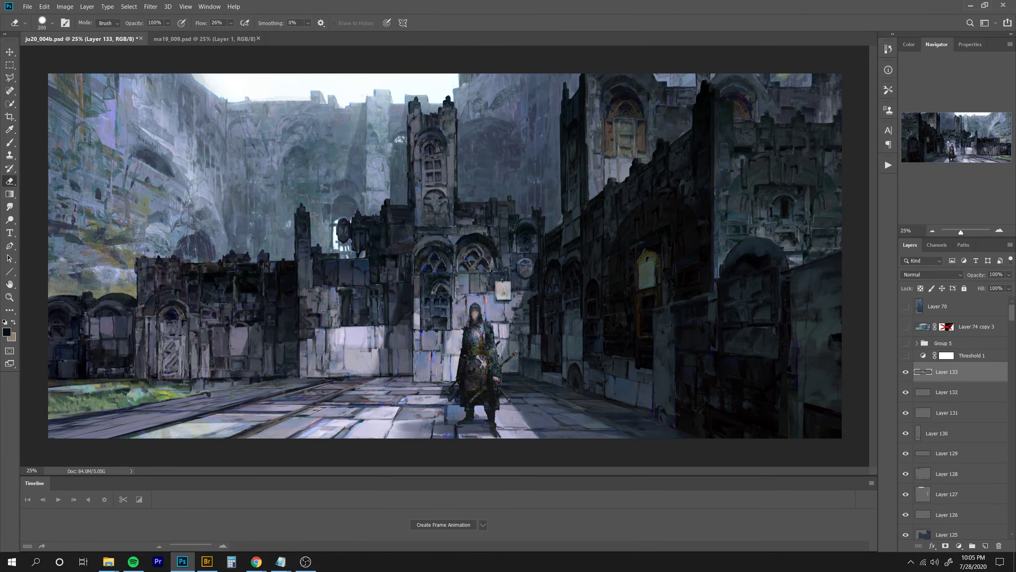
key("s")
left_click_drag(570, 376, 567, 335)
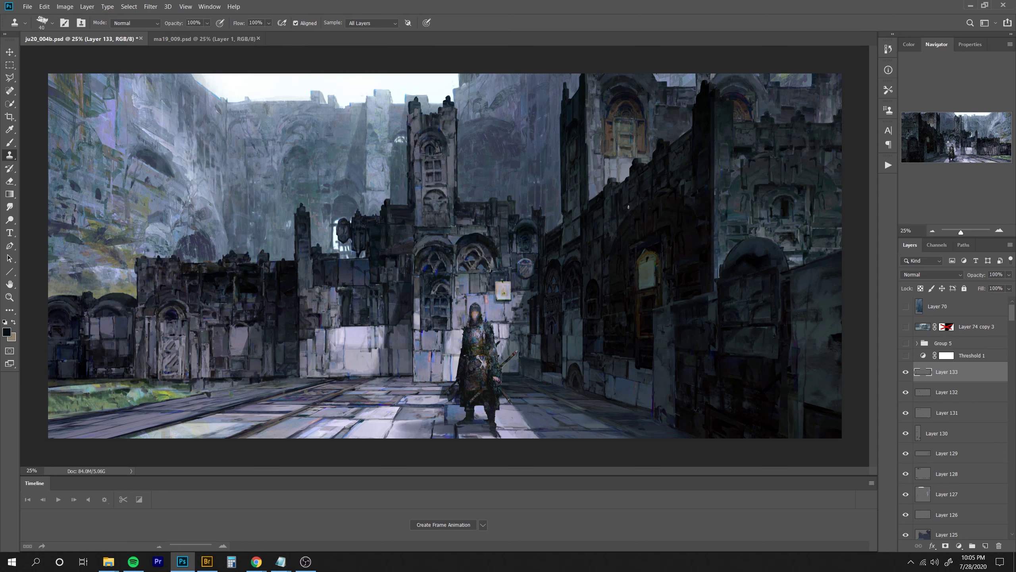
On another new layer, paint along the line where the sunlit wall meets the paving.
key("b")
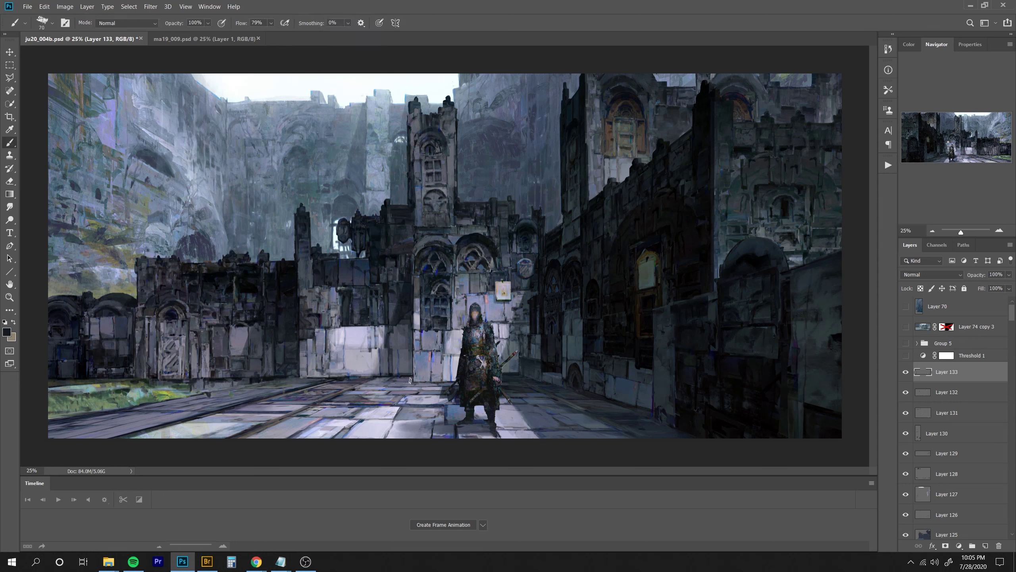
key("ctrl+shift+alt+n")
mouse_move(381, 376)
left_mouse_down()
mouse_move(356, 377)
mouse_move(433, 383)
left_mouse_up()
left_click(381, 371, "alt")
key("bracketright")
key("bracketright")
Paint dark details on the shadowed side wall with a sampled stone tone and a smaller brush.
left_click(614, 333, "alt")
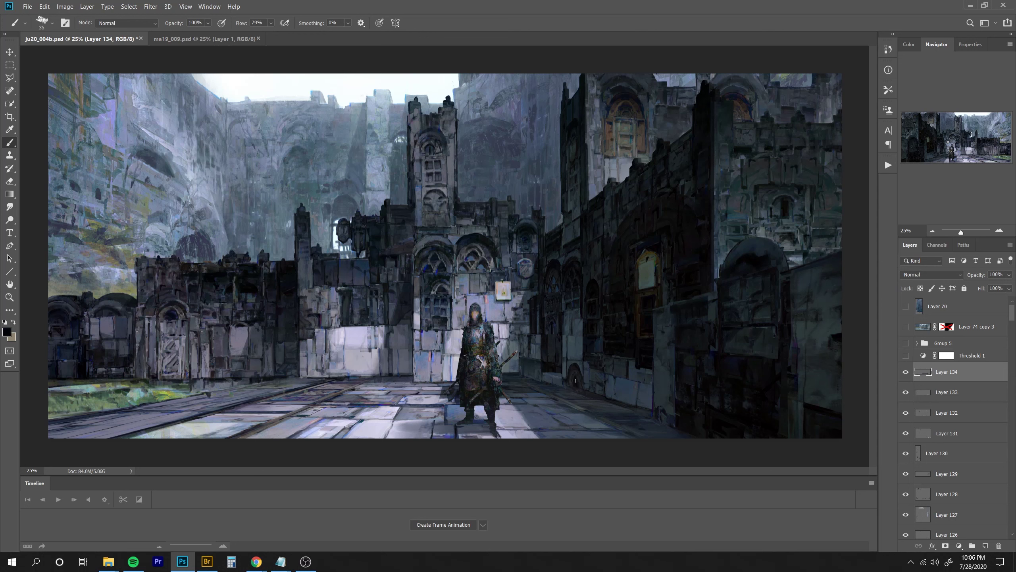
key("bracketleft")
key("bracketleft")
left_click_drag(521, 232, 719, 161)
Touch up the hazy wall above the battlements beside the central tower with sampled tones.
left_click(385, 202, "alt")
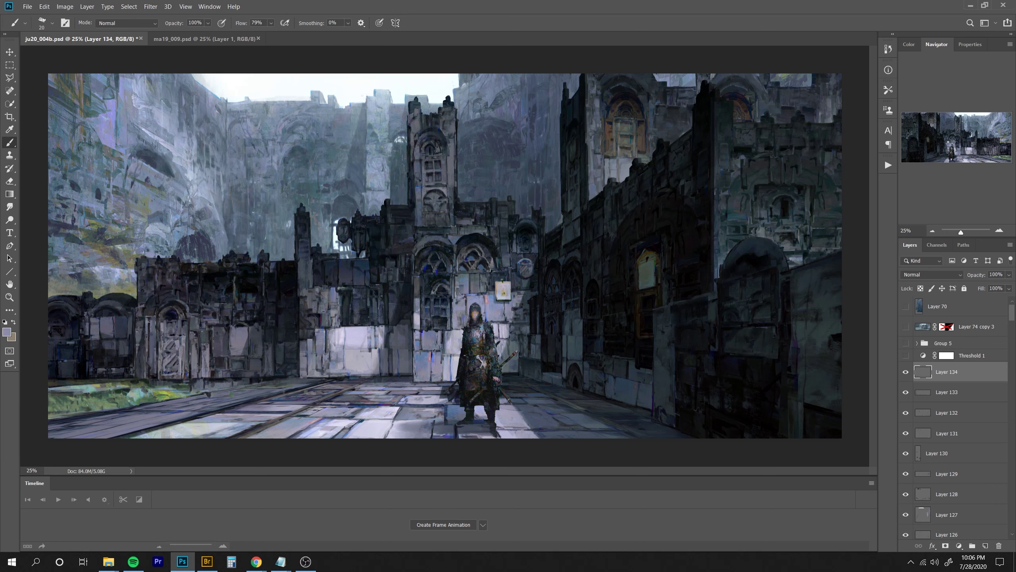
left_click(386, 192, "alt")
left_click(392, 193, "alt")
key("bracketright")
key("bracketright")
key("bracketright")
left_click(485, 145, "alt")
left_click(151, 156, "alt")
left_click_drag(154, 159, 147, 161)
key("ctrl+z")
Add a new layer at 32% opacity and paint sampled dark tones over the bright grass patch.
key("]")
key("ctrl+shift+alt+n")
left_click_drag(980, 275, 964, 276)
left_click(129, 385, "alt")
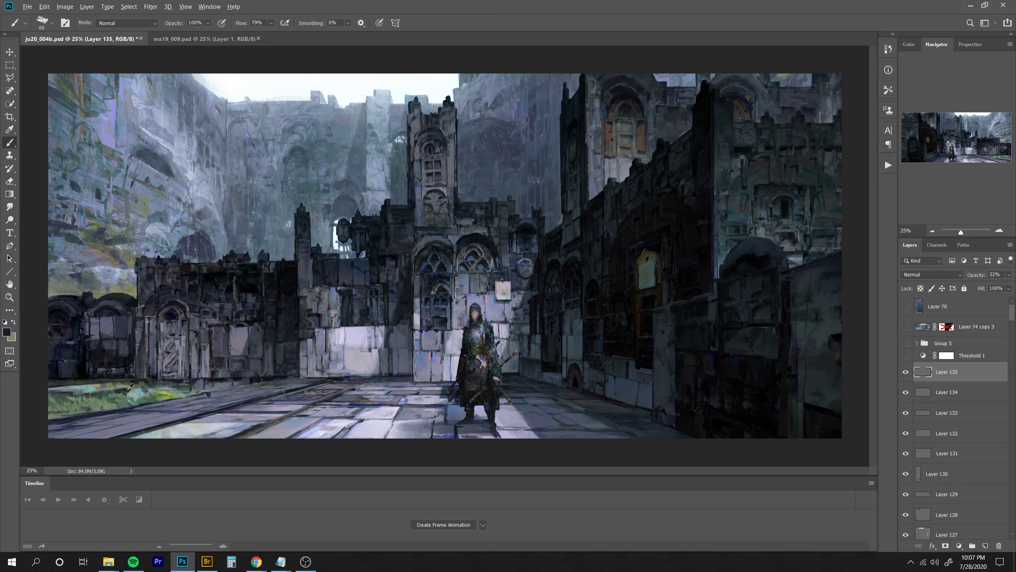
key("]")
key("]")
key("]")
mouse_move(100, 384)
left_mouse_down()
mouse_move(185, 395)
mouse_move(57, 388)
mouse_move(130, 383)
mouse_move(56, 414)
left_mouse_up()
key("]")
left_click(66, 390, "alt")
left_click(74, 386, "alt")
left_click(123, 394, "alt")
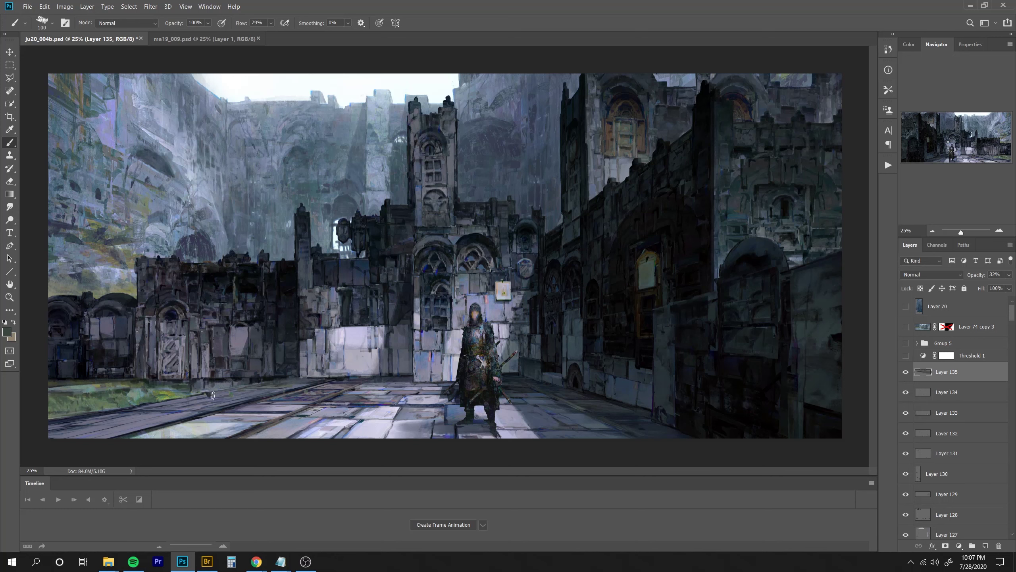
Paint a translucent dark shadow over the paving strip beside the grass with a sampled dark tone.
left_click(274, 375, "alt")
left_click_drag(285, 383, 80, 427)
left_click_drag(218, 407, 54, 435)
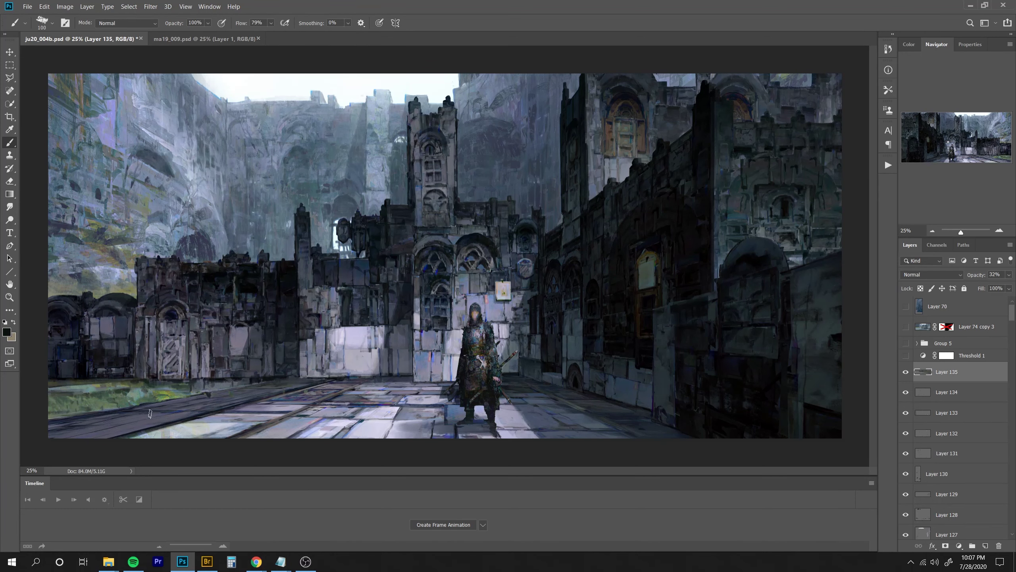
left_click_drag(283, 383, 231, 387)
key("ctrl+minus")
key("ctrl+minus")
key("ctrl+plus")
key("ctrl+plus")
Extend the translucent dark shadow across the near paving slabs with a larger brush.
mouse_move(322, 381)
left_mouse_down()
mouse_move(355, 381)
mouse_move(268, 404)
left_mouse_up()
mouse_move(320, 390)
left_mouse_down()
mouse_move(269, 419)
mouse_move(200, 436)
left_mouse_up()
key("bracketright")
key("bracketright")
left_click_drag(265, 401, 132, 436)
left_click_drag(219, 420, 166, 437)
left_click_drag(278, 426, 233, 437)
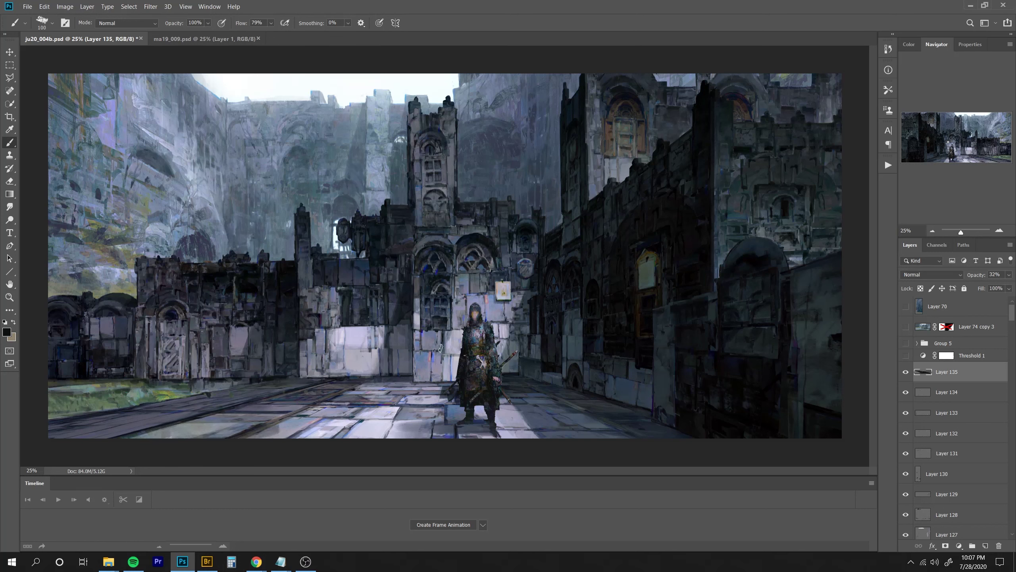
Glaze the lit slabs in front of the sunlit wall with a tone sampled from the wall's base.
left_click(367, 380, "alt")
mouse_move(349, 381)
left_mouse_down()
mouse_move(128, 444)
mouse_move(304, 420)
mouse_move(409, 382)
mouse_move(327, 412)
left_mouse_up()
mouse_move(392, 413)
left_mouse_down()
mouse_move(308, 433)
mouse_move(348, 436)
left_mouse_up()
left_click_drag(311, 420, 285, 433)
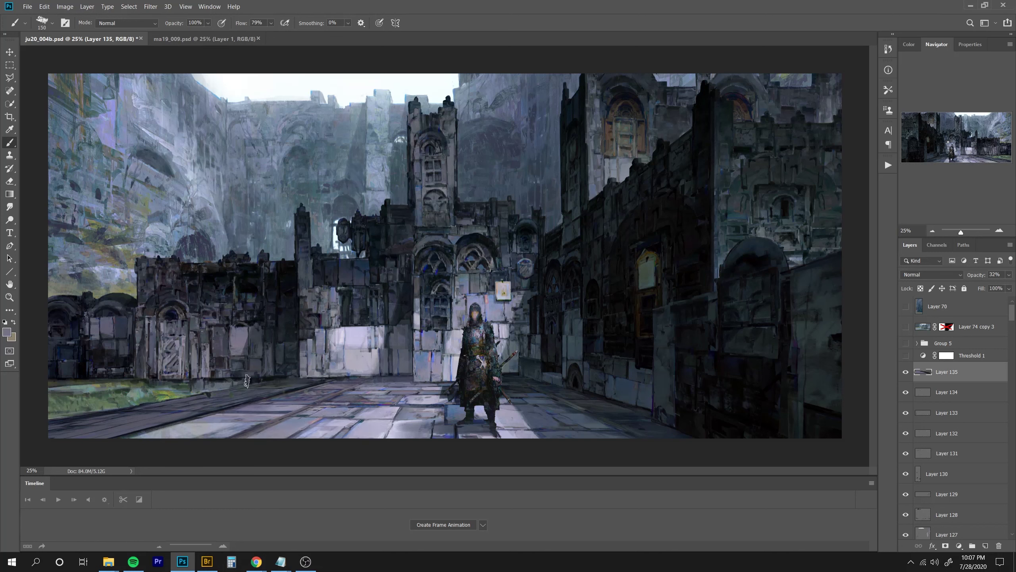
Sweep long strokes of sampled purple-grey along the shadowed paving down to the near corner.
left_click(214, 416, "alt")
key("bracketright")
left_click_drag(322, 383, 86, 435)
left_click_drag(287, 387, 172, 412)
left_click(84, 437, "alt")
left_click_drag(244, 392, 52, 435)
left_click_drag(148, 408, 52, 425)
left_click_drag(179, 419, 129, 445)
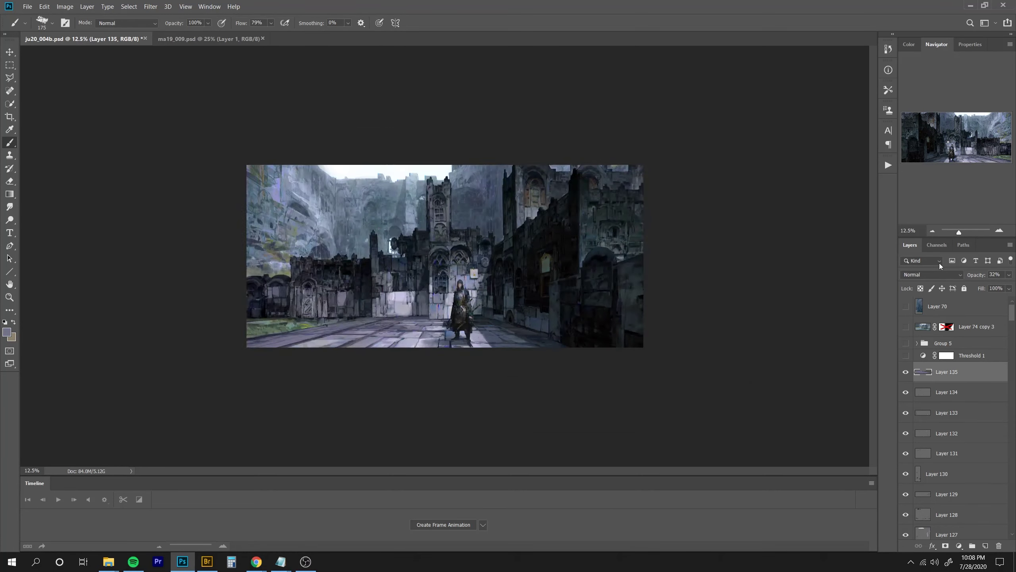
Set the paving shadow layer to Lighten blending and lower its opacity to 1%.
left_click(936, 275)
left_click(909, 351)
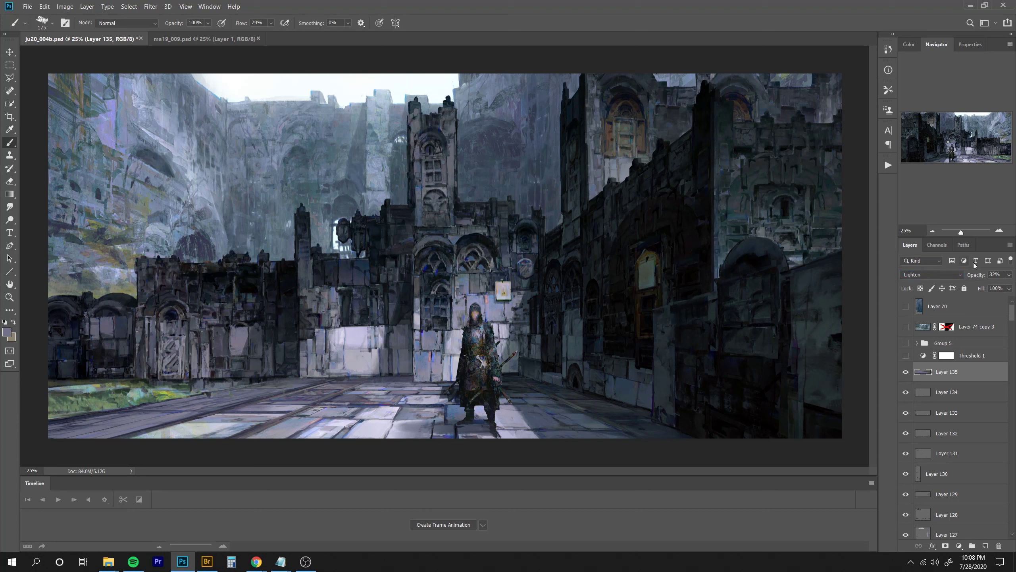
left_click_drag(976, 275, 956, 277)
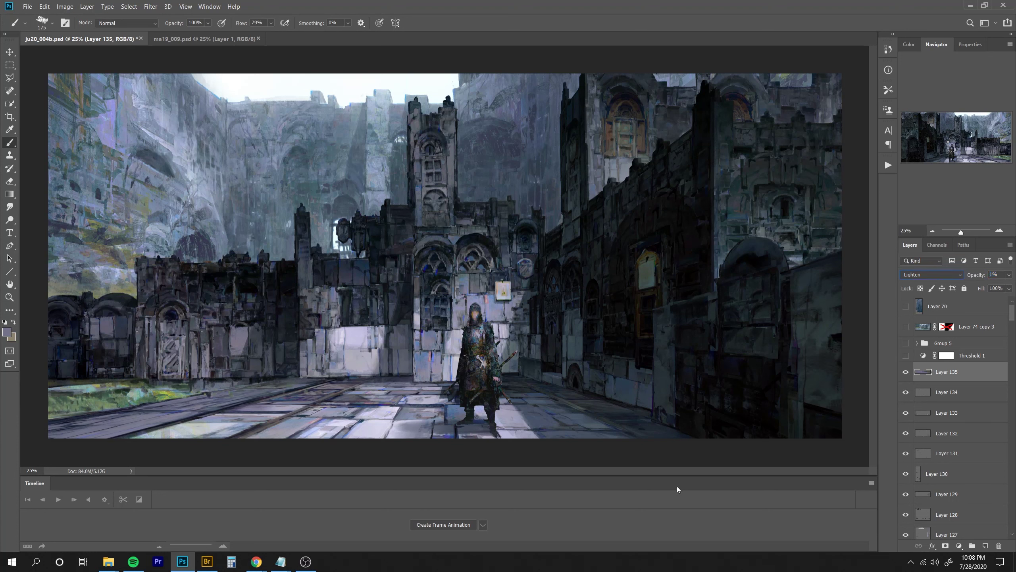
Group the visible painting layers and add a Color Balance adjustment layer above the group.
key("ctrl+g")
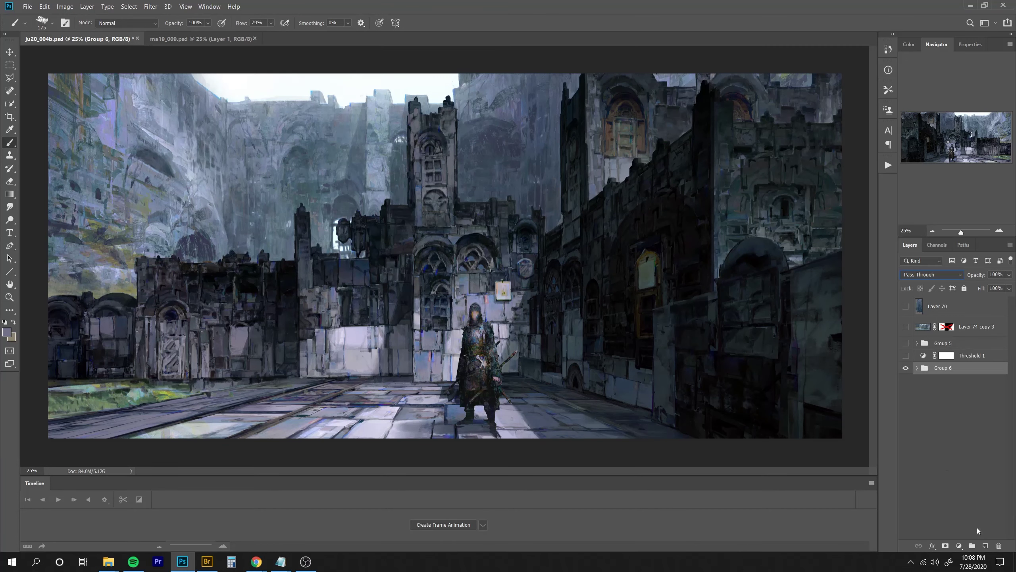
left_click(959, 546)
left_click(962, 459)
Delete the hidden Threshold 1, Group 5, Layer 74 copy 3 and Layer 70.
left_click(972, 355)
left_click(906, 343)
left_click(906, 344)
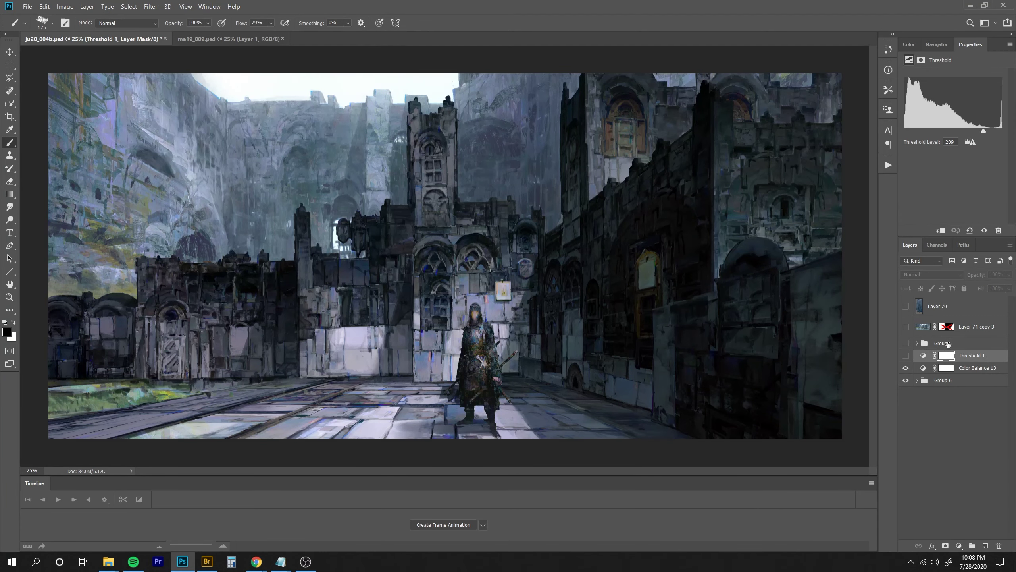
left_click(946, 343)
left_click(940, 313, "shift")
key("Delete")
key("Delete")
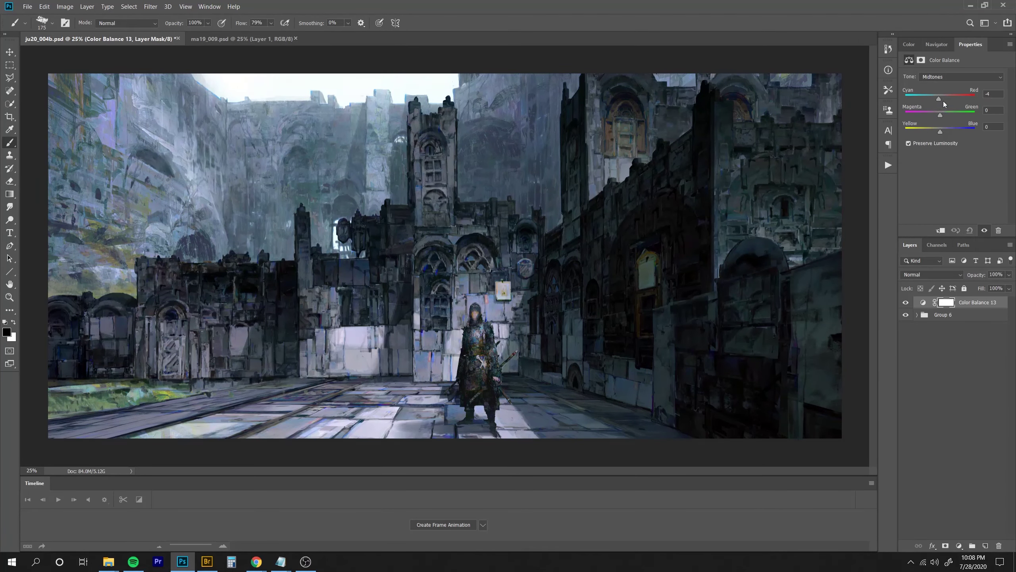
Adjust the Color Balance 13 layer across midtones, highlights and shadows, and compare the painting with and without it.
mouse_move(944, 101)
left_mouse_down()
mouse_move(936, 128)
mouse_move(931, 100)
mouse_move(937, 131)
mouse_move(940, 102)
mouse_move(940, 128)
mouse_move(954, 109)
left_mouse_up()
left_click(938, 77)
left_click(937, 101)
left_click(947, 77)
left_click(945, 85)
left_click(906, 303)
left_click(906, 302)
Add a Selective Color adjustment, tune its Blacks, and shift the Neutrals to cyan -1 and magenta -2.
left_click(958, 546)
left_click(967, 537)
left_click(960, 87)
left_click(952, 161)
left_click_drag(953, 147, 955, 168)
left_click(974, 88)
left_click(960, 153)
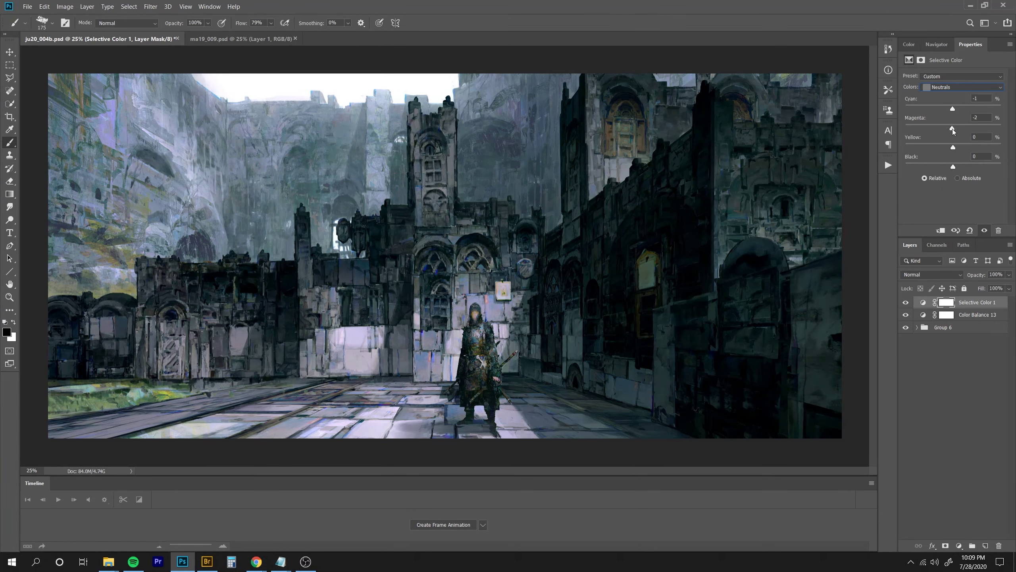
Set the Selective Color whites to cyan -1, magenta +1, yellow -14 and black +6, and reduce the layer's opacity.
left_click(960, 87)
left_click(942, 144)
left_click_drag(953, 129, 956, 171)
key("ctrl+minus")
key("ctrl+plus")
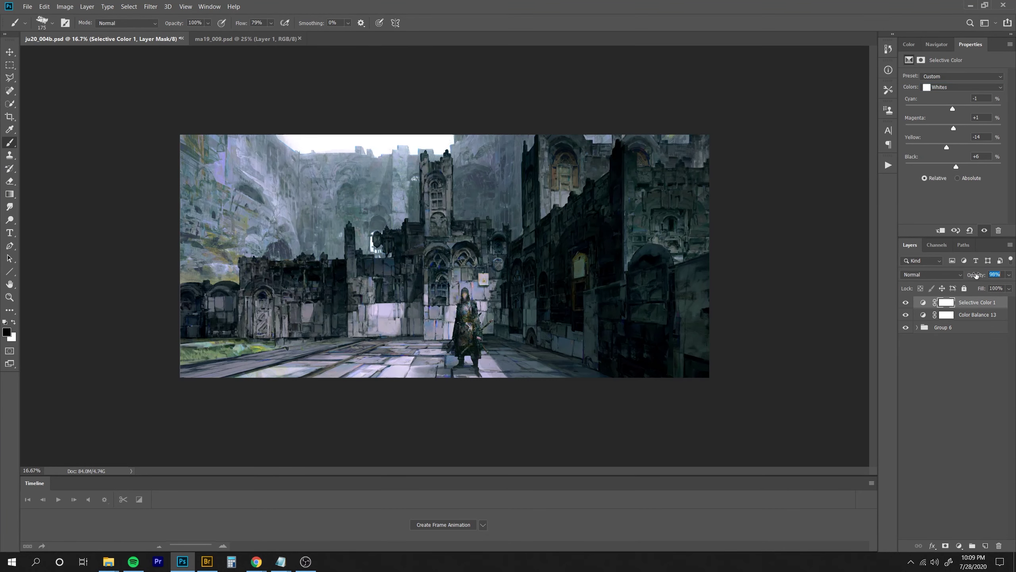
Lower the opacity of the Color Balance 13 layer, keeping its Normal blending.
left_click(947, 315)
left_click(940, 273)
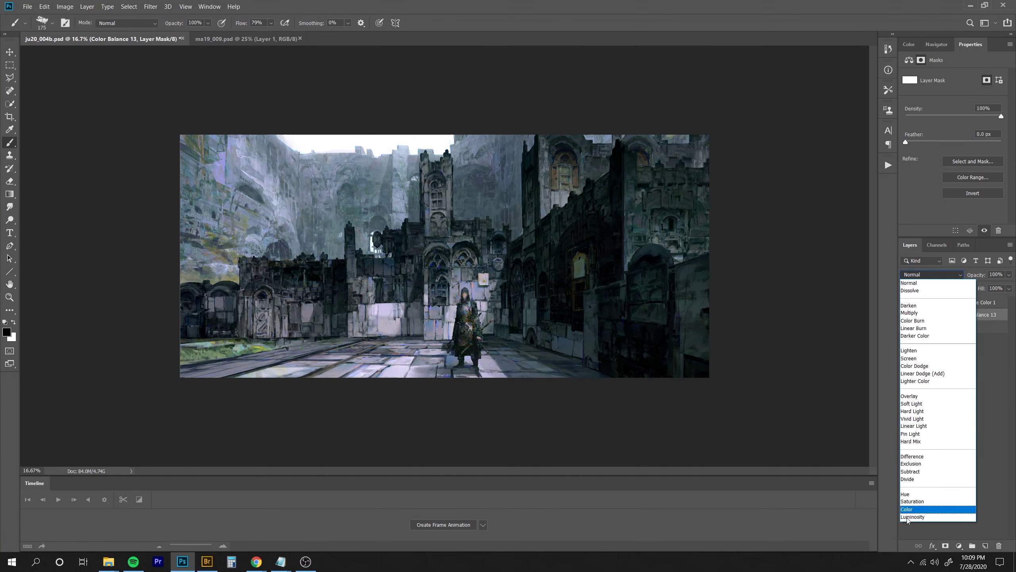
left_click(937, 289)
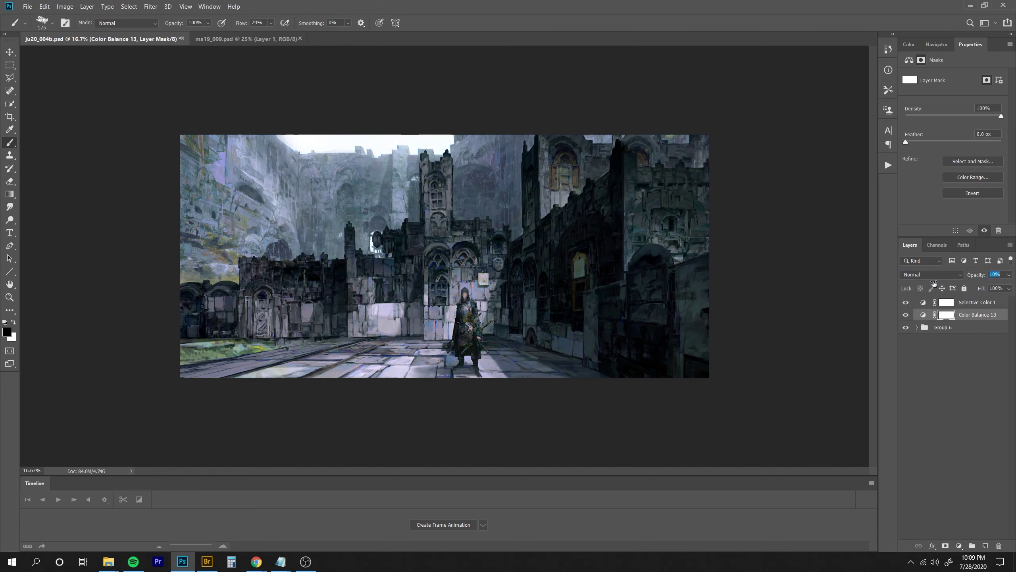
Add a Curves adjustment above Selective Color 1 and shape the RGB curve with several points from shadows to highlights.
left_click(947, 302)
left_click(959, 545)
left_click(945, 421)
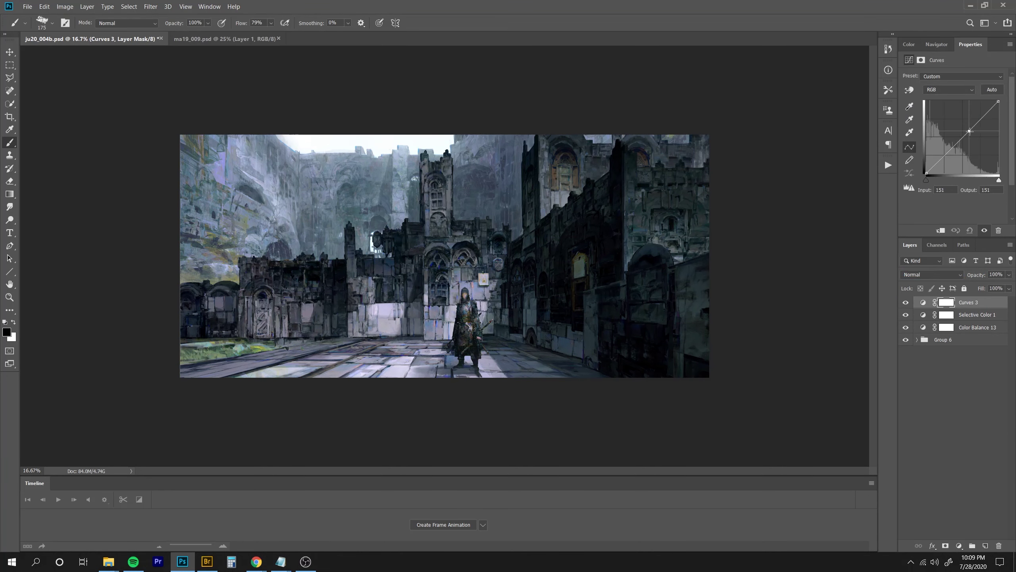
left_click_drag(979, 120, 989, 110)
left_click_drag(952, 150, 950, 148)
left_click(941, 157)
left_click(933, 164)
left_click_drag(960, 139, 990, 112)
left_click(969, 130)
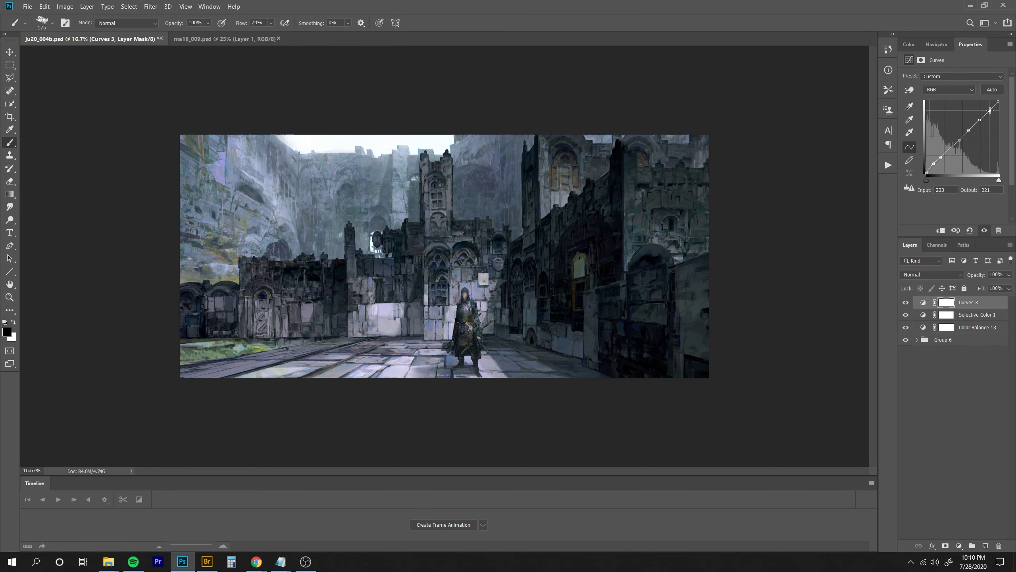
Lower the Curves 3 layer's opacity to 42%.
key("ctrl+minus")
key("ctrl+plus")
left_click_drag(975, 276, 941, 282)
Add a Levels adjustment and adjust the red channel's input and output levels.
left_click(959, 545)
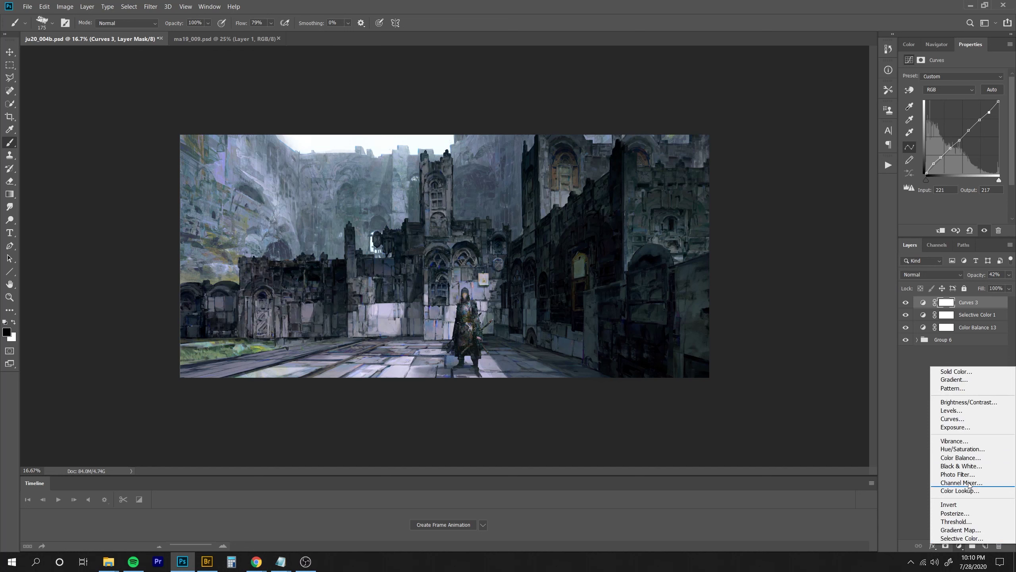
left_click(952, 411)
key("alt+3")
left_click_drag(920, 149, 921, 179)
left_click_drag(1003, 178, 1002, 178)
mouse_move(1002, 149)
left_mouse_down()
mouse_move(959, 148)
mouse_move(1001, 148)
left_mouse_up()
Set the green levels to gamma 1.04 and white input 253, and the blue to gamma 1.07, white input 247 and white output 249.
left_click(946, 94)
left_click(932, 116)
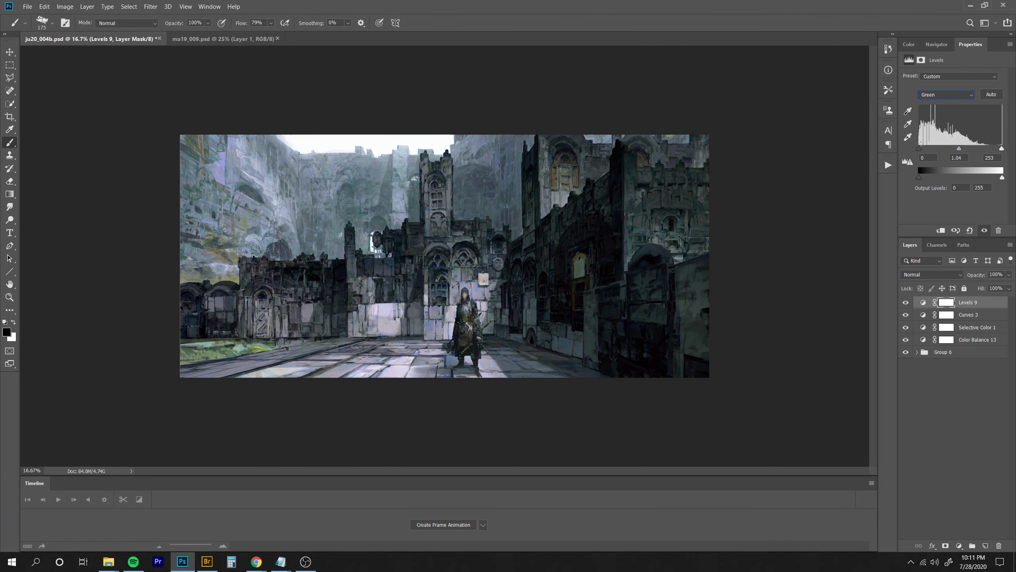
left_click(946, 95)
left_click(928, 129)
left_click_drag(961, 149, 1000, 149)
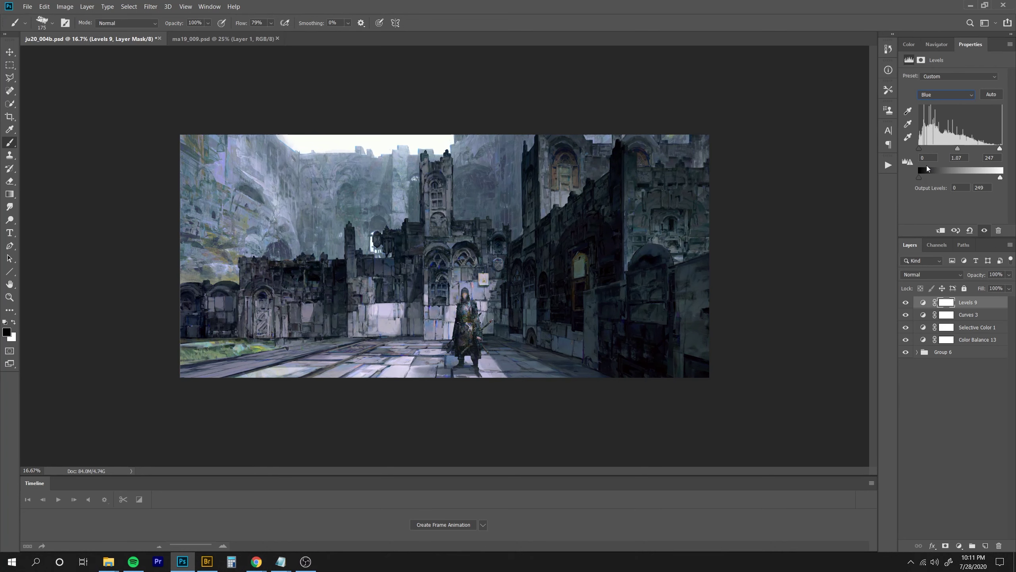
Compare the adjustments on and off, then group Levels 9, Curves 3 and Selective Color 1 at 53% opacity.
left_click(906, 302)
left_click(906, 303)
left_click_drag(906, 303, 905, 340)
left_click_drag(906, 327, 905, 310)
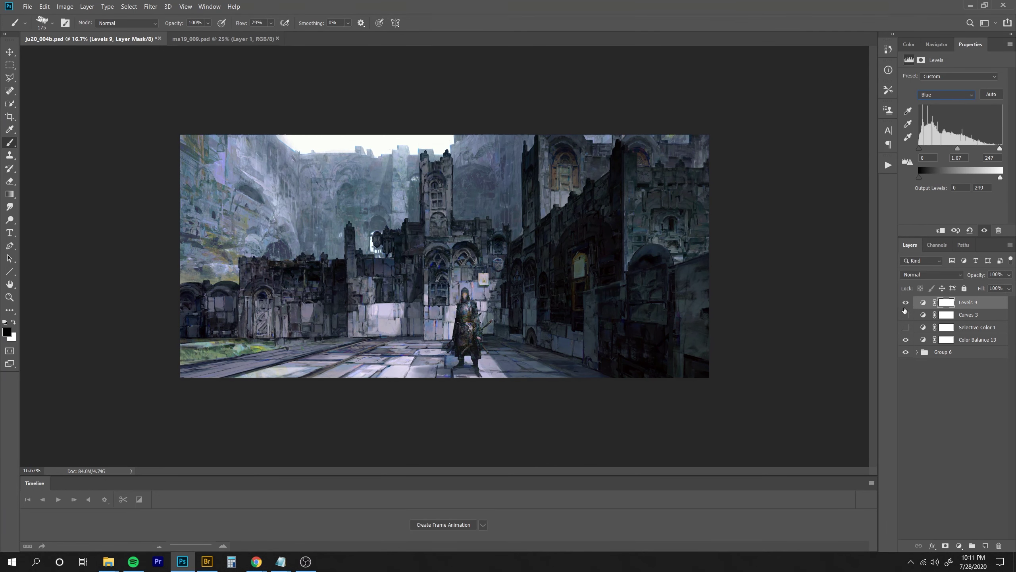
left_click(968, 327, "shift")
key("ctrl+g")
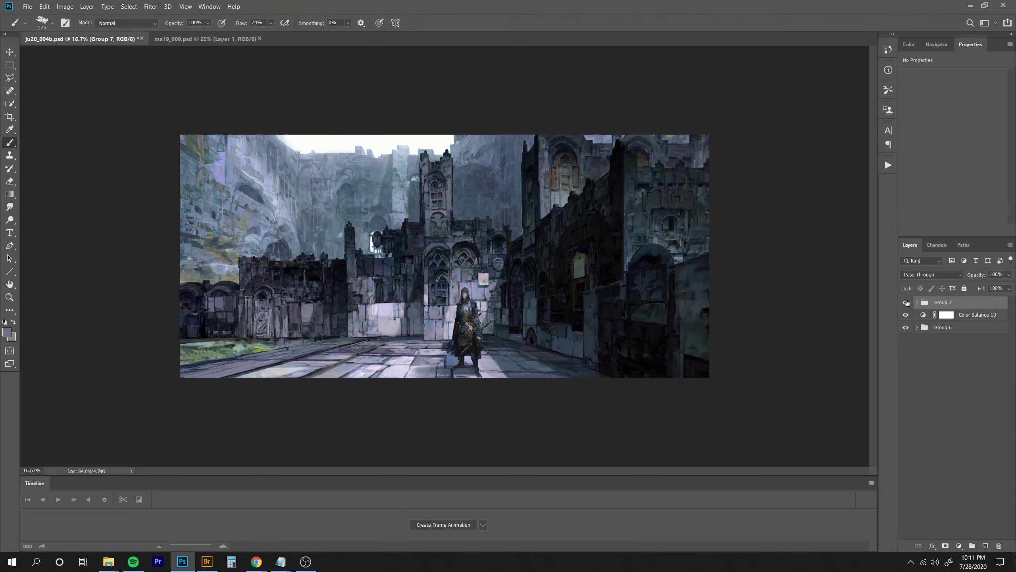
left_click_drag(973, 275, 957, 279)
Add a Channel Mixer adjustment, adjust the red output, and set the green output to green +104, blue +4 and constant -2.
key("ctrl+plus")
left_click(960, 545)
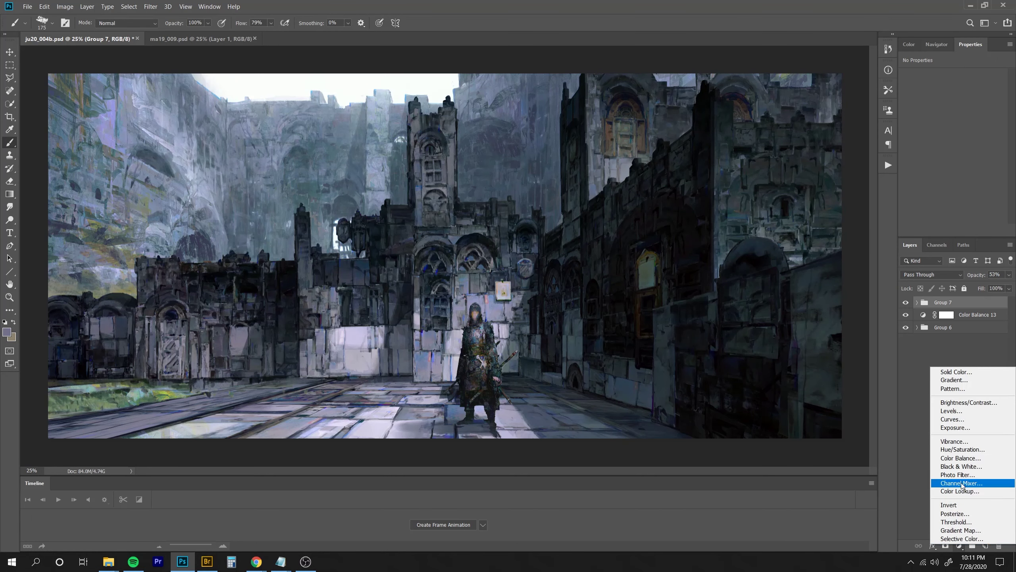
left_click(968, 483)
left_click_drag(978, 124, 952, 127)
left_click(974, 88)
left_click(968, 102)
left_click_drag(977, 144, 952, 199)
Set the Channel Mixer's blue output to green -4, blue +102 and constant 0, and lower the layer's opacity to 65%.
left_click(972, 87)
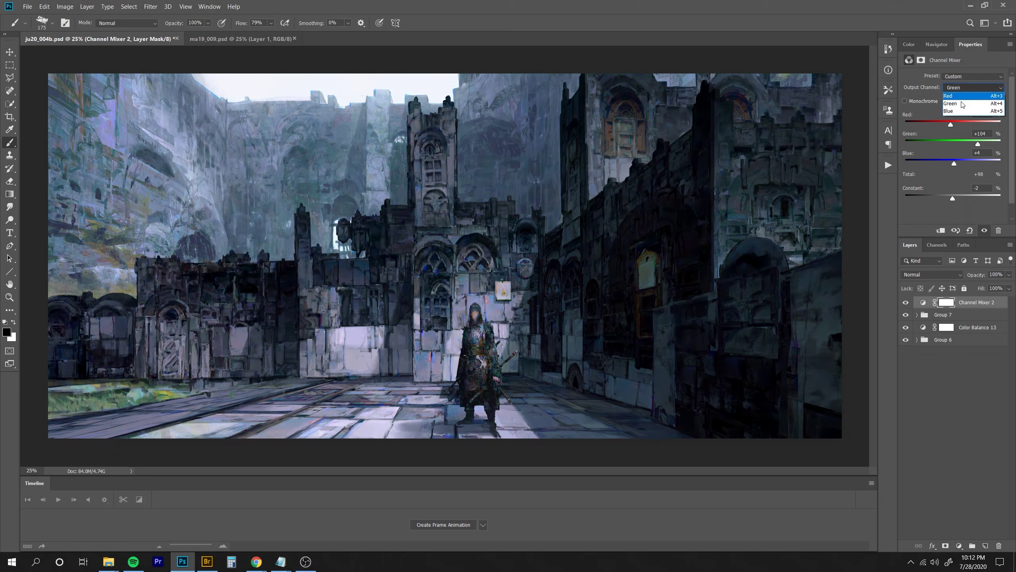
left_click(964, 112)
left_click_drag(953, 126, 976, 167)
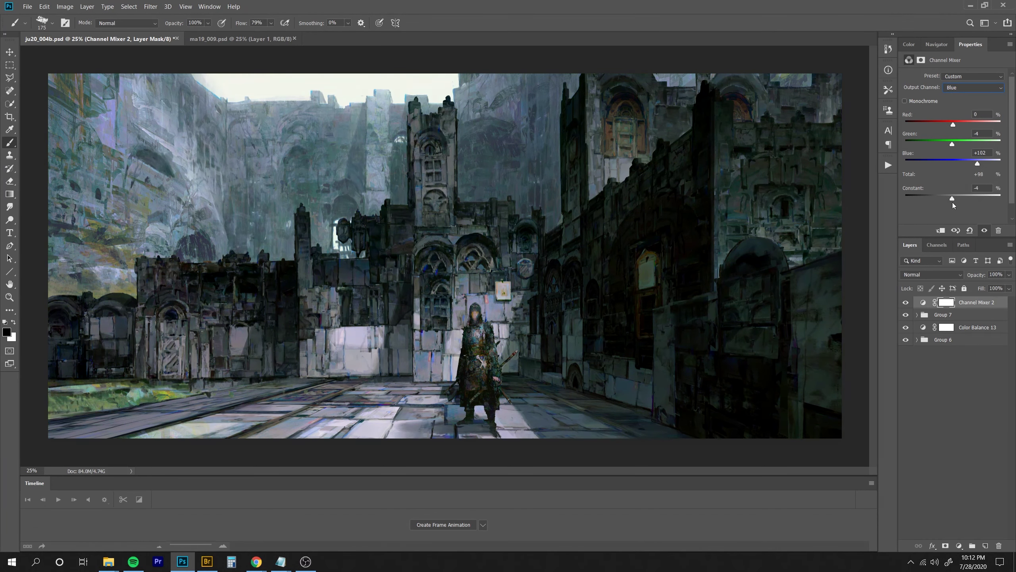
left_click(907, 302)
key("ctrl+minus")
left_click(906, 302)
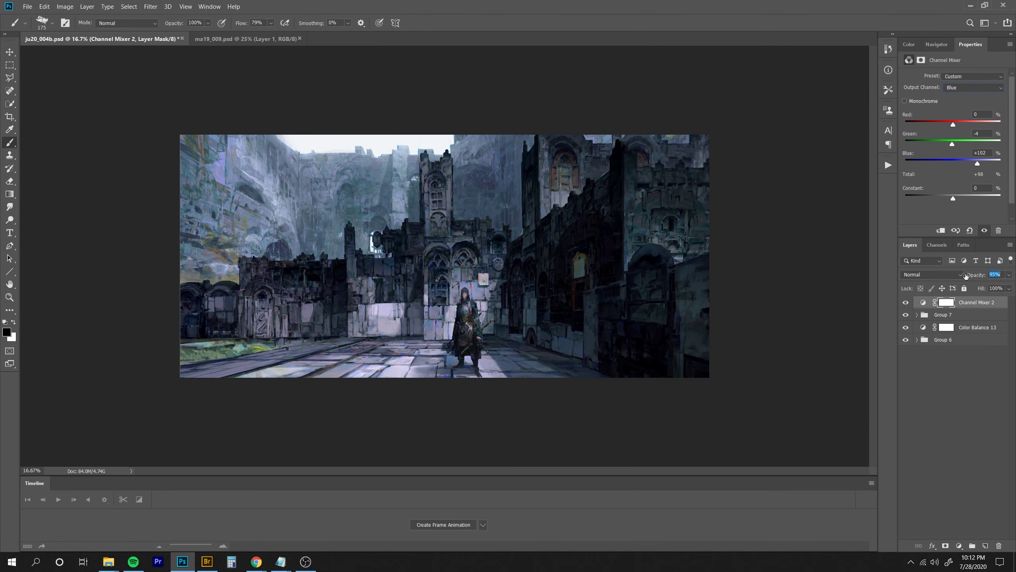
left_click_drag(984, 275, 977, 275)
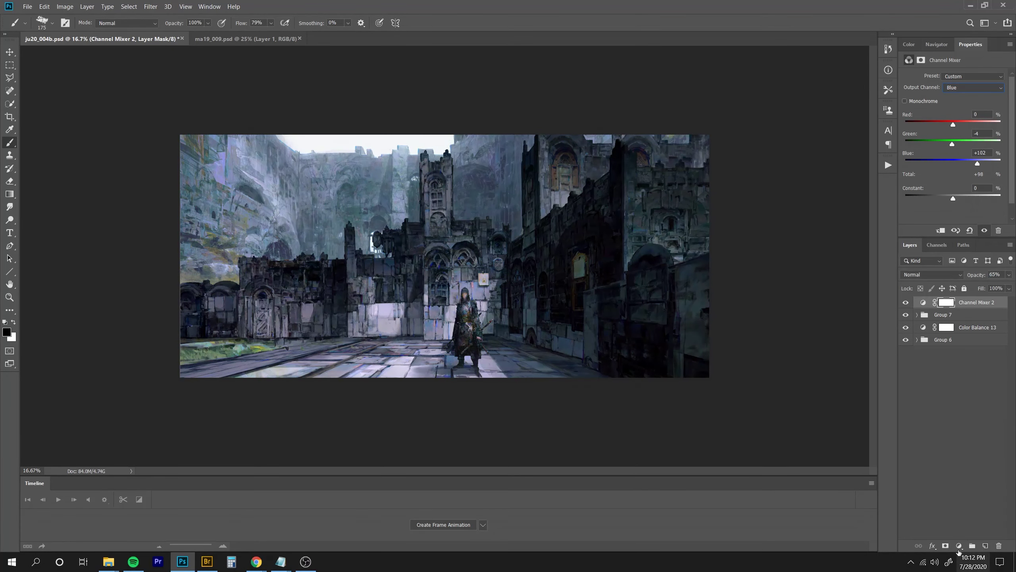
Add a Color Lookup adjustment and step through the 3DLUT presets to FallColors.look.
left_click(959, 545)
left_click(966, 496)
left_click(968, 78)
left_click(960, 90)
key("Down")
key("Down")
key("Down")
key("Down")
key("Down")
key("Down")
key("Down")
key("Down")
key("Down")
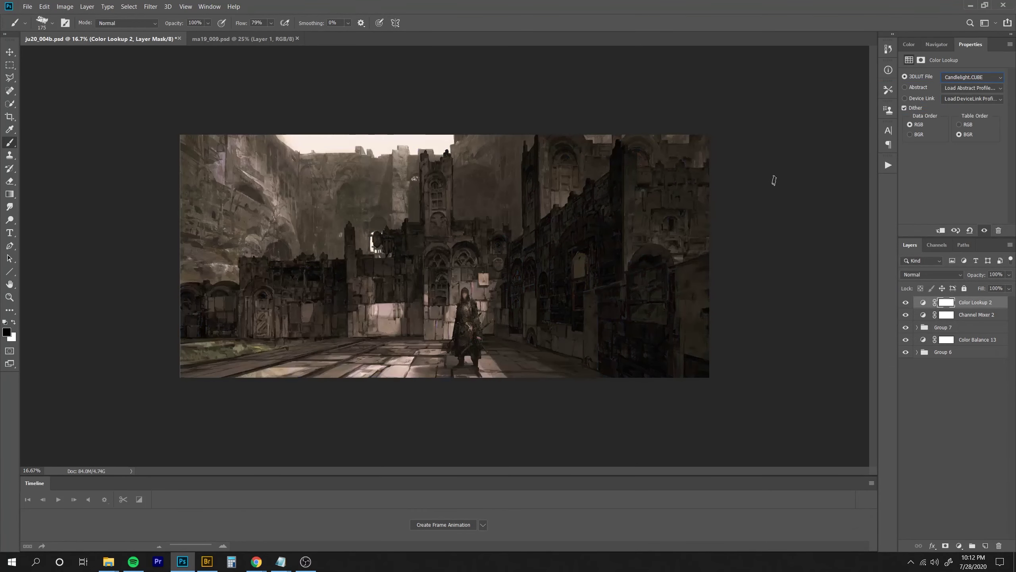
key("Up")
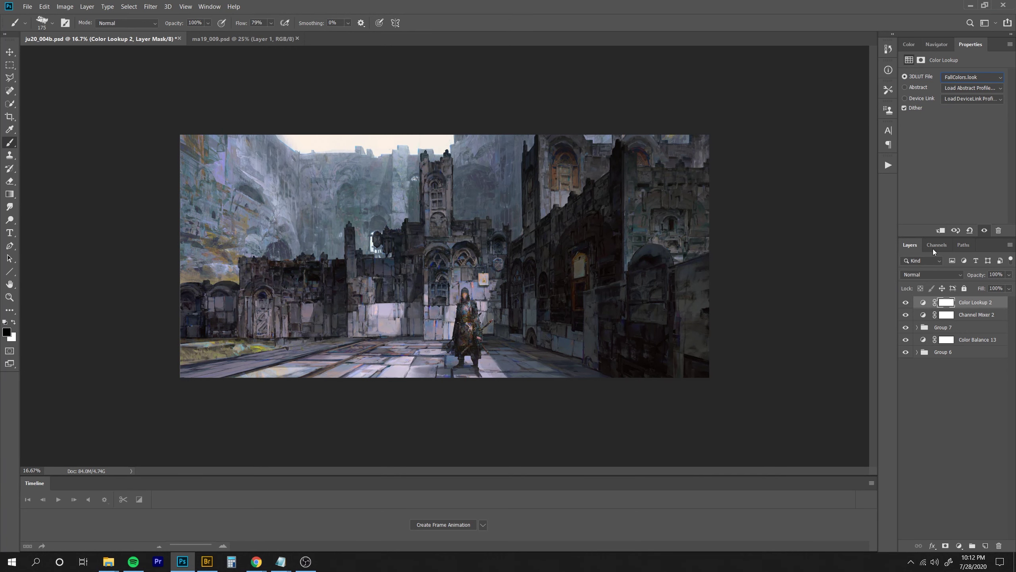
Hide Color Lookup 2 and load the distant background area as a selection from a layer inside Group 6.
left_click(906, 303)
key("ctrl+plus")
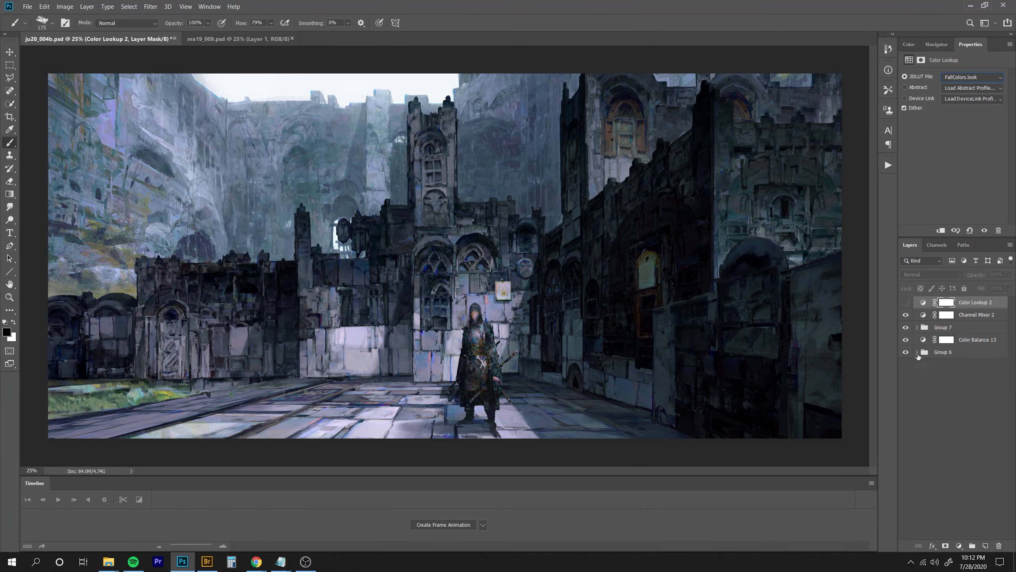
left_click(917, 352)
left_click_drag(1011, 313, 1010, 385)
left_click(955, 421, "ctrl")
scroll(999, 386, "up", 10)
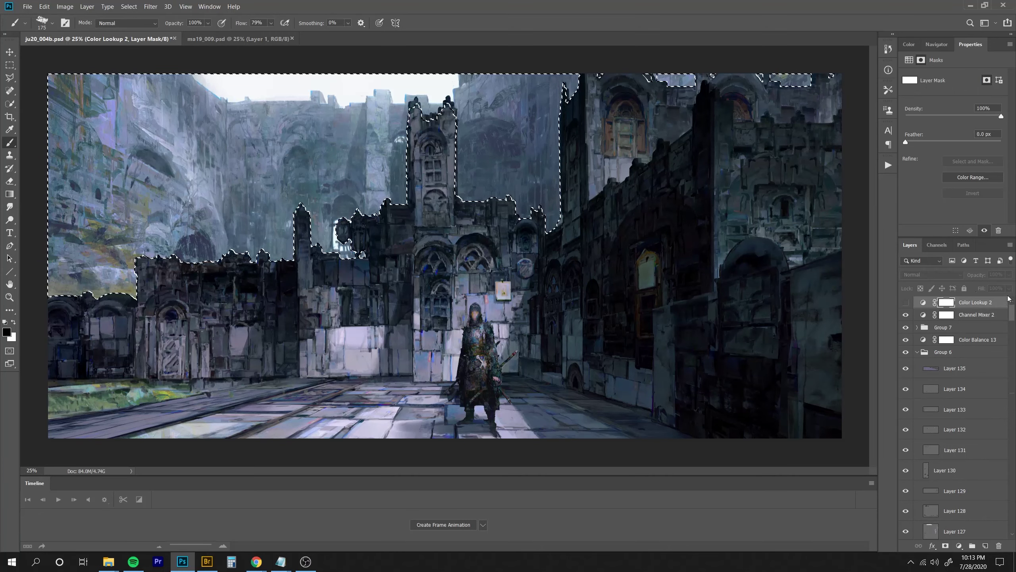
Save the document and refine the background selection with Quick Selection around the central tower's top and the upper edge of the painting.
key("ctrl+s")
key("w")
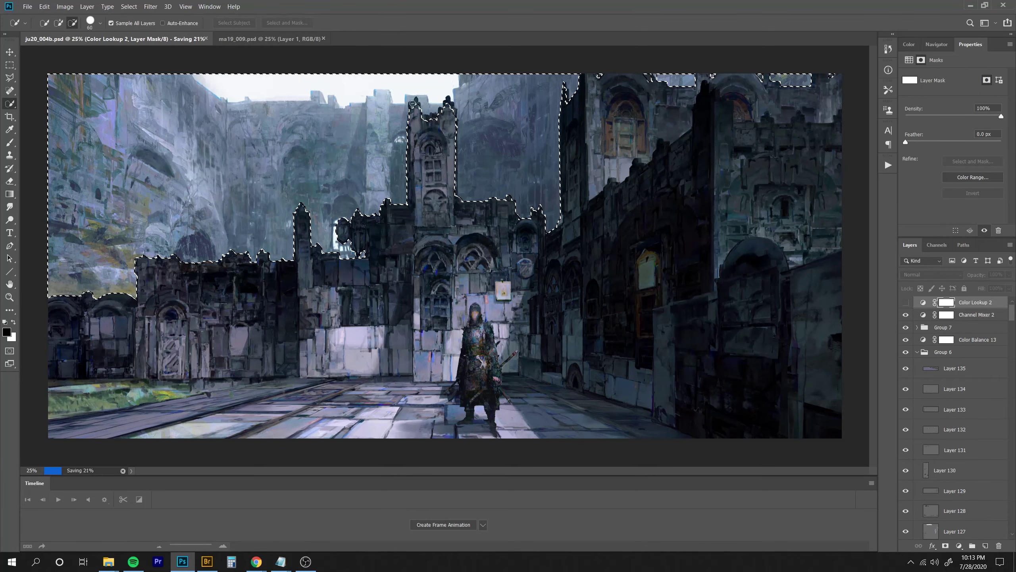
left_click(88, 176, "alt")
left_click(791, 80, "alt")
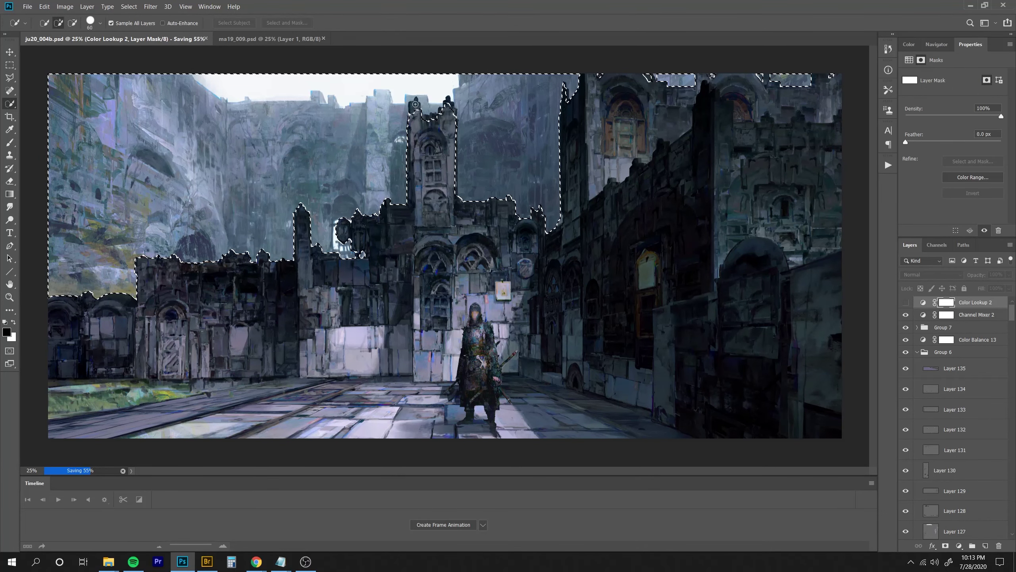
key("alt")
left_click(435, 116, "alt")
left_click(431, 108)
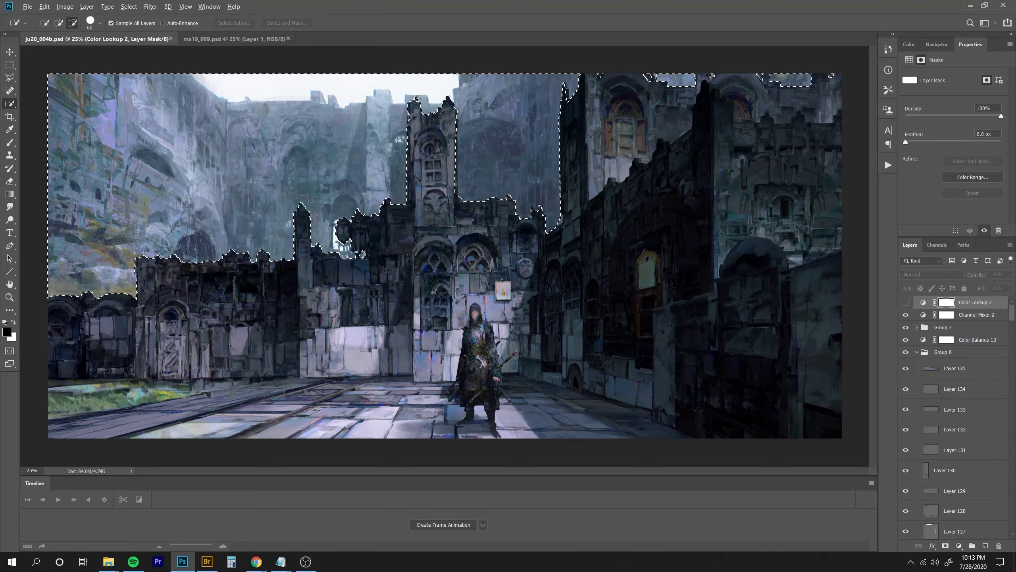
left_click(447, 100, "alt")
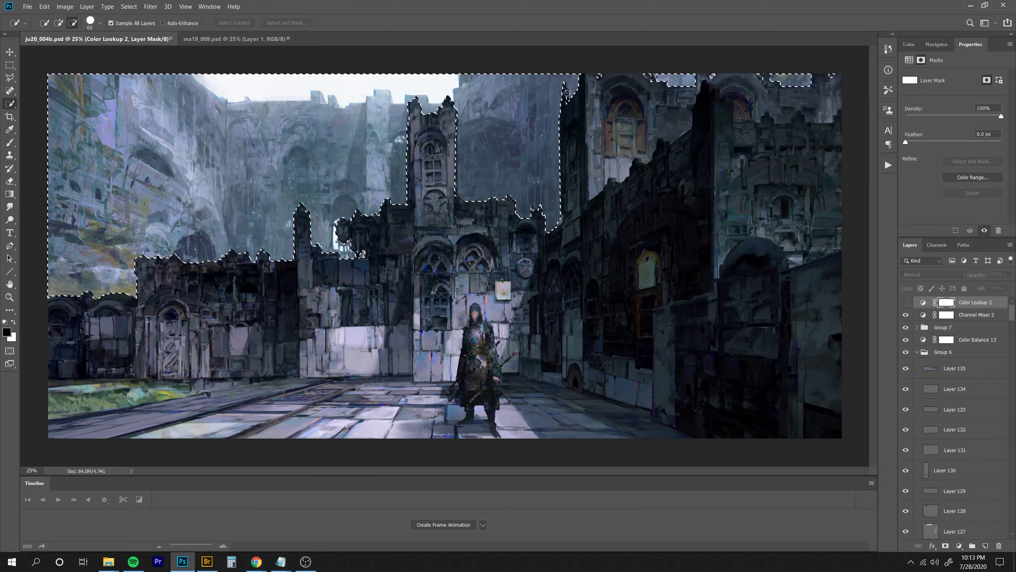
left_click(650, 79, "alt")
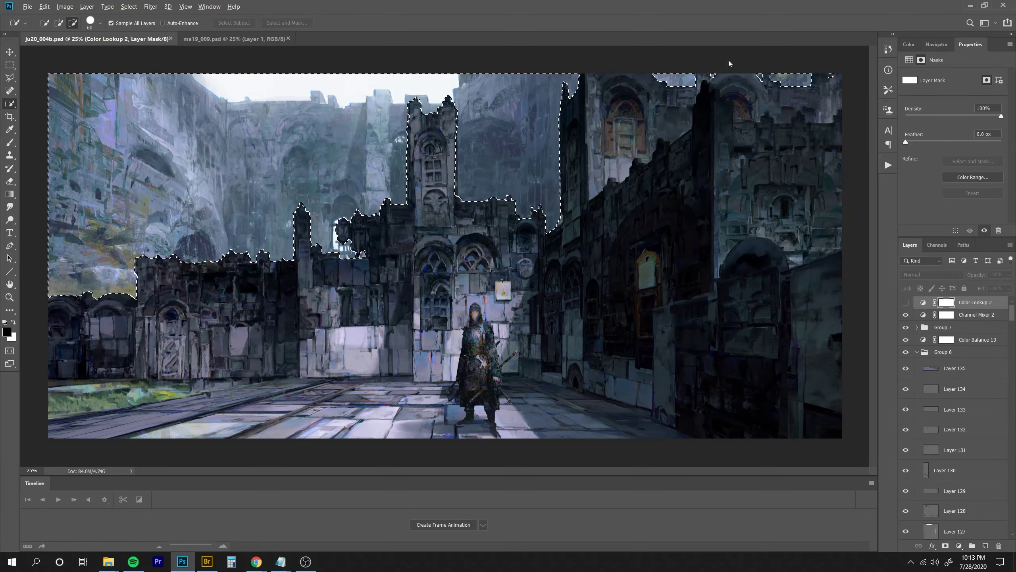
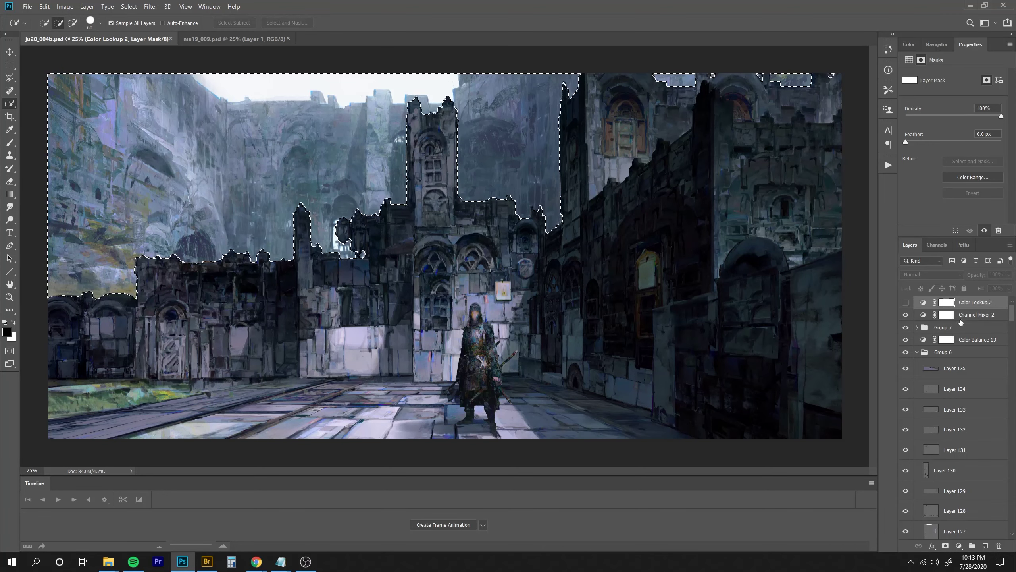
Show Color Lookup 2, fill the selected background area of its mask with black, and deselect.
left_click(906, 302)
key("x")
key("Delete")
key("ctrl+d")
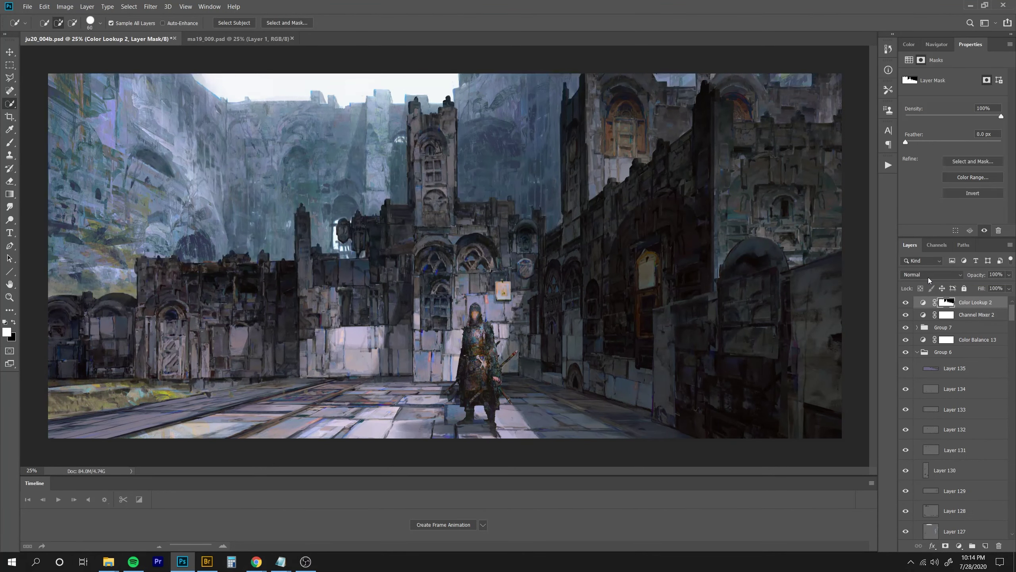
Invert the Color Lookup 2 mask so it affects only the background, and hide the layer.
key("ctrl+i")
key("ctrl+i")
key("ctrl+i")
key("ctrl+minus")
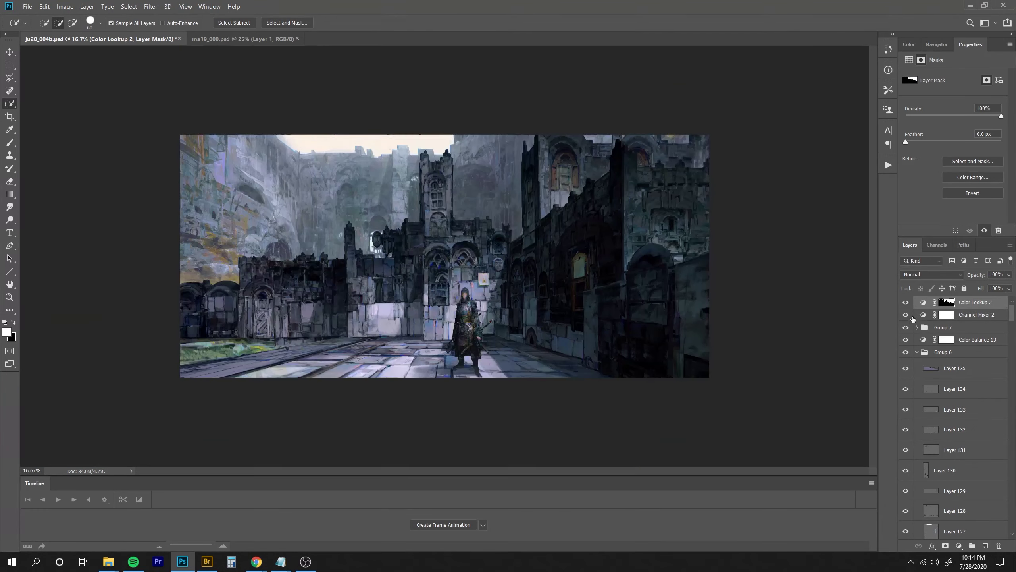
left_click(907, 304)
Add a Color Balance adjustment masked to the background from the Color Lookup 2 mask, and adjust its color tones.
left_click(946, 302, "ctrl")
left_click(959, 546)
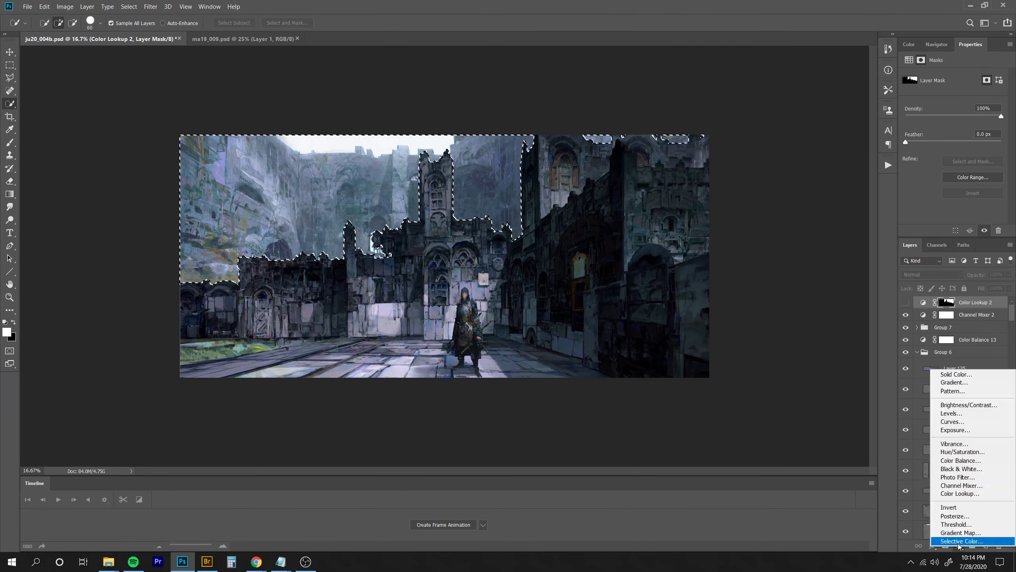
left_click(944, 462)
mouse_move(942, 96)
left_mouse_down()
mouse_move(940, 132)
mouse_move(940, 99)
left_mouse_up()
left_click(935, 77)
left_click(937, 85)
left_click(949, 76)
left_click(949, 93)
Add a Color Balance adjustment masked to the foreground with midtones at cyan-red -1, magenta-green -6 and yellow-blue -7.
left_click(947, 303, "ctrl")
key("ctrl+shift+i")
left_click(960, 546)
left_click(961, 461)
left_click(940, 76)
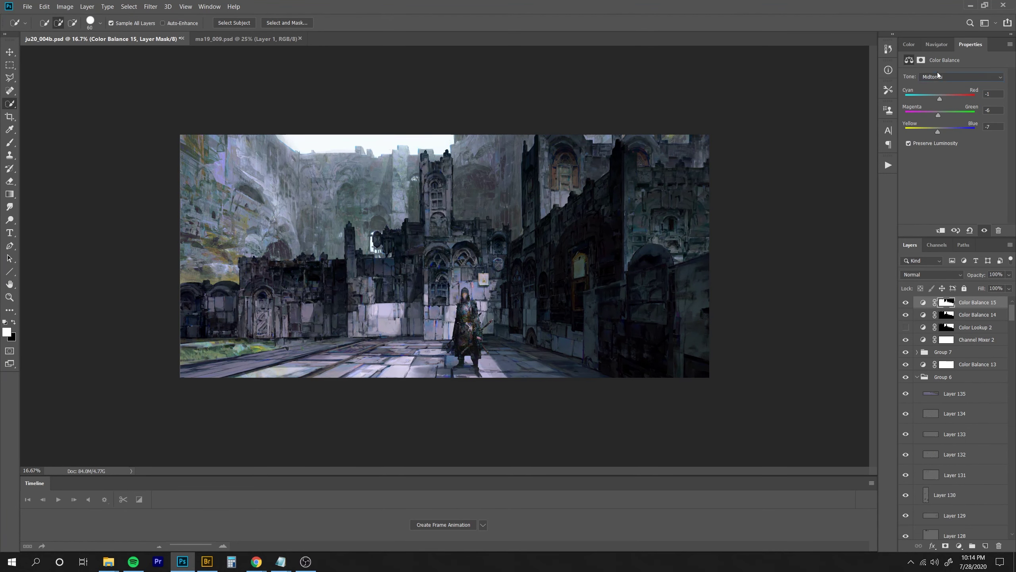
Adjust the magenta-green and yellow-blue balance of the foreground layer's shadows, and its yellow-blue balance in another tonal range.
left_click(936, 85)
left_click_drag(941, 131, 939, 116)
left_click(940, 76)
left_click(938, 95)
left_click_drag(941, 131, 936, 132)
Group the layers from Channel Mixer 2 up to Color Balance 15 and lower the group's opacity to 43%.
left_click(970, 340, "shift")
key("ctrl+g")
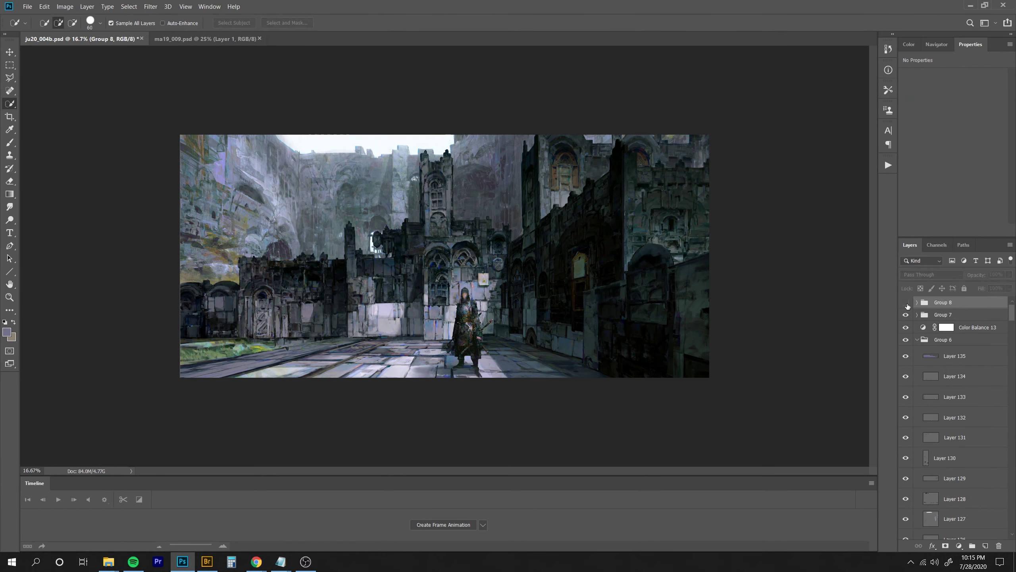
left_click_drag(945, 279, 946, 279)
Compare the painting with and without Group 8, and leave the group hidden.
left_click(906, 303)
left_click(906, 304)
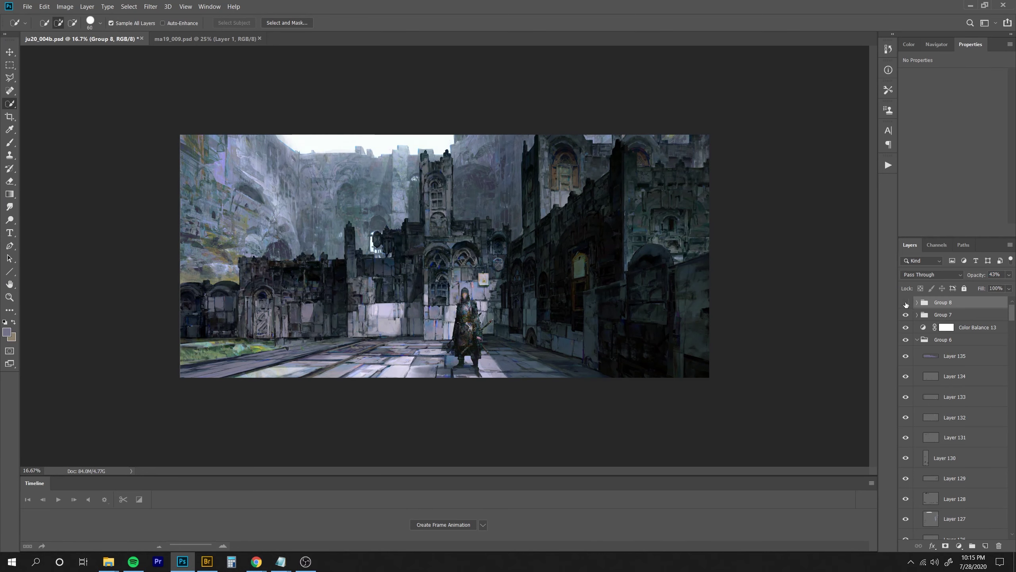
left_click(906, 303)
left_click(906, 304)
left_click(906, 302)
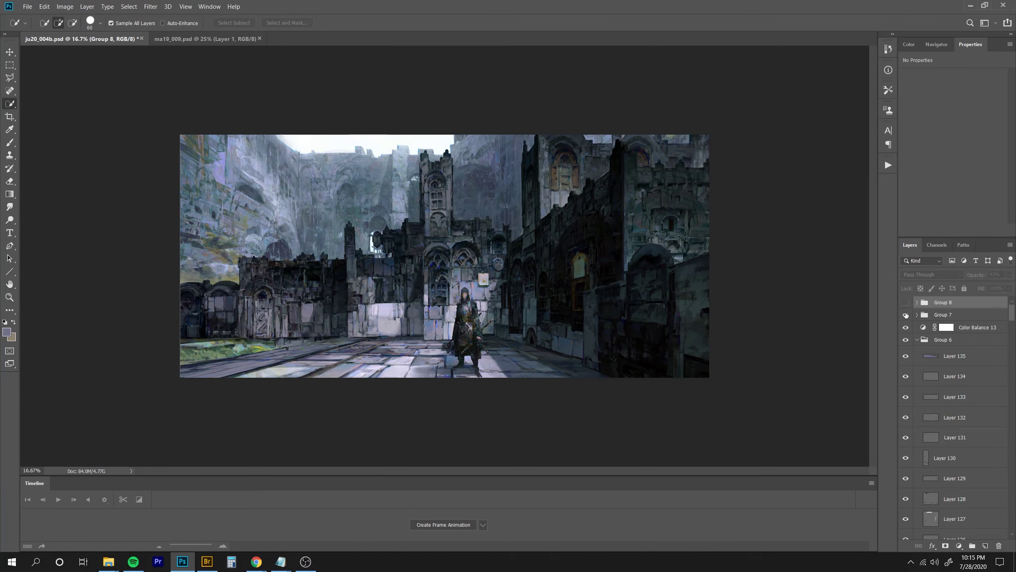
Add a Curves adjustment above Group 7 and reshape its individual color channel curves, including a Blue point at input 179 and output 180.
left_click(939, 314)
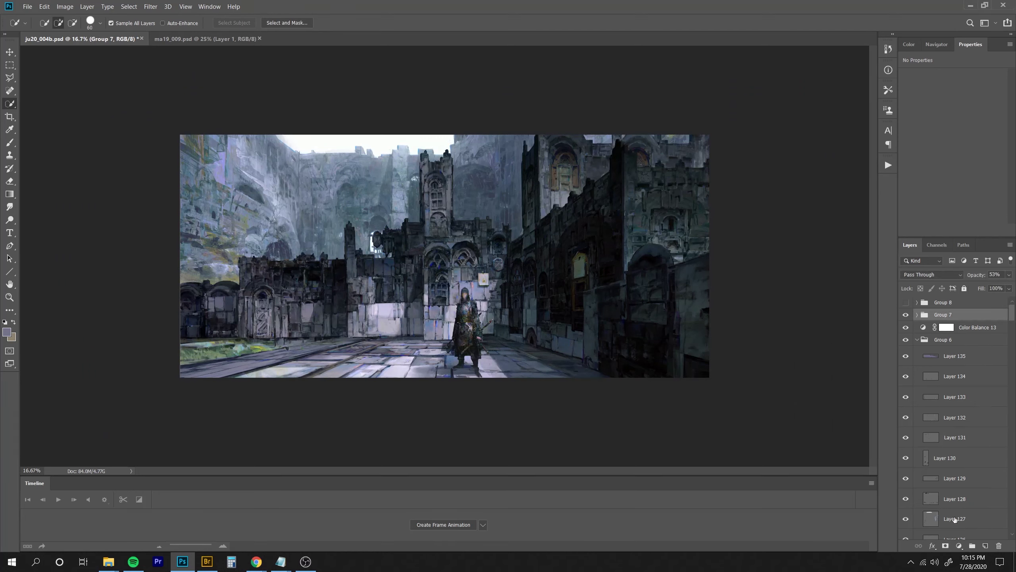
left_click(959, 546)
left_click(953, 418)
left_click(948, 90)
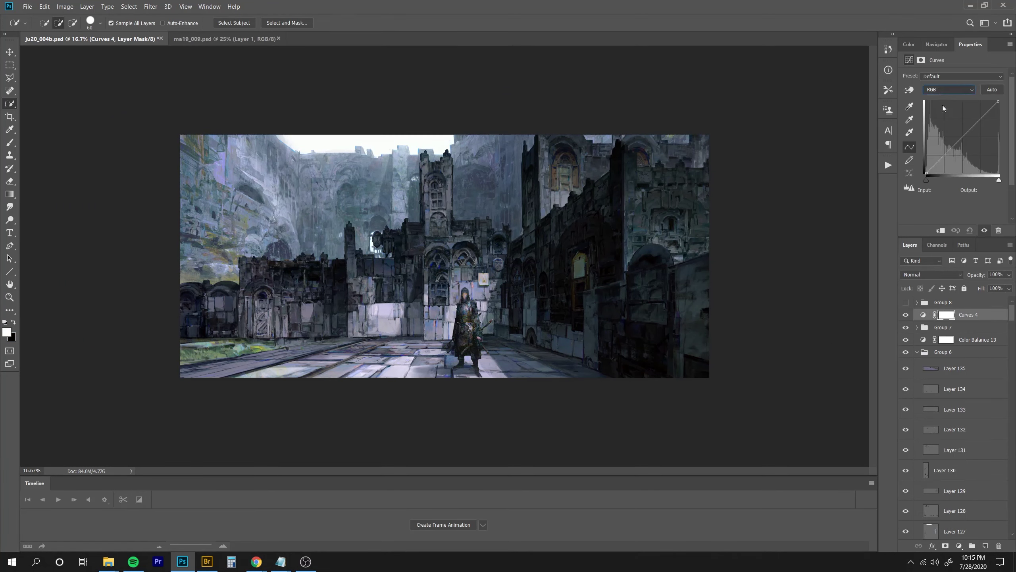
left_click(944, 115)
left_click_drag(961, 140, 983, 122)
left_click_drag(943, 156, 978, 123)
left_click(949, 89)
left_click(941, 107)
key("alt+5")
left_click(961, 139)
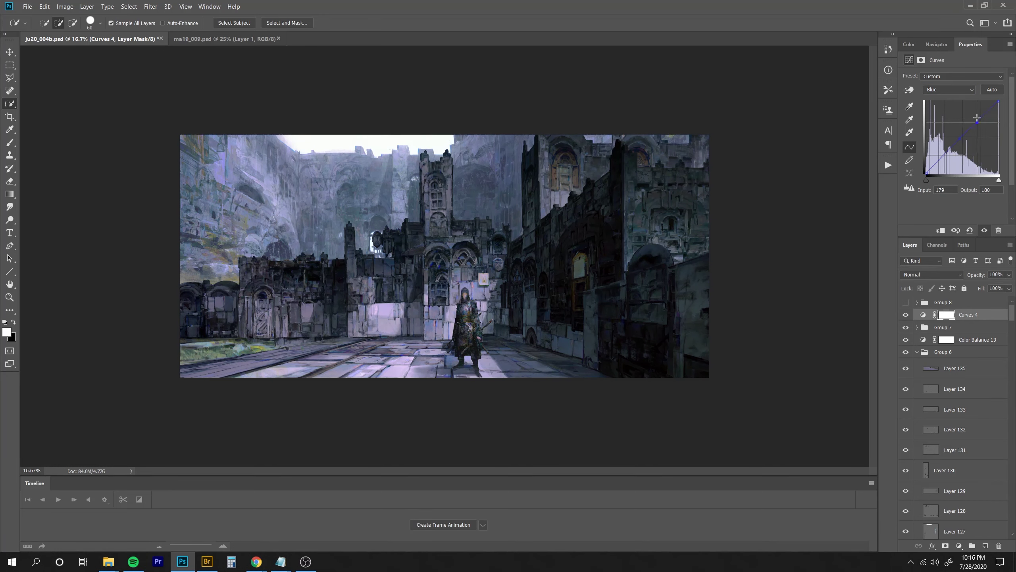
Compare the painting with and without the Curves 4 adjustment and lower its opacity to 50%.
left_click(906, 315)
key("ctrl+minus")
left_click(906, 315)
key("ctrl+plus")
key("ctrl+plus")
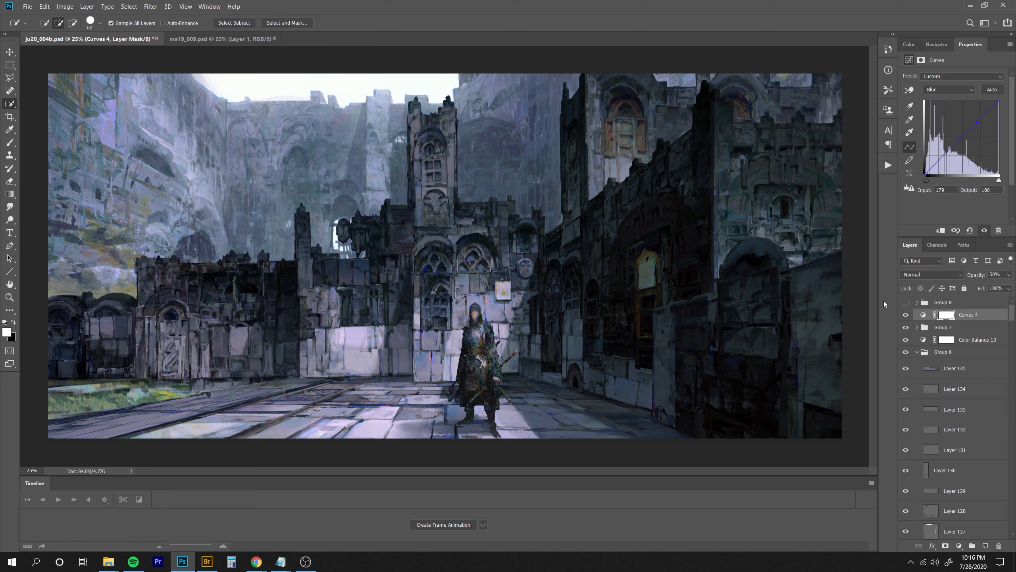
Create a new painting layer above Curves 4 and lower its opacity to 38% for brushwork in a sampled color.
key("ctrl+shift+n")
key("Return")
key("b")
left_click(561, 298, "alt")
left_click_drag(972, 275, 947, 275)
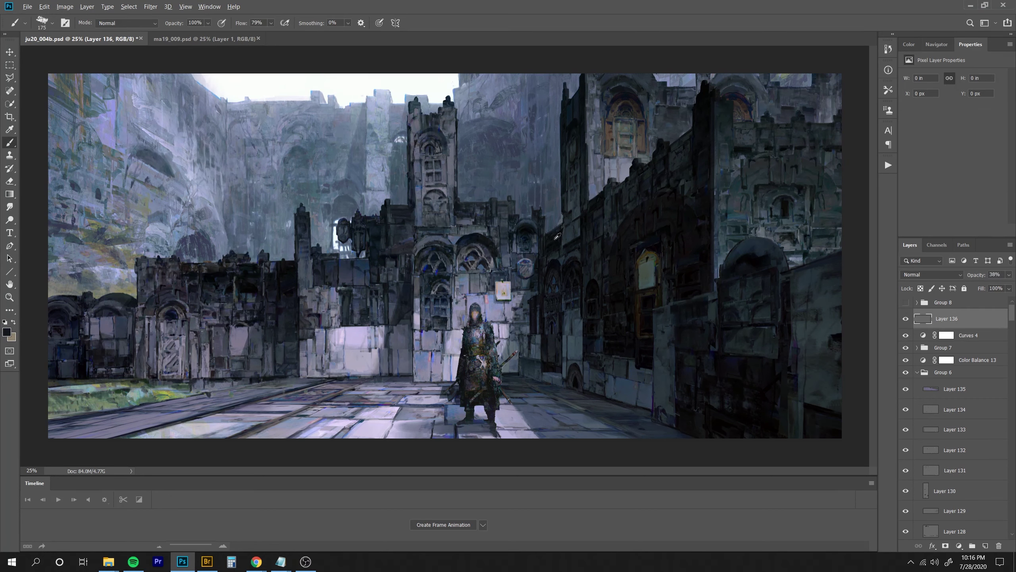
Paint sampled tones down the shadowed wall to the right of the hooded figure and clean up the strokes with the Eraser.
left_click(557, 238, "alt")
mouse_move(565, 198)
left_mouse_down()
mouse_move(568, 247)
mouse_move(543, 279)
mouse_move(529, 264)
mouse_move(513, 355)
left_mouse_up()
key("bracketleft")
key("bracketleft")
key("bracketleft")
key("bracketleft")
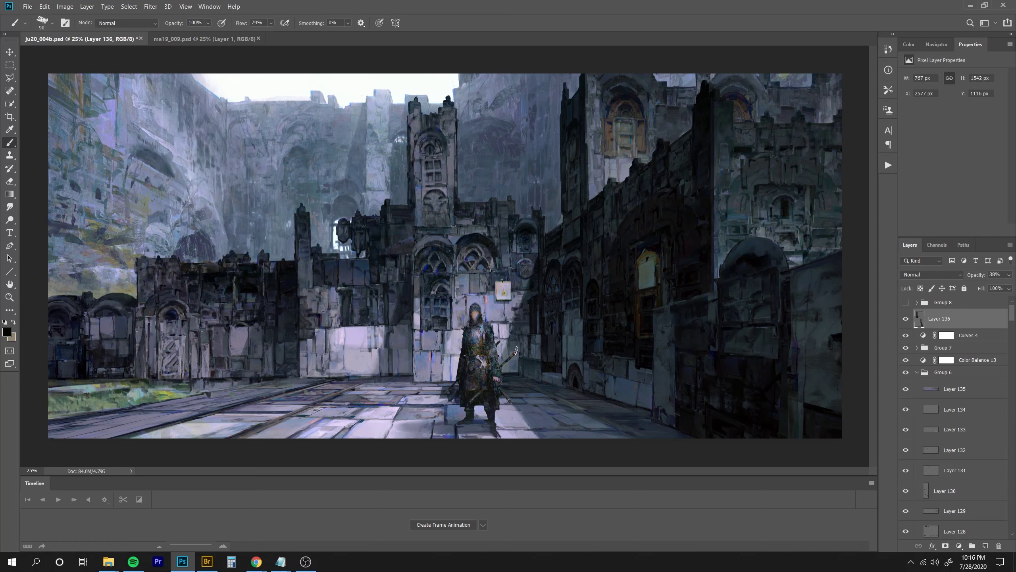
key("e")
key("b")
key("e")
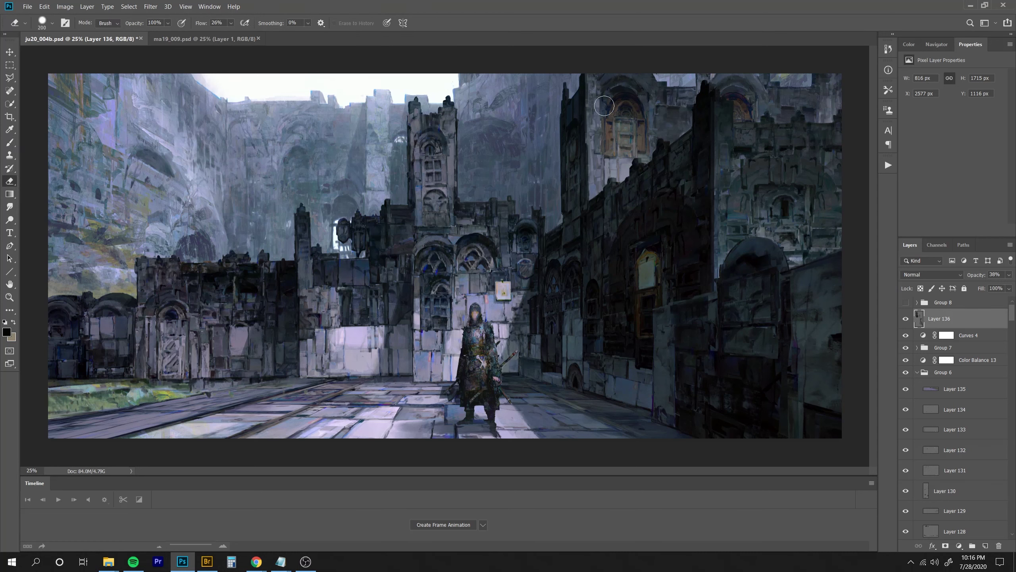
Add two more painting layers and brush fine strokes down the narrow dark tower right of the central facade.
key("b")
key("ctrl+alt+shift+n")
key("bracketleft")
key("bracketleft")
key("bracketleft")
key("bracketleft")
key("ctrl+alt+shift+n")
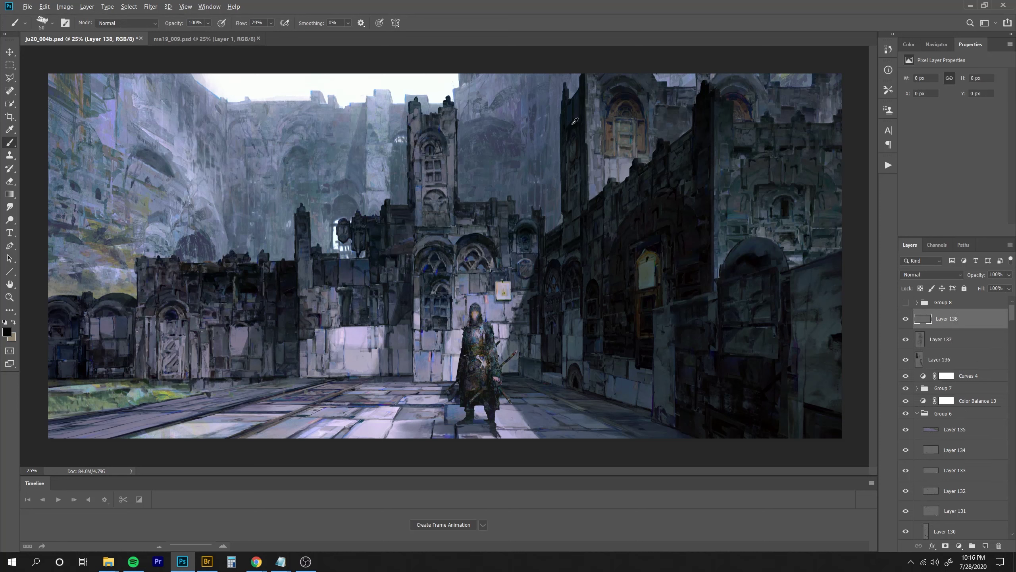
mouse_move(567, 137)
left_mouse_down()
mouse_move(567, 207)
mouse_move(565, 83)
mouse_move(568, 108)
left_mouse_up()
key("bracketleft")
key("bracketleft")
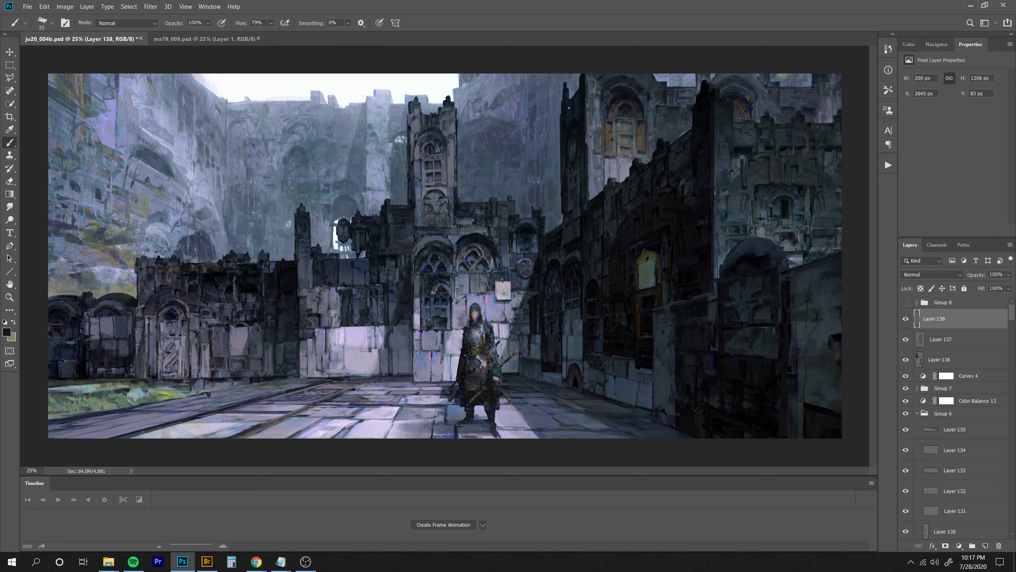
Retouch the wall around the upper arched window and the dark stepped parapet beside it with sampled dark tones.
left_click(249, 282, "alt")
left_click_drag(610, 157, 621, 149)
key("e")
key("b")
left_click(681, 134, "alt")
left_click(681, 142, "alt")
mouse_move(681, 134)
left_mouse_down()
mouse_move(693, 133)
mouse_move(684, 153)
left_mouse_up()
key("e")
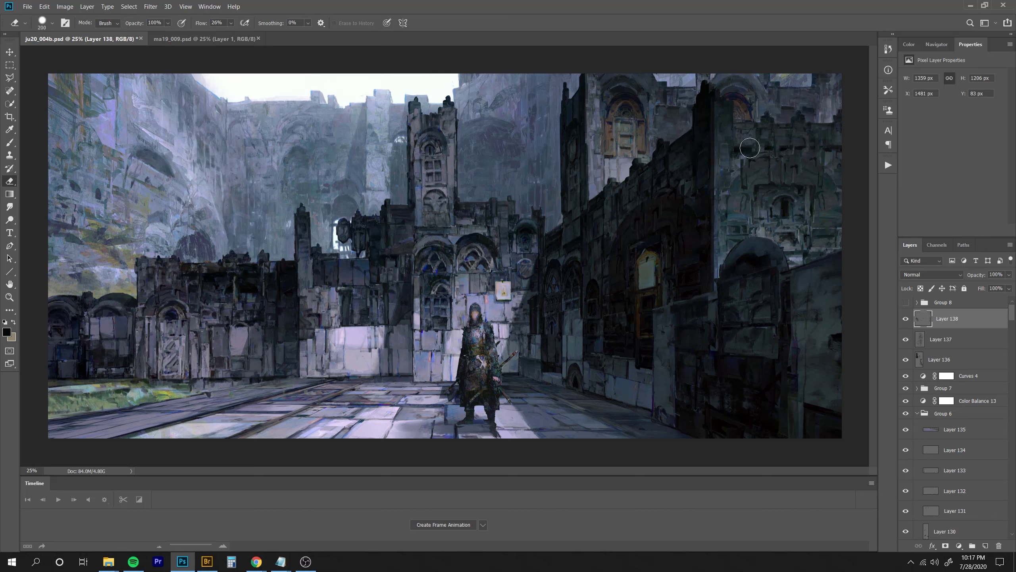
key("b")
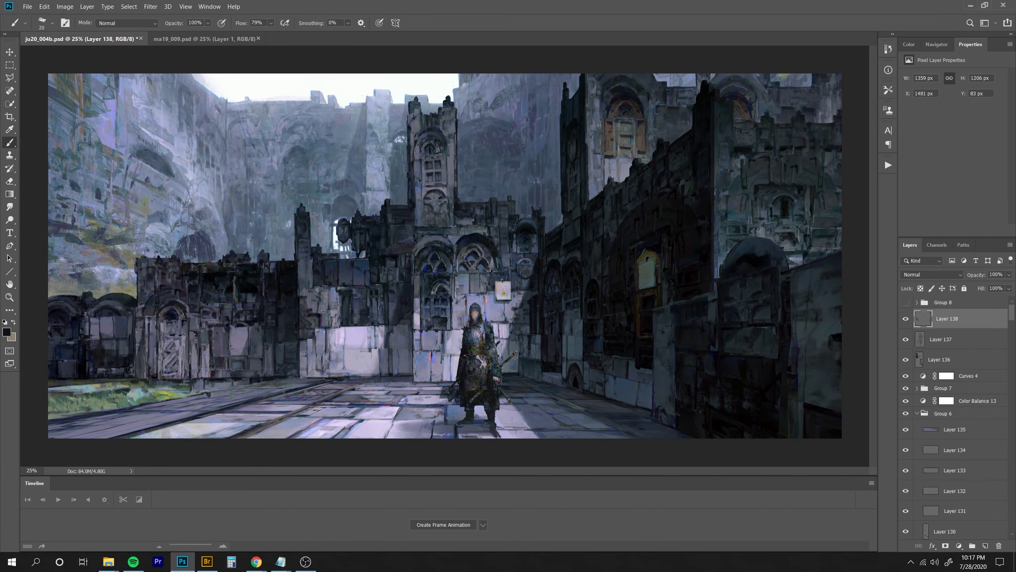
Paint sampled tones beside the hooded figure's shoulder and along the lower edge of the cloak.
key("bracketright")
left_click(491, 314, "alt")
left_click_drag(491, 315, 489, 321)
key("ctrl+plus")
left_click_drag(536, 420, 499, 133)
key("bracketright")
left_click(434, 253, "alt")
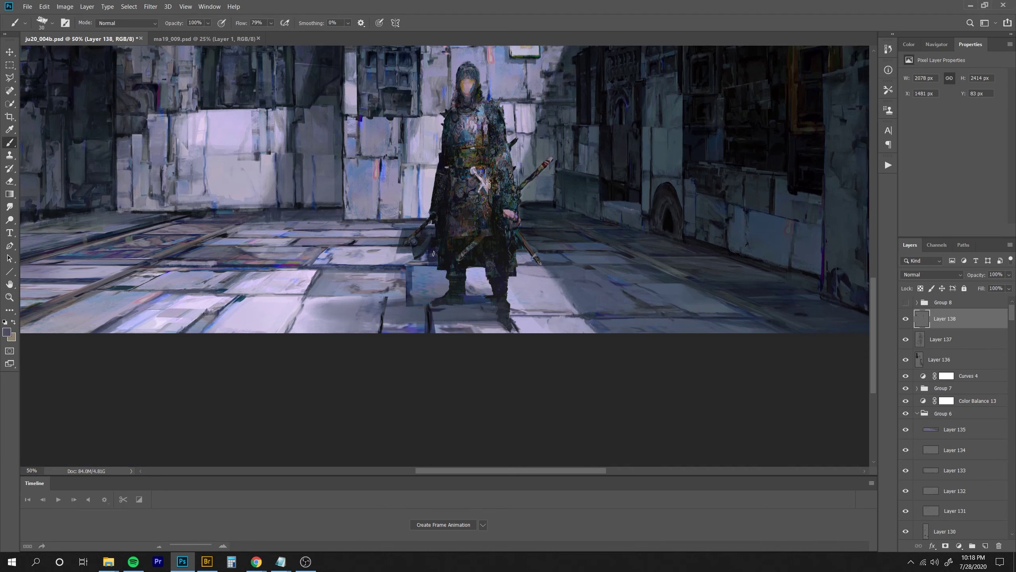
left_click_drag(431, 259, 434, 261)
Refine both lower edges of the figure's cloak with a small brush and colors sampled from the surrounding area.
left_click(431, 246, "alt")
key("bracketleft")
key("bracketleft")
key("bracketleft")
left_click(435, 250, "alt")
key("bracketright")
left_click(436, 240, "alt")
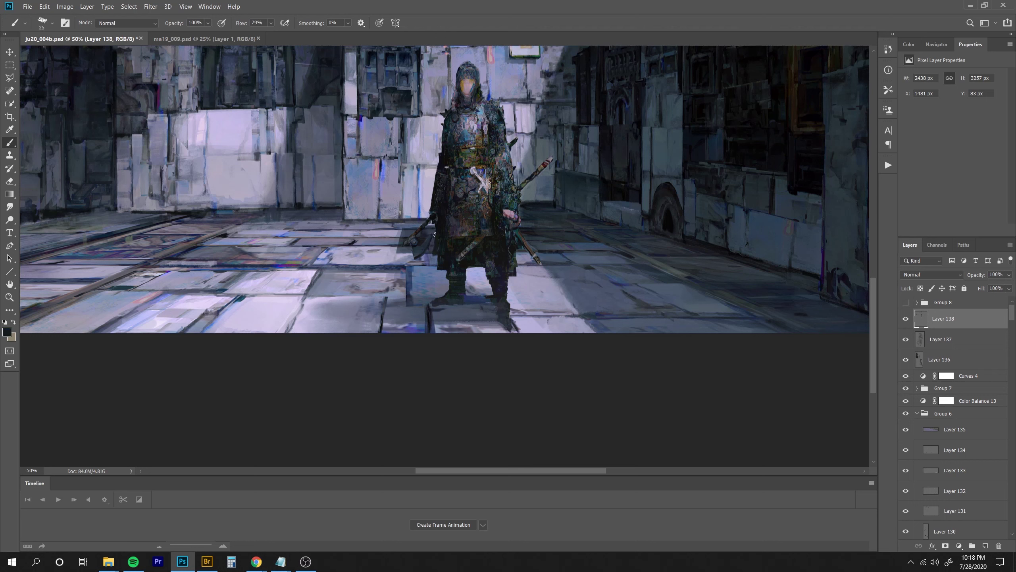
left_click(421, 233, "alt")
key("bracketleft")
left_click(495, 249, "alt")
left_click_drag(498, 246, 501, 261)
Touch up the paving stones on both sides of the figure with a larger brush.
key("bracketright")
key("bracketright")
left_click(603, 289)
key("bracketright")
left_click_drag(294, 320, 285, 333)
key("ctrl+minus")
key("ctrl+minus")
key("ctrl+minus")
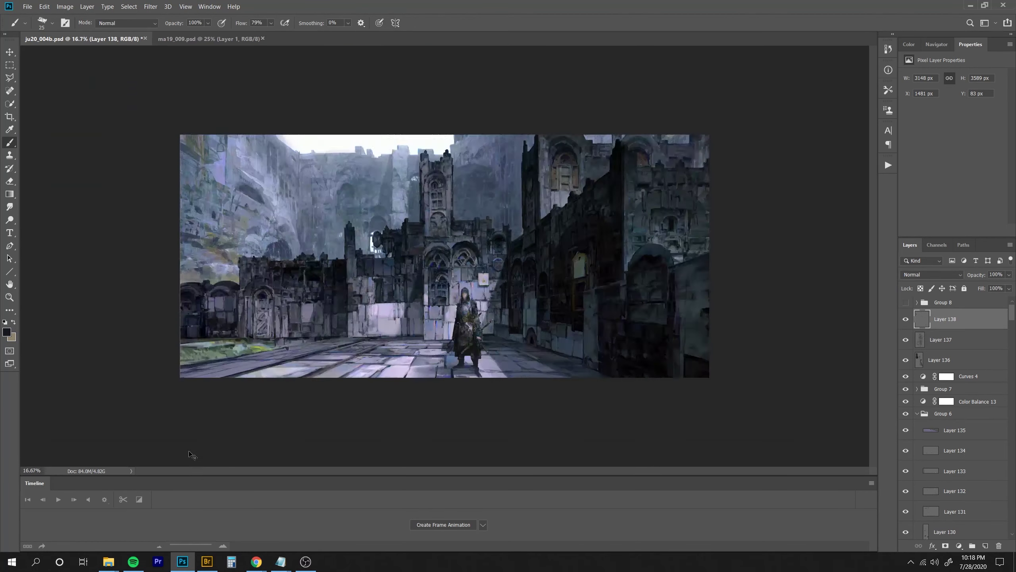
Clean up the parapet edge right of the central tower with the Eraser.
key("ctrl+plus")
left_click(433, 266, "alt")
left_click(435, 263, "alt")
key("bracketright")
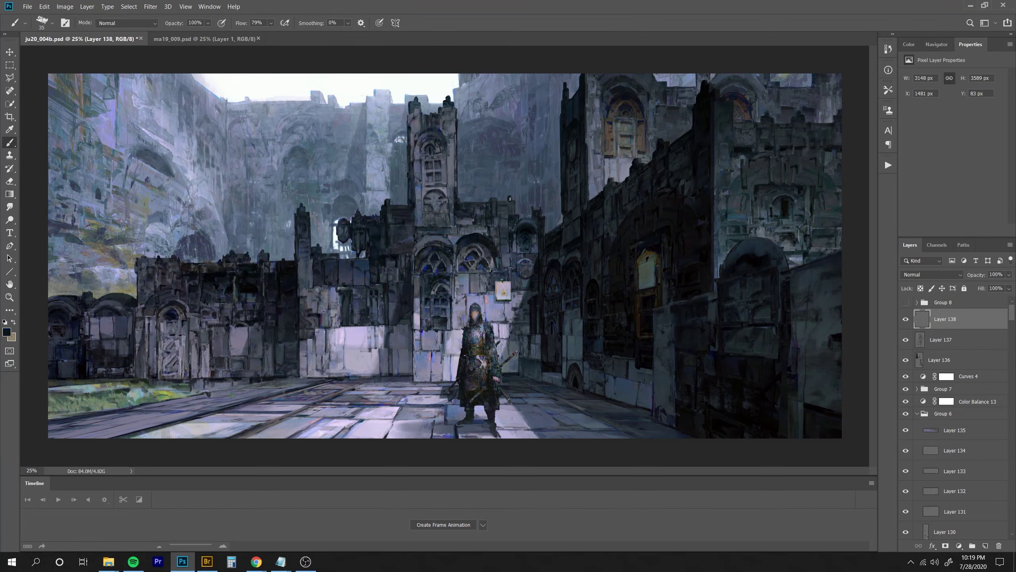
key("e")
left_click_drag(517, 202, 517, 215)
key("b")
Paint sampled tones along the right side of the central tower above the arched windows with a larger brush.
left_click(468, 222, "alt")
left_click(473, 210, "alt")
key("bracketright")
key("bracketright")
key("bracketright")
mouse_move(457, 216)
left_mouse_down()
mouse_move(487, 211)
mouse_move(453, 195)
left_mouse_up()
key("e")
key("b")
Add small brush strokes in sampled tones to the misty background ruins at the painting's left side.
left_click(479, 240, "alt")
left_click(347, 193, "alt")
key("bracketleft")
key("bracketleft")
key("bracketleft")
key("e")
key("b")
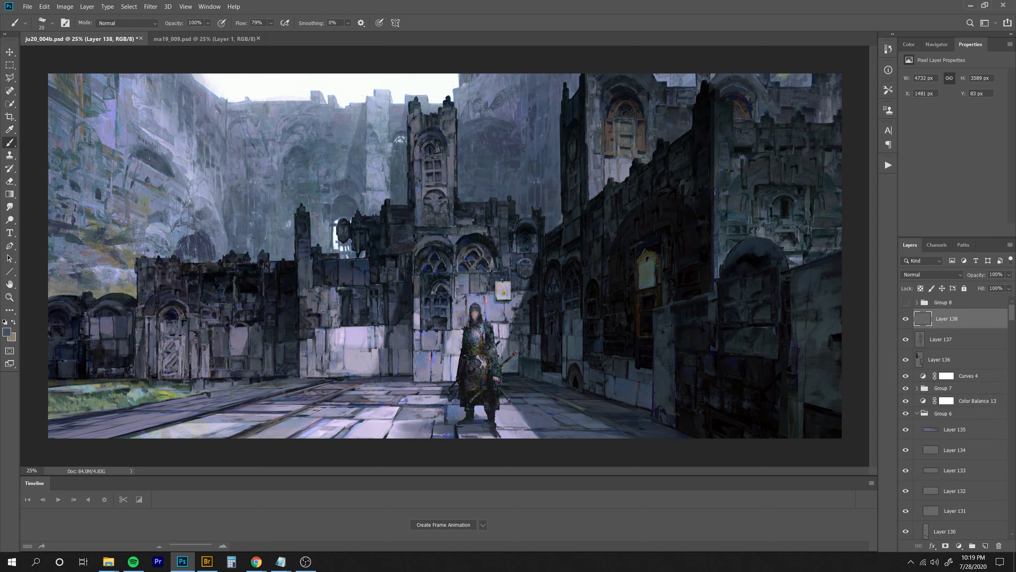
left_click_drag(149, 182, 161, 185)
left_click(229, 325, "alt")
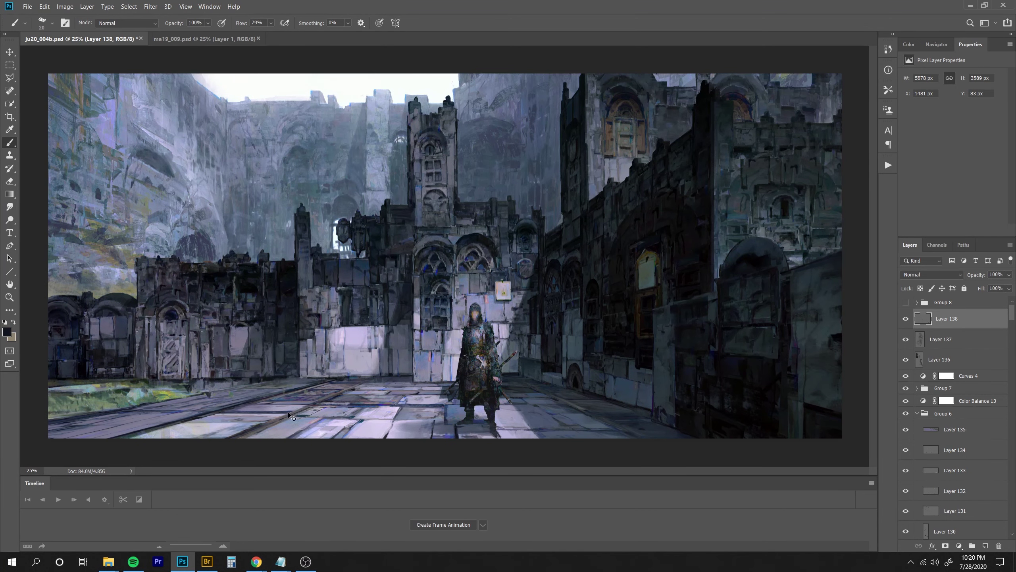
Paint a sampled dark tone along the border between the grass and the paving at the painting's left side.
key("bracketright")
left_click(206, 396, "alt")
left_click(226, 375, "alt")
key("bracketleft")
left_click(204, 337, "alt")
key("bracketright")
left_click(196, 397, "alt")
left_click_drag(203, 395, 51, 424)
Blend sampled paving tones over the strip below the grass with a much larger brush.
left_click(152, 404, "alt")
left_click(152, 405, "alt")
left_click(147, 408, "alt")
key("bracketright")
key("bracketright")
key("bracketright")
key("bracketright")
left_click_drag(123, 413, 50, 423)
left_click(104, 415, "alt")
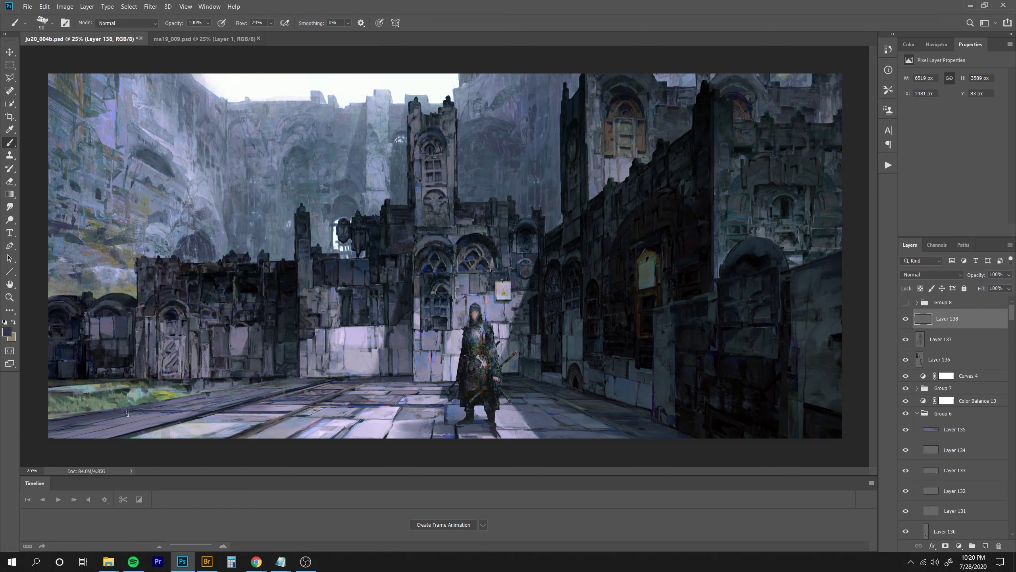
key("ctrl+minus")
key("e")
key("ctrl+plus")
Compare the painting with and without Curves 4, Color Balance 13 and Layer 138.
left_click(906, 376)
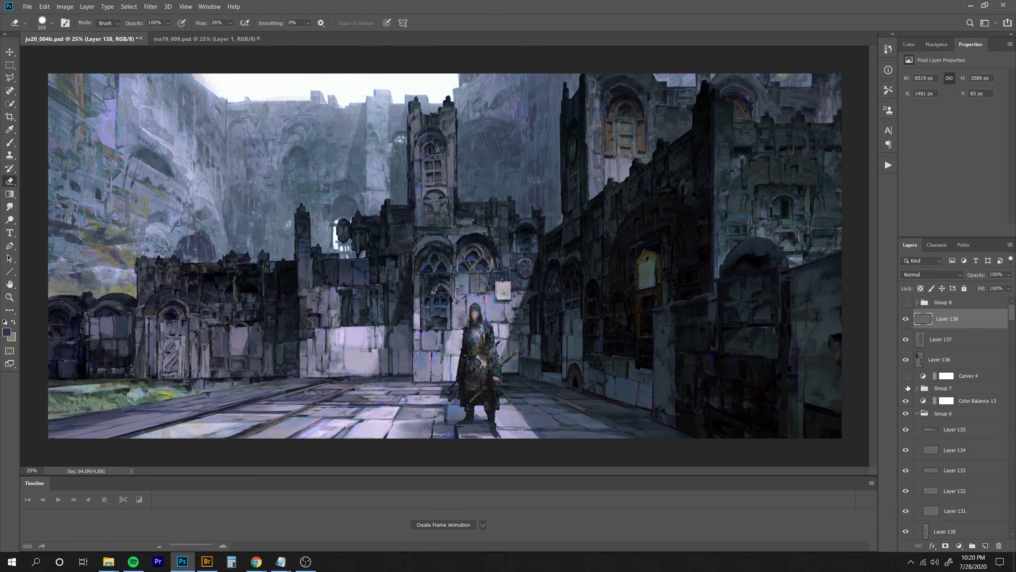
left_click_drag(906, 376, 907, 399)
left_click(906, 400)
left_click(906, 399)
left_click(906, 319)
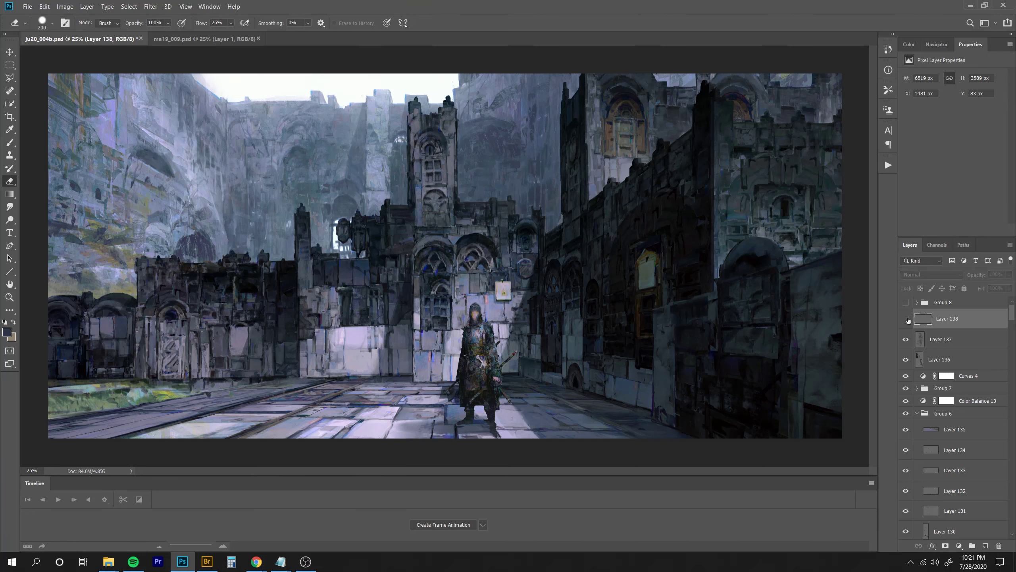
left_click(906, 319)
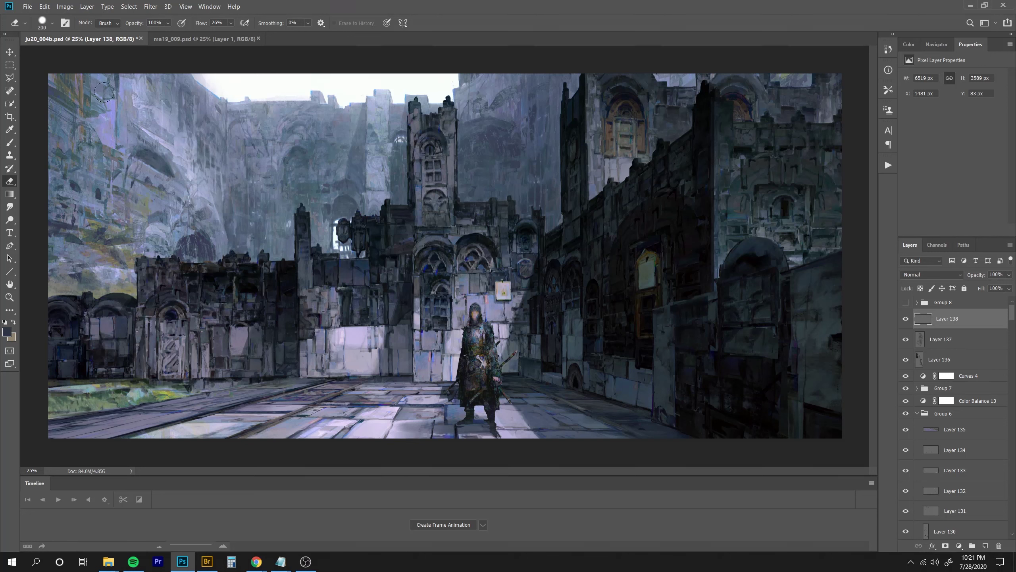
Stamp all visible layers into a new merged layer, try a Radial Blur on it, and undo the blur.
key("ctrl+shift+alt+e")
left_click(150, 6)
mouse_move(200, 113)
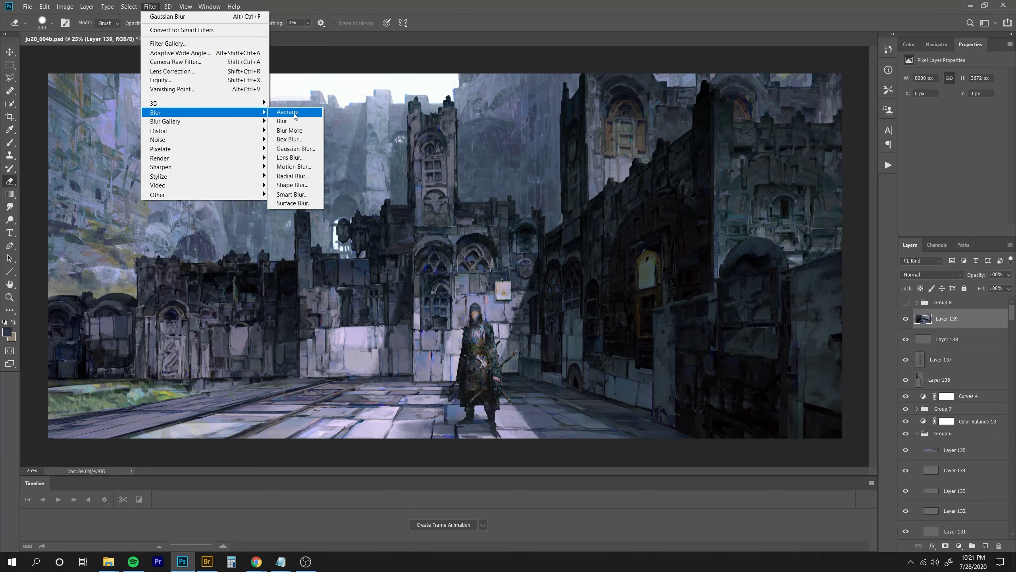
left_click(293, 176)
key("Return")
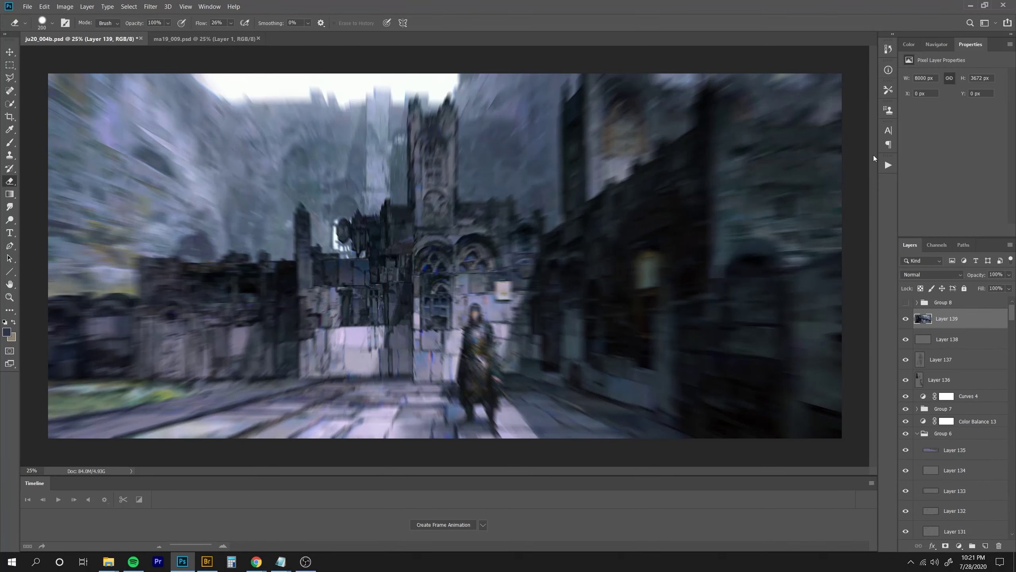
key("ctrl+z")
Try the Radial Blur on the merged layer again and undo it.
left_click(151, 6)
mouse_move(153, 112)
left_click(293, 176)
key("Return")
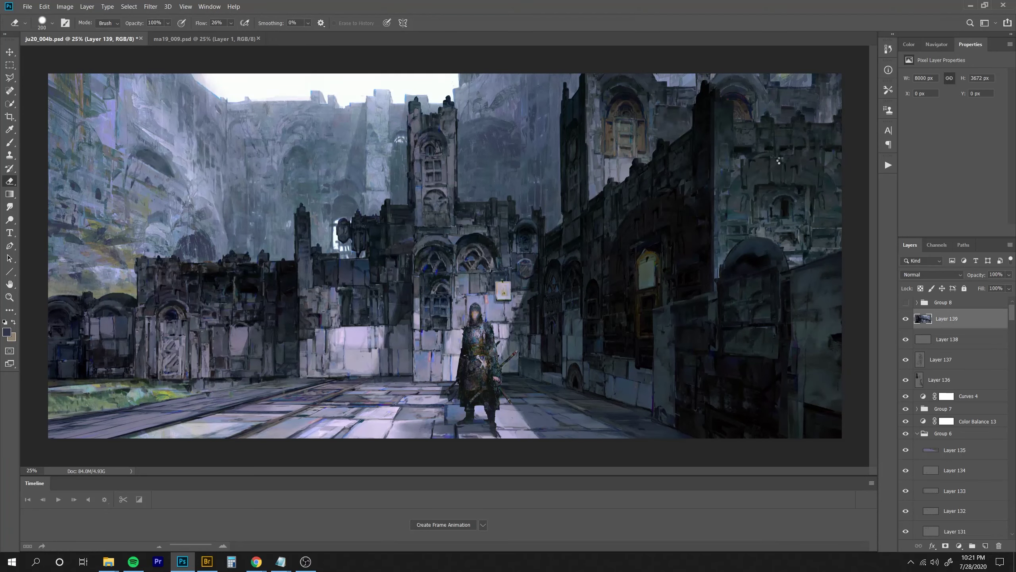
key("ctrl+z")
Mirror the canvas view horizontally, try a Radial Blur with a shifted blur center on the merged layer, and undo it.
key("ctrl+shift+h")
left_click(148, 8)
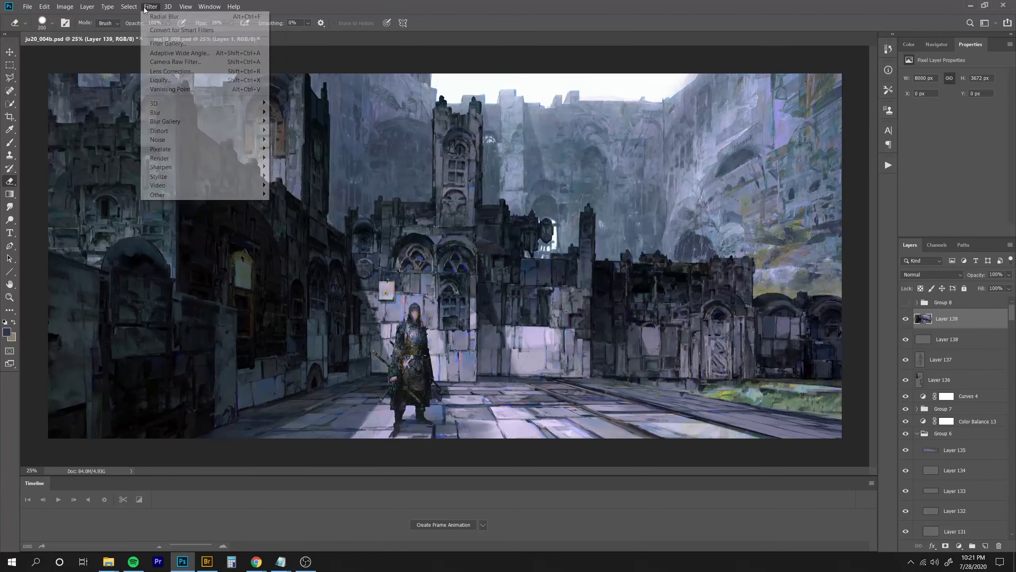
mouse_move(168, 111)
left_click(295, 176)
left_click_drag(756, 211, 741, 226)
key("Return")
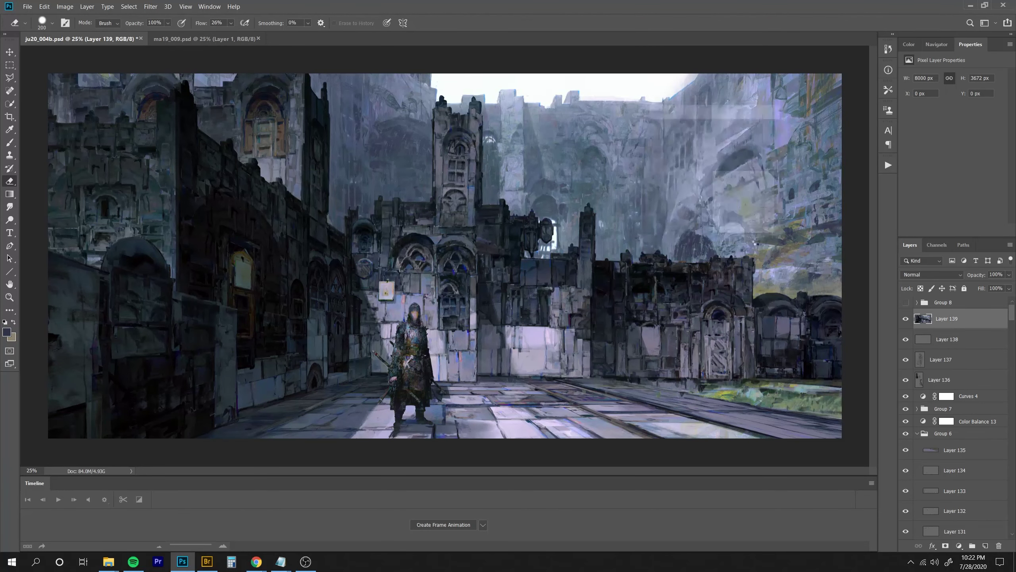
key("ctrl+z")
Apply a Radial Blur with a repositioned blur center to the merged layer and lower the layer's opacity to 1%.
left_click(150, 6)
mouse_move(156, 112)
left_click(292, 176)
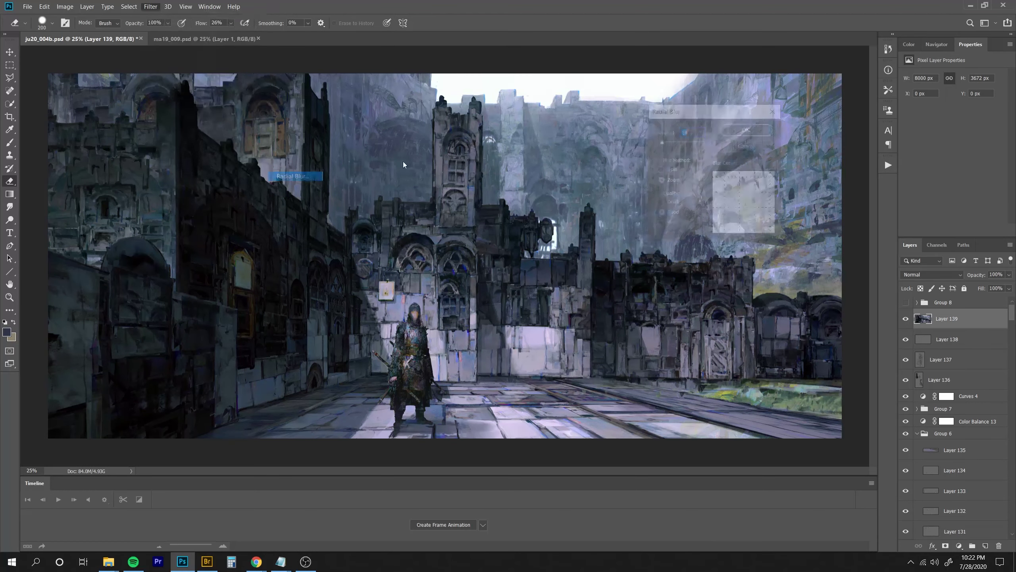
left_click(743, 210)
key("Return")
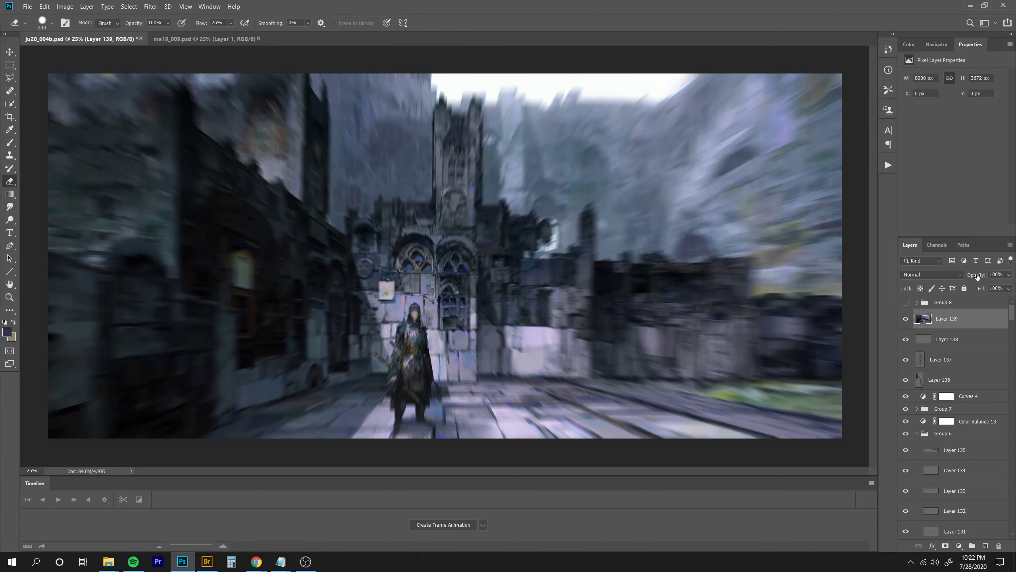
mouse_move(977, 276)
left_mouse_down()
mouse_move(846, 292)
mouse_move(968, 276)
left_mouse_up()
key("ctrl+minus")
key("ctrl+minus")
key("ctrl+plus")
Create a new layer below Group 8, masked to the foreground castle with the group's top color adjustment mask.
left_click(917, 302)
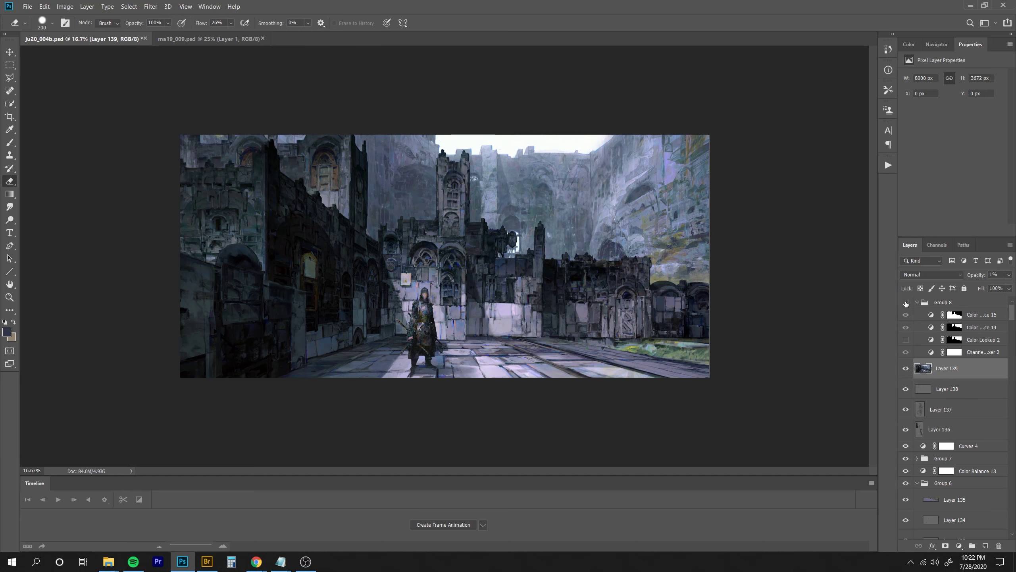
left_click(955, 315, "ctrl")
left_click(918, 303)
key("ctrl+alt+shift+n")
key("ctrl+h")
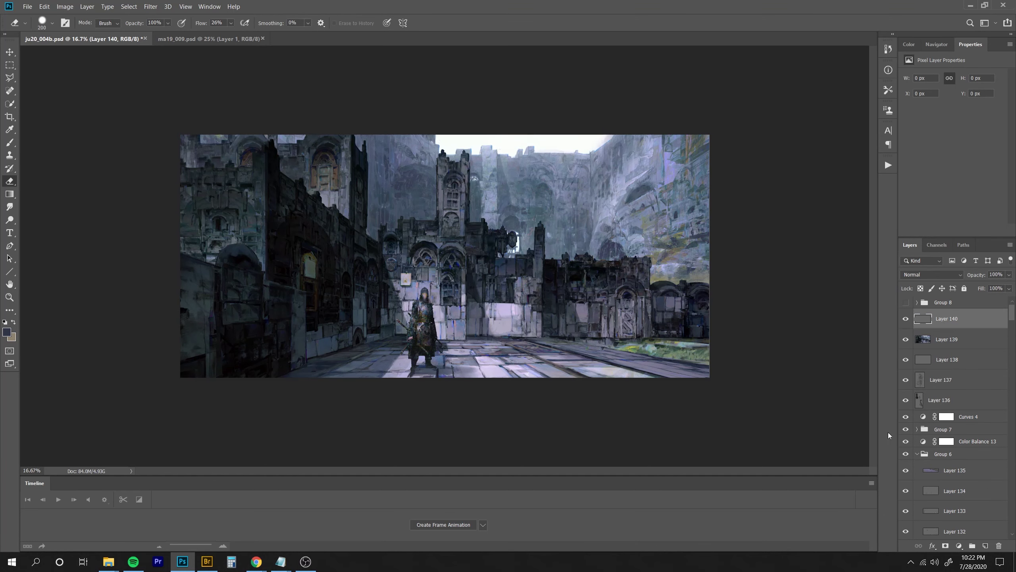
left_click(946, 546)
key("g")
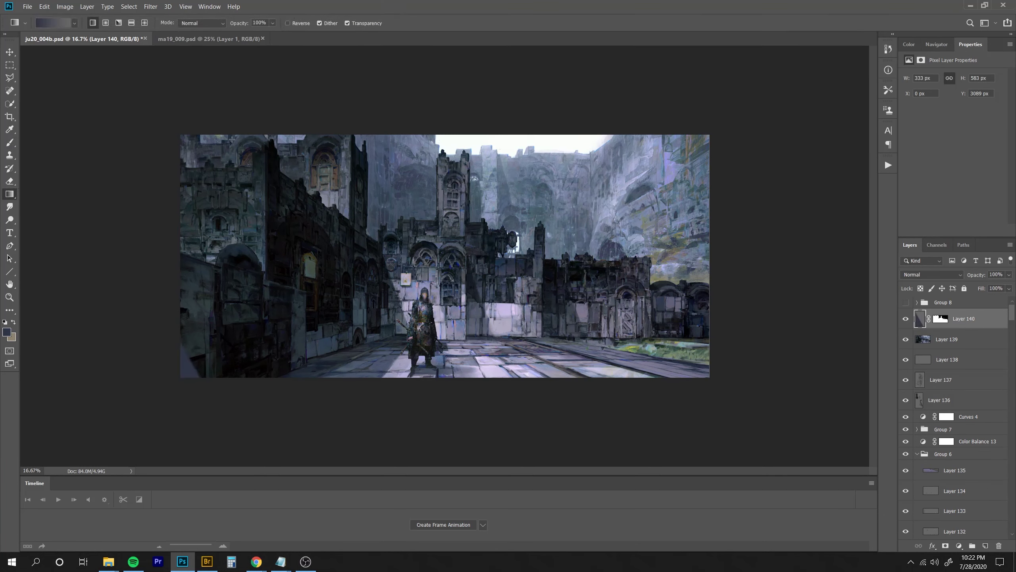
Paint near-black shading over the central tower and castle walls on the masked layer and set its opacity to 56%.
key("b")
left_click(276, 168, "alt")
left_click_drag(983, 275, 965, 275)
mouse_move(449, 152)
left_mouse_down()
mouse_move(460, 228)
mouse_move(392, 249)
mouse_move(540, 232)
mouse_move(538, 270)
mouse_move(630, 273)
left_mouse_up()
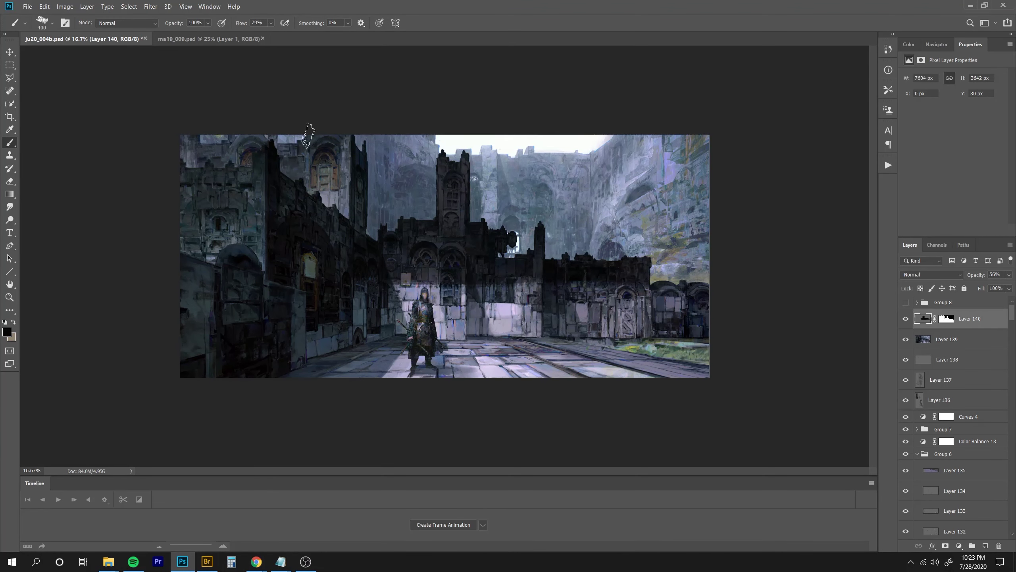
mouse_move(308, 136)
left_mouse_down()
mouse_move(338, 162)
mouse_move(297, 183)
mouse_move(255, 139)
left_mouse_up()
Soften the dark castle shading with a much larger Smudge brush and lower the layer's opacity to 10%.
key("r")
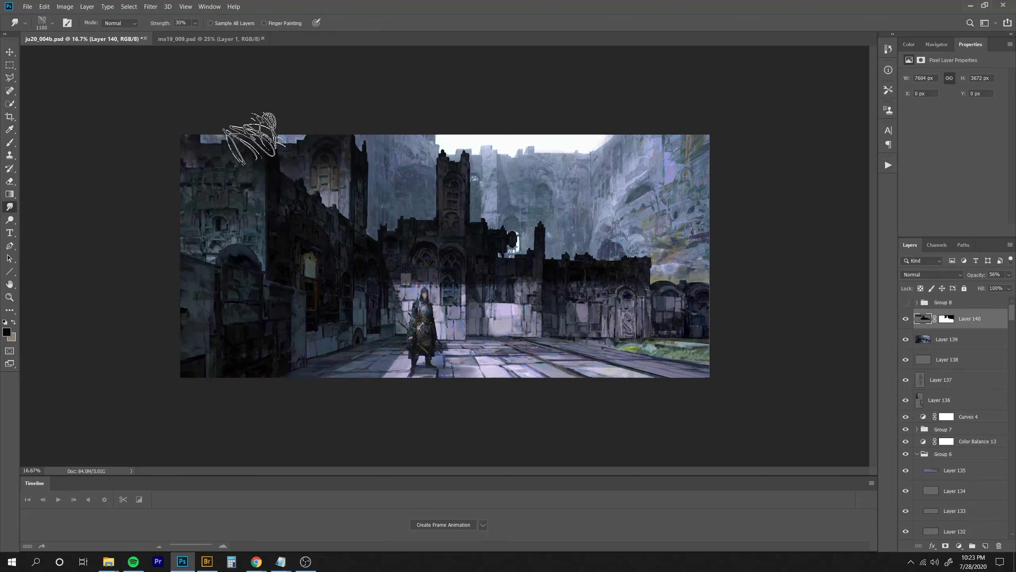
key("bracketright")
key("bracketright")
key("bracketright")
key("bracketright")
key("bracketright")
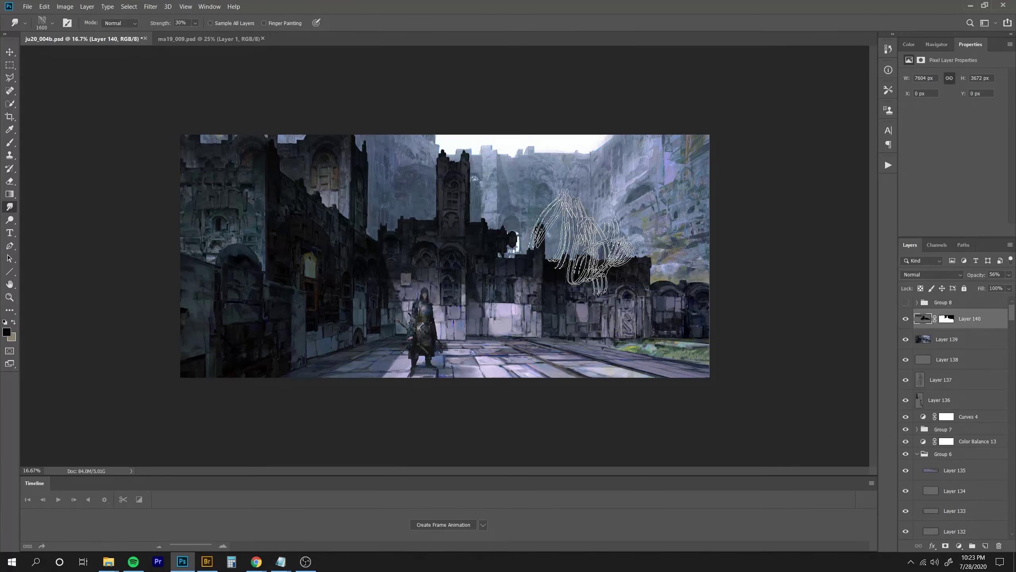
left_click_drag(581, 242, 647, 253)
left_click_drag(972, 276, 963, 275)
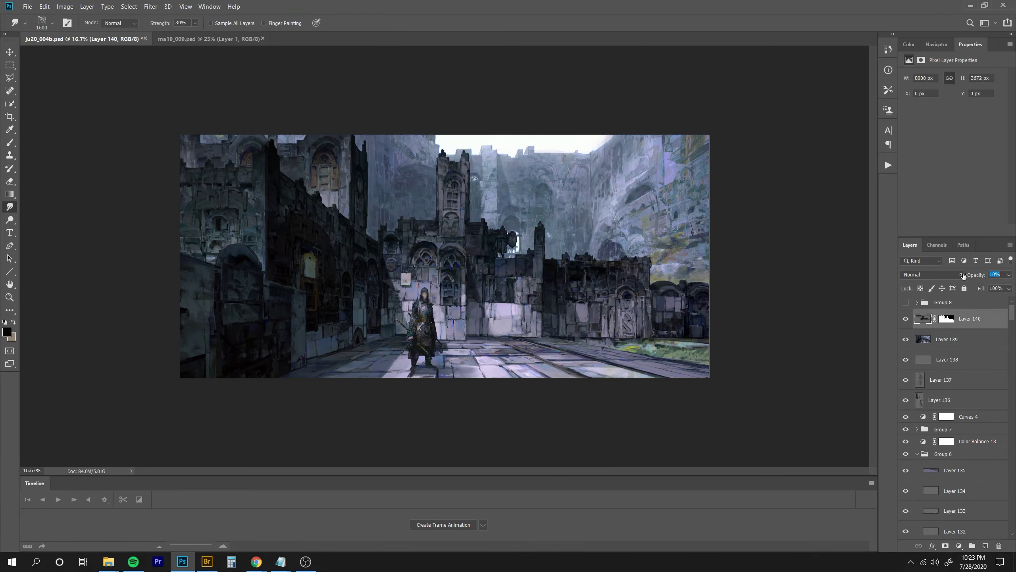
Add an Overlay layer masked with the inverted castle mask and sample white from the sky as its foreground color.
left_click(946, 319, "ctrl")
key("ctrl+shift+i")
key("ctrl+shift+n")
key("Return")
left_click(946, 545)
key("g")
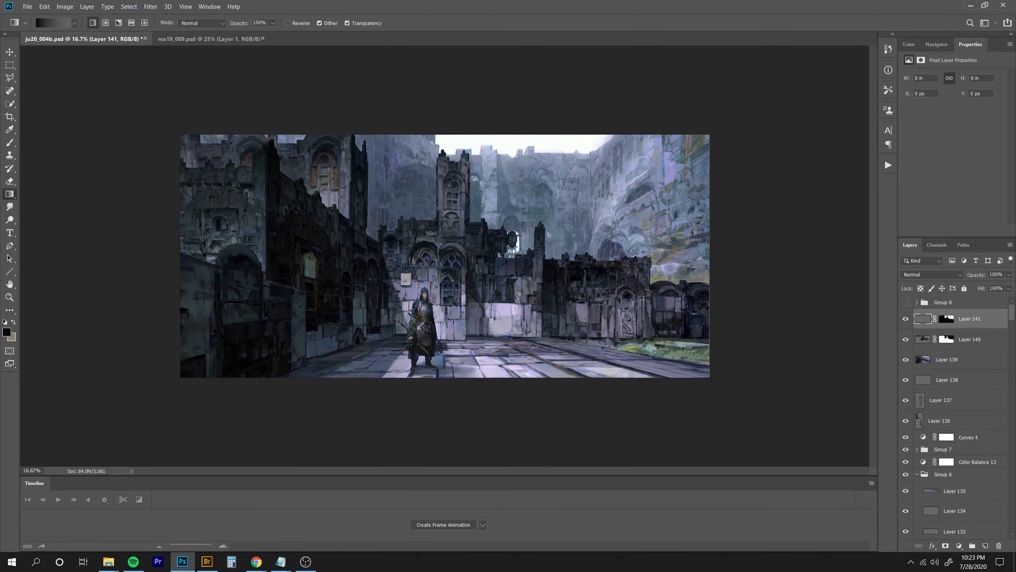
left_click(932, 275)
left_click(912, 395)
left_click(520, 143, "alt")
Try linear white gradients in several directions across the masked background and undo each one.
left_click_drag(160, 284, 880, 302)
key("ctrl+z")
left_click_drag(136, 275, 641, 225)
key("ctrl+z")
left_click_drag(270, 201, 436, 188)
key("ctrl+z")
left_click_drag(196, 322, 565, 141)
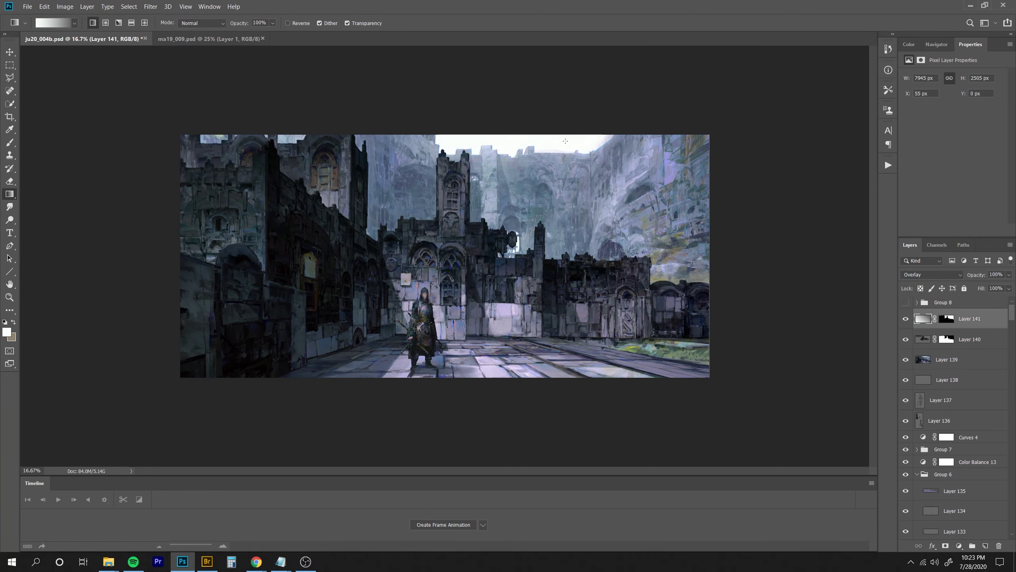
key("ctrl+z")
left_click_drag(344, 104, 361, 321)
key("ctrl+z")
left_click_drag(280, 124, 592, 249)
key("ctrl+z")
Add a radial white gradient above the background walls and lower the Overlay layer's opacity to 34%.
left_click(105, 22)
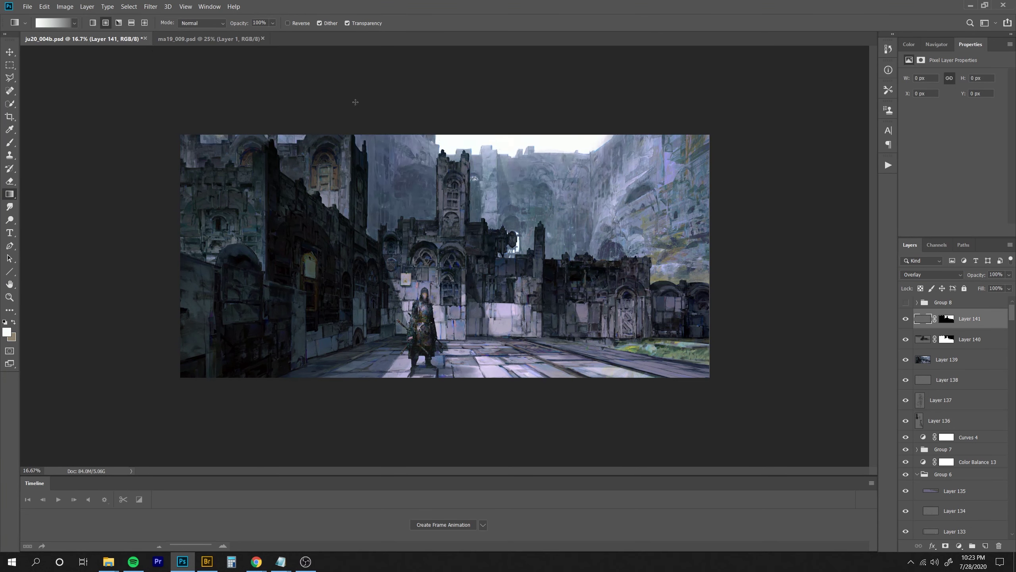
left_click_drag(356, 96, 333, 220)
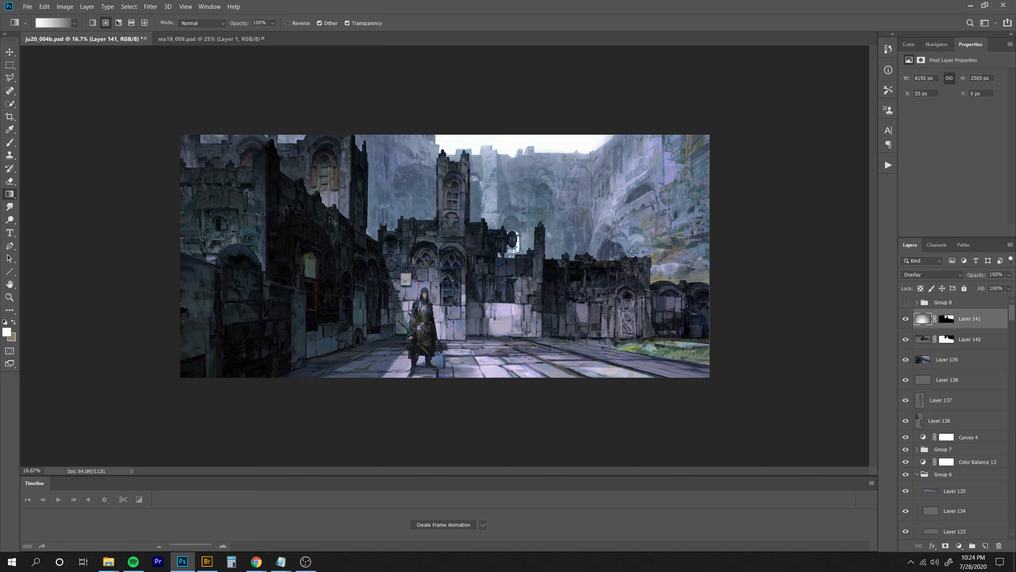
left_click_drag(978, 275, 943, 280)
Set the dark castle shading layer to Multiply at 6% opacity and compare the painting with it hidden and shown.
left_click(906, 339)
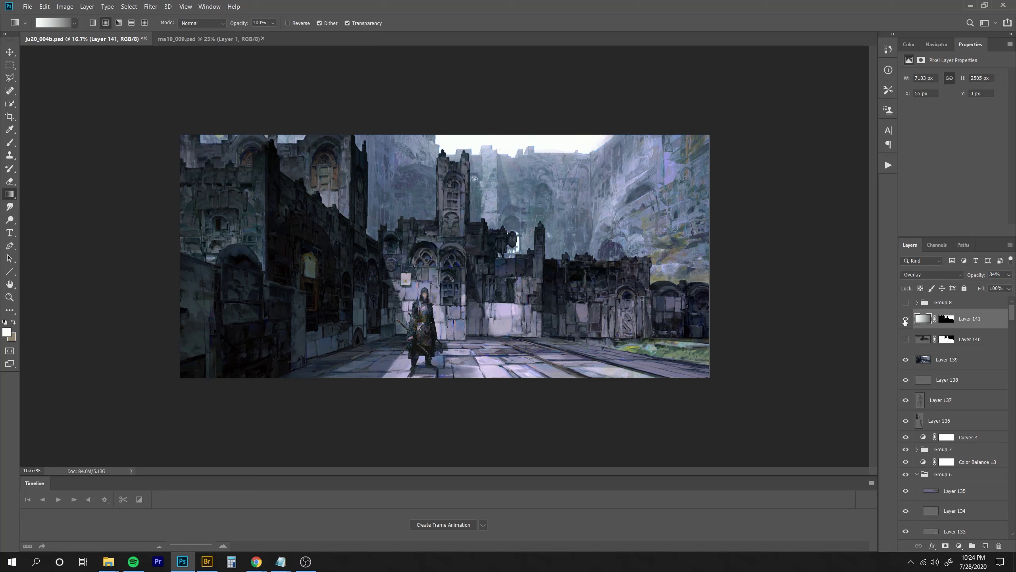
left_click(906, 339)
left_click(905, 339)
left_click(917, 339)
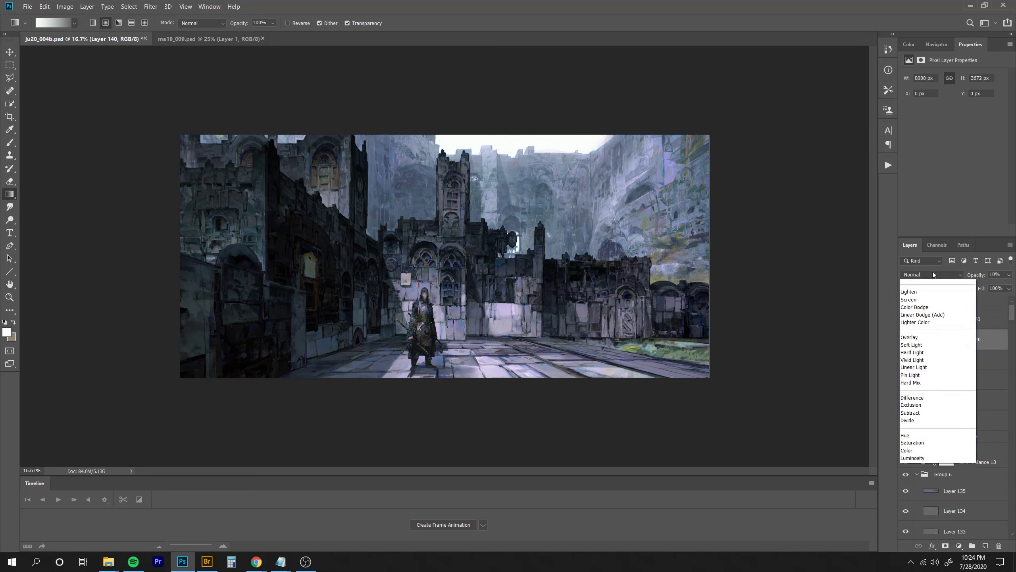
left_click_drag(977, 276, 968, 277)
key("ctrl+shift+n")
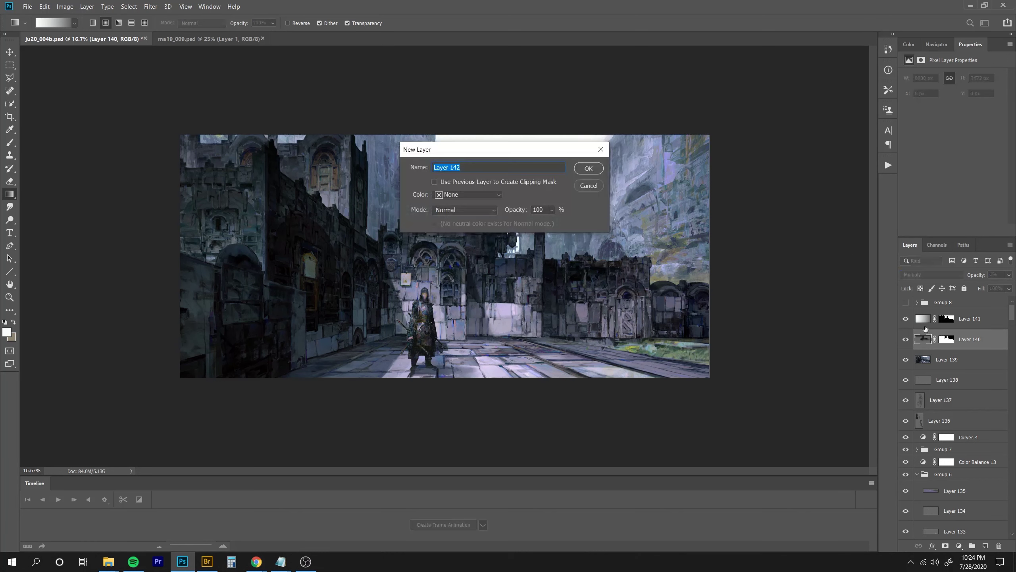
key("Escape")
left_click(906, 339)
left_click(906, 339)
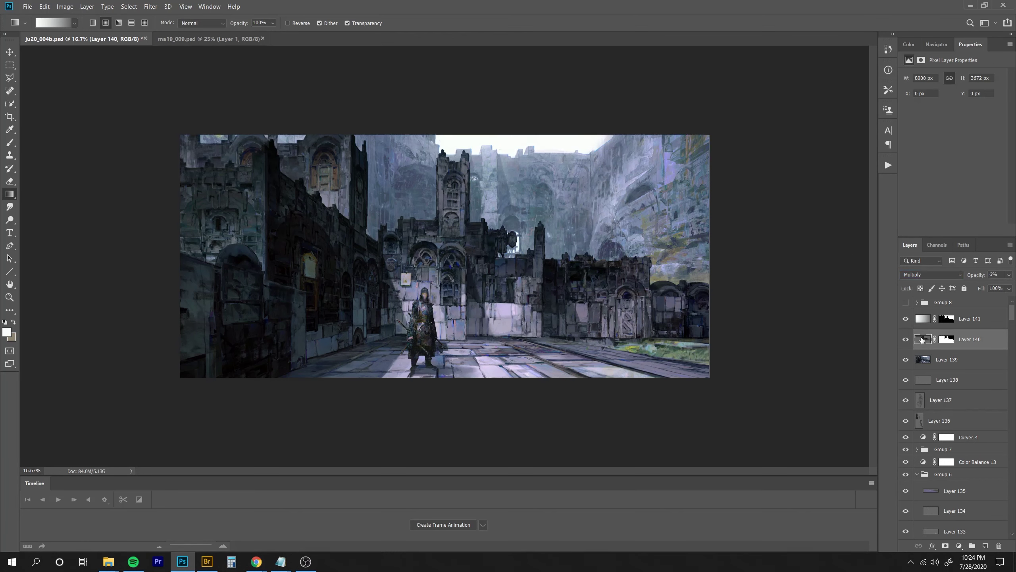
Mask out most of the Multiply shading layer with a linear black gradient on its layer mask and hide the layer.
left_click(947, 339)
key("x")
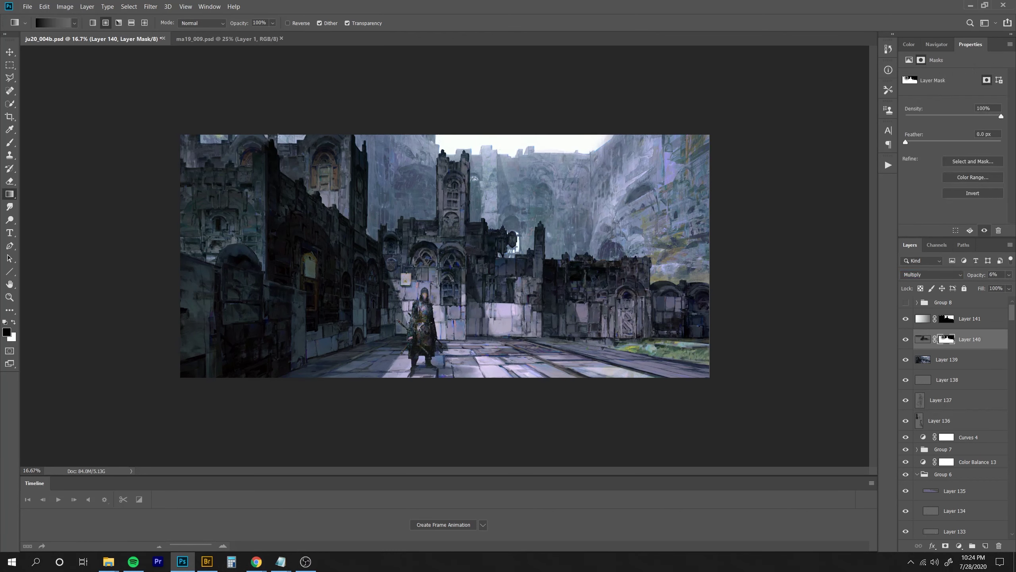
left_click(93, 23)
left_click_drag(358, 149, 170, 167)
left_click(905, 340)
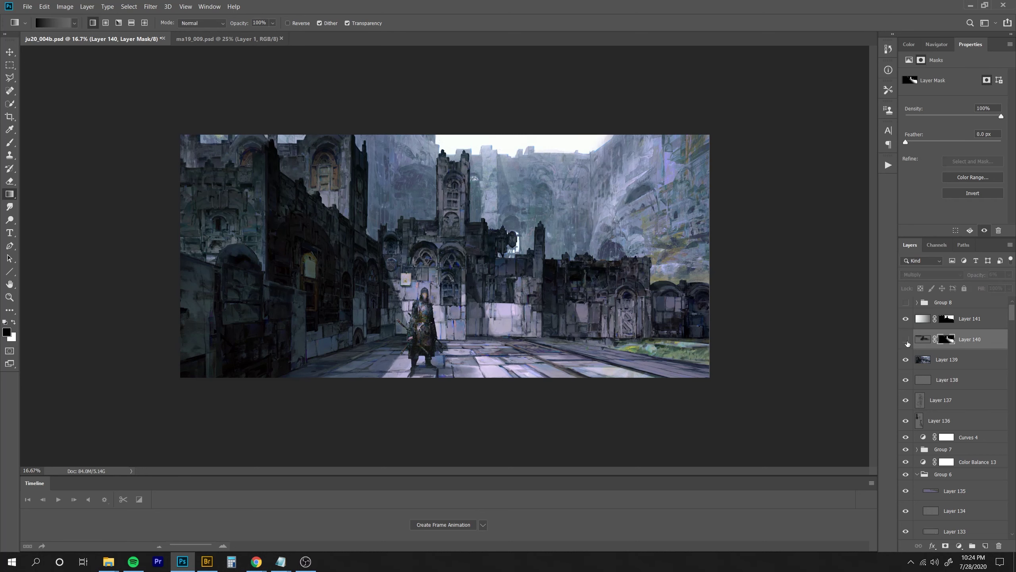
key("alt+BackSpace")
Mirror the canvas view and add a Threshold adjustment at level 61 above the Overlay gradient layer.
left_click(923, 318)
key("ctrl+shift+h")
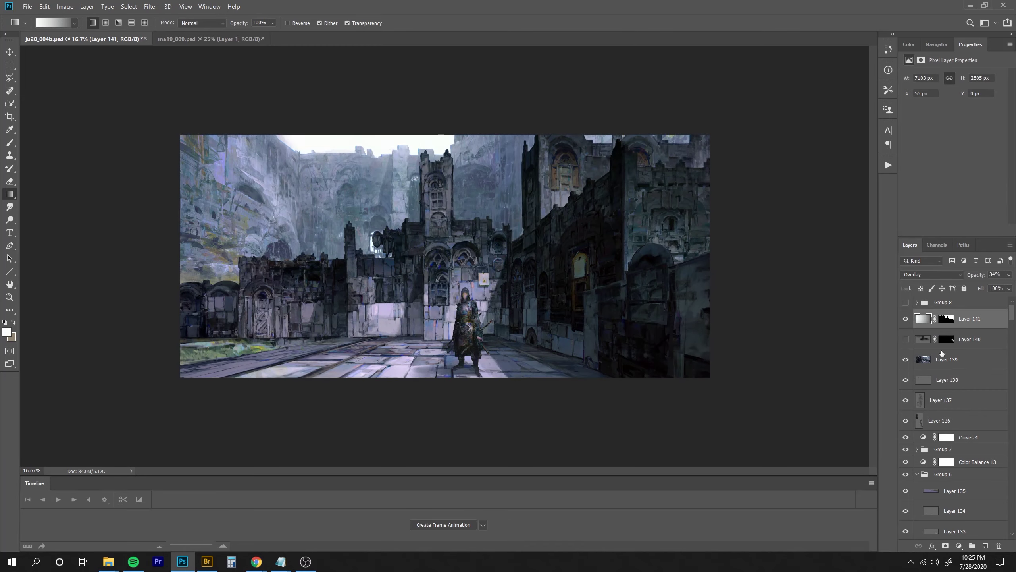
left_click(960, 545)
left_click(962, 524)
left_click_drag(953, 131, 929, 127)
Select the white threshold areas with the Magic Wand, hide the Threshold layer and add a Color Balance adjustment masked to them.
left_click(10, 104)
left_click(345, 142)
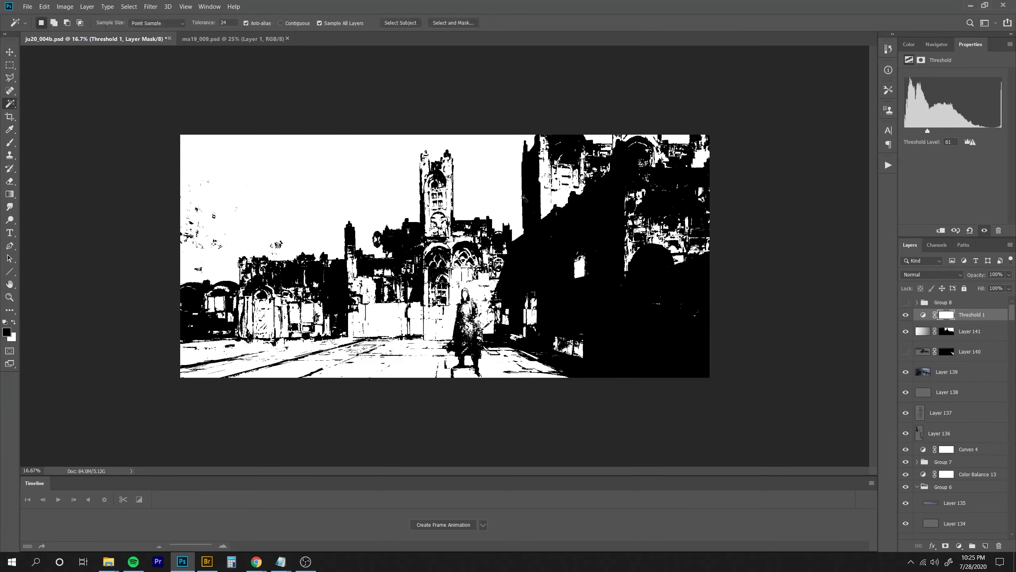
left_click(906, 315)
left_click(969, 331)
left_click(960, 545)
left_click(959, 459)
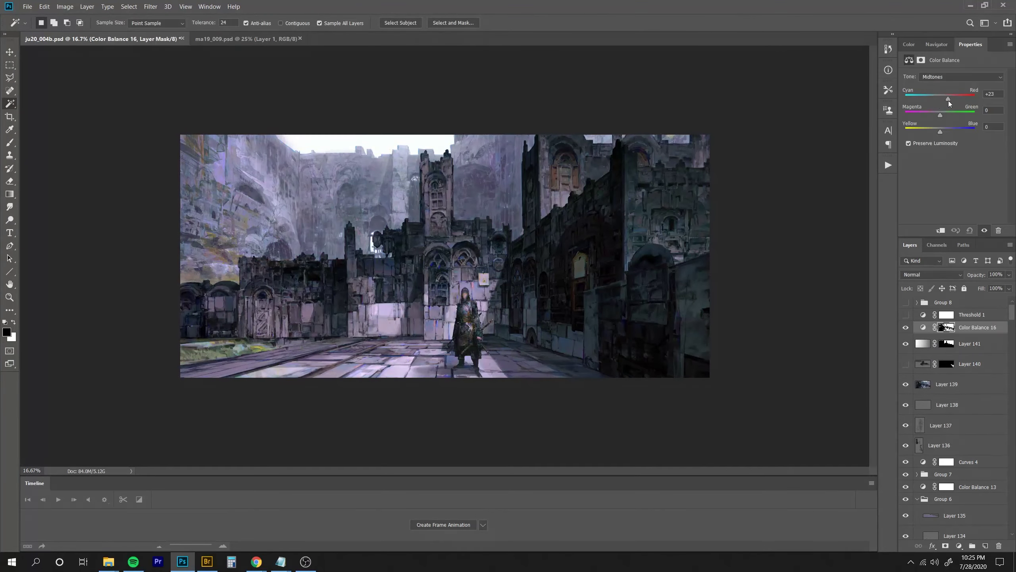
Adjust the light-area Color Balance across midtones, shadows and highlights.
left_click_drag(941, 133, 939, 133)
left_click(943, 78)
left_click(941, 85)
mouse_move(941, 98)
left_mouse_down()
mouse_move(931, 99)
mouse_move(942, 117)
left_mouse_up()
mouse_move(940, 132)
left_mouse_down()
mouse_move(929, 133)
mouse_move(938, 133)
left_mouse_up()
left_click(942, 77)
left_click(943, 92)
key("Down")
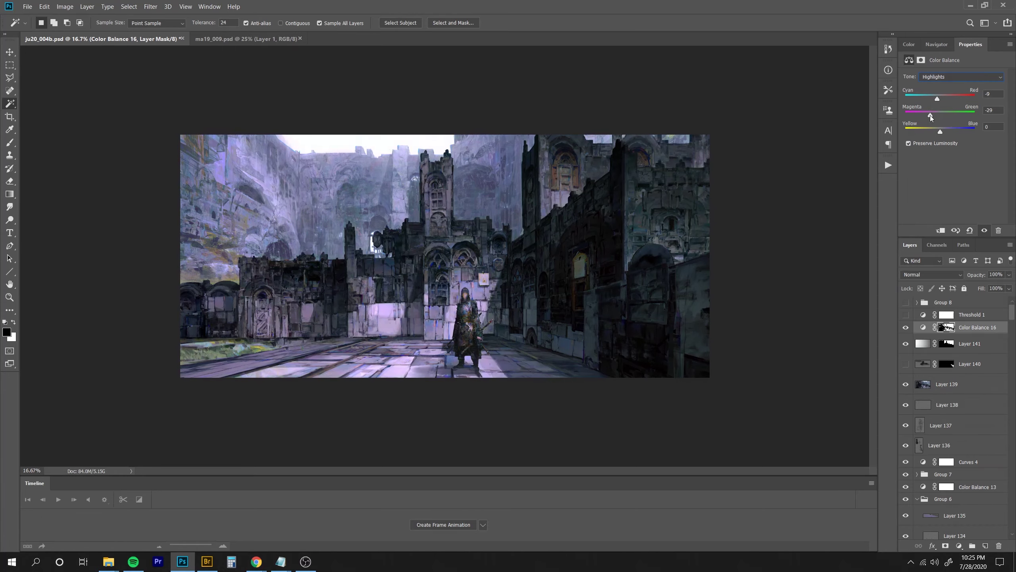
Add a second Color Balance masked to the dark areas, setting its highlights to -6 cyan-red, +3 magenta-green and -9 yellow-blue.
left_click(947, 327, "ctrl")
left_click(959, 546)
left_click(965, 449)
left_click_drag(941, 115, 937, 114)
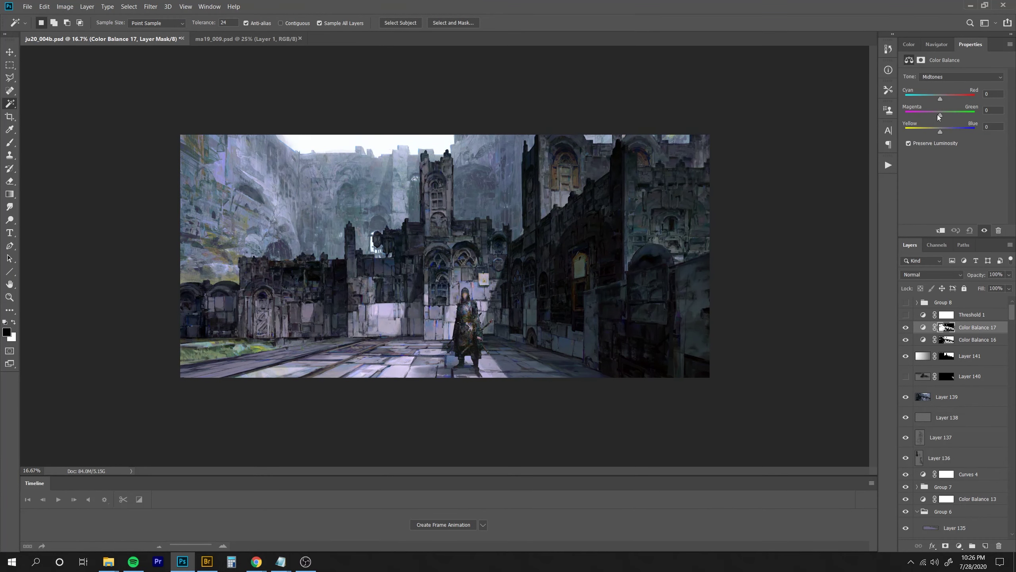
key("Up")
left_click(961, 77)
left_click(936, 96)
left_click_drag(939, 99, 938, 133)
Set both new Color Balance layers to Luminosity blending, compare the painting with and without them, and save the file.
left_click(905, 327)
mouse_move(907, 340)
left_mouse_down()
mouse_move(906, 328)
mouse_move(907, 340)
left_mouse_up()
key("ctrl+minus")
left_click_drag(906, 328, 906, 339)
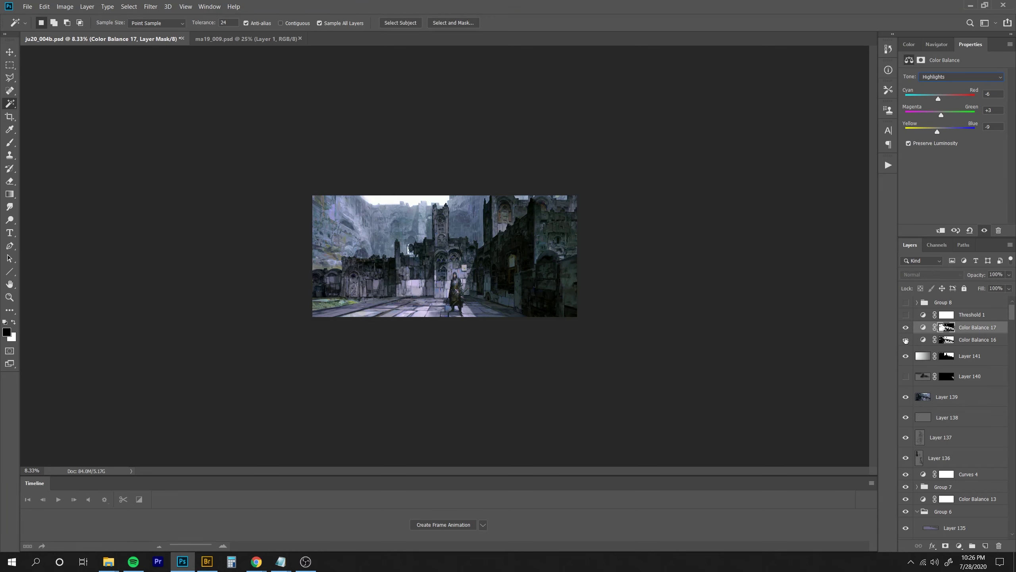
left_click(968, 340, "shift")
left_click(932, 274)
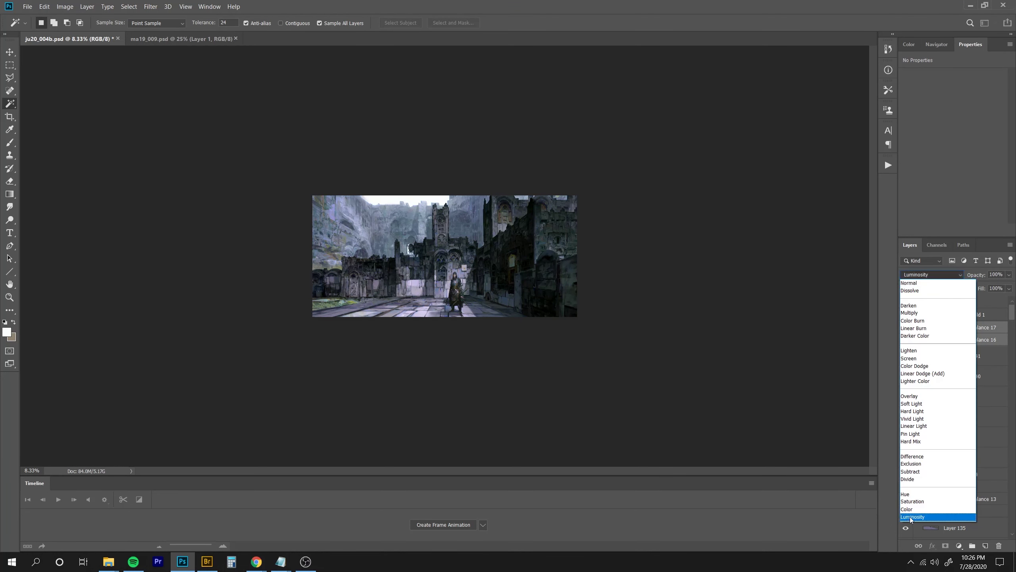
left_click(920, 519)
key("ctrl+comma")
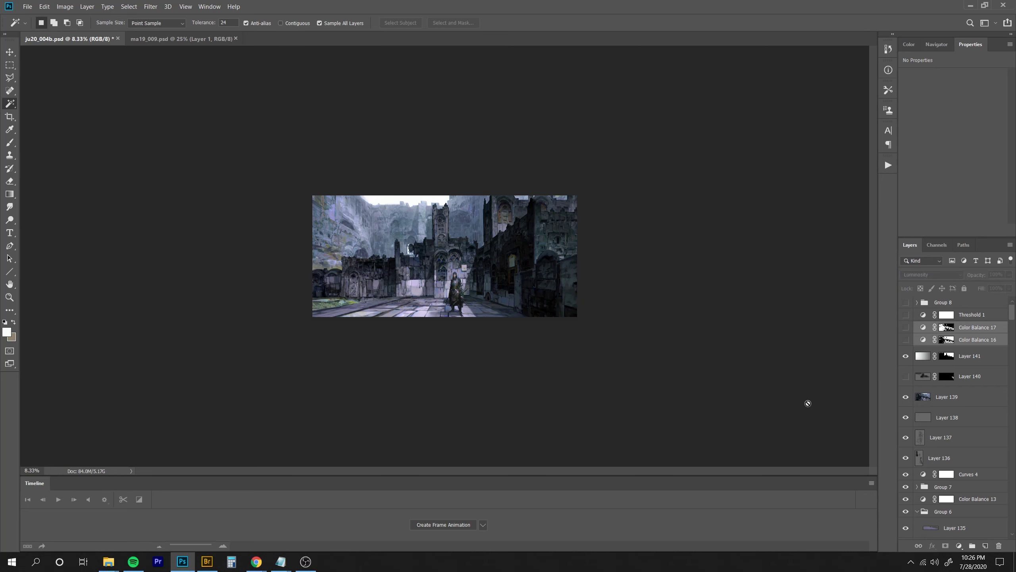
left_click_drag(906, 328, 906, 340)
key("ctrl+plus")
key("ctrl+s")
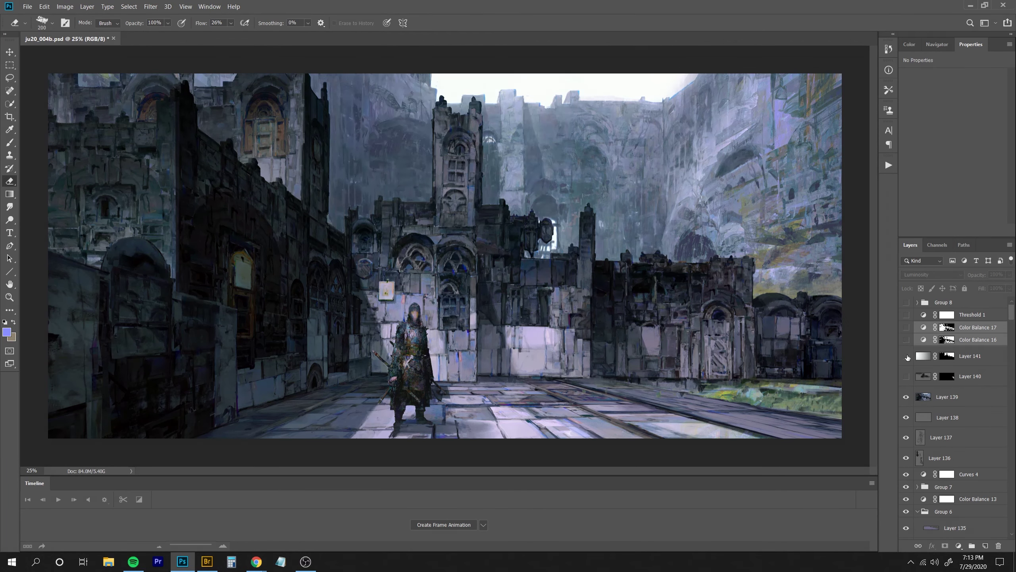
Lower the opacity of the Overlay gradient layer and add a new Overlay layer directly above it.
left_click(980, 356)
left_click(972, 277)
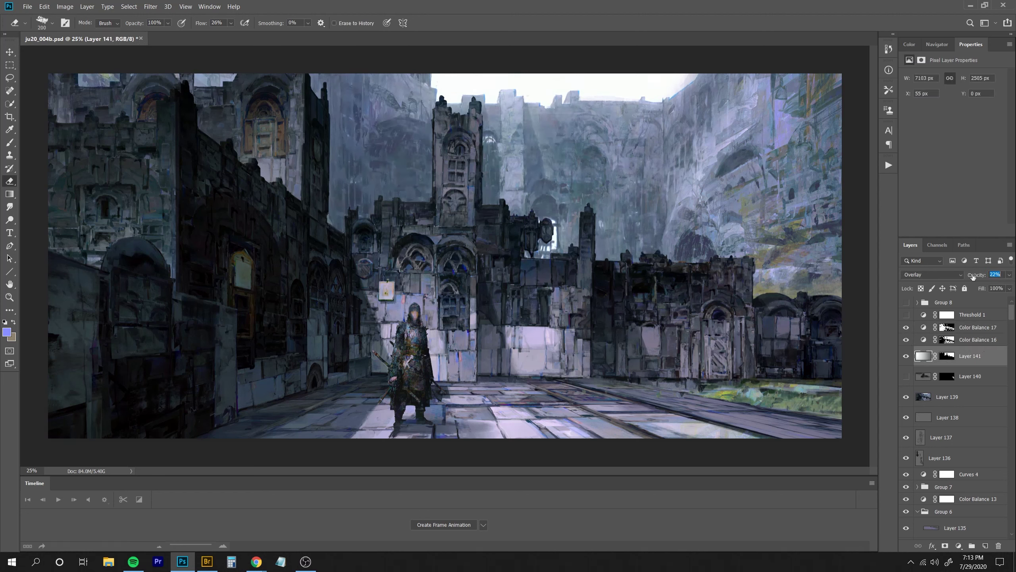
key("ctrl+shift+n")
key("Return")
key("b")
left_click(932, 275)
left_click(916, 392)
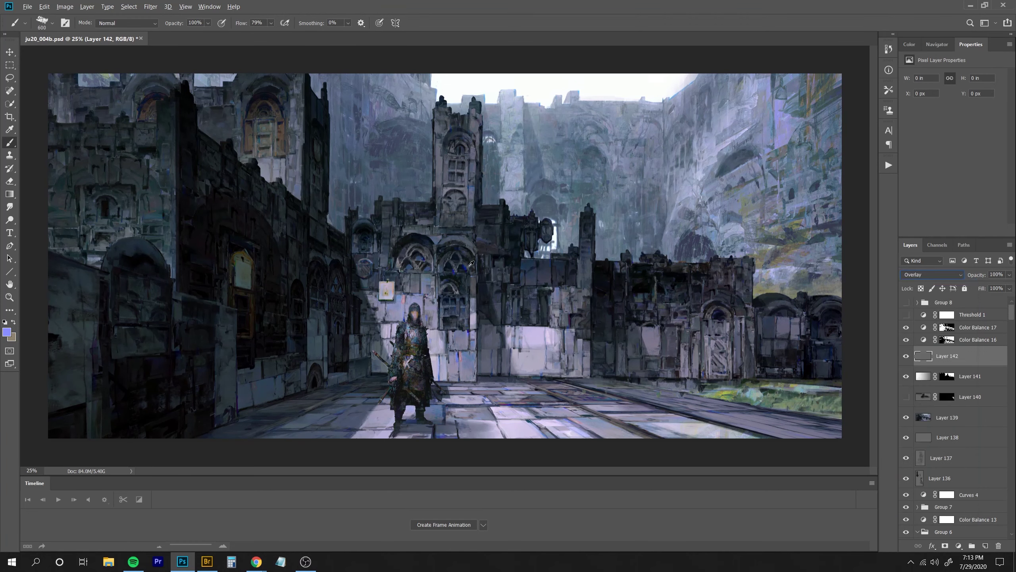
Paint bright blue glow strokes around the lit opening beside the central tower with a much smaller brush.
left_click(8, 334)
left_click(796, 83)
key("Return")
key("bracketleft")
key("bracketleft")
key("bracketleft")
key("bracketleft")
key("bracketleft")
key("bracketleft")
key("bracketleft")
key("bracketleft")
key("bracketleft")
key("bracketleft")
key("bracketleft")
key("bracketleft")
key("bracketleft")
left_click_drag(547, 218, 554, 248)
left_click_drag(549, 254, 527, 256)
Add thin blue accents along the far wall, the ground shadow edge and the right-hand courtyard wall.
left_click_drag(526, 105, 523, 111)
left_click(351, 439, "shift")
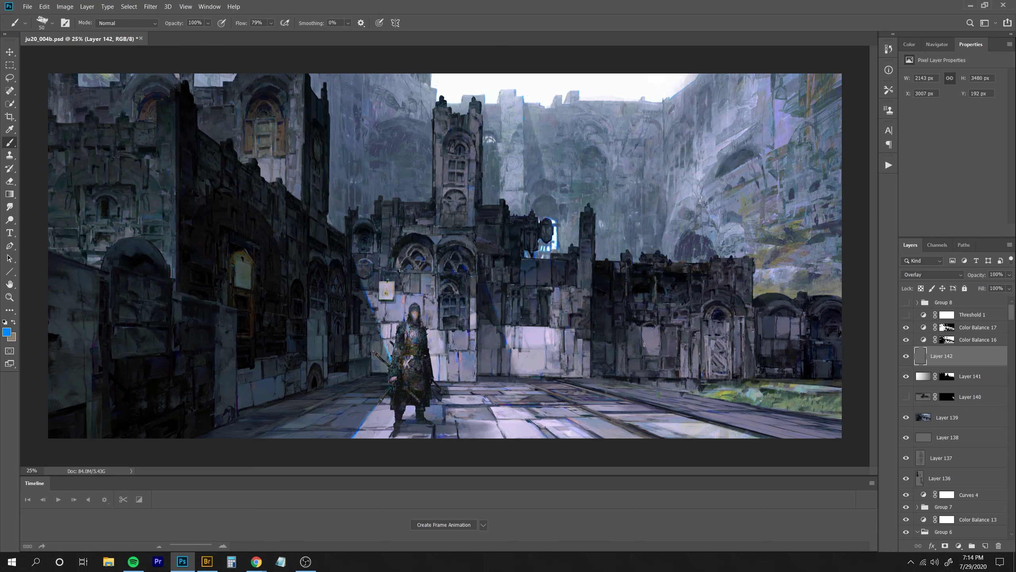
left_click_drag(645, 344, 660, 385)
left_click(431, 81)
left_click_drag(709, 59, 697, 407)
key("ctrl+minus")
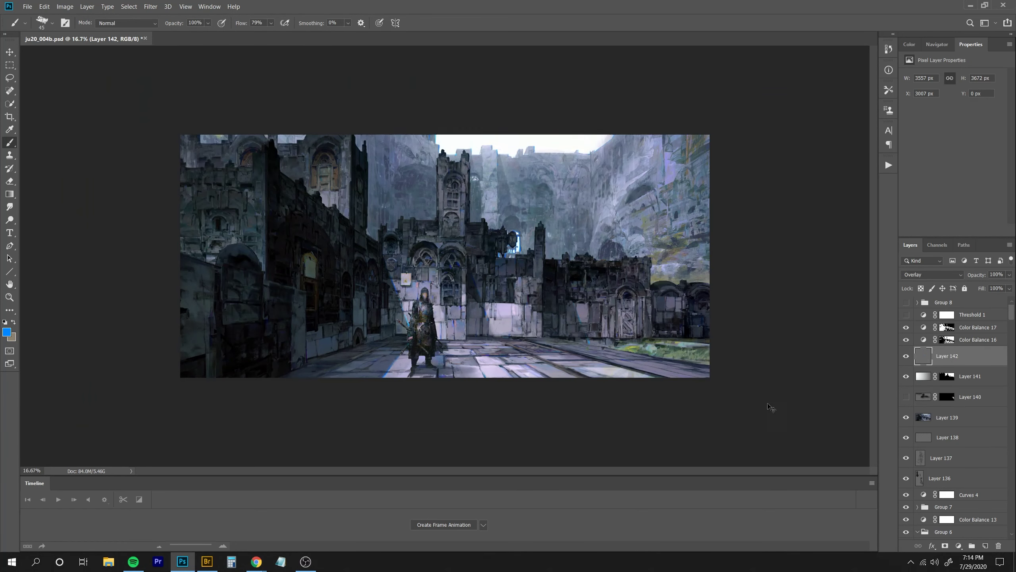
Add a new Normal layer and paint small dark strokes along the ground shadow between the left wall and the cloaked figure.
key("e")
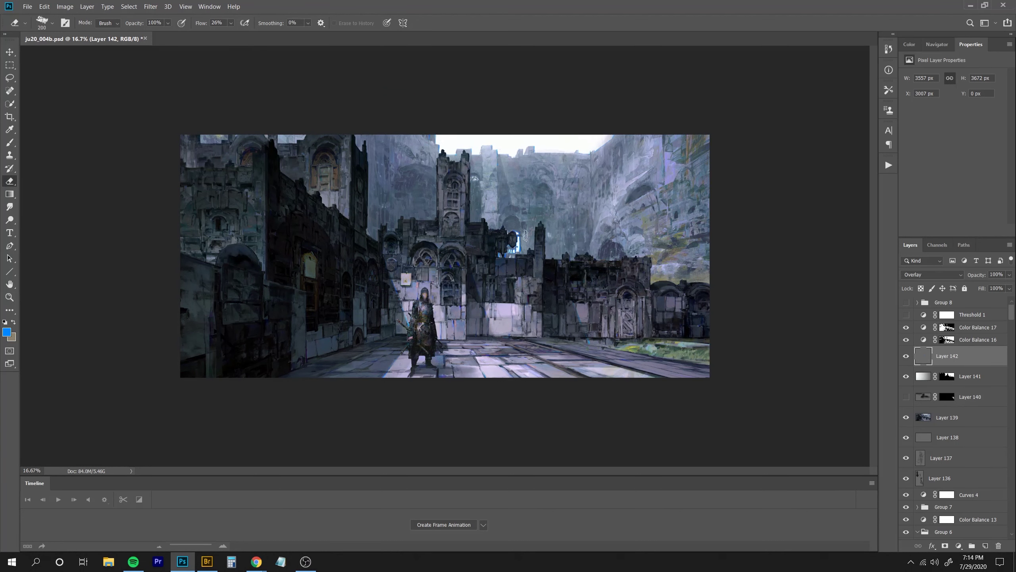
key("ctrl+plus")
key("ctrl+shift+alt+n")
key("b")
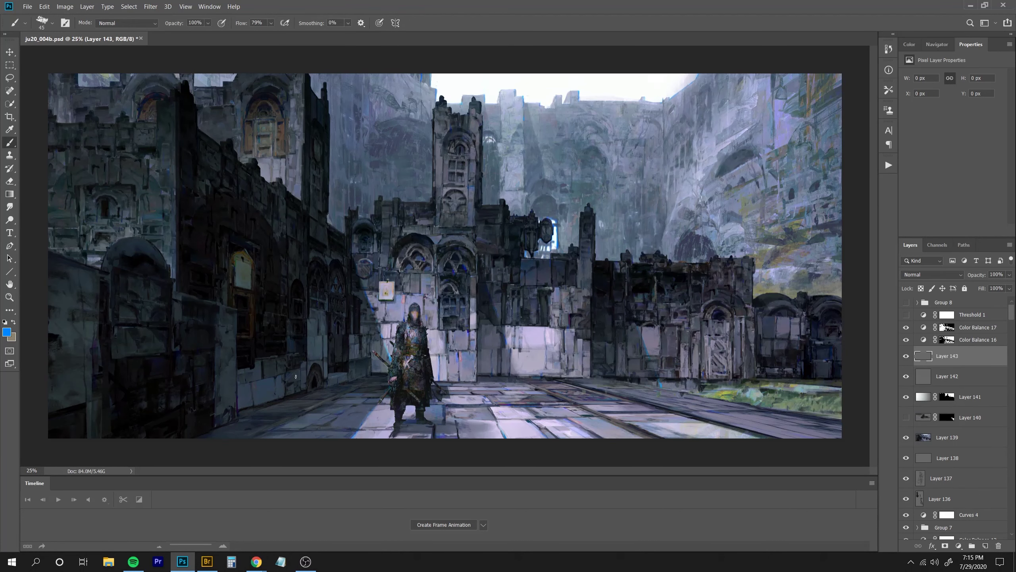
left_click(356, 292, "alt")
key("bracketleft")
key("bracketleft")
key("bracketleft")
mouse_move(236, 421)
left_mouse_down()
mouse_move(237, 410)
mouse_move(181, 443)
left_mouse_up()
key("bracketleft")
left_click_drag(244, 431, 310, 411)
left_click_drag(375, 380, 391, 375)
key("e")
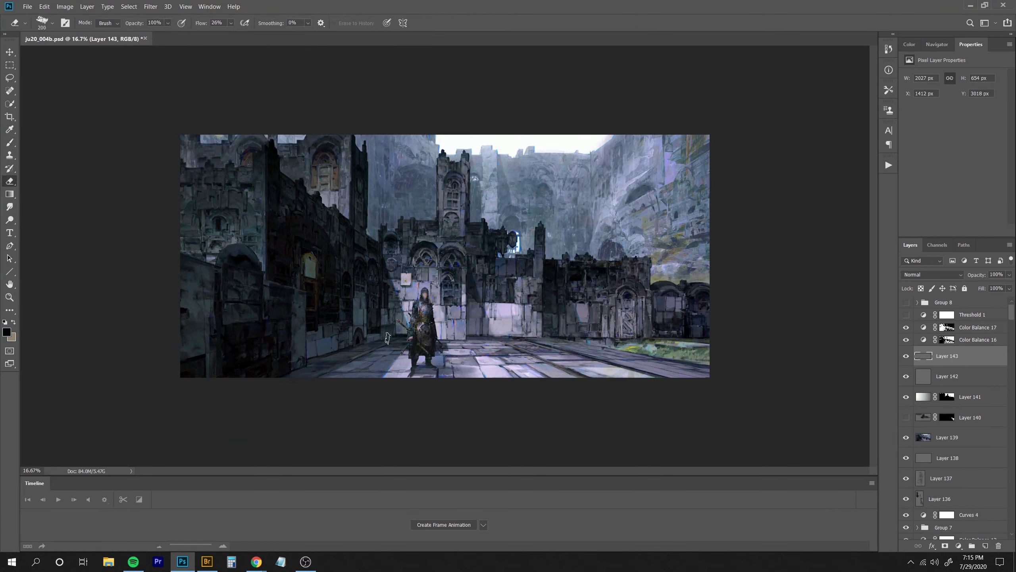
key("b")
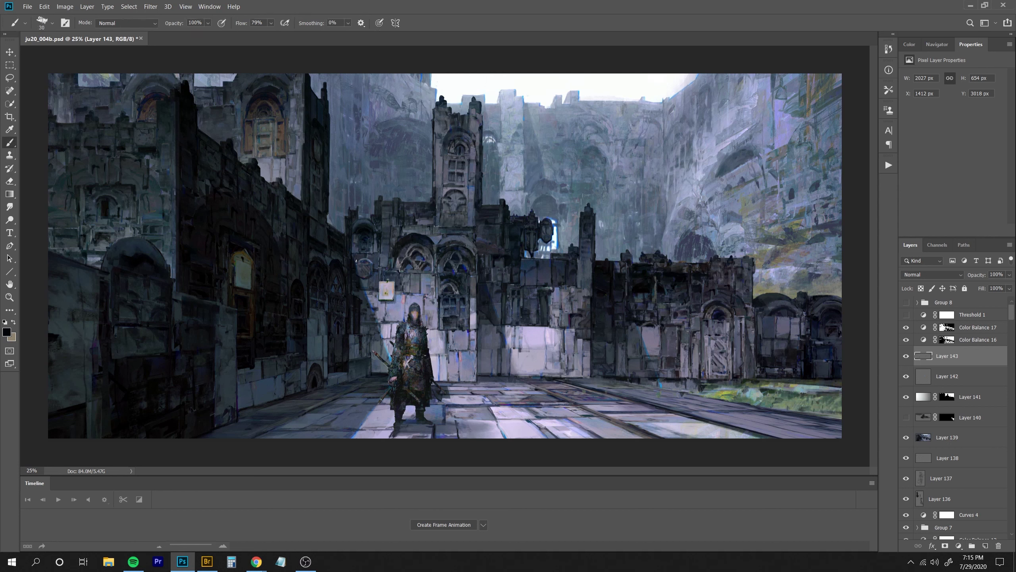
Retouch the wall and arches around the central tower's base and the narrow left tower with small sampled-color strokes.
left_click(354, 243, "alt")
left_click_drag(351, 237, 355, 256)
left_click(361, 229, "alt")
key("bracketright")
left_click(375, 197)
key("ctrl+z")
left_click_drag(323, 160, 322, 151)
left_click_drag(398, 231, 416, 233)
left_click_drag(454, 242, 455, 256)
Add a new Normal layer and paint a dark stroke down the shadowed wall just beside the central tower.
key("ctrl+plus")
key("ctrl+plus")
key("ctrl+plus")
key("ctrl+alt+shift+n")
mouse_move(484, 207)
left_mouse_down()
mouse_move(504, 204)
mouse_move(500, 222)
mouse_move(477, 217)
mouse_move(503, 226)
mouse_move(482, 230)
mouse_move(529, 221)
mouse_move(477, 239)
mouse_move(496, 278)
left_mouse_up()
key("bracketleft")
key("bracketleft")
key("bracketright")
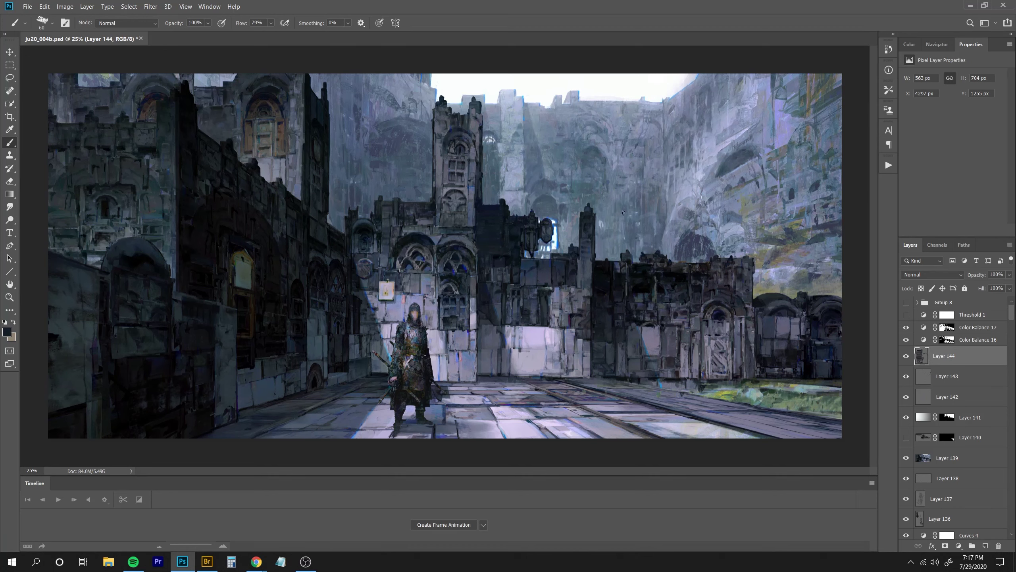
key("e")
key("ctrl+minus")
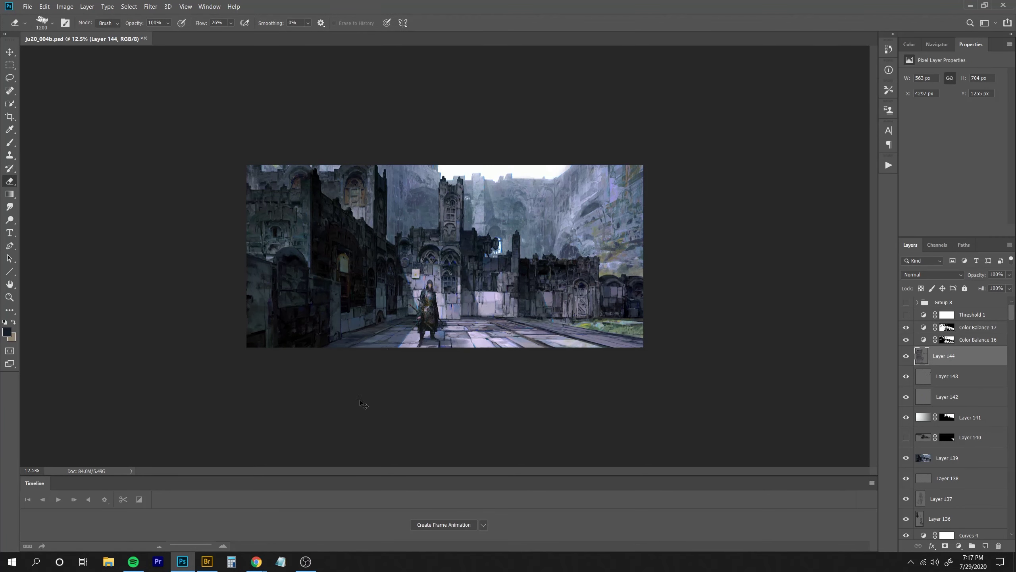
key("ctrl+plus")
key("ctrl+plus")
Add another Normal layer and paint thin dark strokes down the end and along the base of the right-hand courtyard wall.
key("b")
key("ctrl+shift+alt+n")
left_click(605, 281, "alt")
mouse_move(600, 290)
left_mouse_down()
mouse_move(610, 296)
mouse_move(604, 264)
left_mouse_up()
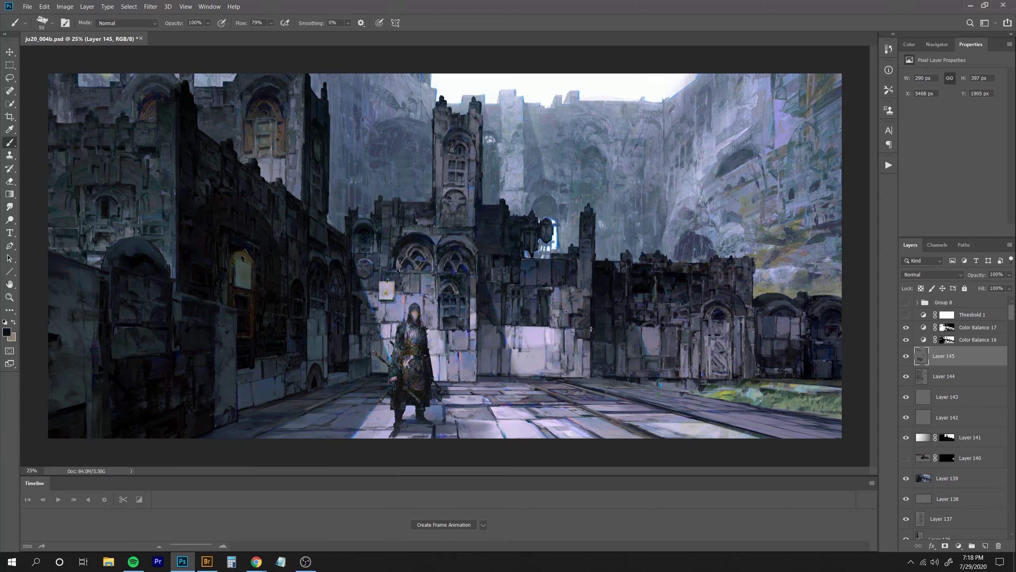
mouse_move(591, 328)
left_mouse_down()
mouse_move(592, 374)
mouse_move(630, 379)
left_mouse_up()
left_click_drag(632, 378, 672, 380)
key("[")
mouse_move(673, 380)
left_mouse_down()
mouse_move(685, 381)
mouse_move(673, 394)
left_mouse_up()
key("ctrl+minus")
key("ctrl+minus")
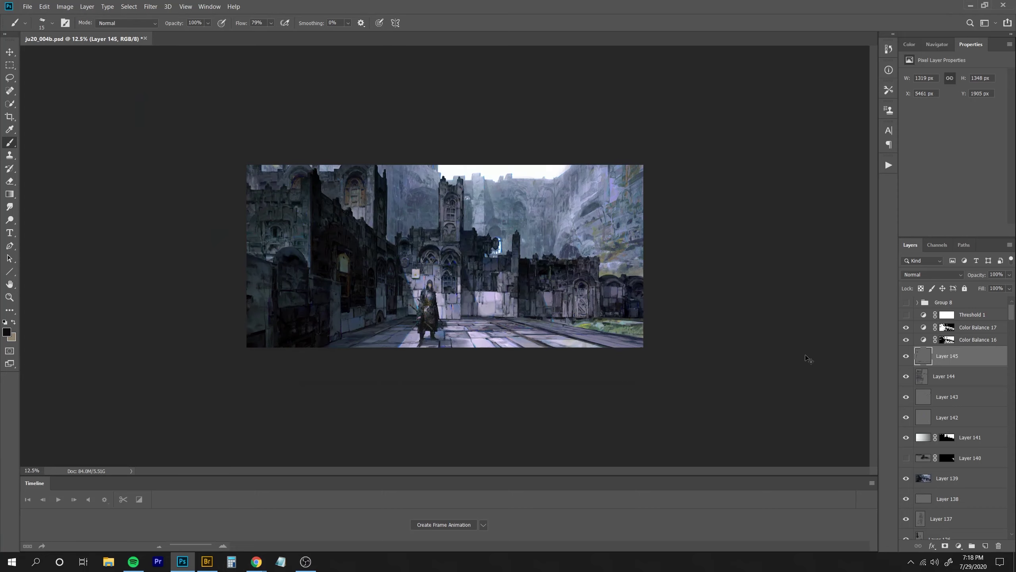
Retouch the sunlit paving beside the cloaked figure with a larger brush and colors sampled from the ground.
key("ctrl+plus")
key("ctrl+plus")
key("]")
key("]")
key("]")
key("]")
key("]")
mouse_move(457, 420)
left_mouse_down()
mouse_move(461, 444)
mouse_move(427, 466)
left_mouse_up()
left_click(431, 431, "alt")
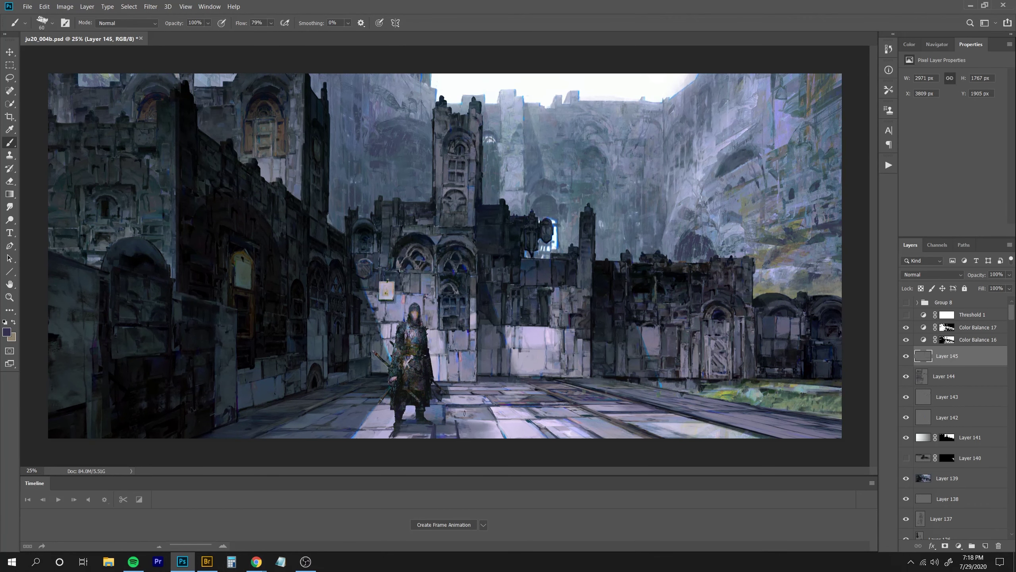
left_click(460, 408, "alt")
key("bracketright")
Sample the dark ground color, touch up the shadow edge beside the figure's feet, and undo the last stroke.
key("ctrl+minus")
key("ctrl+plus")
left_click(315, 405, "alt")
left_click_drag(367, 430, 389, 430)
key("ctrl+minus")
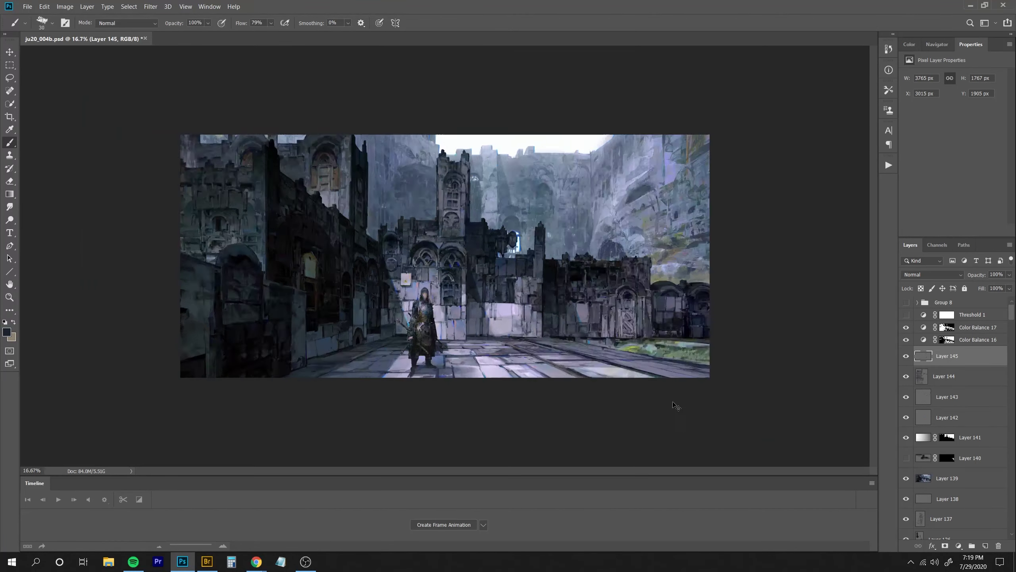
key("ctrl+plus")
key("ctrl+z")
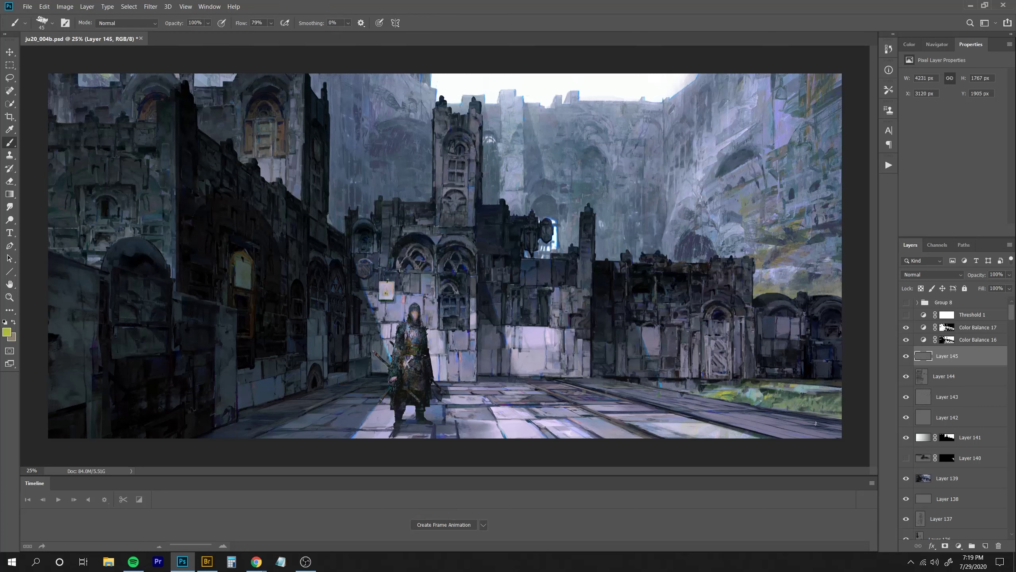
Dab sampled green tones onto the grass patch at the right edge of the courtyard.
left_click(785, 398, "alt")
left_click(796, 405)
key("bracketright")
key("bracketright")
key("bracketright")
left_click(794, 401, "alt")
key("e")
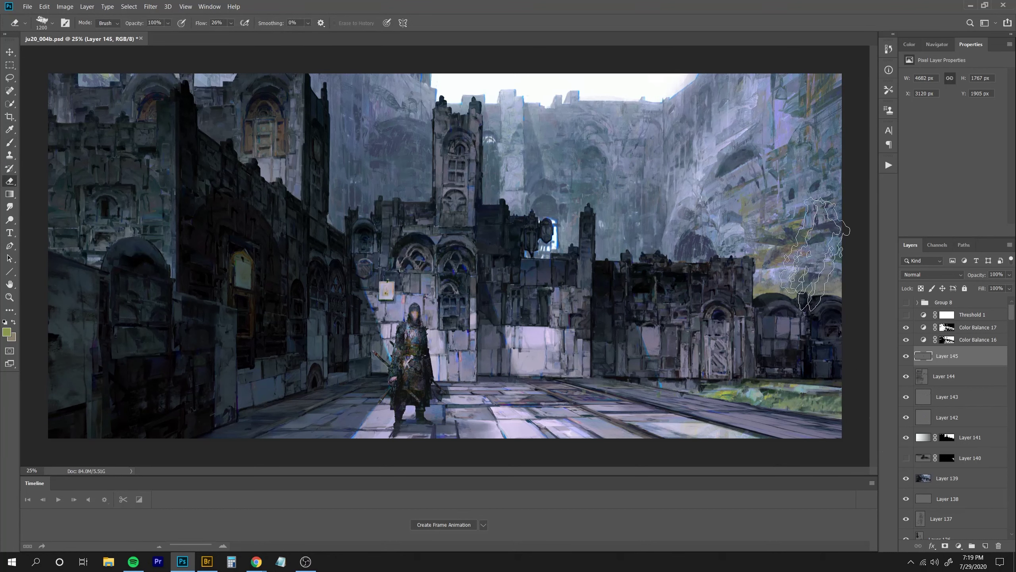
Dab sampled blue-gray tones onto the distant right-hand cliff wall and undo the last strokes.
key("b")
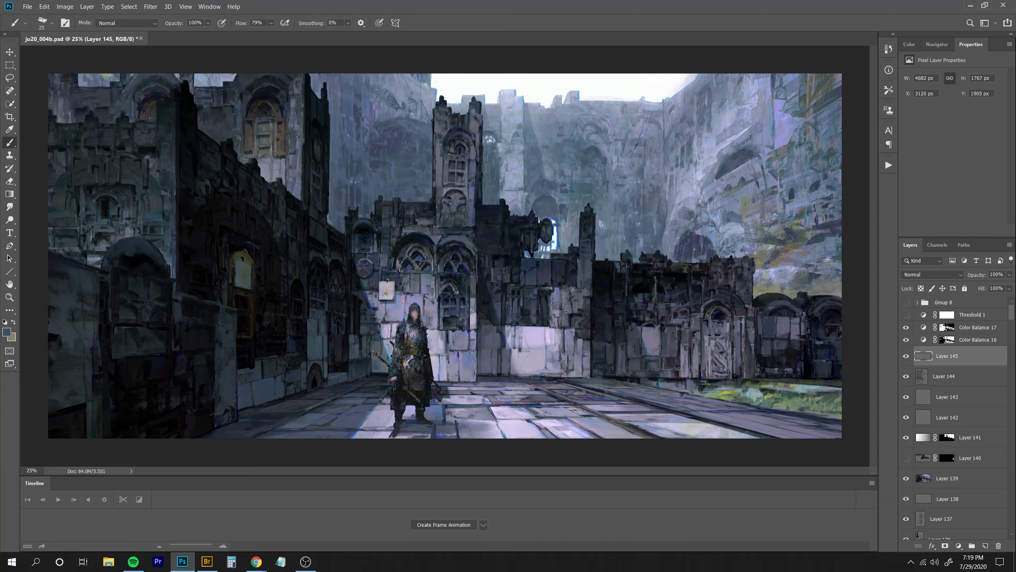
left_click(715, 180)
key("bracketleft")
left_click(698, 150, "alt")
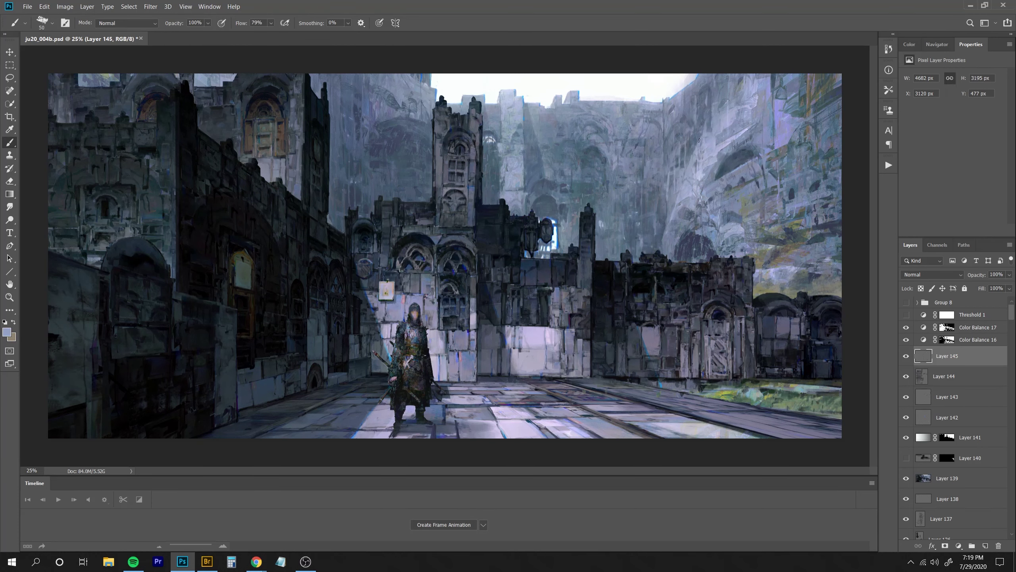
key("bracketright")
key("ctrl+minus")
key("ctrl+minus")
key("ctrl+minus")
key("ctrl+plus")
key("ctrl+plus")
key("ctrl+plus")
key("ctrl+z")
key("ctrl+z")
Compare the retouch layer on and off and move it above the Color Balance 17 layer.
left_click(908, 356)
left_click(908, 356)
key("e")
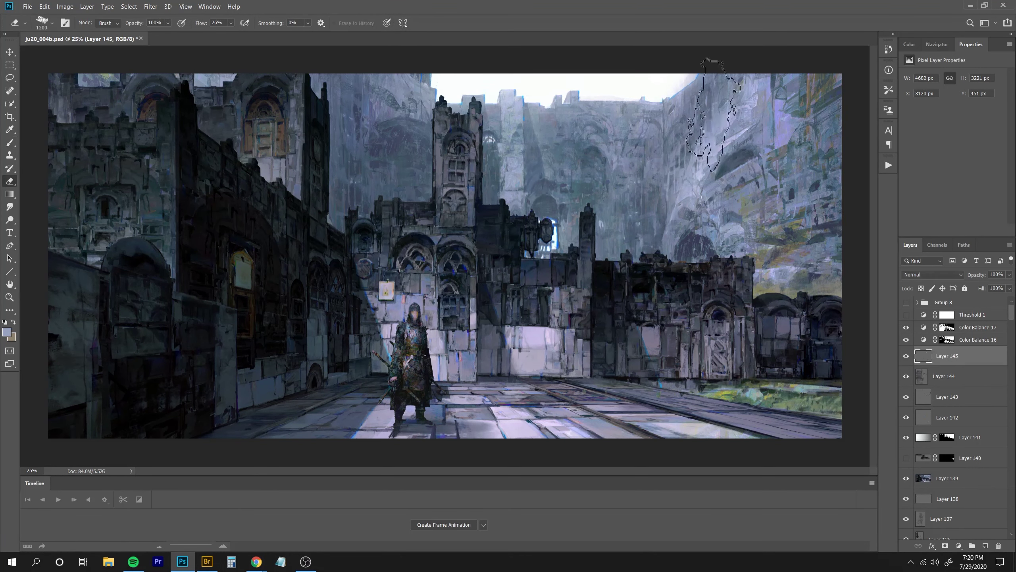
left_click_drag(912, 357, 944, 331)
key("ctrl+minus")
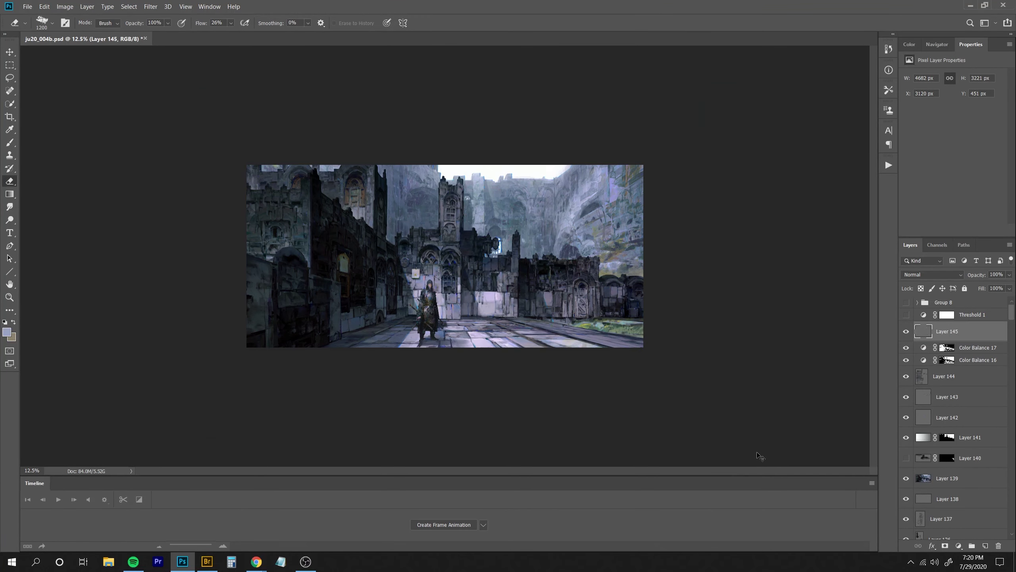
key("ctrl+plus")
Flip the canvas horizontally, add a new Normal layer and paint small sampled blue-gray strokes on the central tower.
key("ctrl+shift+h")
key("ctrl+shift+n")
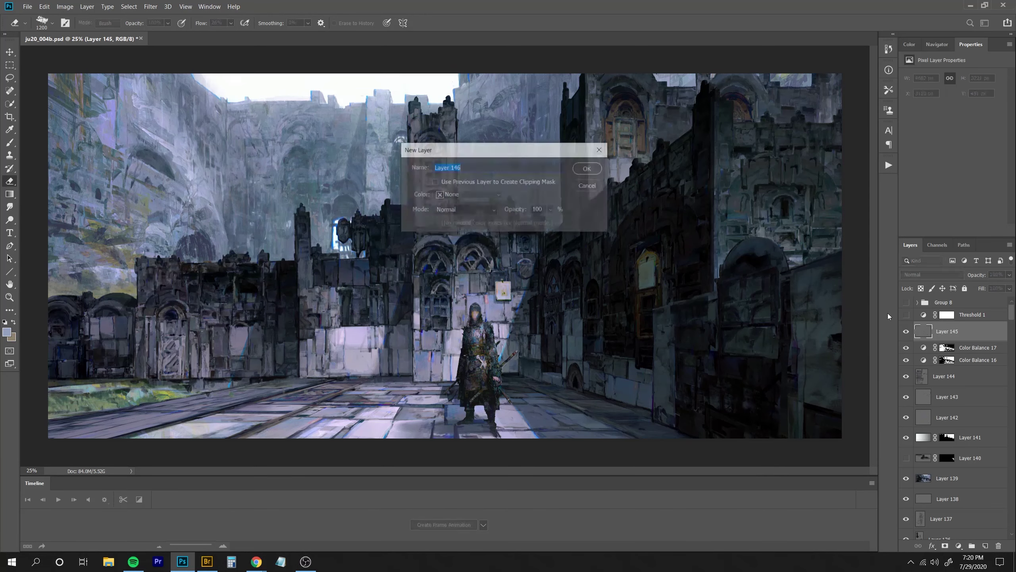
key("Return")
key("b")
left_click(652, 243, "alt")
key("bracketleft")
left_click_drag(409, 160, 408, 177)
mouse_move(421, 131)
left_mouse_down()
mouse_move(442, 136)
mouse_move(440, 116)
left_mouse_up()
key("bracketright")
key("bracketleft")
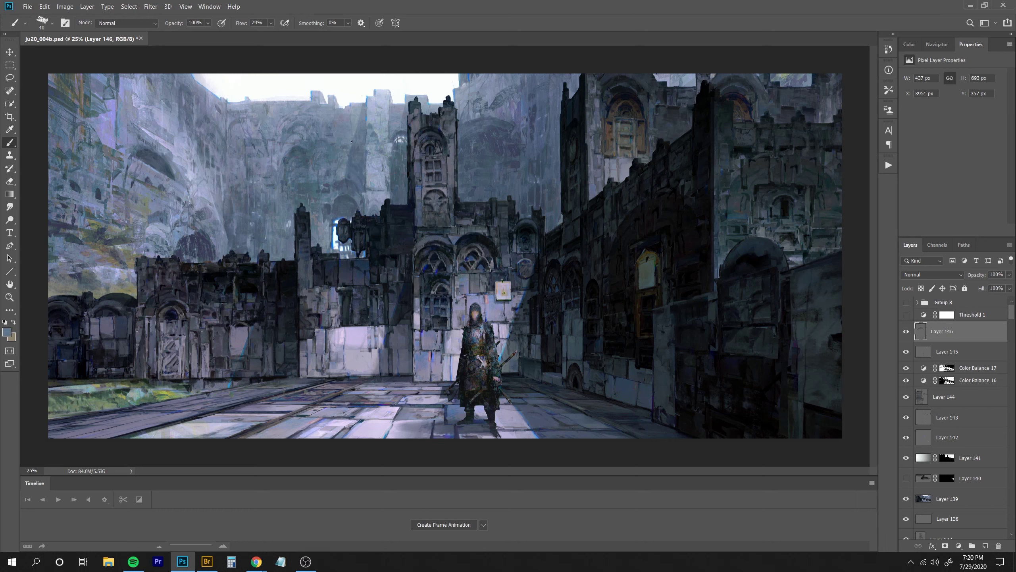
key("bracketright")
key("bracketright")
Add a Selective Color adjustment layer and set the Greens to Cyan +12, Magenta -25 and Yellow +15.
left_click(959, 546)
left_click(975, 537)
left_click(951, 88)
left_click(952, 105)
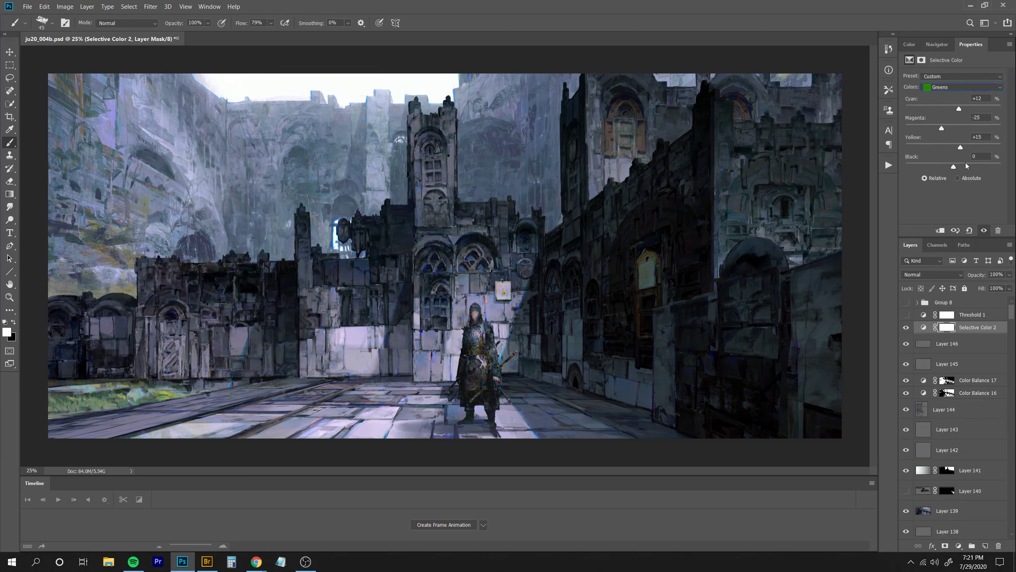
Fine-tune the cyan, magenta, yellow and black amounts of several other color ranges in the Selective Color adjustment.
left_click(949, 88)
left_click(951, 97)
left_click_drag(959, 110, 951, 110)
mouse_move(954, 129)
left_mouse_down()
mouse_move(928, 131)
mouse_move(961, 129)
left_mouse_up()
left_click(949, 87)
left_click(942, 102)
left_click_drag(954, 109, 976, 108)
left_click(955, 87)
left_click(948, 127)
left_click_drag(953, 109, 966, 112)
left_click_drag(954, 147, 935, 147)
left_click(960, 87)
left_click(953, 134)
left_click_drag(942, 166, 951, 166)
Set the Selective Color Yellows to Cyan -10, Magenta +2, Yellow +4 and Black -13.
left_click(961, 87)
left_click(944, 103)
mouse_move(948, 169)
left_mouse_down()
mouse_move(977, 167)
mouse_move(947, 171)
left_mouse_up()
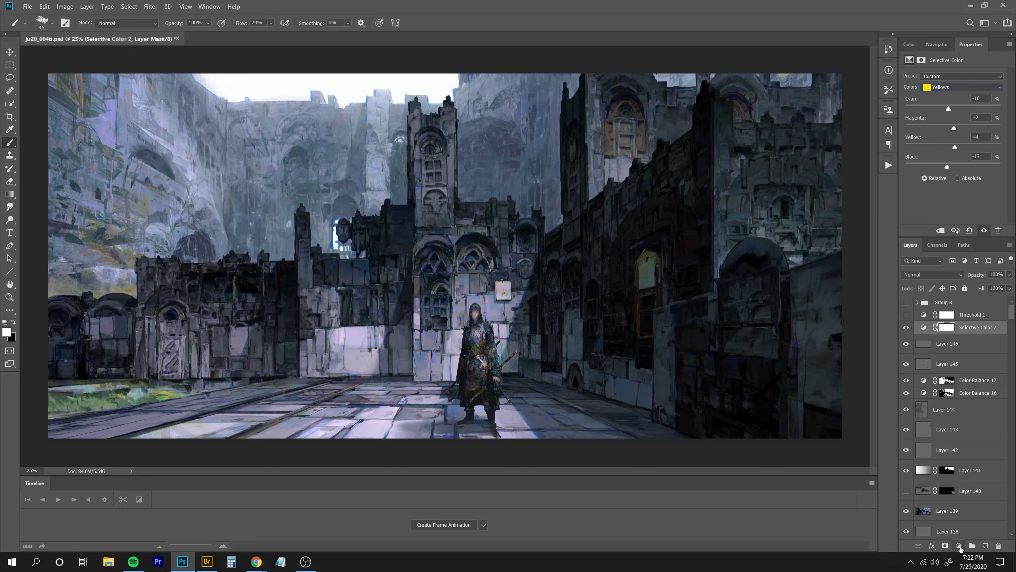
Add a Color Balance adjustment layer, adjust its tones and set the Shadows to -5, -4, -5.
left_click(959, 546)
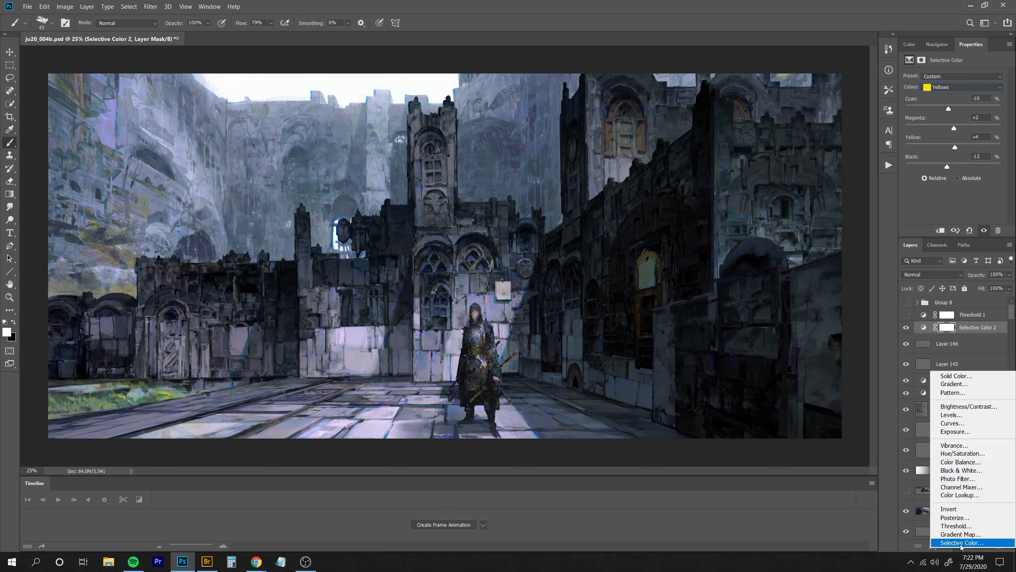
left_click(960, 462)
mouse_move(941, 99)
left_mouse_down()
mouse_move(953, 98)
mouse_move(943, 115)
mouse_move(939, 100)
left_mouse_up()
left_click(941, 77)
left_click(942, 100)
mouse_move(942, 115)
left_mouse_down()
mouse_move(940, 133)
mouse_move(939, 100)
mouse_move(938, 132)
left_mouse_up()
left_click(941, 77)
left_click(940, 86)
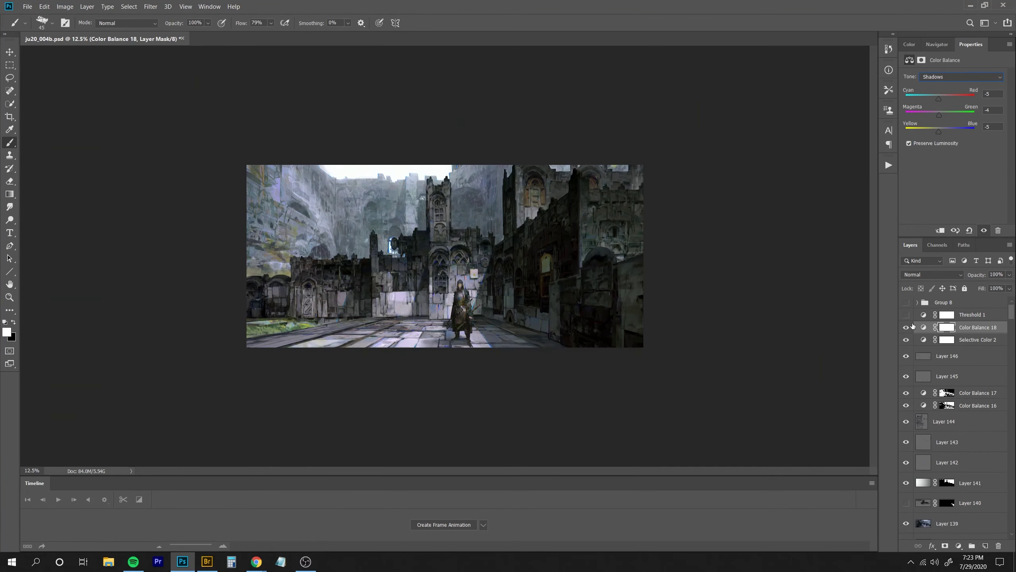
Set the Color Balance Midtones to +12 toward red and the Highlights to -11, +1, -4.
left_click(943, 77)
left_click(946, 93)
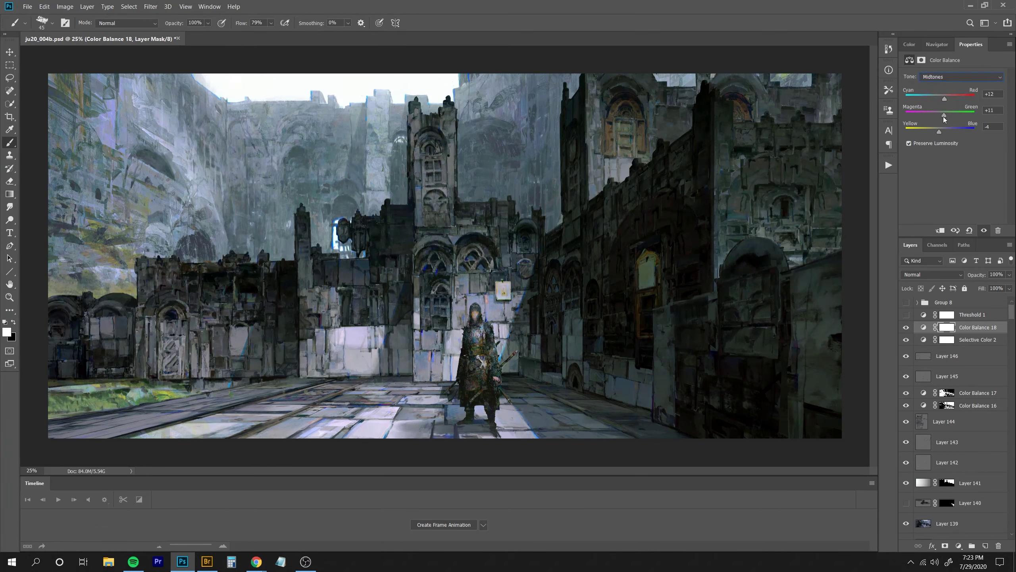
left_click(940, 76)
left_click(942, 101)
Compare the Color Balance adjustment on and off and lower its layer opacity to 62%.
left_click(906, 327)
key("ctrl+minus")
left_click(906, 327)
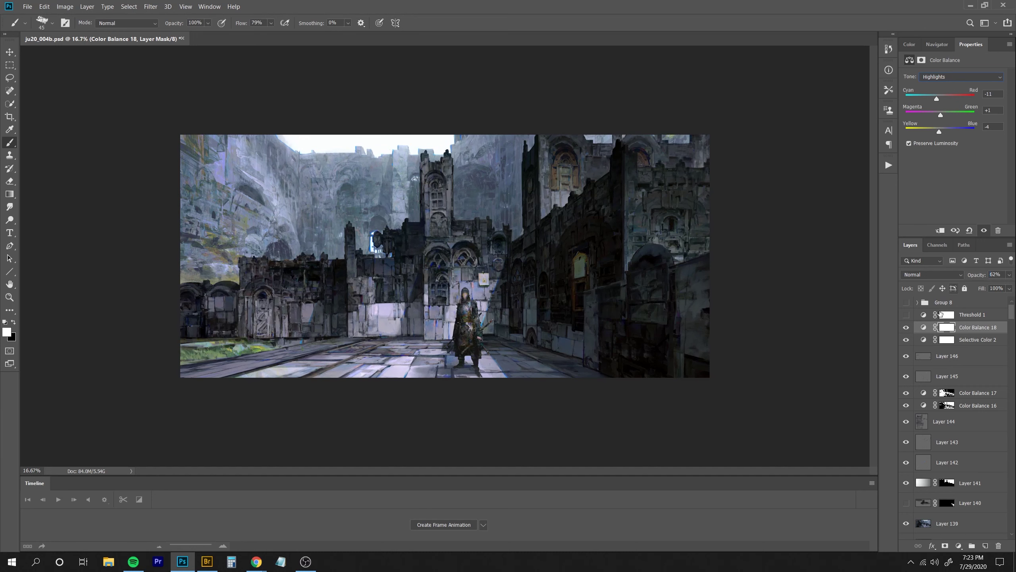
key("ctrl+plus")
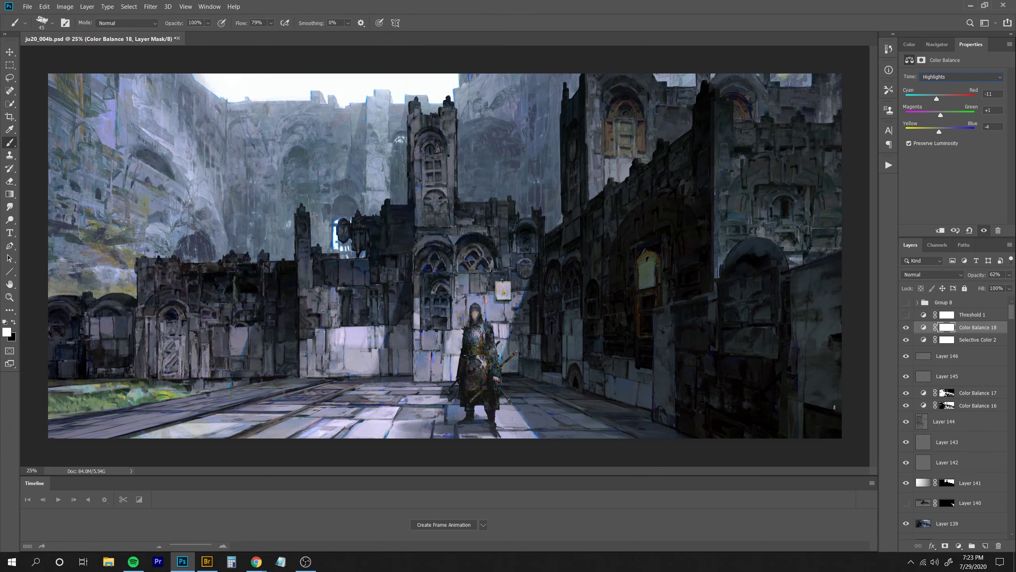
Stamp all visible layers into a new layer and set the Color Balance 18 layer's blend mode to Luminosity.
key("ctrl+shift+alt+e")
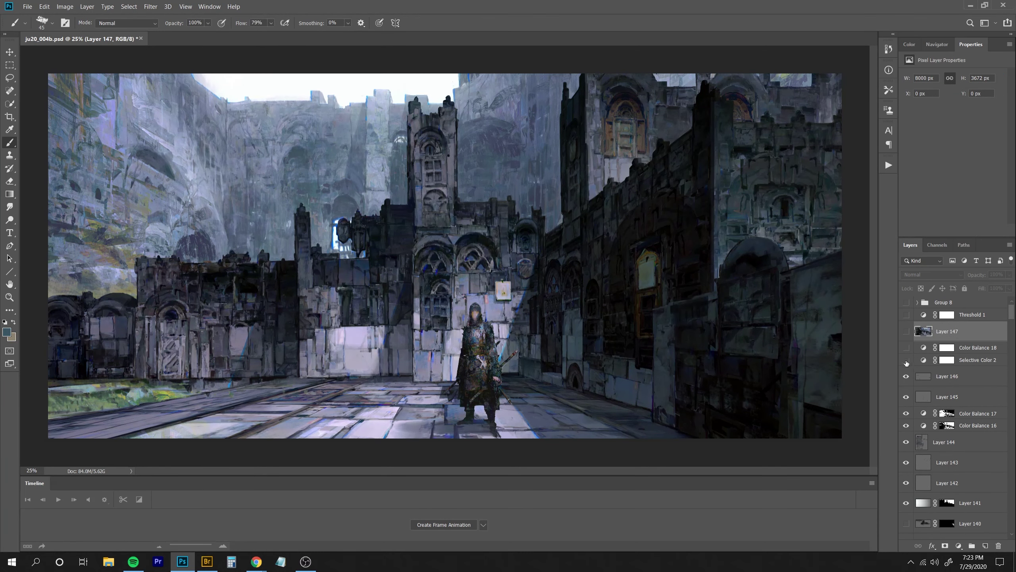
left_click(914, 348)
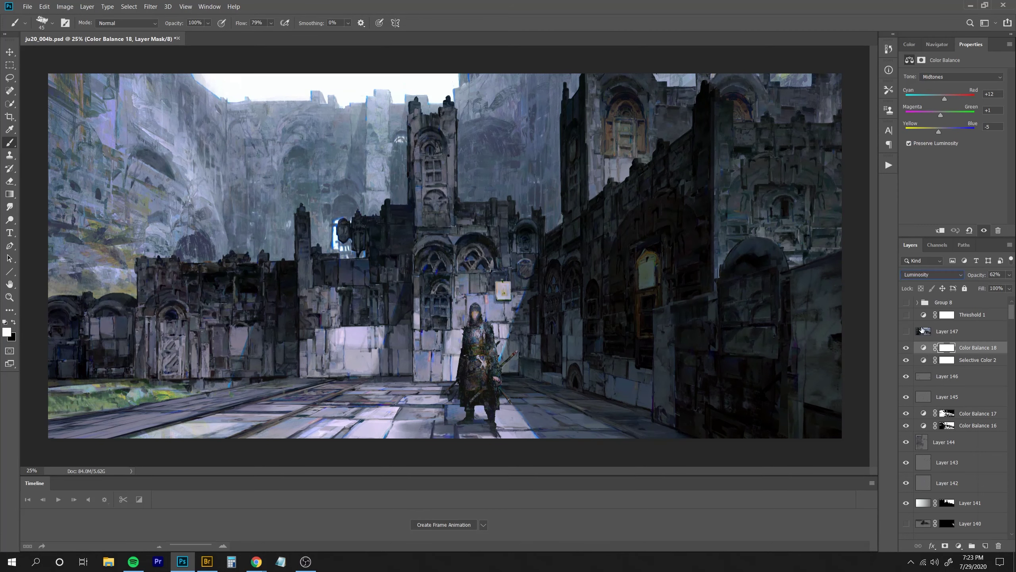
left_click(906, 332)
Delete the merged Layer 147 and stamp the visible layers into a fresh merged layer.
left_click(941, 332)
key("Delete")
key("ctrl+shift+alt+e")
Open the Liquify filter on the merged layer and enlarge the Forward Warp brush to 2600.
left_click(151, 7)
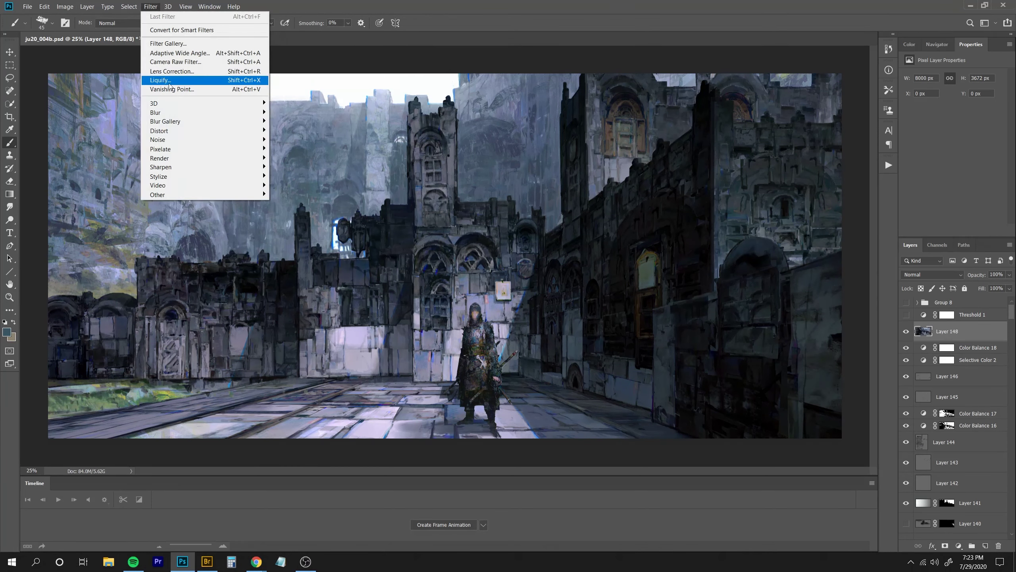
left_click(168, 75)
key("bracketright")
key("bracketright")
key("bracketright")
key("bracketright")
key("bracketright")
key("bracketright")
key("bracketright")
key("bracketright")
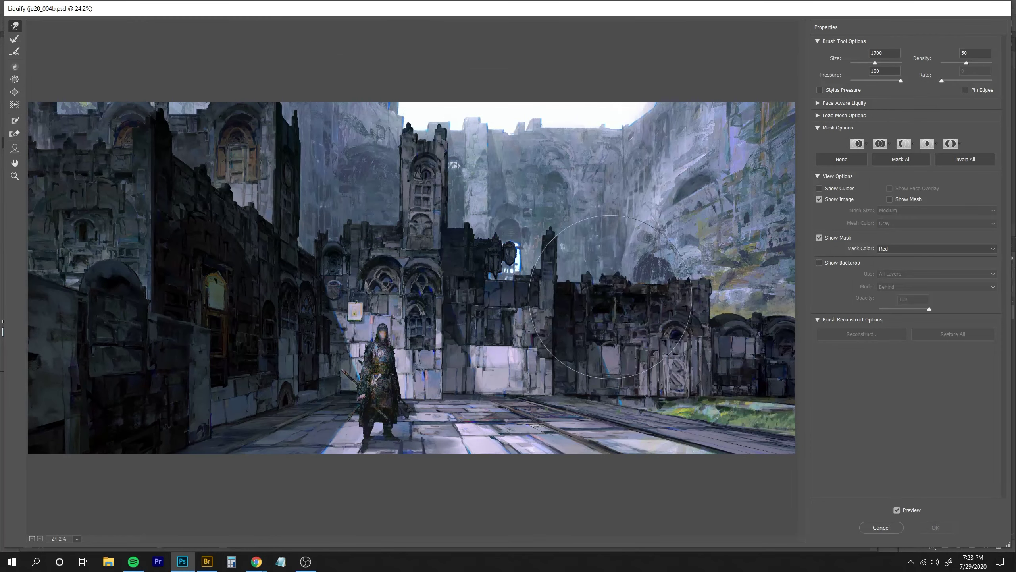
key("bracketright")
key("bracketright")
key("bracketright")
key("bracketright")
key("bracketright")
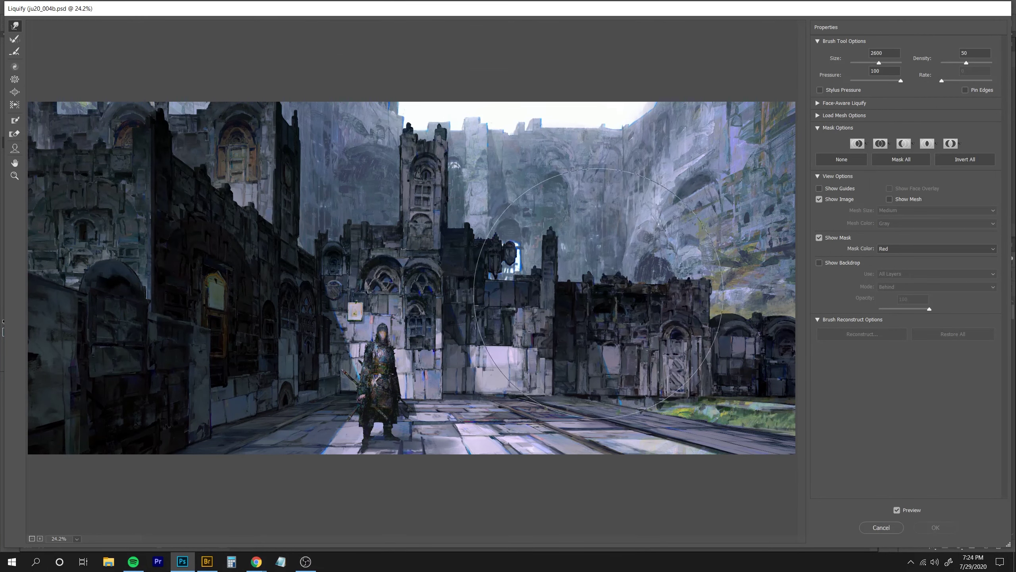
Try pushing the central courtyard wall downward, undo it, and nudge the far right-hand arches slightly.
mouse_move(562, 331)
left_mouse_down()
mouse_move(586, 389)
mouse_move(569, 375)
left_mouse_up()
key("ctrl+z")
key("ctrl+z")
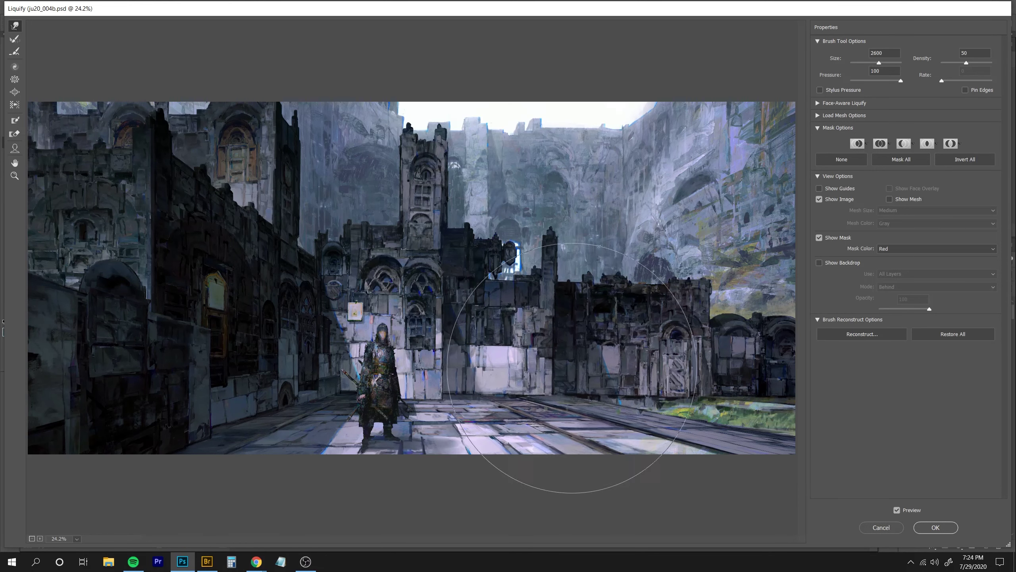
left_click_drag(723, 331, 727, 330)
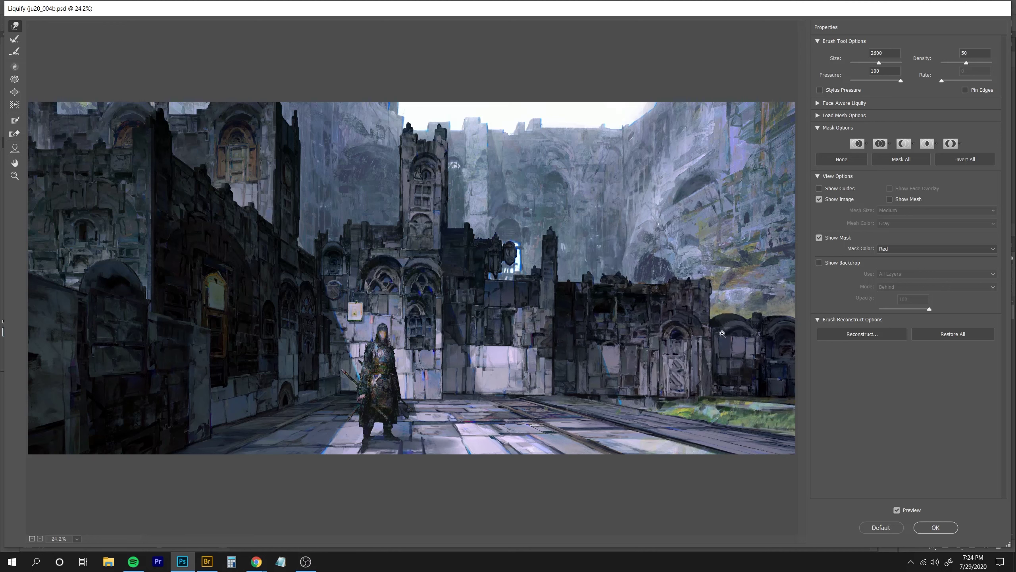
Enlarge the Liquify brush to 4400, try a slight push beside the cloaked figure and undo it.
key("]")
key("]")
key("]")
key("]")
key("]")
key("]")
key("]")
key("]")
key("]")
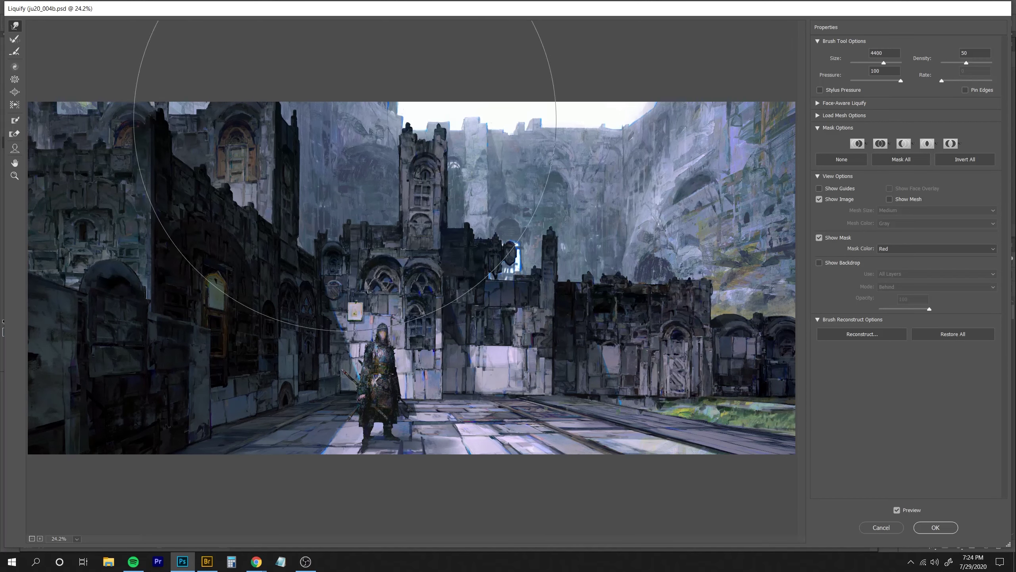
left_click_drag(404, 392, 407, 391)
key("ctrl+z")
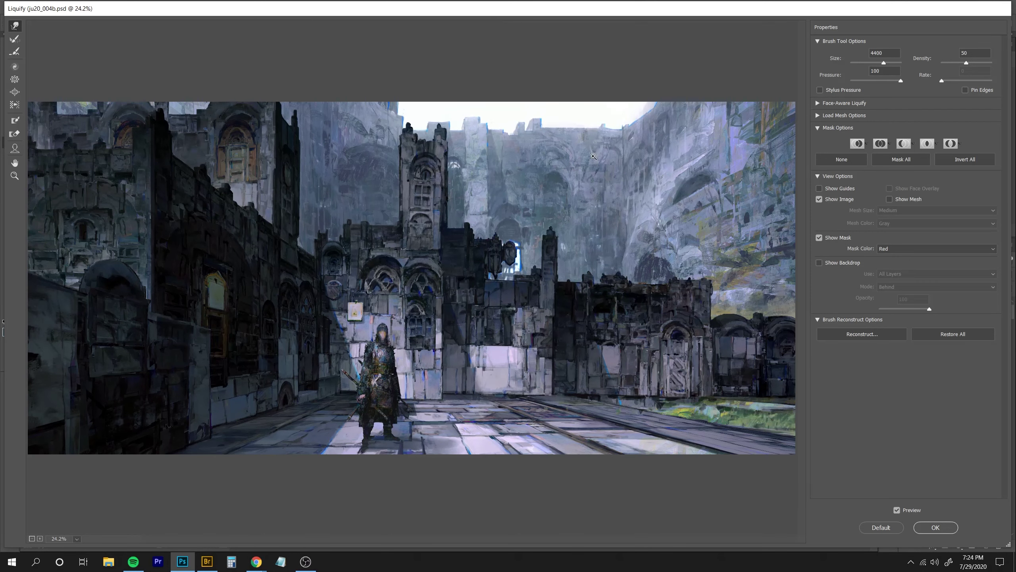
Shrink the Liquify brush, try pushing the painting's far-left wall outward and undo it.
key("bracketleft")
key("bracketleft")
key("bracketleft")
left_click_drag(36, 236, 31, 241)
key("ctrl+z")
Reduce the Liquify brush to 1800 and nudge the dark arch on the left-hand wall slightly down and outward.
key("bracketleft")
key("bracketleft")
key("bracketleft")
key("bracketleft")
key("bracketleft")
key("bracketleft")
key("bracketleft")
key("bracketleft")
key("bracketleft")
key("bracketleft")
key("bracketleft")
key("bracketleft")
key("bracketleft")
key("bracketleft")
key("bracketleft")
key("bracketleft")
key("bracketleft")
left_click_drag(55, 291, 50, 295)
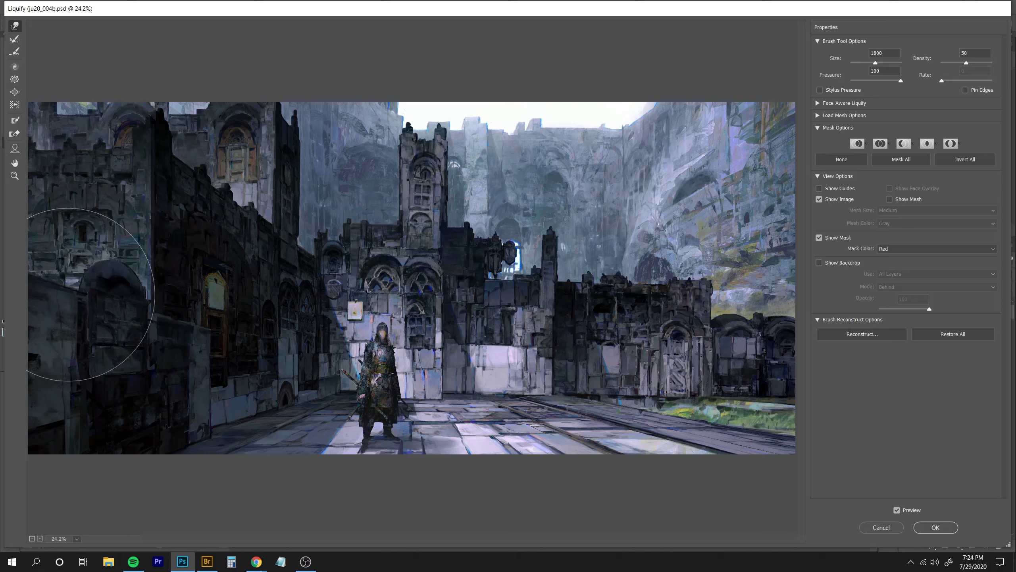
Enlarge the Liquify brush to 2300, nudge the wall's lower-left corner slightly upward and apply the filter.
key("bracketright")
key("bracketright")
left_click_drag(31, 436, 31, 430)
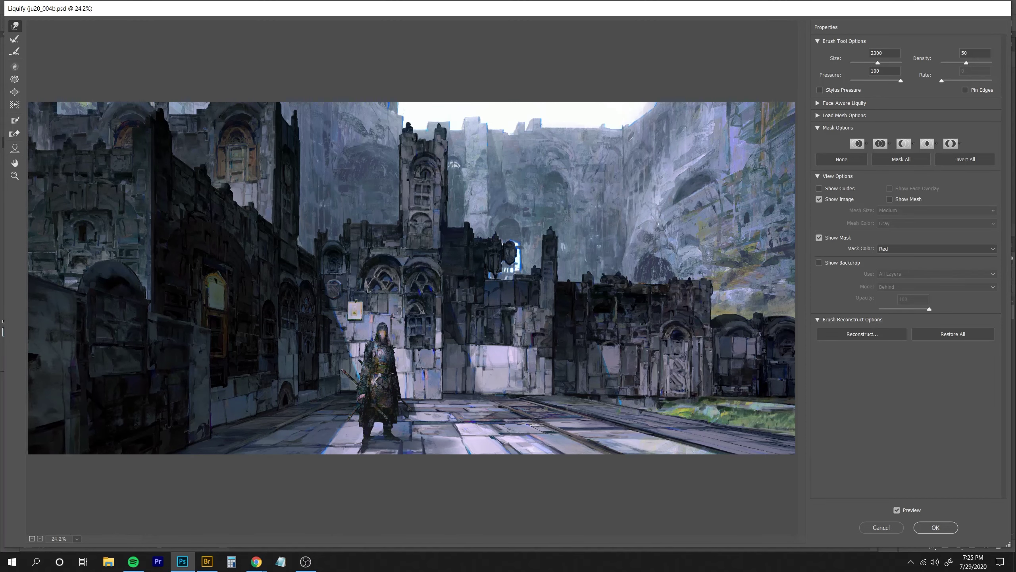
key("Return")
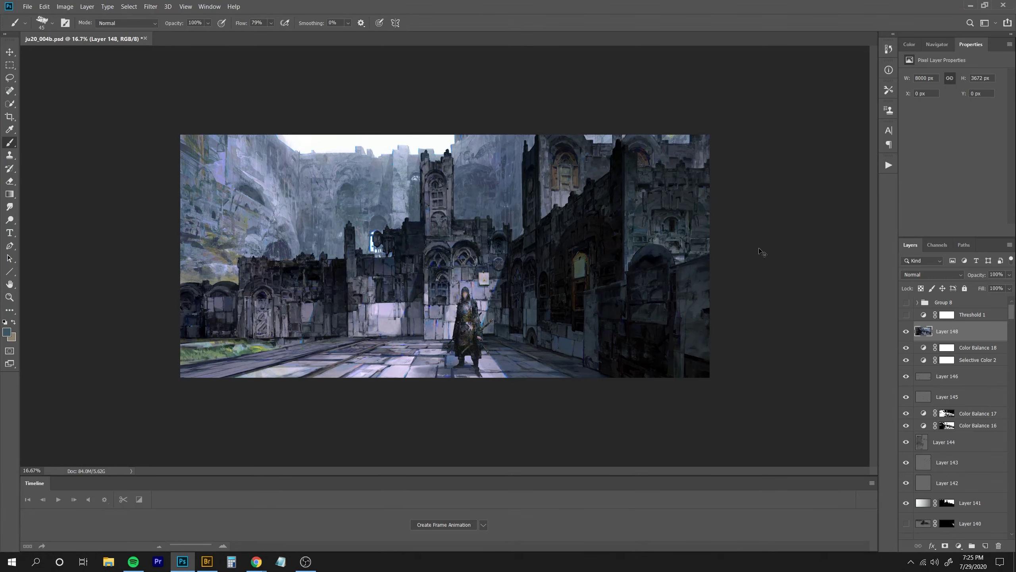
Reopen Liquify with the brush at 2000, warp the dark left-hand building slightly and apply the filter.
left_click(150, 6)
left_click(156, 91)
key("bracketright")
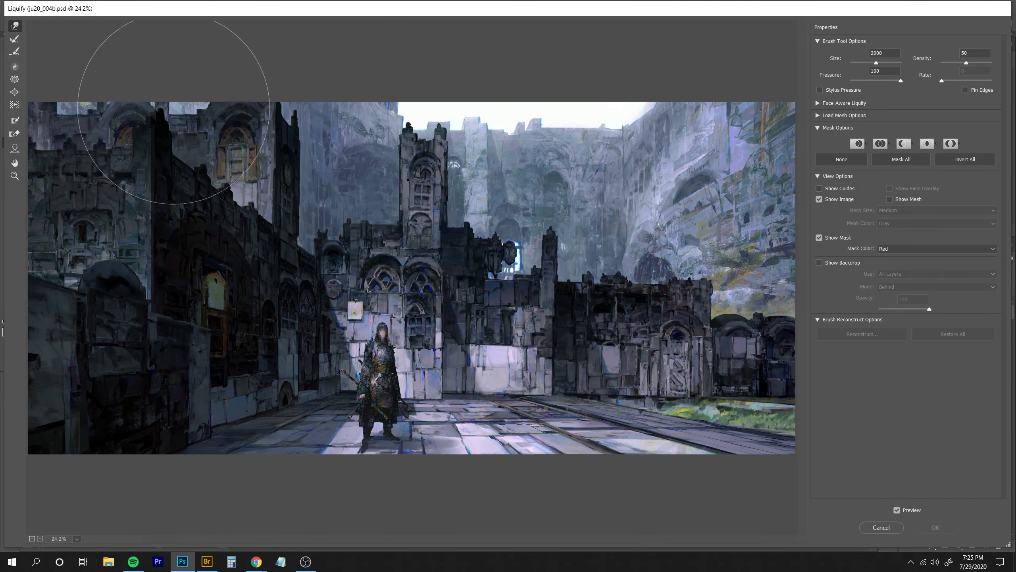
left_click(174, 169)
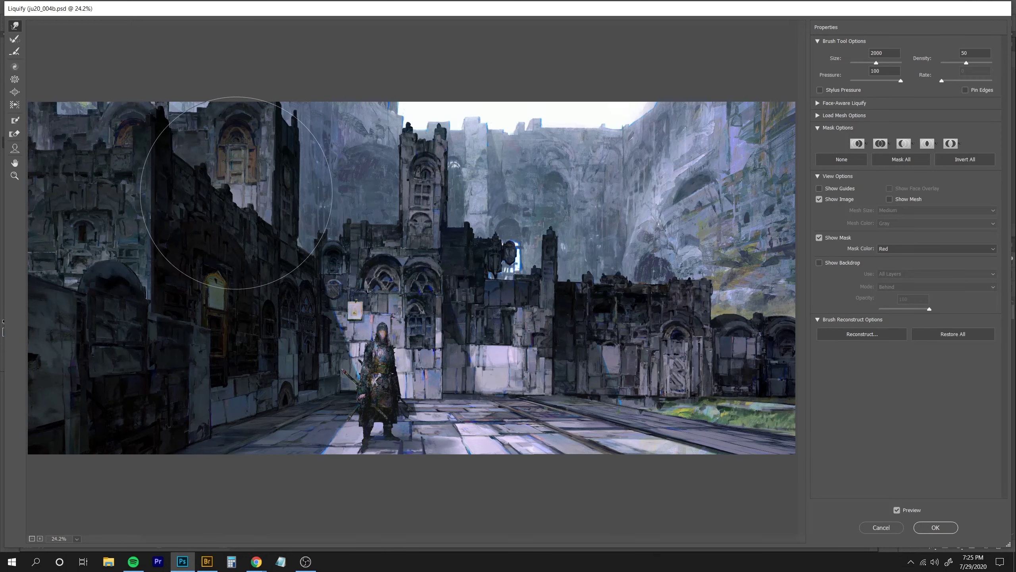
key("Return")
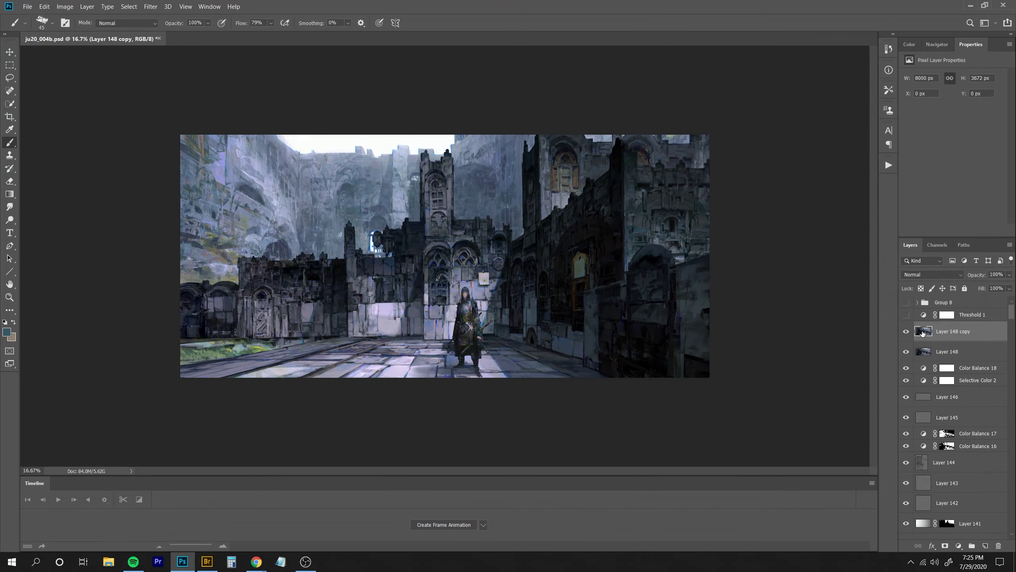
Compare the painting with Layer 148 copy hidden and shown, and check it at a reduced size.
left_click(908, 333)
left_click(909, 332)
left_click(909, 332)
key("ctrl+minus")
key("ctrl+minus")
key("ctrl+plus")
key("ctrl+plus")
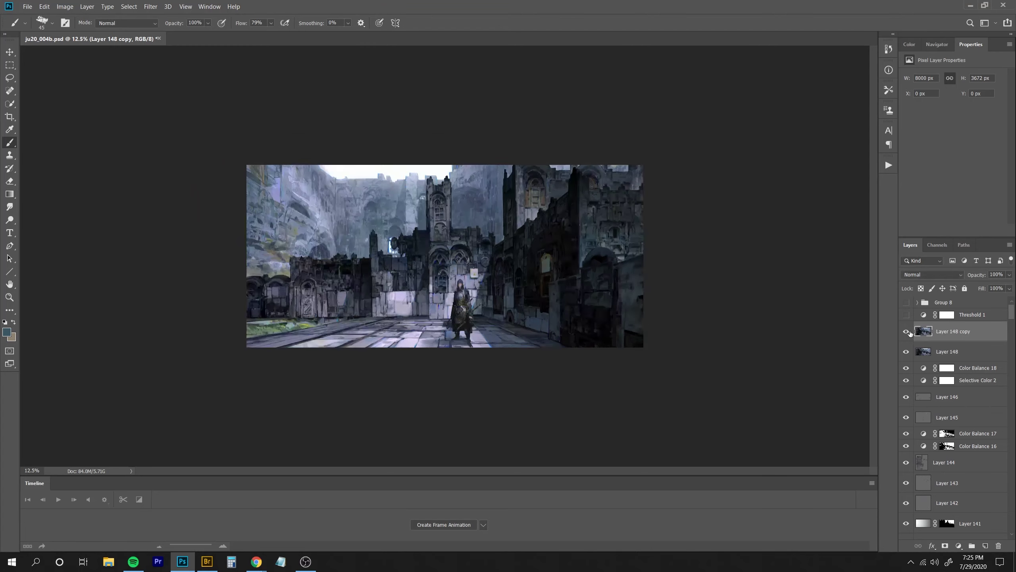
Reopen Liquify on Layer 148 copy, undo a trial push on the left-hand building and reduce the brush to 1600.
key("ctrl+shift+x")
mouse_move(211, 217)
left_mouse_down()
mouse_move(232, 159)
mouse_move(192, 213)
left_mouse_up()
key("ctrl+z")
key("bracketright")
key("bracketright")
key("bracketright")
key("bracketright")
key("bracketright")
key("bracketright")
key("bracketright")
key("bracketright")
key("bracketright")
key("bracketleft")
key("bracketleft")
key("bracketleft")
key("bracketleft")
key("bracketleft")
key("bracketleft")
key("bracketleft")
key("bracketleft")
key("bracketleft")
key("bracketleft")
key("bracketleft")
key("bracketleft")
key("bracketleft")
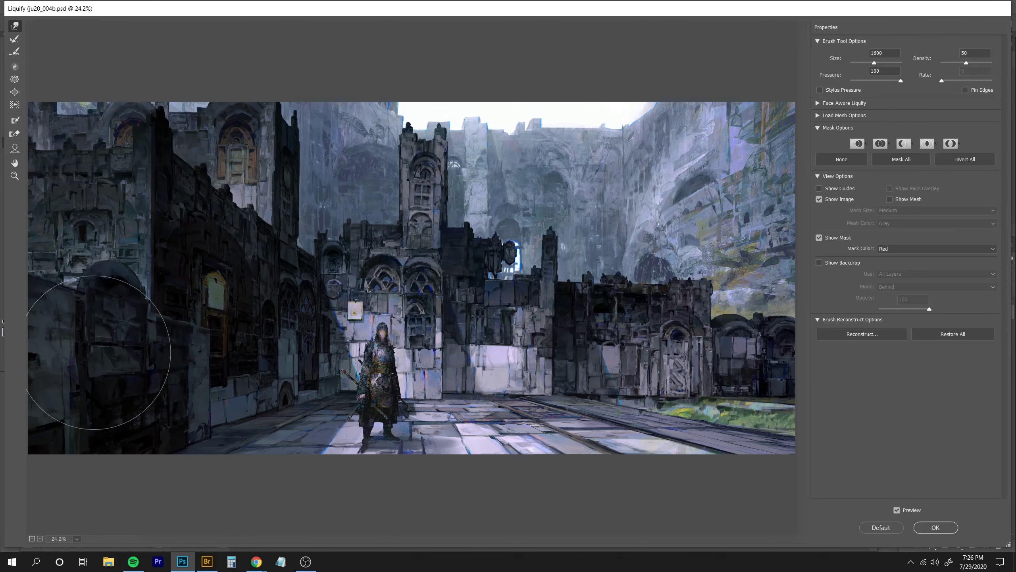
Try pushing the lower-left wall down and outward, undo it, and enlarge the Liquify brush to 2000.
left_click_drag(78, 425, 59, 438)
key("ctrl+z")
key("bracketright")
key("bracketright")
key("bracketright")
key("bracketright")
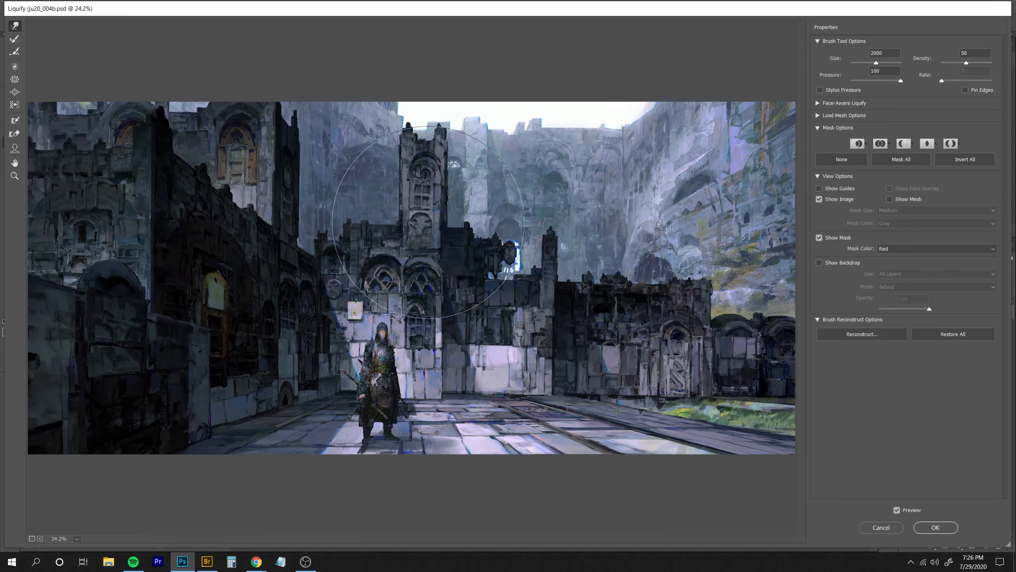
key("alt")
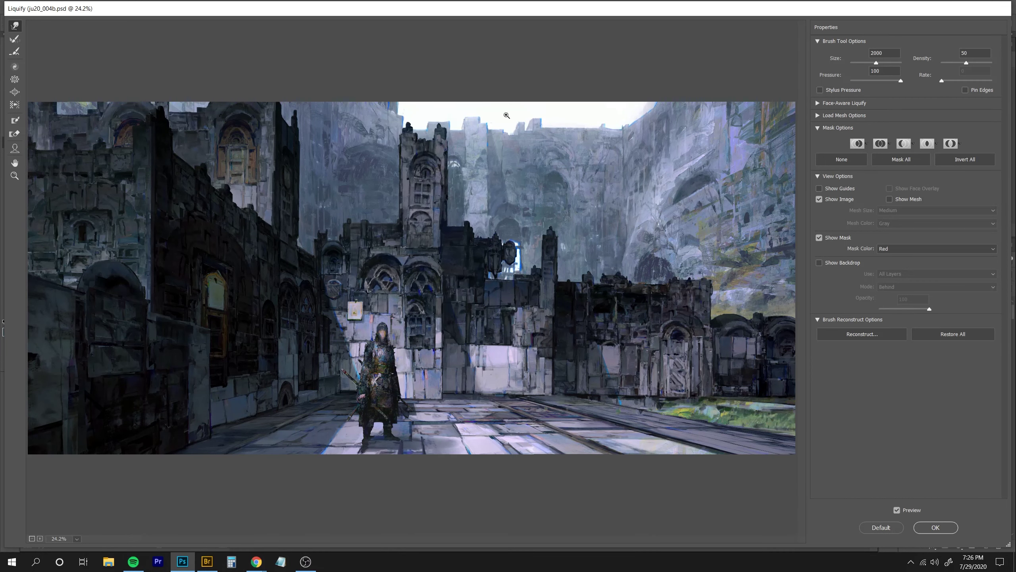